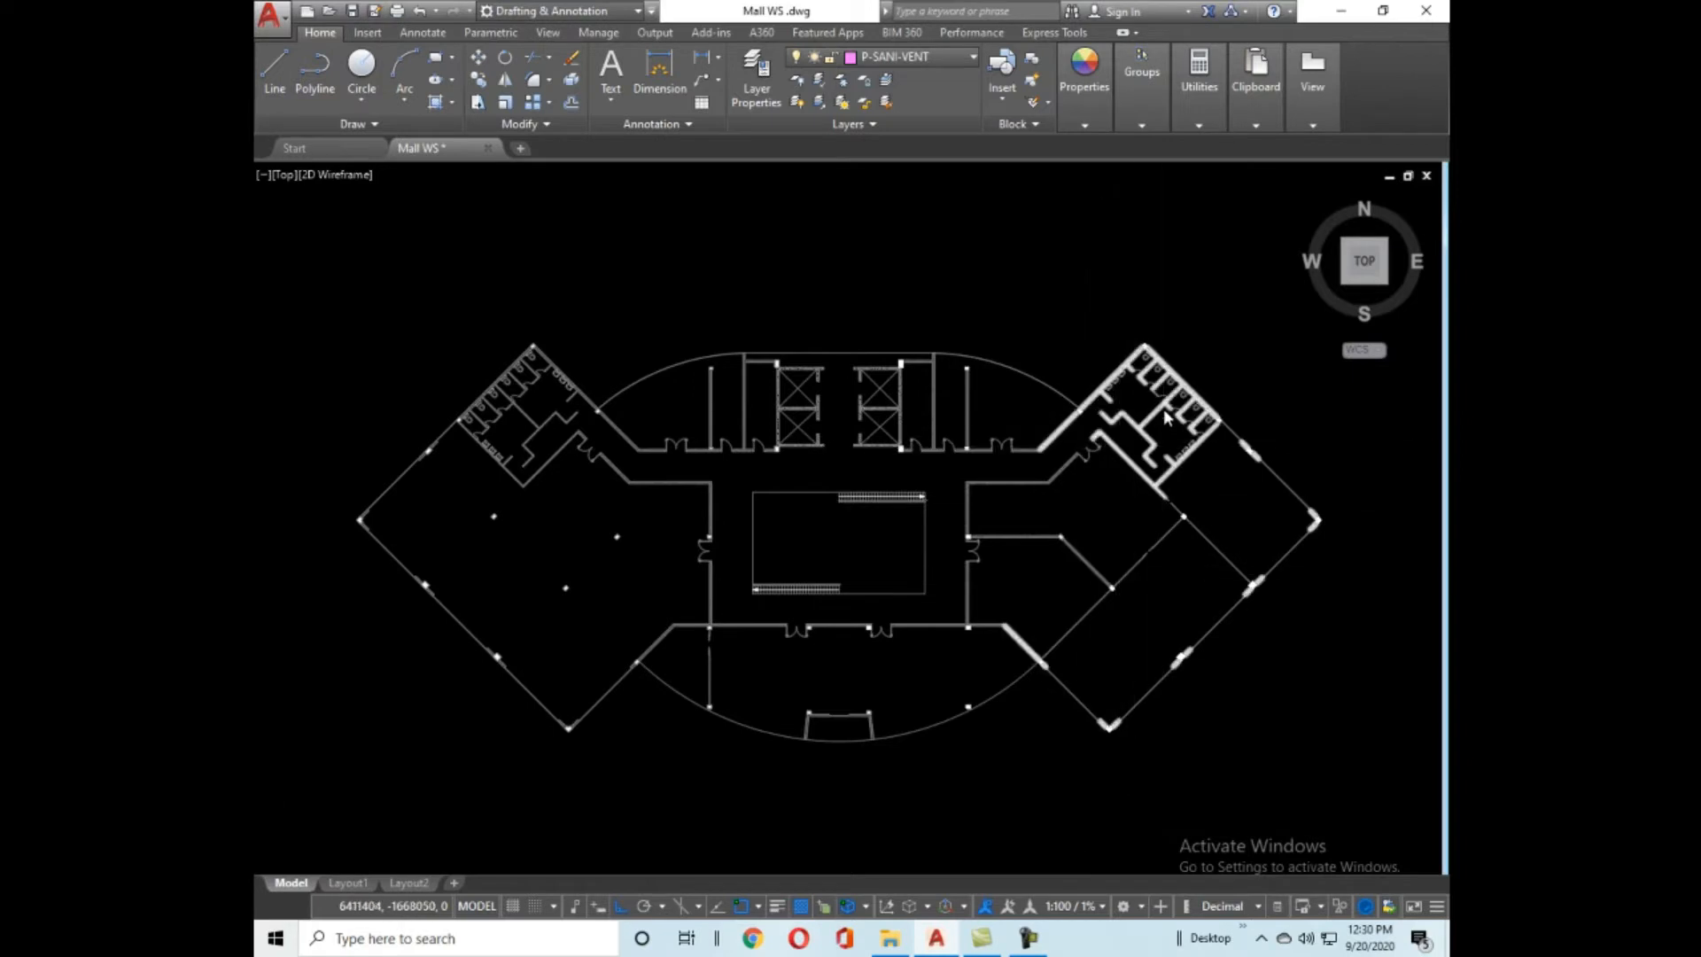
# Examine the left wing's washroom layout and the loose plumbing symbols and detail drawings beside the mall plan.
pyautogui.scroll(-5, 1125, 438)
pyautogui.scroll(10, 1063, 432)
pyautogui.moveTo(986, 396); pyautogui.dragTo(1091, 577, button='middle')
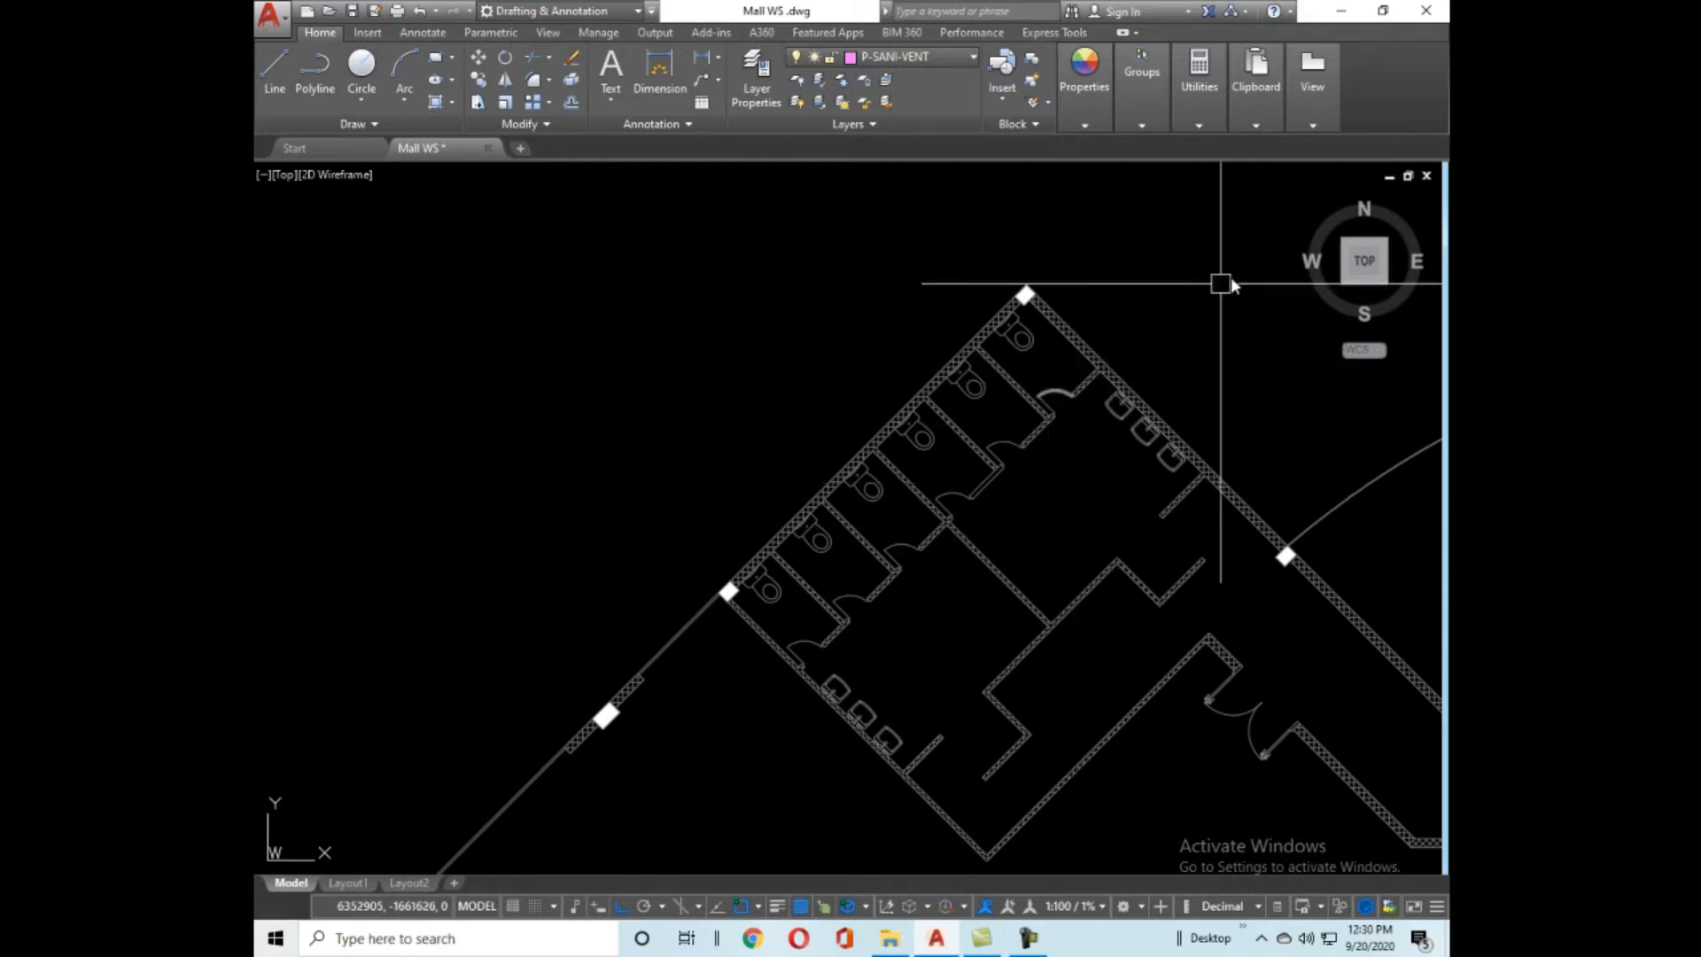
pyautogui.moveTo(1189, 304); pyautogui.dragTo(1059, 452, button='middle')
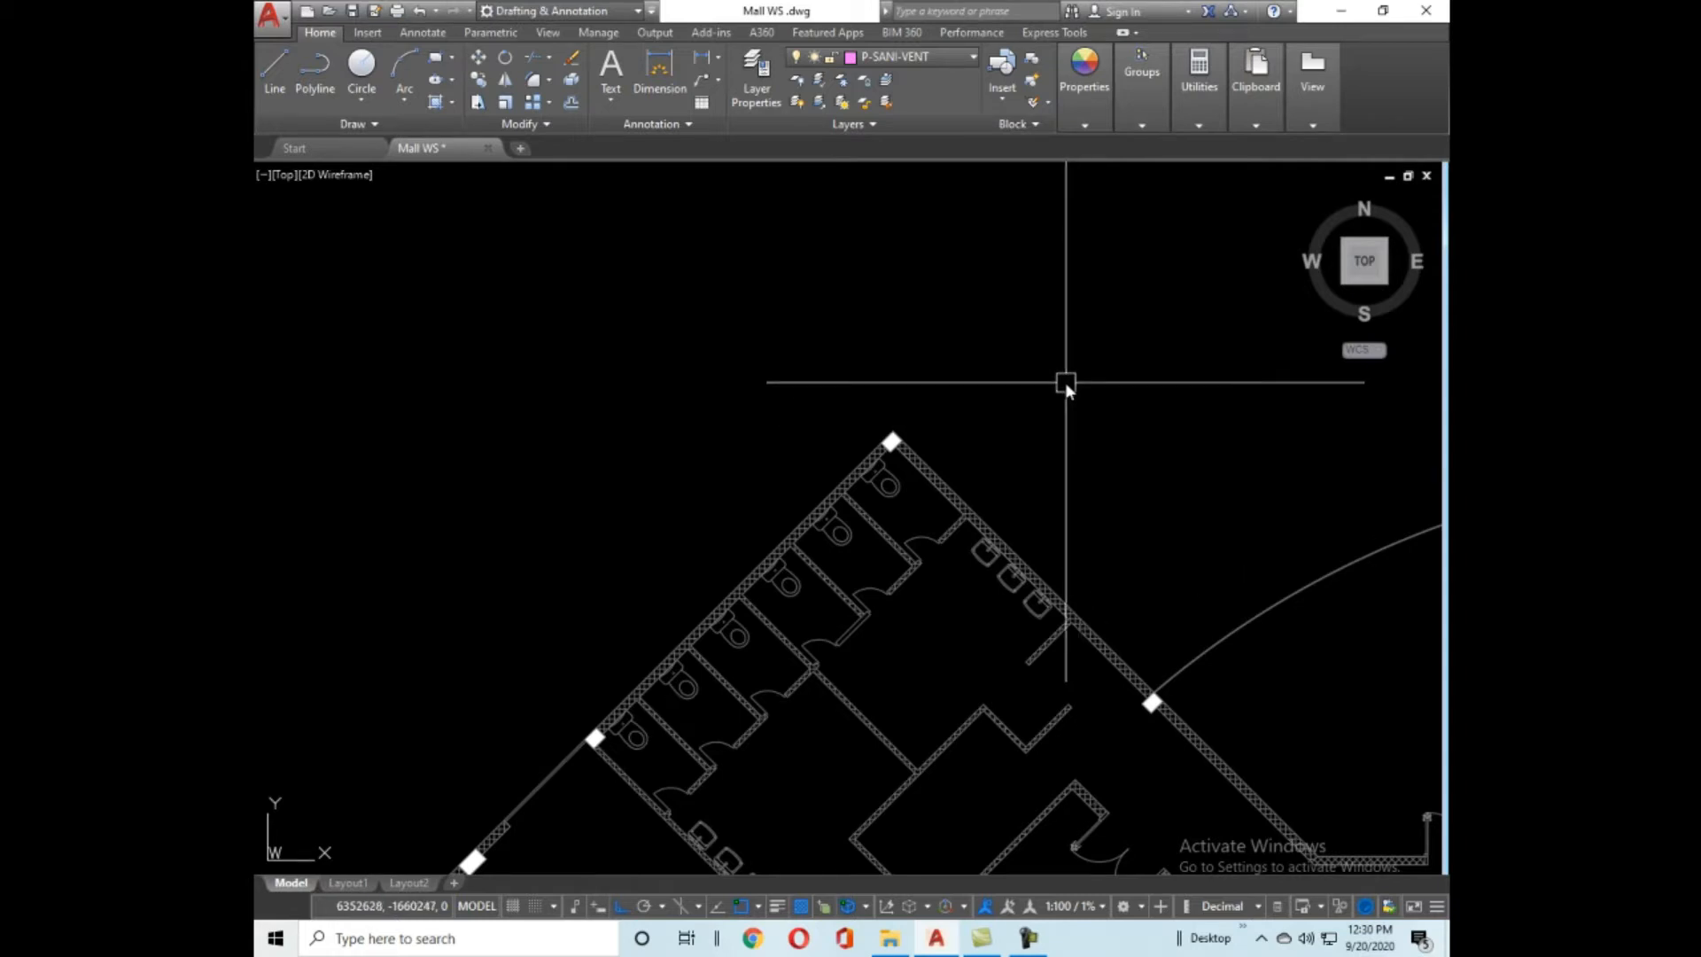
pyautogui.scroll(-8, 1065, 381)
pyautogui.scroll(3, 788, 489)
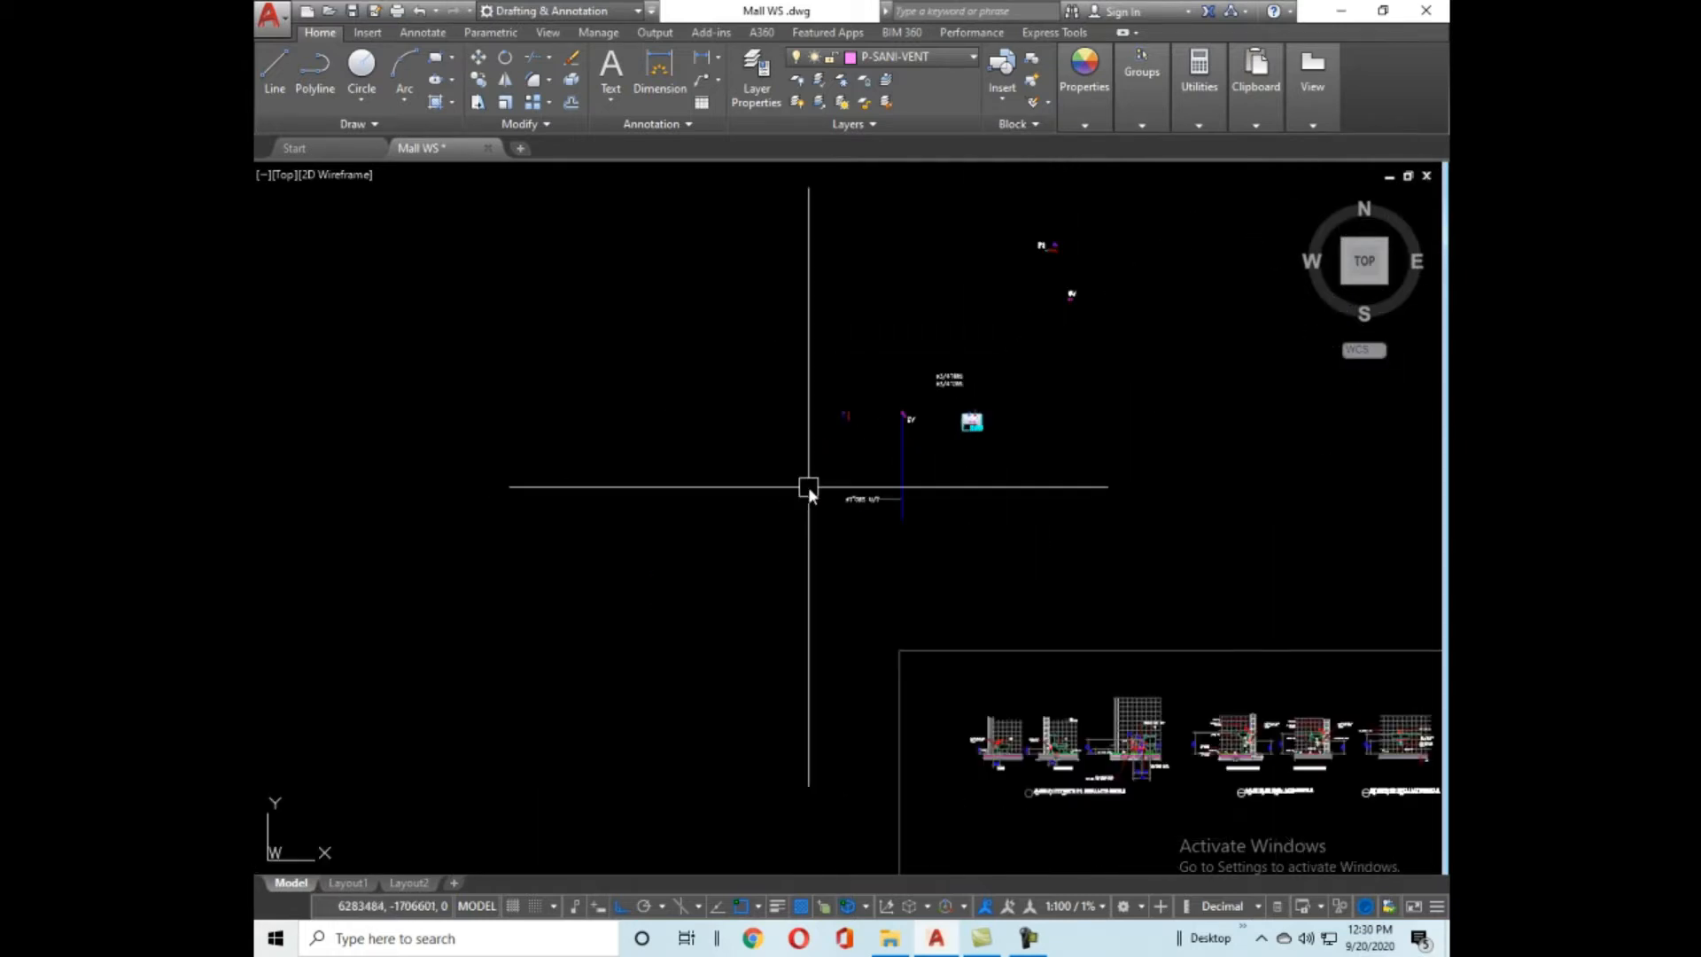
pyautogui.scroll(-3, 789, 554)
pyautogui.scroll(5, 1044, 395)
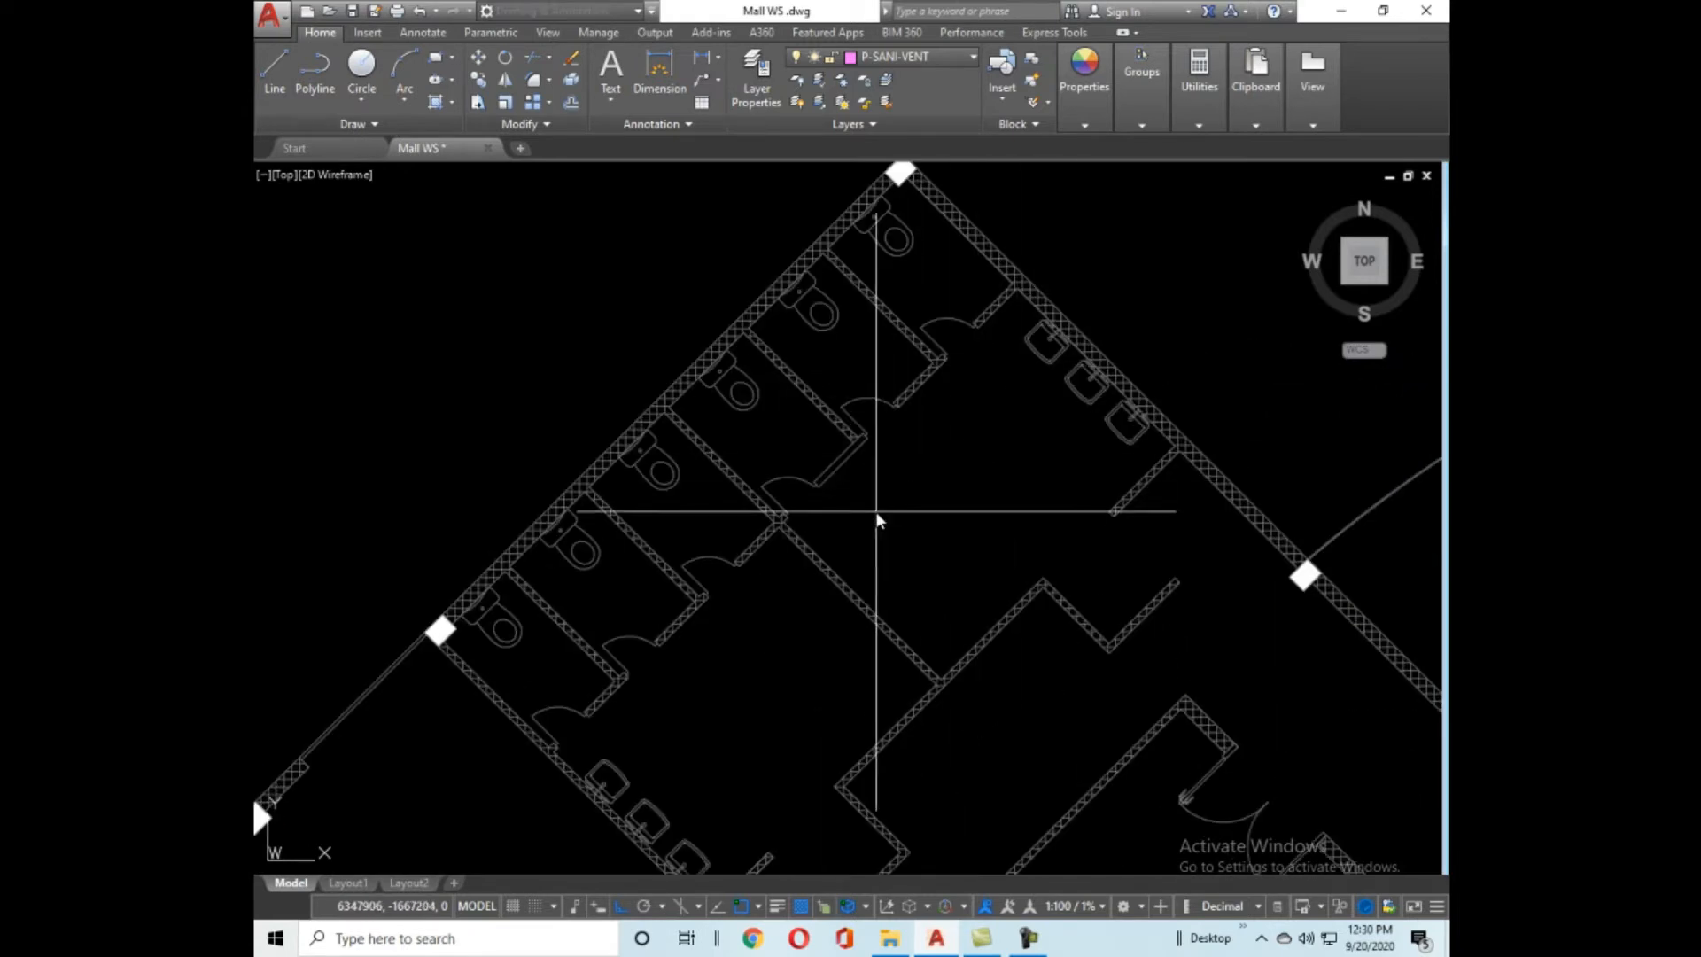
# Draw a line along the inner face of the washroom's outer wall, between the two columns behind the toilets.
pyautogui.scroll(8, 828, 486)
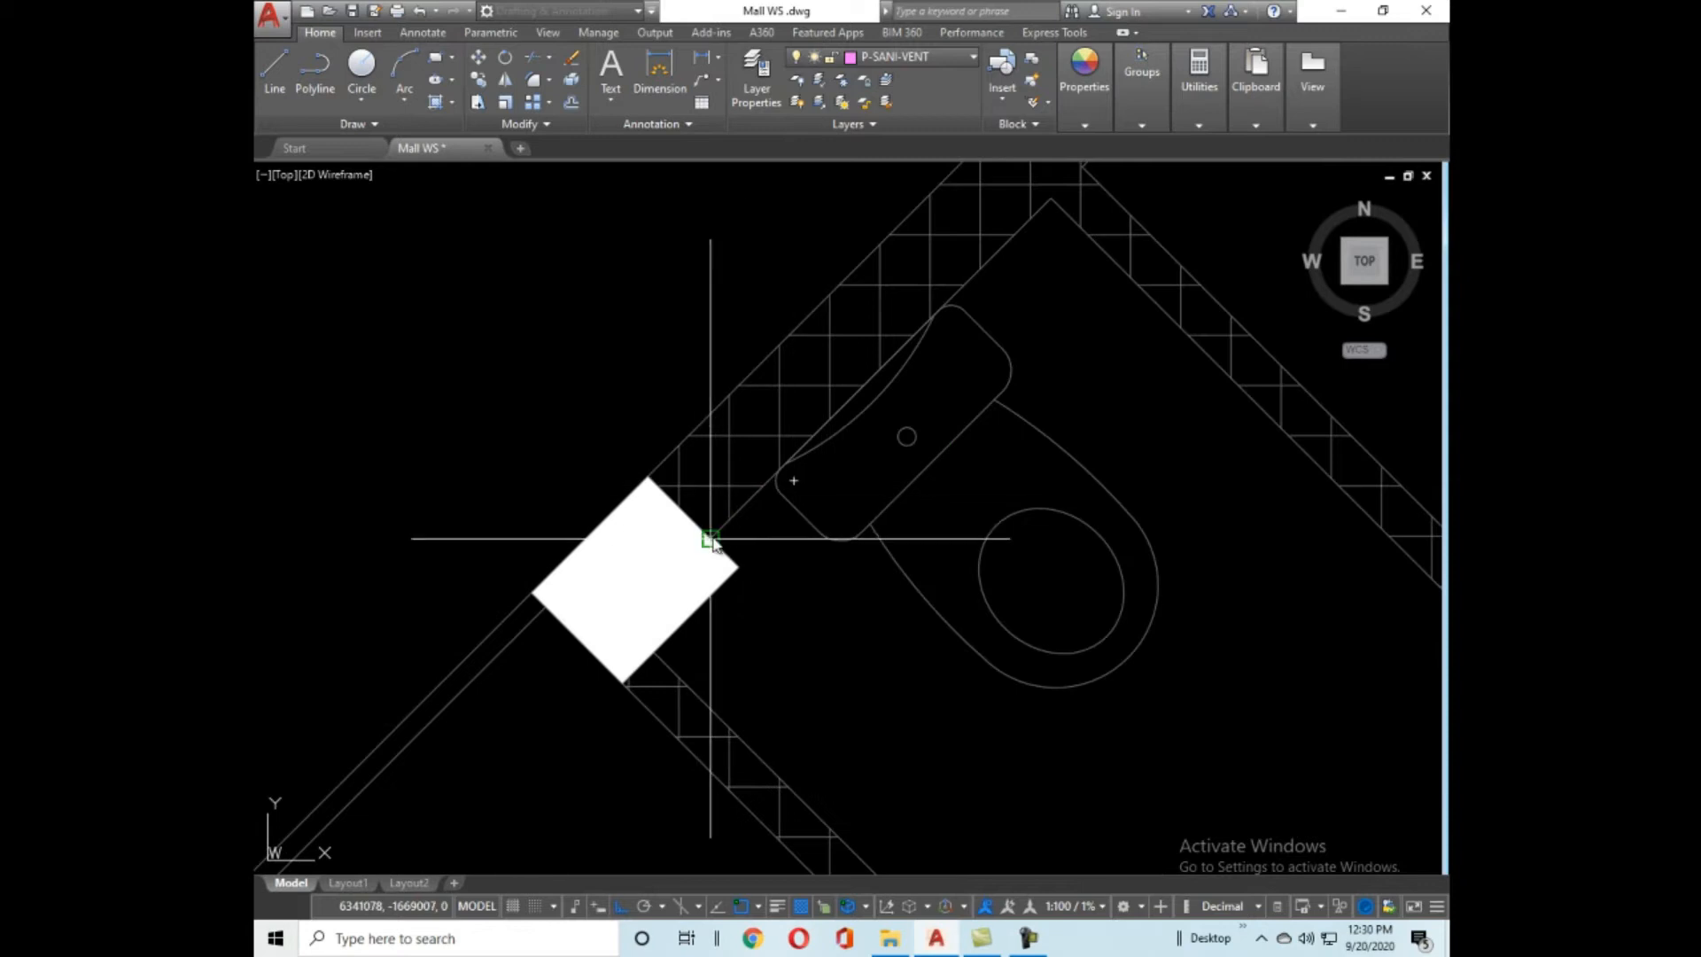
pyautogui.scroll(-6, 702, 538)
pyautogui.scroll(-2, 1047, 543)
pyautogui.scroll(10, 854, 710)
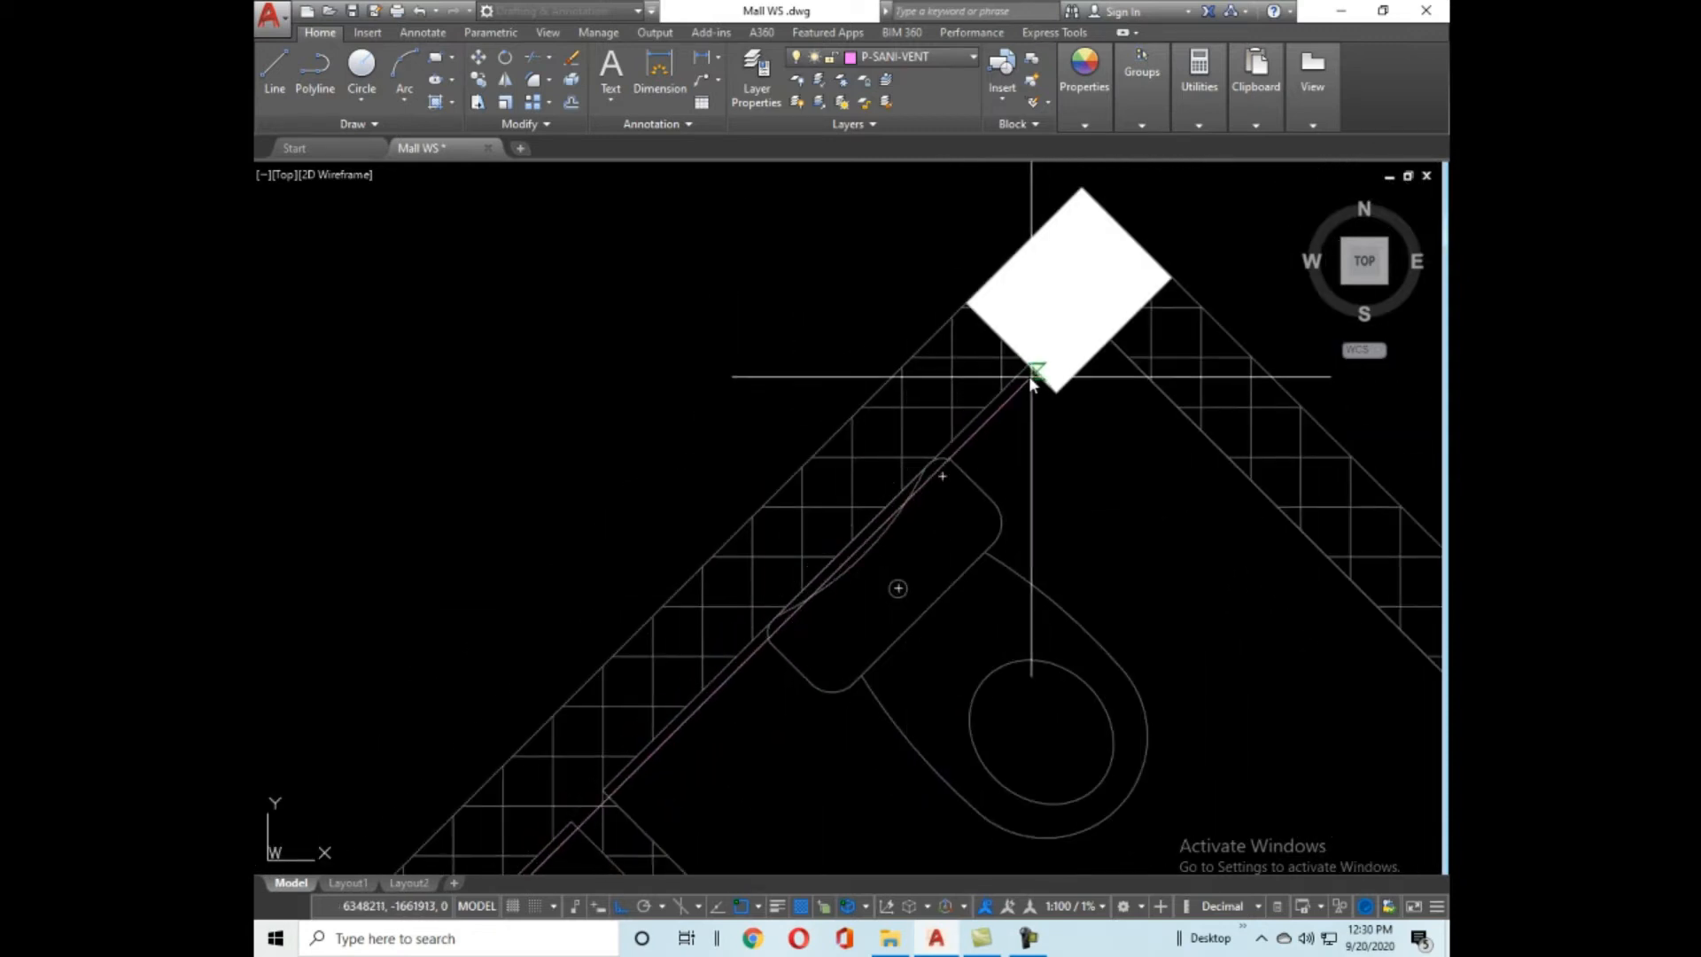
pyautogui.click(999, 393)
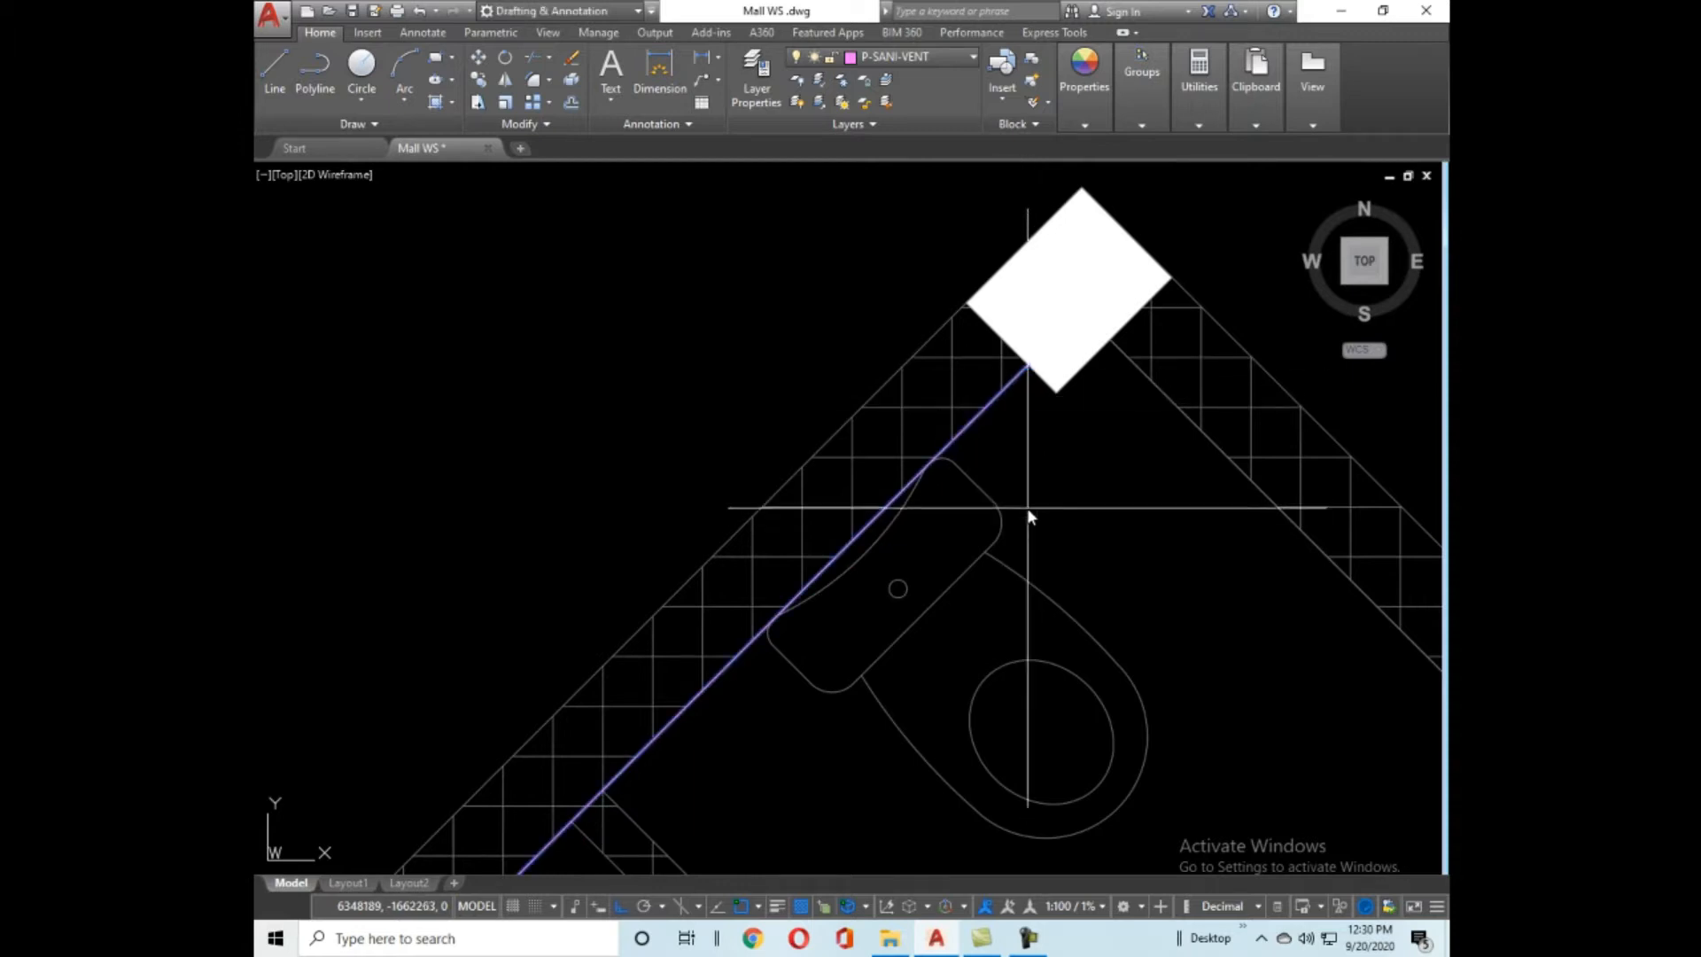
# Move the line from behind the toilets to the stall fronts, ending at the inner face of the northeast wall.
pyautogui.scroll(-5, 1019, 399)
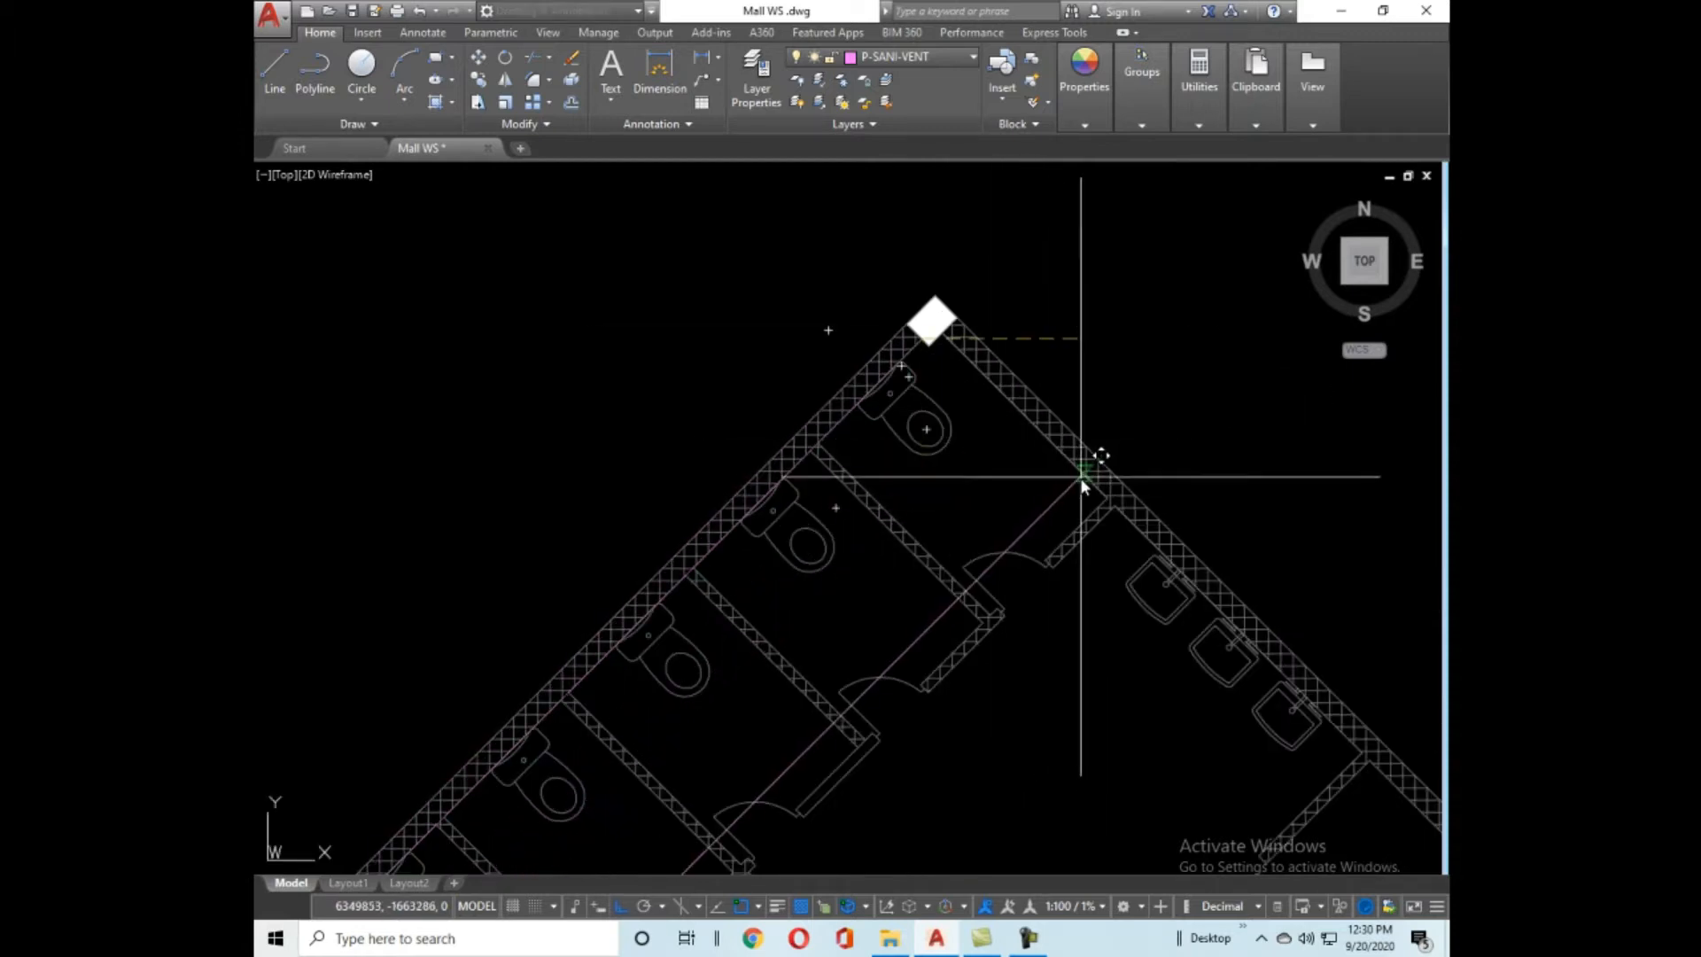
pyautogui.scroll(5, 1081, 460)
pyautogui.scroll(-5, 1079, 459)
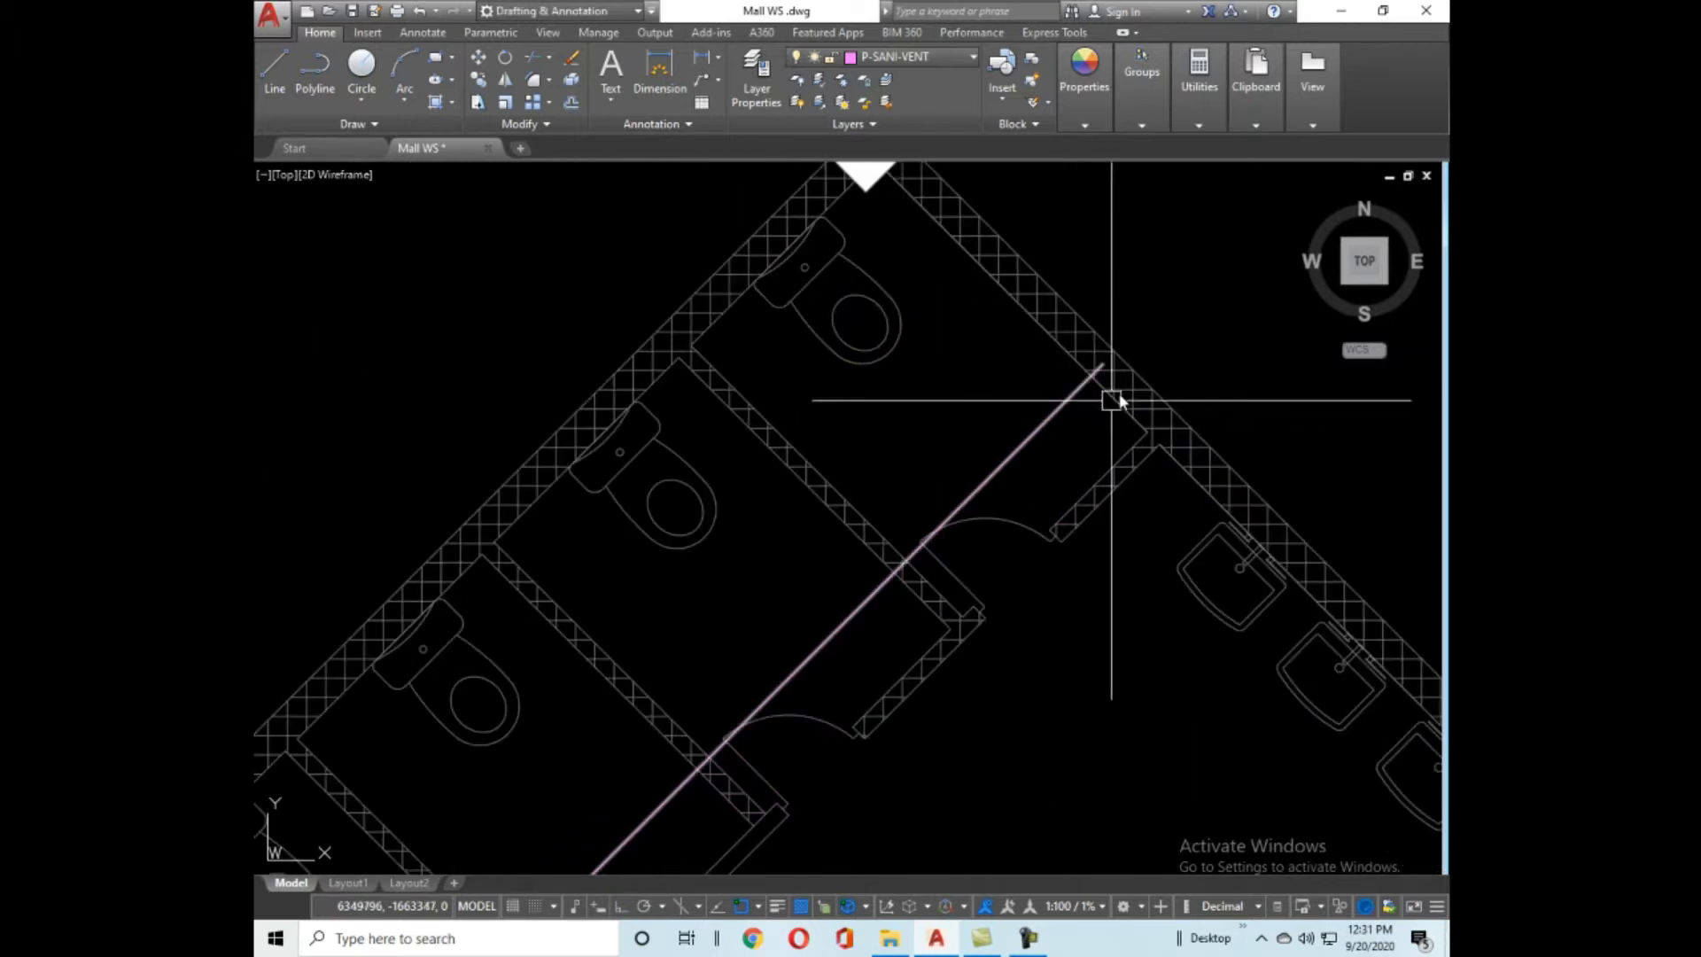
pyautogui.scroll(-2, 1027, 452)
pyautogui.scroll(-2, 1028, 453)
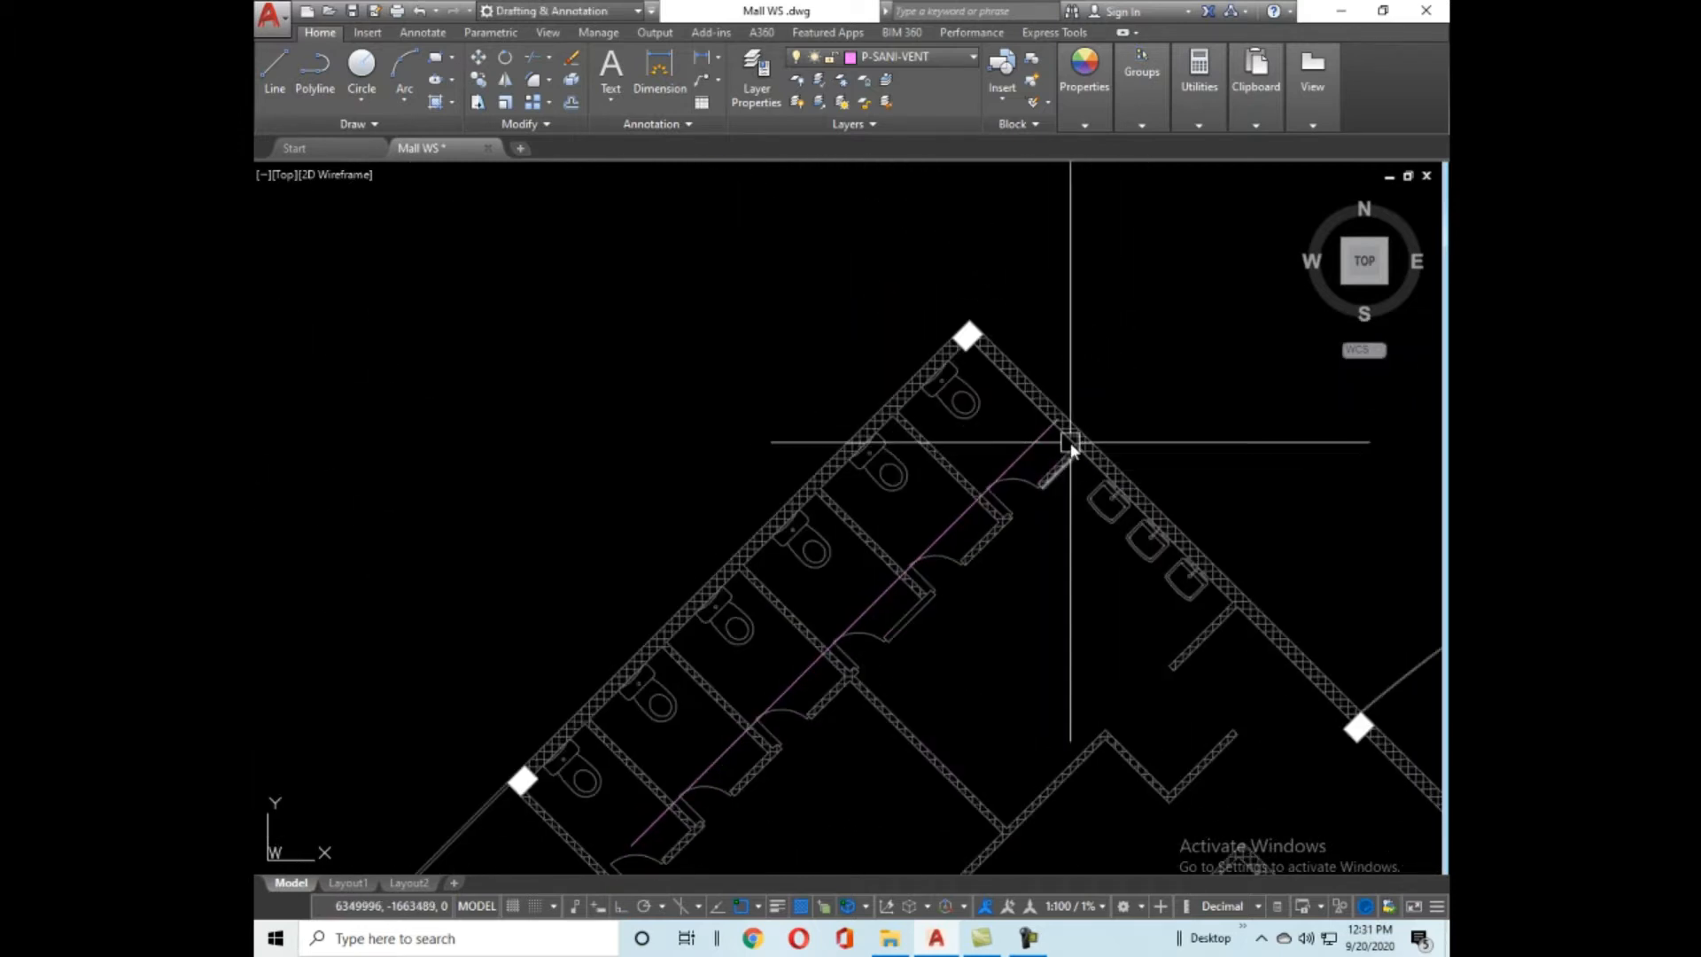
# Continue the stall-front line in the same direction through the northeast wall to well outside the building.
pyautogui.scroll(-5, 1101, 363)
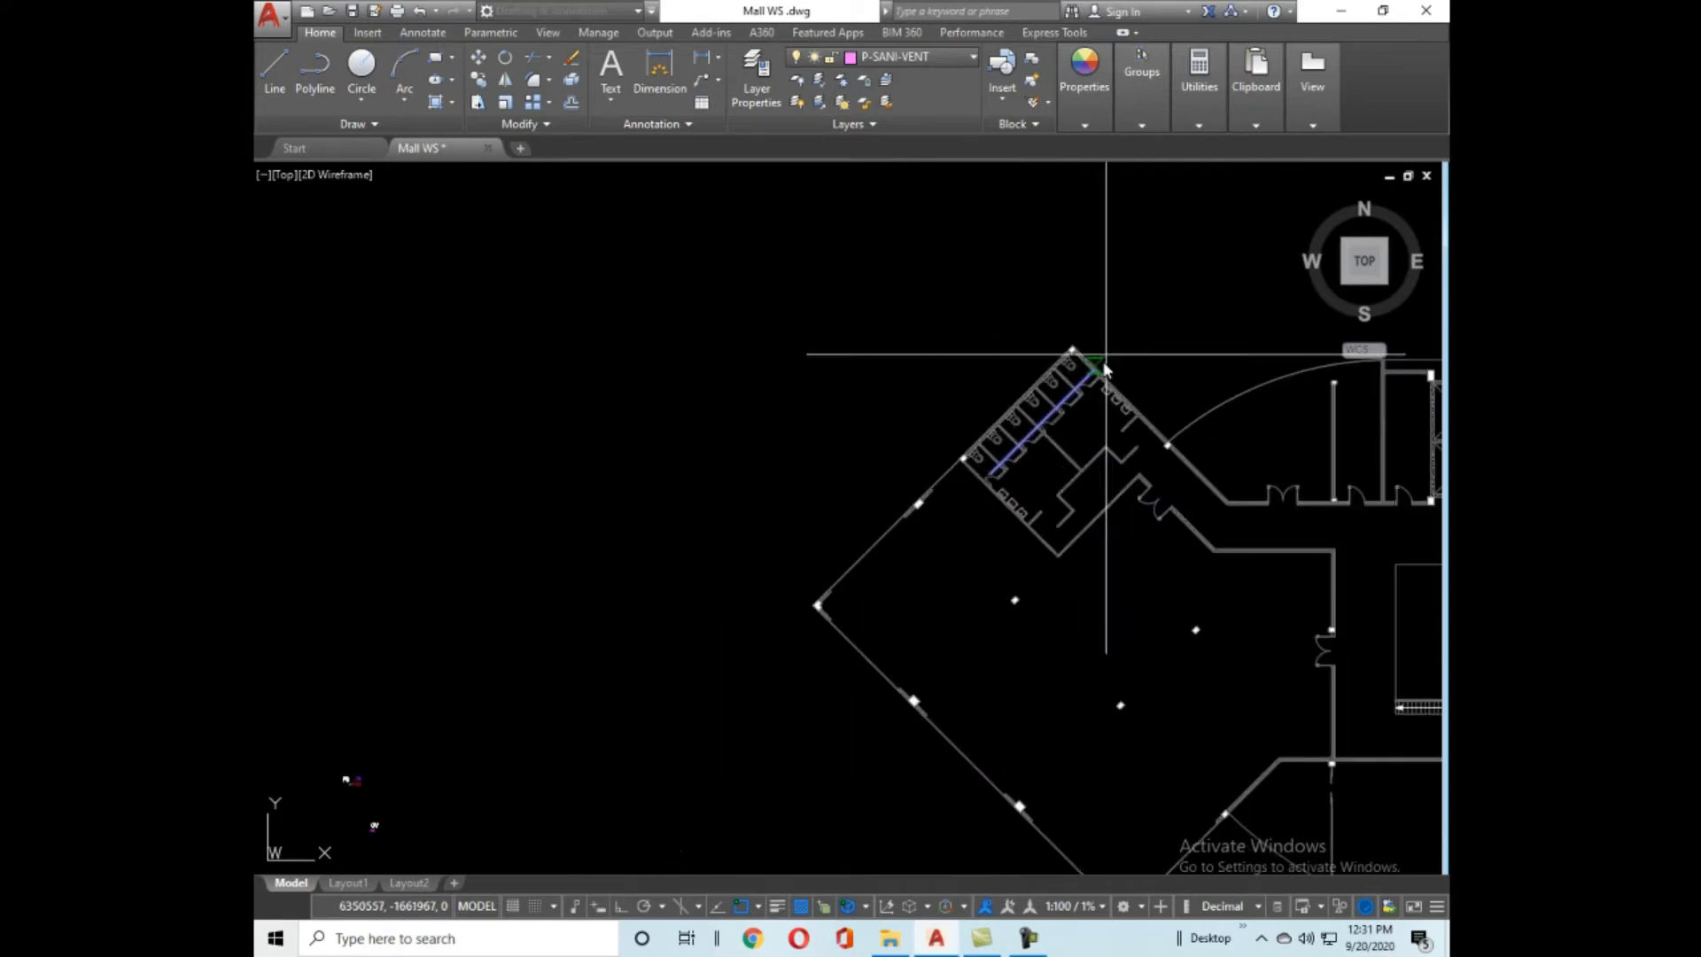
pyautogui.scroll(6, 986, 463)
pyautogui.scroll(-3, 1108, 487)
pyautogui.scroll(7, 1199, 398)
pyautogui.scroll(-2, 1134, 355)
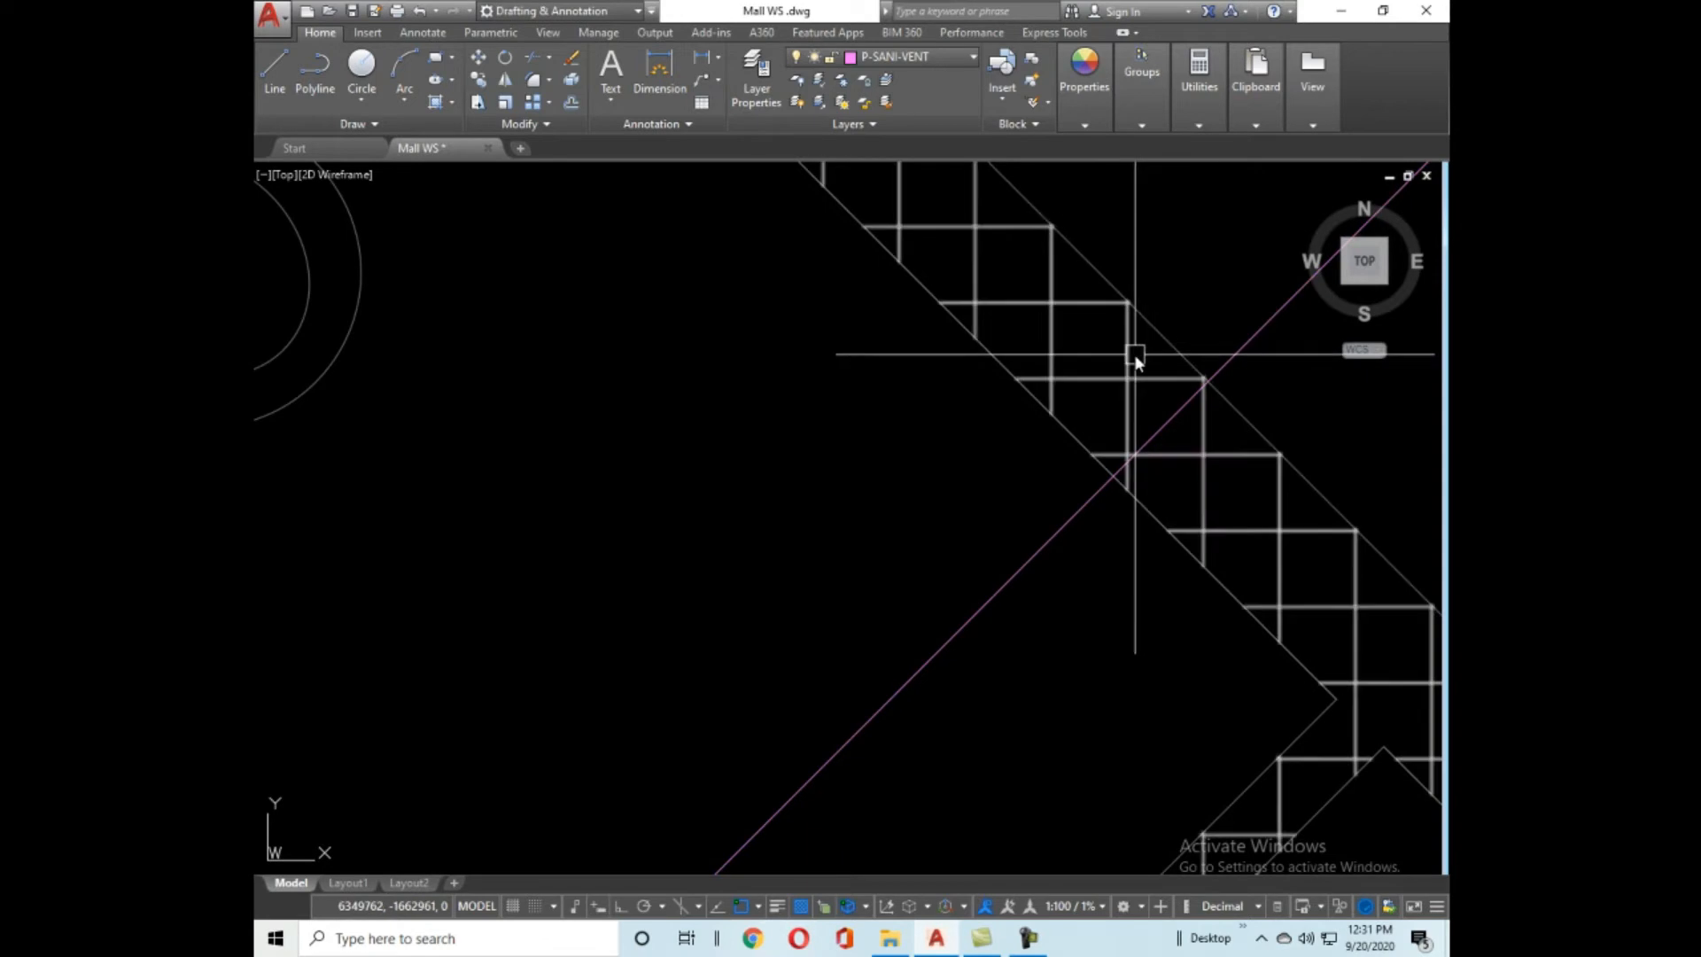
pyautogui.scroll(-4, 1139, 364)
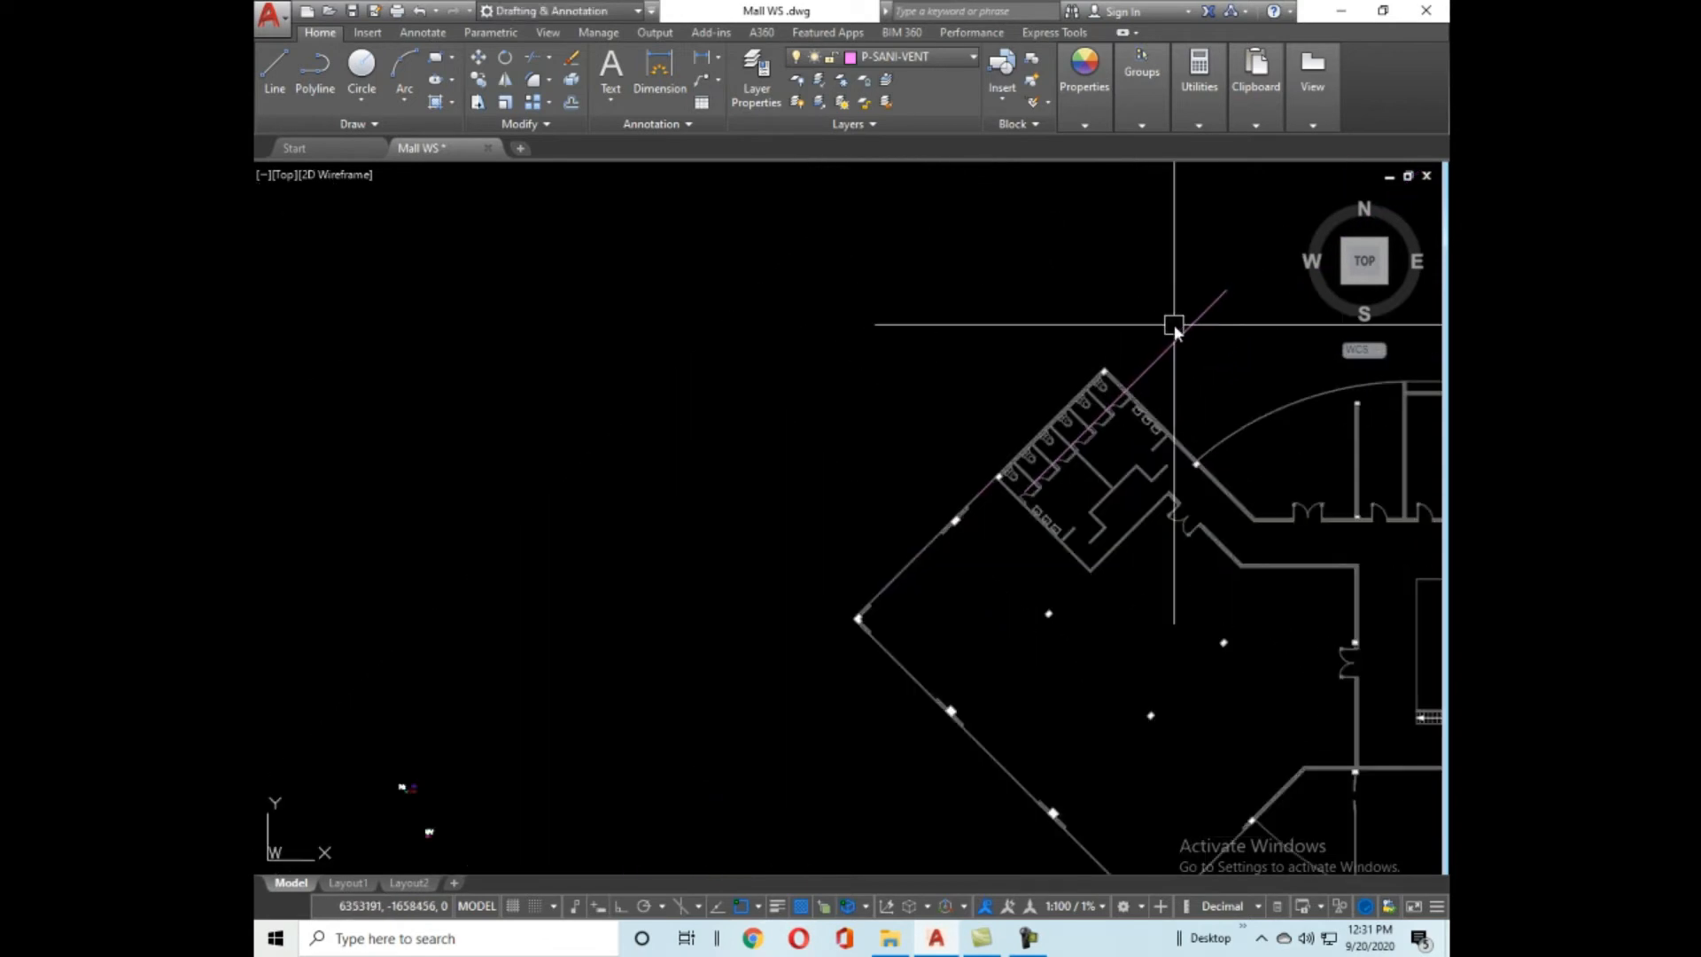
# Shorten the part of the line outside the building by trimming it at a short crossing line.
pyautogui.scroll(6, 1172, 325)
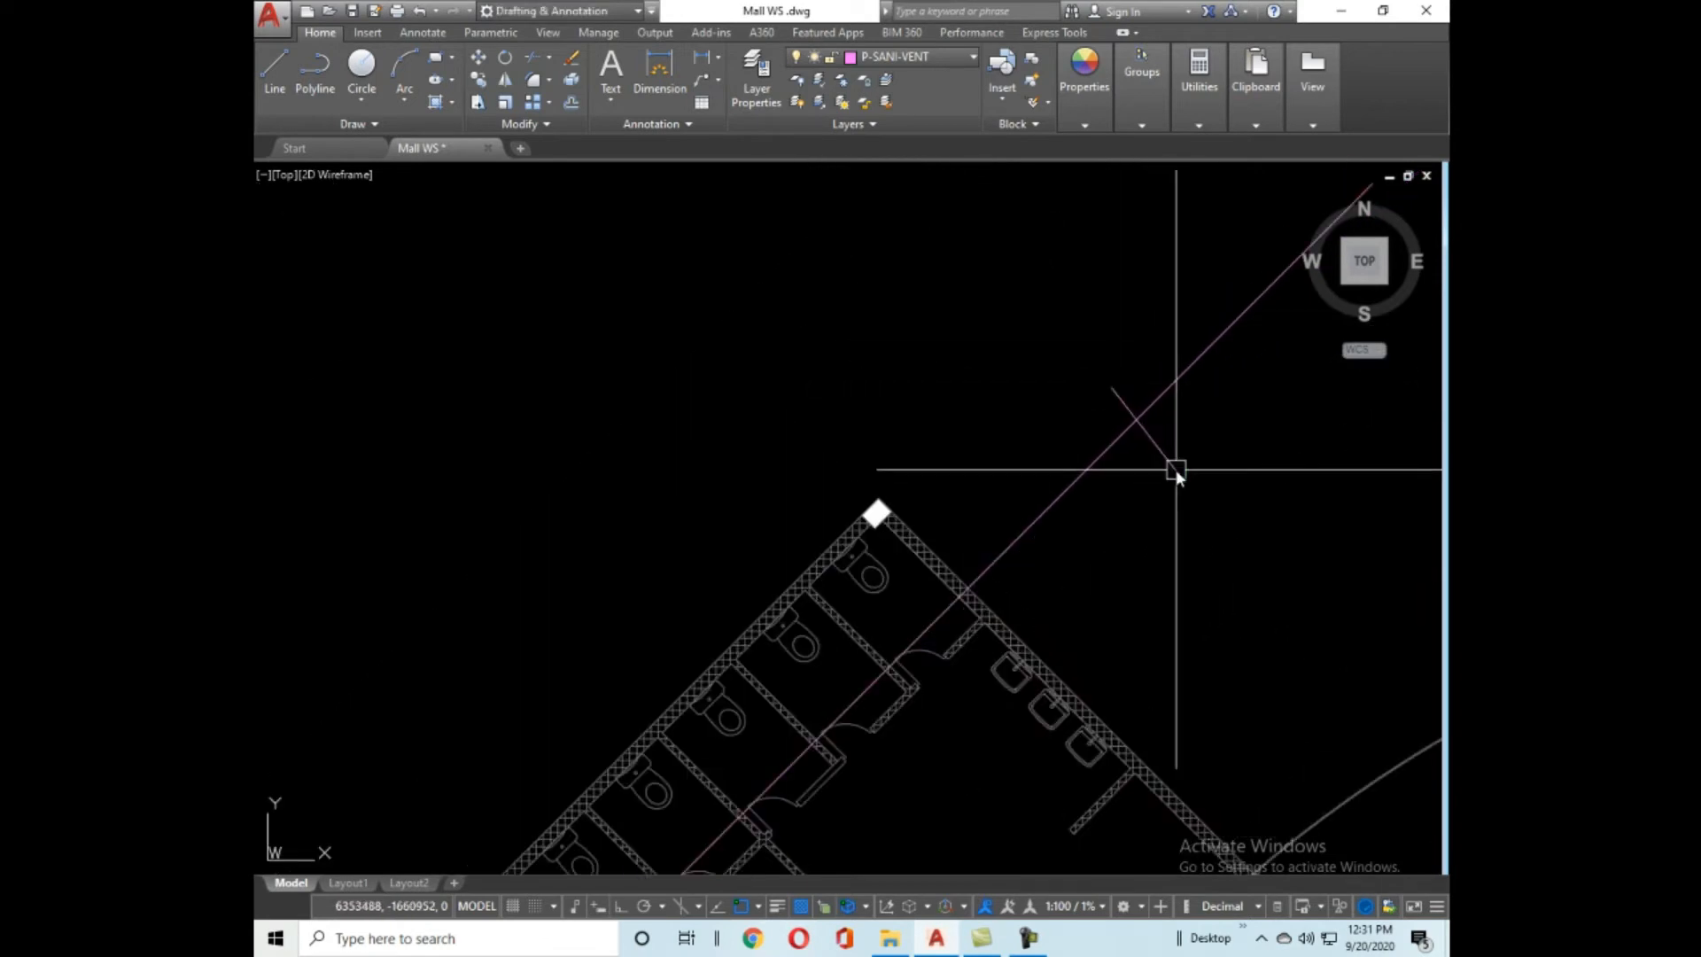
pyautogui.click(1182, 375)
pyautogui.click(1156, 431)
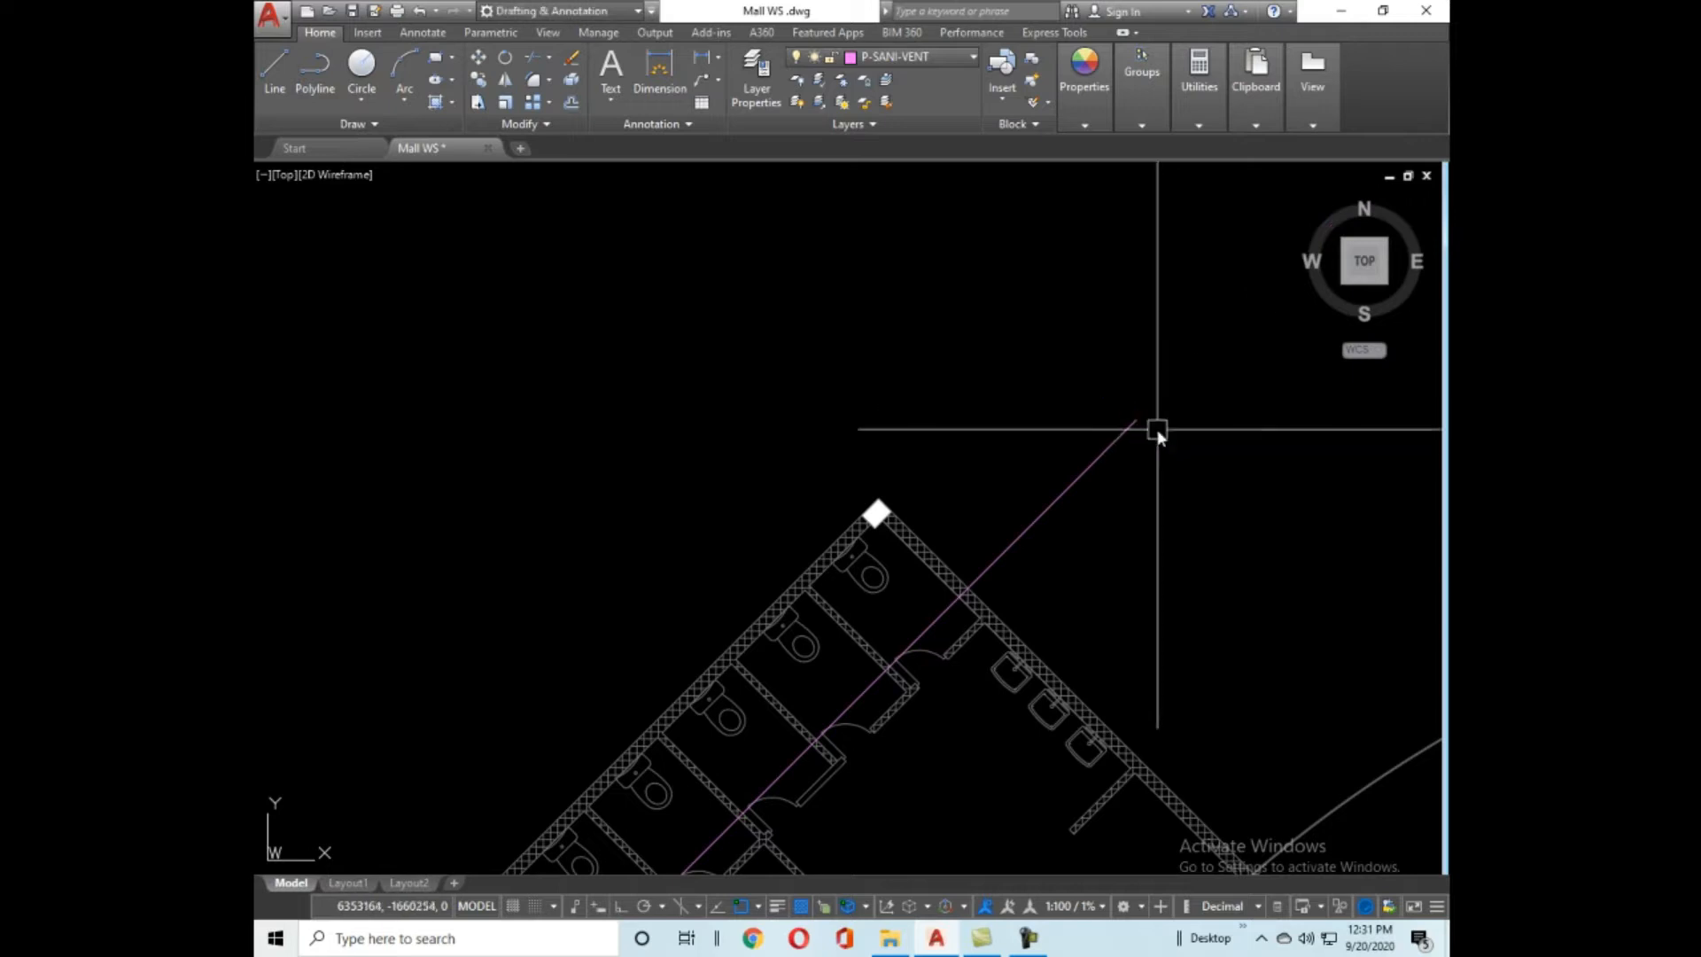
# Match the properties of the stall-front line and its outer extension to the blue cold water pipe among the plumbing symbols.
pyautogui.scroll(-5, 1172, 326)
pyautogui.scroll(-4, 954, 592)
pyautogui.scroll(8, 756, 591)
pyautogui.moveTo(1051, 629); pyautogui.dragTo(808, 809, button='middle')
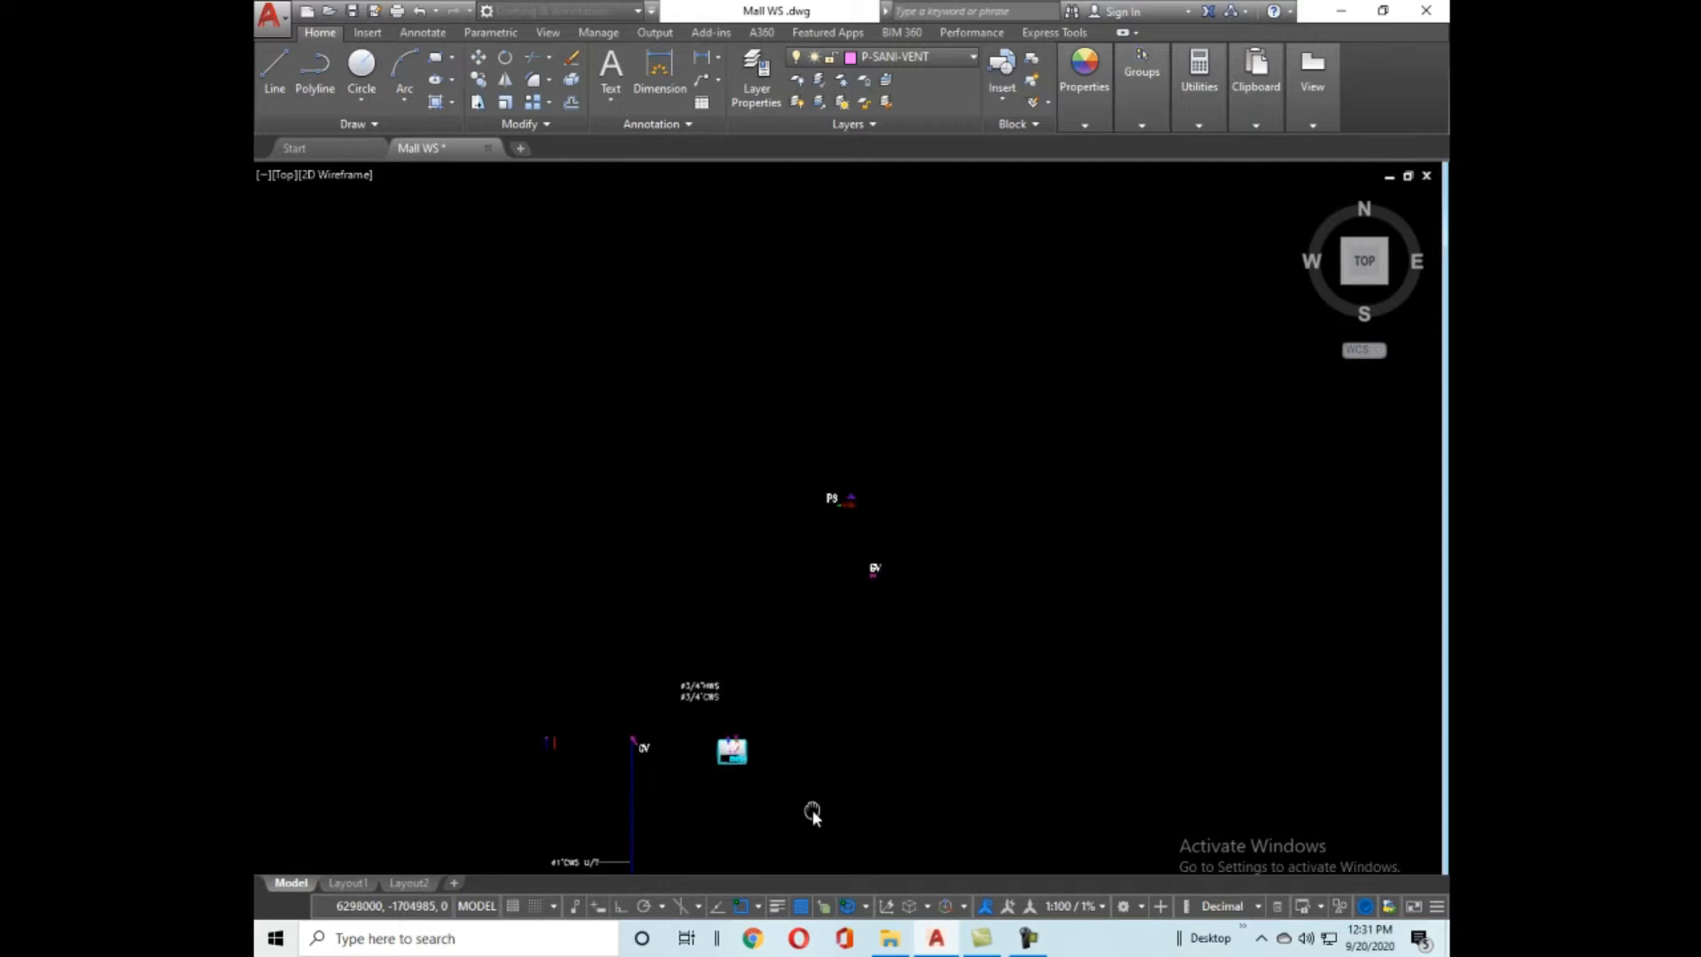
pyautogui.scroll(-3, 922, 577)
pyautogui.scroll(6, 783, 687)
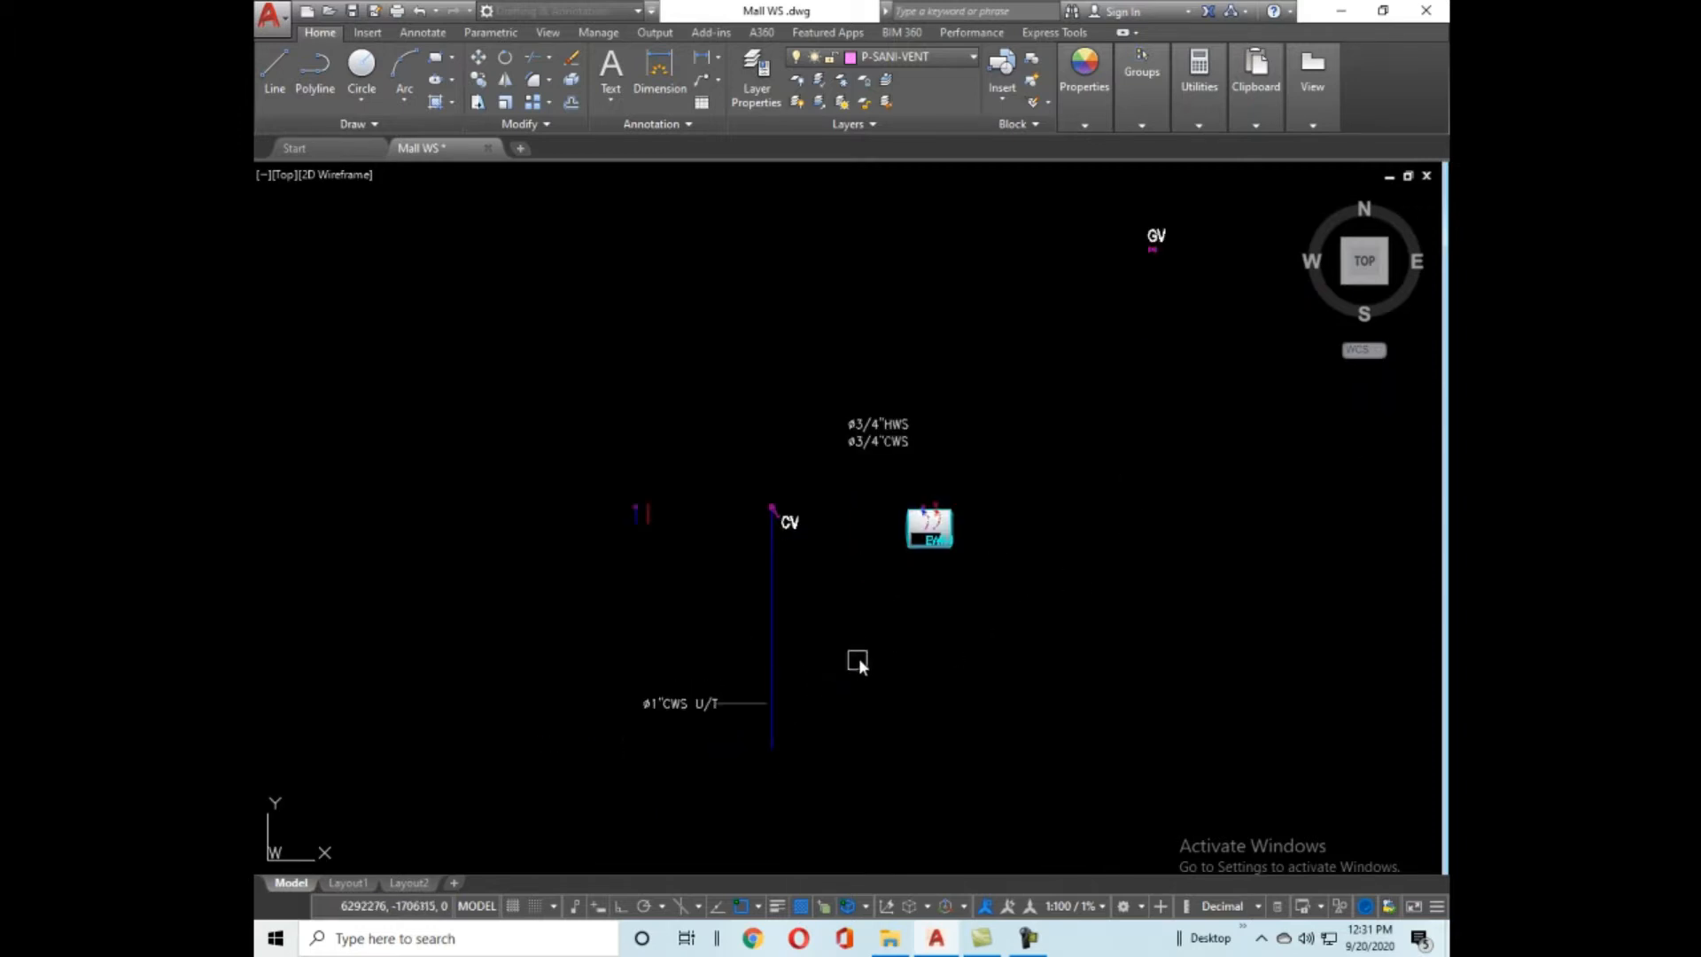
pyautogui.scroll(-4, 838, 655)
pyautogui.scroll(6, 1151, 478)
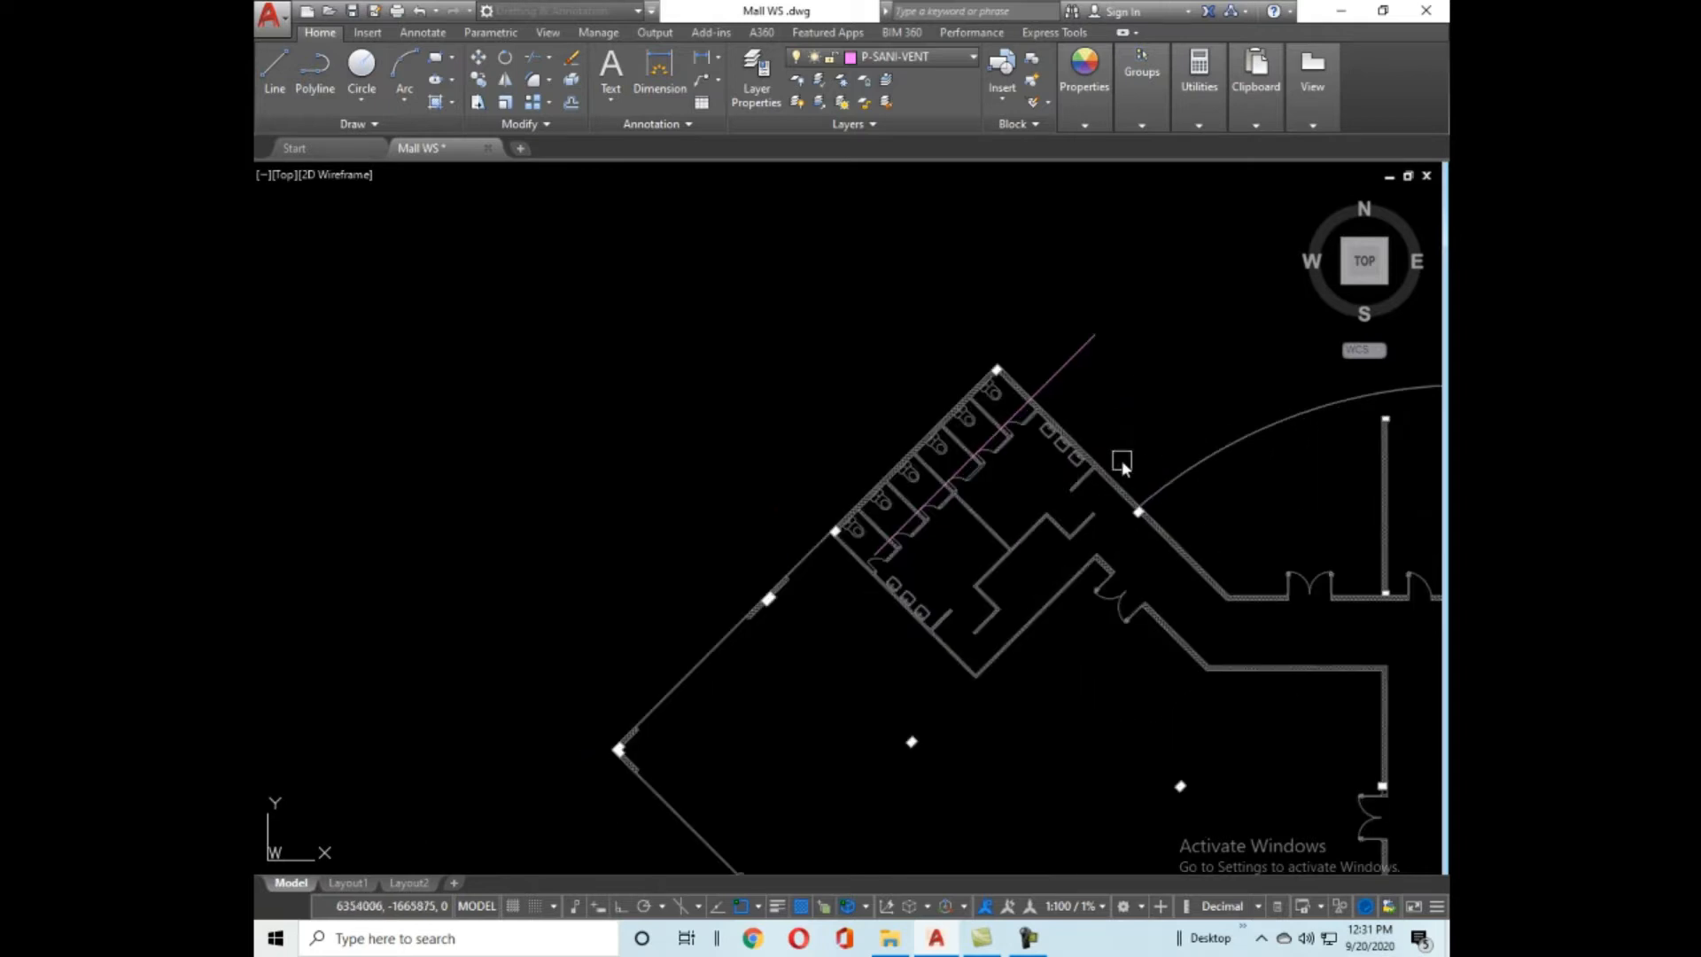
pyautogui.scroll(-3, 1141, 375)
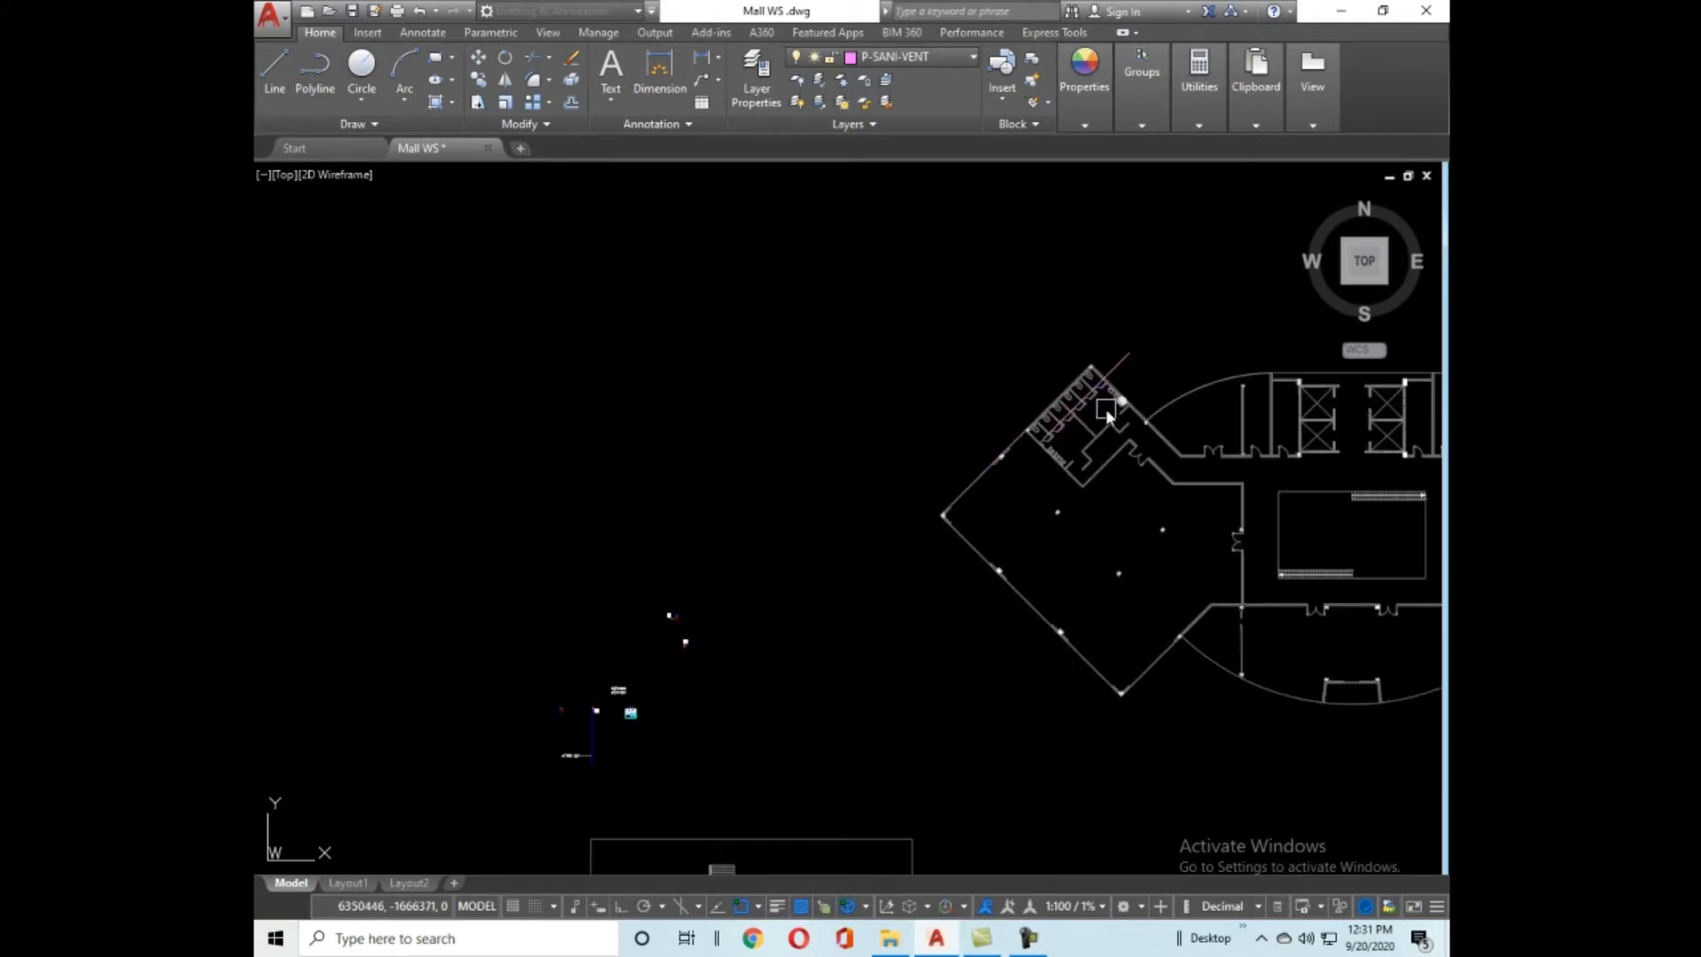
pyautogui.moveTo(715, 687); pyautogui.dragTo(1044, 523, button='middle')
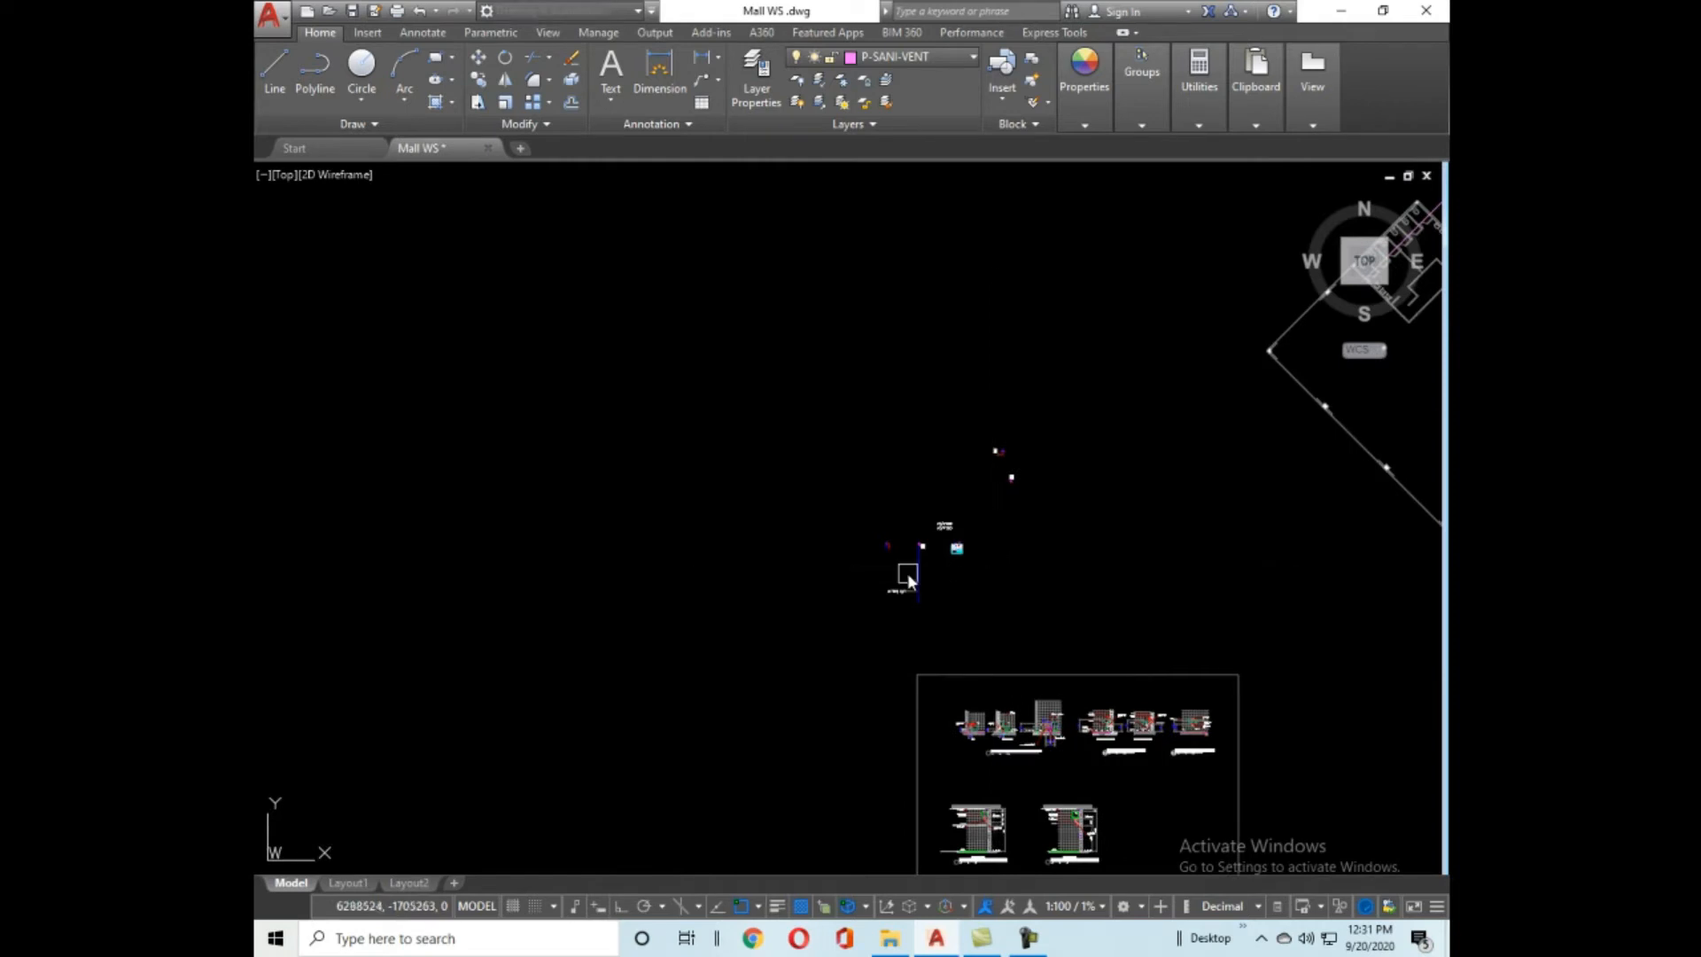
pyautogui.scroll(-4, 918, 605)
pyautogui.scroll(10, 1033, 478)
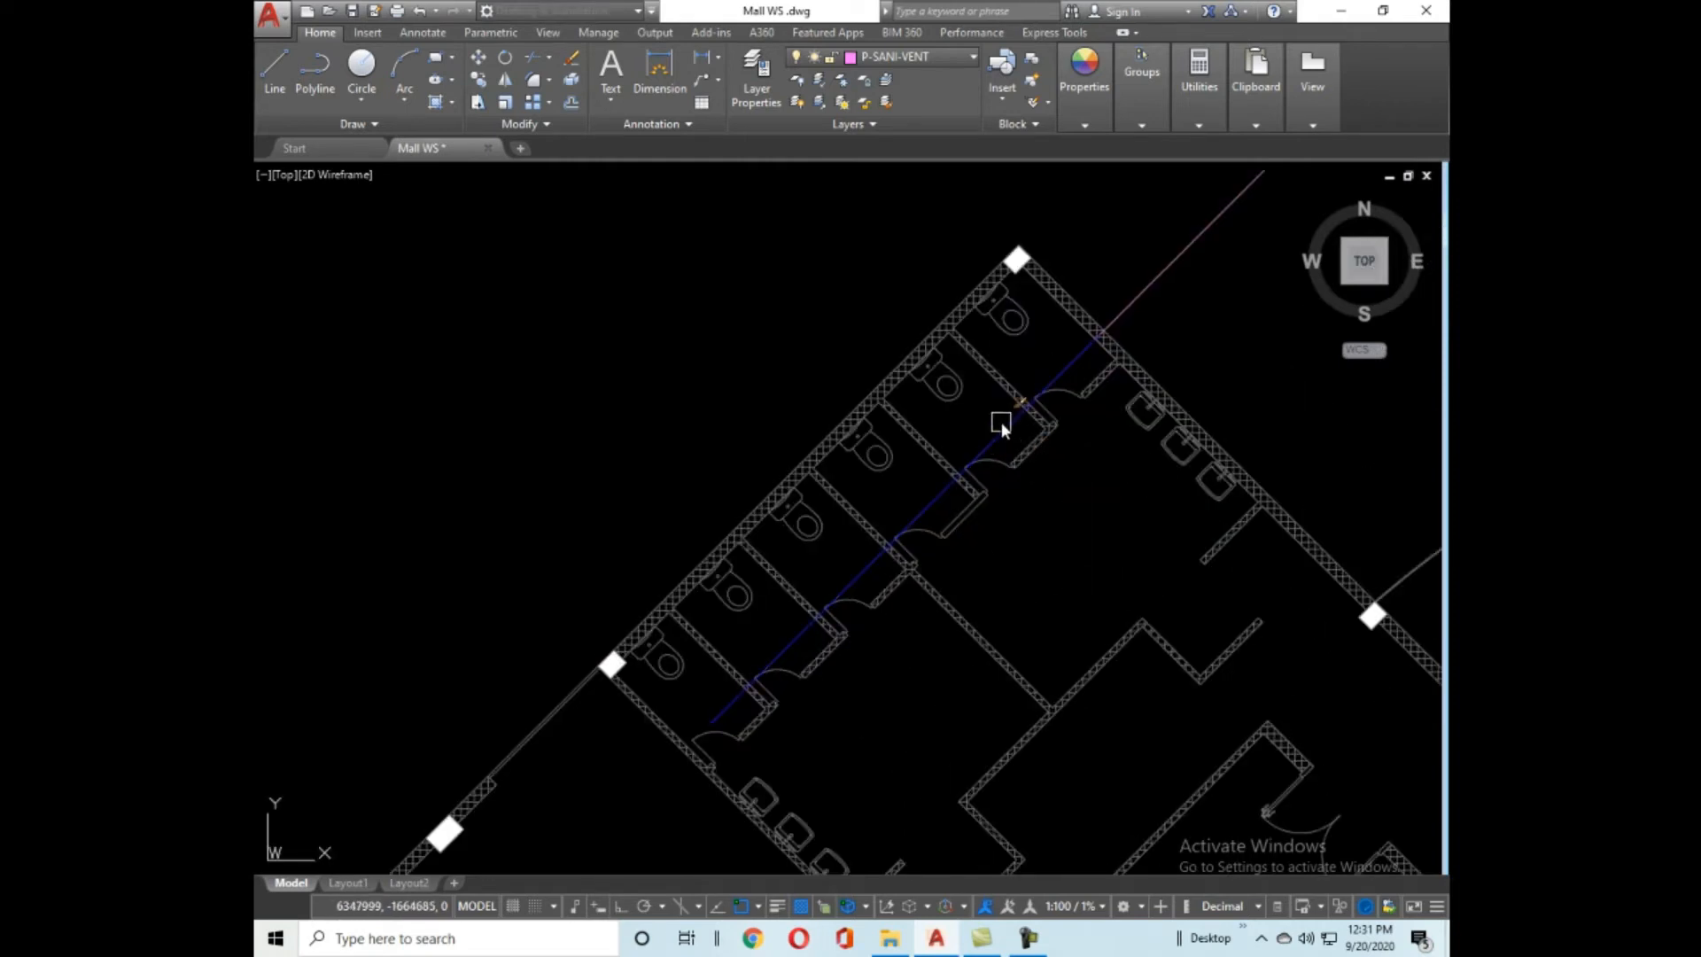
# Make 0-CWS the current layer.
pyautogui.click(939, 59)
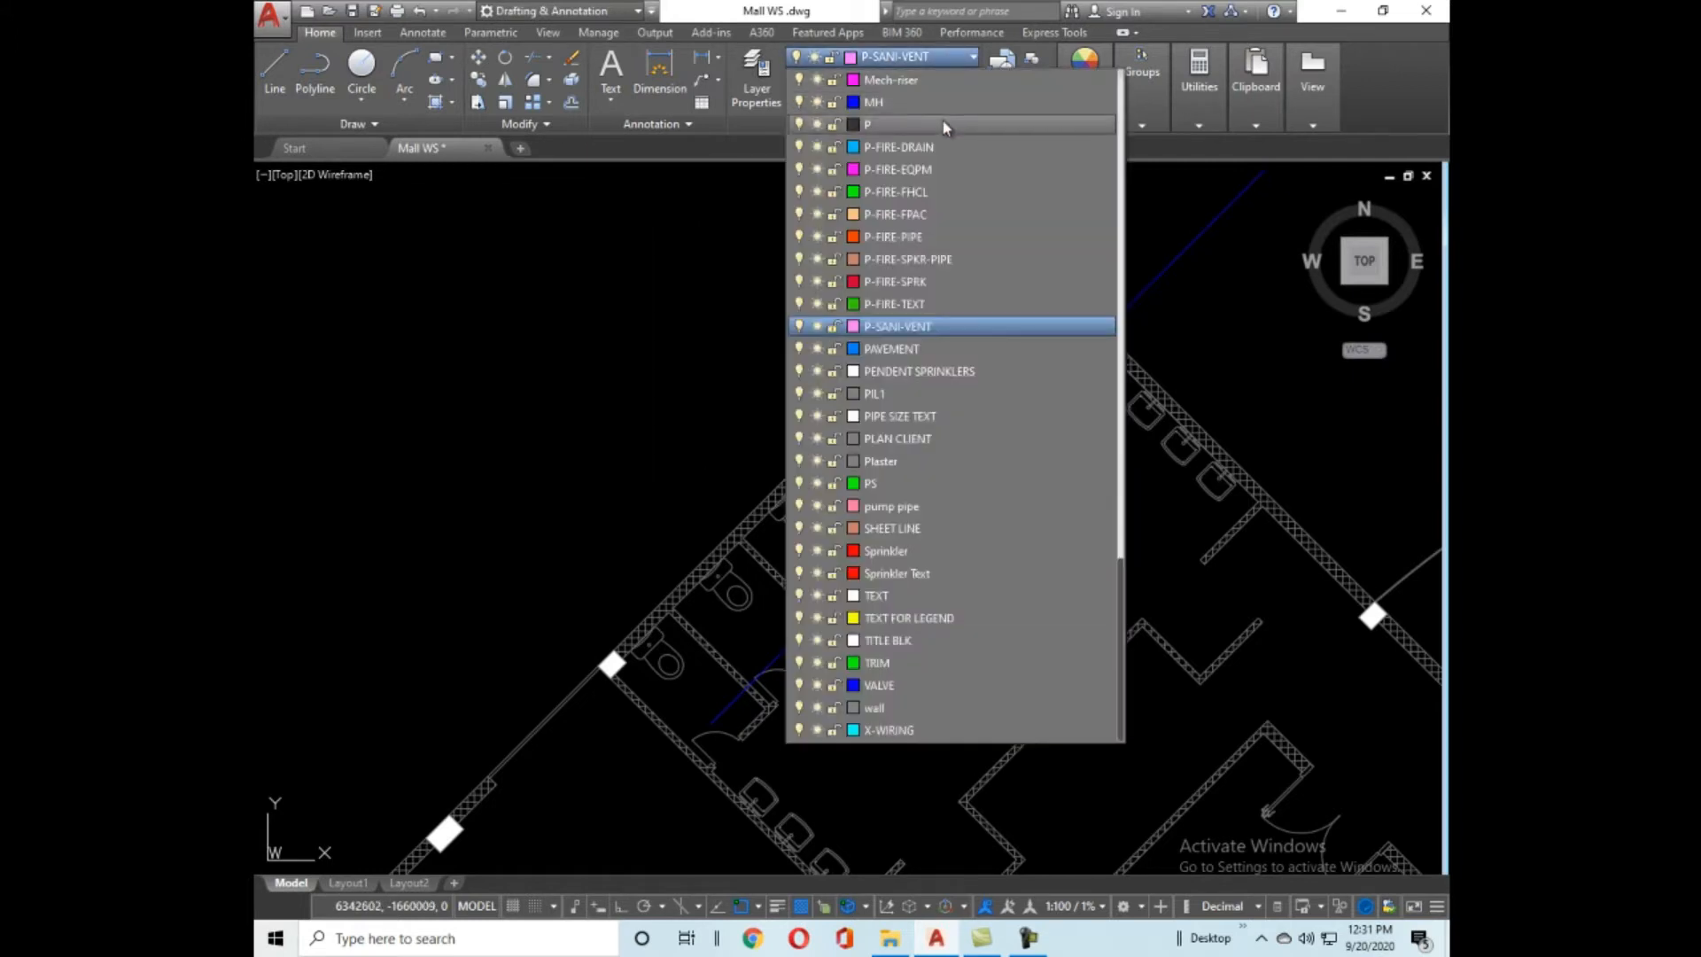
pyautogui.scroll(10, 971, 460)
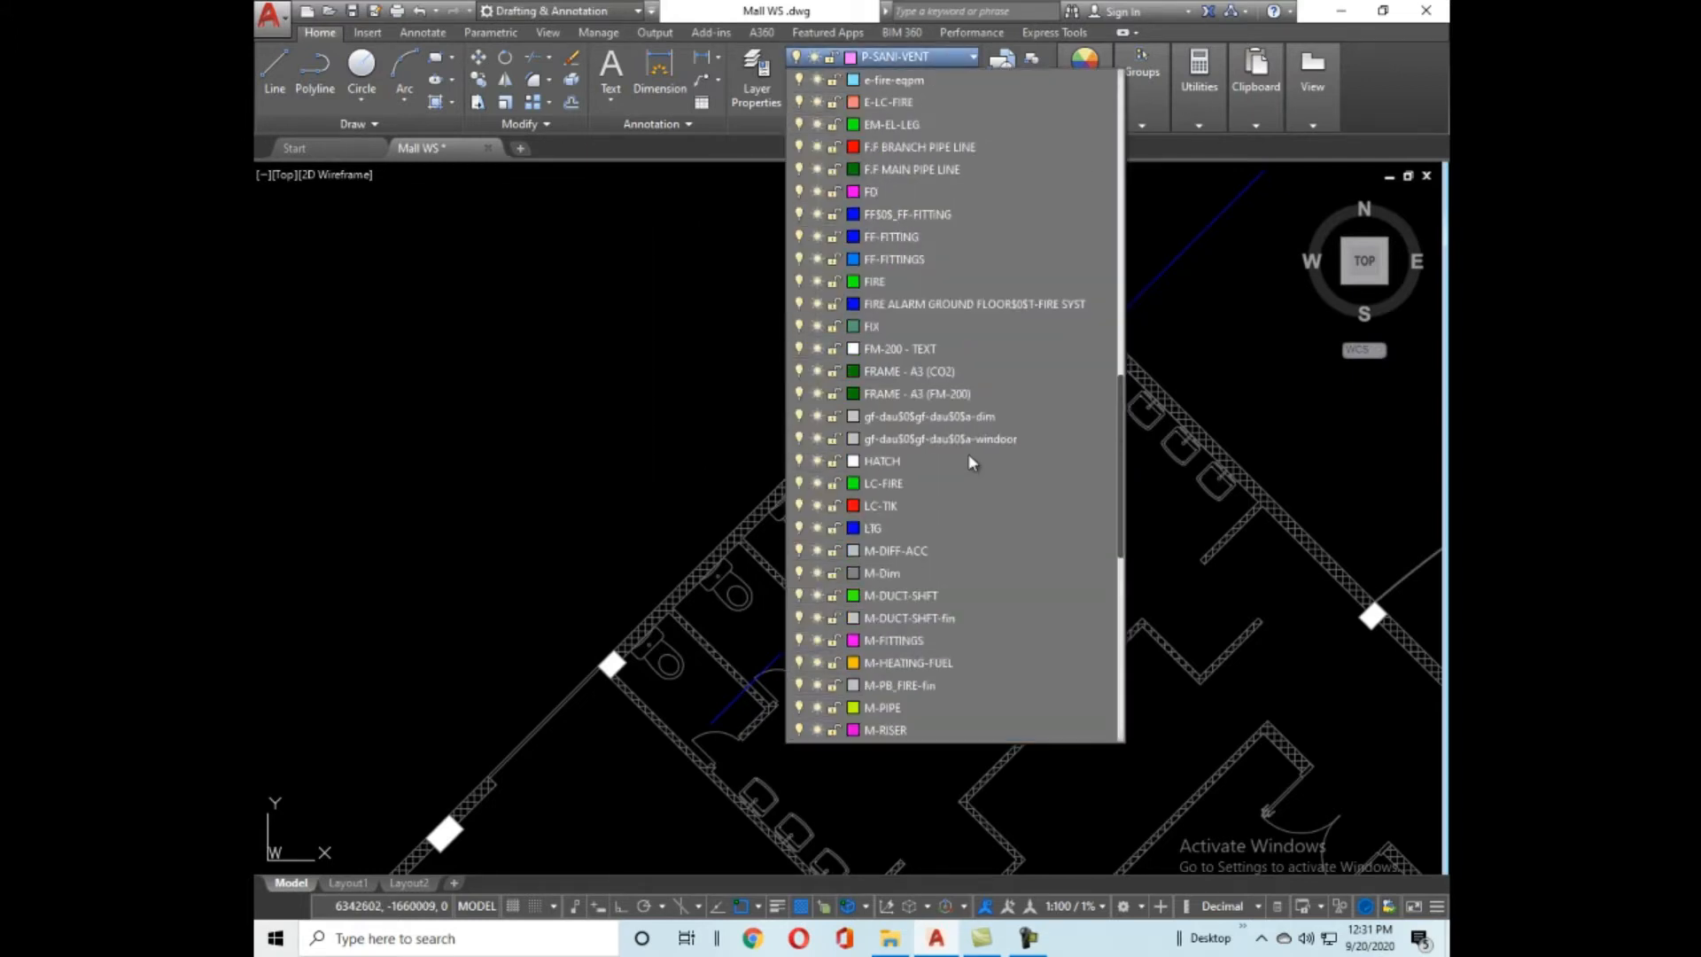
pyautogui.scroll(15, 971, 461)
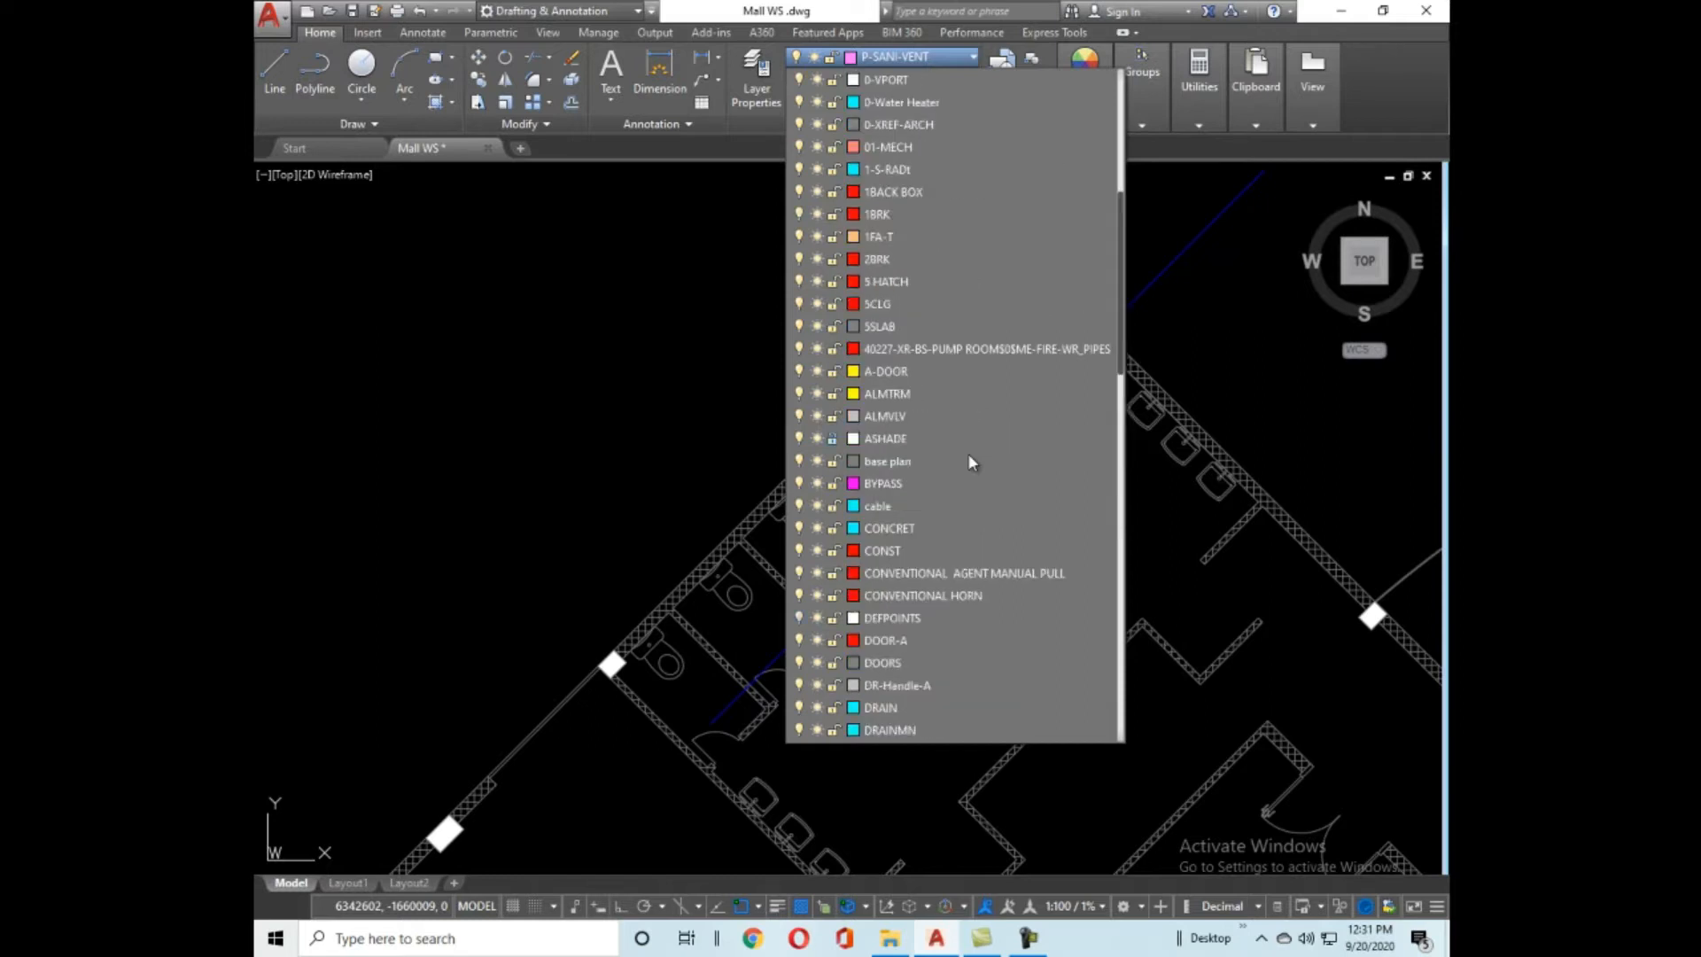
pyautogui.scroll(6, 972, 461)
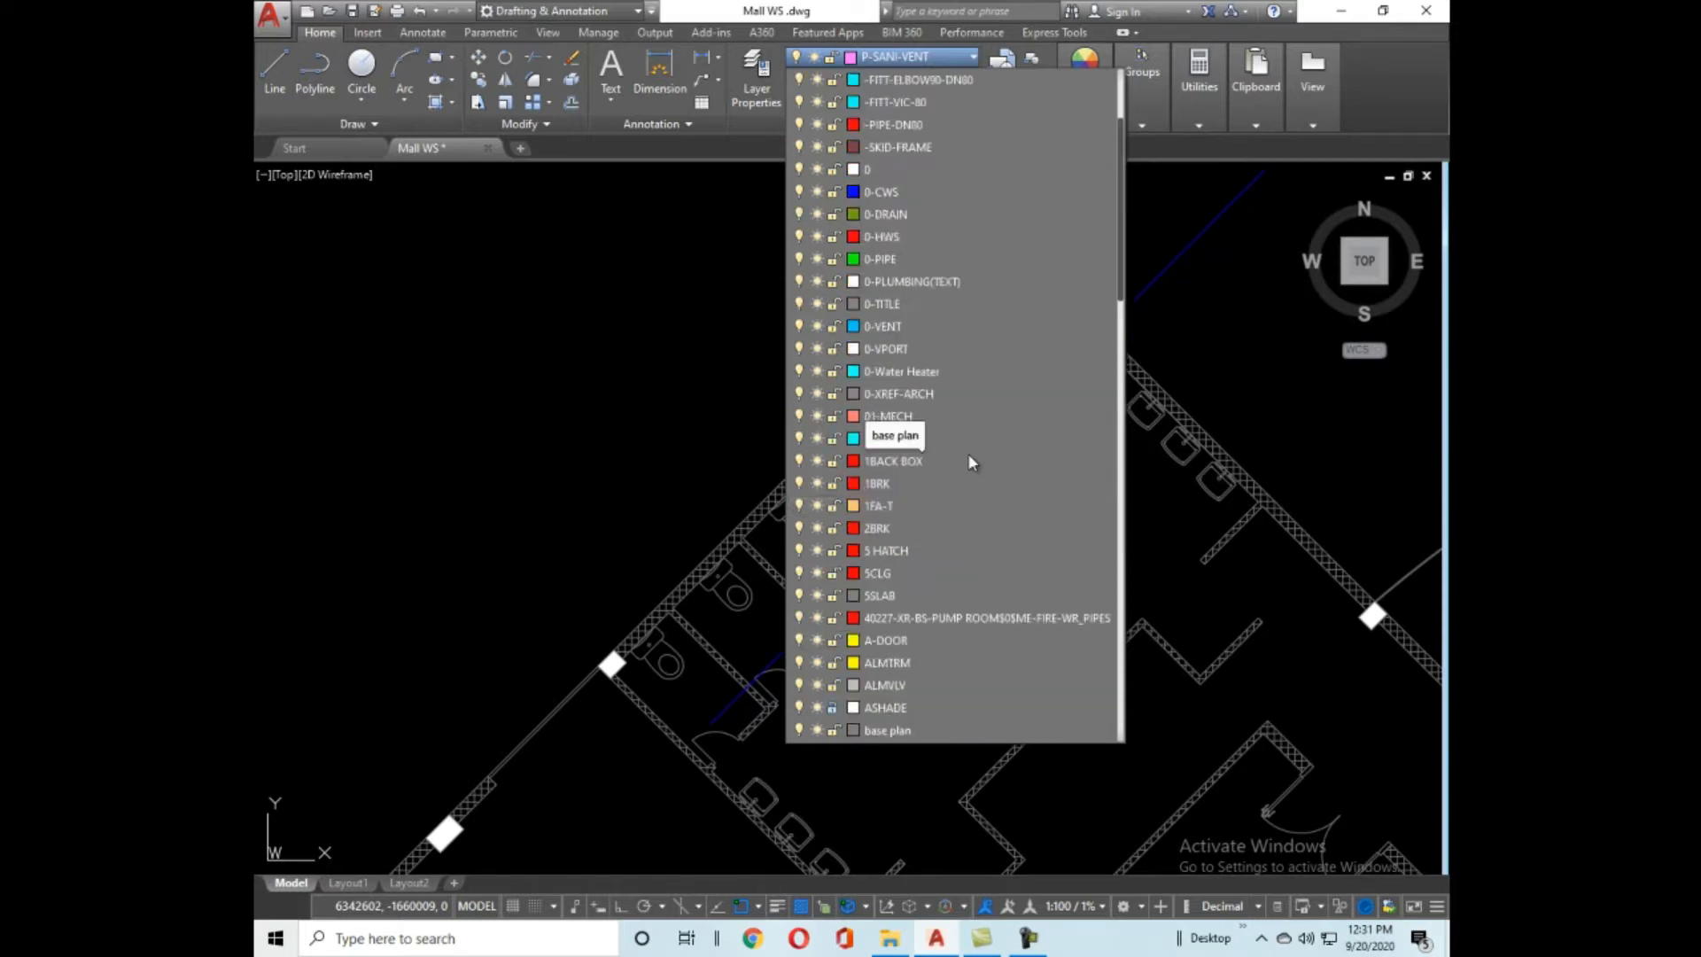
pyautogui.click(918, 326)
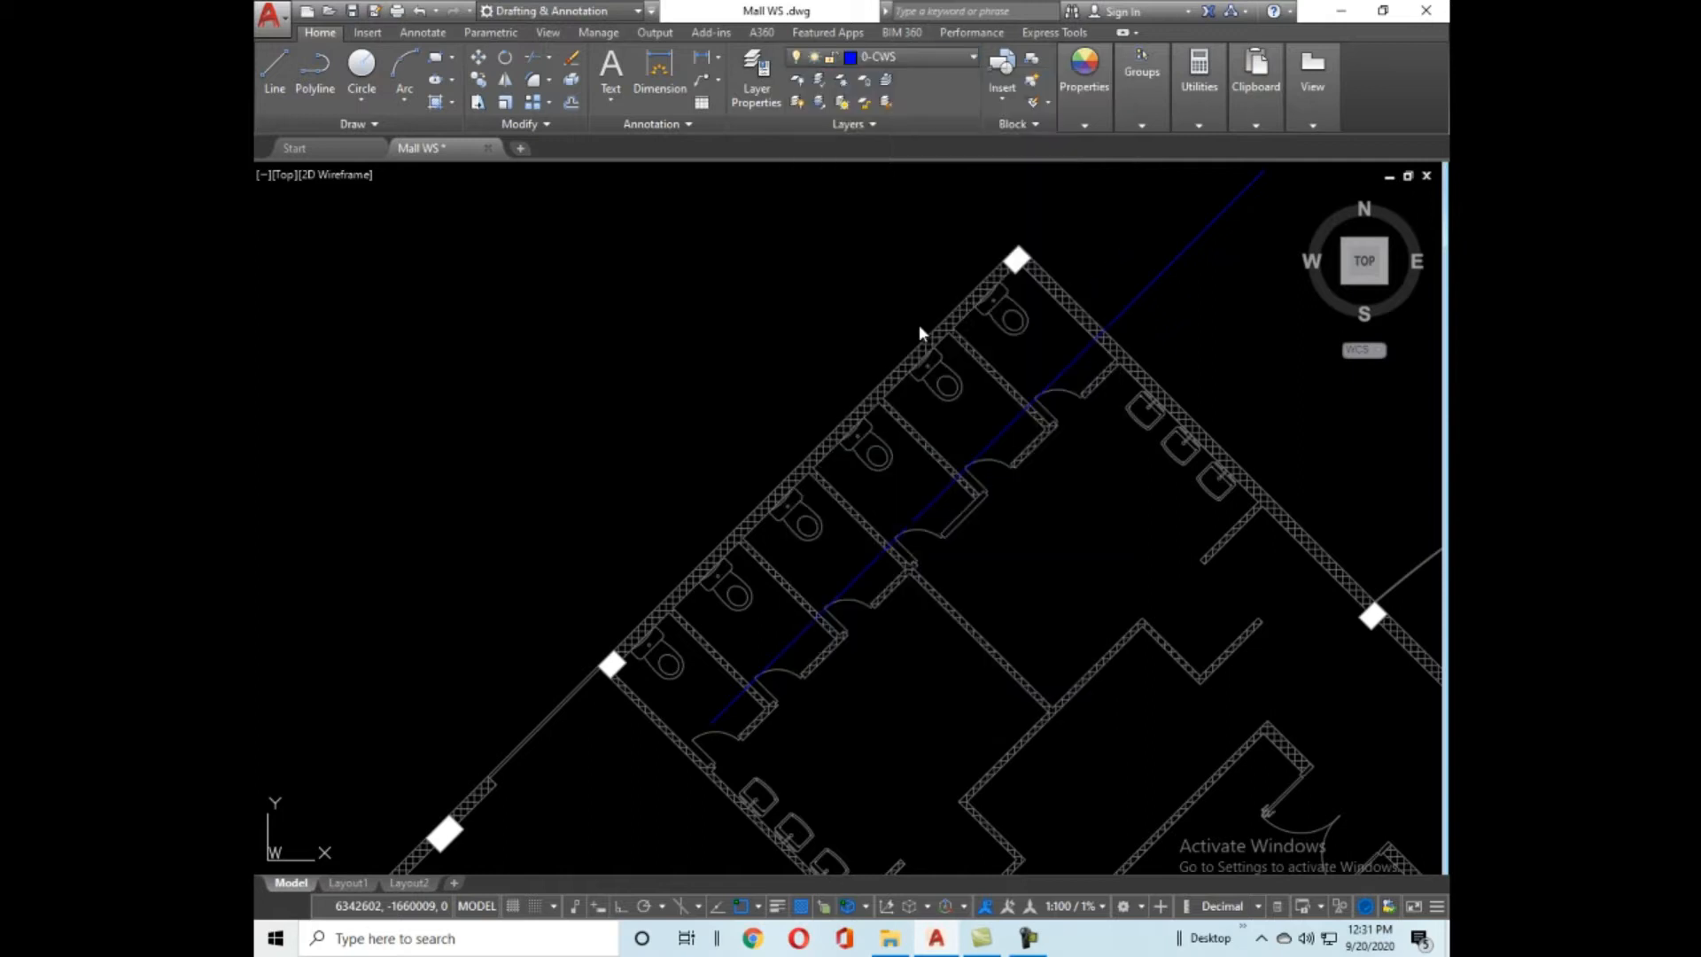
# Copy the riser circle from the plumbing symbols onto the blue pipe line where it crosses the northeast washroom wall.
pyautogui.scroll(-5, 967, 222)
pyautogui.scroll(8, 885, 303)
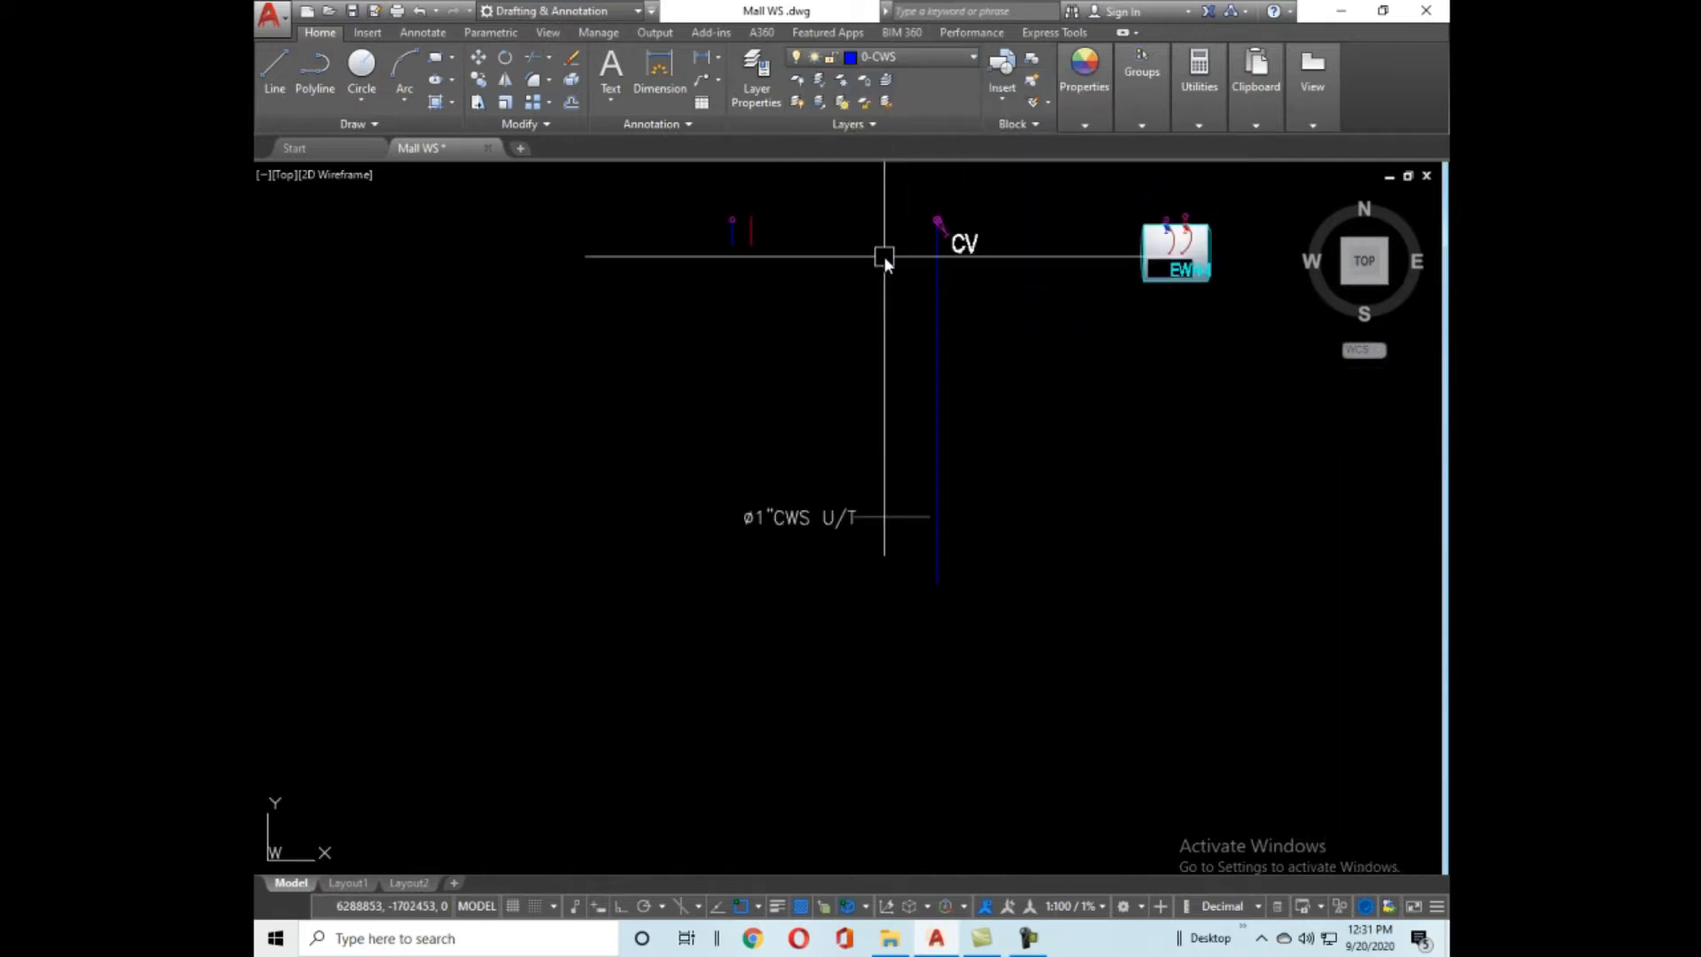
pyautogui.scroll(2, 986, 283)
pyautogui.moveTo(986, 285); pyautogui.dragTo(891, 518, button='middle')
pyautogui.scroll(8, 538, 440)
pyautogui.moveTo(381, 368); pyautogui.dragTo(1032, 494, button='middle')
pyautogui.click(817, 336)
pyautogui.press('Escape')
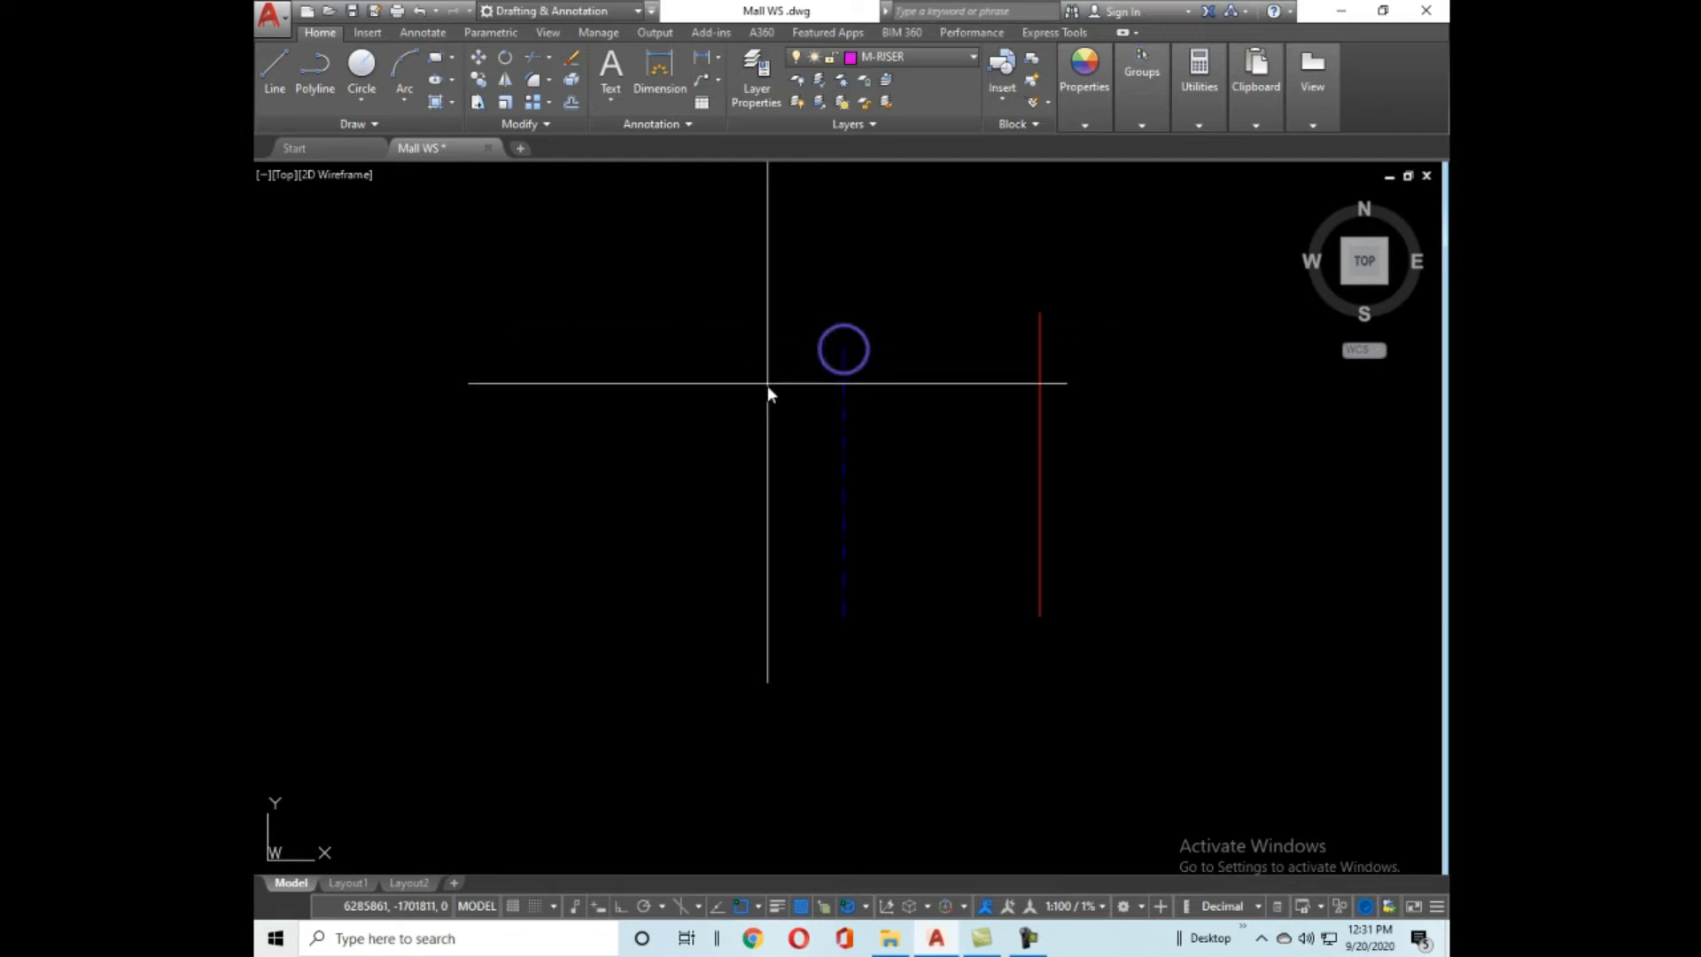
pyautogui.click(841, 349)
pyautogui.scroll(-6, 679, 505)
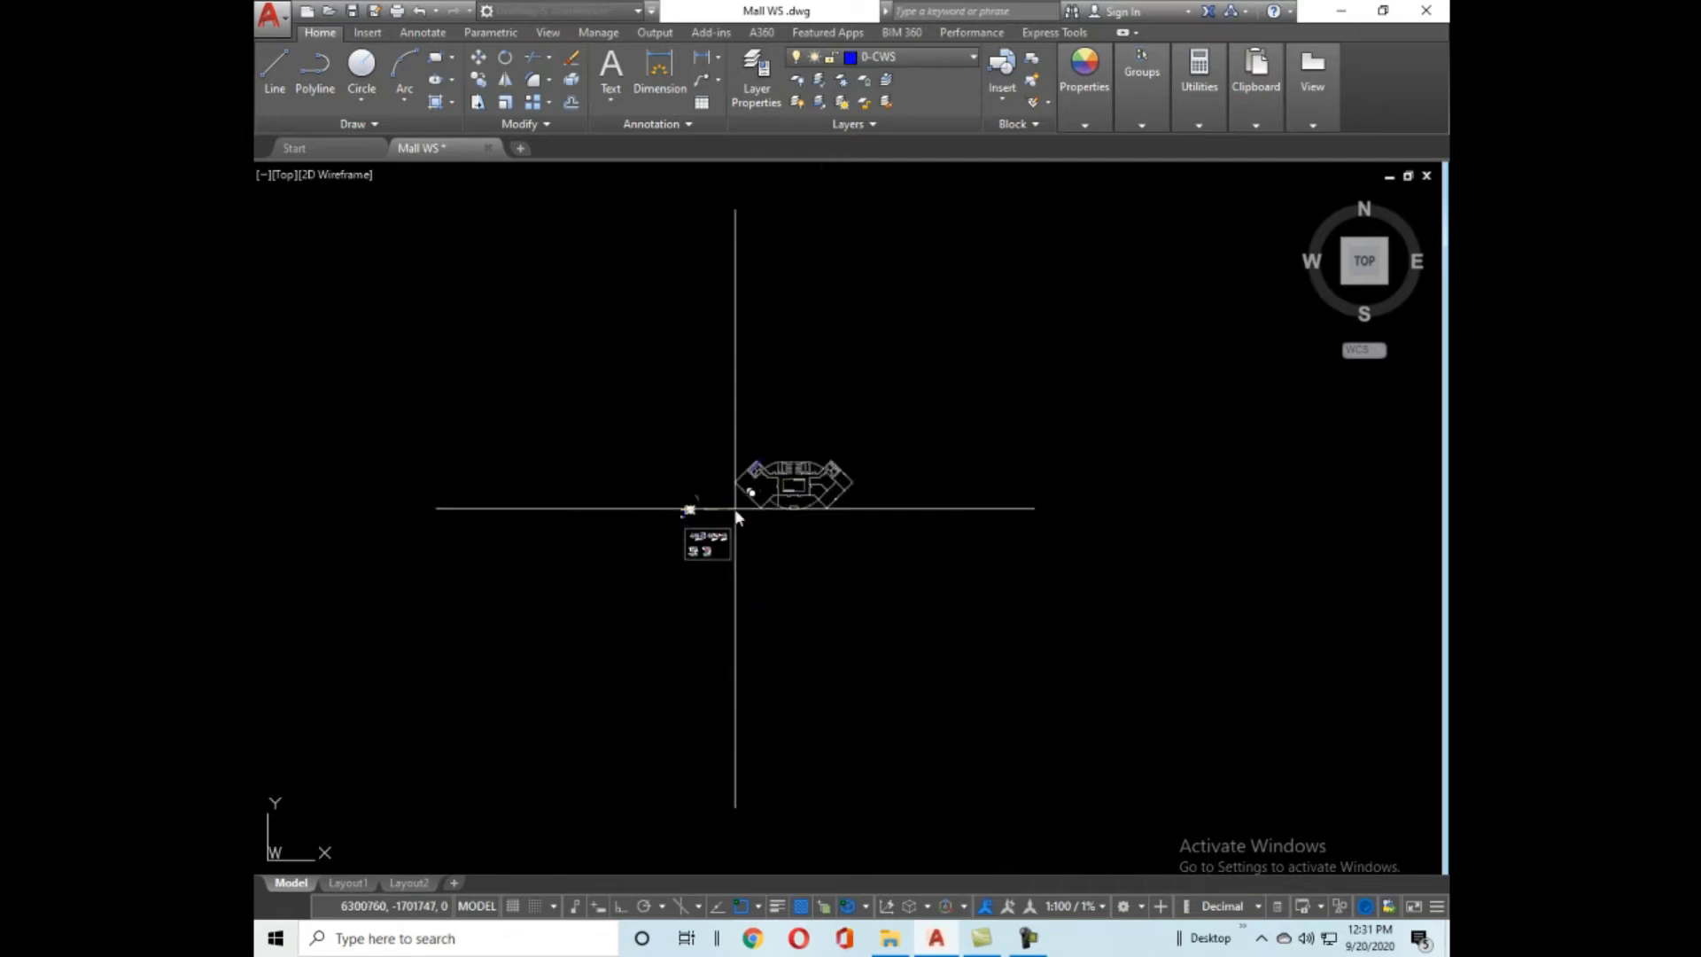
pyautogui.moveTo(589, 606); pyautogui.dragTo(1165, 403, button='middle')
pyautogui.scroll(6, 917, 504)
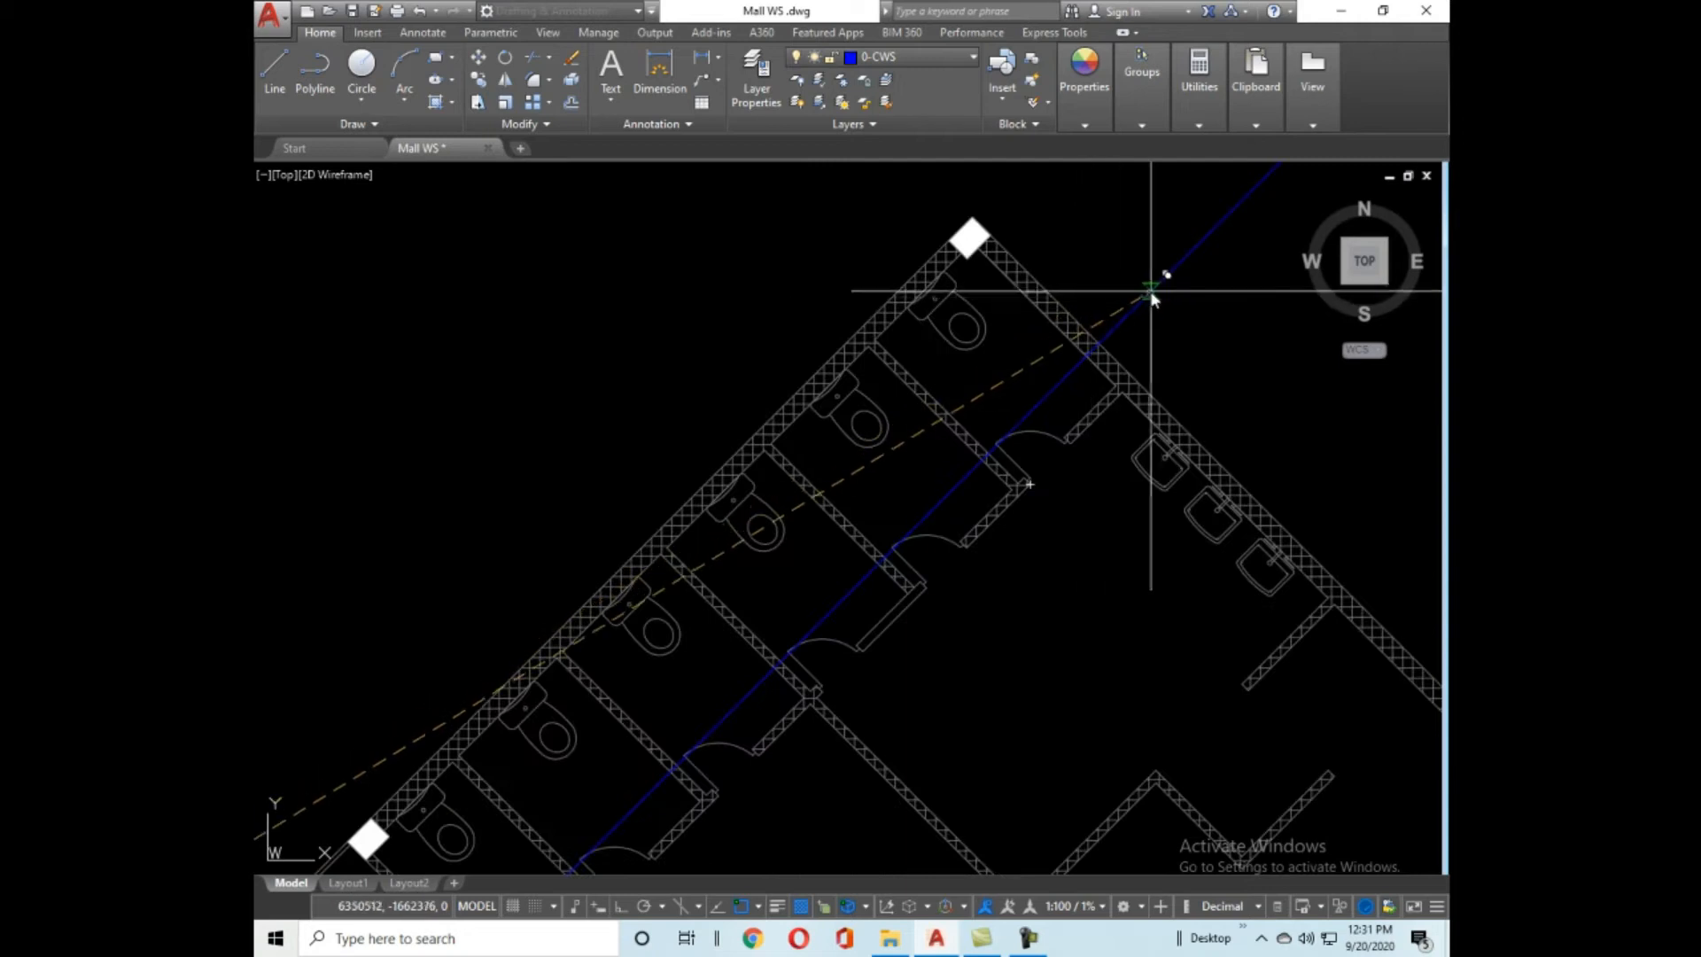
pyautogui.scroll(5, 1149, 304)
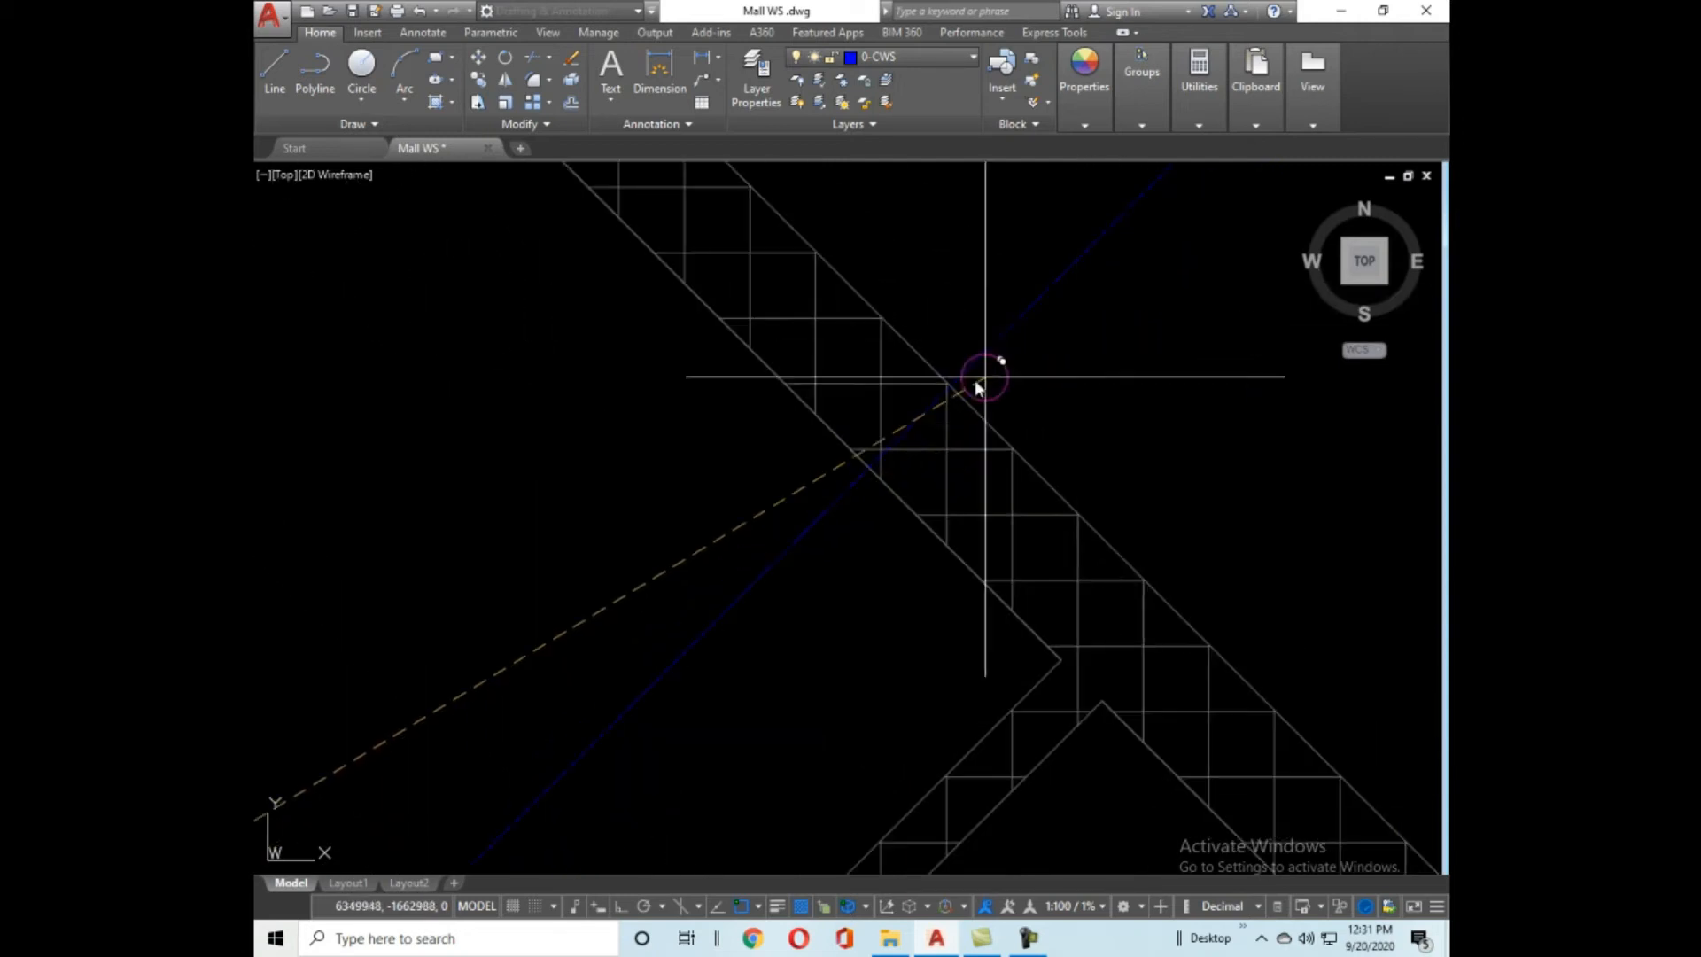
pyautogui.click(909, 426)
pyautogui.scroll(-5, 996, 321)
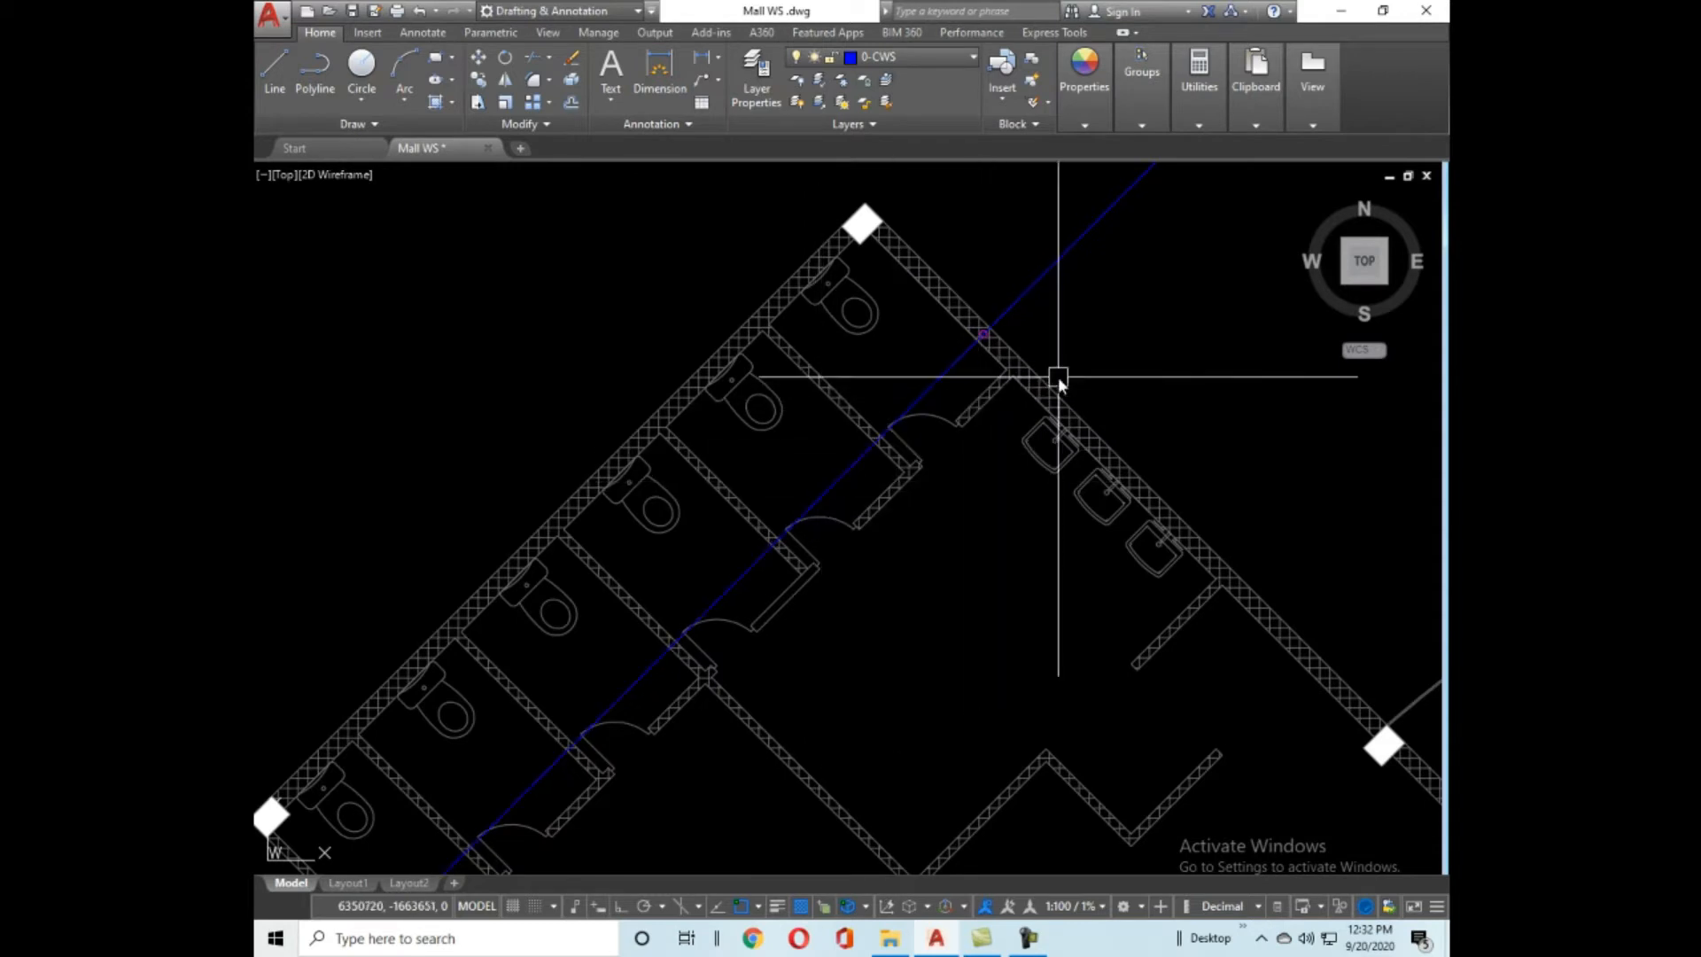
# Copy the valve symbol and the spray hose symbol from the PS group into the northernmost toilet stall.
pyautogui.scroll(-10, 1074, 354)
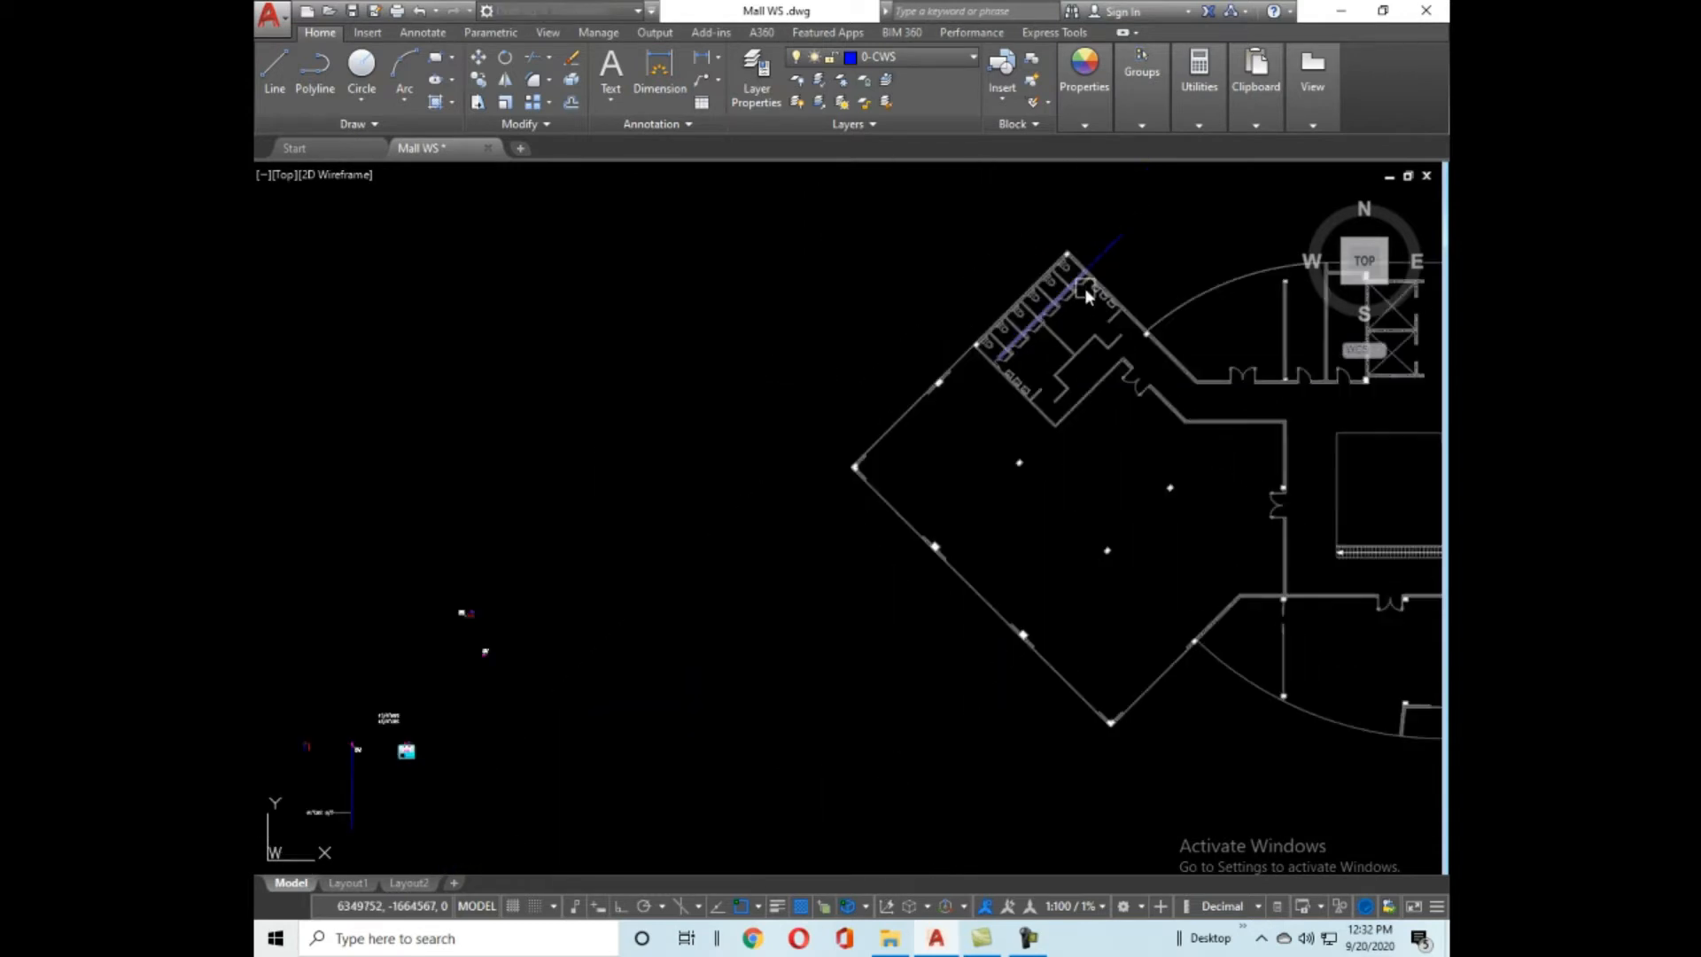
pyautogui.scroll(8, 1102, 363)
pyautogui.moveTo(1219, 347); pyautogui.dragTo(797, 558, button='middle')
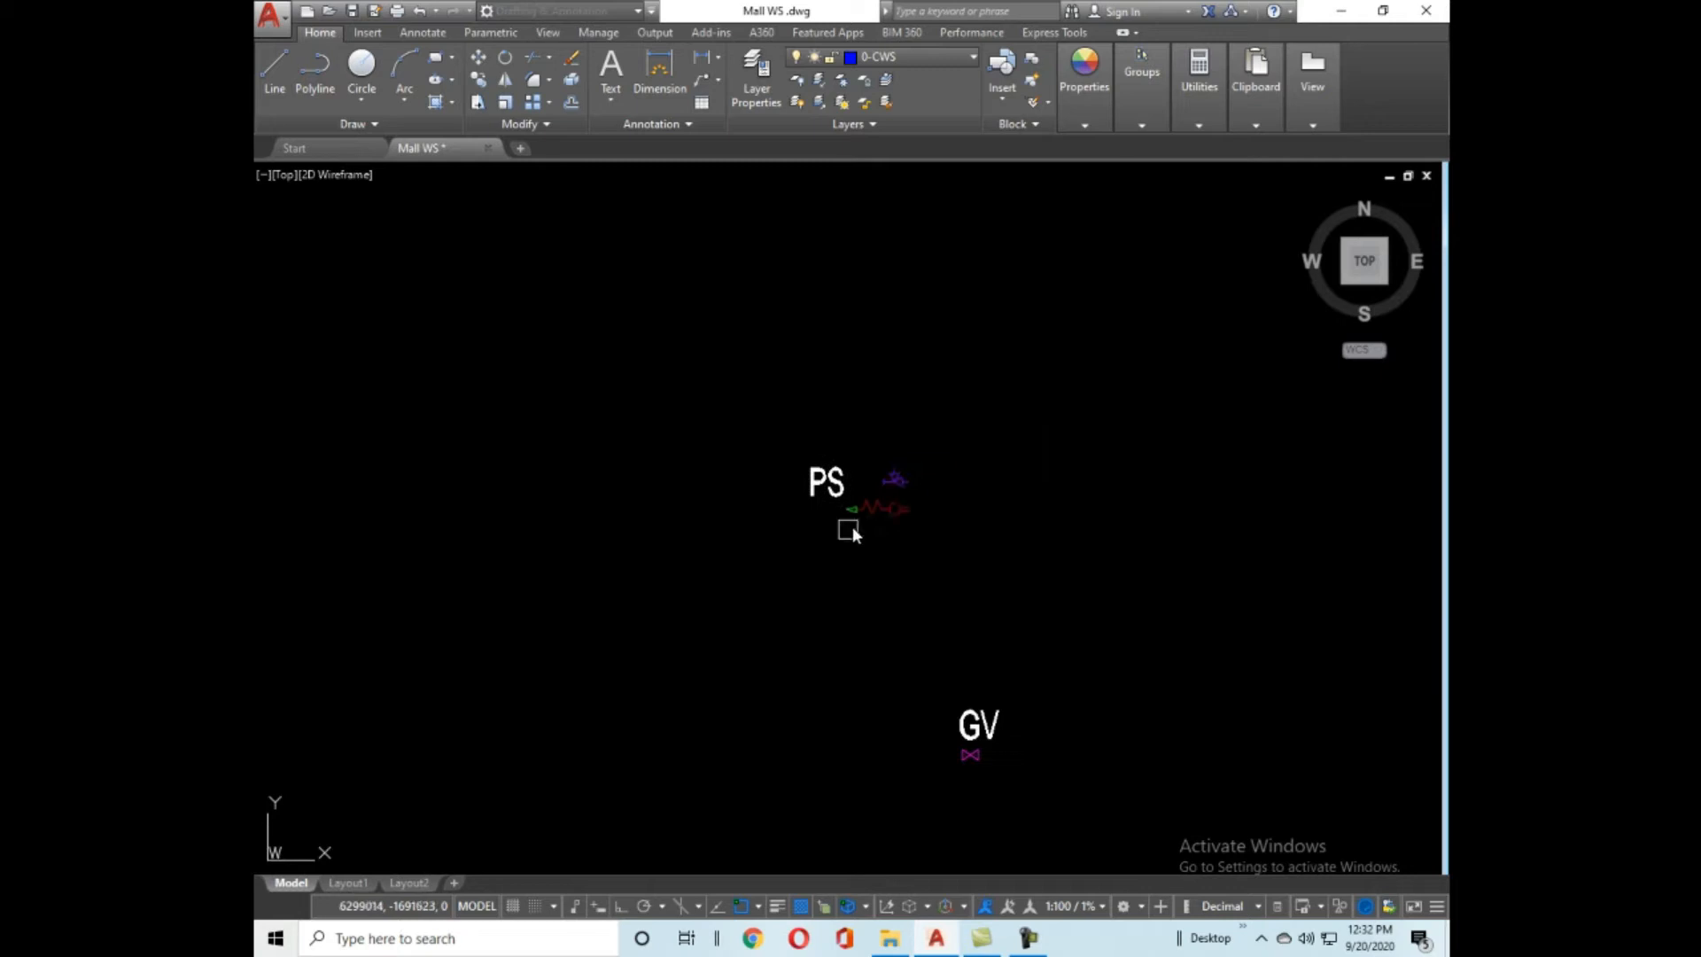
pyautogui.scroll(8, 935, 496)
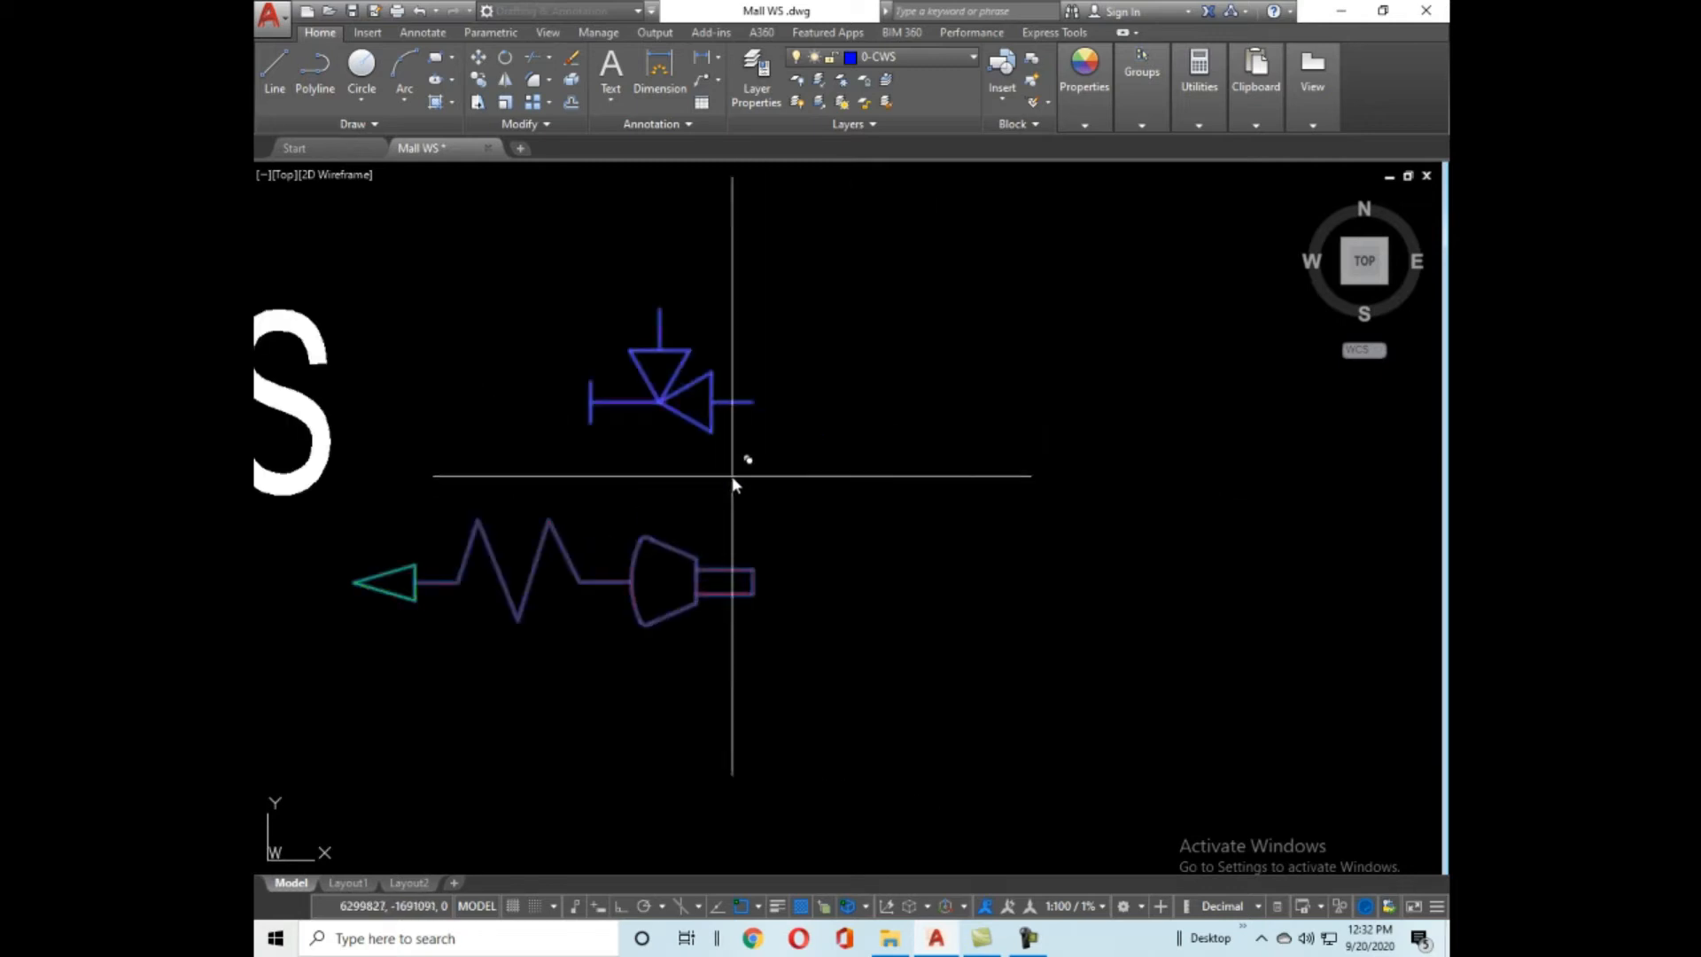
pyautogui.scroll(-10, 744, 594)
pyautogui.scroll(10, 806, 558)
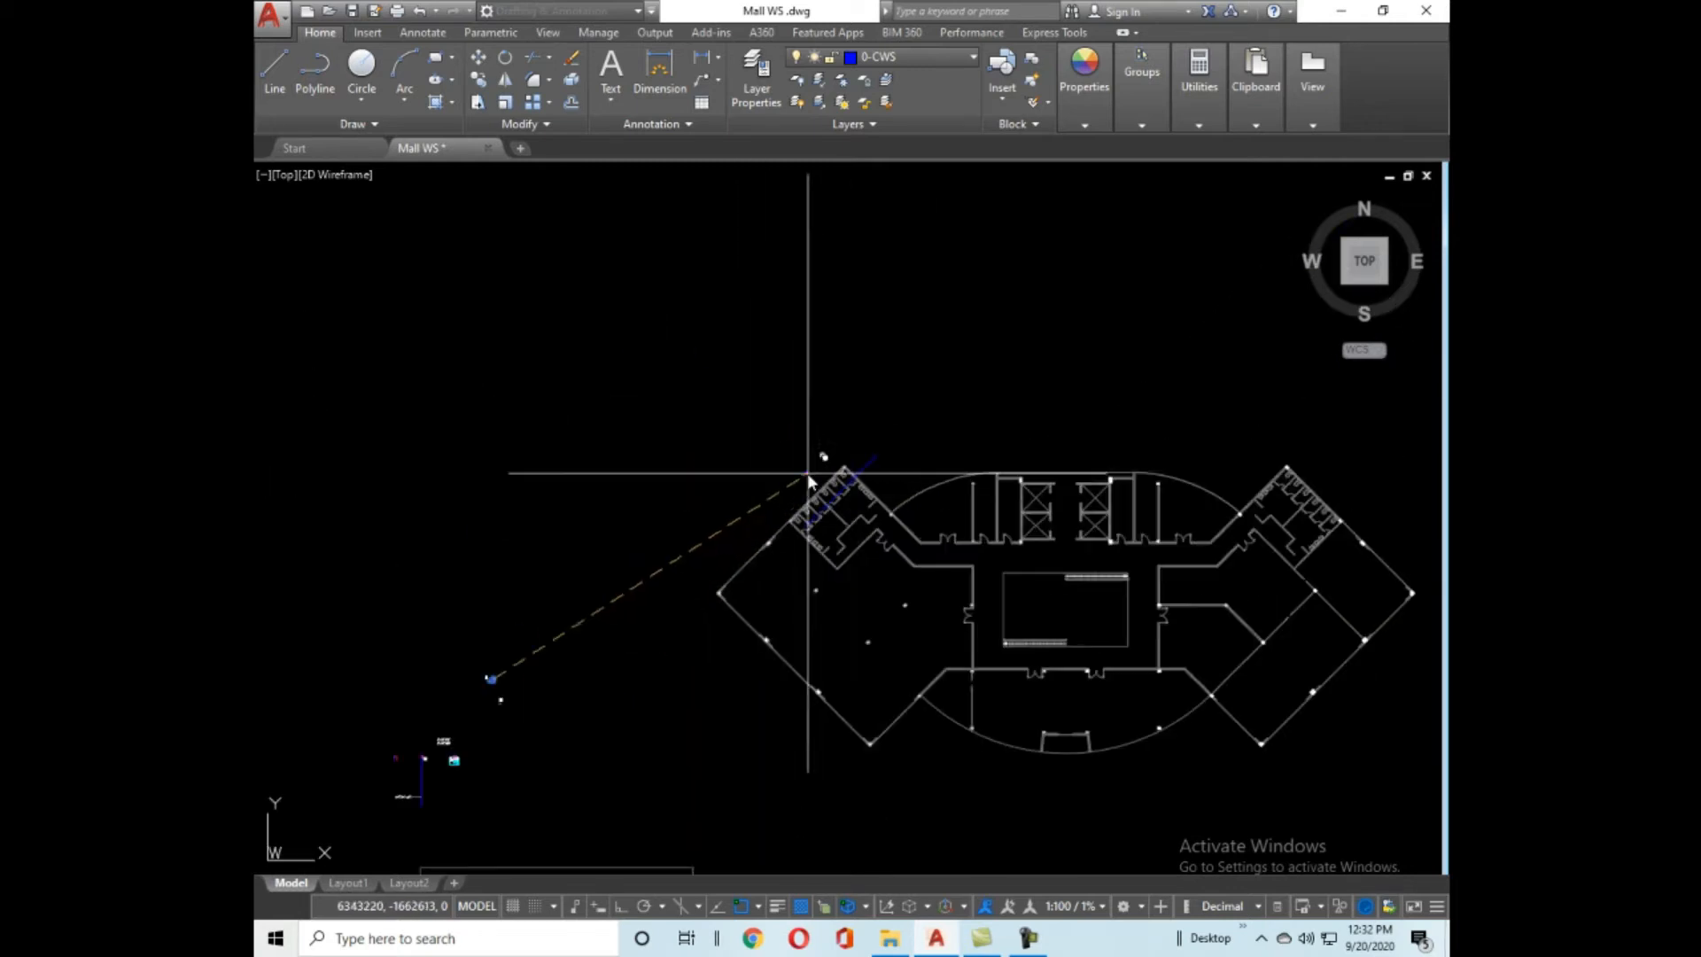
pyautogui.scroll(8, 821, 403)
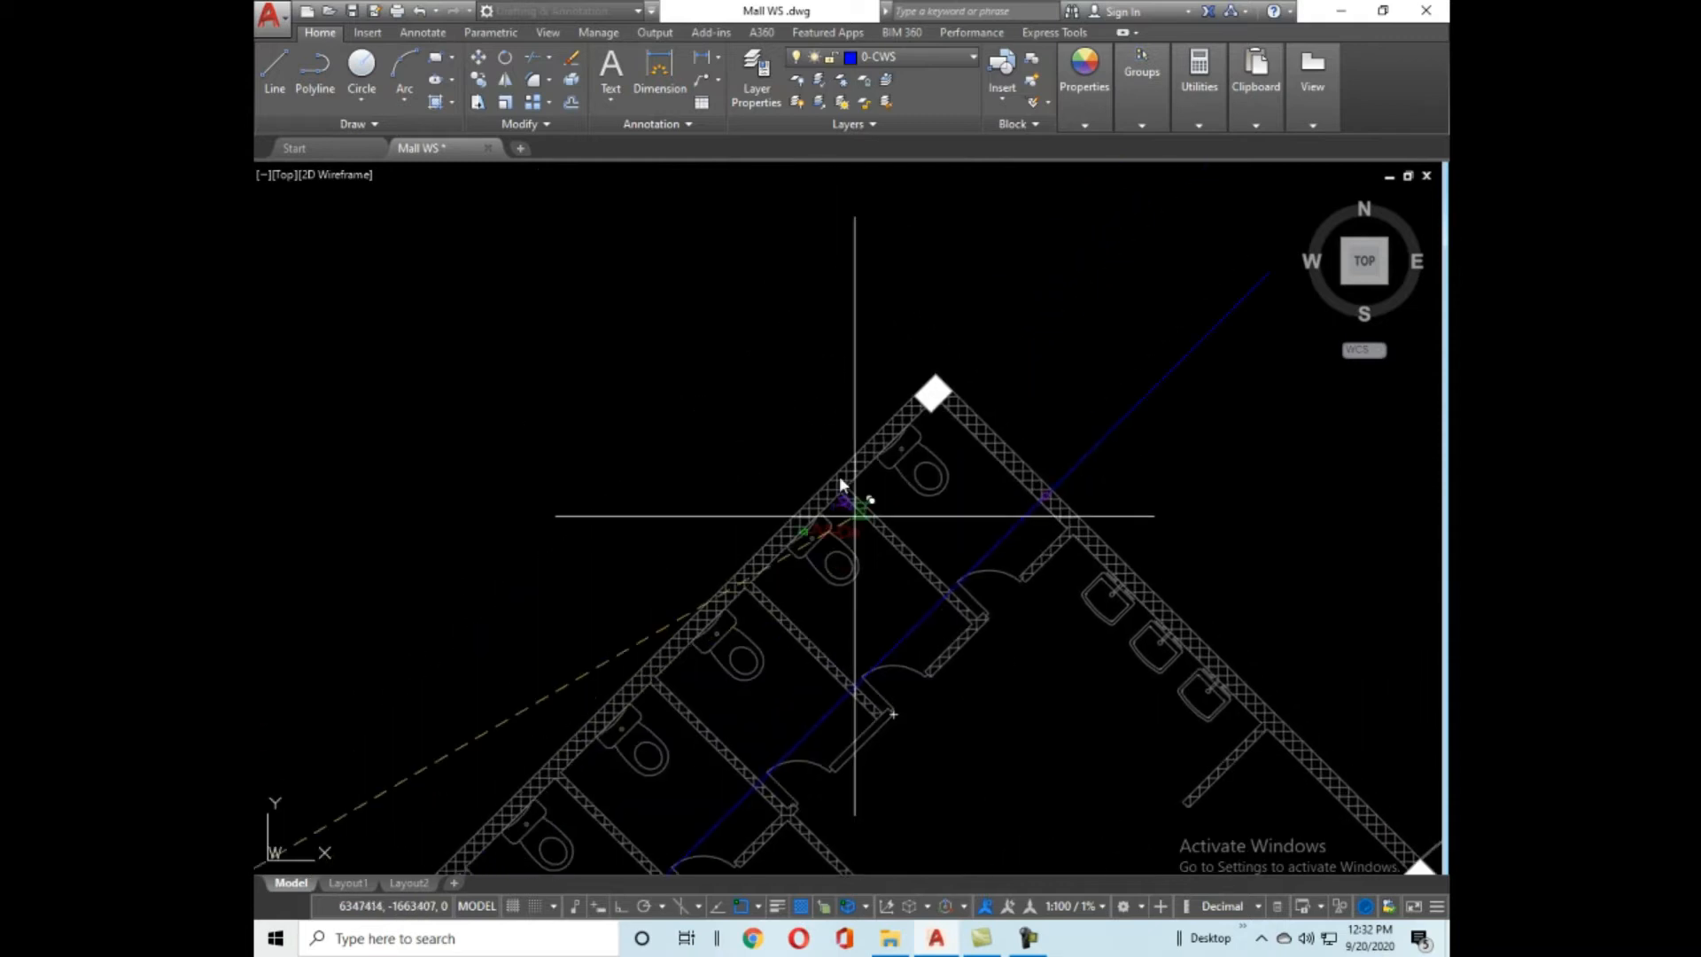
pyautogui.moveTo(946, 666); pyautogui.dragTo(767, 492, button='middle')
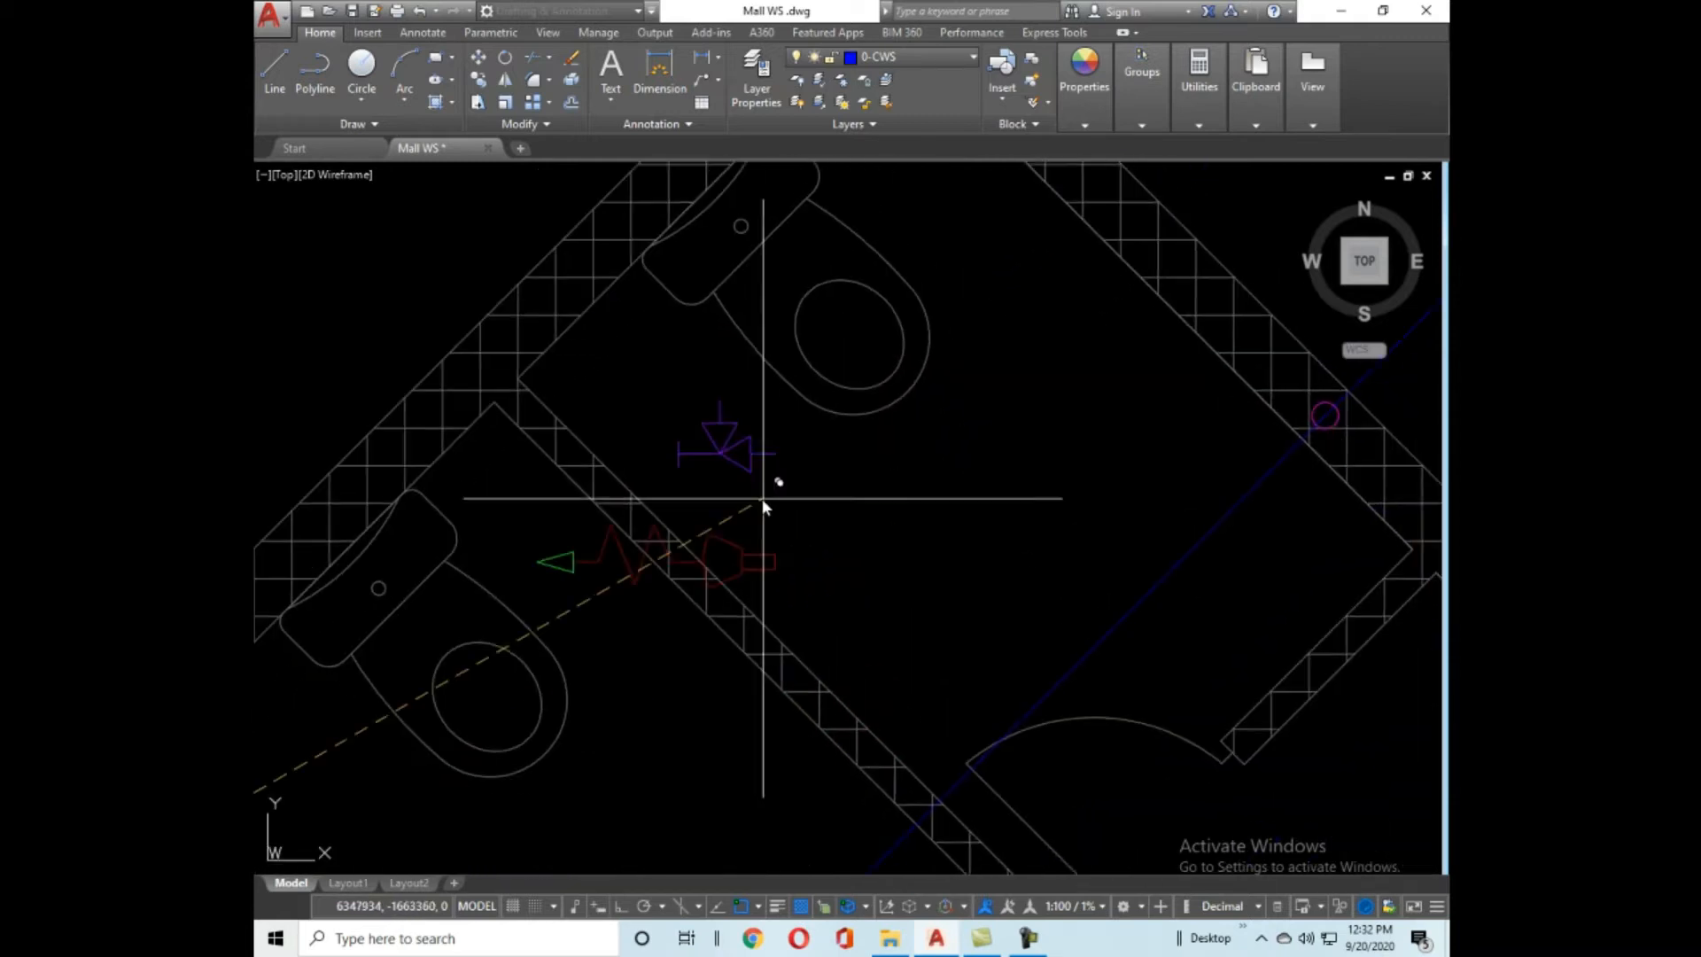
# Align the copied valve and spray hose symbols with the inner face of the northwest wall, starting at the stall corner.
pyautogui.write('m')
pyautogui.press('Return')
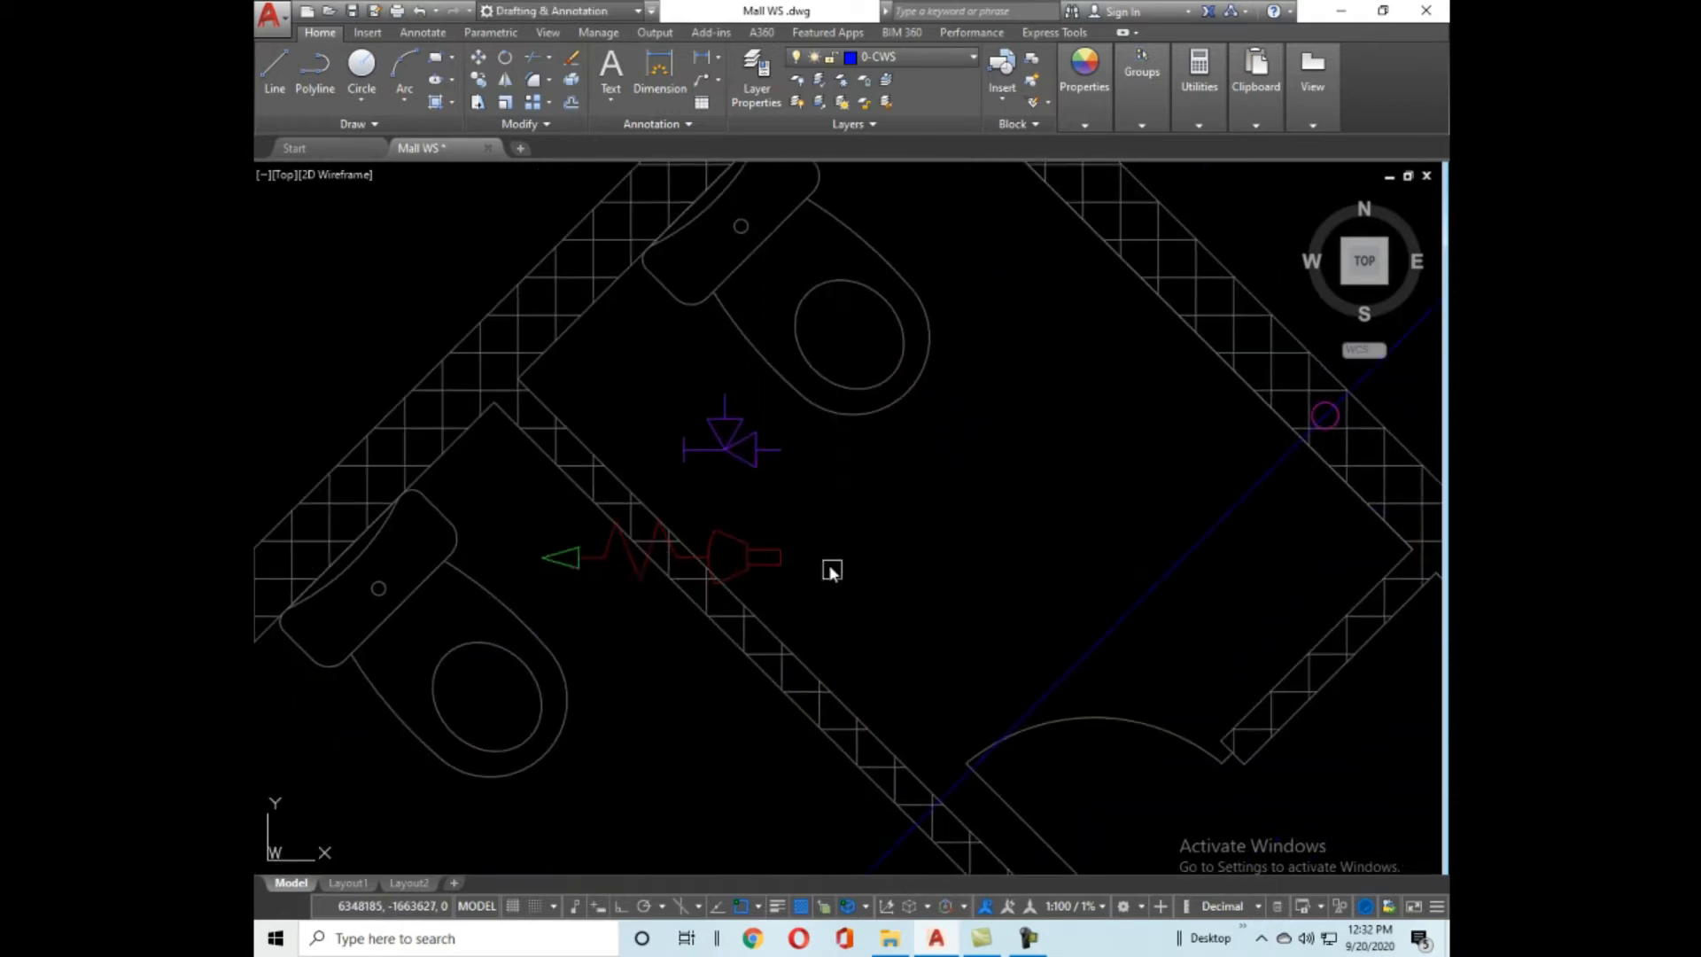
pyautogui.click(784, 553)
pyautogui.press('Return')
pyautogui.click(780, 449)
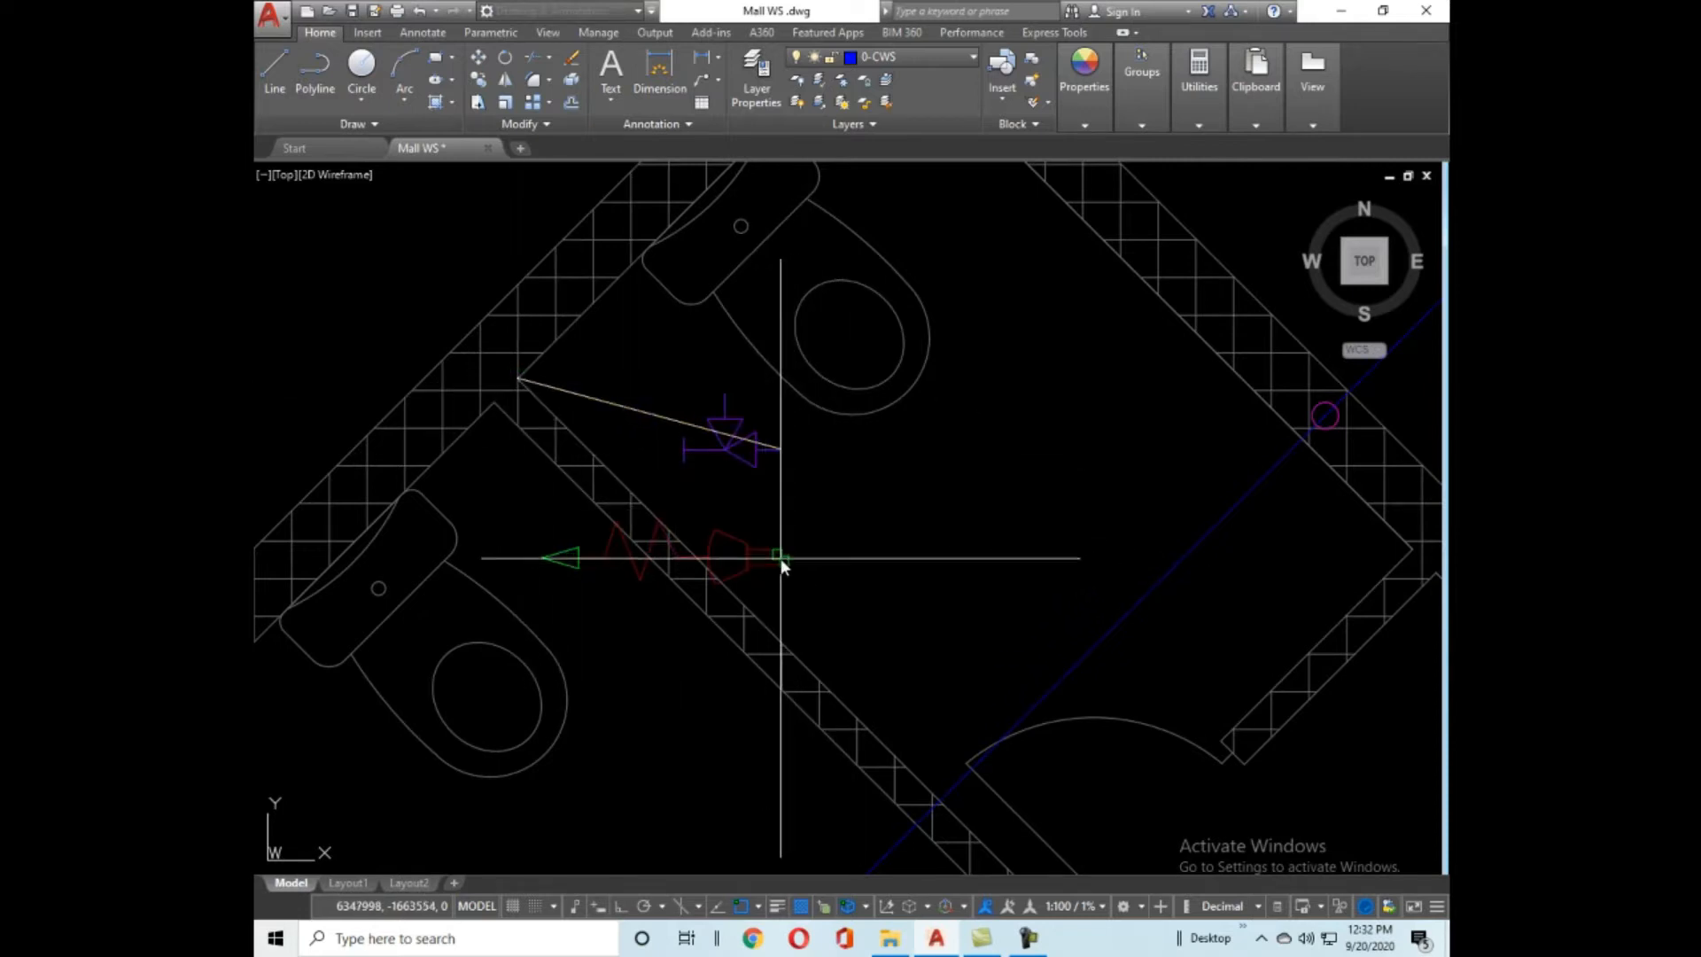
pyautogui.click(618, 287)
pyautogui.press('Return')
# Move both symbols along the wall away from the stall corner and scale them down about a point on the wall.
pyautogui.click(626, 353)
pyautogui.write('m')
pyautogui.press('Return')
pyautogui.scroll(5, 609, 302)
pyautogui.click(555, 326)
pyautogui.click(666, 271)
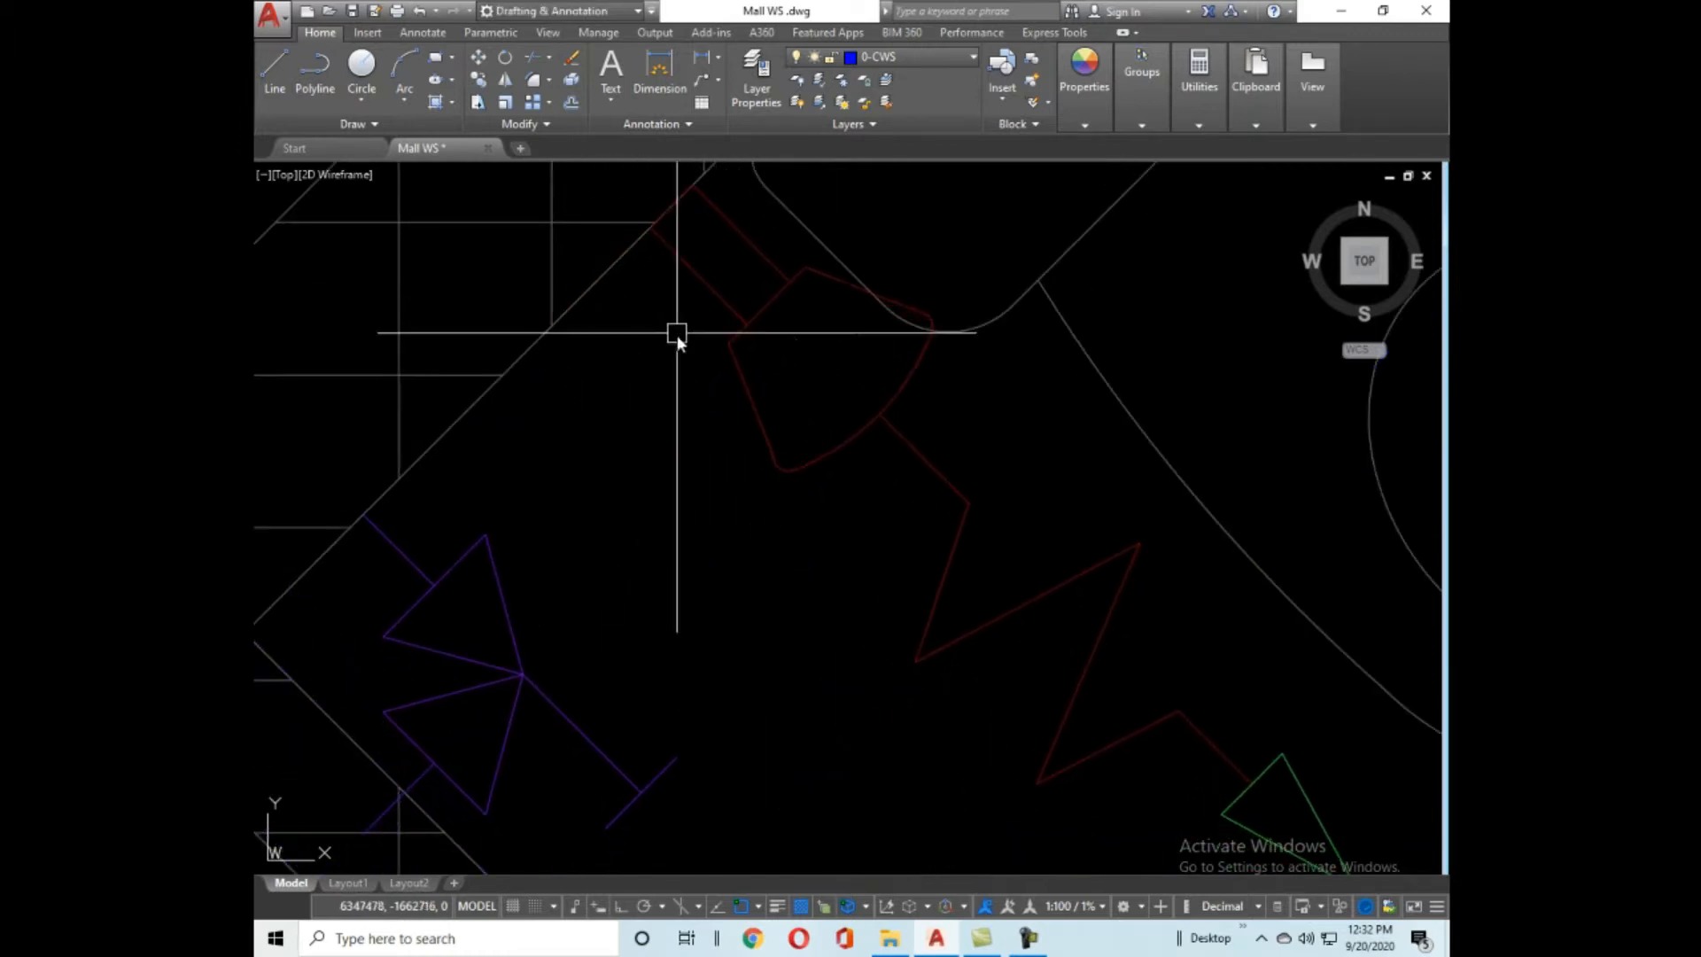
pyautogui.scroll(-4, 688, 364)
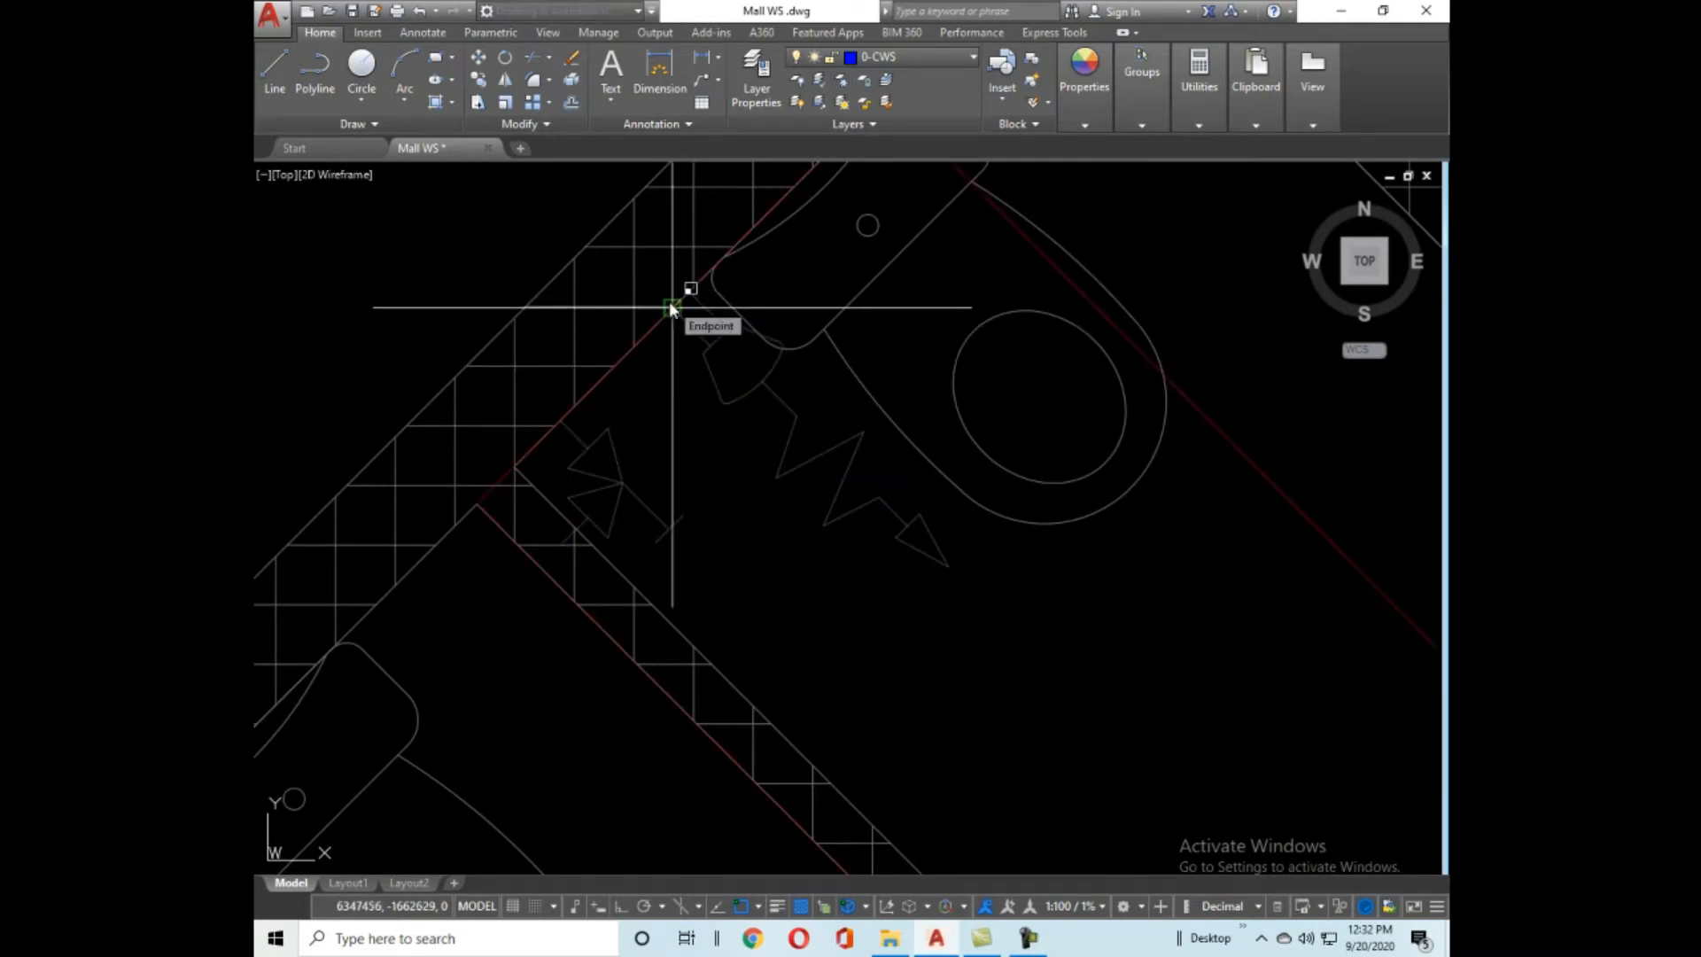
pyautogui.click(670, 306)
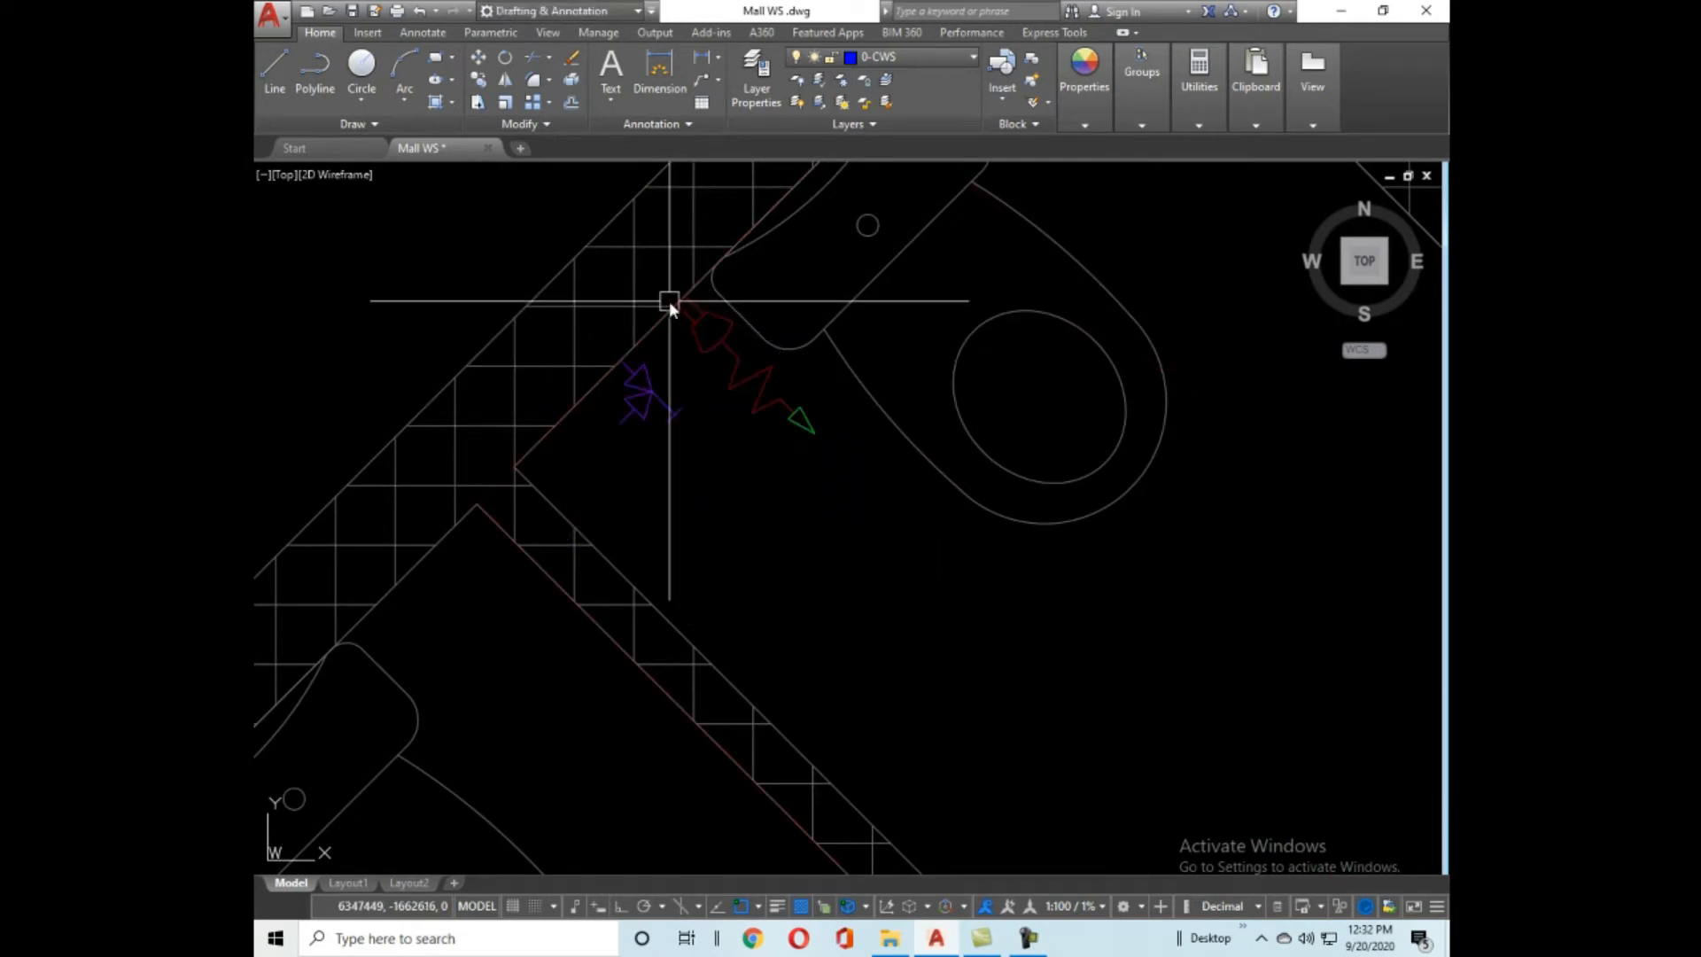
pyautogui.click(736, 404)
pyautogui.press('space')
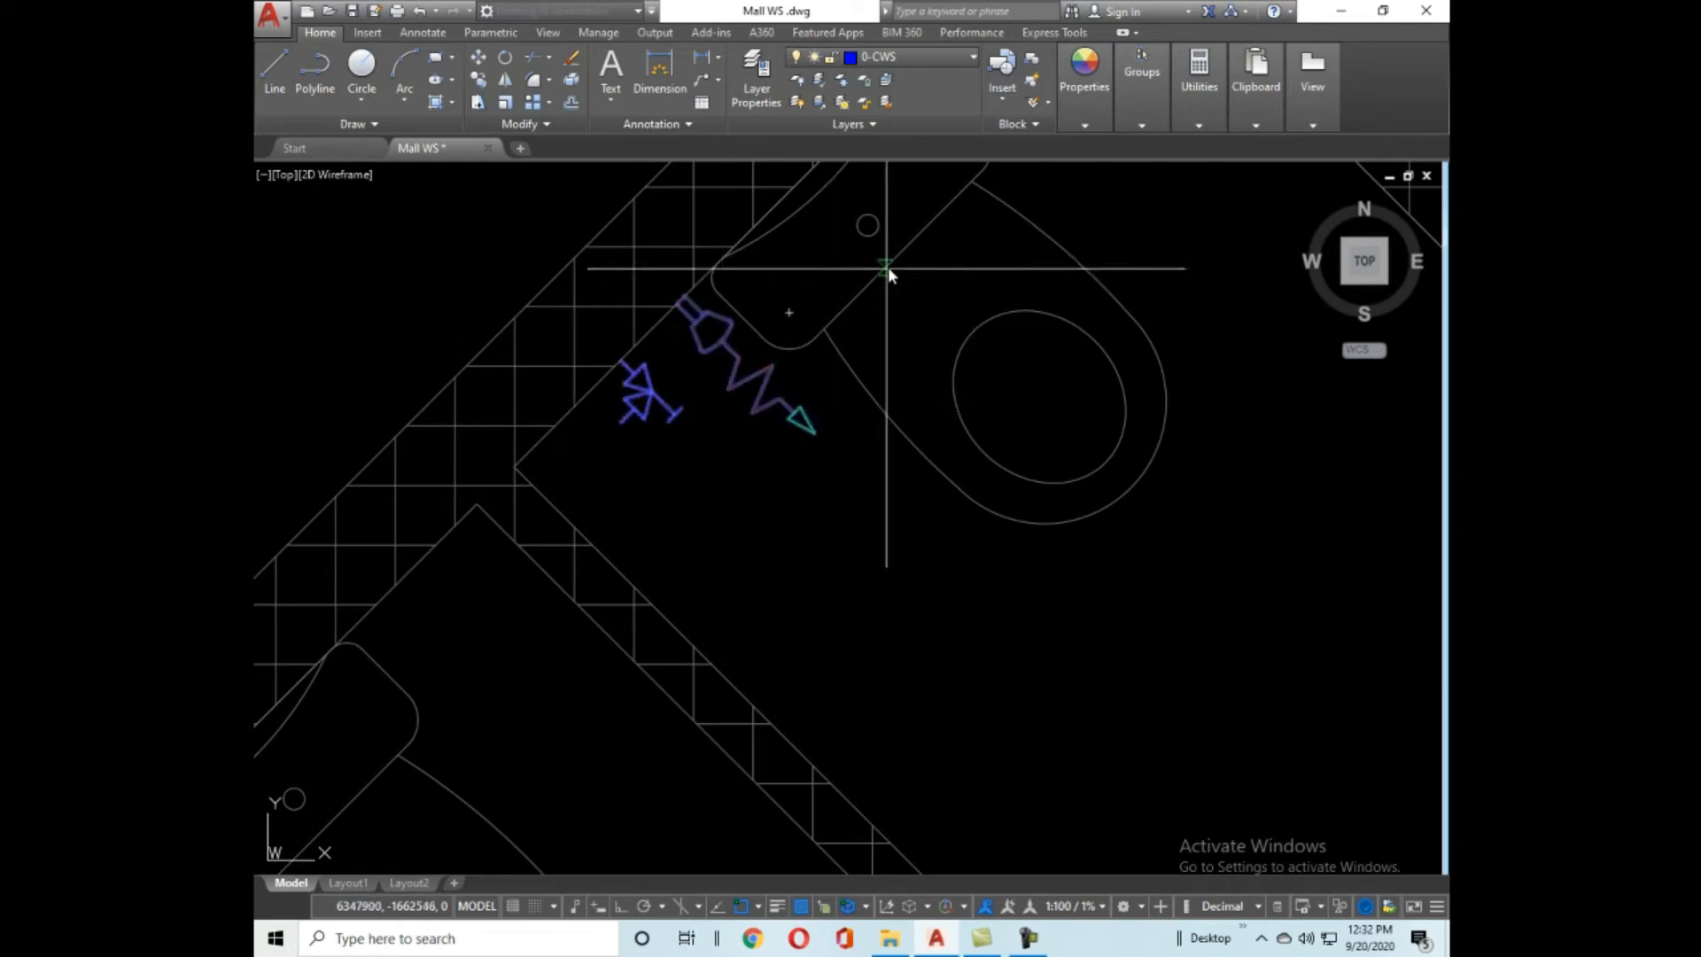
pyautogui.scroll(-5, 897, 256)
pyautogui.press('Escape')
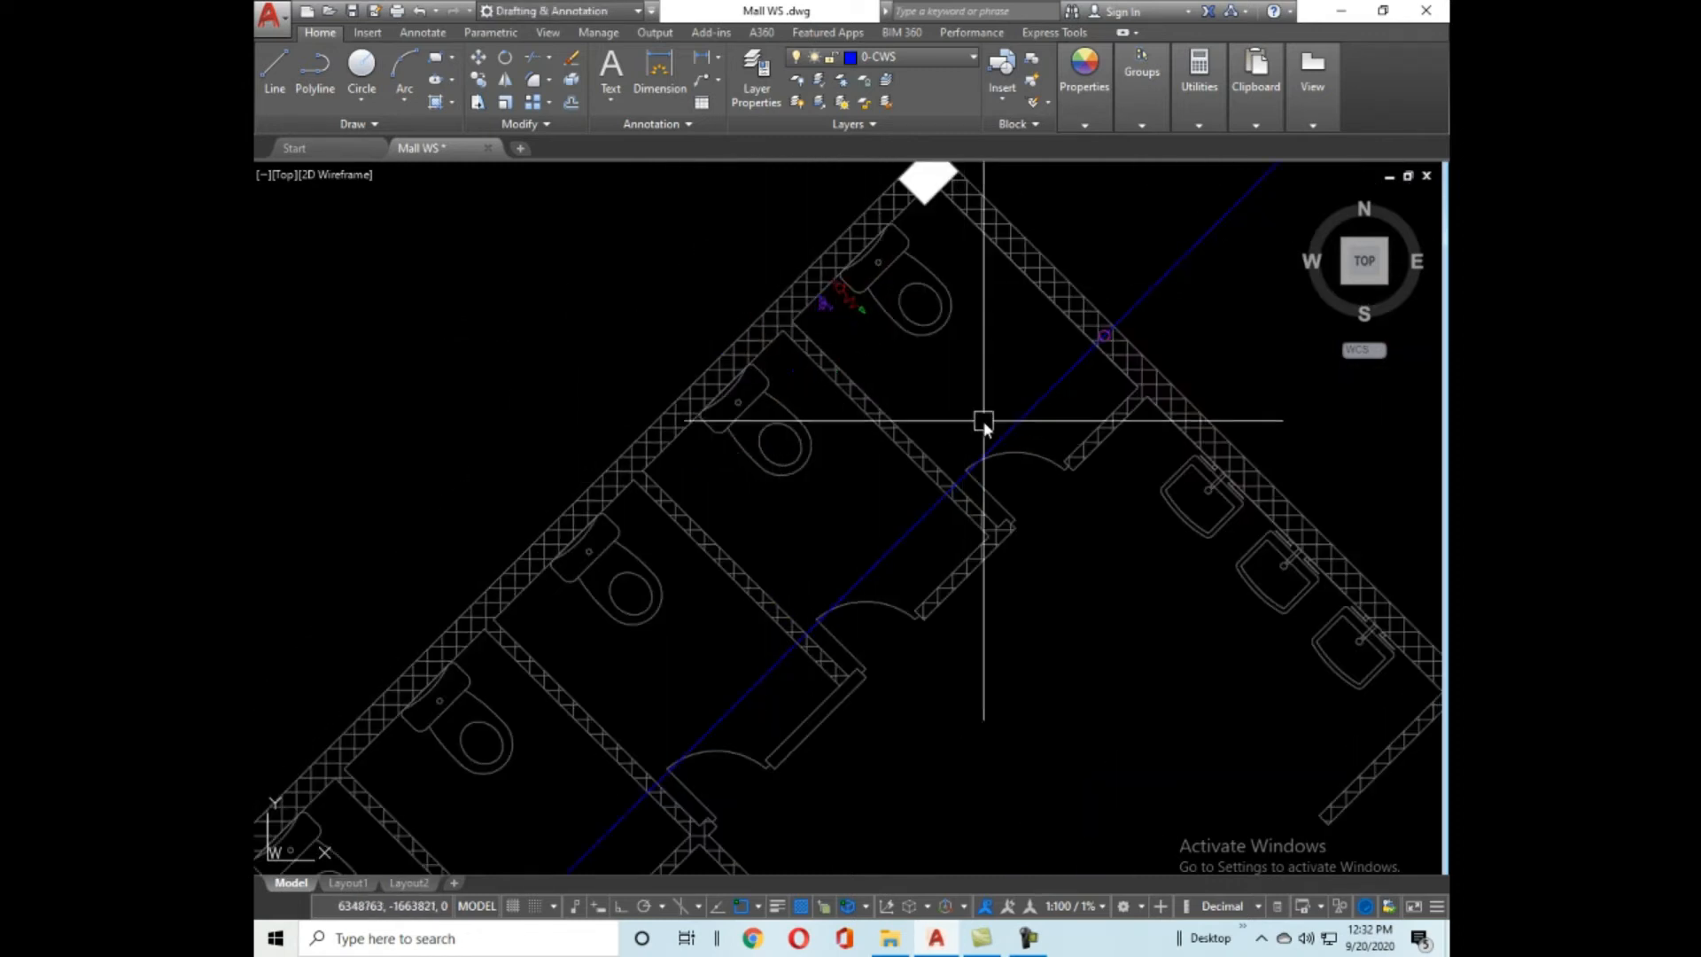
# Draw a branch pipe from the blue main line up between the valve and spray hose symbols into the wall.
pyautogui.scroll(5, 865, 312)
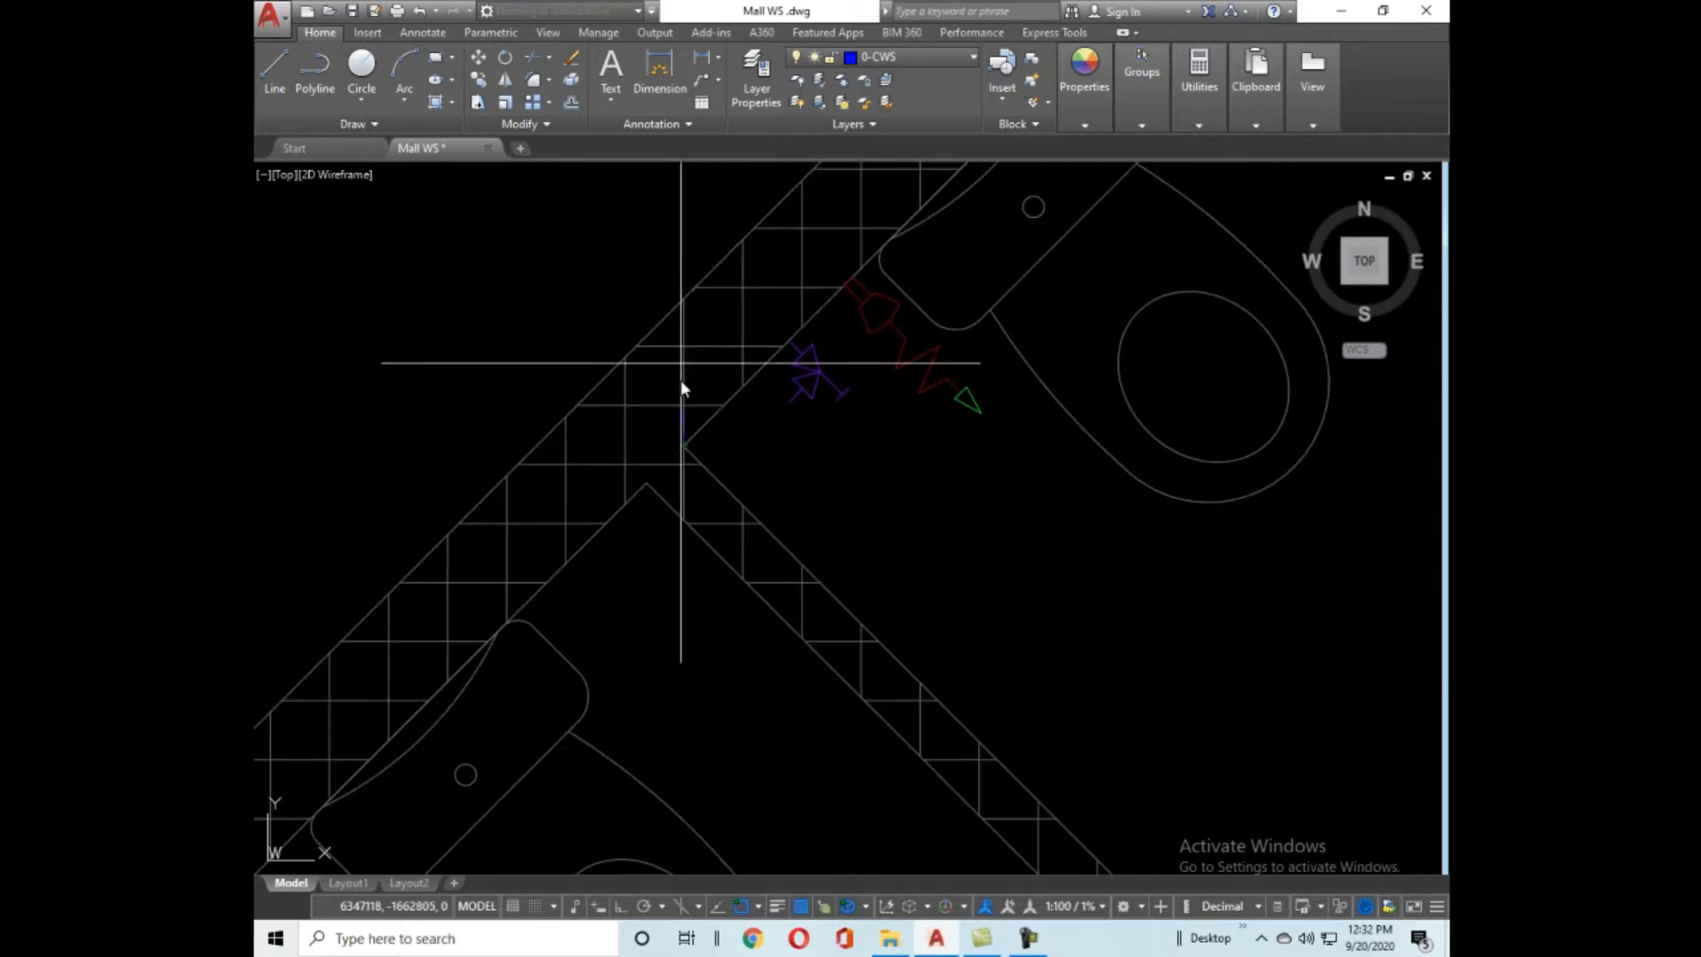
pyautogui.scroll(-4, 770, 469)
pyautogui.click(893, 604)
pyautogui.scroll(3, 710, 380)
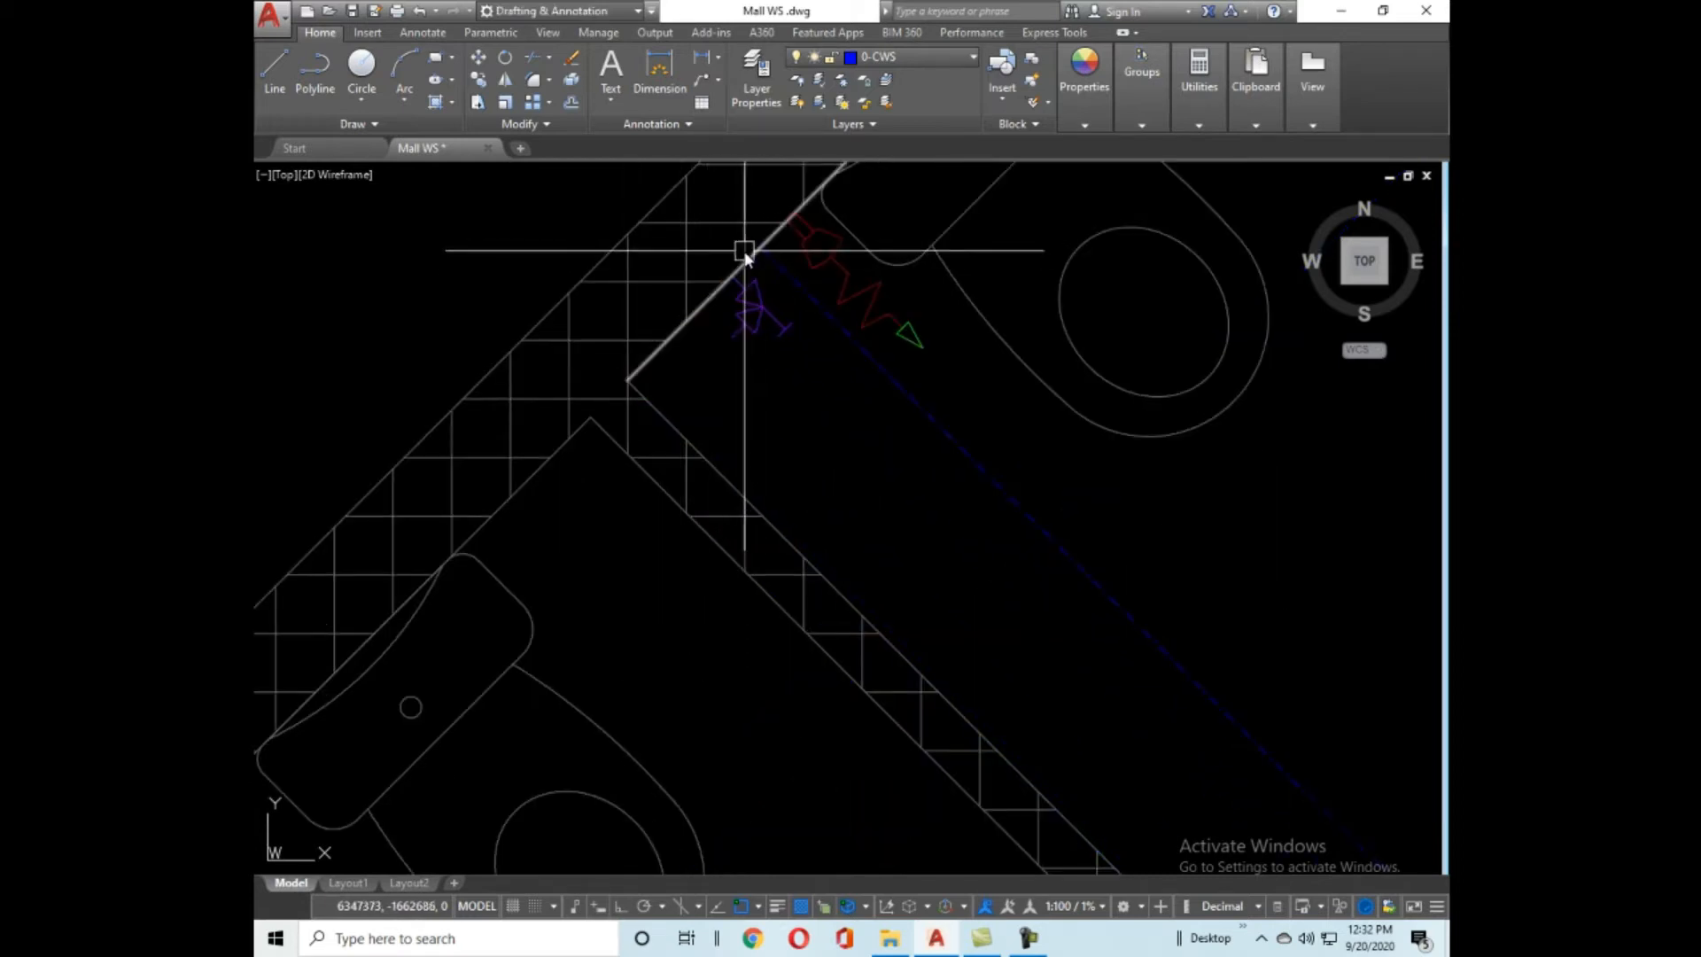
pyautogui.scroll(-3, 777, 328)
pyautogui.scroll(5, 747, 258)
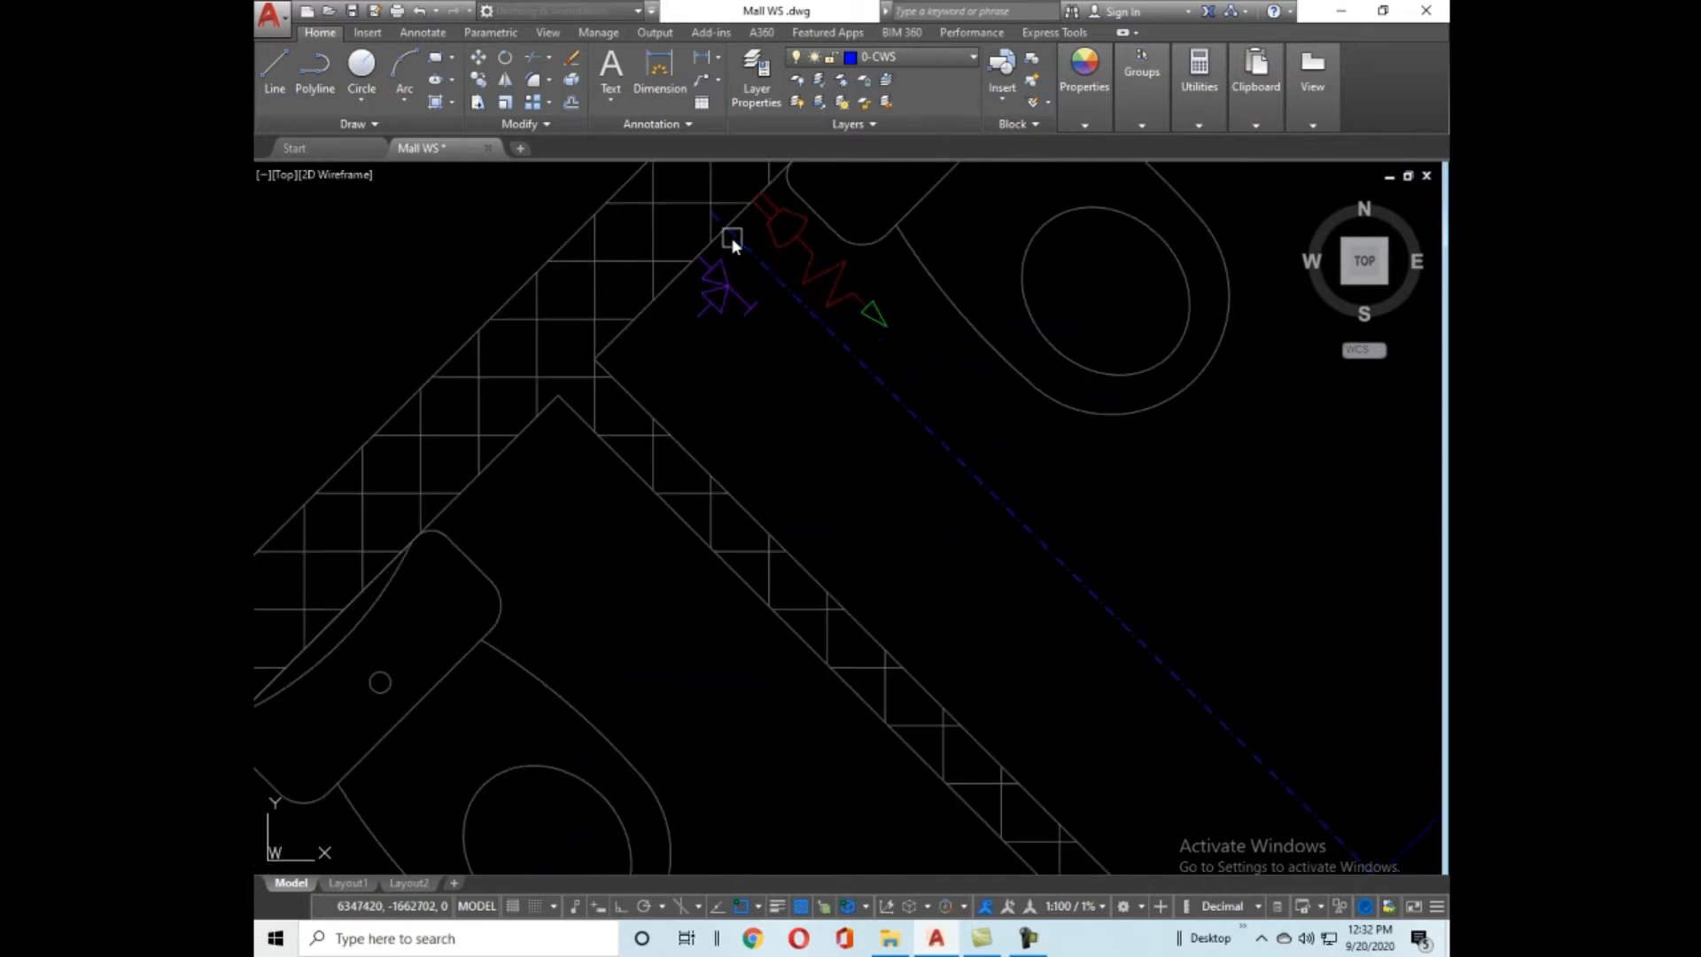
pyautogui.scroll(-5, 866, 353)
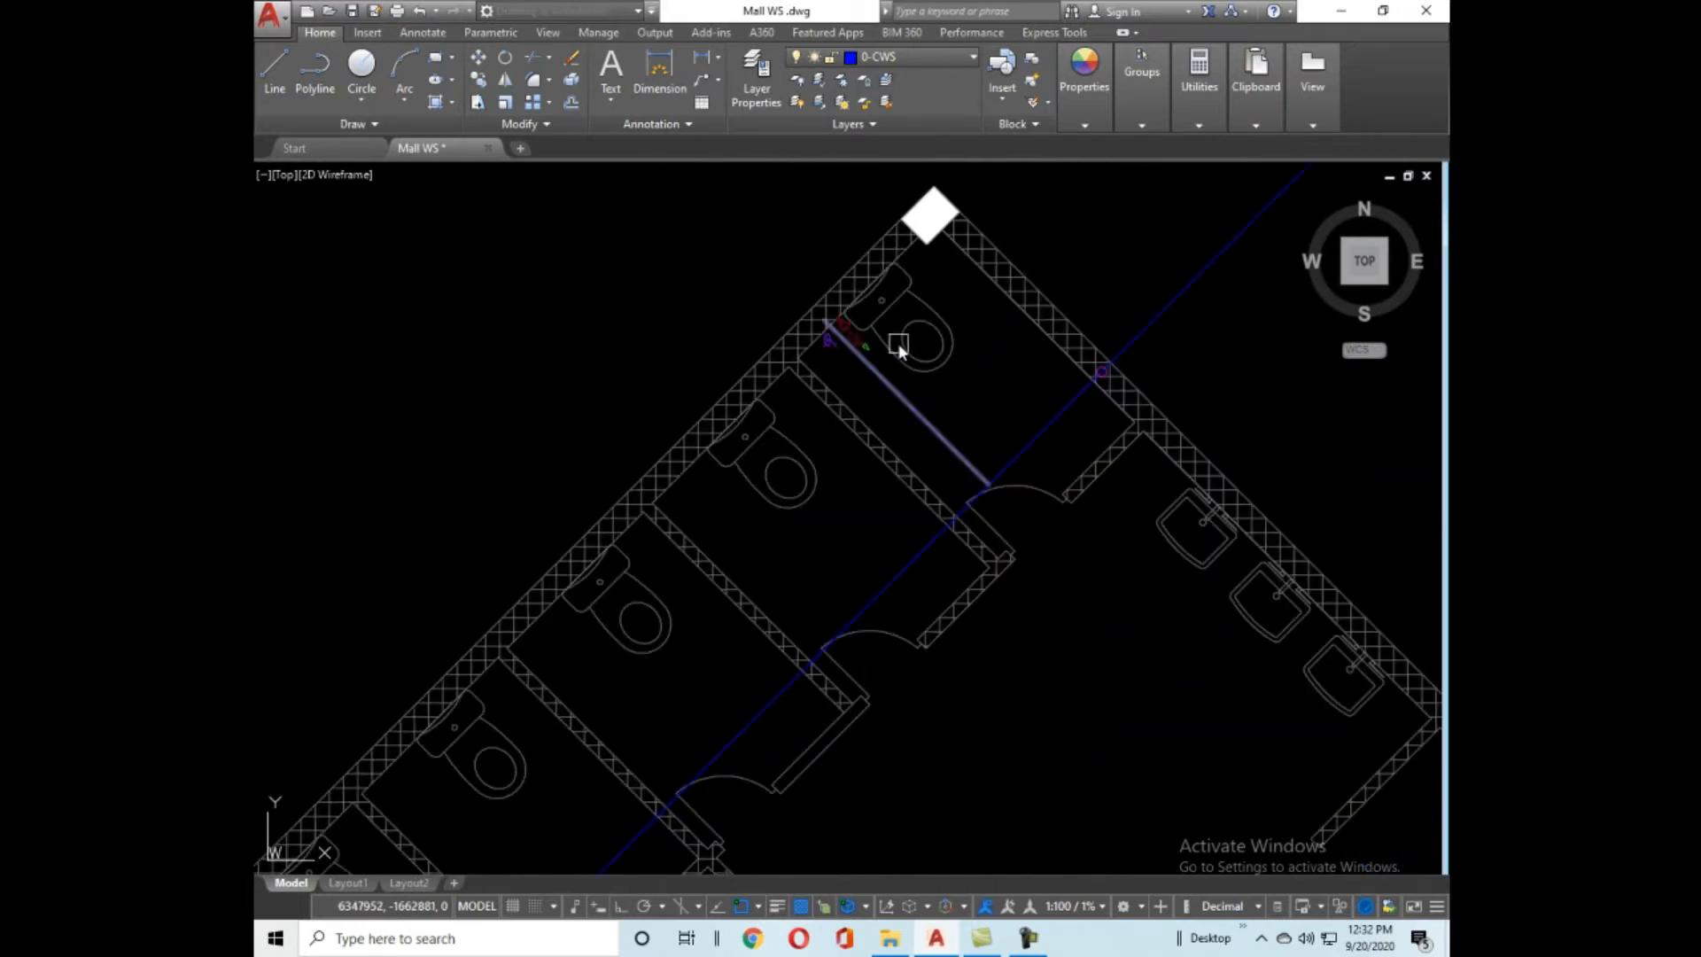
# Copy the riser circle from the plumbing symbols onto the branch pipe's end inside the wall.
pyautogui.scroll(-5, 927, 337)
pyautogui.scroll(10, 775, 413)
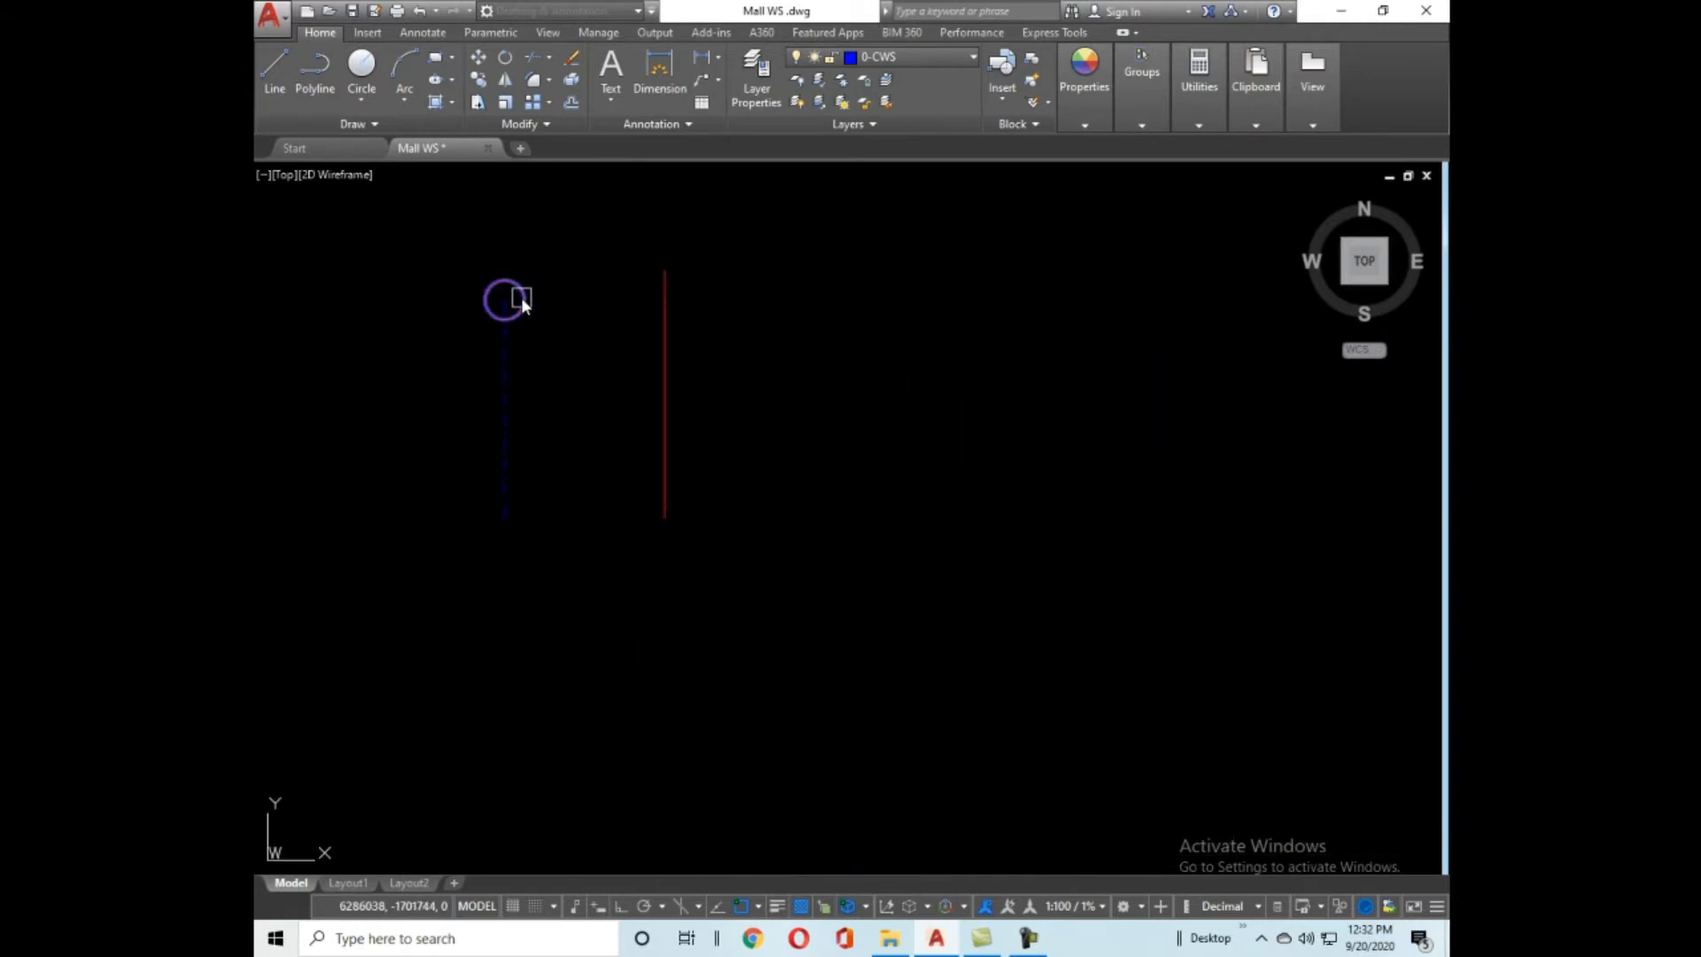
pyautogui.scroll(-6, 558, 483)
pyautogui.scroll(6, 832, 513)
pyautogui.scroll(6, 735, 323)
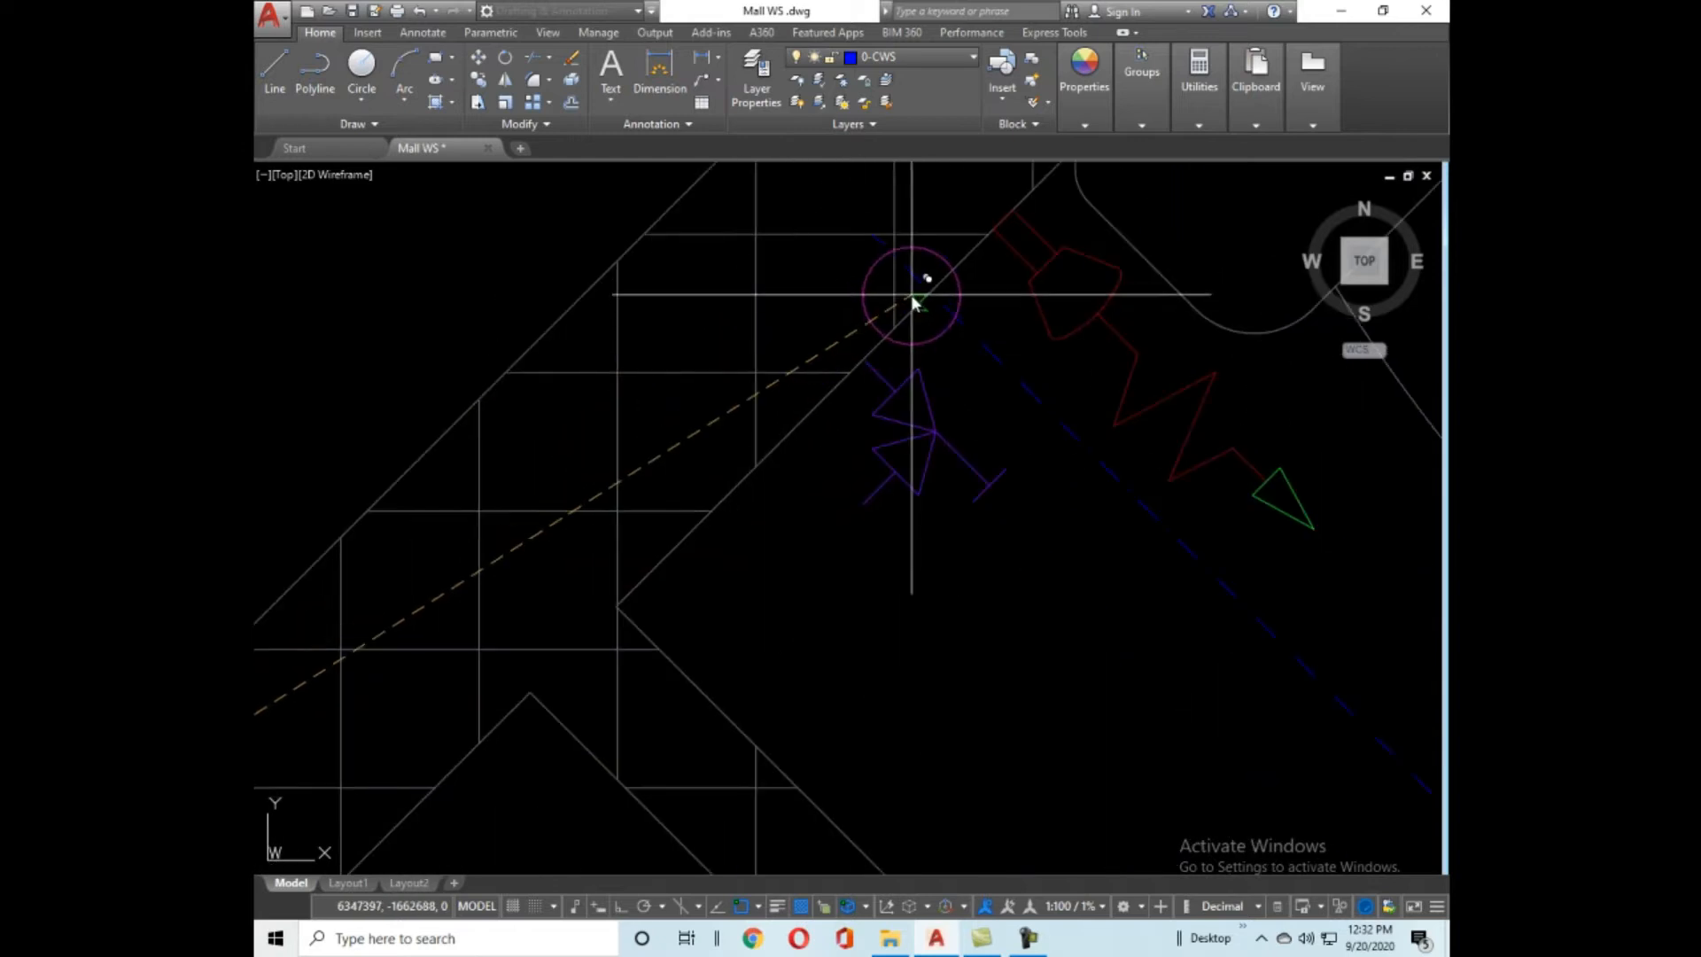
pyautogui.press('Escape')
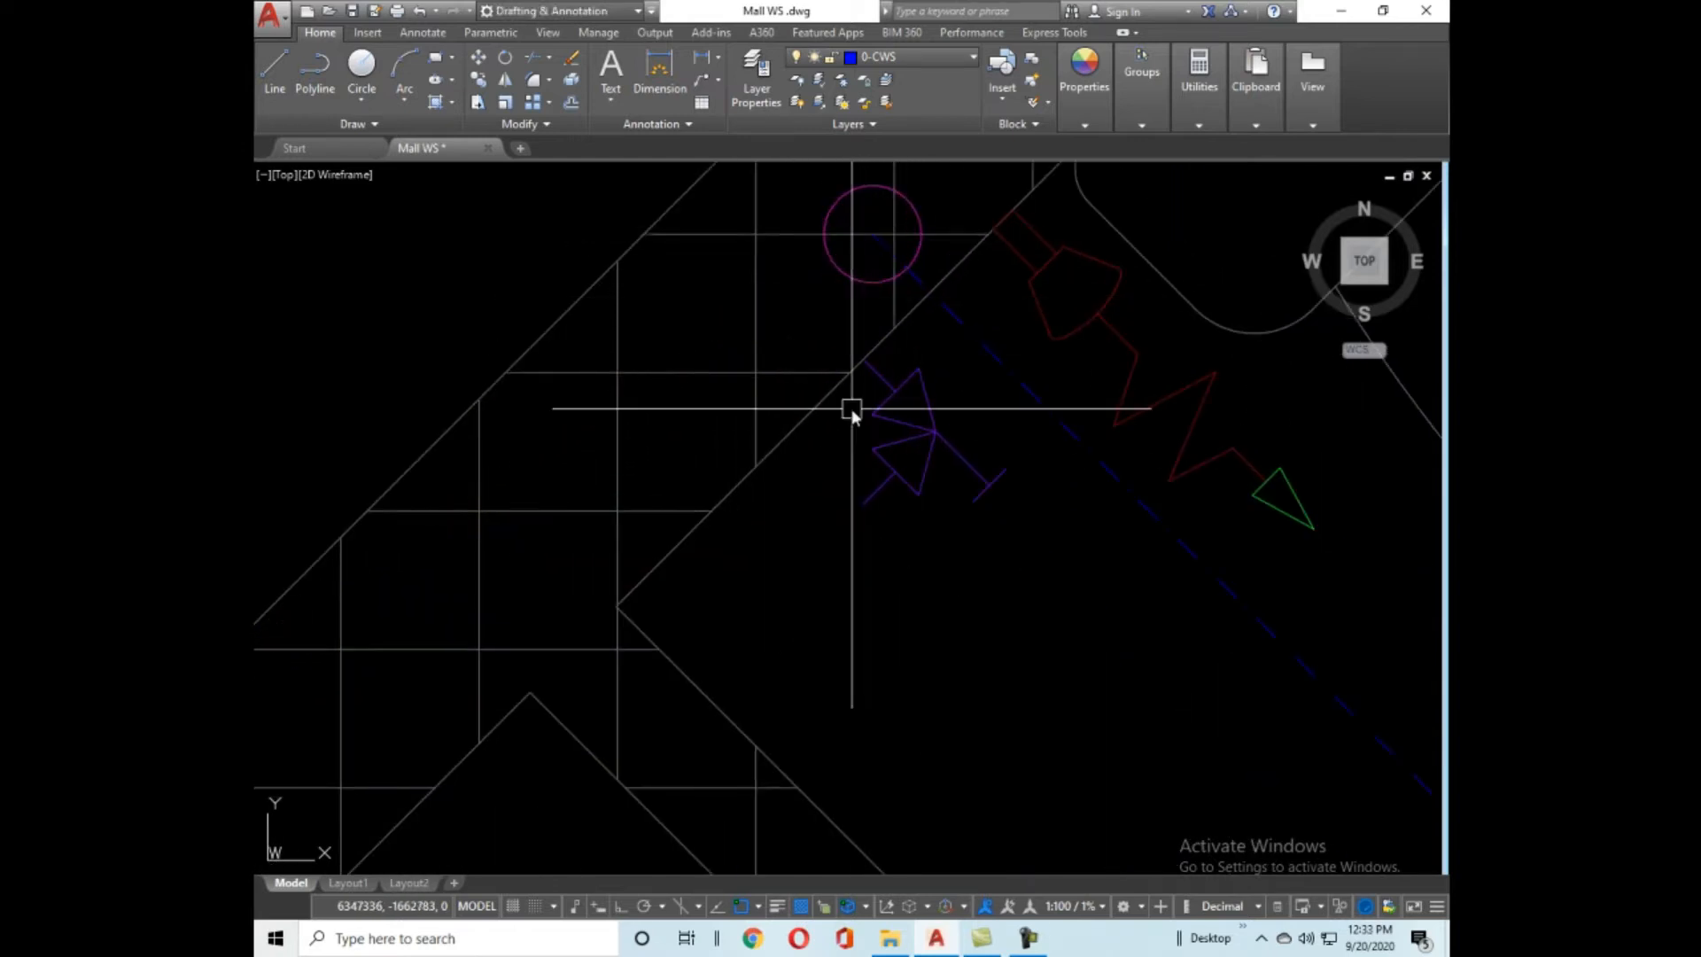
# Draw a short pipe along the wall from the valve symbol to the stall corner and move it to the riser circle's centre.
pyautogui.scroll(-4, 848, 425)
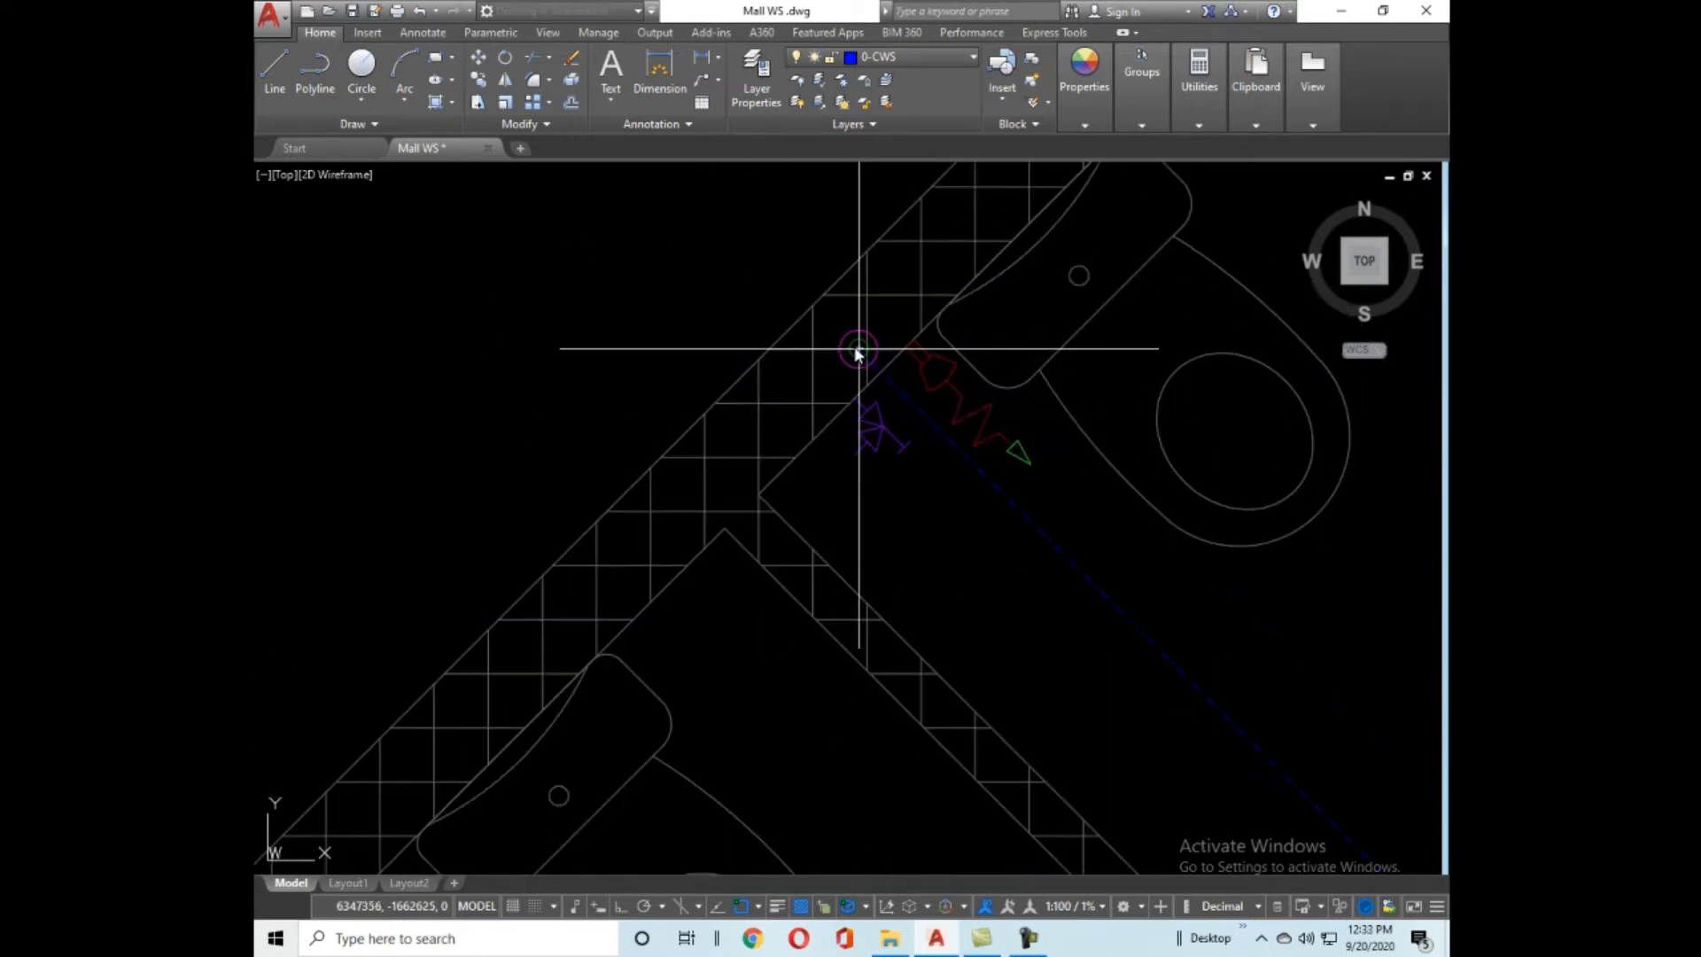
pyautogui.scroll(4, 852, 428)
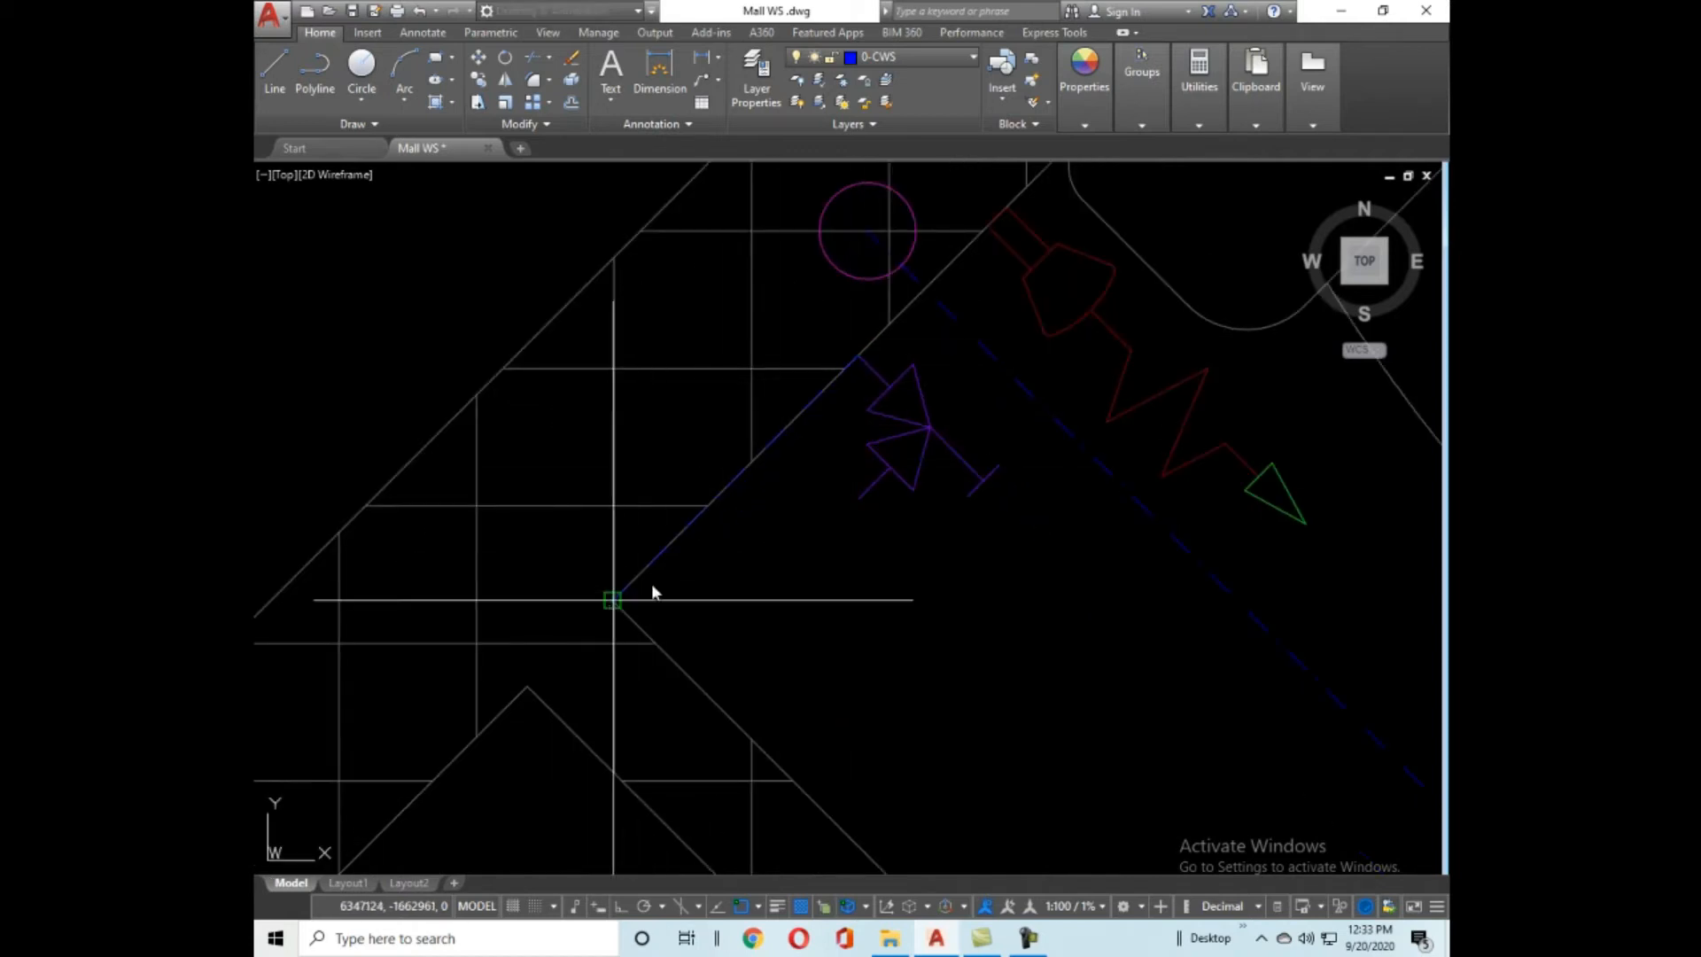
pyautogui.click(716, 512)
pyautogui.press('m')
pyautogui.press('space')
pyautogui.click(857, 355)
pyautogui.click(869, 237)
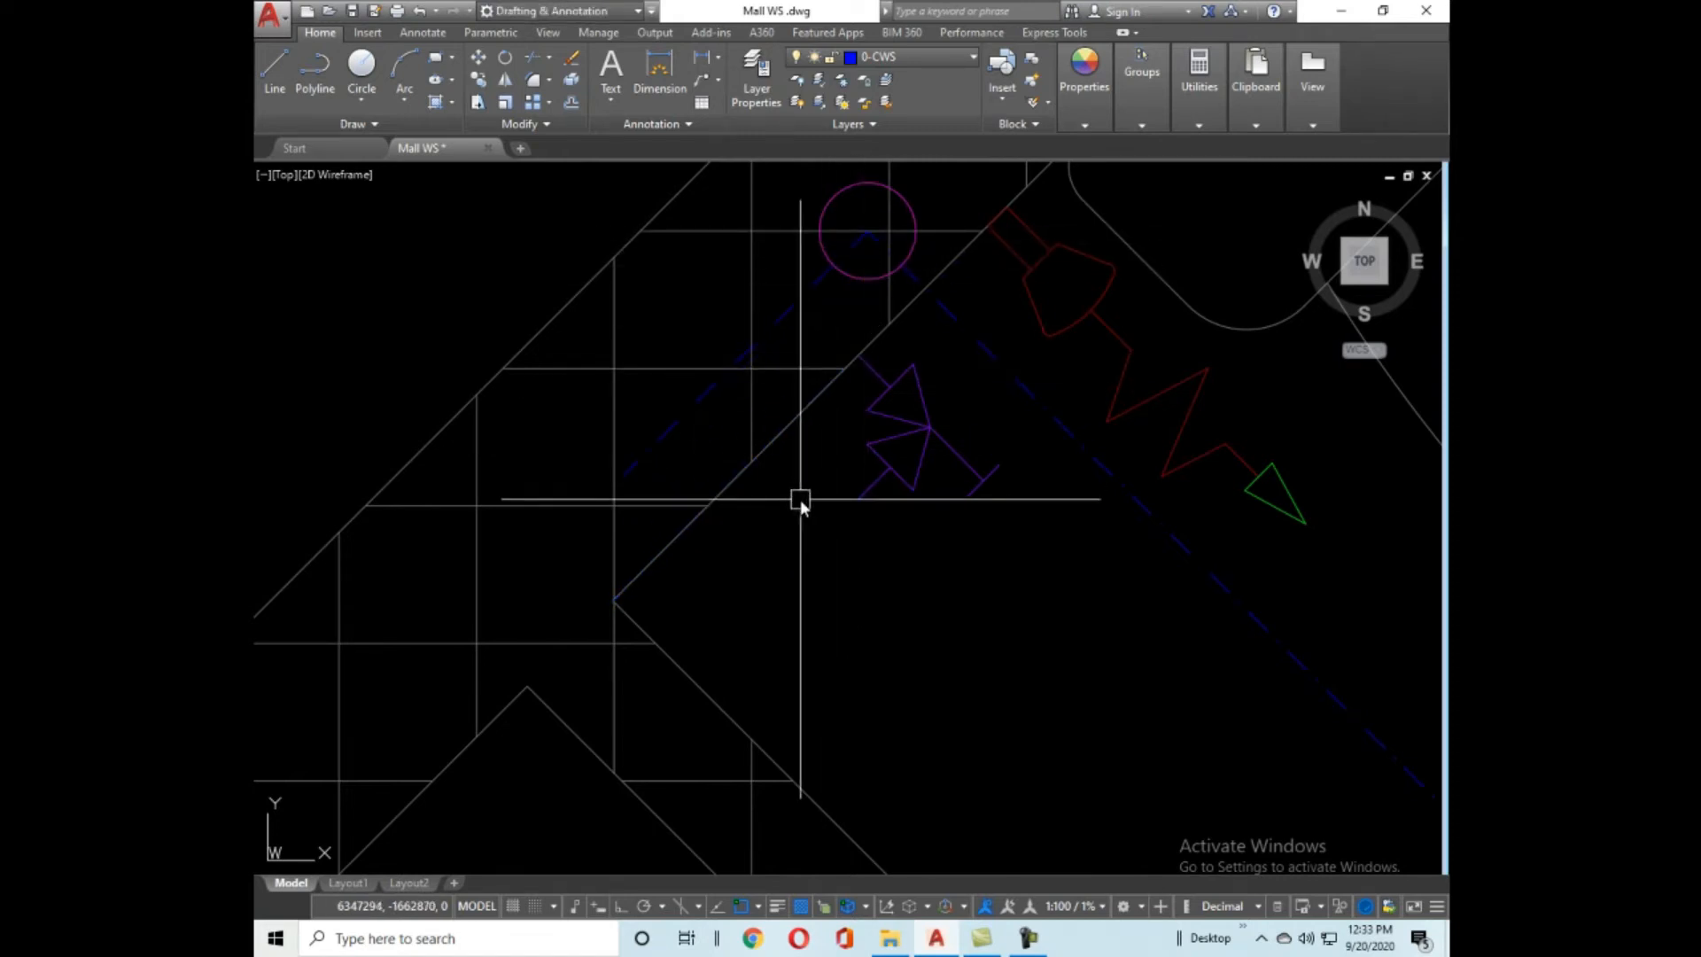
# Continue the short pipe to the opposite side of the riser circle, toward the toilet, with an equal length.
pyautogui.click(626, 479)
pyautogui.click(867, 233)
pyautogui.click(866, 236)
# Connect the spray hose and valve symbols to the pipe inside the wall and remove its overhanging ends beyond both connections.
pyautogui.moveTo(960, 304); pyautogui.dragTo(800, 641, button='middle')
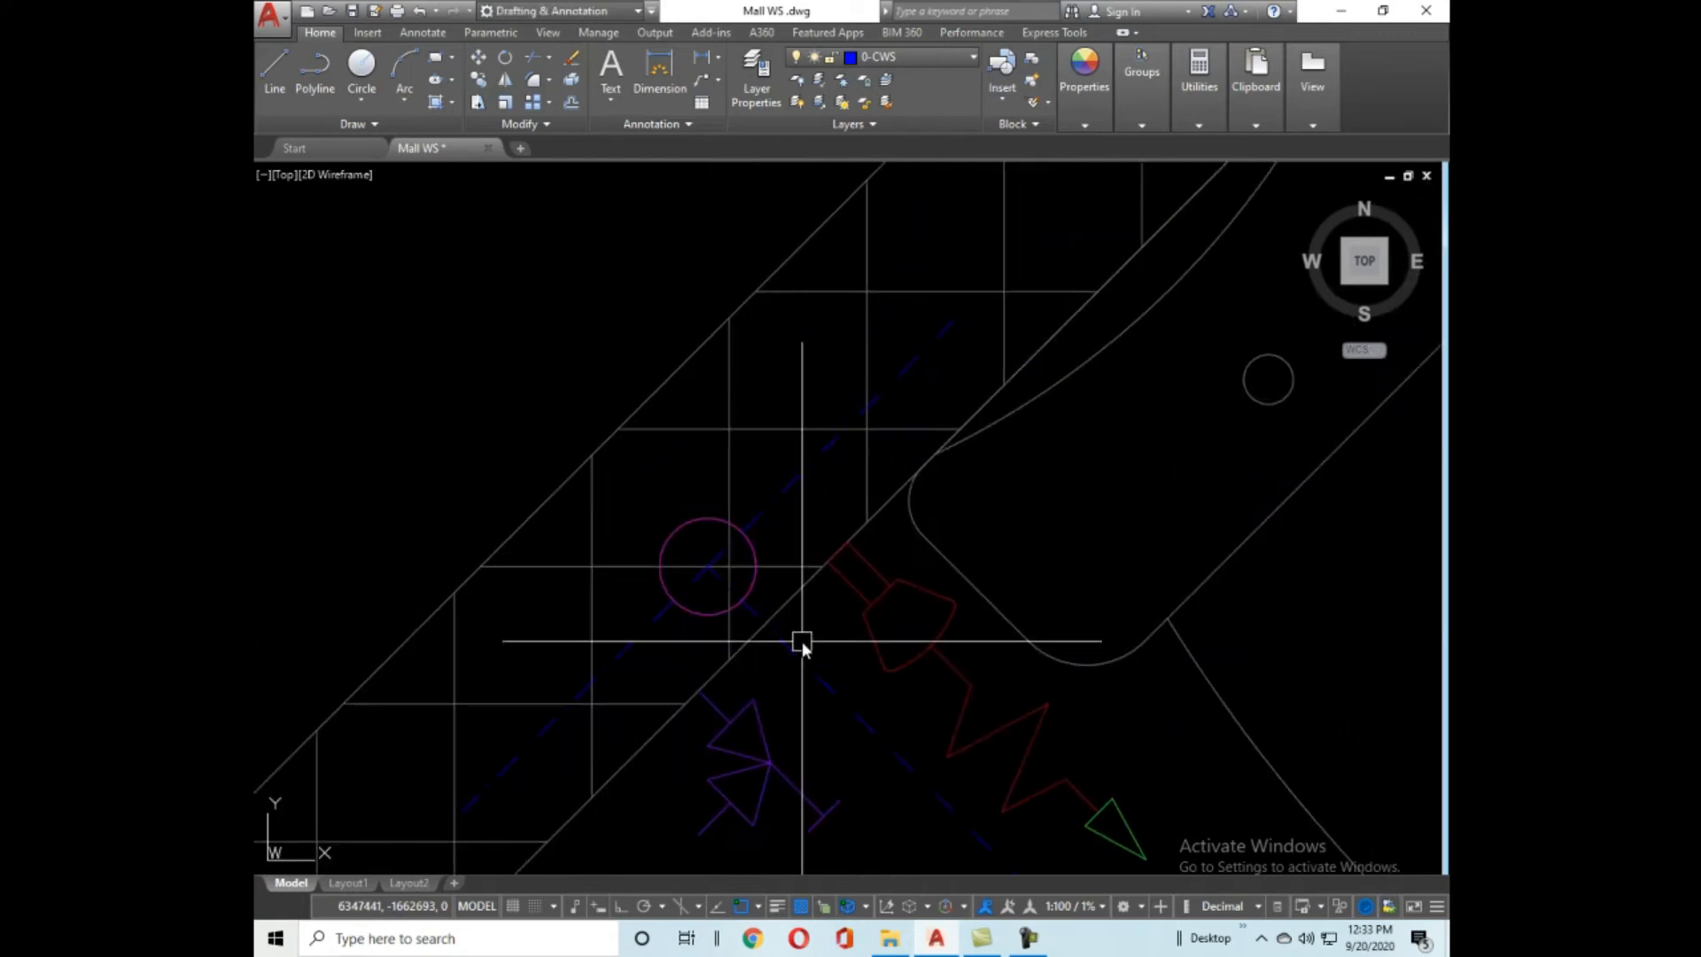
pyautogui.scroll(2, 817, 560)
pyautogui.scroll(2, 853, 531)
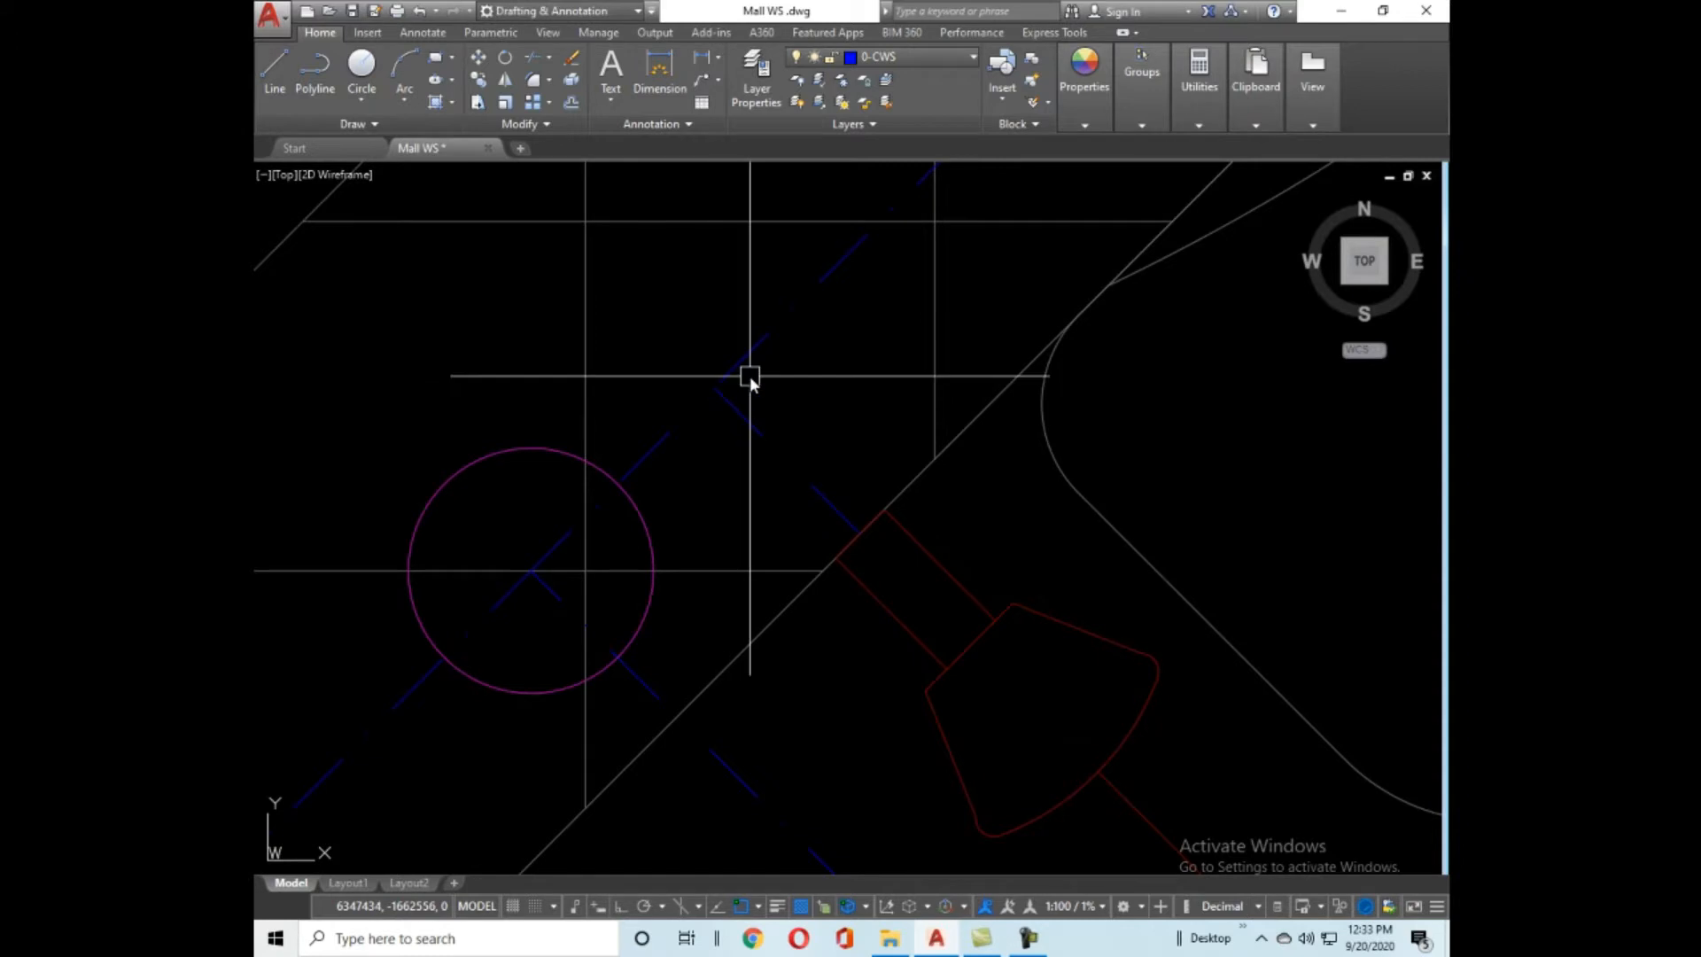
pyautogui.scroll(-3, 779, 346)
pyautogui.click(835, 270)
pyautogui.press('Escape')
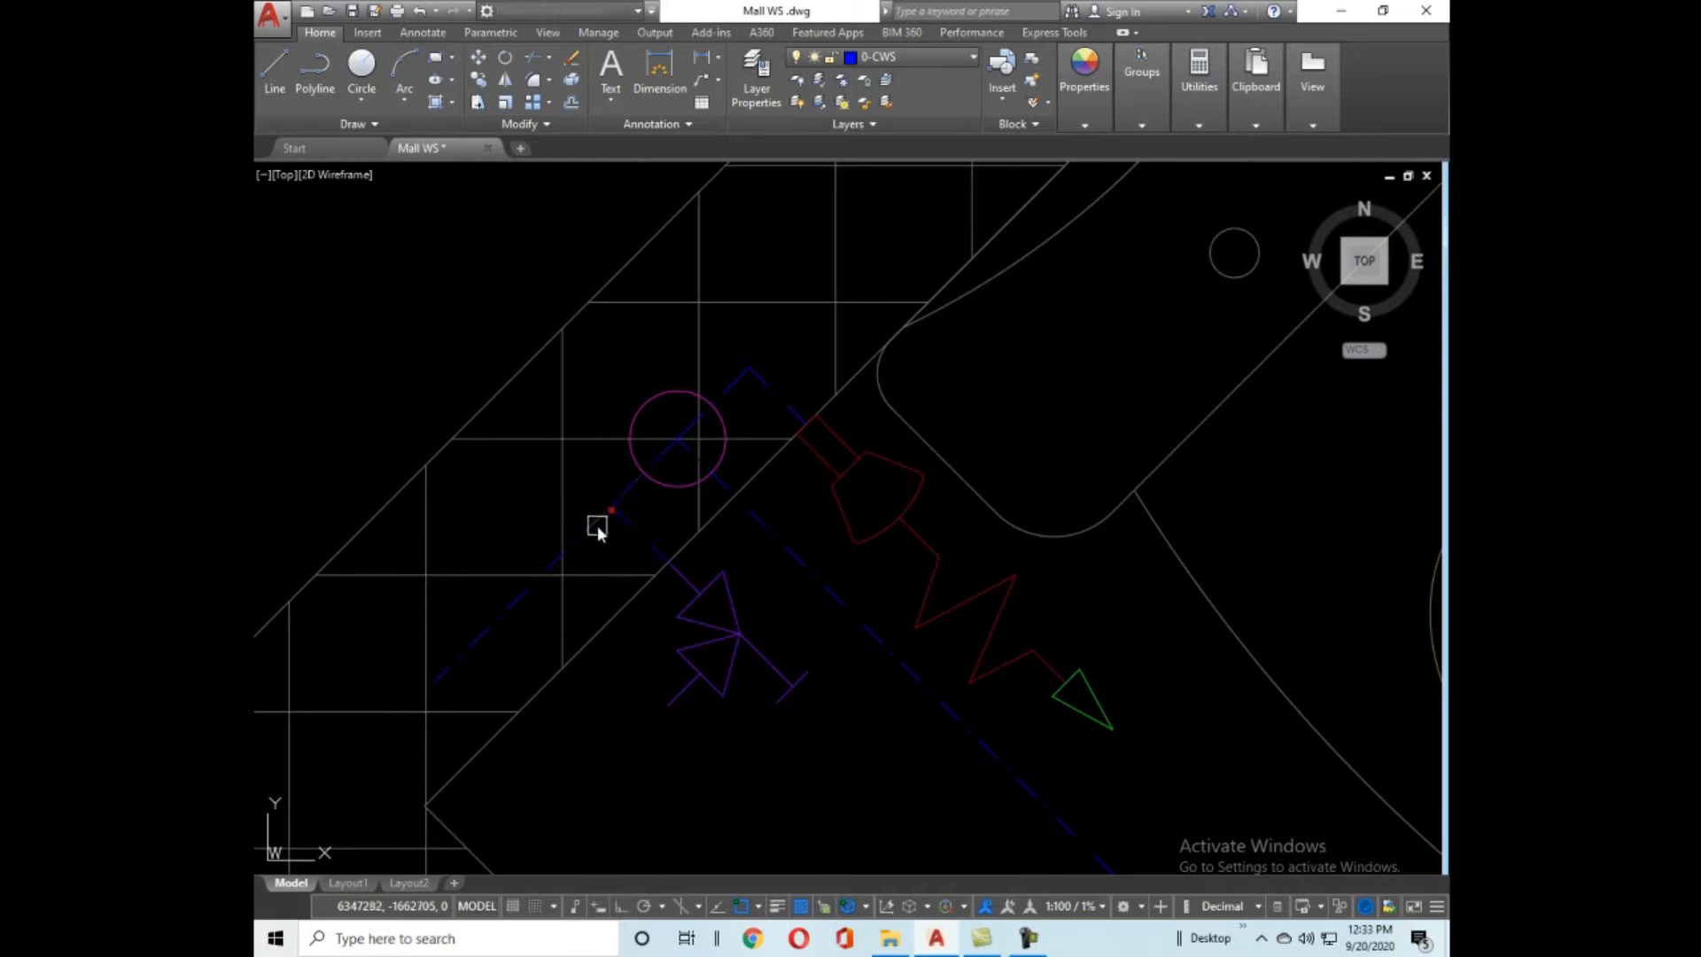
pyautogui.click(505, 608)
pyautogui.press('Escape')
# Scale down the riser circle about its centre on the branch pipe.
pyautogui.scroll(-5, 771, 437)
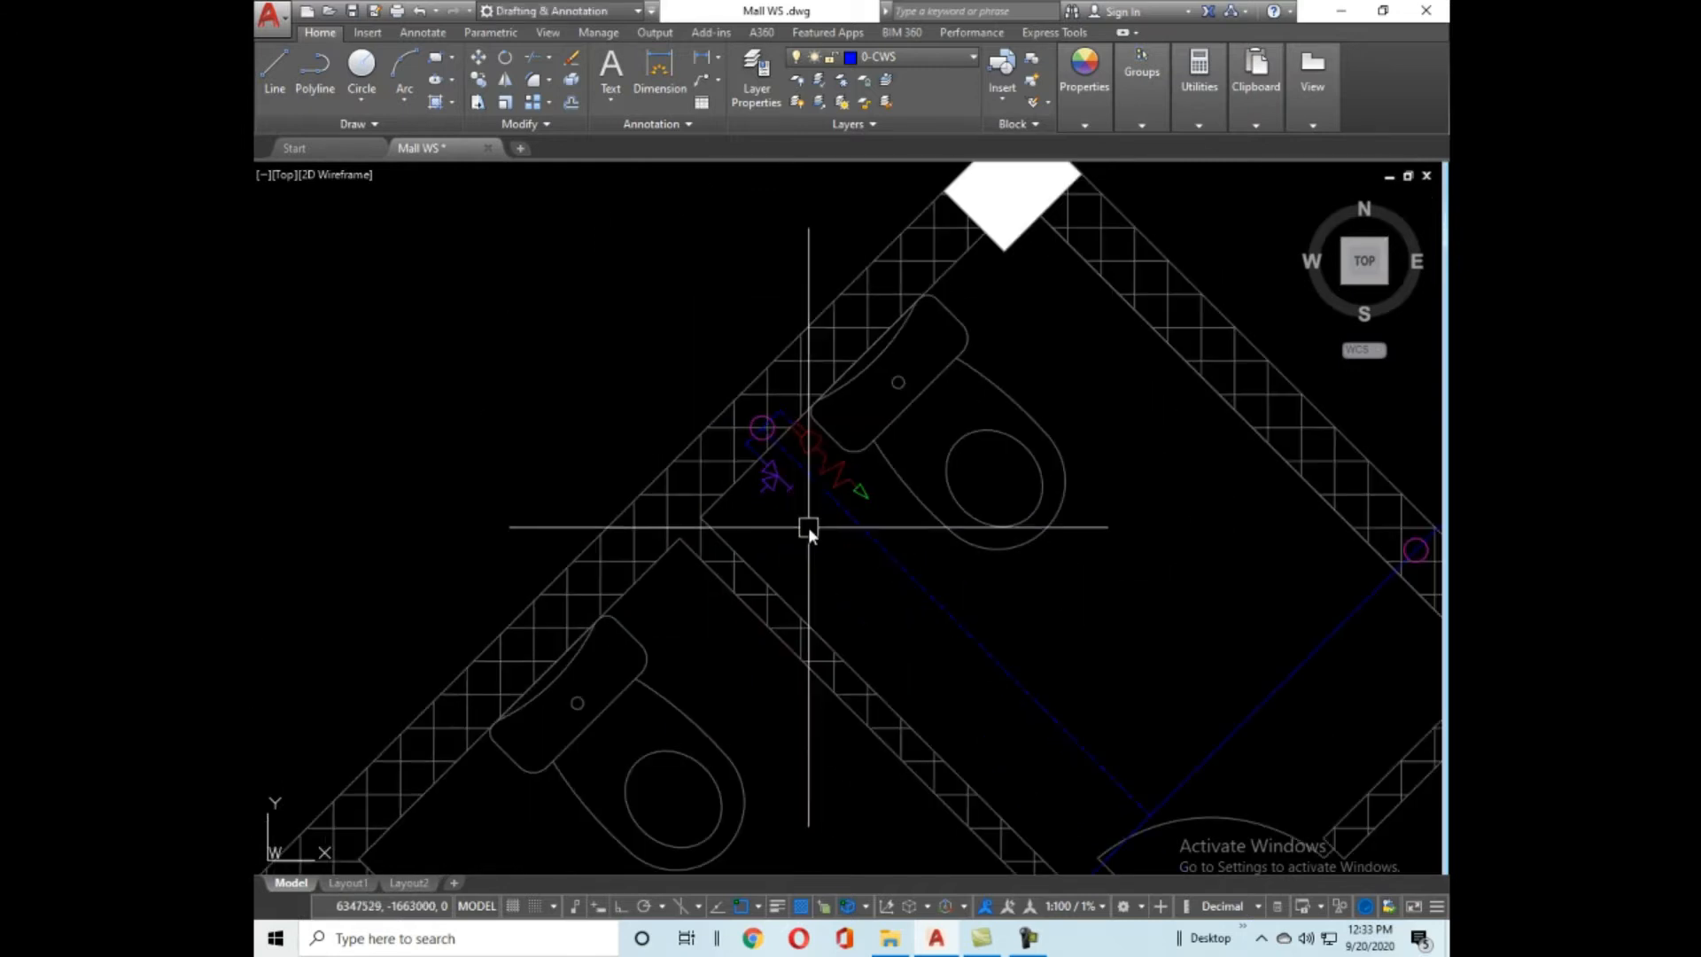
pyautogui.scroll(5, 796, 455)
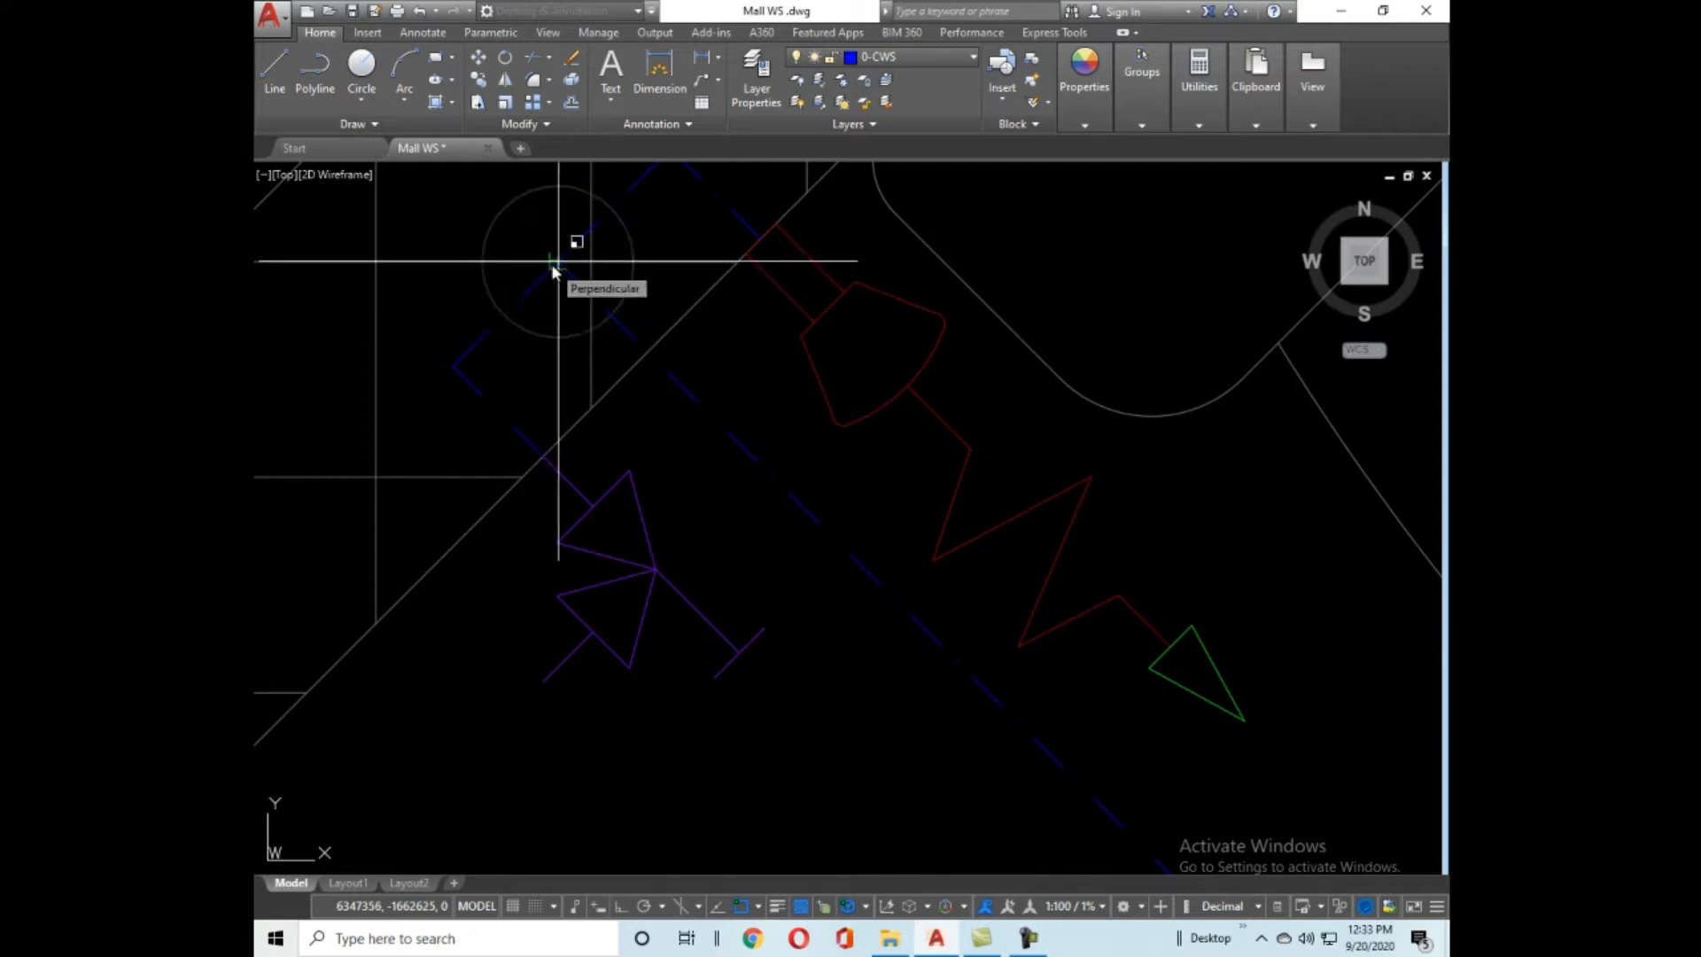
pyautogui.scroll(-6, 960, 462)
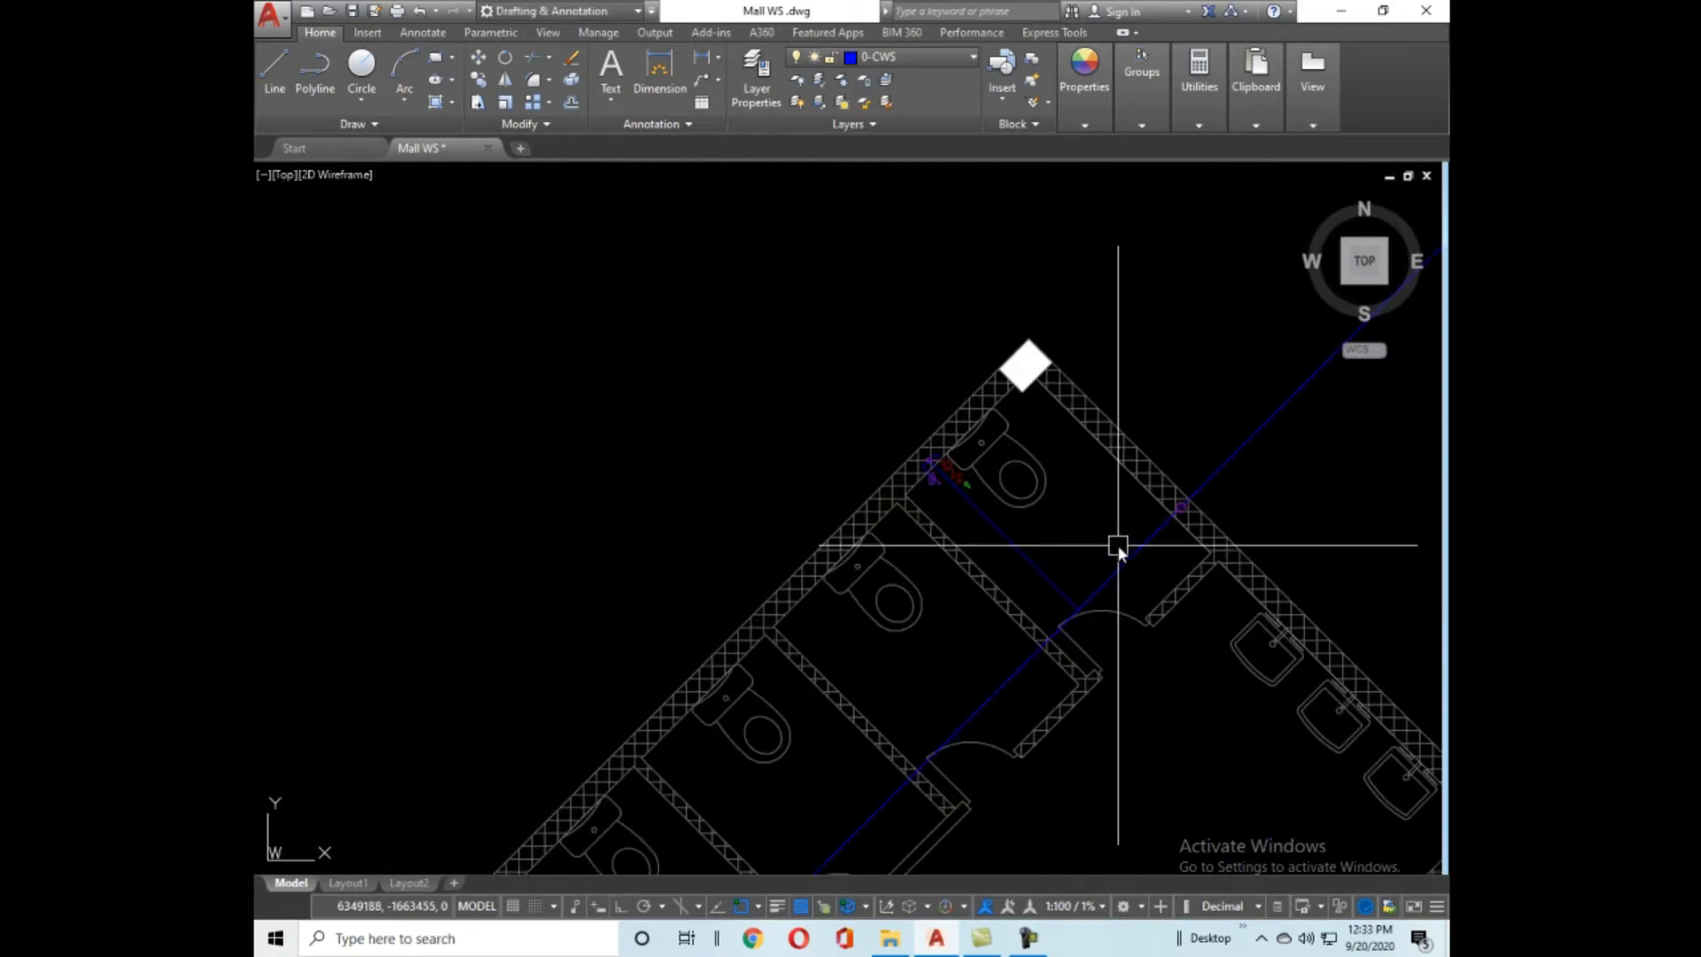
# Copy the first stall's branch pipe with its riser, valve and spray hose symbols to each of the remaining stalls.
pyautogui.scroll(2, 1040, 592)
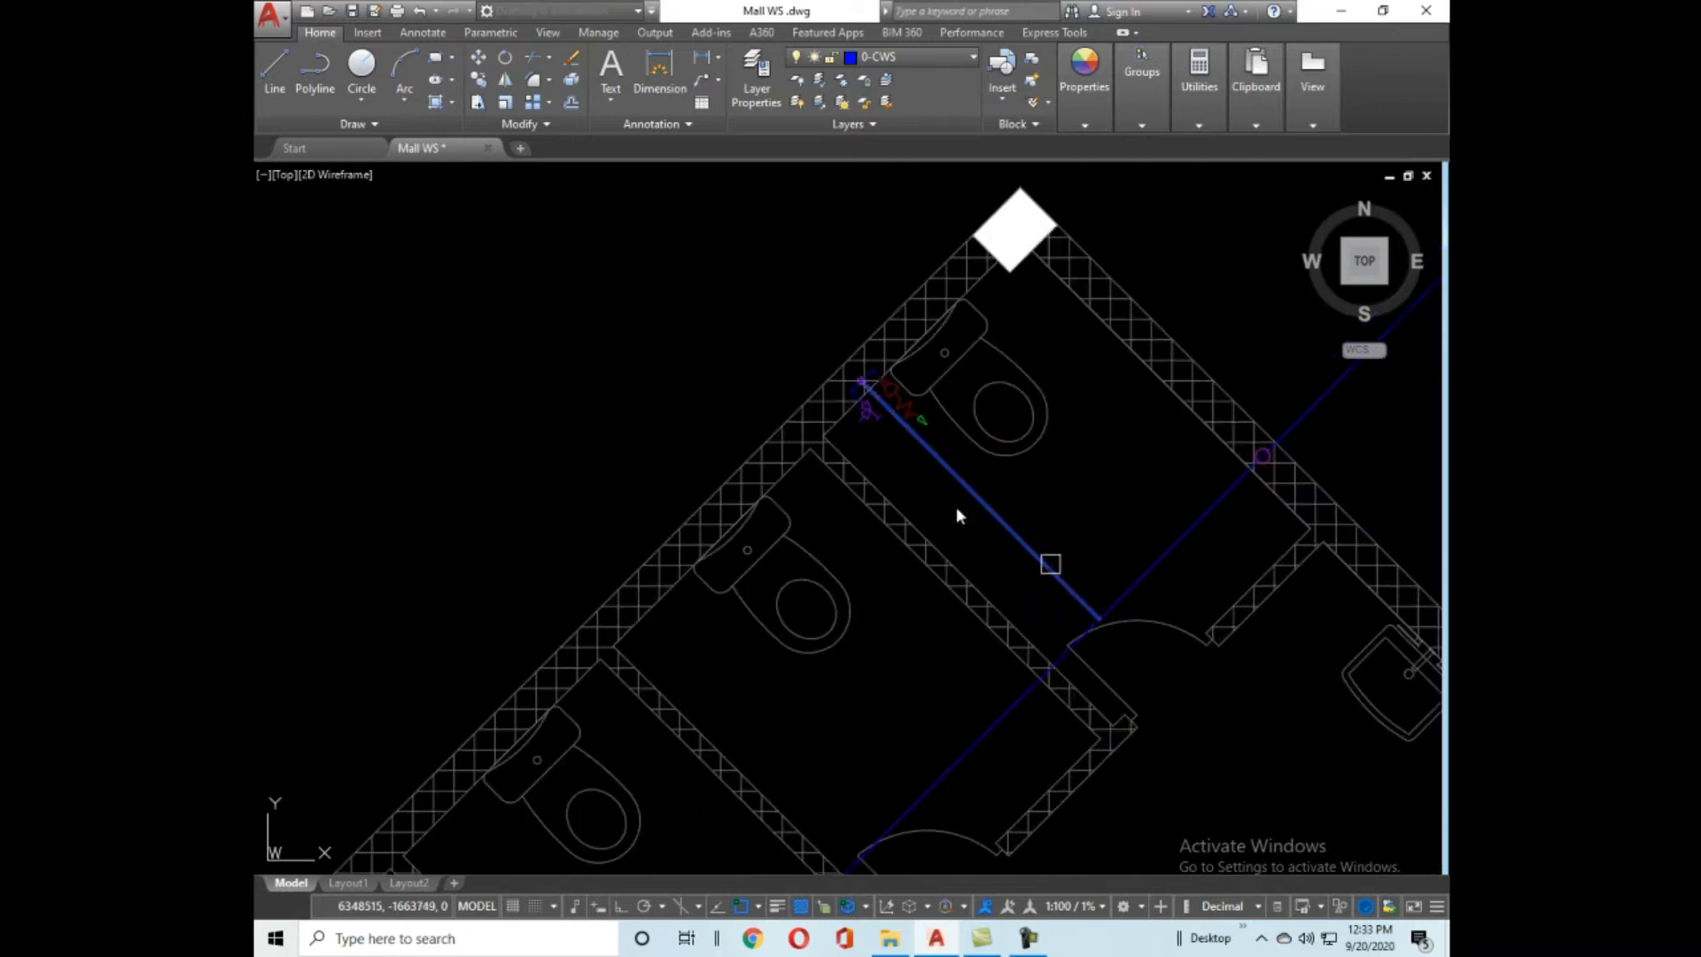
pyautogui.scroll(5, 957, 515)
pyautogui.scroll(3, 808, 423)
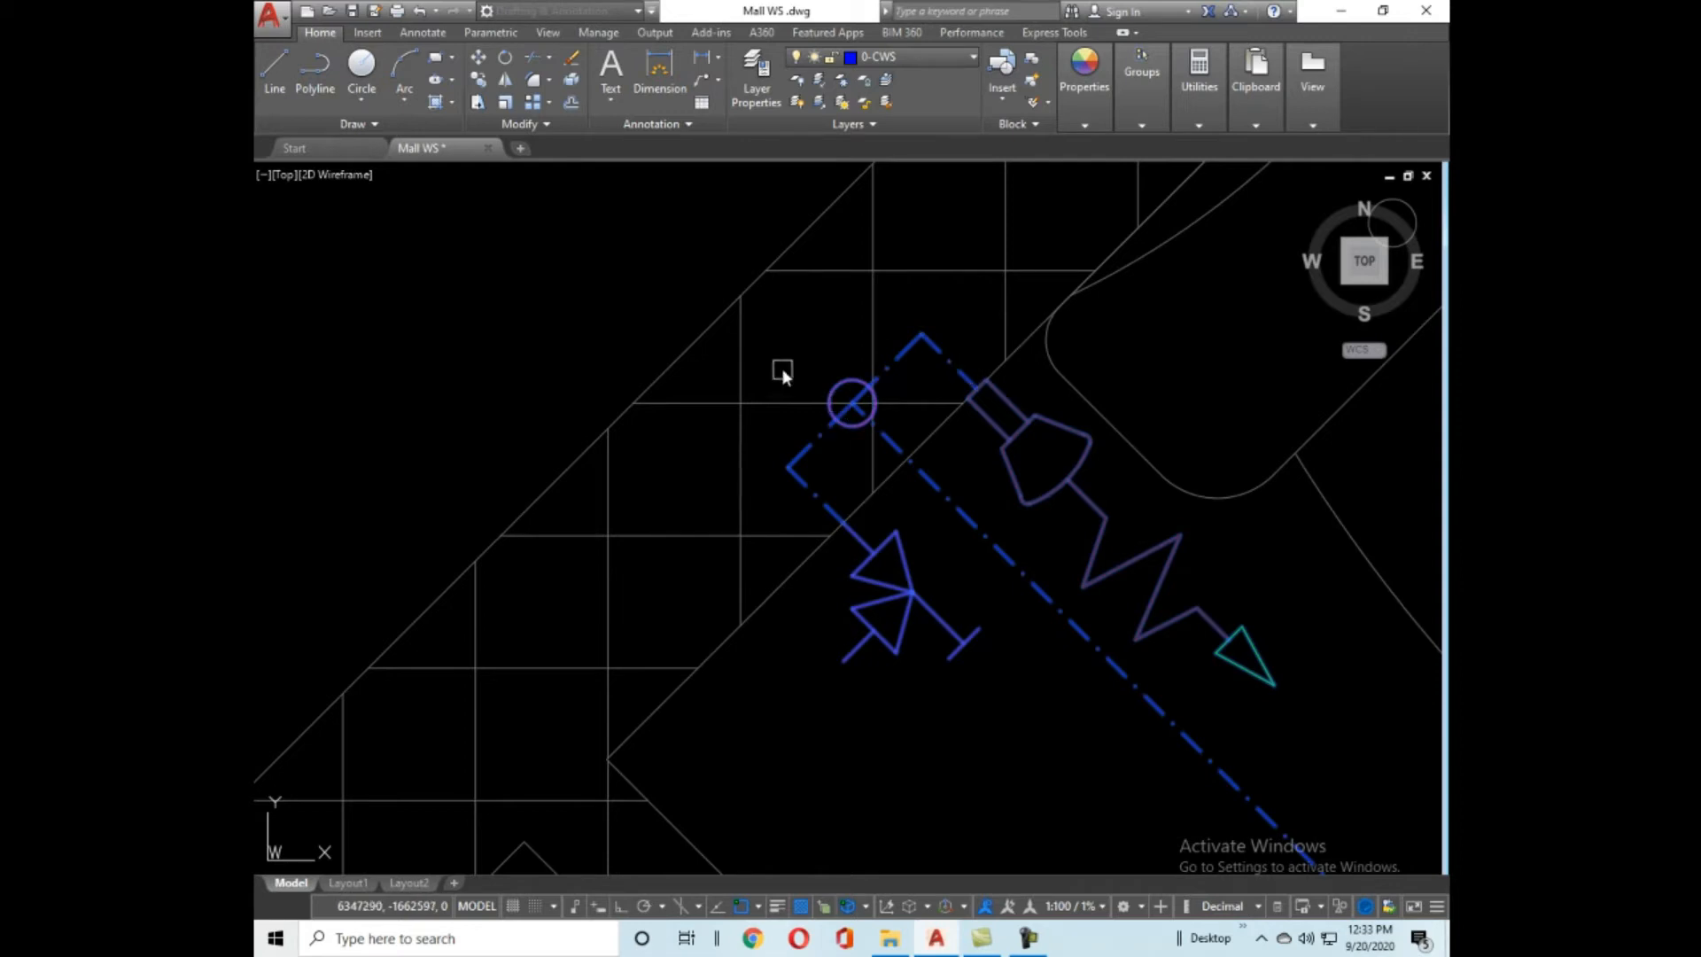
pyautogui.scroll(-6, 839, 314)
pyautogui.scroll(2, 891, 363)
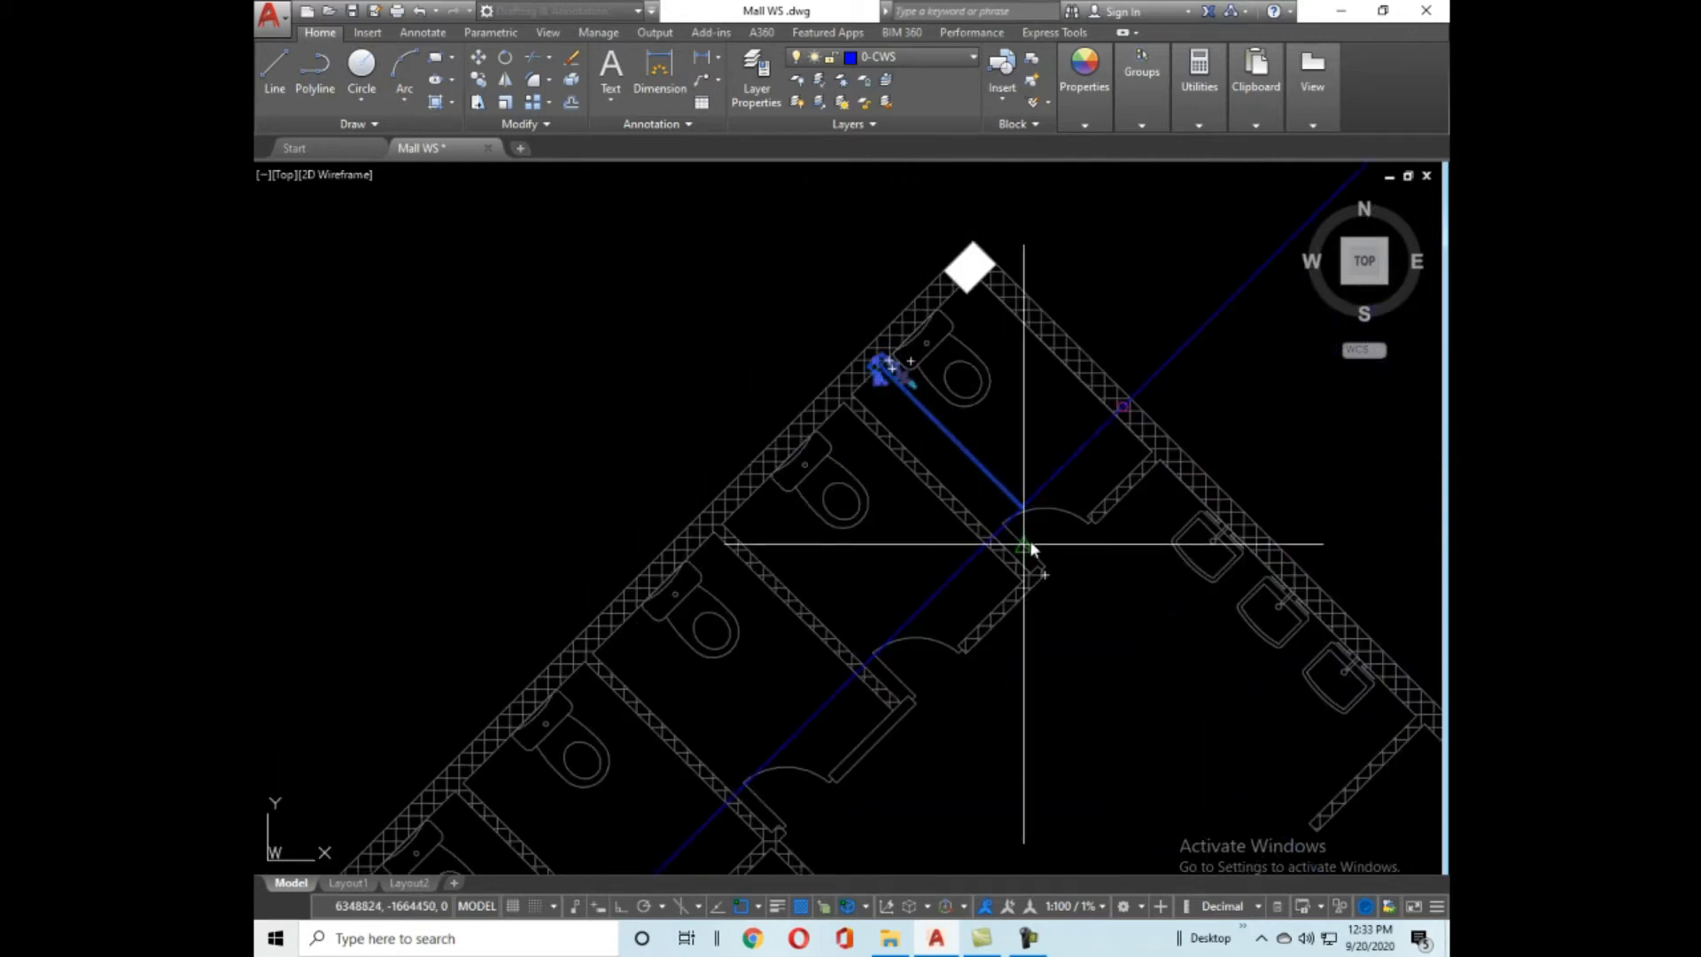
pyautogui.scroll(2, 945, 352)
pyautogui.click(895, 353)
pyautogui.scroll(-2, 930, 322)
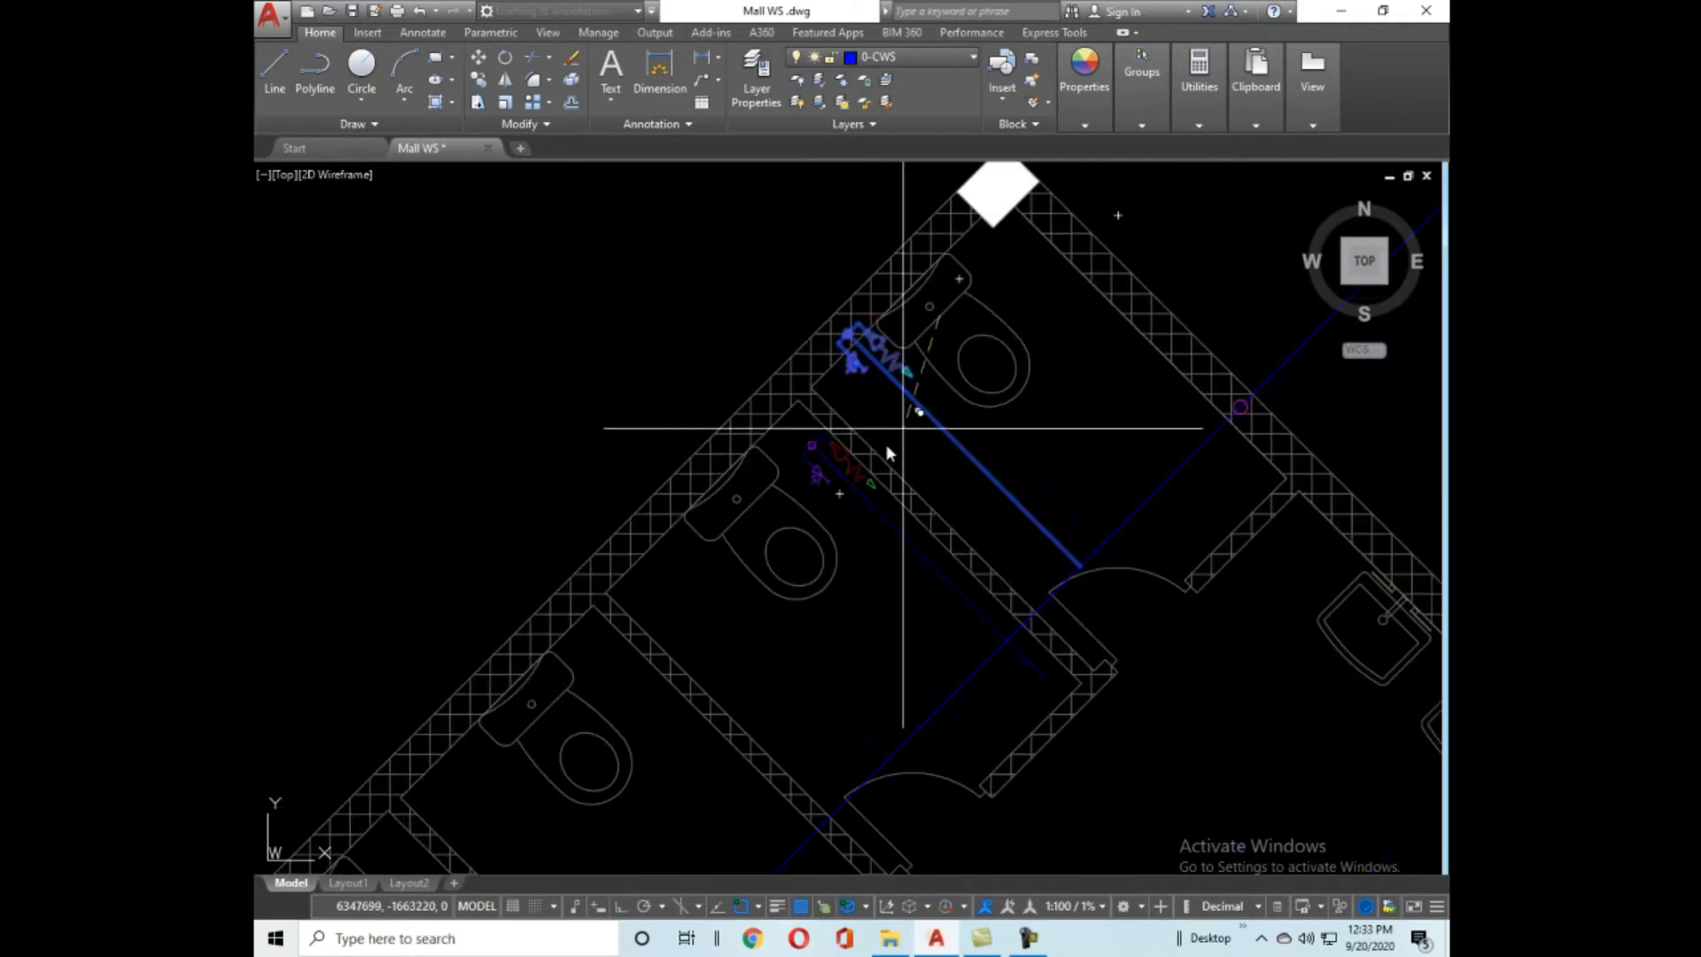
pyautogui.scroll(1, 747, 509)
pyautogui.moveTo(747, 508)
pyautogui.mouseDown(button='middle')
pyautogui.moveTo(939, 518)
pyautogui.moveTo(973, 483)
pyautogui.mouseUp(button='middle')
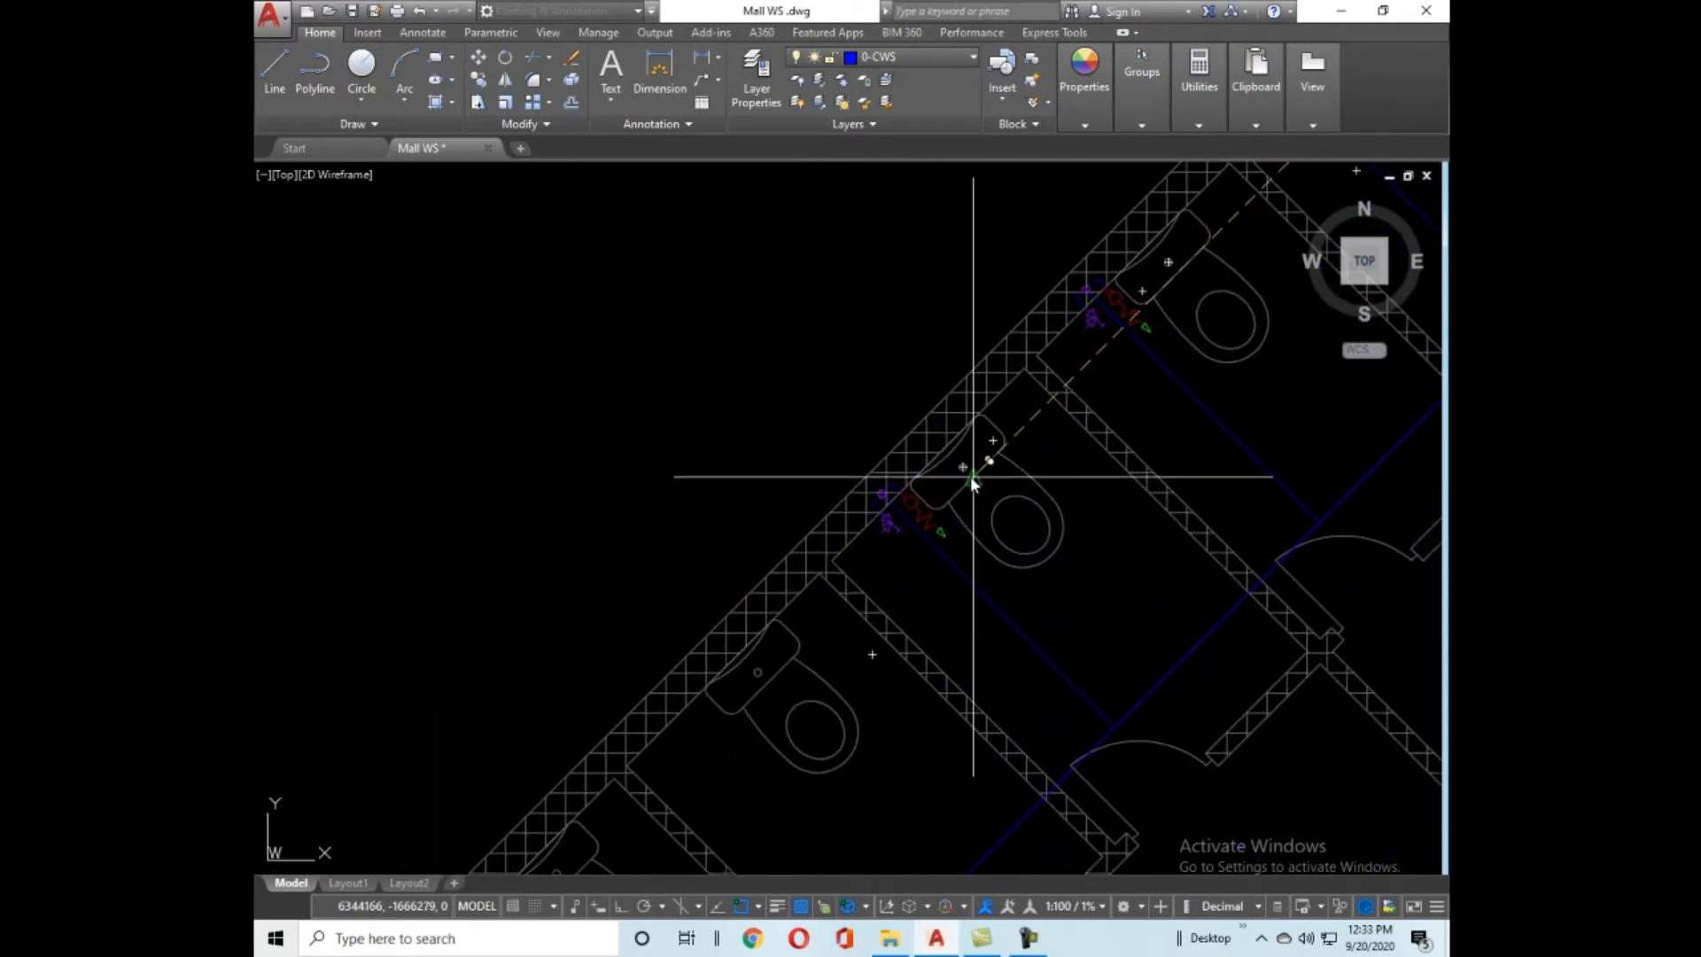
pyautogui.moveTo(891, 597)
pyautogui.mouseDown(button='middle')
pyautogui.moveTo(1033, 471)
pyautogui.moveTo(1204, 364)
pyautogui.mouseUp(button='middle')
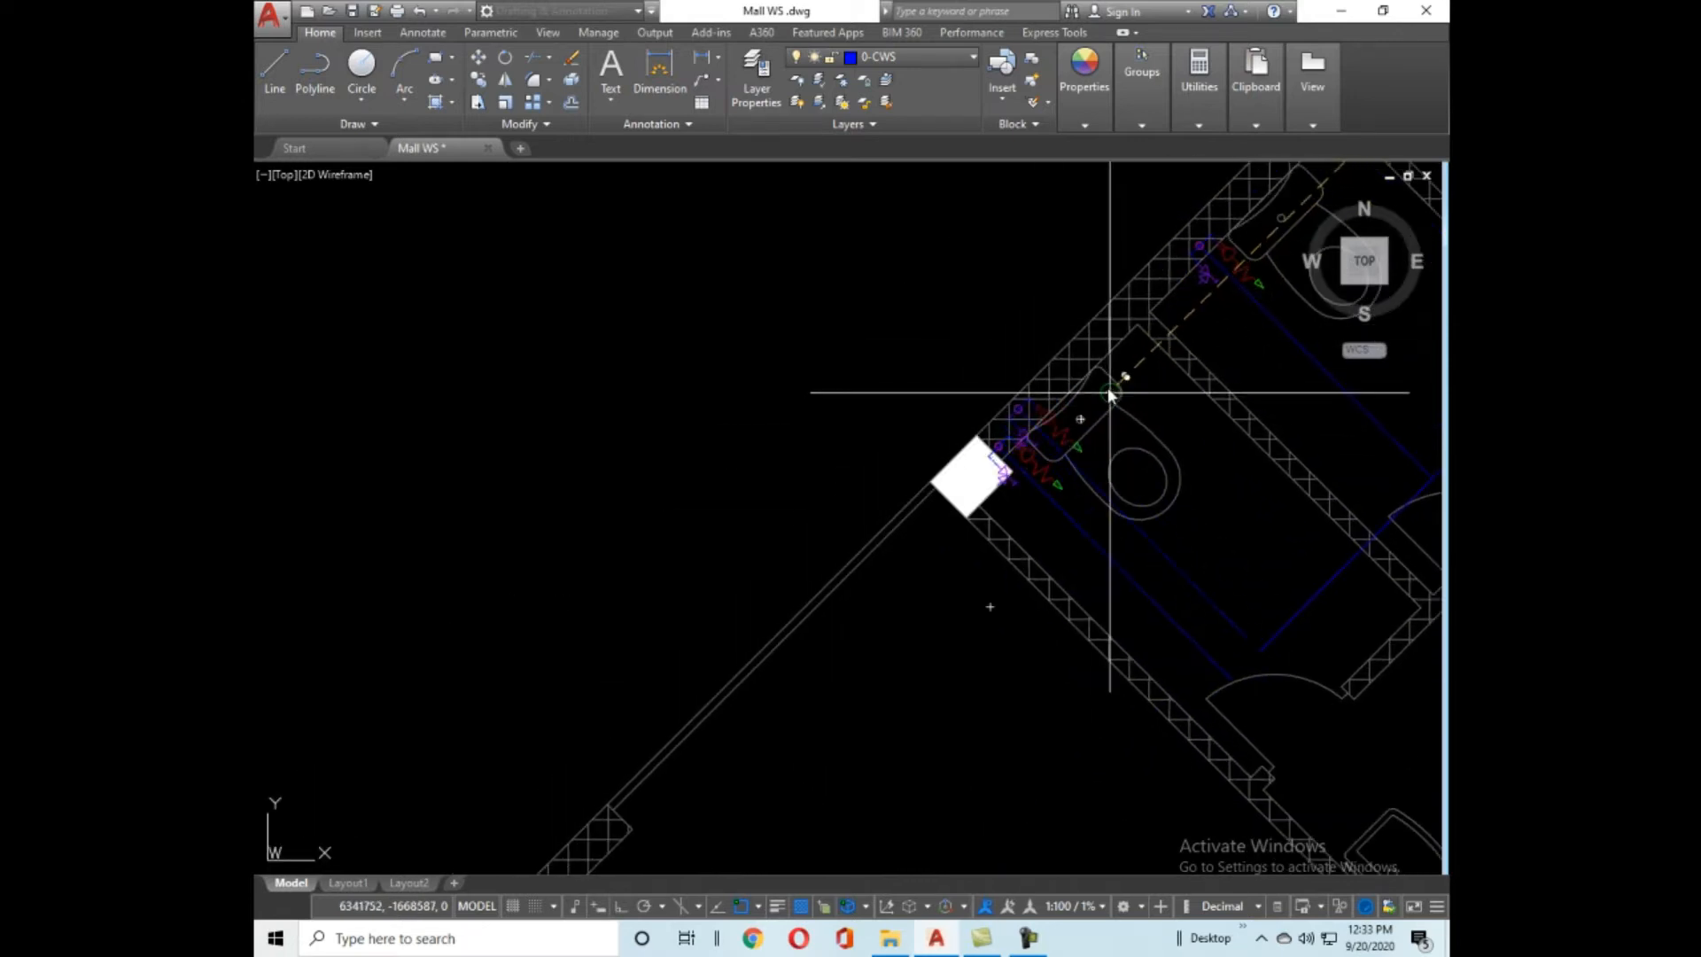
pyautogui.rightClick(1112, 386)
pyautogui.click(1146, 420)
pyautogui.scroll(-2, 1055, 421)
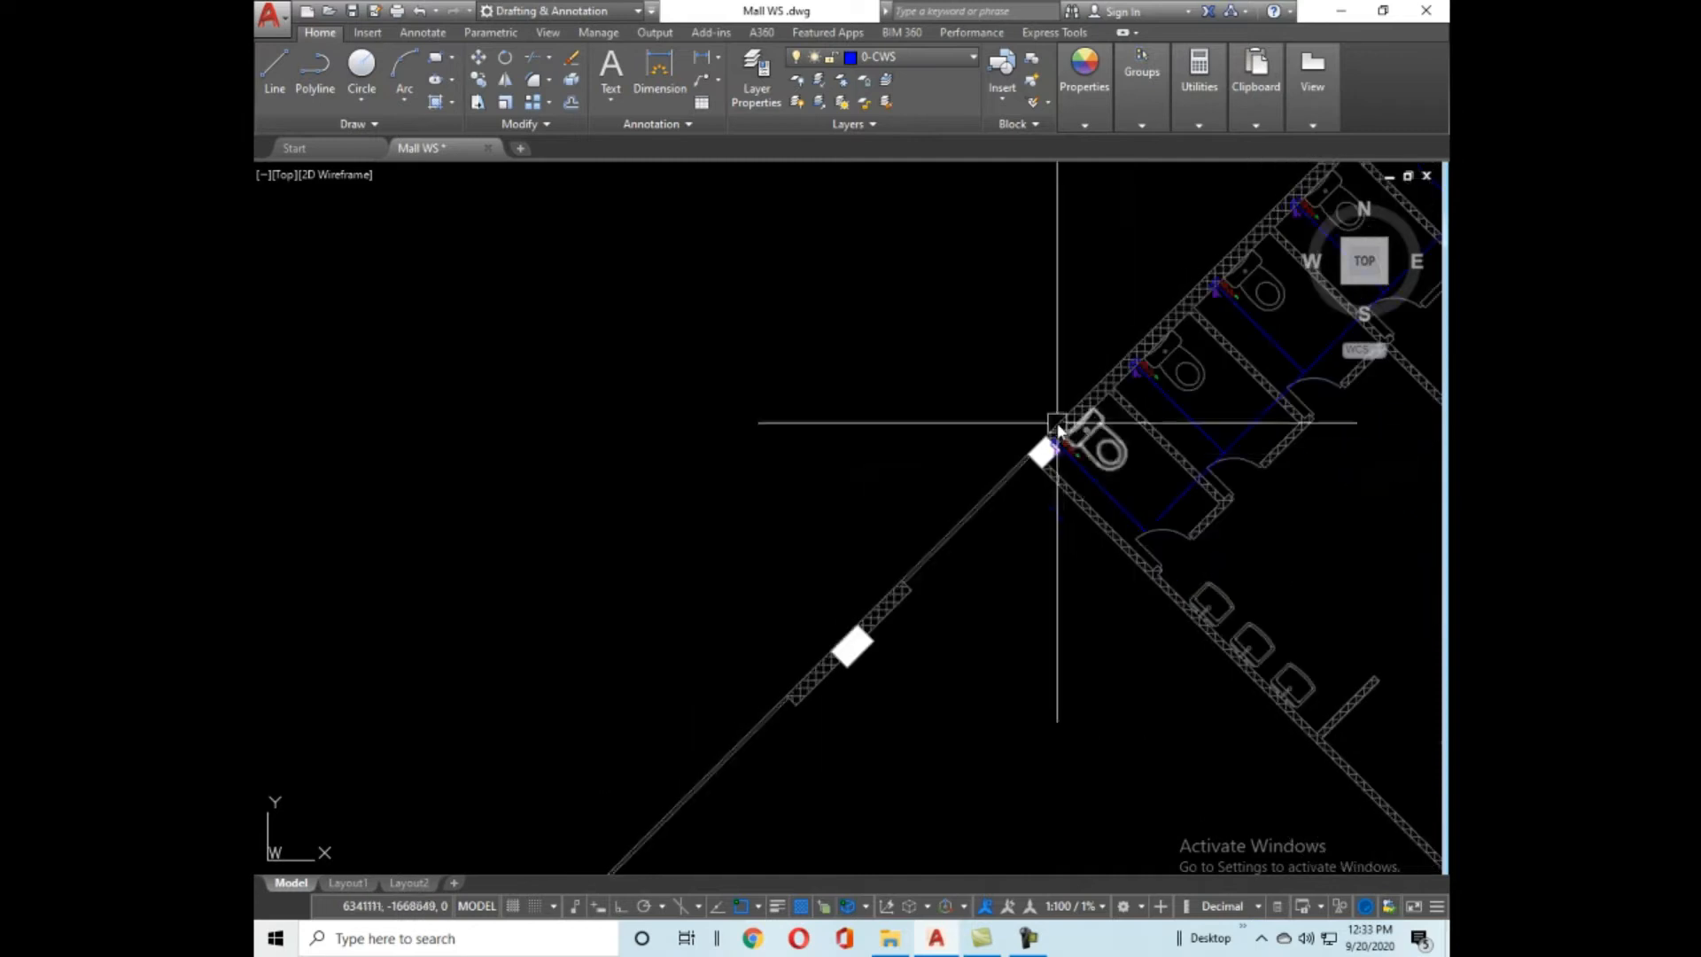
# Extend the main supply pipe to the last stall's branch pipe and remove the excess beyond their junction.
pyautogui.scroll(5, 1231, 529)
pyautogui.moveTo(1063, 523); pyautogui.dragTo(1178, 391, button='middle')
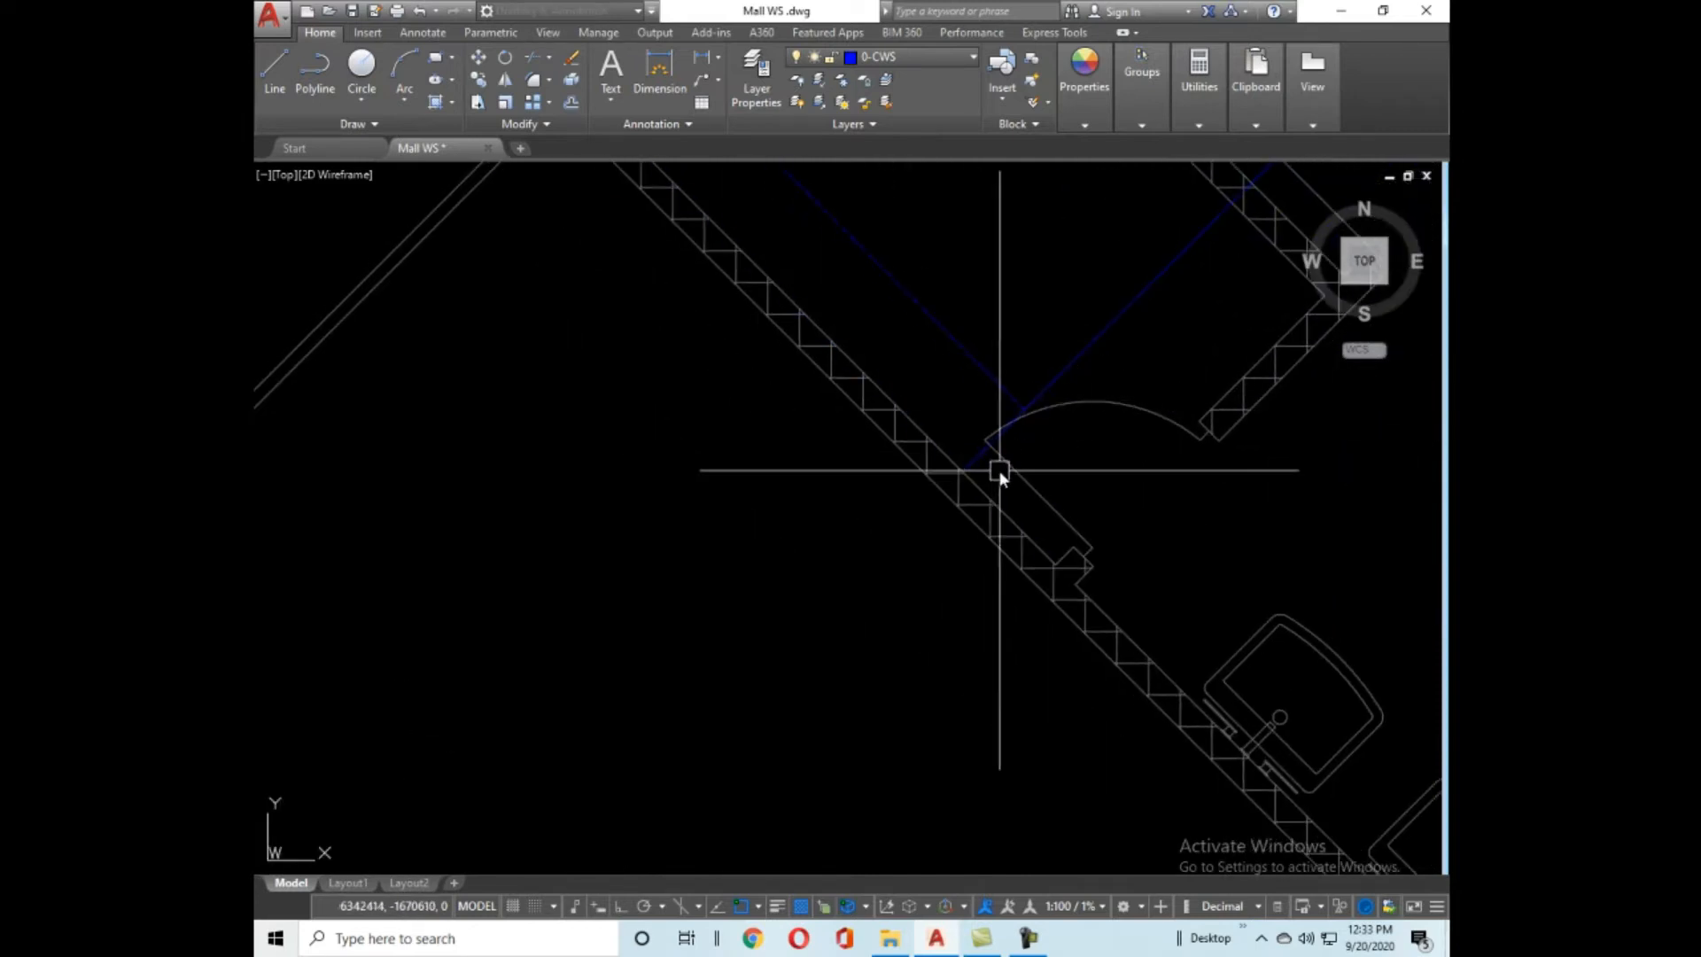
pyautogui.scroll(5, 993, 470)
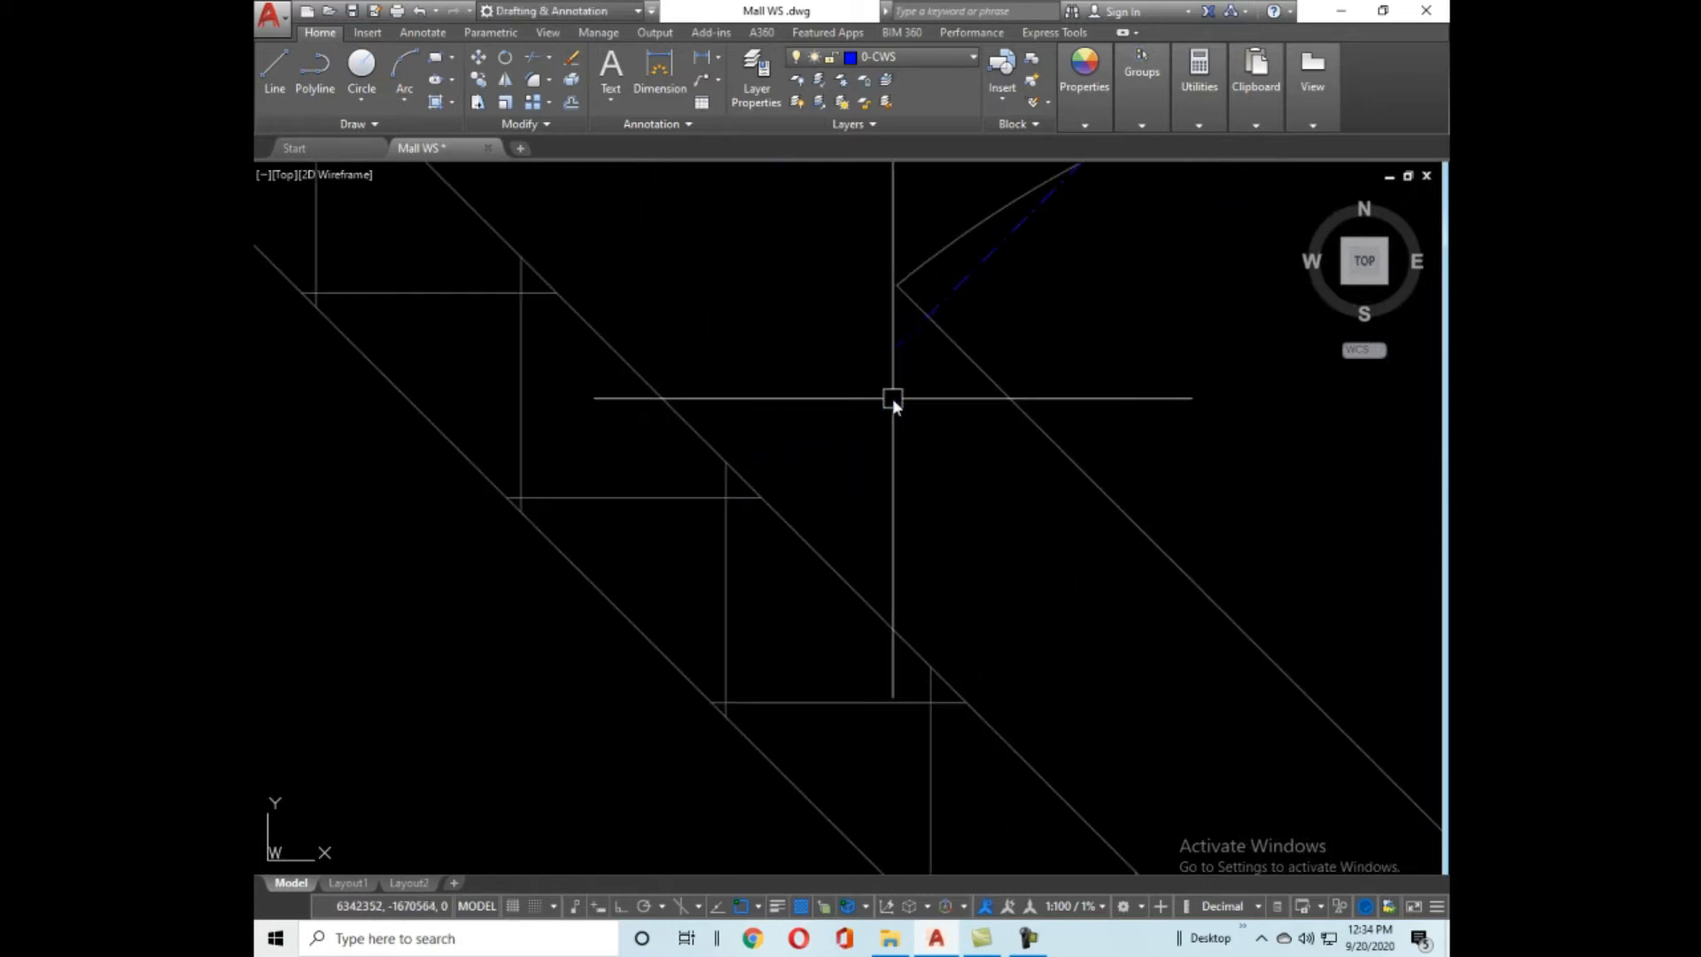
pyautogui.scroll(-5, 1023, 474)
pyautogui.scroll(3, 949, 551)
pyautogui.scroll(3, 973, 418)
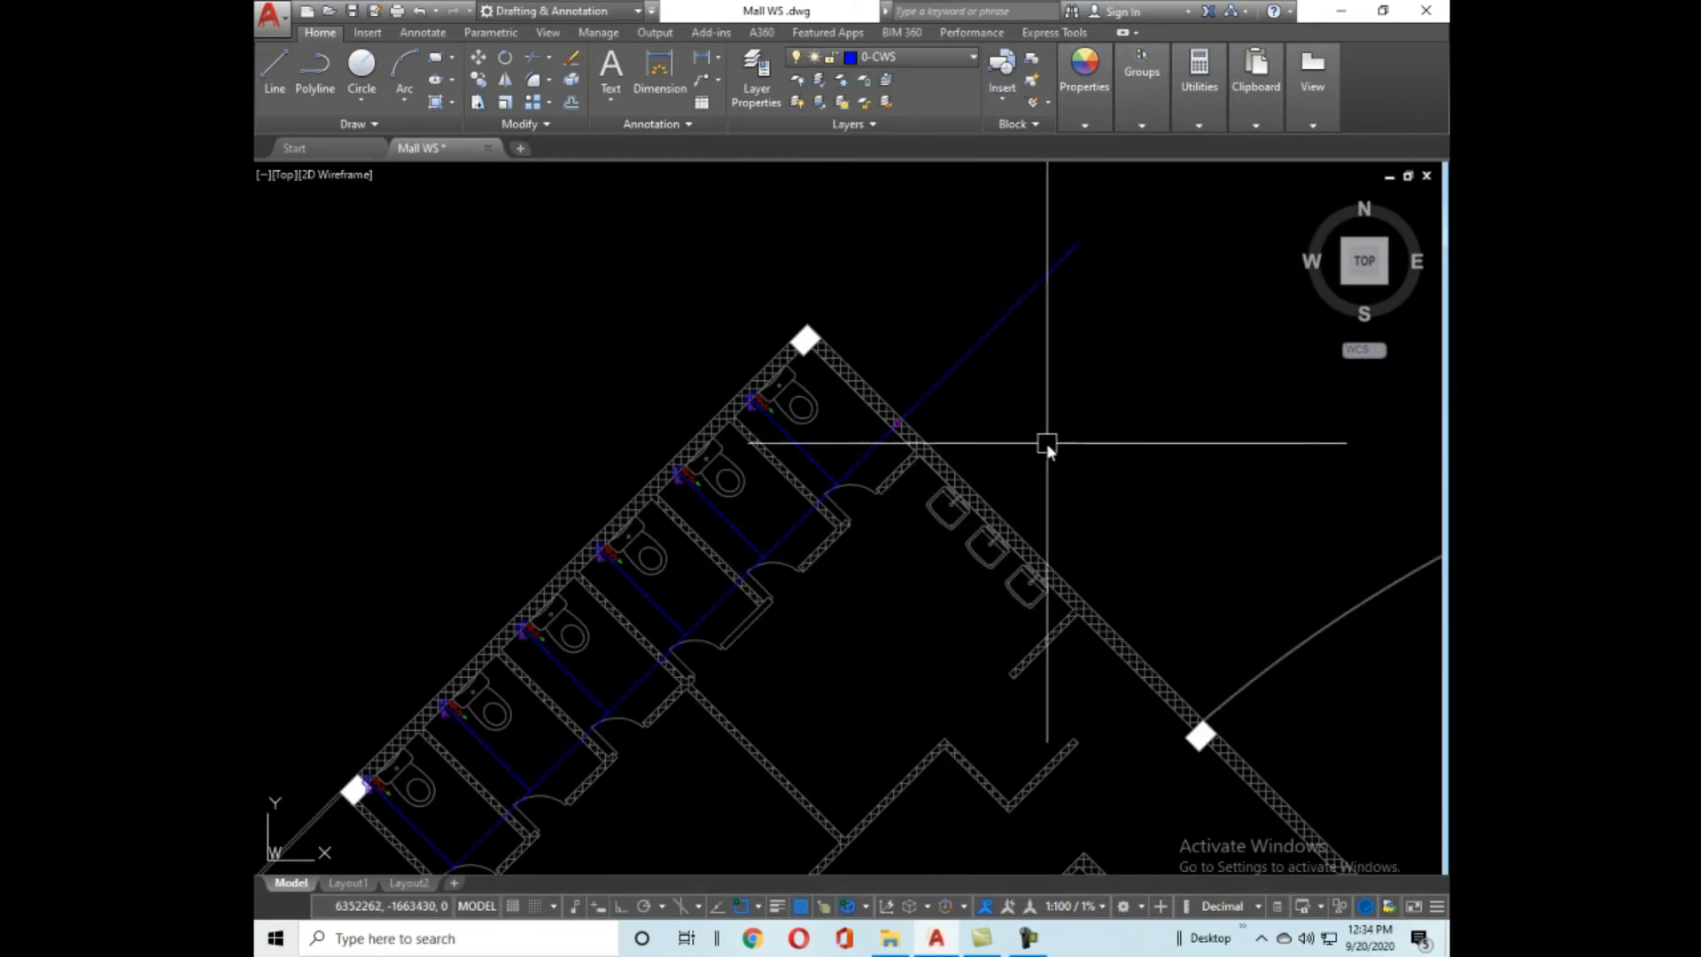
# Examine the washbasin rows and the walls beside them.
pyautogui.scroll(-4, 1177, 347)
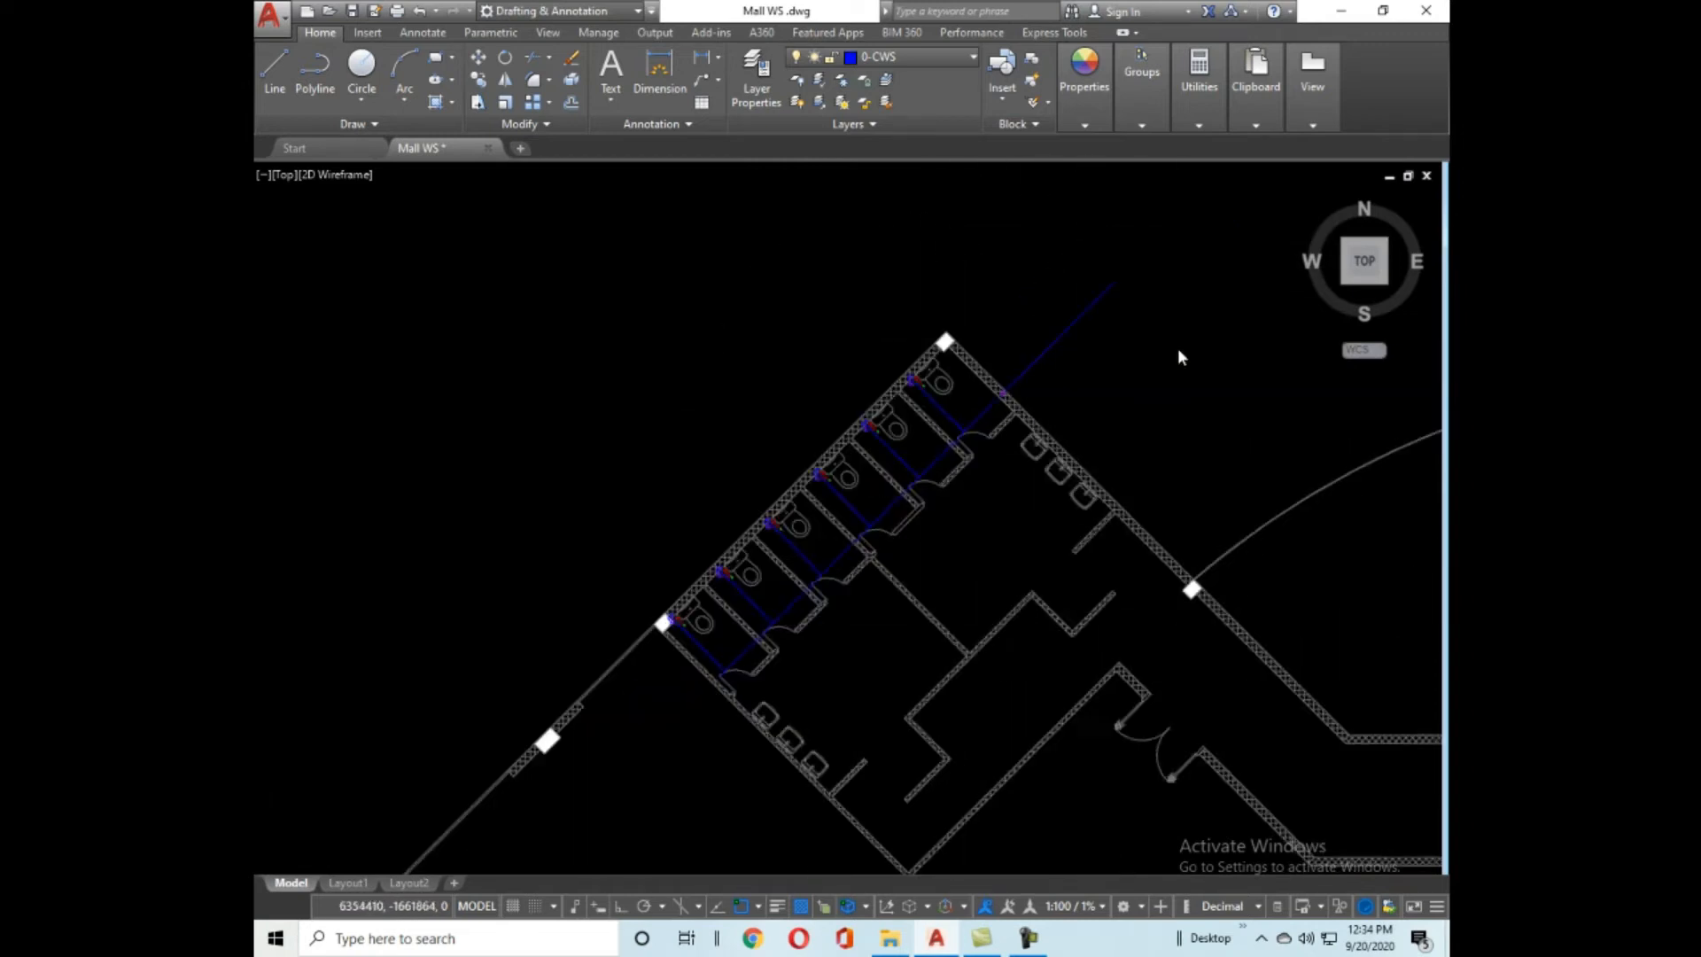
pyautogui.scroll(-2, 1143, 374)
pyautogui.scroll(4, 1032, 562)
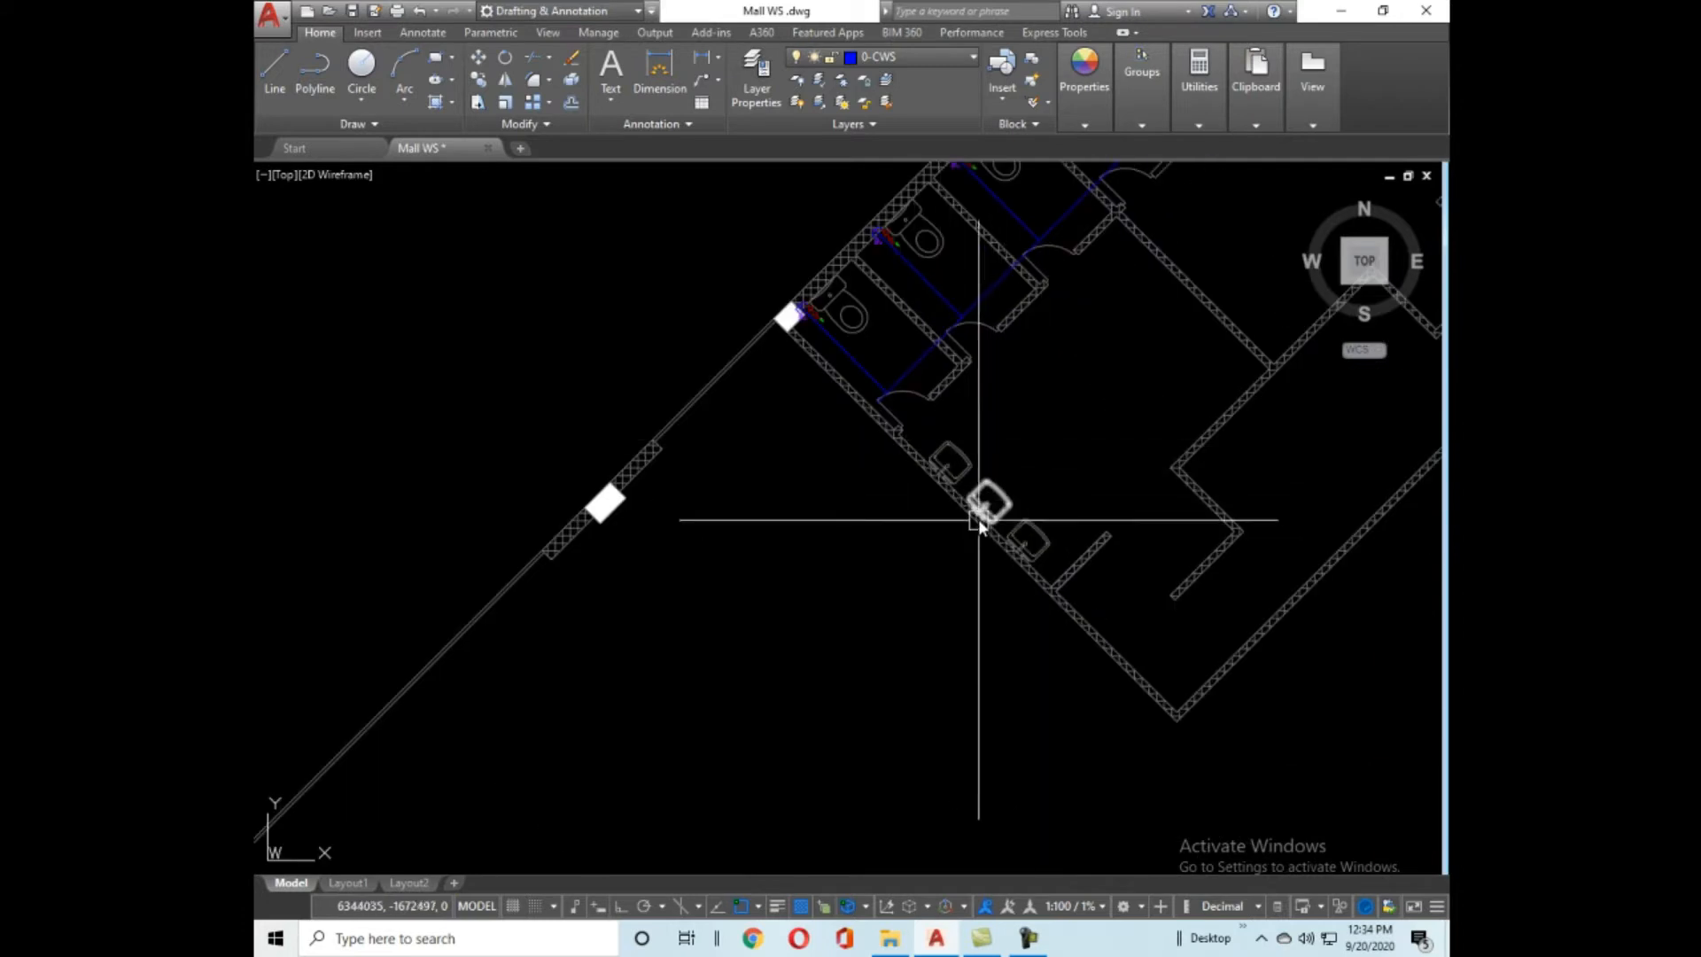
pyautogui.scroll(2, 873, 737)
pyautogui.scroll(3, 1021, 443)
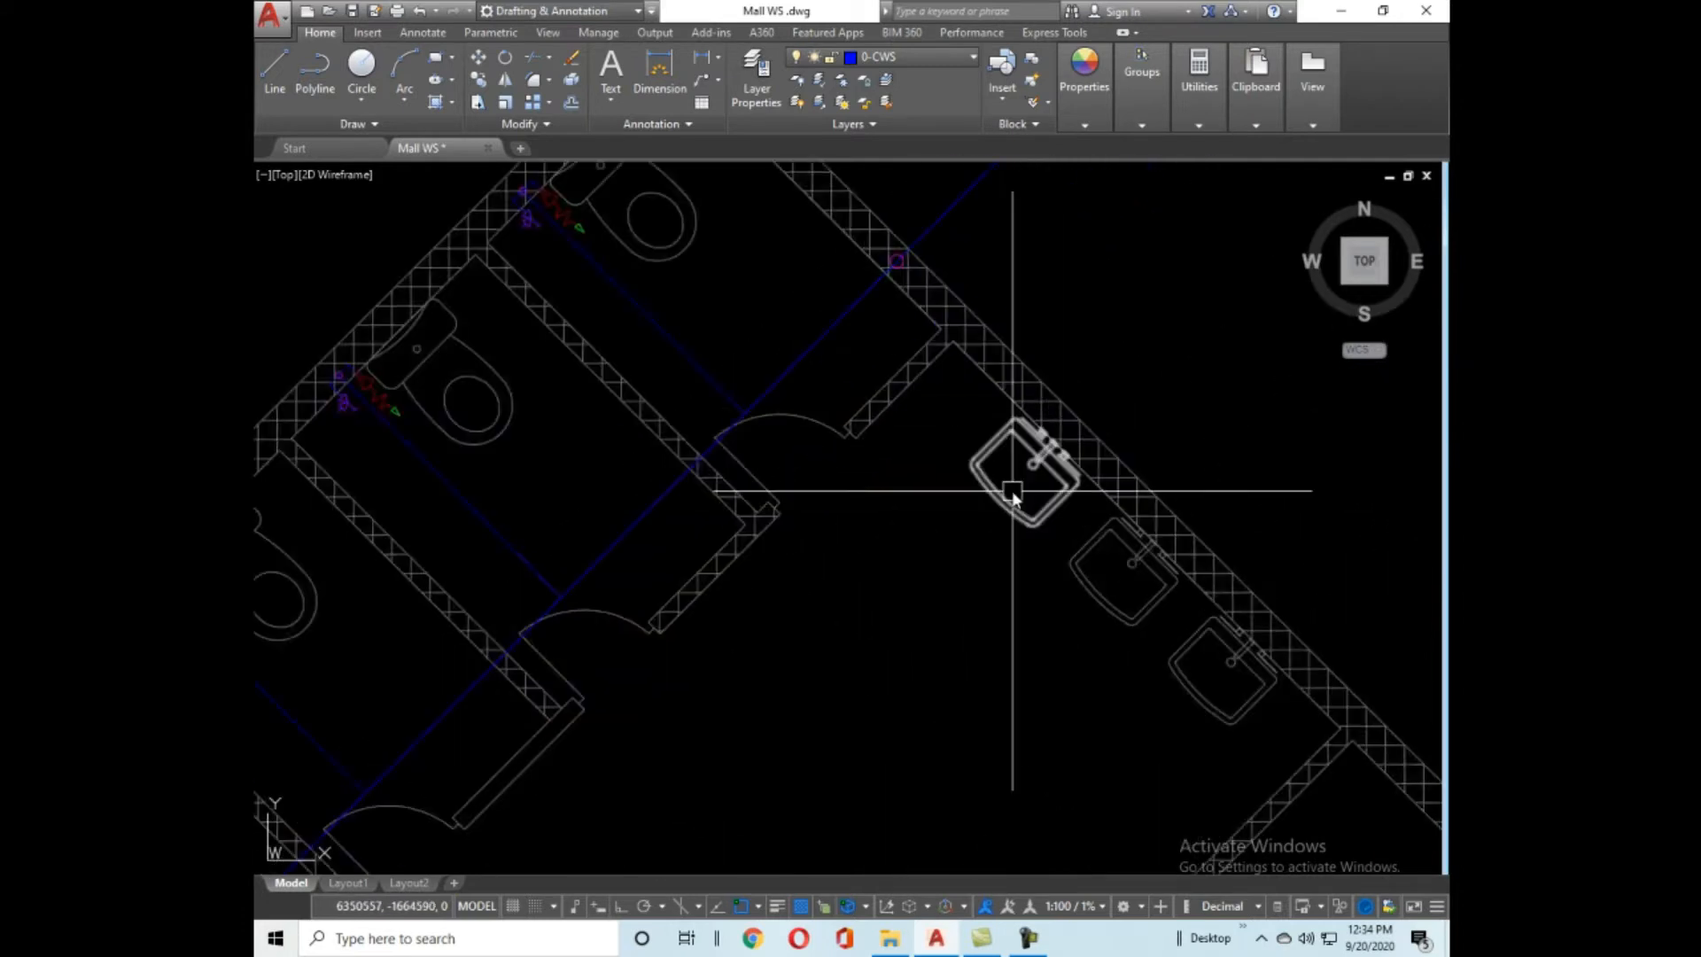
pyautogui.scroll(2, 1063, 447)
pyautogui.scroll(-2, 1140, 381)
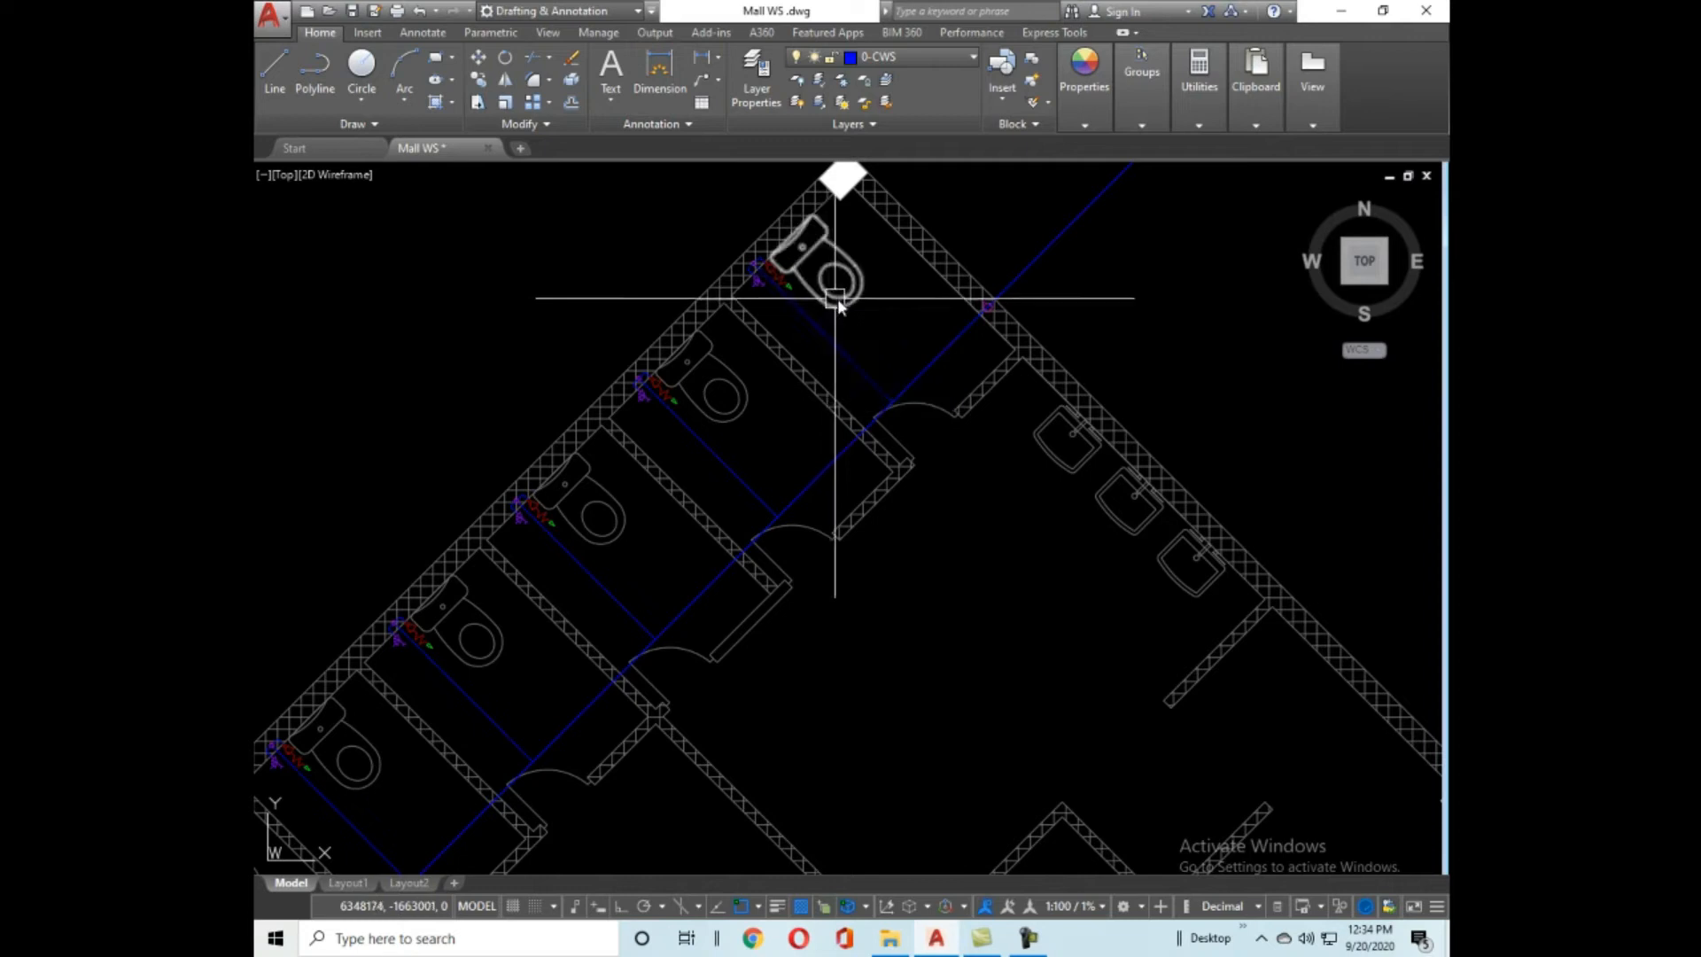
# Copy the EWH-1 water heater symbol into the washroom near the washbasins and scale it down to about half size.
pyautogui.scroll(-6, 876, 283)
pyautogui.scroll(5, 859, 368)
pyautogui.scroll(2, 919, 303)
pyautogui.moveTo(620, 571); pyautogui.dragTo(826, 348, button='middle')
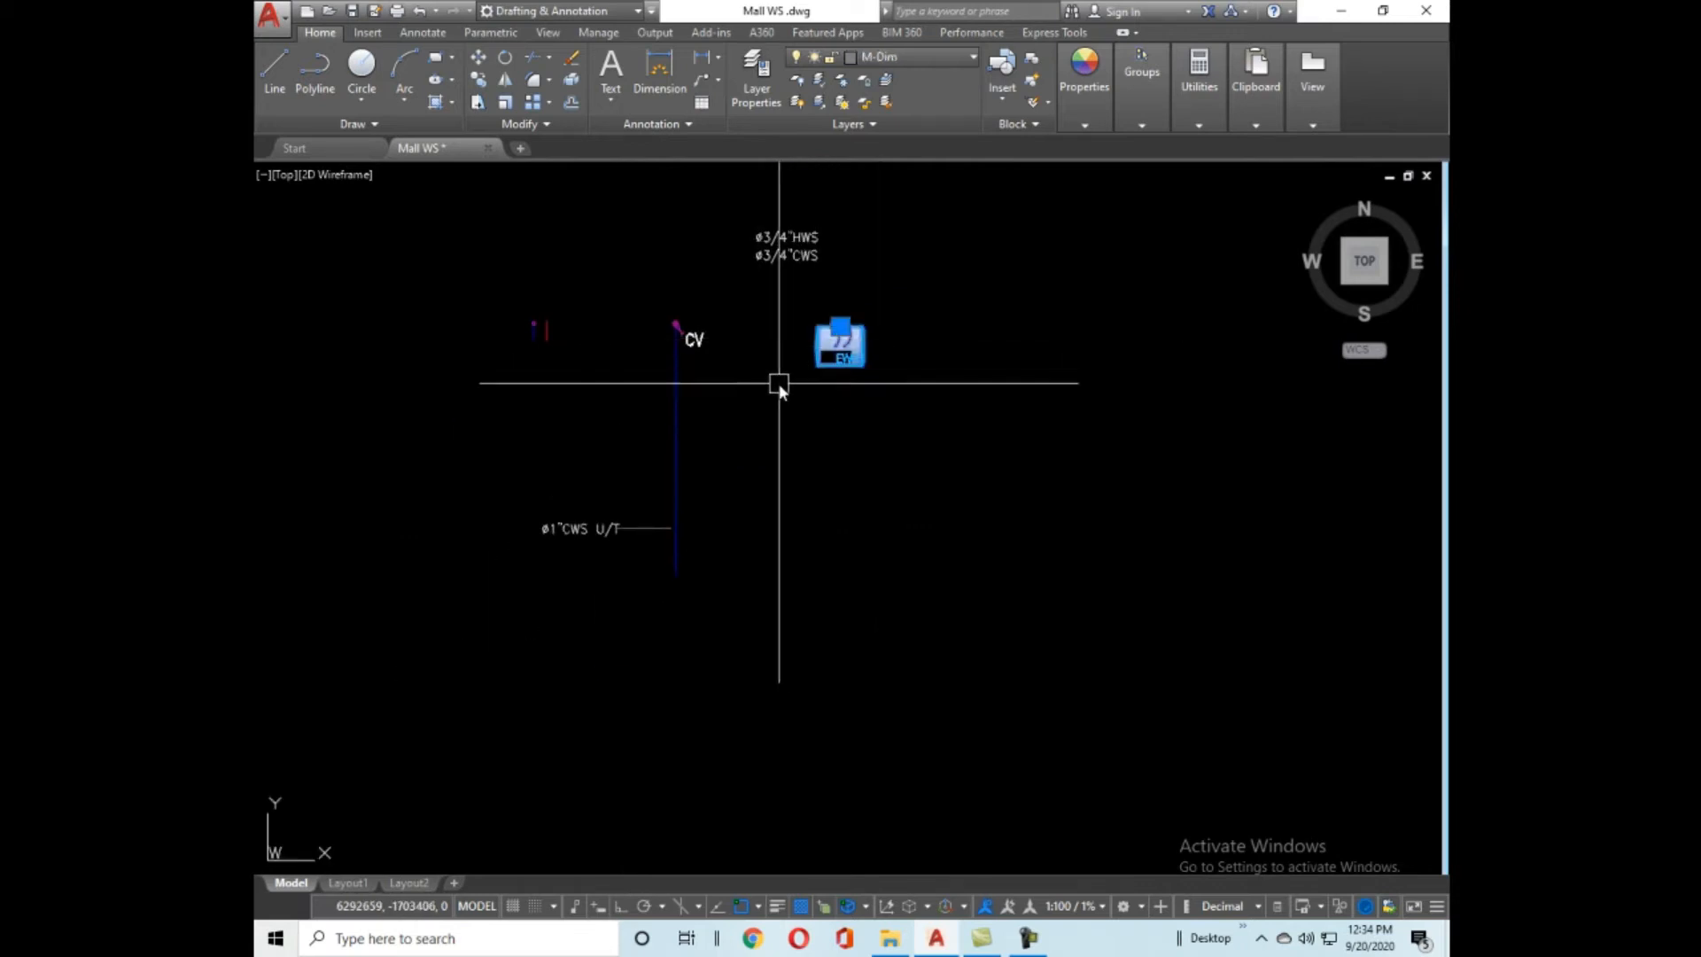
pyautogui.scroll(3, 778, 385)
pyautogui.click(912, 304)
pyautogui.scroll(-5, 680, 504)
pyautogui.scroll(6, 859, 389)
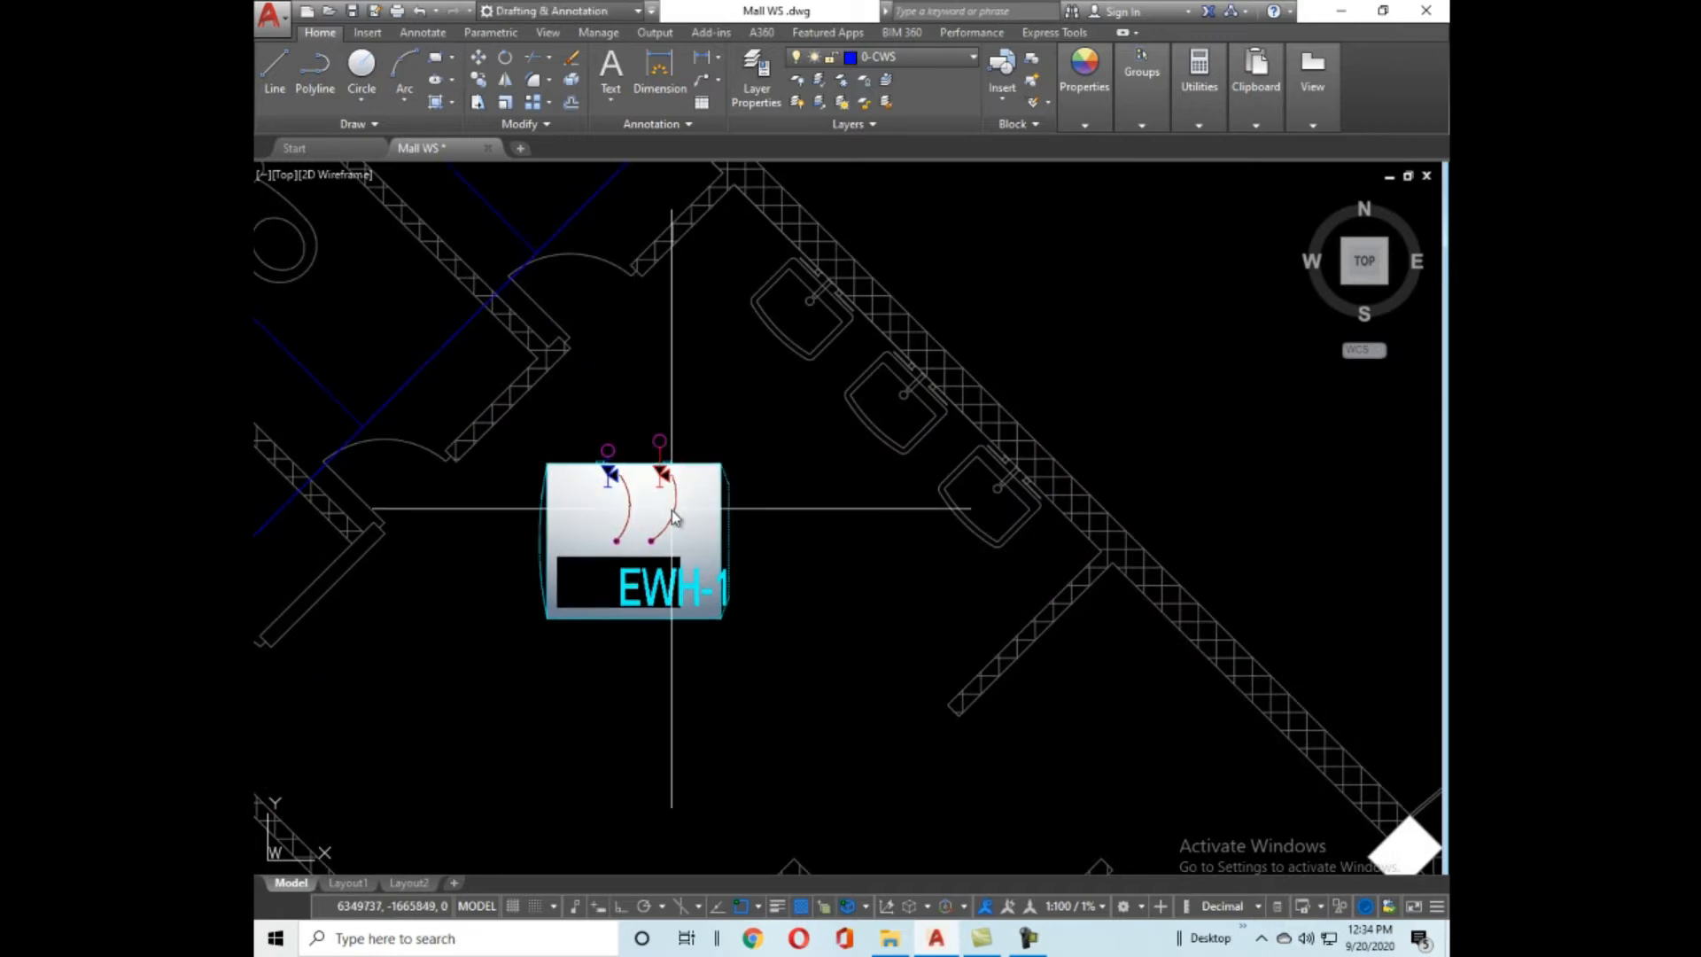
pyautogui.click(671, 519)
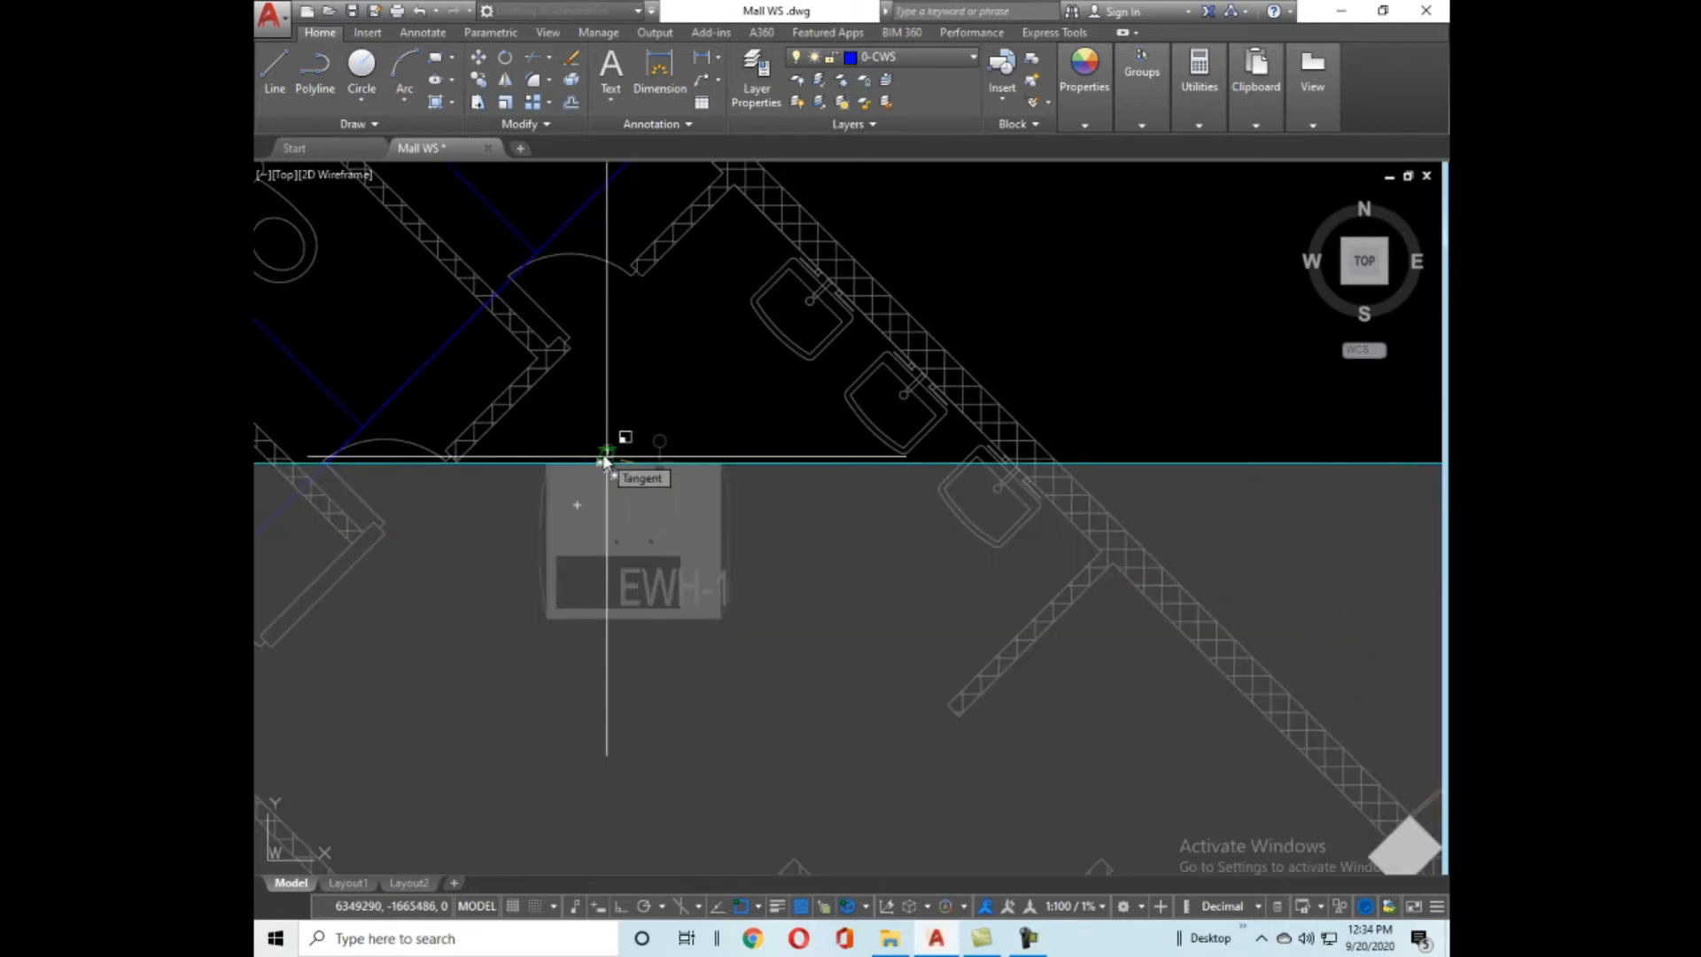
pyautogui.click(605, 459)
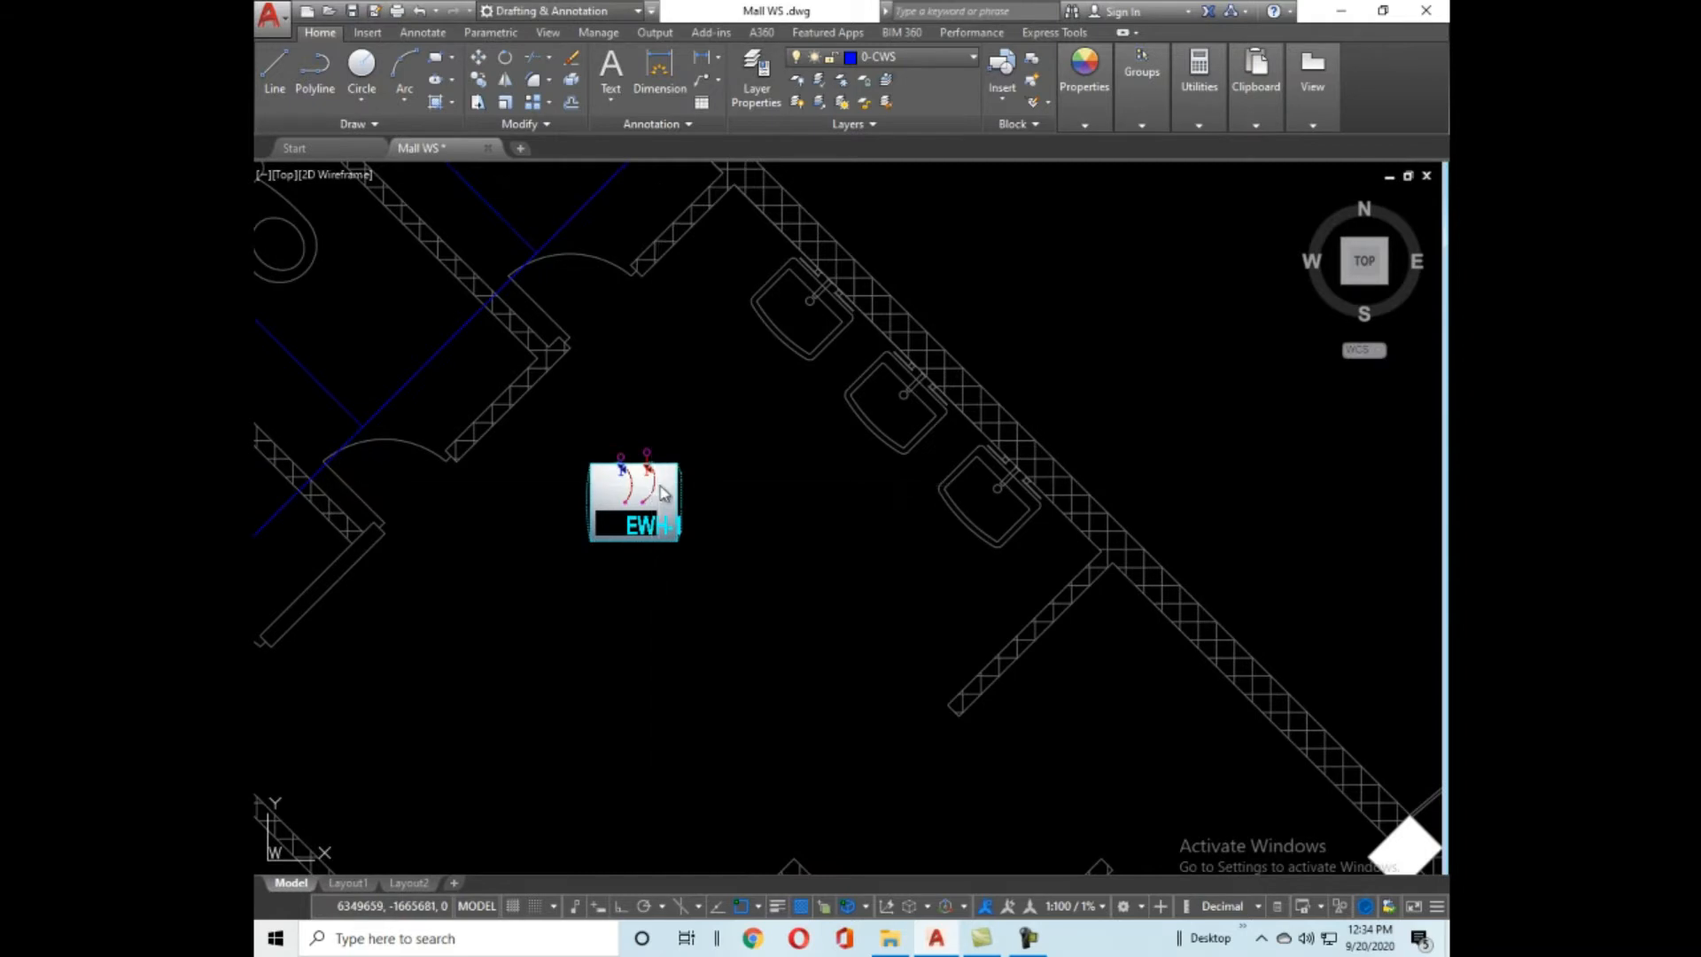
# Align the water heater symbol's pipe-connection edge with the wall, starting at the corner beside the first washbasin.
pyautogui.scroll(8, 586, 449)
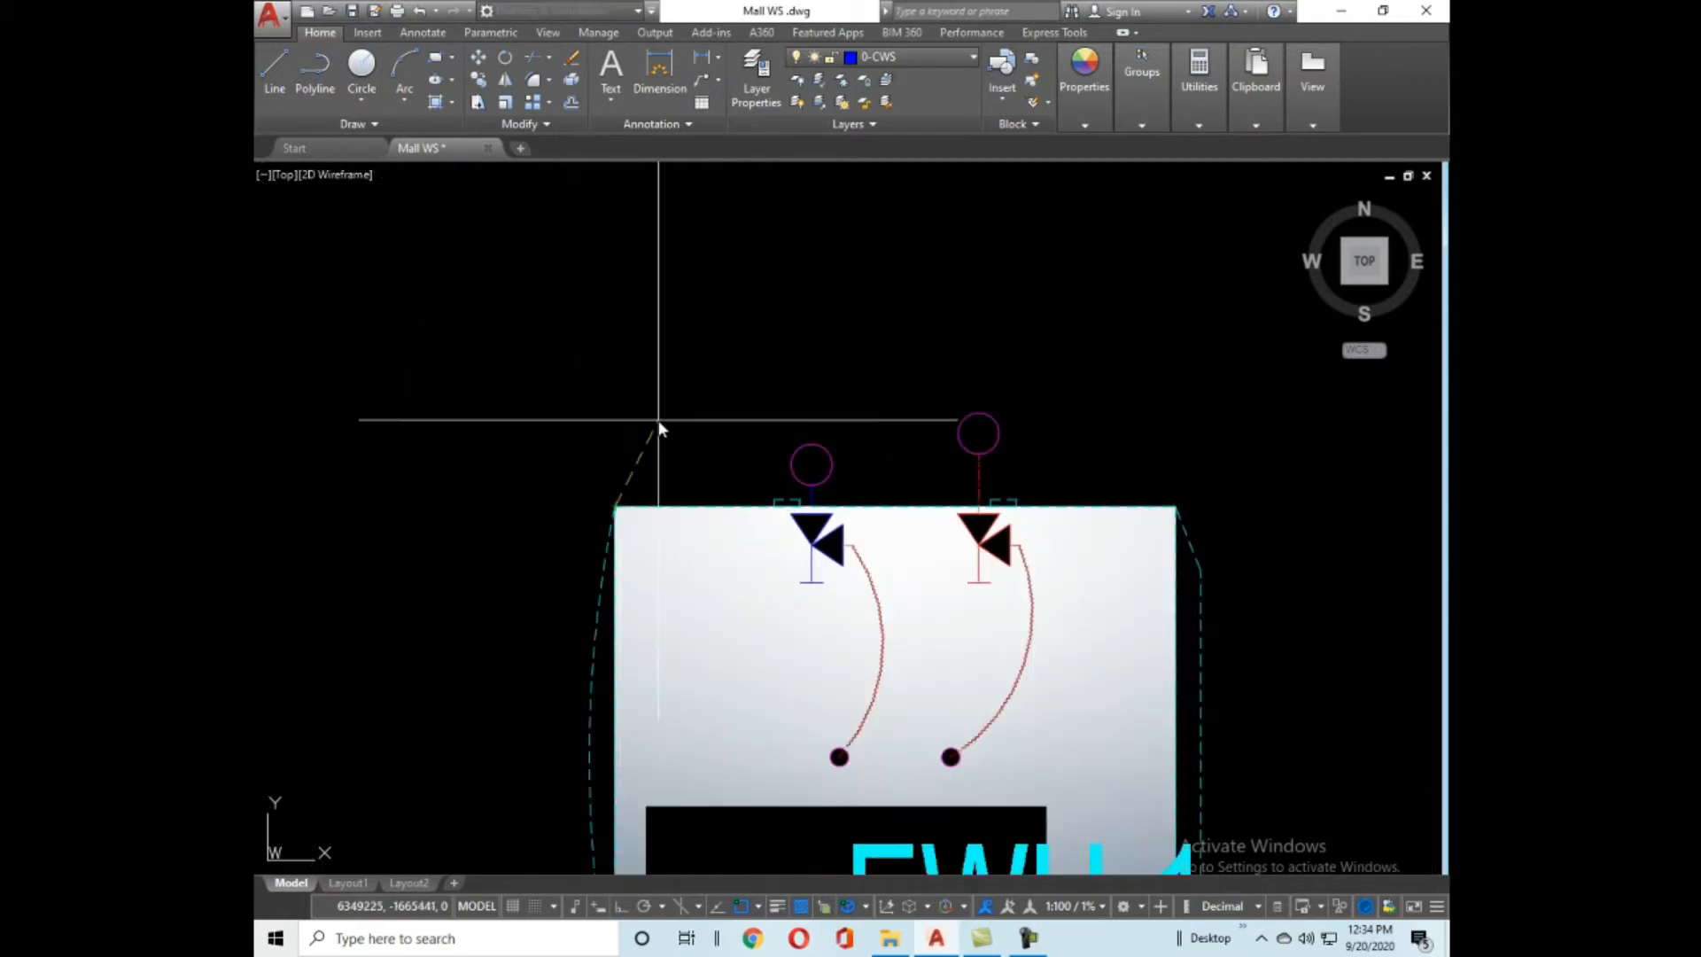
pyautogui.scroll(-6, 658, 425)
pyautogui.click(806, 217)
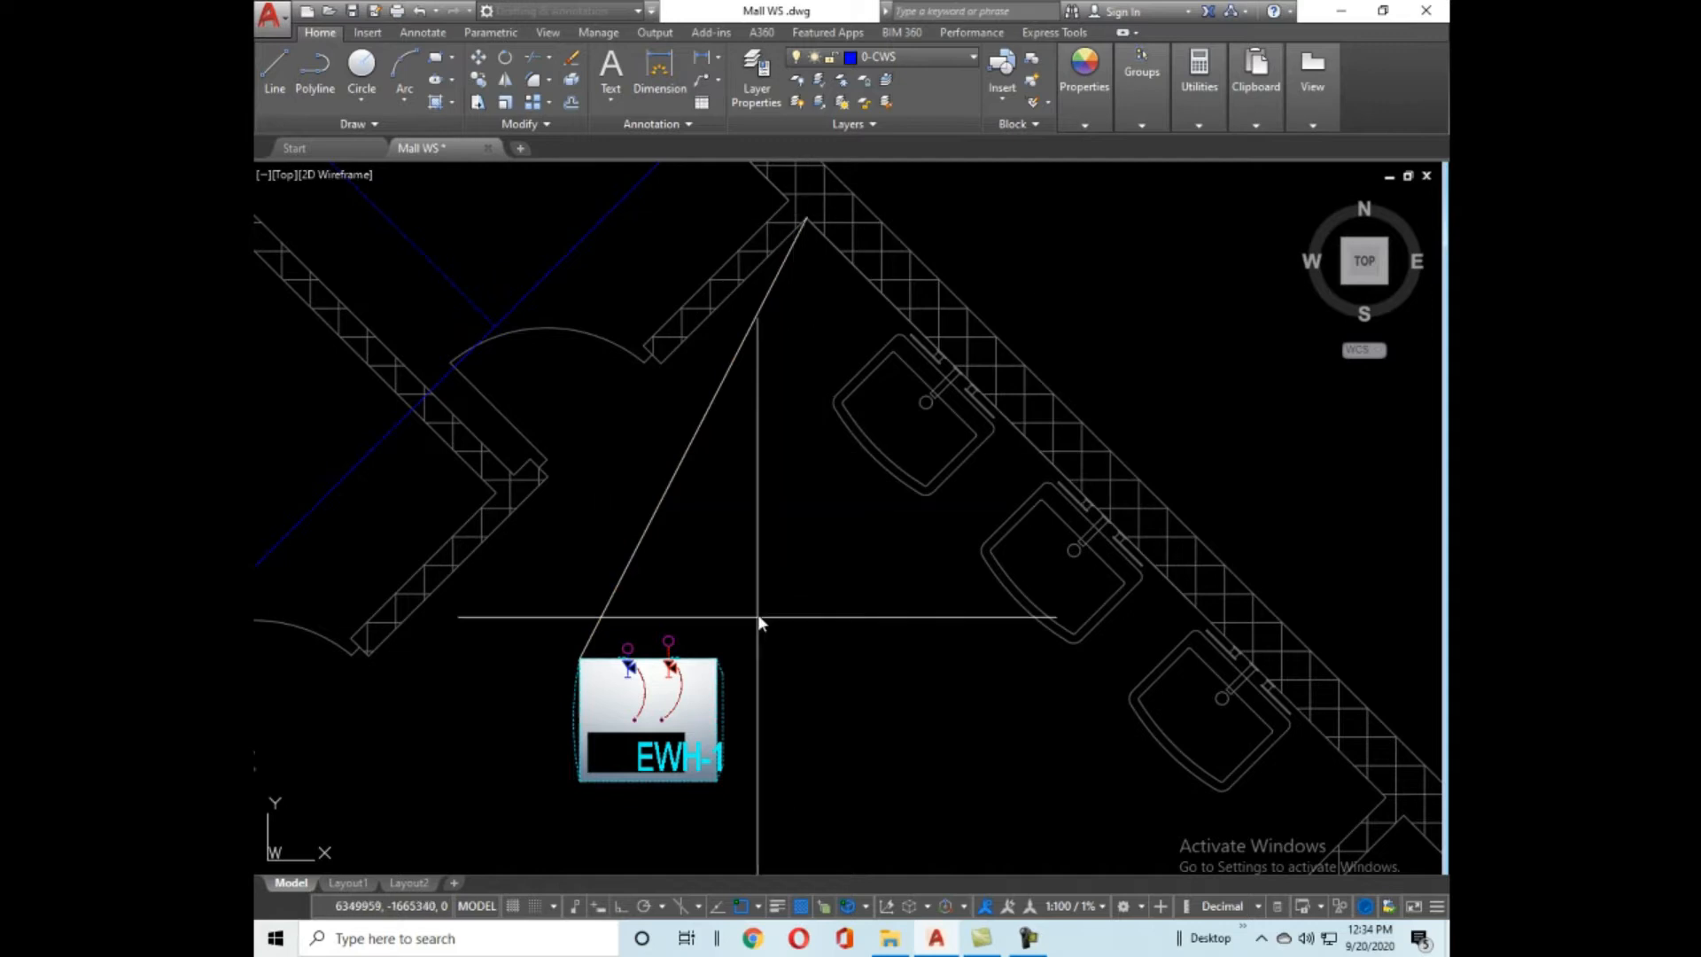
pyautogui.click(716, 657)
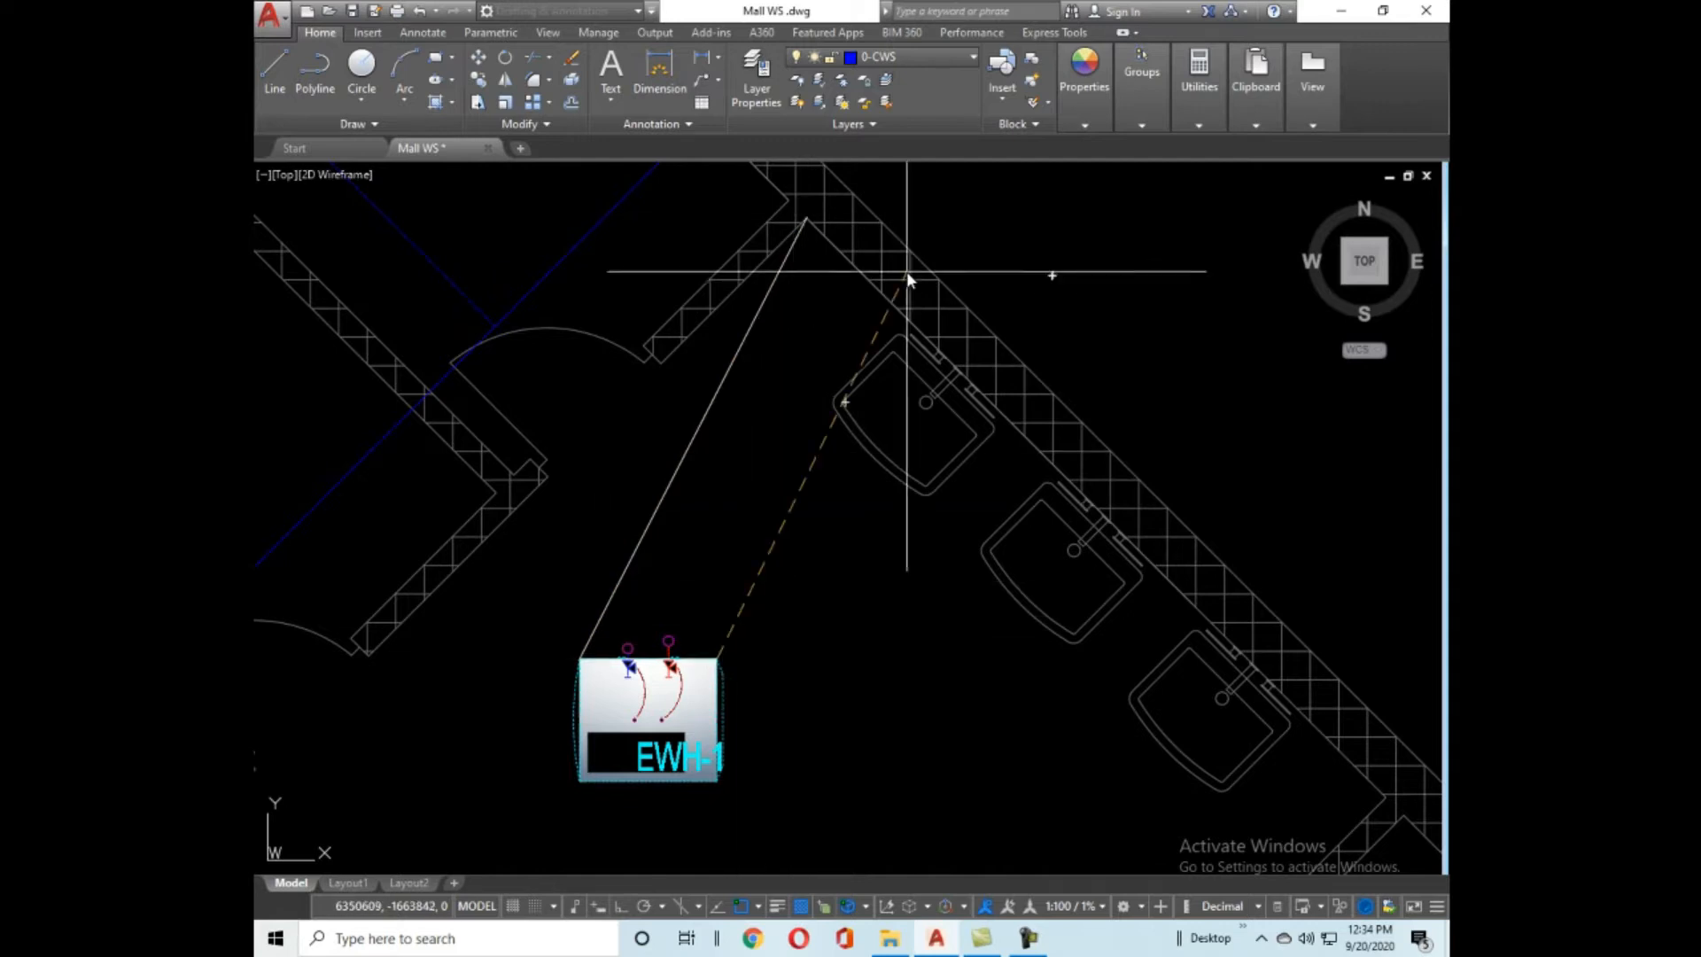
pyautogui.click(906, 320)
pyautogui.press('Return')
pyautogui.press('Return')
# Scale the water heater symbol down further and fit it along the wall between the corner and the first washbasin.
pyautogui.scroll(3, 797, 417)
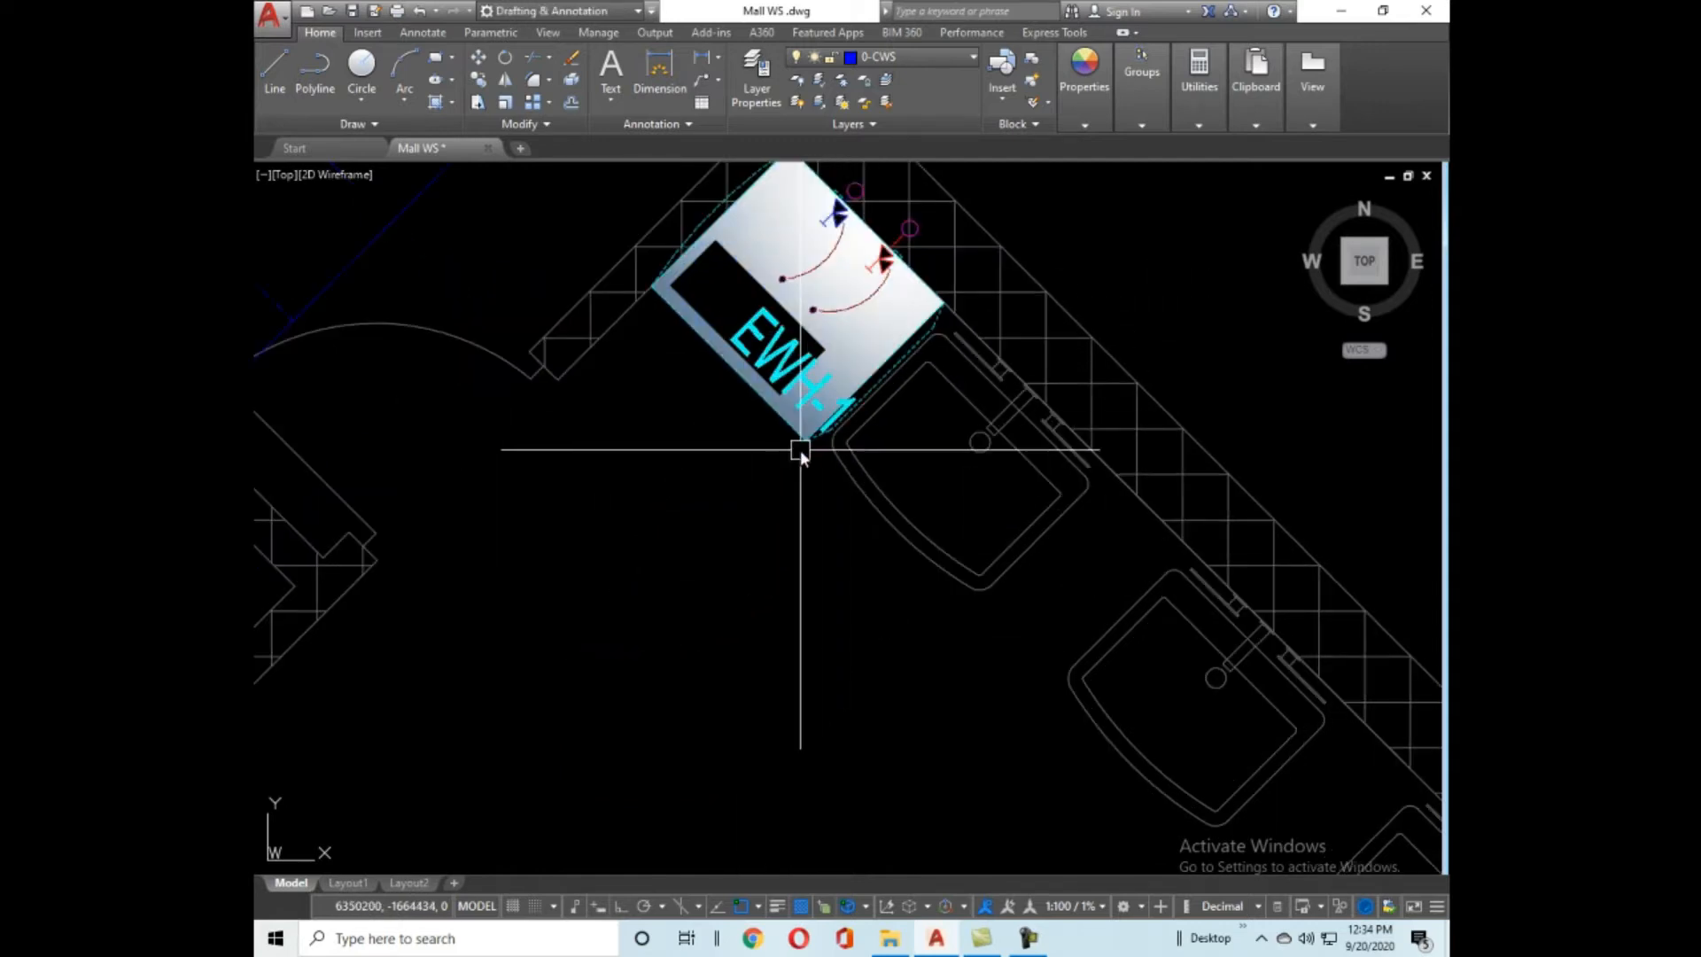
pyautogui.click(800, 443)
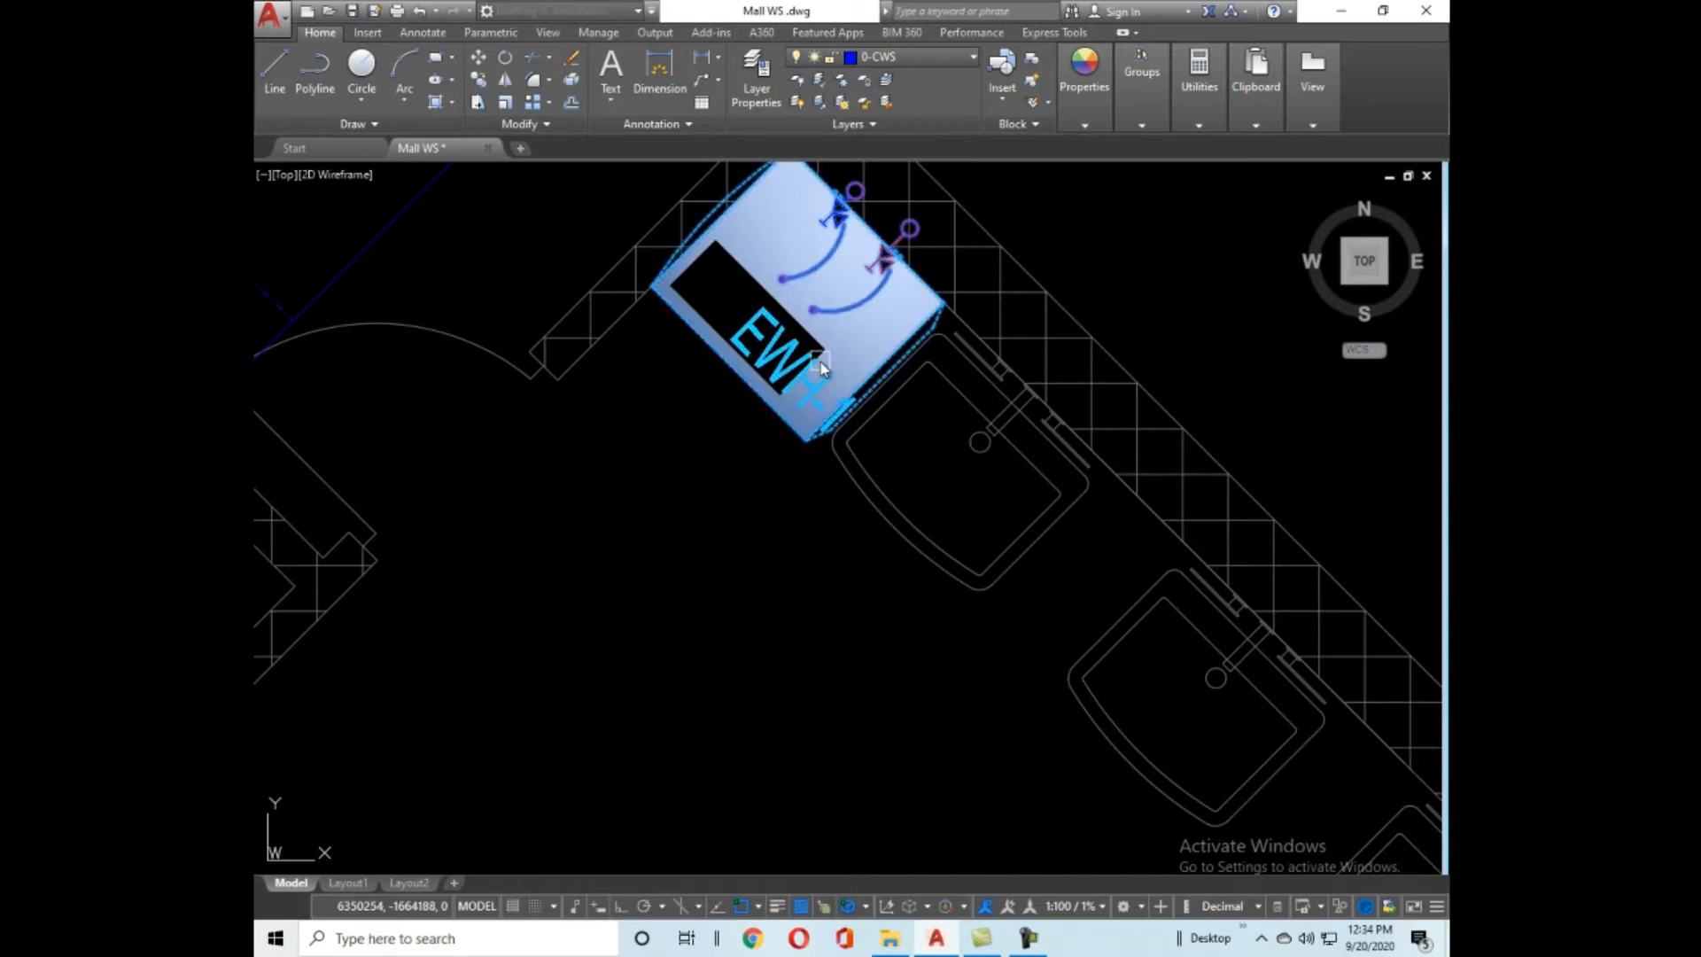
pyautogui.moveTo(822, 367); pyautogui.dragTo(790, 476, button='middle')
pyautogui.press('Escape')
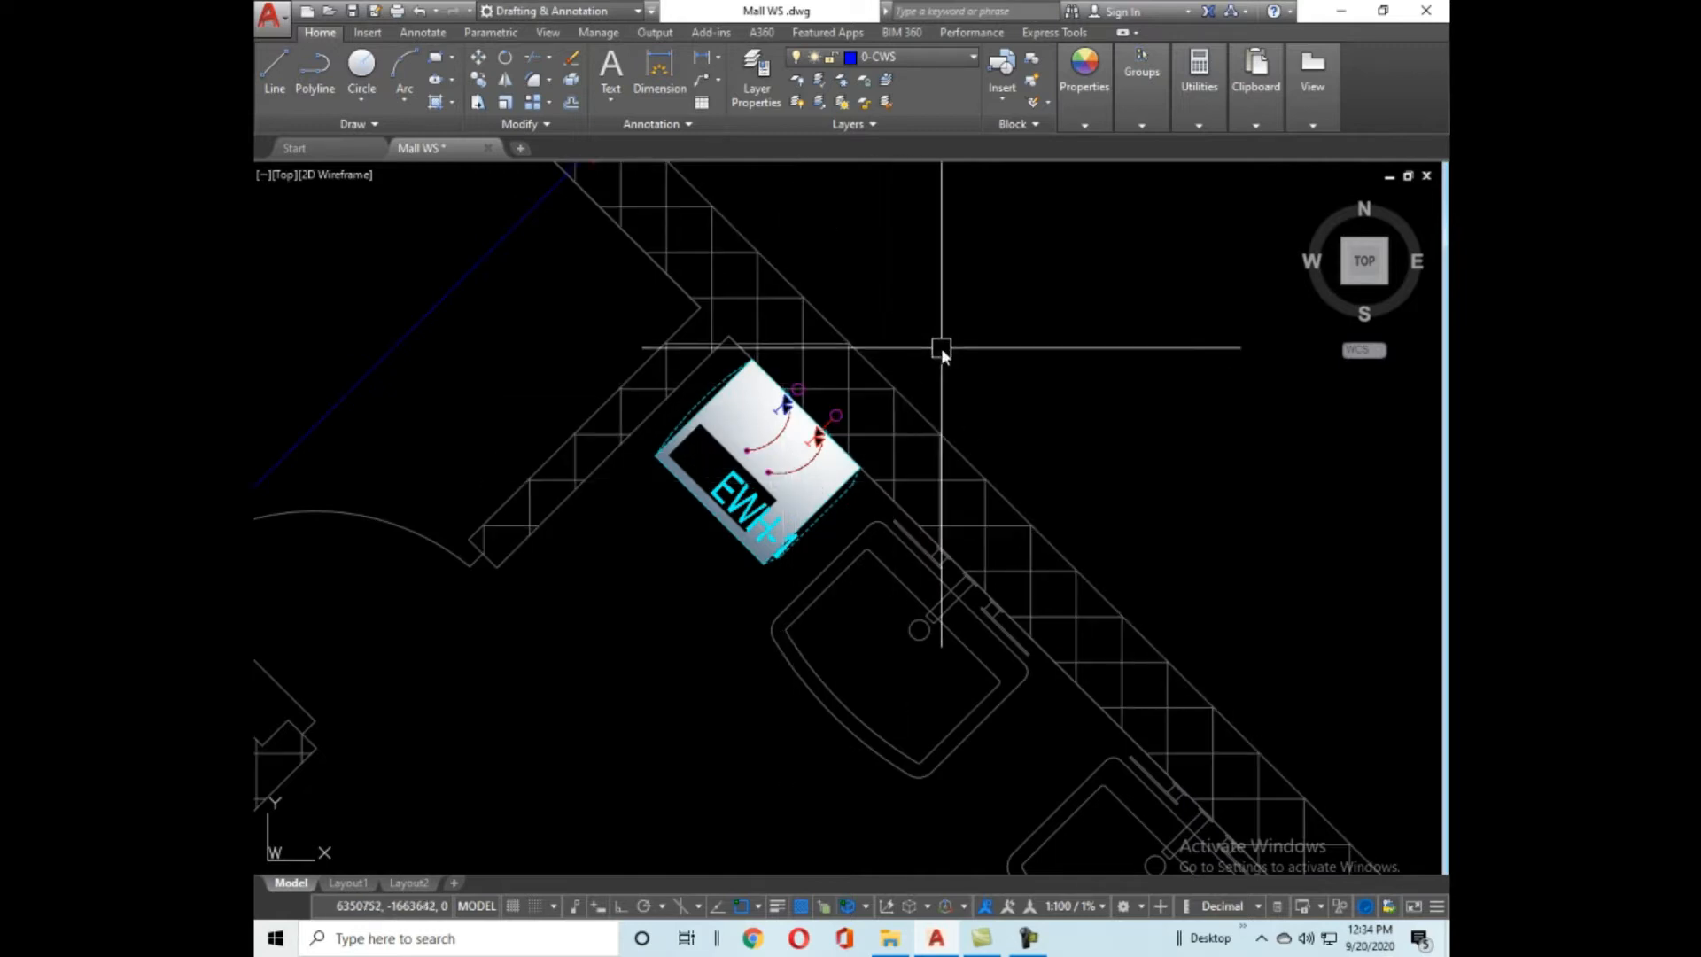
# Draw a cold water pipe from the main supply pipe past the three washbasins to the partition wall at their far end.
pyautogui.click(798, 395)
pyautogui.scroll(-2, 798, 401)
pyautogui.scroll(-4, 482, 355)
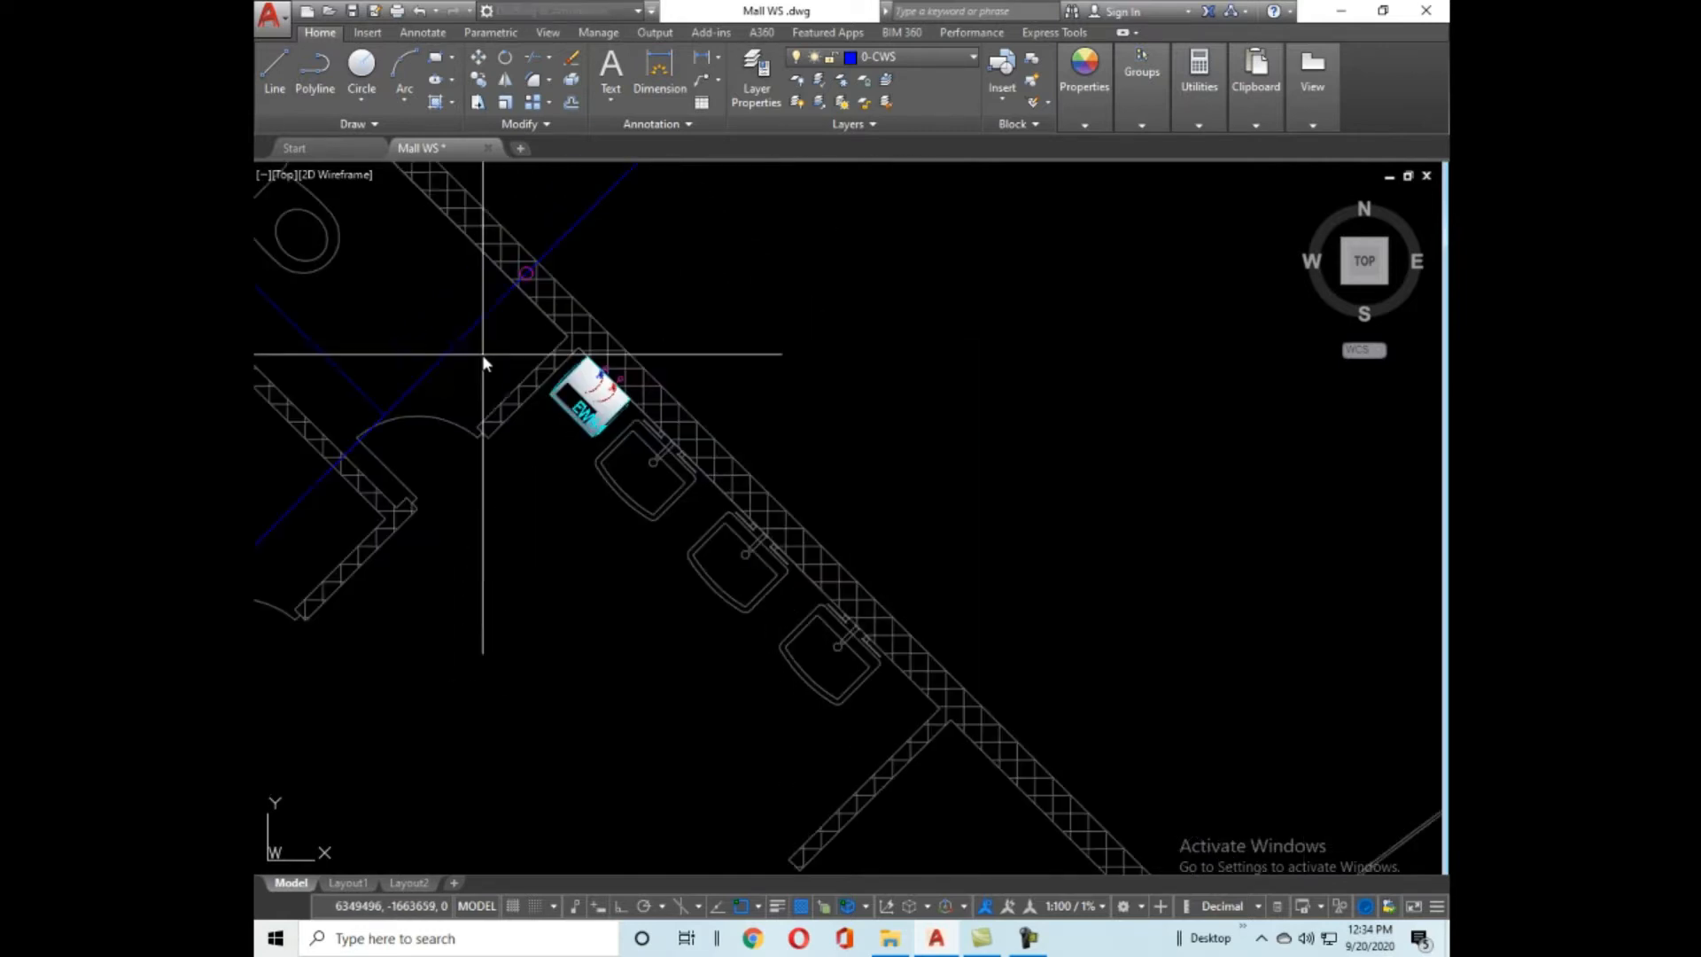
pyautogui.scroll(-4, 503, 401)
pyautogui.scroll(4, 613, 536)
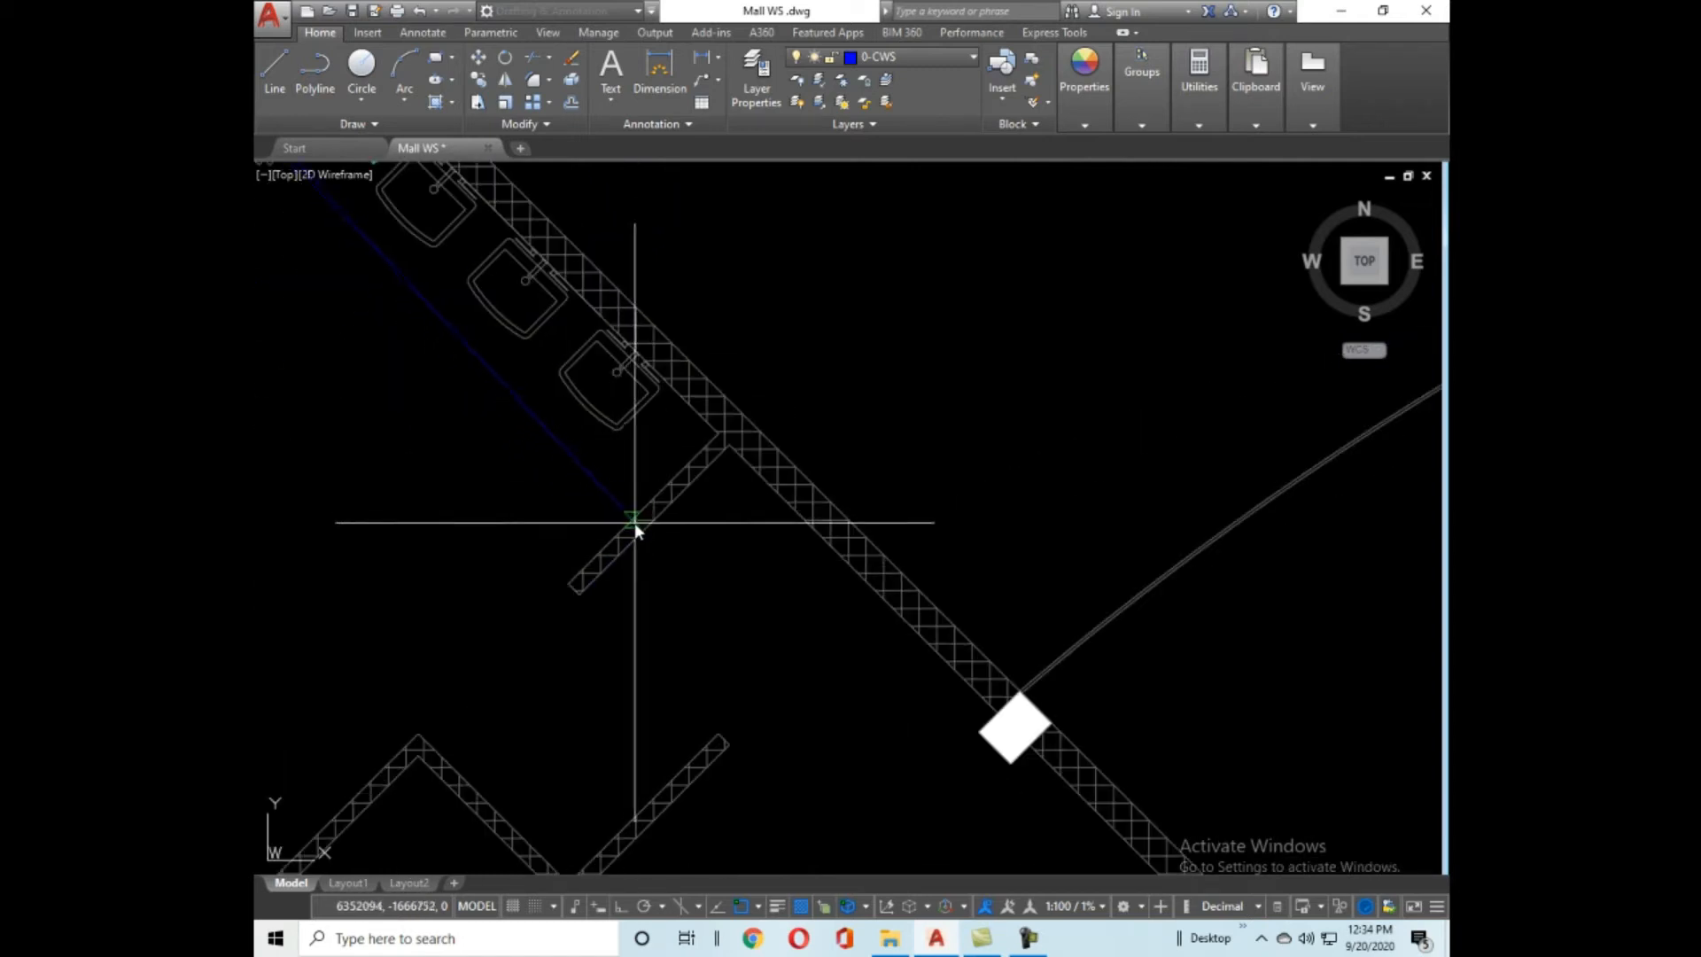
pyautogui.scroll(5, 619, 532)
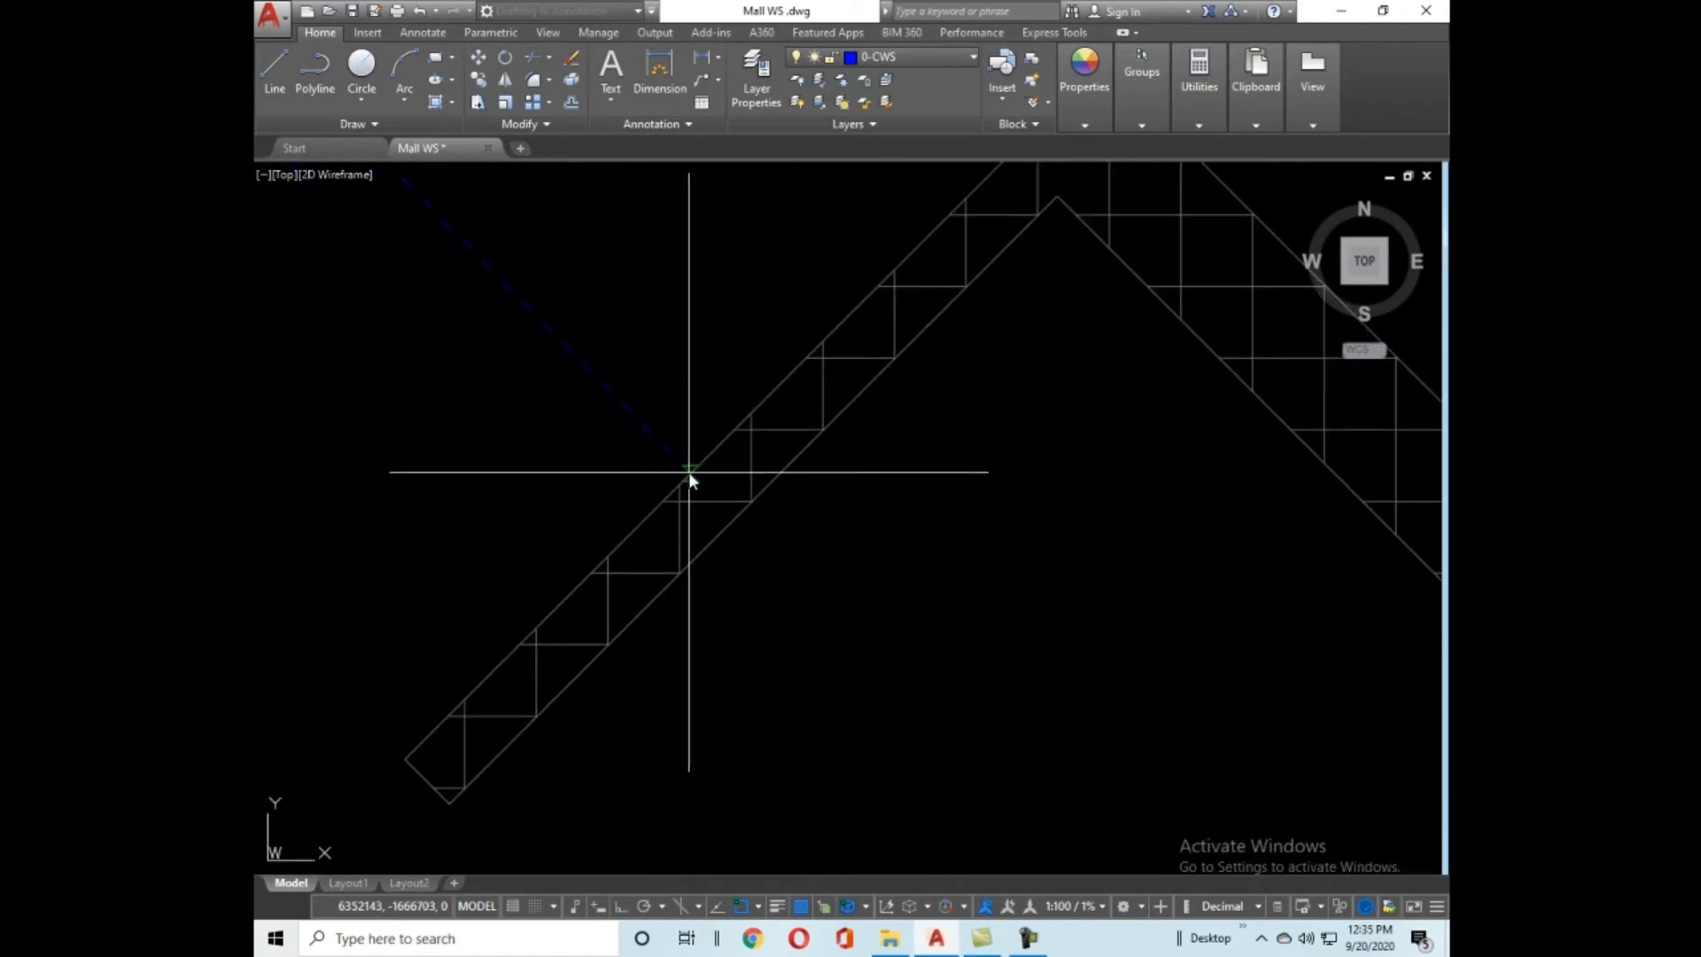
pyautogui.scroll(-4, 708, 456)
pyautogui.scroll(5, 775, 514)
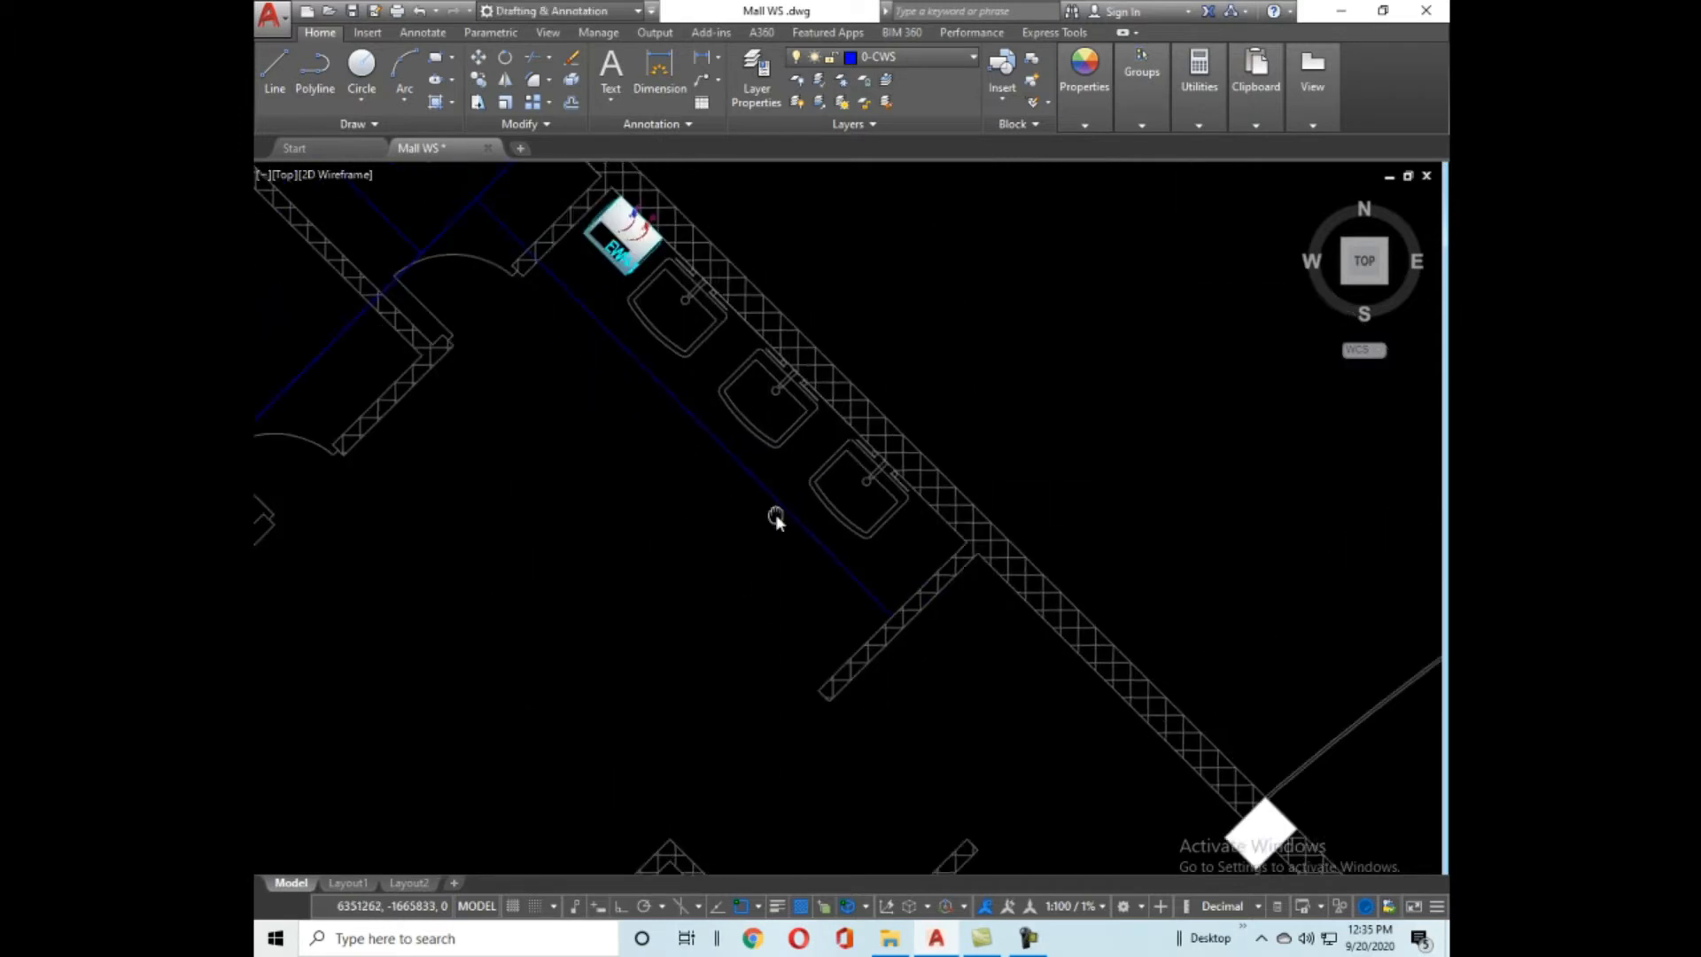
pyautogui.click(806, 557)
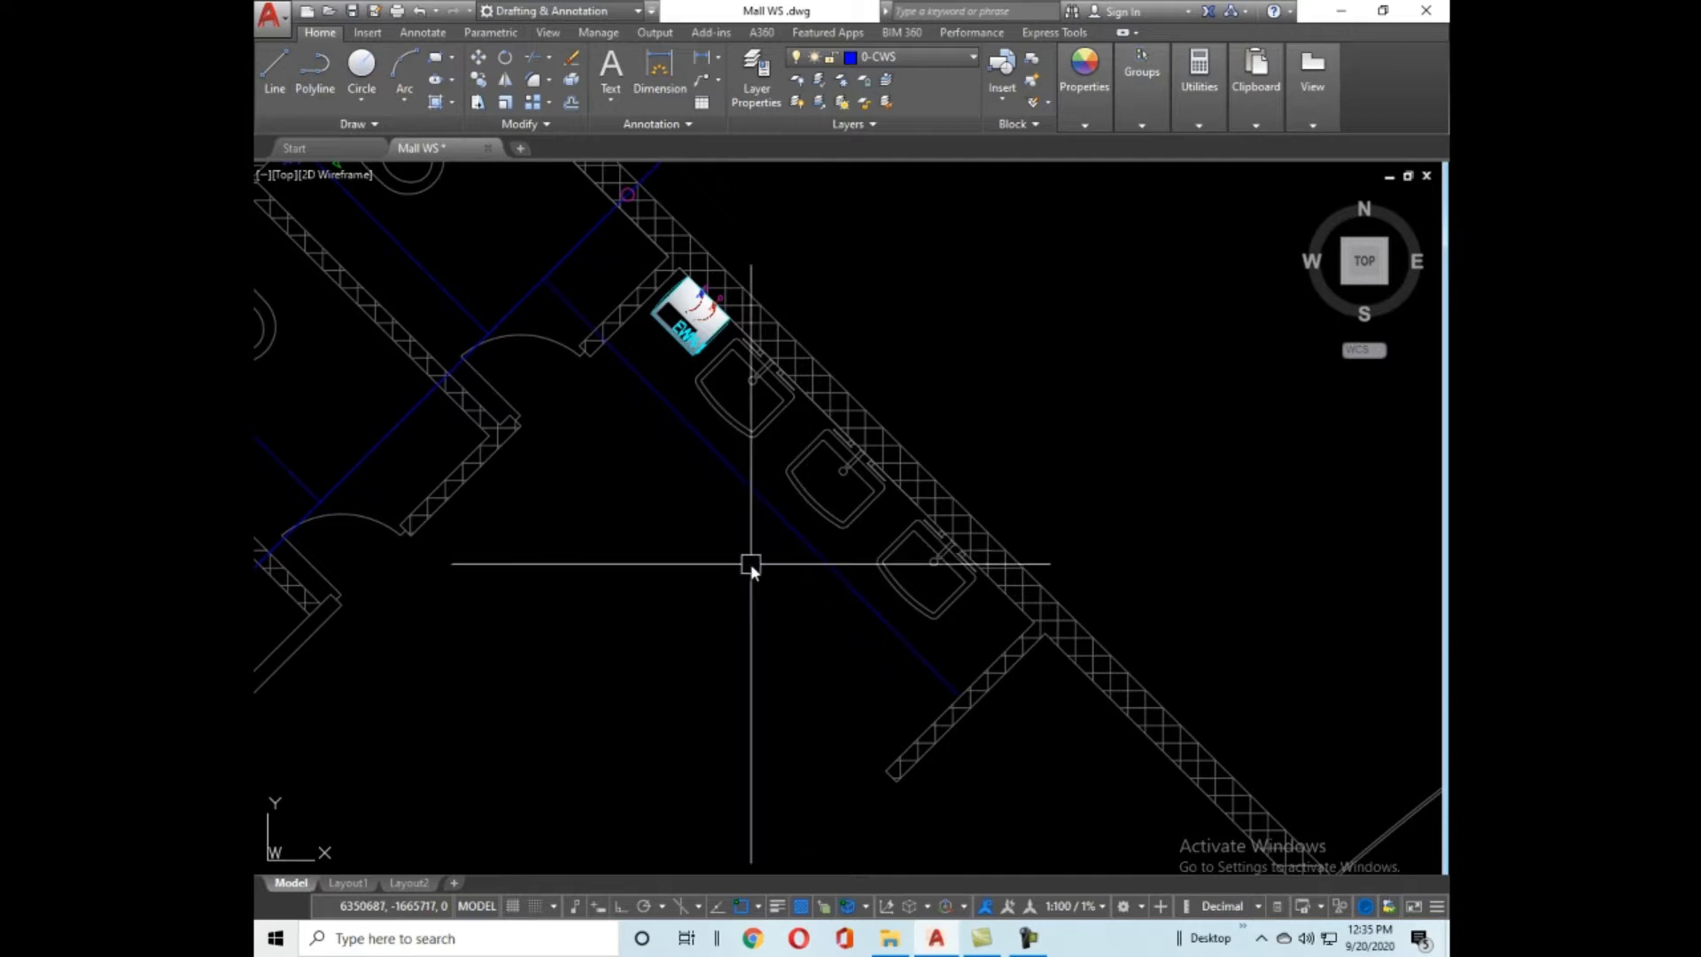
# Draw a branch pipe between the first washbasin's tap connection and the cold water pipe running past the basins.
pyautogui.scroll(4, 780, 532)
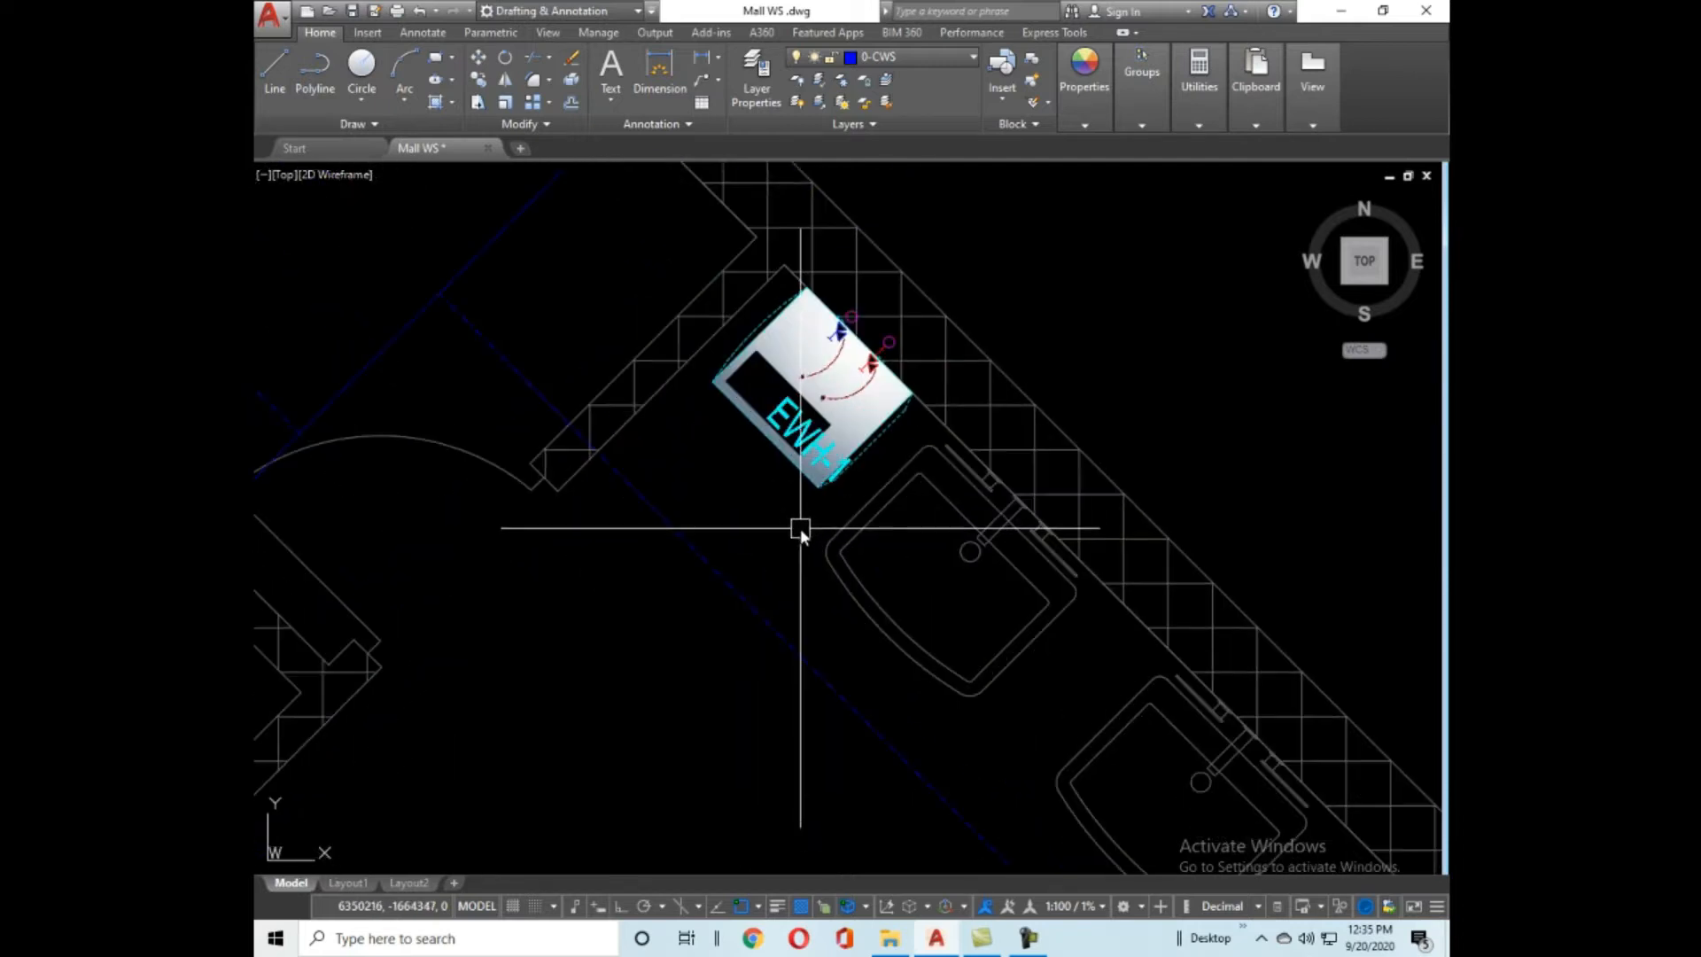
pyautogui.scroll(-2, 800, 528)
pyautogui.moveTo(865, 612)
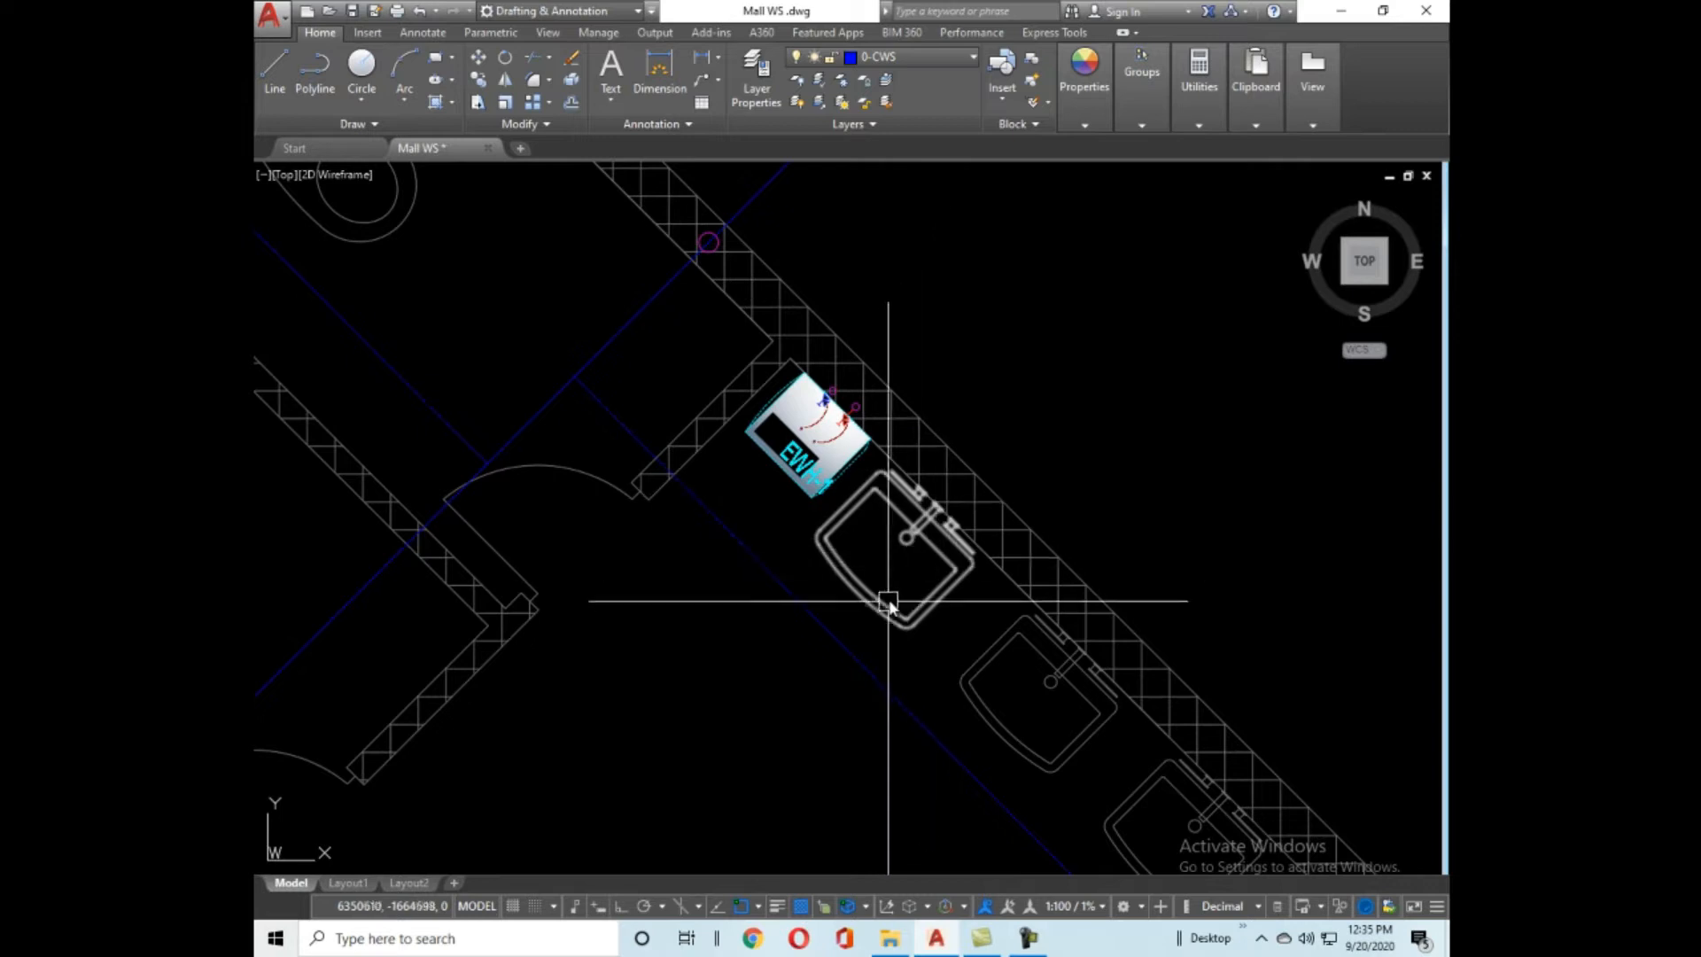
pyautogui.scroll(2, 958, 538)
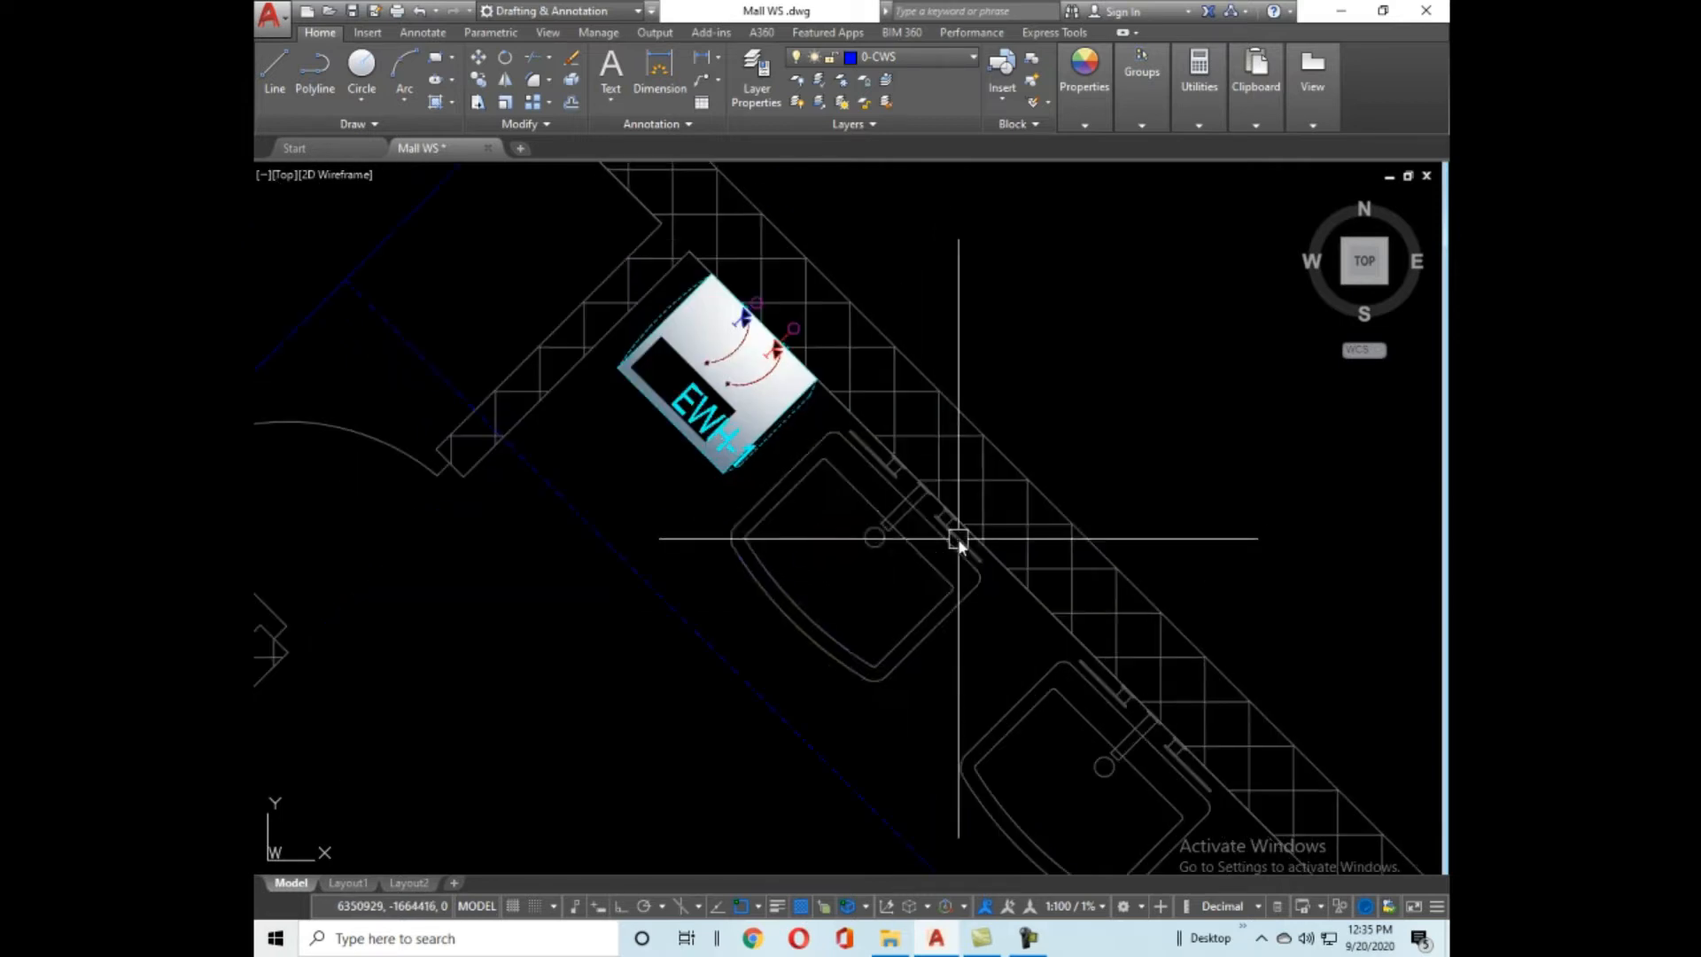
pyautogui.moveTo(960, 539)
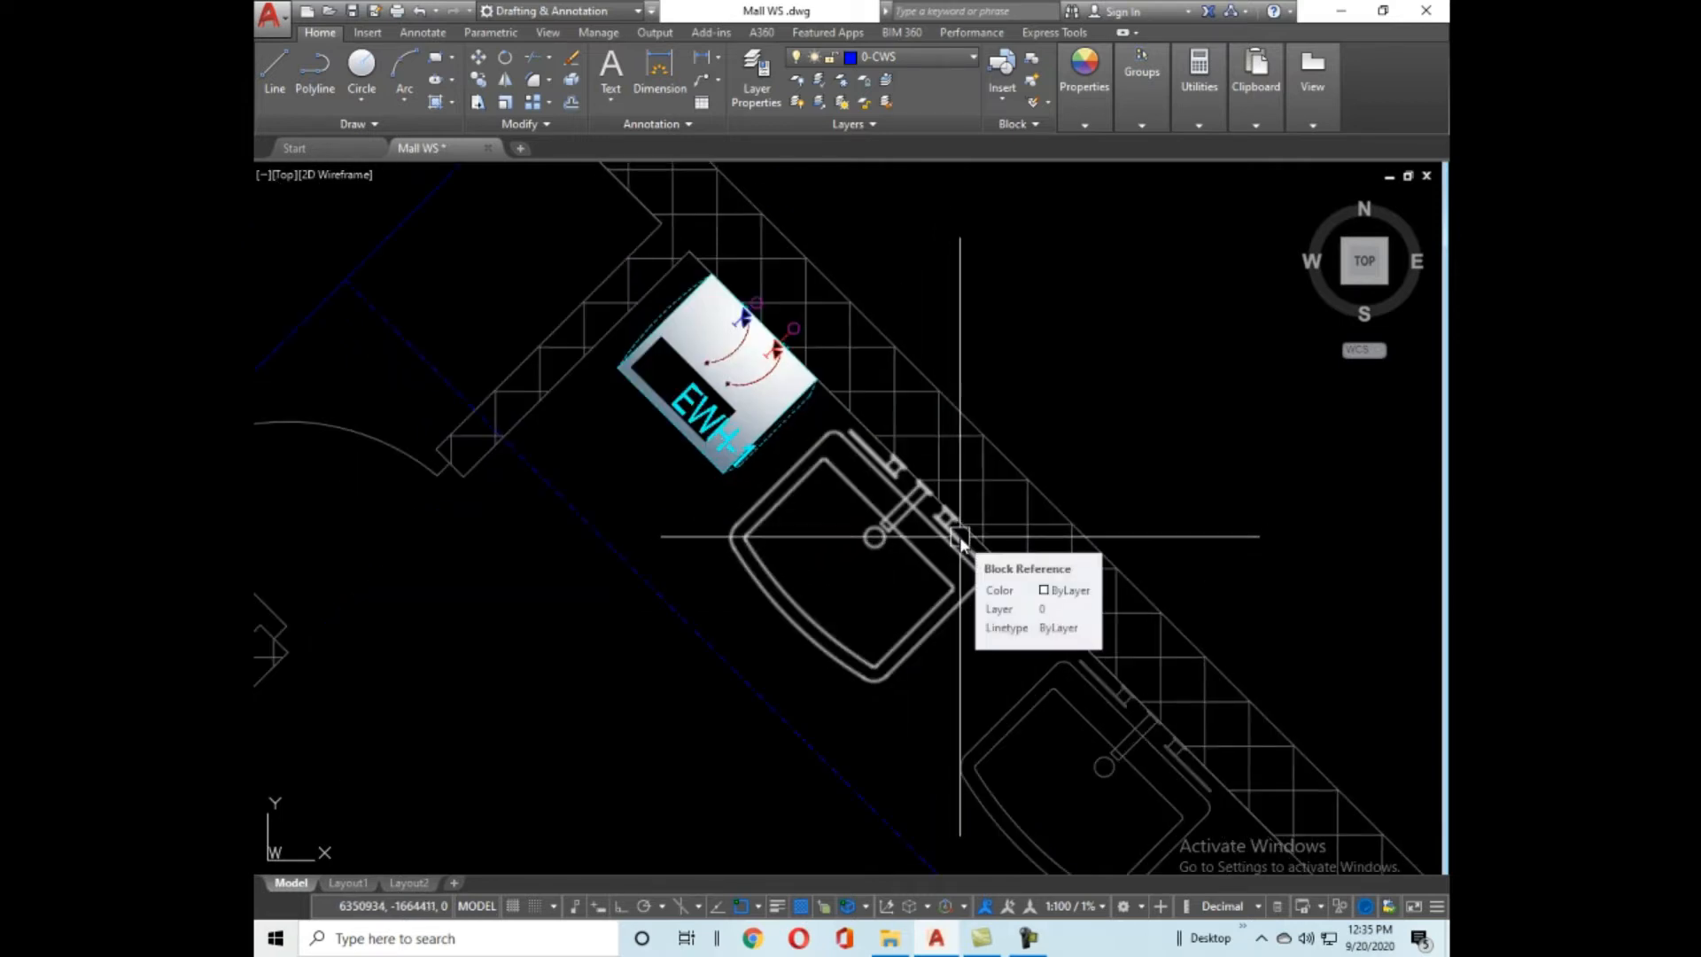
pyautogui.scroll(6, 930, 602)
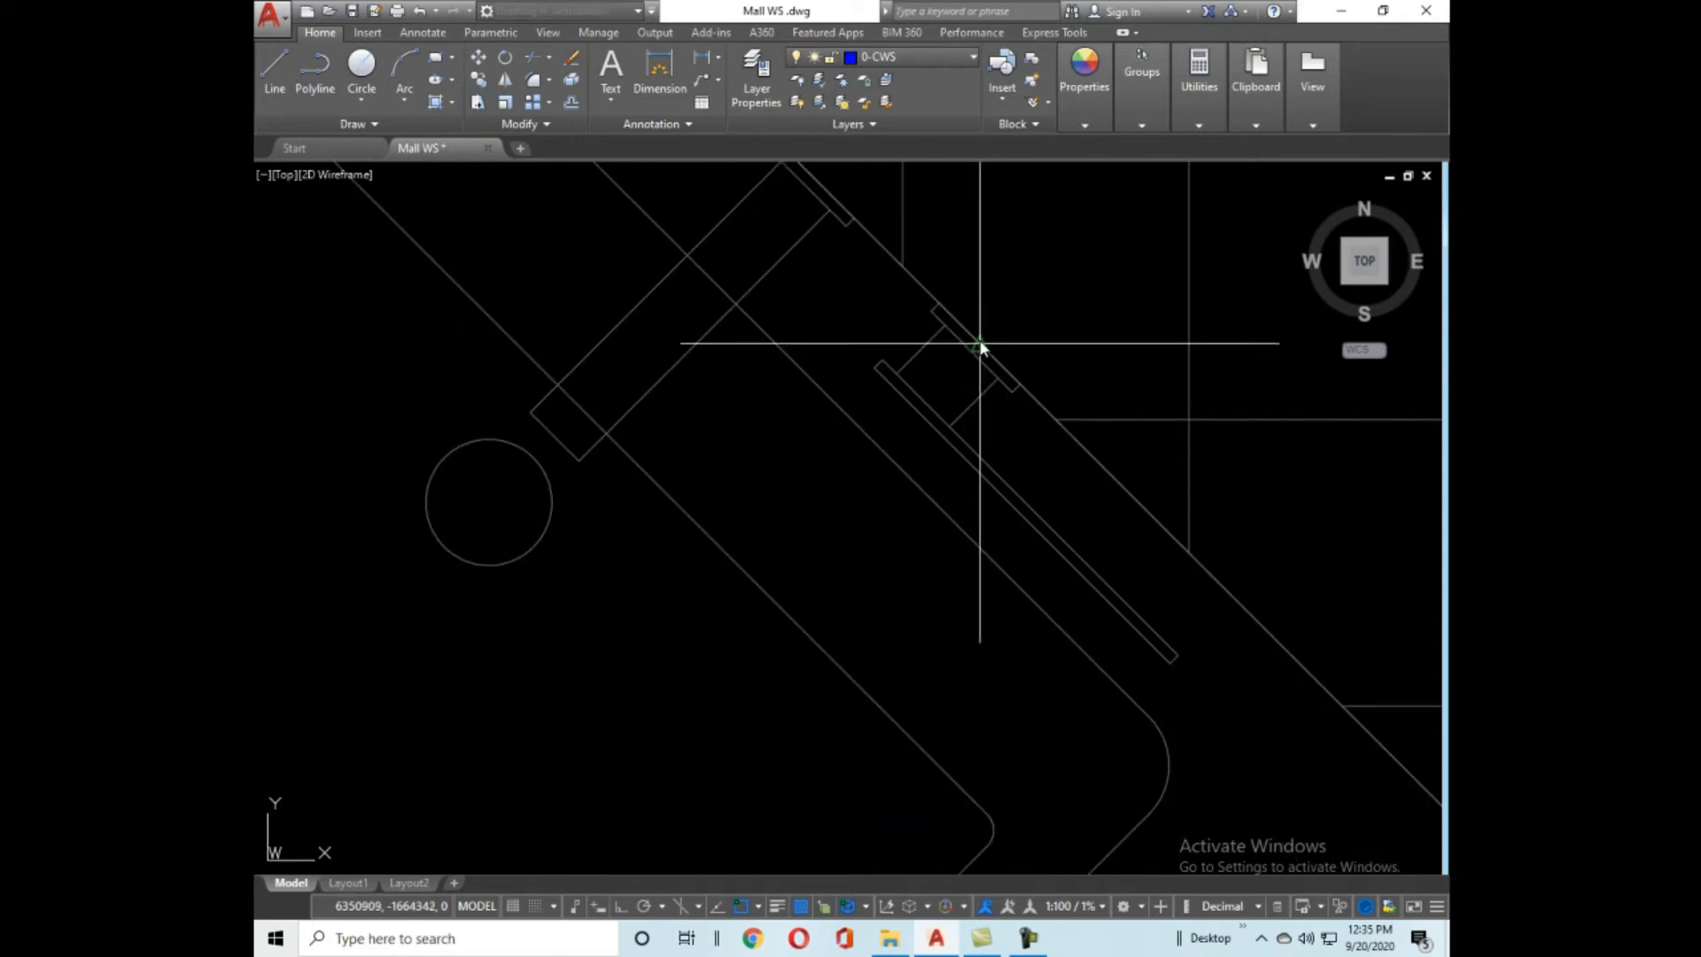
pyautogui.scroll(-4, 950, 394)
pyautogui.scroll(5, 916, 440)
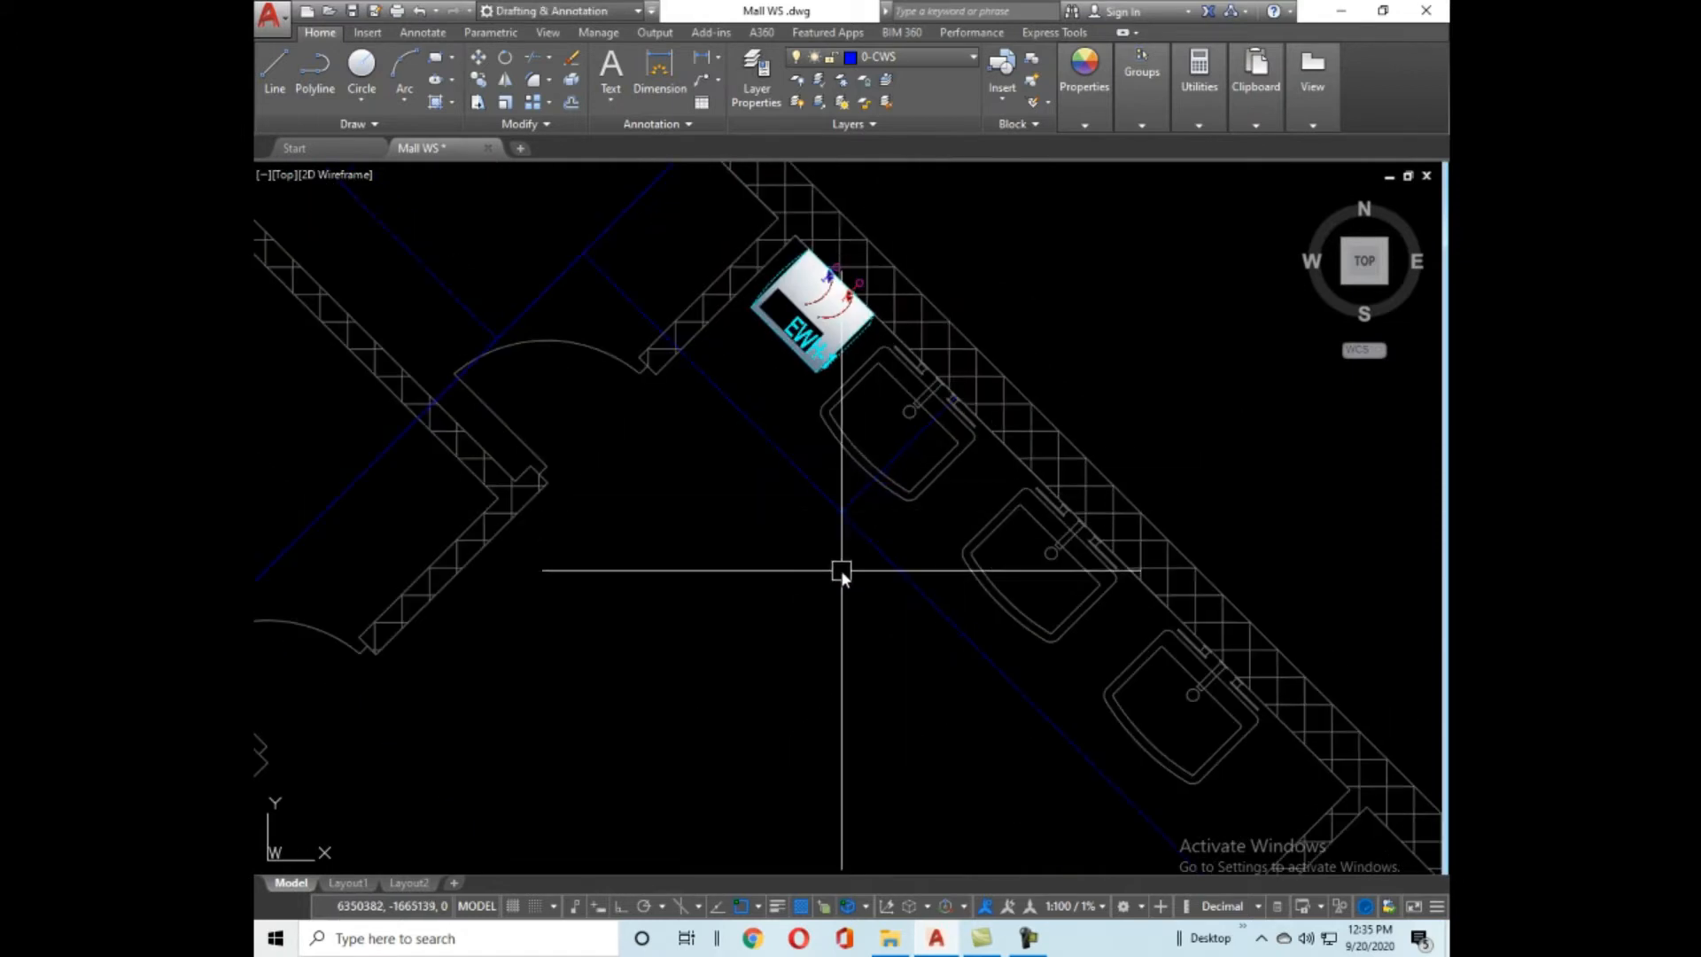
# Copy a riser circle from a toilet stall to the wall end of the first washbasin's branch pipe and trim the pipe beyond it.
pyautogui.scroll(5, 957, 359)
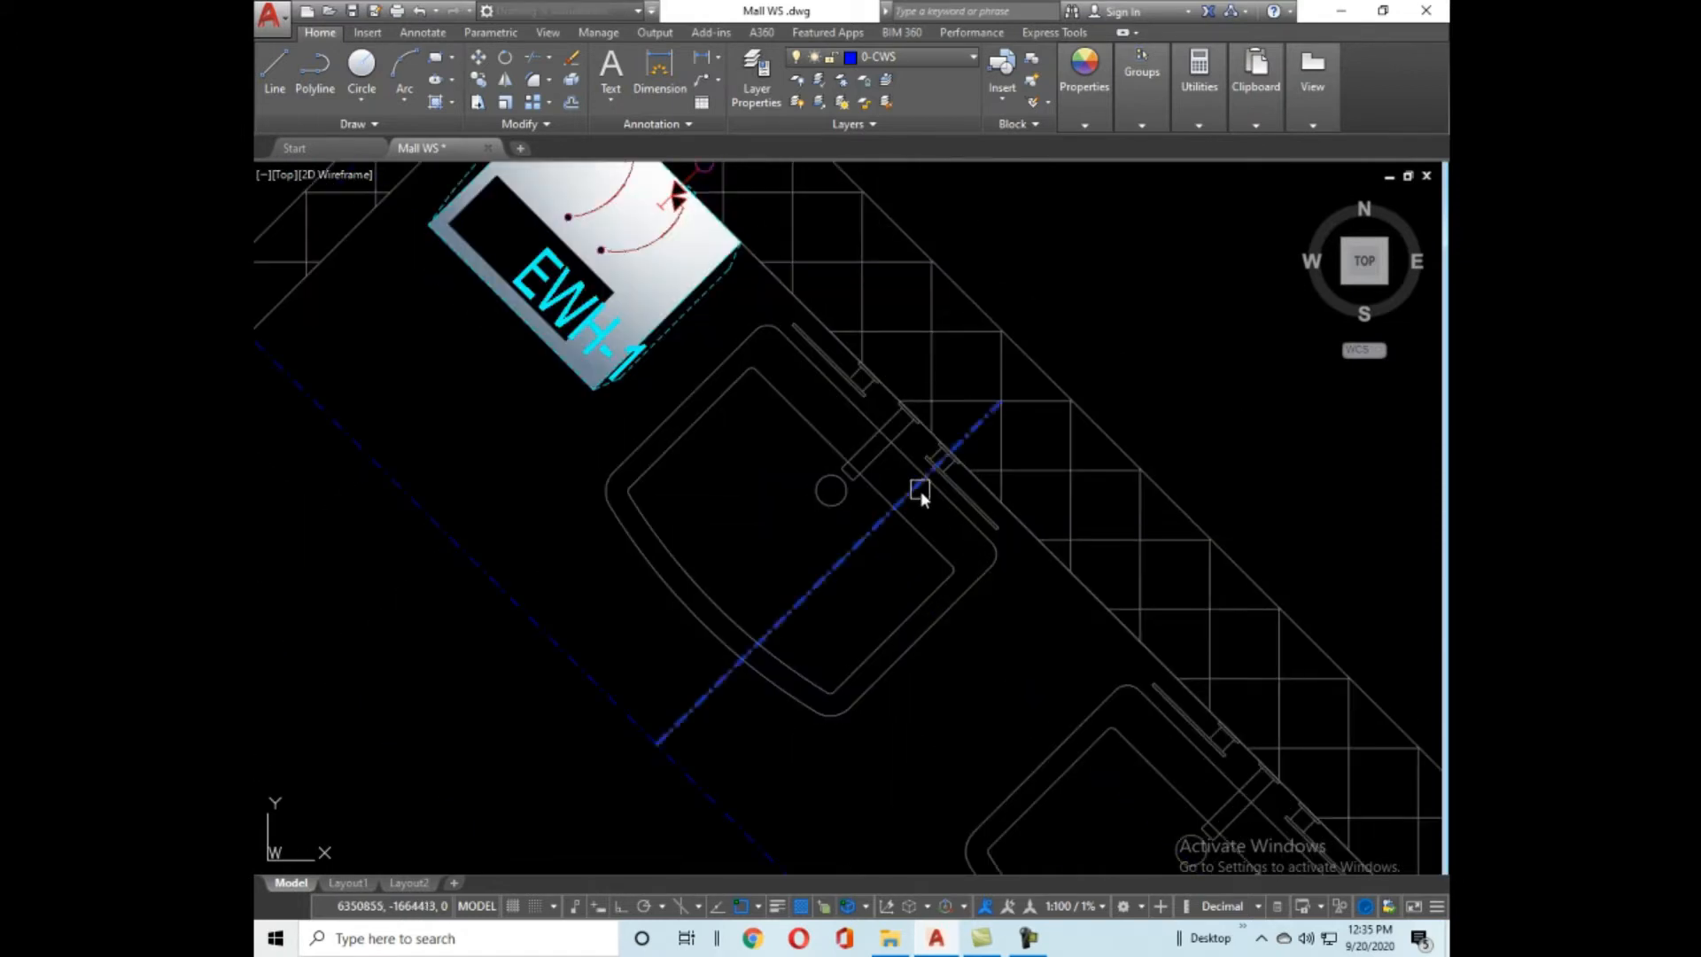
pyautogui.scroll(-5, 963, 478)
pyautogui.scroll(8, 894, 381)
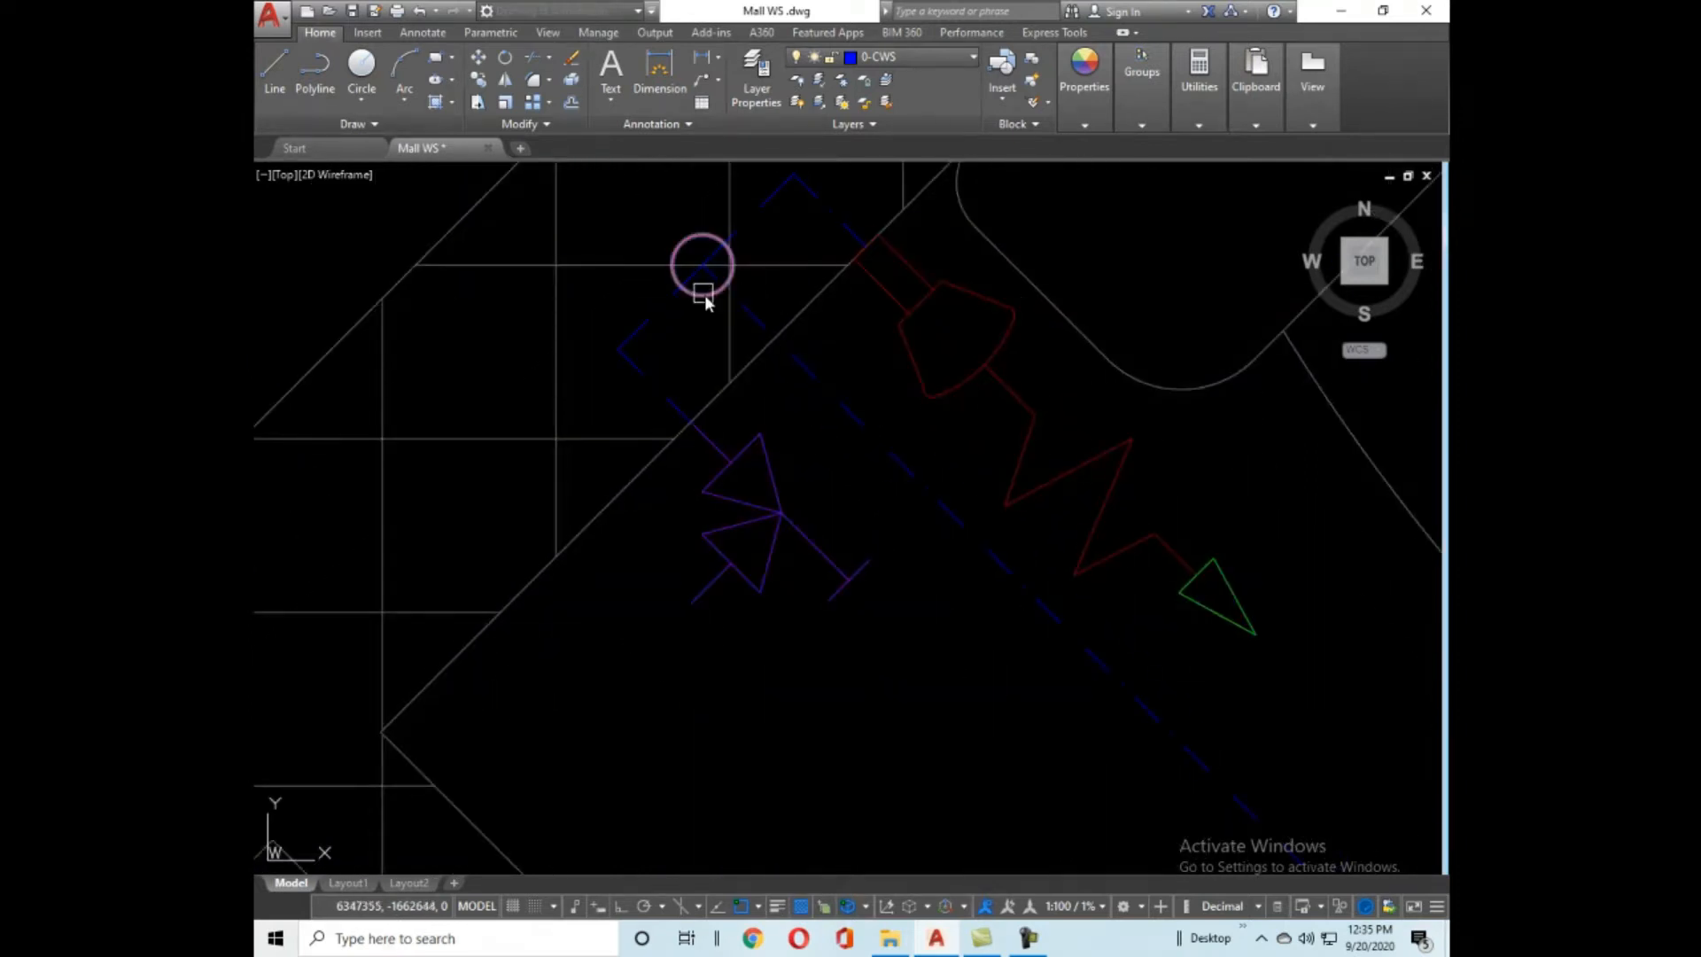
pyautogui.scroll(-5, 706, 276)
pyautogui.scroll(8, 903, 425)
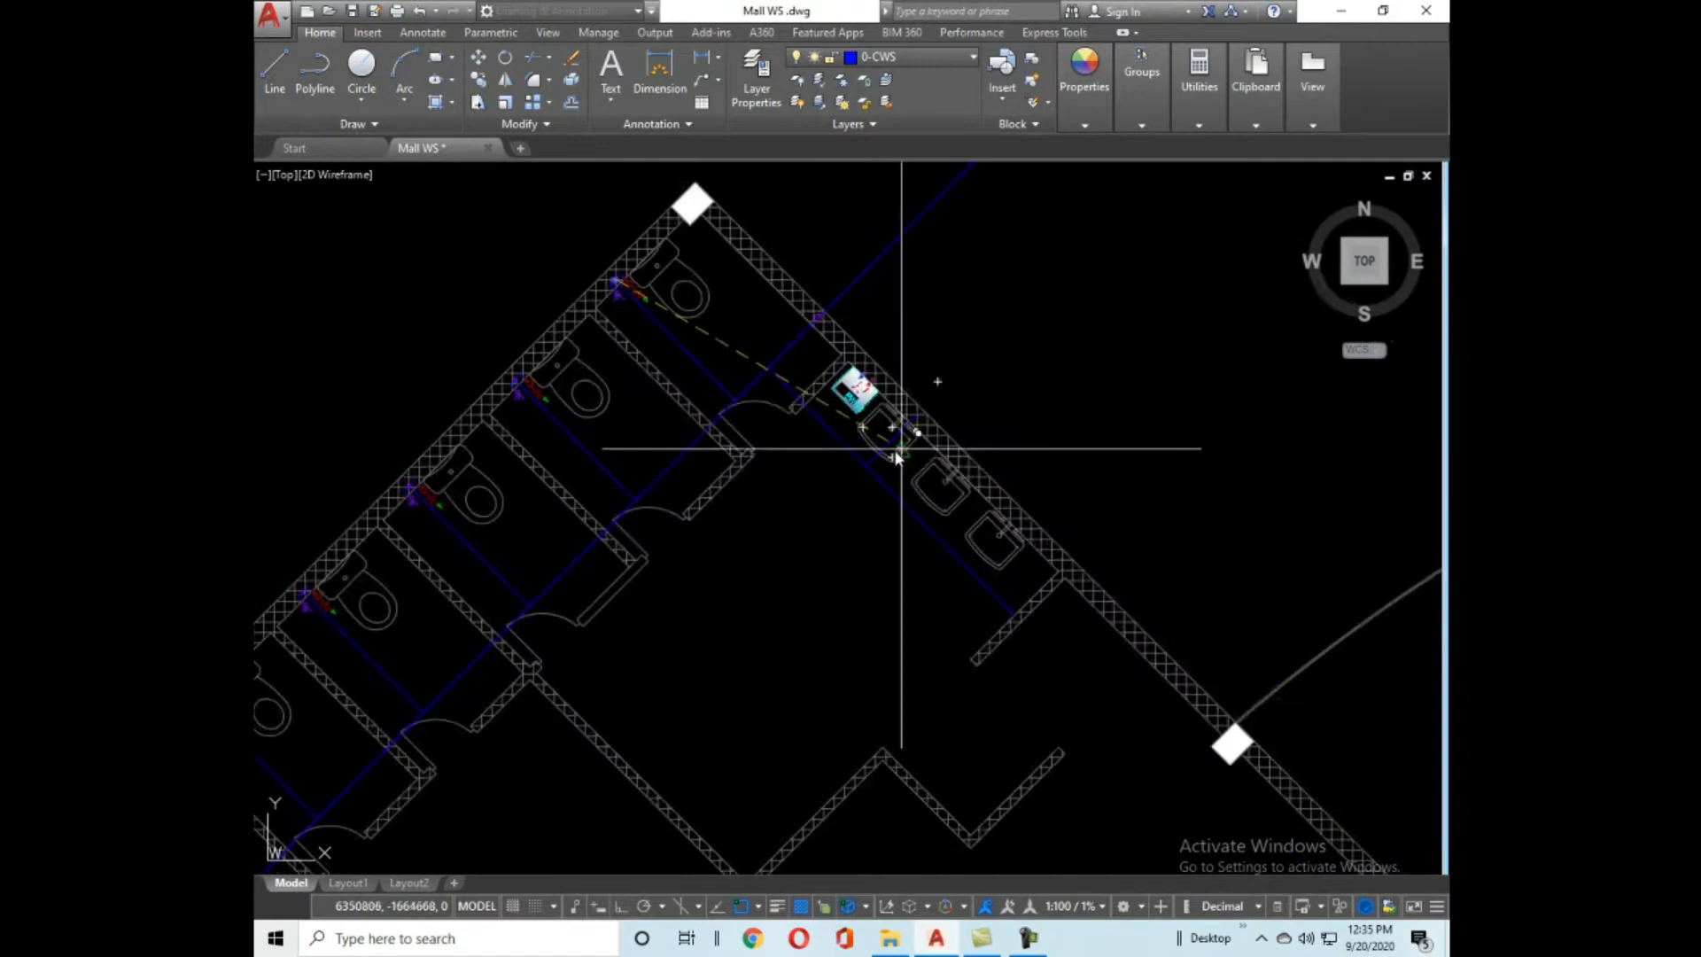
pyautogui.press('Escape')
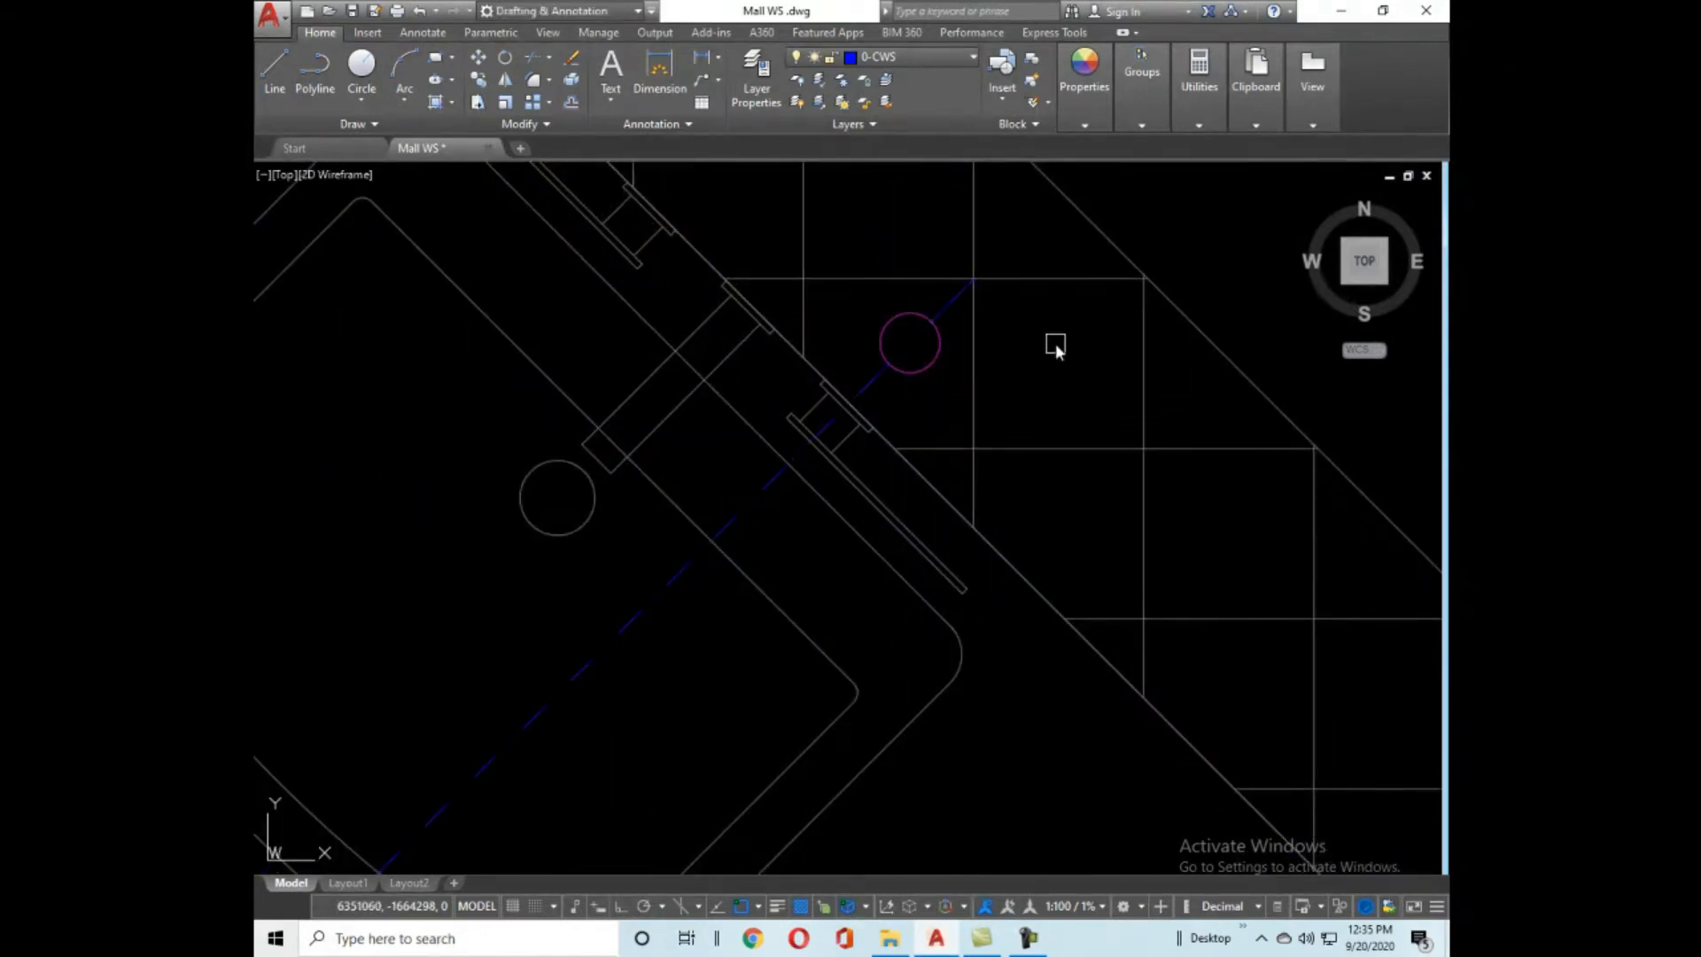
pyautogui.scroll(-3, 1062, 350)
pyautogui.scroll(3, 974, 359)
pyautogui.scroll(-3, 969, 365)
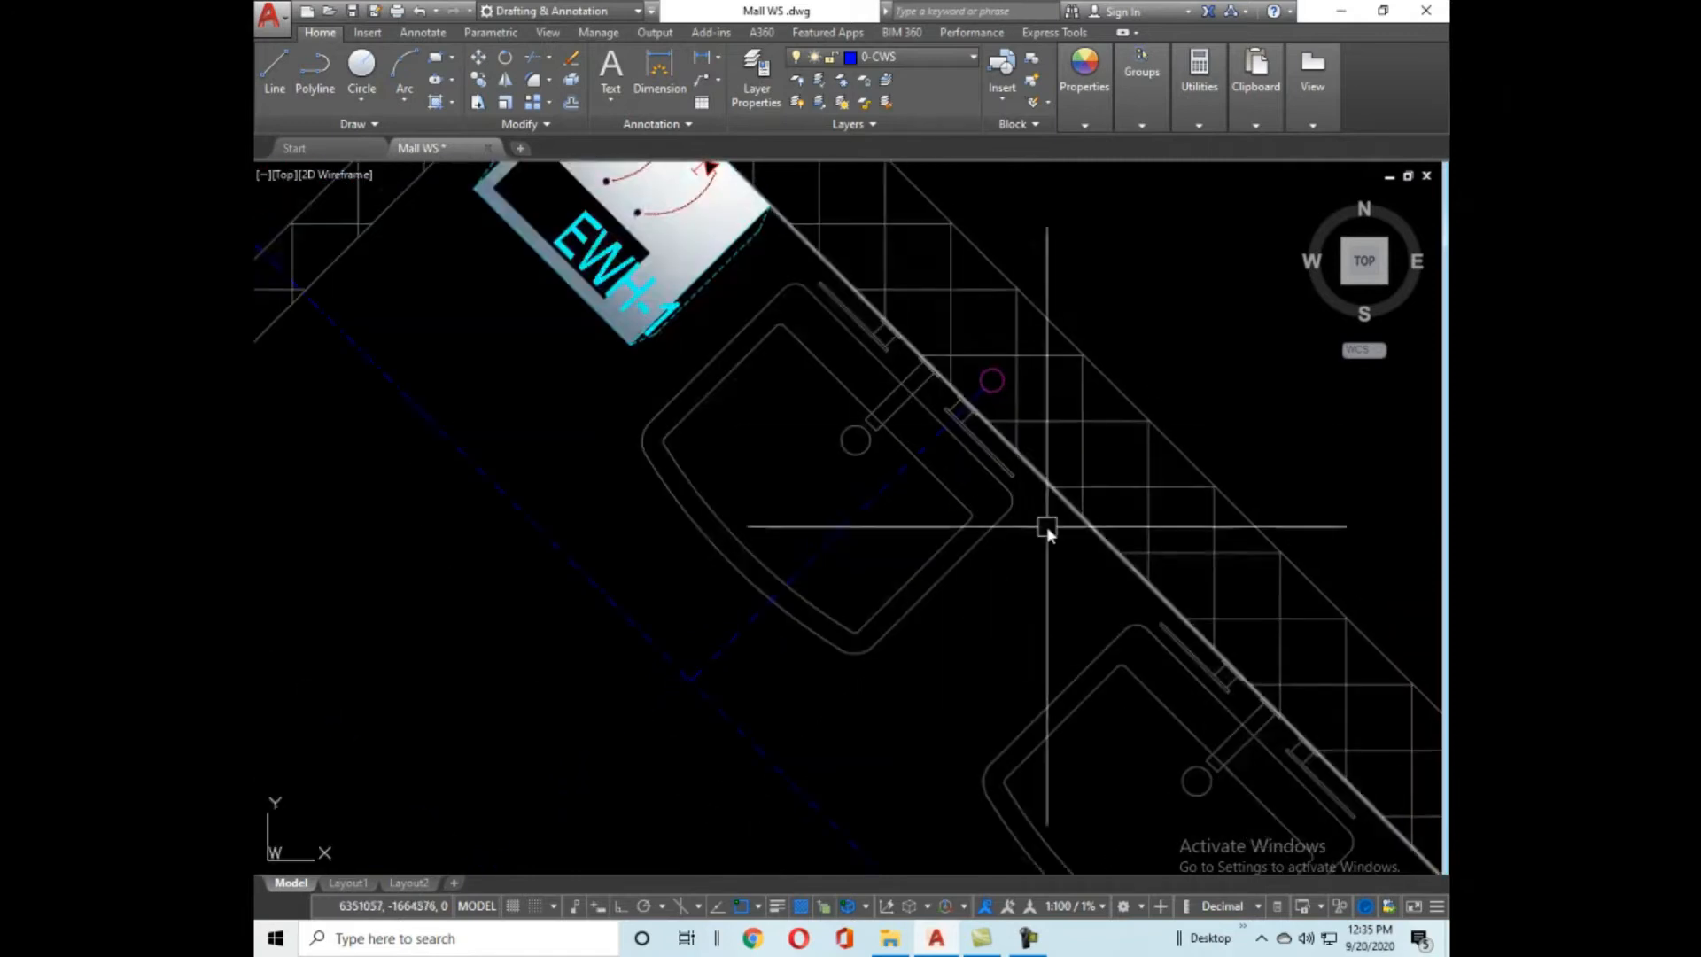
# Copy the first washbasin's branch pipe and its riser circle to the basin's other tap connection, nearer the water heater.
pyautogui.write('co')
pyautogui.press('Return')
pyautogui.click(879, 498)
pyautogui.click(992, 381)
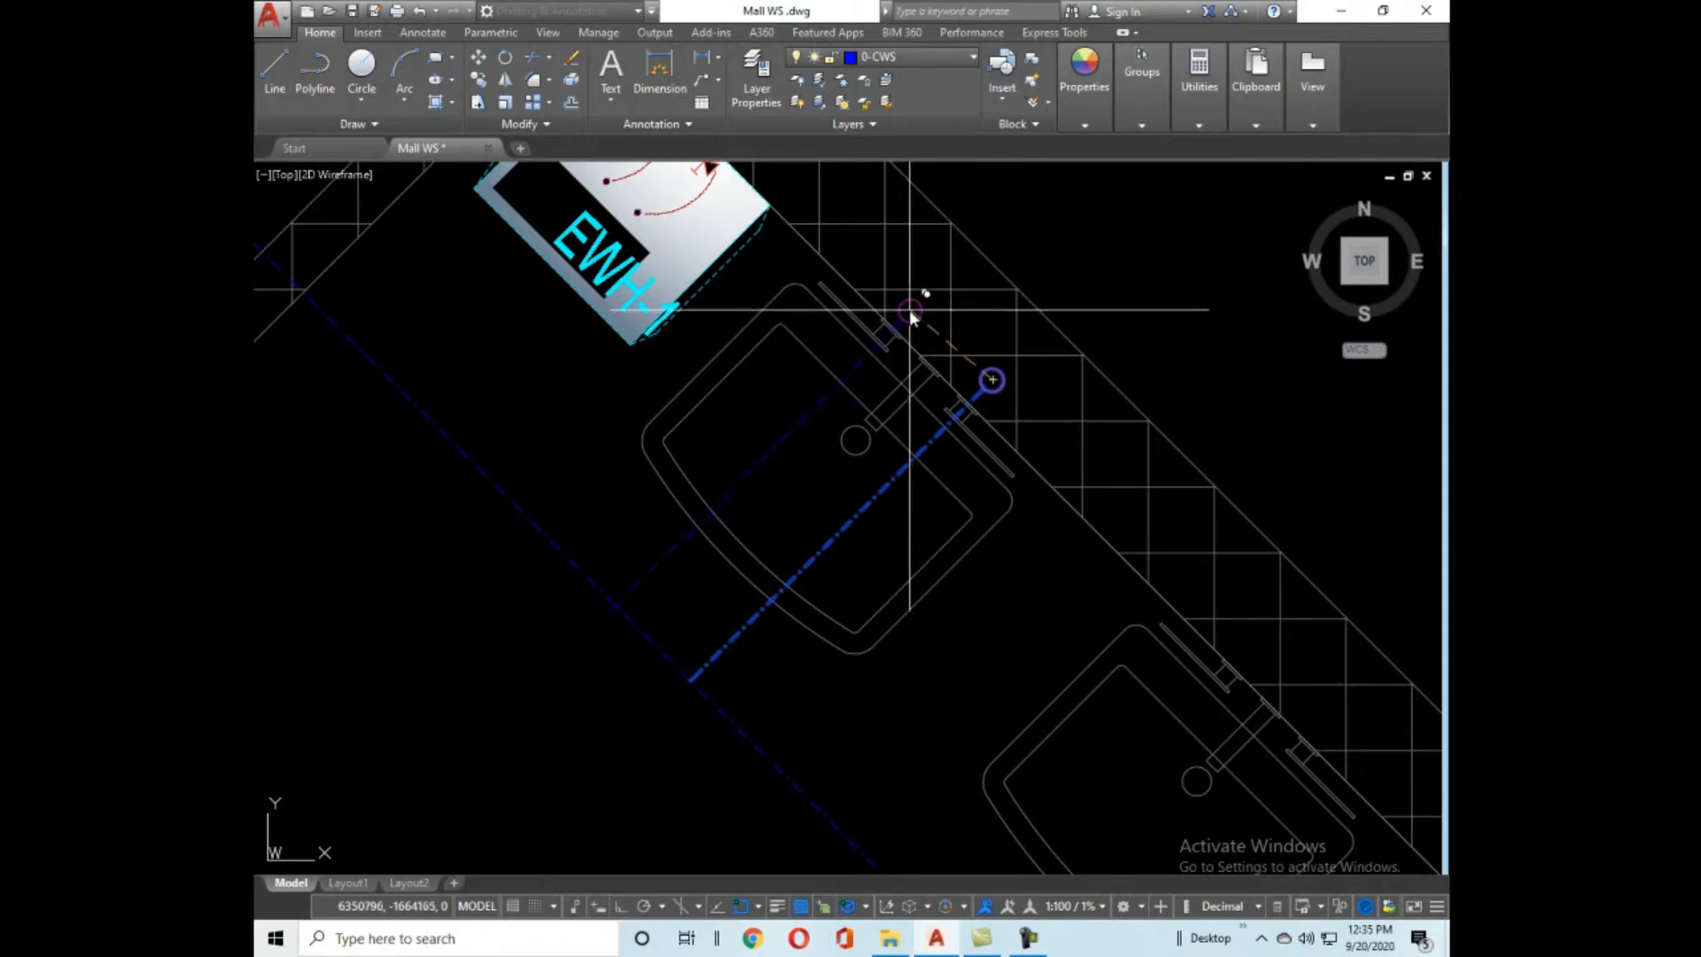
pyautogui.click(909, 310)
pyautogui.press('Escape')
pyautogui.scroll(-3, 777, 443)
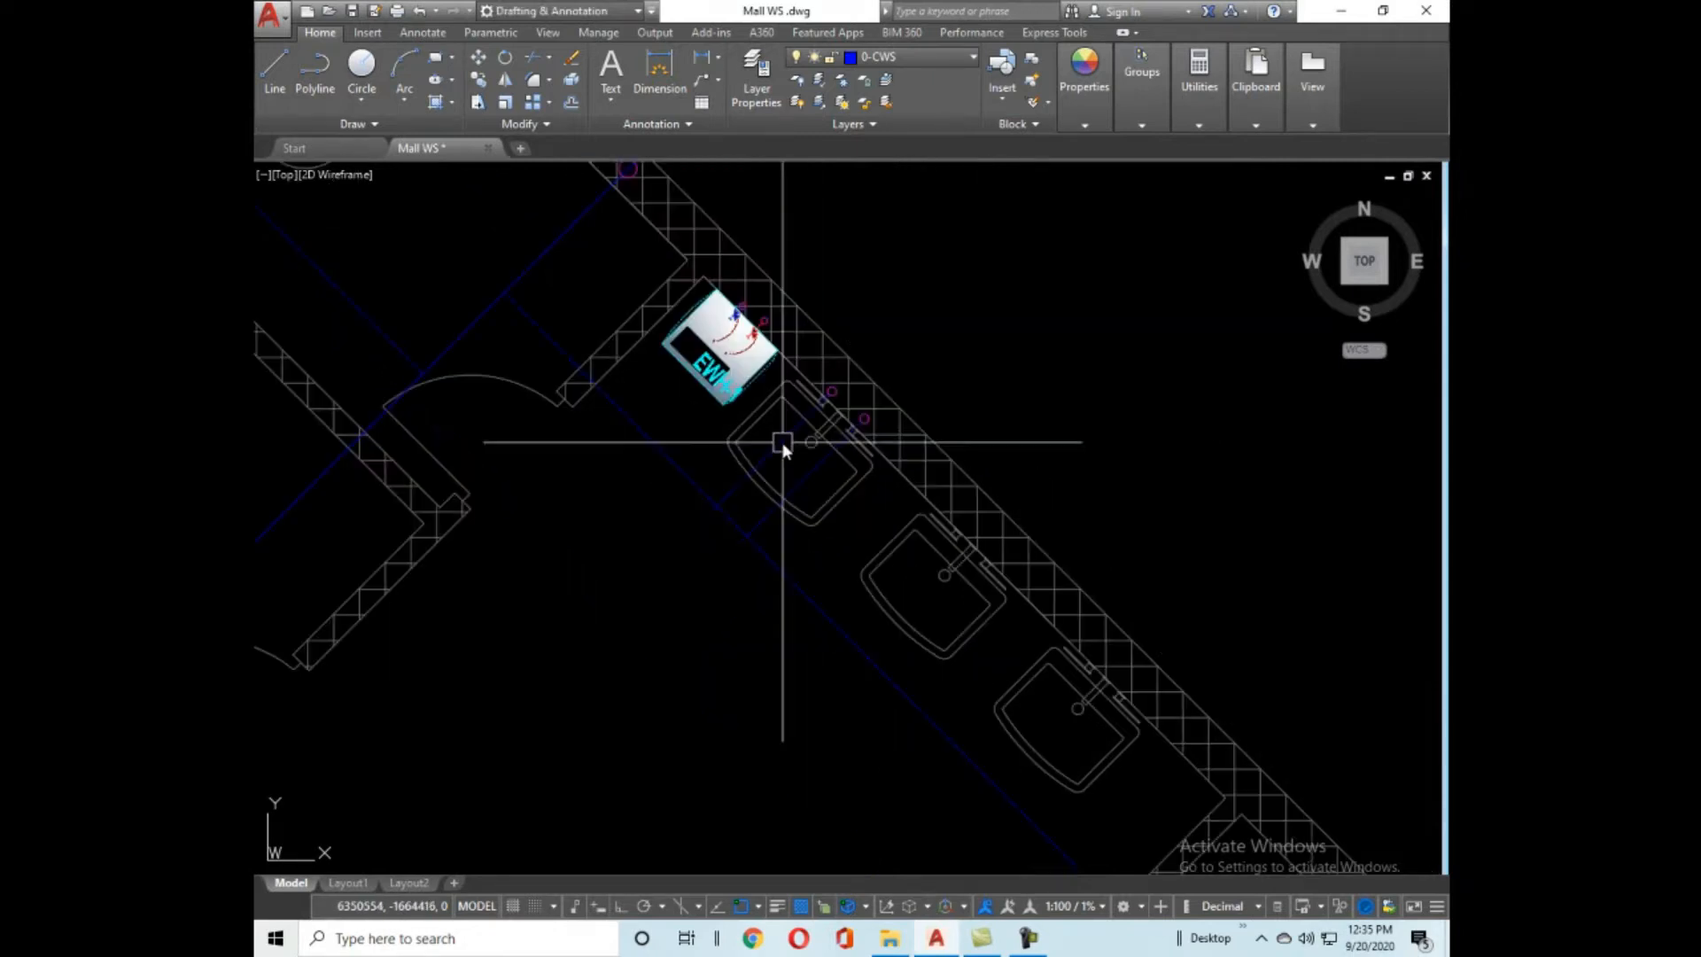
# Draw a branch pipe from the water heater's cold connection to the supply pipe and copy it to the heater's hot connection.
pyautogui.scroll(6, 837, 466)
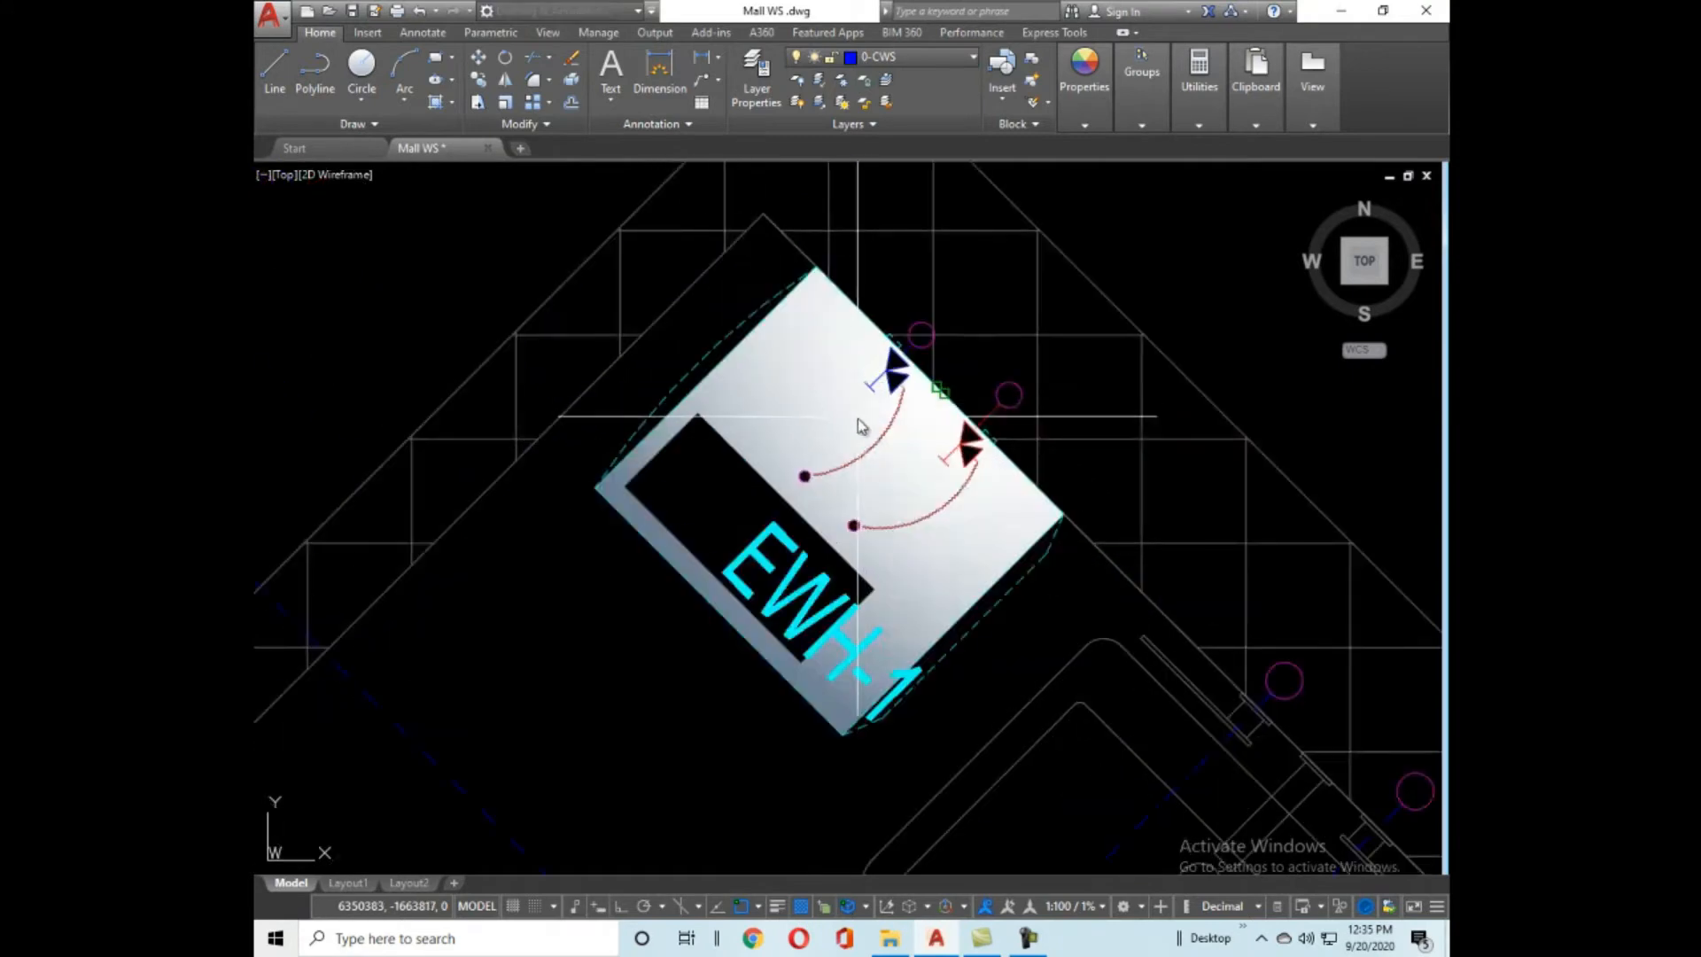
pyautogui.scroll(4, 857, 426)
pyautogui.scroll(-8, 996, 232)
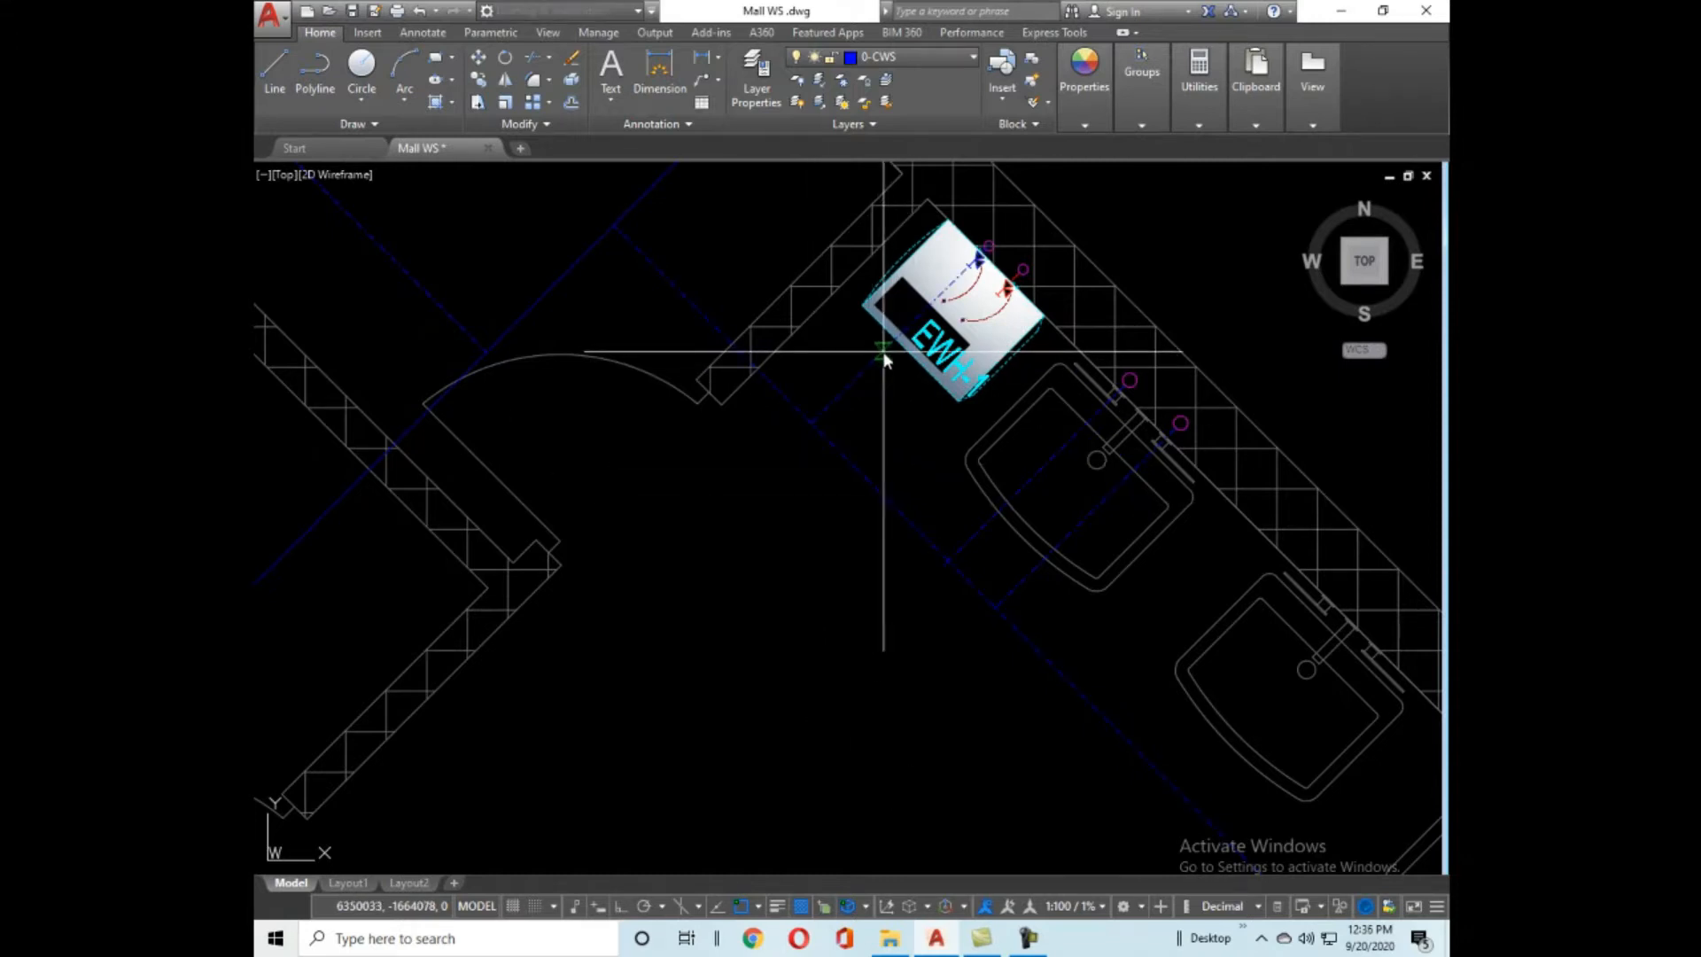
pyautogui.scroll(4, 1026, 271)
pyautogui.scroll(-4, 1028, 240)
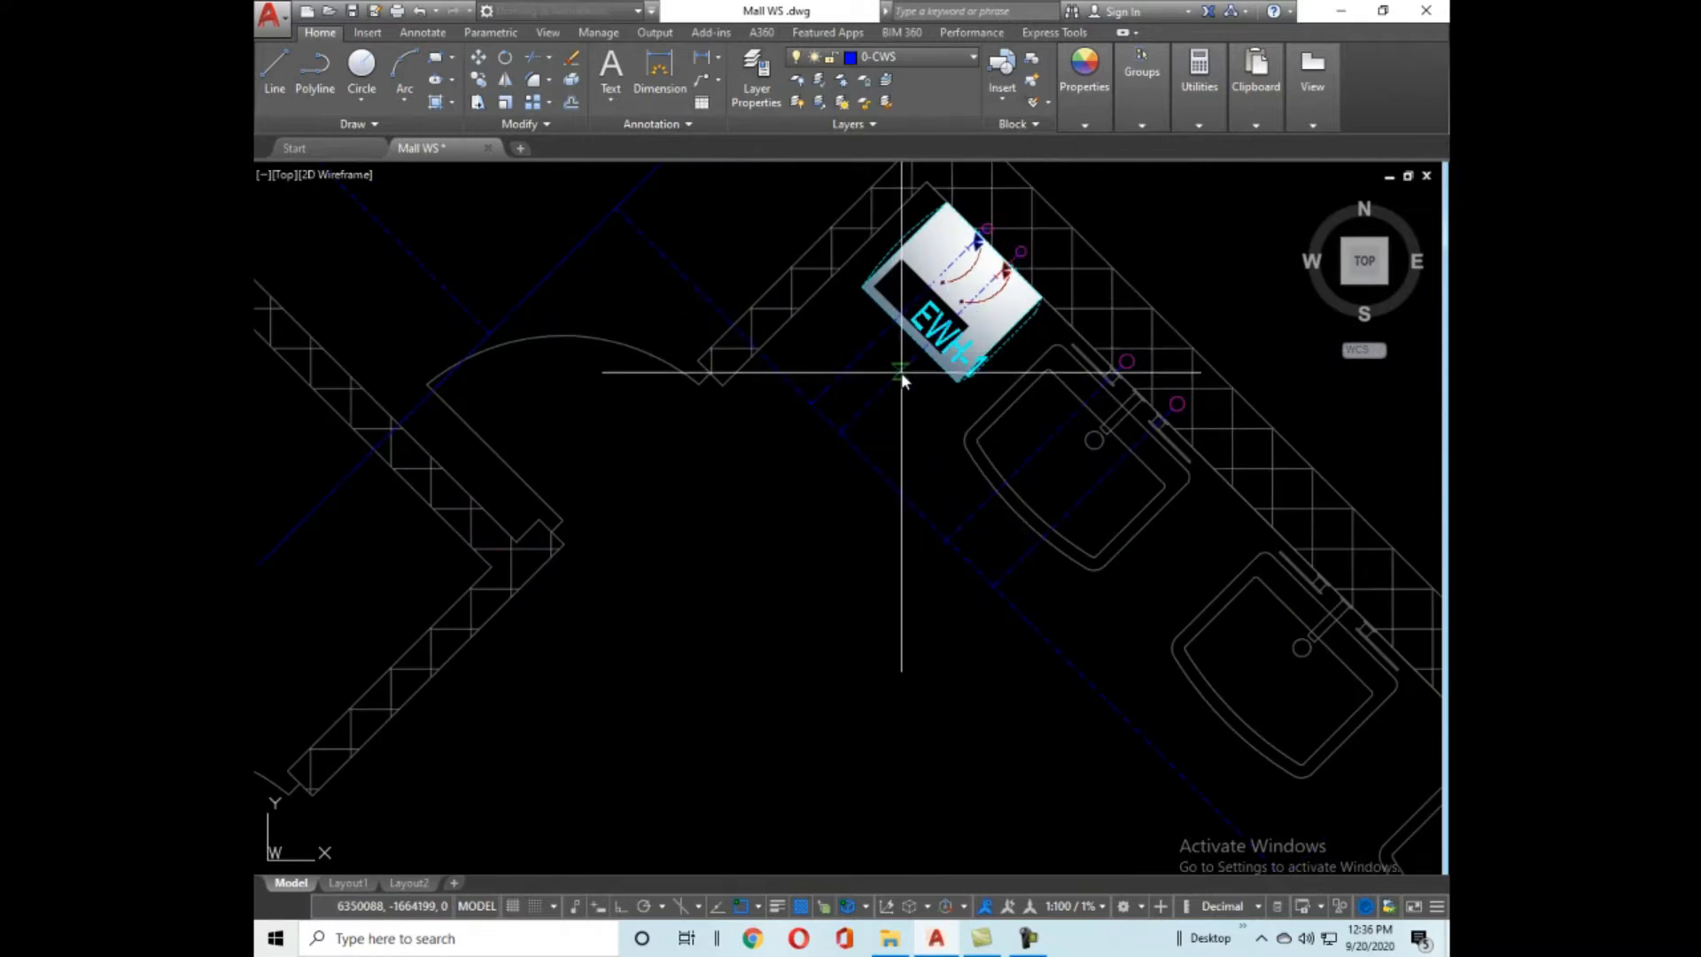
# Add a second pipe parallel to the cold supply pipe, crossing the fronts of the washbasins and ending at the partition wall.
pyautogui.scroll(-3, 942, 422)
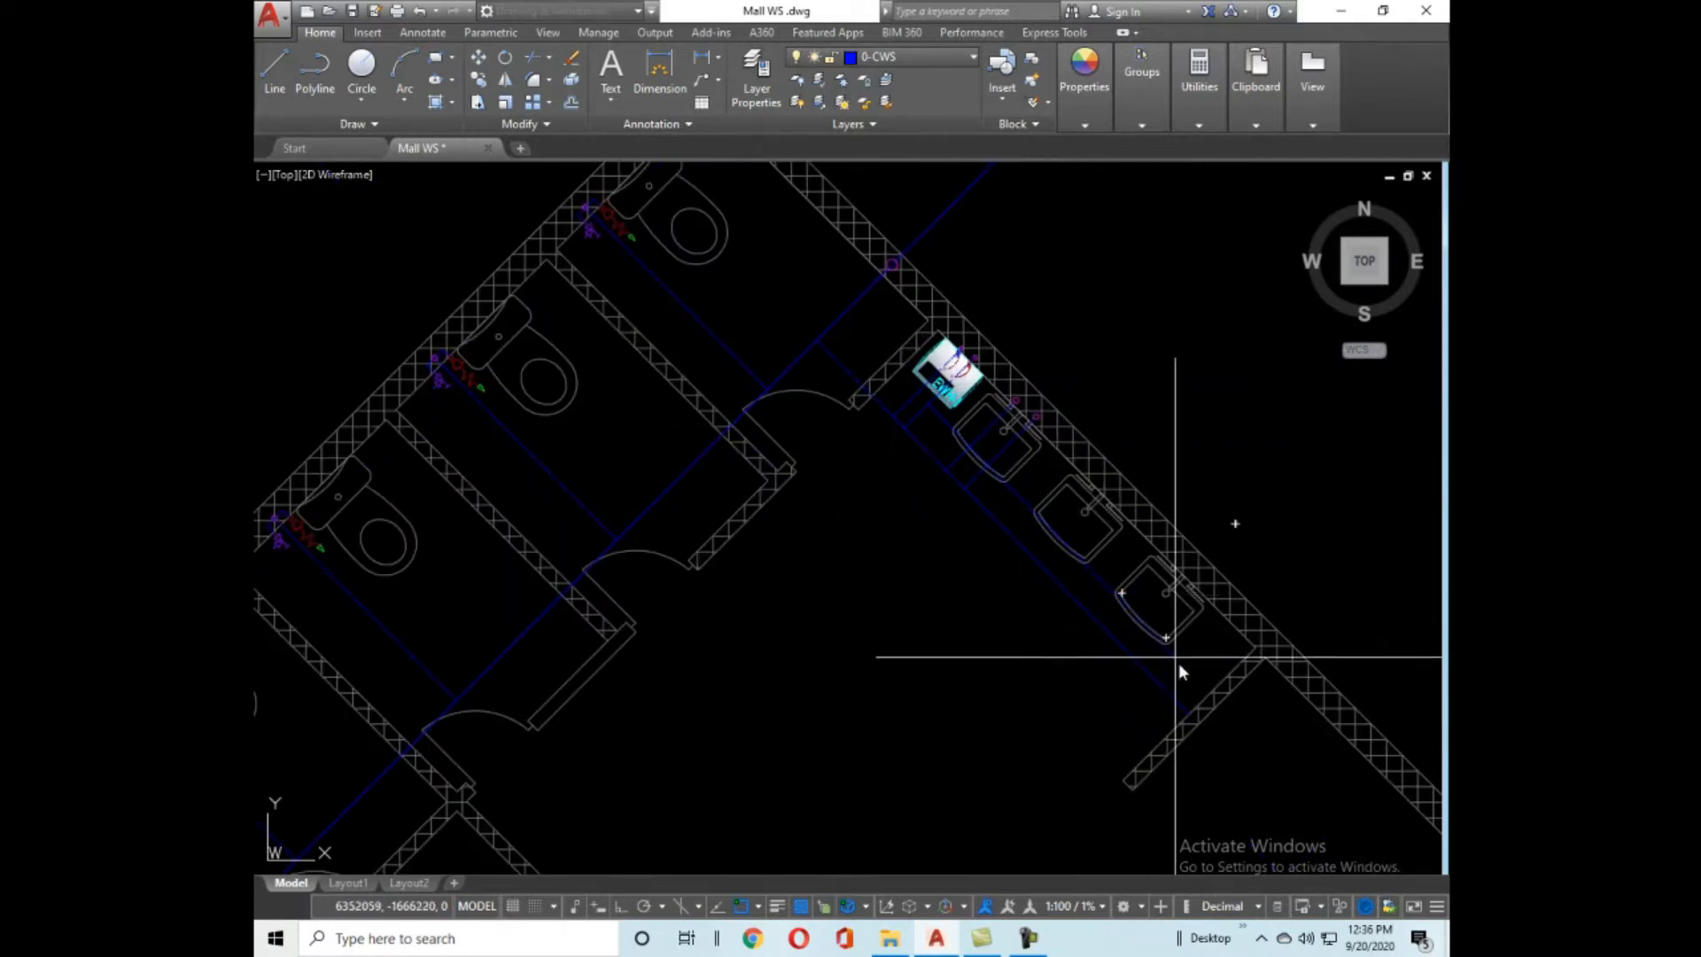
pyautogui.scroll(3, 1200, 690)
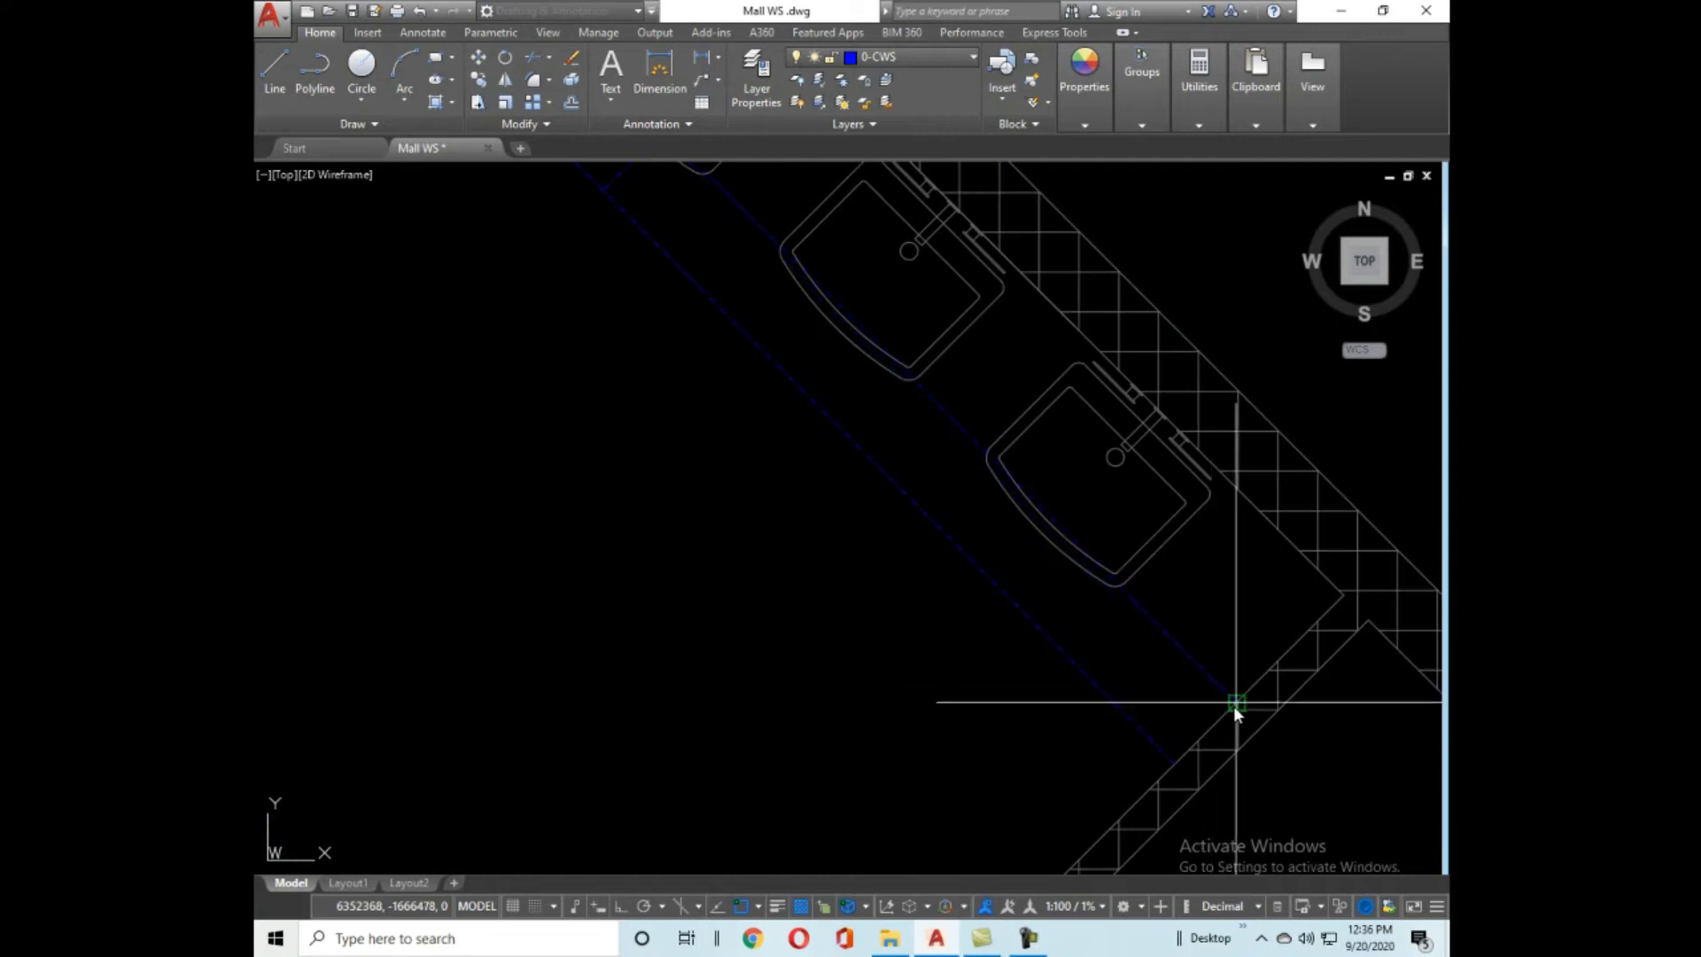
pyautogui.scroll(-3, 1054, 470)
# Trim the water heater's hot branch and the first washbasin's hot branch so that both end on the second pipe.
pyautogui.scroll(5, 927, 505)
pyautogui.scroll(3, 927, 505)
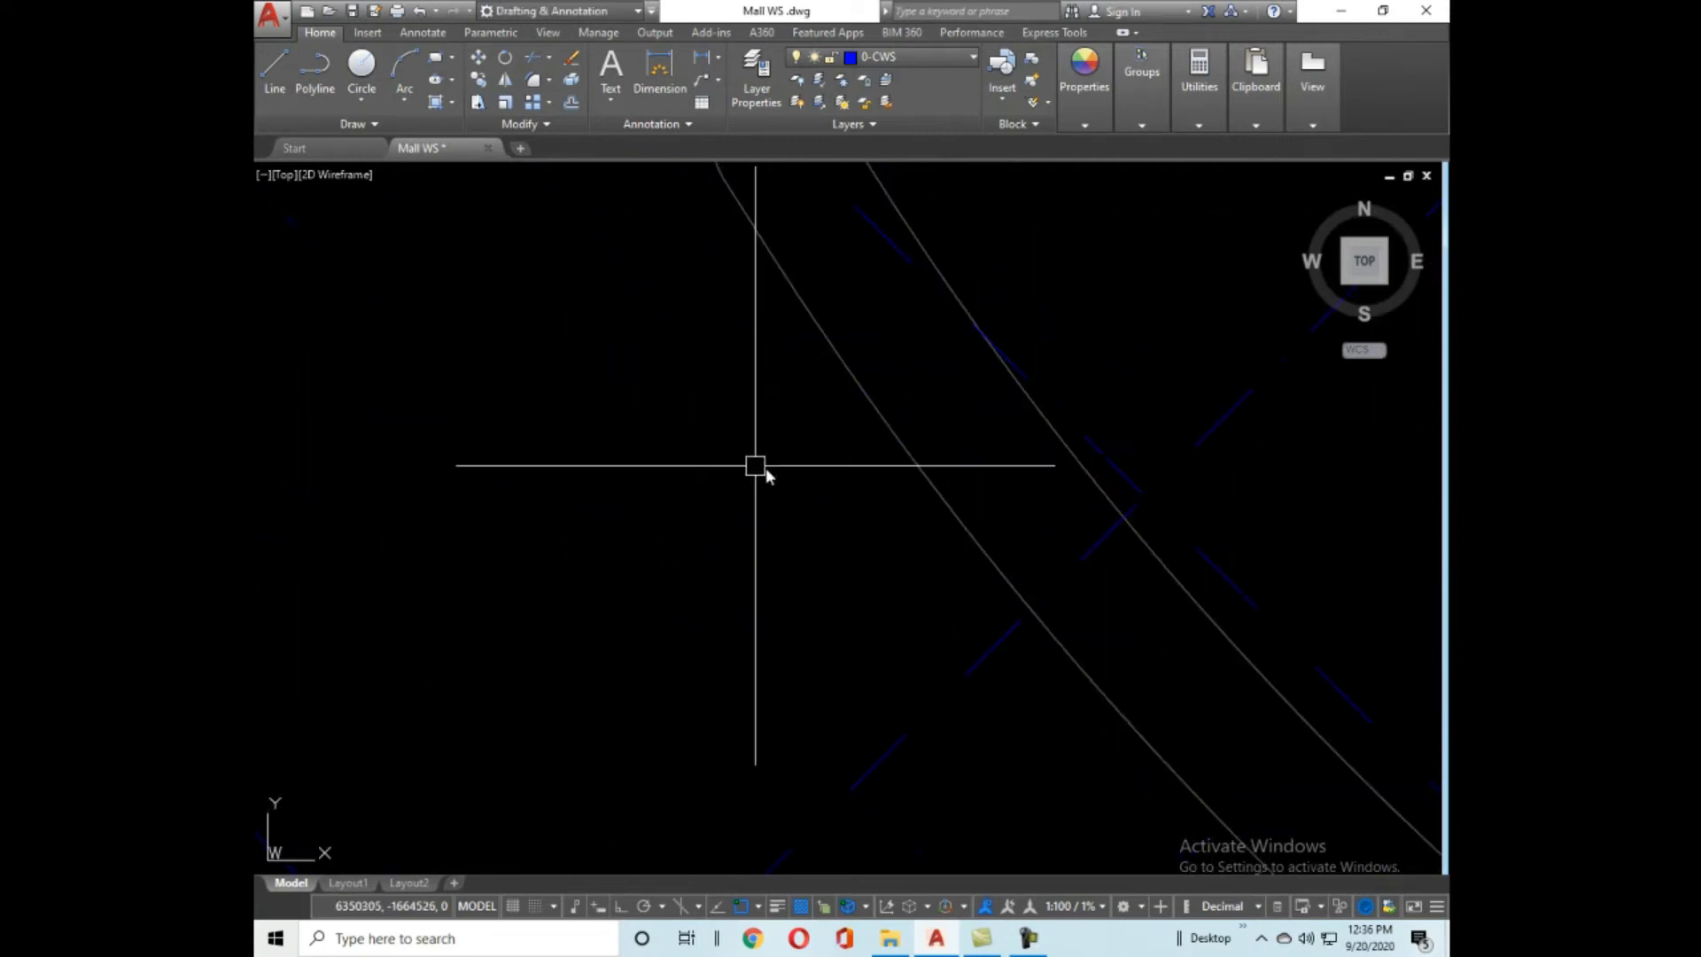
pyautogui.scroll(-1, 1045, 491)
pyautogui.scroll(-1, 1037, 434)
pyautogui.scroll(-5, 974, 492)
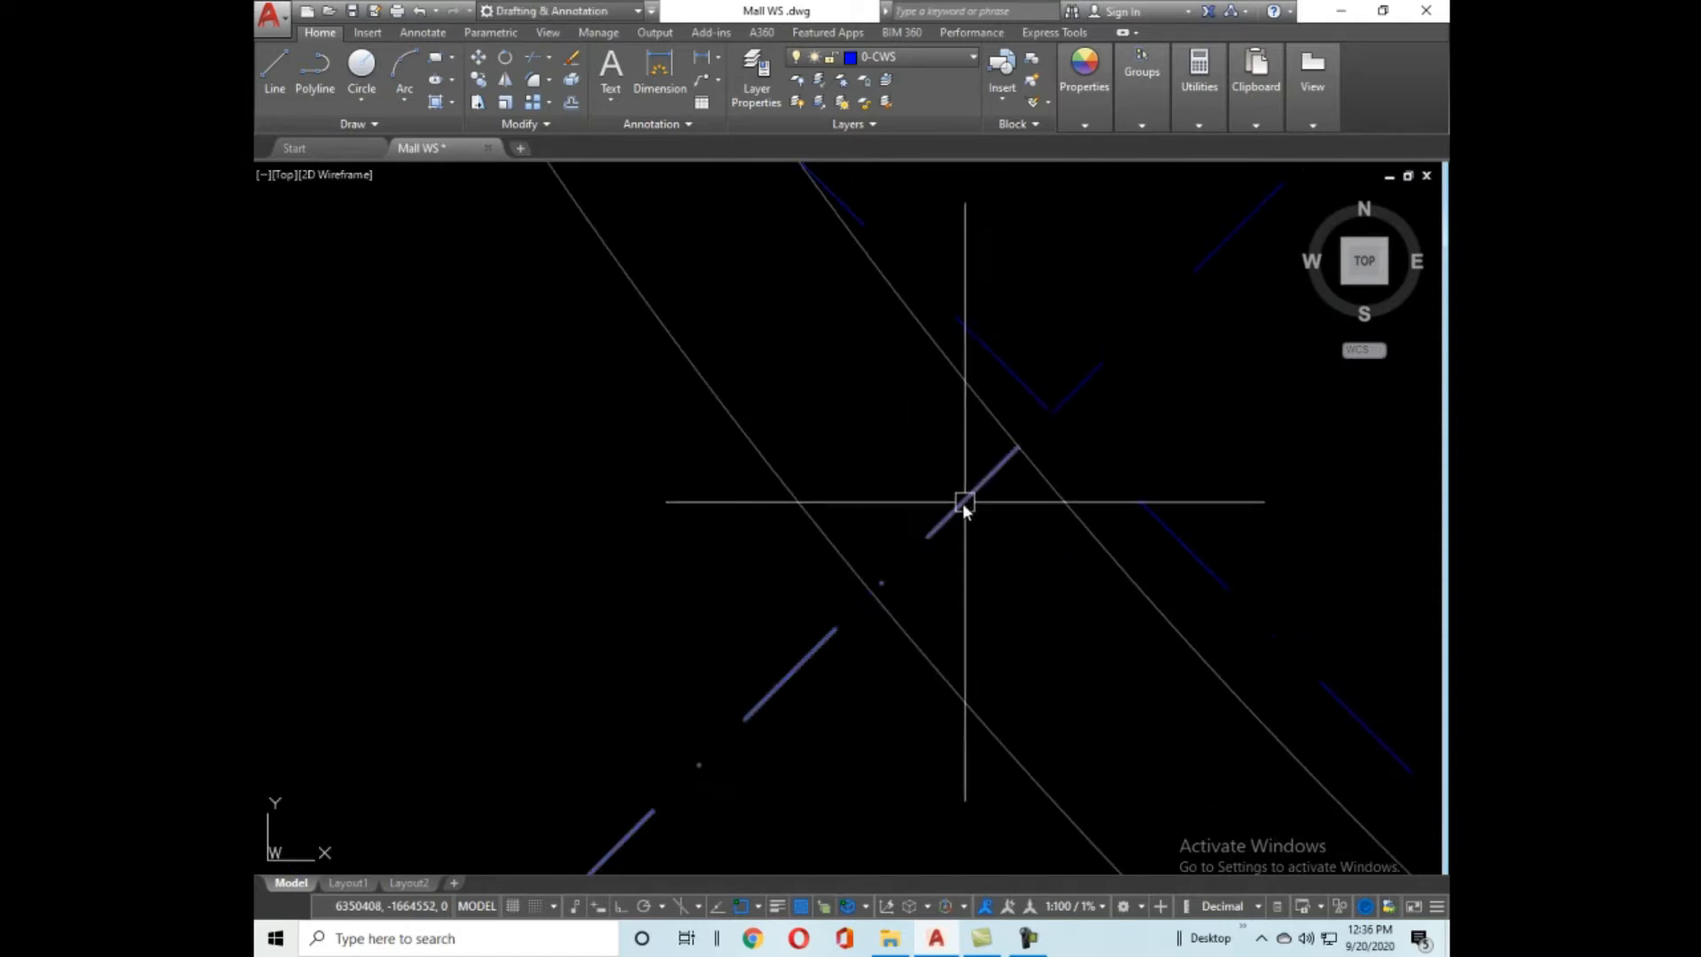
pyautogui.scroll(-3, 1010, 542)
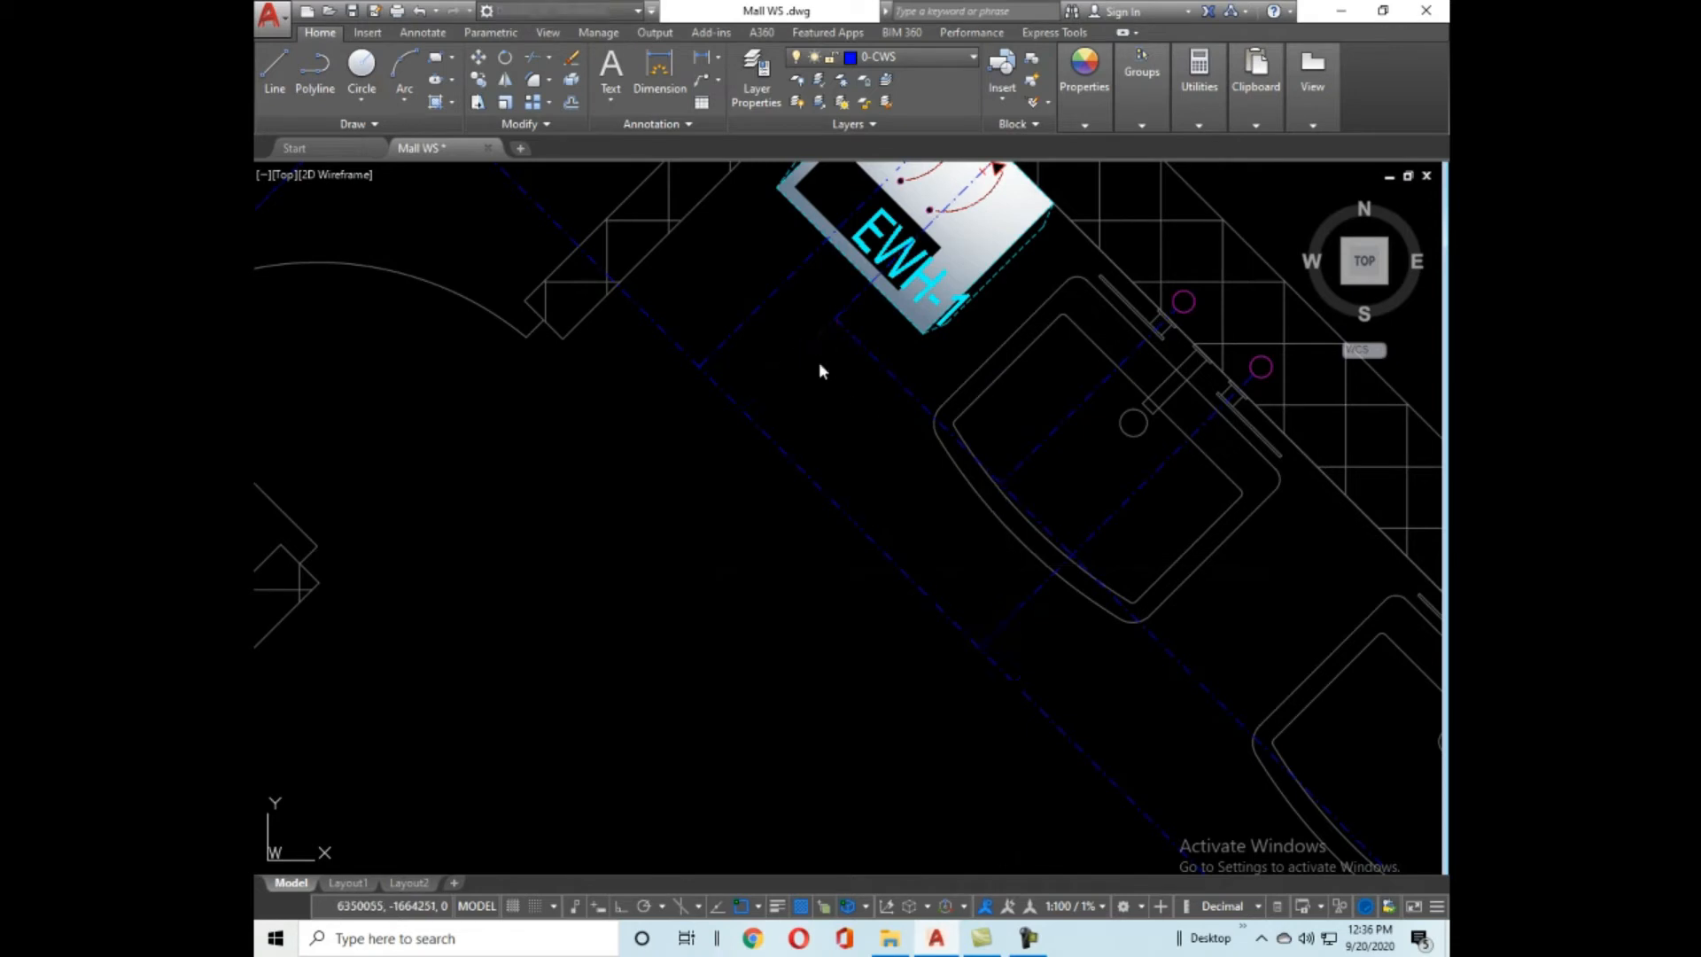
# Match the heater outlet, the second pipe and the first washbasin's hot branch to the red hot water sample line outside the plan.
pyautogui.scroll(-5, 1027, 344)
pyautogui.moveTo(865, 634); pyautogui.dragTo(1132, 309, button='middle')
pyautogui.scroll(-4, 1132, 309)
pyautogui.scroll(8, 774, 456)
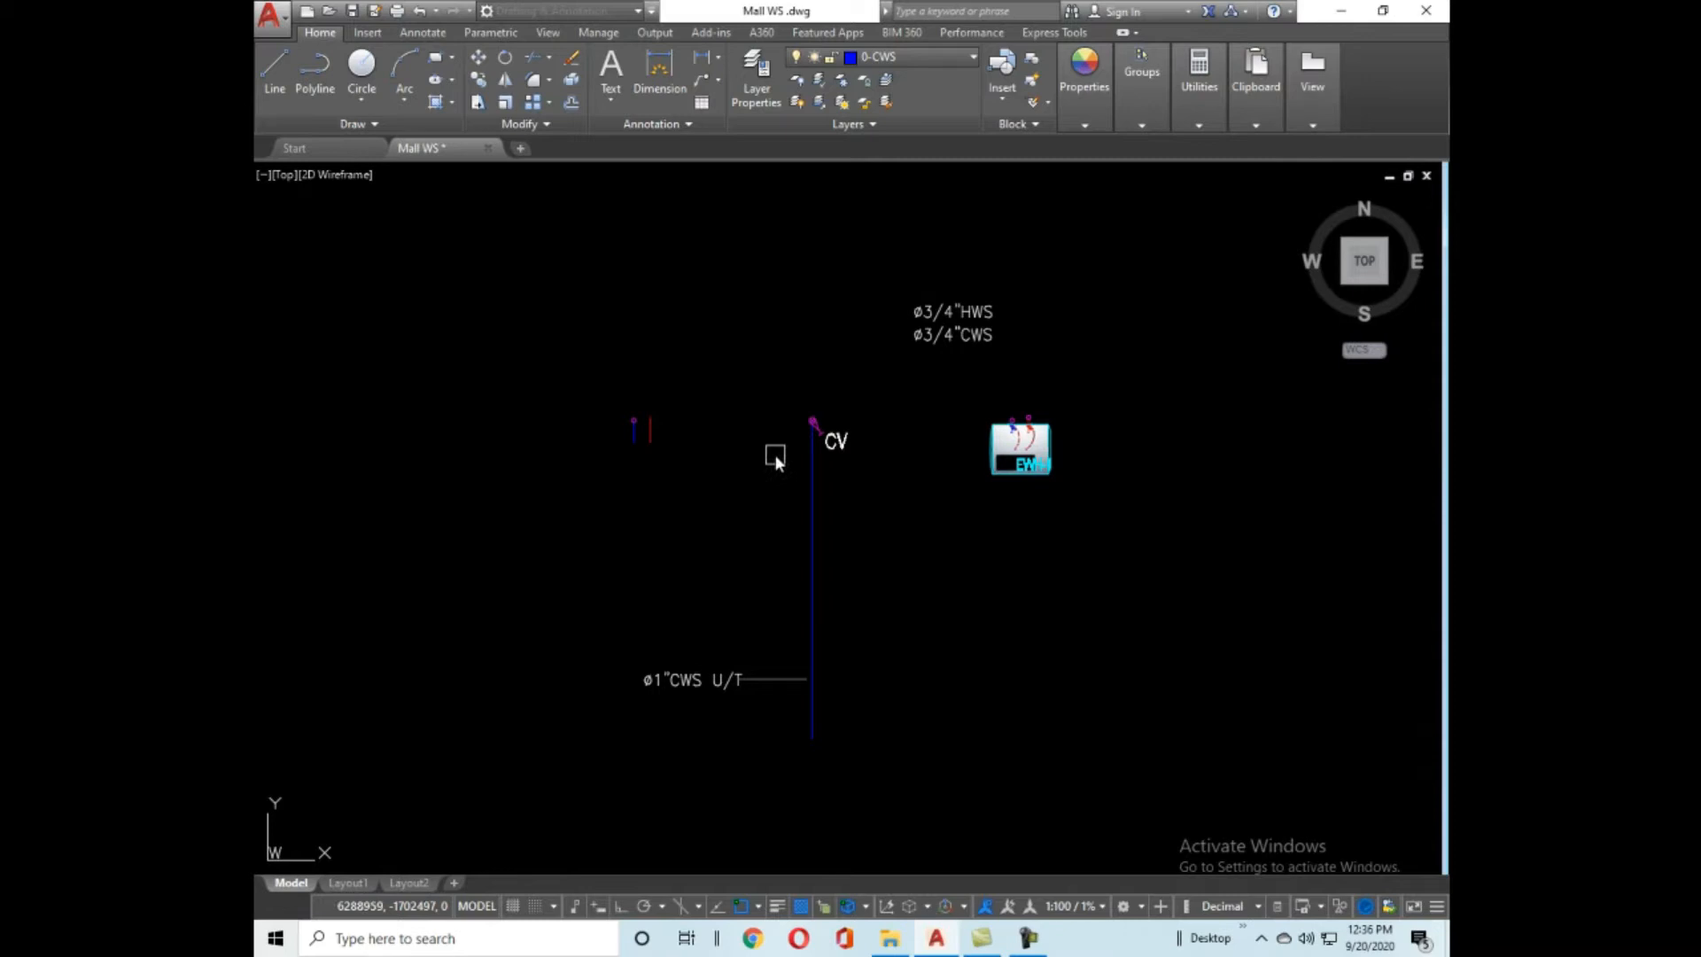
pyautogui.scroll(5, 683, 454)
pyautogui.scroll(-5, 544, 359)
pyautogui.scroll(-6, 647, 469)
pyautogui.moveTo(1205, 358); pyautogui.dragTo(957, 480, button='middle')
pyautogui.scroll(10, 959, 490)
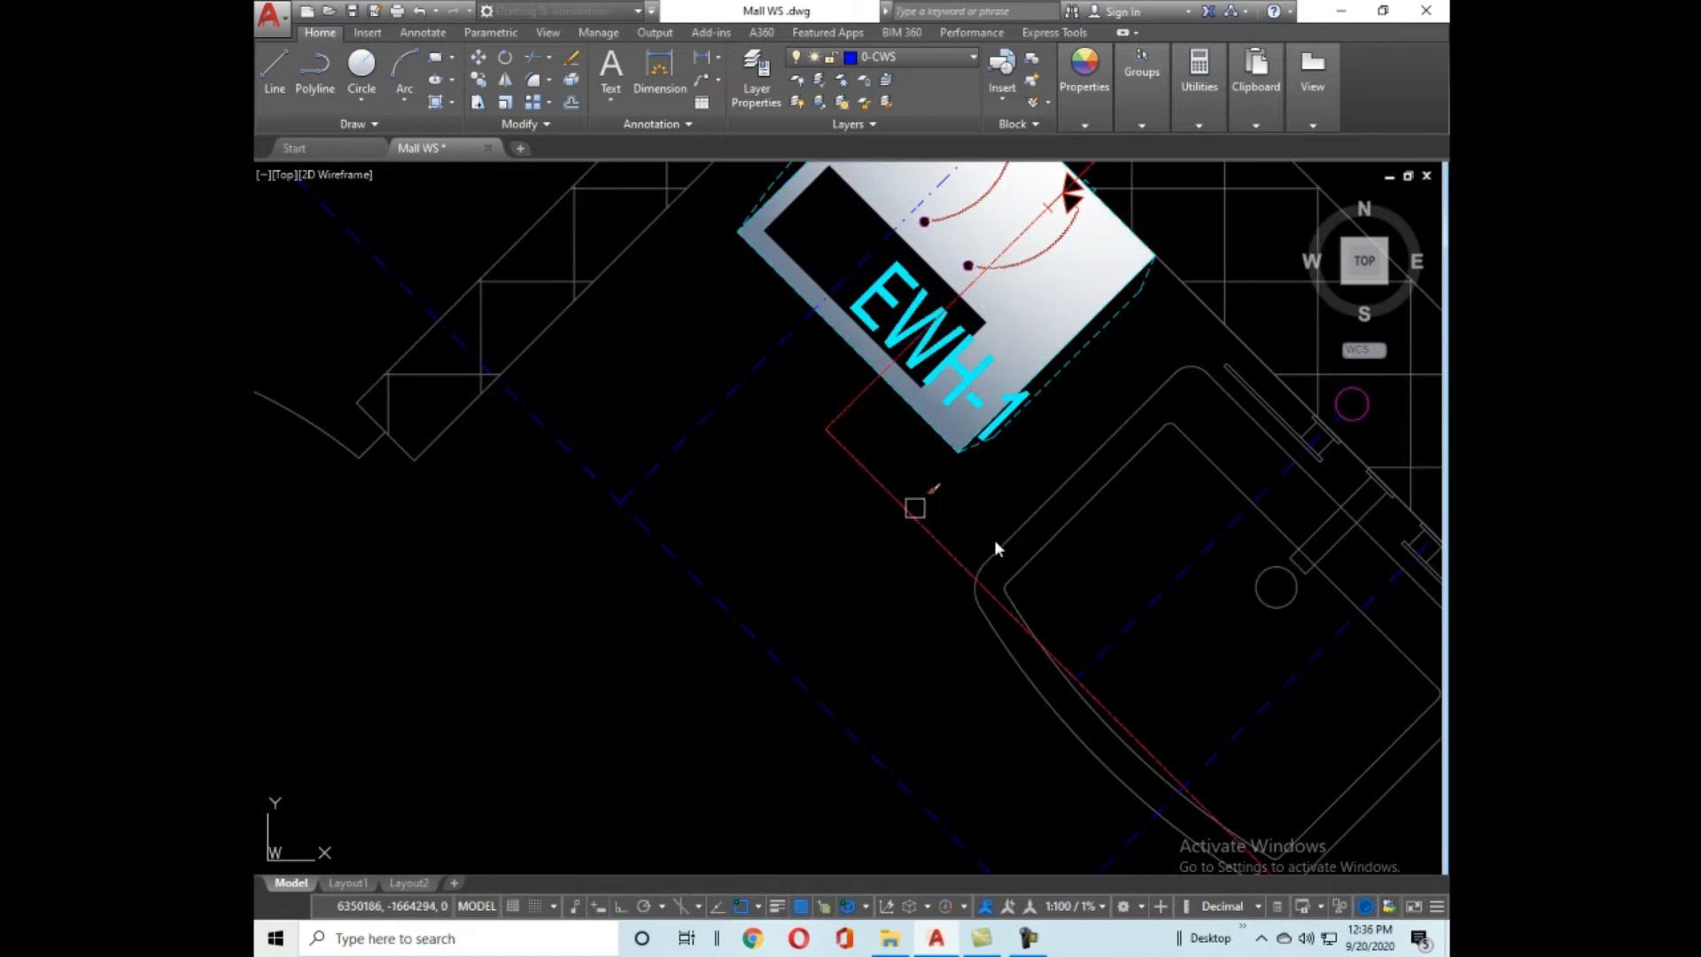
pyautogui.scroll(-6, 1161, 588)
pyautogui.moveTo(1104, 592); pyautogui.dragTo(816, 501, button='middle')
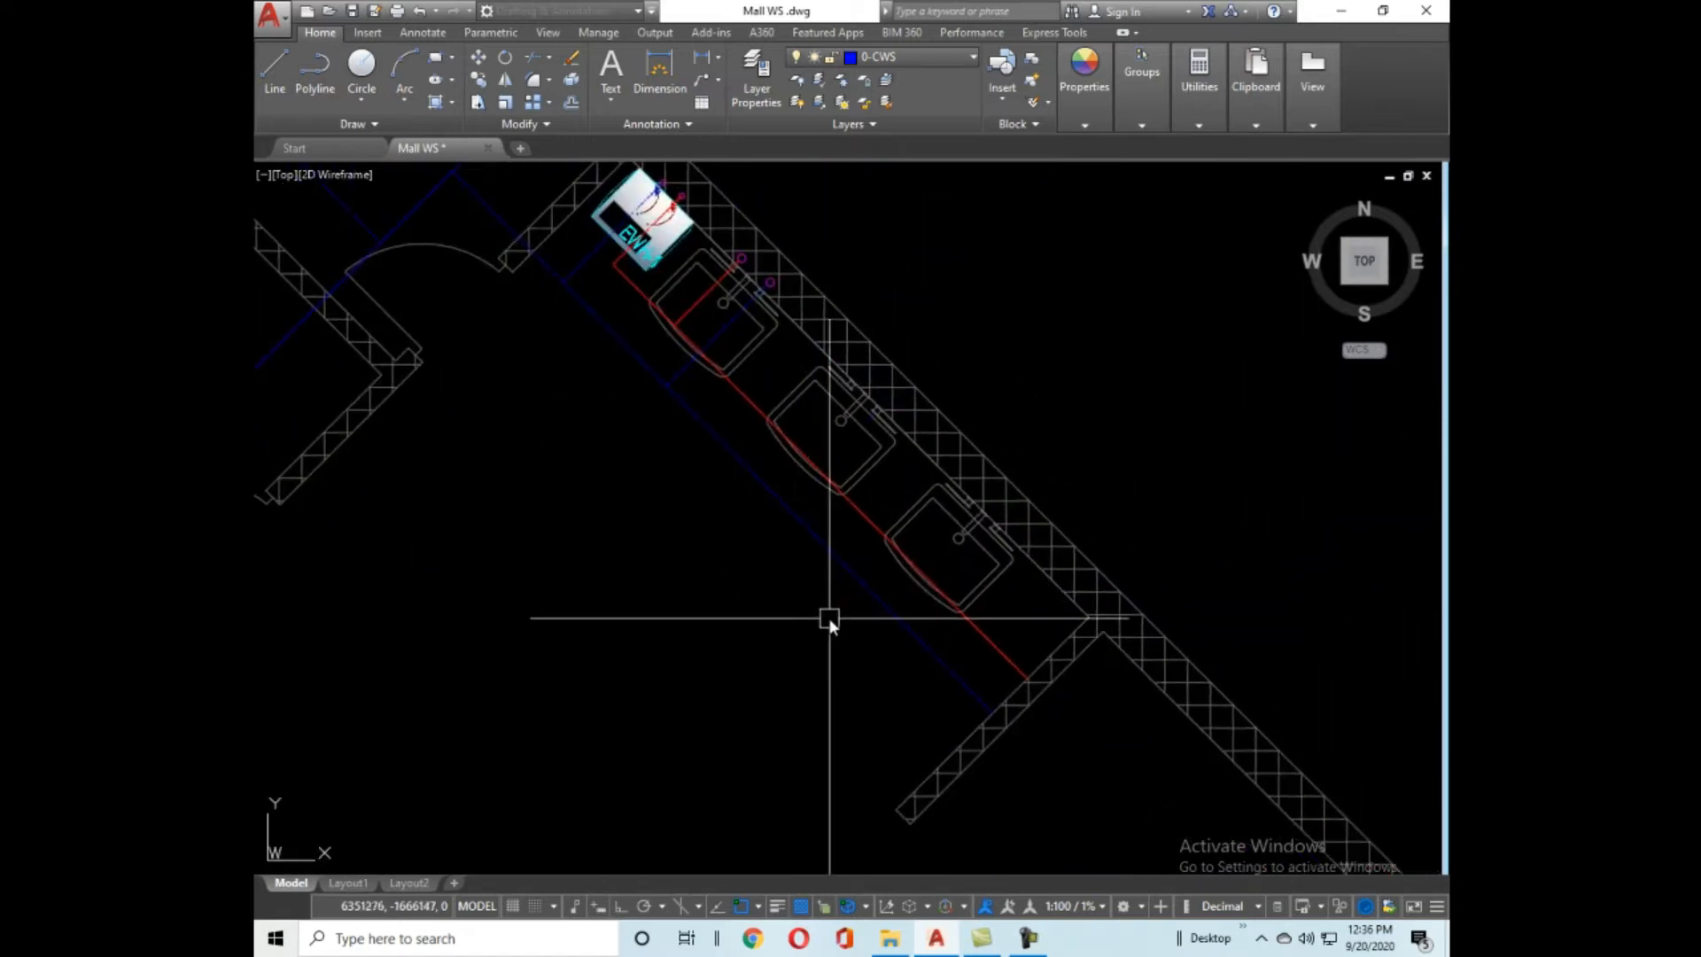
# Copy the first washbasin's hot and cold branch pipes with their riser circles to the second and third washbasins.
pyautogui.scroll(5, 732, 327)
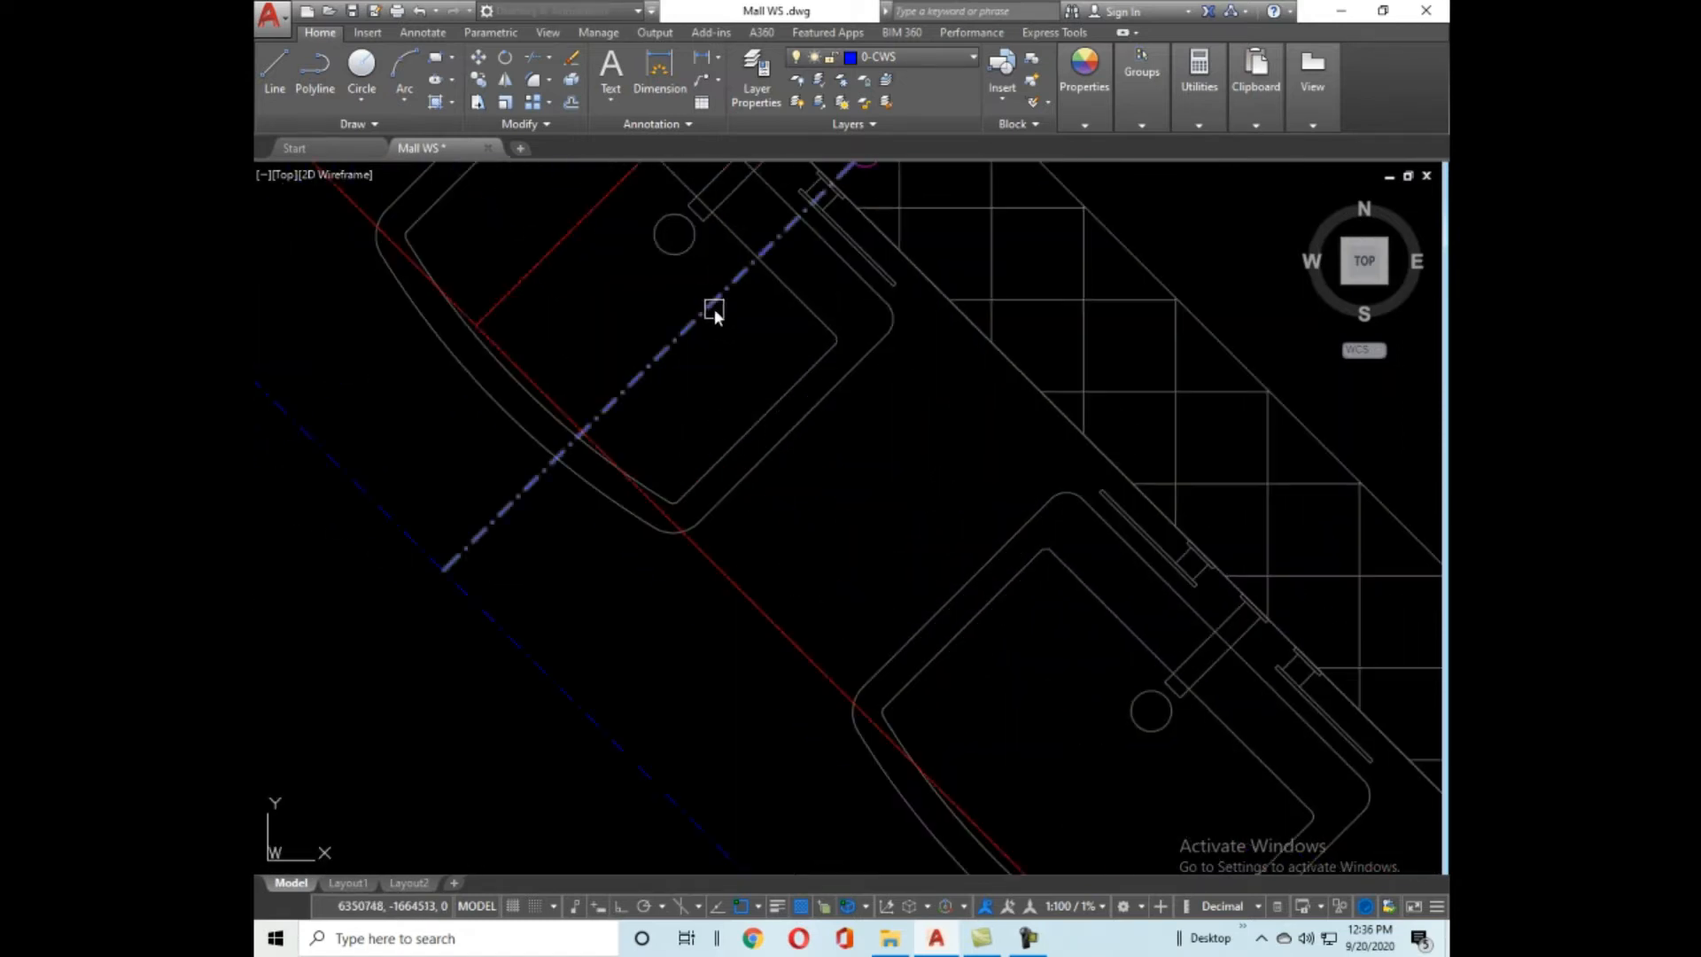
pyautogui.moveTo(714, 312); pyautogui.dragTo(740, 646, button='middle')
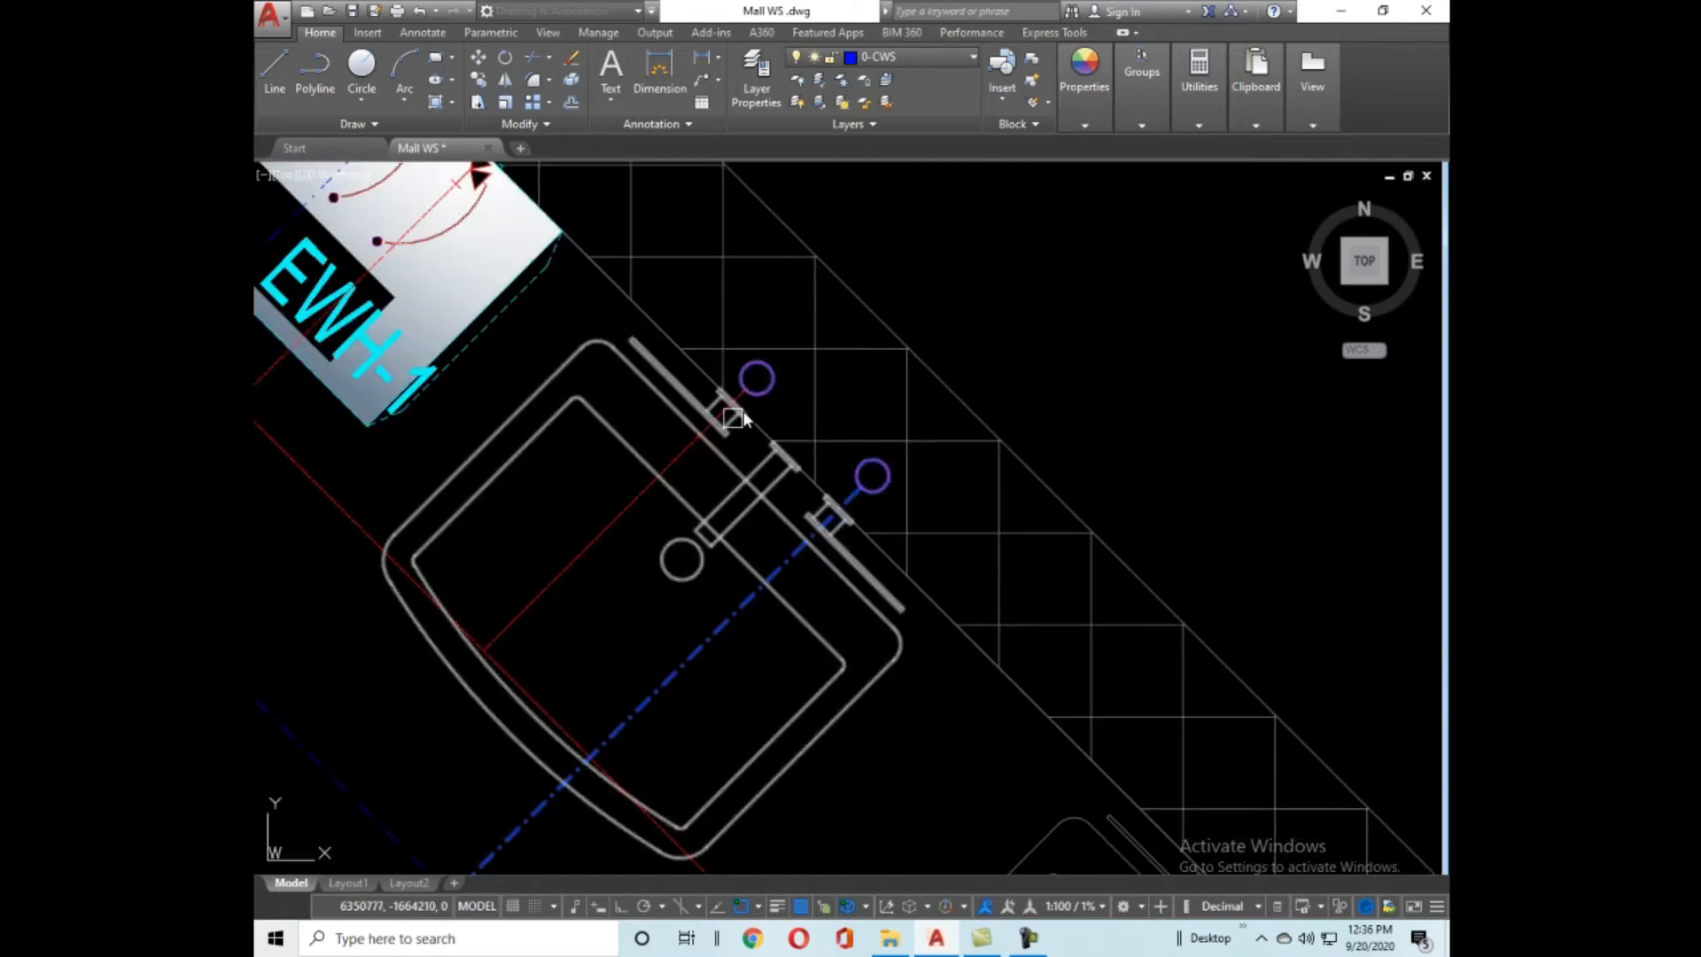
pyautogui.scroll(-4, 801, 443)
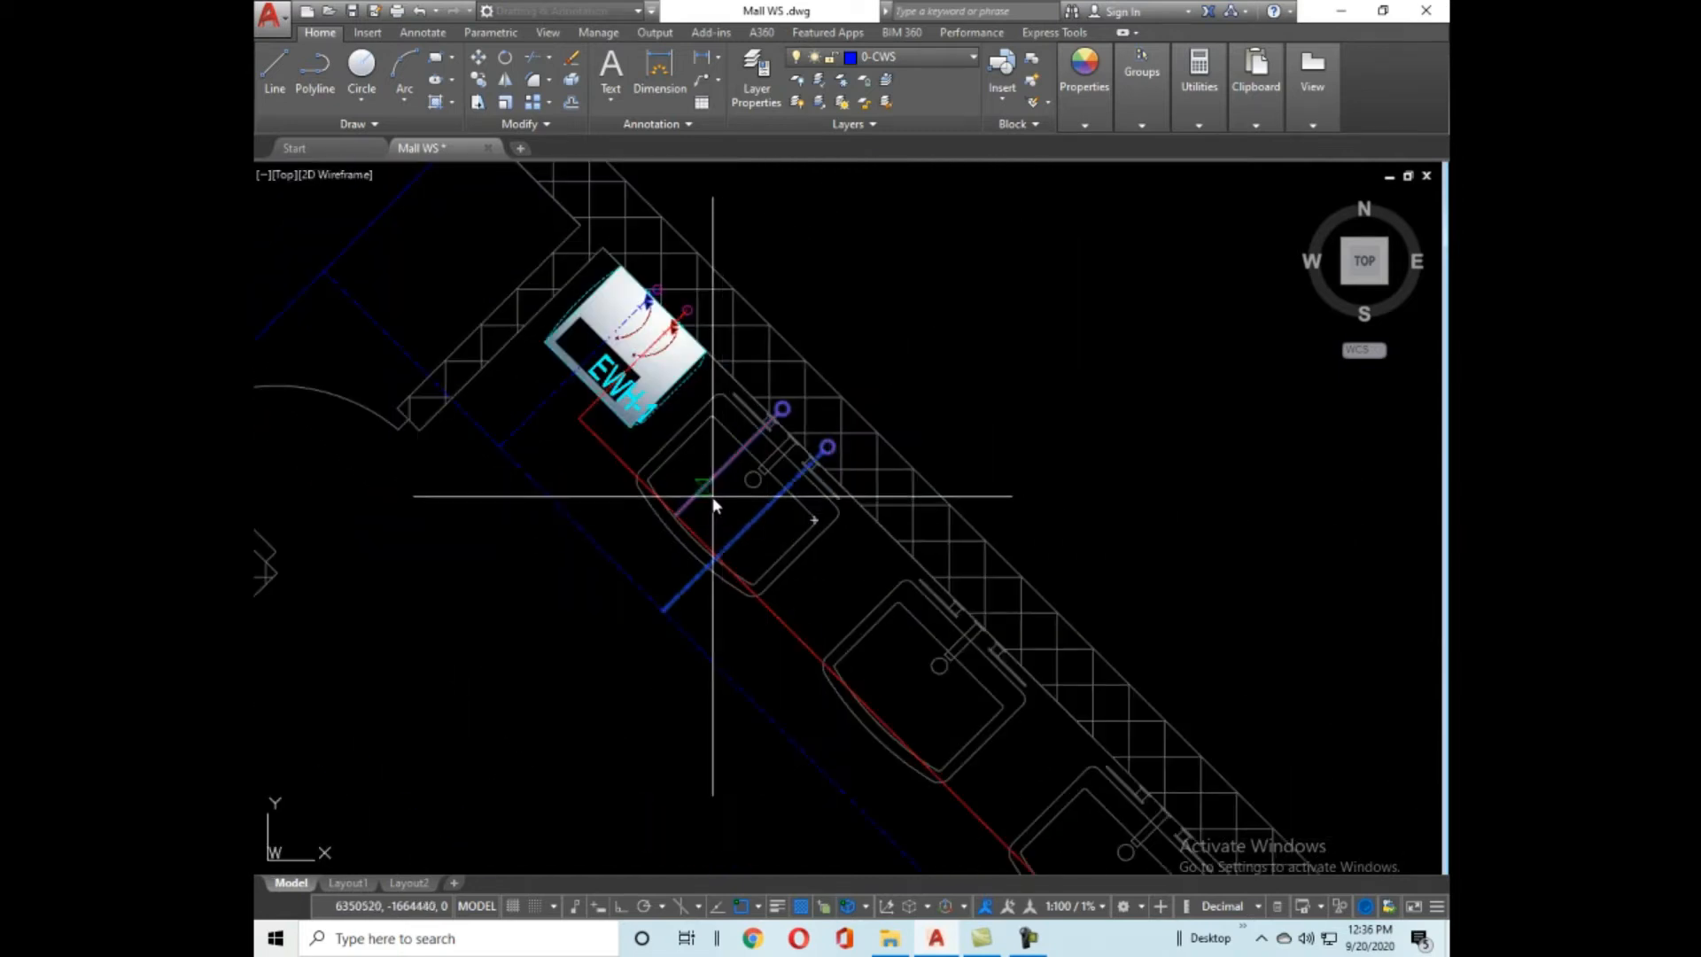
pyautogui.scroll(4, 747, 444)
pyautogui.click(748, 447)
pyautogui.scroll(-2, 759, 379)
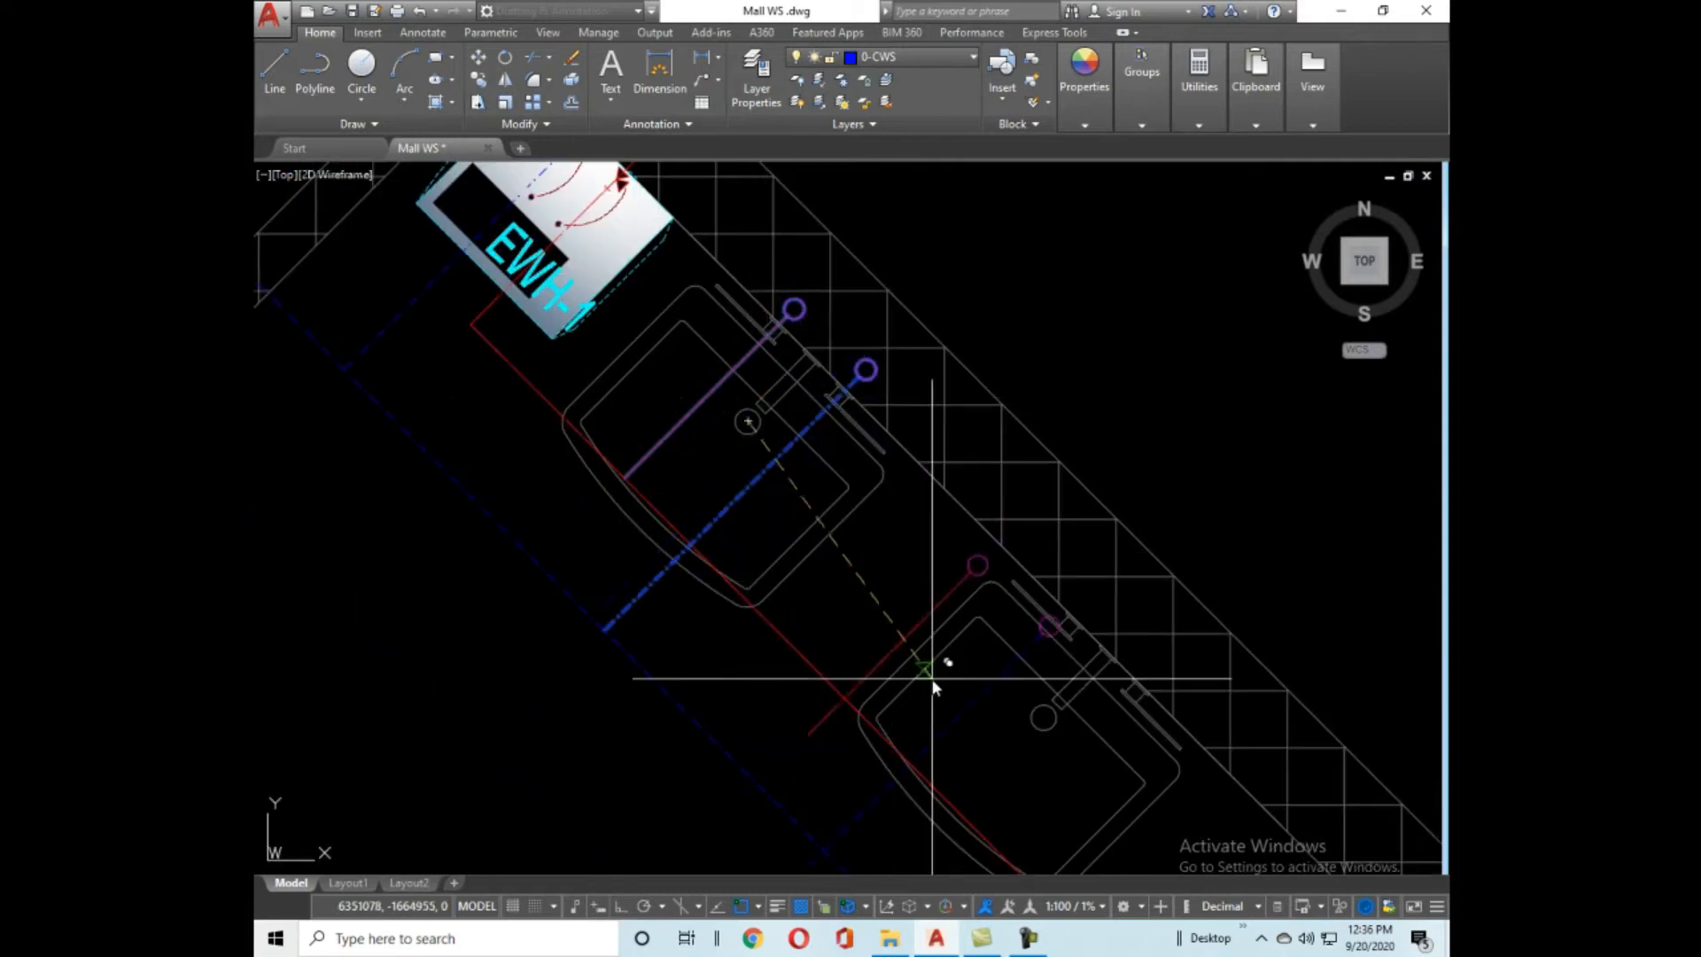
pyautogui.click(1044, 718)
pyautogui.moveTo(1045, 758); pyautogui.dragTo(646, 356, button='middle')
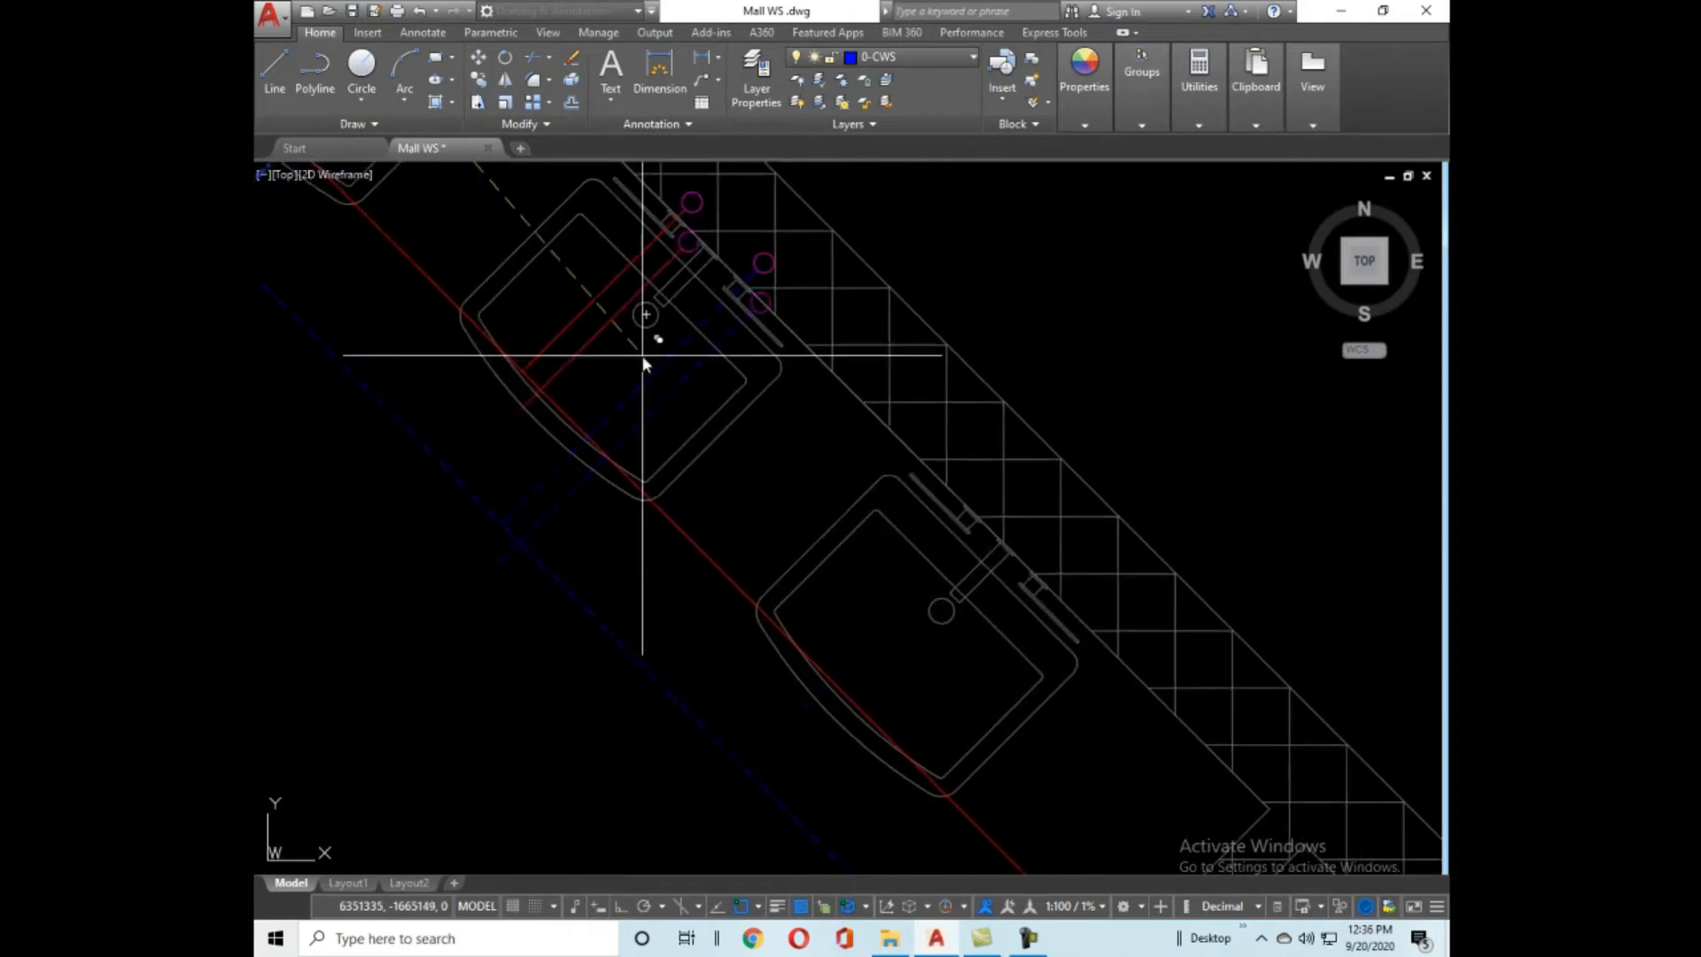
pyautogui.click(943, 611)
pyautogui.press('Return')
# Try a line across the hot and cold supply pipes just past the third washbasin and undo it.
pyautogui.scroll(-5, 979, 479)
pyautogui.scroll(6, 922, 592)
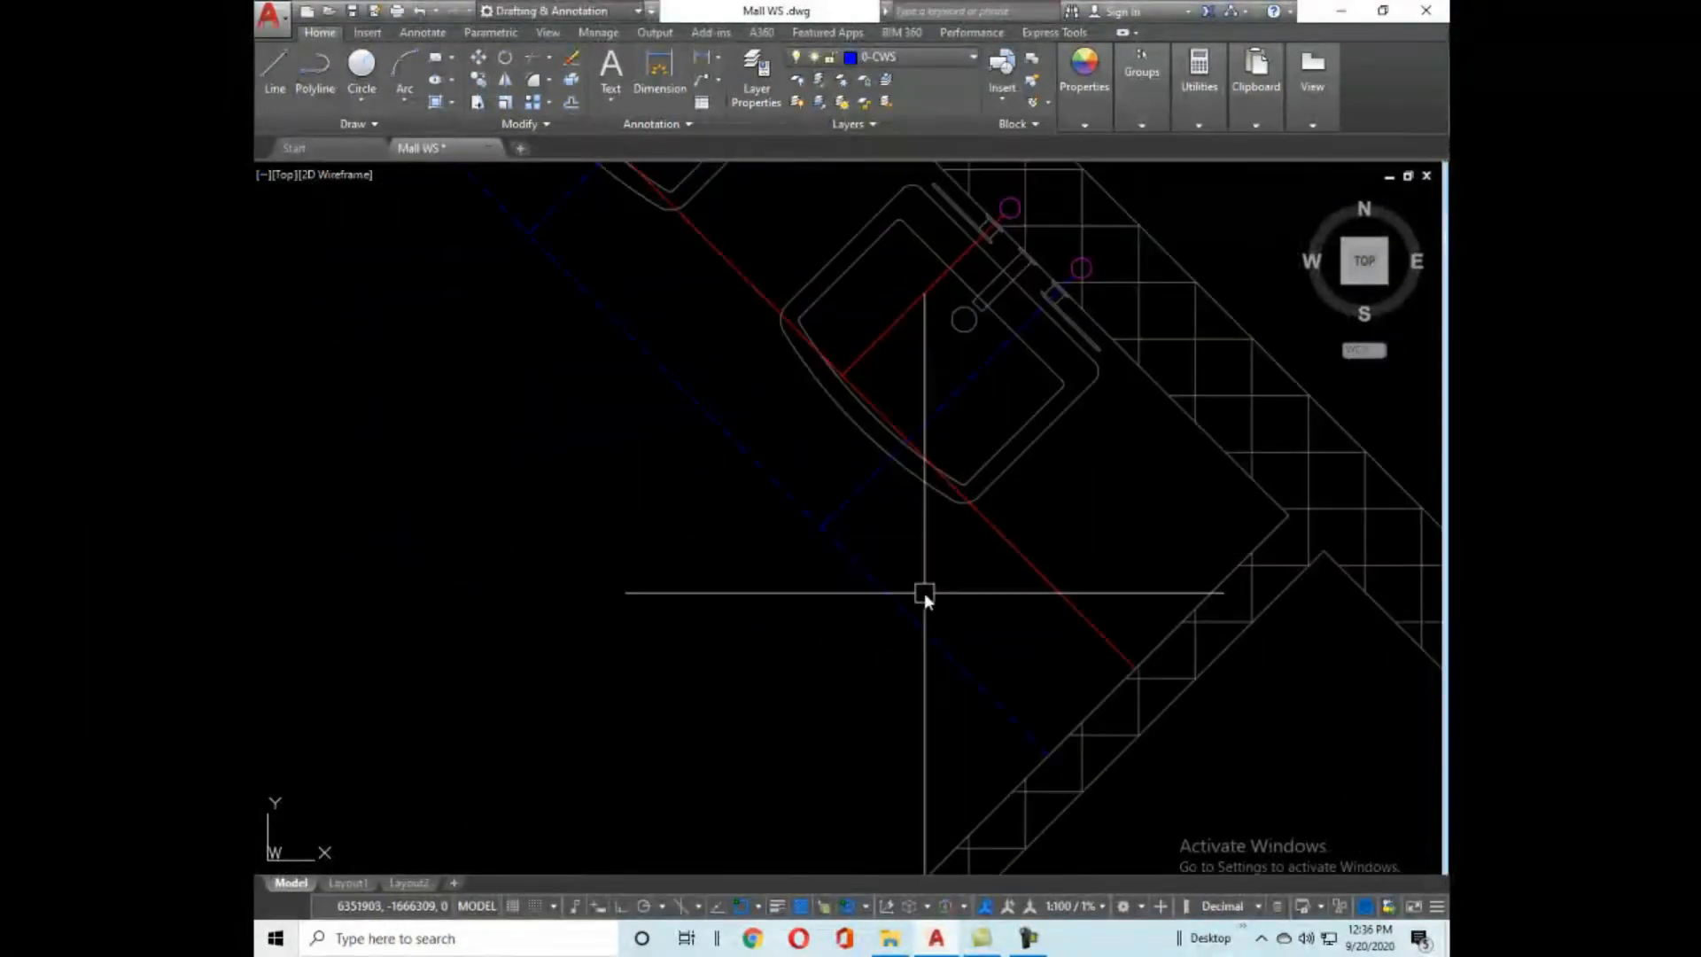
pyautogui.write('l')
pyautogui.press('Return')
pyautogui.click(885, 658)
pyautogui.click(1067, 468)
pyautogui.press('Return')
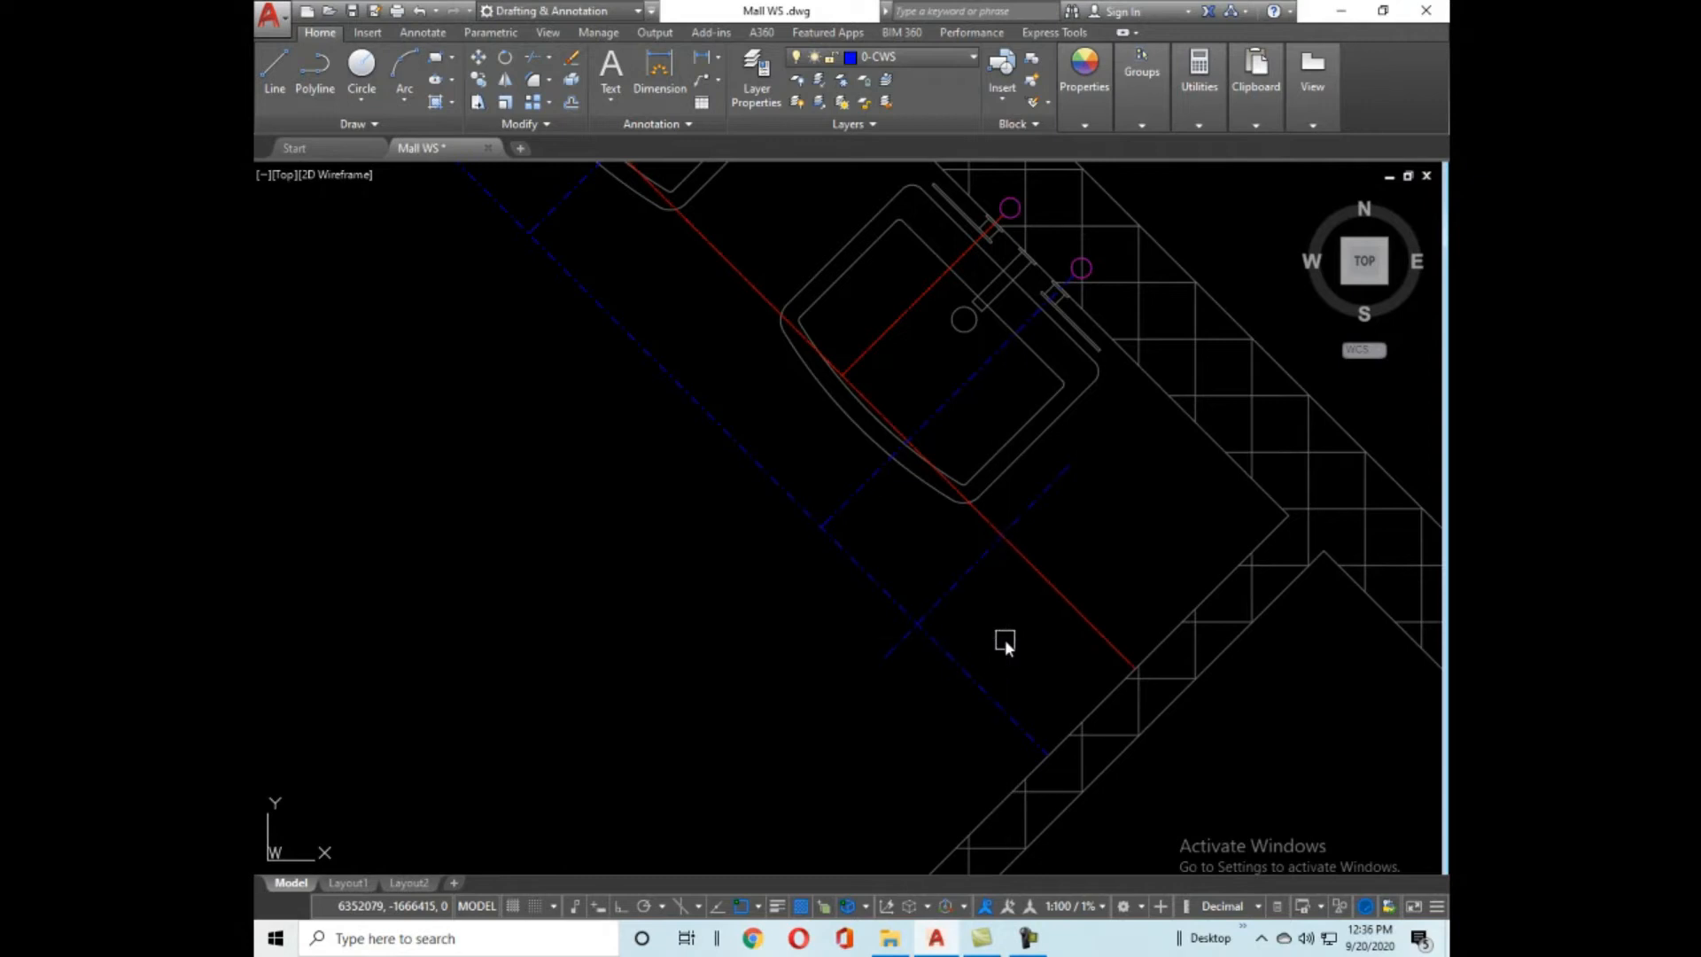
pyautogui.hotkey('ctrl', 'z')
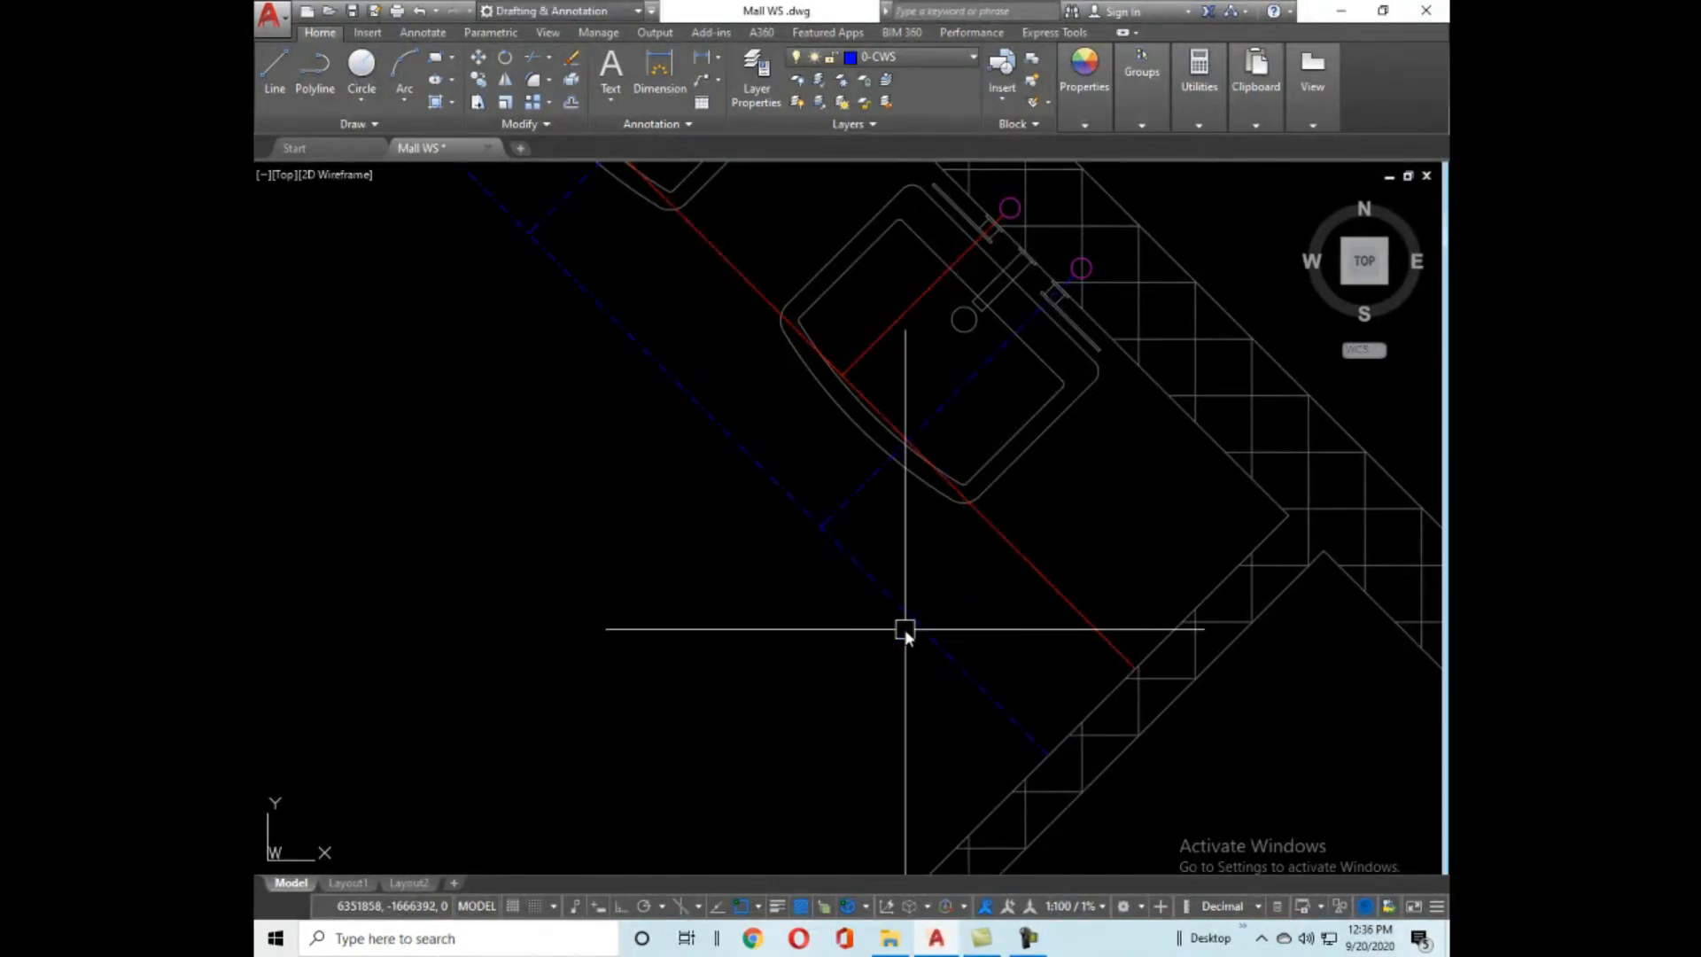
# Cut the hot and cold supply pipes back from the partition wall to just past the third washbasin.
pyautogui.click(818, 529)
pyautogui.moveTo(817, 527); pyautogui.dragTo(886, 660)
pyautogui.click(1036, 494)
pyautogui.press('Delete')
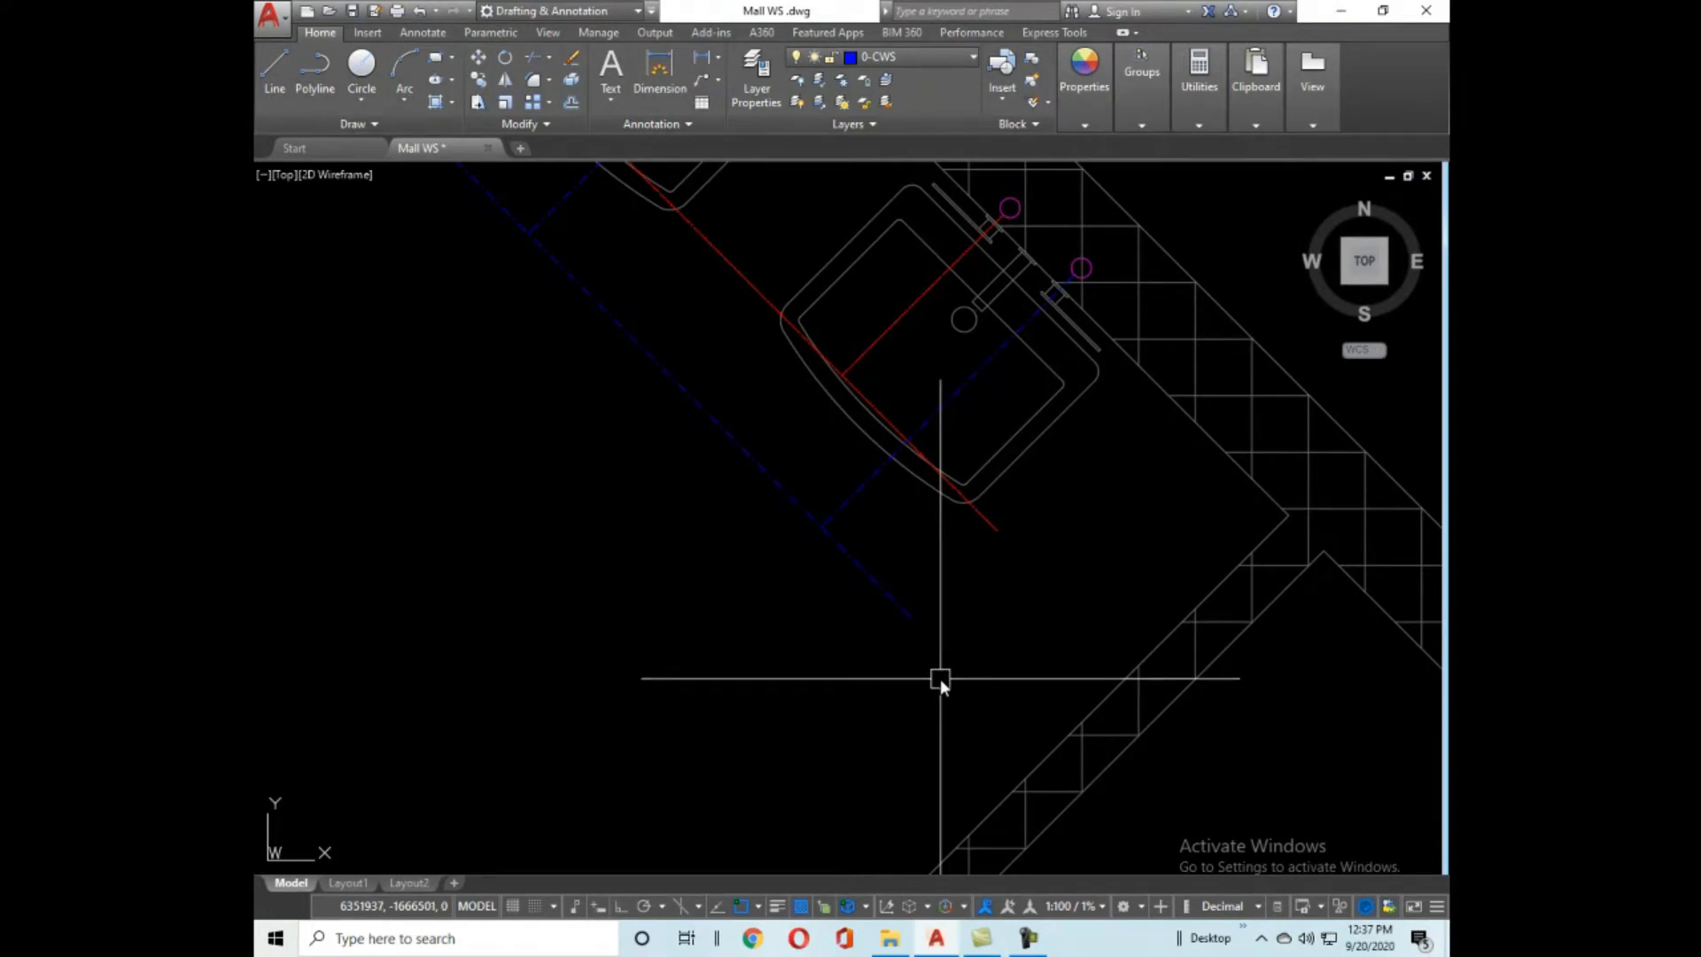
# Draw three concentric circles centred on the free end of the cold water pipe past the third washbasin.
pyautogui.scroll(3, 937, 637)
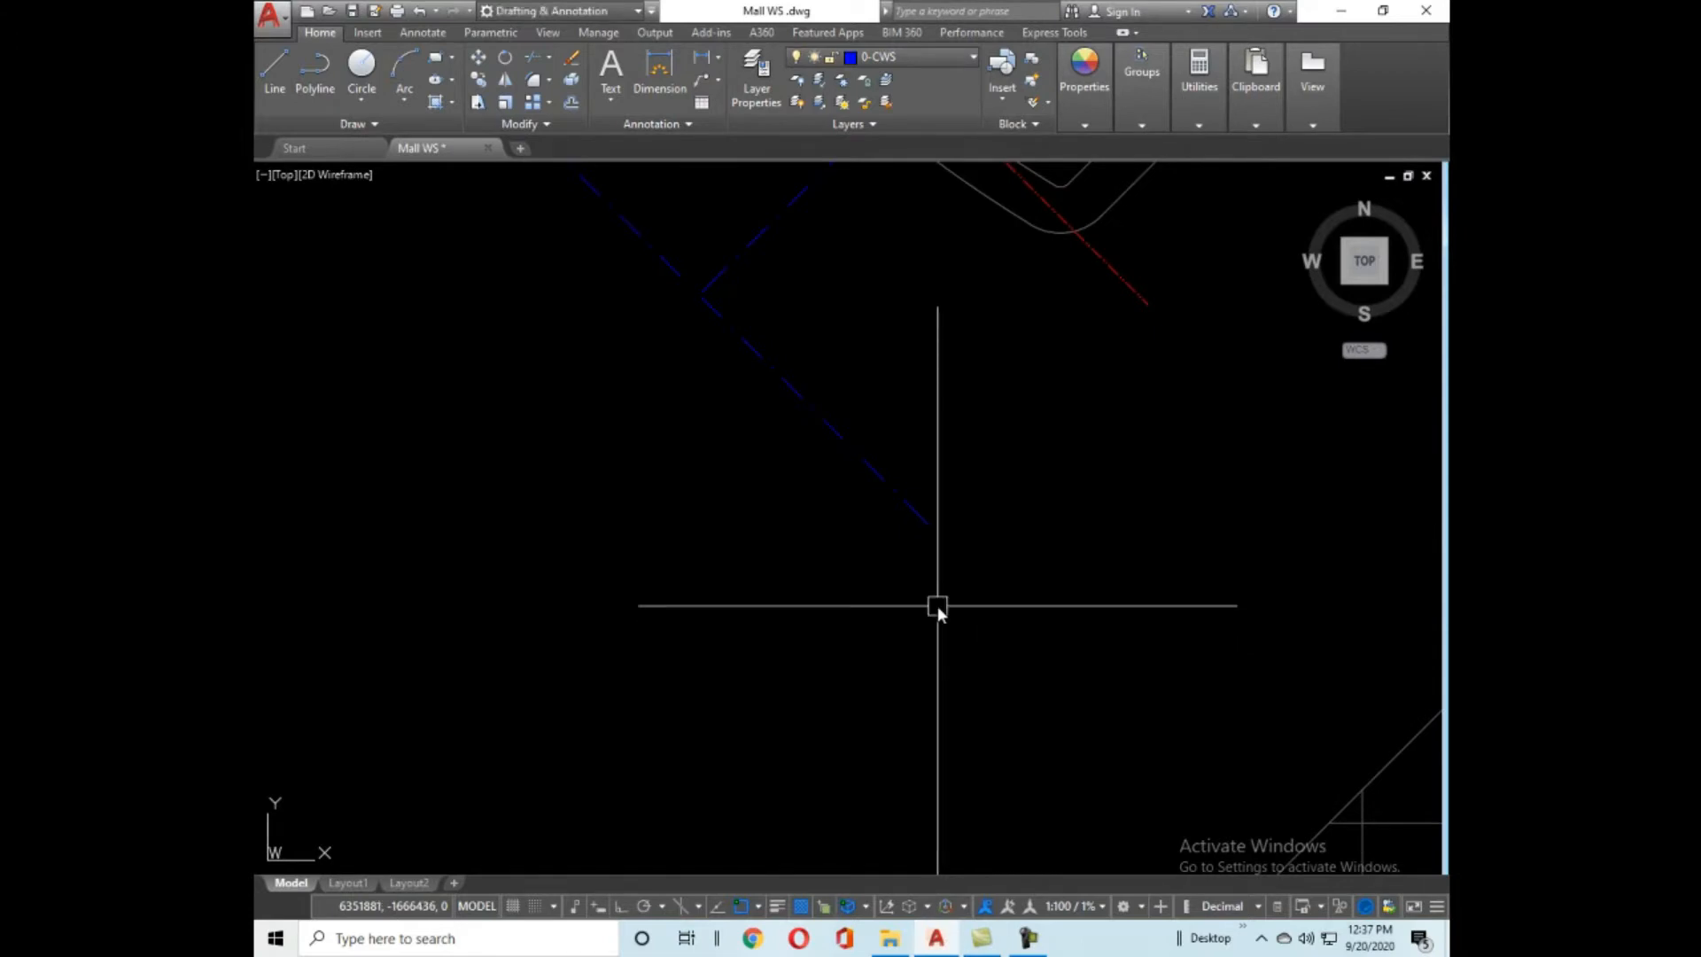
pyautogui.click(910, 688)
pyautogui.press('Delete')
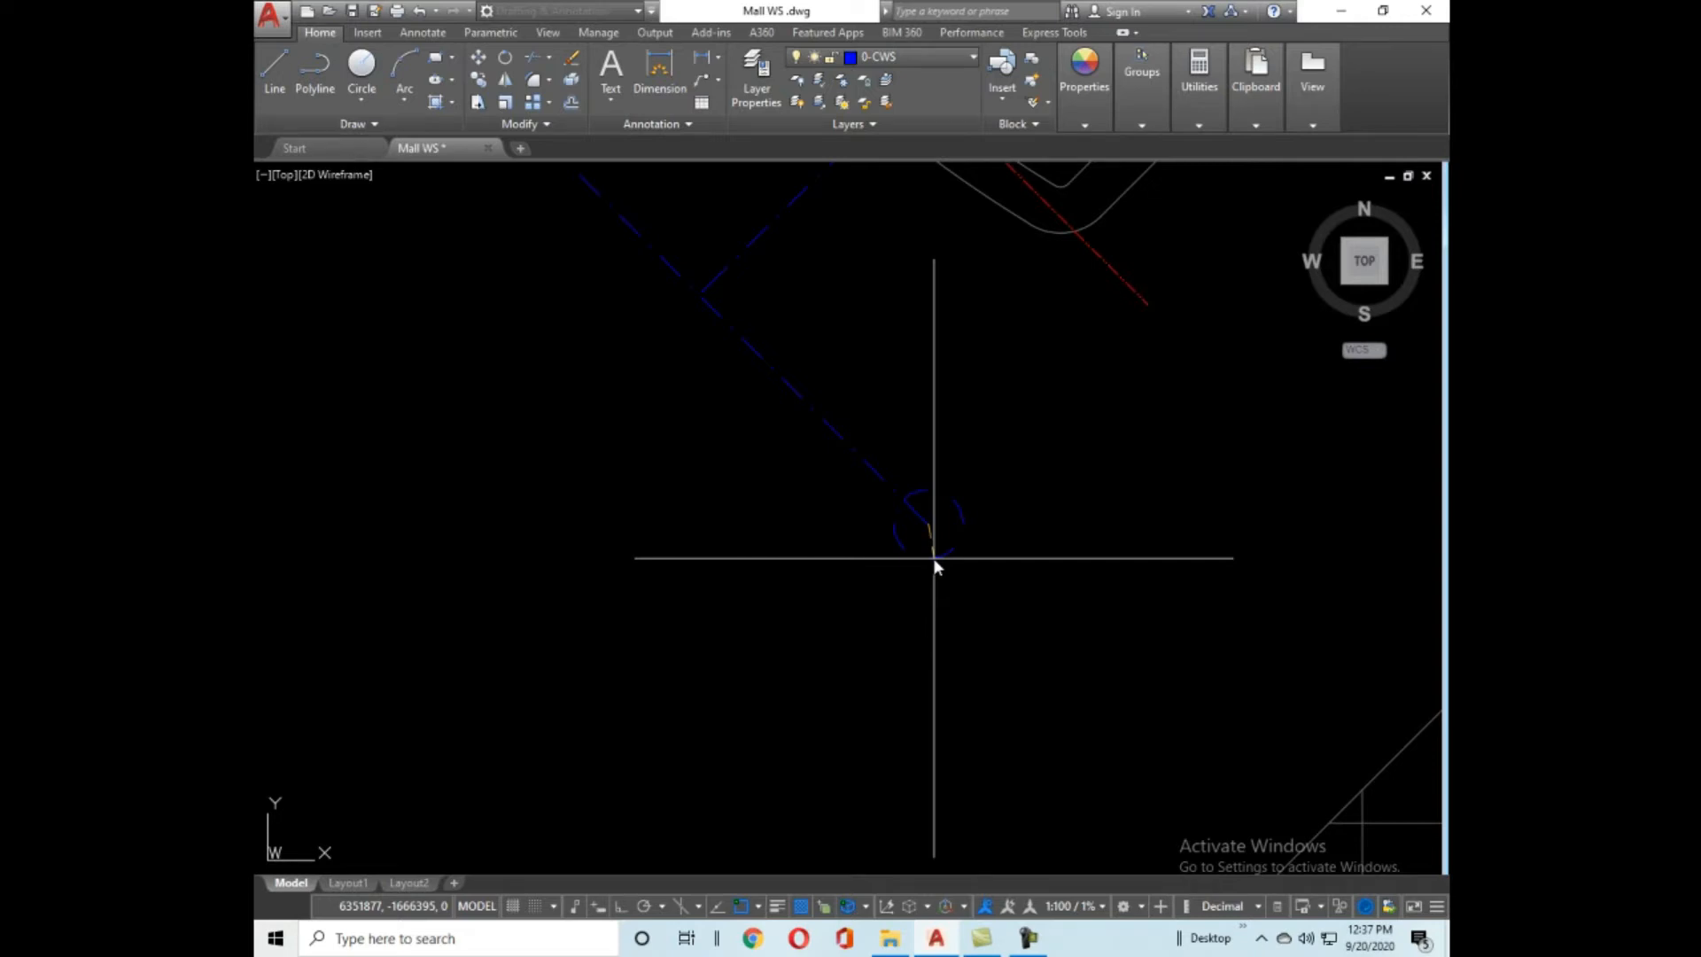
pyautogui.press('Escape')
pyautogui.scroll(5, 930, 558)
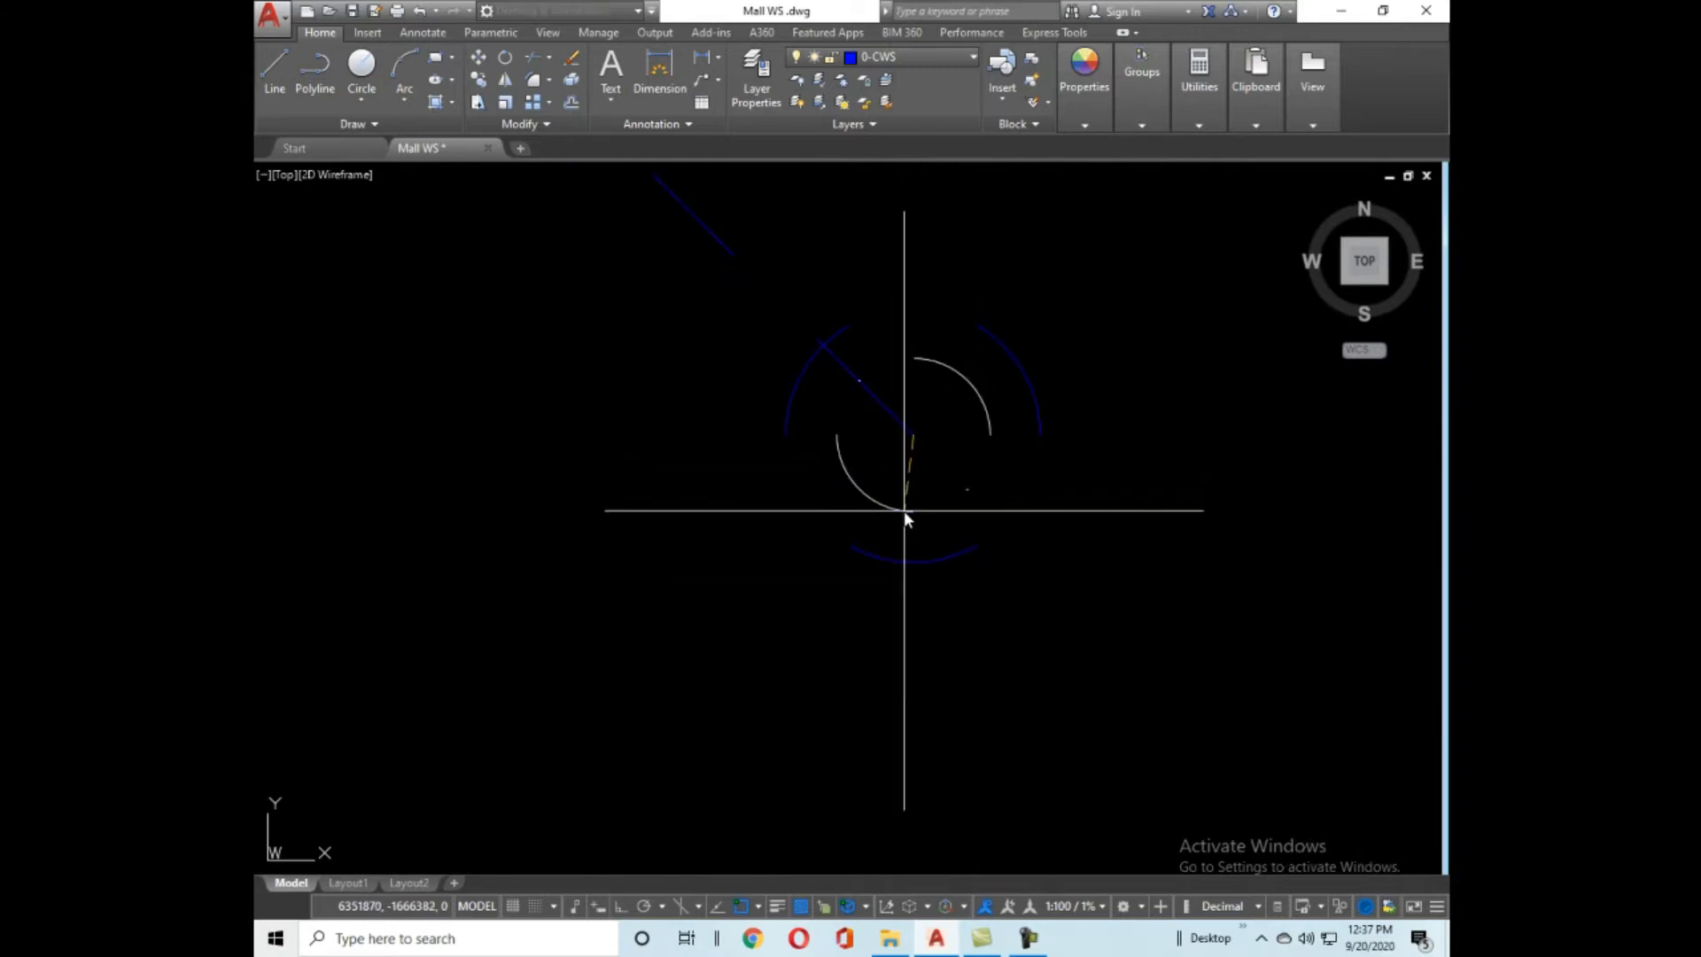
pyautogui.click(913, 435)
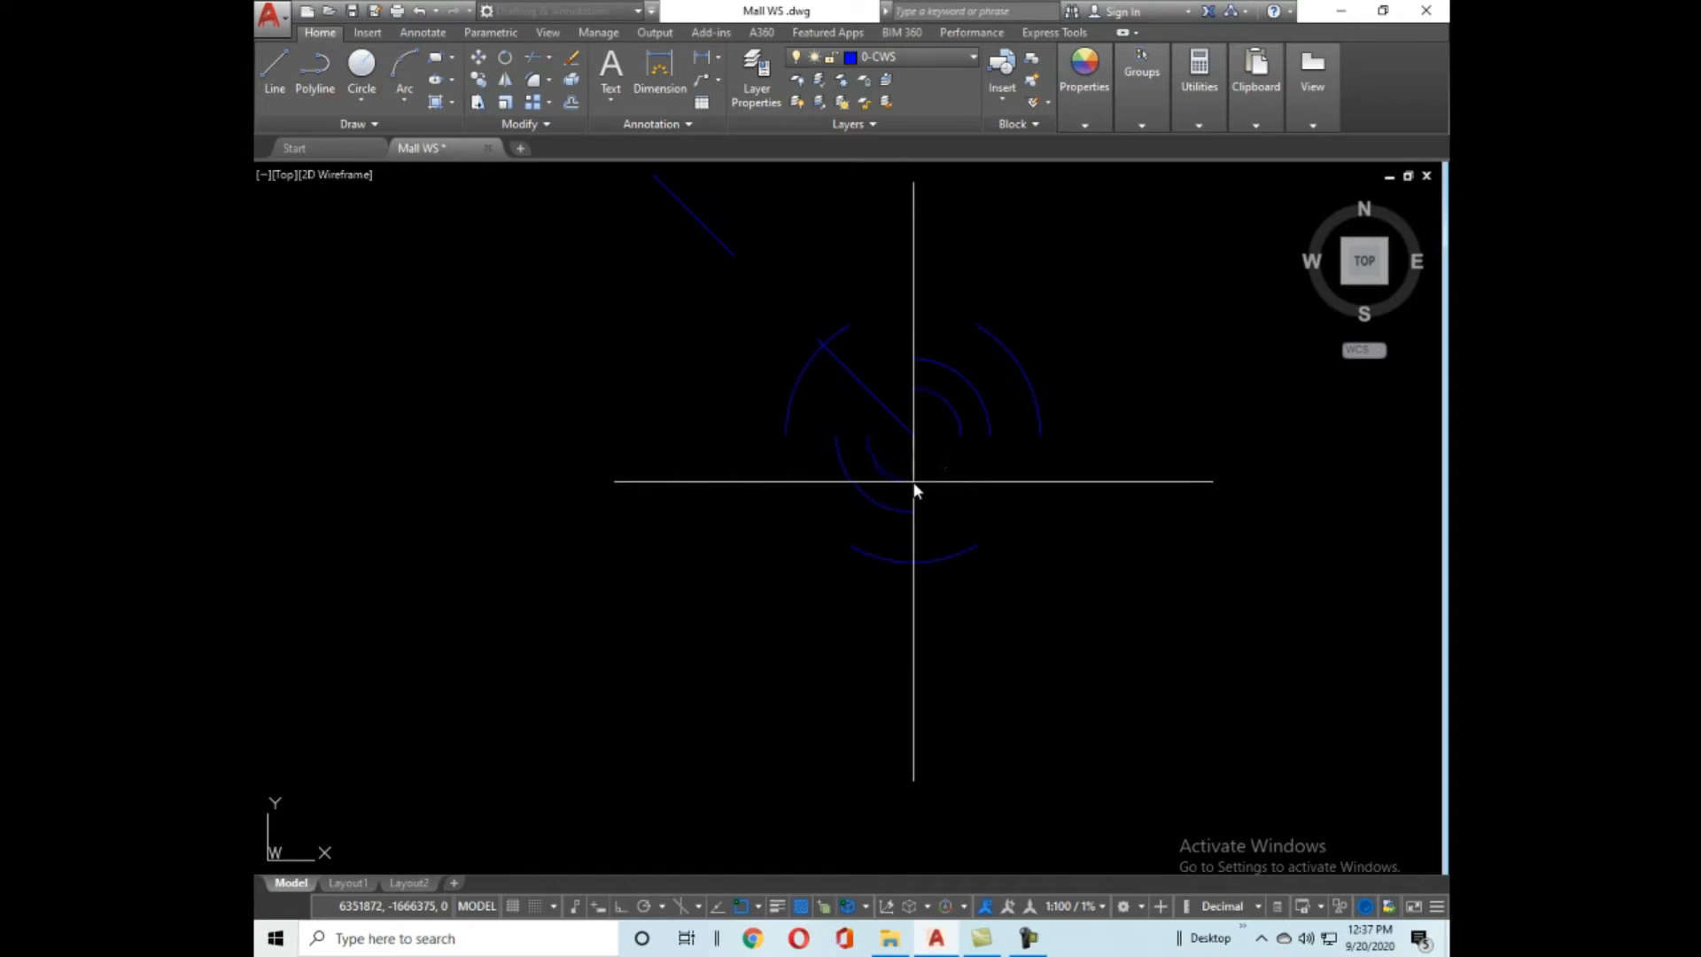
pyautogui.press('Escape')
# Move the three concentric circles at the cold pipe's end to a layer with a yellow continuous line.
pyautogui.click(968, 638)
pyautogui.click(884, 462)
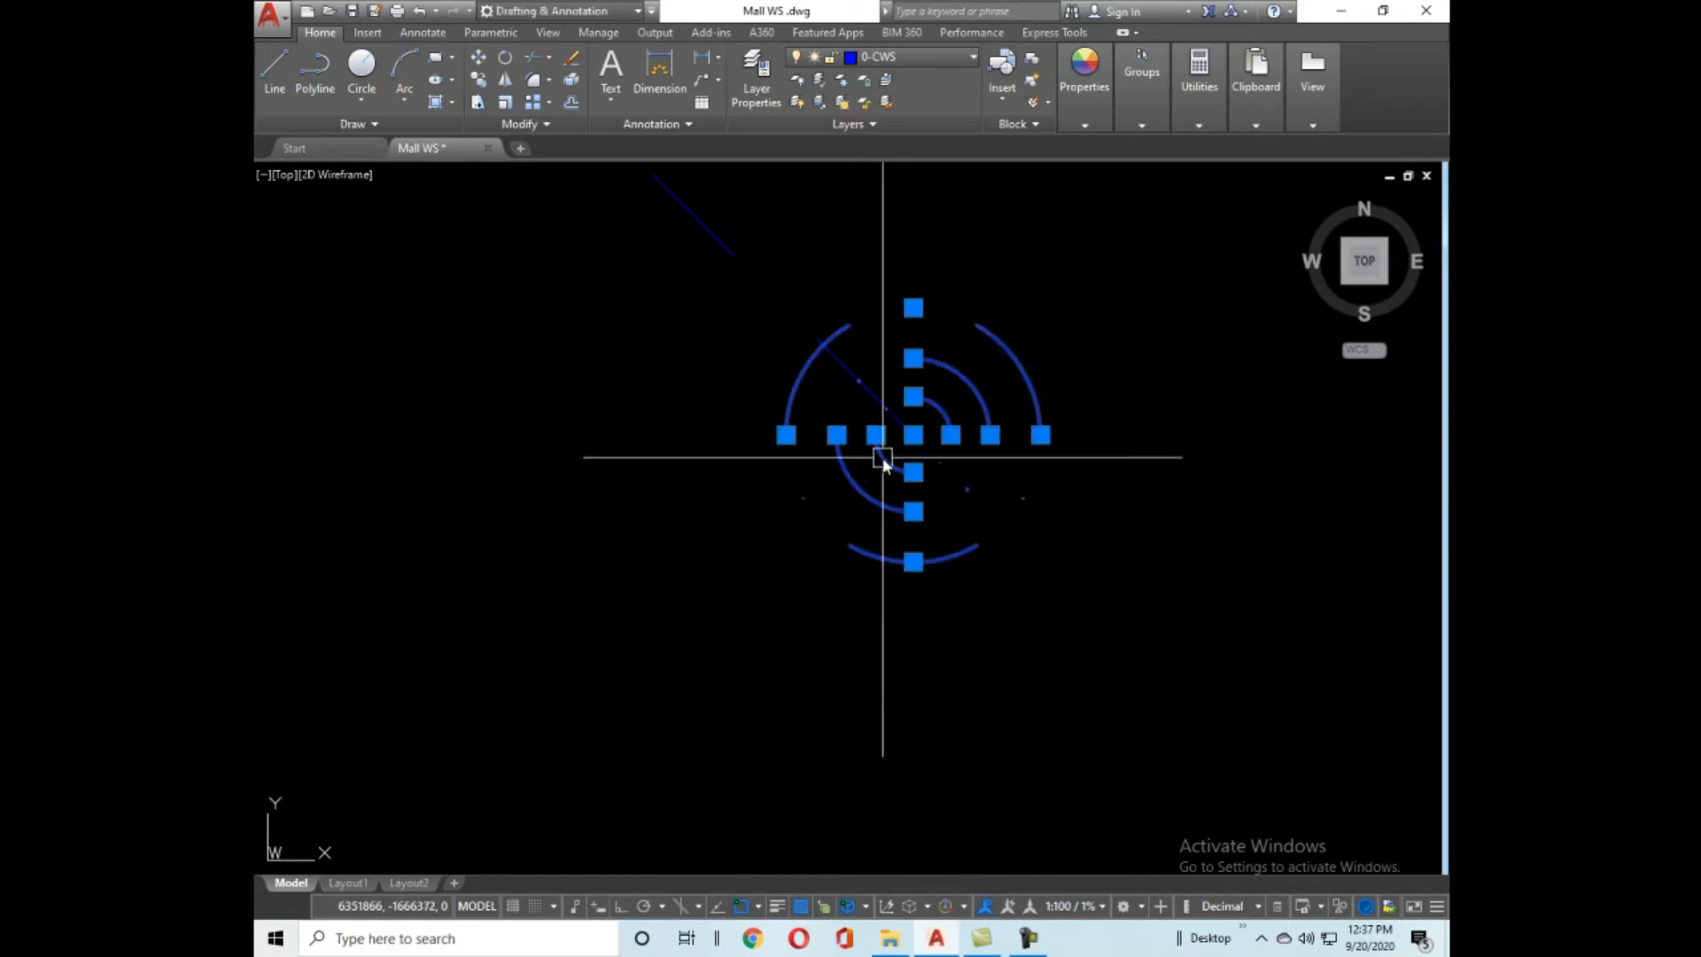
pyautogui.click(939, 57)
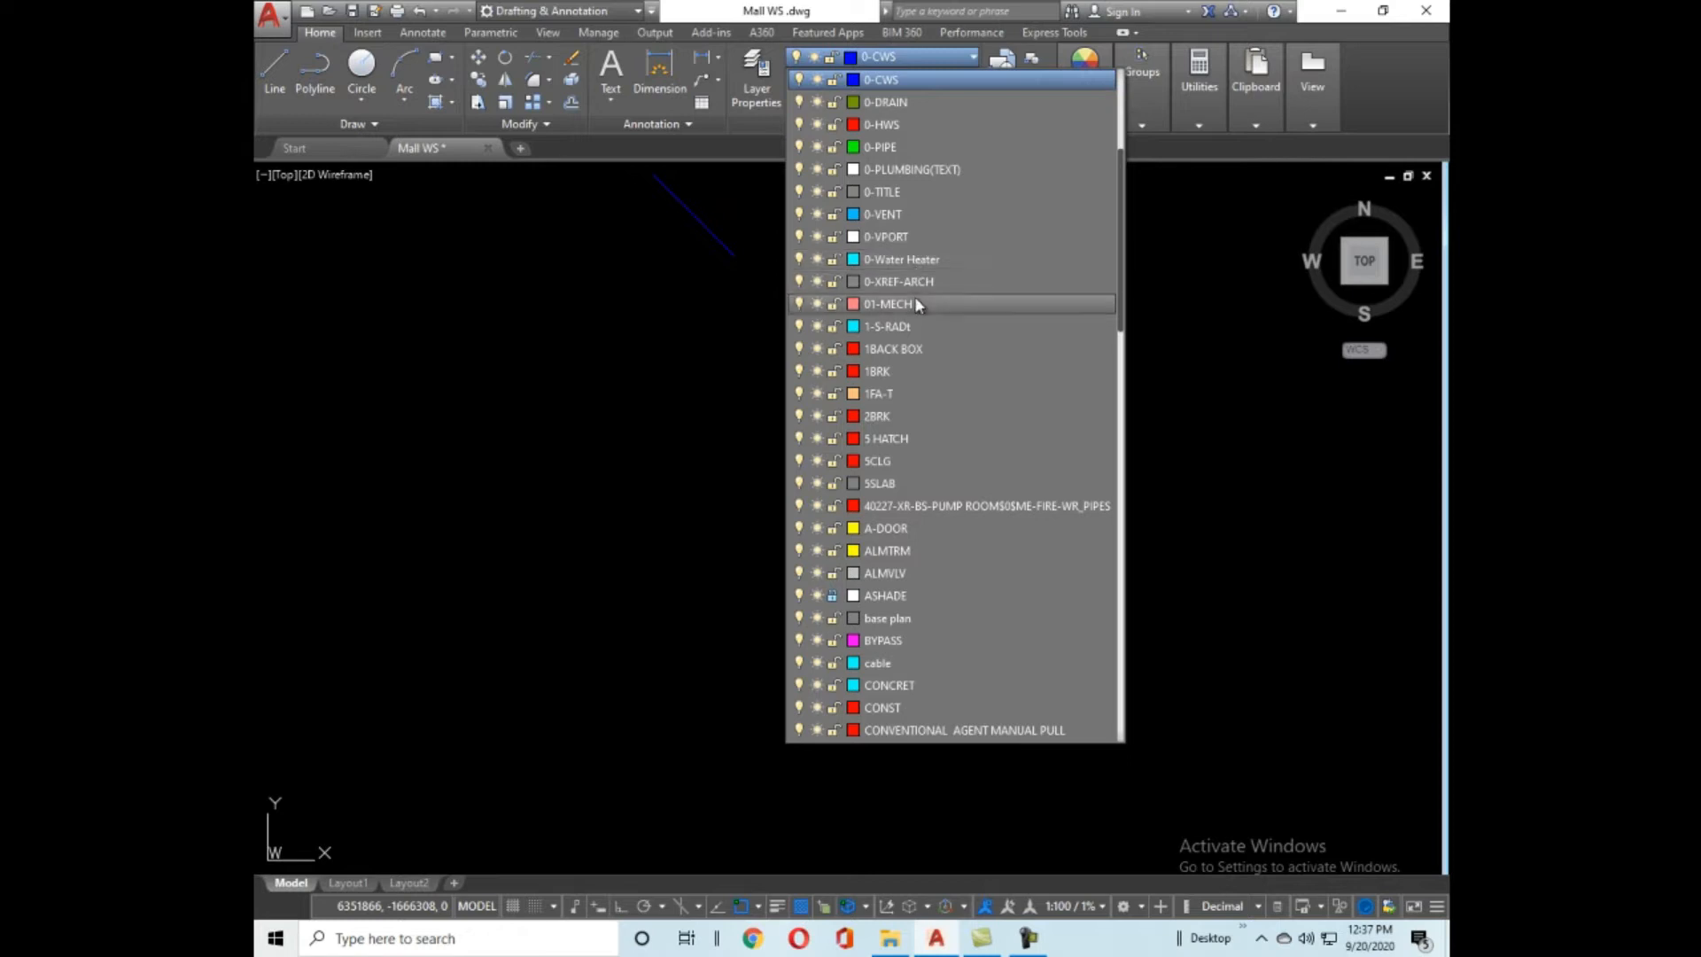
pyautogui.click(895, 542)
pyautogui.press('Escape')
pyautogui.scroll(-3, 962, 608)
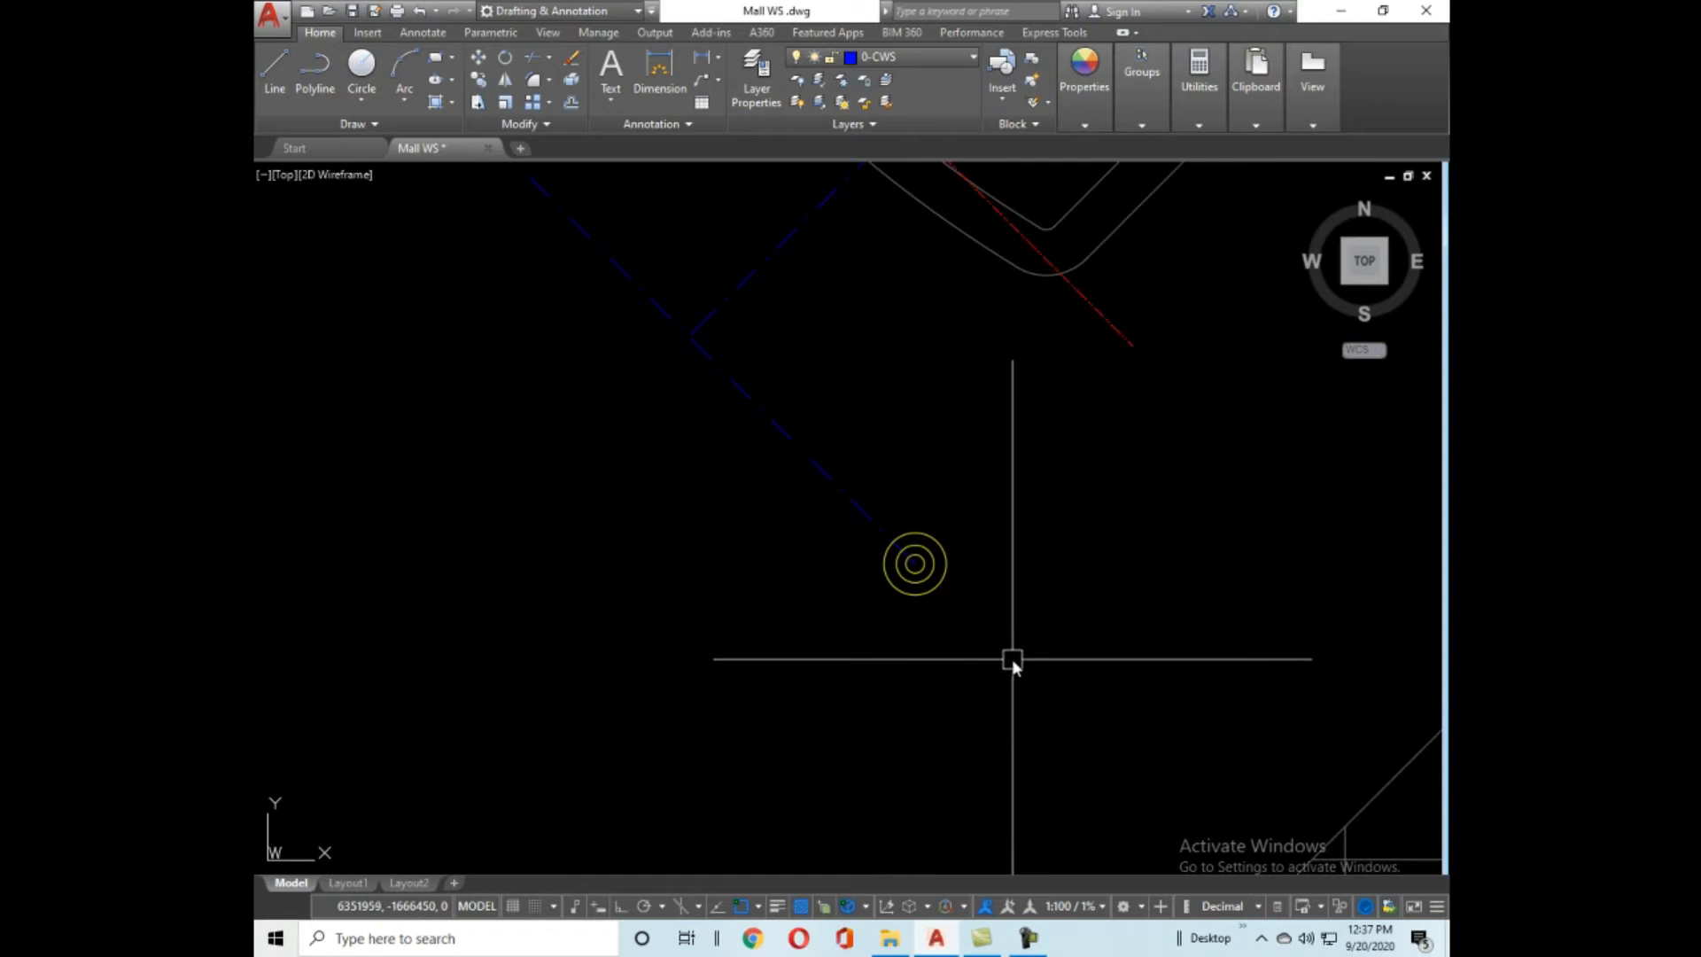
# Copy the three concentric circles from the cold pipe's end to the hot pipe's end past the third washbasin.
pyautogui.scroll(3, 987, 639)
pyautogui.click(879, 537)
pyautogui.click(838, 478)
pyautogui.scroll(-3, 815, 549)
pyautogui.click(1036, 323)
# Move the hot water main away from the washbasins so it runs between the basin fronts and the cold water main.
pyautogui.scroll(-5, 1025, 448)
pyautogui.moveTo(920, 415); pyautogui.dragTo(1038, 577, button='middle')
pyautogui.click(1061, 491)
pyautogui.moveTo(823, 345); pyautogui.dragTo(1013, 564, button='middle')
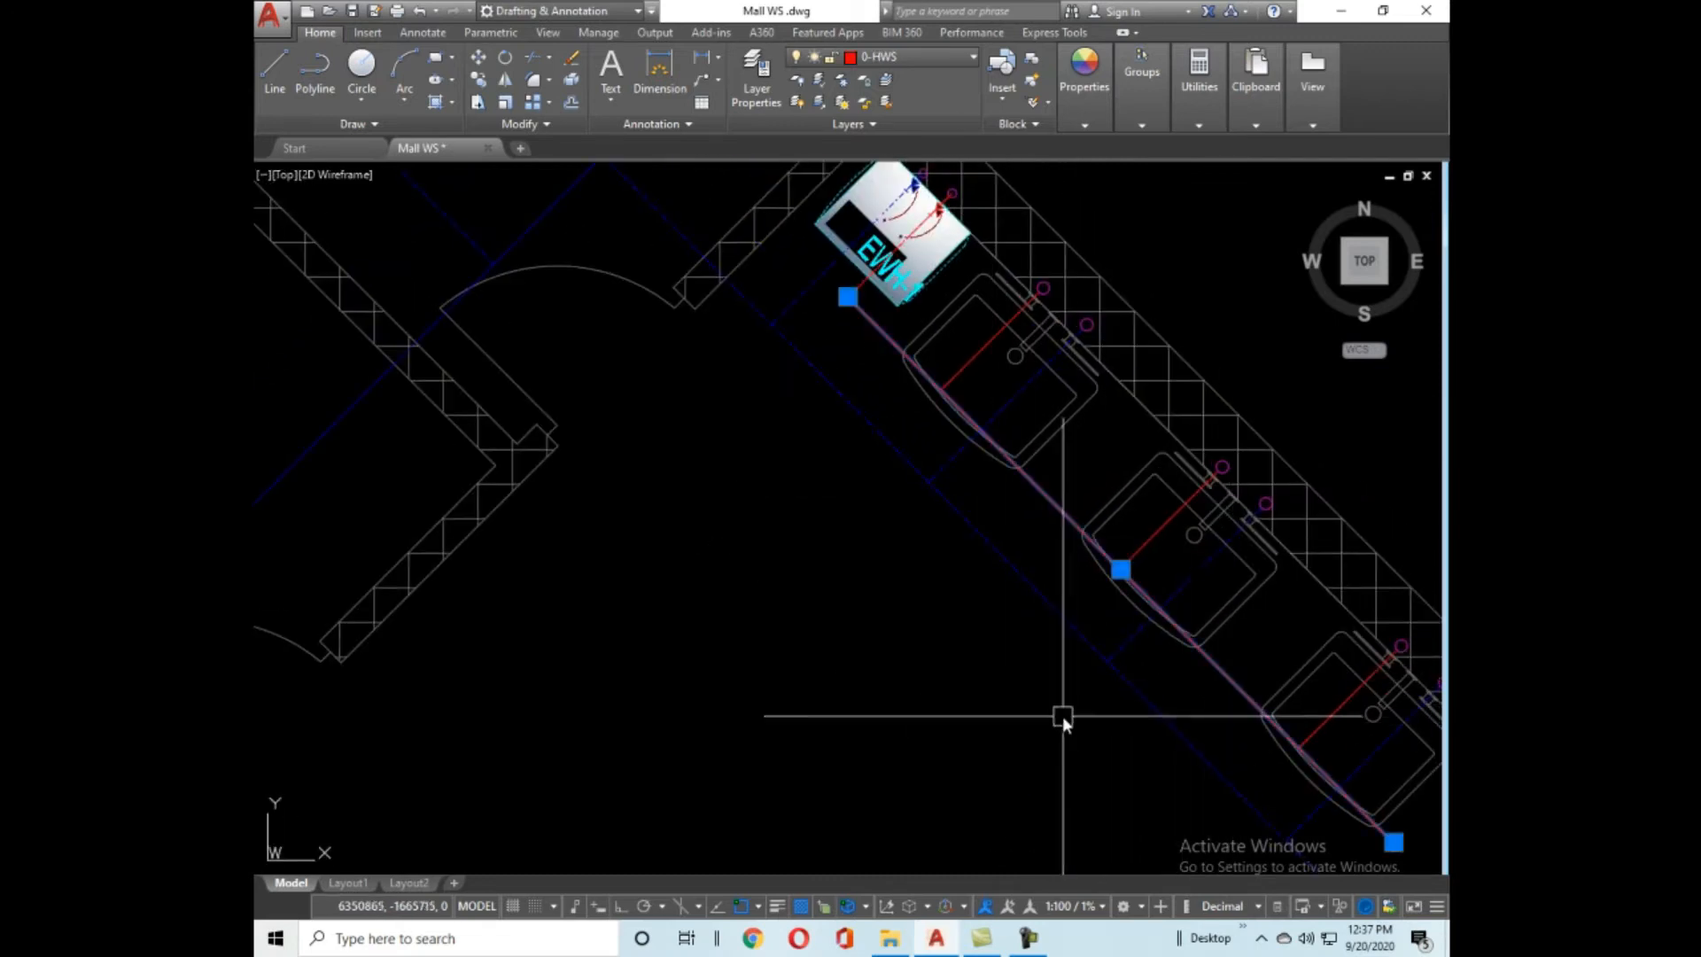
pyautogui.scroll(5, 1061, 715)
pyautogui.press('Escape')
pyautogui.scroll(-3, 1169, 779)
pyautogui.scroll(-2, 1184, 717)
pyautogui.moveTo(1184, 716)
pyautogui.mouseDown(button='middle')
pyautogui.moveTo(1066, 612)
pyautogui.moveTo(1184, 747)
pyautogui.mouseUp(button='middle')
pyautogui.scroll(4, 756, 315)
pyautogui.scroll(-3, 760, 419)
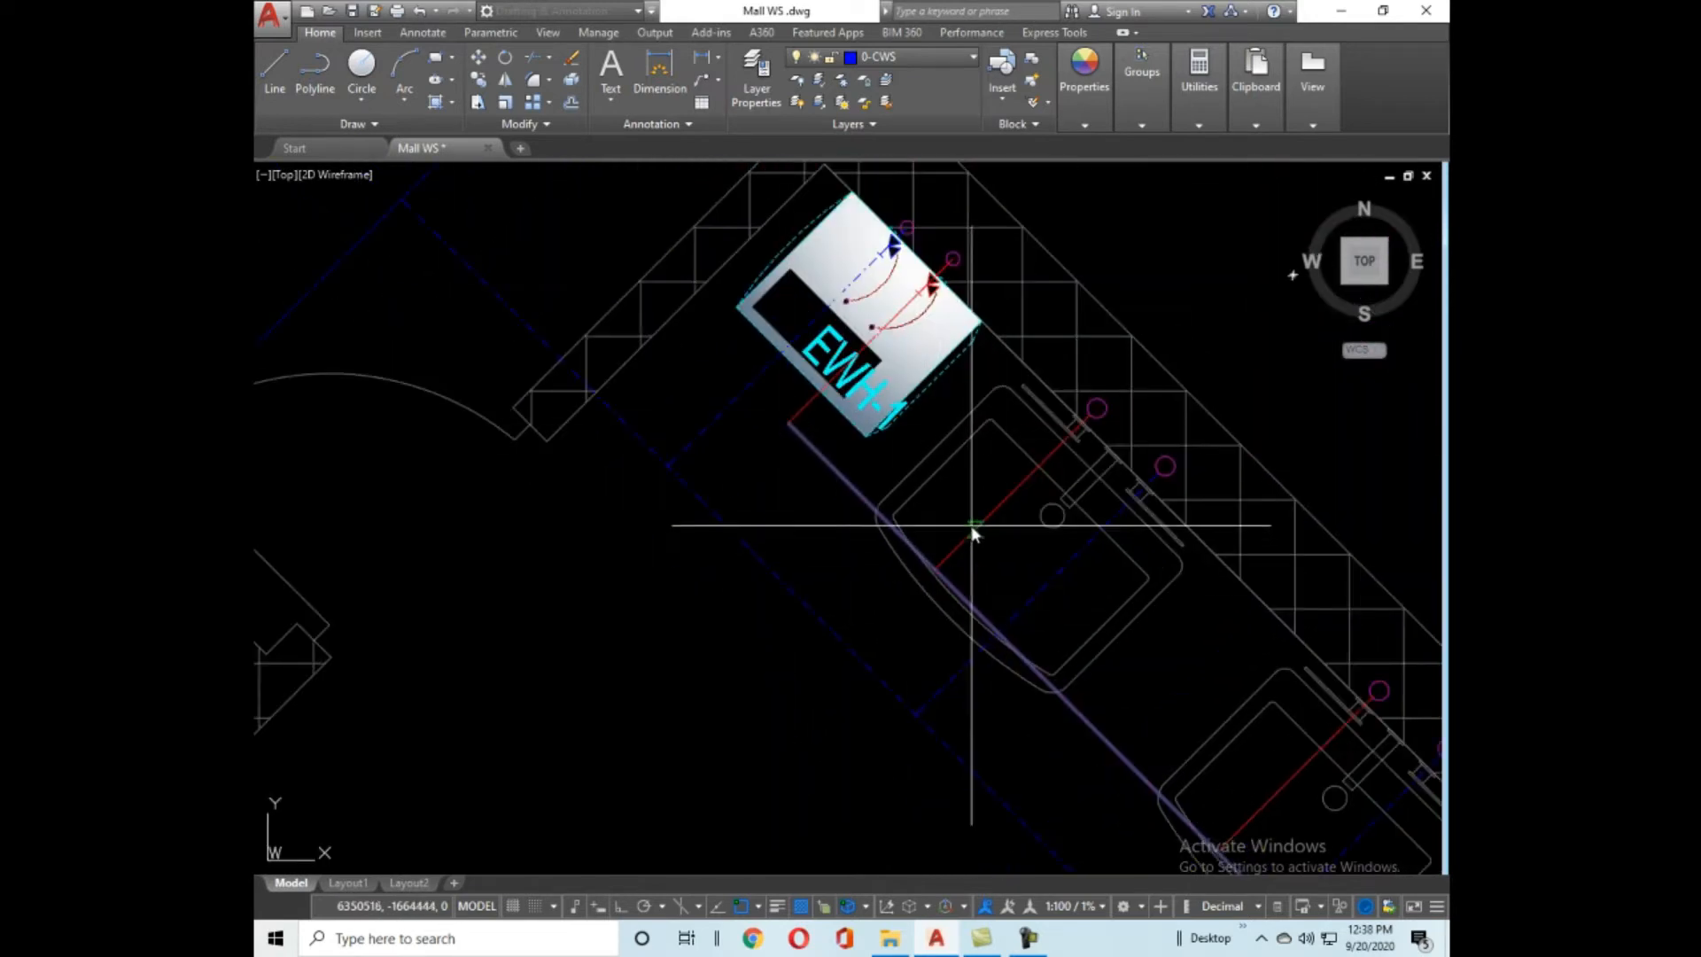
pyautogui.scroll(4, 933, 572)
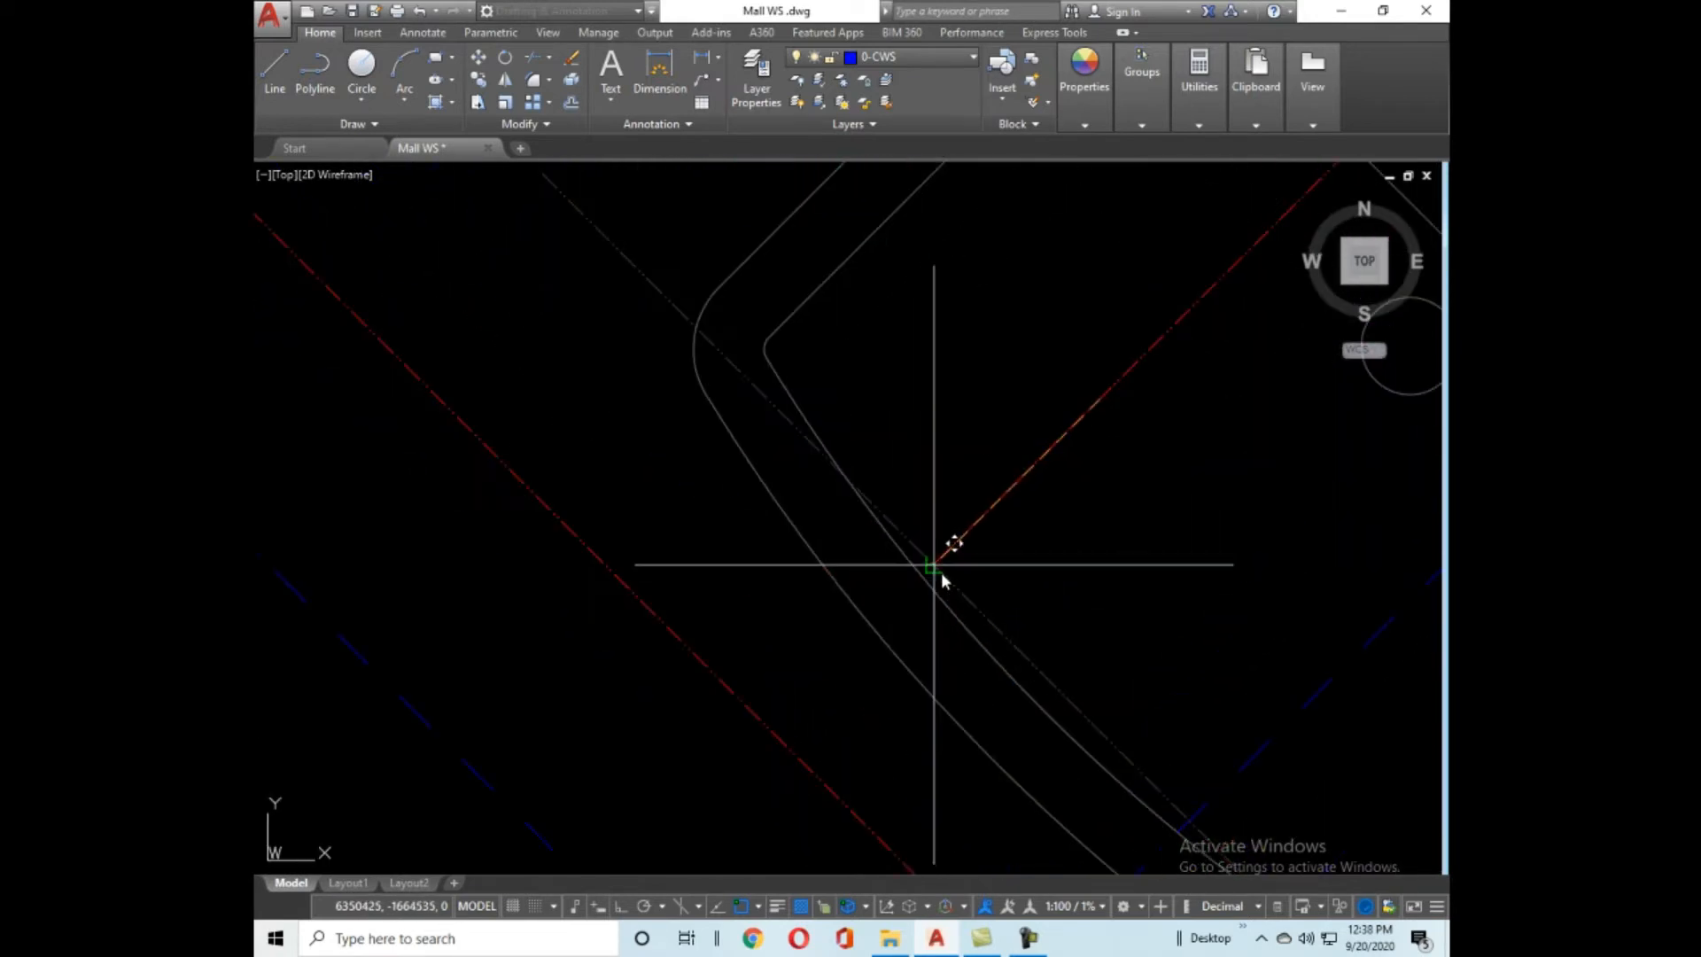
pyautogui.scroll(-3, 890, 503)
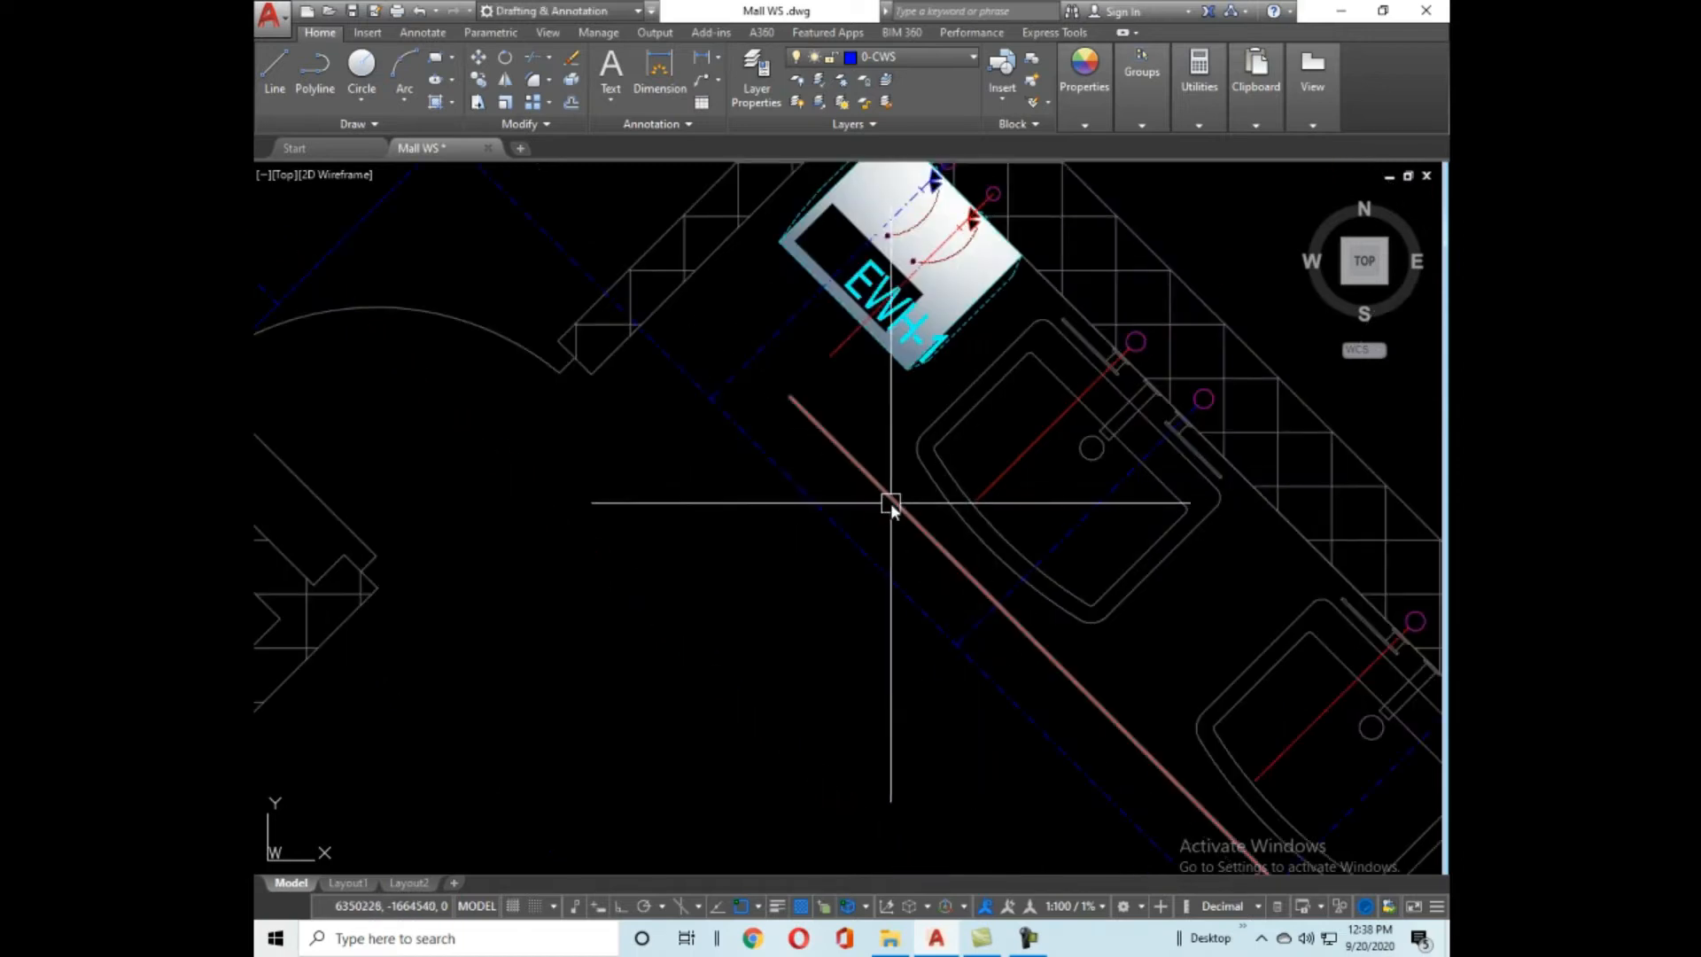
# Extend the heater's hot branch and the three washbasins' hot branches to meet the hot water main.
pyautogui.click(801, 415)
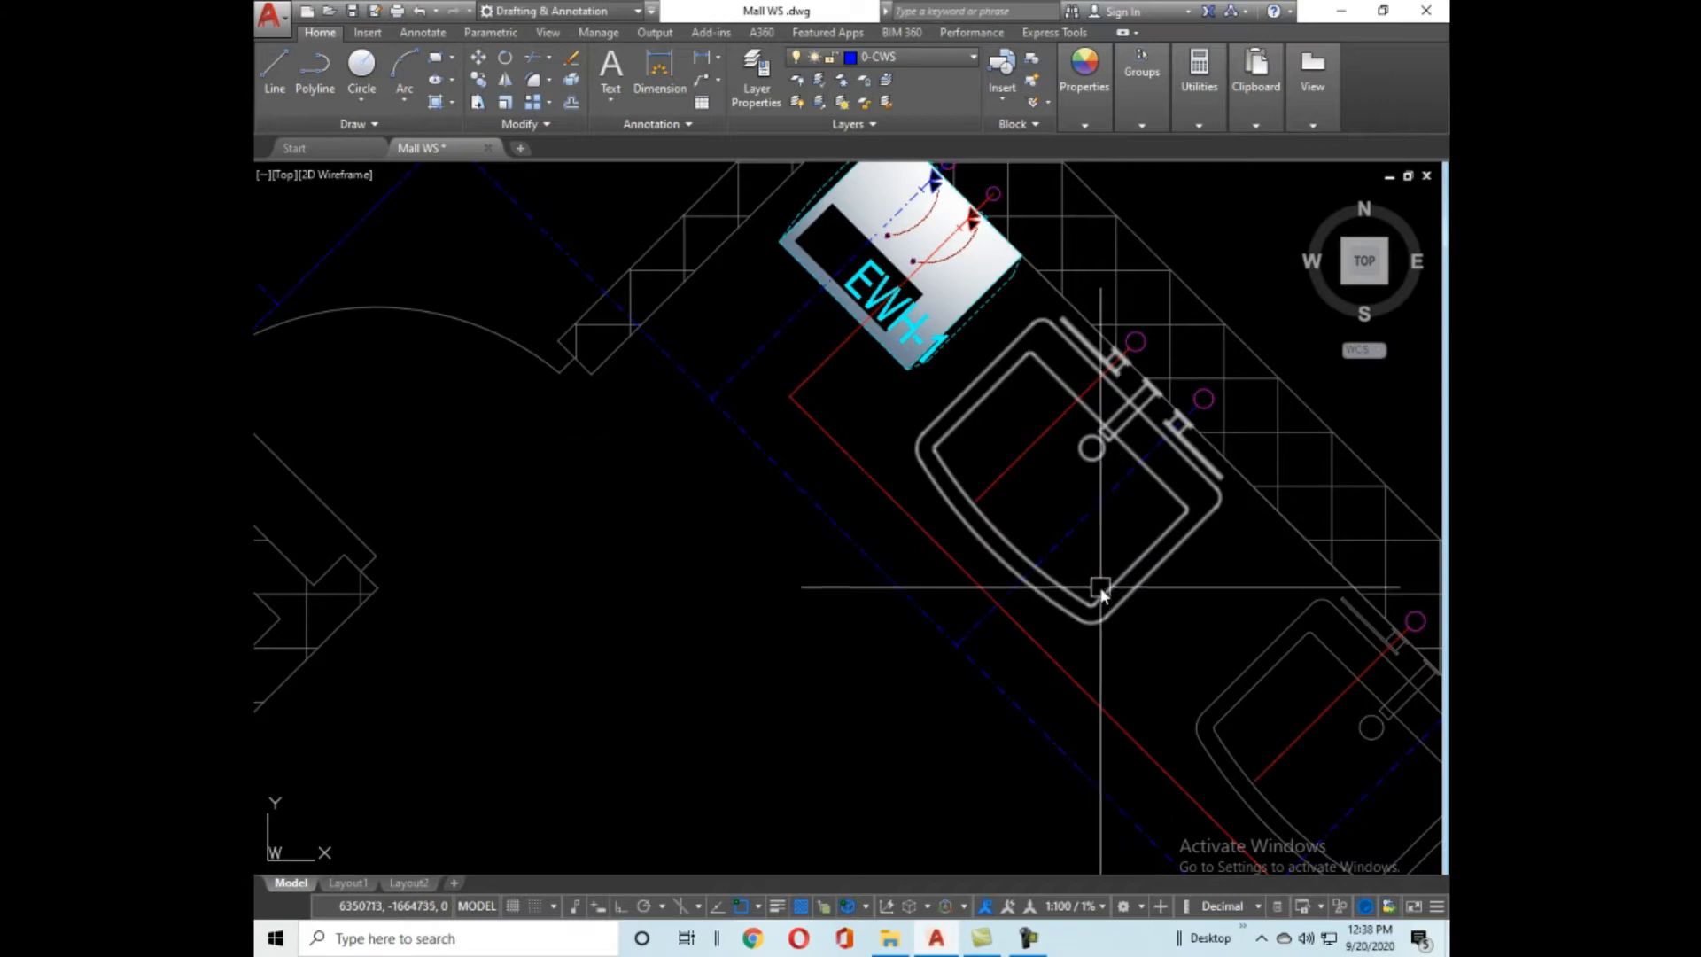
pyautogui.scroll(-1, 882, 459)
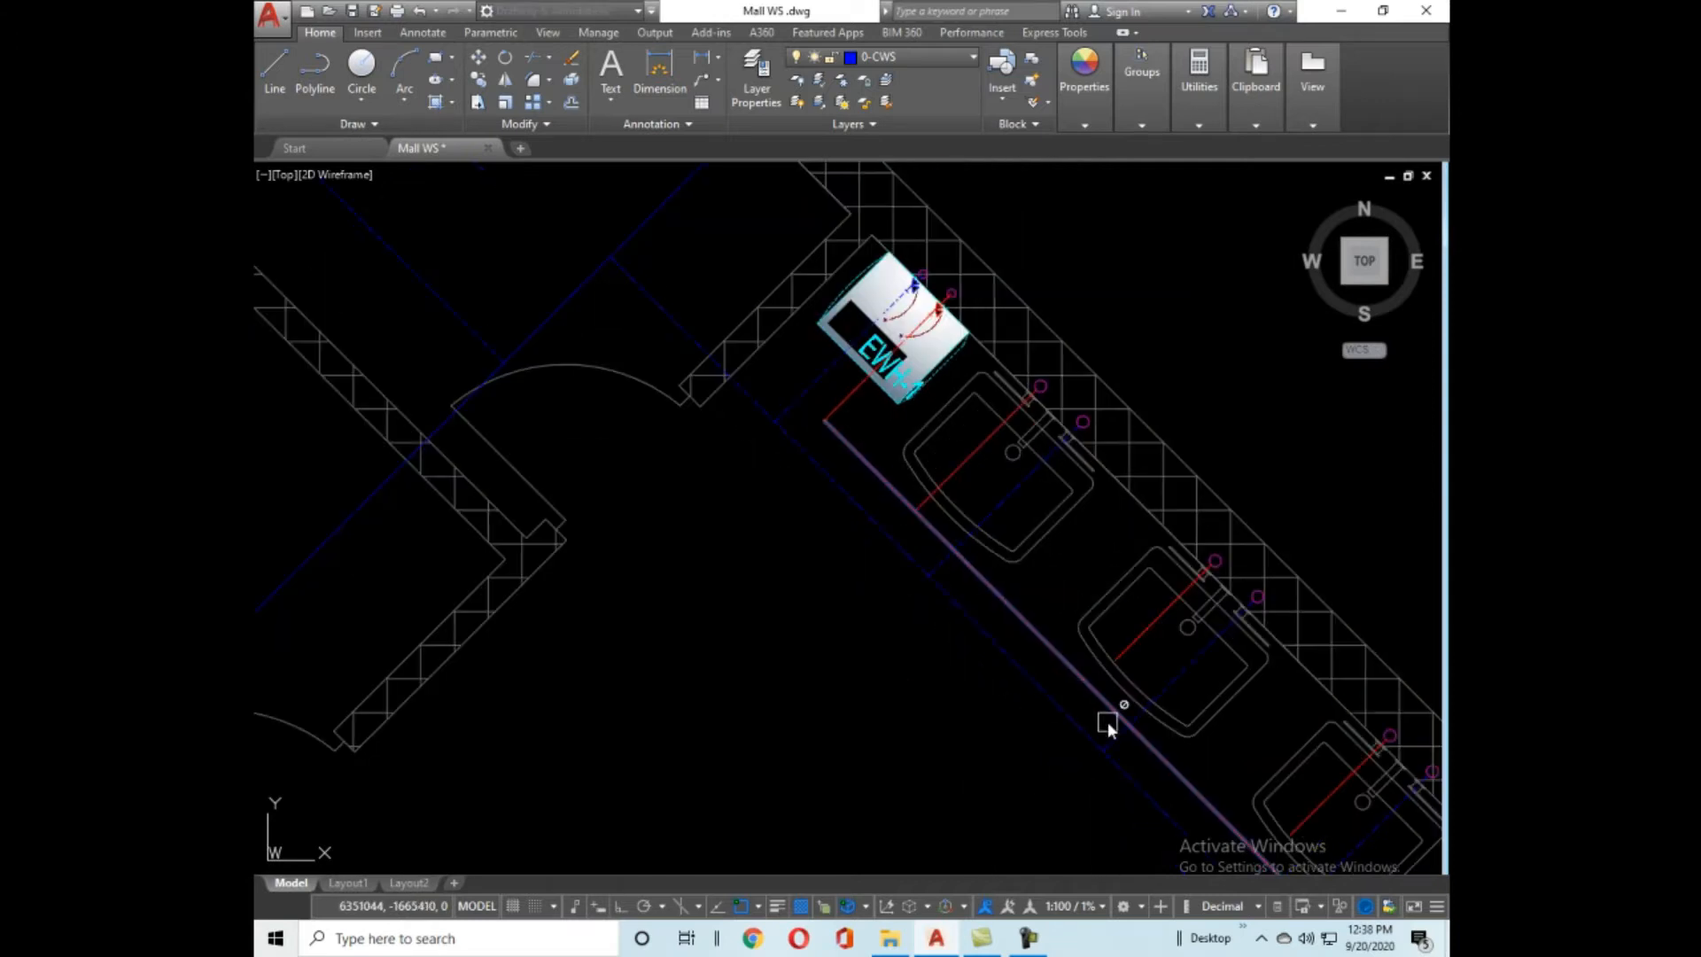
pyautogui.moveTo(1137, 646); pyautogui.dragTo(1051, 562, button='middle')
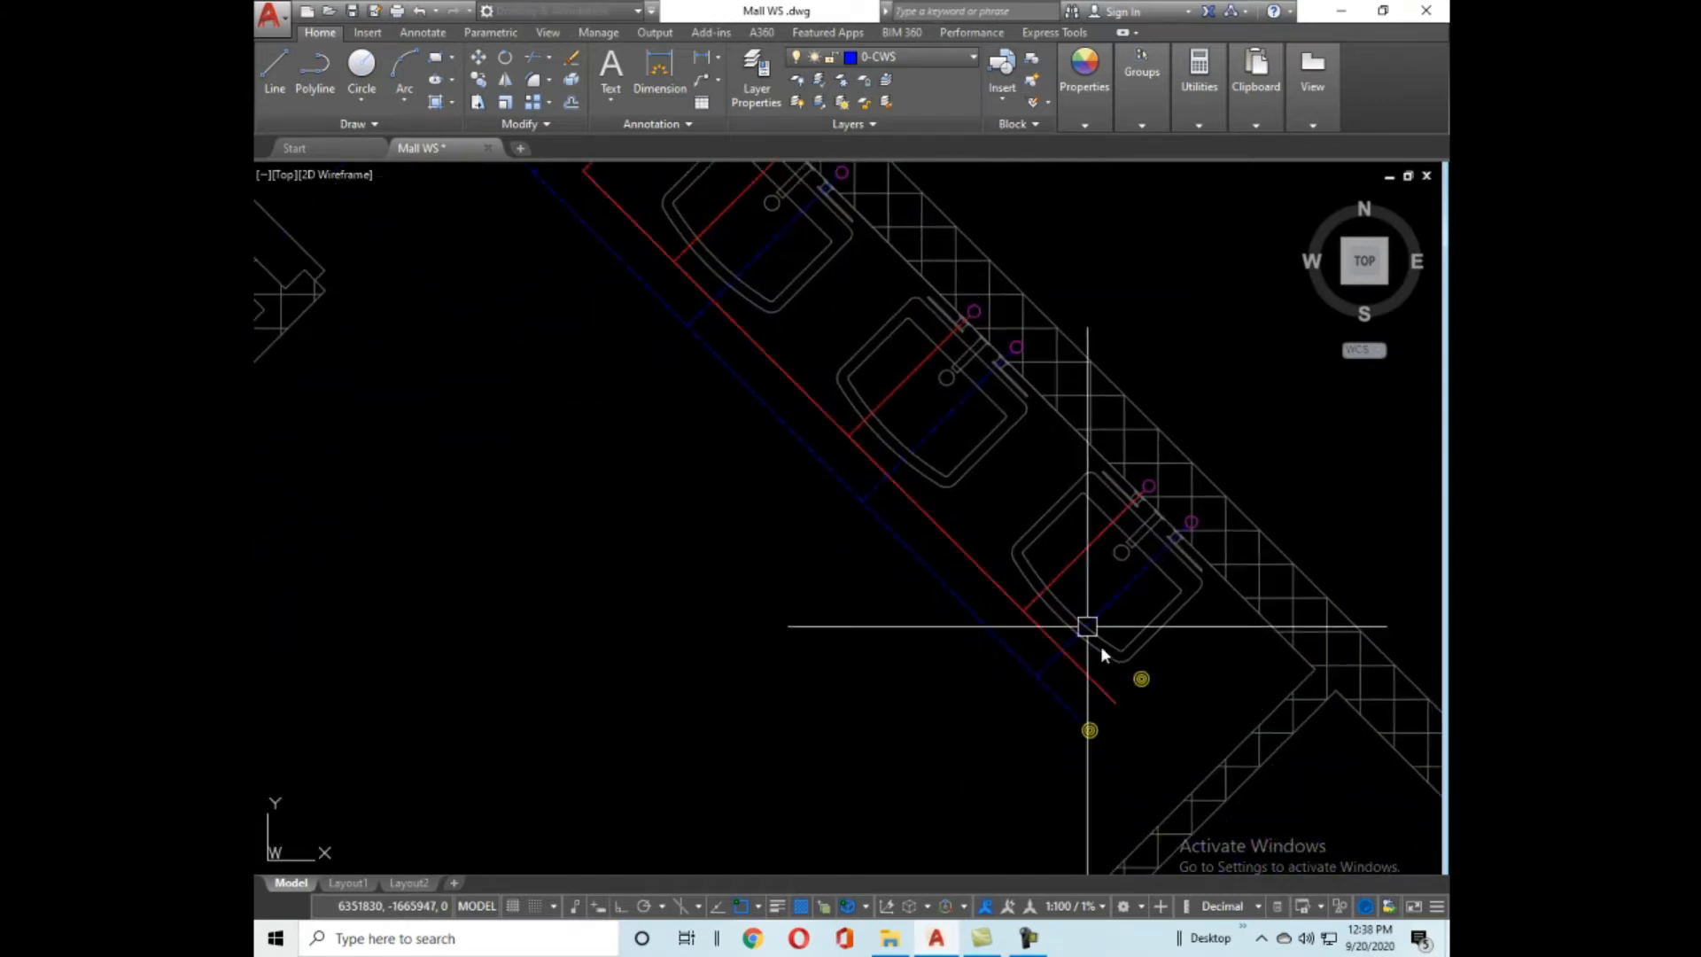
# Move the second set of concentric circles onto the free end of the hot water main past the third washbasin.
pyautogui.scroll(4, 1123, 726)
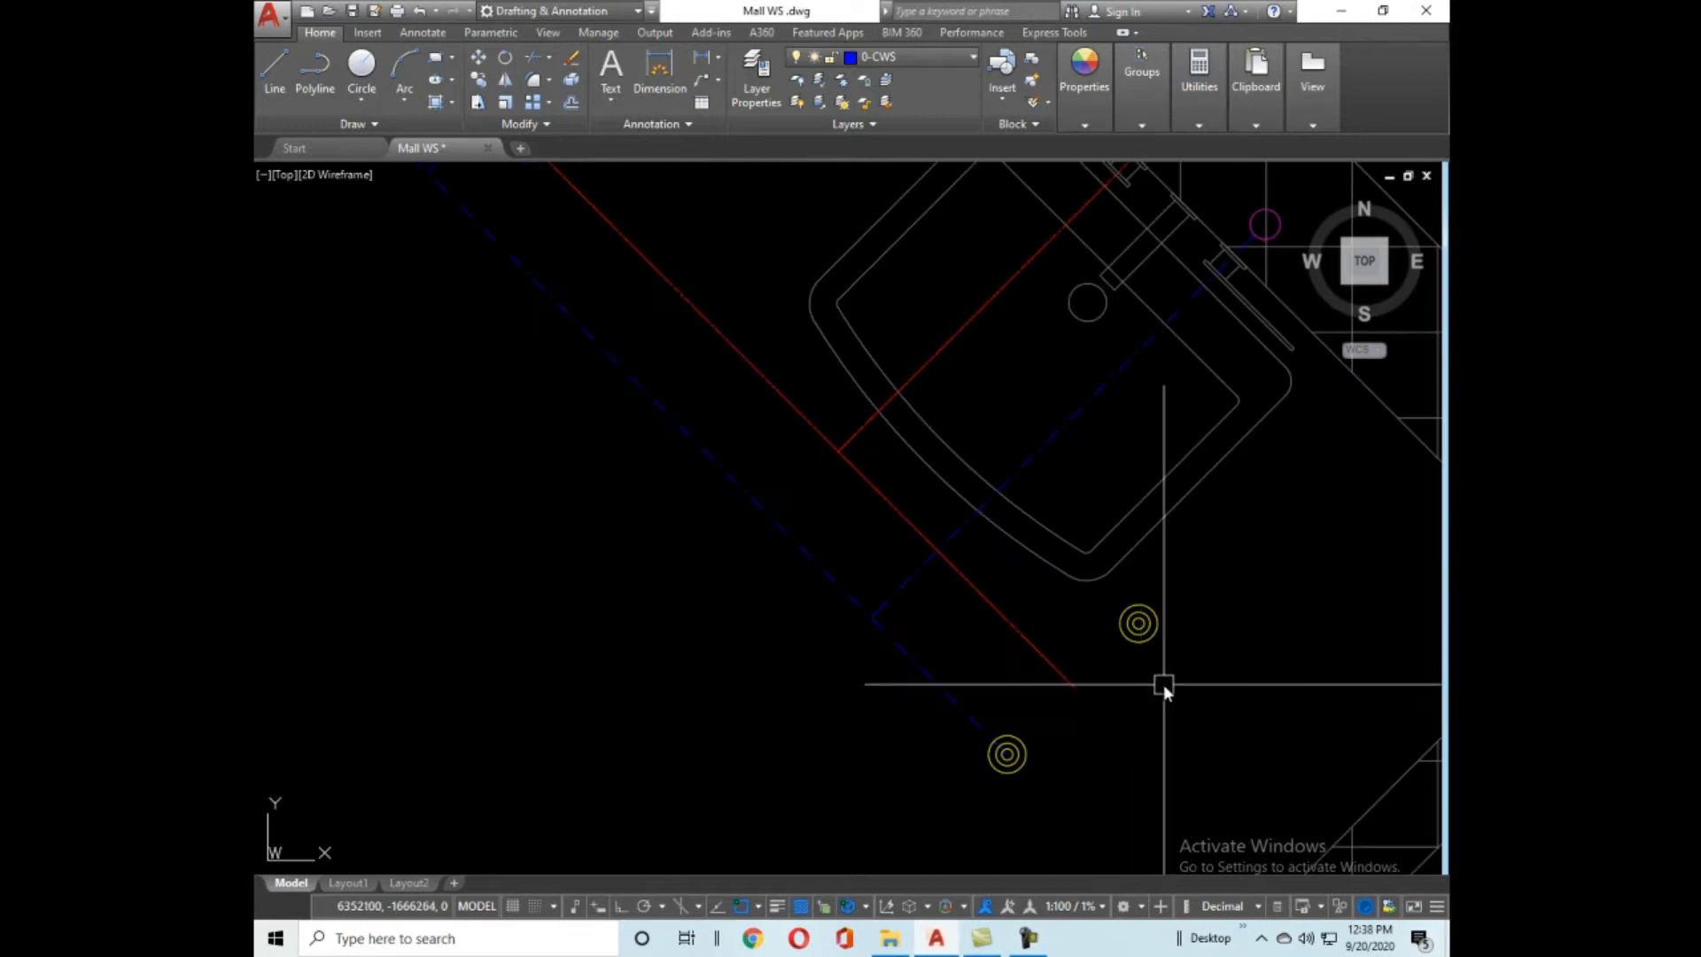
pyautogui.scroll(2, 1138, 622)
pyautogui.click(1151, 615)
pyautogui.moveTo(1076, 689); pyautogui.dragTo(1188, 425, button='middle')
pyautogui.click(1101, 514)
pyautogui.scroll(-3, 1257, 491)
pyautogui.moveTo(1237, 532); pyautogui.dragTo(1238, 589, button='middle')
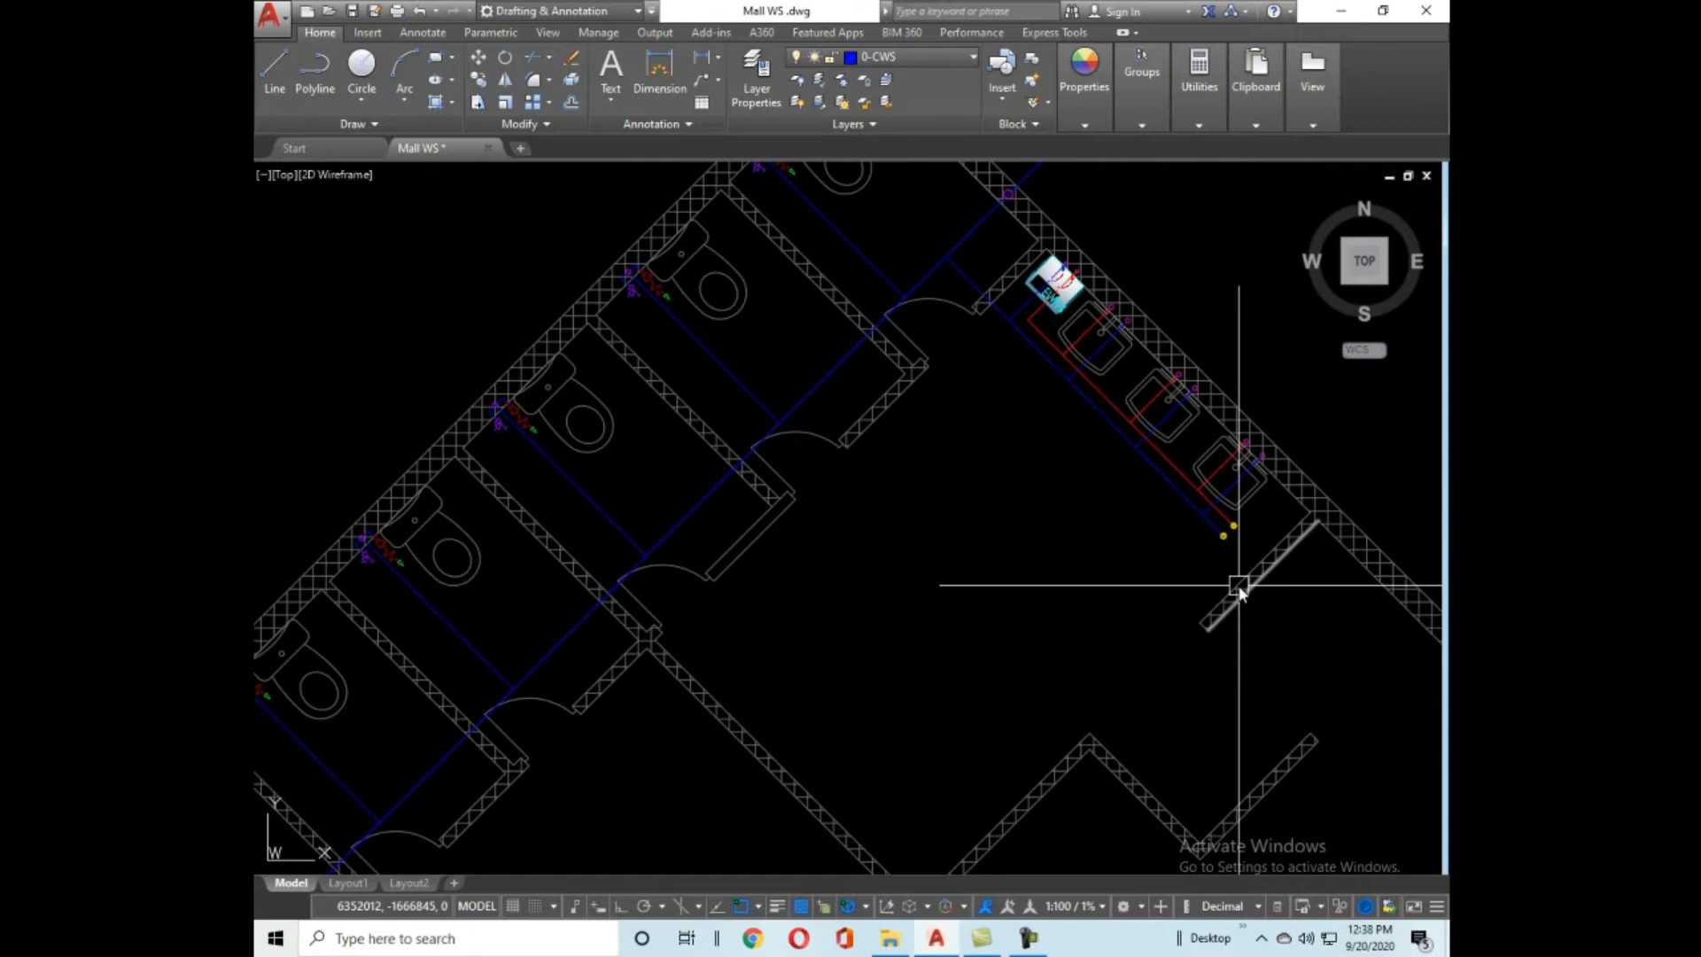
# Copy the concentric-circle pipe-end symbol to the free end of the stalls' cold water main in the last stall.
pyautogui.scroll(3, 1238, 589)
pyautogui.scroll(3, 1222, 550)
pyautogui.click(1146, 429)
pyautogui.press('Escape')
pyautogui.scroll(-4, 1086, 337)
pyautogui.moveTo(1131, 444); pyautogui.dragTo(934, 596, button='middle')
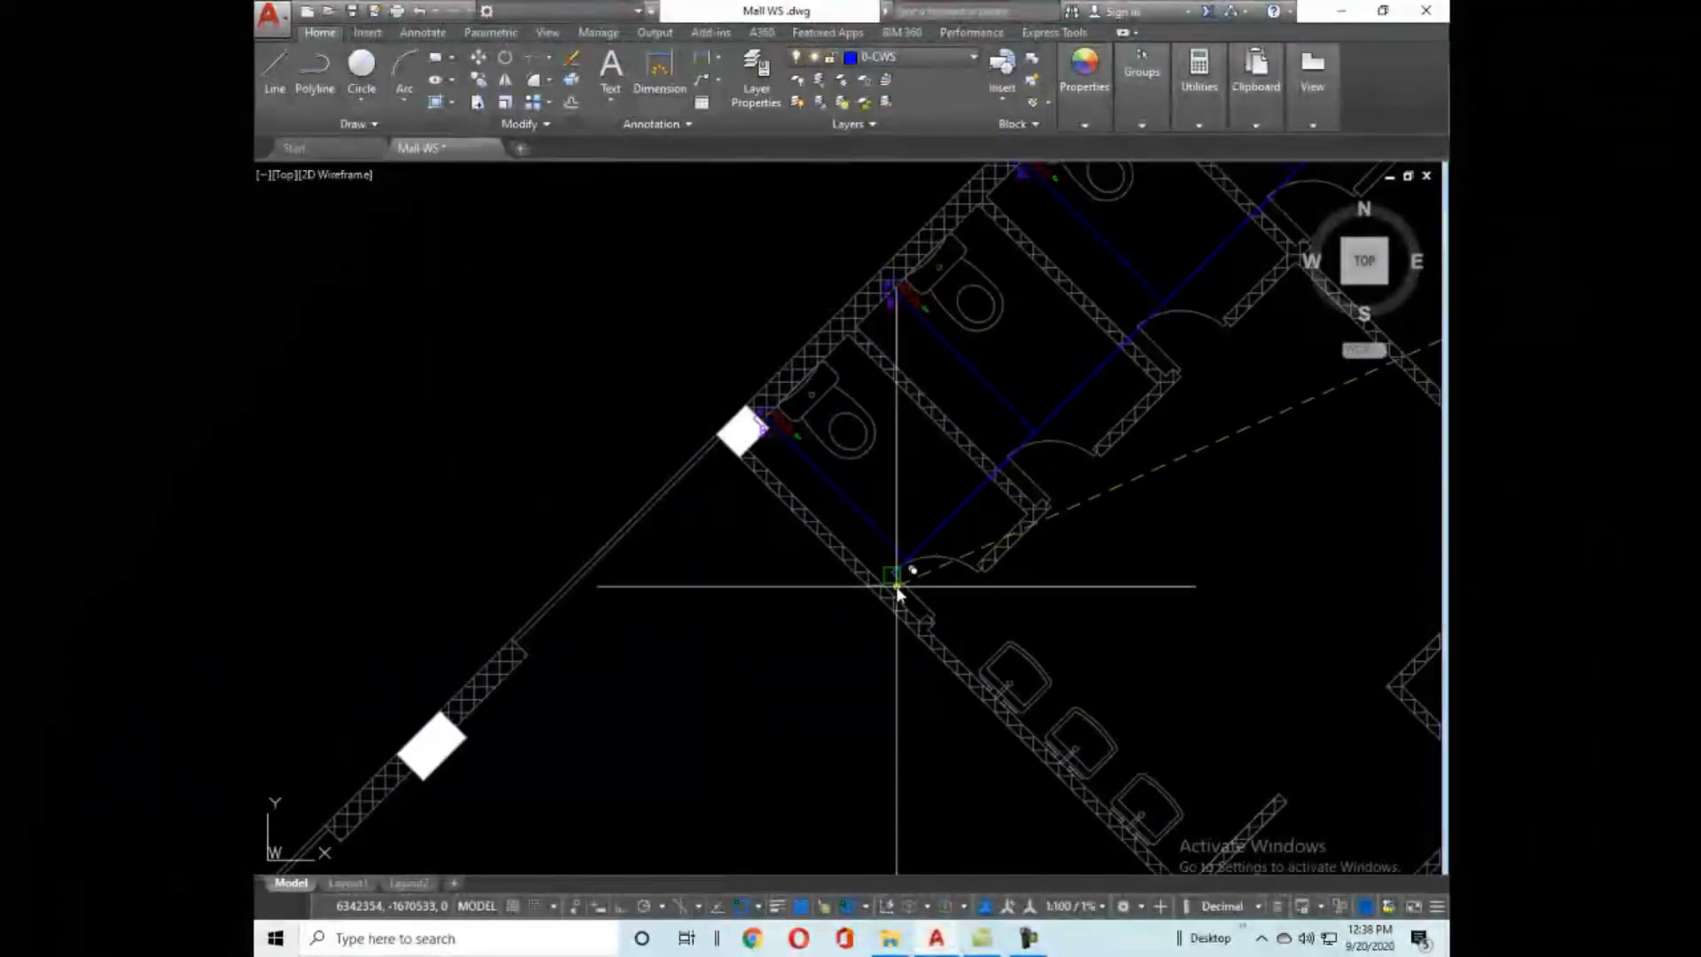
pyautogui.scroll(4, 897, 591)
pyautogui.moveTo(858, 520); pyautogui.dragTo(1010, 463, button='middle')
pyautogui.scroll(-4, 942, 501)
# Draw a cold water line from the main in the last stall past the second washbasin row to its partition wall.
pyautogui.scroll(2, 1164, 500)
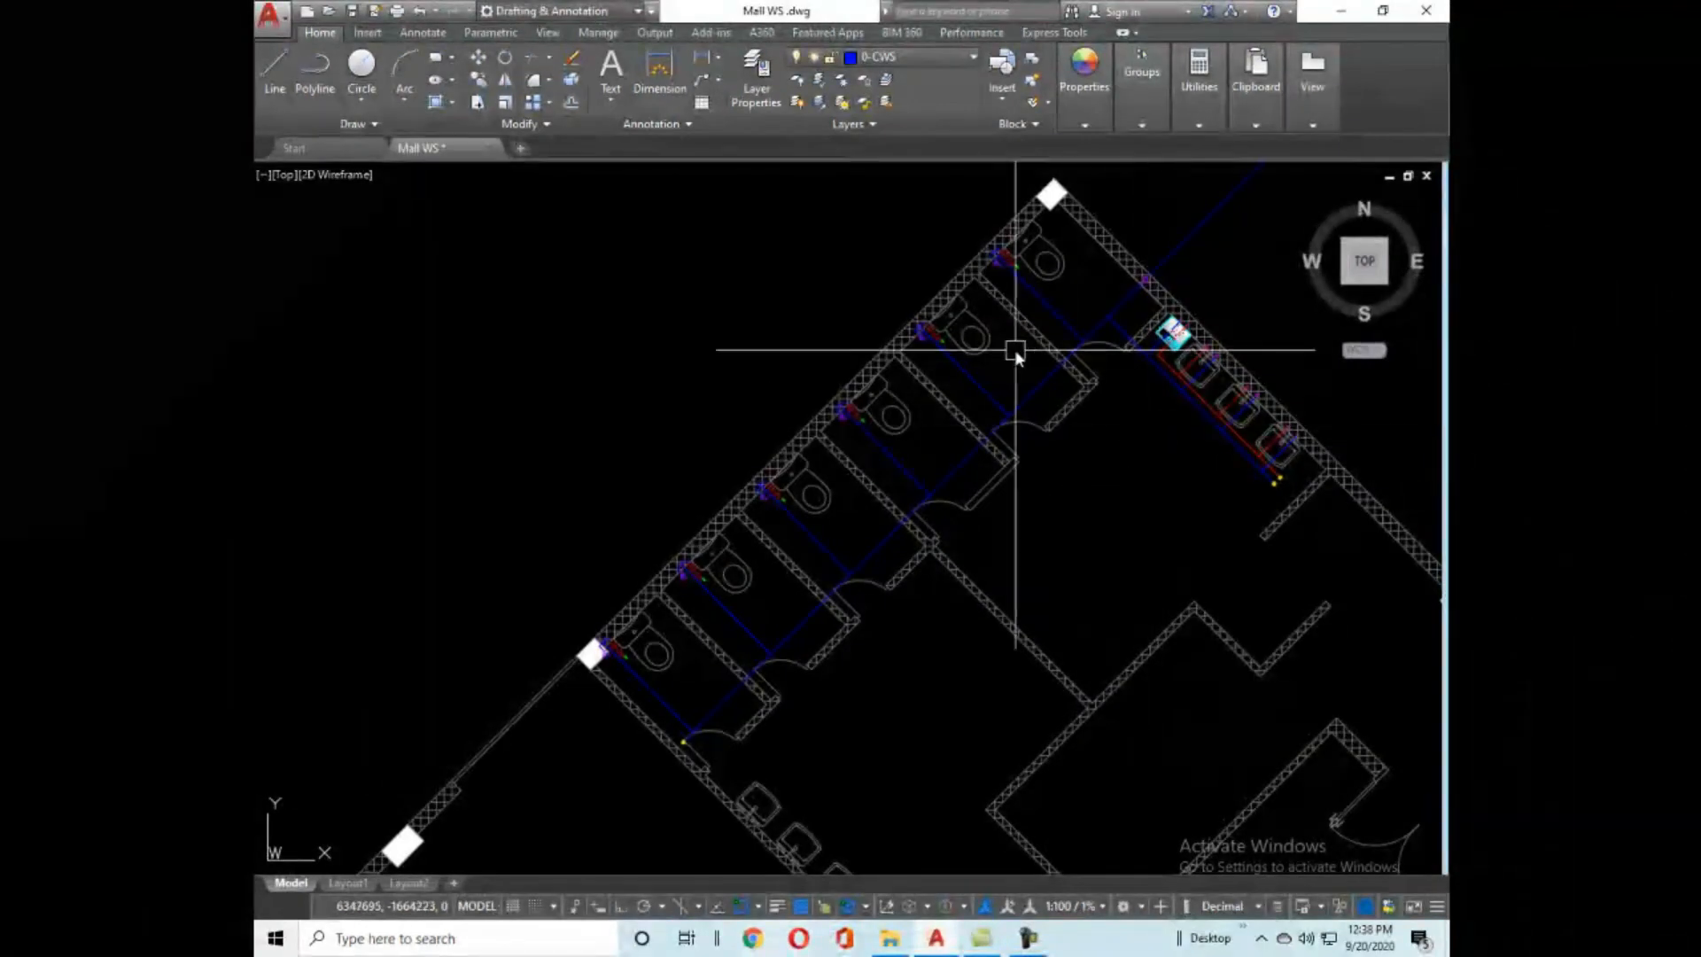
pyautogui.scroll(-2, 992, 349)
pyautogui.moveTo(914, 633); pyautogui.dragTo(798, 485, button='middle')
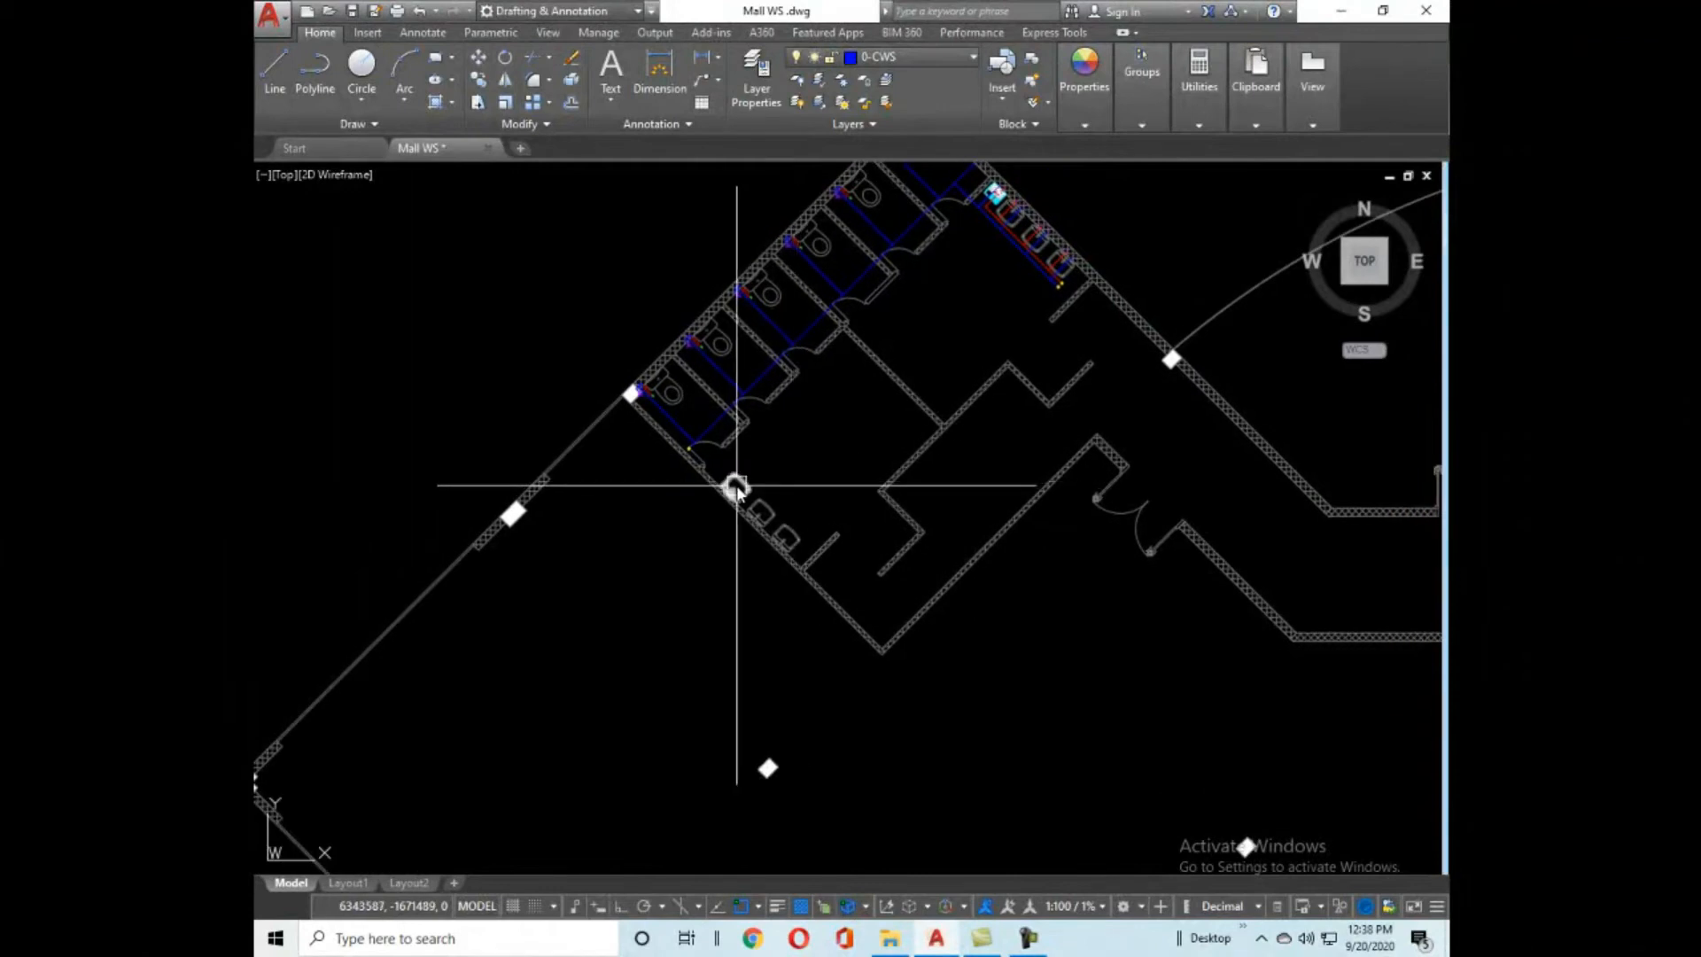
pyautogui.scroll(5, 734, 485)
pyautogui.moveTo(965, 683); pyautogui.dragTo(789, 476, button='middle')
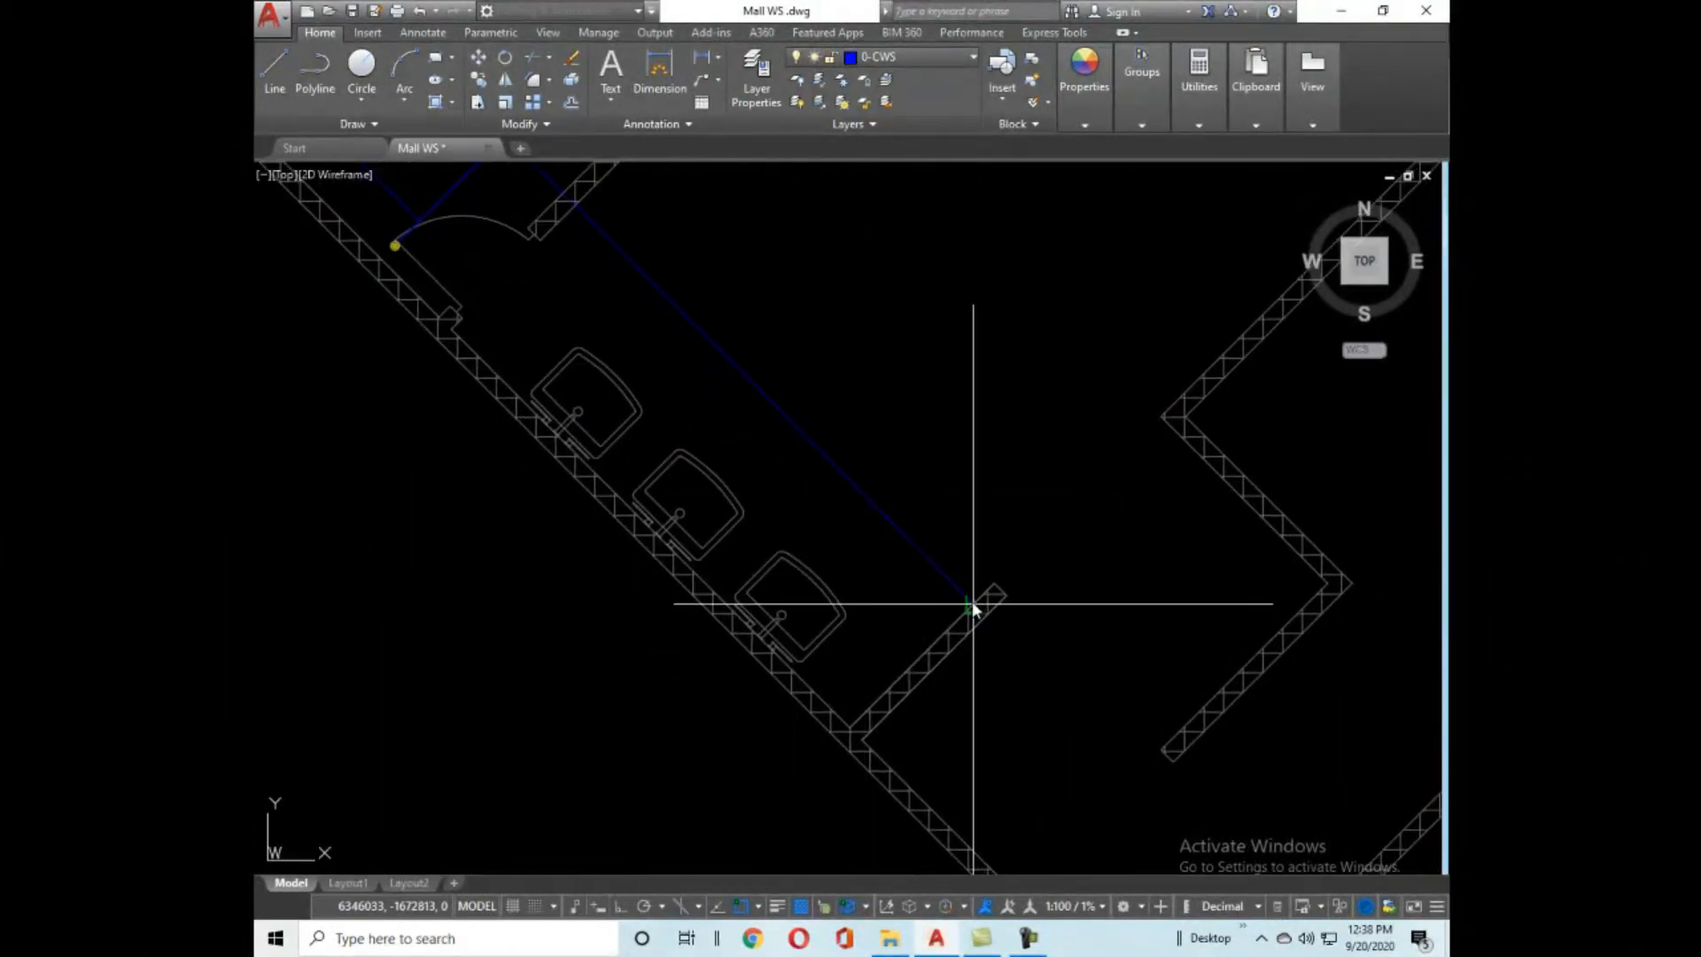
pyautogui.scroll(-3, 939, 430)
pyautogui.scroll(-3, 1067, 270)
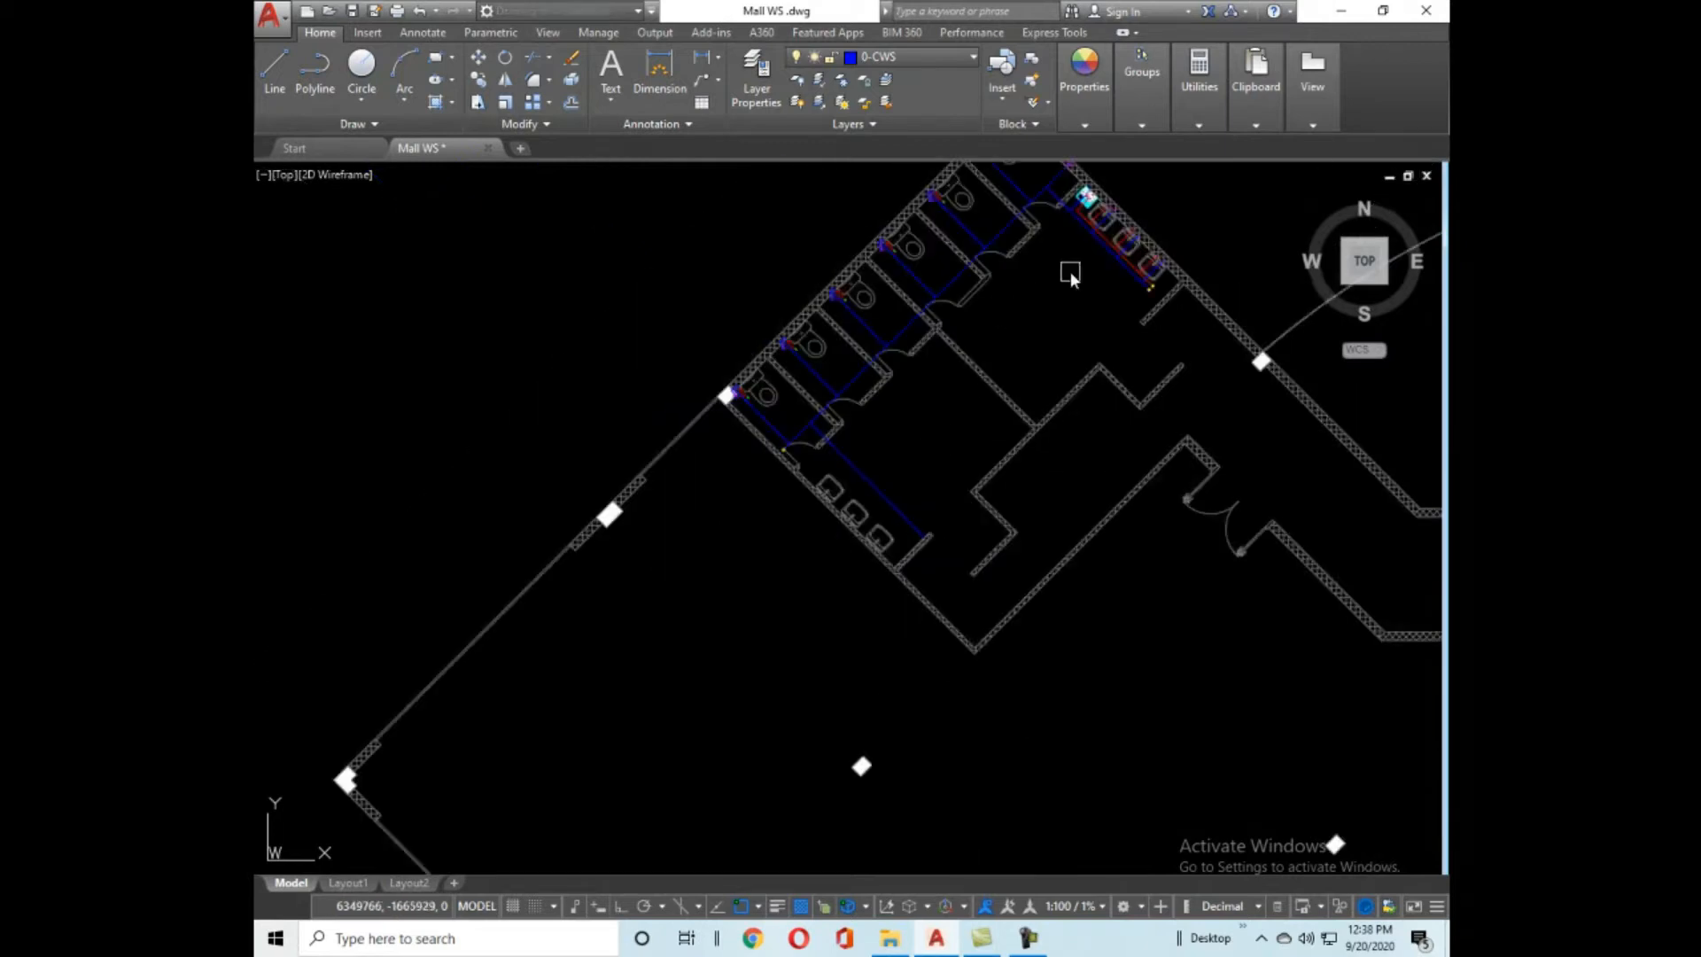
# Copy the EWH-1 water heater from the first washbasin row to the open area near the second row.
pyautogui.scroll(5, 1104, 202)
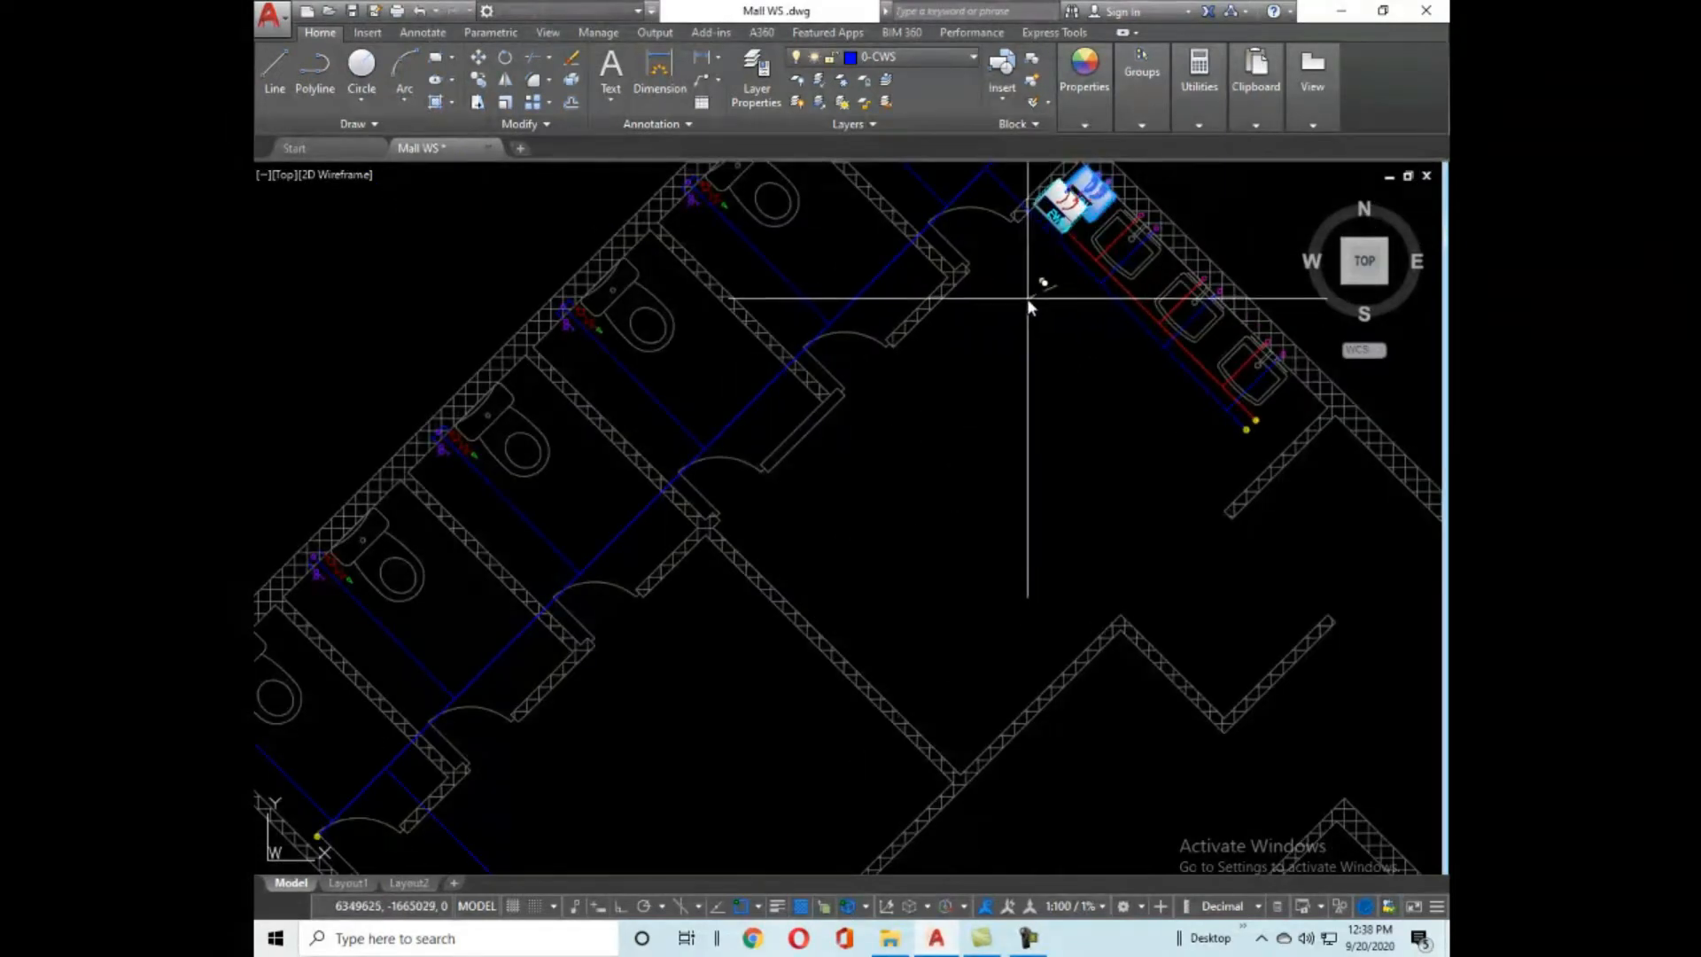
pyautogui.scroll(-4, 1033, 284)
pyautogui.scroll(4, 809, 550)
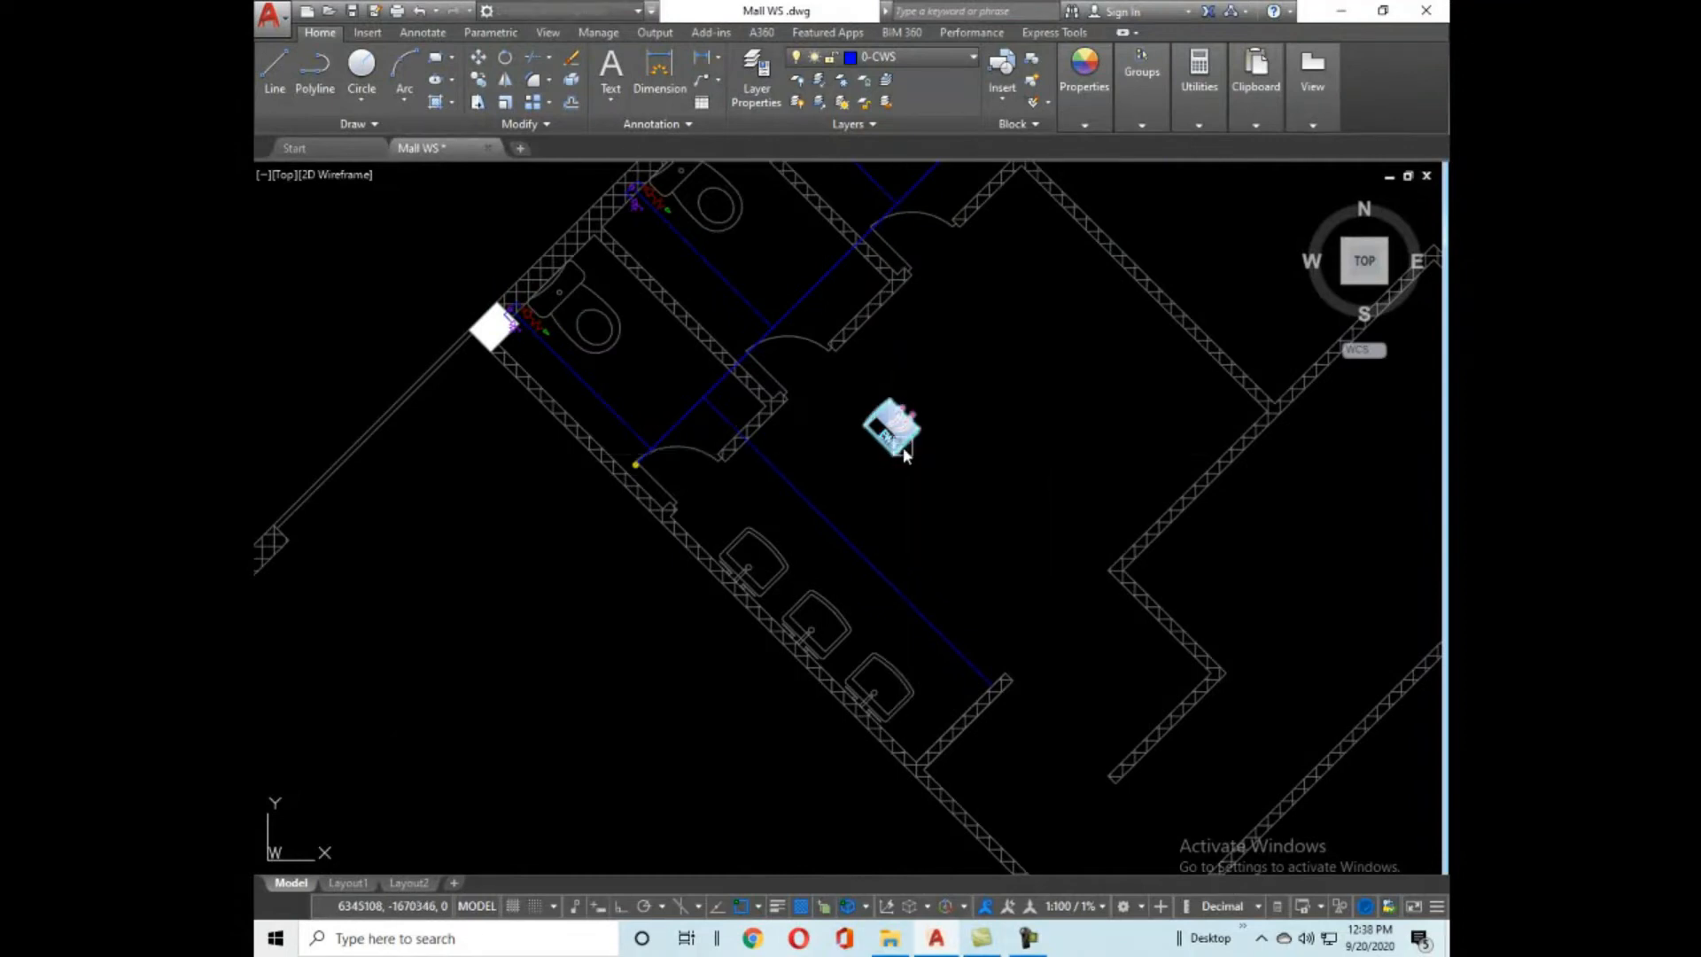
pyautogui.scroll(5, 927, 446)
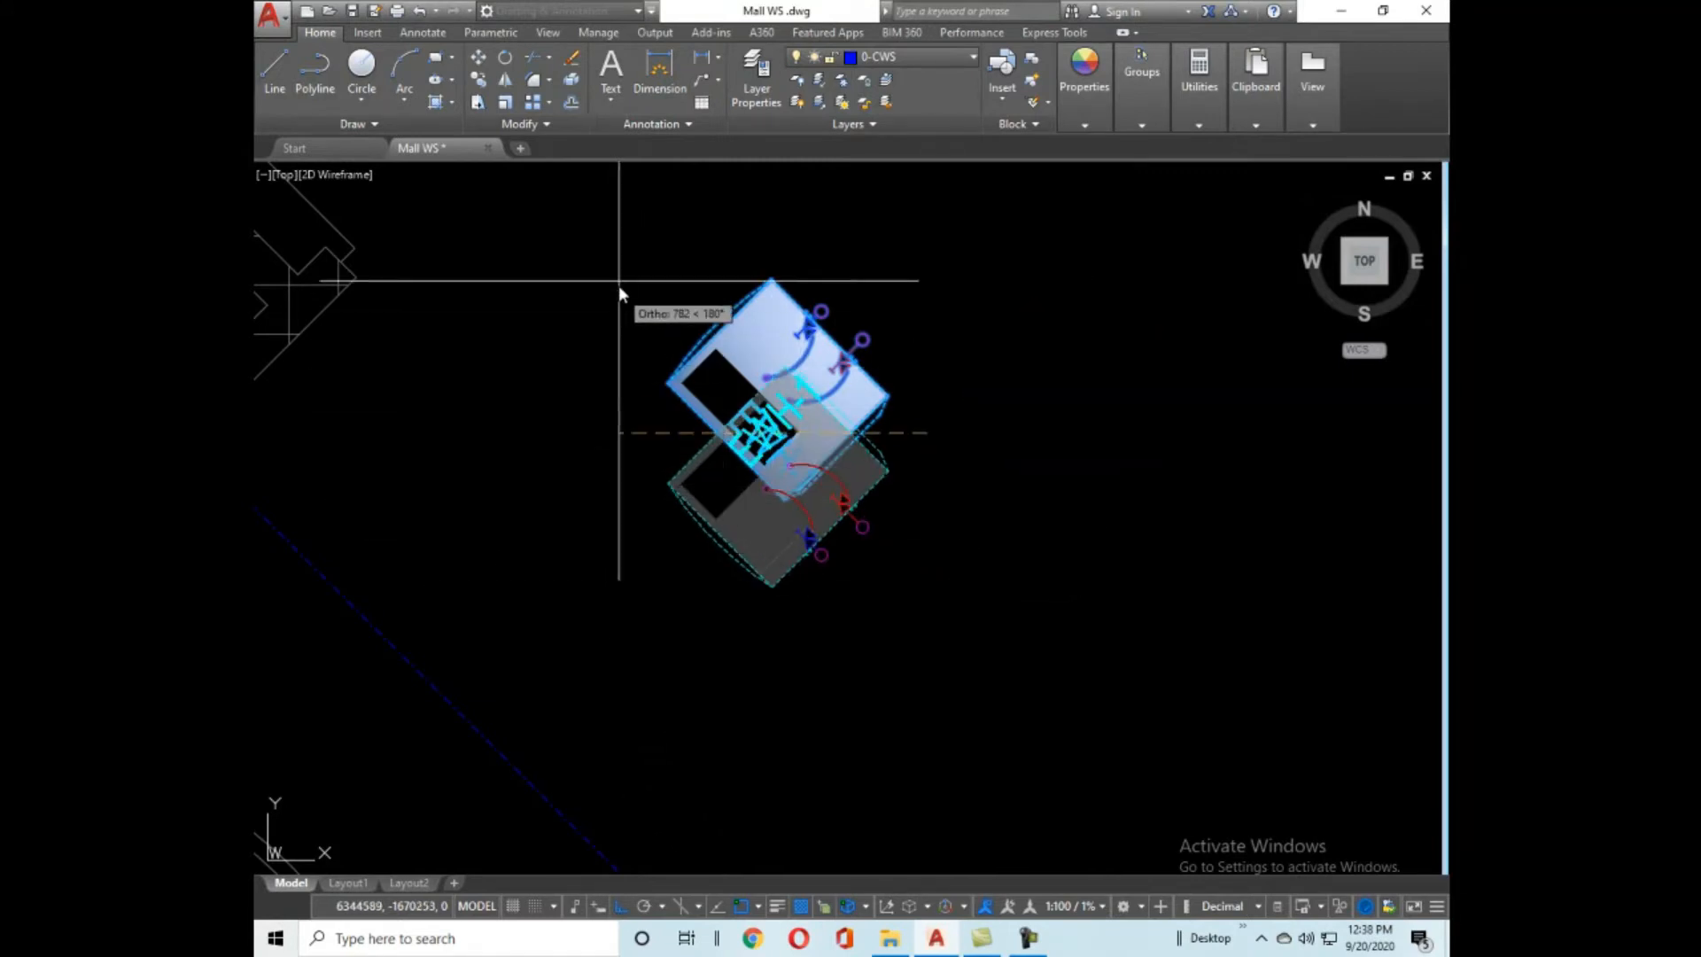
pyautogui.scroll(2, 620, 292)
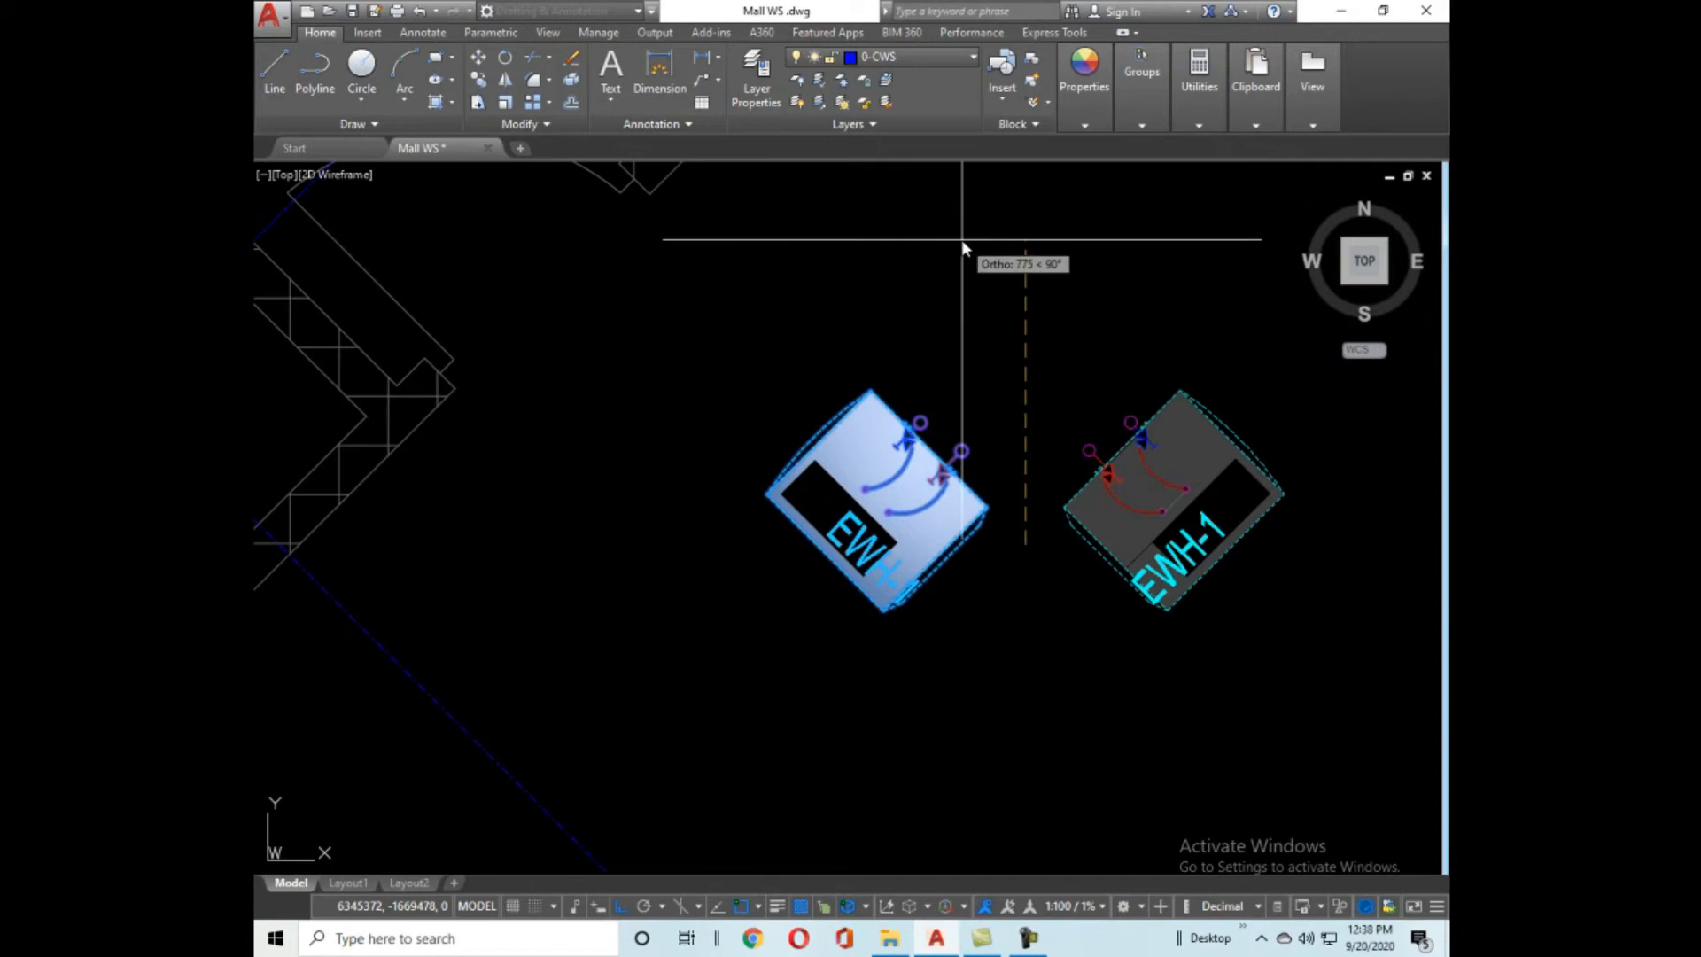
pyautogui.press('Escape')
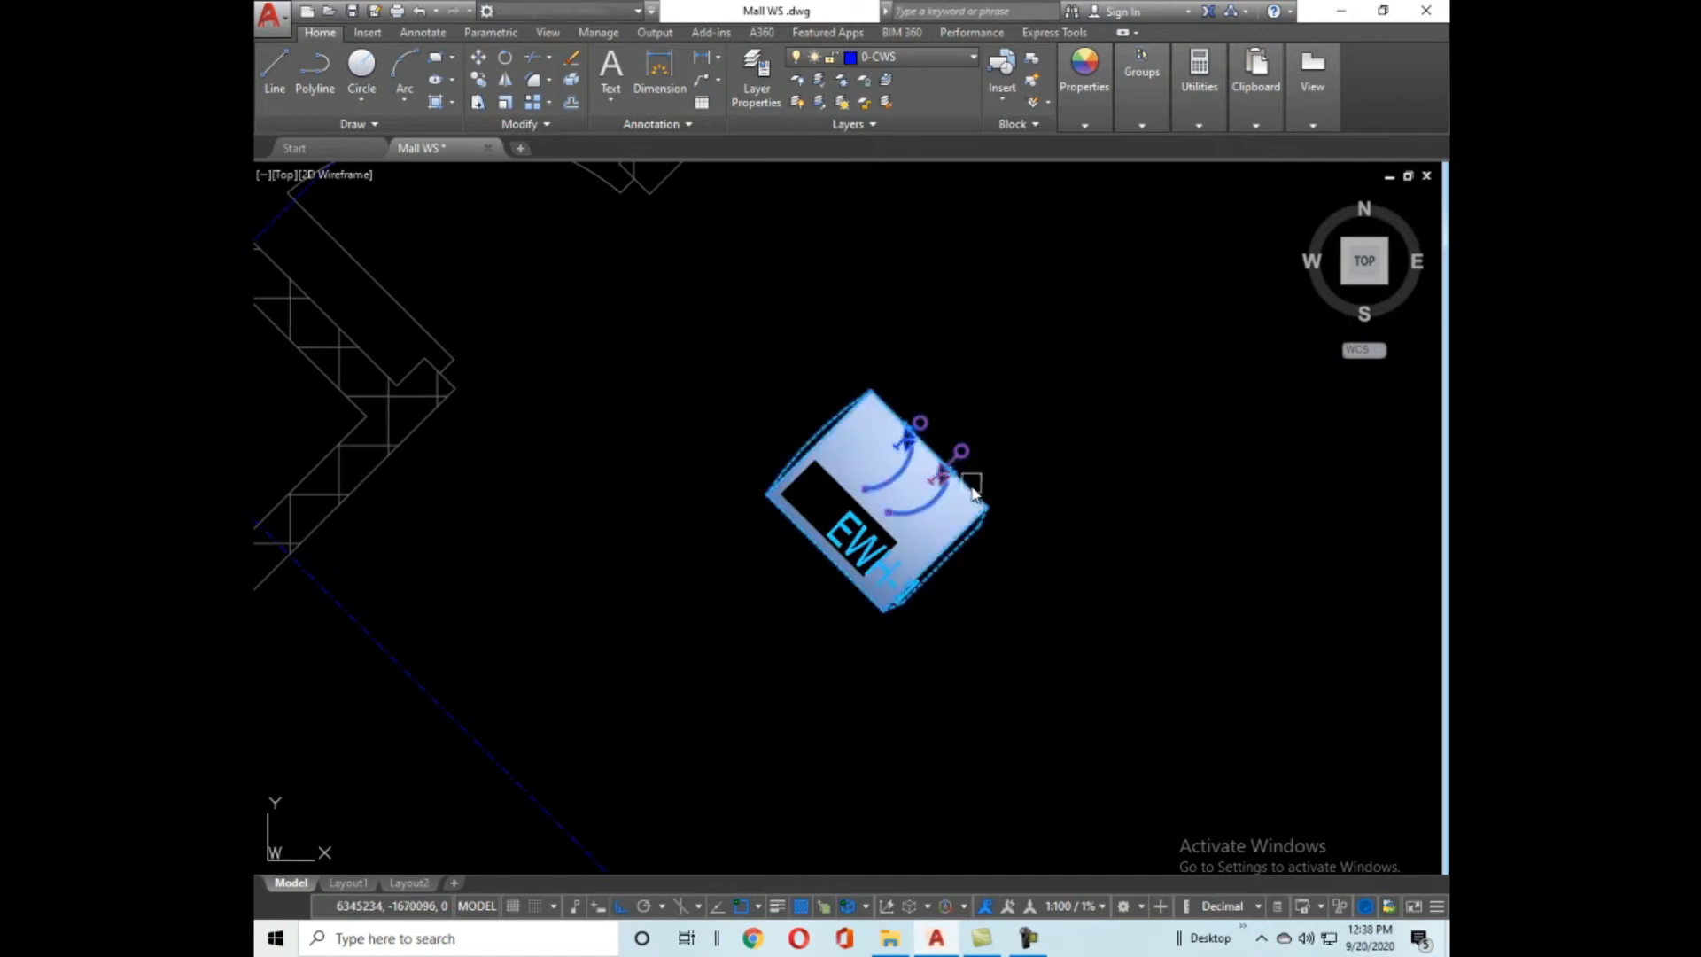
pyautogui.click(1054, 595)
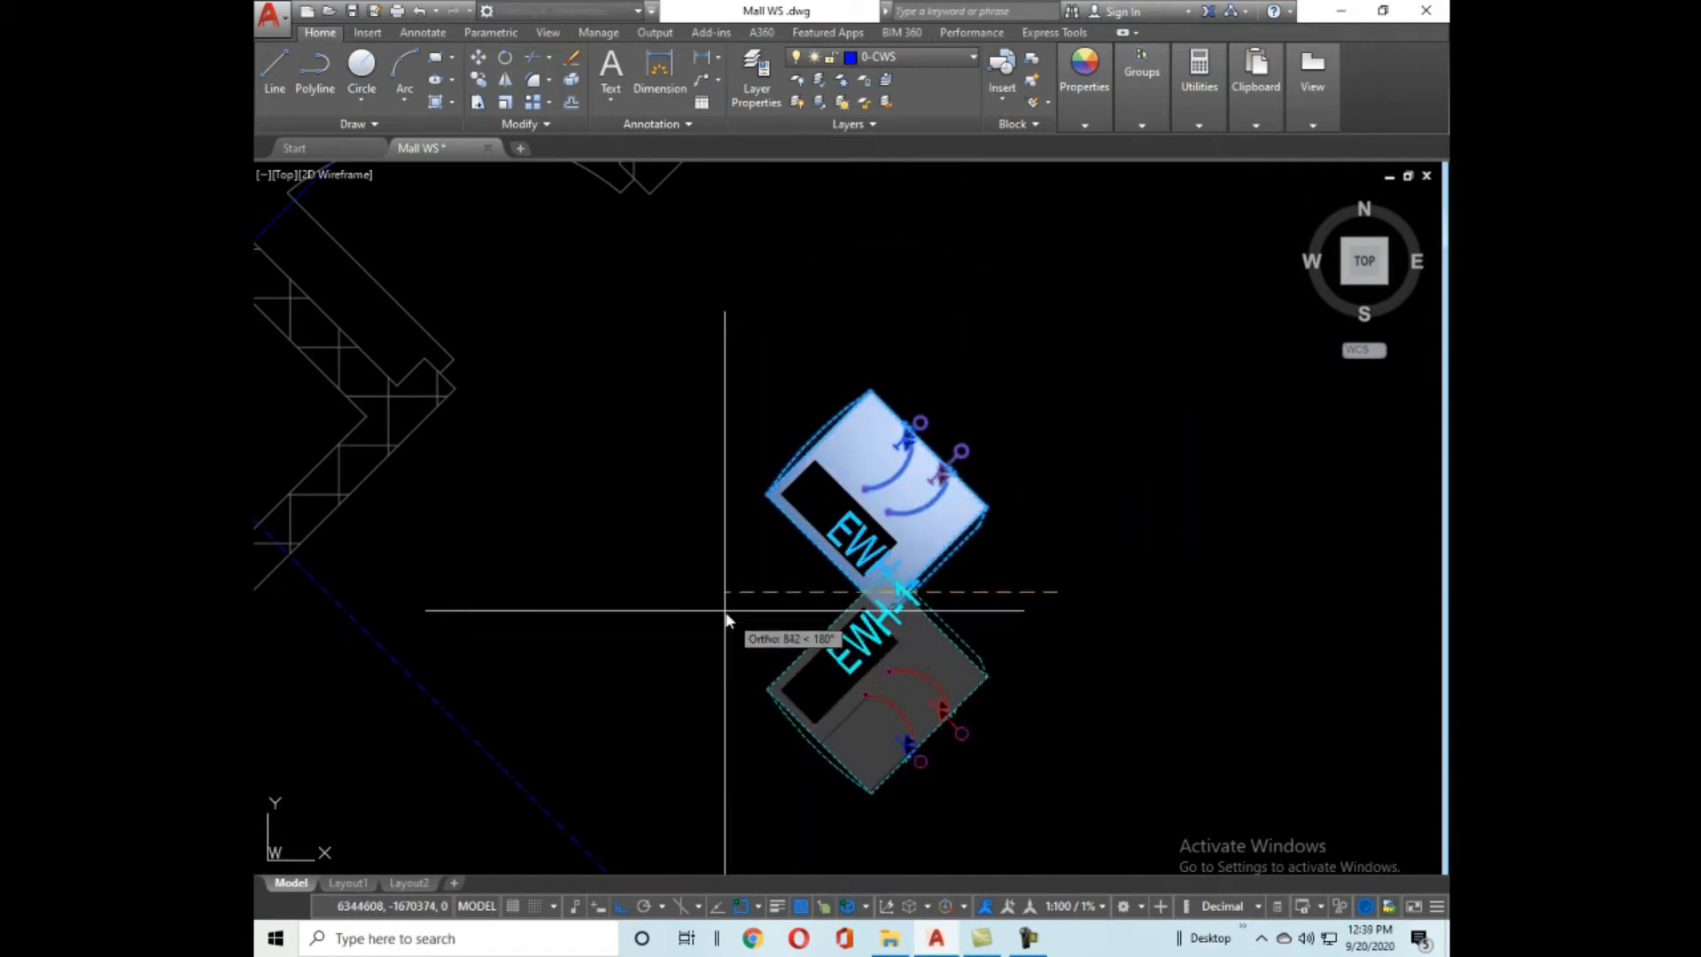
pyautogui.press('Escape')
# Try to mirror the copied EWH-1 water heater across its own diagonal centreline.
pyautogui.scroll(-4, 966, 496)
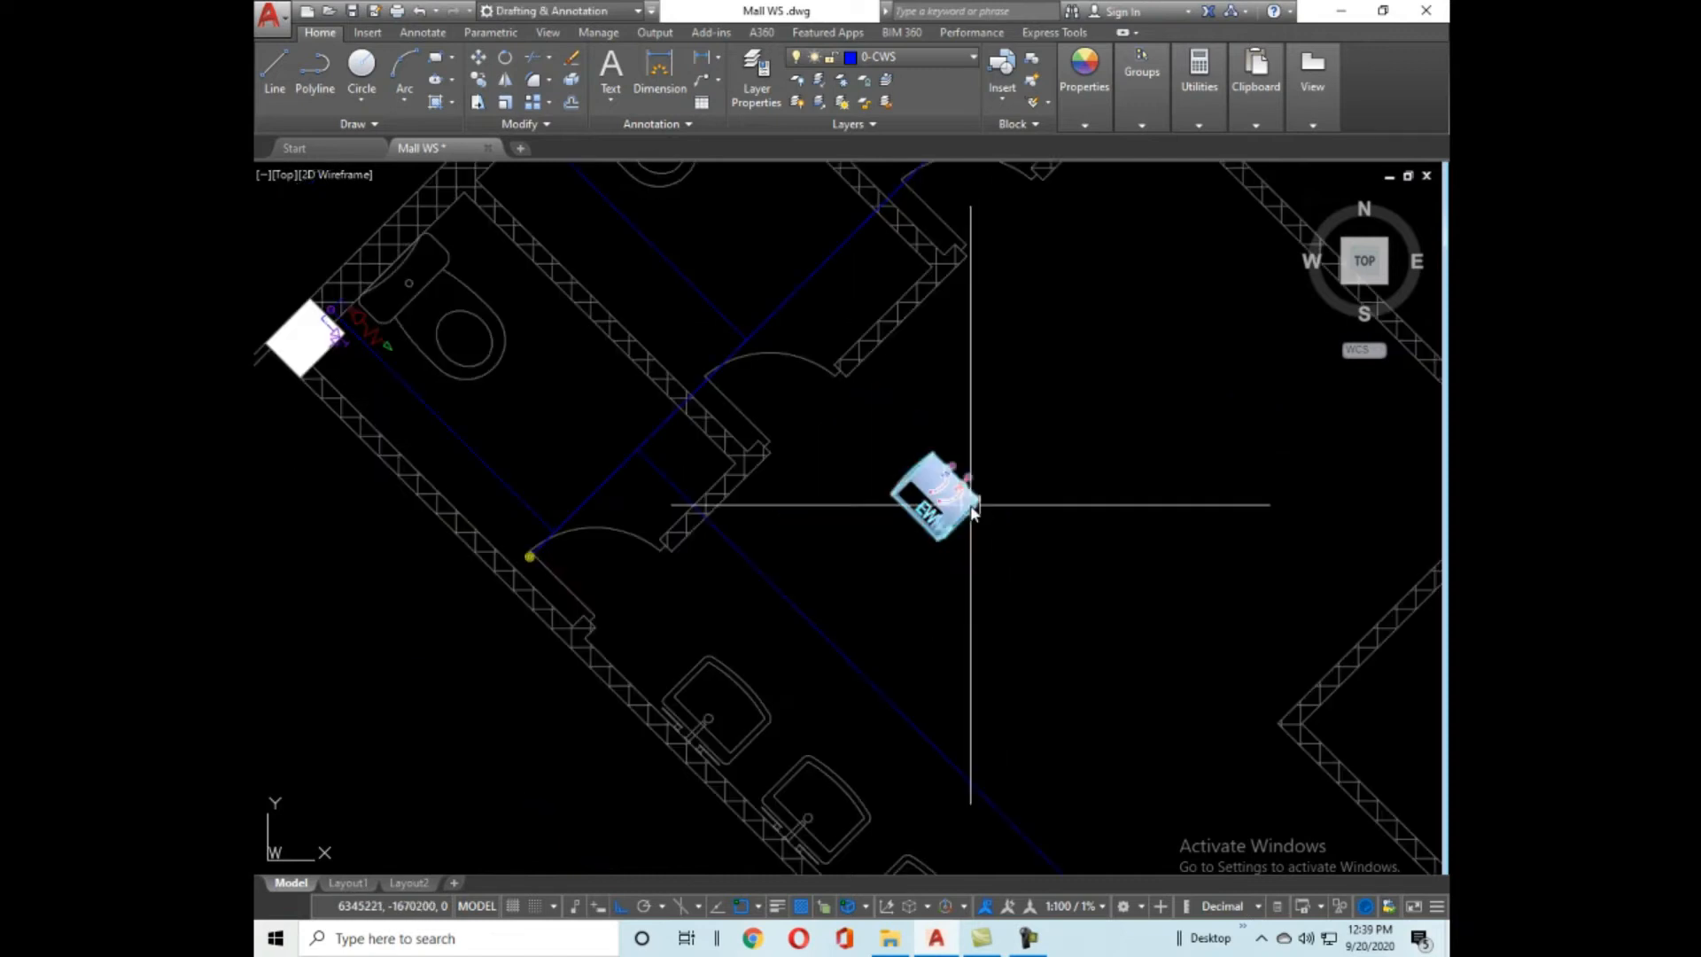
pyautogui.scroll(5, 956, 549)
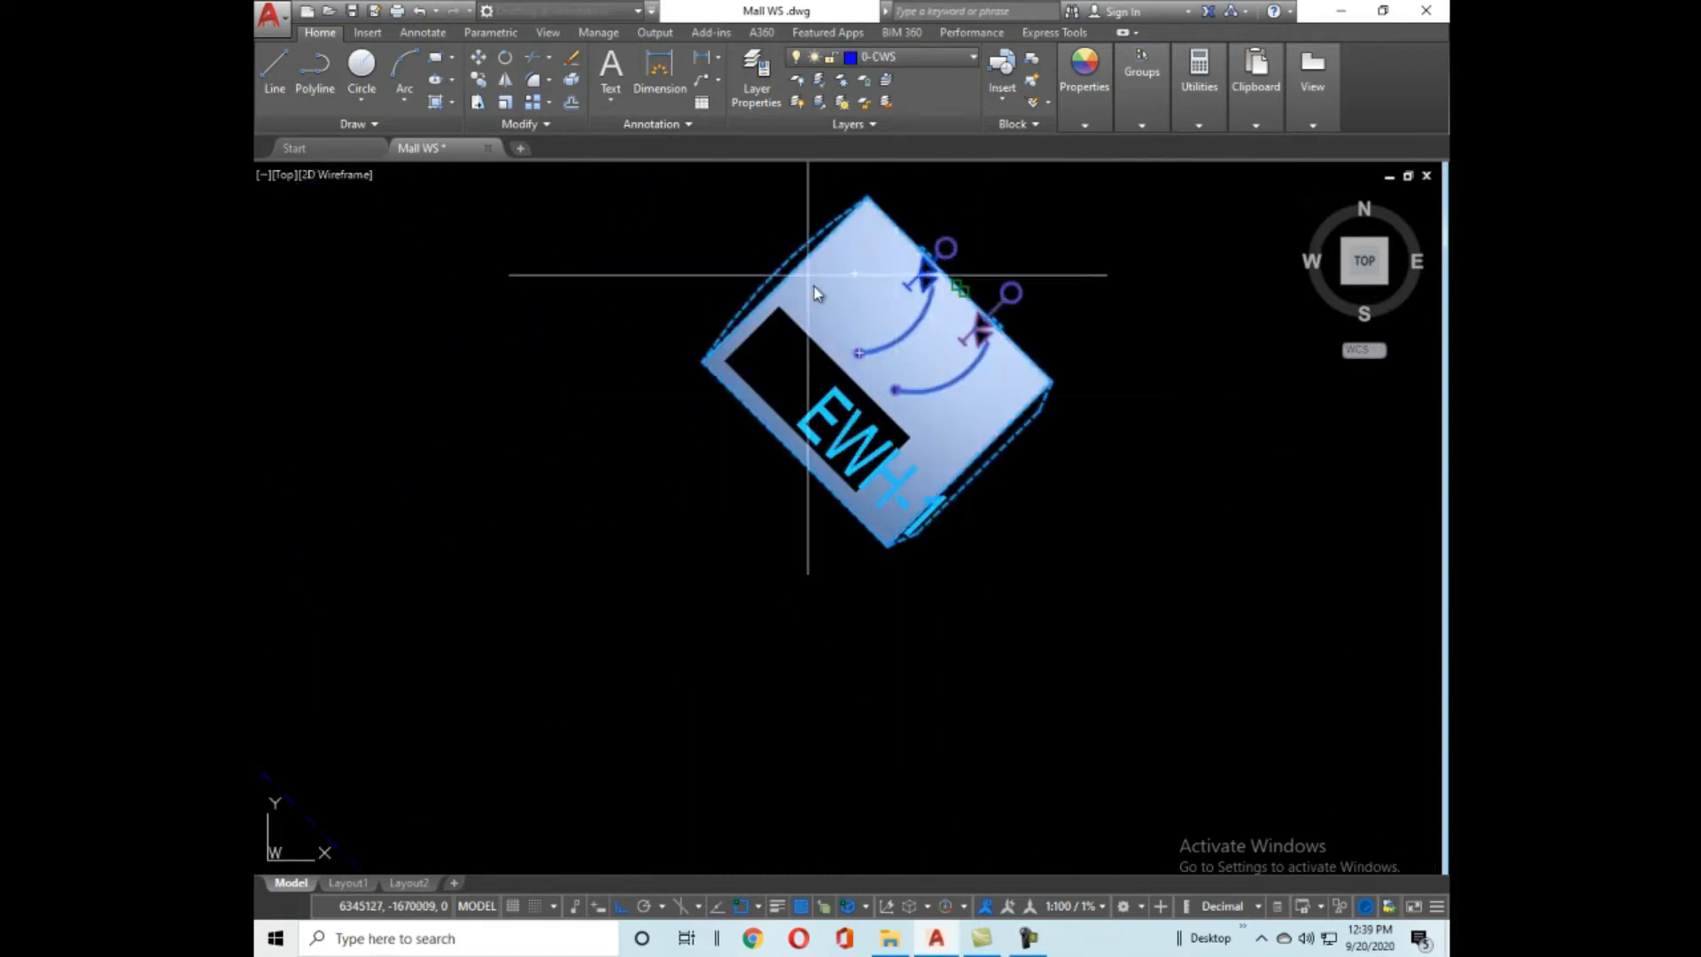
pyautogui.click(786, 277)
pyautogui.click(786, 277)
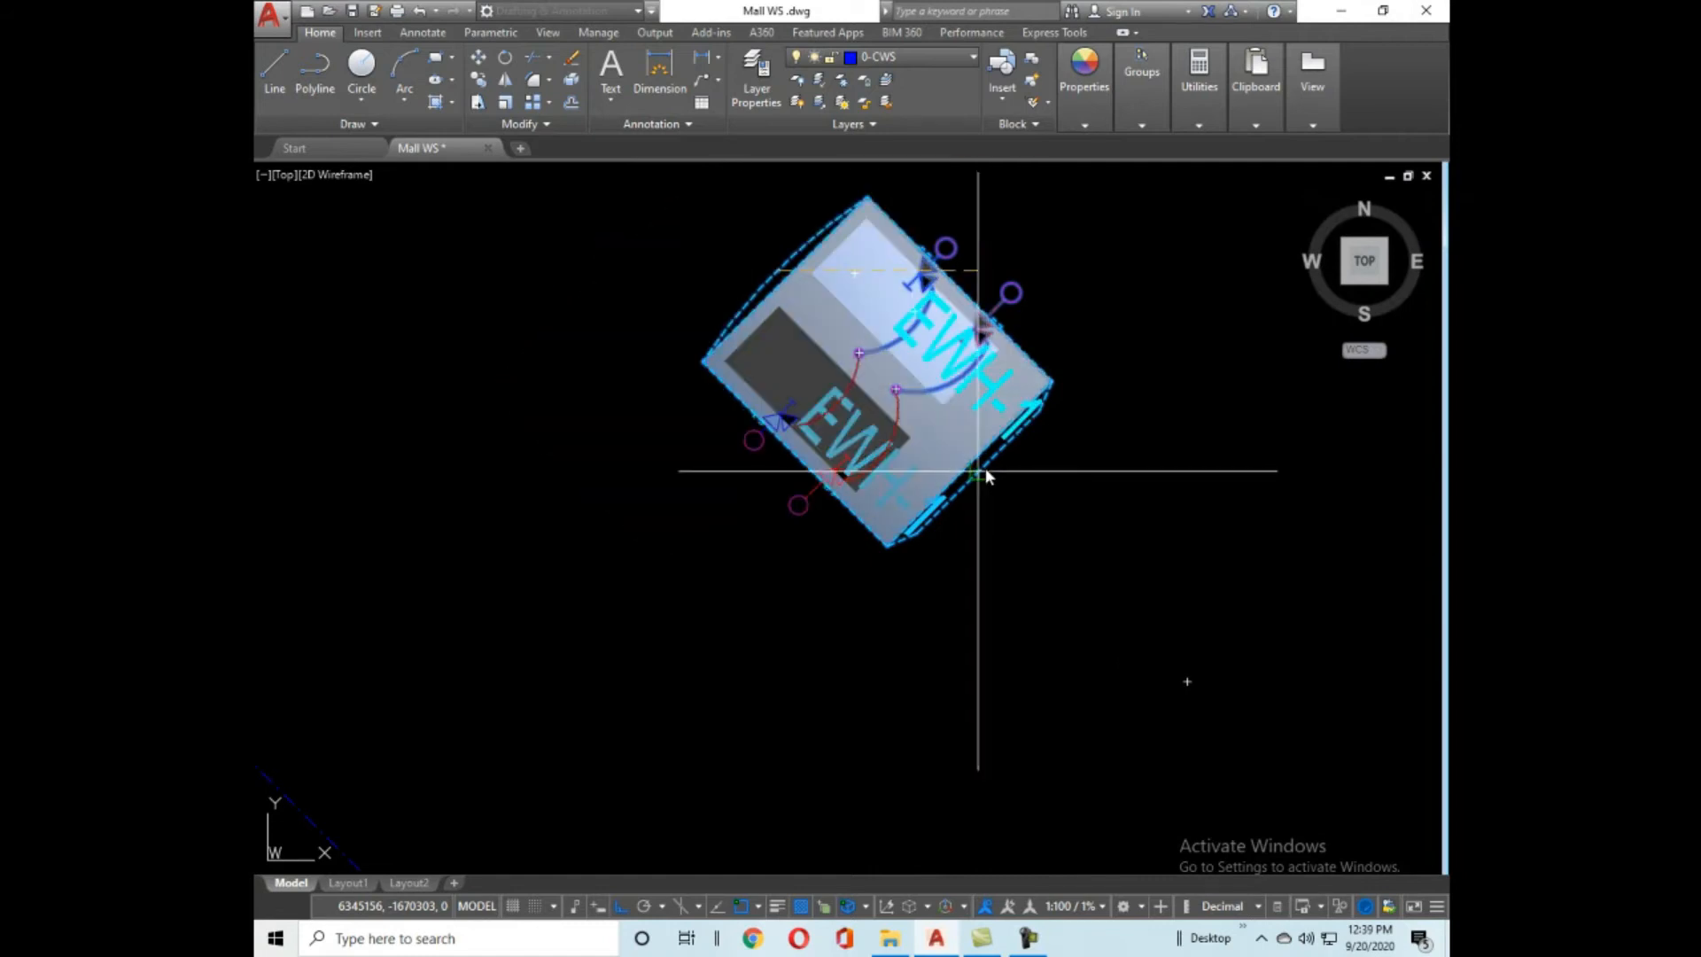
pyautogui.click(985, 468)
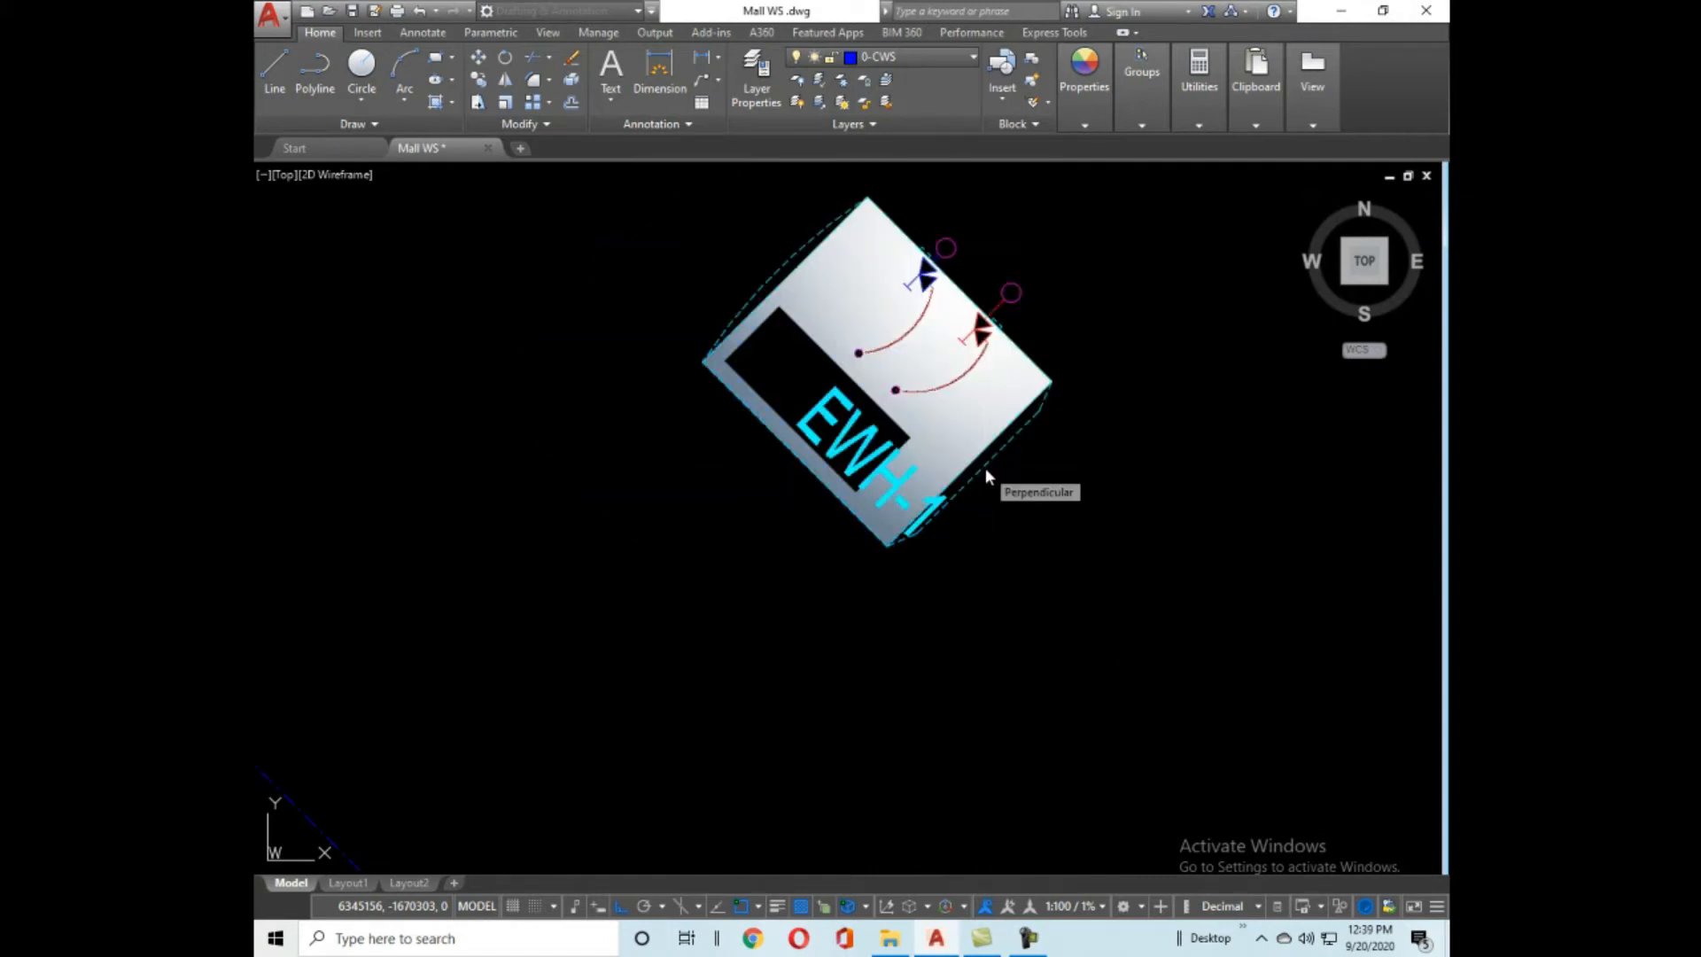
# Rotate the copied EWH-1 water heater half a turn so its pipe connections face the second washbasin row's wall.
pyautogui.scroll(-3, 992, 473)
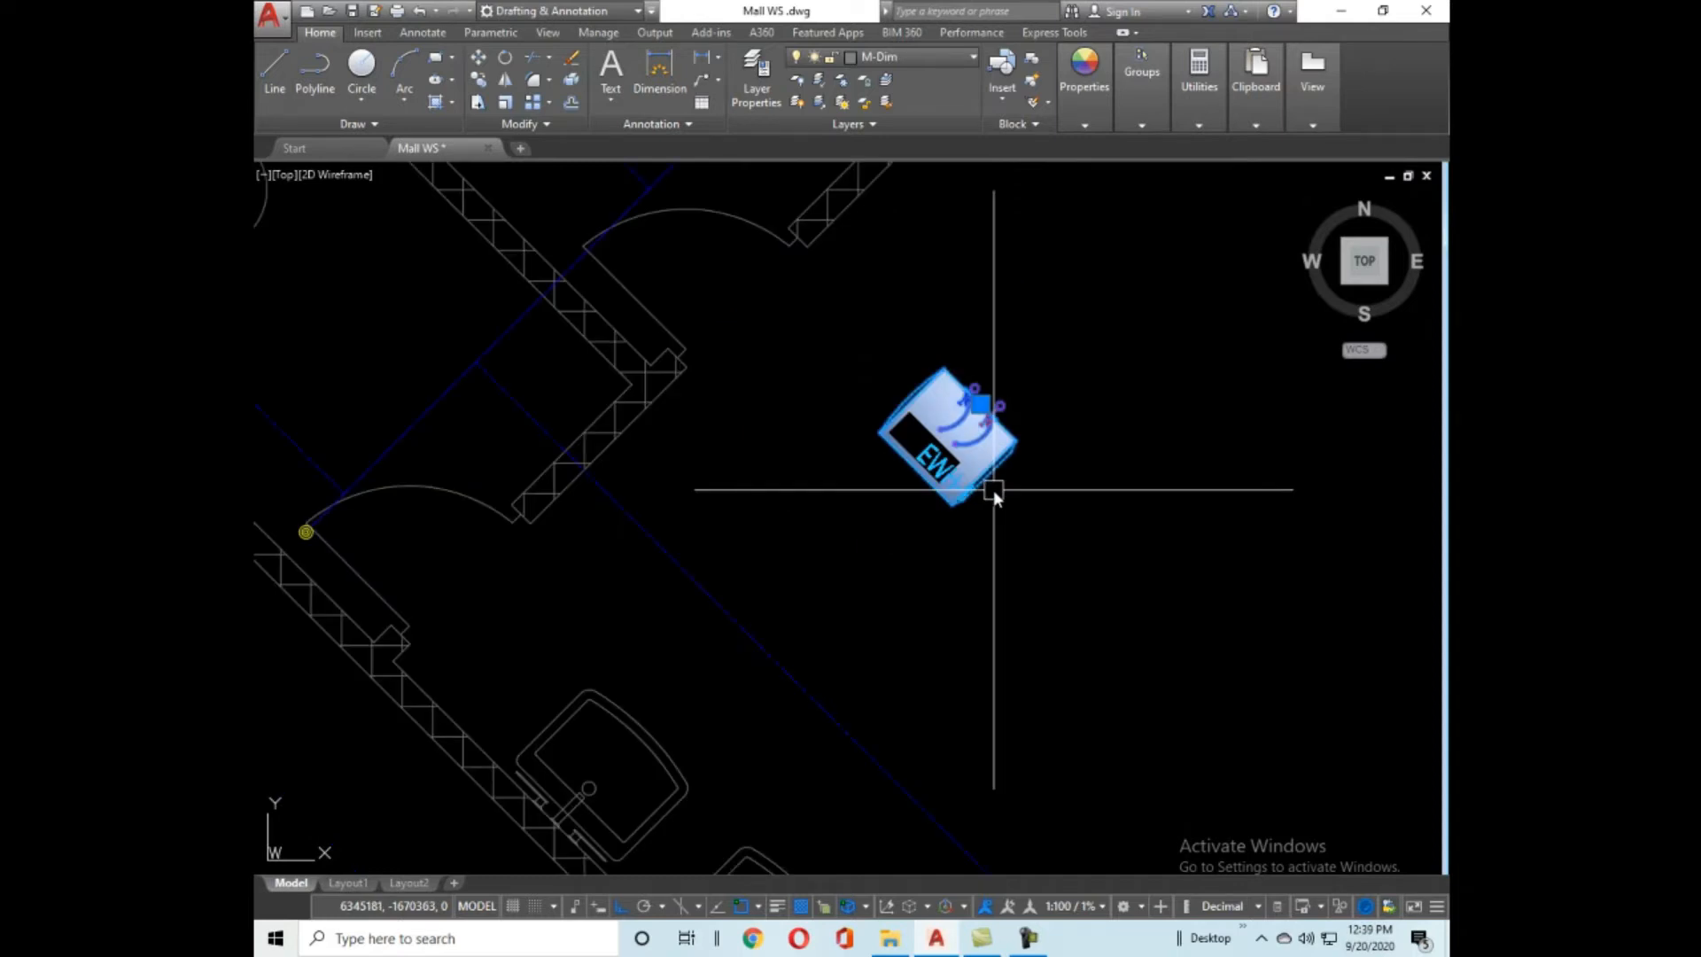
pyautogui.press('y')
pyautogui.press('Return')
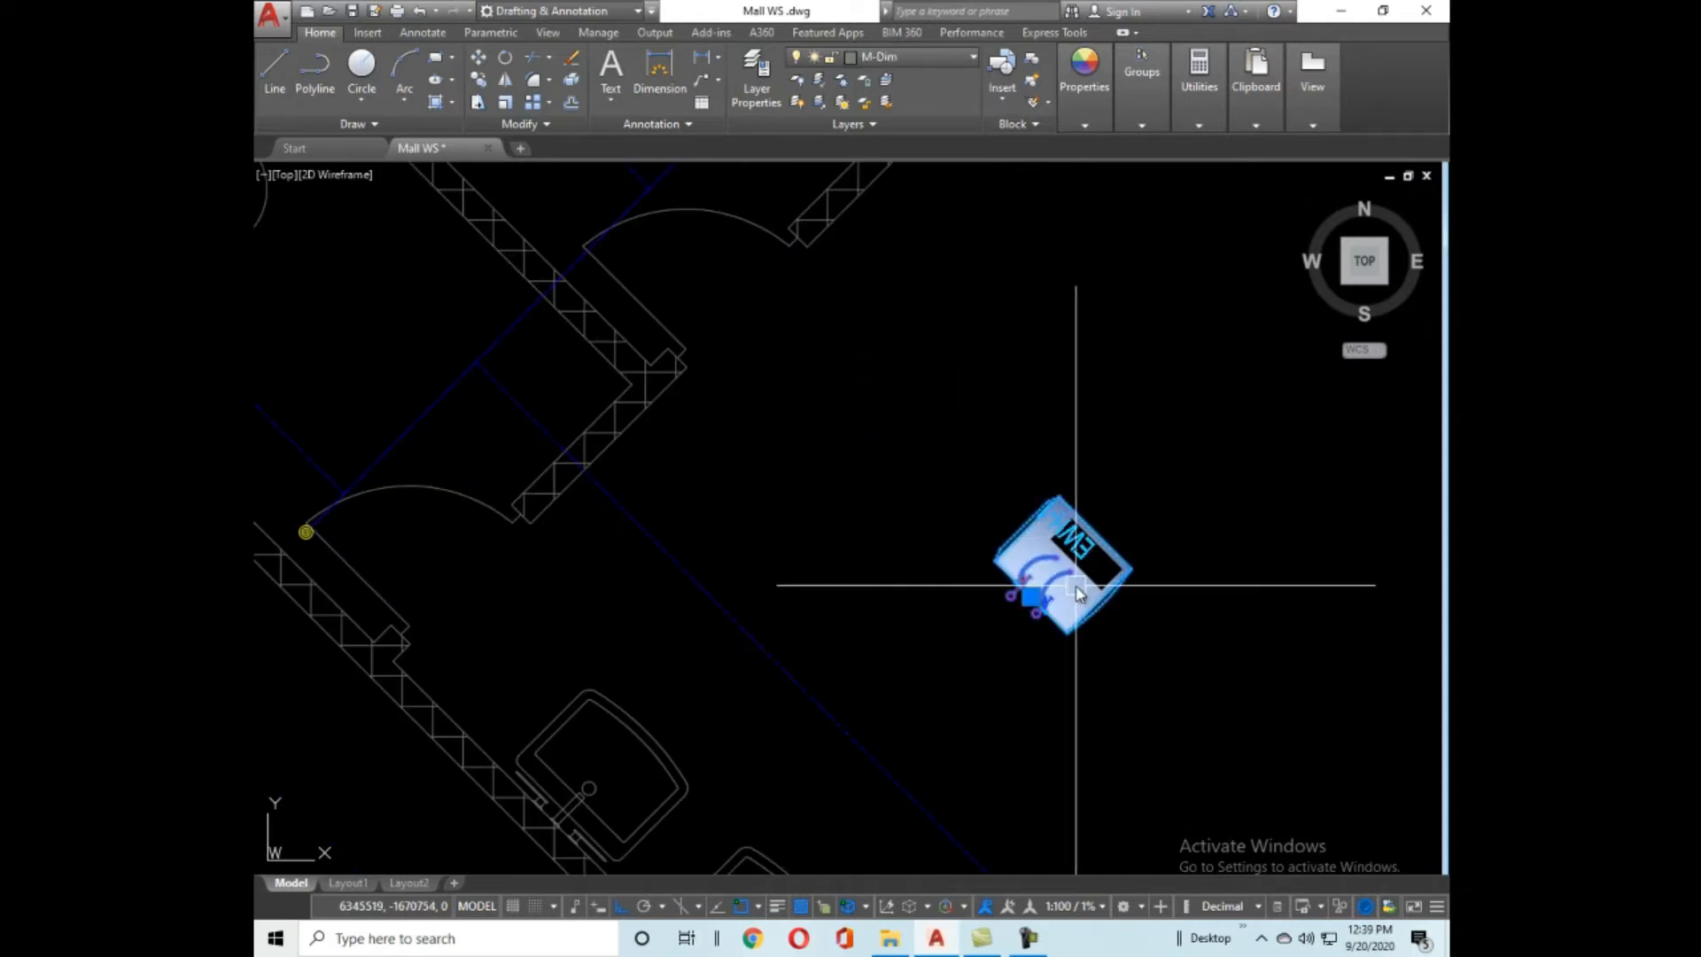
# Move the rotated water heater against the wall between the door and the first washbasin of the second row.
pyautogui.scroll(3, 1079, 594)
pyautogui.scroll(2, 941, 531)
pyautogui.scroll(-6, 1094, 315)
pyautogui.scroll(4, 877, 354)
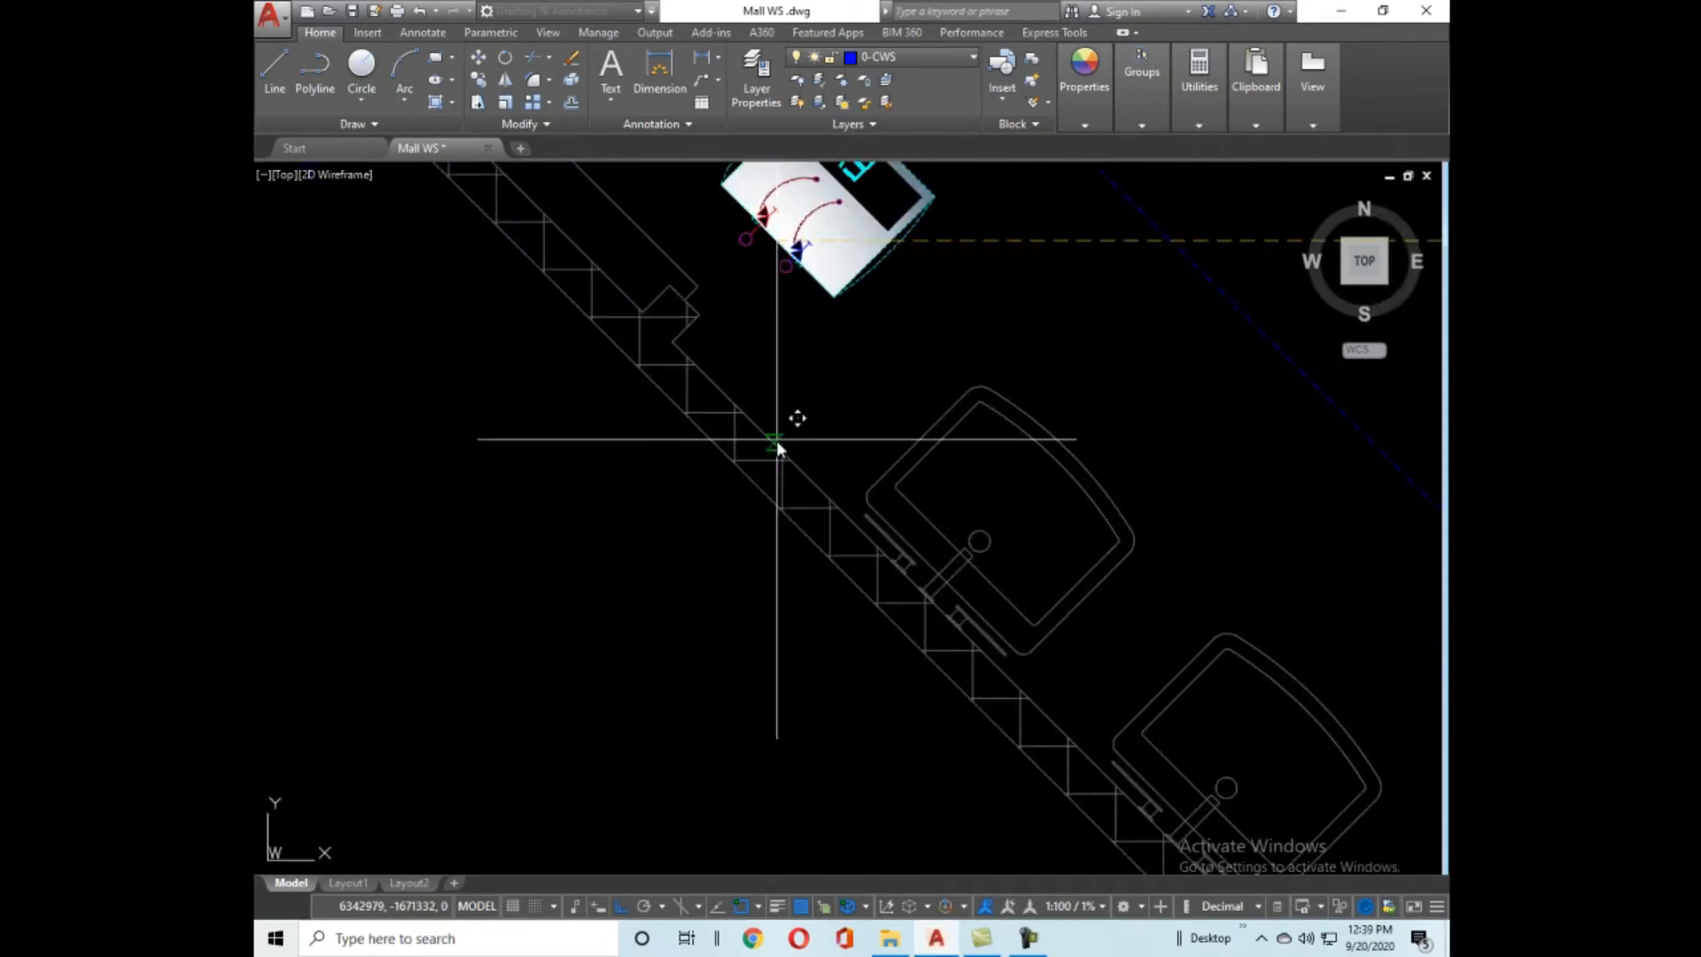
pyautogui.scroll(3, 771, 474)
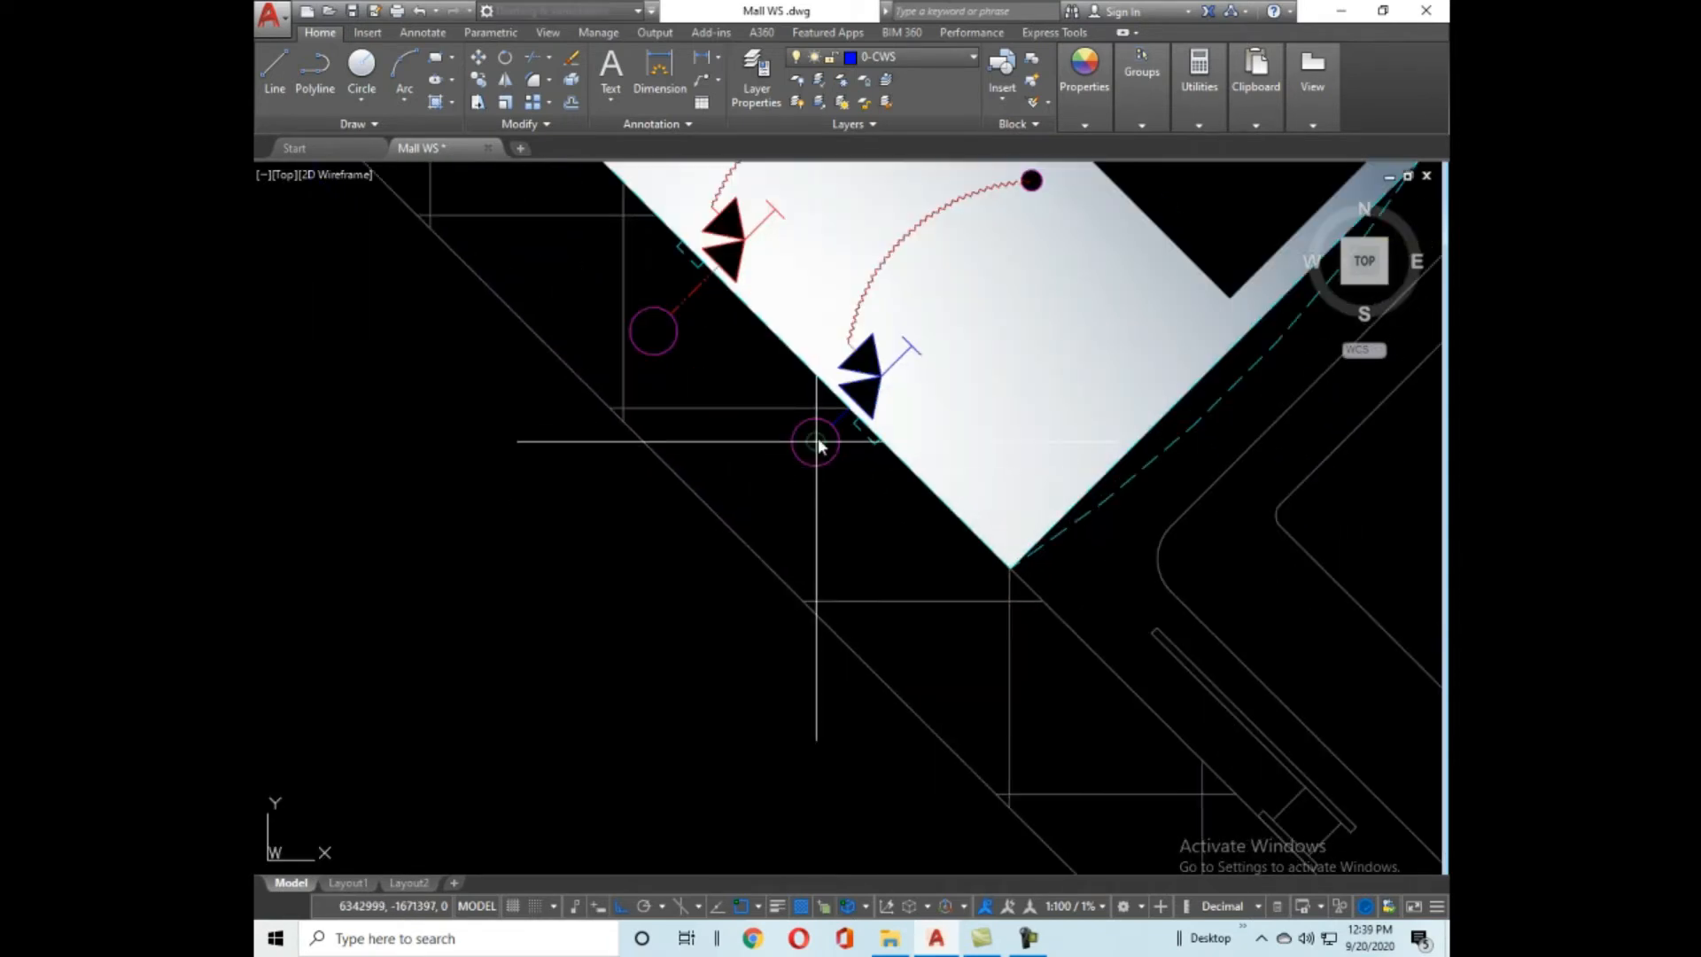
# Draw two branch lines from the water heater's cold and hot wall connections perpendicular to the cold water main.
pyautogui.scroll(-5, 797, 493)
pyautogui.click(798, 494)
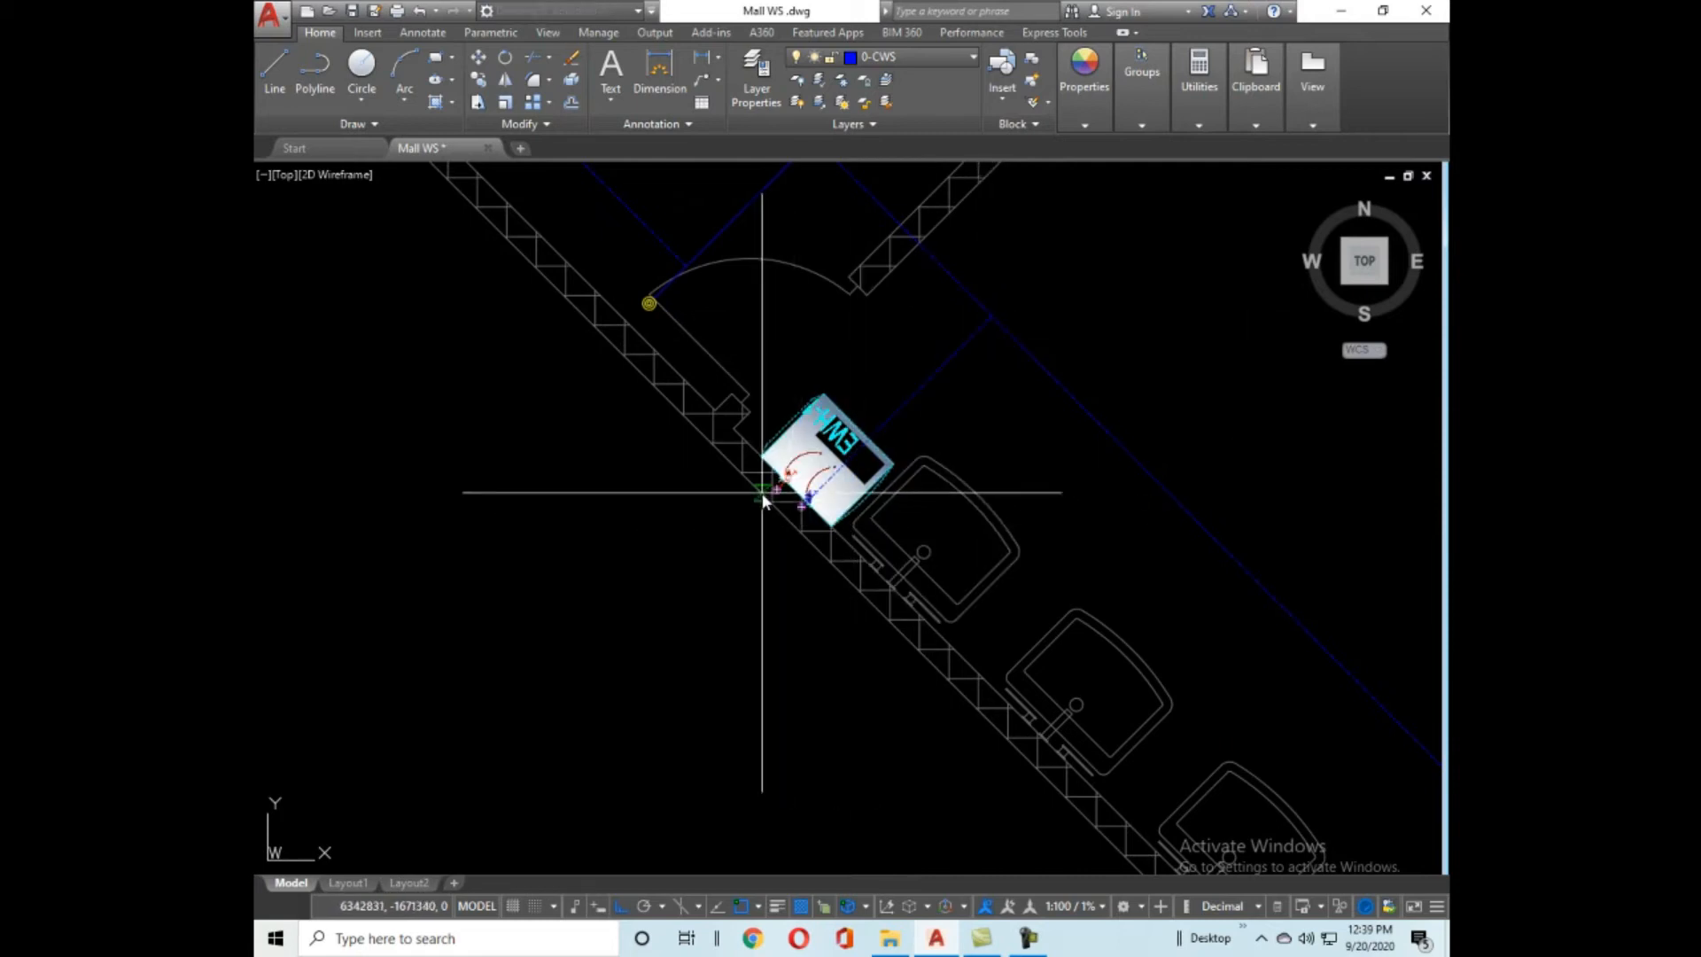
pyautogui.scroll(3, 764, 501)
pyautogui.scroll(-3, 842, 482)
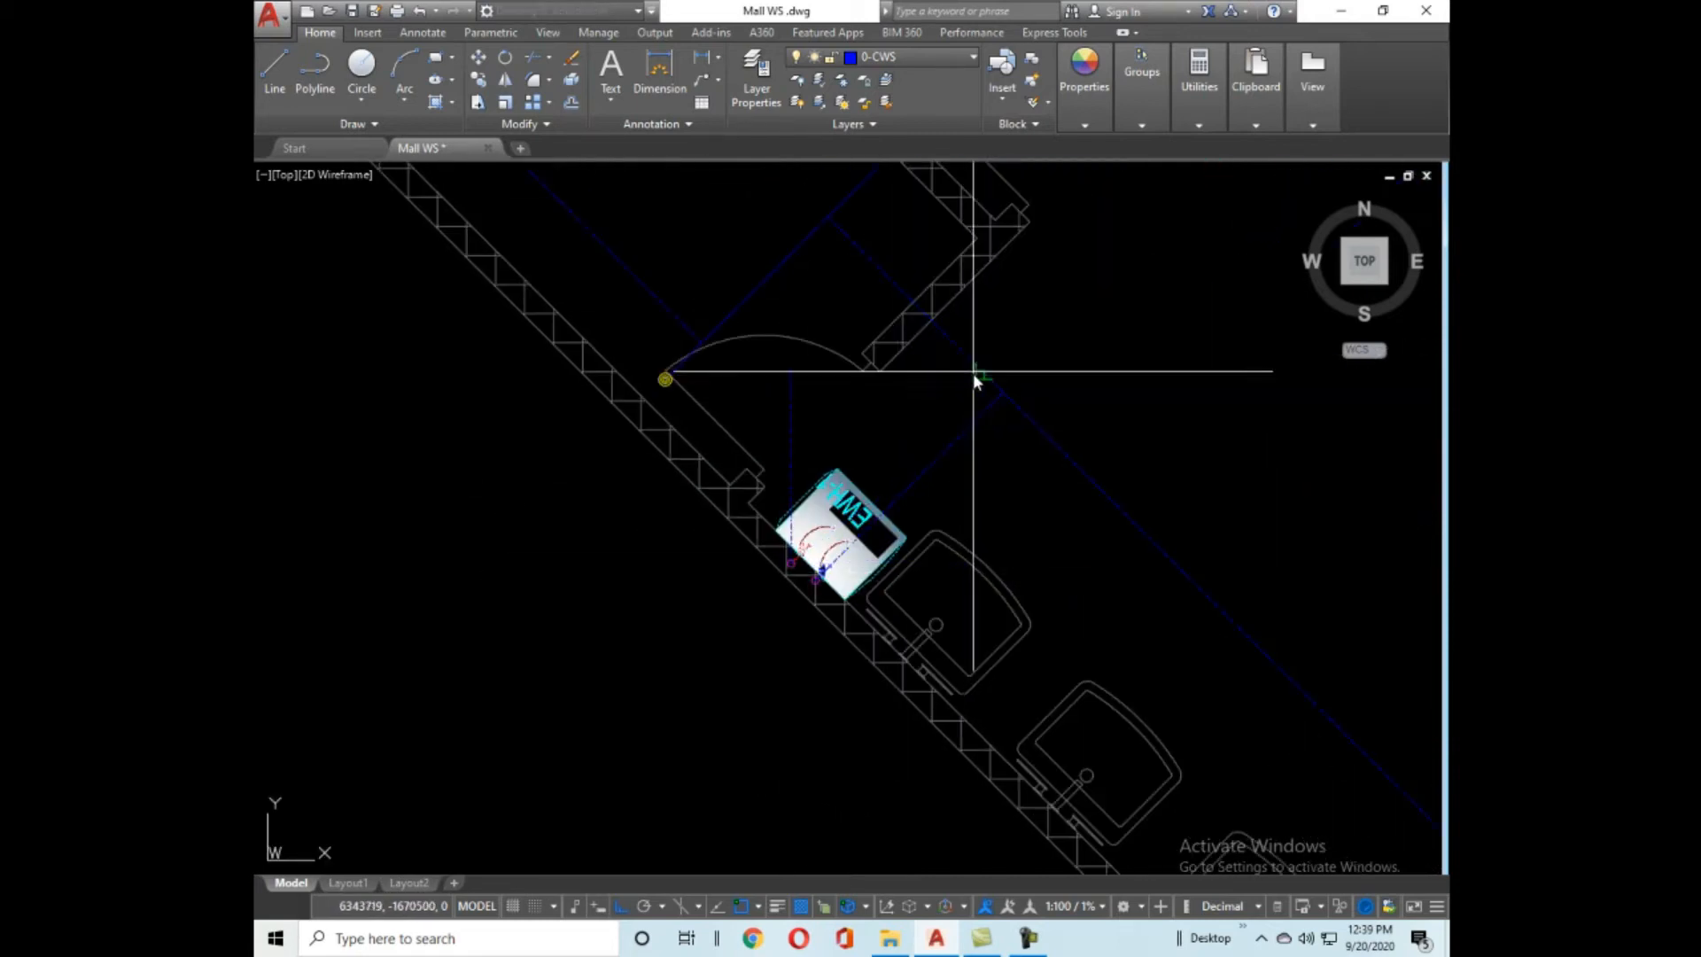
pyautogui.press('Escape')
pyautogui.press('space')
# Draw a line parallel to the cold main from the heater's hot branch to the partition wall, and trim the branch beyond it.
pyautogui.click(948, 429)
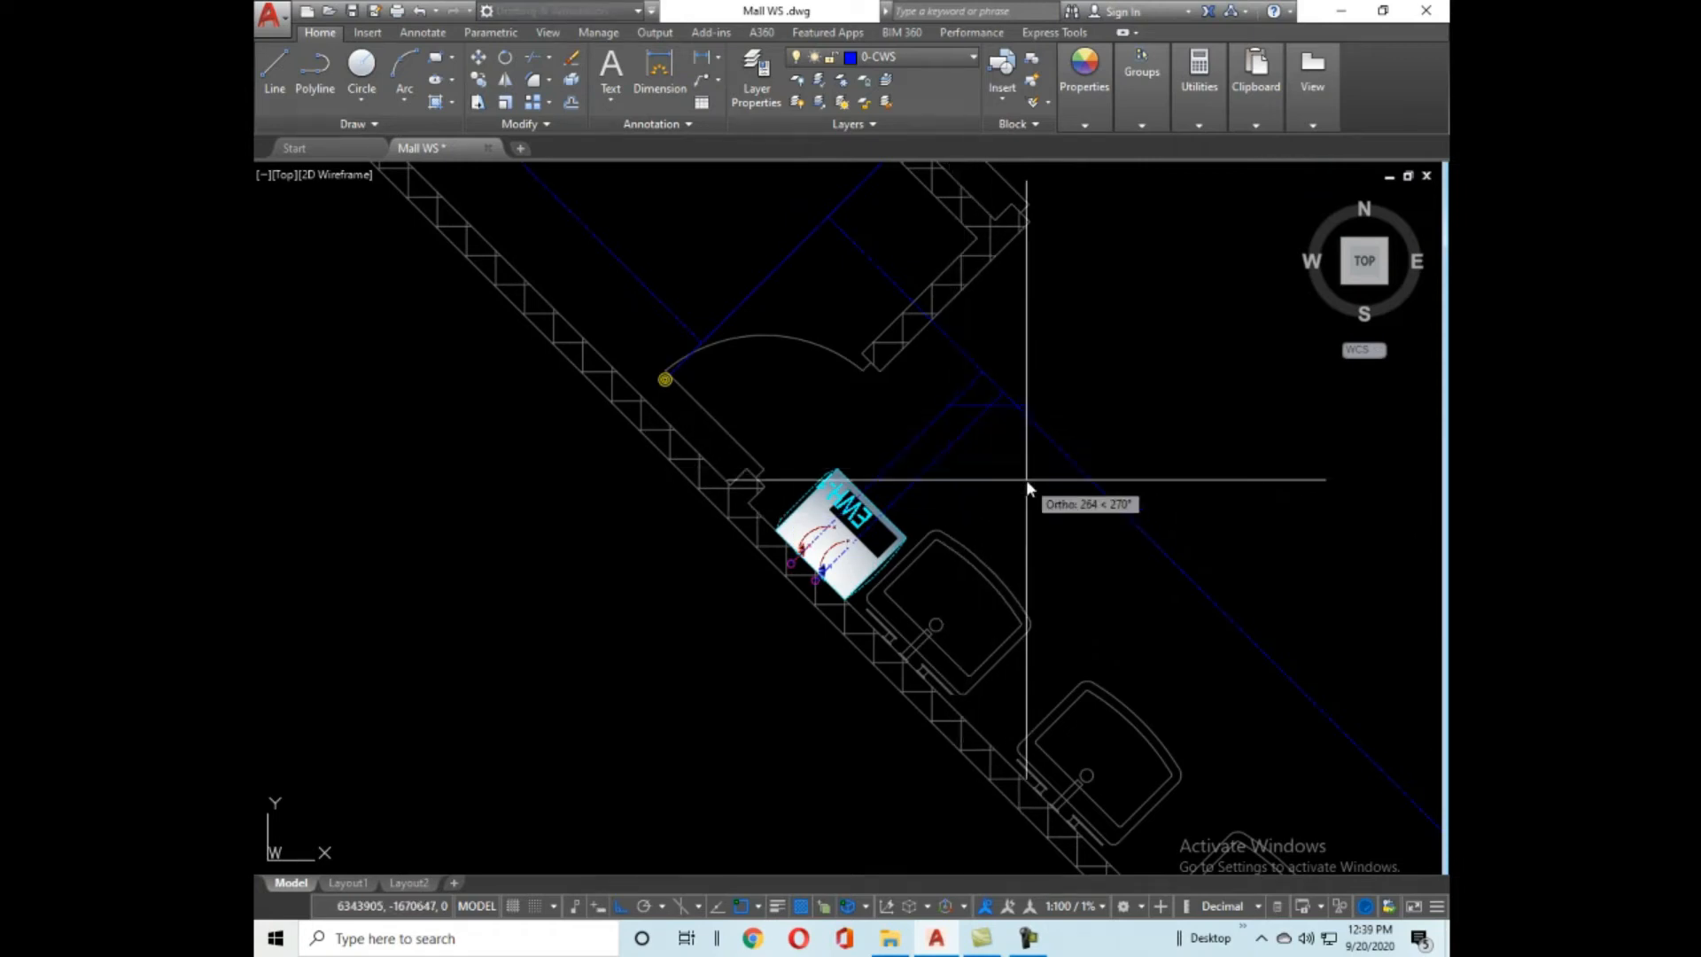
pyautogui.scroll(-5, 1026, 480)
pyautogui.scroll(3, 1169, 638)
pyautogui.press('Escape')
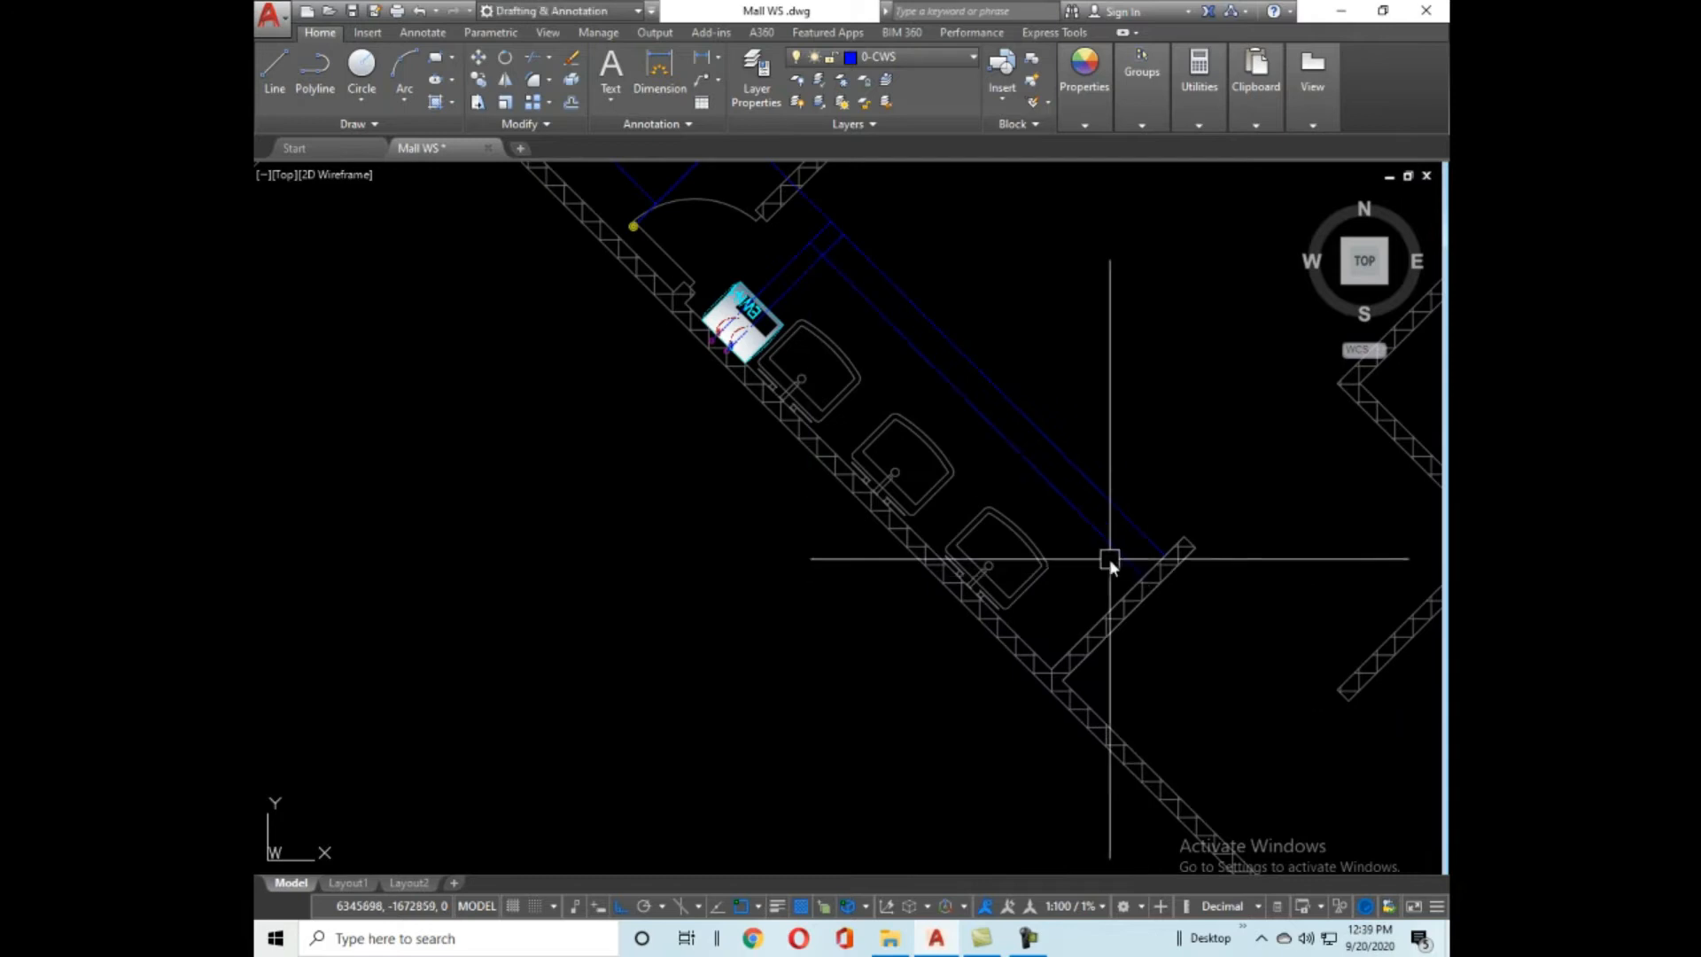
pyautogui.scroll(6, 953, 538)
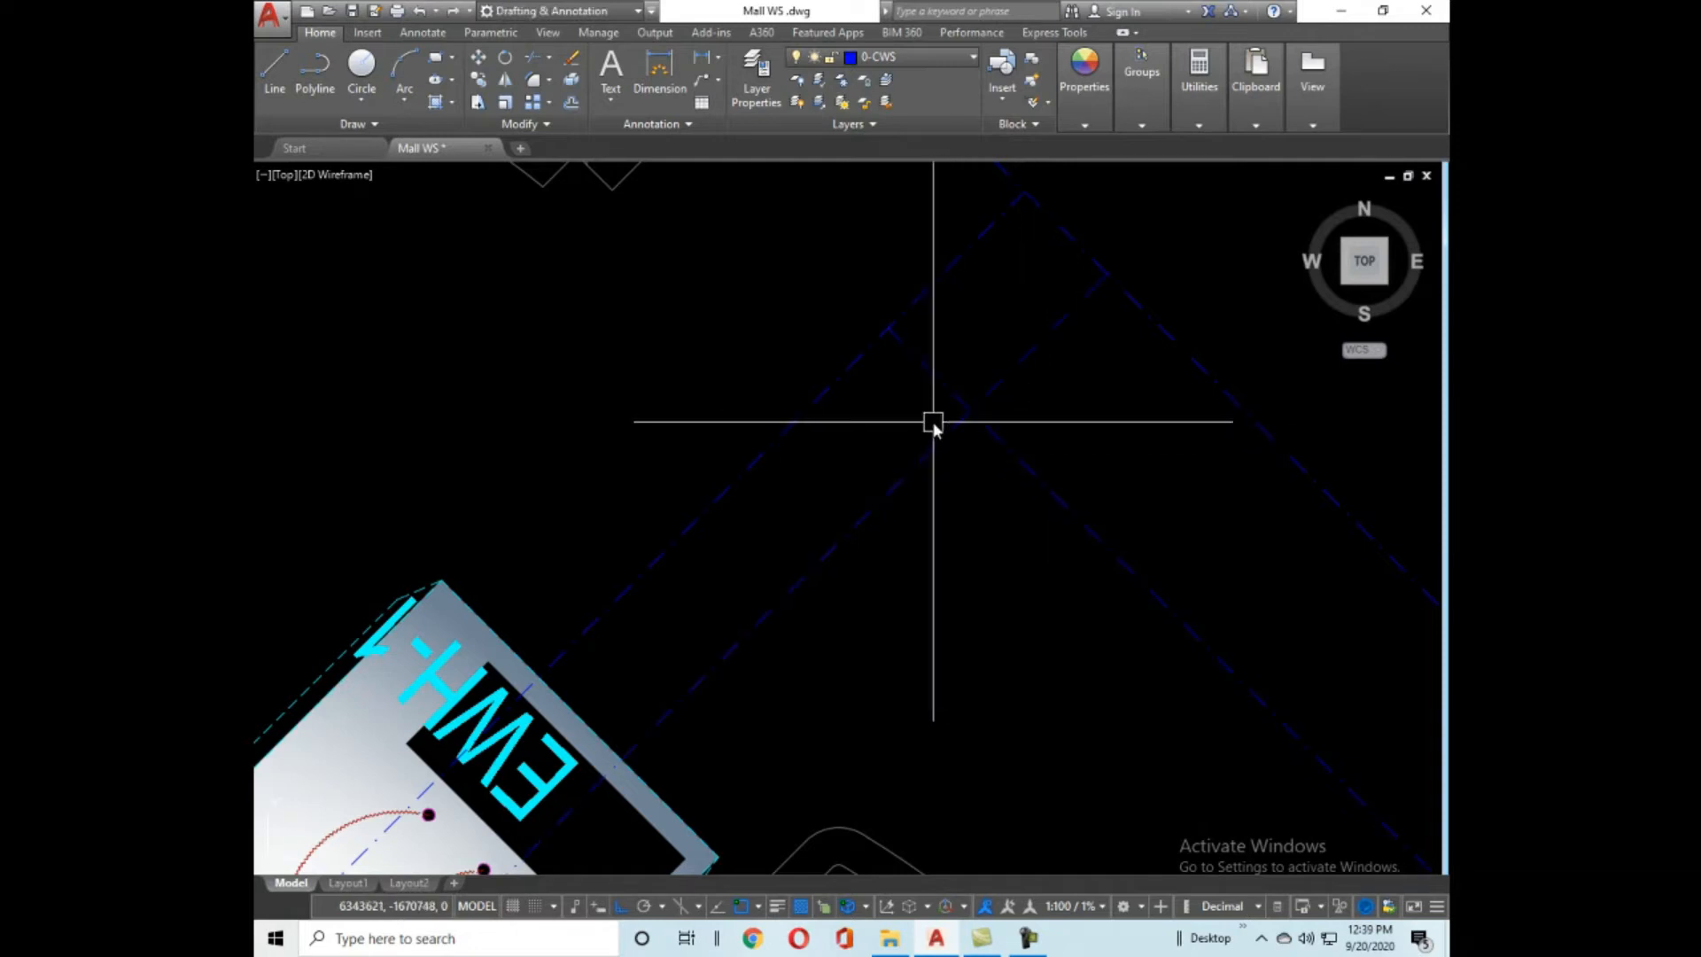
pyautogui.scroll(-5, 1020, 382)
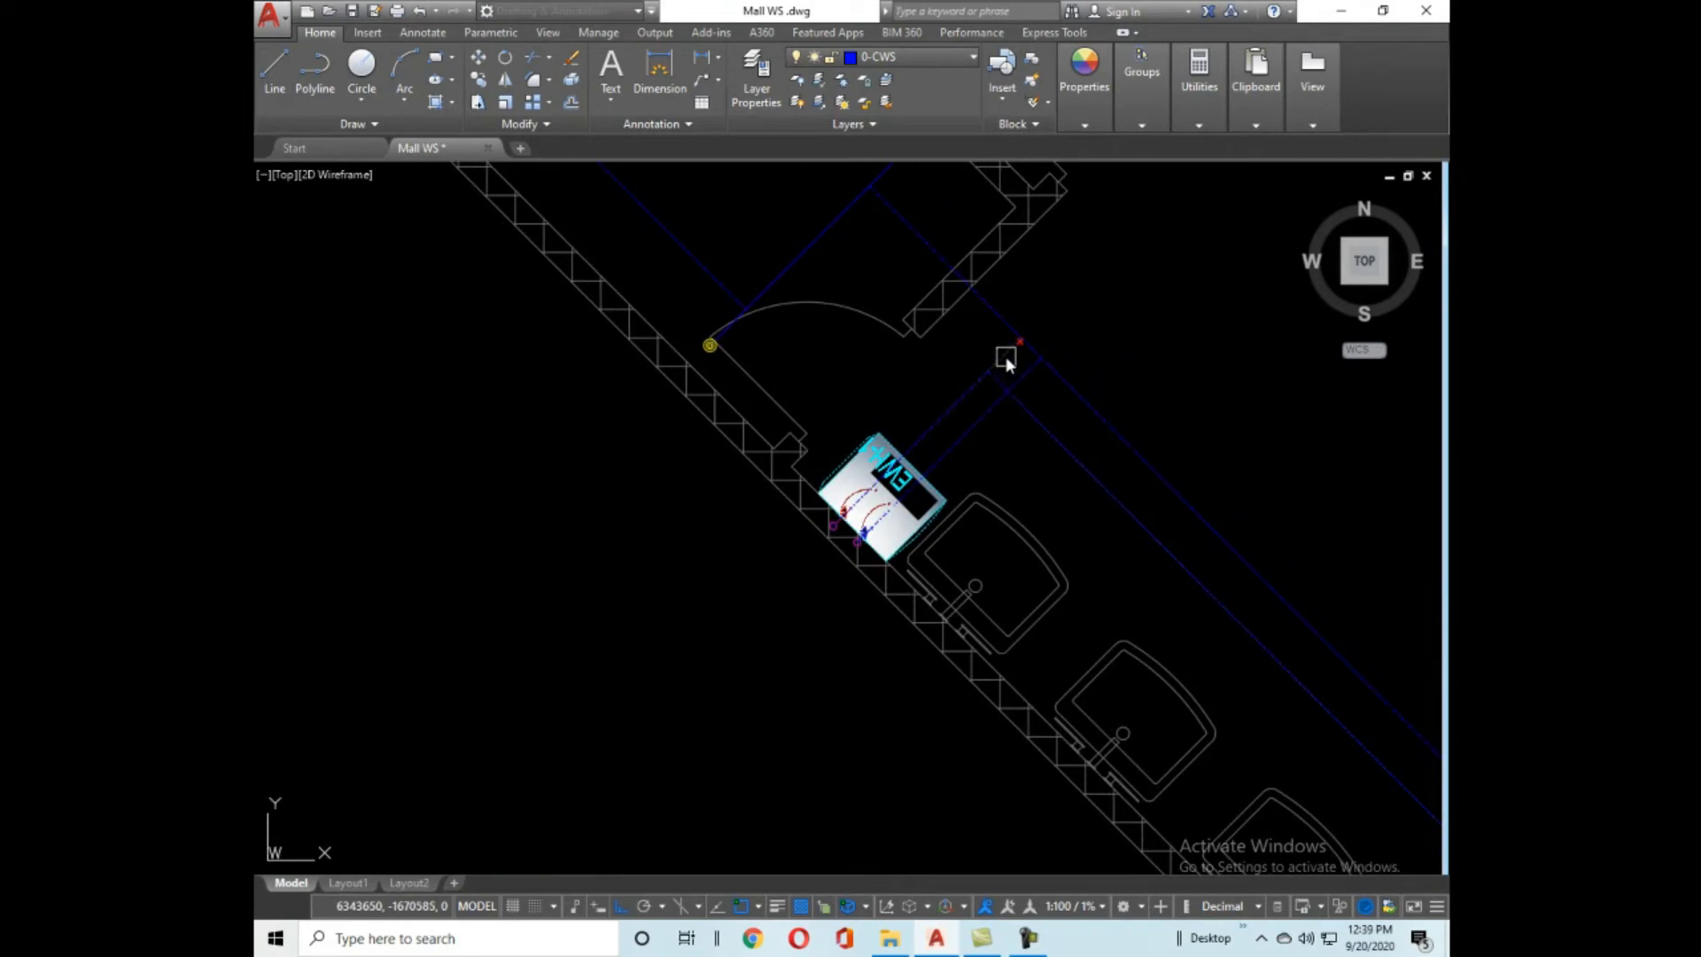
# Match the heater's hot branch and its parallel line to the existing hot water pipe's layer properties.
pyautogui.scroll(-5, 992, 460)
pyautogui.scroll(8, 1045, 410)
pyautogui.scroll(-4, 880, 493)
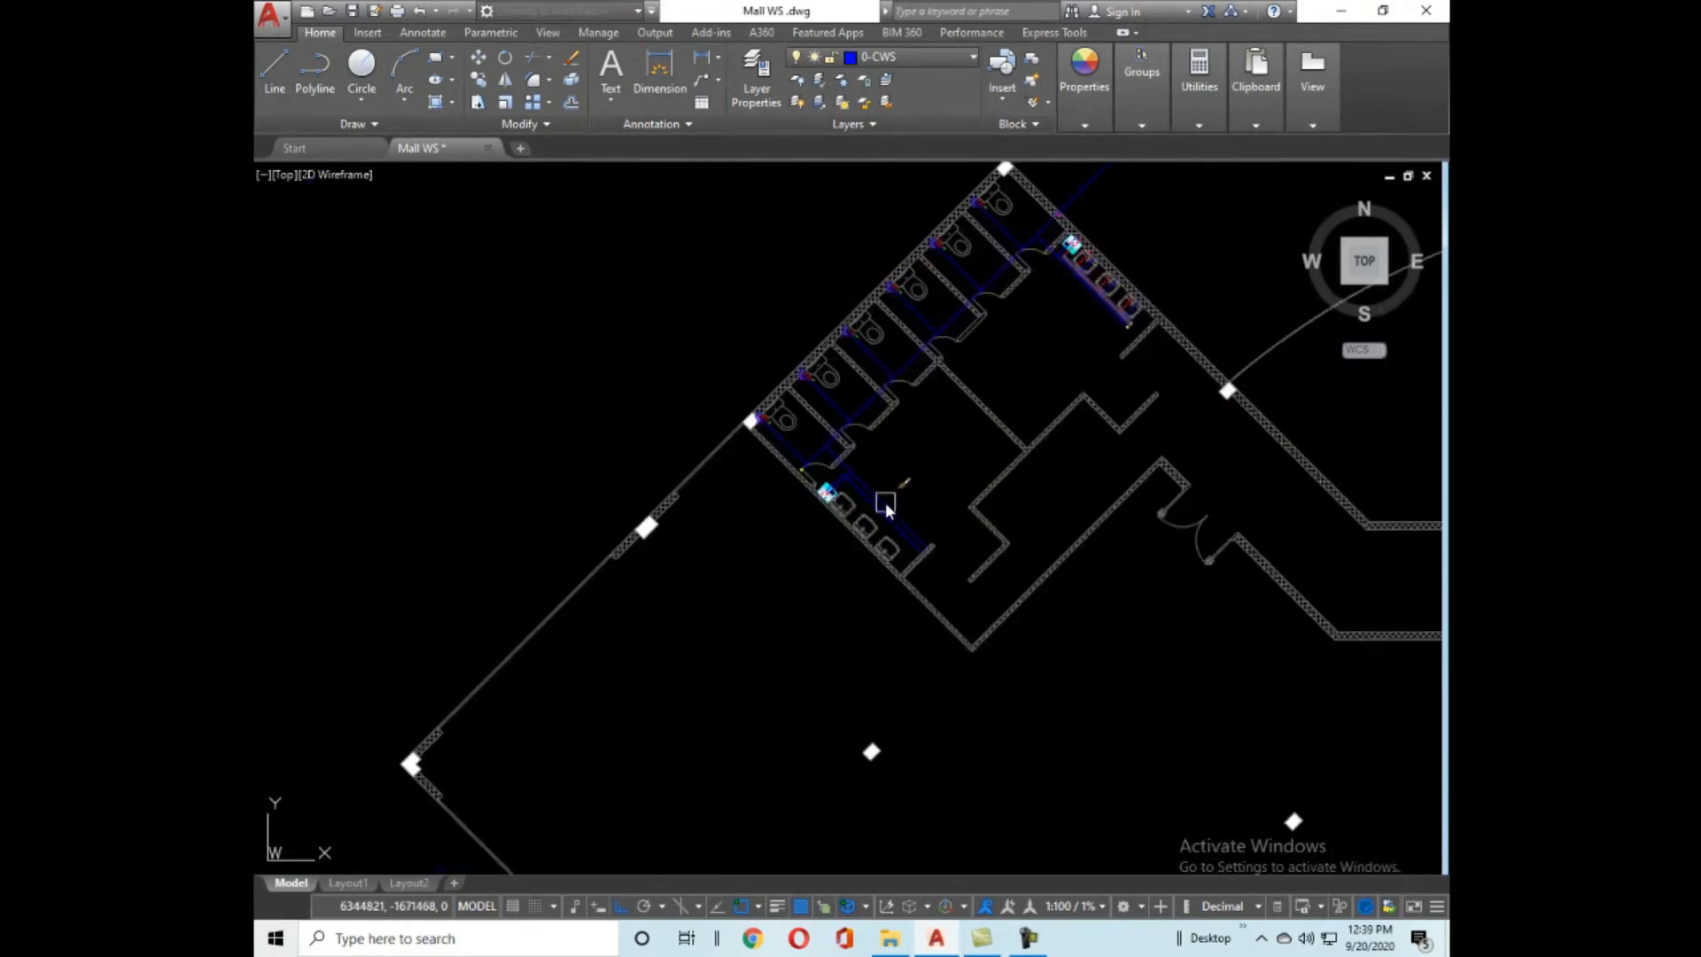
pyautogui.scroll(5, 813, 440)
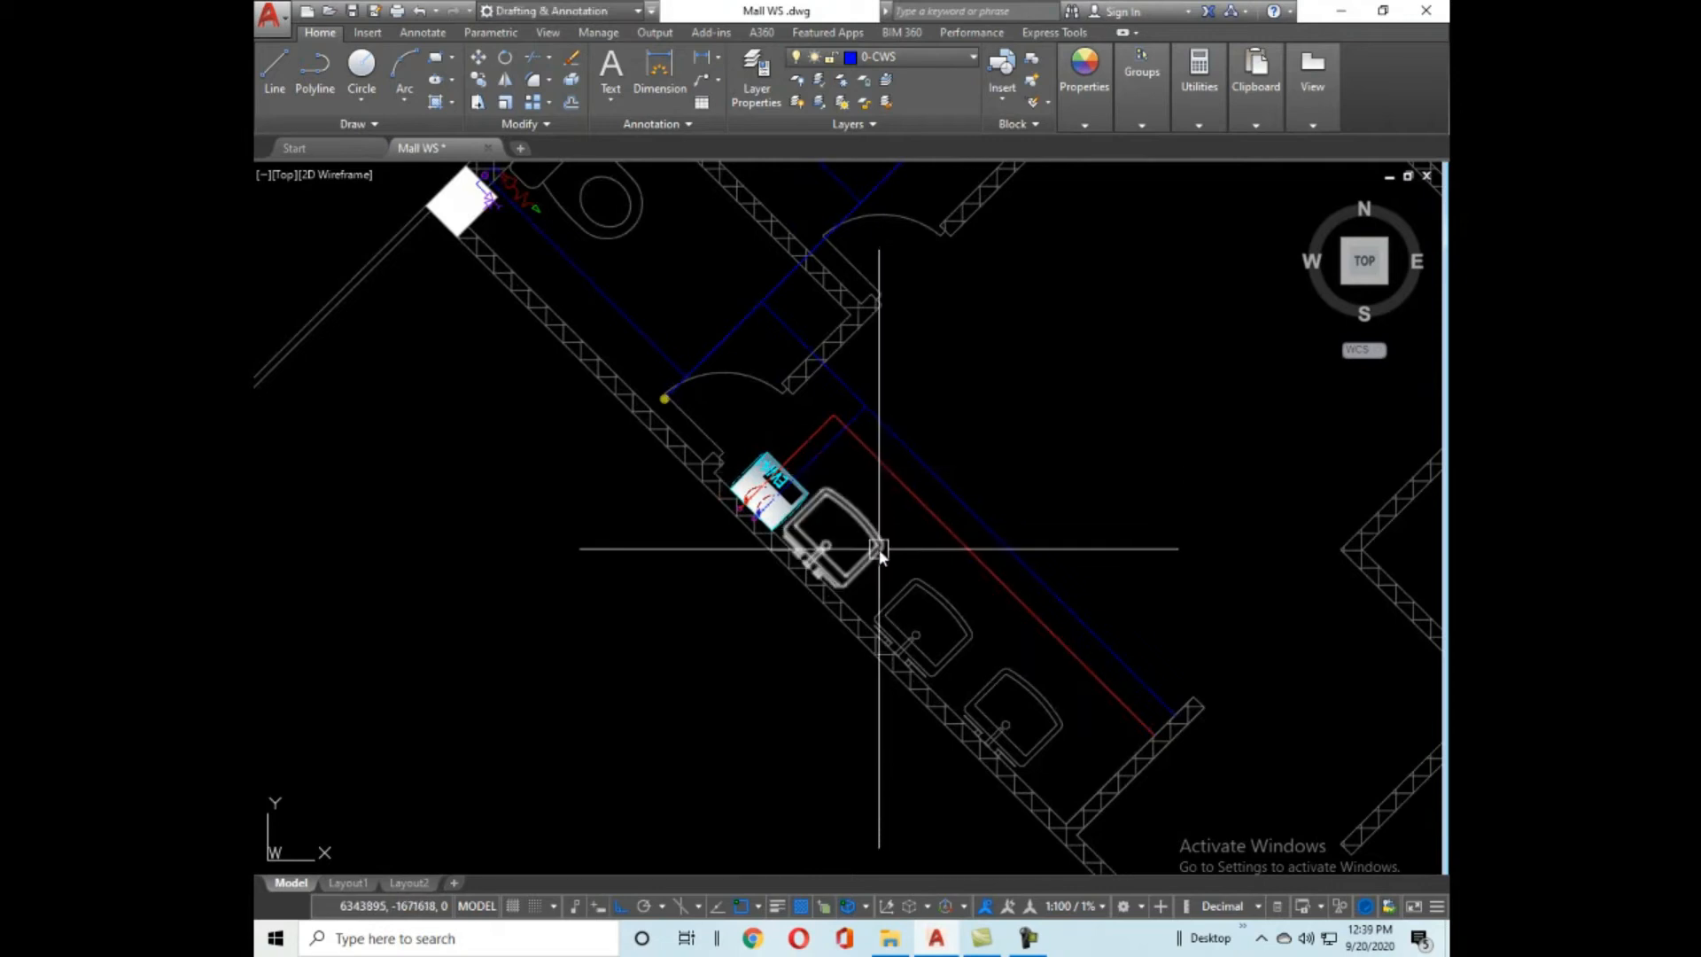
# Draw a cold branch from the first basin's nearer wall fitting perpendicular to the cold main, and extend it into the wall thickness.
pyautogui.scroll(6, 876, 584)
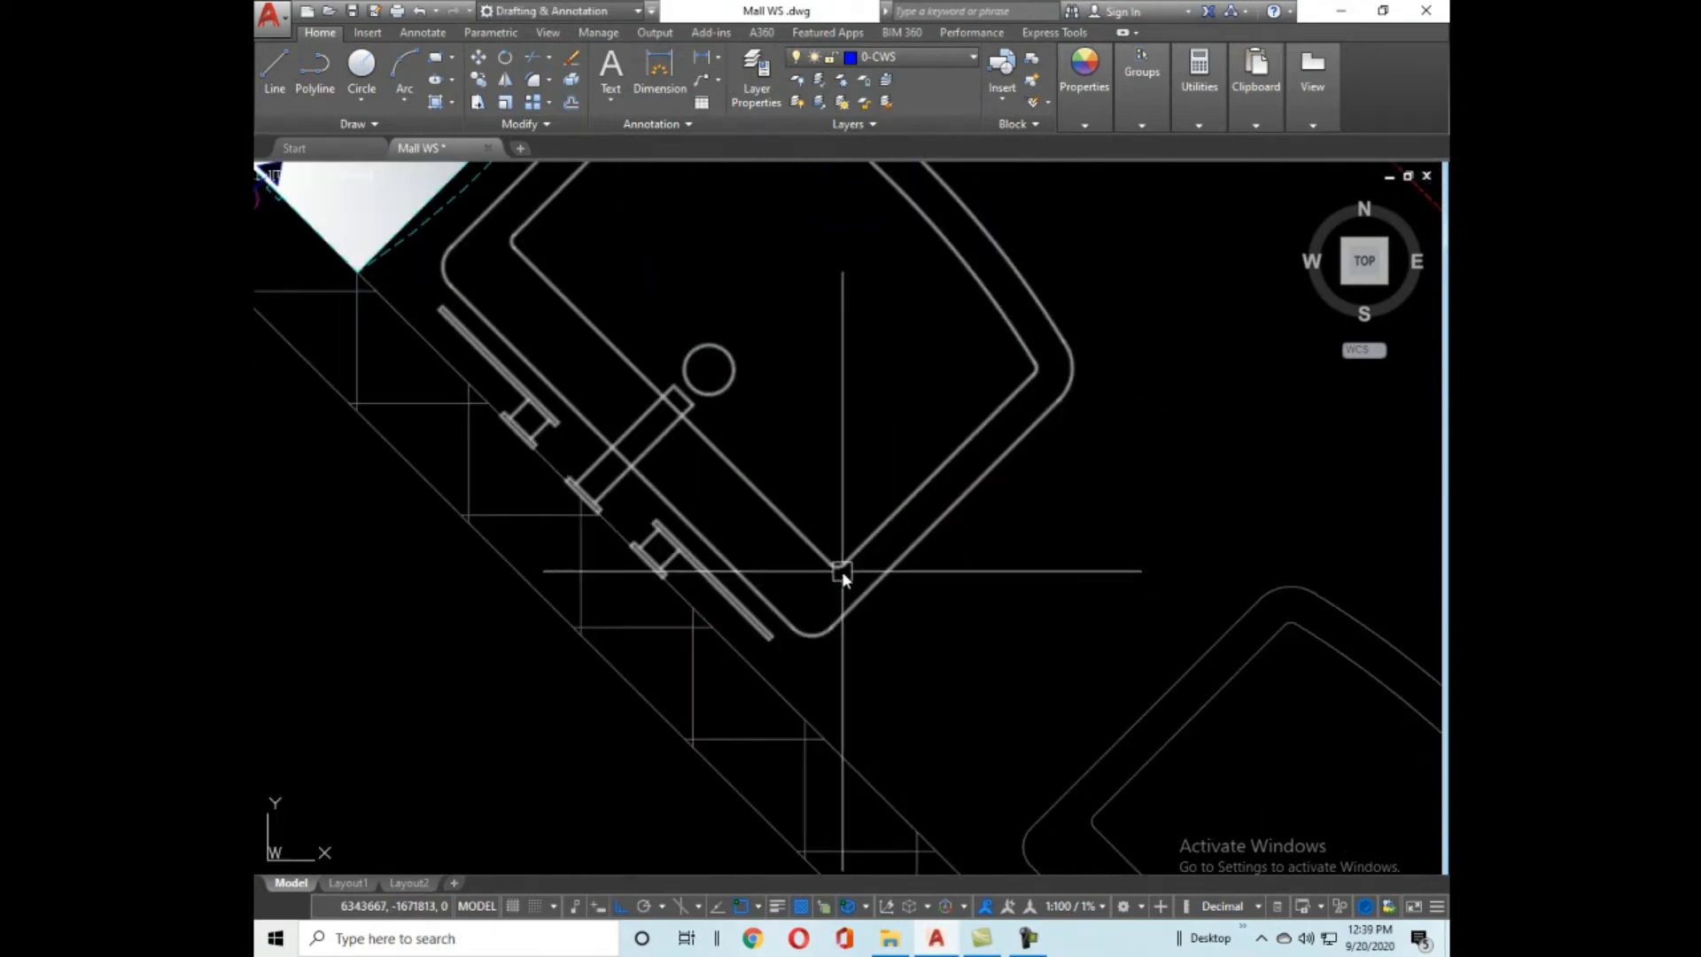
pyautogui.scroll(3, 852, 542)
pyautogui.moveTo(505, 444); pyautogui.dragTo(1044, 528, button='middle')
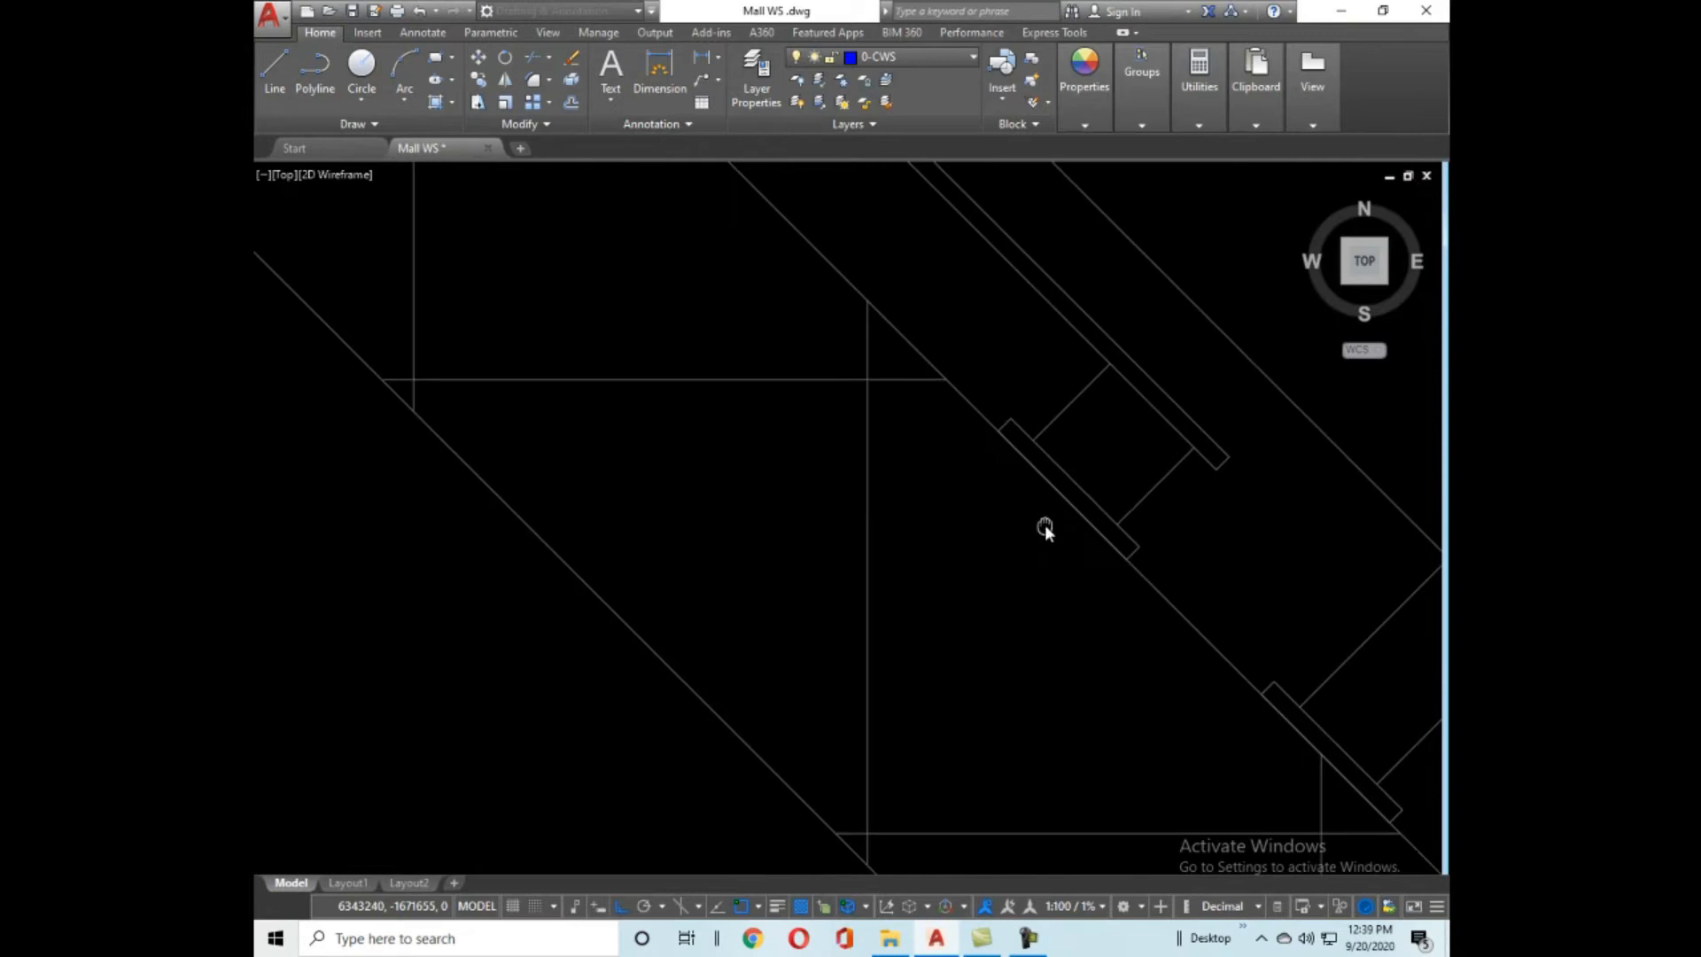
pyautogui.scroll(-5, 1022, 560)
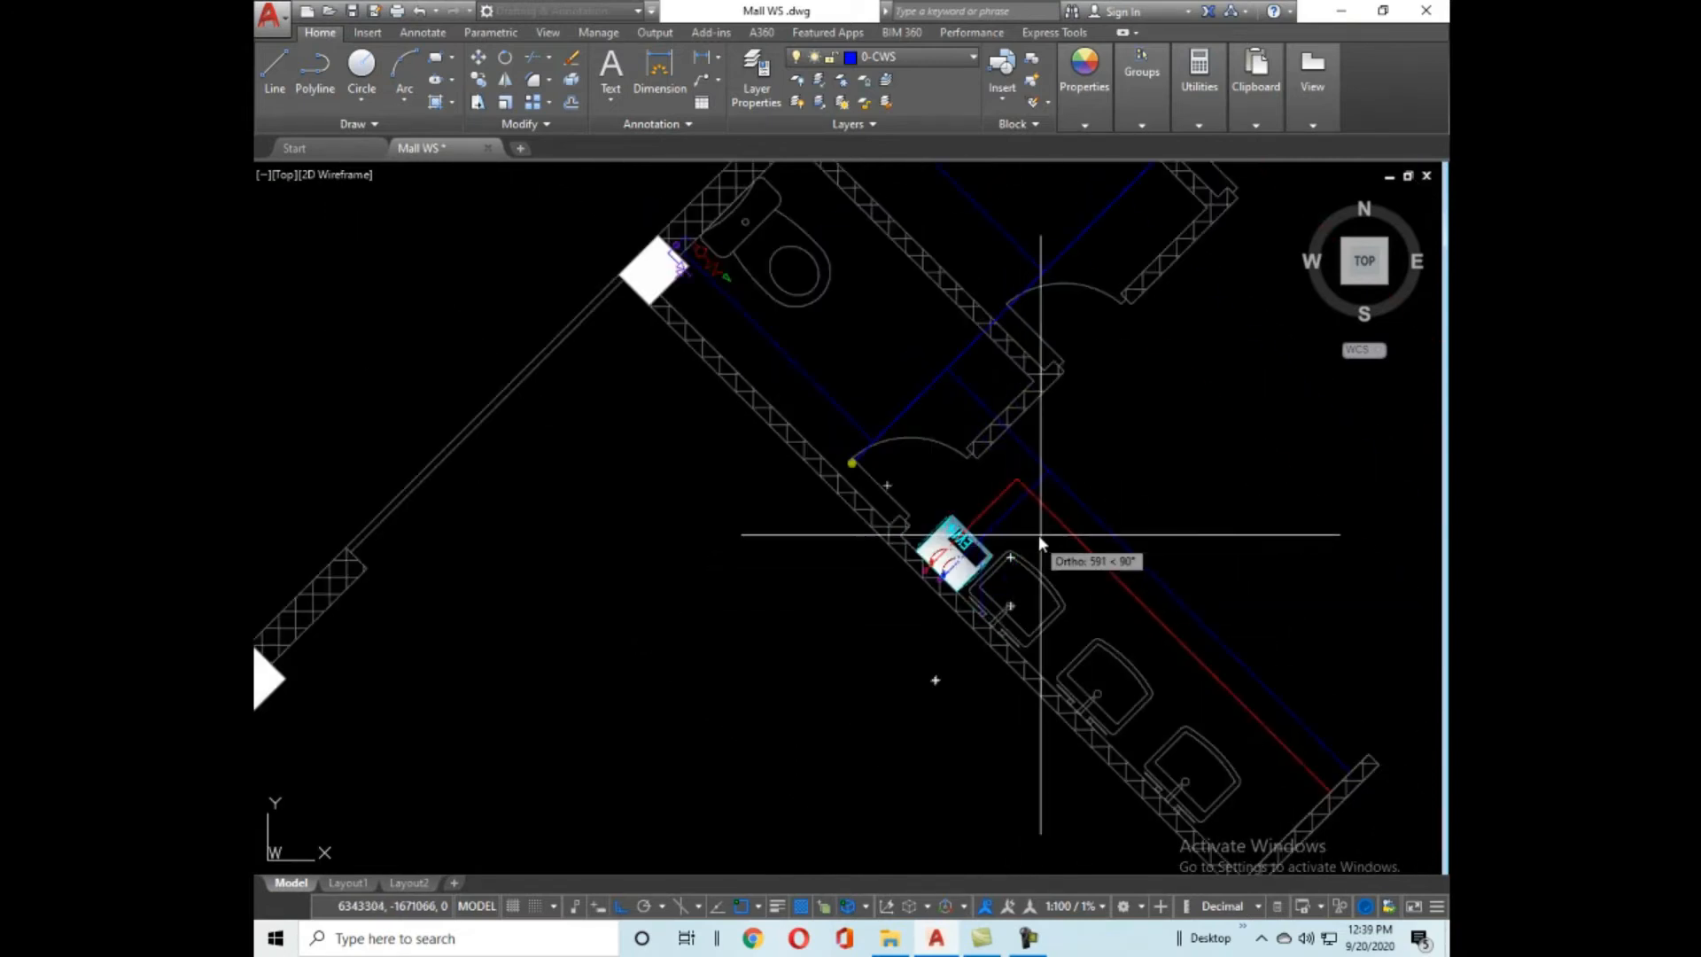
pyautogui.scroll(2, 1039, 535)
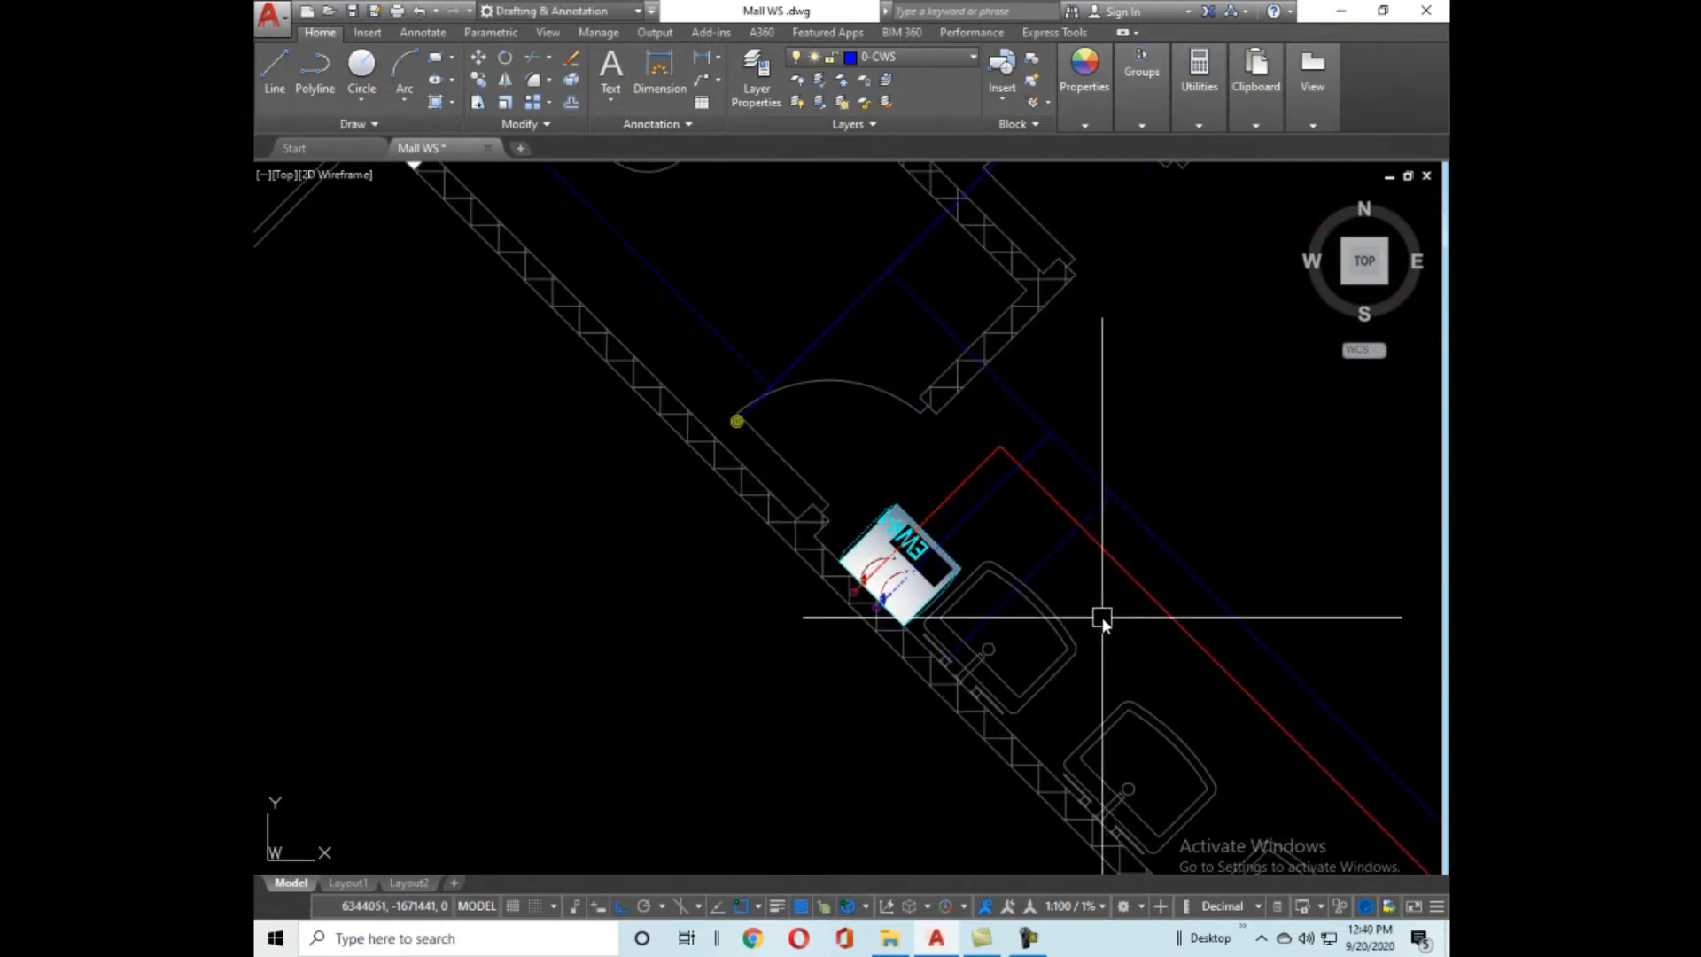
pyautogui.scroll(4, 992, 628)
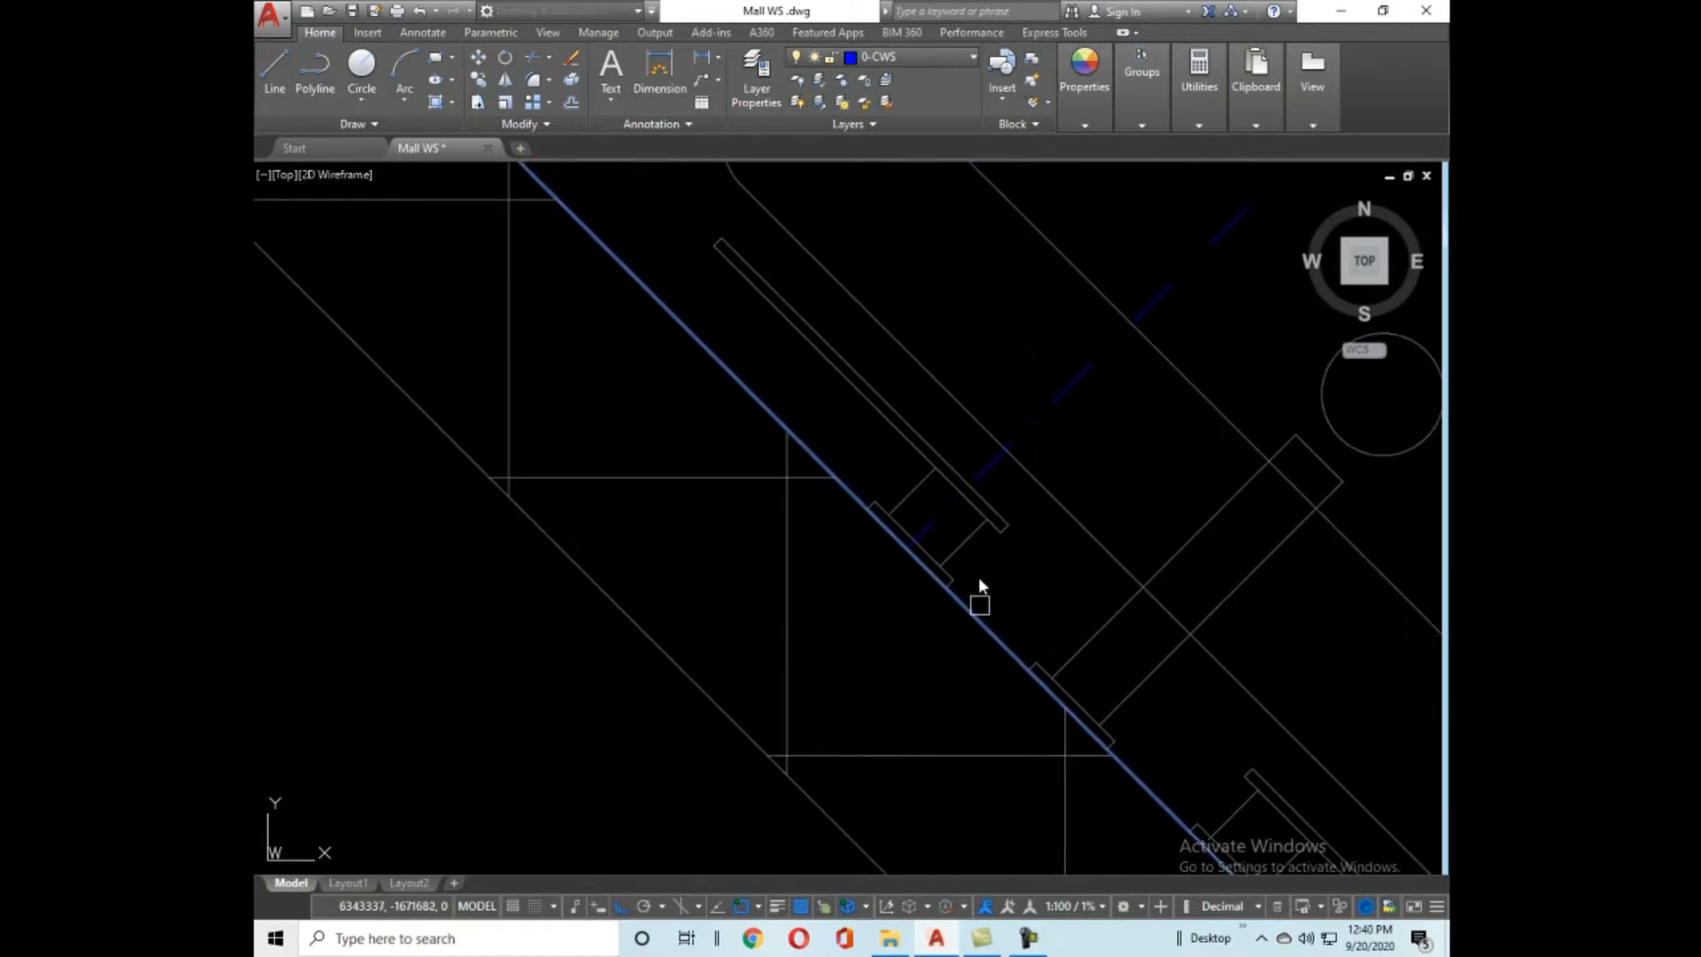
pyautogui.scroll(-3, 930, 619)
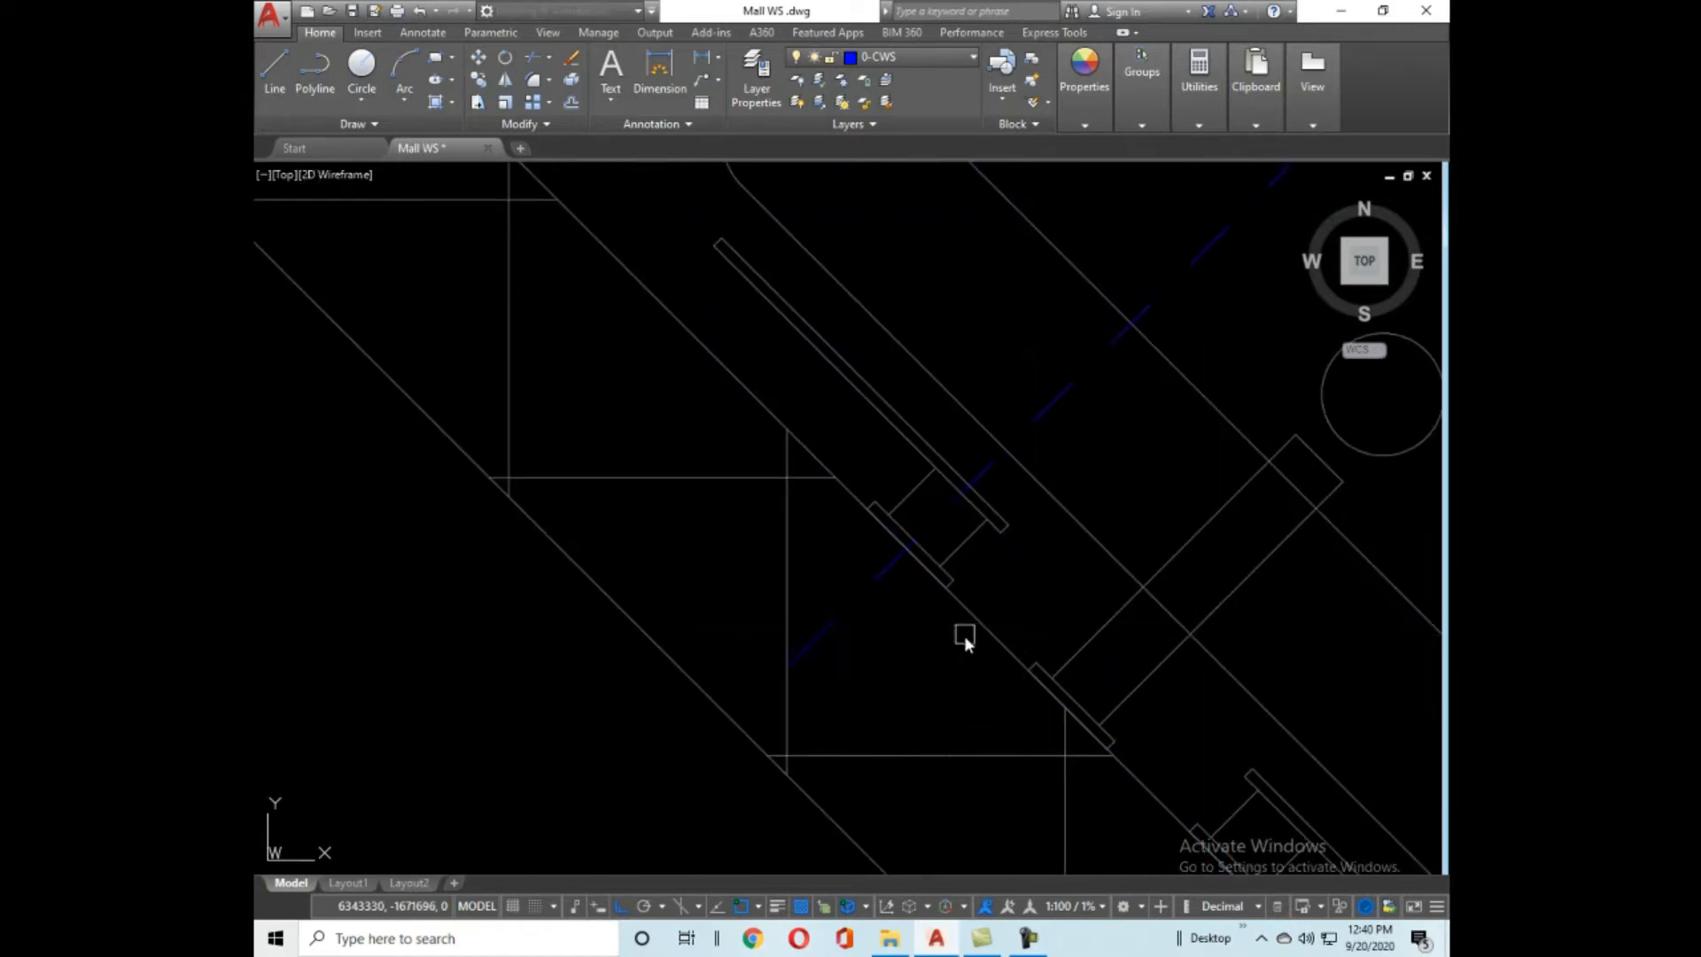
pyautogui.scroll(-3, 963, 636)
# Copy the riser circle from the corner toilet stall onto the wall end of the first basin's cold branch.
pyautogui.scroll(-2, 966, 567)
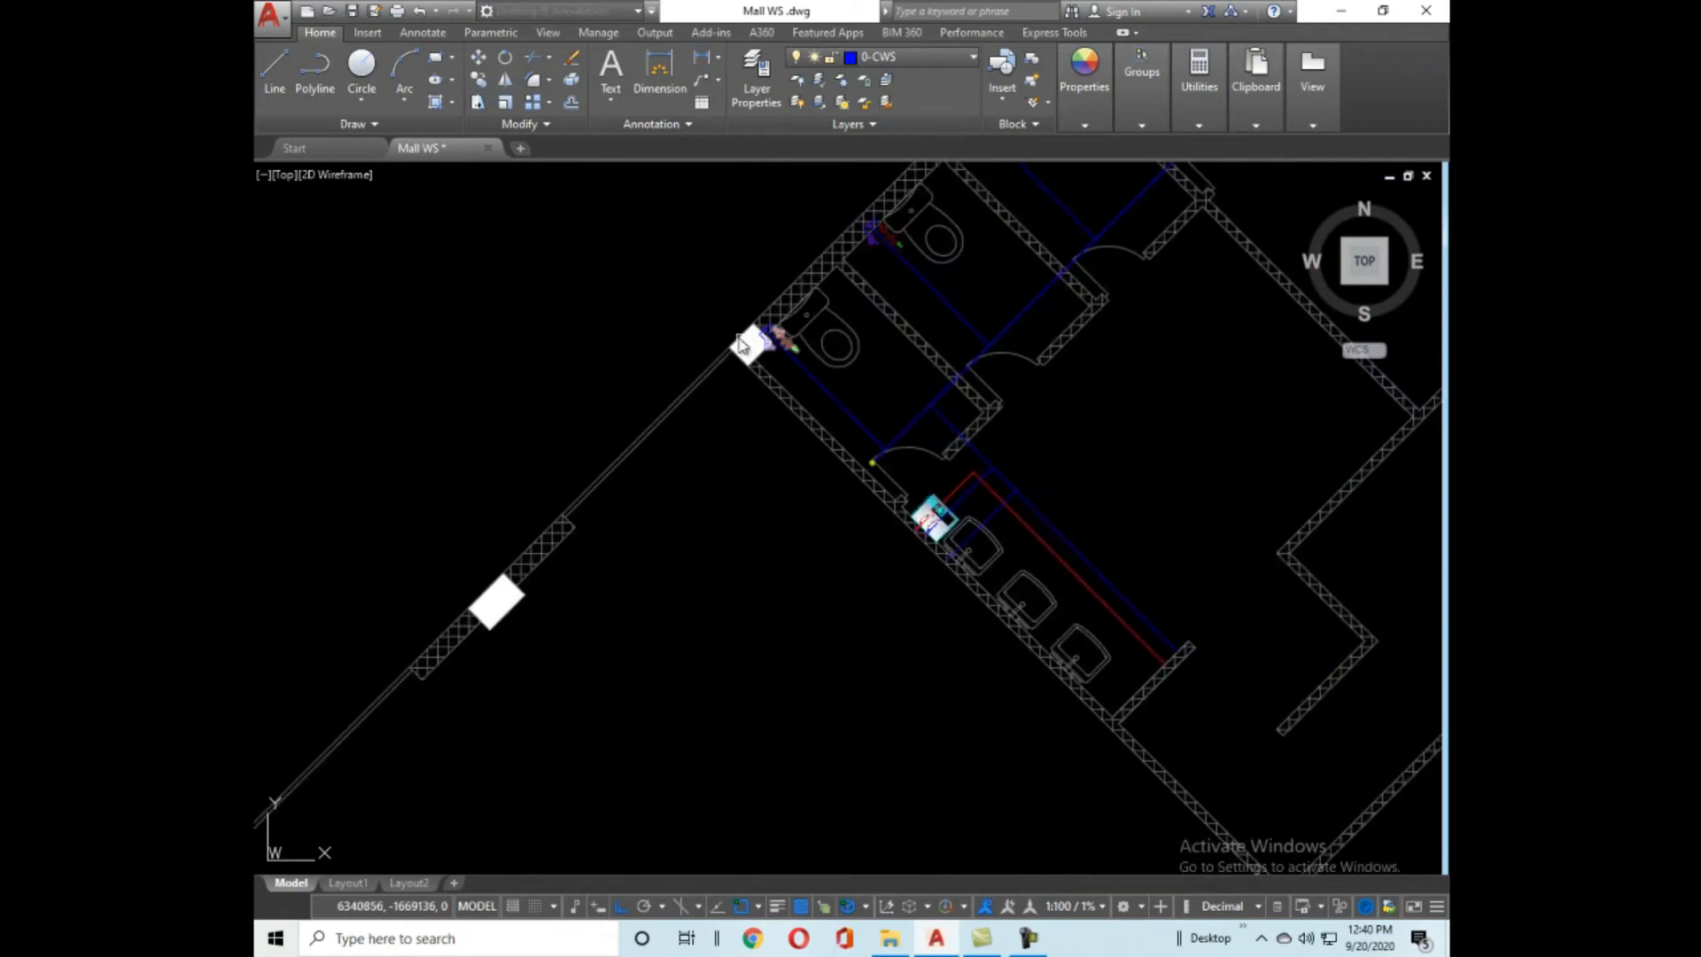
pyautogui.scroll(6, 742, 344)
pyautogui.scroll(3, 954, 345)
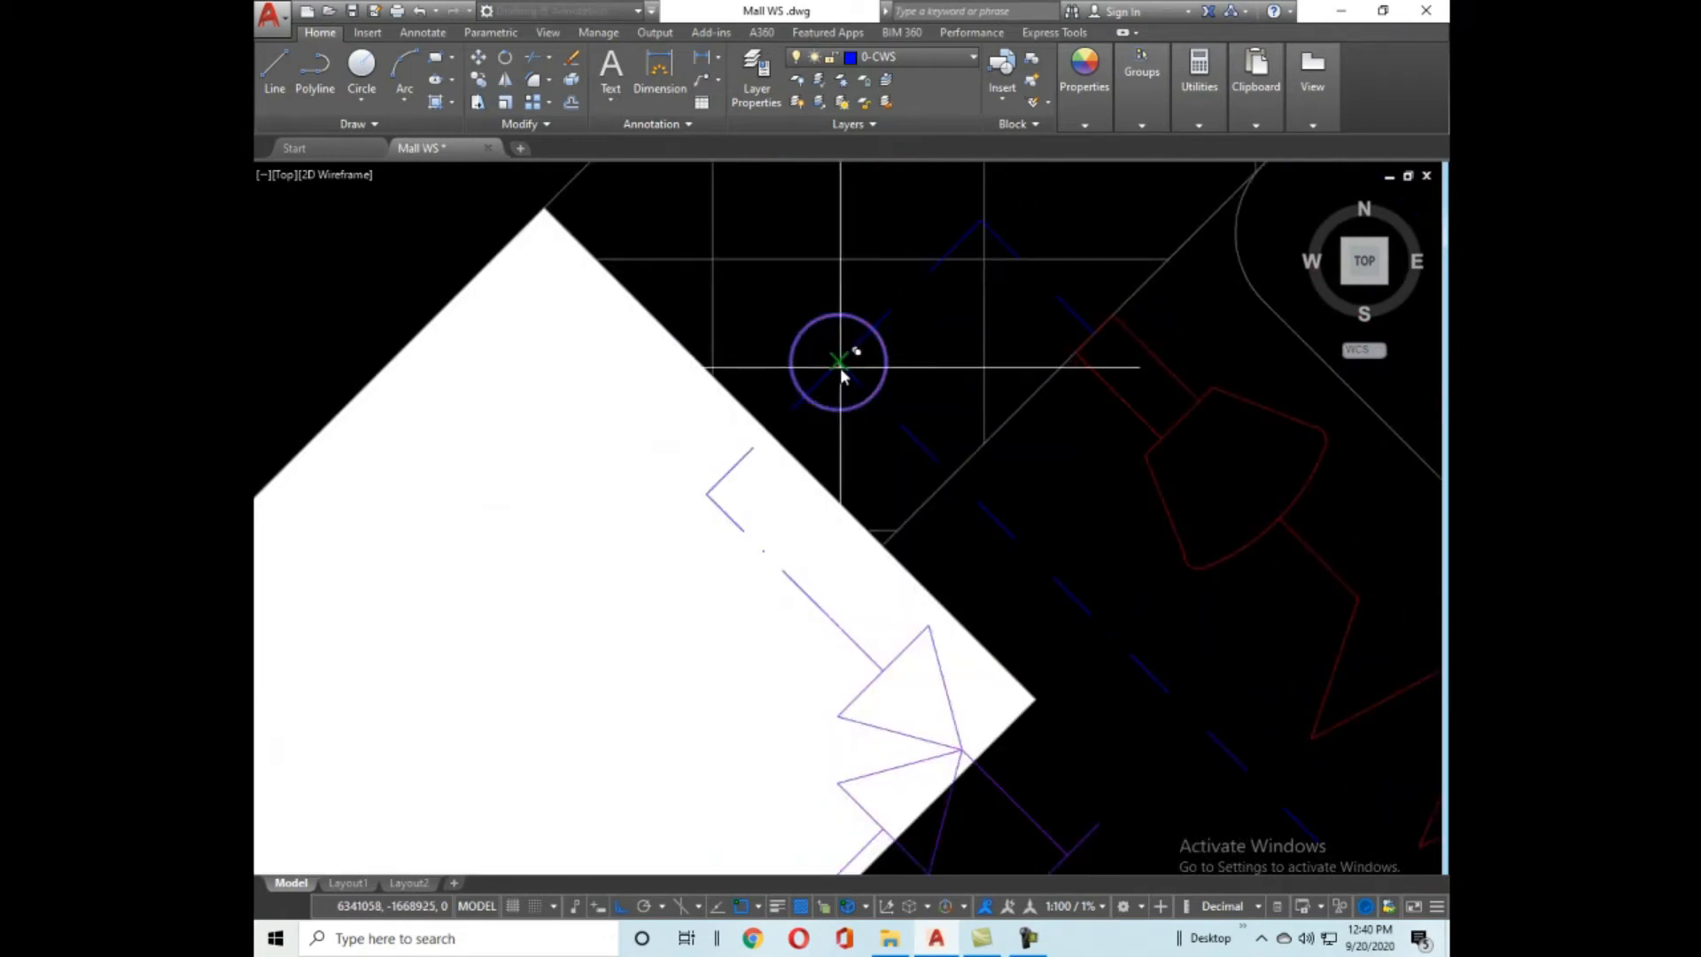
pyautogui.scroll(-3, 842, 377)
pyautogui.scroll(-2, 938, 570)
pyautogui.scroll(4, 895, 576)
pyautogui.scroll(2, 1156, 709)
pyautogui.moveTo(1156, 708); pyautogui.dragTo(806, 444, button='middle')
pyautogui.scroll(5, 787, 368)
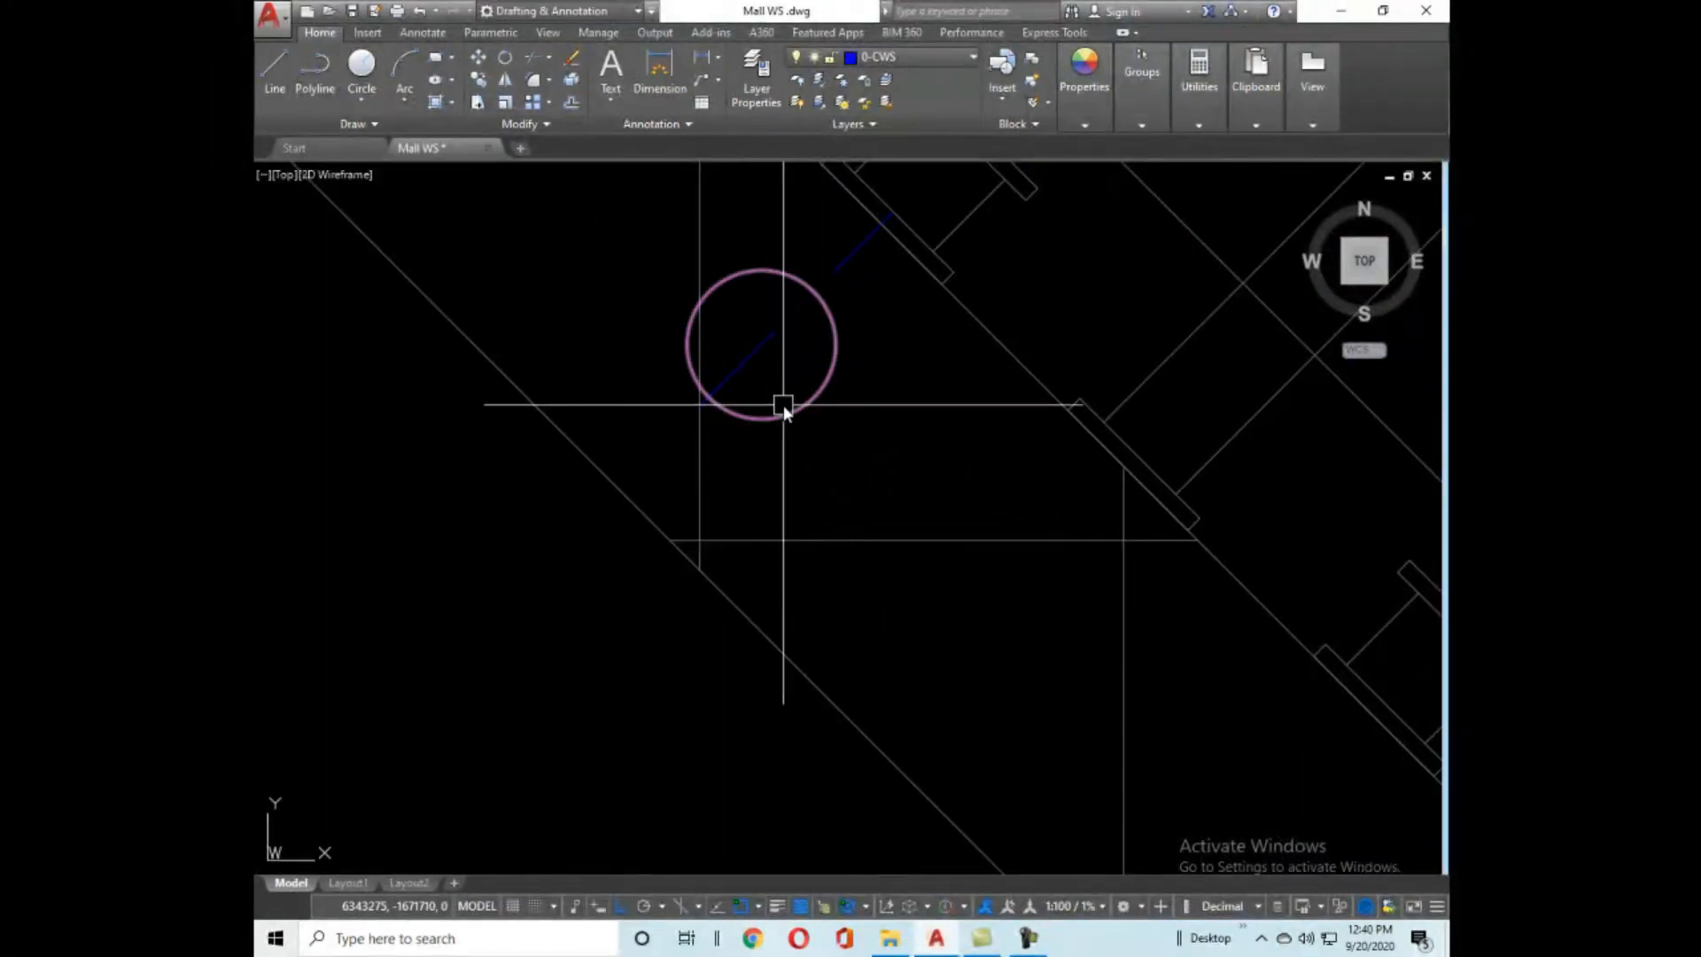
pyautogui.press('Escape')
# Trim the cold branch at the riser circle's edge and remove the leftover line piece inside the circle.
pyautogui.click(704, 401)
pyautogui.press('Delete')
pyautogui.scroll(-4, 748, 450)
# Copy the first basin's cold branch and riser to the second and third basins, using the tap centres as reference points.
pyautogui.click(762, 435)
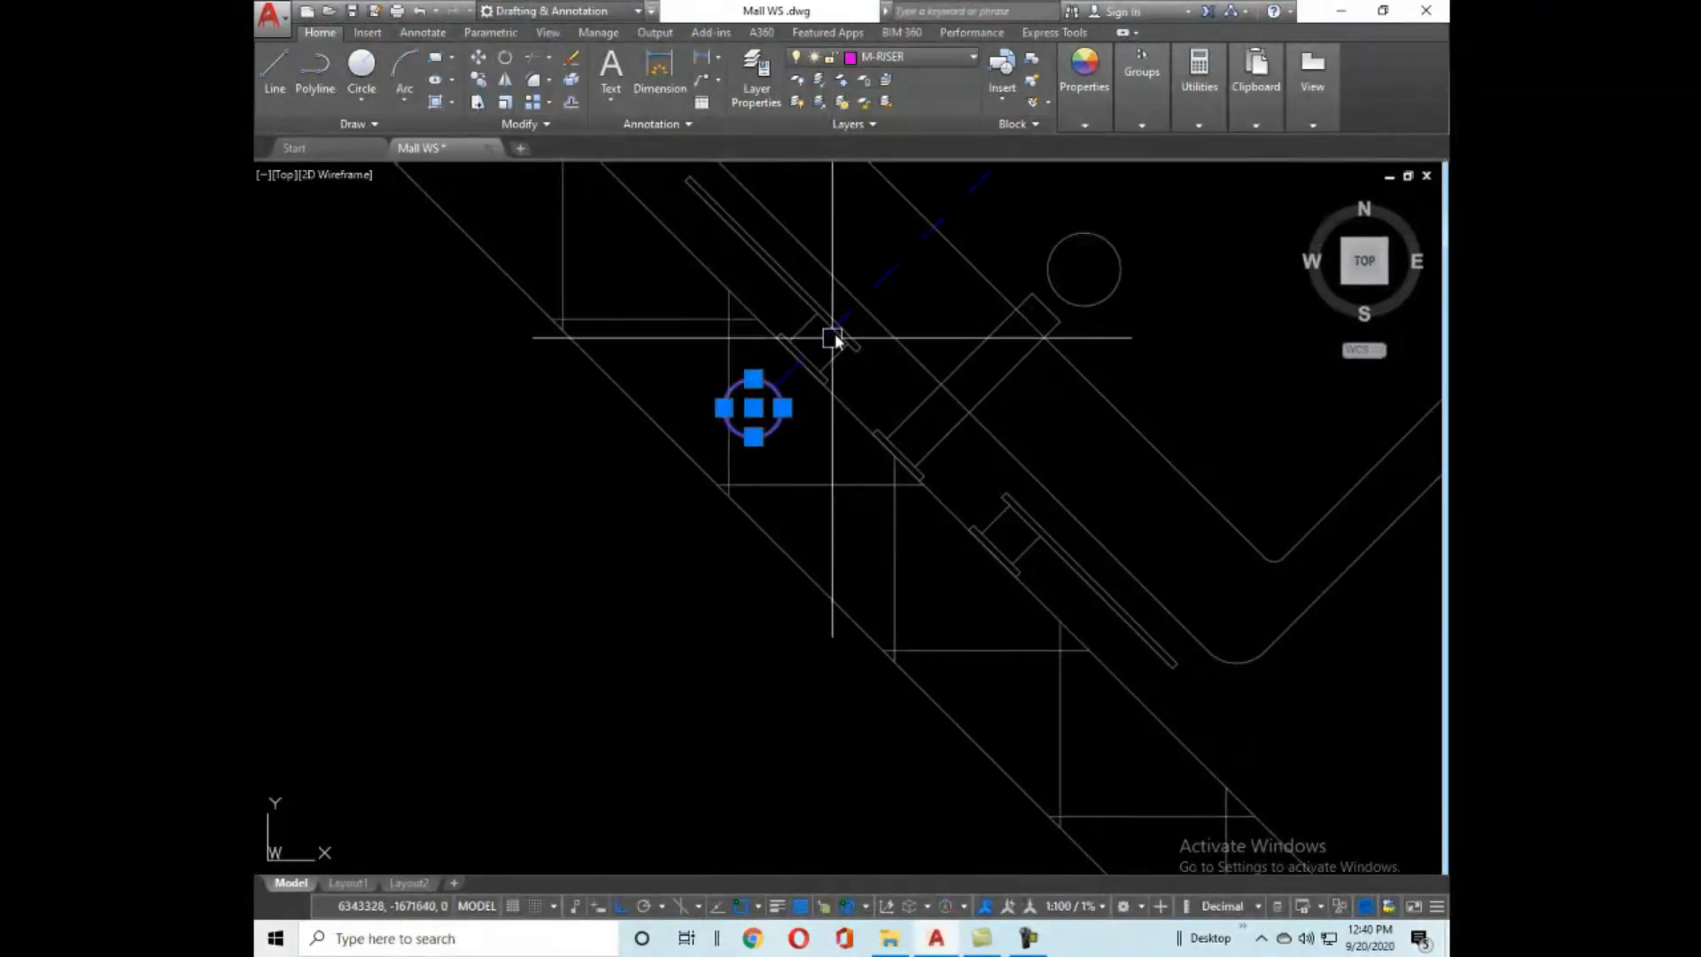
pyautogui.click(868, 306)
pyautogui.scroll(-3, 868, 306)
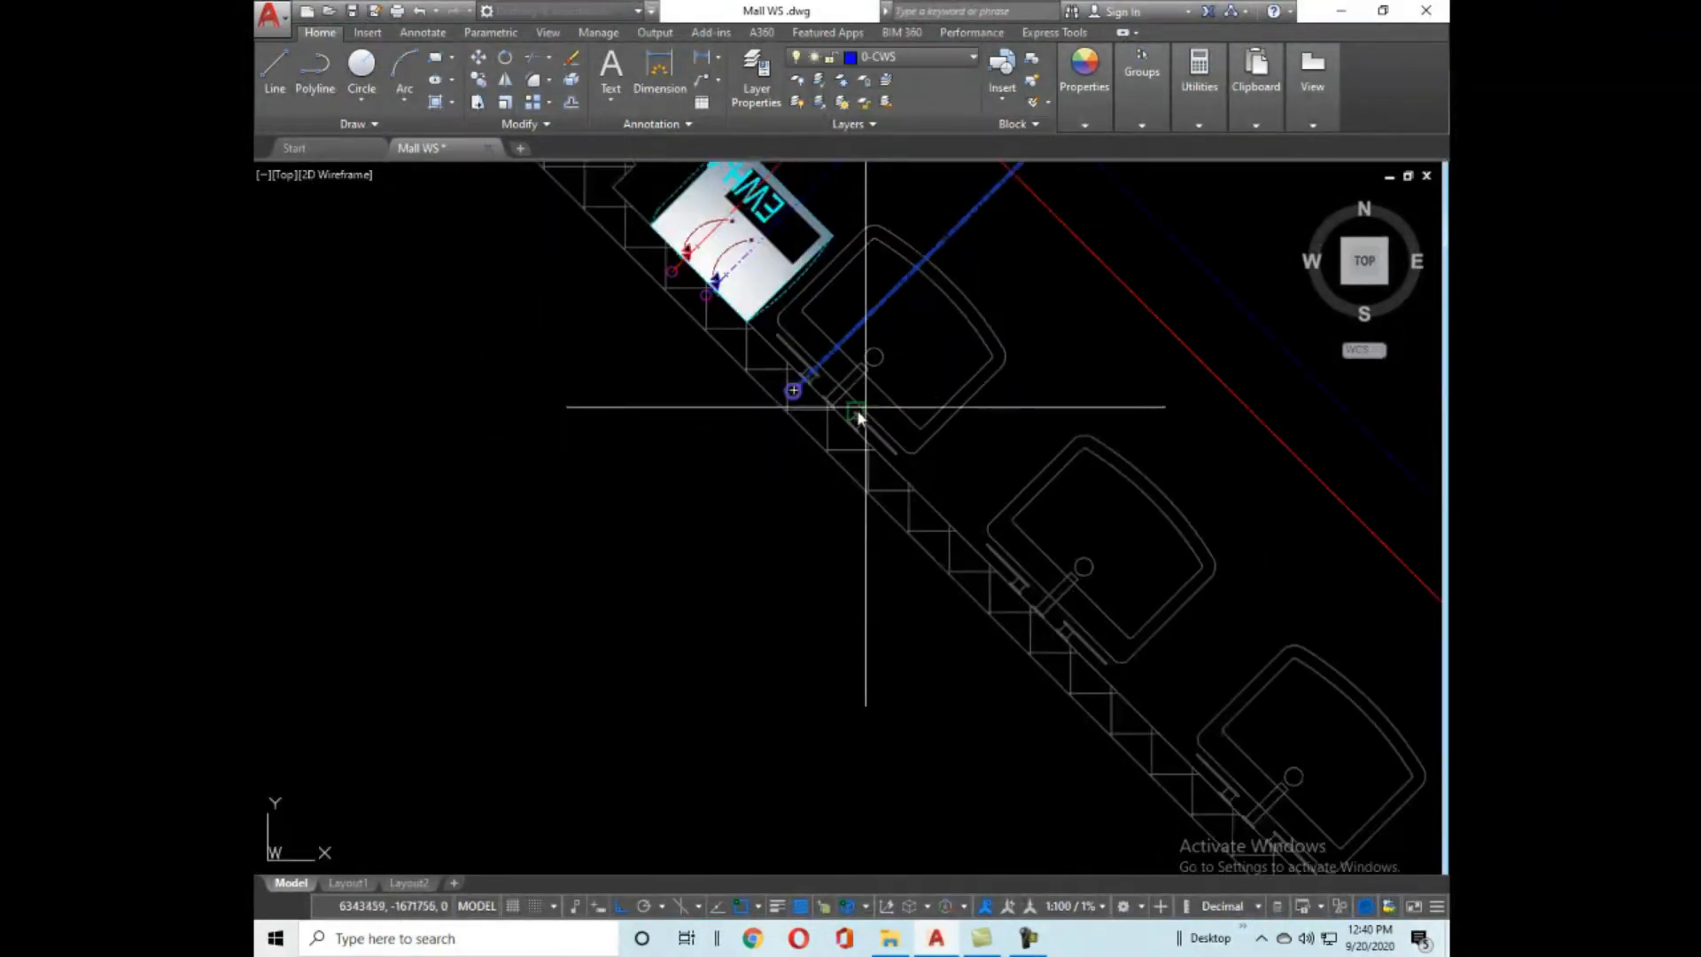
pyautogui.press('Escape')
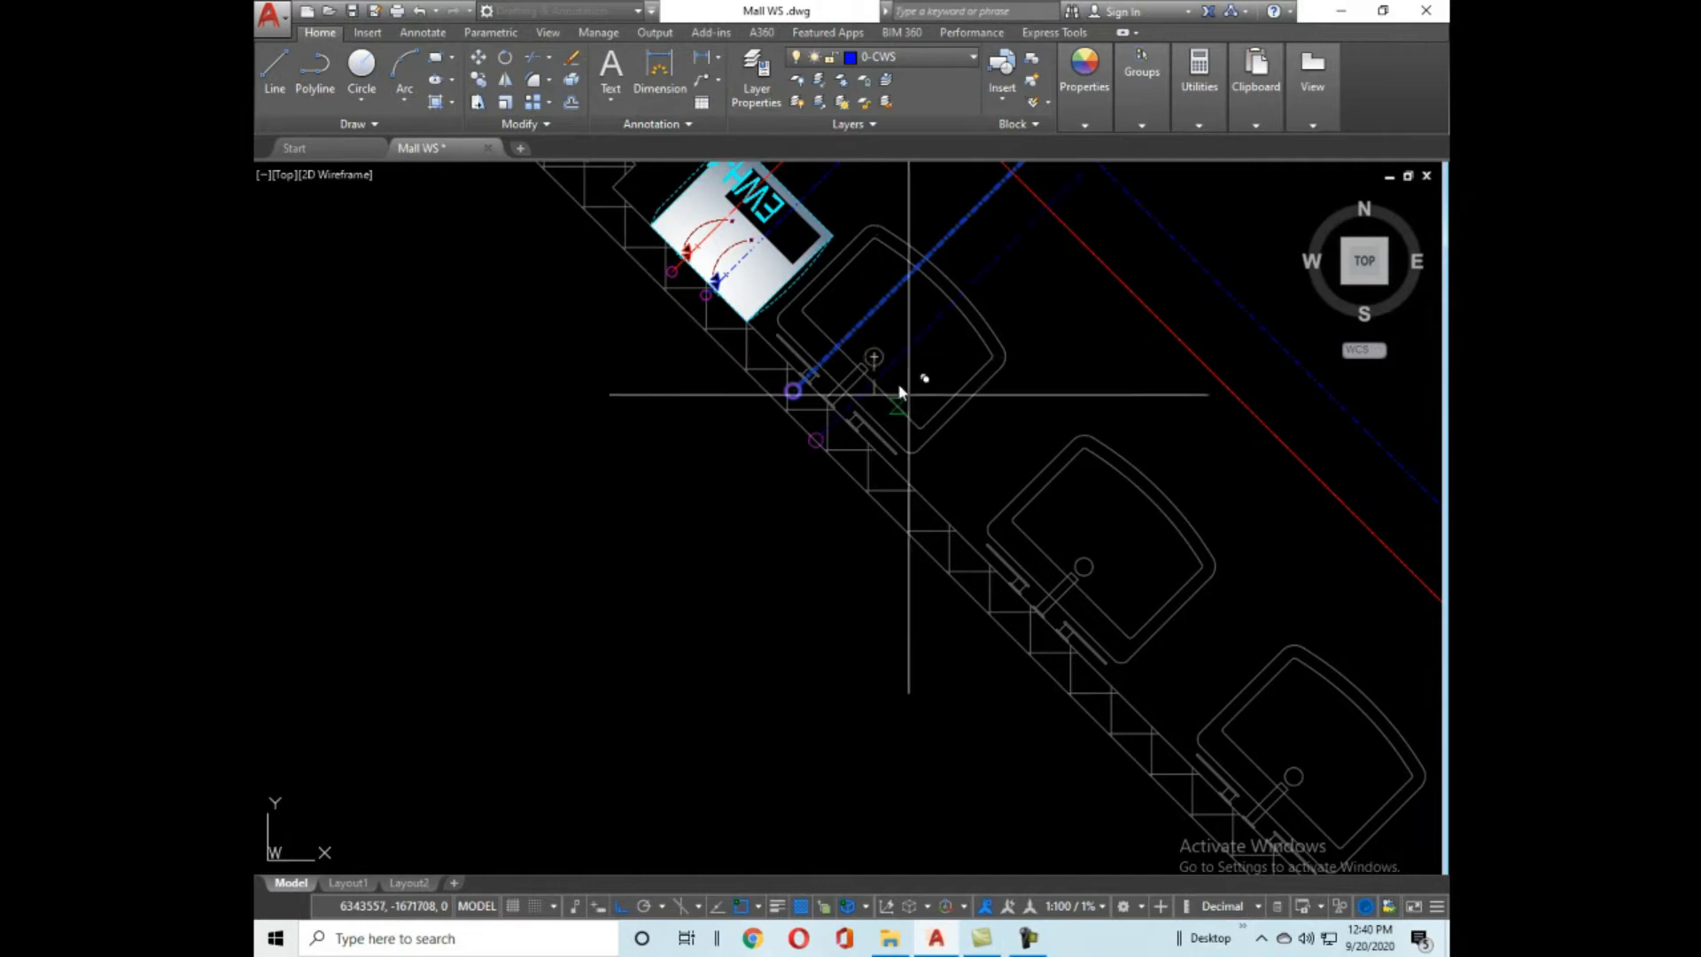
pyautogui.scroll(3, 900, 383)
pyautogui.scroll(-3, 967, 427)
pyautogui.scroll(4, 885, 311)
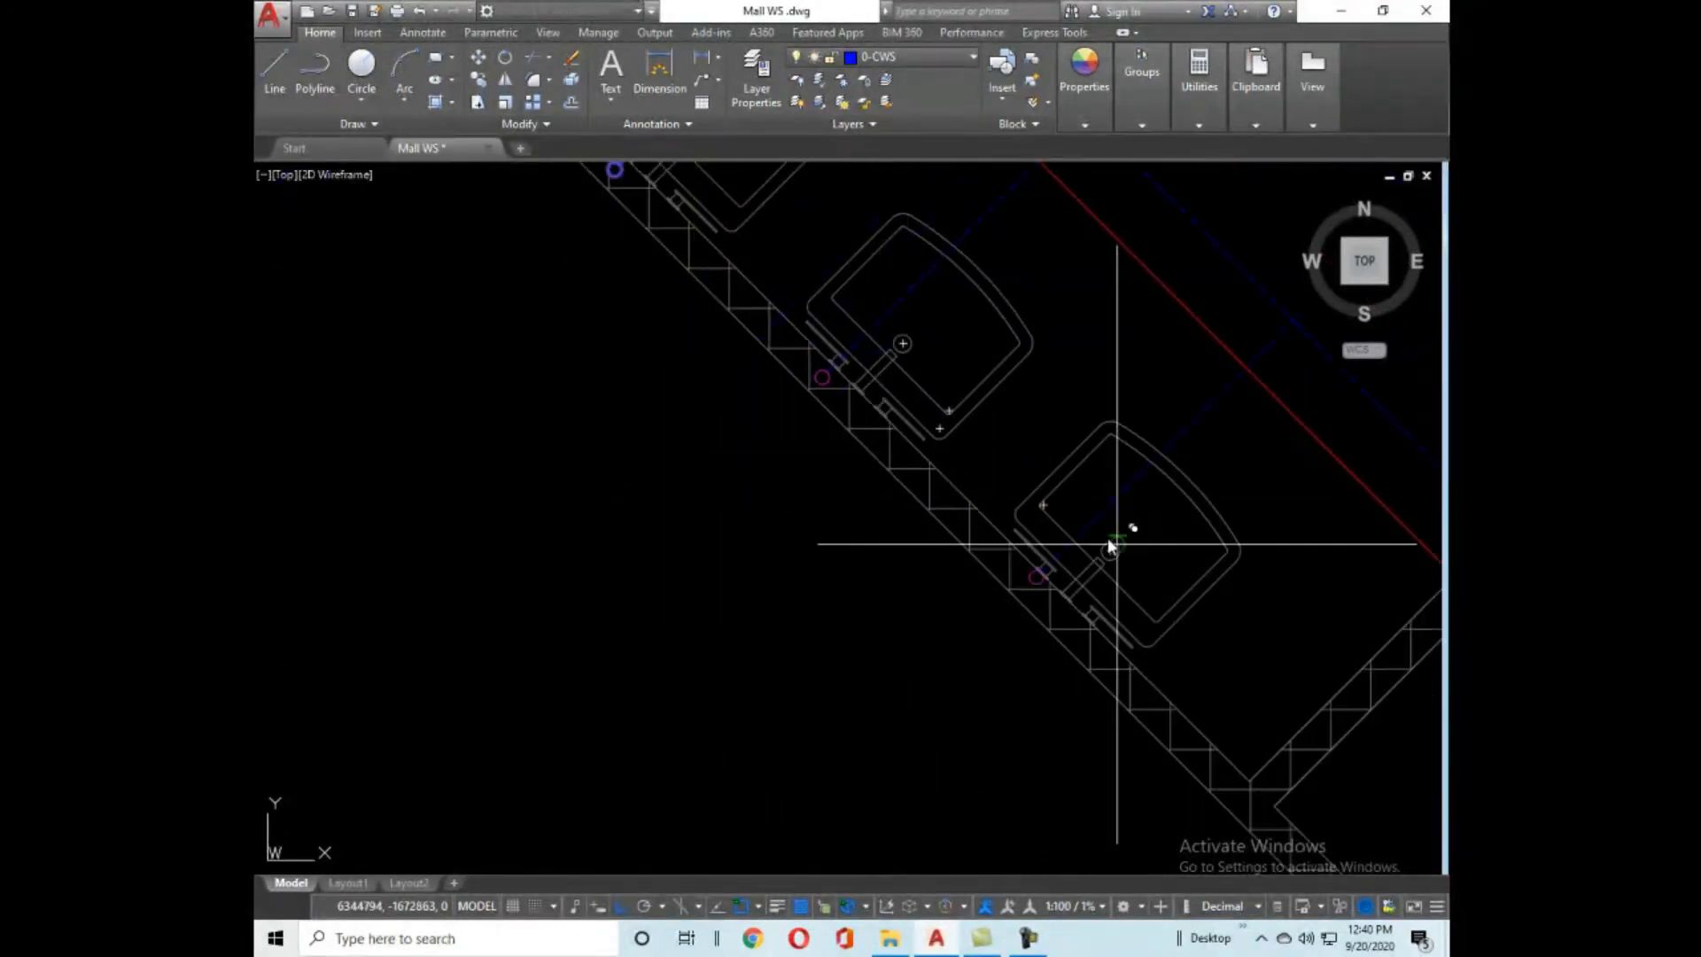
pyautogui.scroll(-3, 1112, 539)
pyautogui.scroll(-5, 1093, 588)
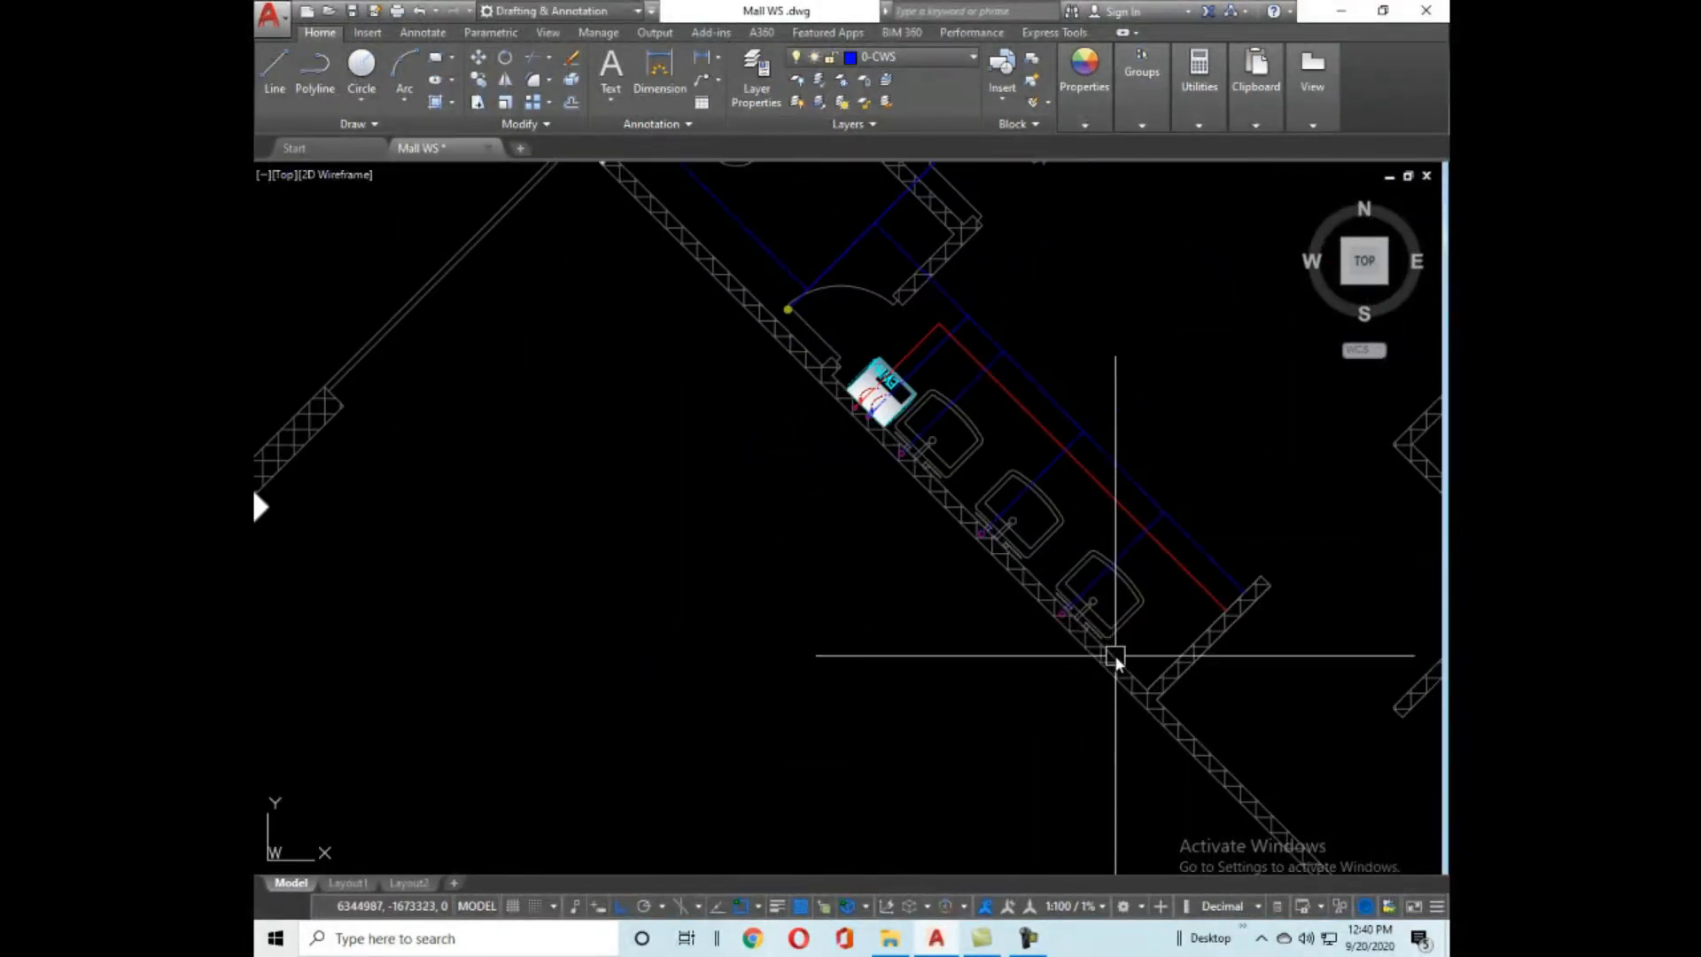
# Copy the first basin's cold branch and riser to its hot side, and turn the copy into a hot branch ending at the hot main.
pyautogui.scroll(4, 894, 458)
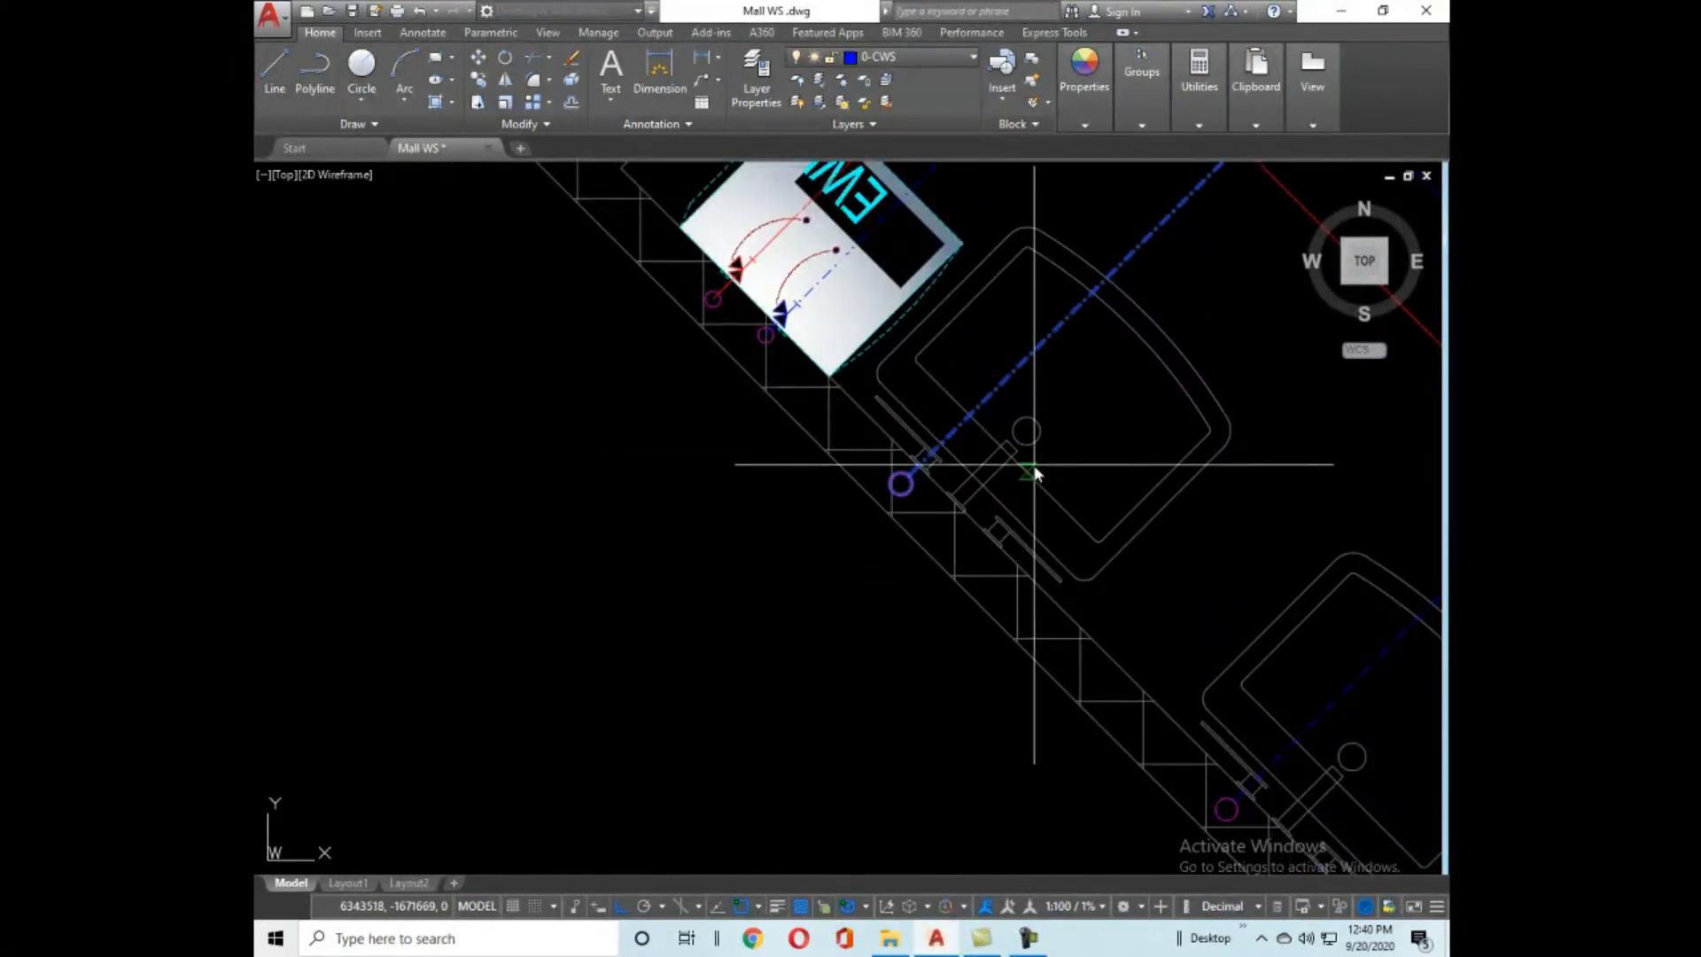
pyautogui.click(1026, 430)
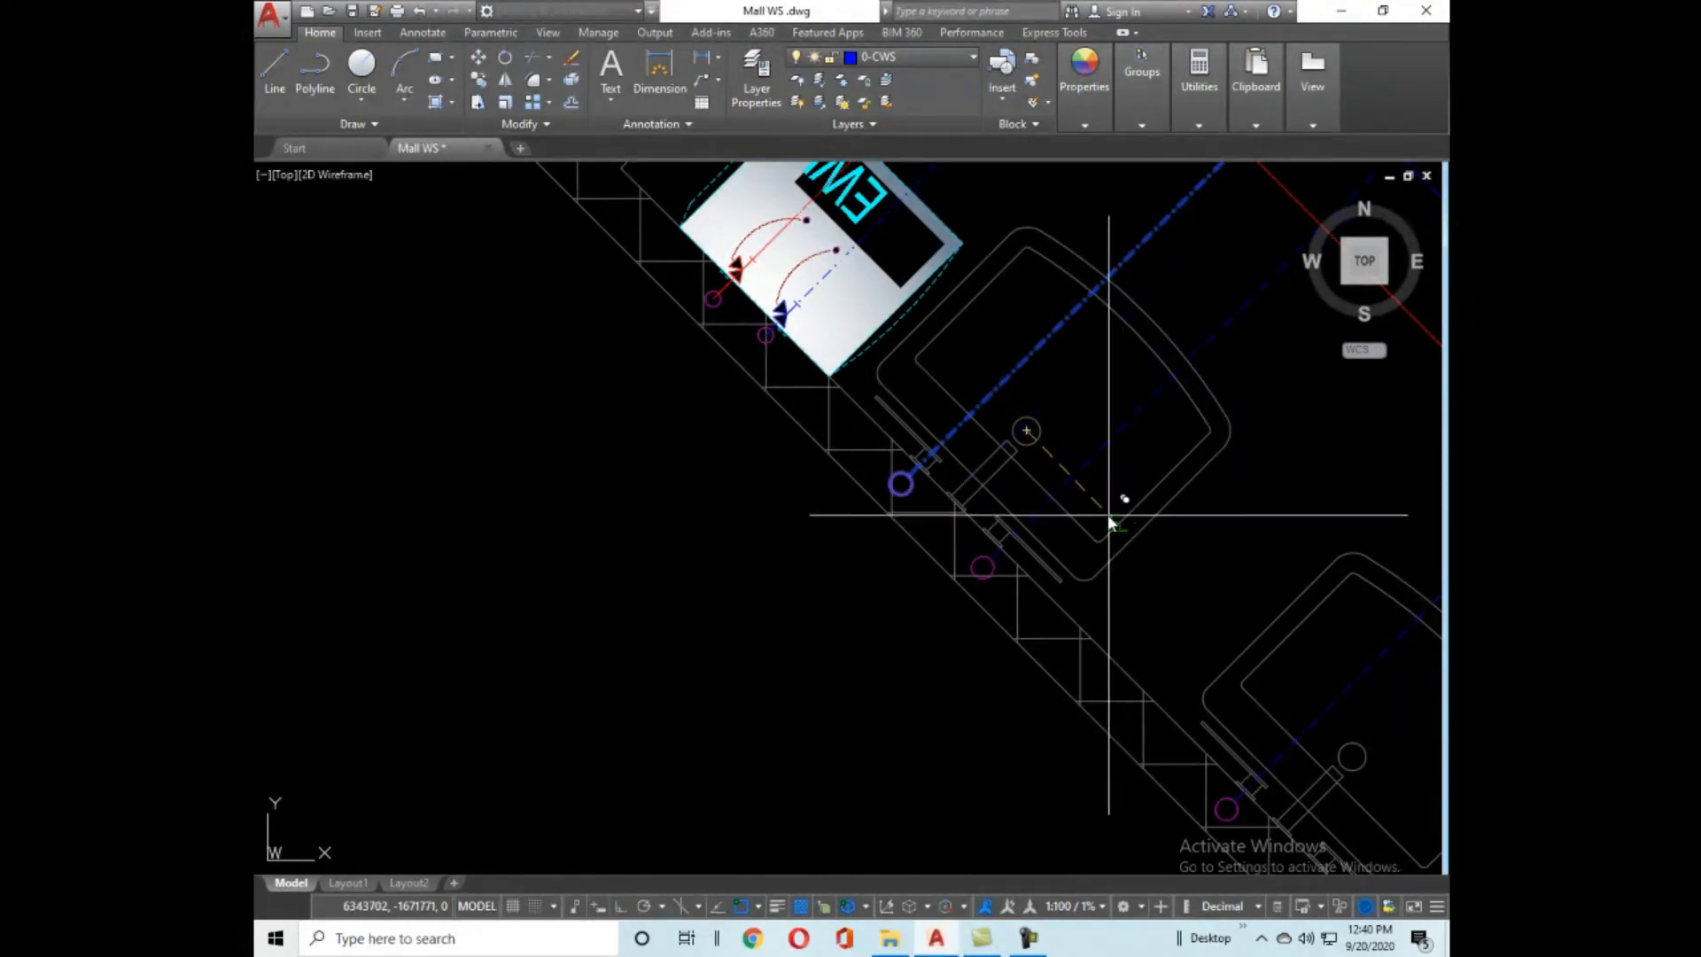
pyautogui.scroll(-4, 1029, 522)
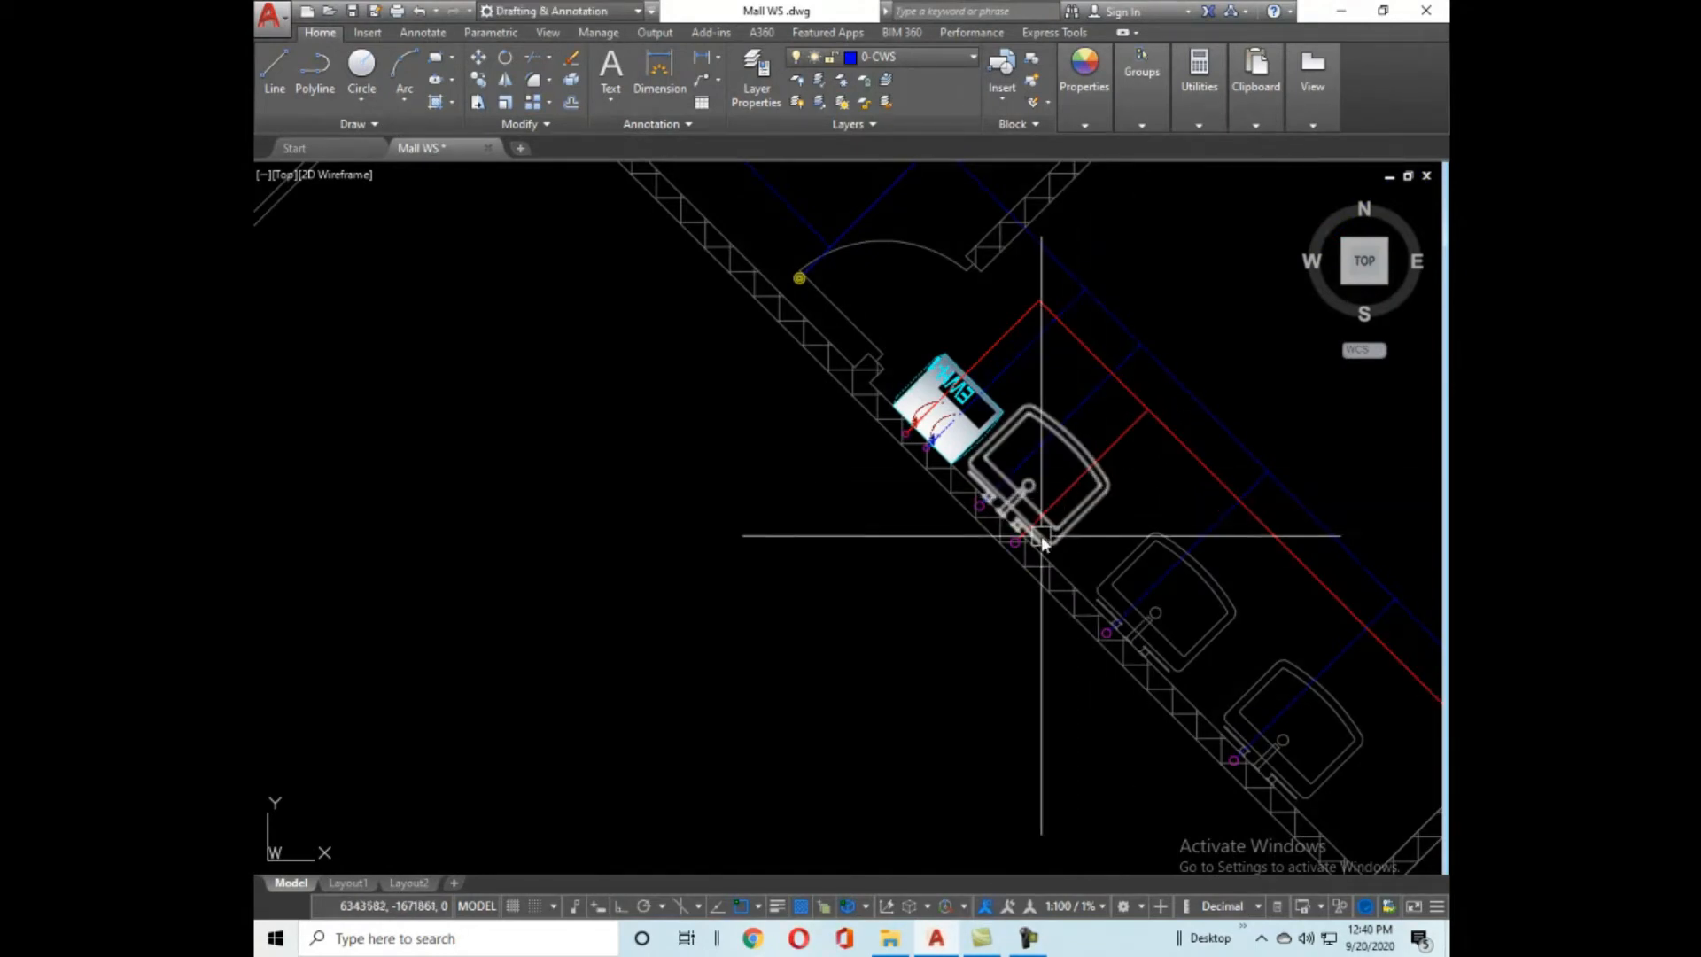
# Copy the first basin's hot branch and riser to the second and third basins, using the tap centres as reference points.
pyautogui.scroll(2, 1129, 416)
pyautogui.click(1129, 415)
pyautogui.scroll(3, 975, 592)
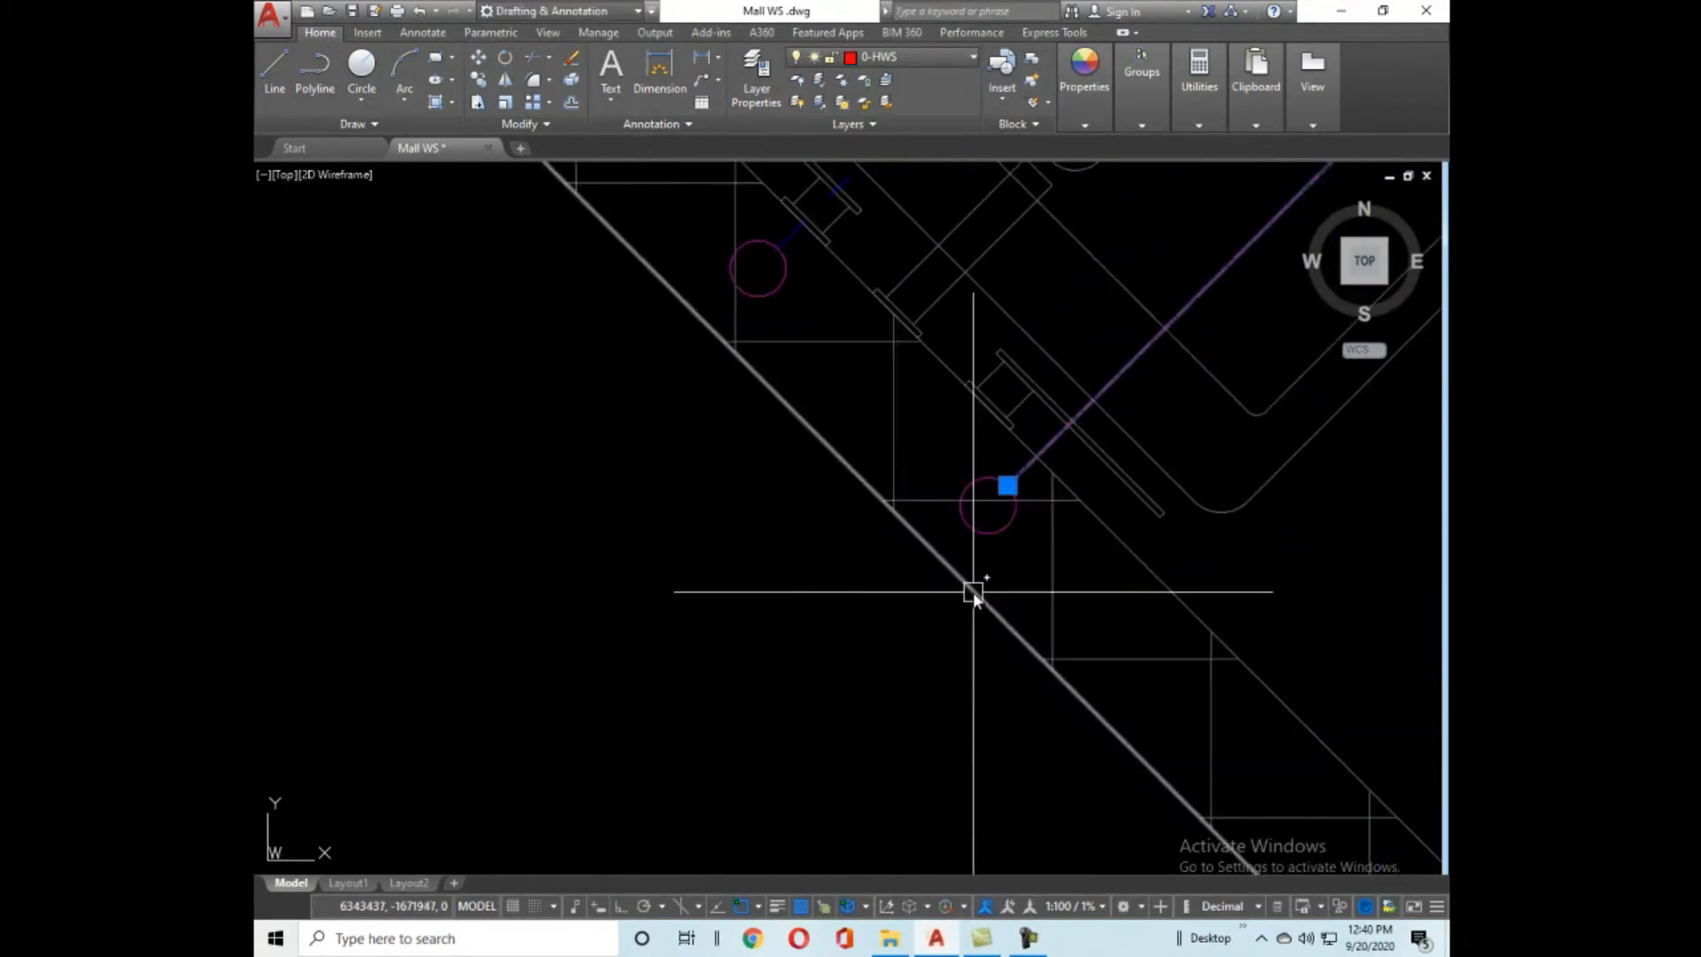
pyautogui.click(994, 530)
pyautogui.scroll(-3, 938, 562)
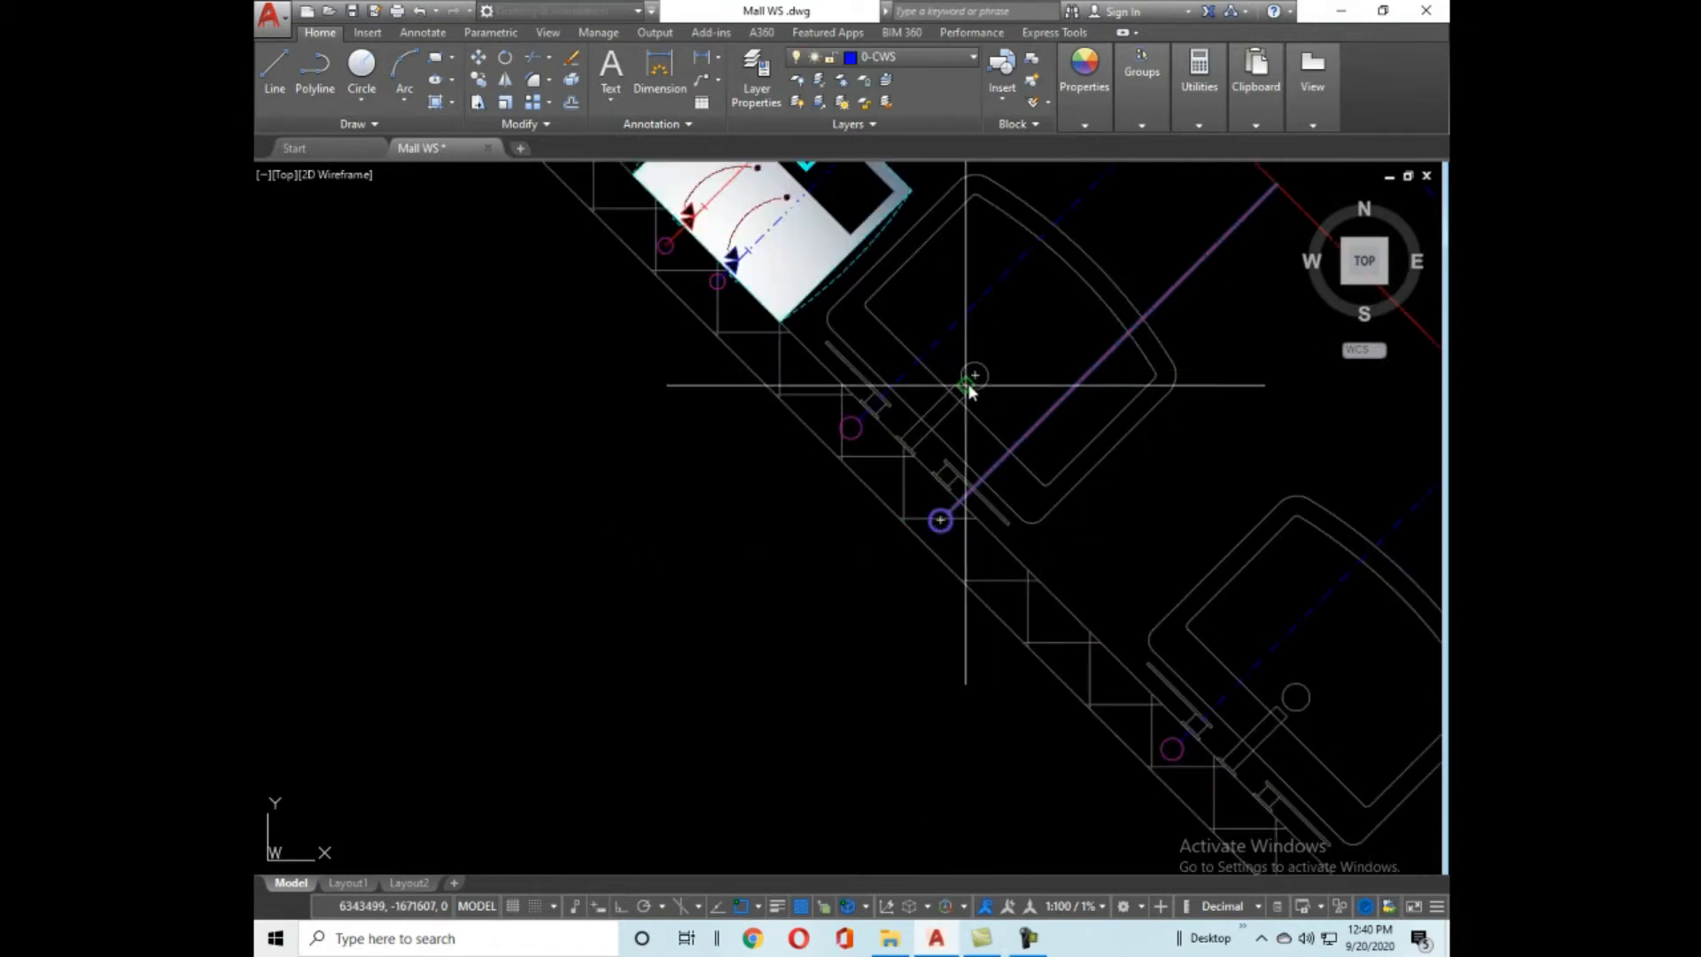
pyautogui.moveTo(1311, 636); pyautogui.dragTo(1042, 485, button='middle')
pyautogui.scroll(3, 912, 475)
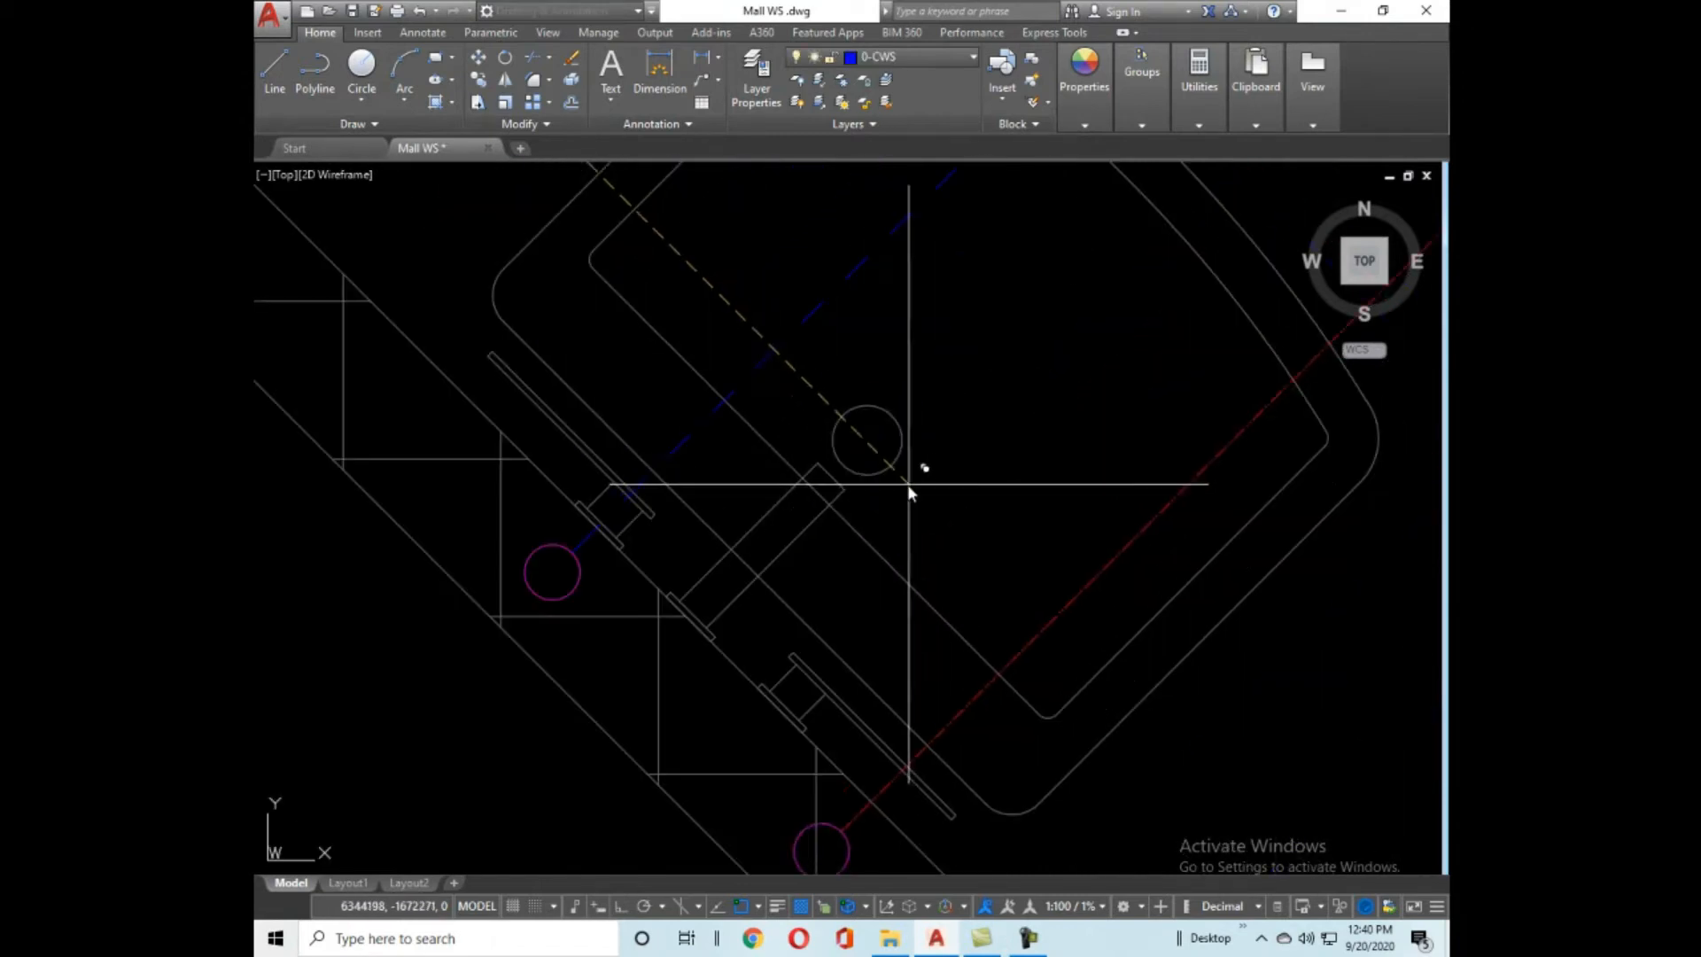
pyautogui.scroll(-5, 788, 371)
pyautogui.scroll(5, 918, 509)
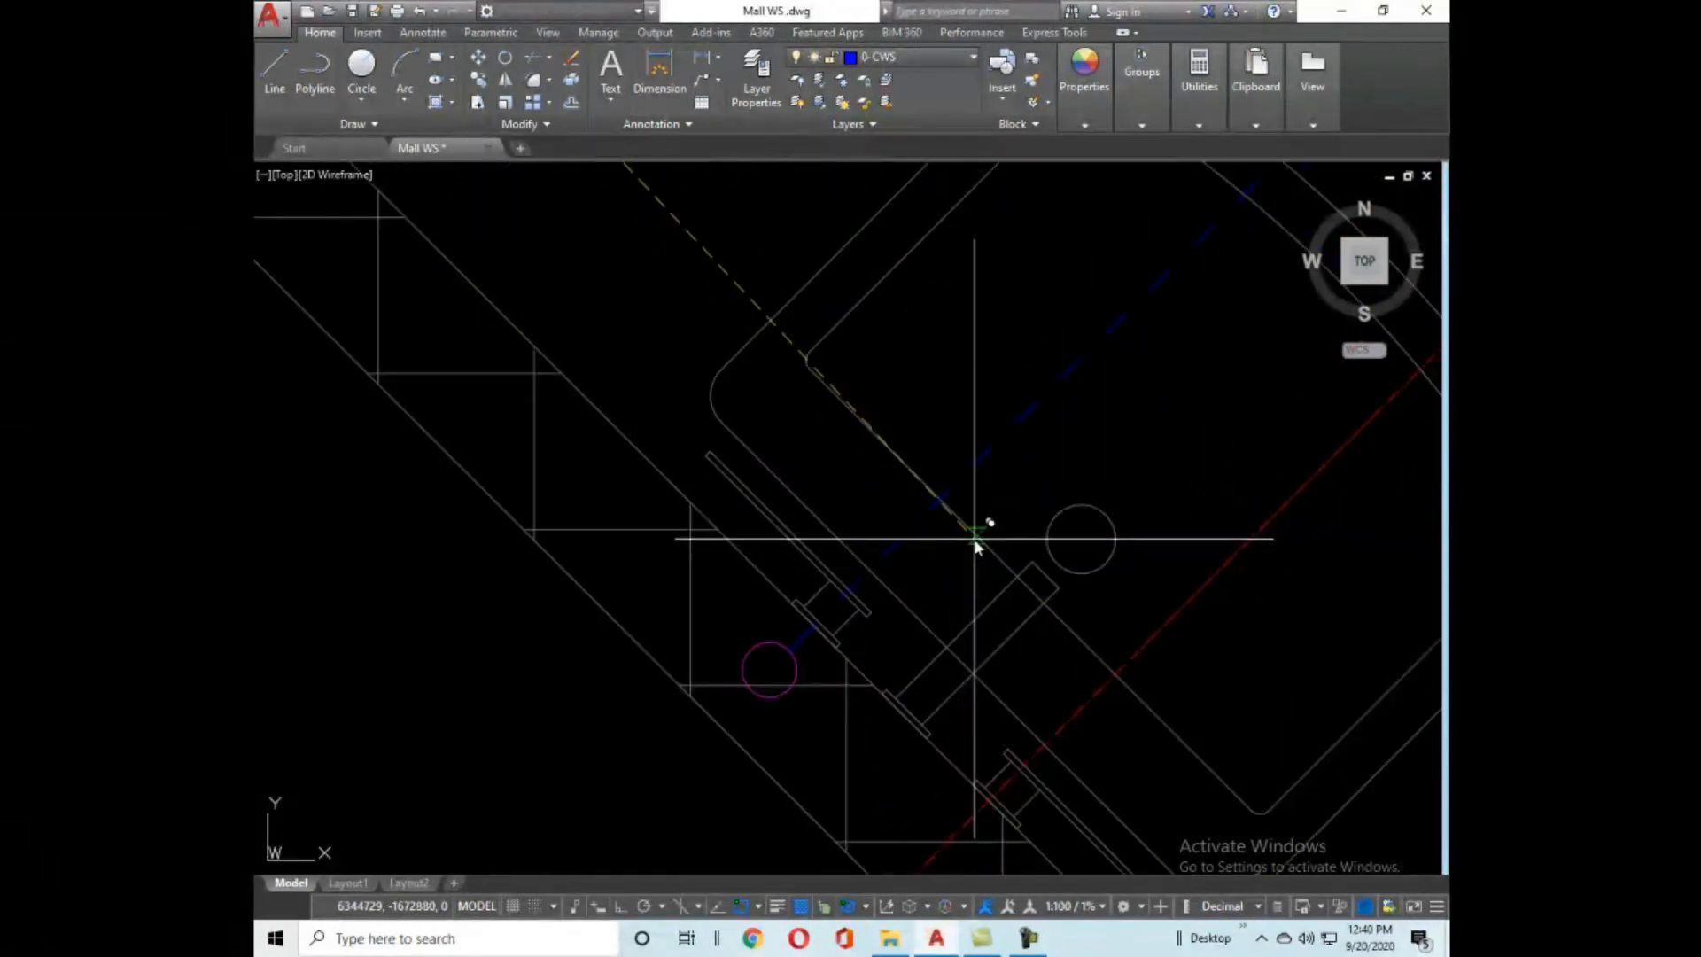
# Move the third basin's hot branch and riser closer to the tap so the pipe lines up with the basin's hot wall fitting.
pyautogui.scroll(-3, 1079, 542)
pyautogui.scroll(3, 1041, 620)
pyautogui.click(1018, 634)
pyautogui.press('m')
pyautogui.press('Return')
pyautogui.click(1126, 527)
pyautogui.click(1050, 453)
# Move the second basin's hot branch and riser into line with that basin's hot wall fitting.
pyautogui.scroll(-6, 1137, 522)
pyautogui.scroll(-2, 1123, 587)
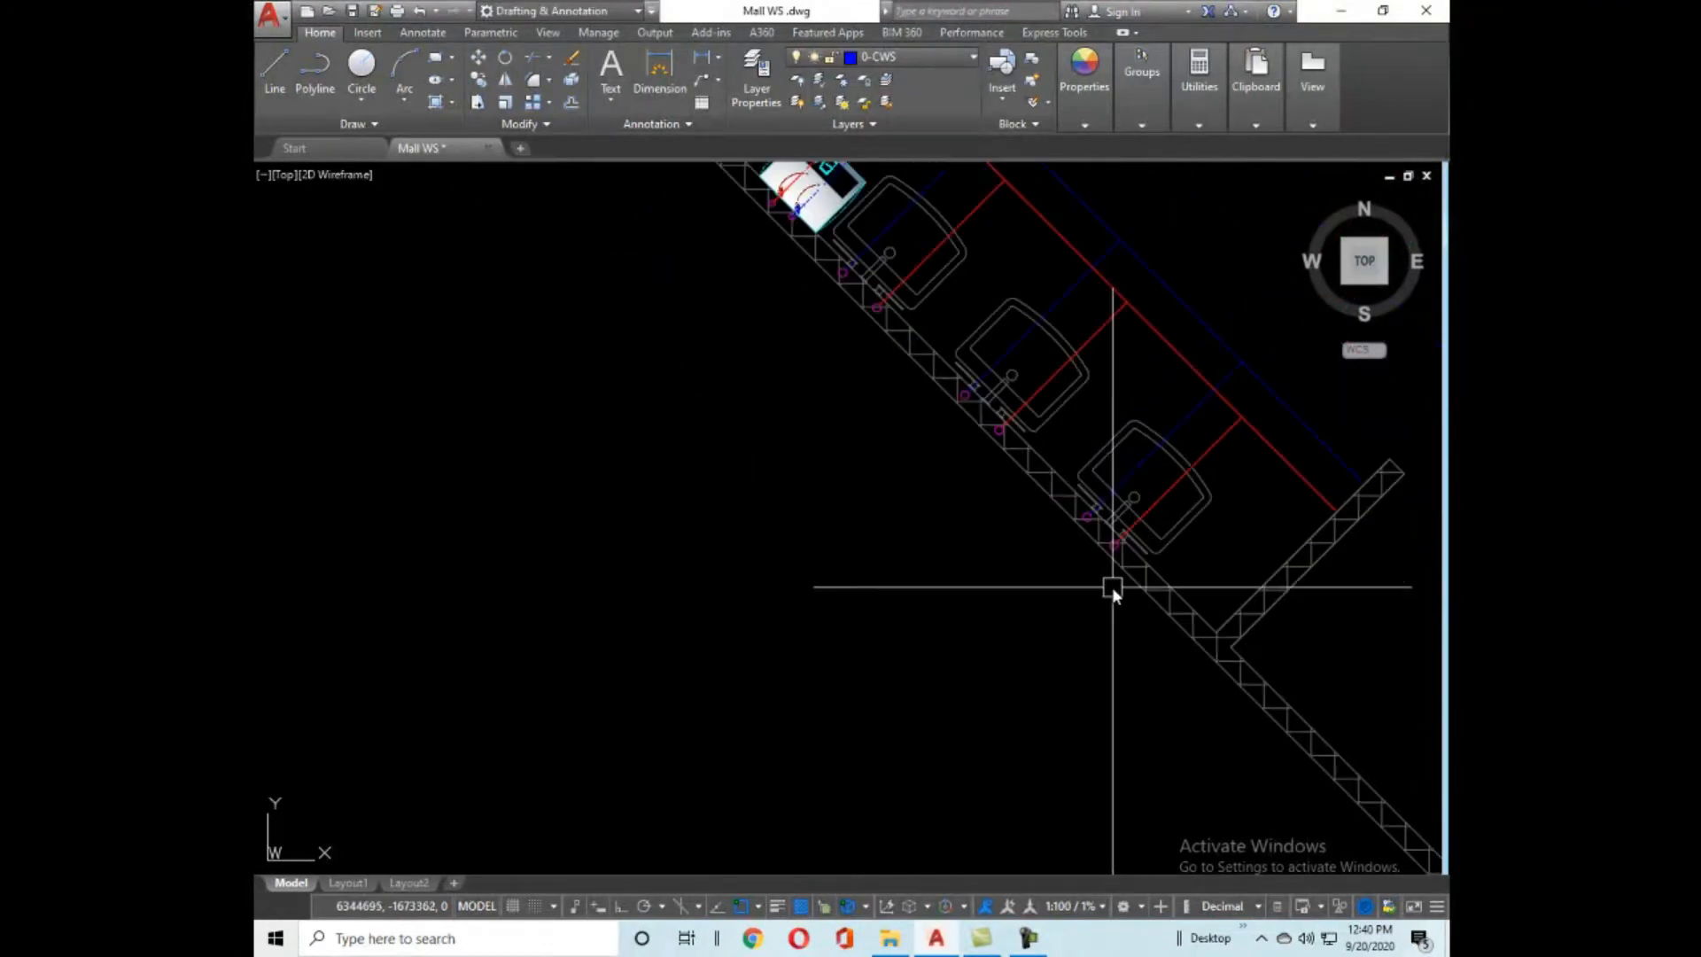
pyautogui.scroll(6, 1072, 524)
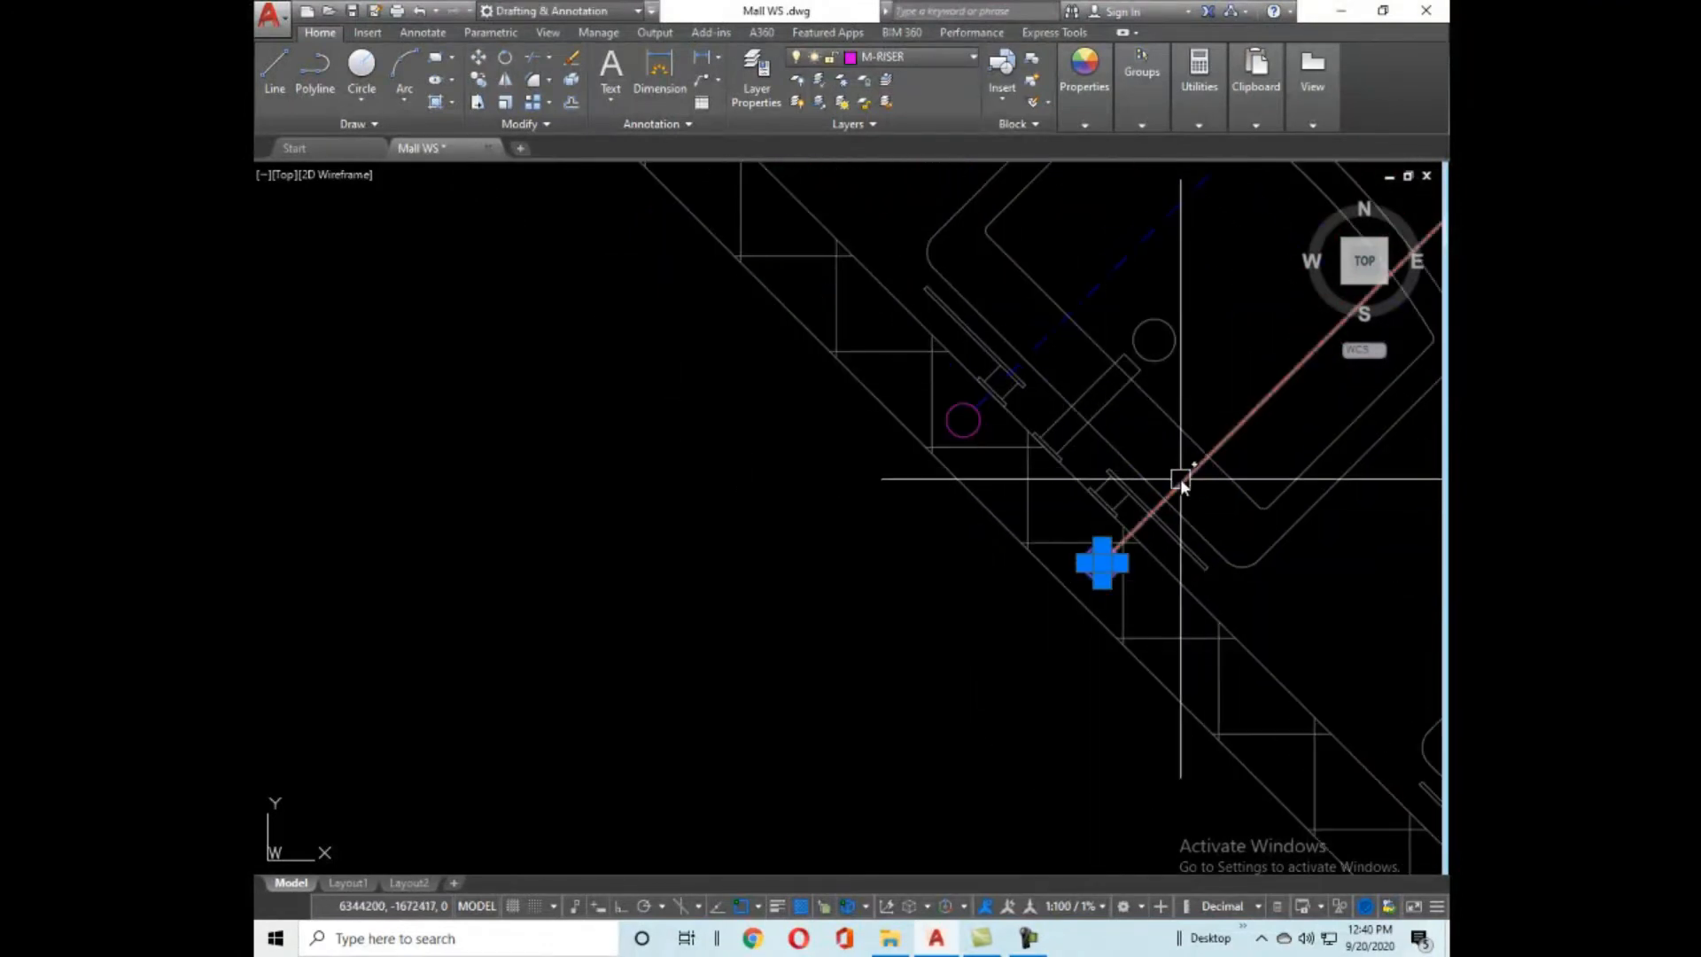
pyautogui.scroll(6, 1177, 499)
pyautogui.scroll(-2, 872, 494)
pyautogui.scroll(-5, 1095, 487)
pyautogui.scroll(-4, 1095, 487)
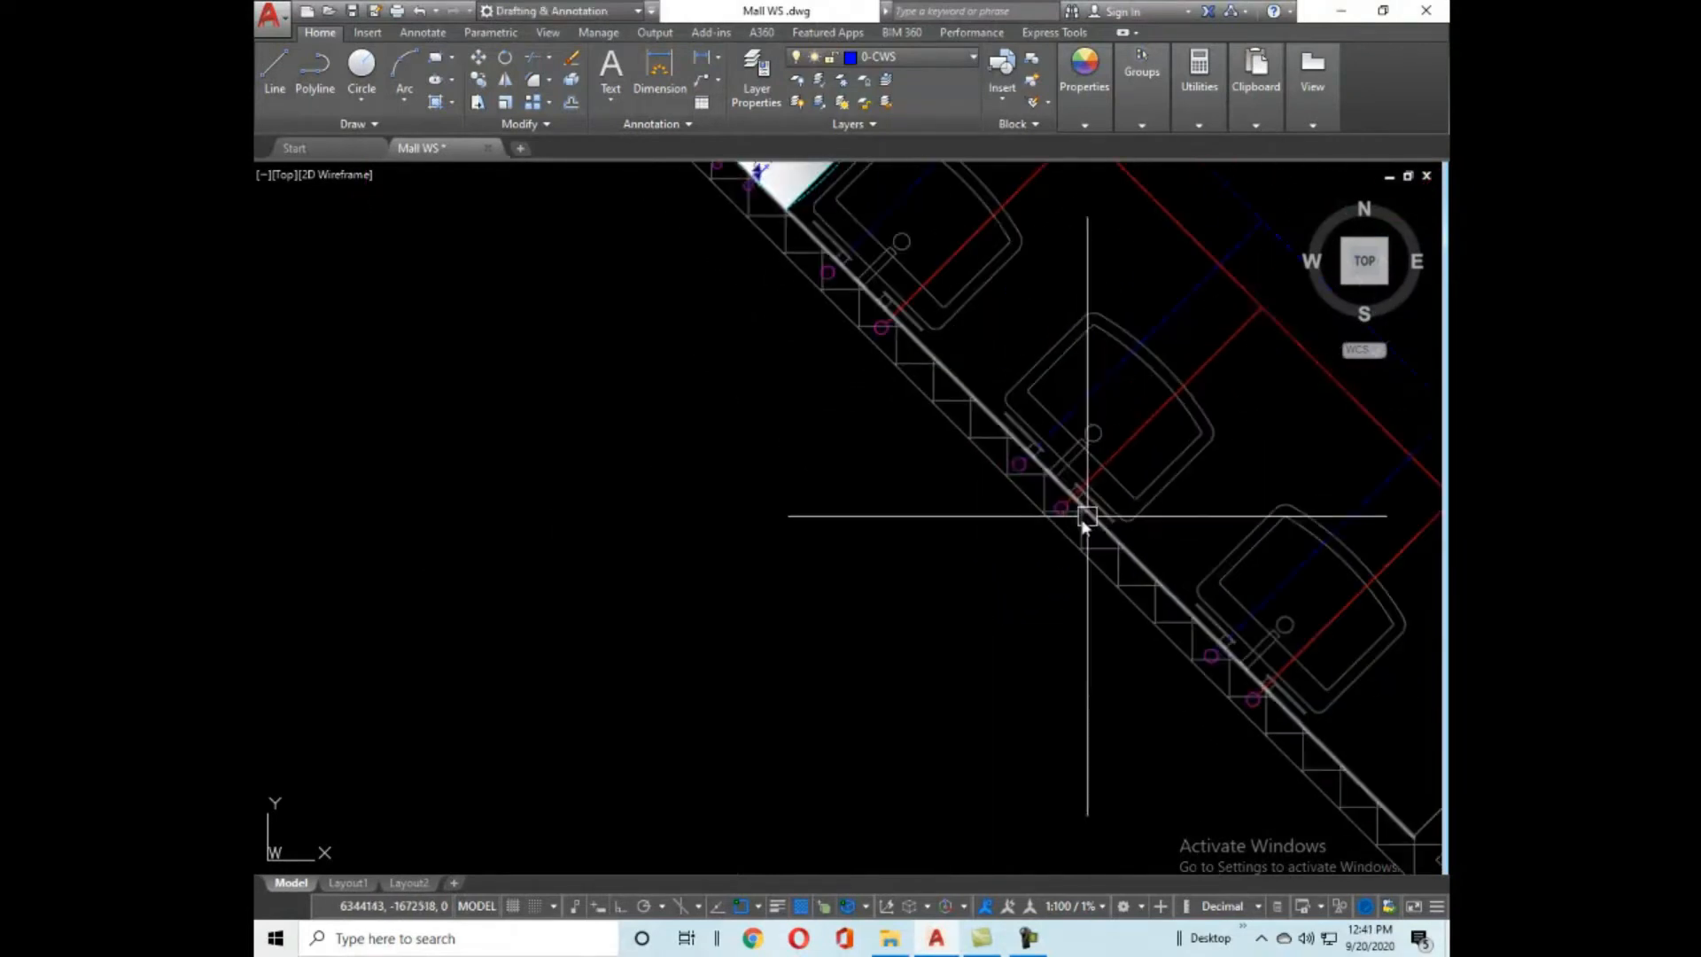
# Move the first basin's hot branch and riser into line with its hot wall fitting.
pyautogui.scroll(5, 1036, 505)
pyautogui.click(1024, 505)
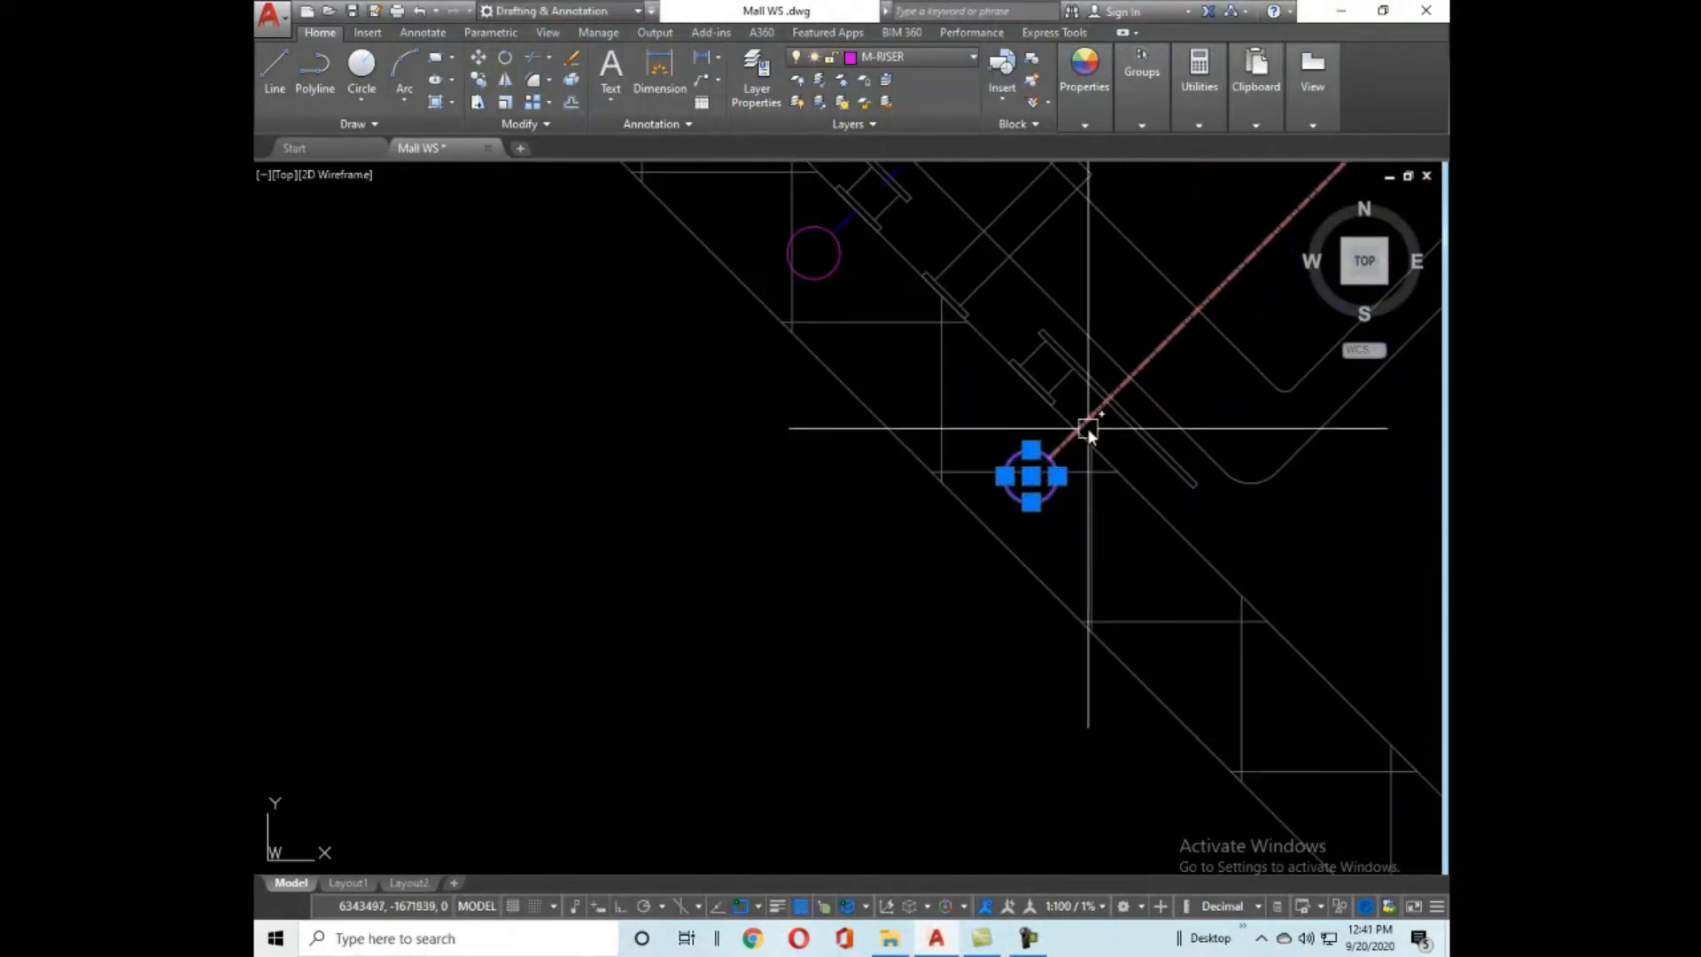
pyautogui.press('Escape')
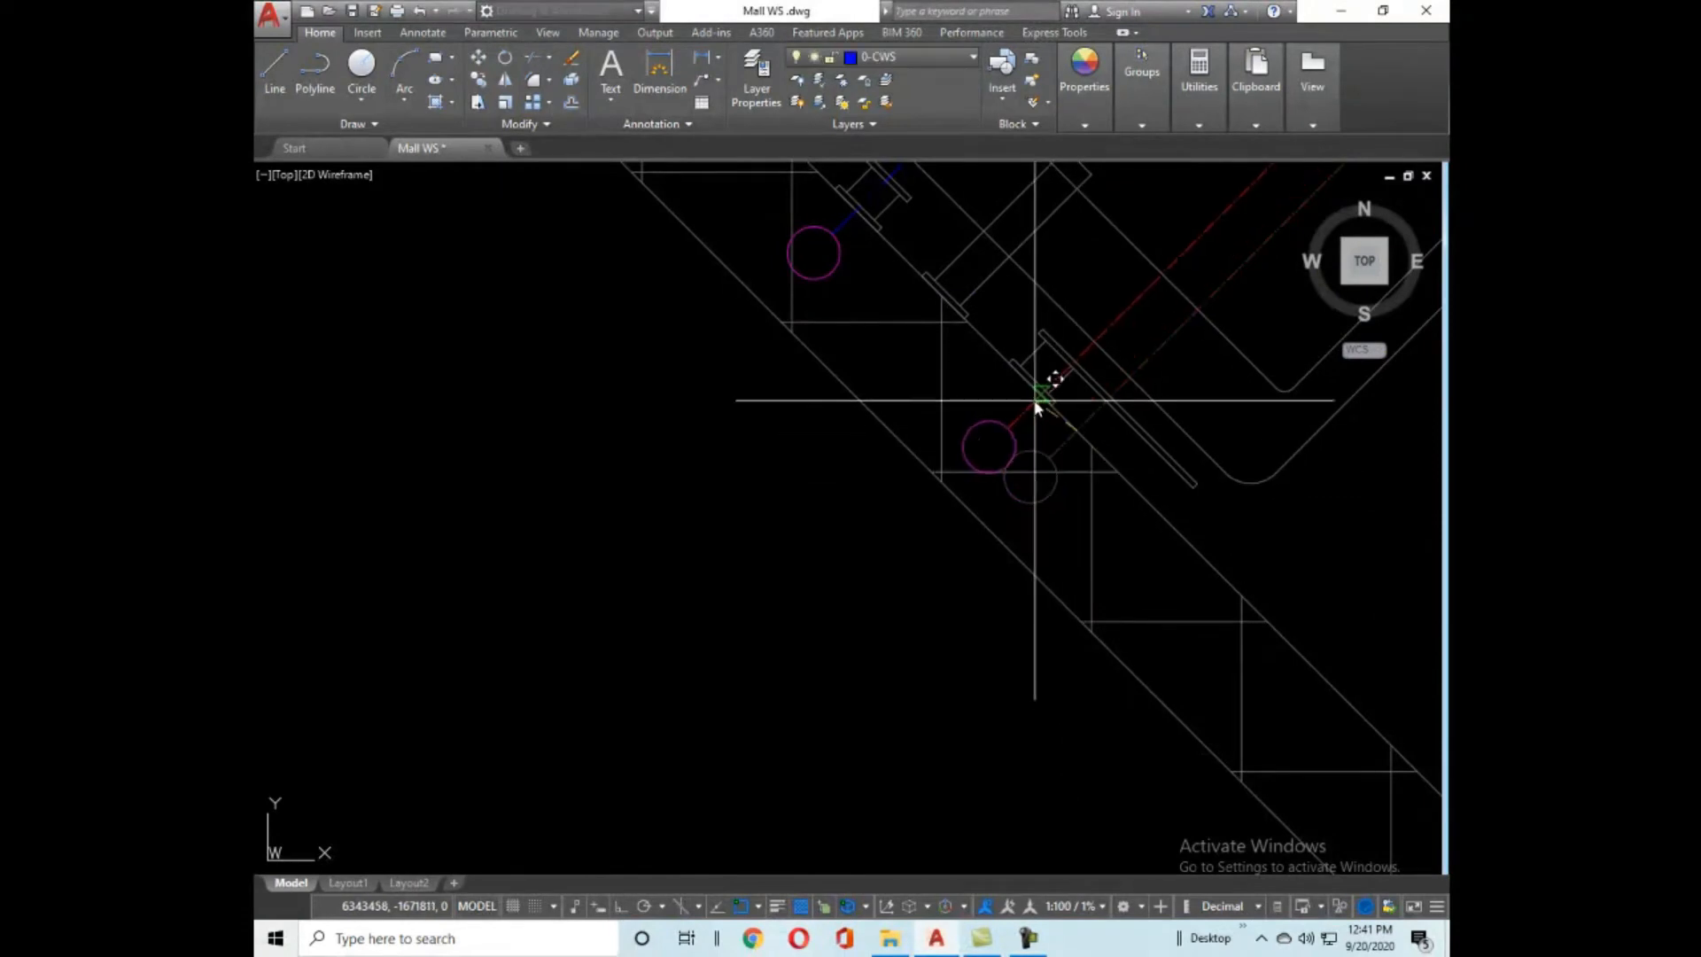
# Trim the cold and hot mains a short distance past the third basin's branches with a temporary perpendicular cutting line.
pyautogui.scroll(-4, 1030, 604)
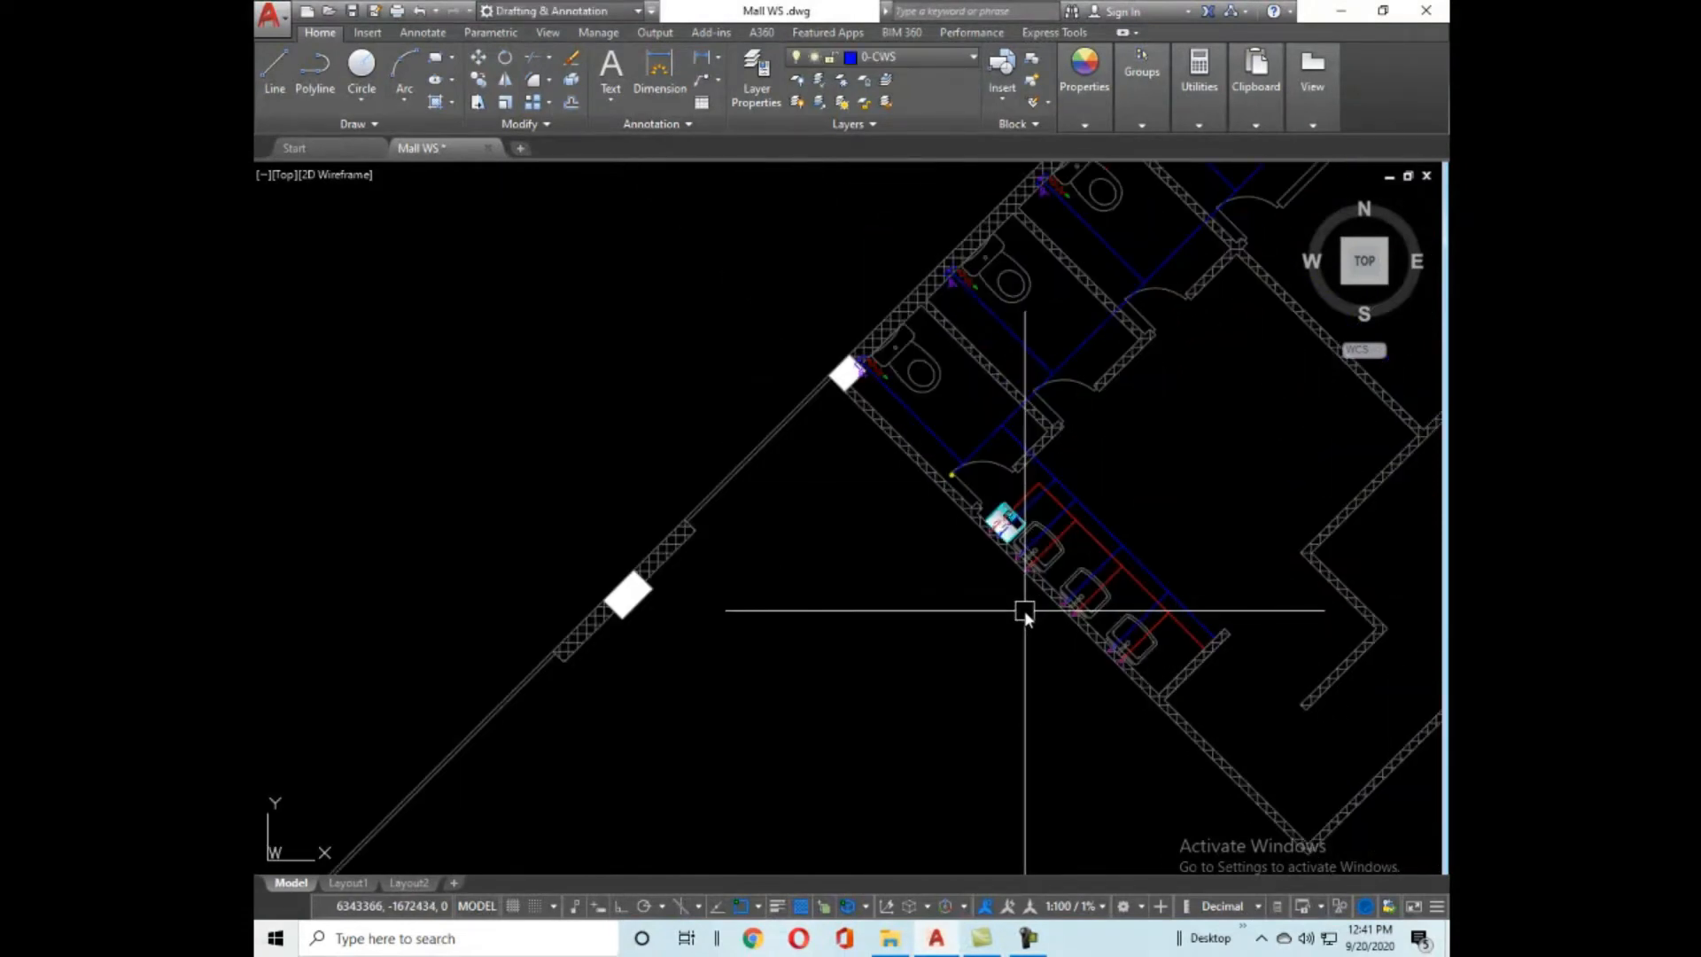
pyautogui.scroll(5, 1243, 650)
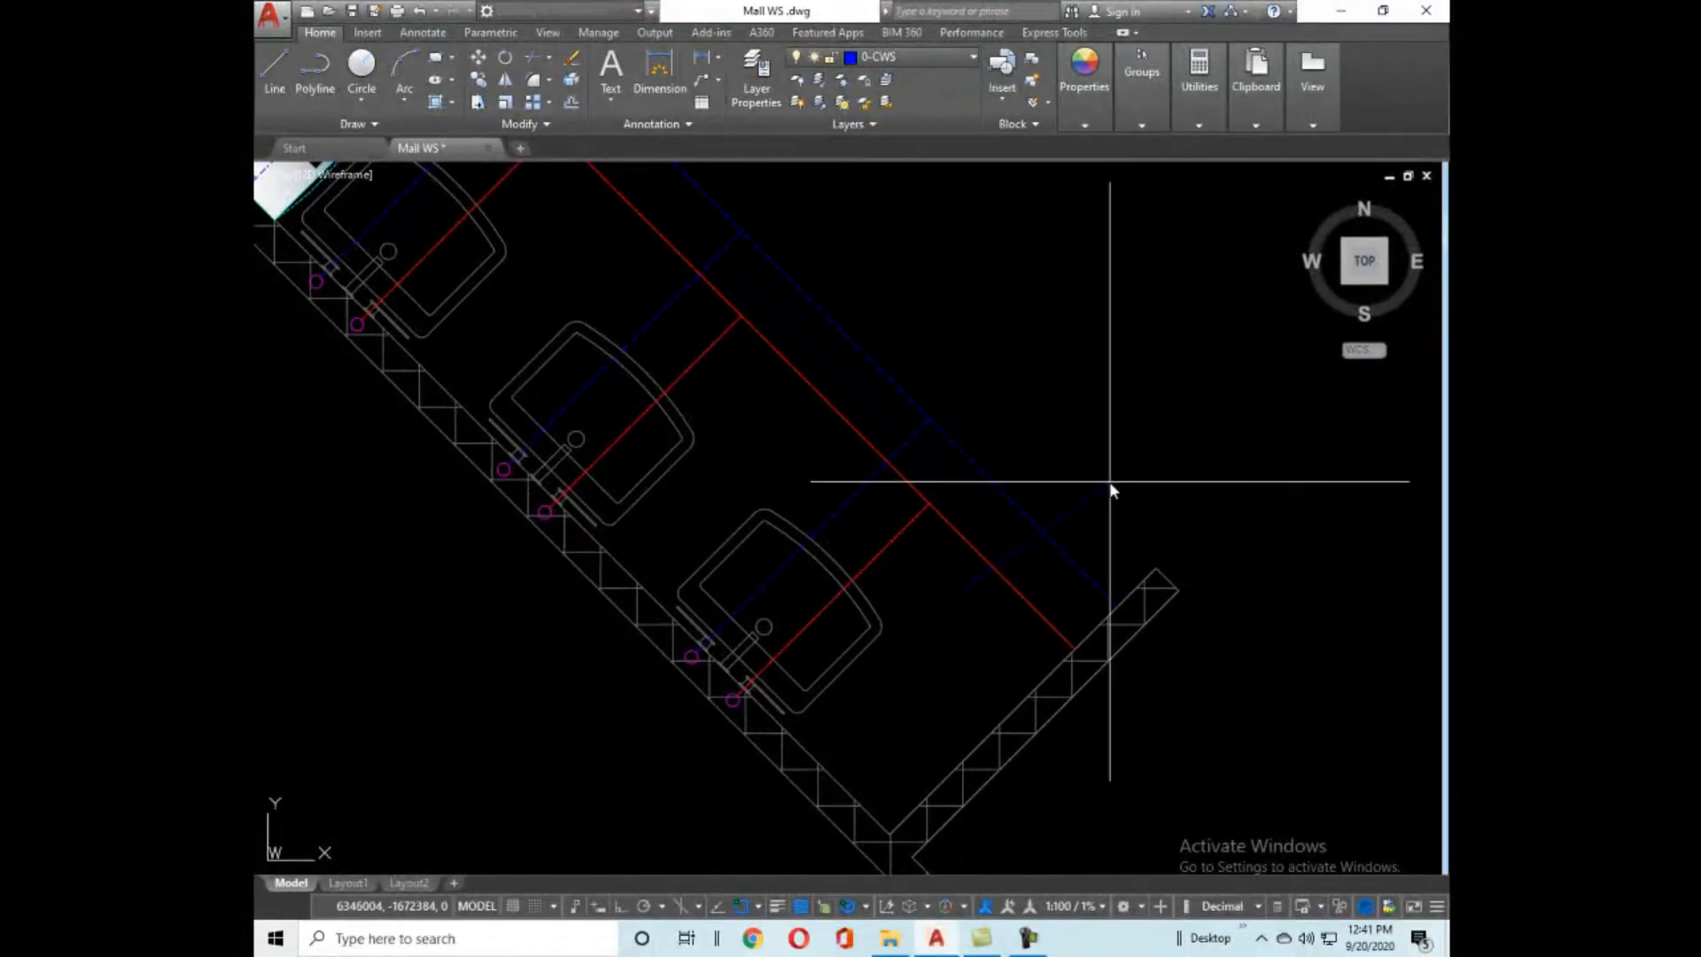
pyautogui.click(1012, 570)
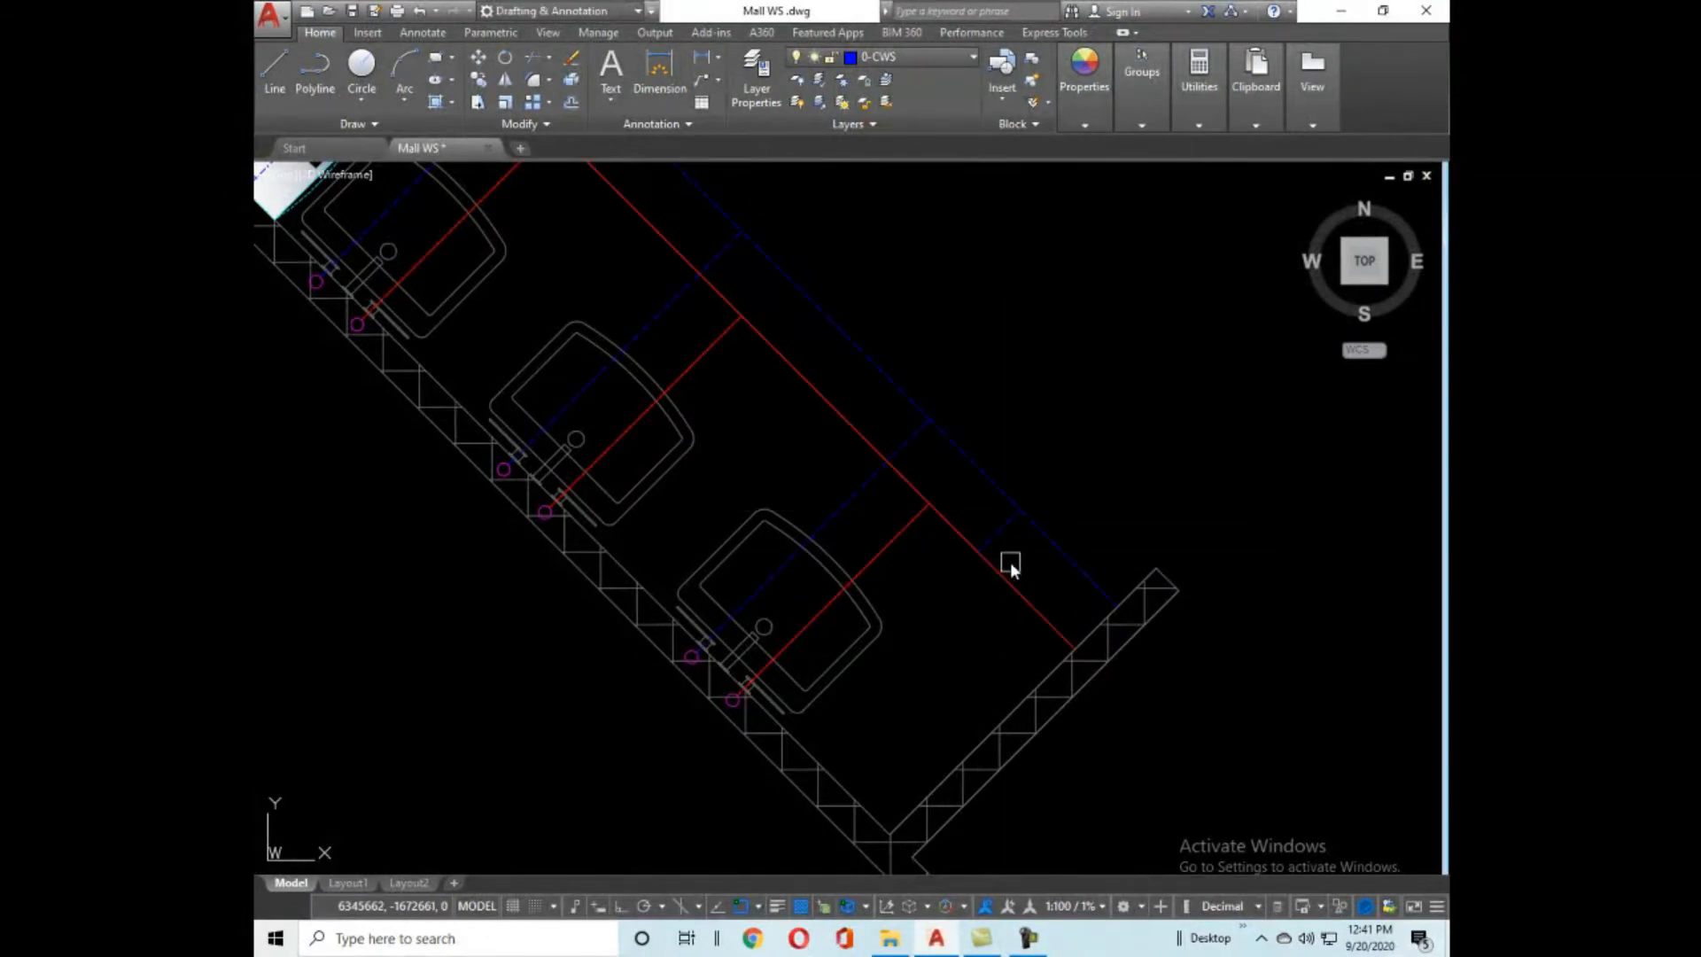
pyautogui.click(1038, 533)
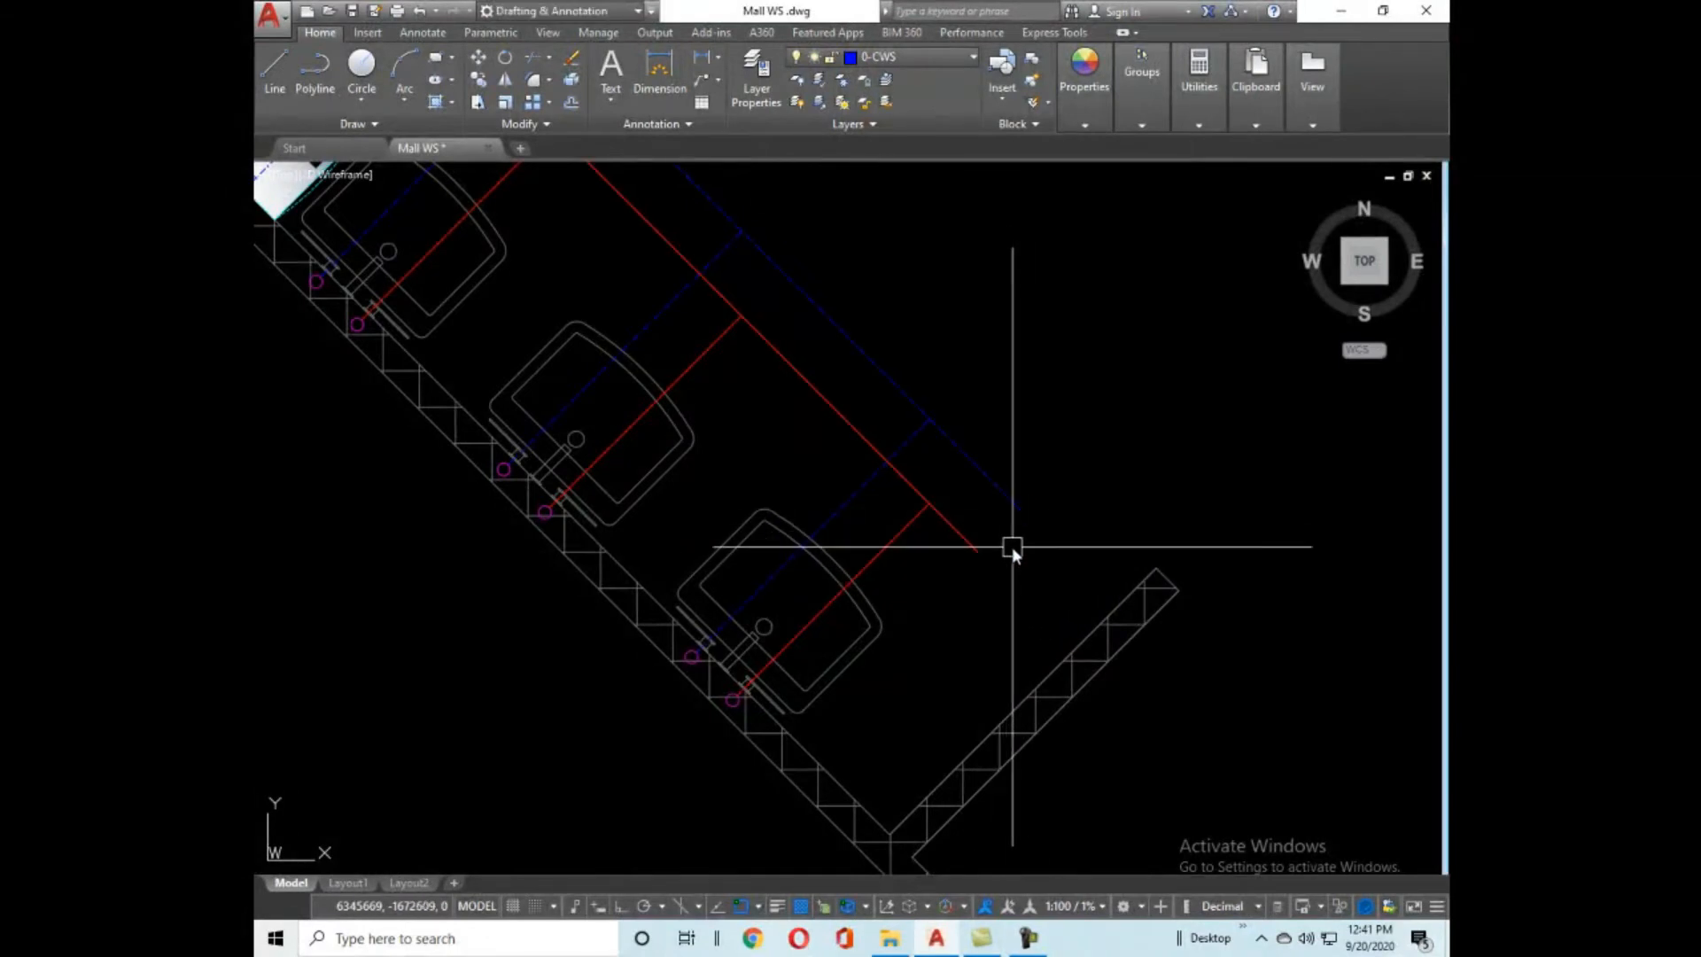
# Copy the concentric-circle pipe-end symbol from the upper basin row to the cold and hot main ends beyond the lower row's third basin.
pyautogui.scroll(-5, 1012, 546)
pyautogui.scroll(6, 1063, 372)
pyautogui.scroll(8, 1018, 443)
pyautogui.click(1063, 600)
pyautogui.click(886, 358)
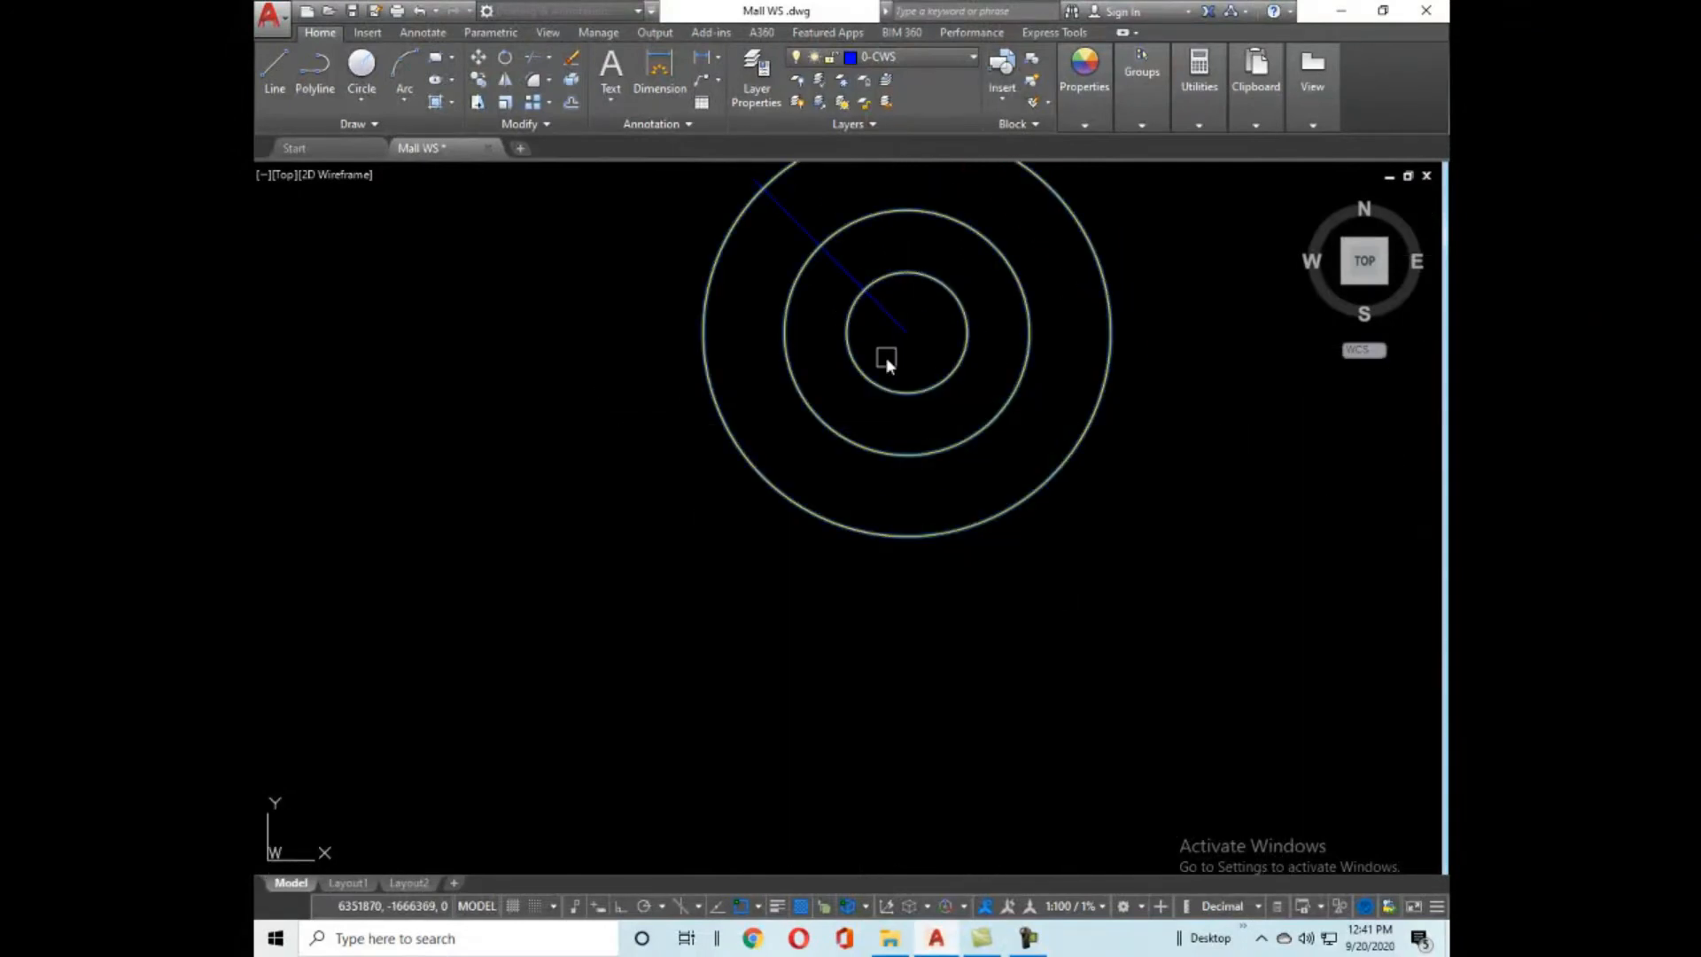
pyautogui.scroll(-6, 1157, 398)
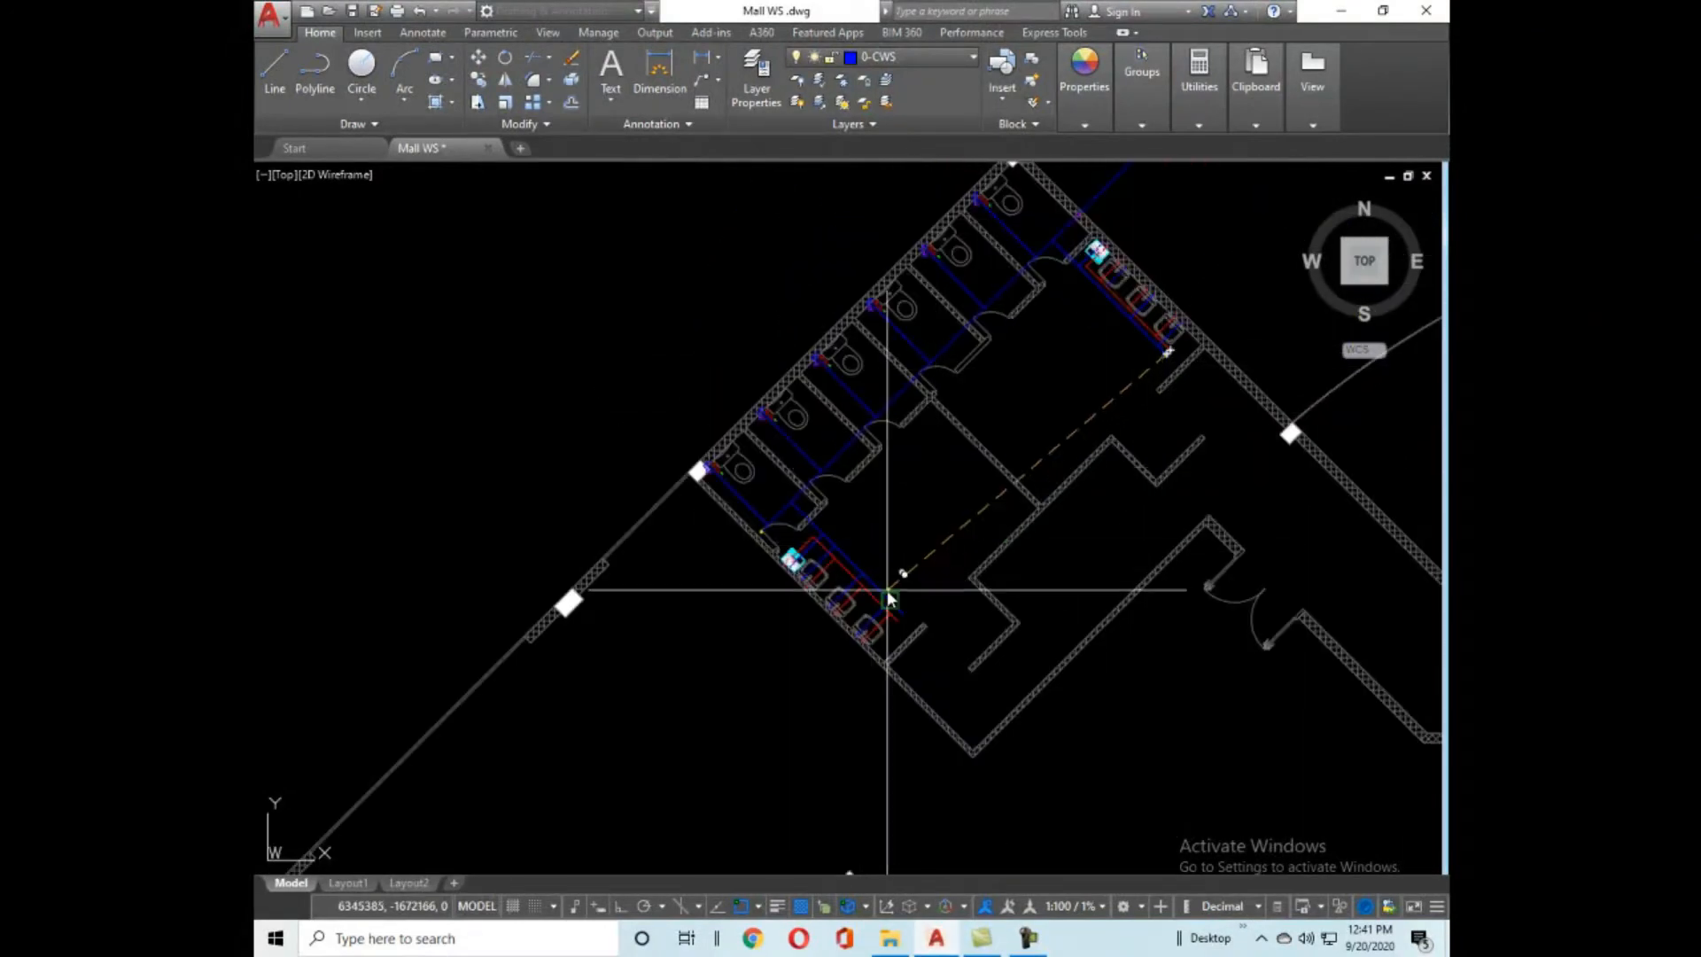
pyautogui.scroll(3, 889, 599)
pyautogui.scroll(4, 926, 698)
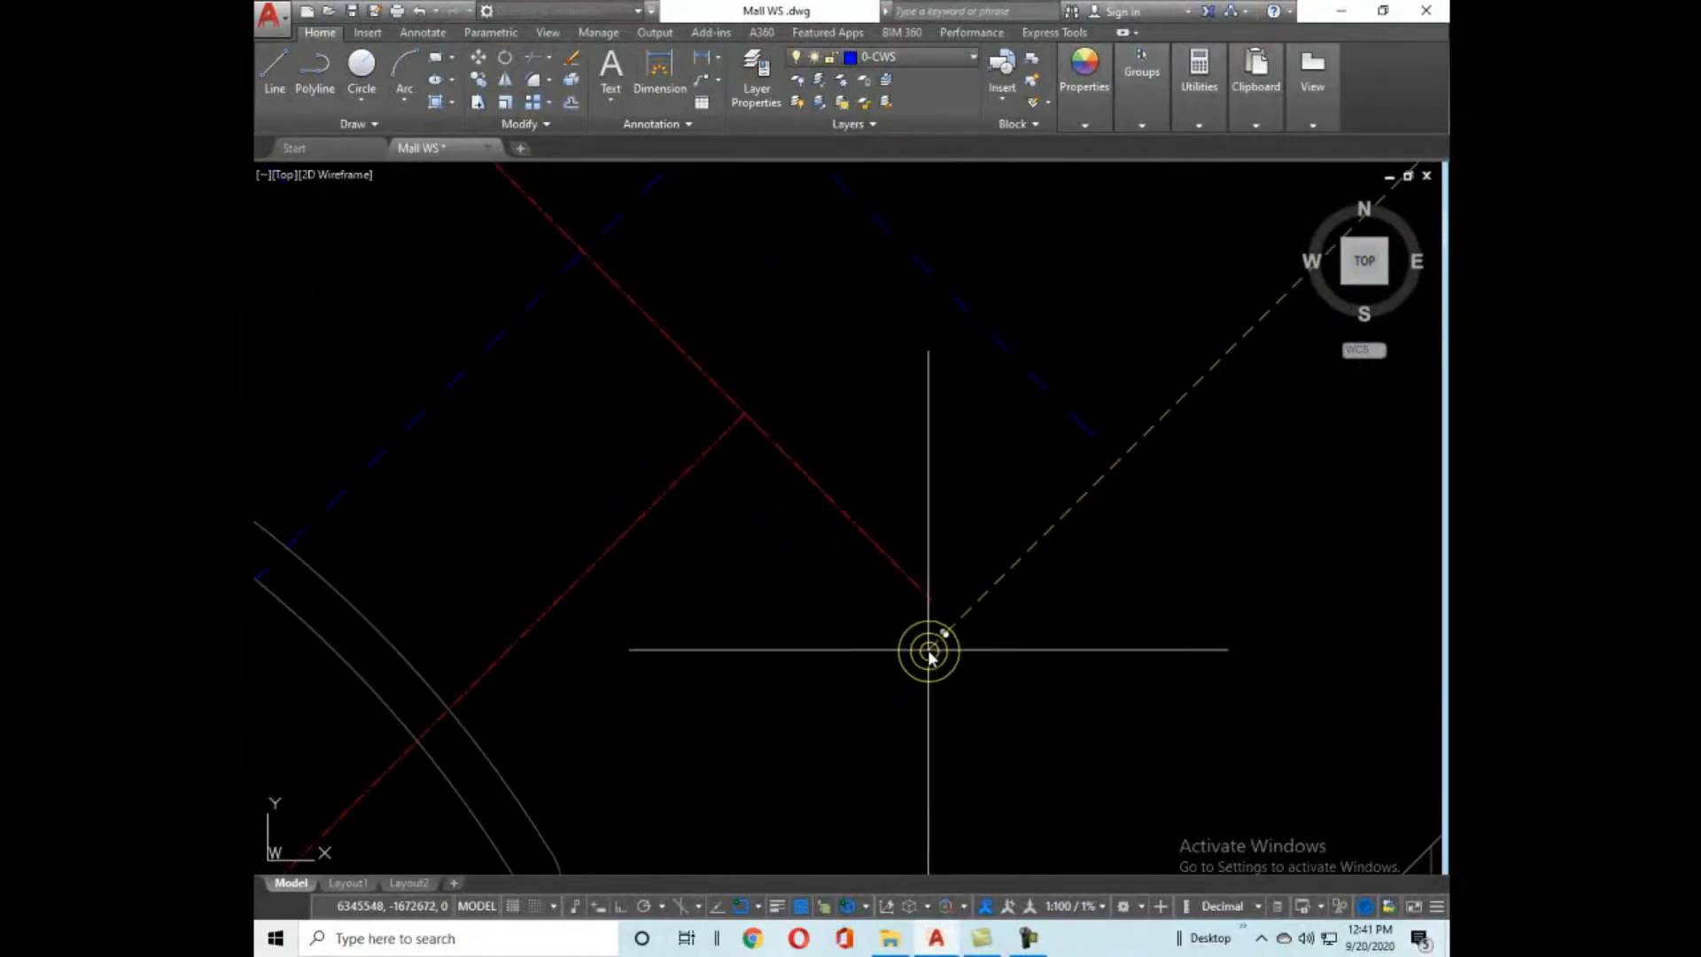
pyautogui.scroll(-6, 1065, 576)
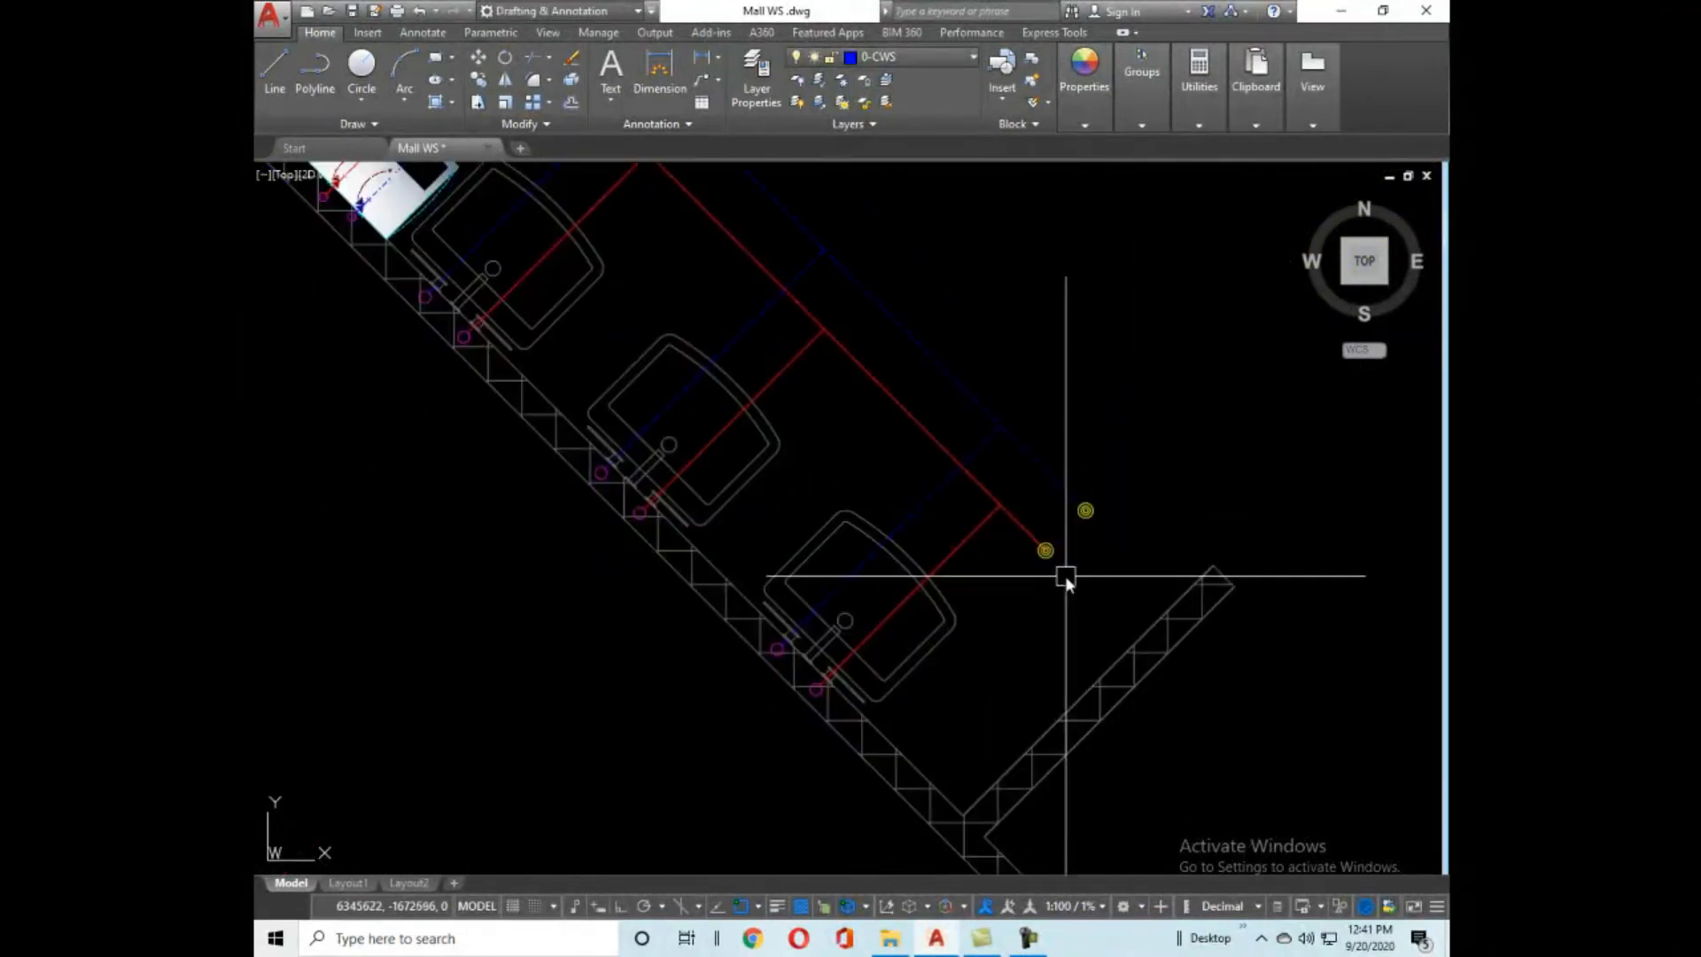
# Copy the PS text from the loose symbols beside the floor plan into the lowest toilet stall, near the white column.
pyautogui.scroll(-4, 1064, 576)
pyautogui.scroll(-4, 1032, 523)
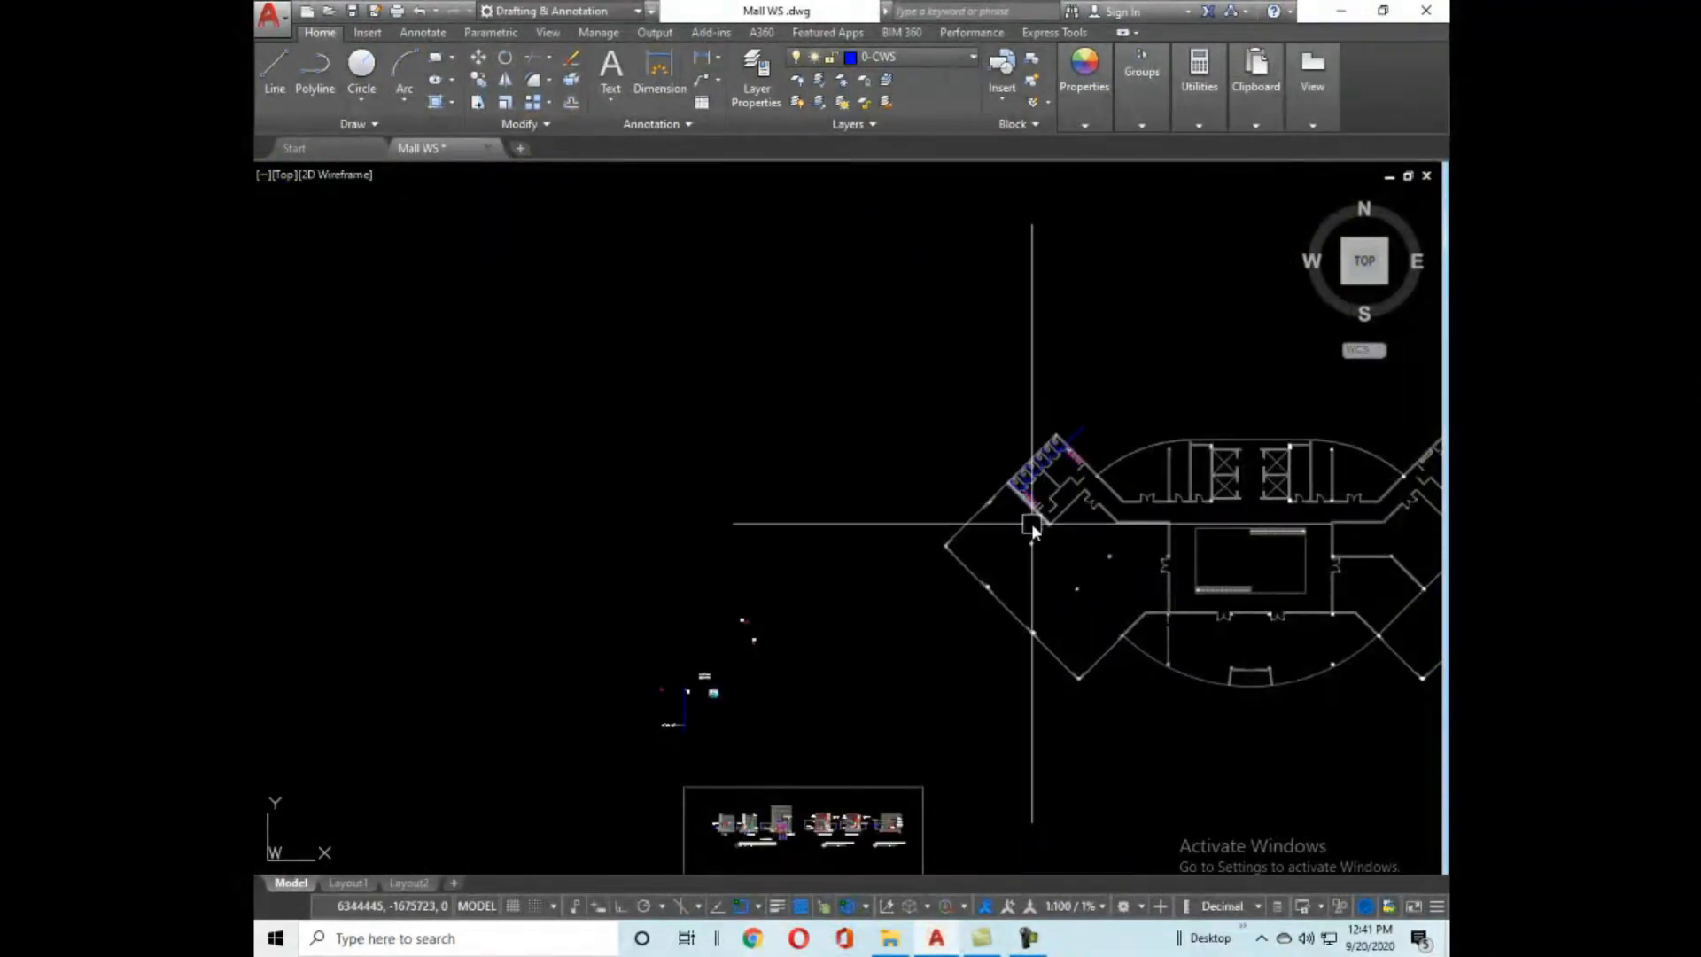
pyautogui.scroll(3, 975, 561)
pyautogui.moveTo(907, 607); pyautogui.dragTo(1131, 342, button='middle')
pyautogui.scroll(-4, 992, 448)
pyautogui.scroll(5, 841, 428)
pyautogui.click(900, 365)
pyautogui.click(835, 467)
pyautogui.press('m')
pyautogui.press('Return')
pyautogui.click(896, 464)
pyautogui.scroll(-3, 850, 595)
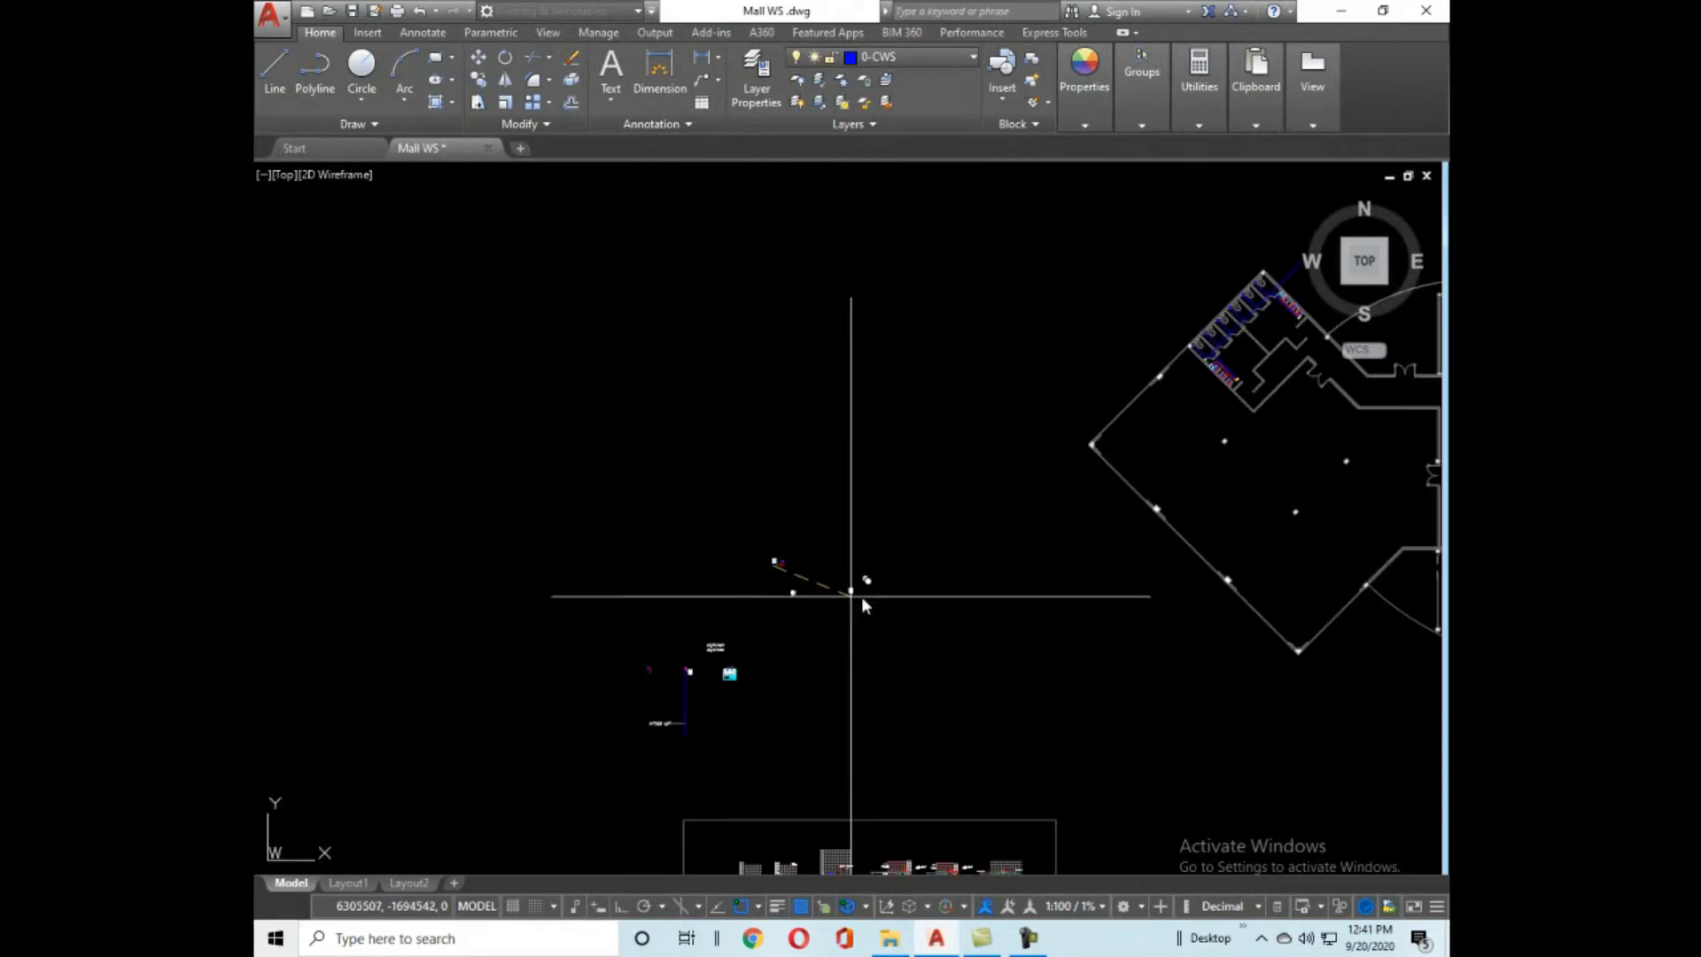
pyautogui.scroll(6, 953, 550)
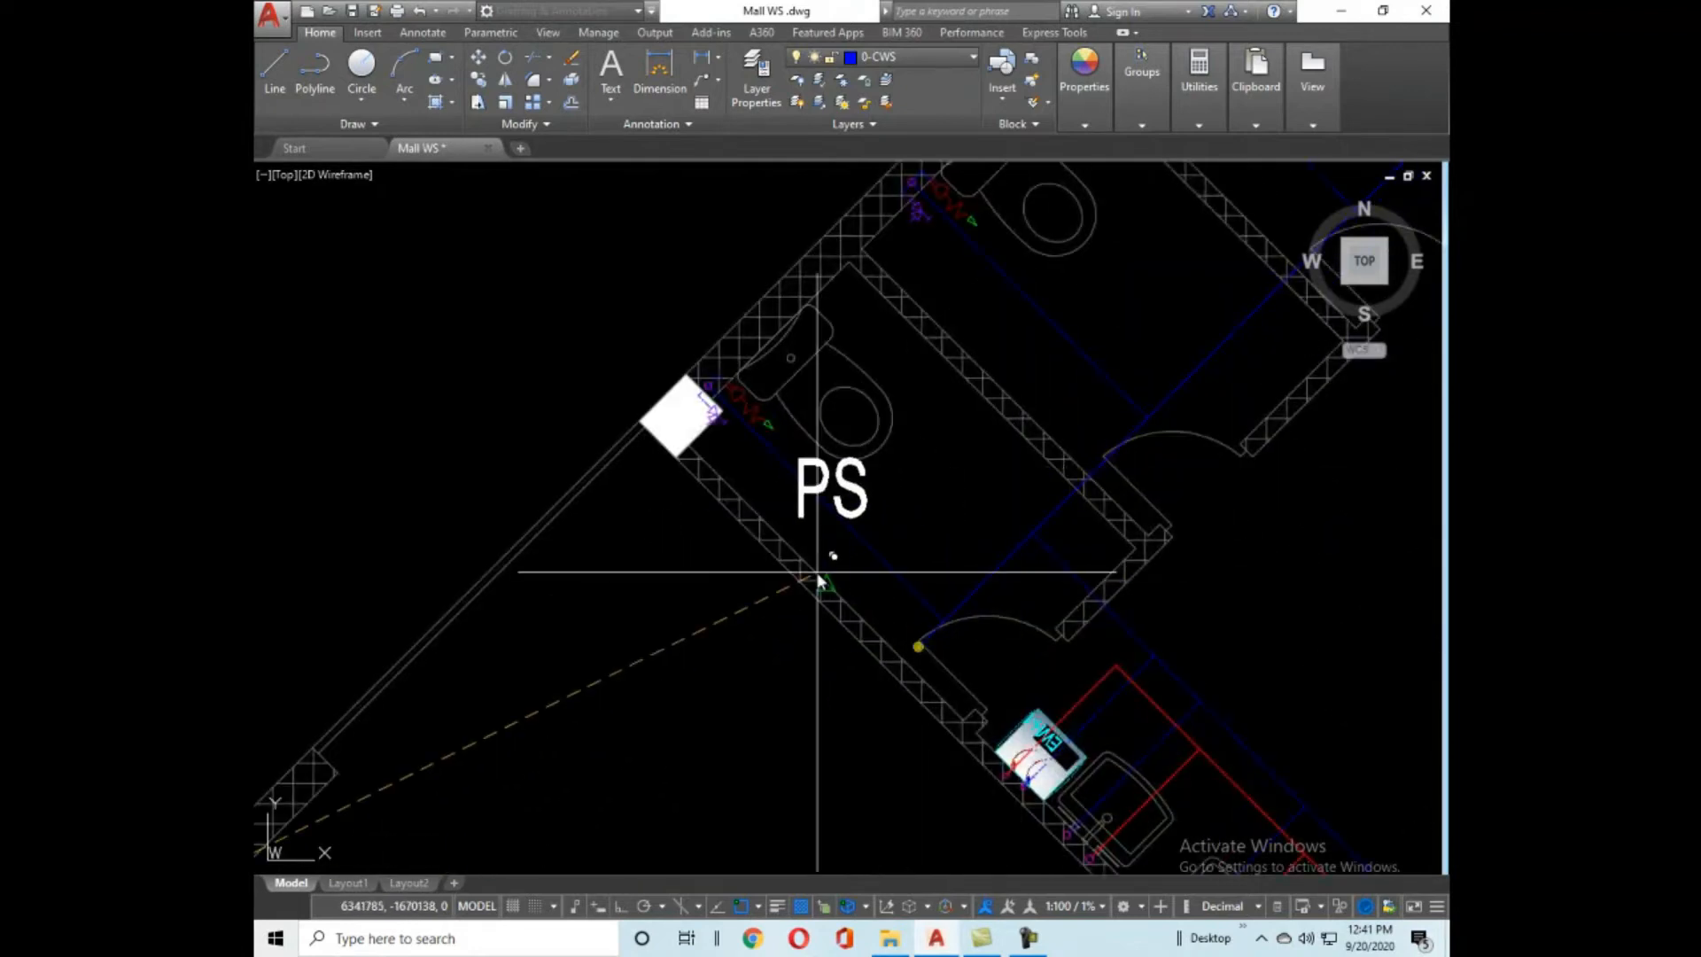
pyautogui.moveTo(817, 572); pyautogui.dragTo(1034, 617, button='middle')
pyautogui.click(1034, 618)
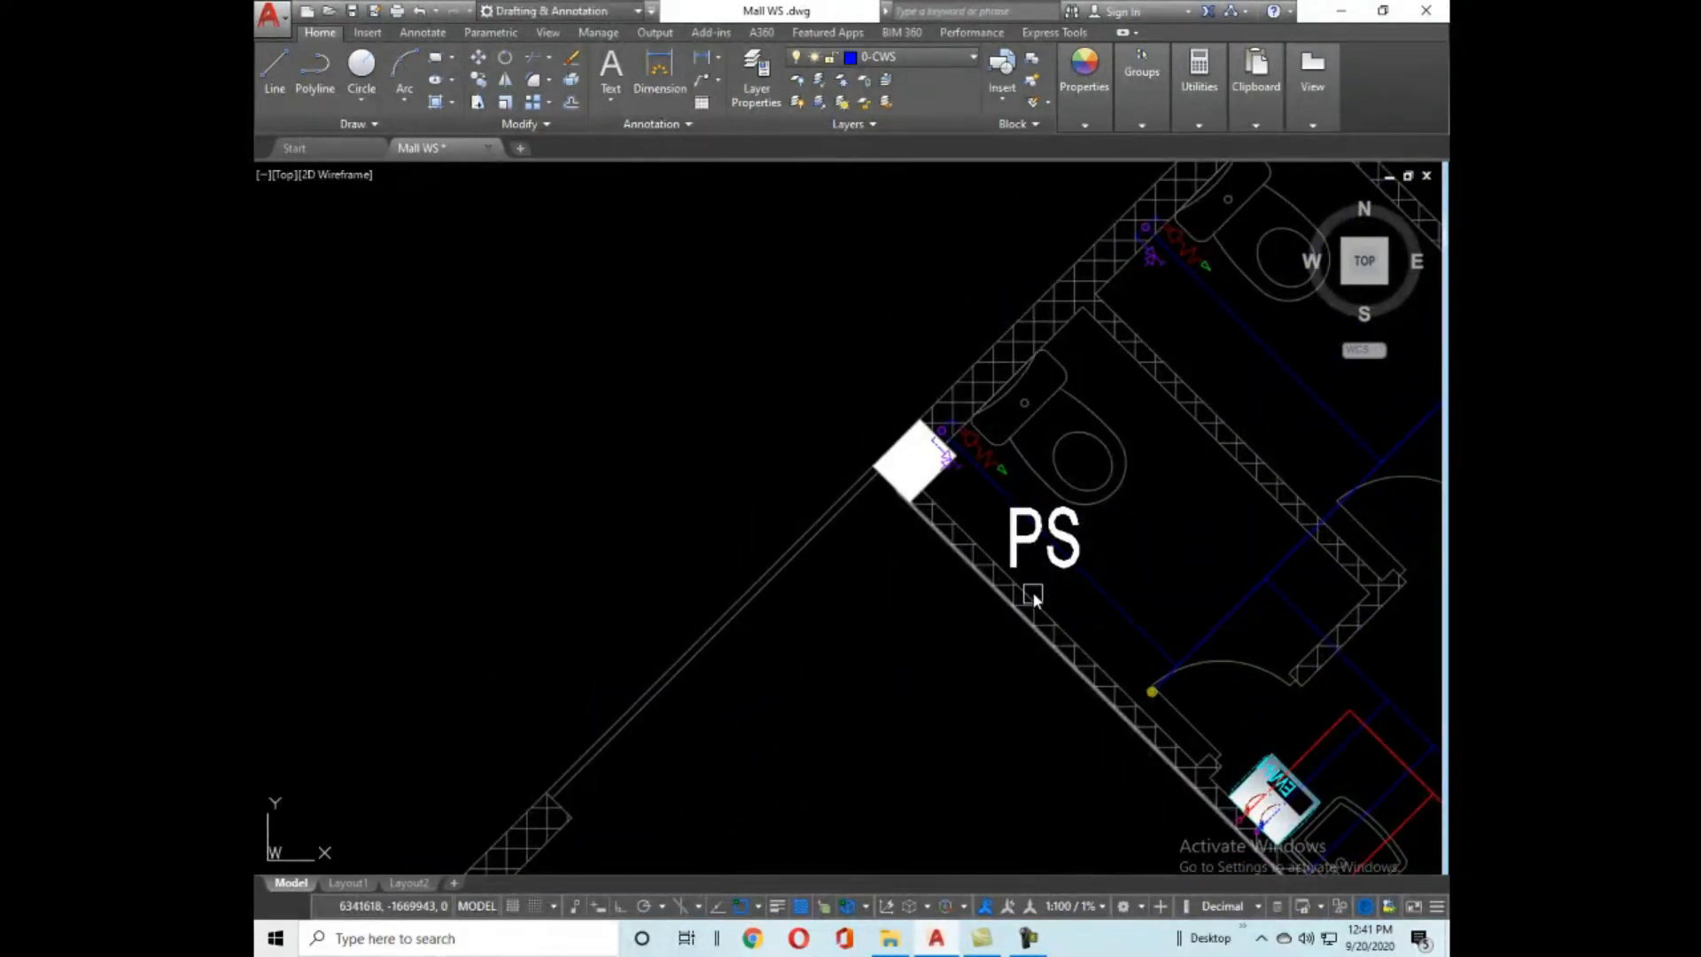
# Scale the PS label to about half its size and rotate it parallel to the wall behind the toilets.
pyautogui.scroll(6, 1034, 567)
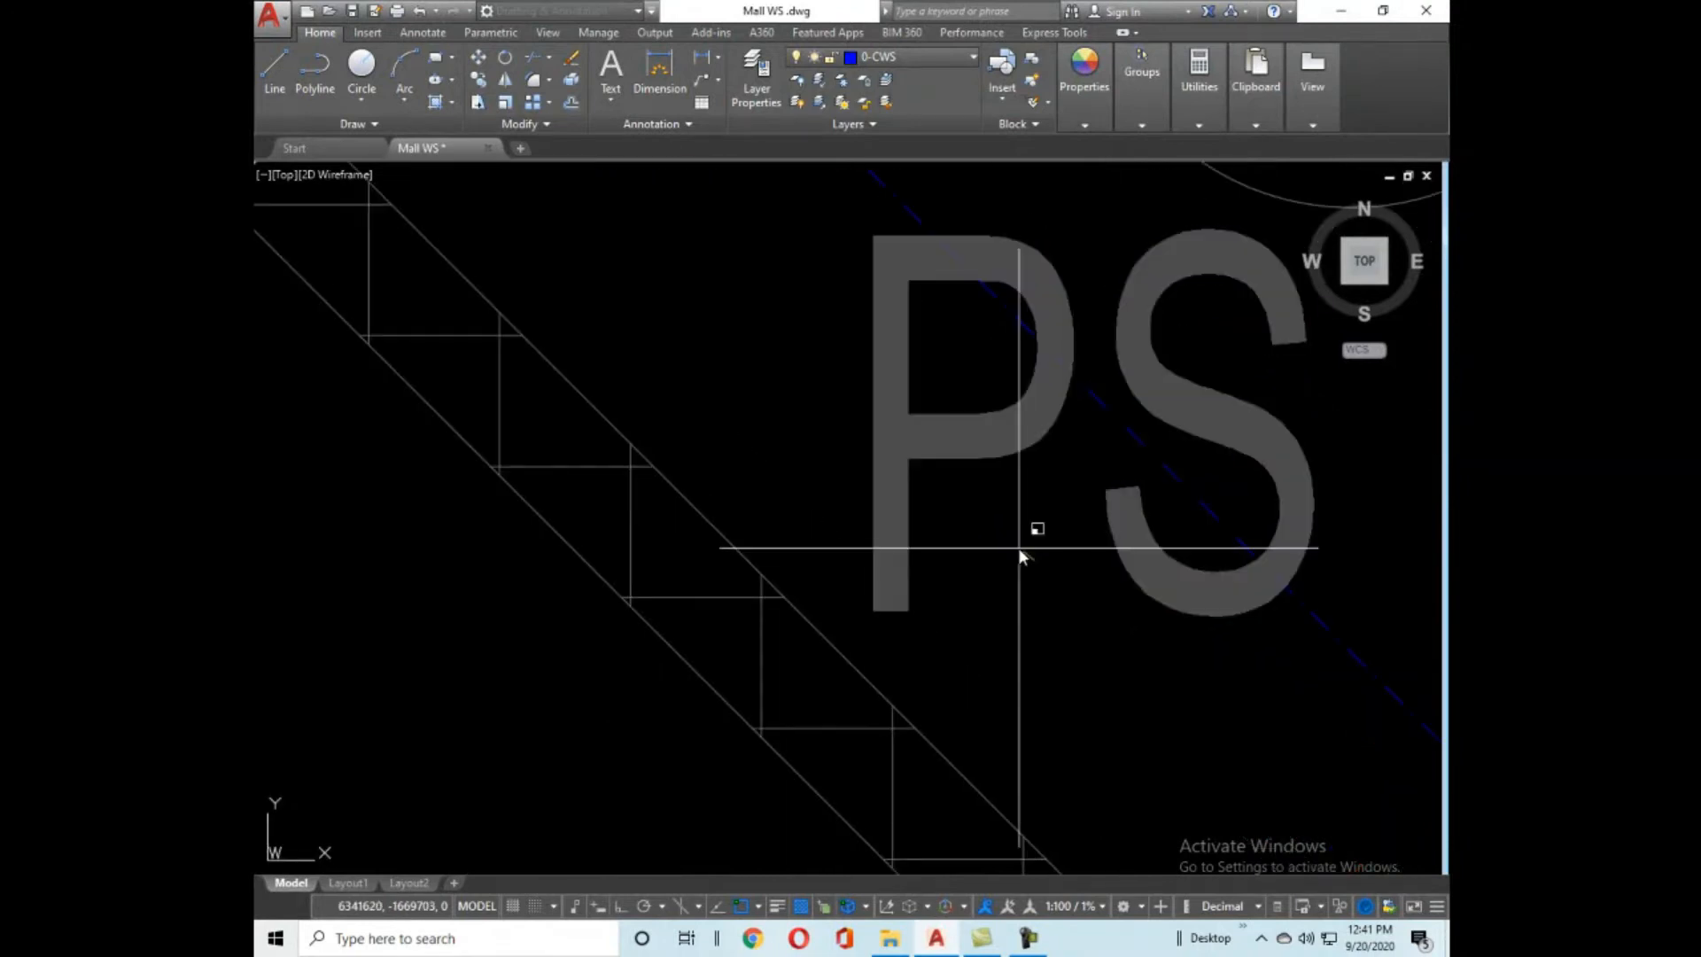
pyautogui.scroll(-3, 1018, 547)
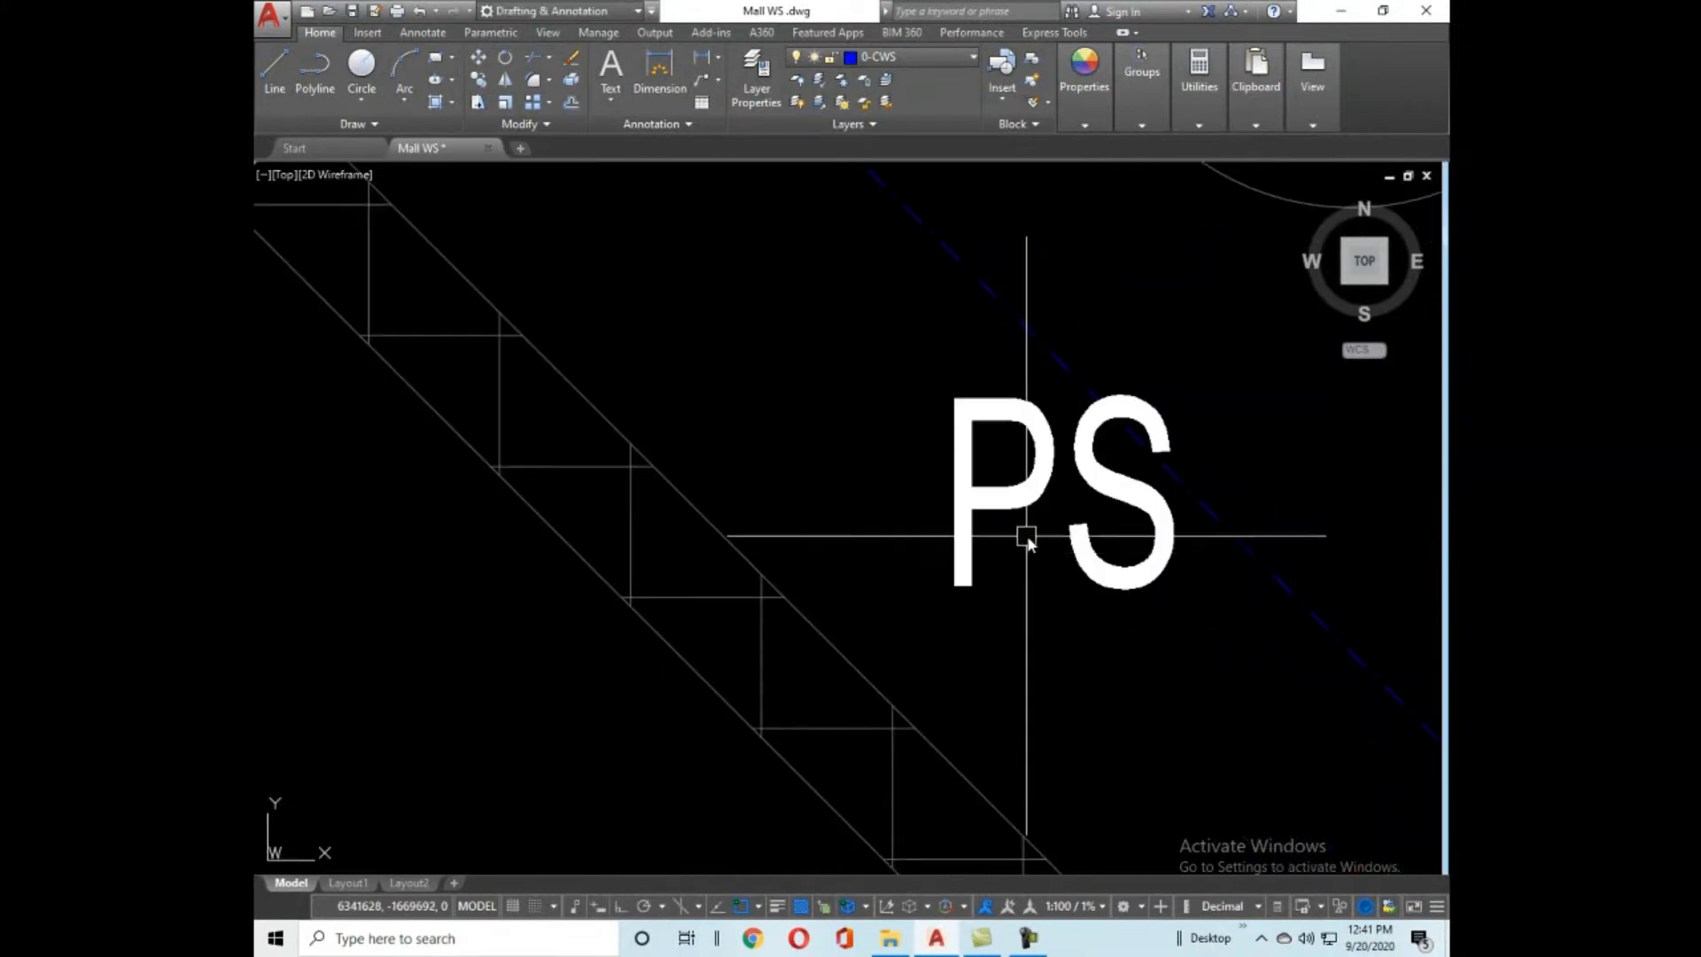
pyautogui.write('ro')
pyautogui.press('Return')
pyautogui.click(1018, 455)
pyautogui.scroll(-3, 1169, 328)
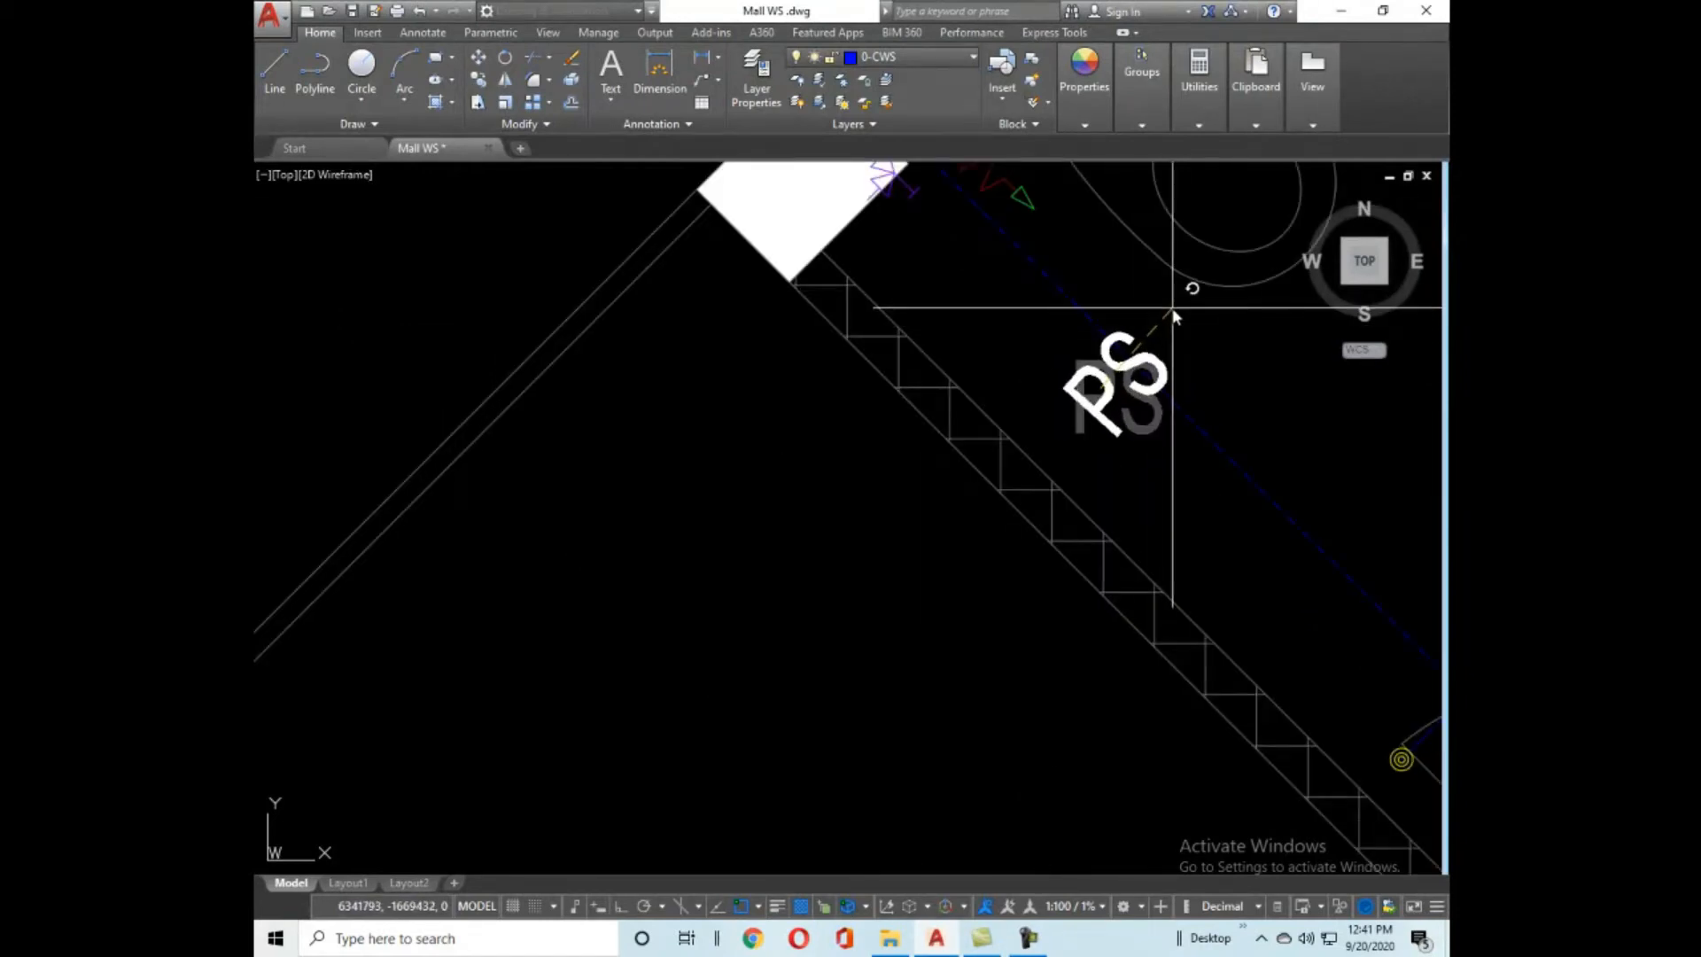
pyautogui.click(1172, 308)
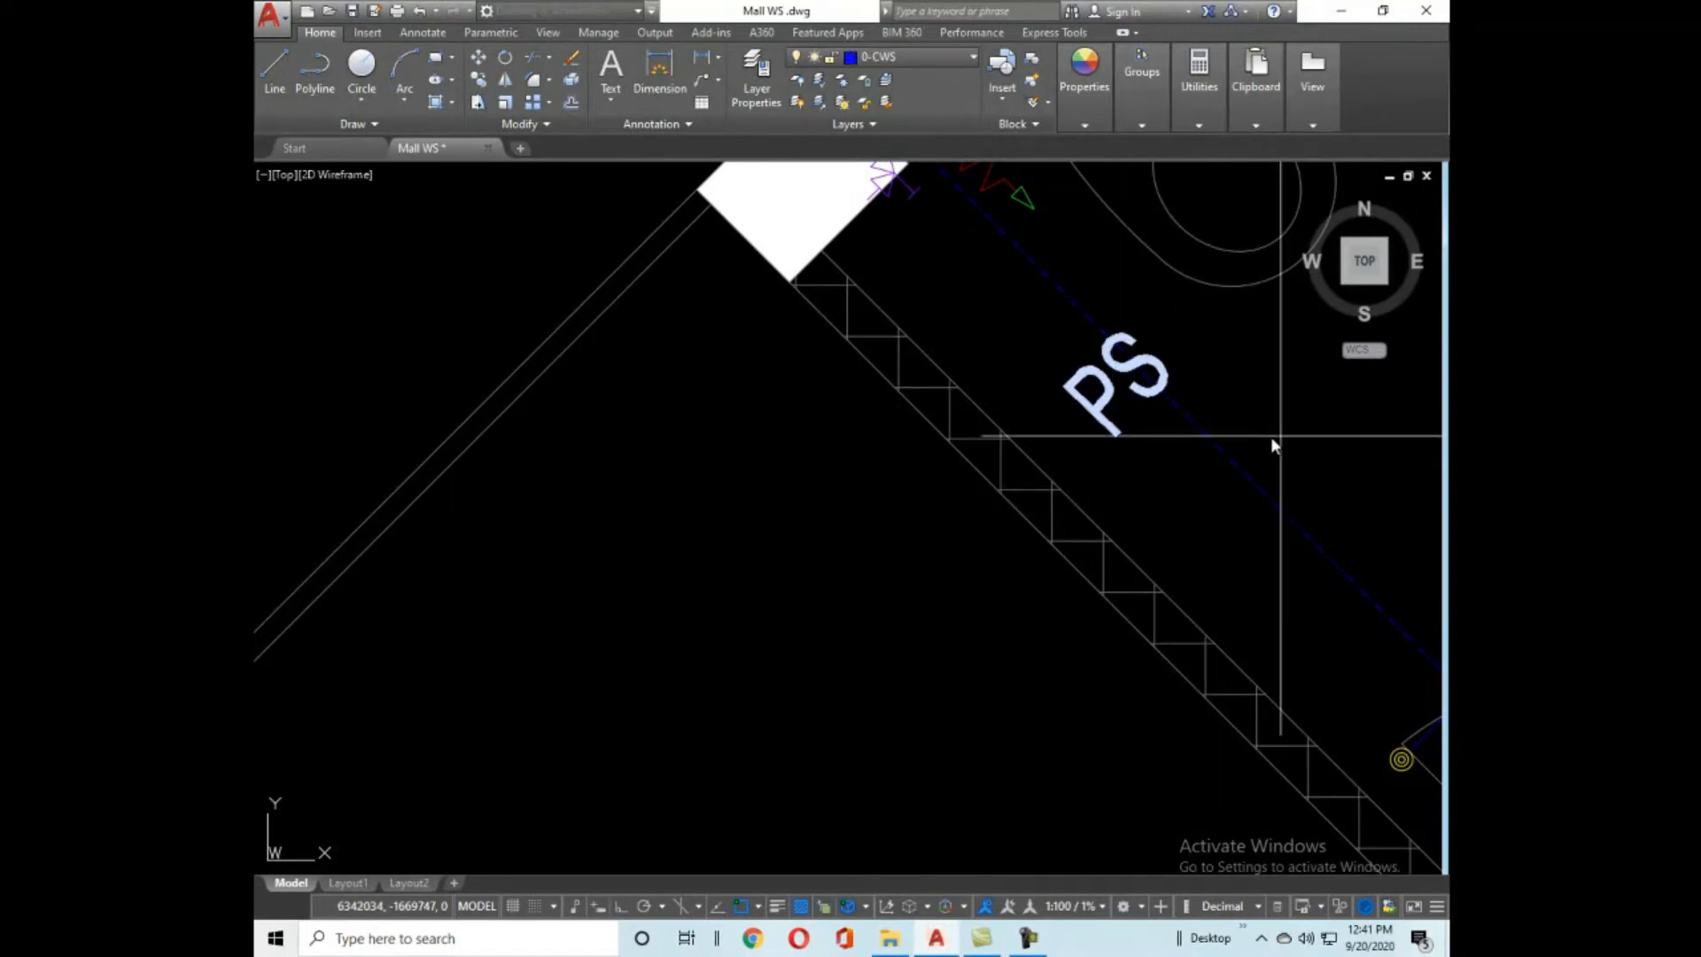
# Move the PS label up beside the valve and shattaf fittings next to the white column.
pyautogui.click(1324, 433)
pyautogui.click(1165, 317)
pyautogui.click(993, 283)
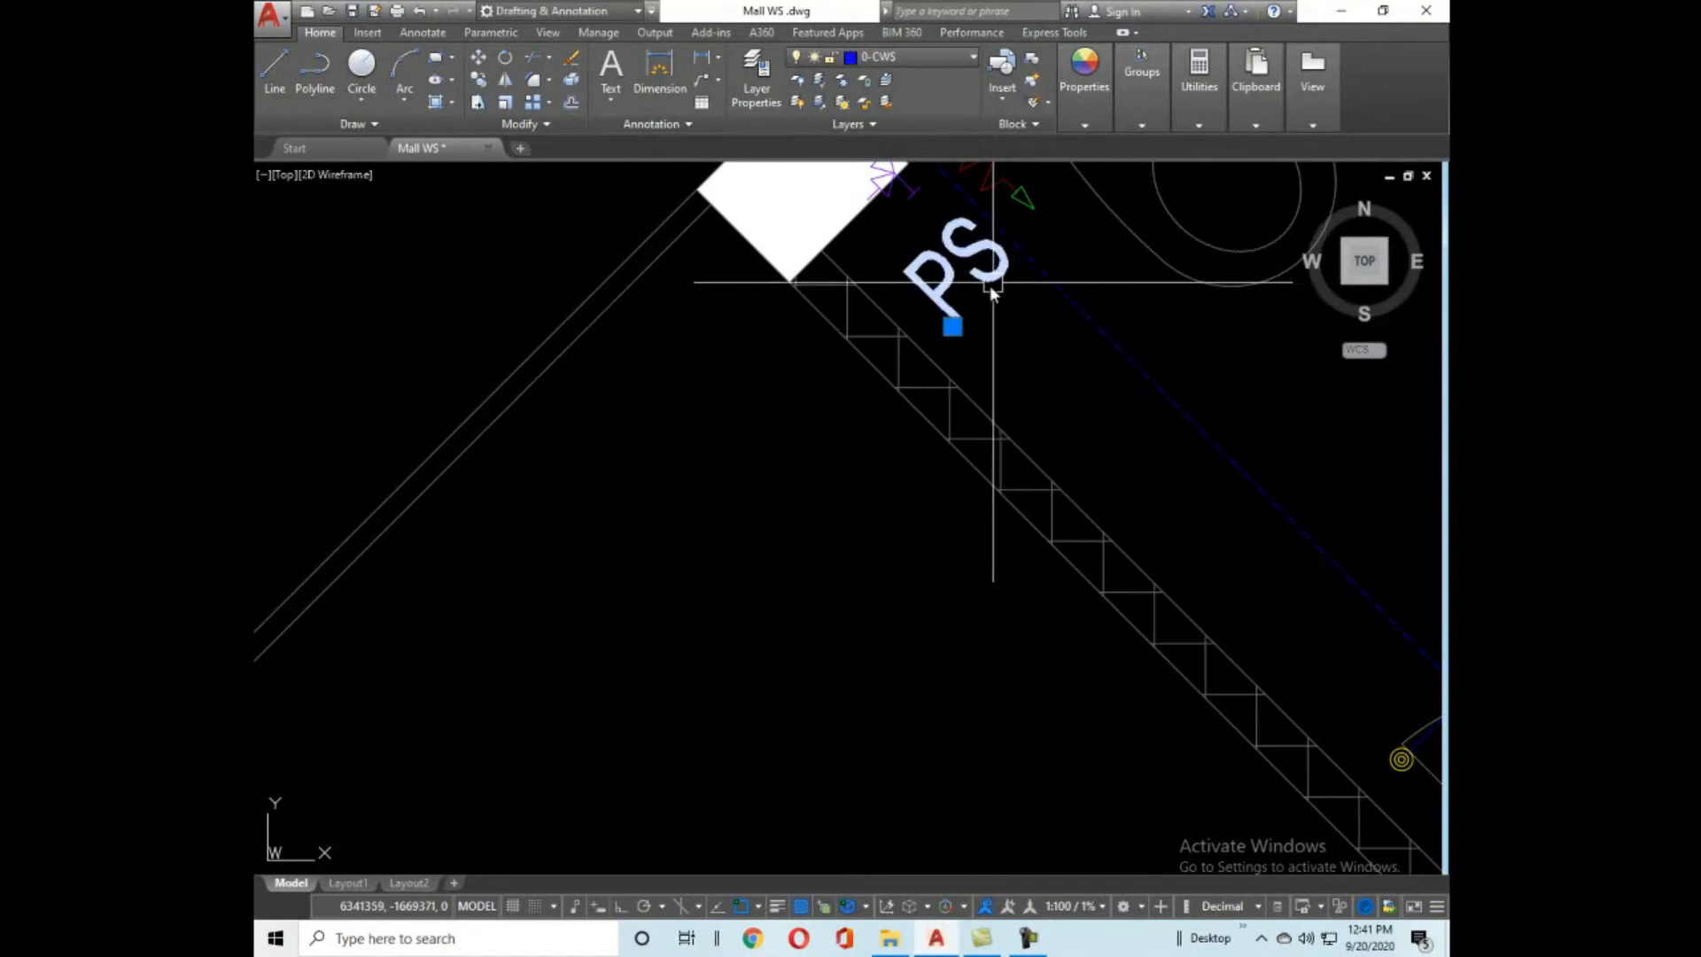
pyautogui.press('Escape')
# Copy the PS label to the same spot beside the water fittings in each of the other five toilet stalls.
pyautogui.scroll(-2, 975, 341)
pyautogui.moveTo(980, 363); pyautogui.dragTo(957, 524, button='middle')
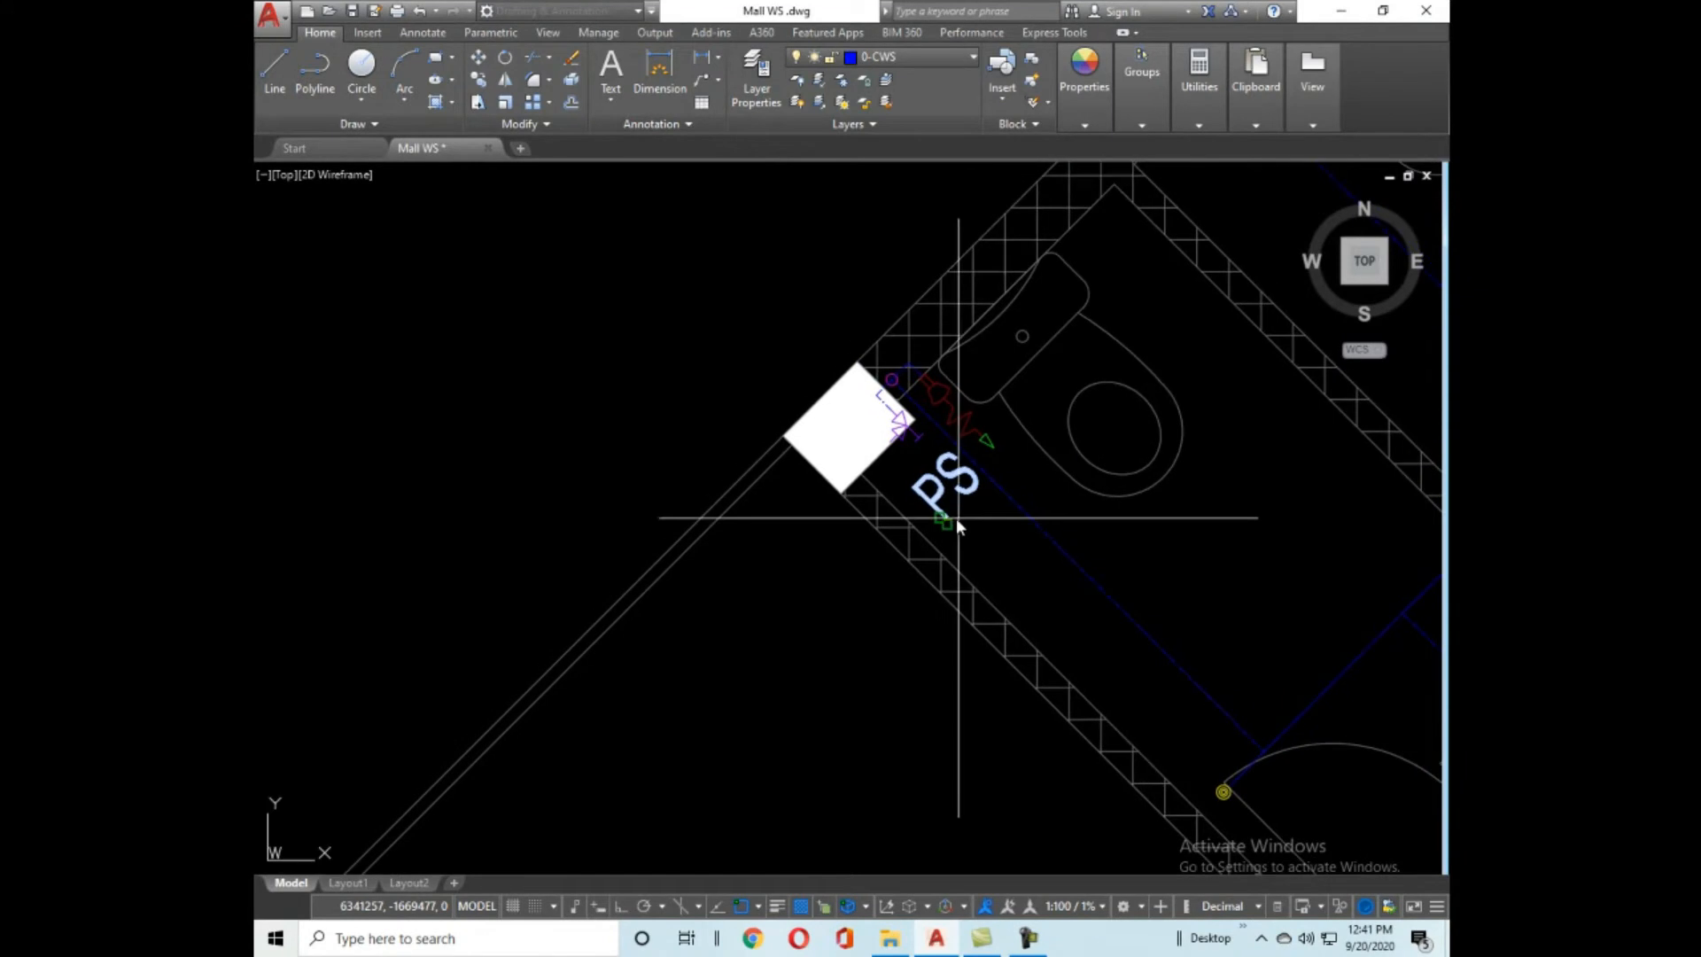
pyautogui.click(957, 519)
pyautogui.scroll(-2, 969, 499)
pyautogui.scroll(4, 1159, 304)
pyautogui.click(1128, 305)
pyautogui.scroll(-6, 1006, 427)
pyautogui.scroll(4, 1010, 429)
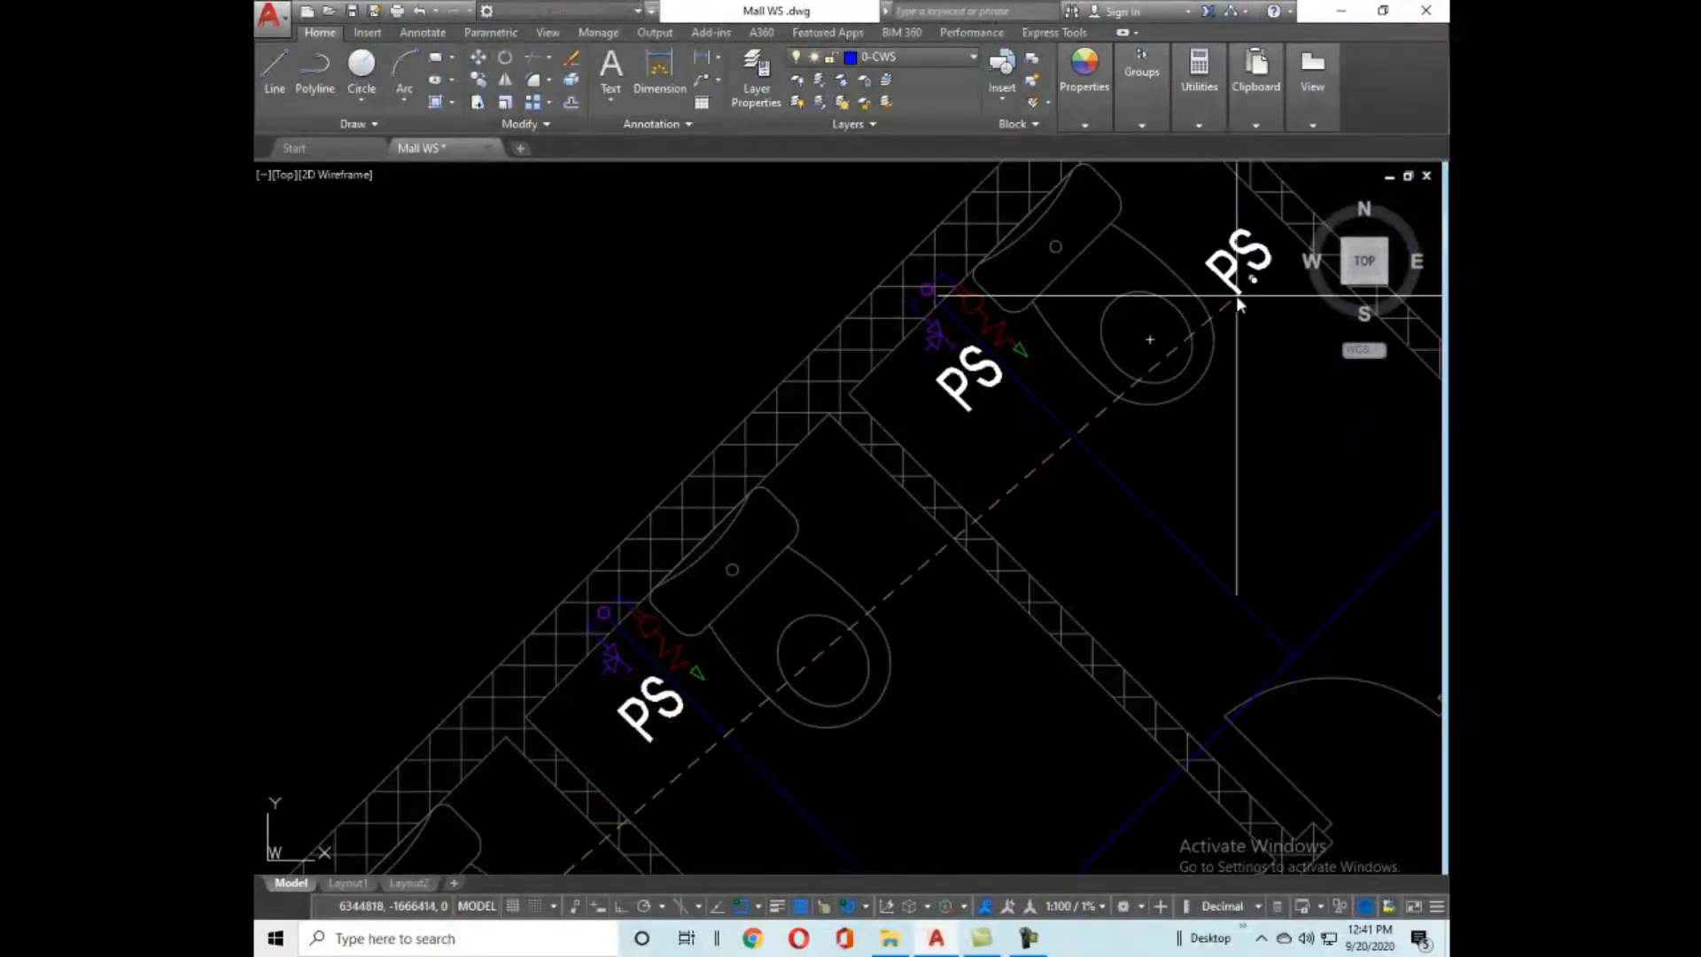
pyautogui.moveTo(1237, 301); pyautogui.dragTo(1082, 417, button='middle')
pyautogui.scroll(5, 805, 555)
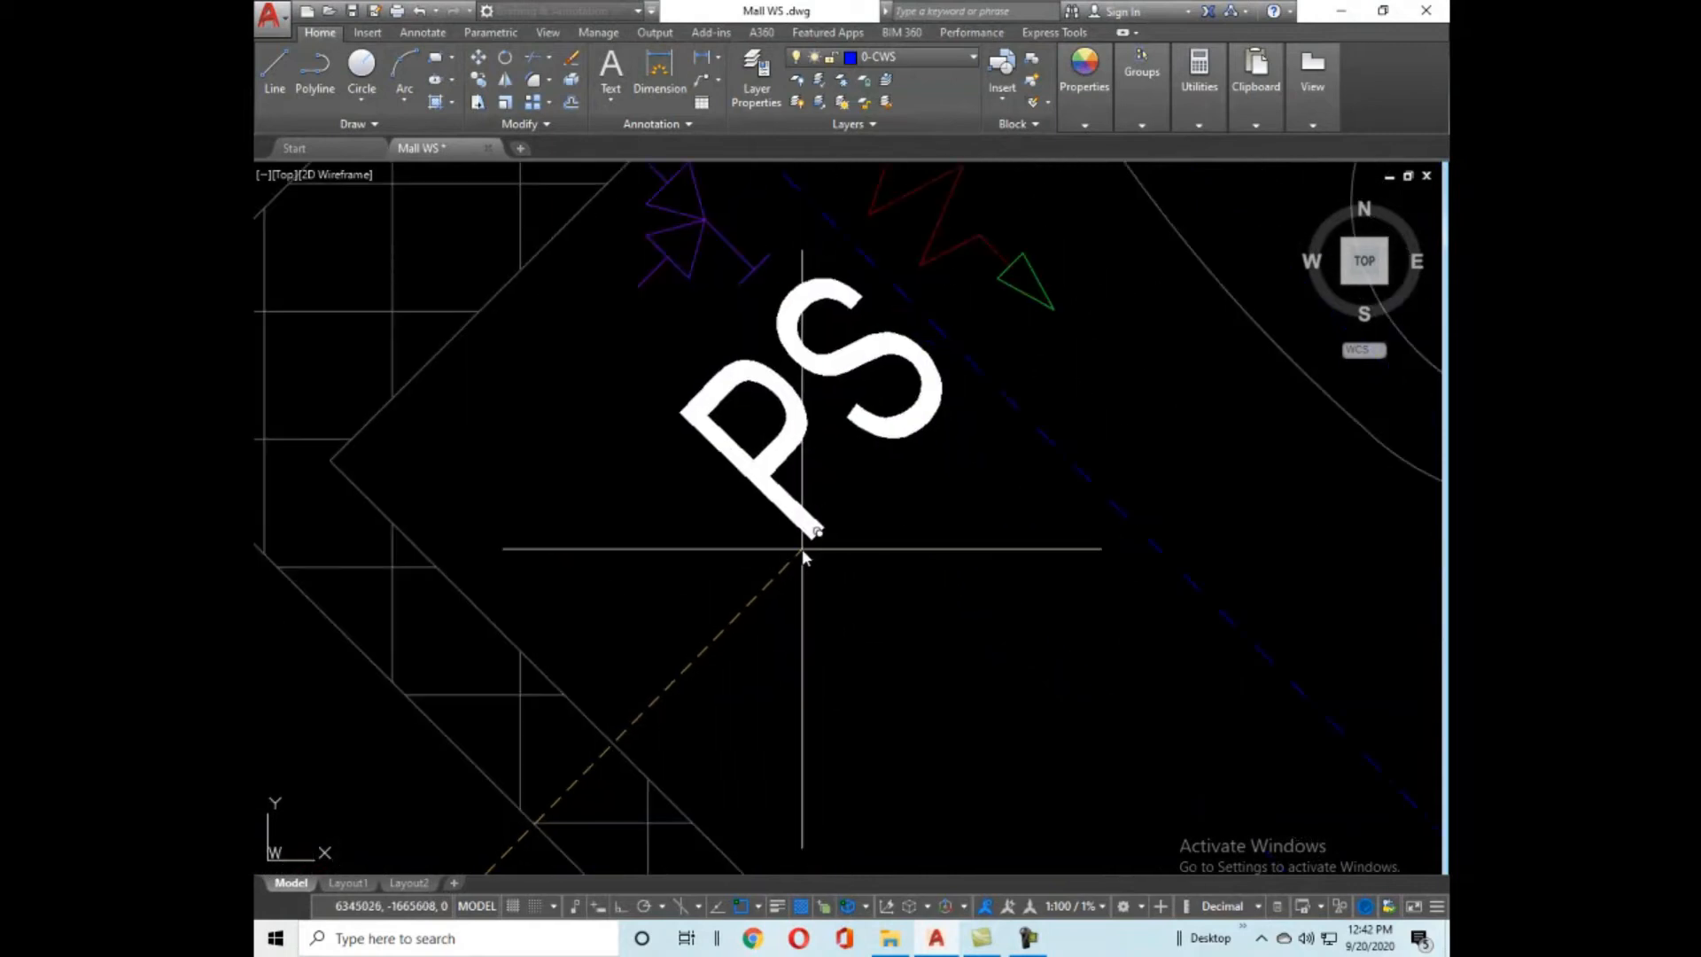
pyautogui.click(800, 549)
pyautogui.scroll(-6, 801, 549)
pyautogui.scroll(3, 903, 395)
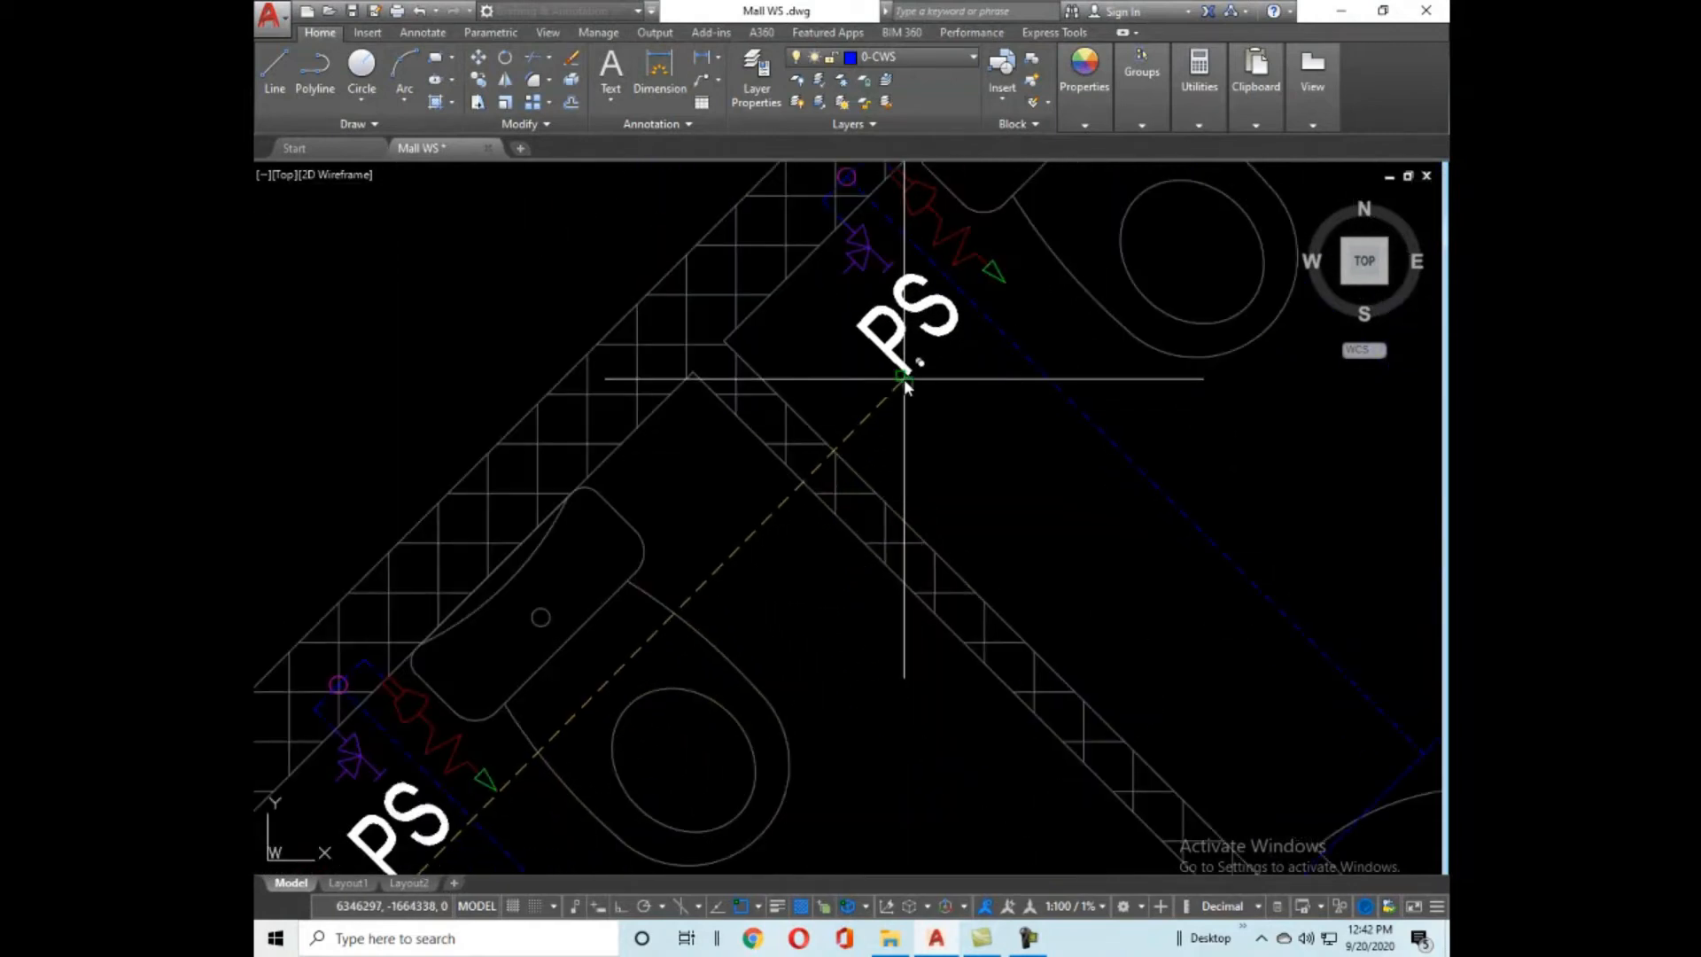
pyautogui.click(903, 379)
pyautogui.scroll(-4, 904, 380)
pyautogui.scroll(6, 837, 762)
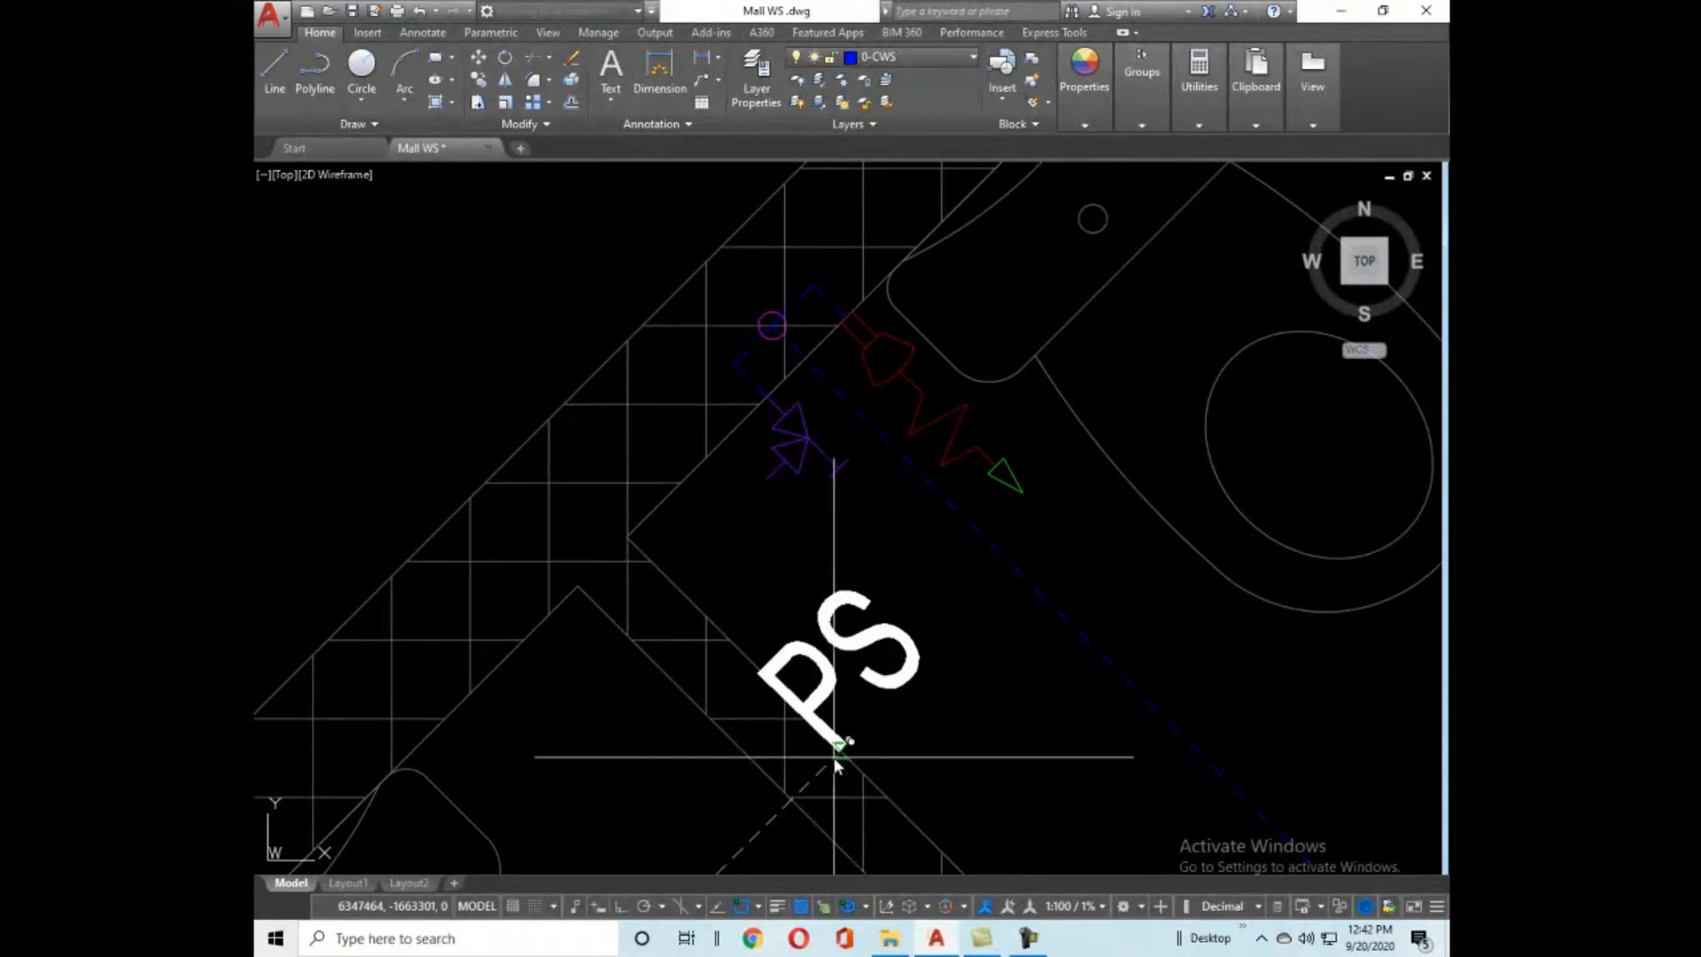
pyautogui.click(864, 642)
pyautogui.scroll(-5, 865, 638)
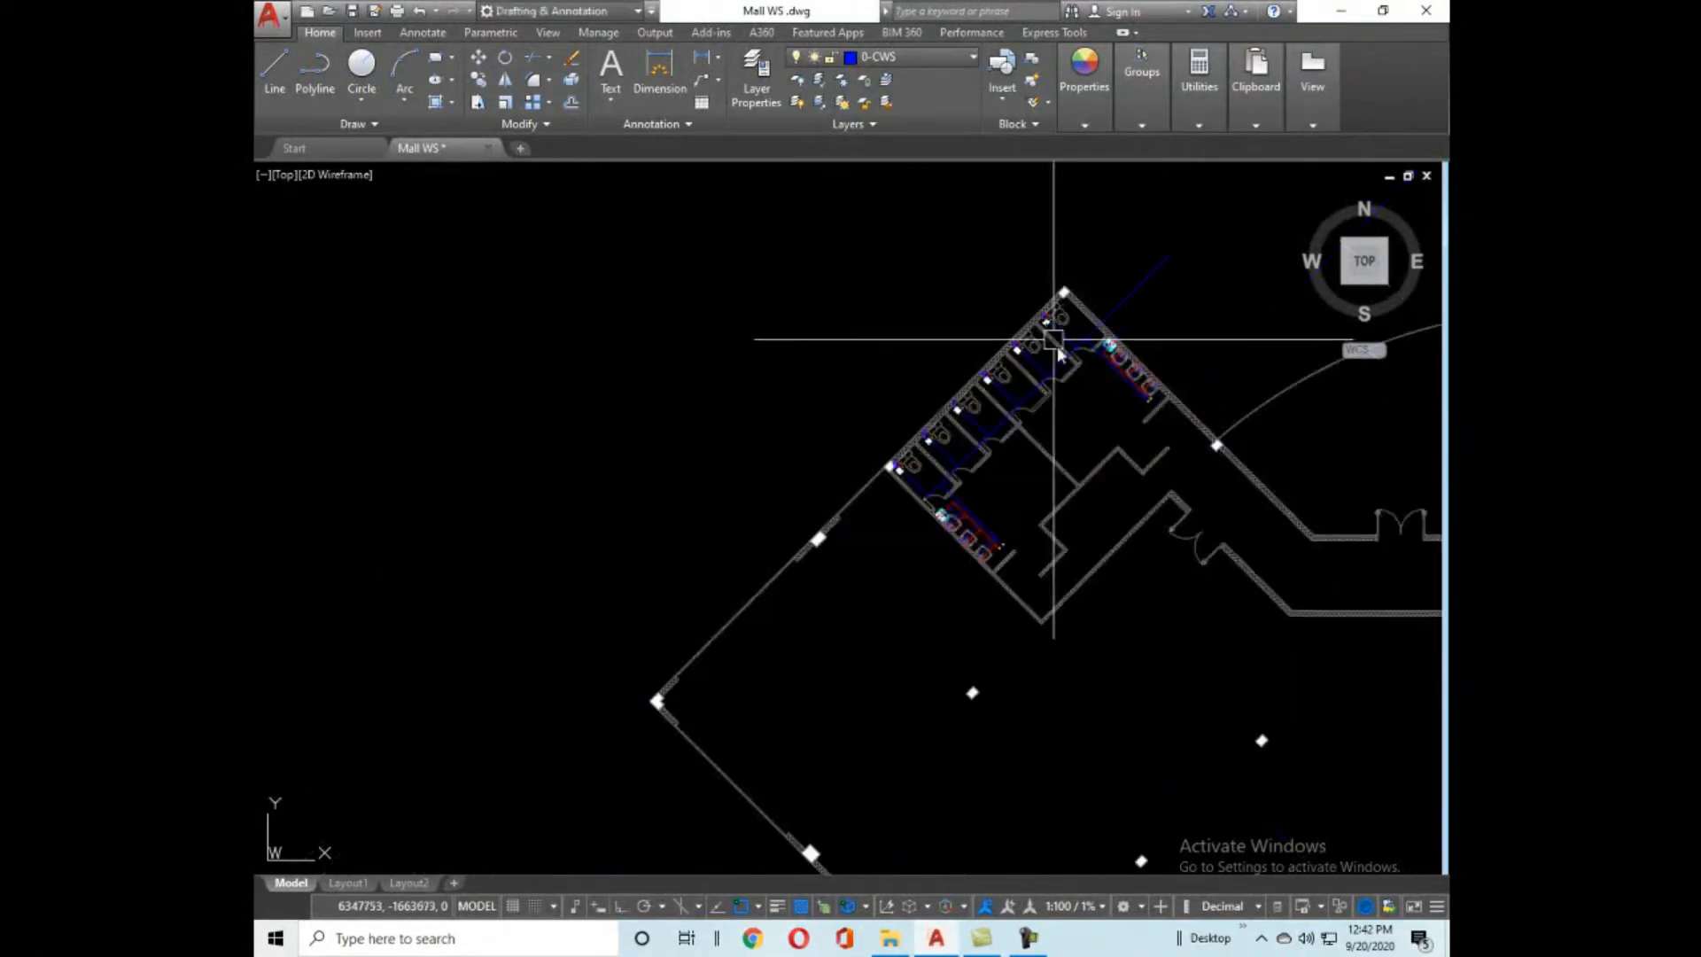
pyautogui.scroll(4, 1005, 558)
pyautogui.click(1038, 470)
pyautogui.scroll(-2, 1038, 470)
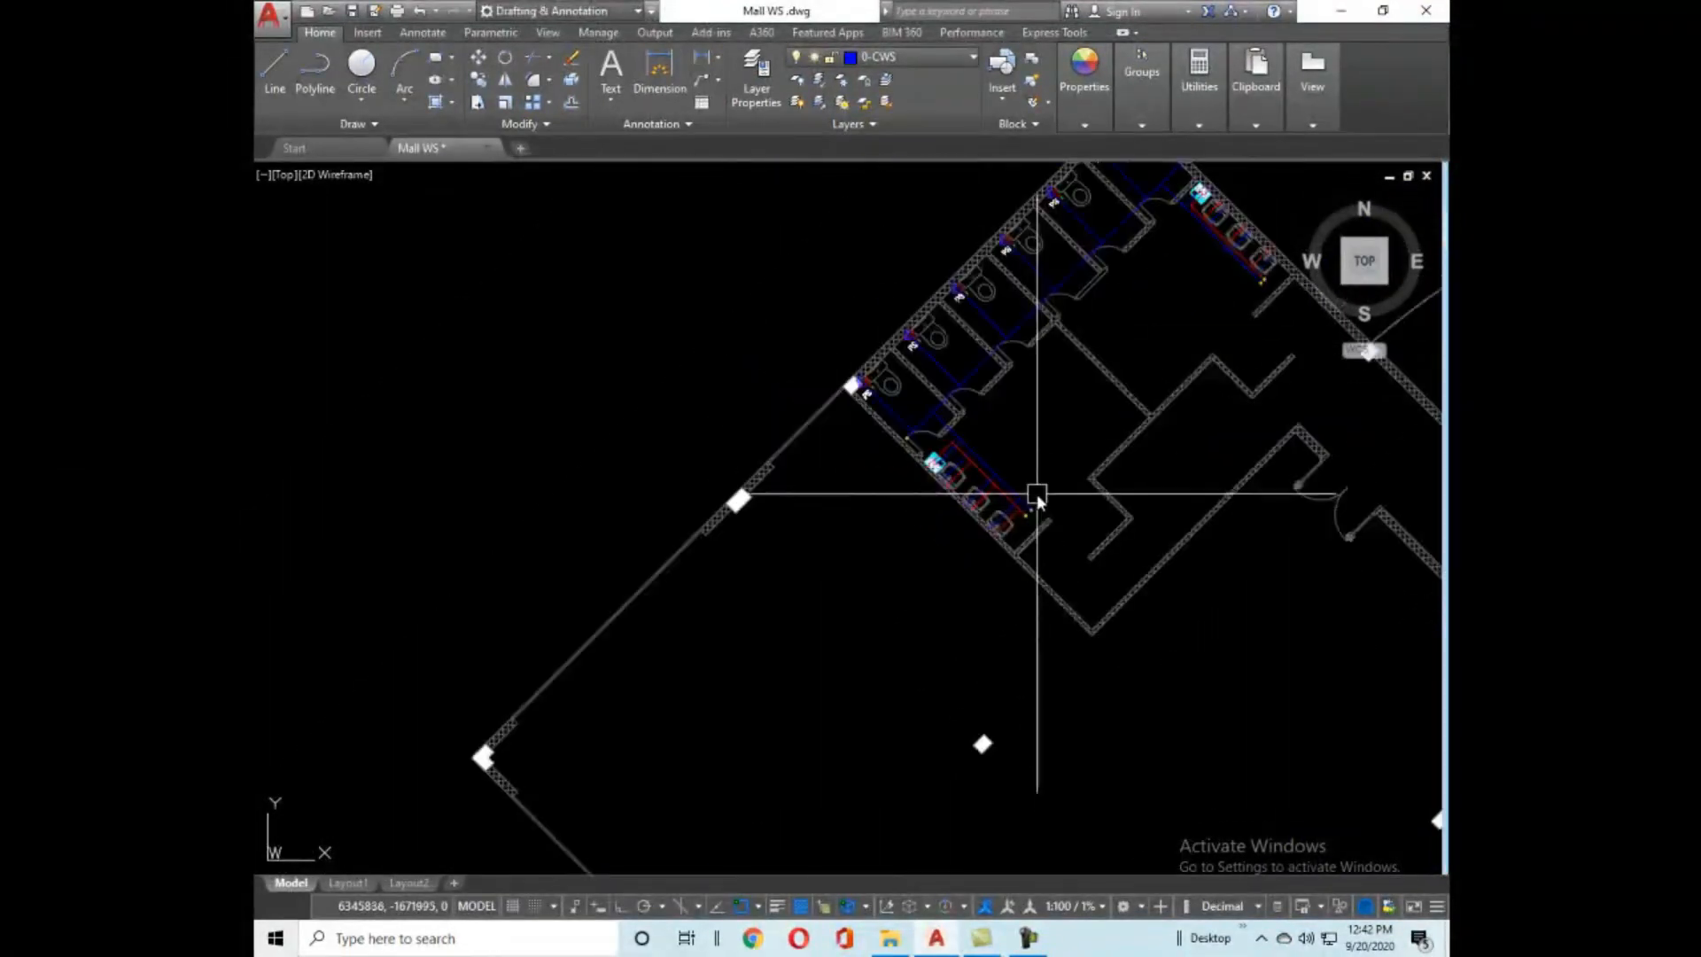
pyautogui.scroll(-5, 1032, 489)
pyautogui.scroll(5, 1051, 429)
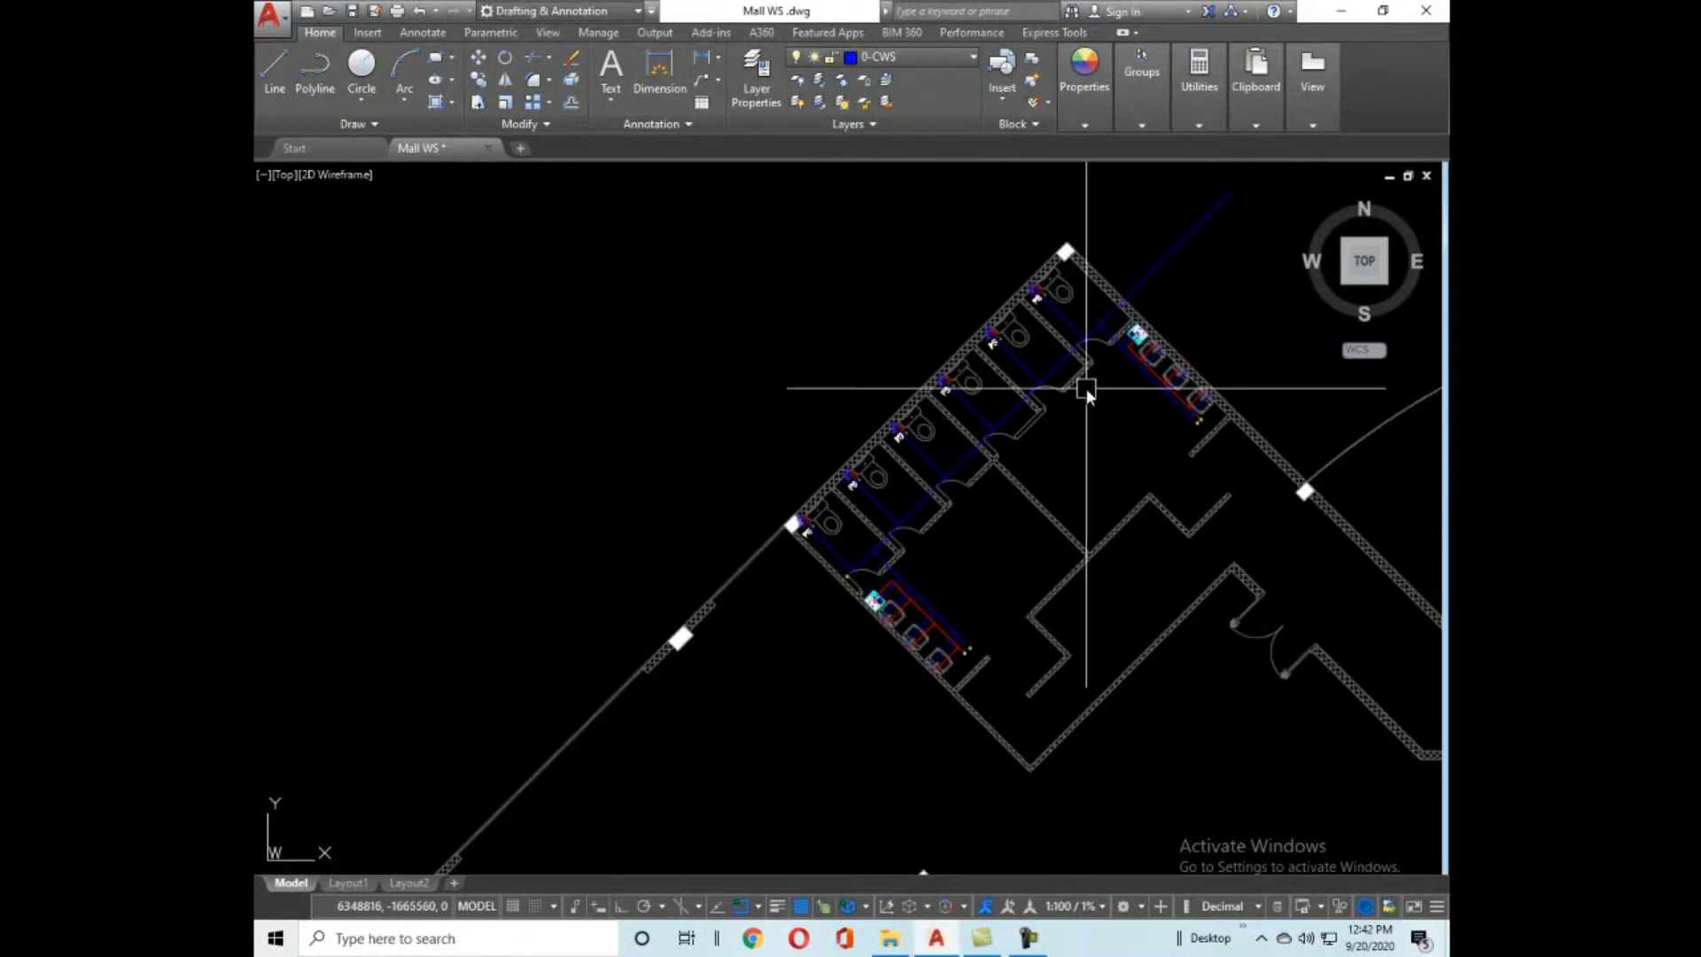
pyautogui.scroll(5, 1143, 323)
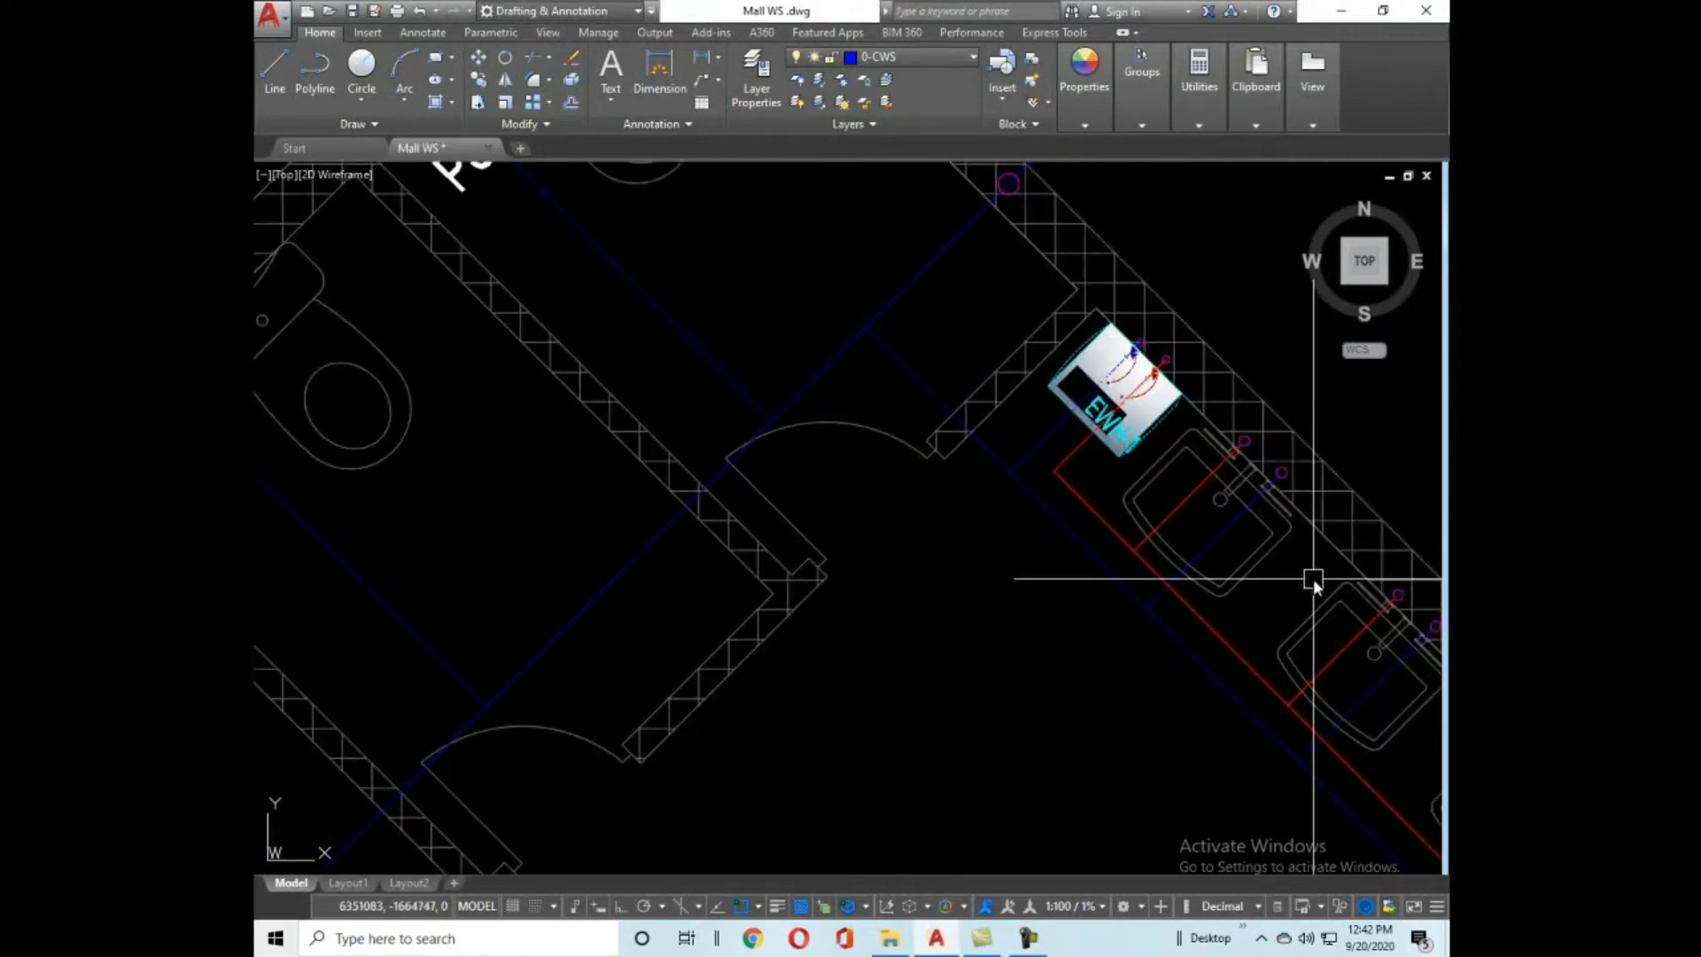
pyautogui.scroll(-6, 1234, 577)
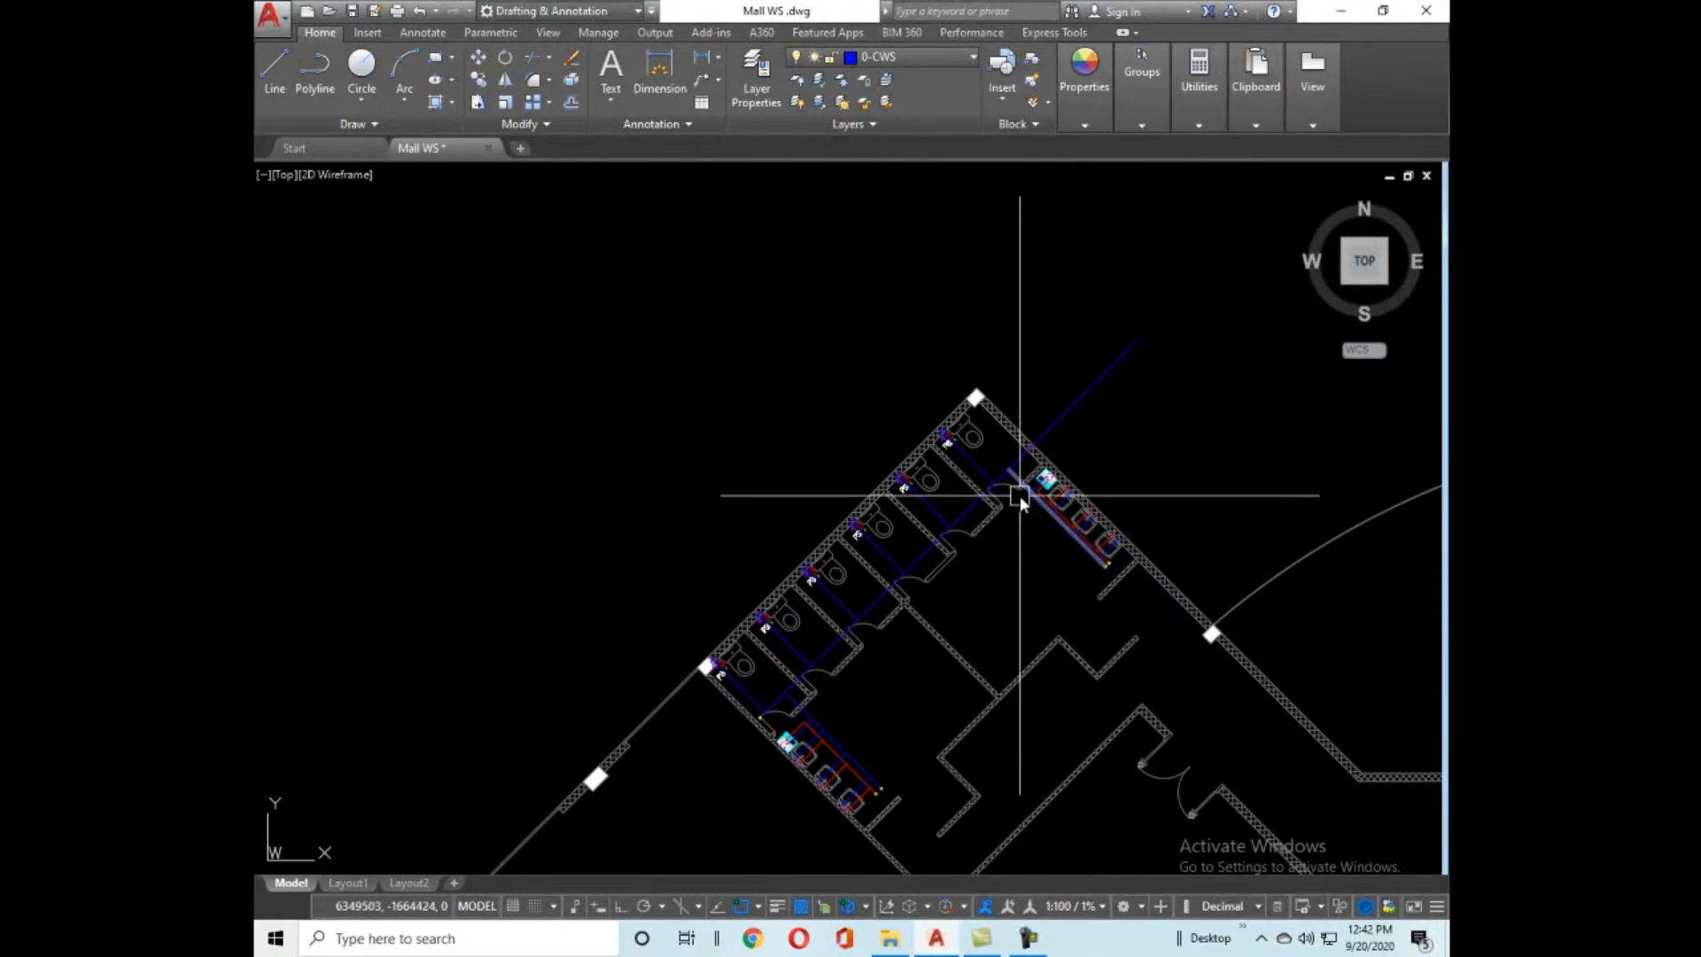
pyautogui.click(1087, 395)
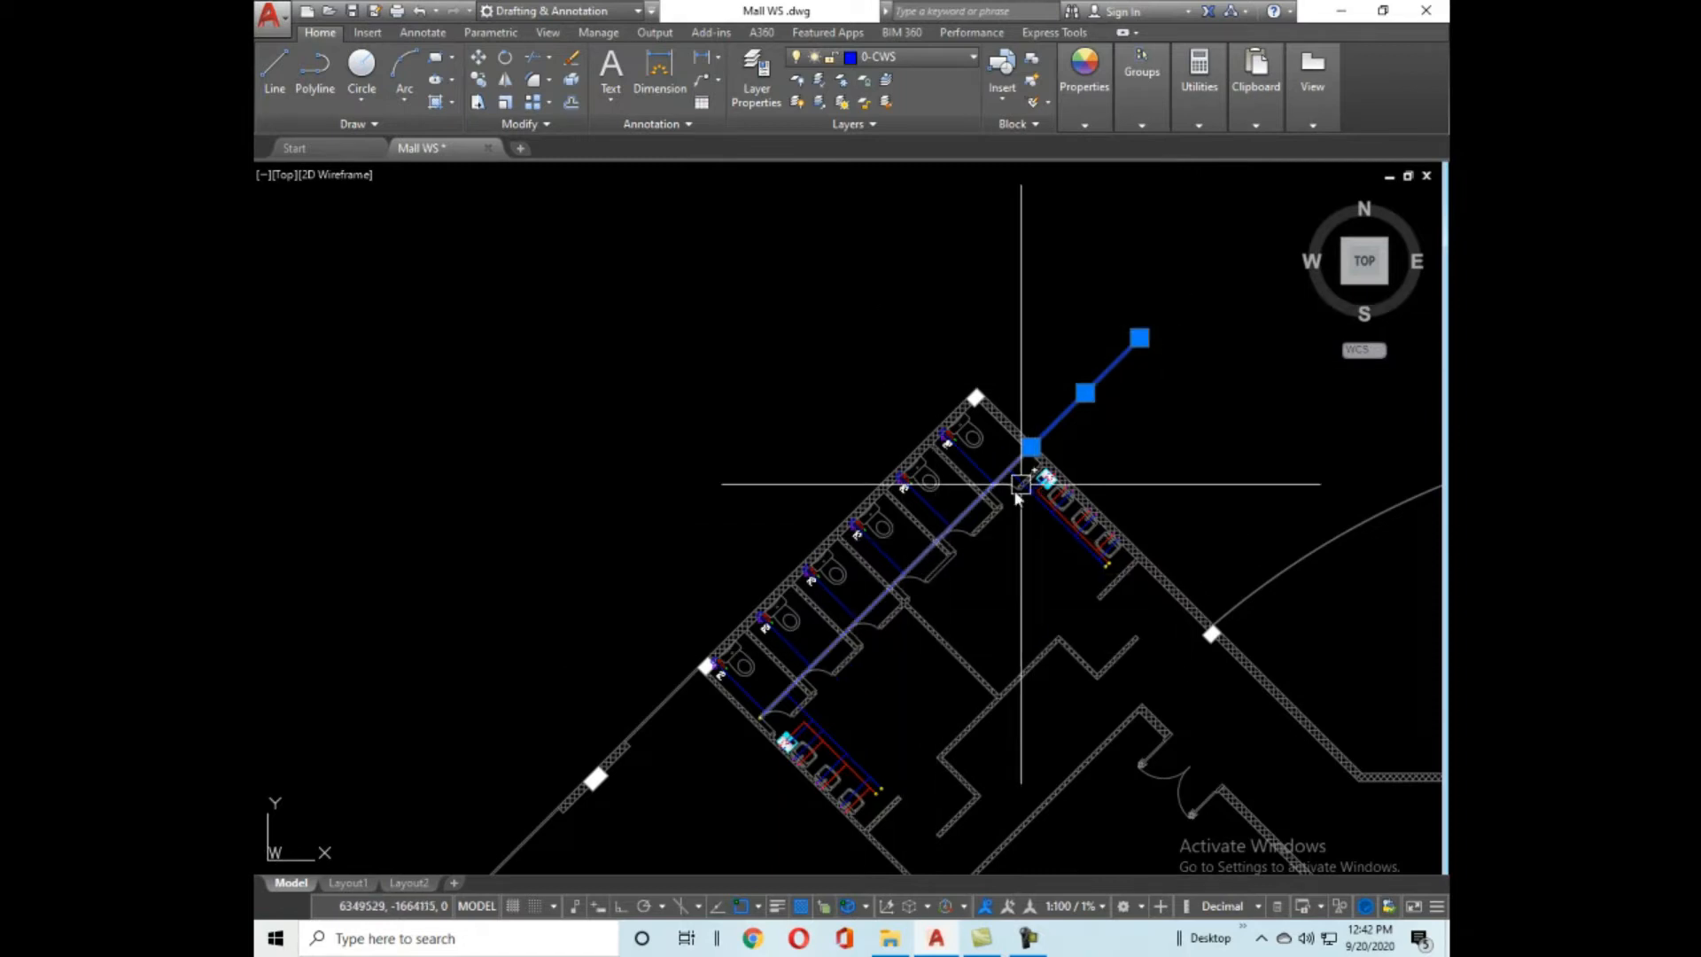
# Draw a quick leader from the riser circle on the cold main in the outer wall, ending in a short horizontal landing outside the building.
pyautogui.scroll(8, 1020, 485)
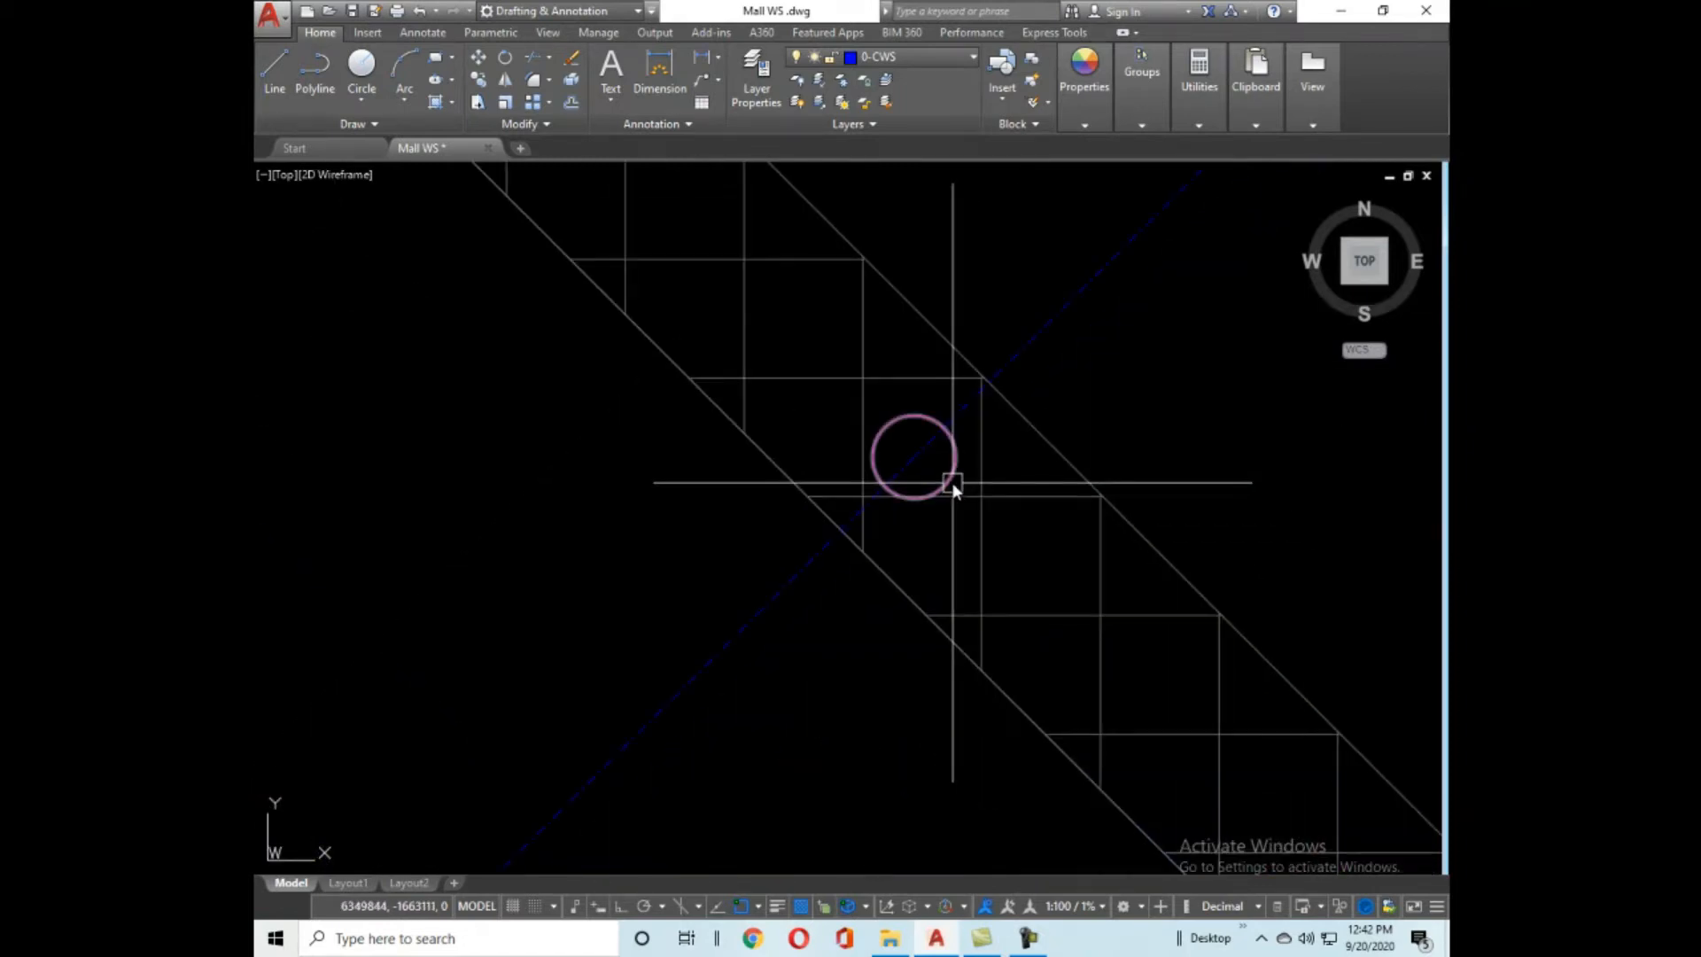
pyautogui.scroll(-6, 974, 514)
pyautogui.scroll(4, 990, 515)
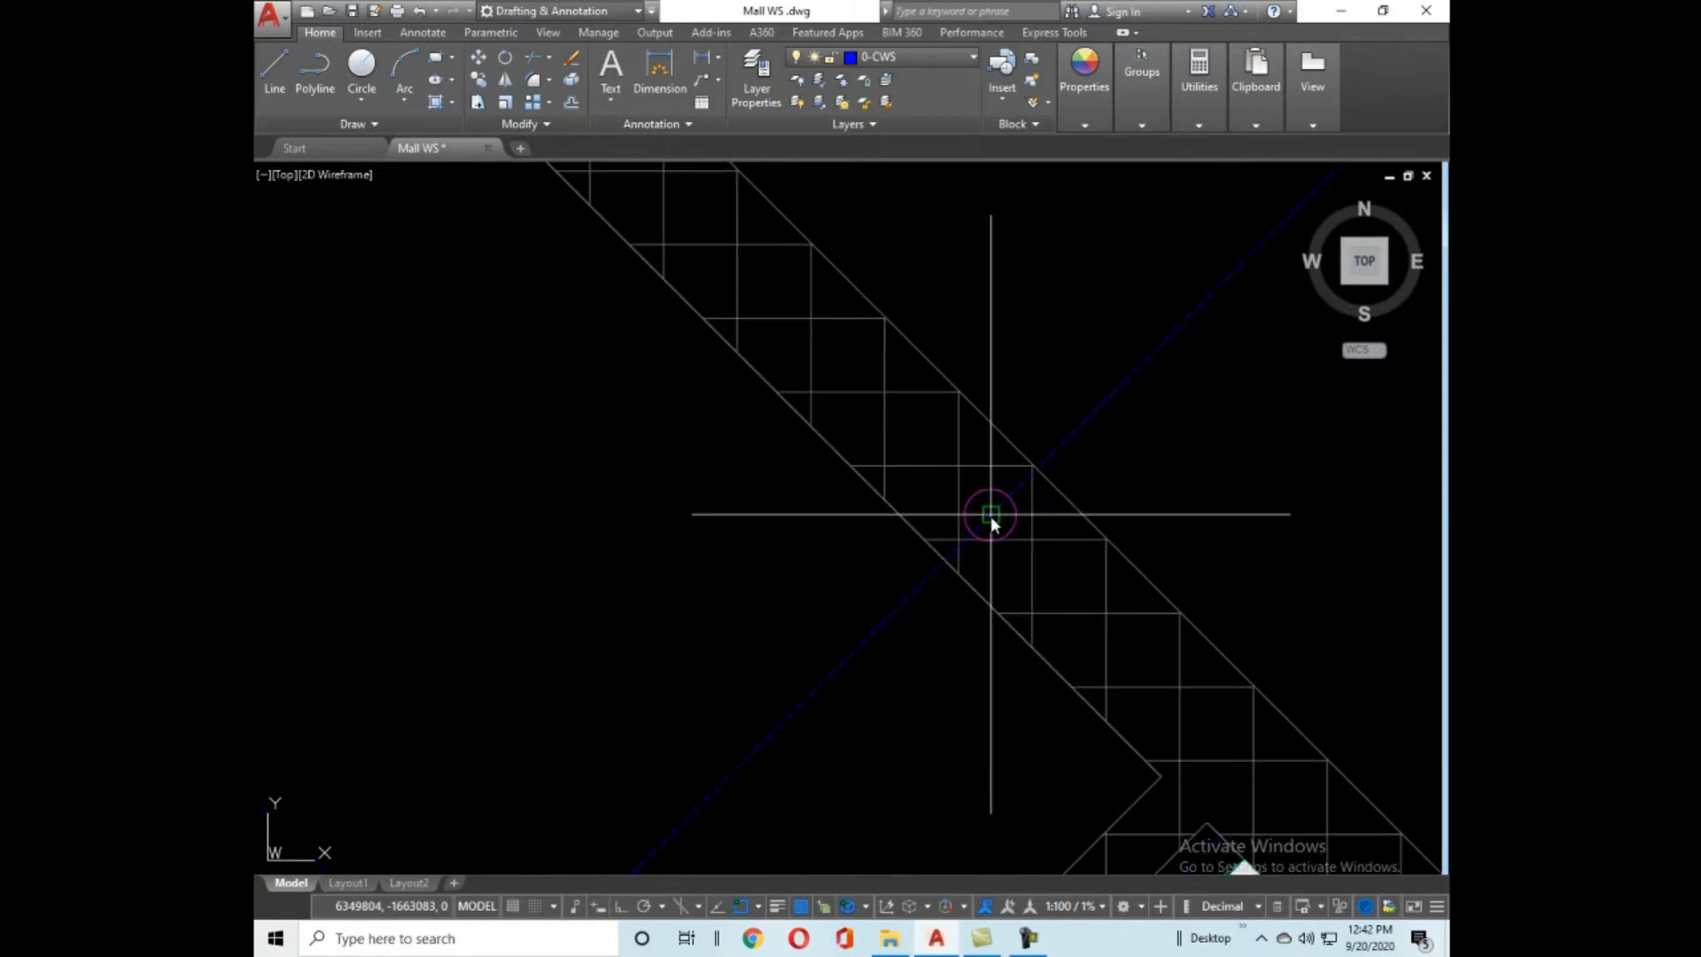
pyautogui.scroll(-4, 1001, 523)
pyautogui.moveTo(1184, 505); pyautogui.dragTo(888, 475, button='middle')
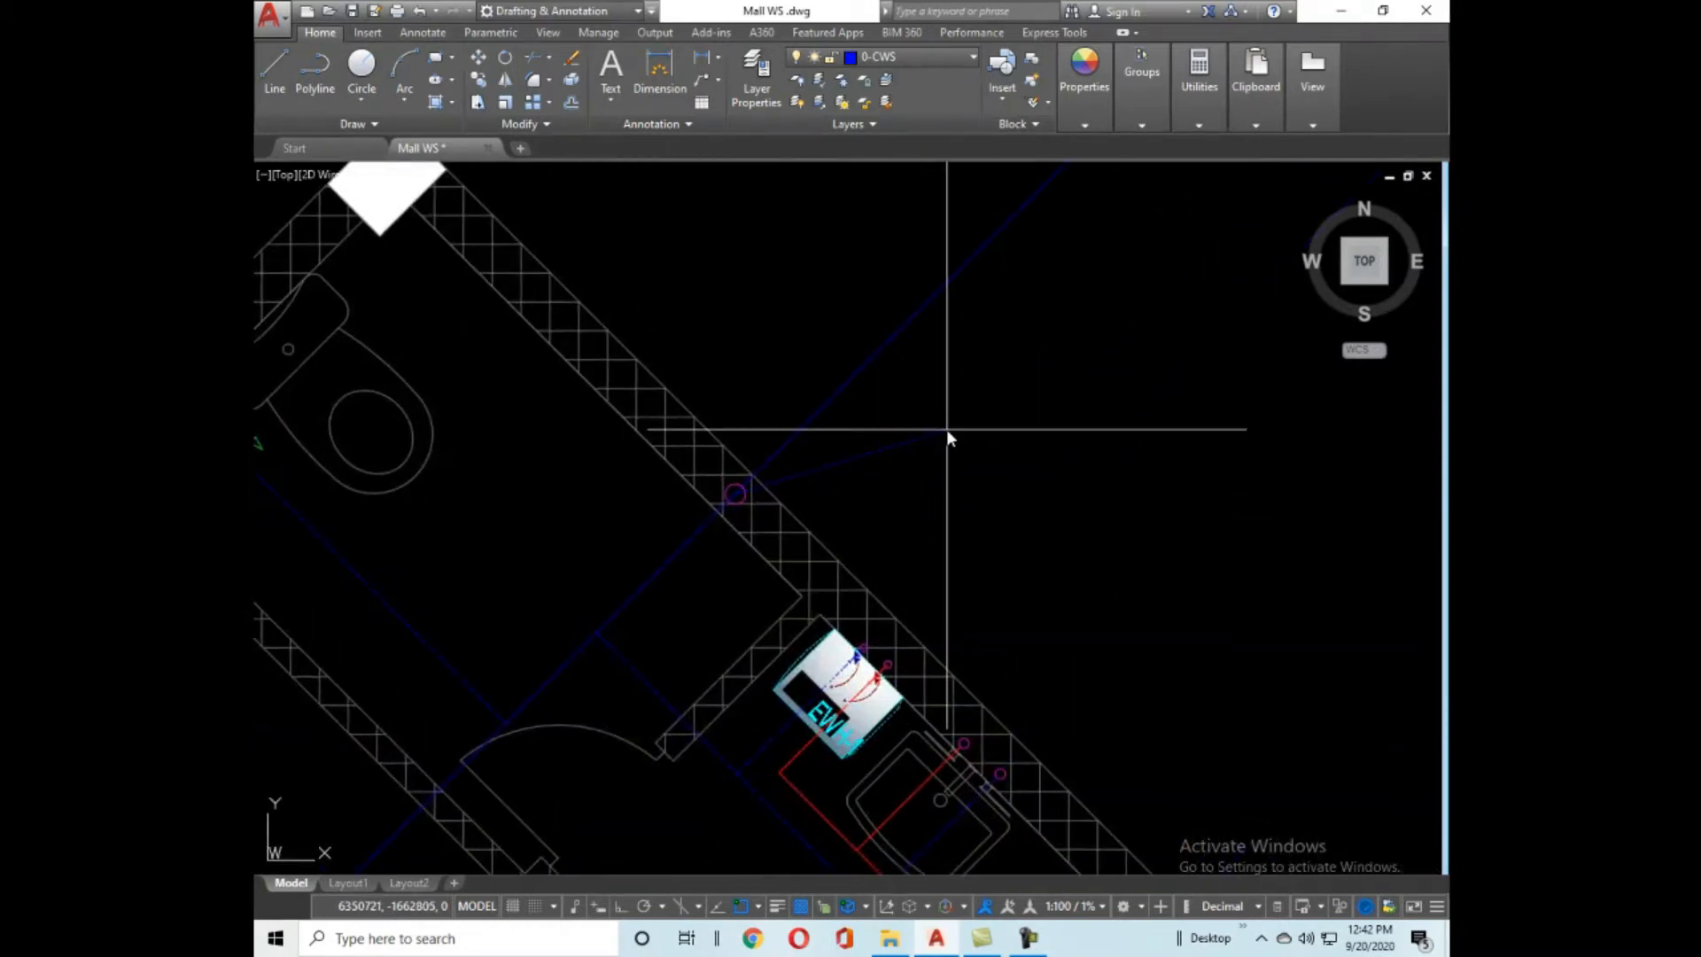
pyautogui.press('F8')
pyautogui.click(1056, 480)
pyautogui.press('Return')
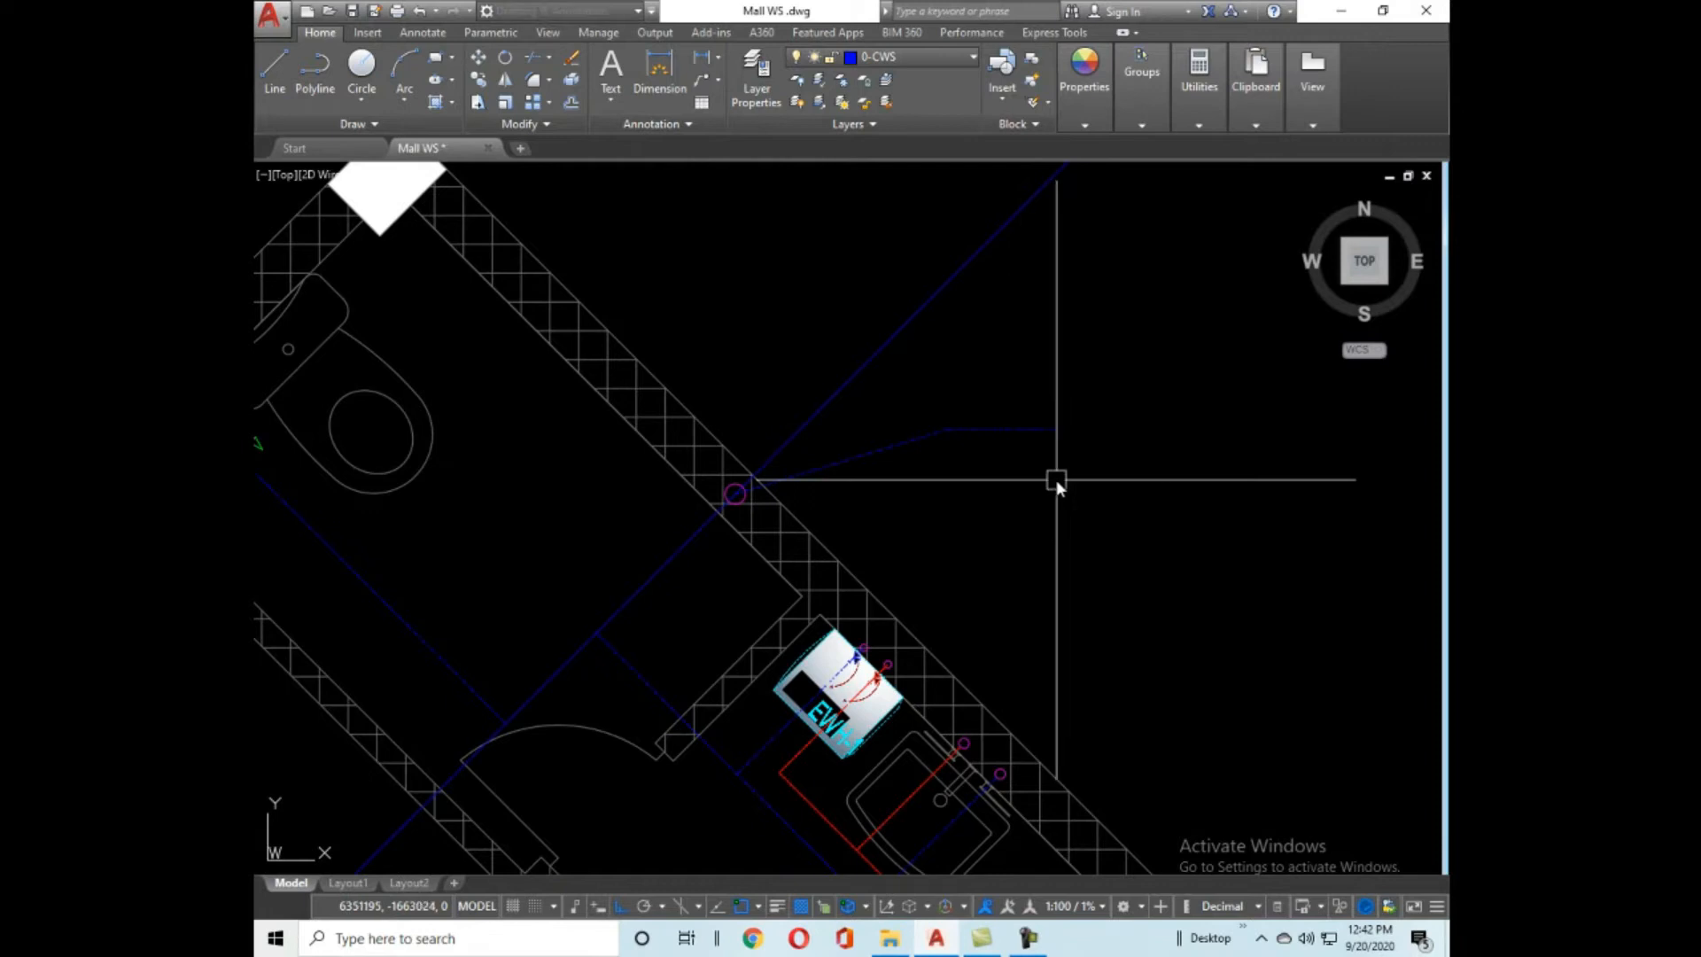
# Set the new leader's colour to ByBlock and its linetype to Continuous.
pyautogui.click(895, 443)
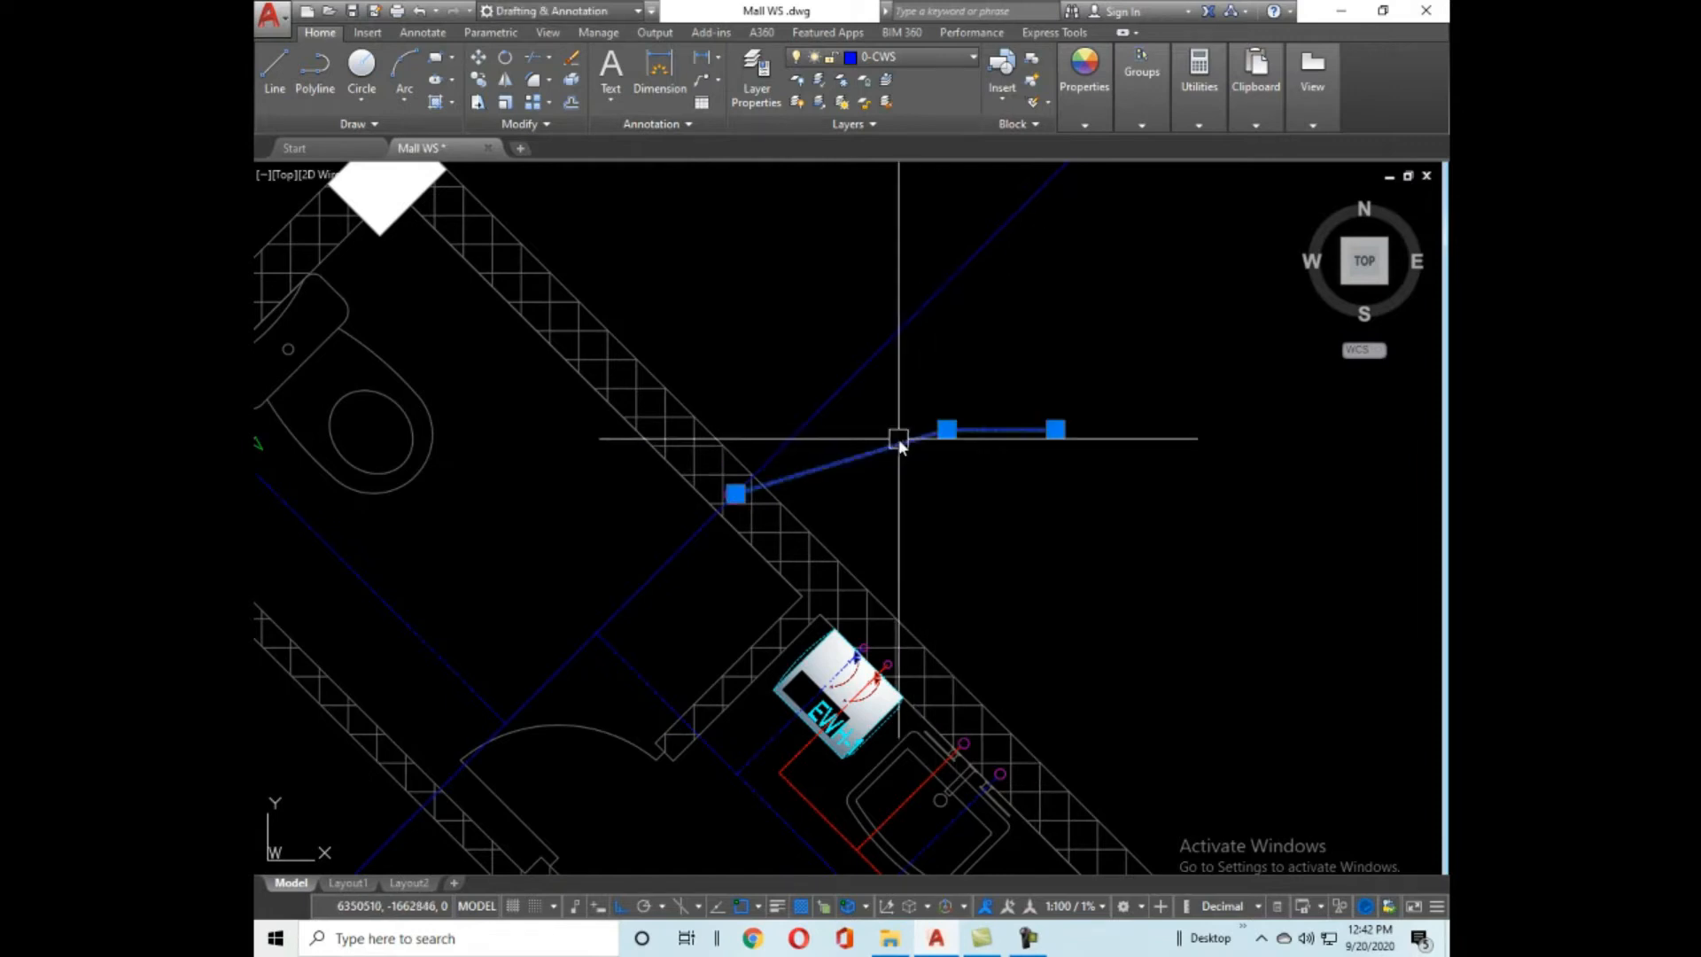
pyautogui.rightClick(461, 362)
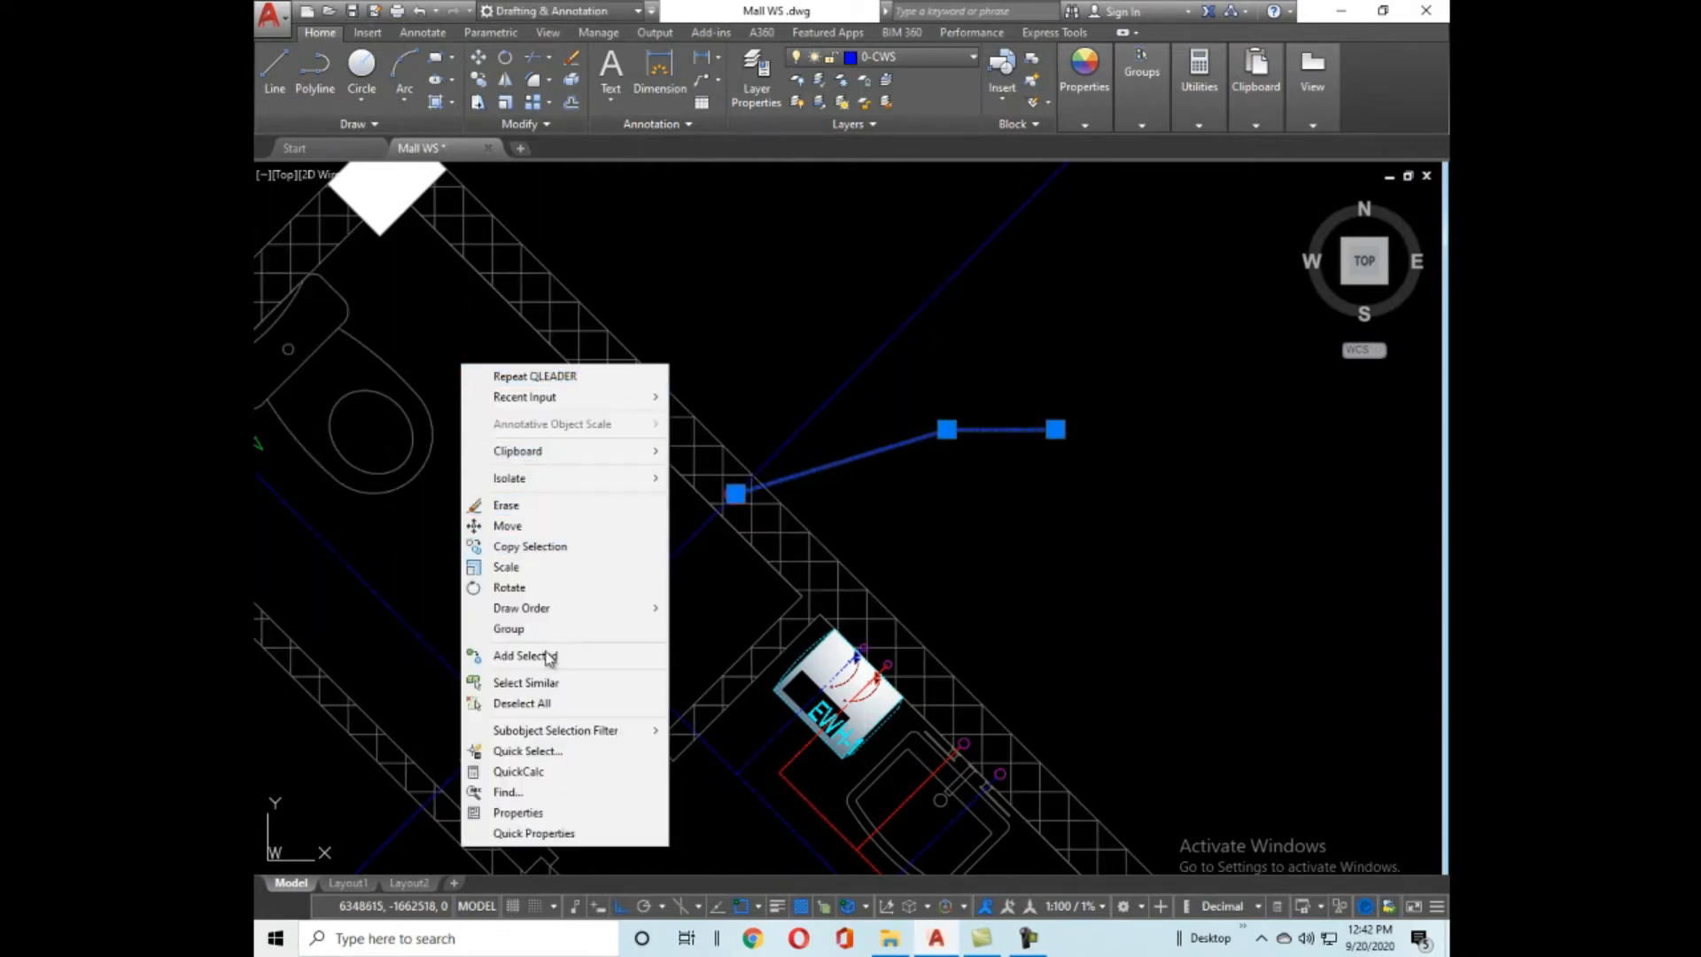
pyautogui.click(549, 813)
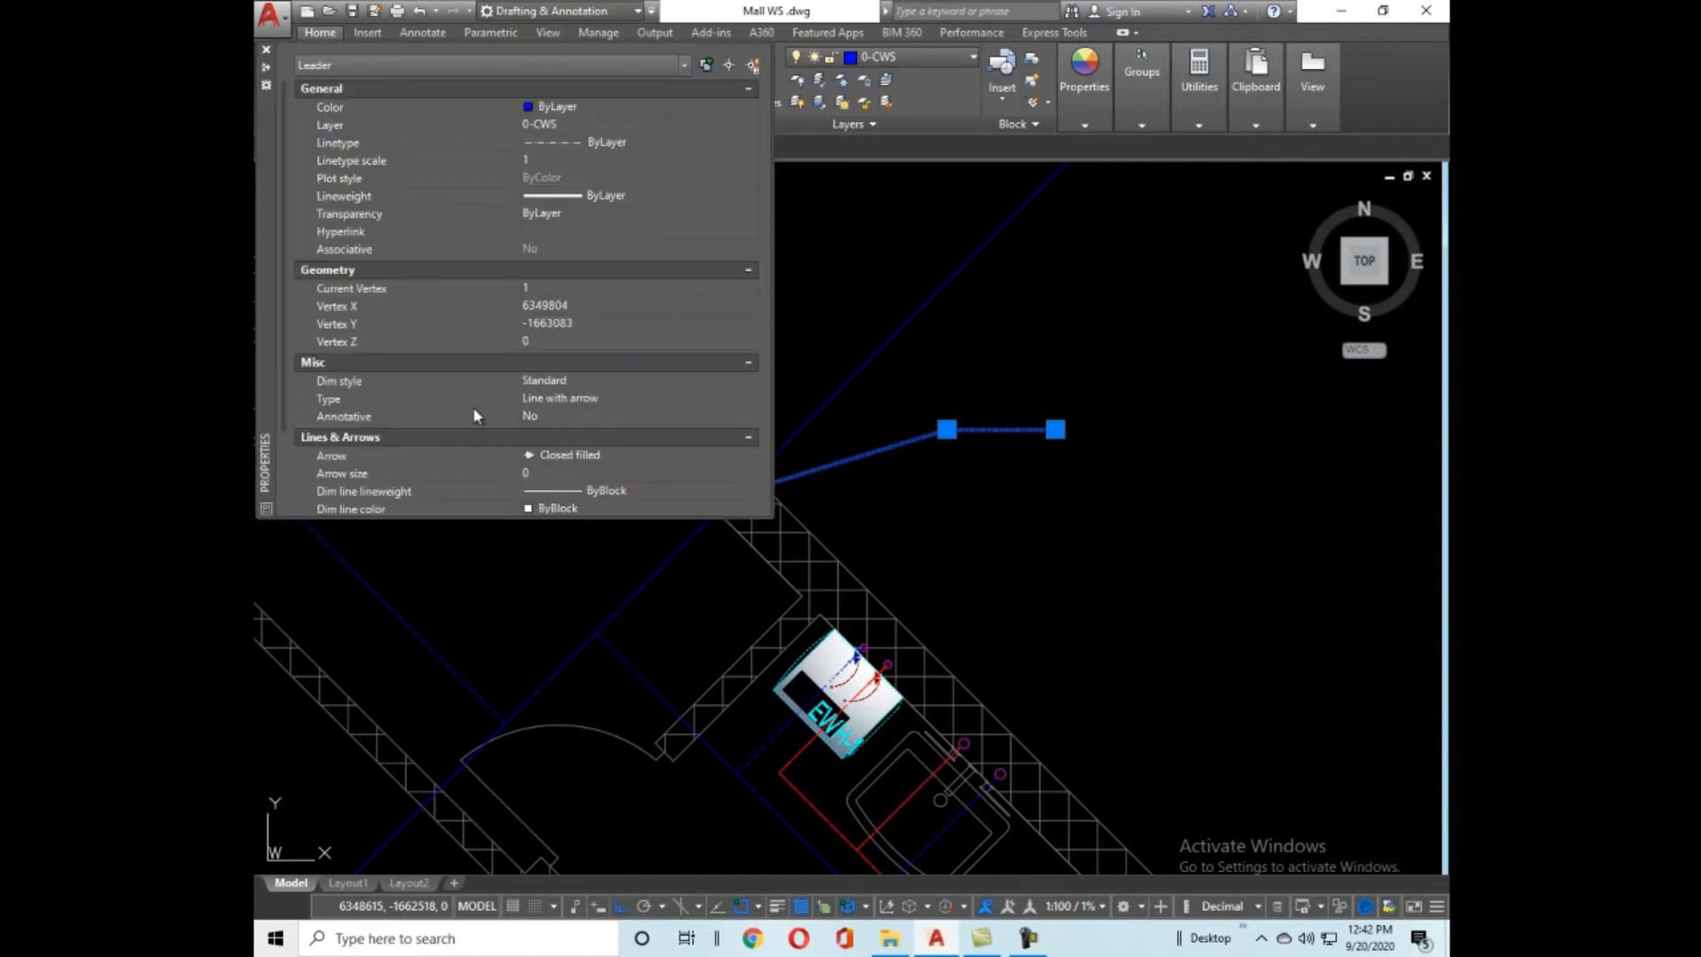
pyautogui.click(651, 105)
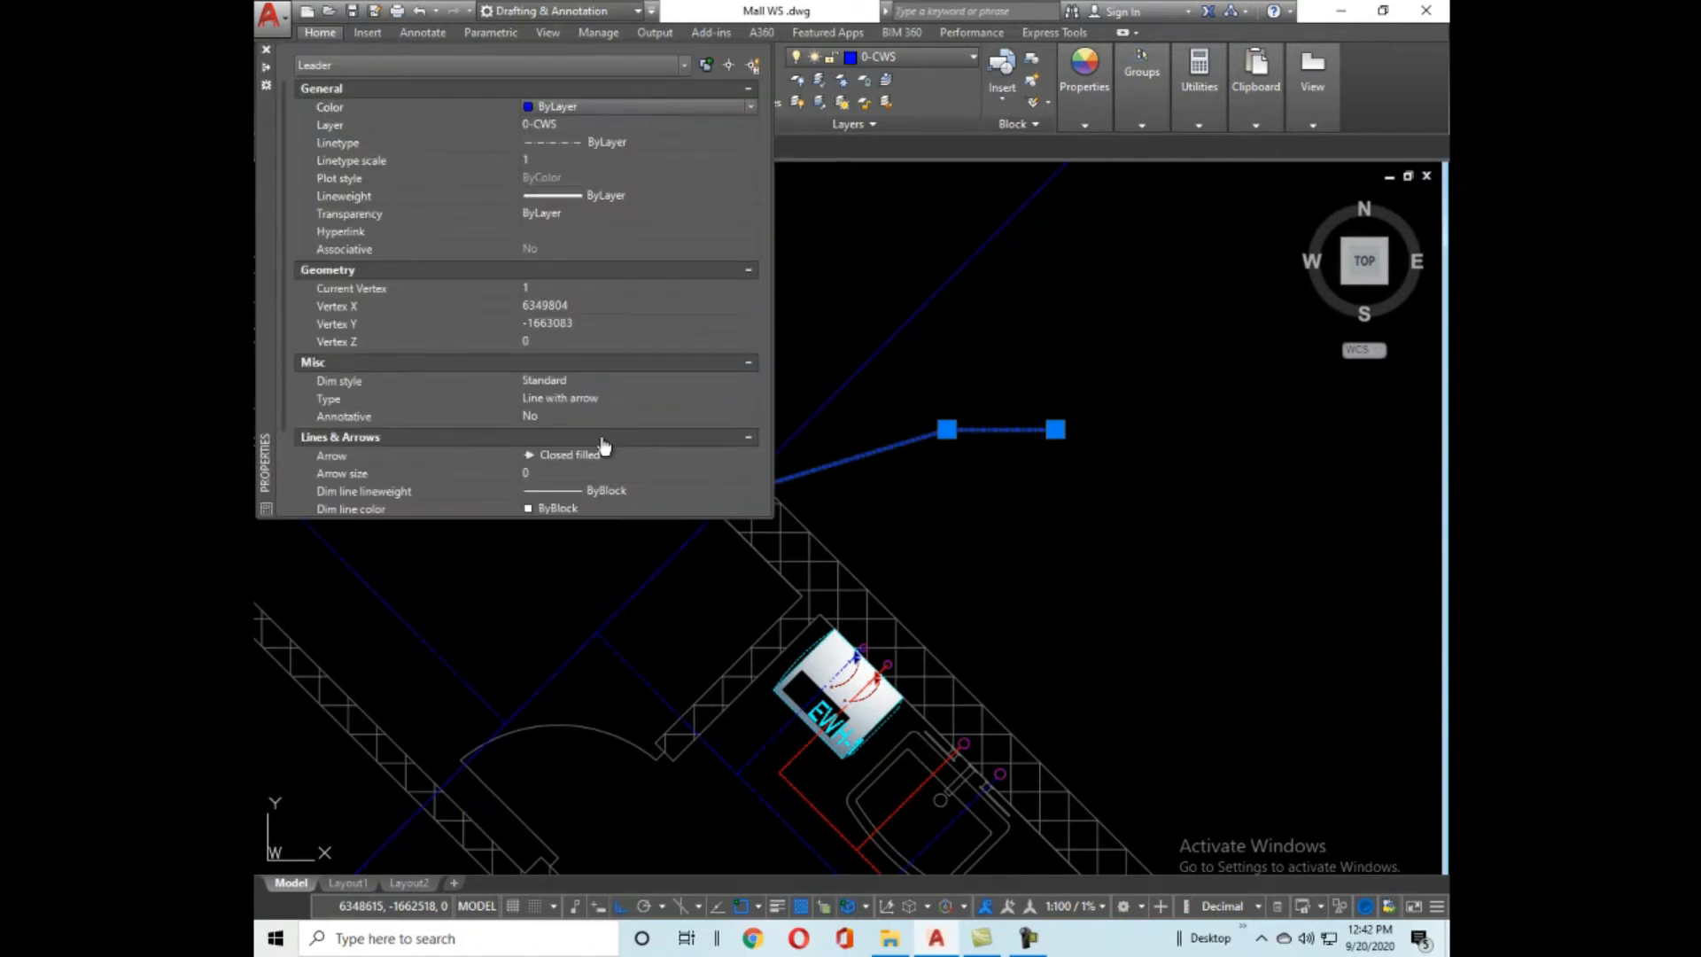
pyautogui.scroll(-2, 604, 443)
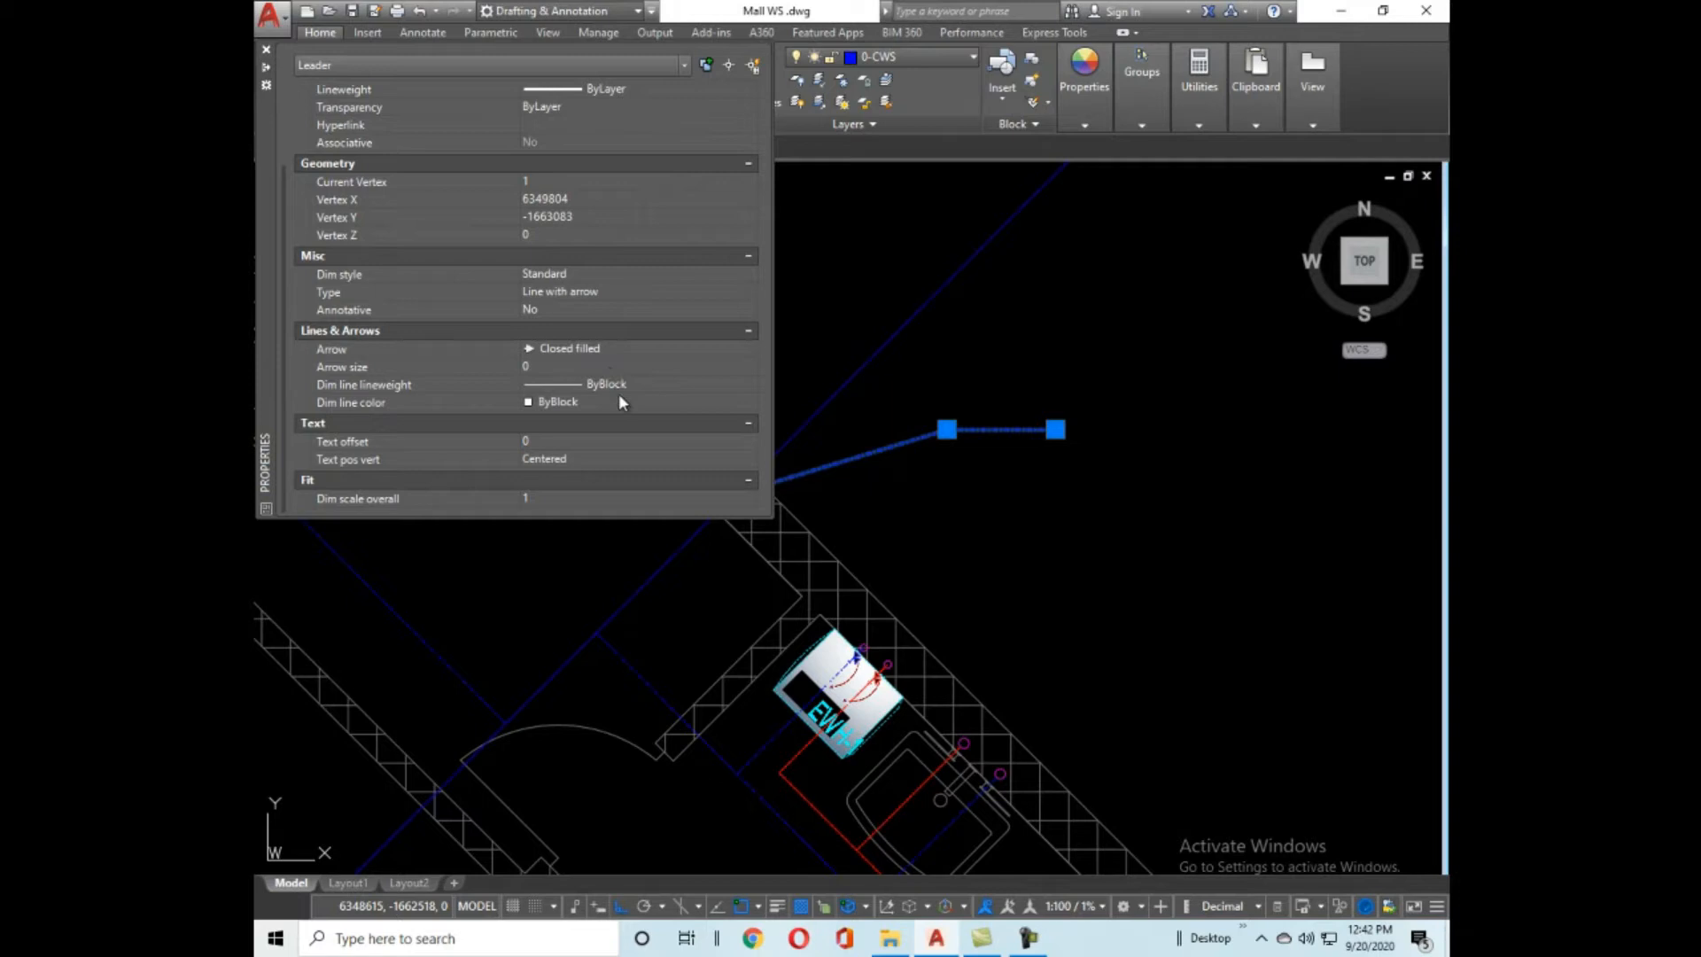
pyautogui.scroll(2, 624, 436)
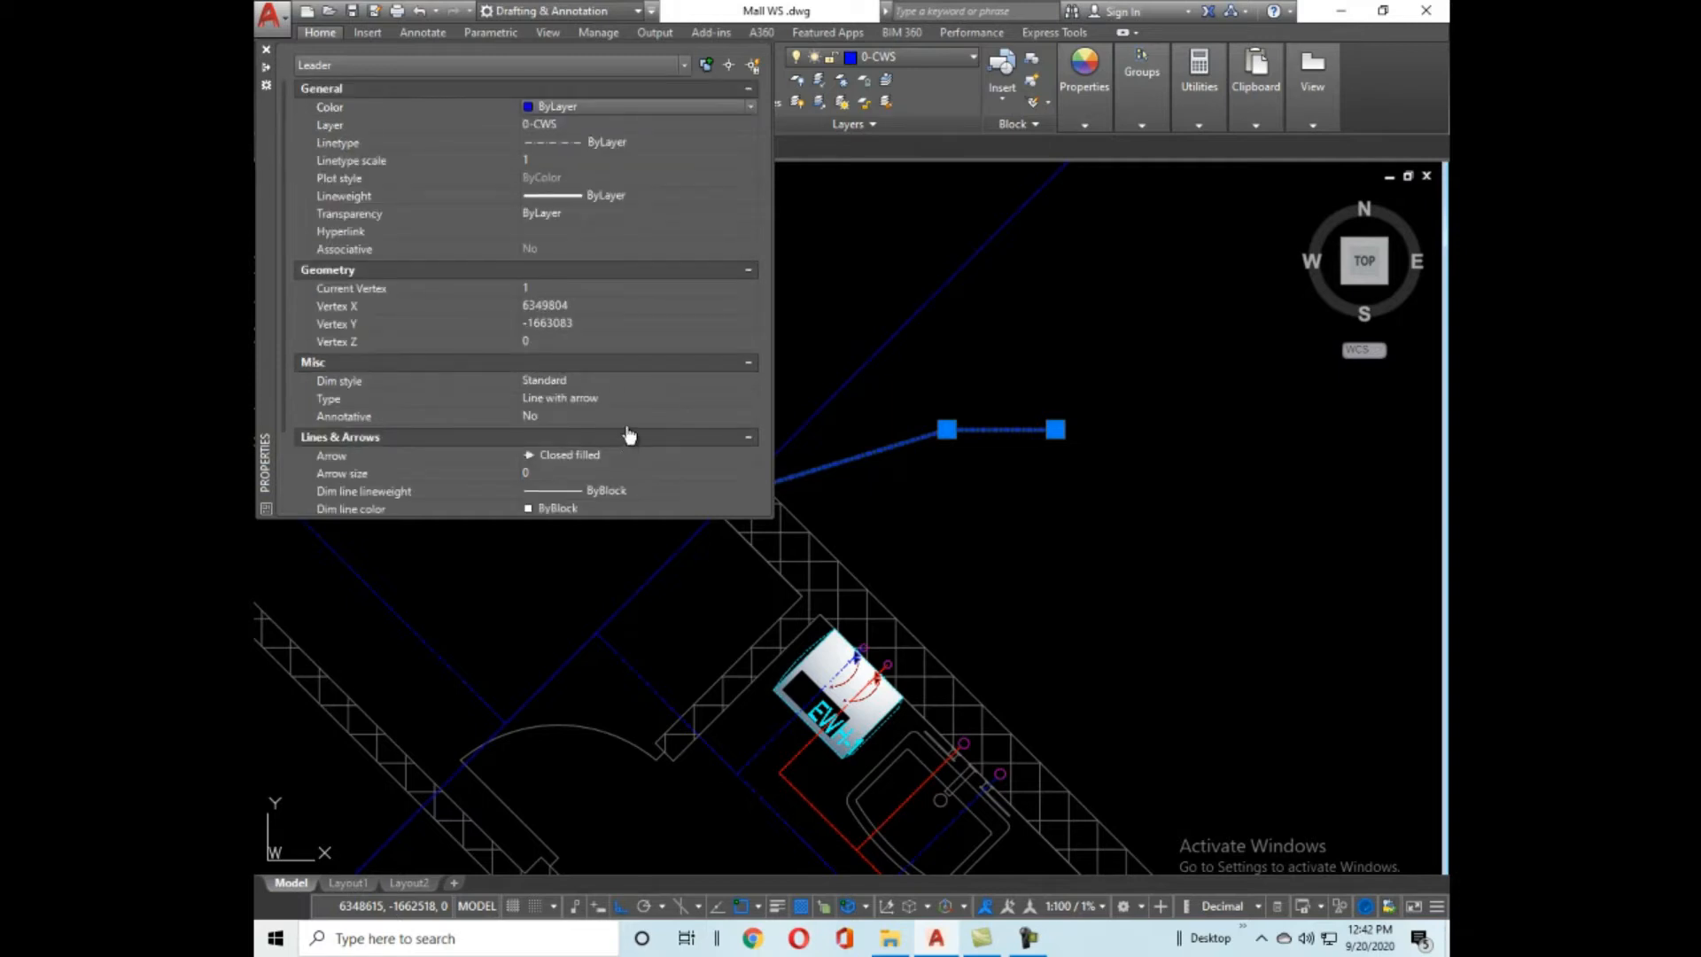
pyautogui.click(656, 111)
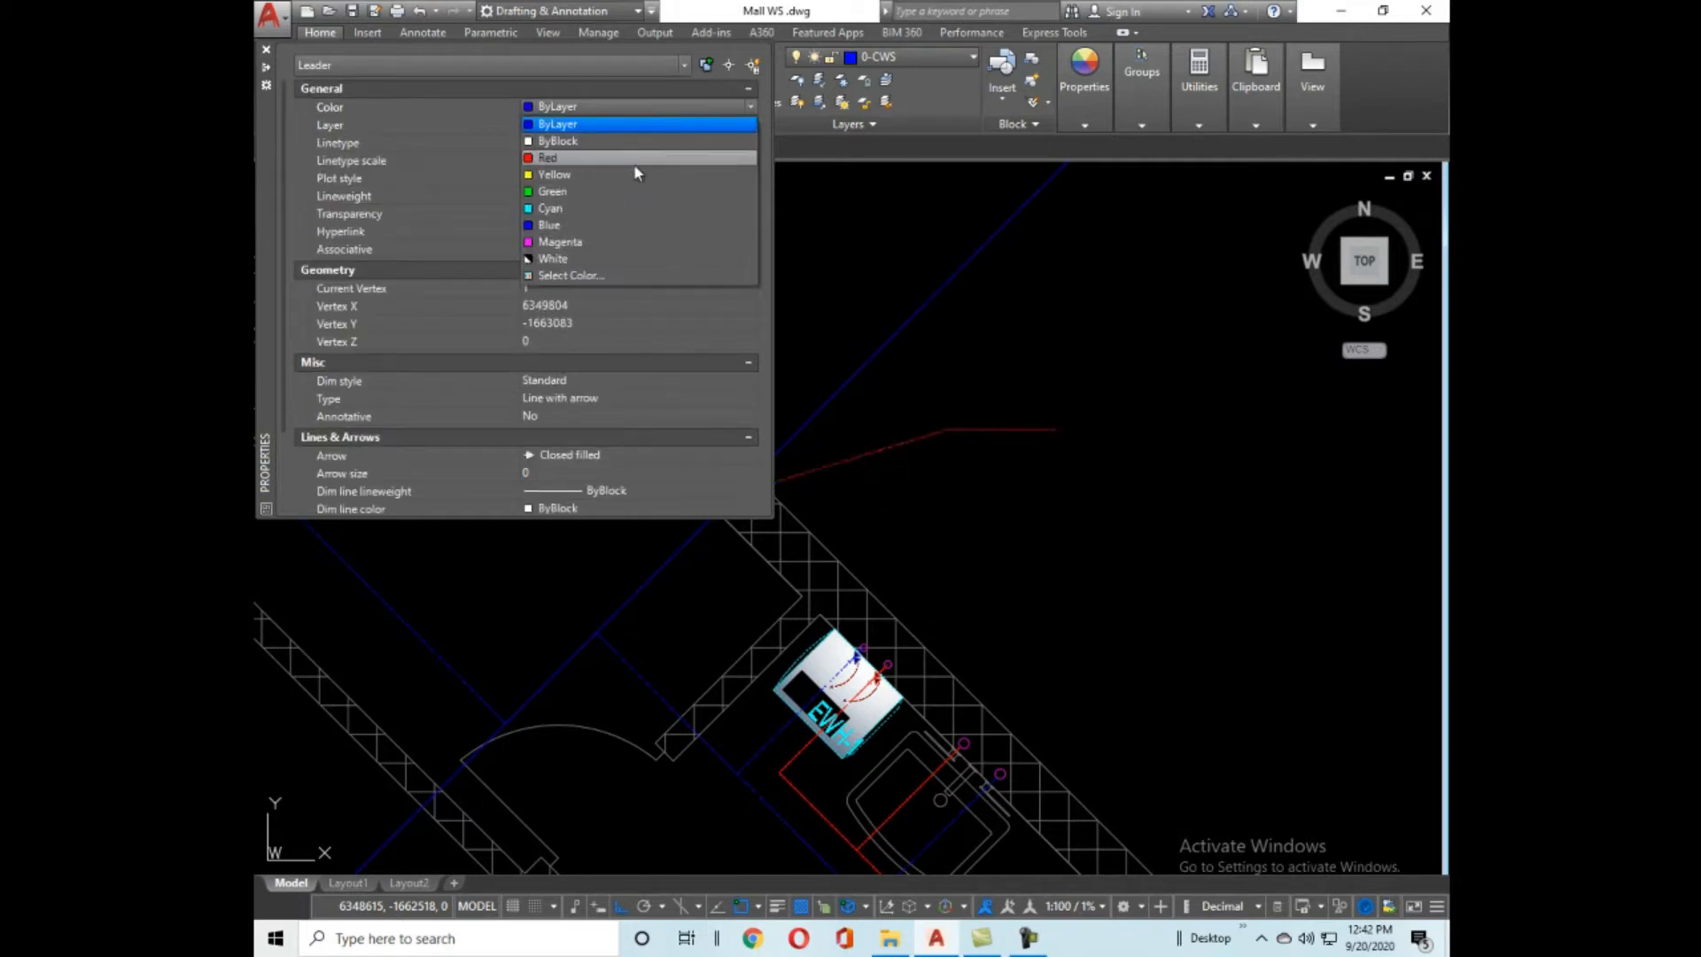
pyautogui.click(630, 140)
pyautogui.click(636, 142)
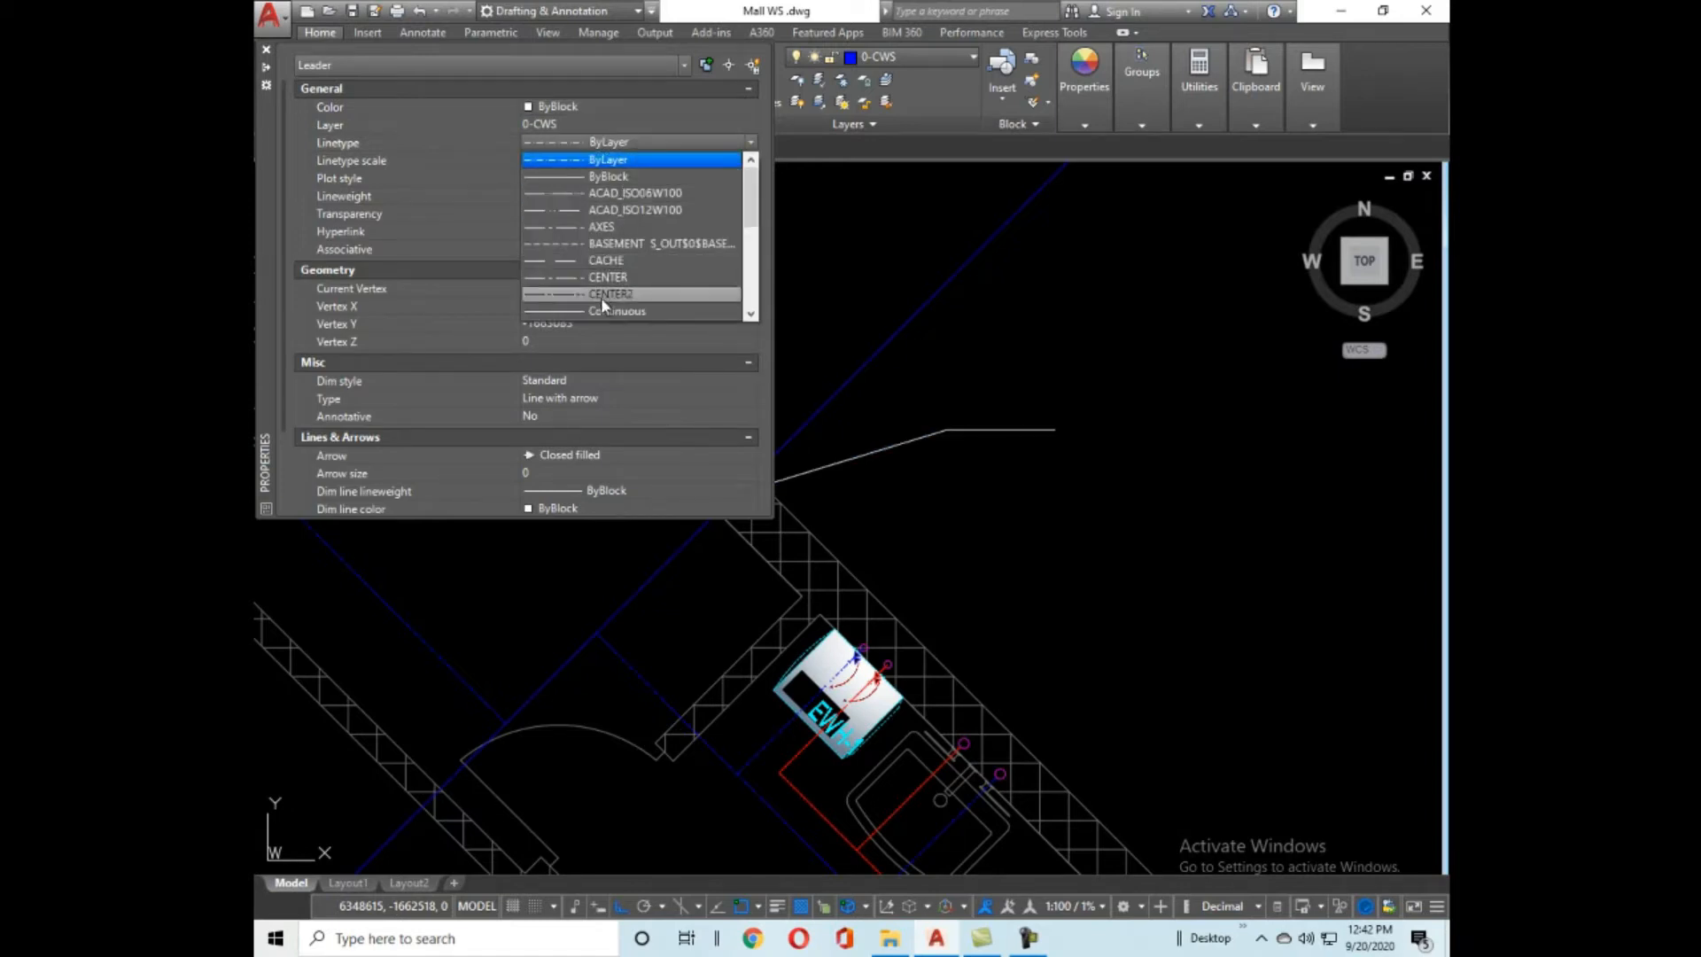
pyautogui.click(602, 311)
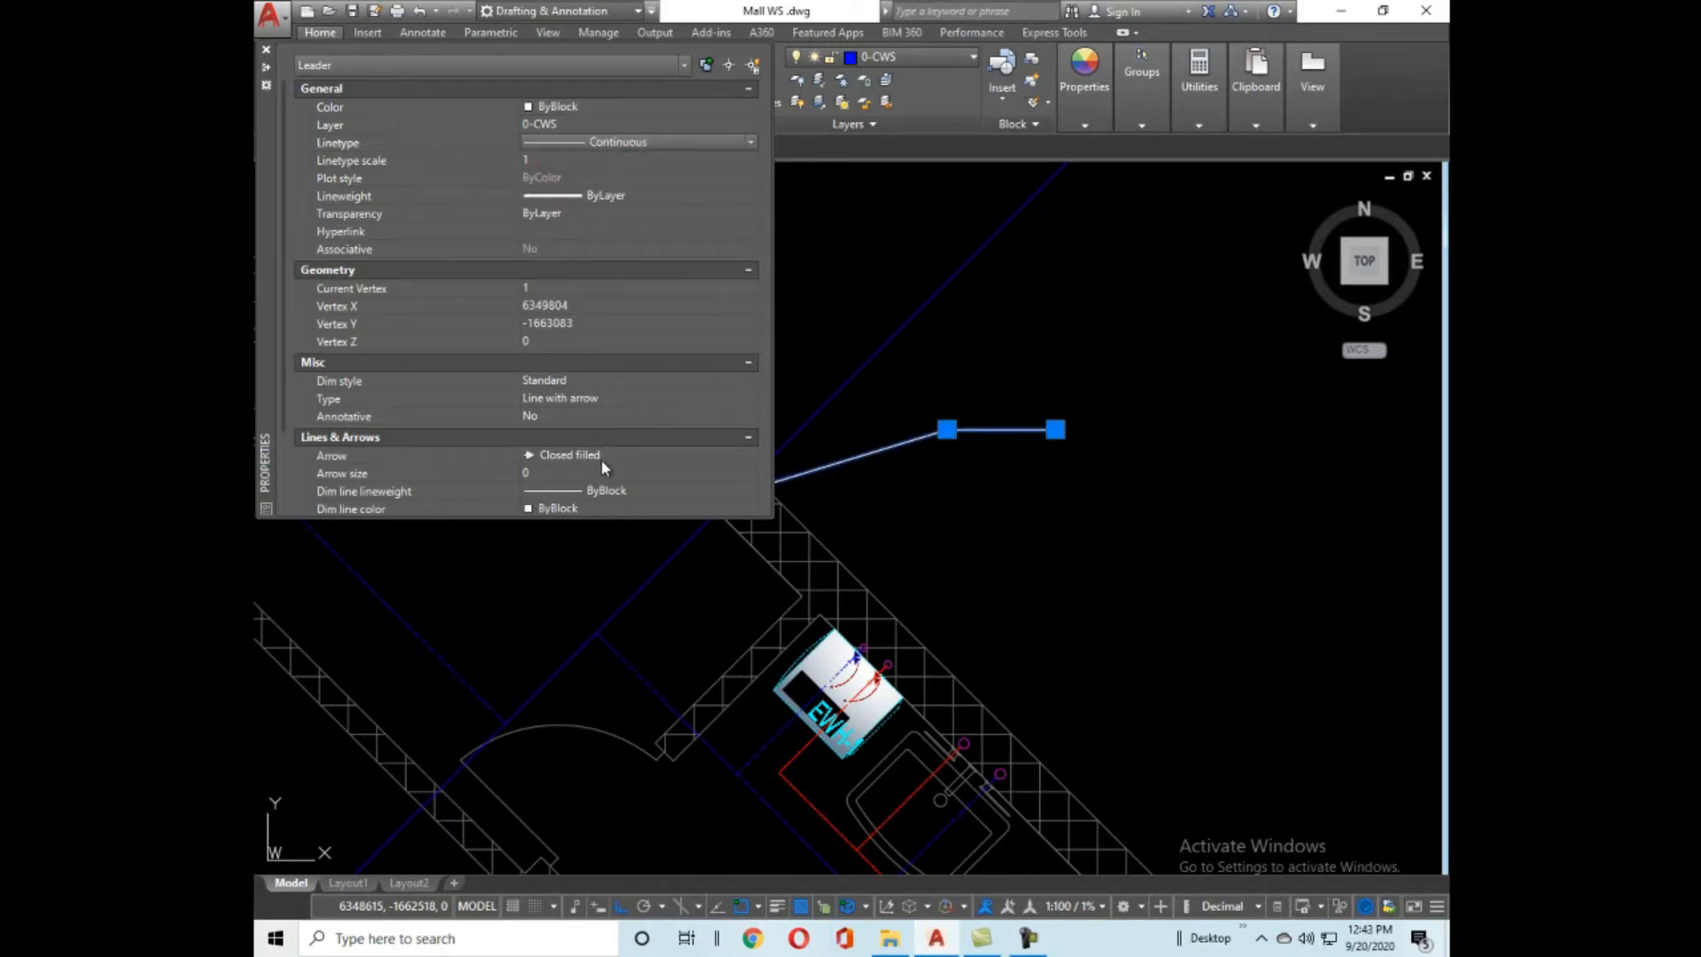
# Give the riser leader a Dot arrowhead with an arrow size of 150.
pyautogui.scroll(-2, 941, 529)
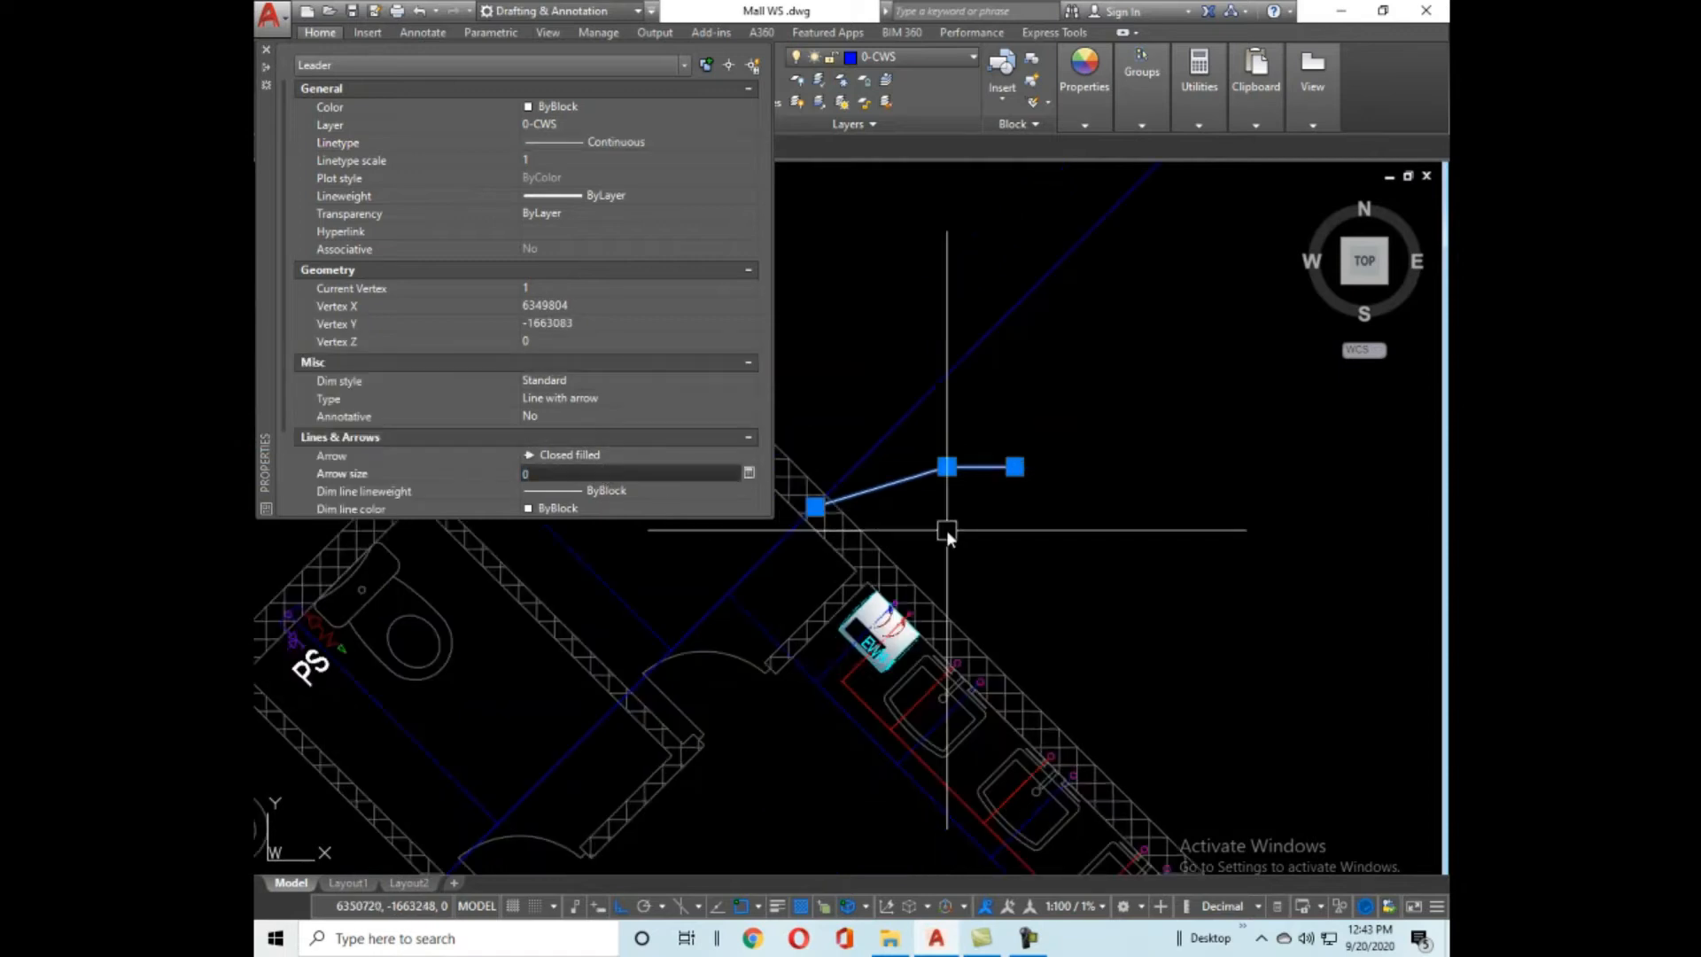
pyautogui.scroll(8, 806, 501)
pyautogui.scroll(-6, 907, 509)
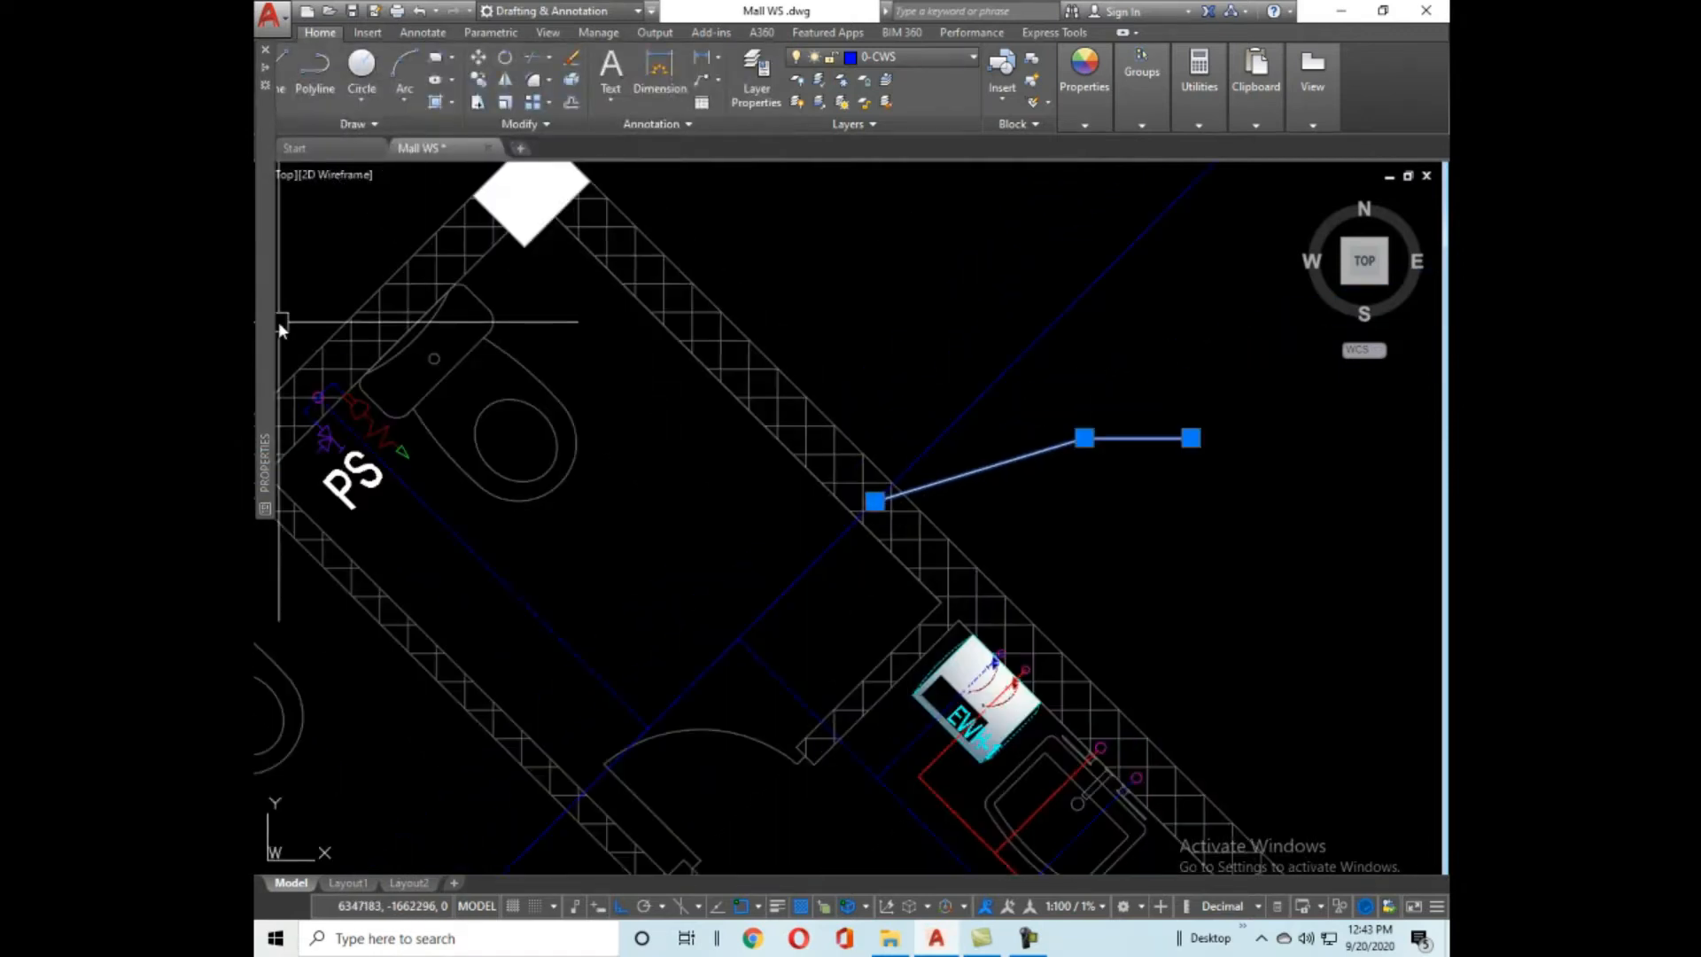
pyautogui.moveTo(271, 321)
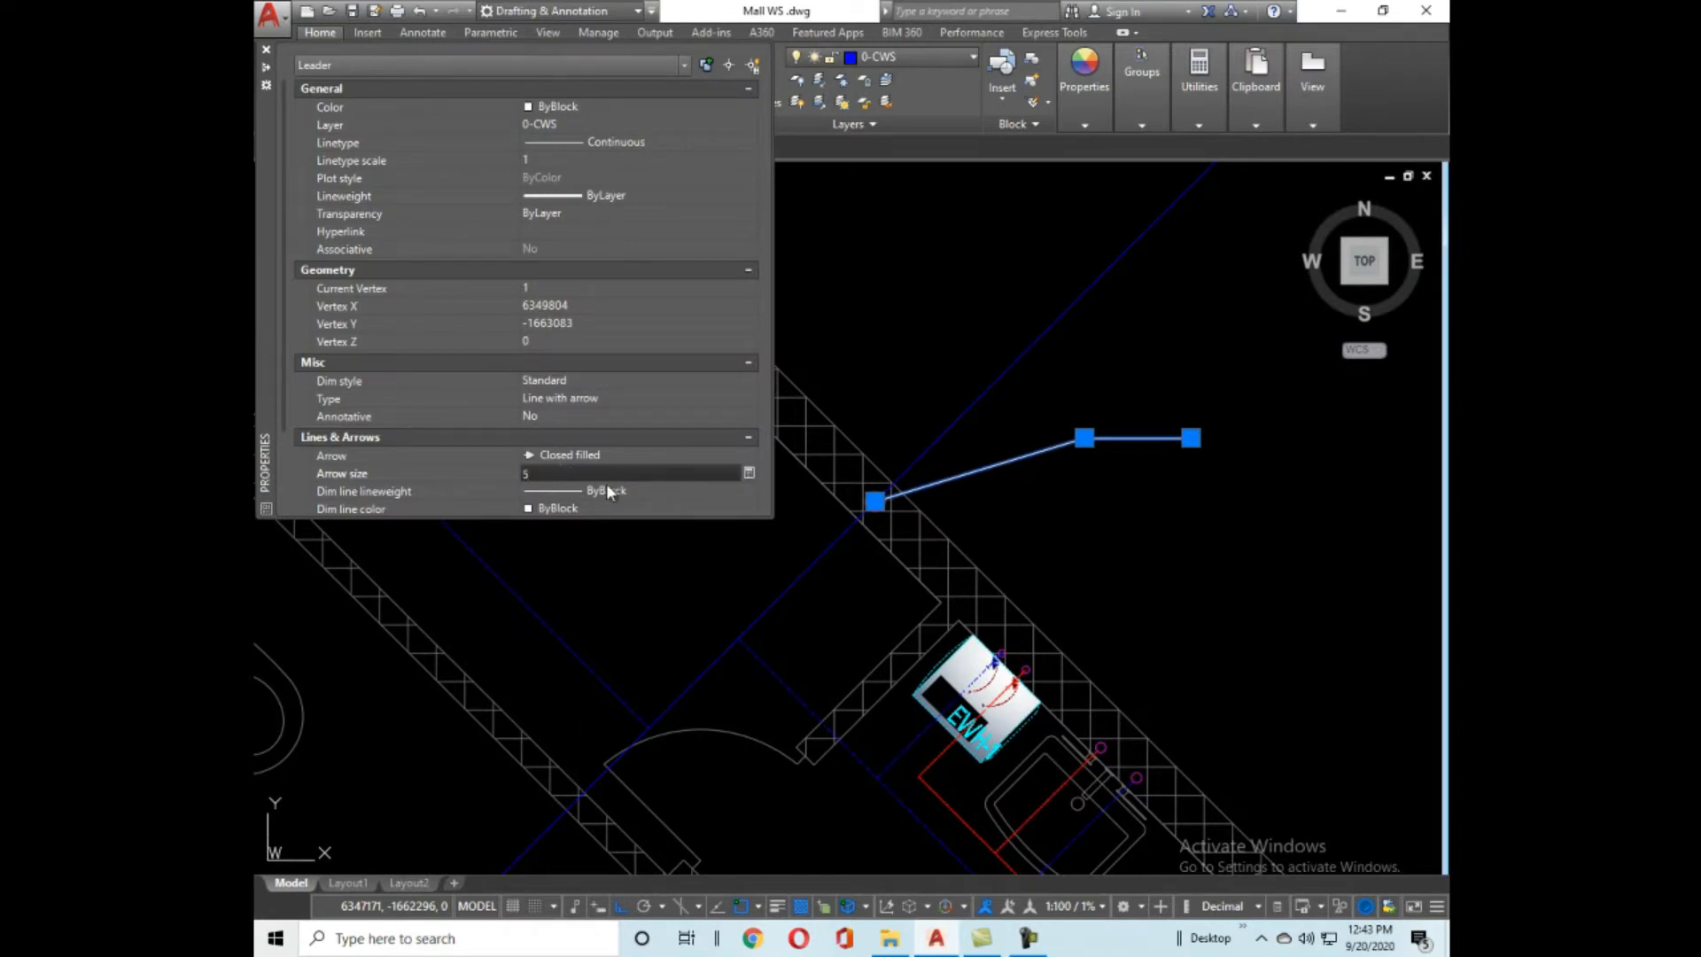
pyautogui.click(630, 460)
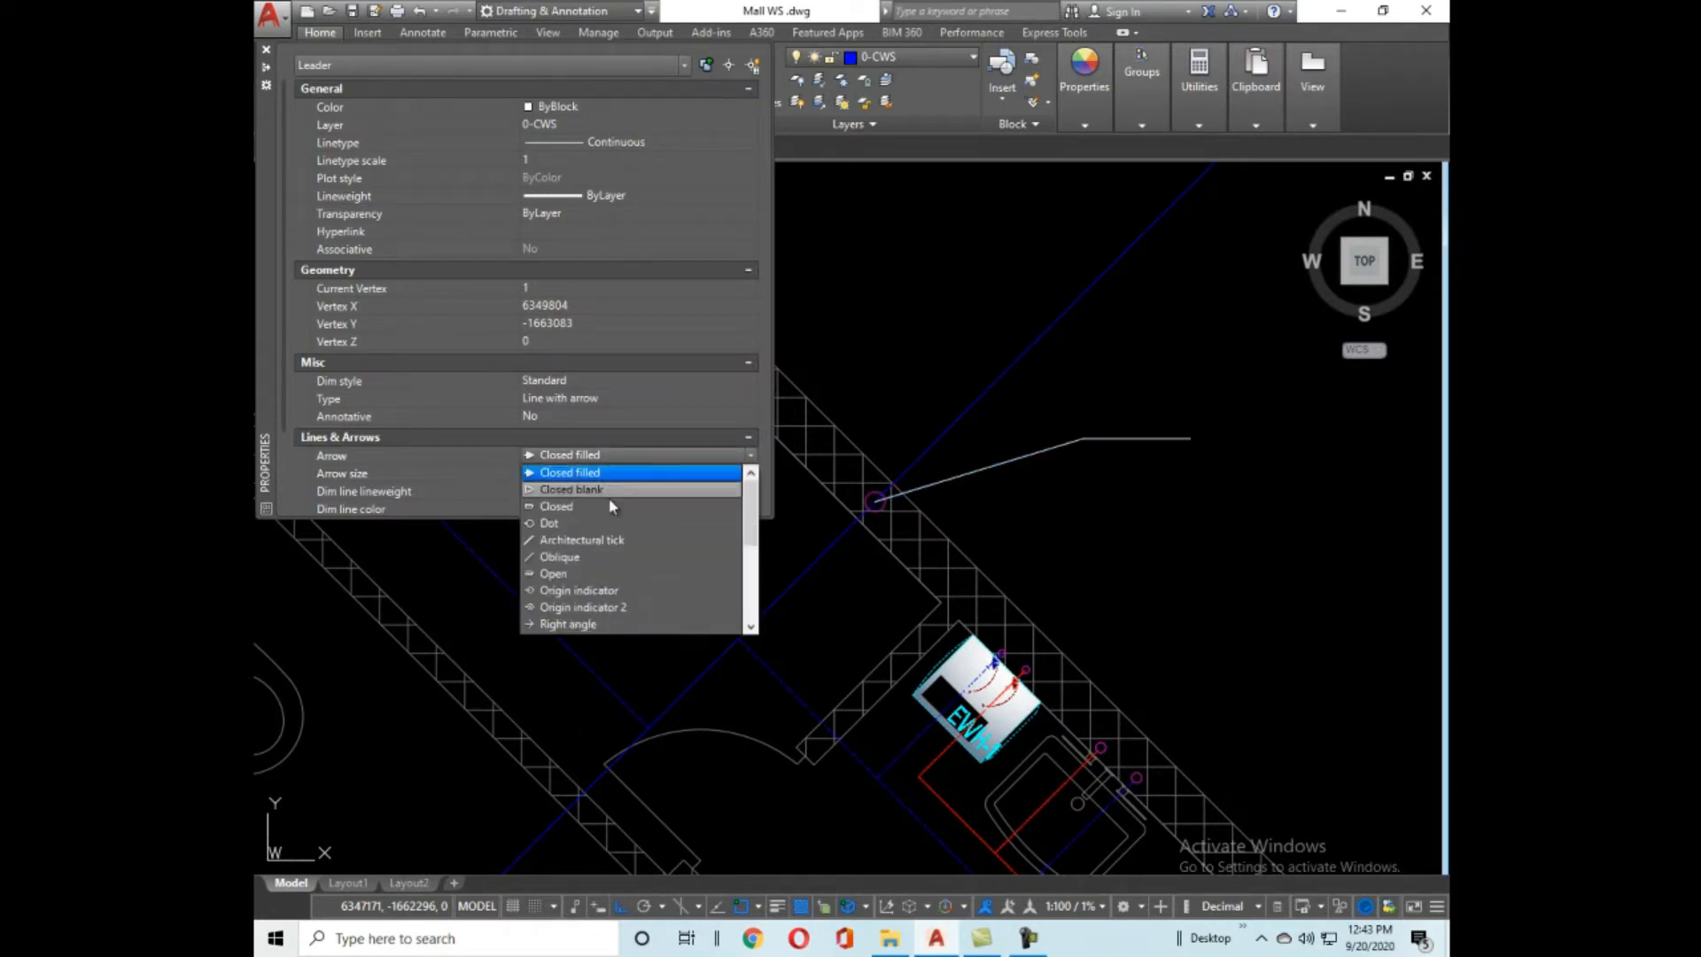
pyautogui.click(611, 522)
pyautogui.click(606, 473)
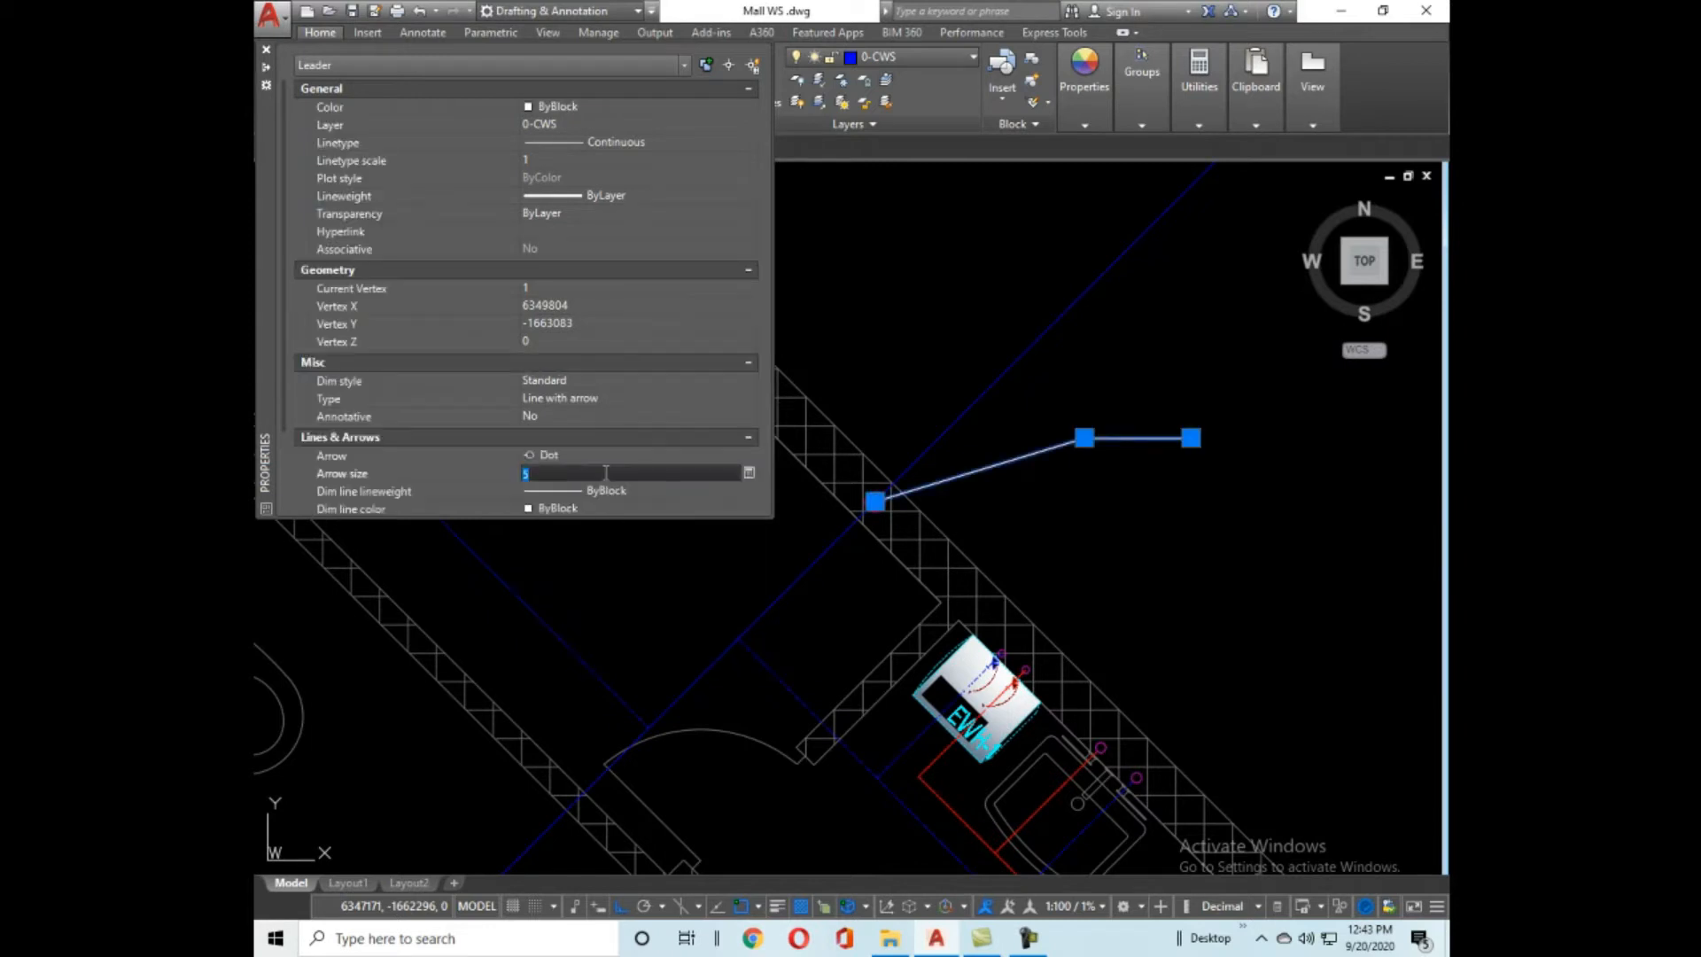
pyautogui.write('50')
pyautogui.press('Return')
pyautogui.press('Tab')
pyautogui.click(605, 474)
pyautogui.write('150')
pyautogui.press('Return')
pyautogui.hotkey('ctrl', '1')
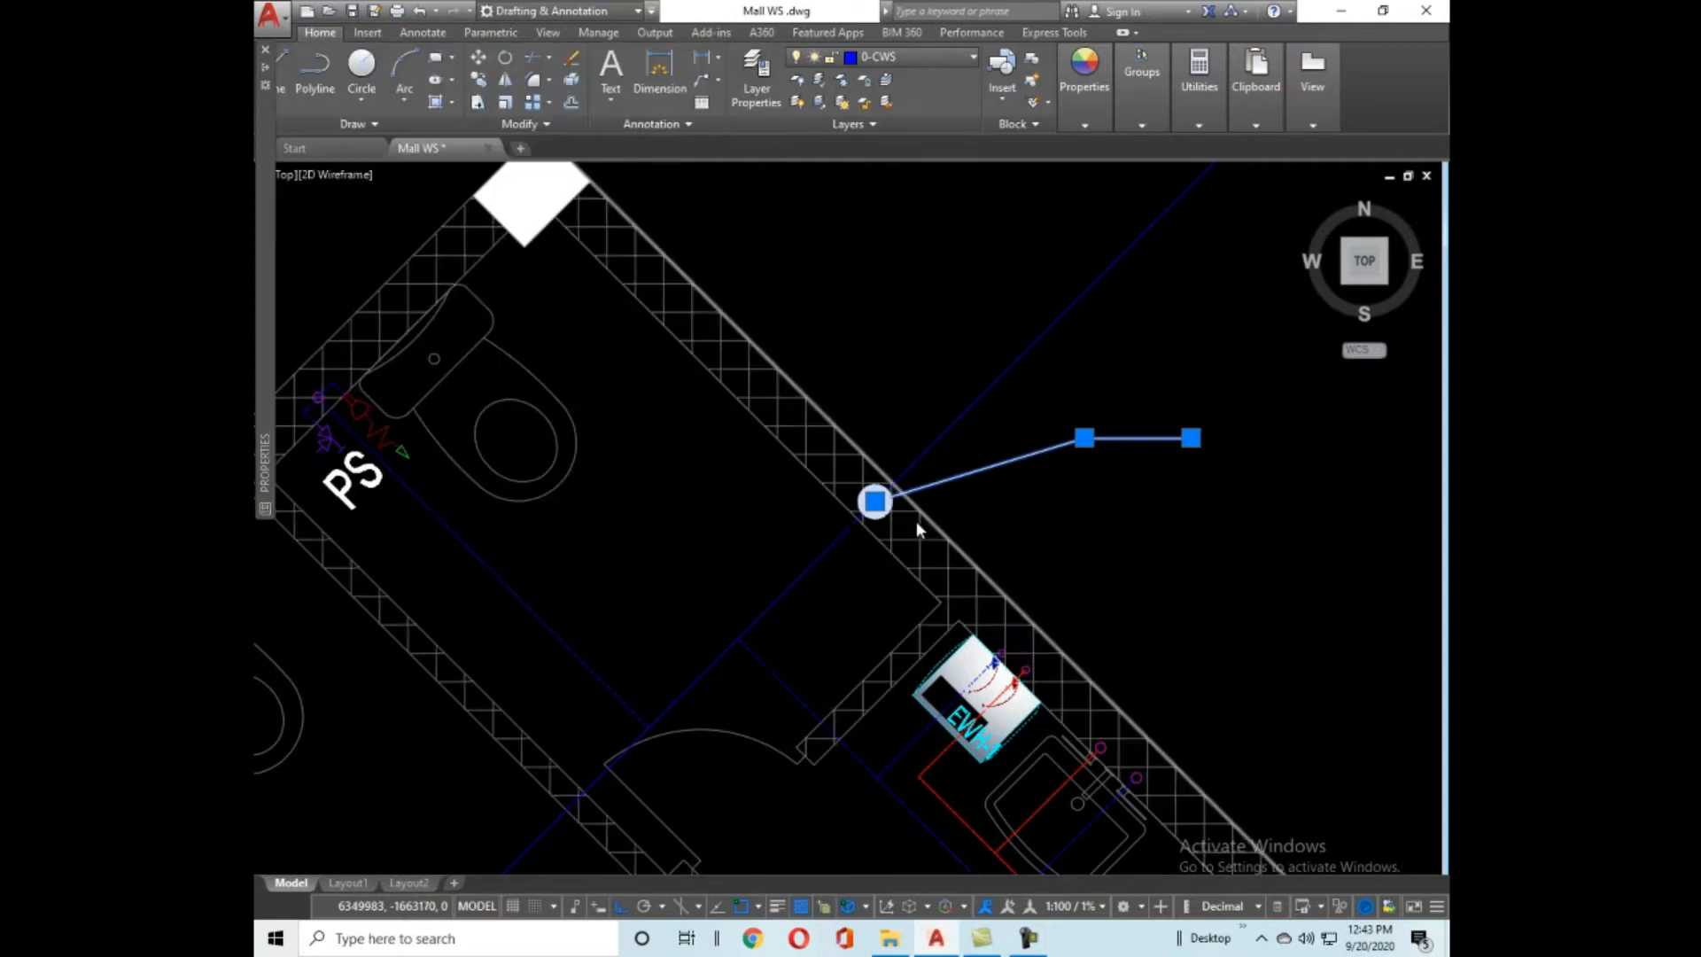
# Change the arrowhead of the riser leader to Origin indicator.
pyautogui.press('Escape')
pyautogui.scroll(5, 834, 467)
pyautogui.click(851, 407)
pyautogui.scroll(-5, 1124, 235)
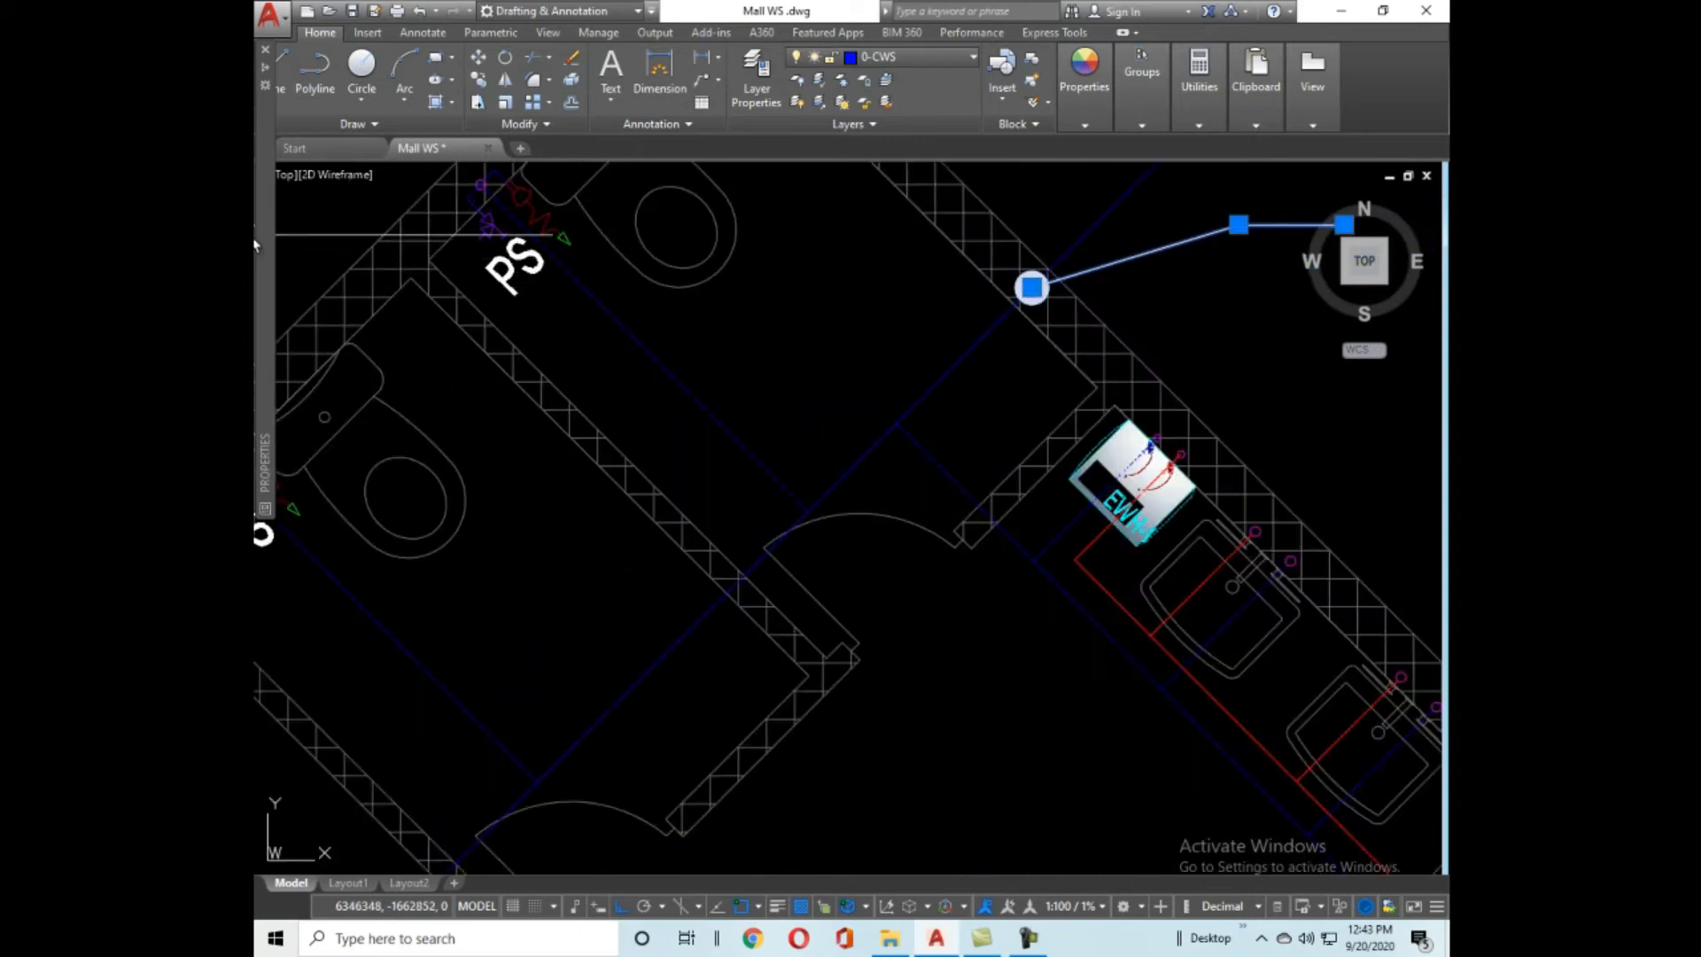
pyautogui.moveTo(268, 263)
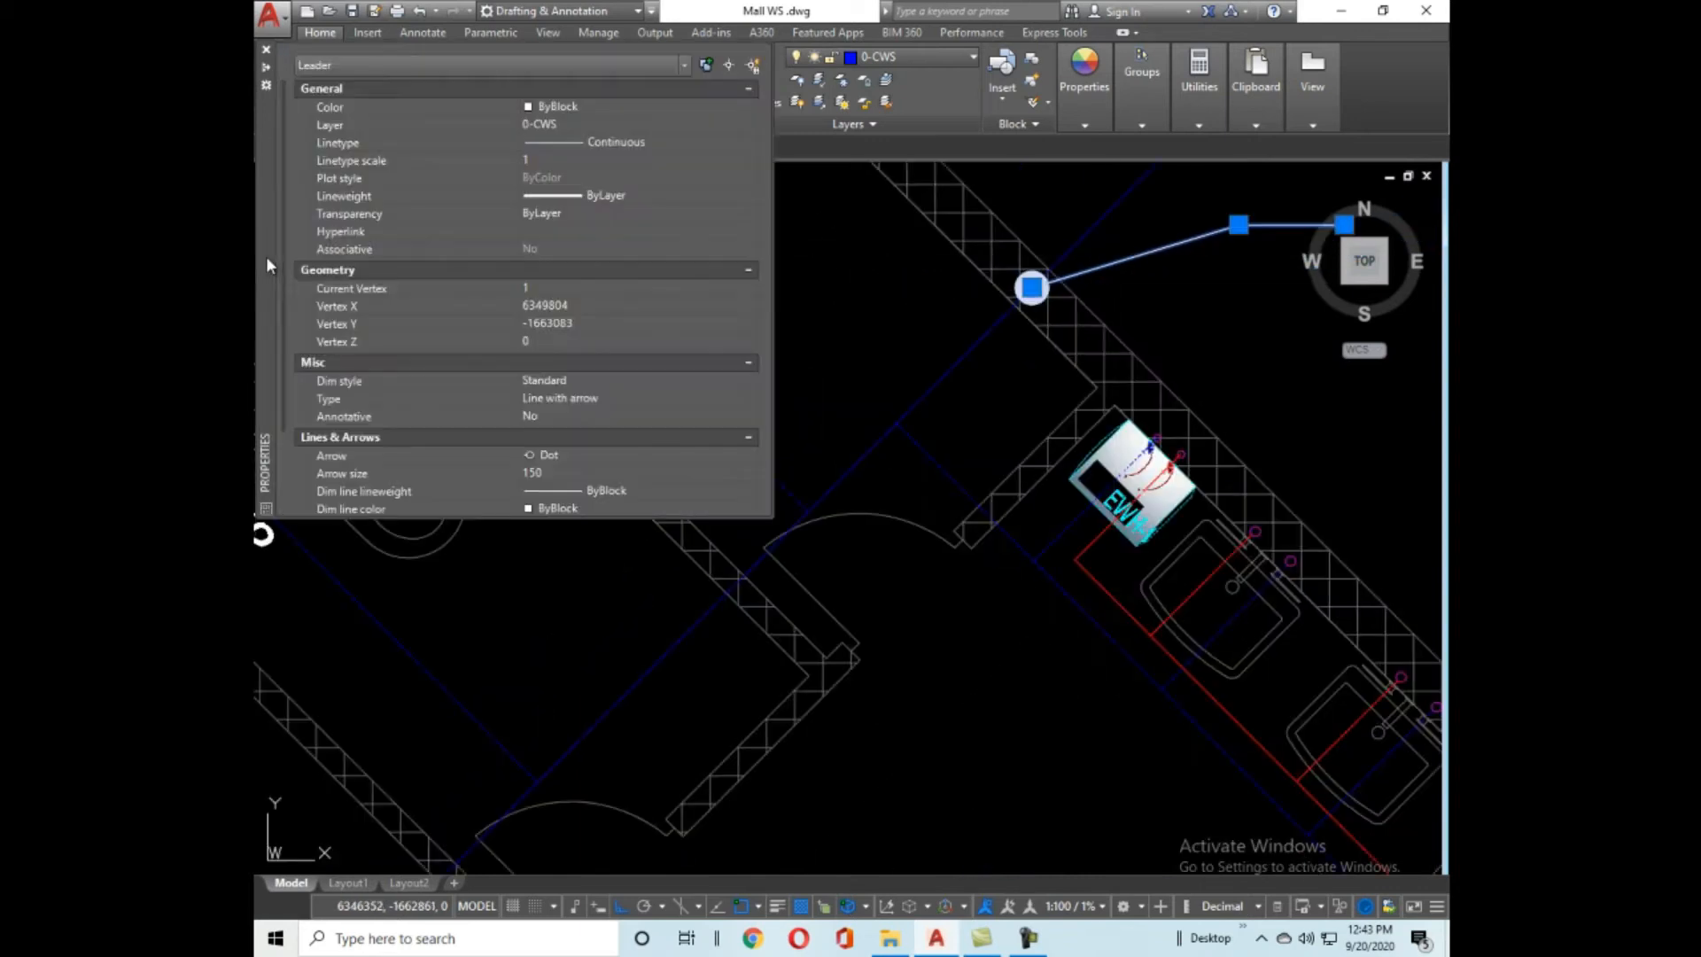
pyautogui.click(611, 457)
pyautogui.click(613, 455)
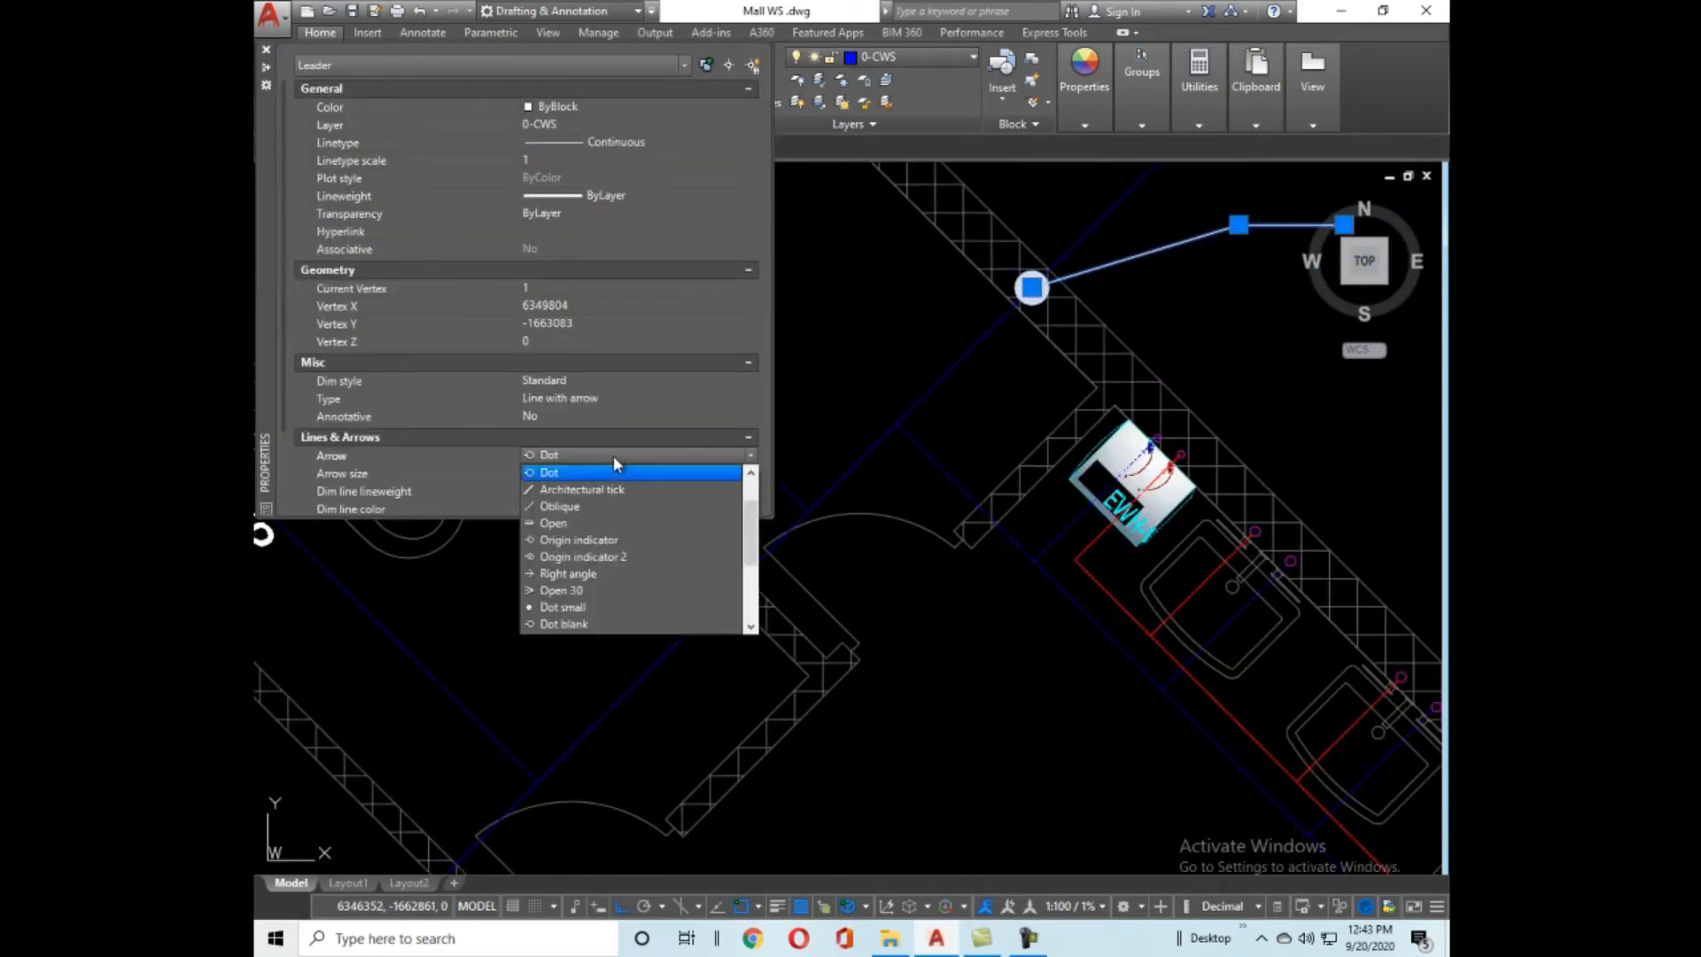
pyautogui.click(611, 549)
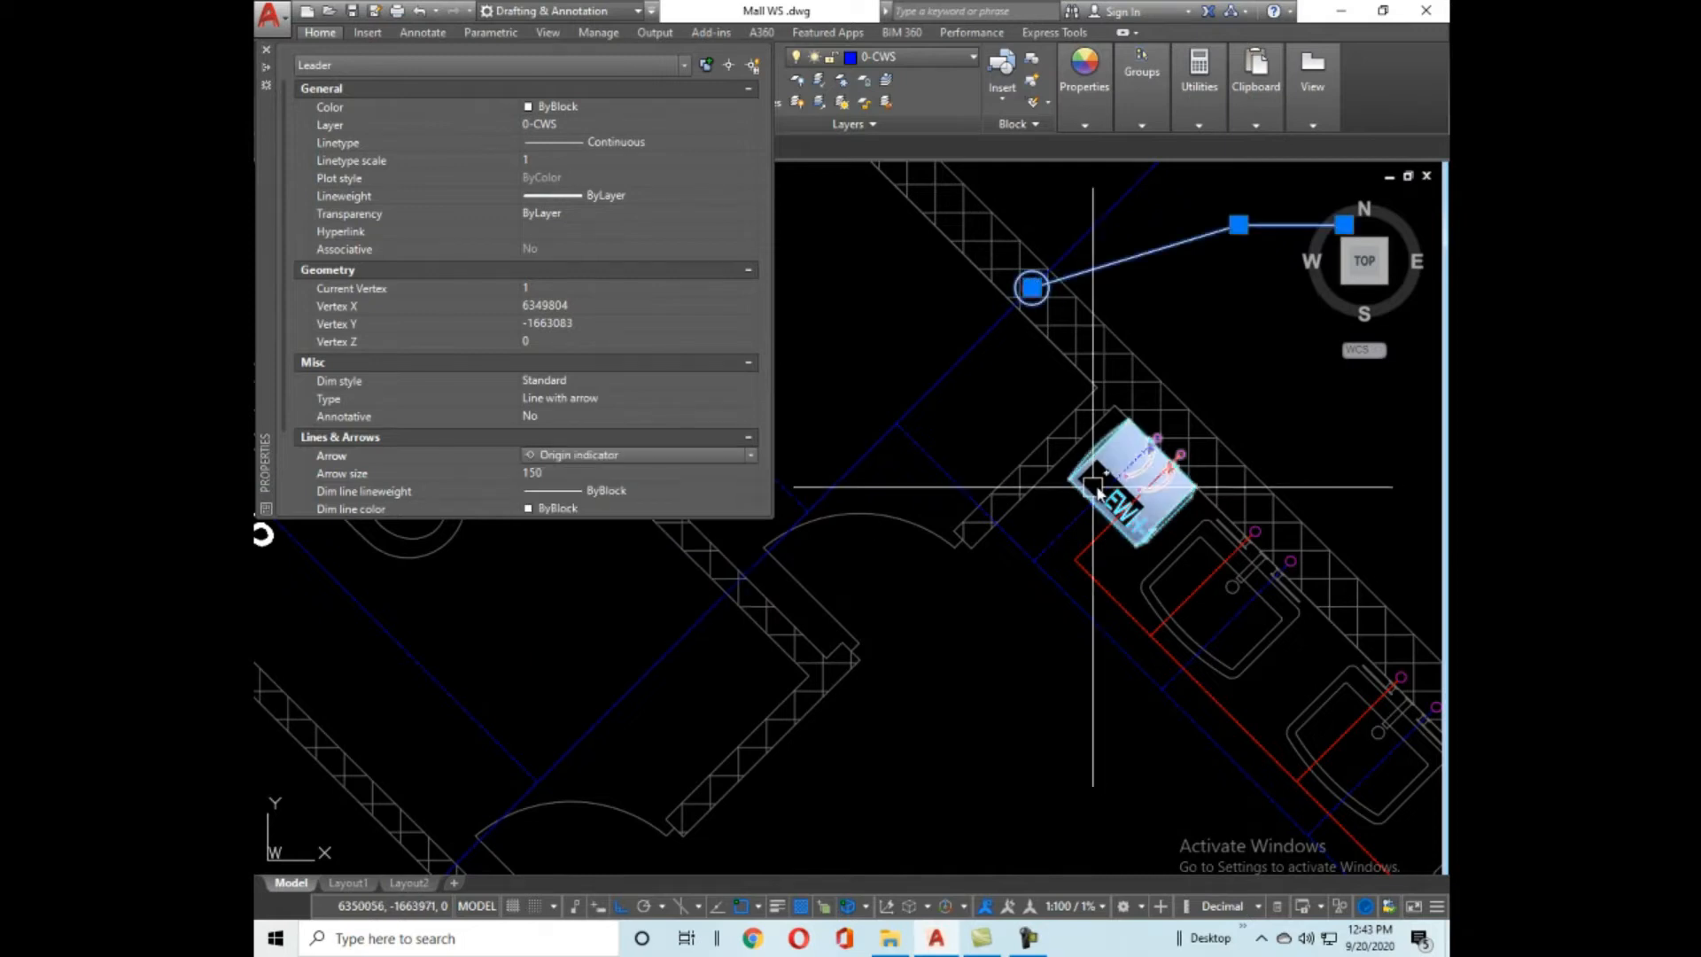
# Examine the riser leader, the toilet stall branches and the hot and cold piping at both washbasin rows.
pyautogui.scroll(-3, 1093, 474)
pyautogui.scroll(-3, 1020, 337)
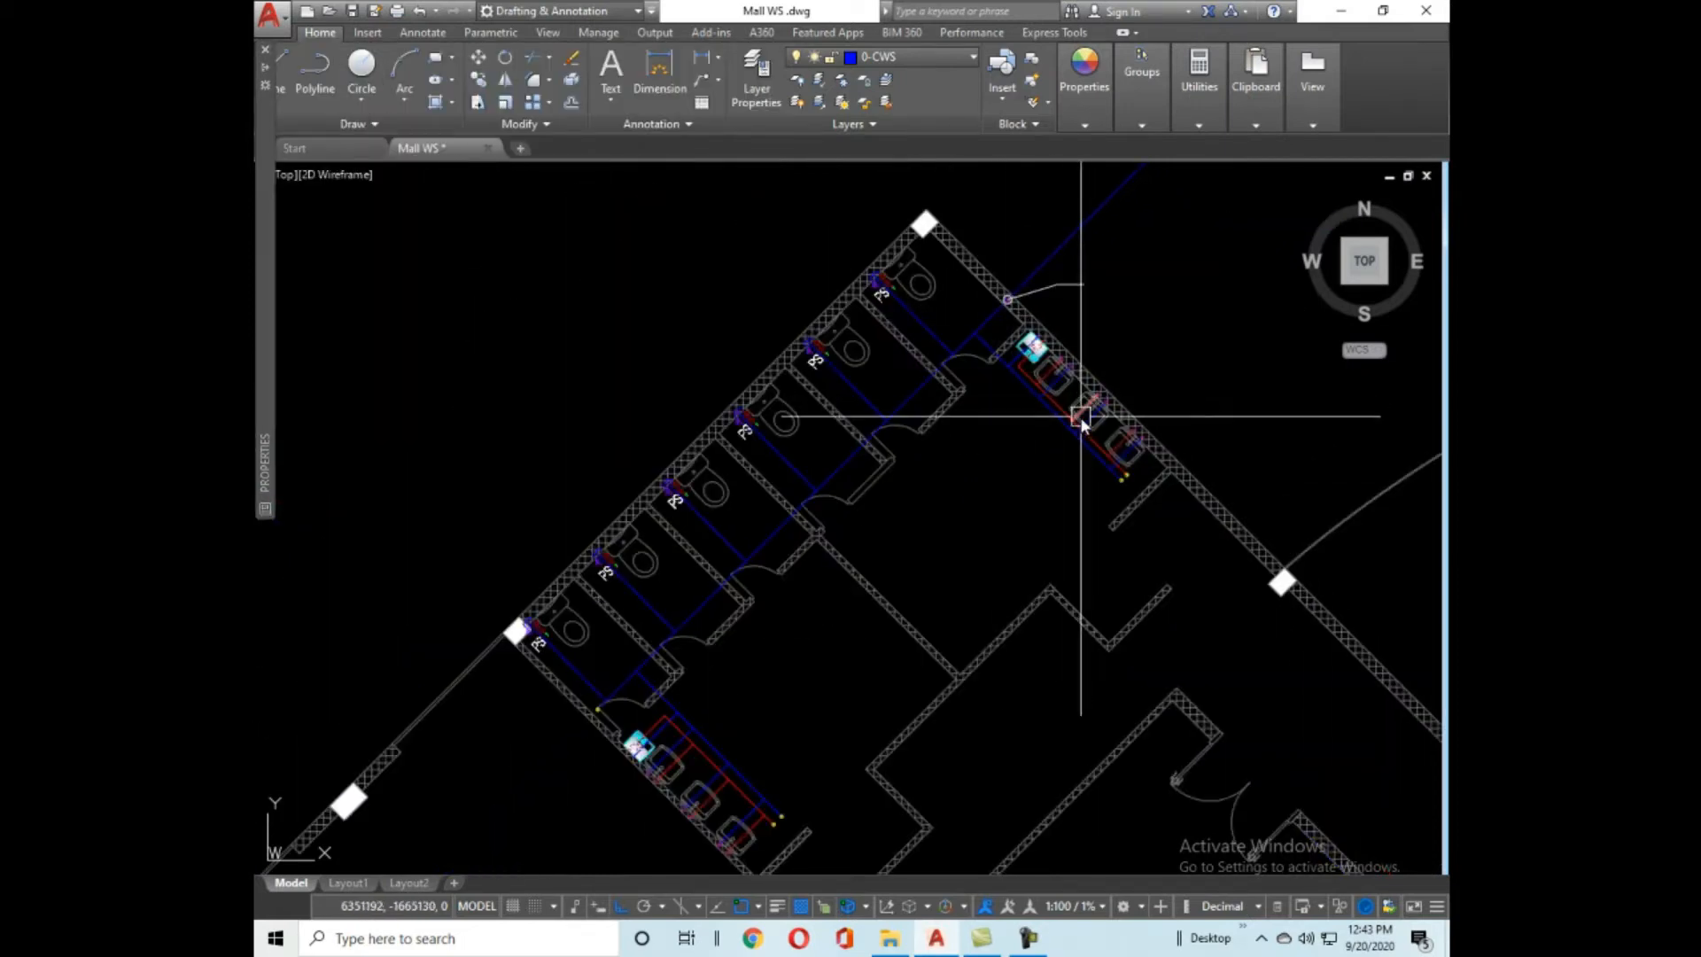
pyautogui.scroll(-2, 1048, 496)
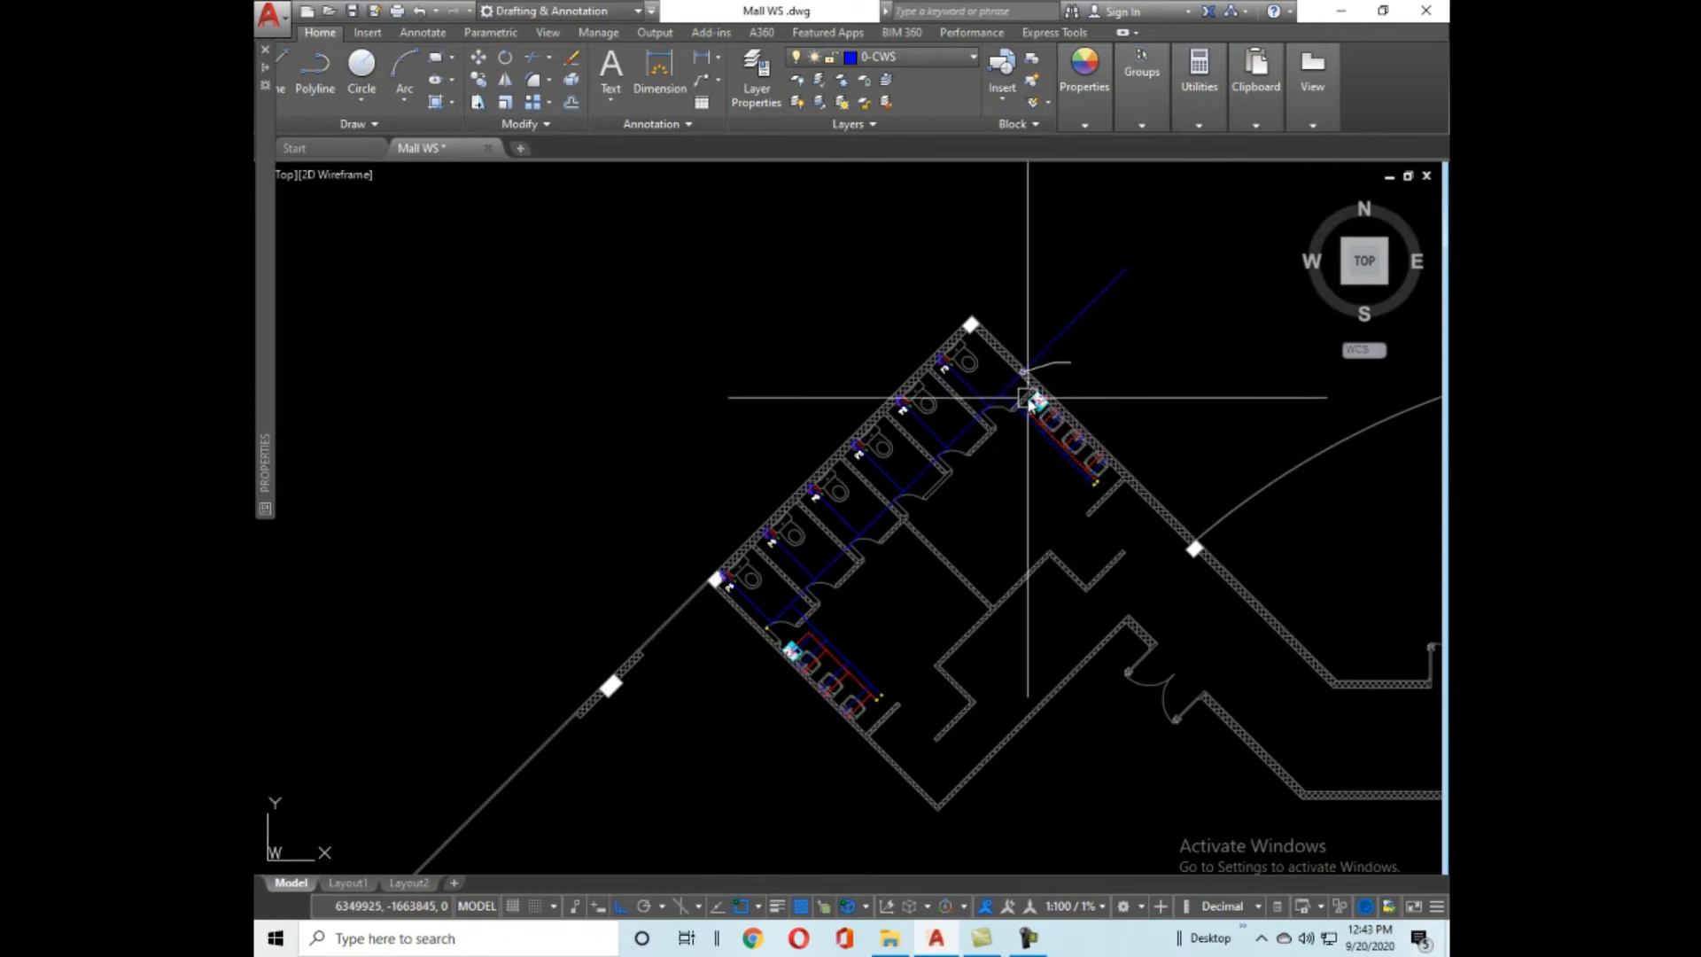
pyautogui.scroll(5, 1025, 379)
pyautogui.click(1008, 331)
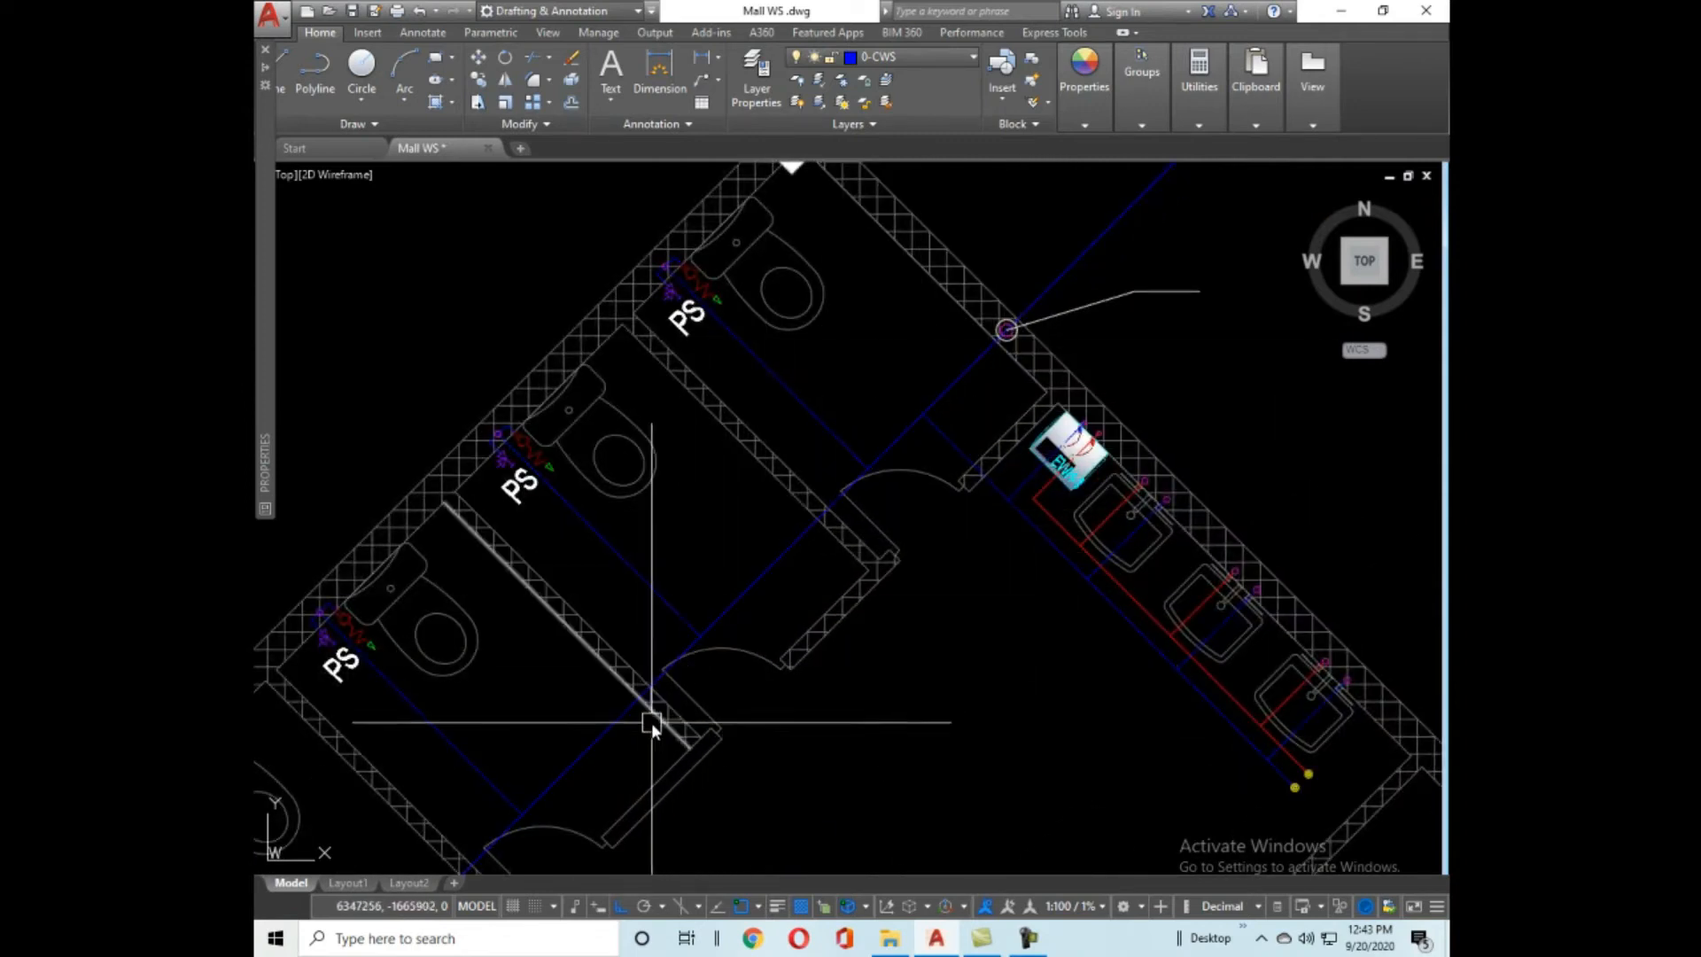
pyautogui.moveTo(654, 722); pyautogui.dragTo(981, 380, button='middle')
pyautogui.moveTo(733, 630); pyautogui.dragTo(914, 471, button='middle')
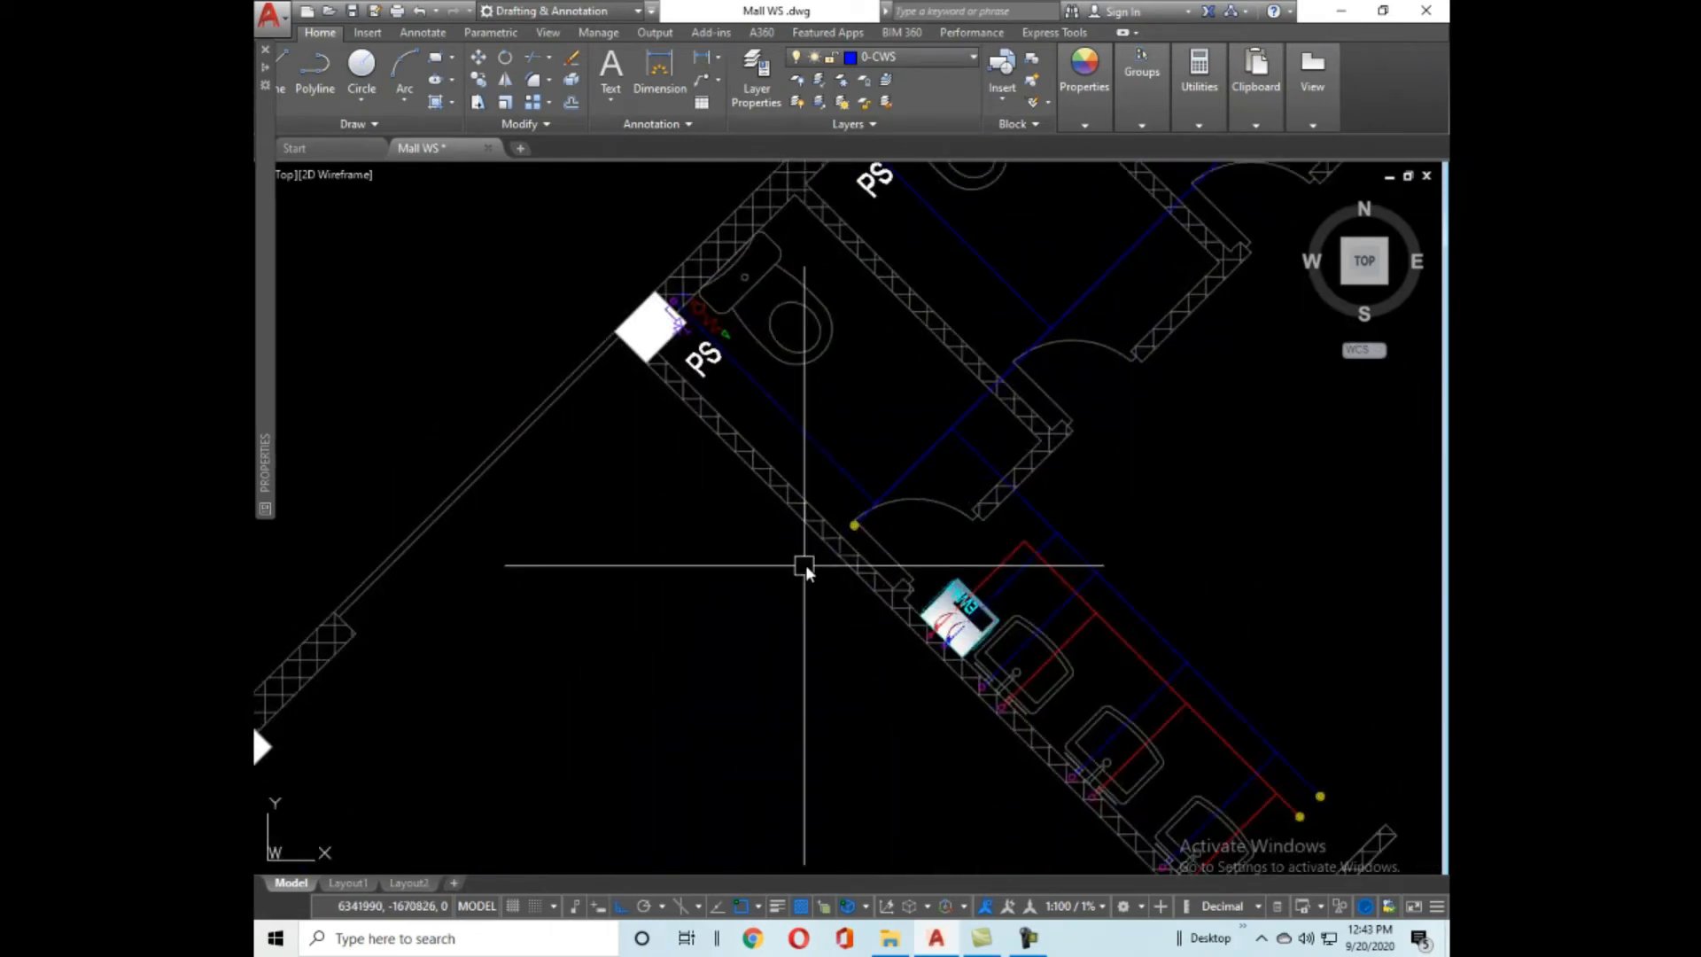
pyautogui.scroll(-4, 779, 448)
pyautogui.scroll(2, 894, 496)
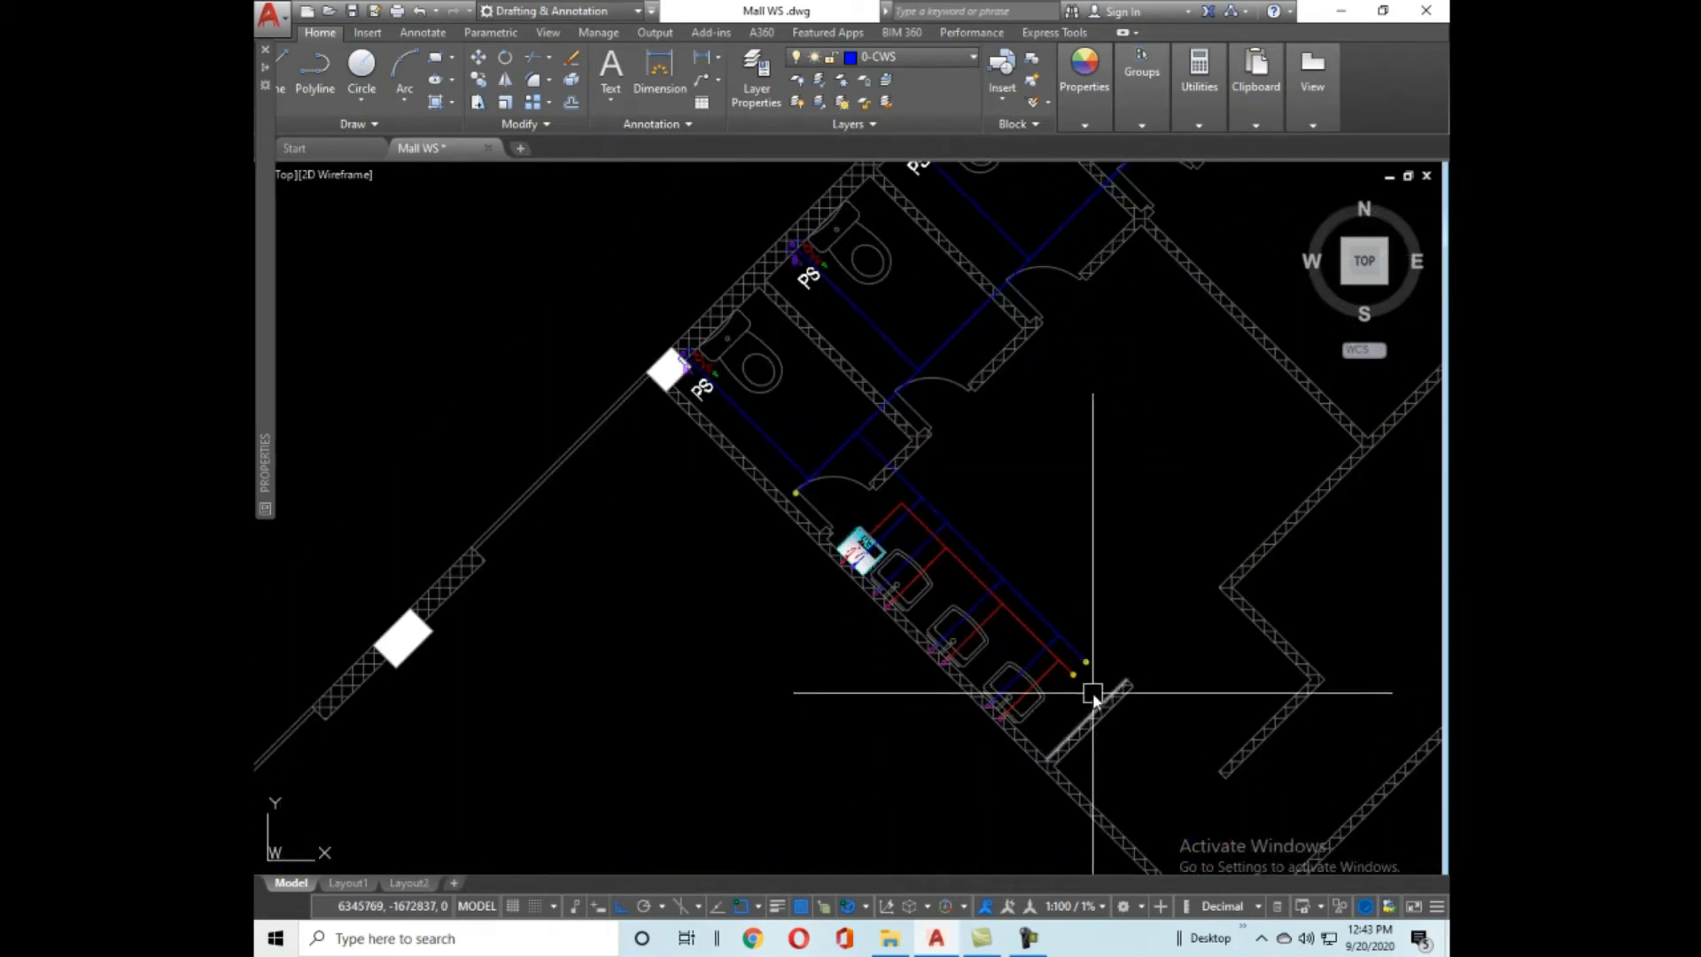
pyautogui.scroll(5, 1089, 686)
pyautogui.scroll(-5, 1089, 571)
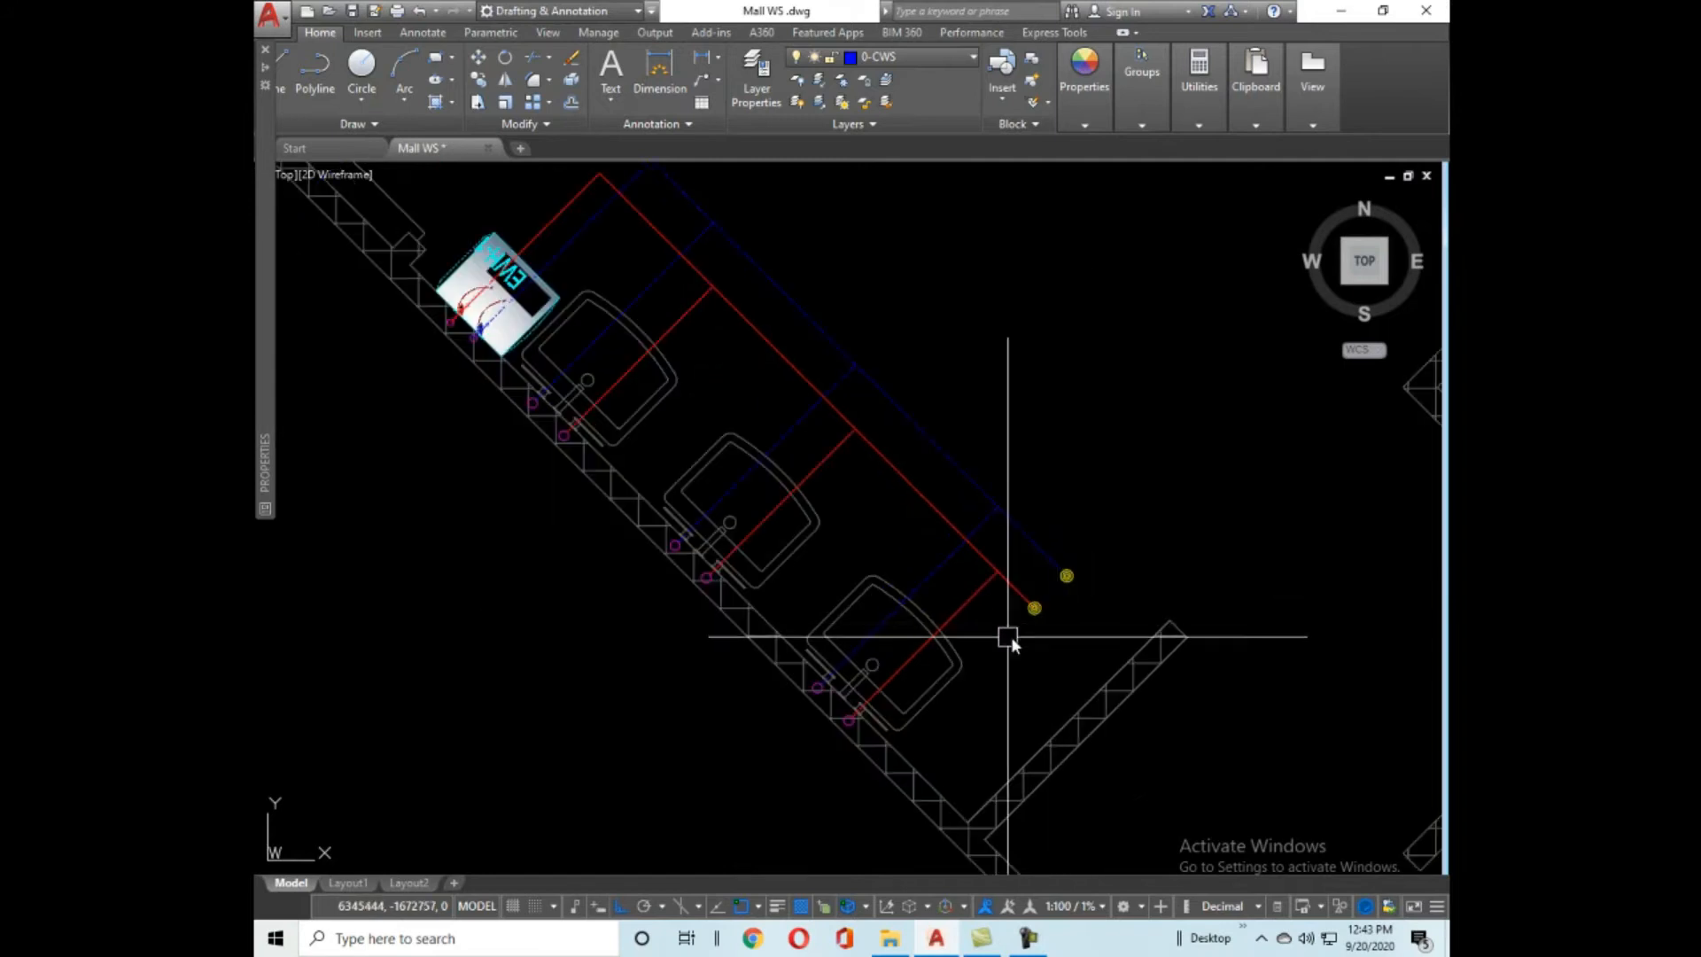
pyautogui.moveTo(1184, 455); pyautogui.dragTo(893, 611, button='middle')
pyautogui.scroll(5, 863, 477)
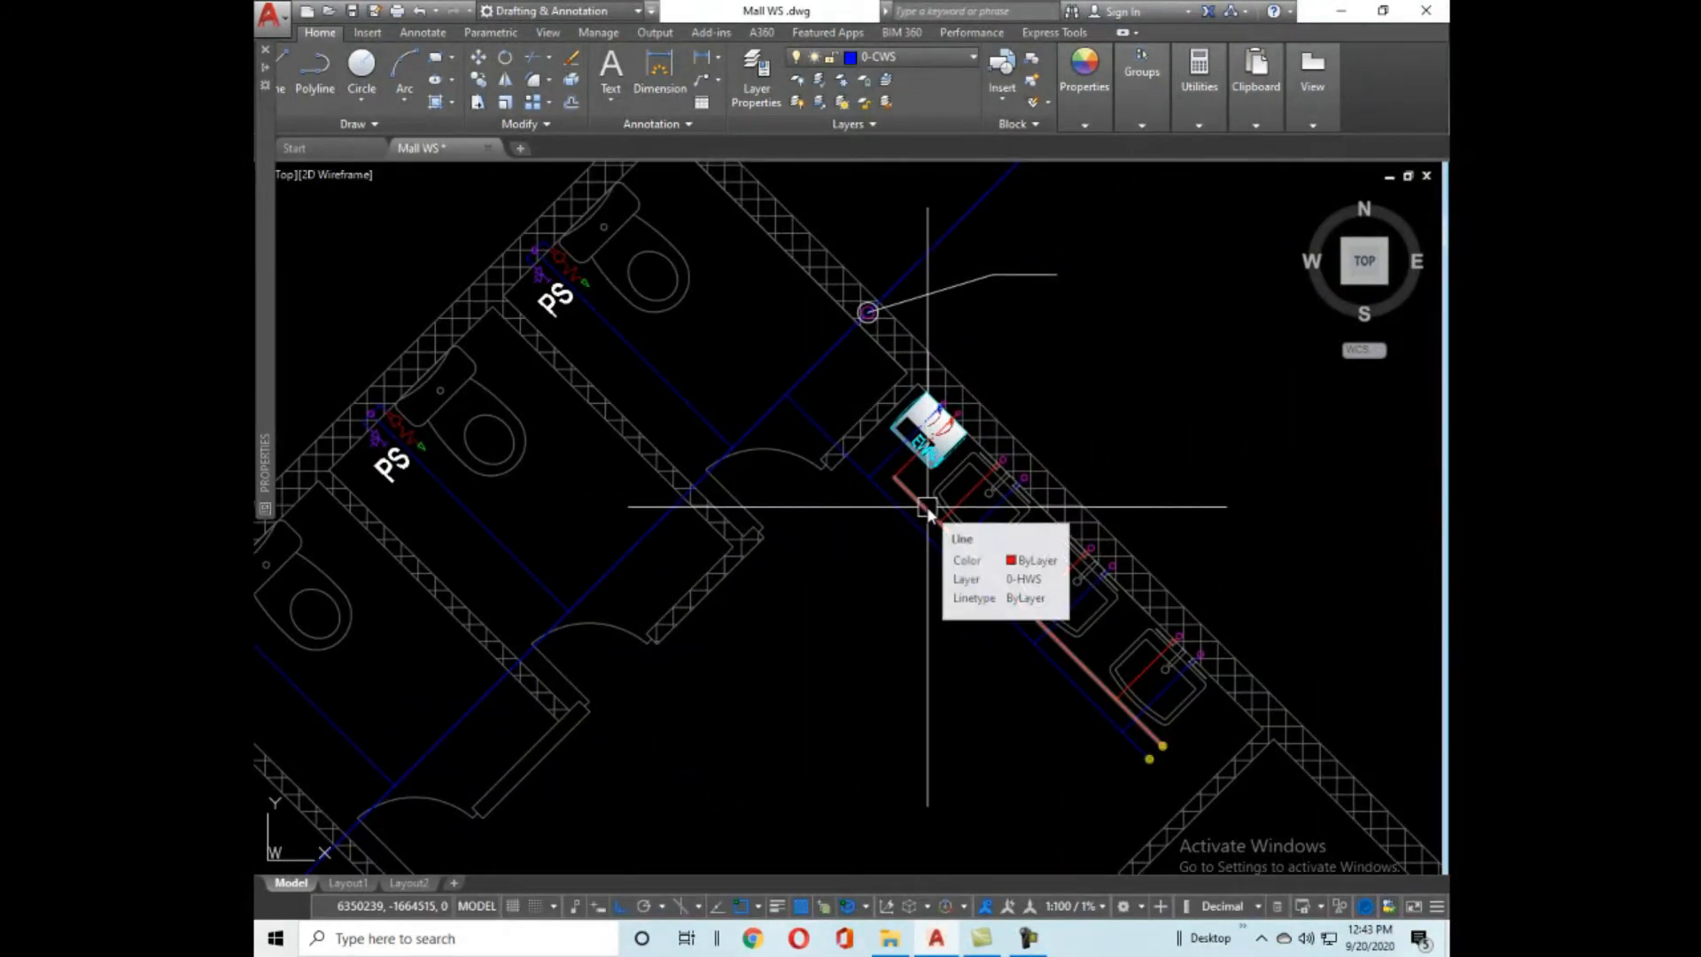
pyautogui.moveTo(927, 503)
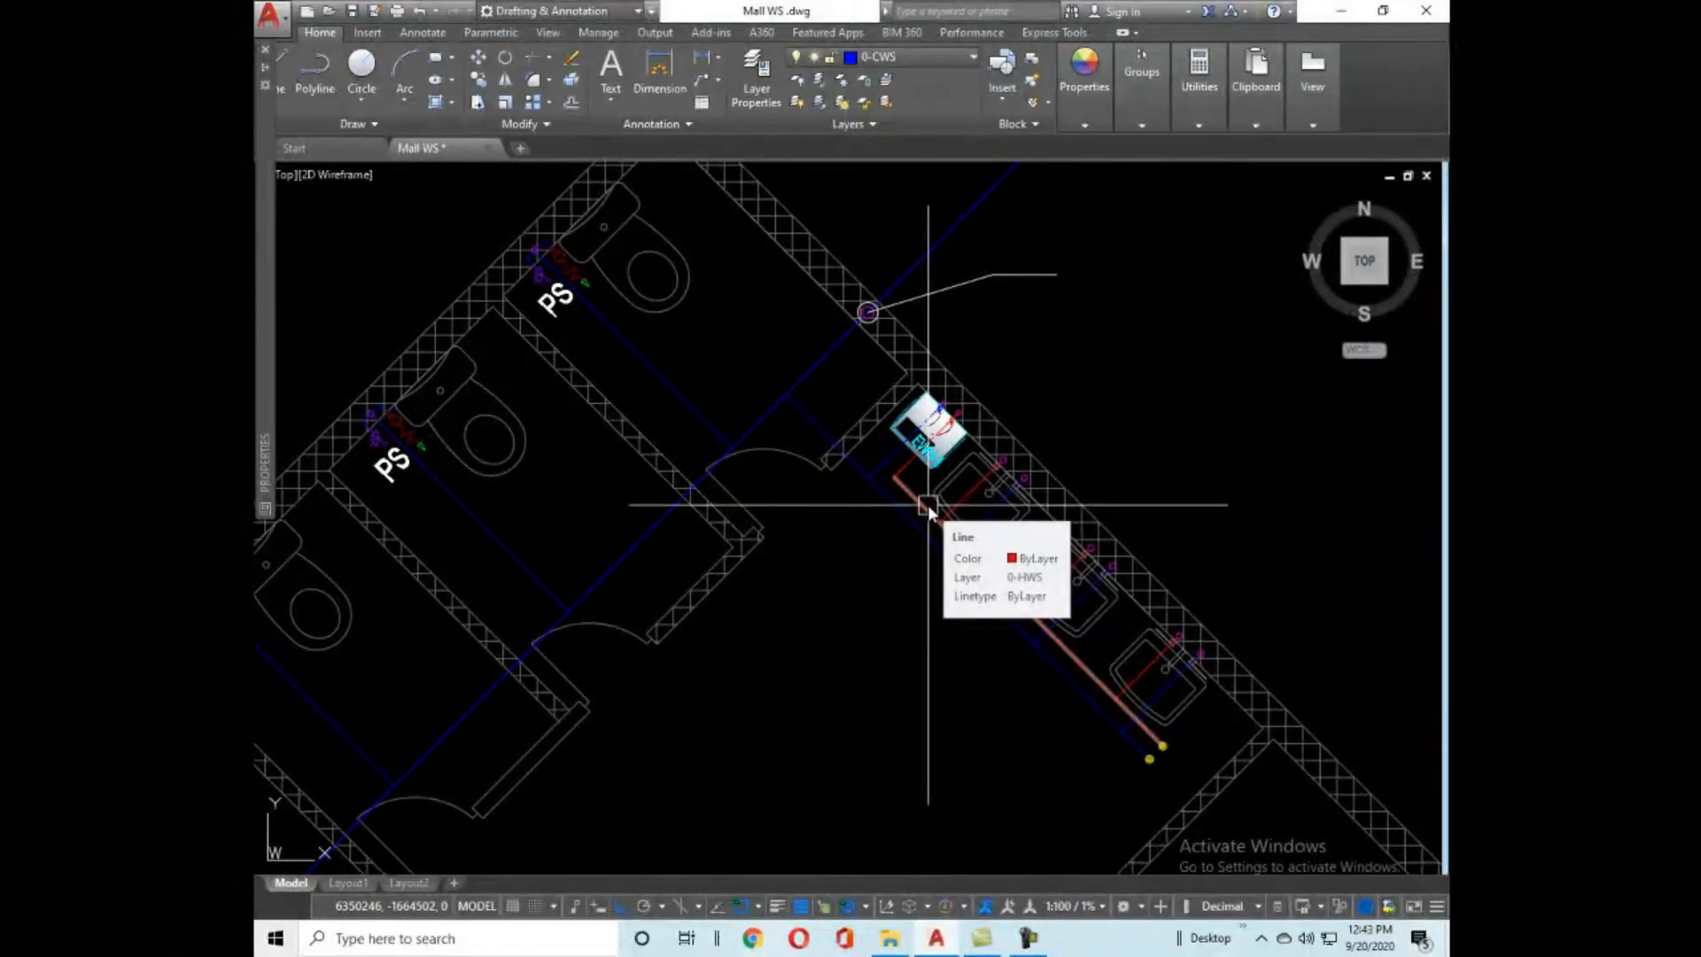
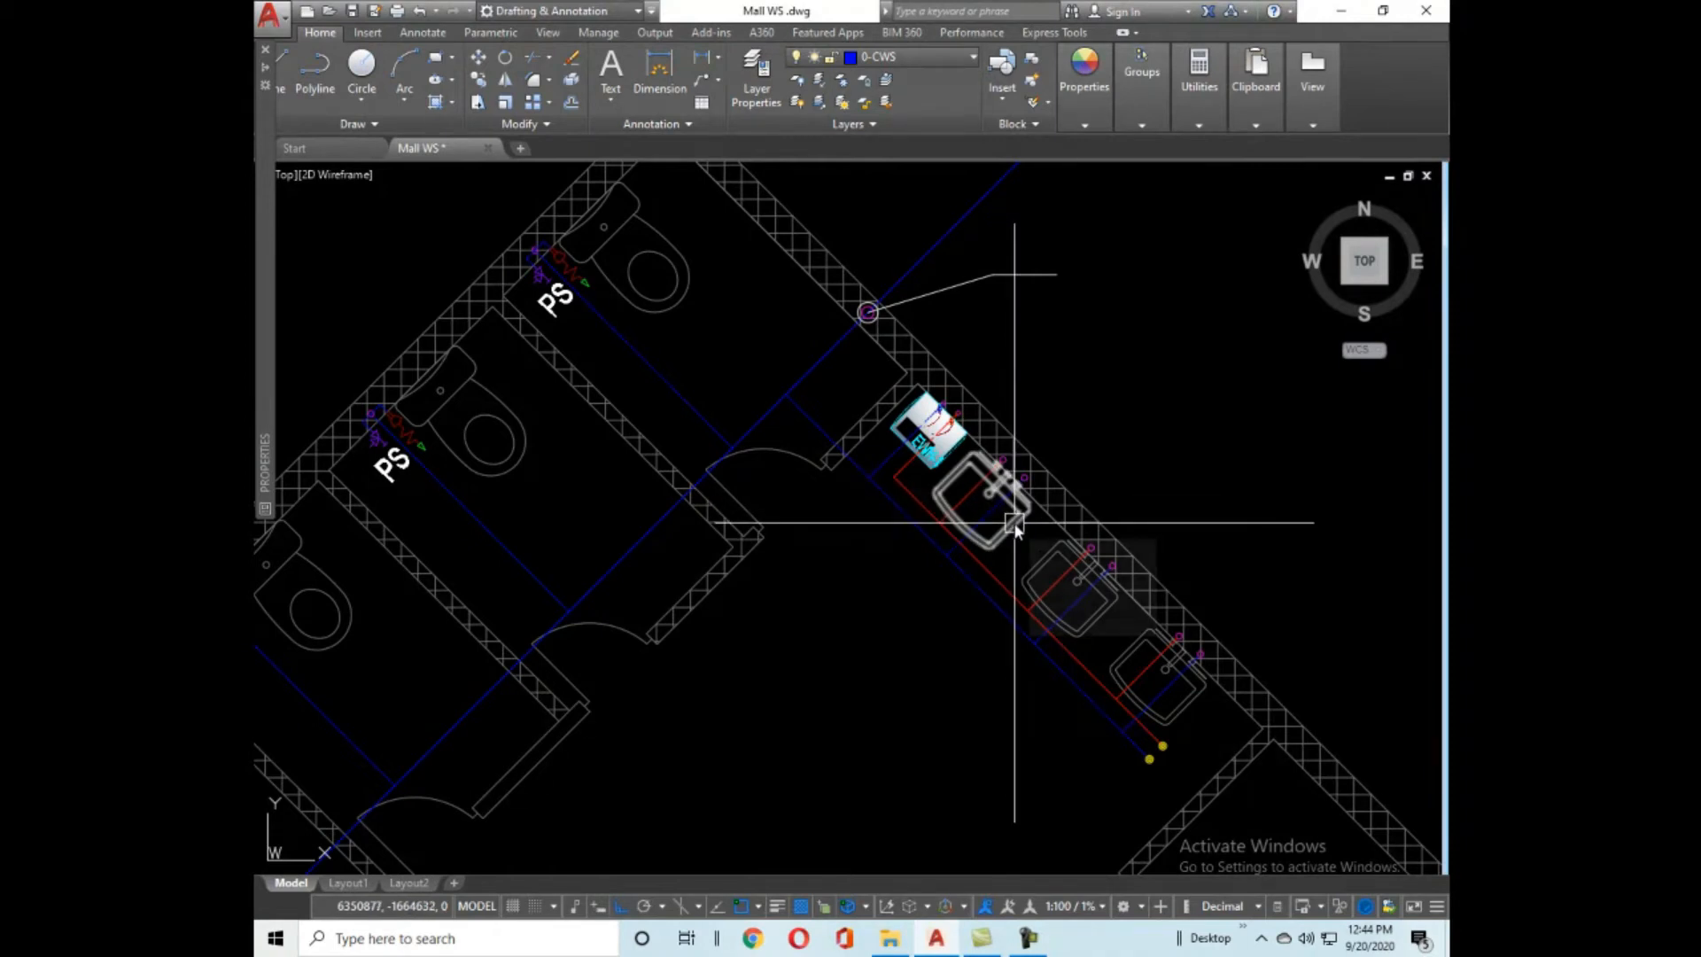
pyautogui.moveTo(636, 395)
pyautogui.mouseDown(button='middle')
pyautogui.moveTo(890, 523)
pyautogui.moveTo(900, 513)
pyautogui.mouseUp(button='middle')
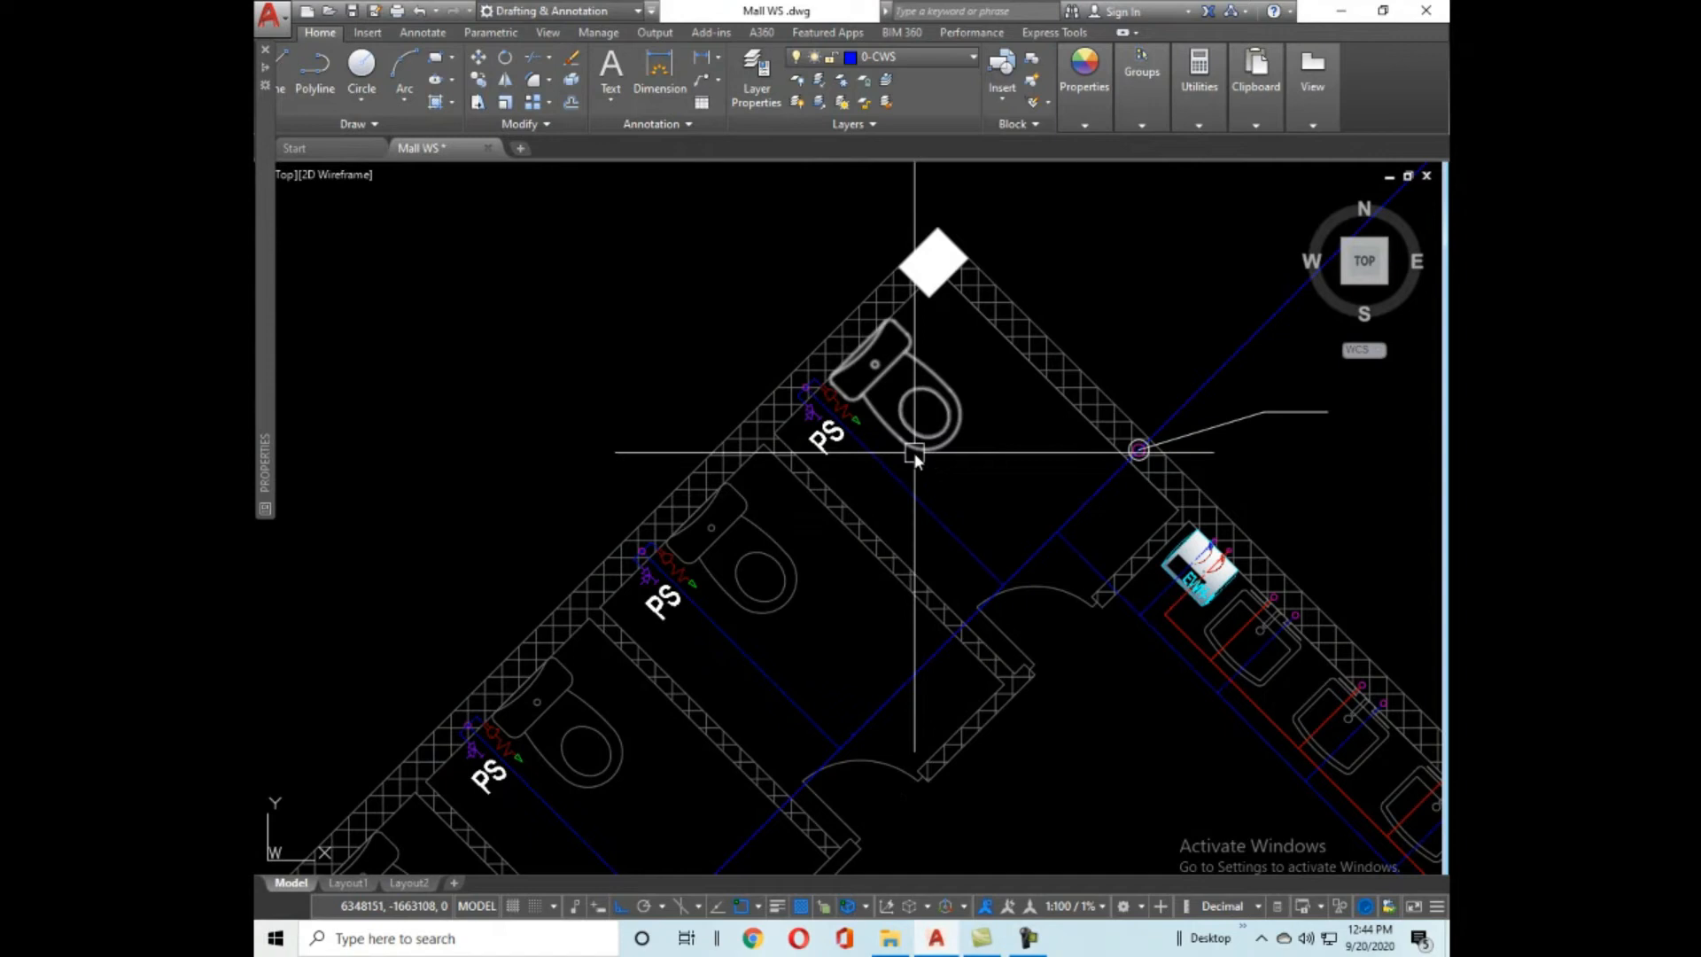
pyautogui.scroll(-2, 975, 381)
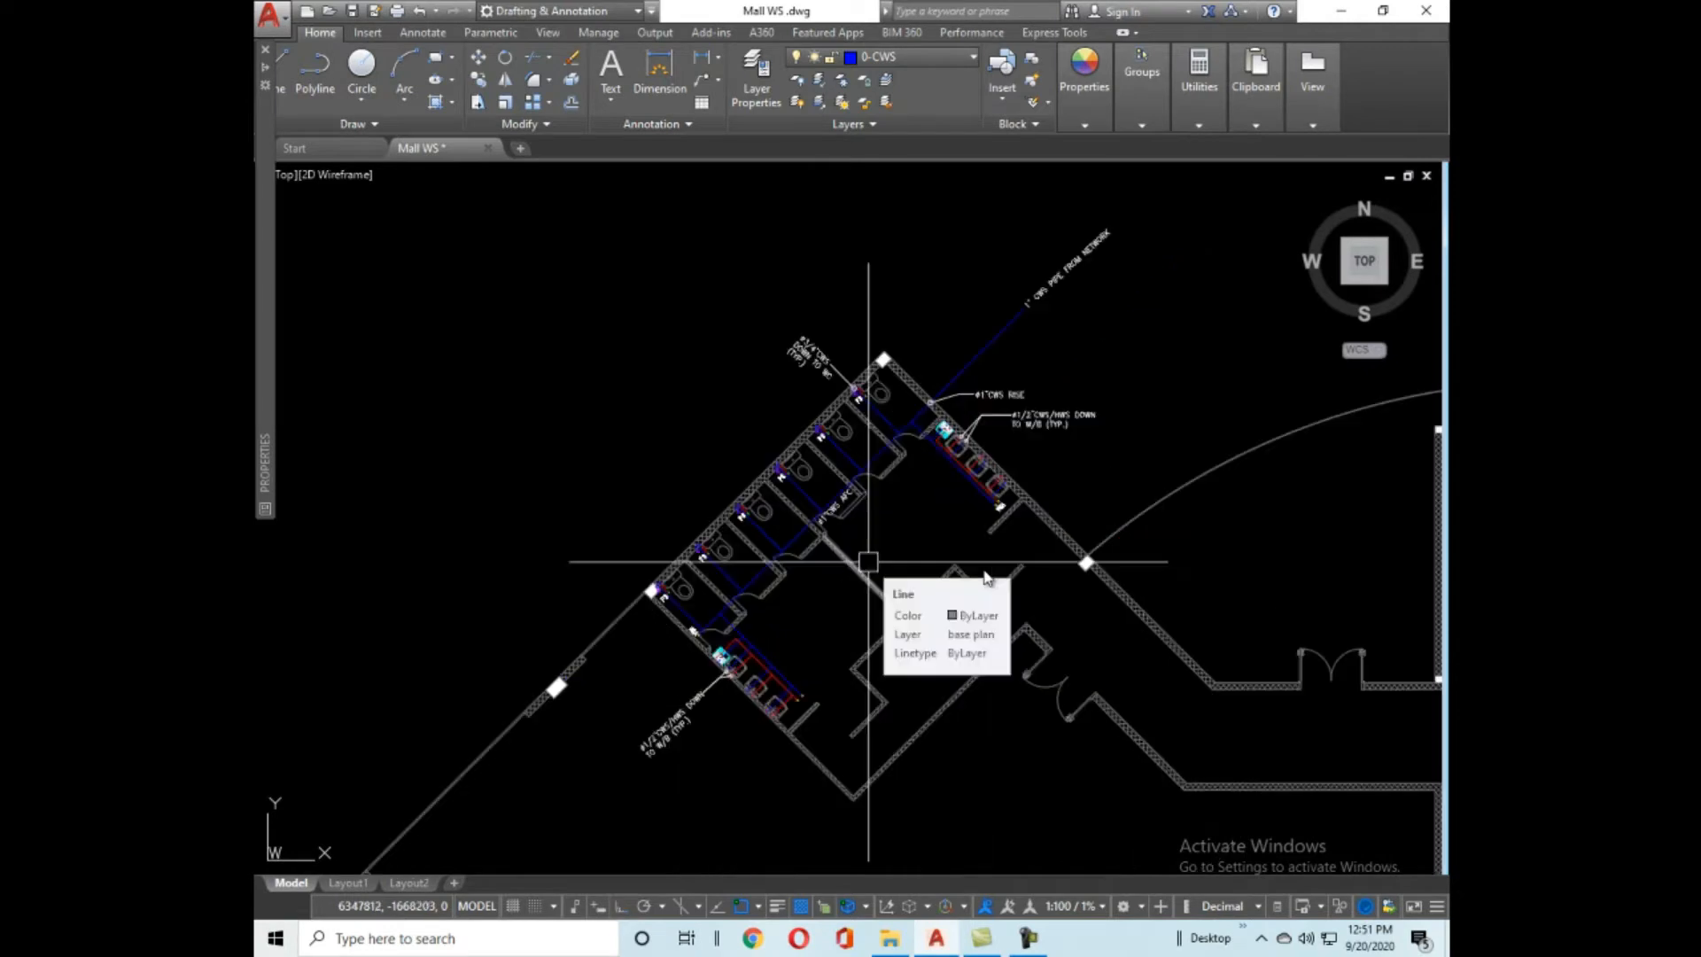
# Review the pipe-size callouts at the cold water riser, the washbasins and the first WC.
pyautogui.press('Escape')
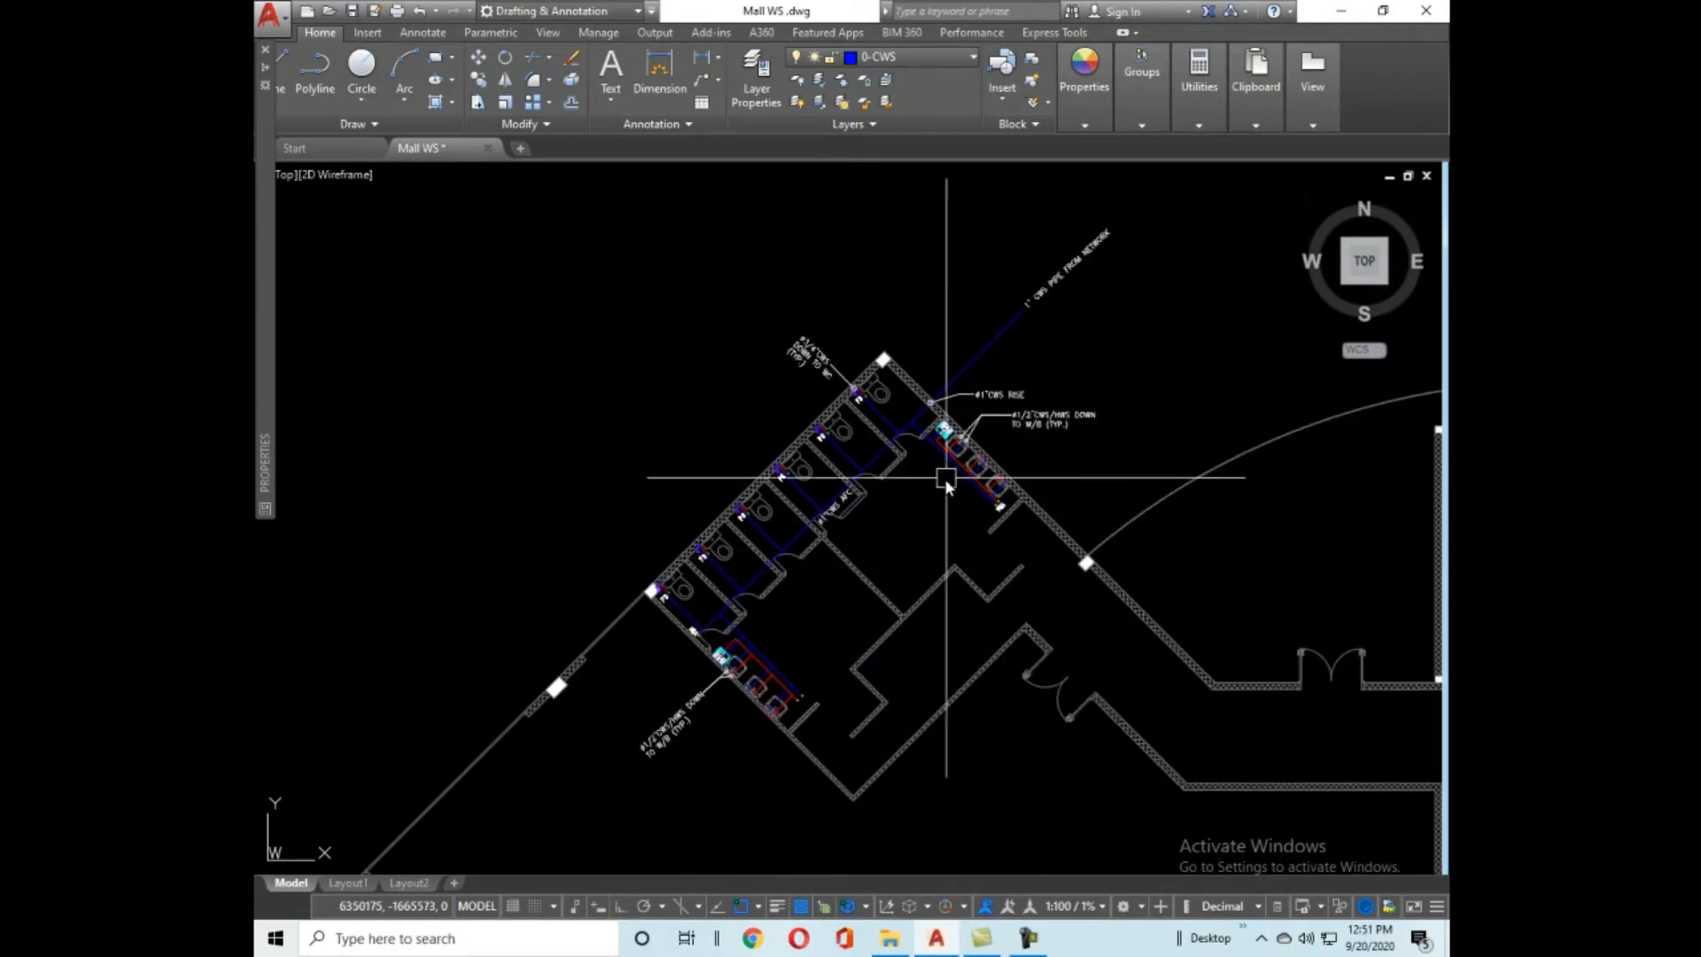
pyautogui.scroll(3, 944, 478)
pyautogui.scroll(2, 970, 585)
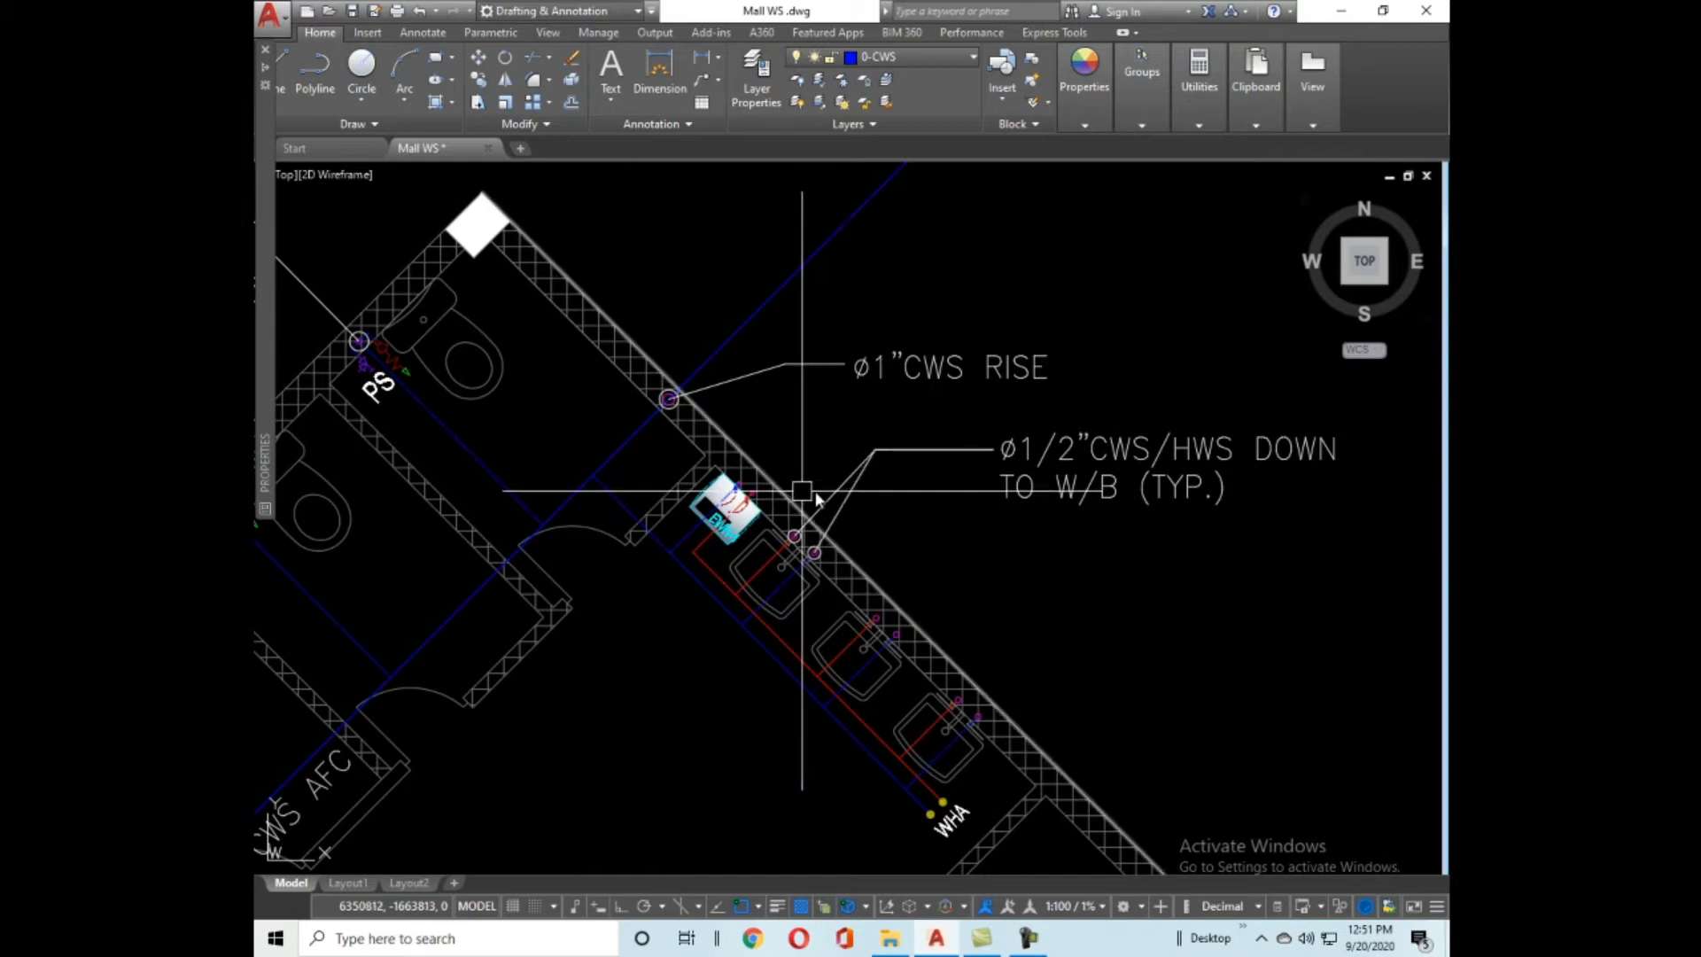
pyautogui.moveTo(895, 588); pyautogui.dragTo(1362, 747, button='middle')
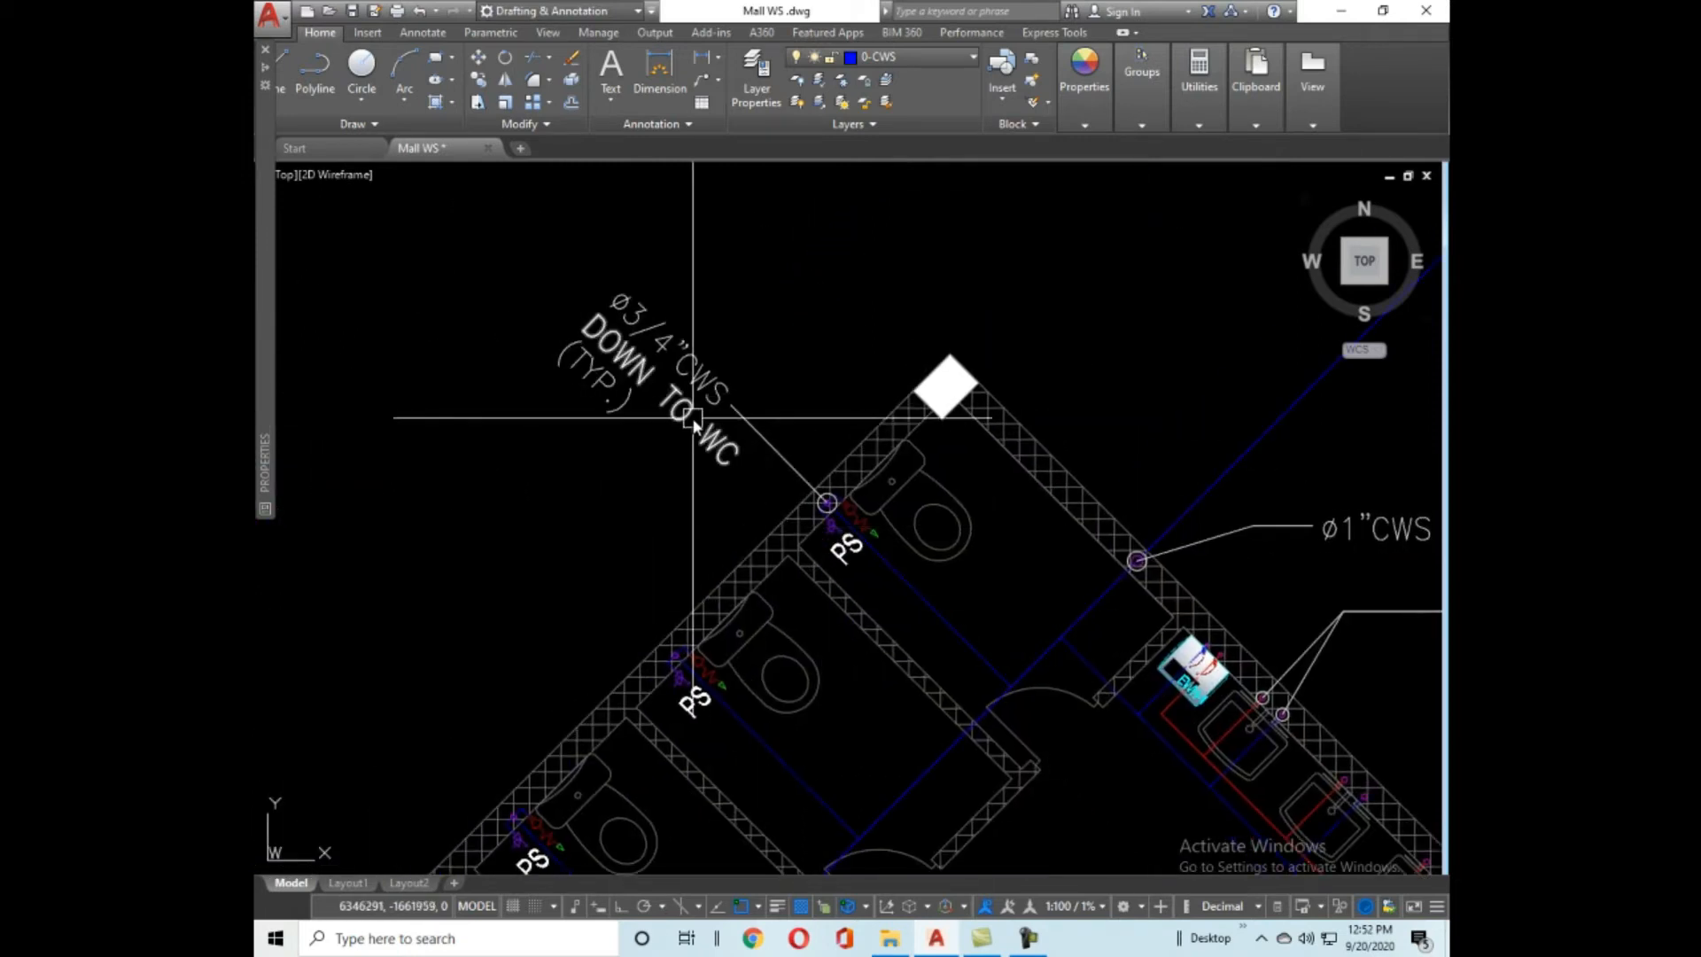
pyautogui.moveTo(678, 365)
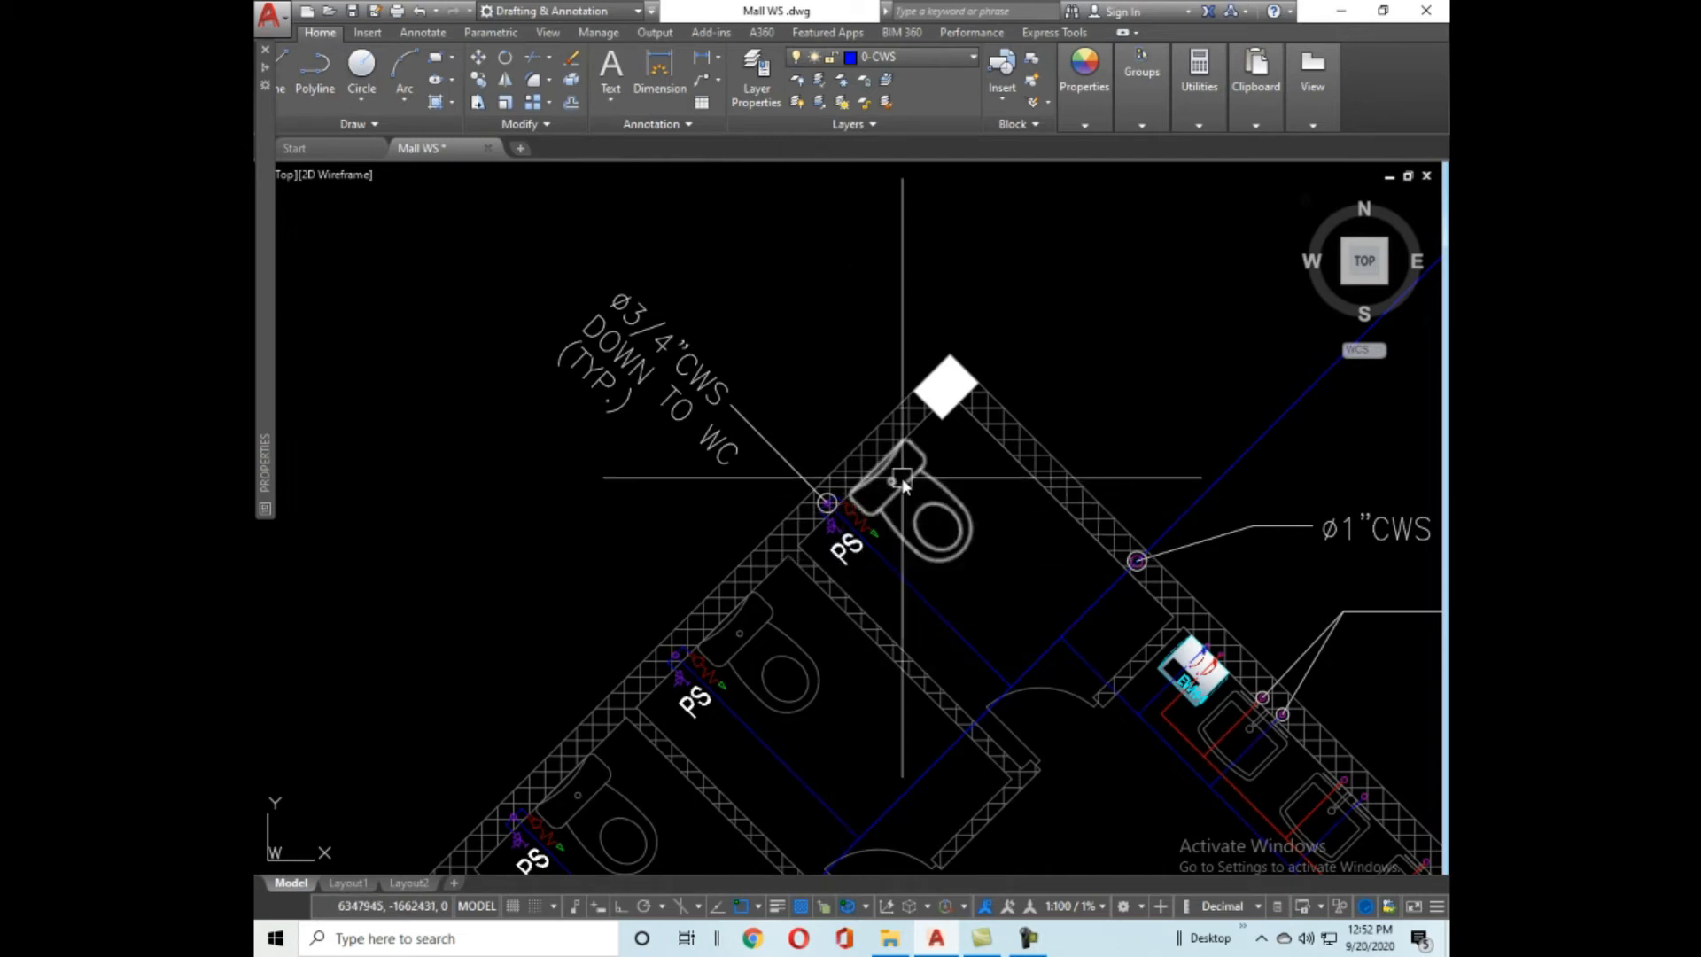
pyautogui.scroll(-3, 898, 511)
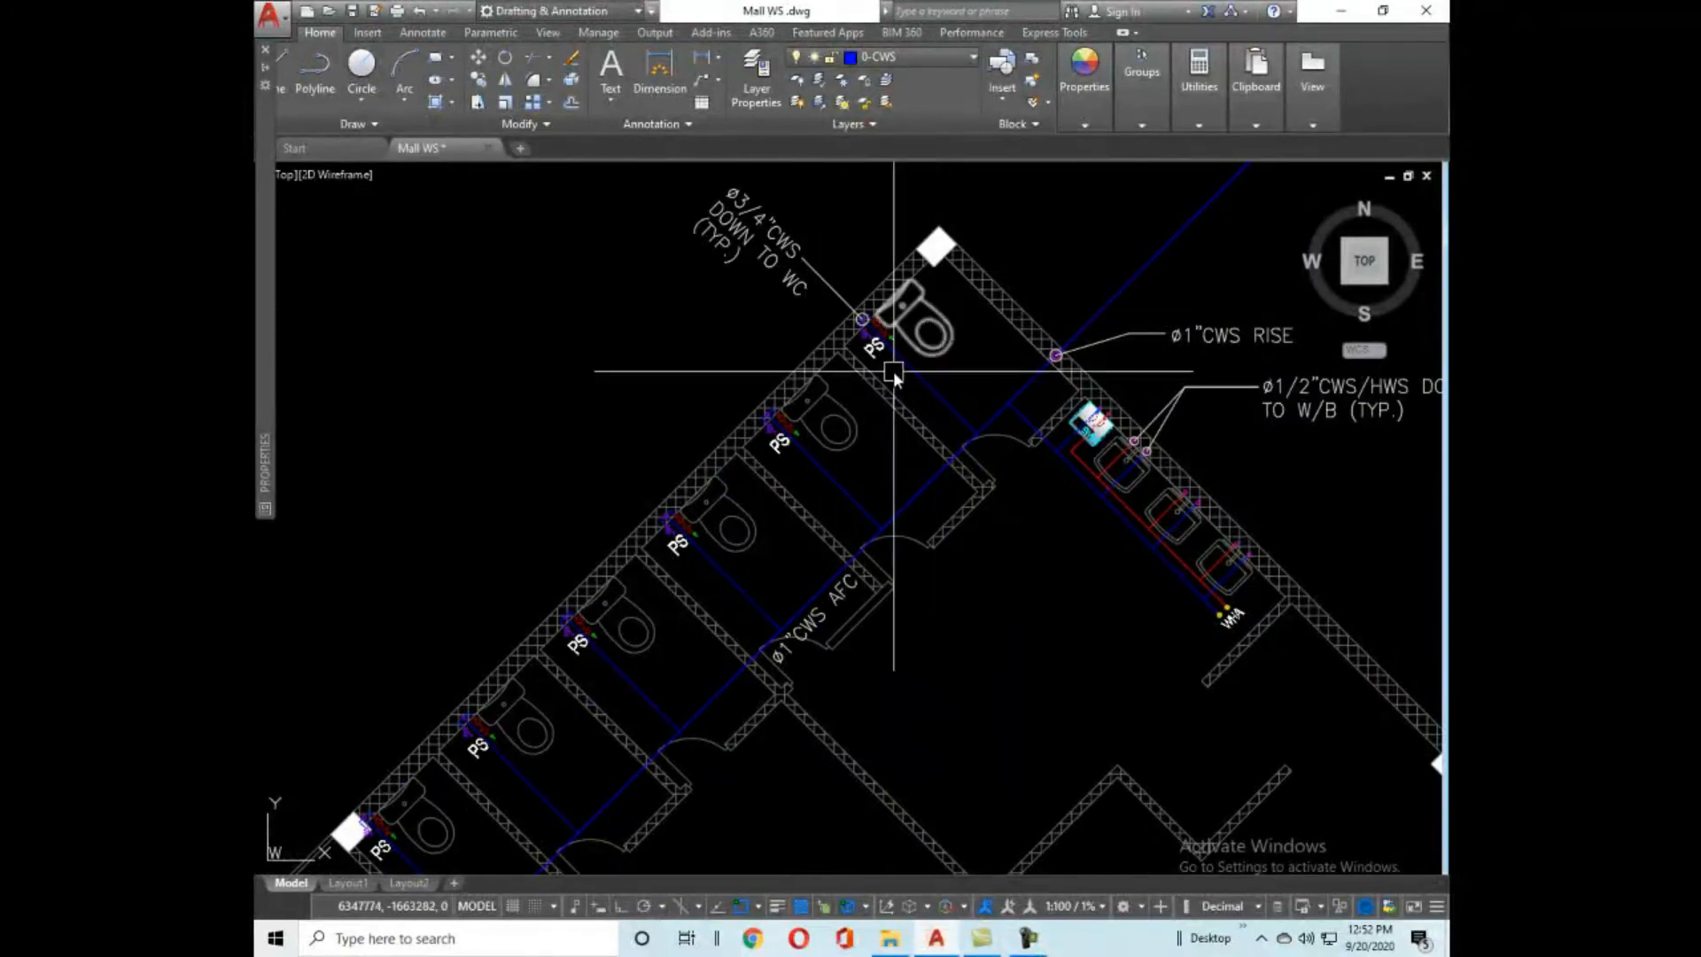
# Examine the finished washroom's stall branches, both washbasin rows, pipe-size callouts and WHA labels.
pyautogui.moveTo(824, 622)
pyautogui.mouseDown(button='middle')
pyautogui.moveTo(930, 360)
pyautogui.moveTo(837, 572)
pyautogui.mouseUp(button='middle')
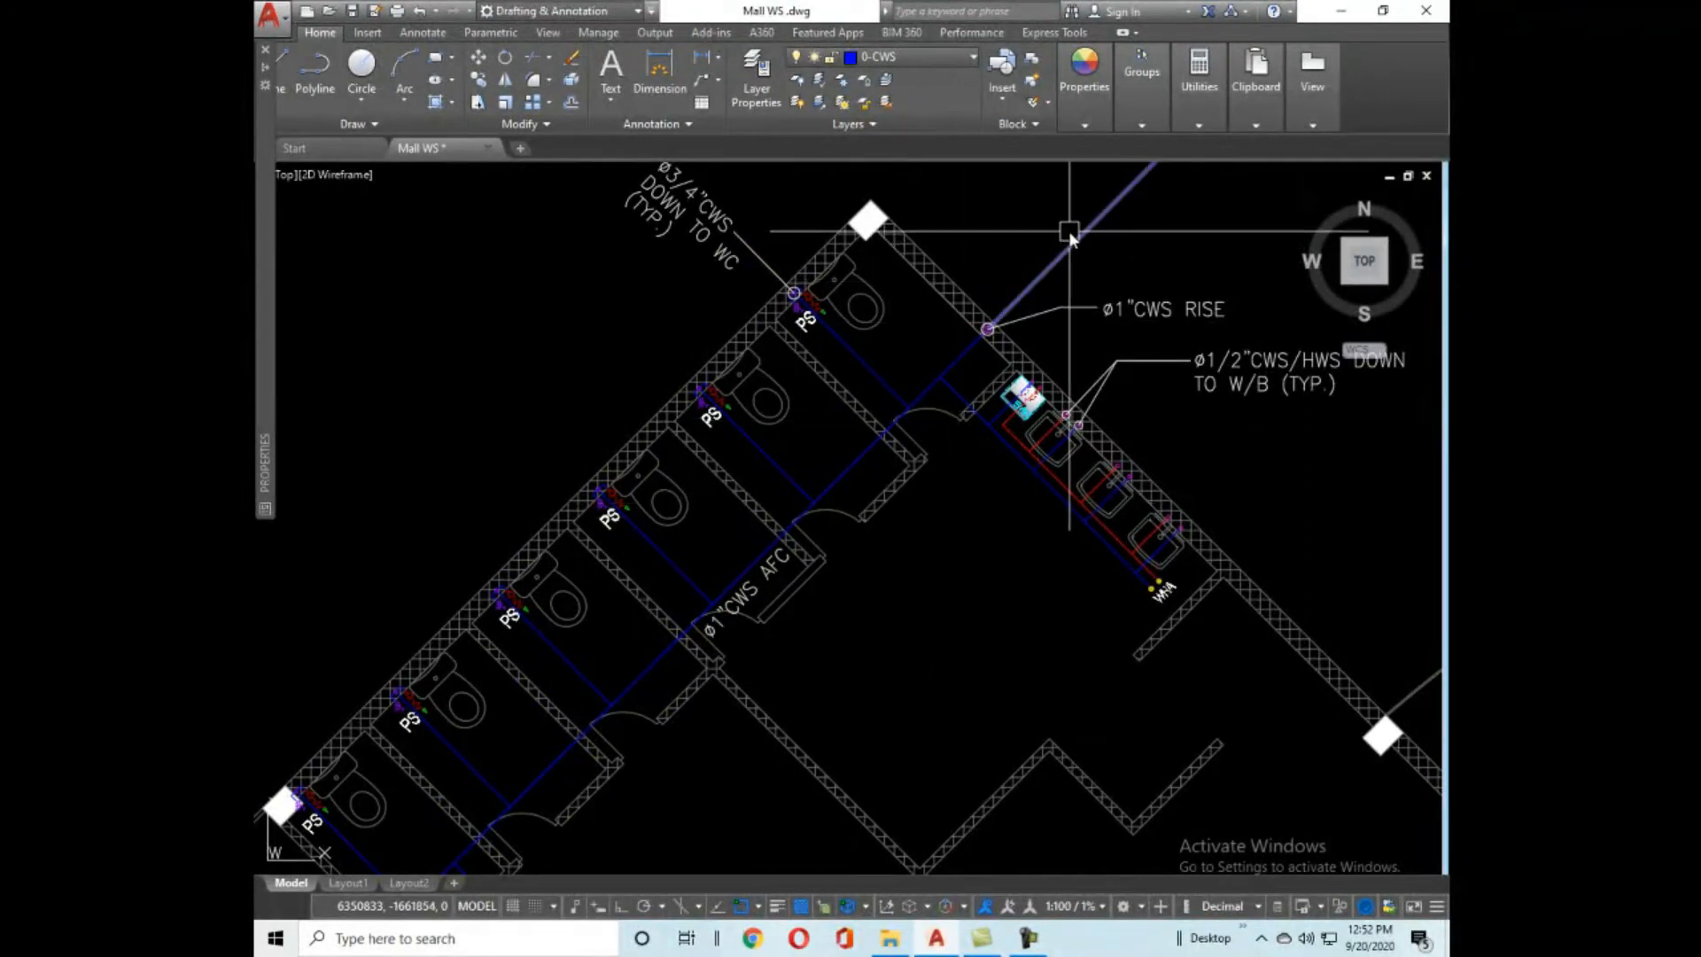
pyautogui.moveTo(779, 531)
pyautogui.mouseDown(button='middle')
pyautogui.moveTo(882, 398)
pyautogui.moveTo(853, 444)
pyautogui.mouseUp(button='middle')
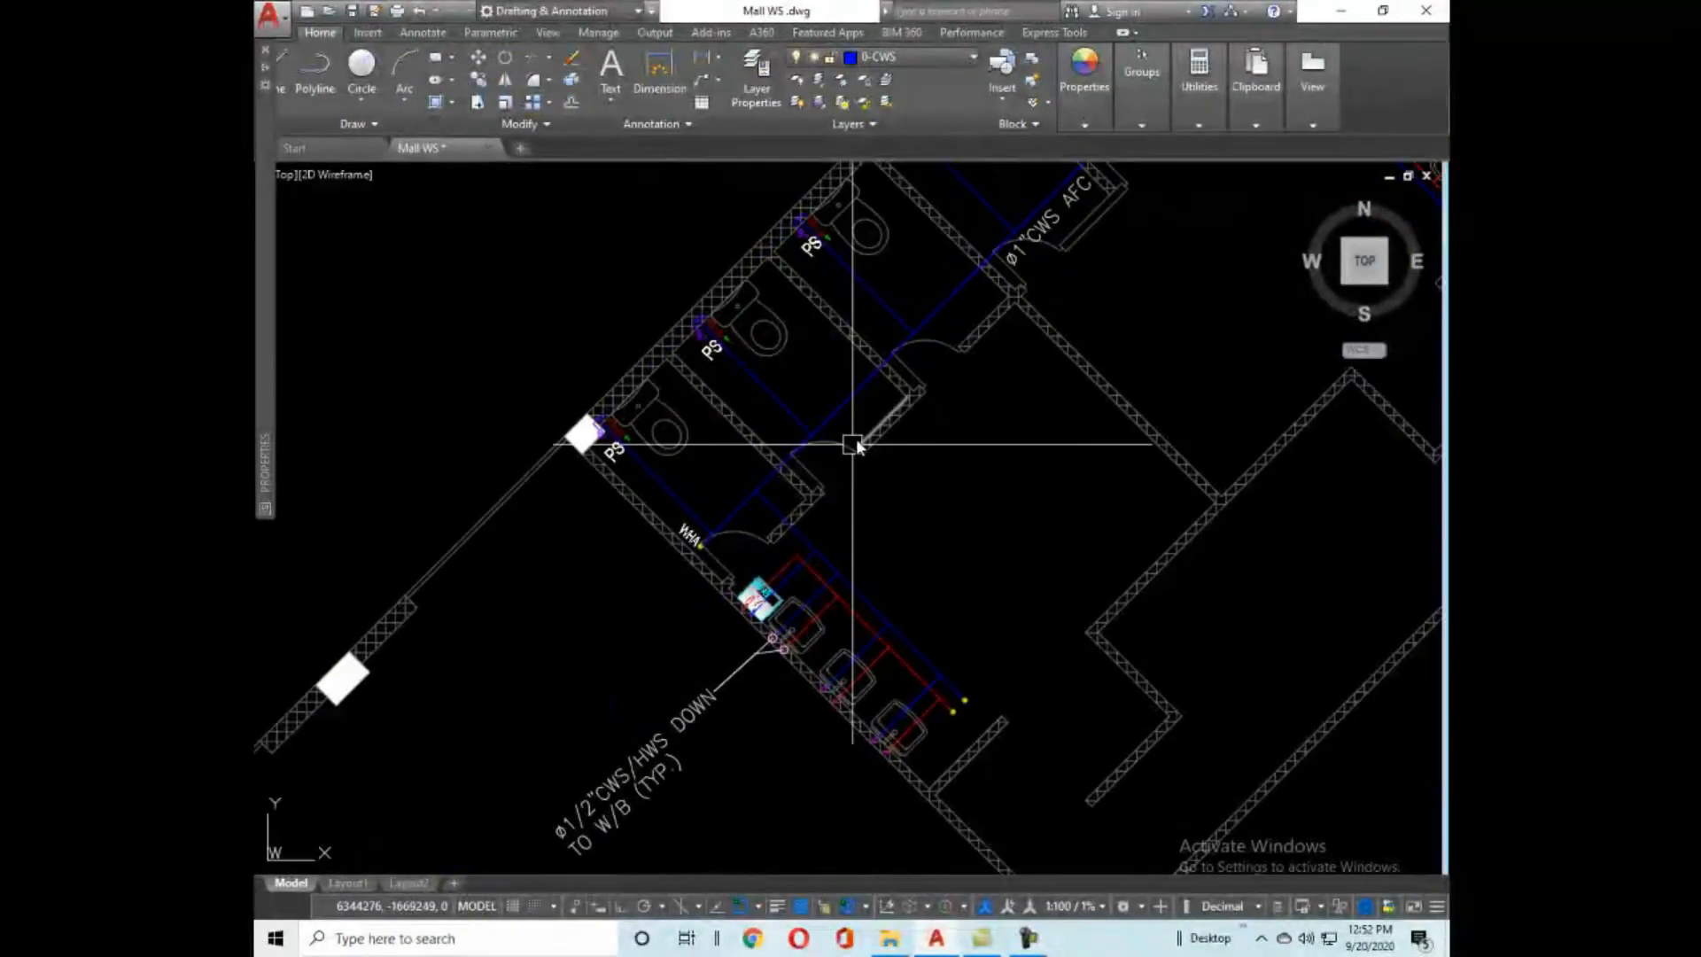
pyautogui.moveTo(744, 741)
pyautogui.mouseDown(button='middle')
pyautogui.moveTo(865, 448)
pyautogui.moveTo(904, 543)
pyautogui.moveTo(899, 691)
pyautogui.mouseUp(button='middle')
pyautogui.scroll(4, 892, 518)
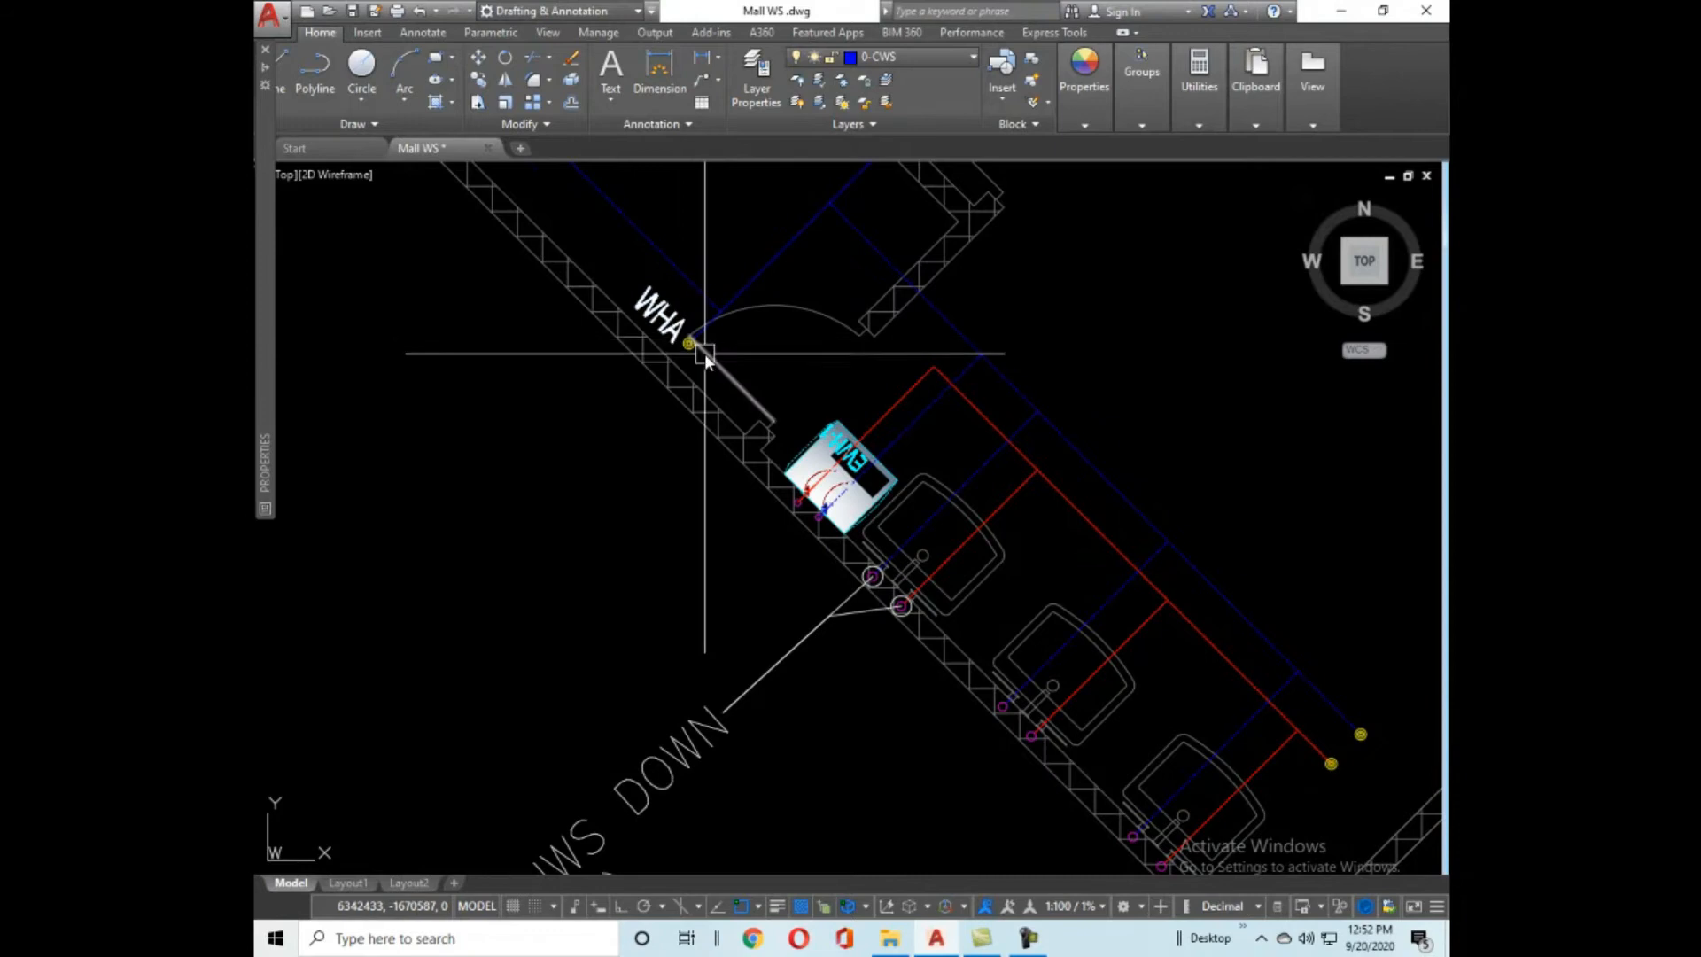
pyautogui.moveTo(700, 357); pyautogui.dragTo(744, 645, button='middle')
pyautogui.scroll(-4, 744, 646)
pyautogui.scroll(5, 720, 639)
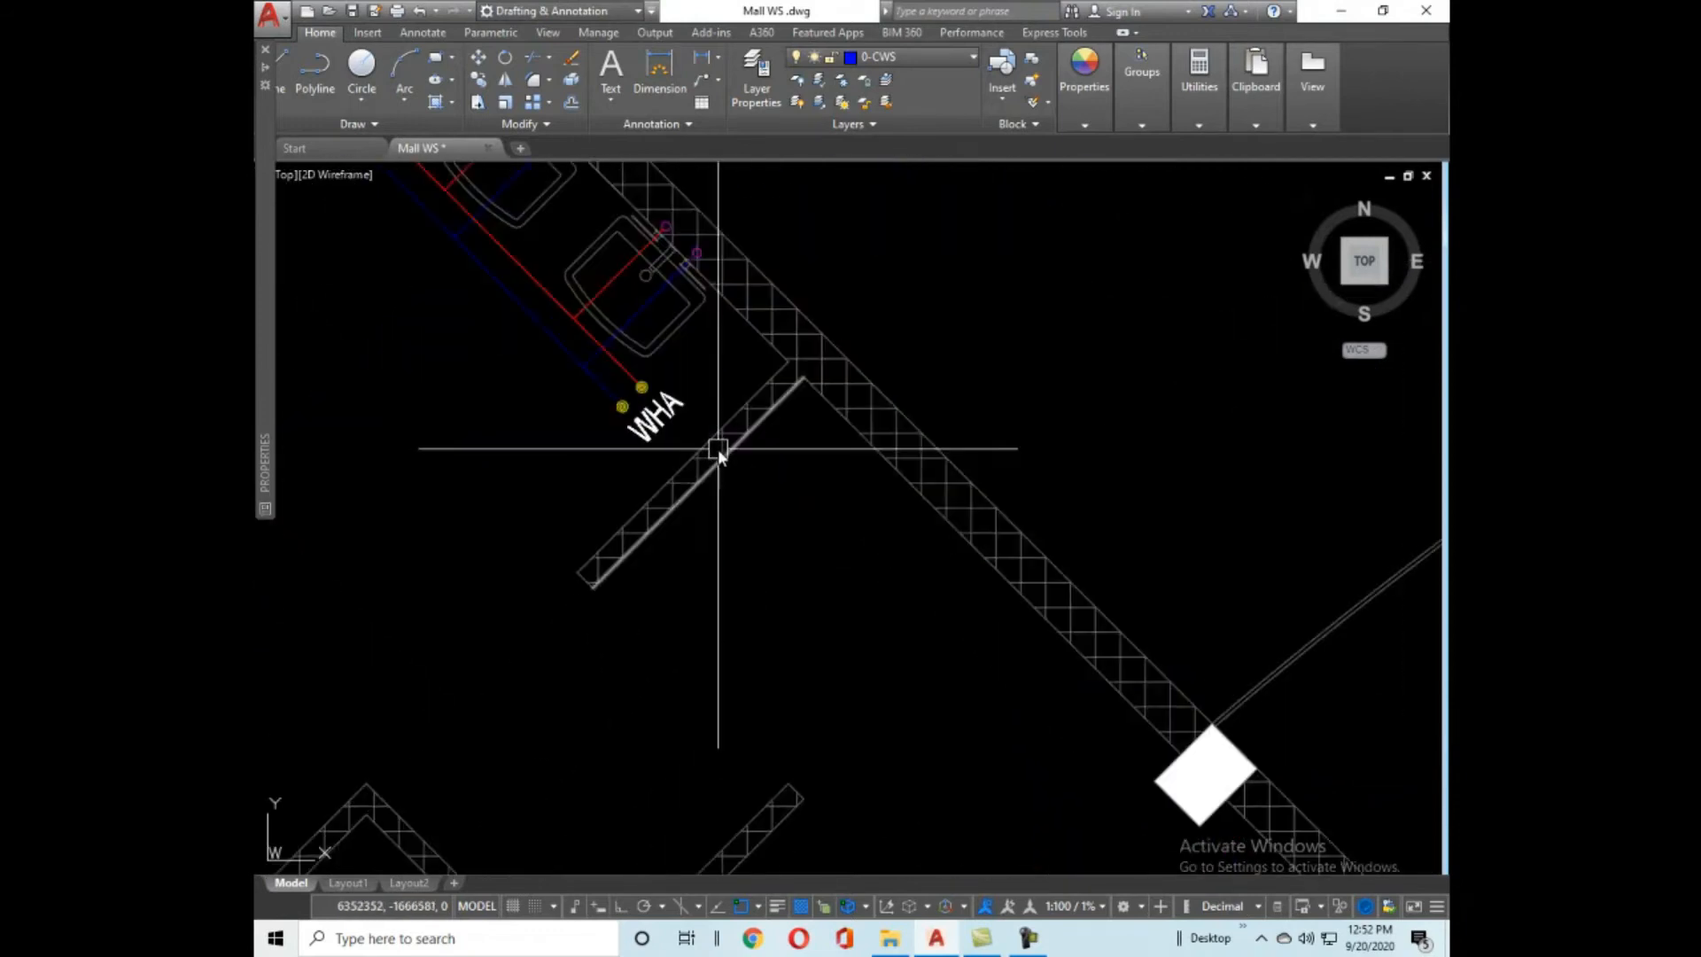
pyautogui.scroll(-5, 776, 359)
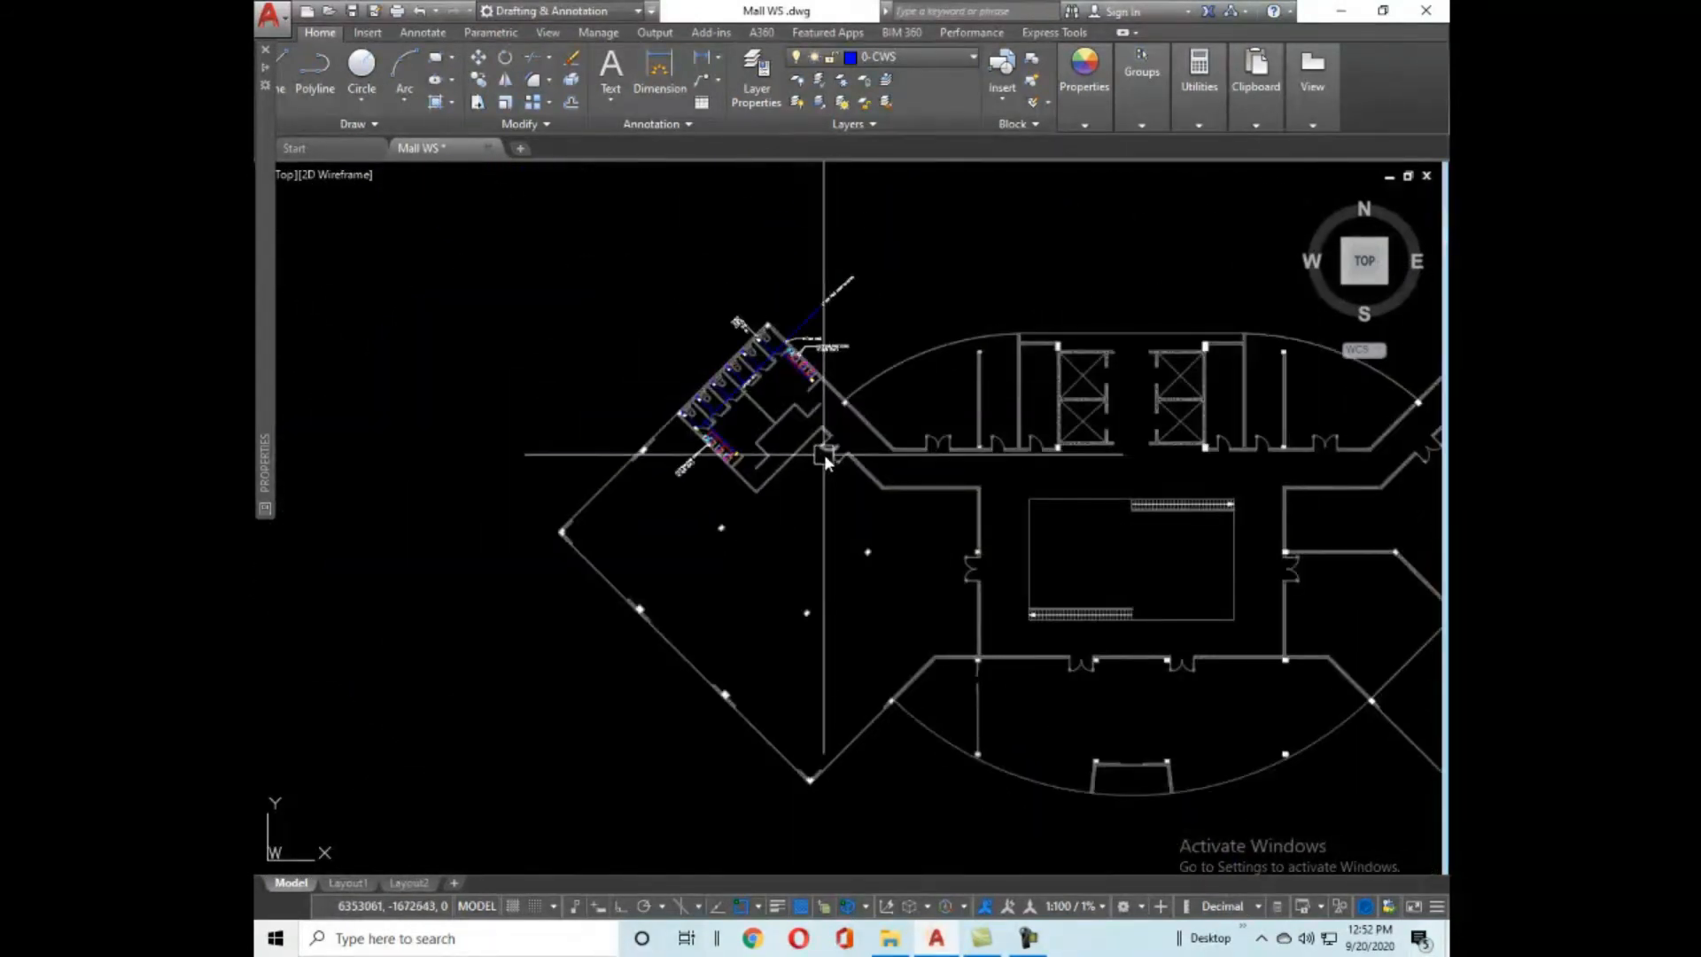
# Compare the unpiped washroom in the opposite wing with the finished one, checking its stalls, washbasin rows and walls.
pyautogui.scroll(-5, 814, 478)
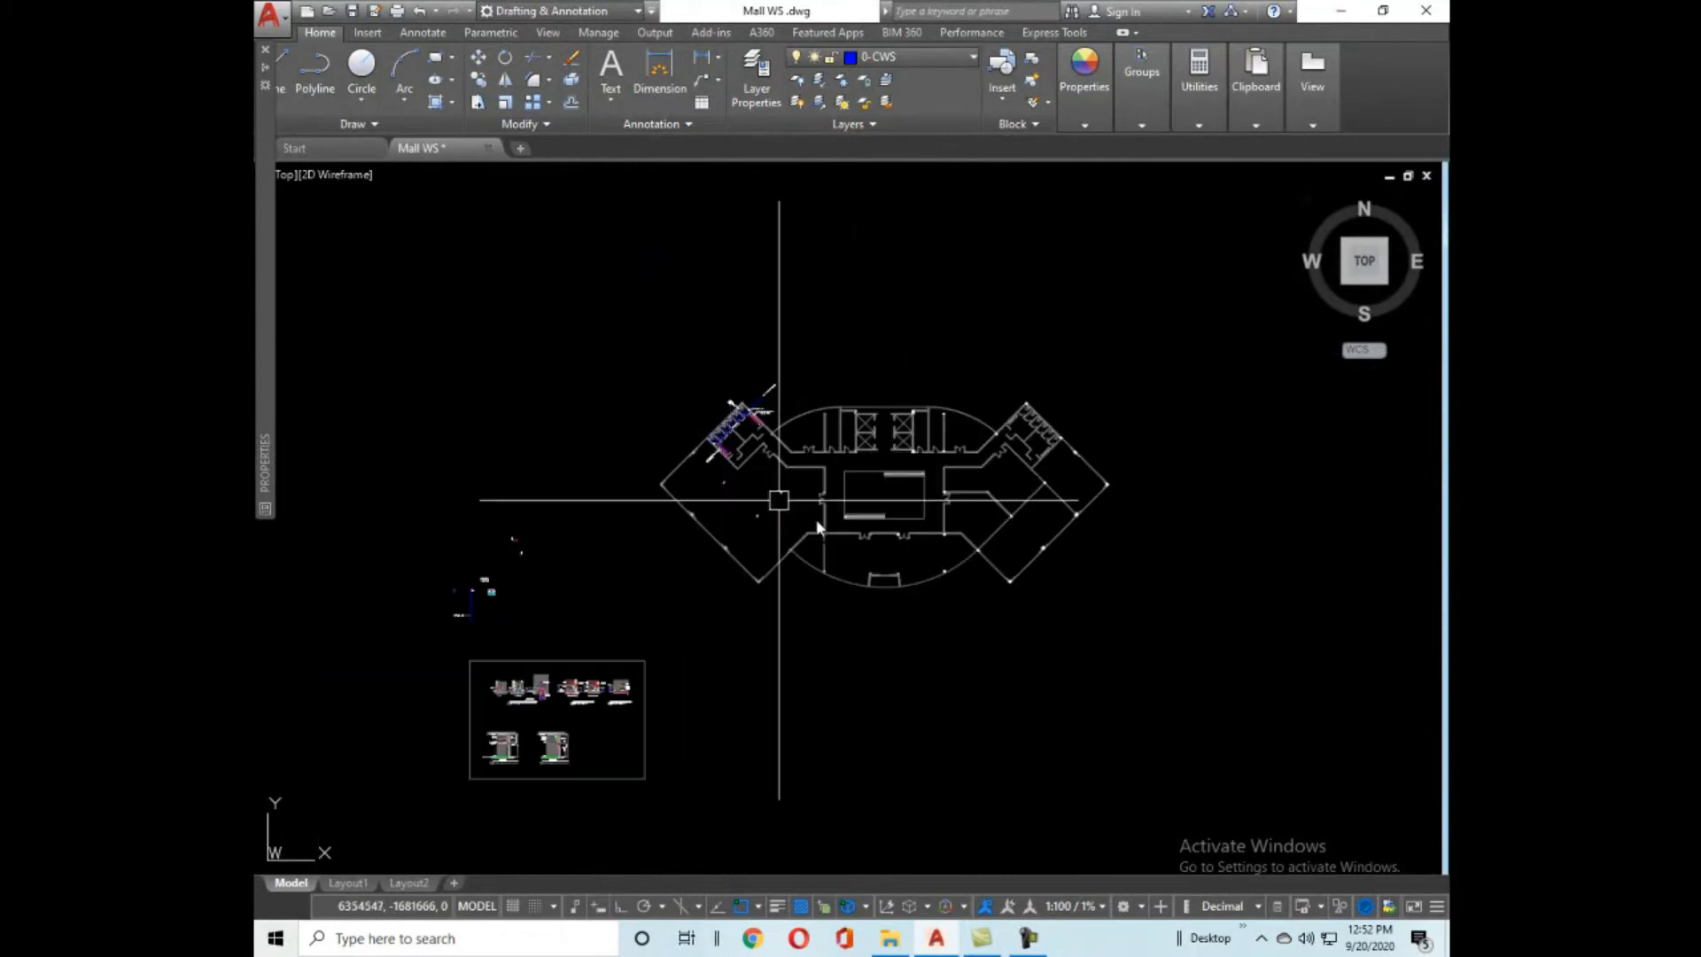
pyautogui.scroll(3, 885, 496)
pyautogui.scroll(10, 896, 380)
pyautogui.scroll(-3, 886, 496)
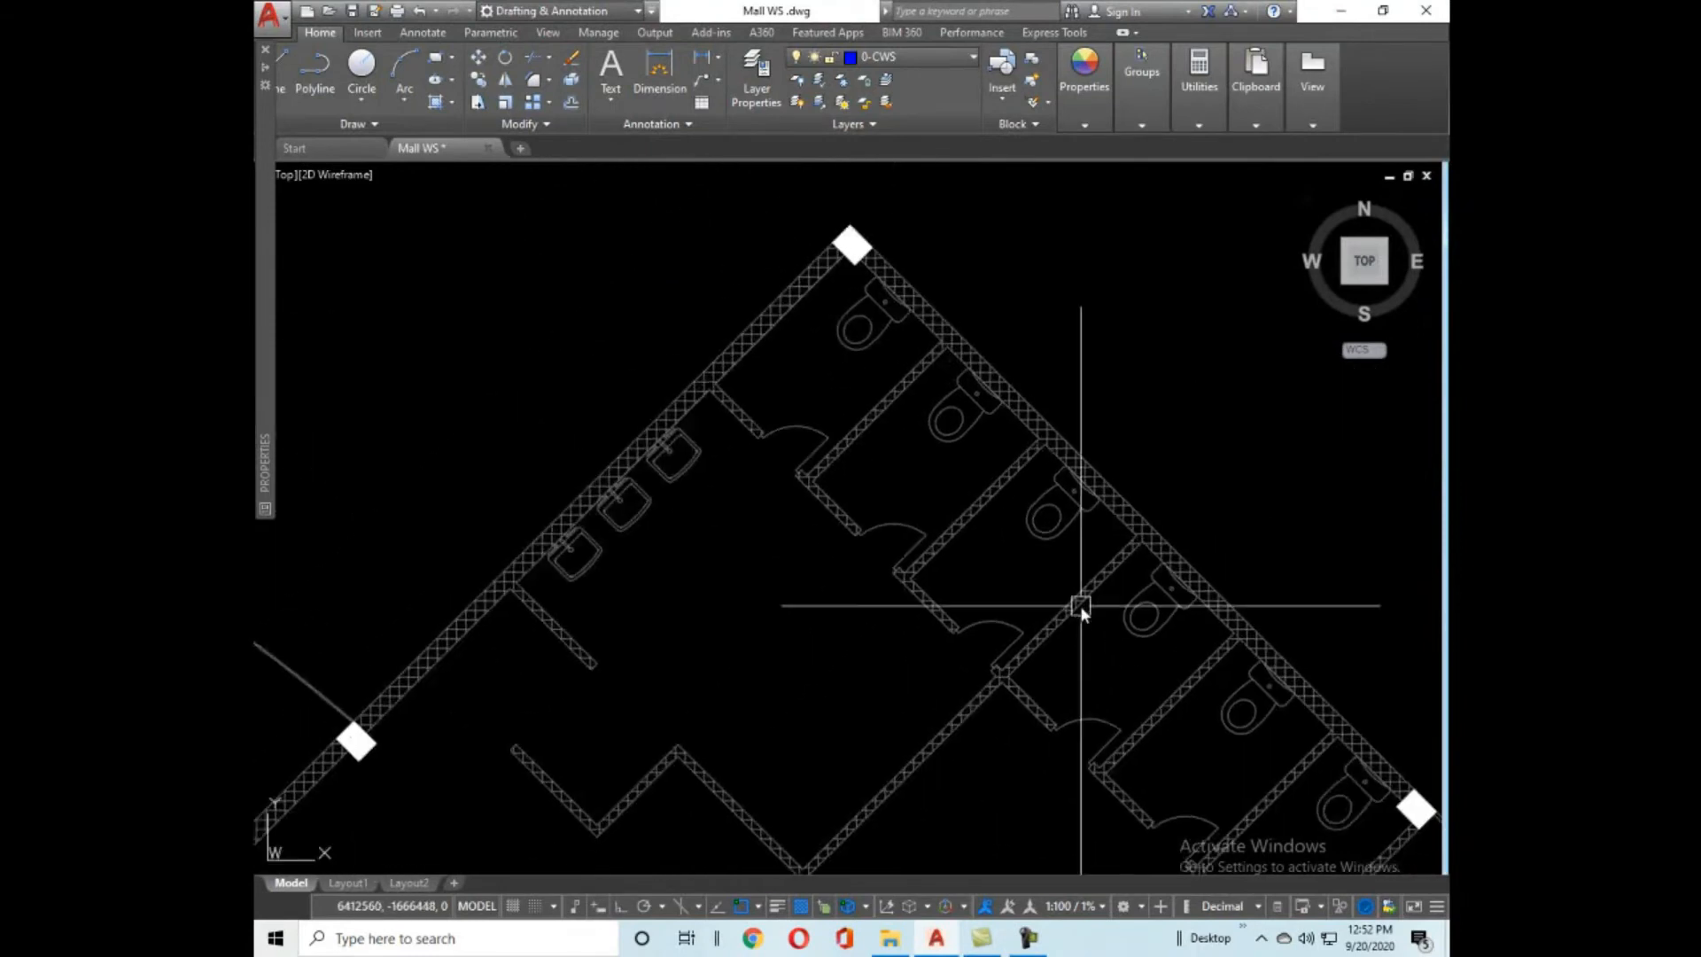
pyautogui.scroll(-3, 1012, 506)
pyautogui.moveTo(1068, 635); pyautogui.dragTo(891, 489, button='middle')
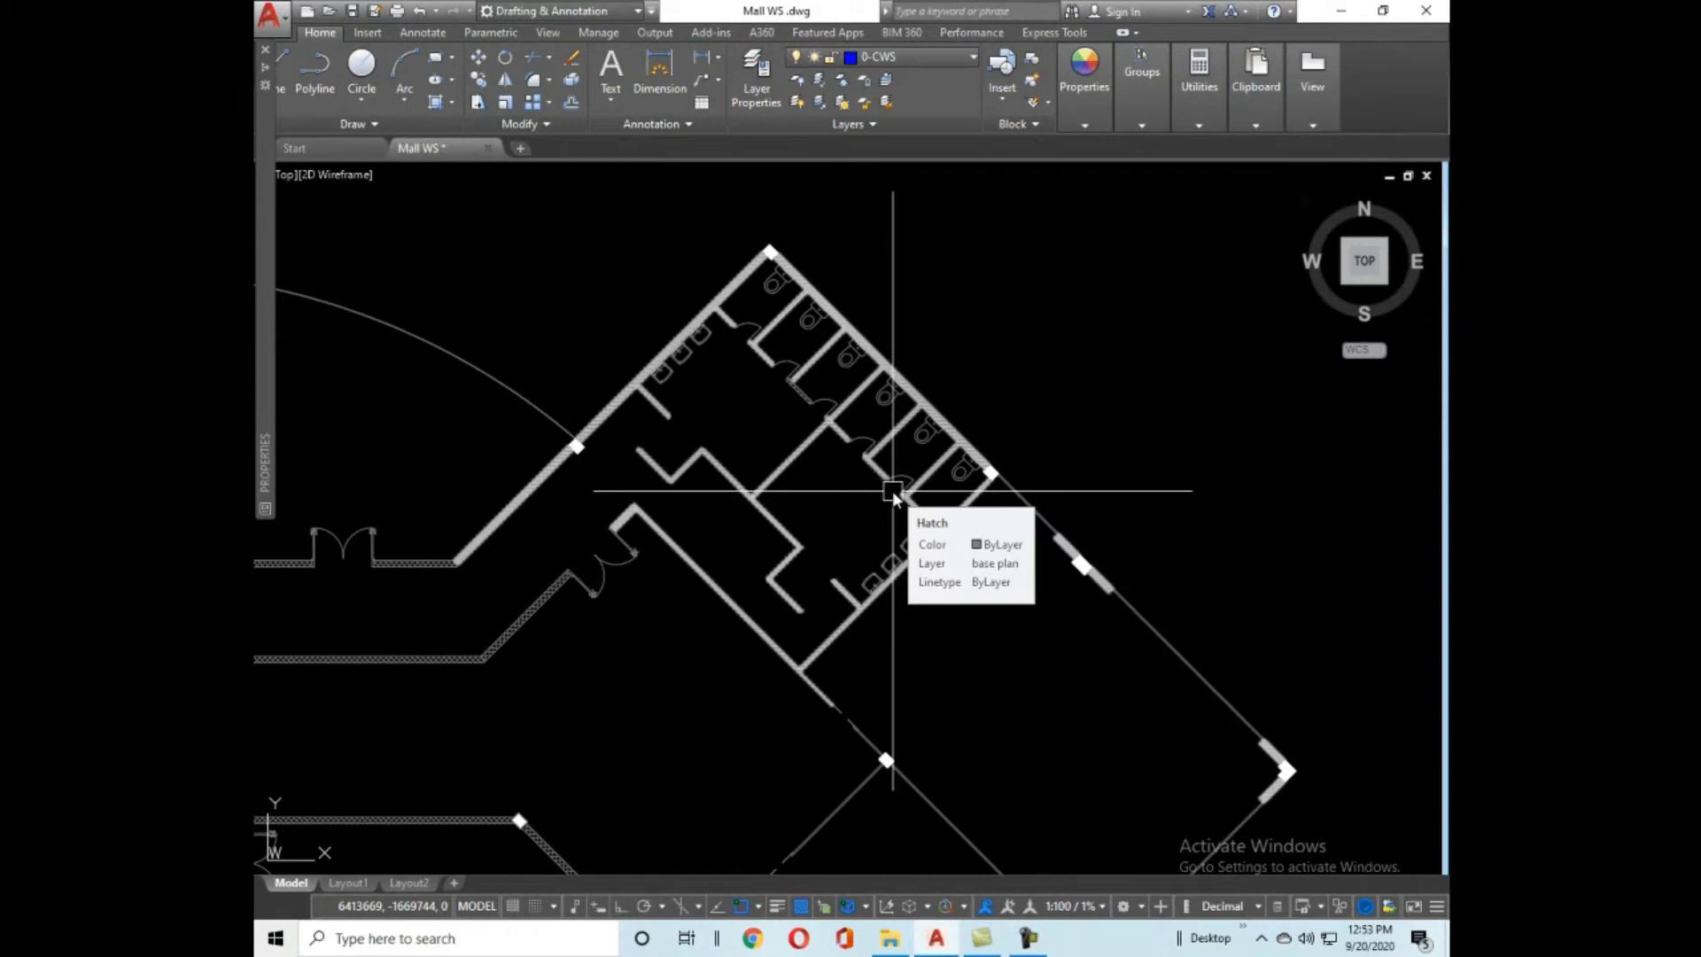
pyautogui.scroll(-5, 891, 491)
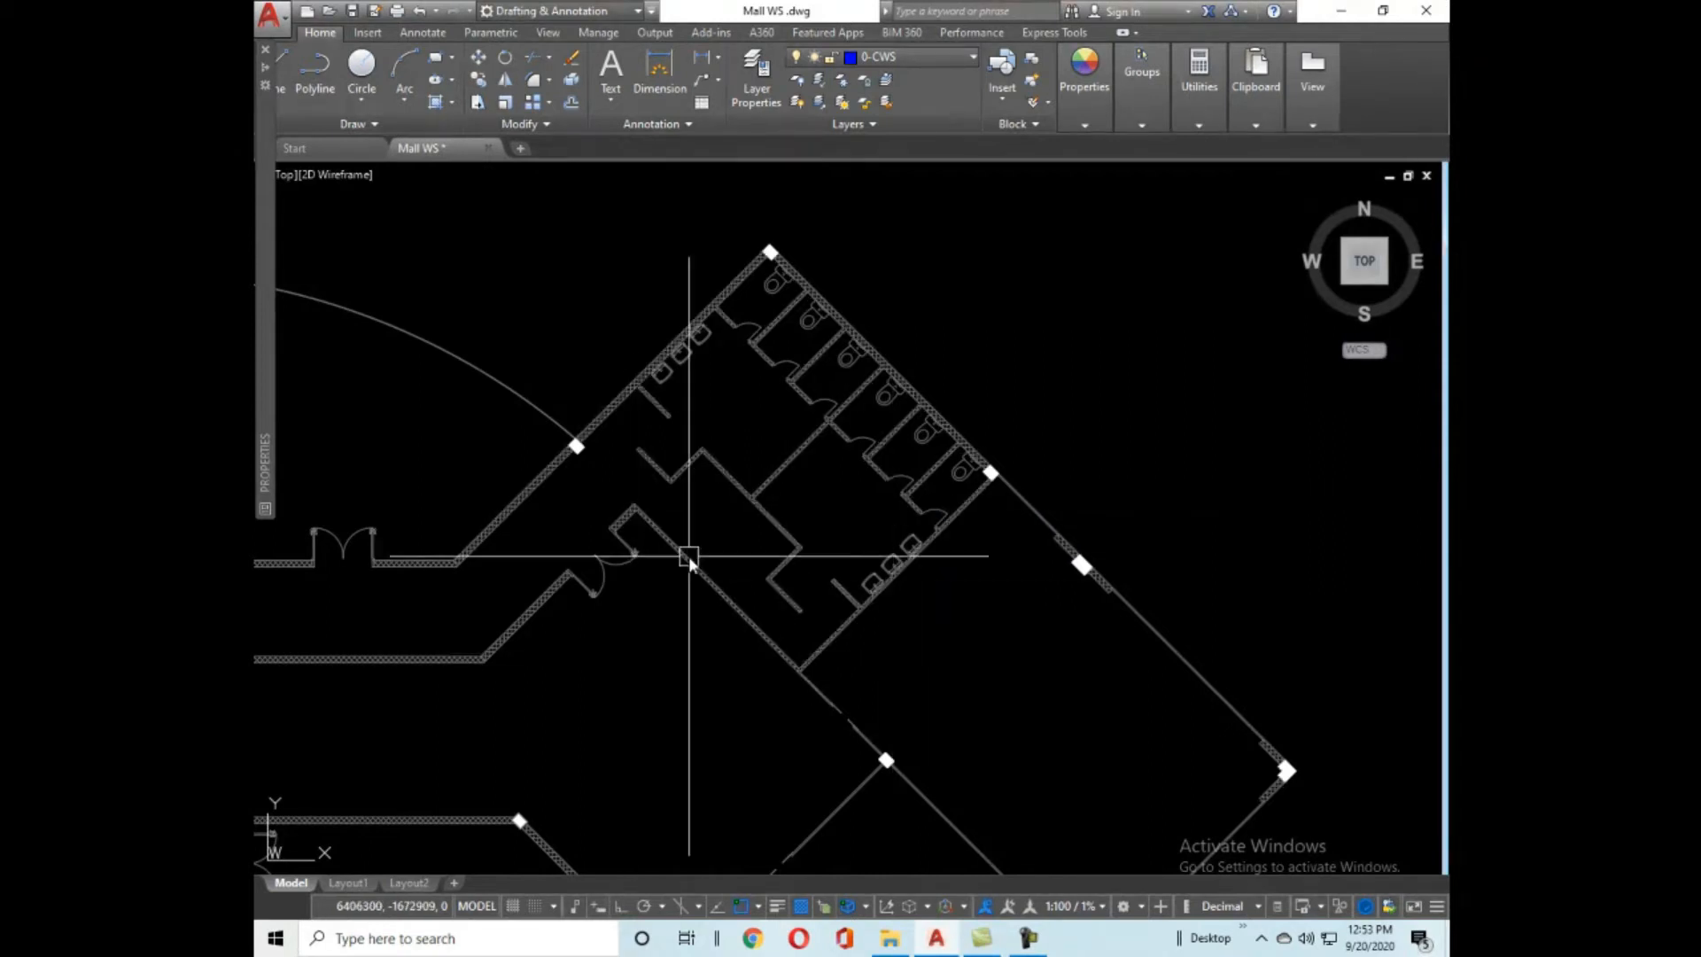
pyautogui.moveTo(616, 405); pyautogui.dragTo(925, 441, button='middle')
pyautogui.scroll(6, 924, 441)
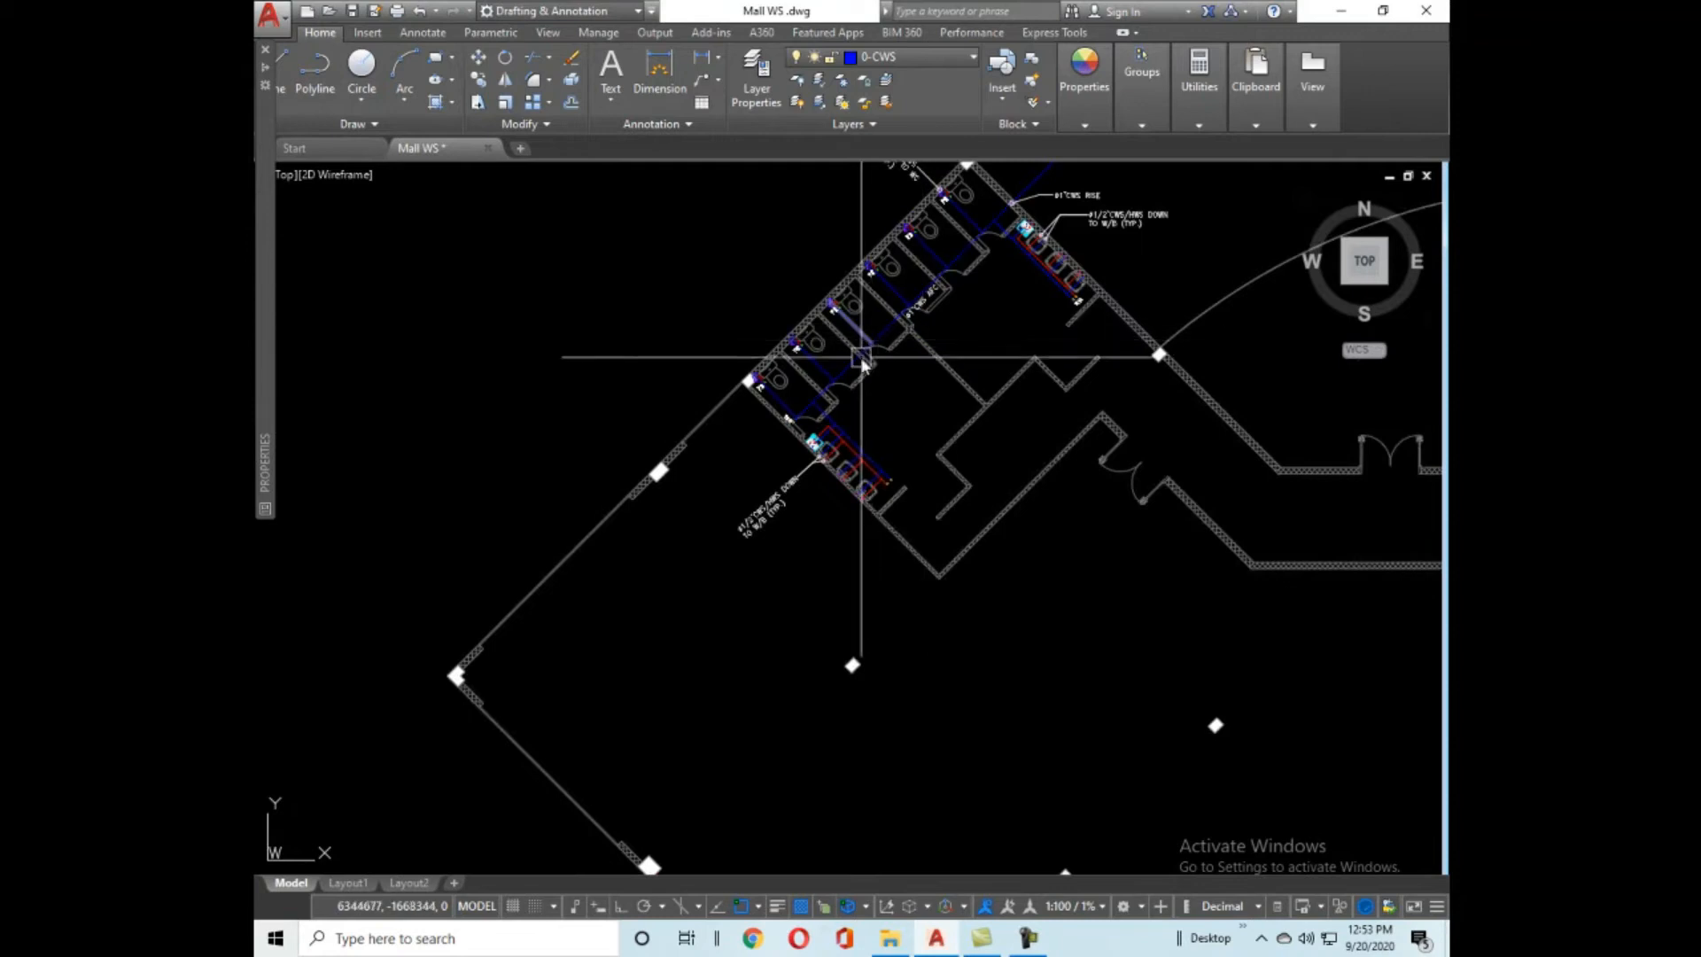
pyautogui.moveTo(873, 350); pyautogui.dragTo(745, 565, button='middle')
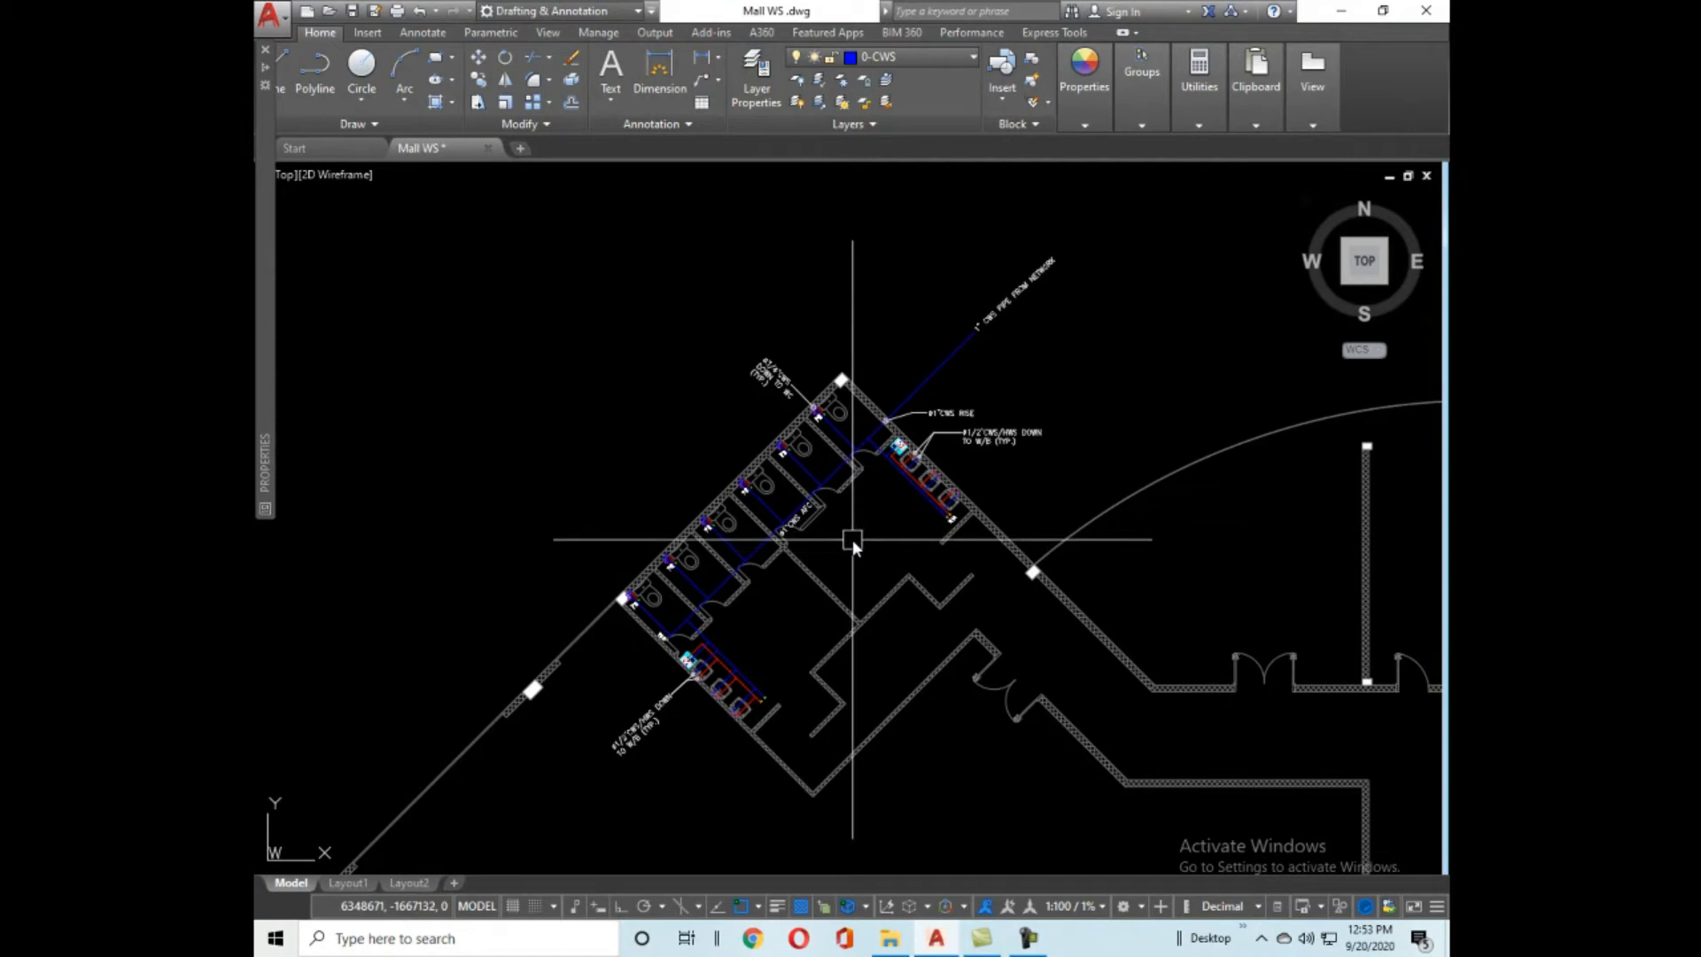
pyautogui.scroll(-7, 838, 487)
pyautogui.moveTo(1281, 561); pyautogui.dragTo(988, 572, button='middle')
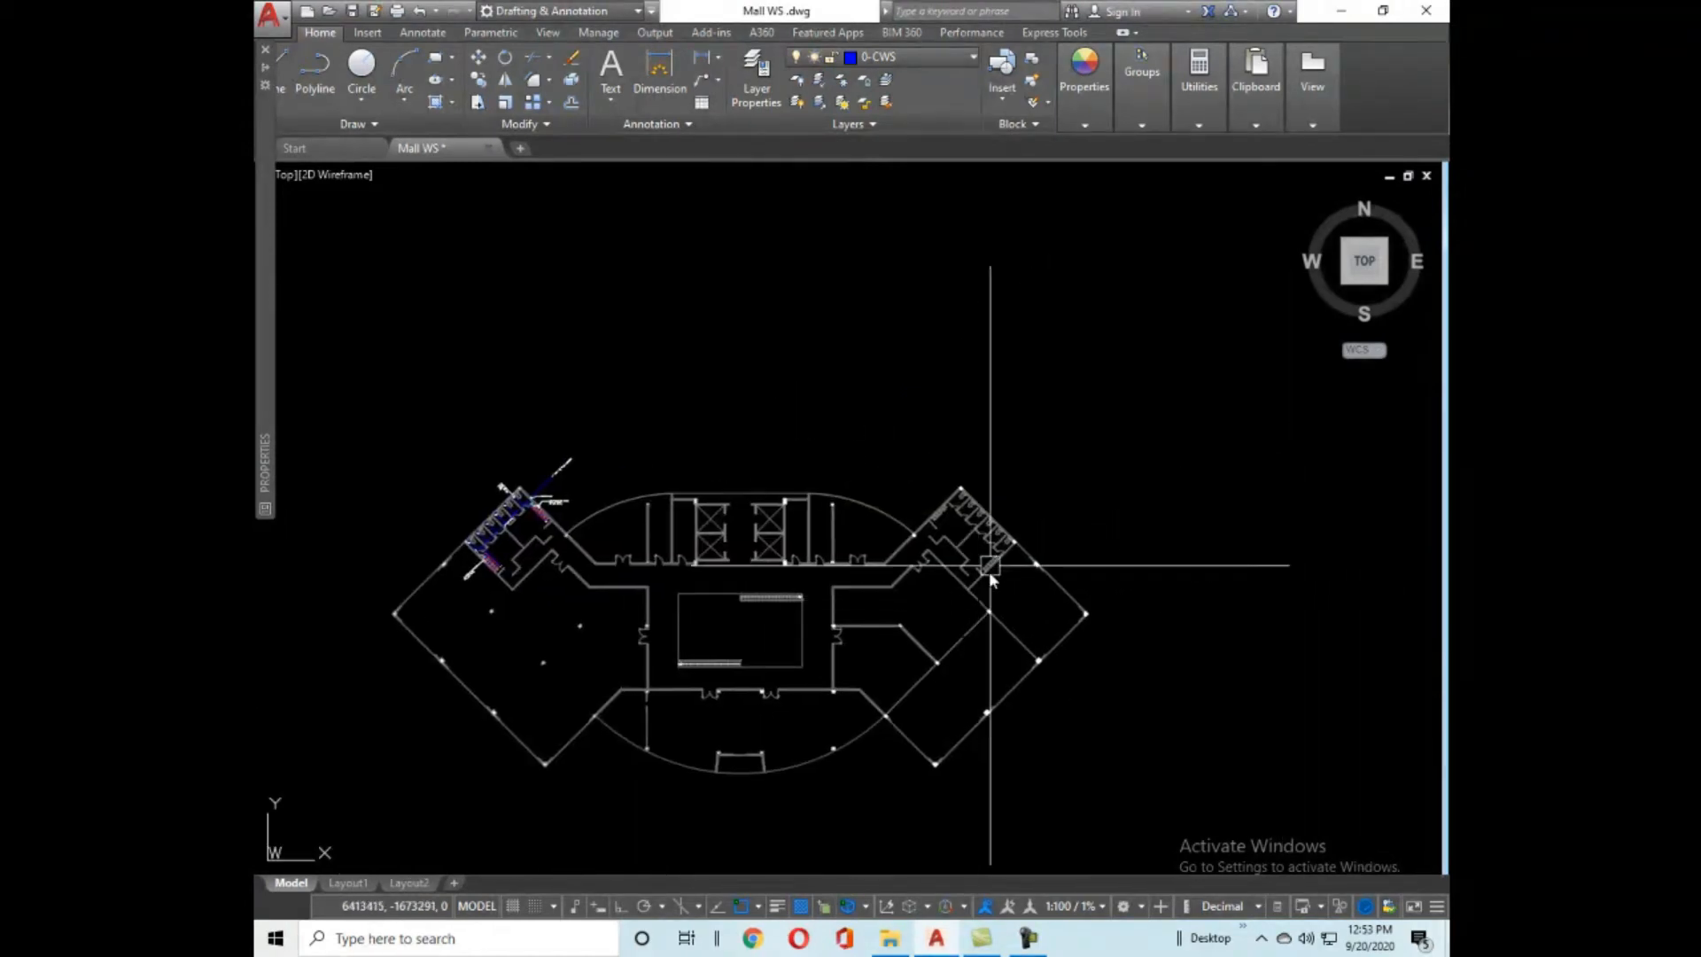
pyautogui.scroll(7, 983, 549)
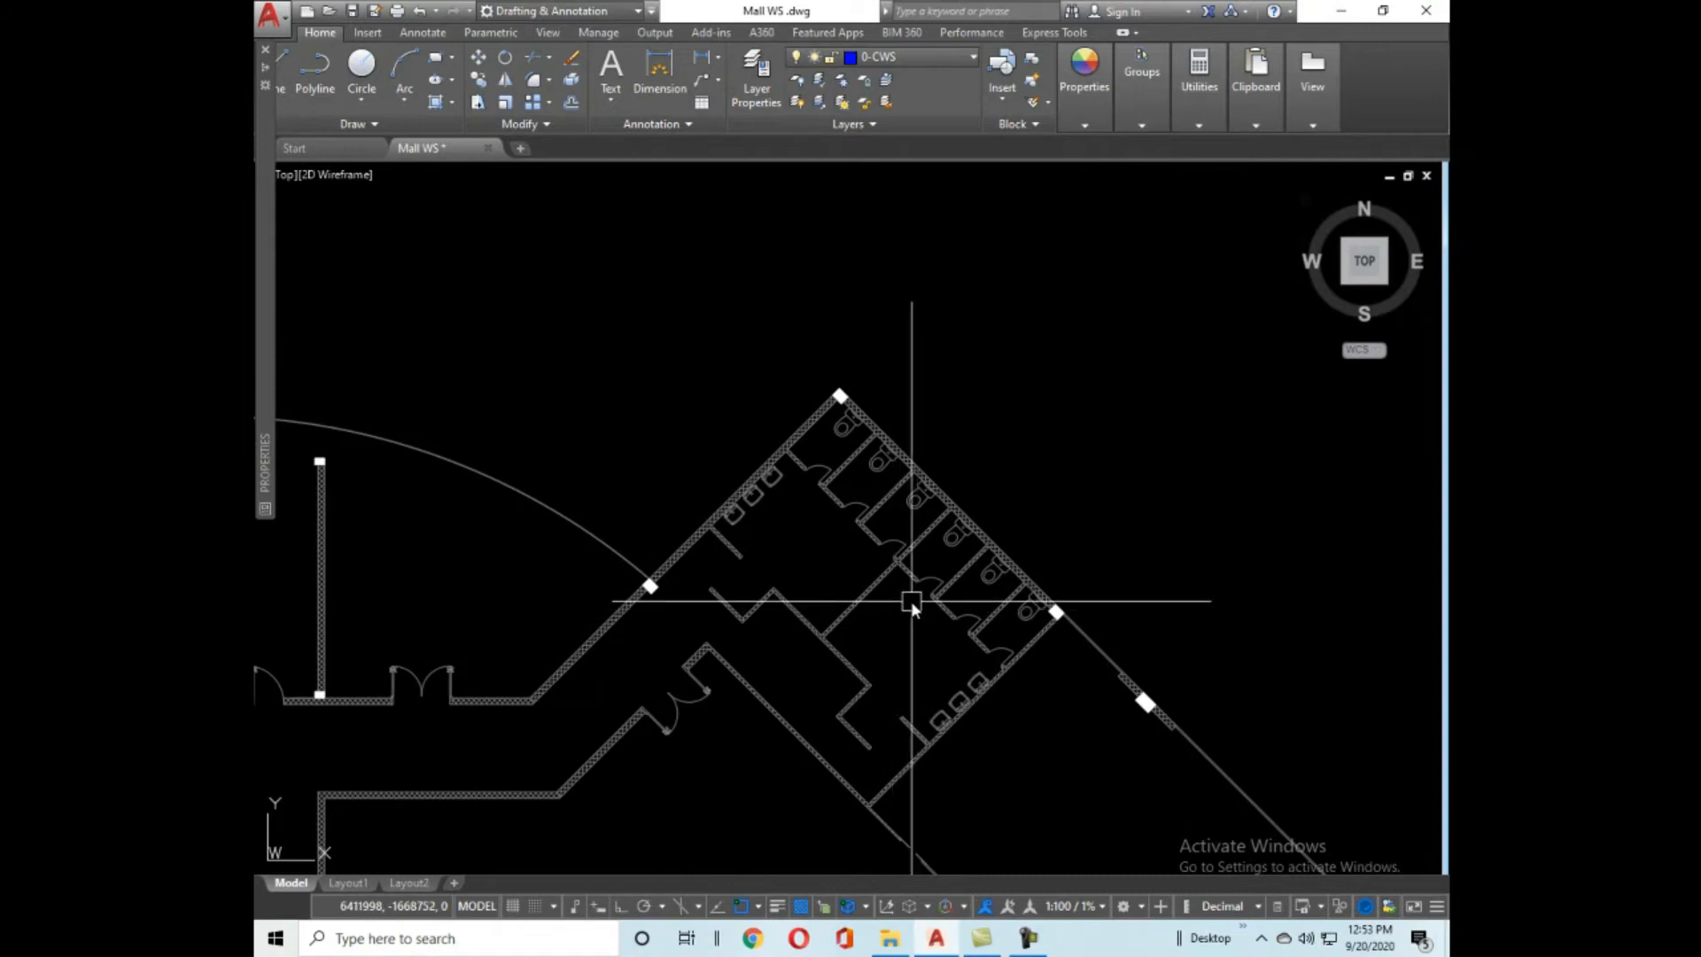
pyautogui.scroll(5, 811, 539)
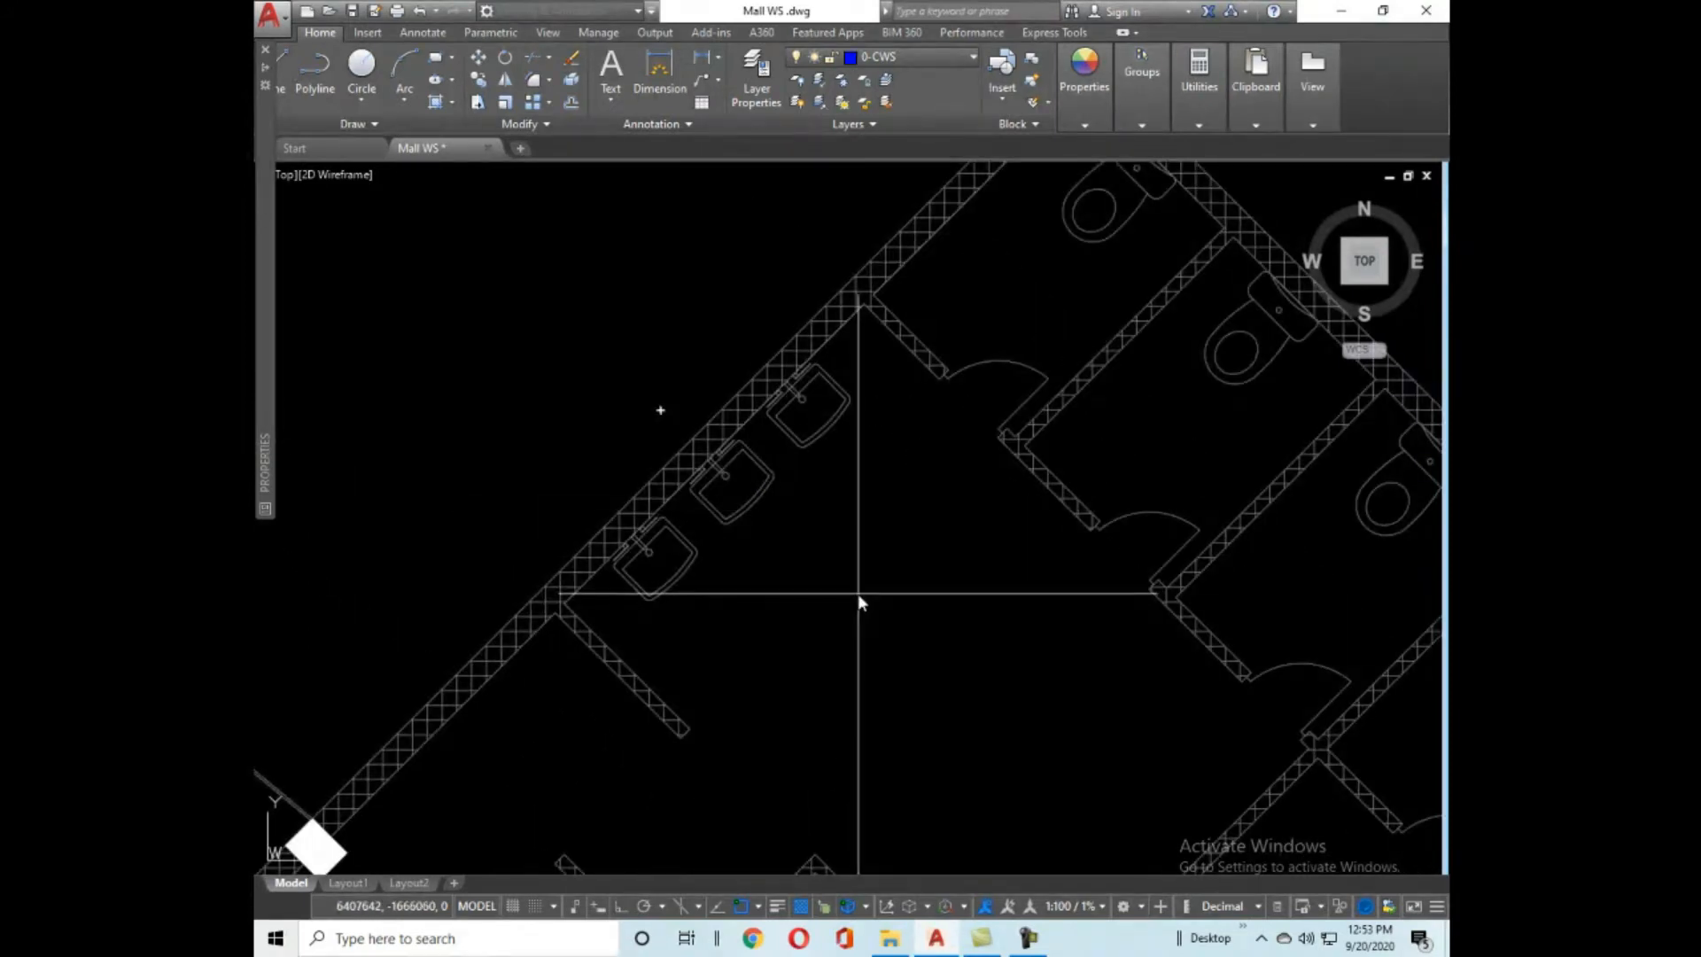
pyautogui.scroll(-3, 845, 586)
pyautogui.scroll(-3, 961, 611)
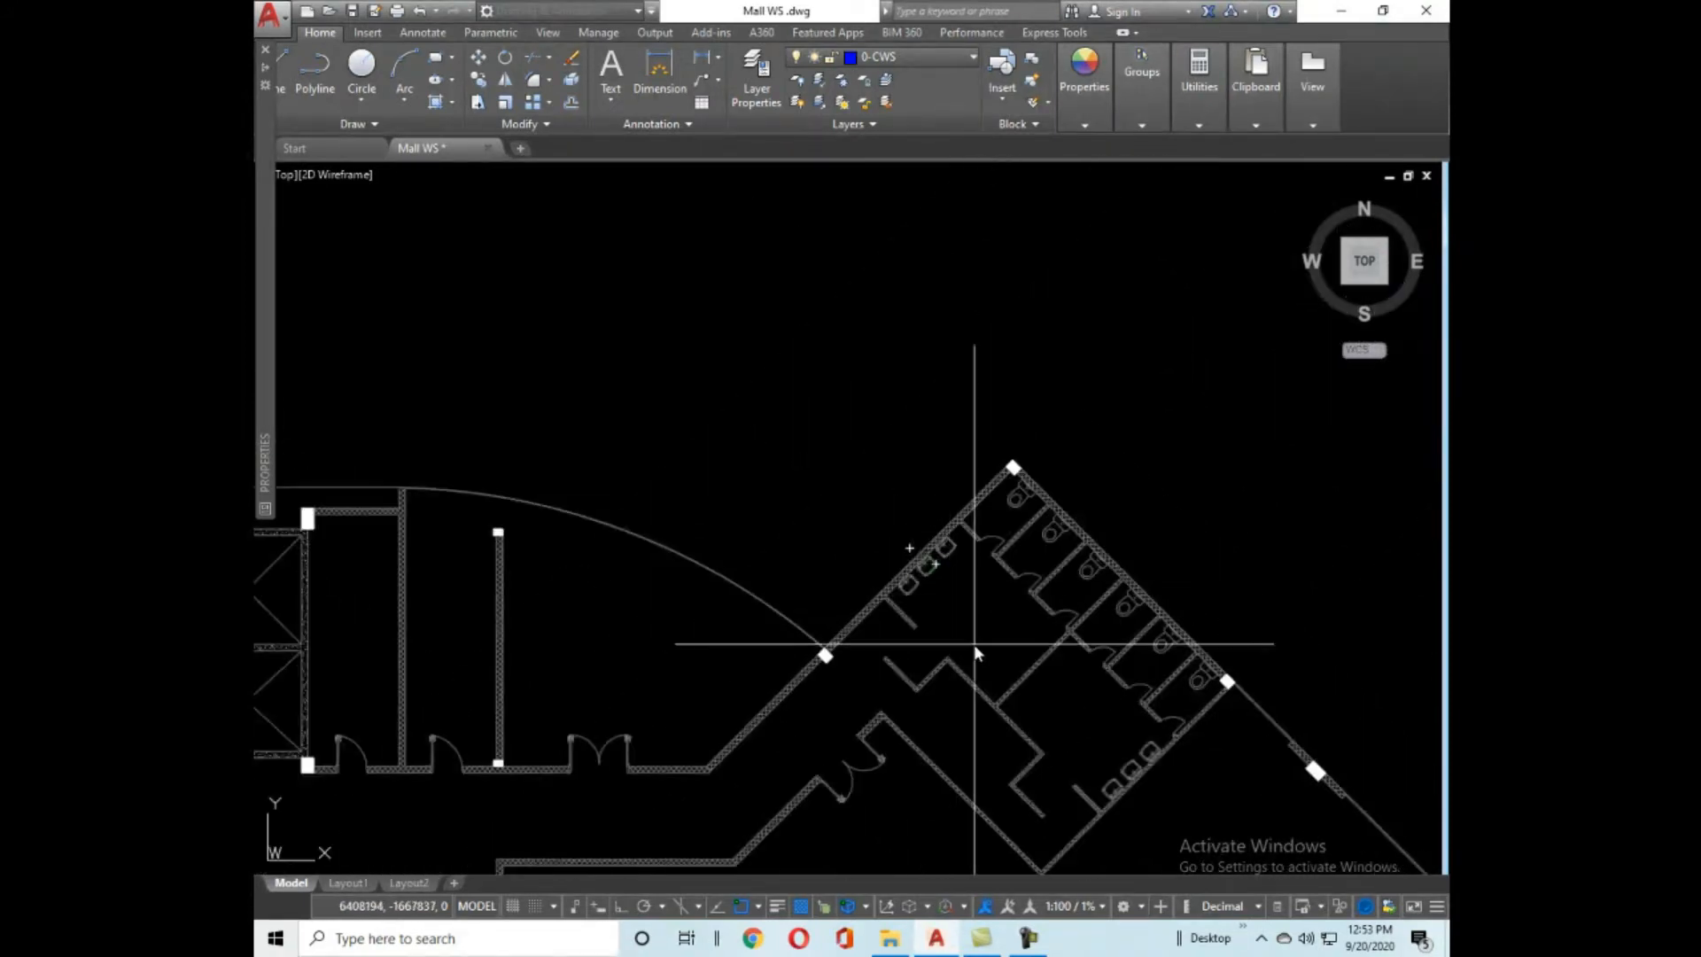
pyautogui.scroll(3, 979, 585)
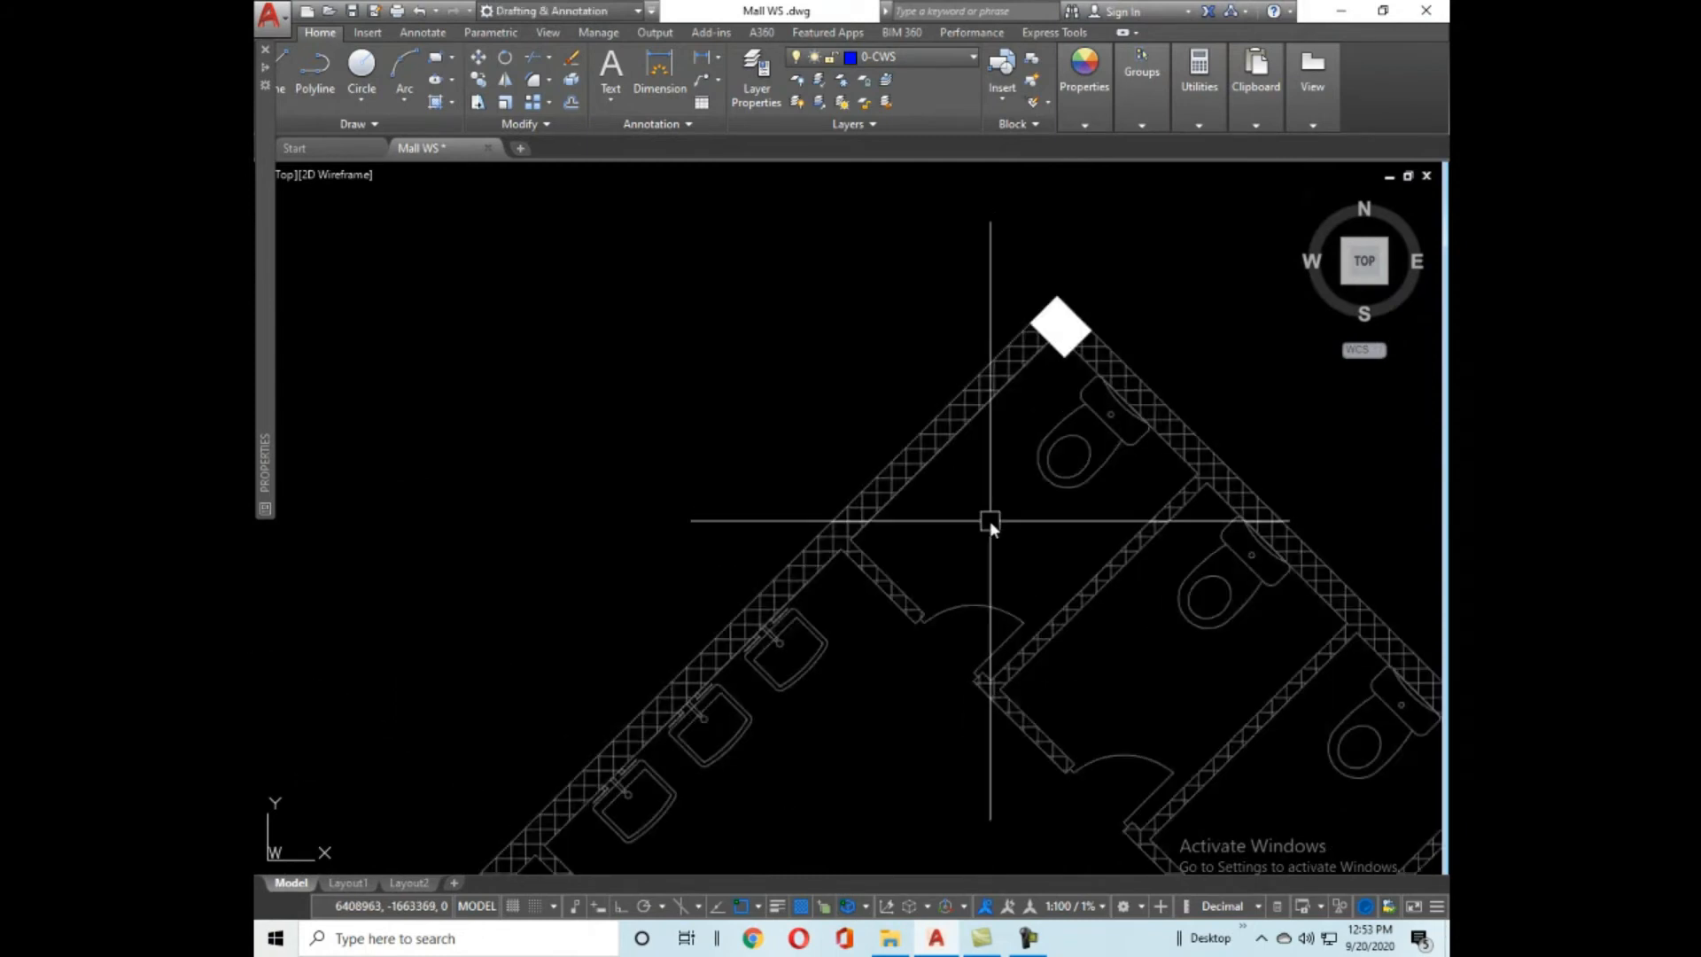
# Copy the cold water riser circle from the finished washroom into the opposite washroom's wall, between the first washbasin and the stall partition.
pyautogui.scroll(-5, 1015, 434)
pyautogui.scroll(5, 562, 399)
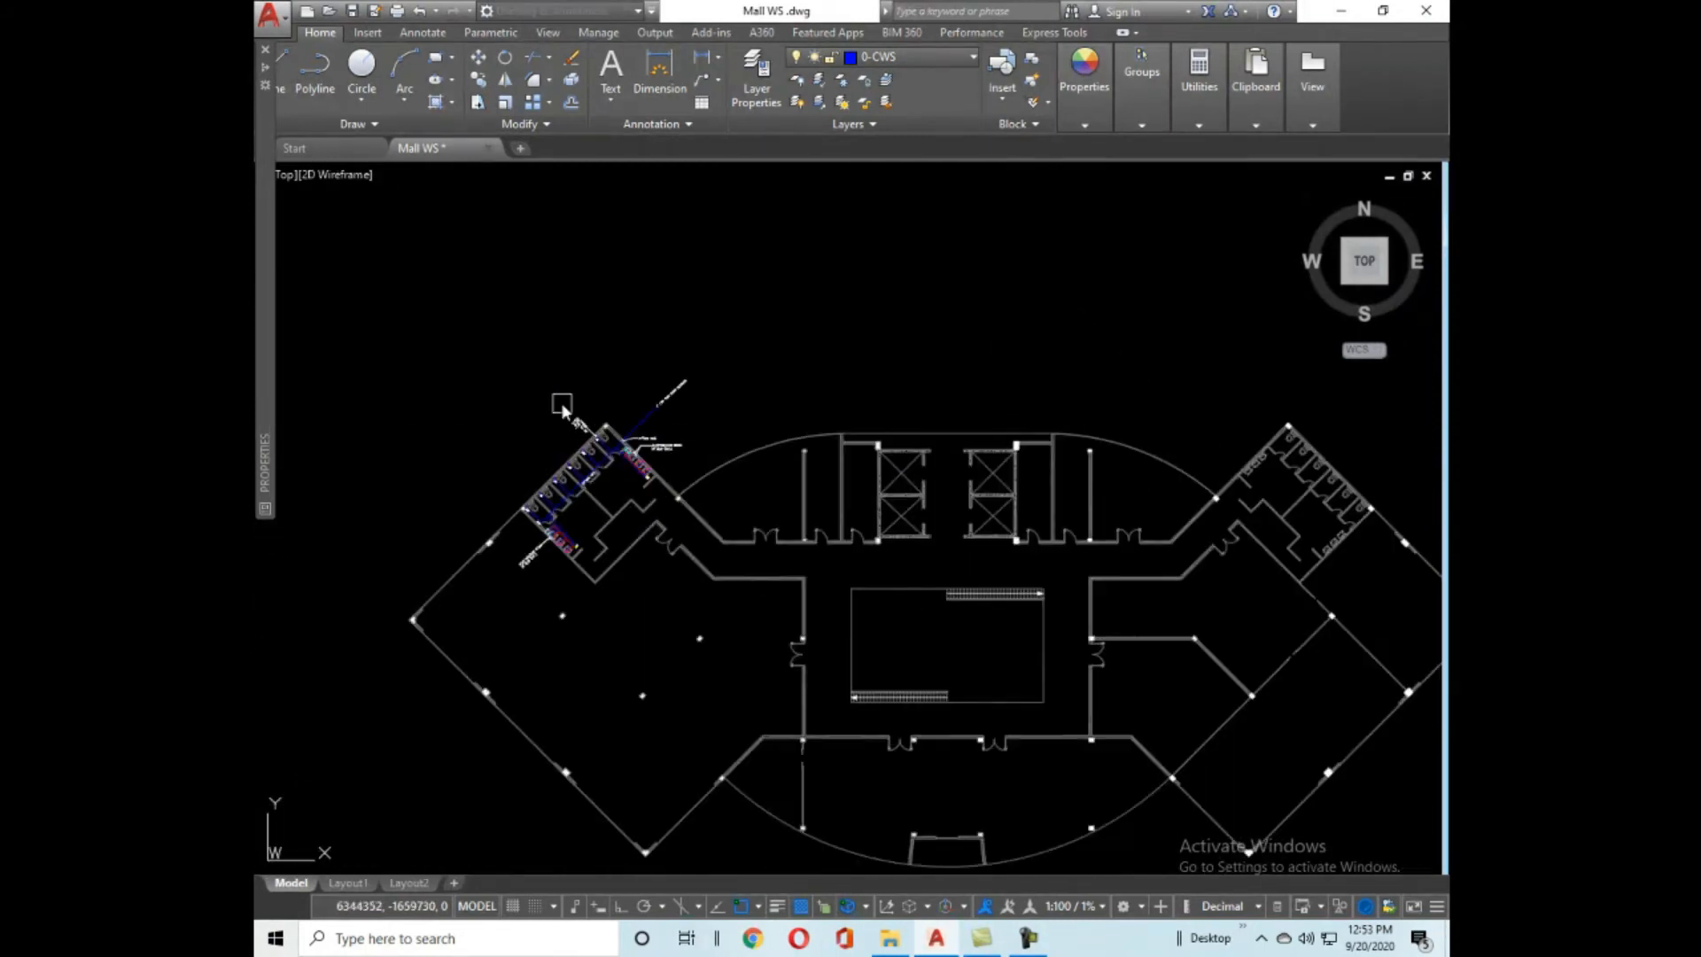
pyautogui.scroll(5, 805, 594)
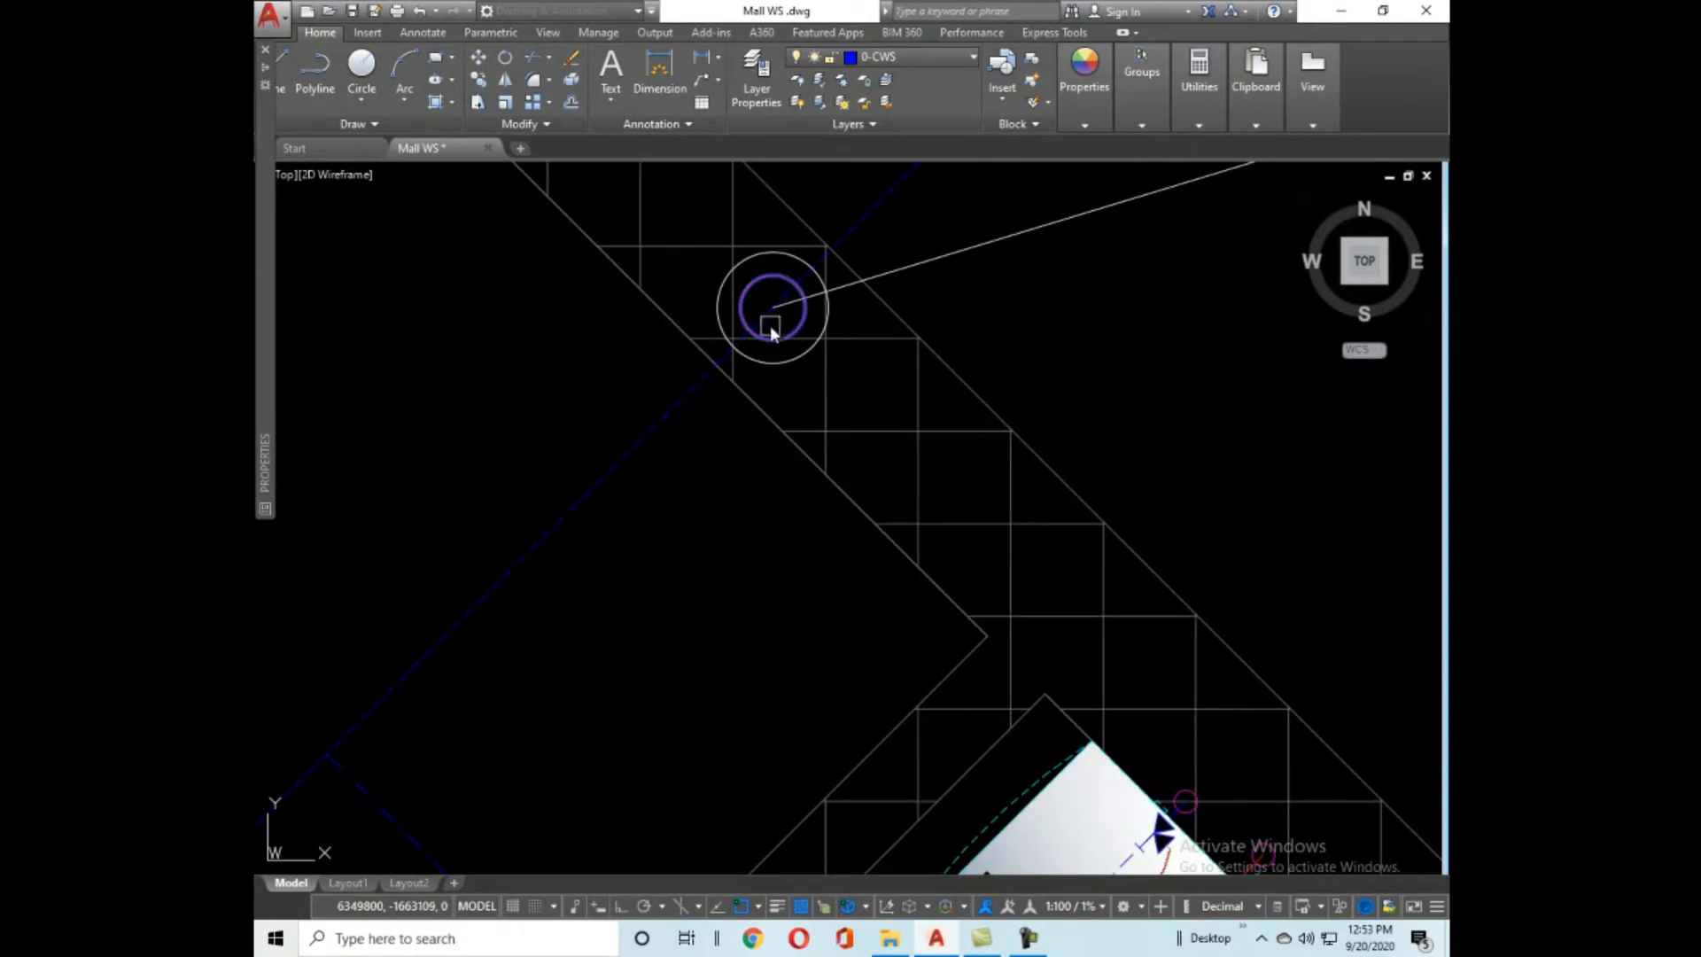
pyautogui.scroll(-5, 775, 312)
pyautogui.scroll(5, 906, 500)
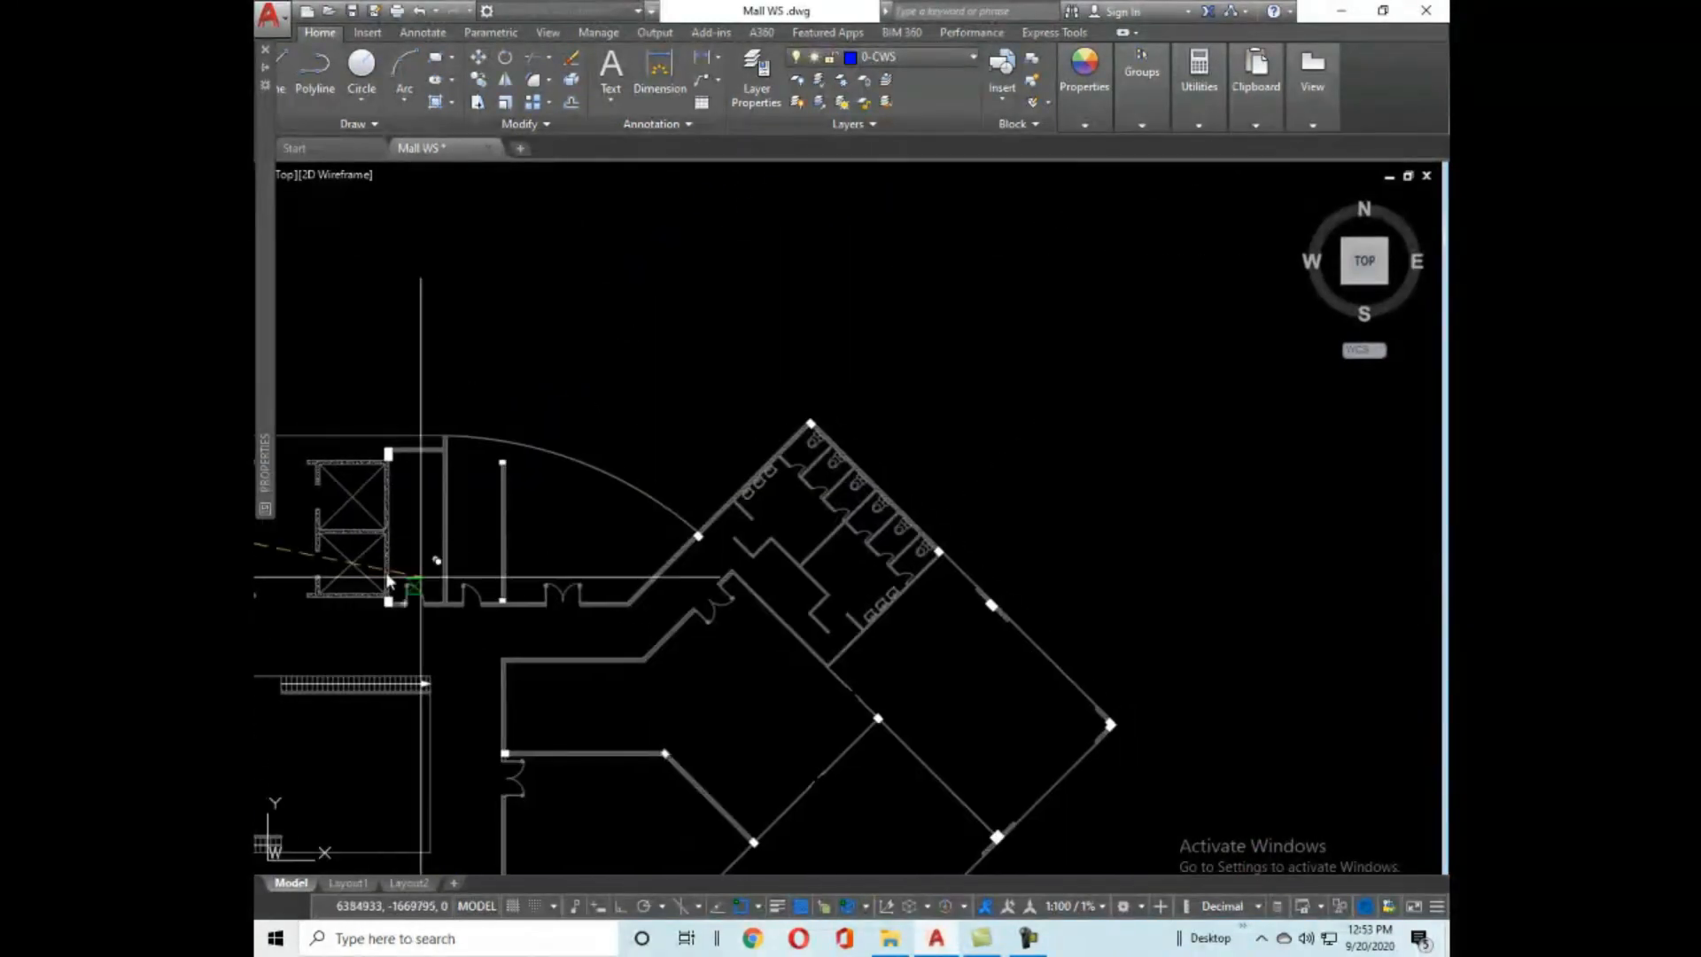
pyautogui.scroll(5, 892, 448)
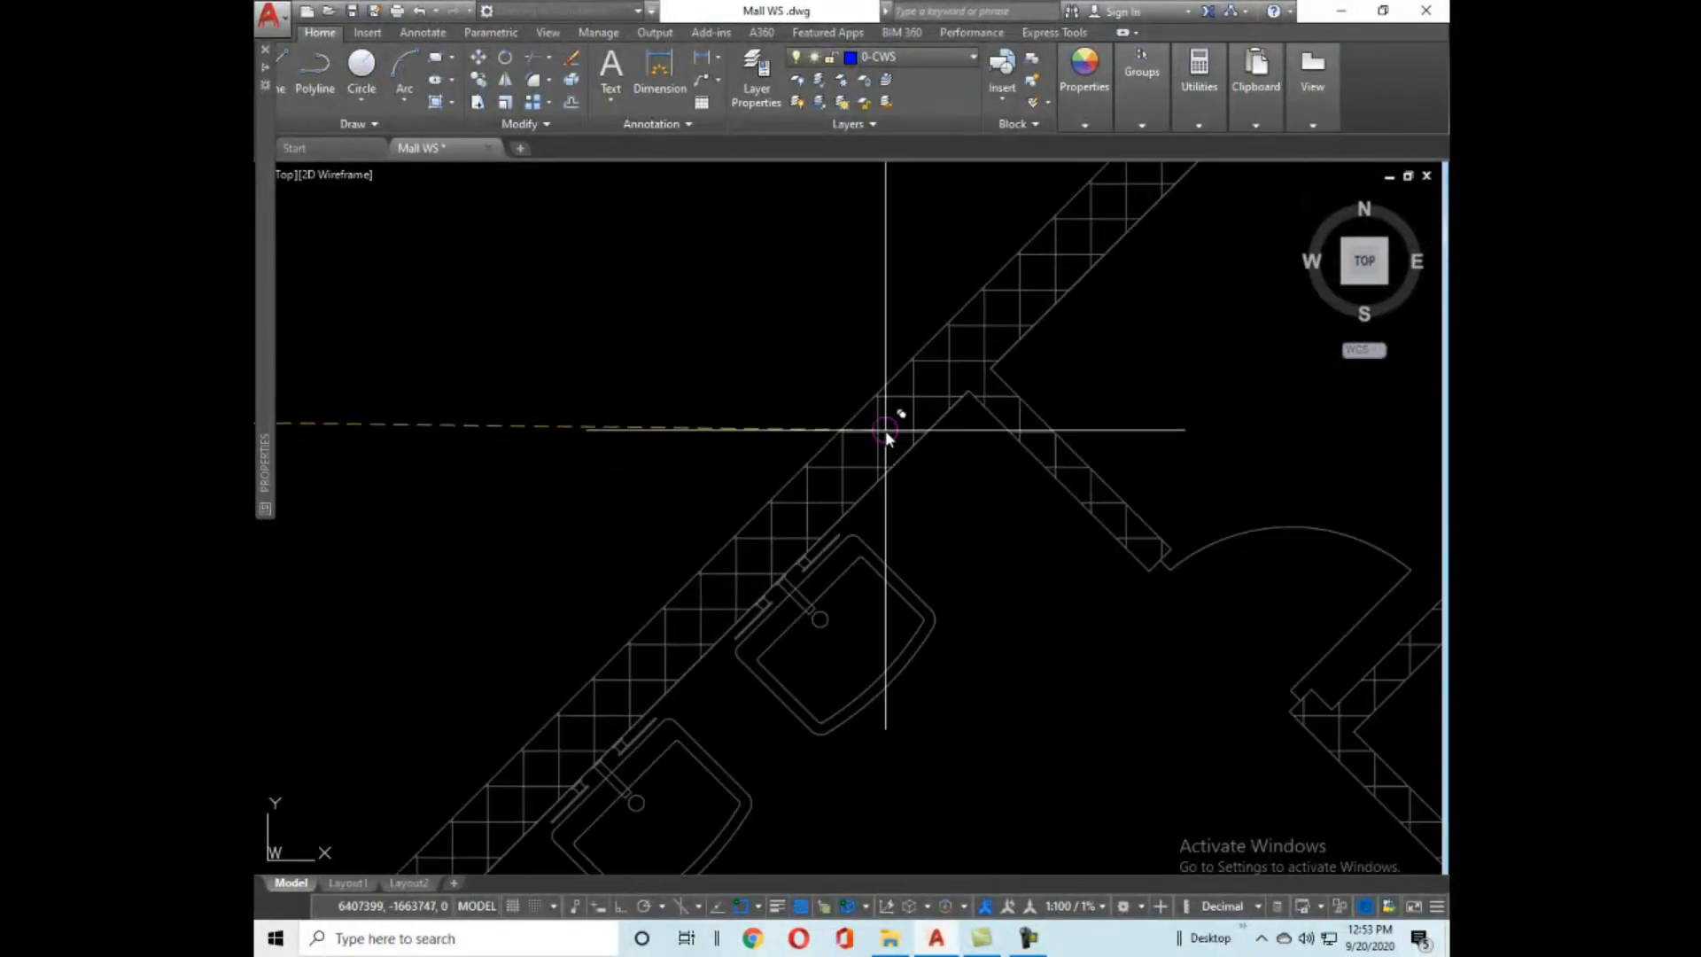
pyautogui.scroll(-6, 891, 418)
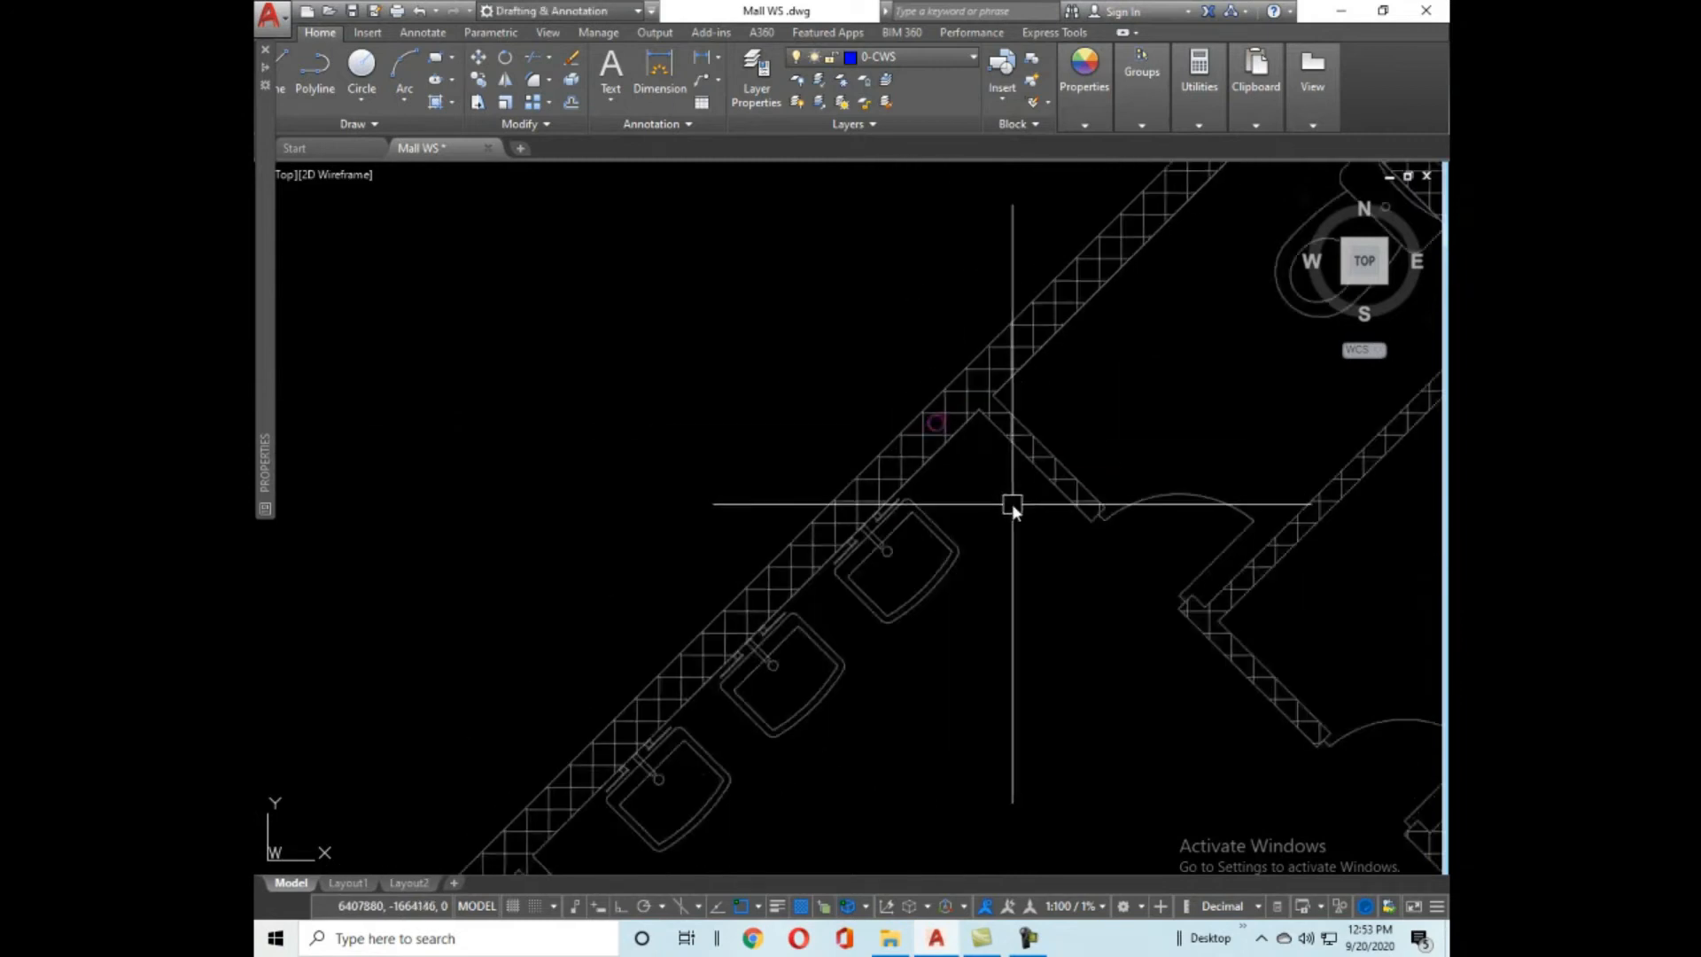
# Draw a cold water pipe inside the wall from the copied riser past the three washbasins to the partition.
pyautogui.moveTo(706, 463); pyautogui.dragTo(991, 406, button='middle')
pyautogui.scroll(4, 957, 334)
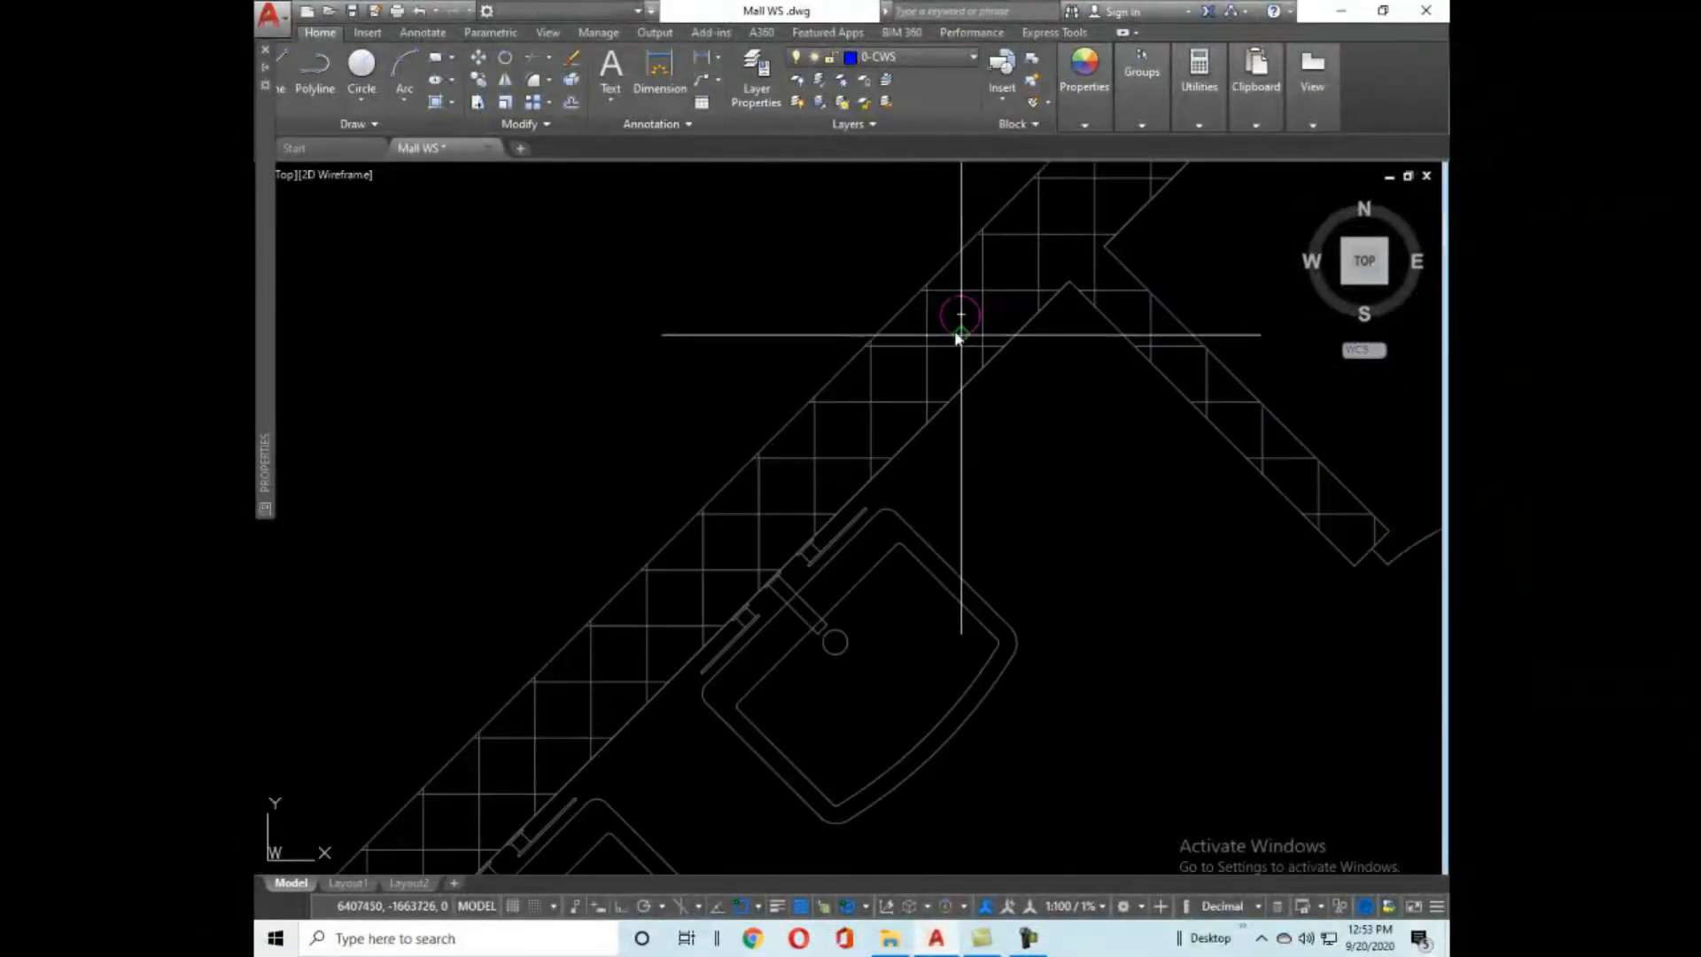
pyautogui.scroll(-6, 1007, 287)
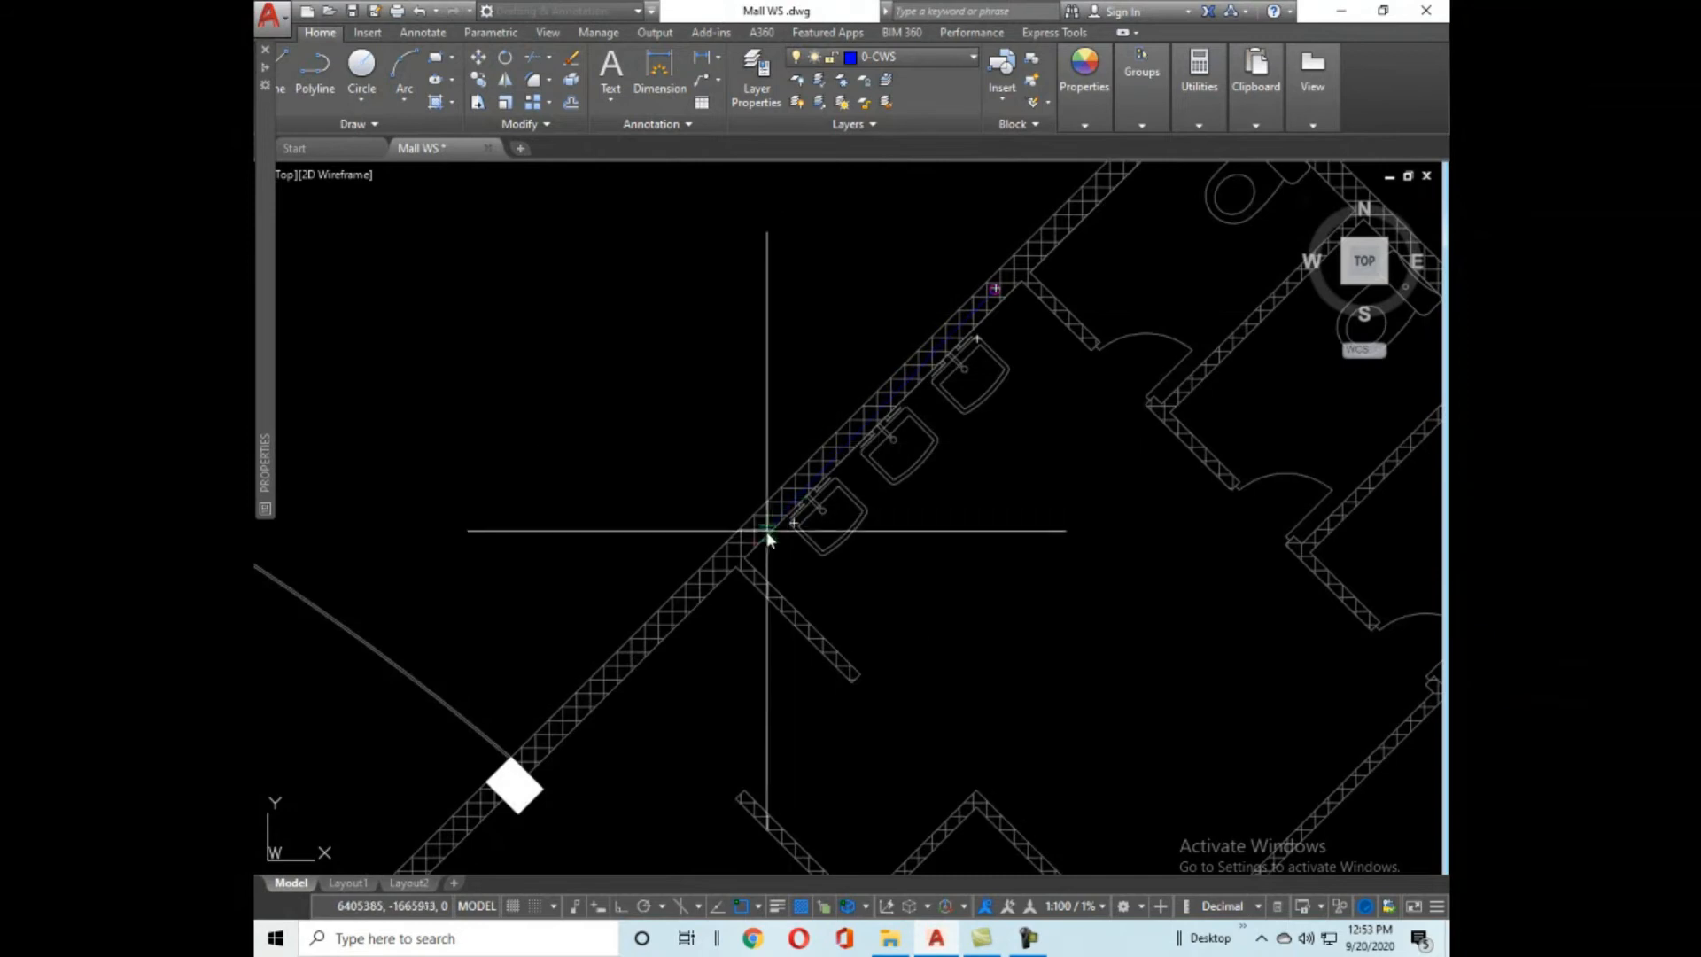
pyautogui.scroll(5, 744, 556)
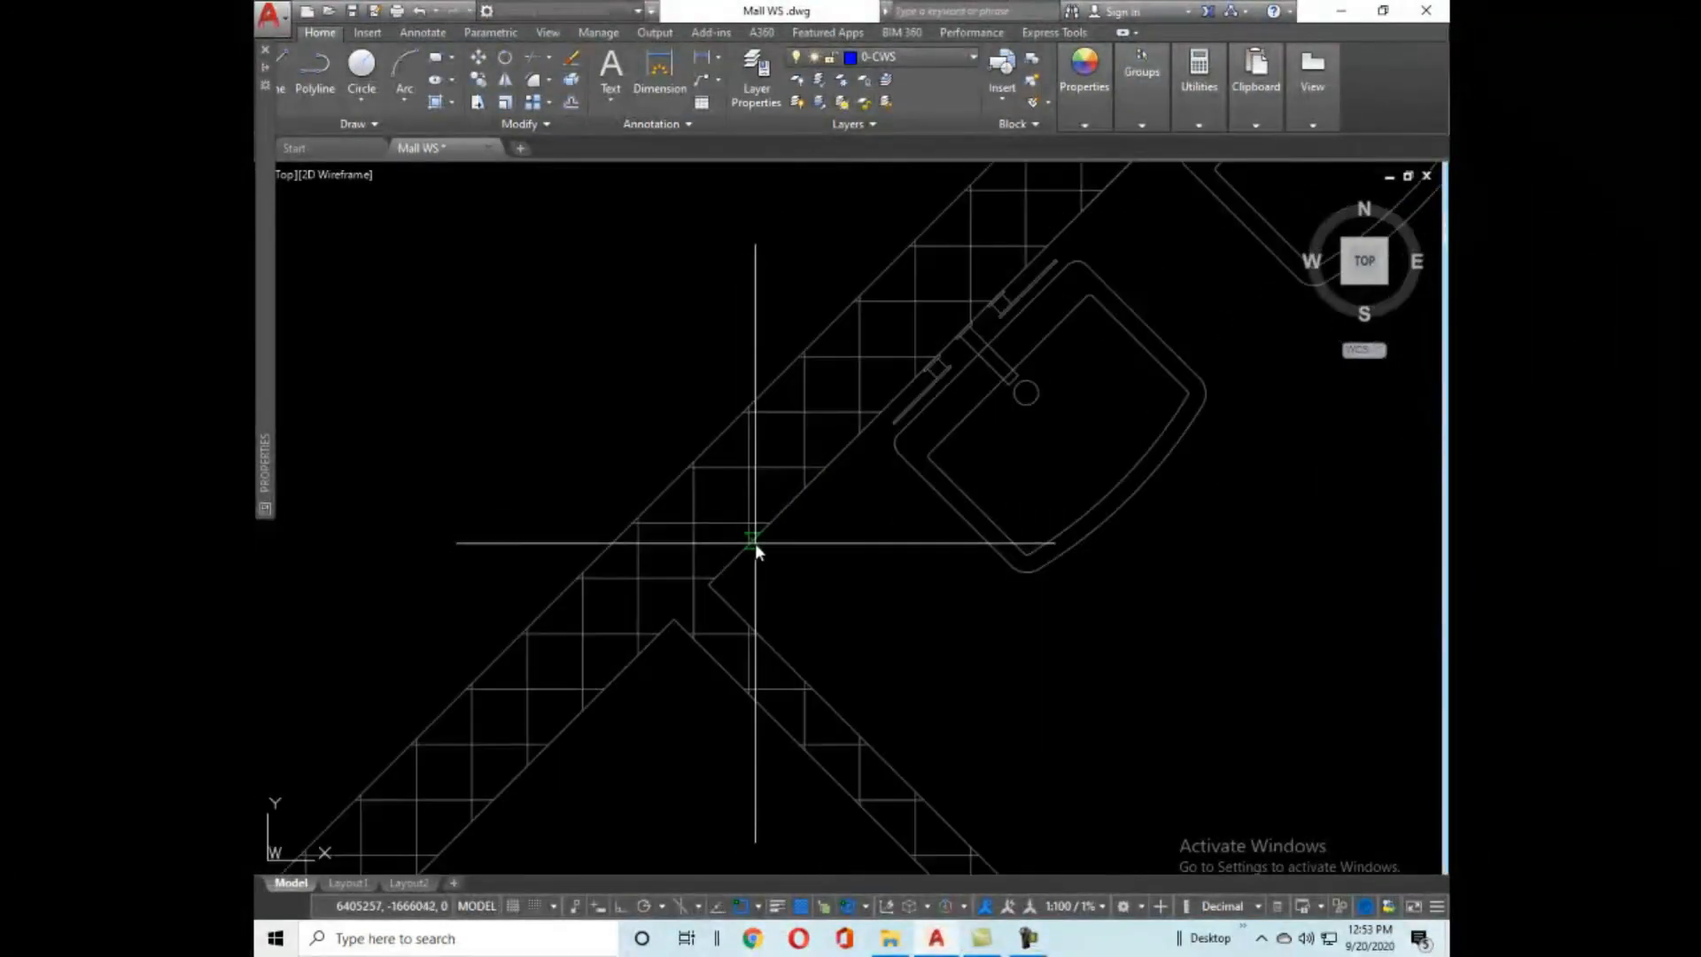
pyautogui.click(709, 585)
pyautogui.moveTo(1087, 333); pyautogui.dragTo(767, 756, button='middle')
pyautogui.moveTo(1058, 381)
pyautogui.mouseDown(button='middle')
pyautogui.moveTo(811, 676)
pyautogui.moveTo(893, 550)
pyautogui.mouseUp(button='middle')
pyautogui.click(1105, 342)
pyautogui.press('Return')
pyautogui.click(1106, 338)
pyautogui.click(1003, 376)
pyautogui.scroll(-5, 1004, 377)
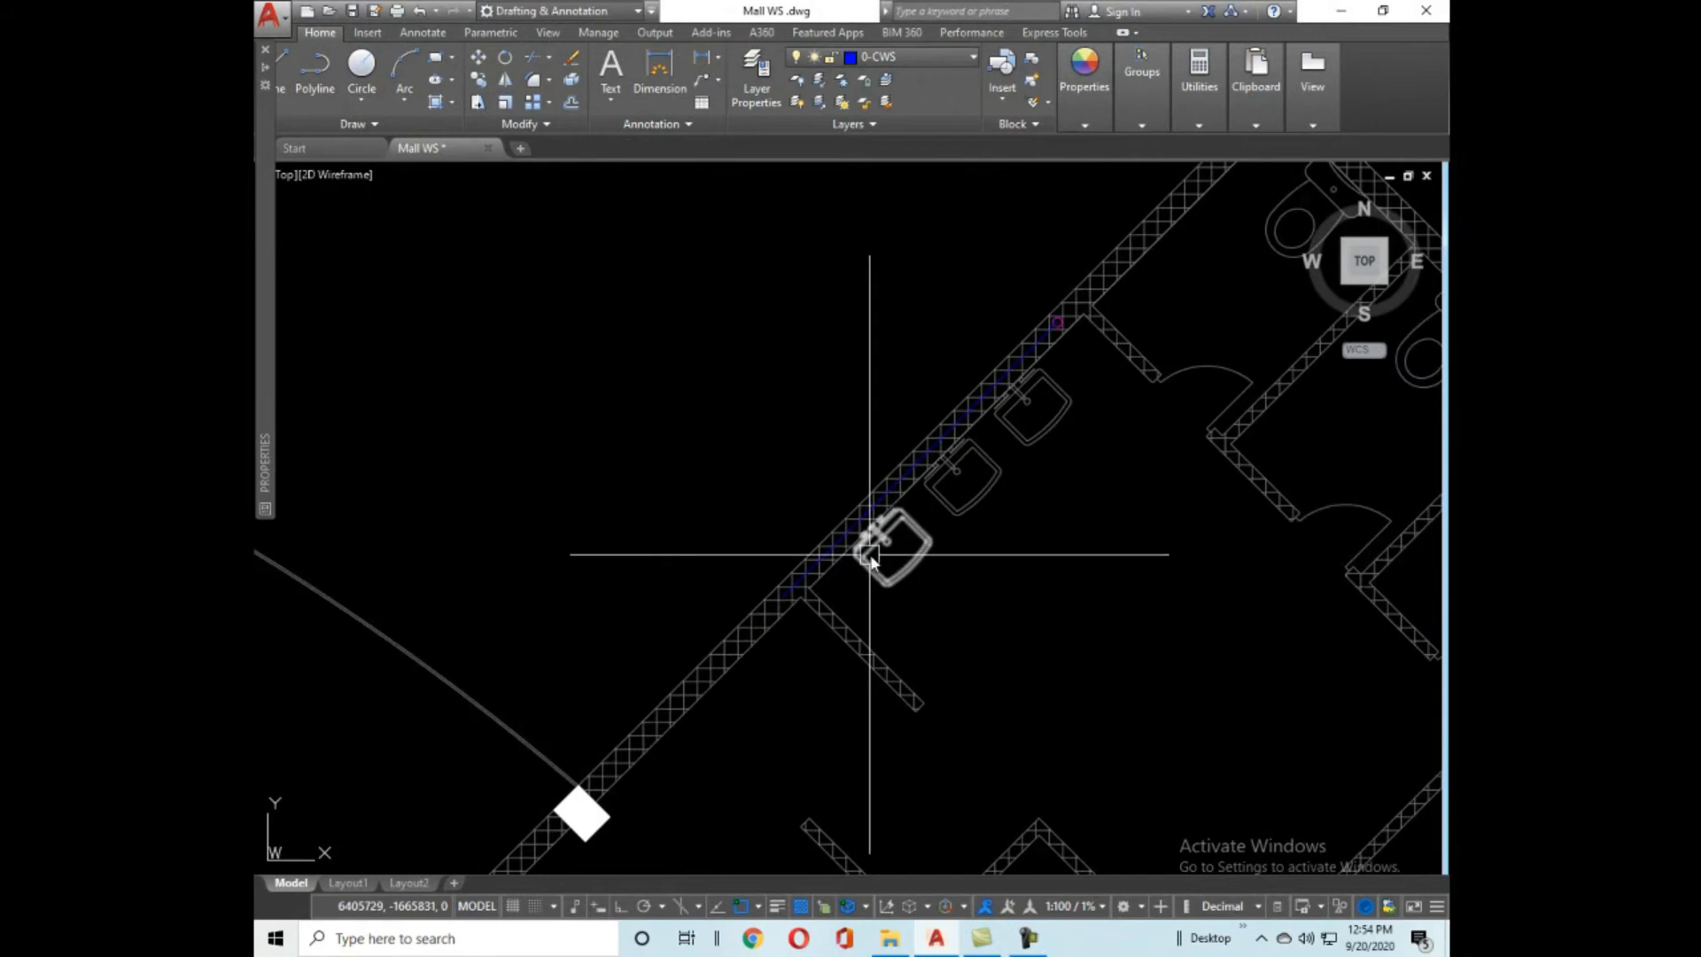
# Draw the cold water branch from the wall pipe to the farthest washbasin's valve and trim the pipe beyond it.
pyautogui.scroll(5, 885, 543)
pyautogui.scroll(3, 877, 549)
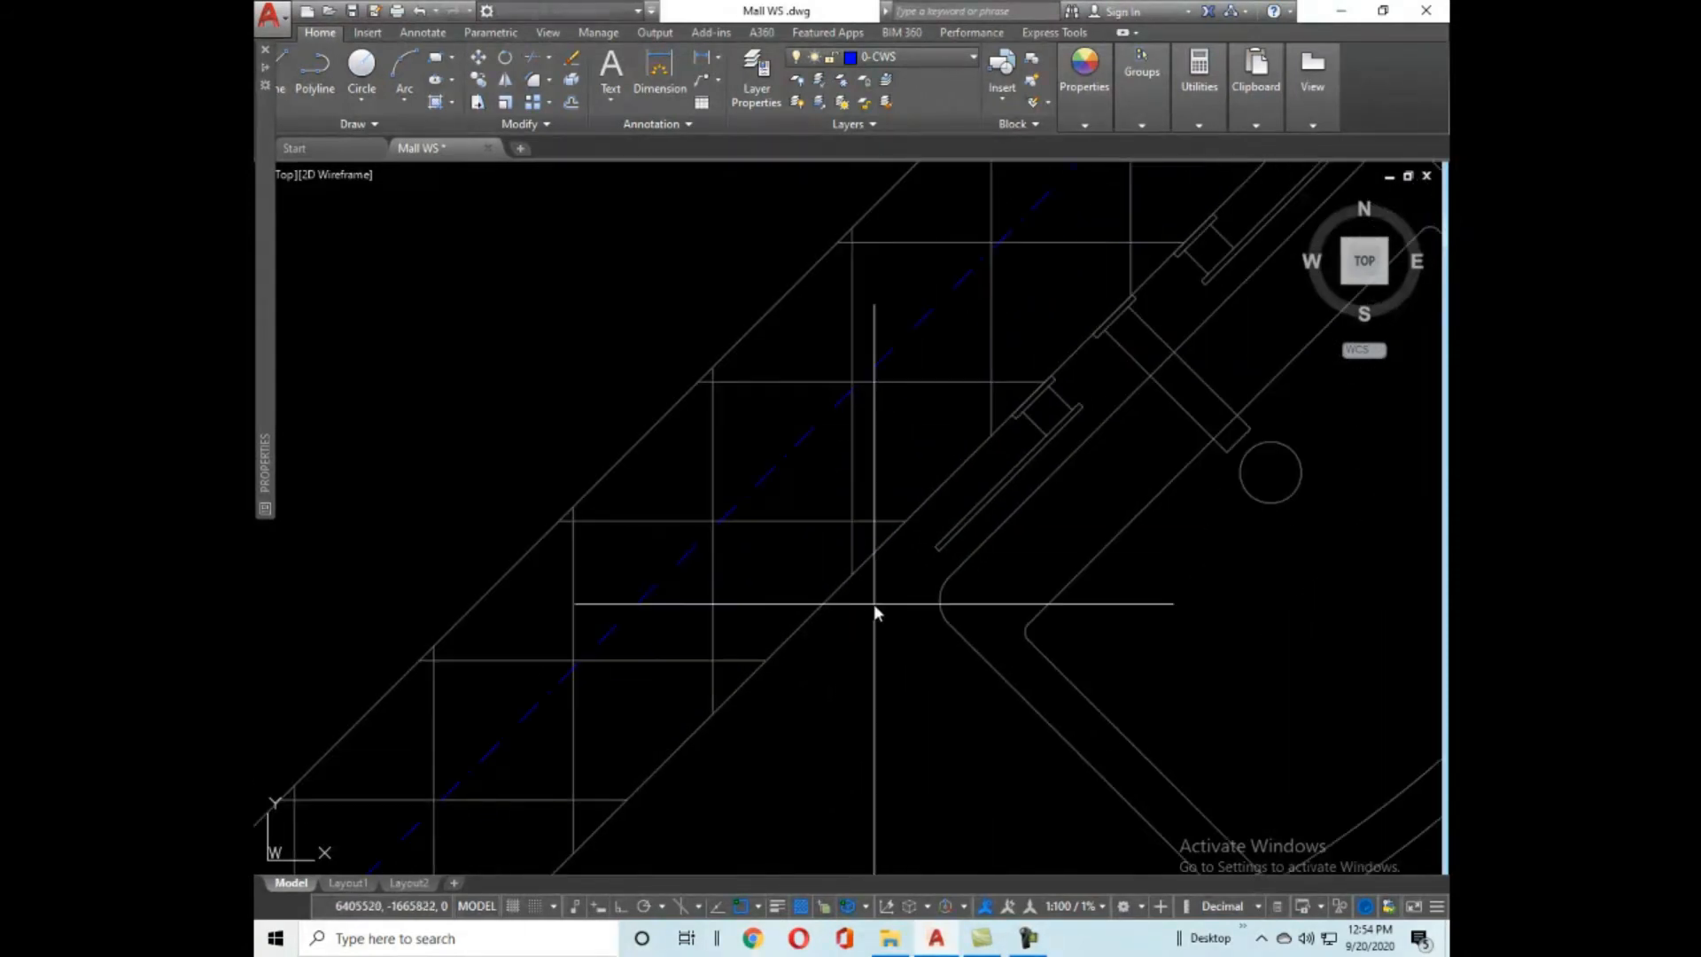
pyautogui.scroll(-3, 890, 574)
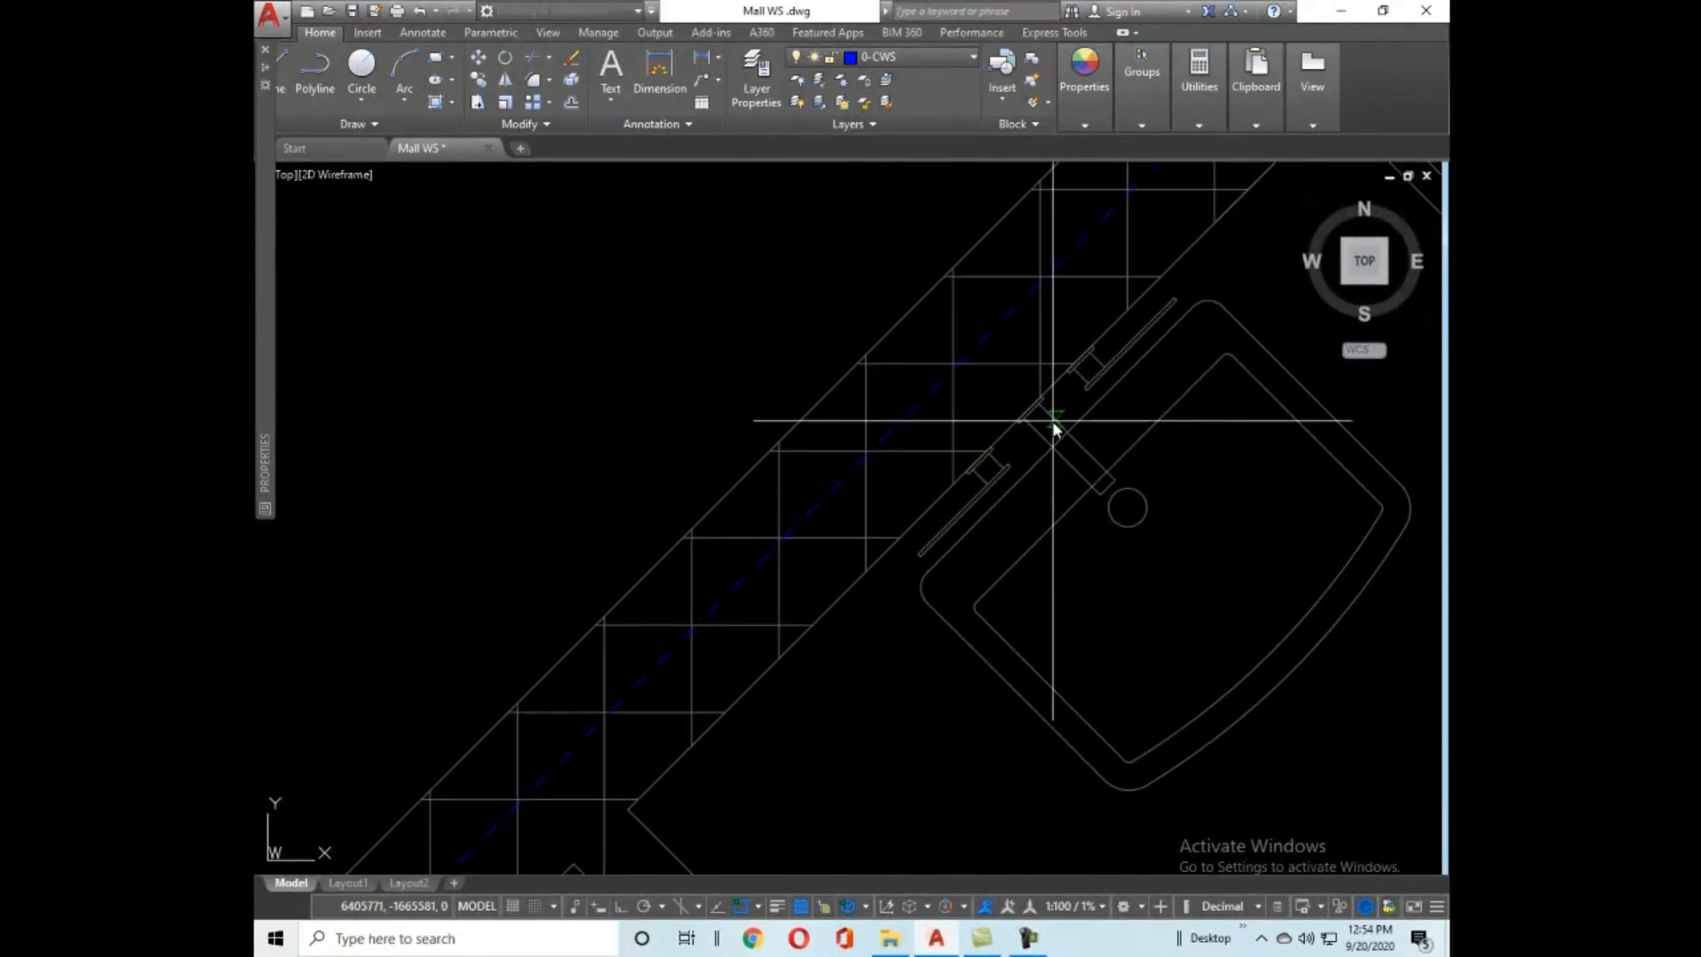
pyautogui.scroll(5, 968, 607)
pyautogui.scroll(-2, 934, 570)
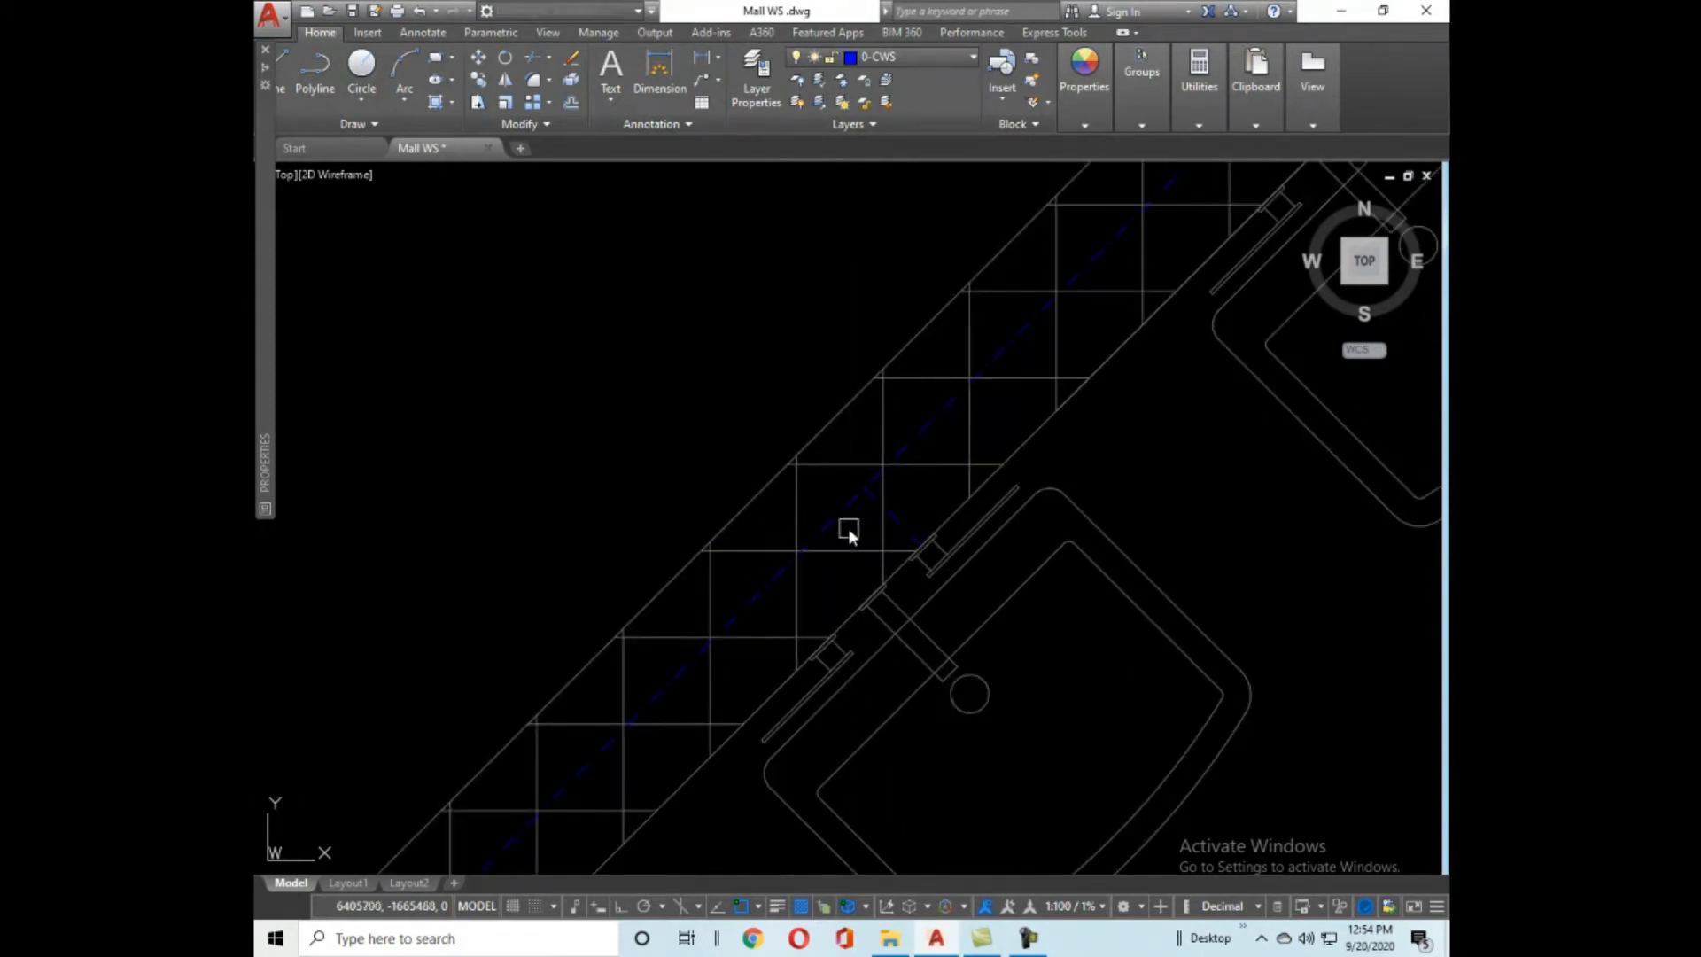
pyautogui.click(764, 578)
pyautogui.press('Escape')
pyautogui.scroll(-3, 764, 578)
pyautogui.scroll(1, 800, 693)
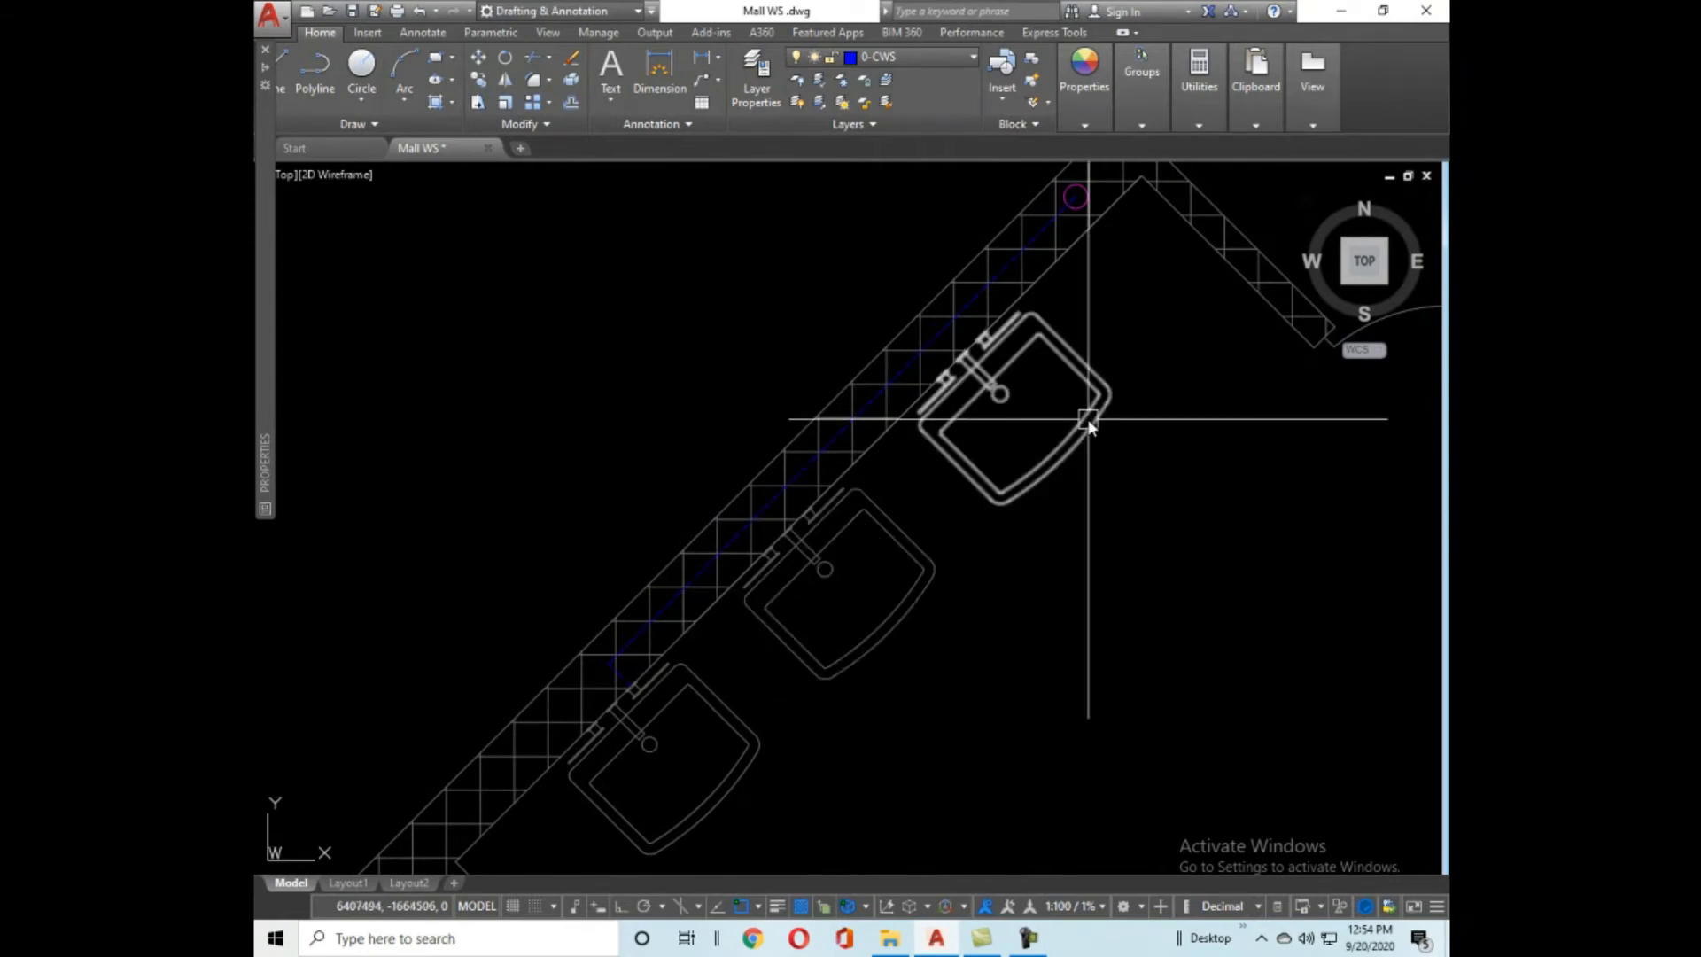
# Run the cold water pipe inside the wall from the riser and extend it to the edge of the corner column.
pyautogui.moveTo(1090, 417); pyautogui.dragTo(756, 815, button='middle')
pyautogui.scroll(-2, 756, 815)
pyautogui.scroll(3, 1059, 448)
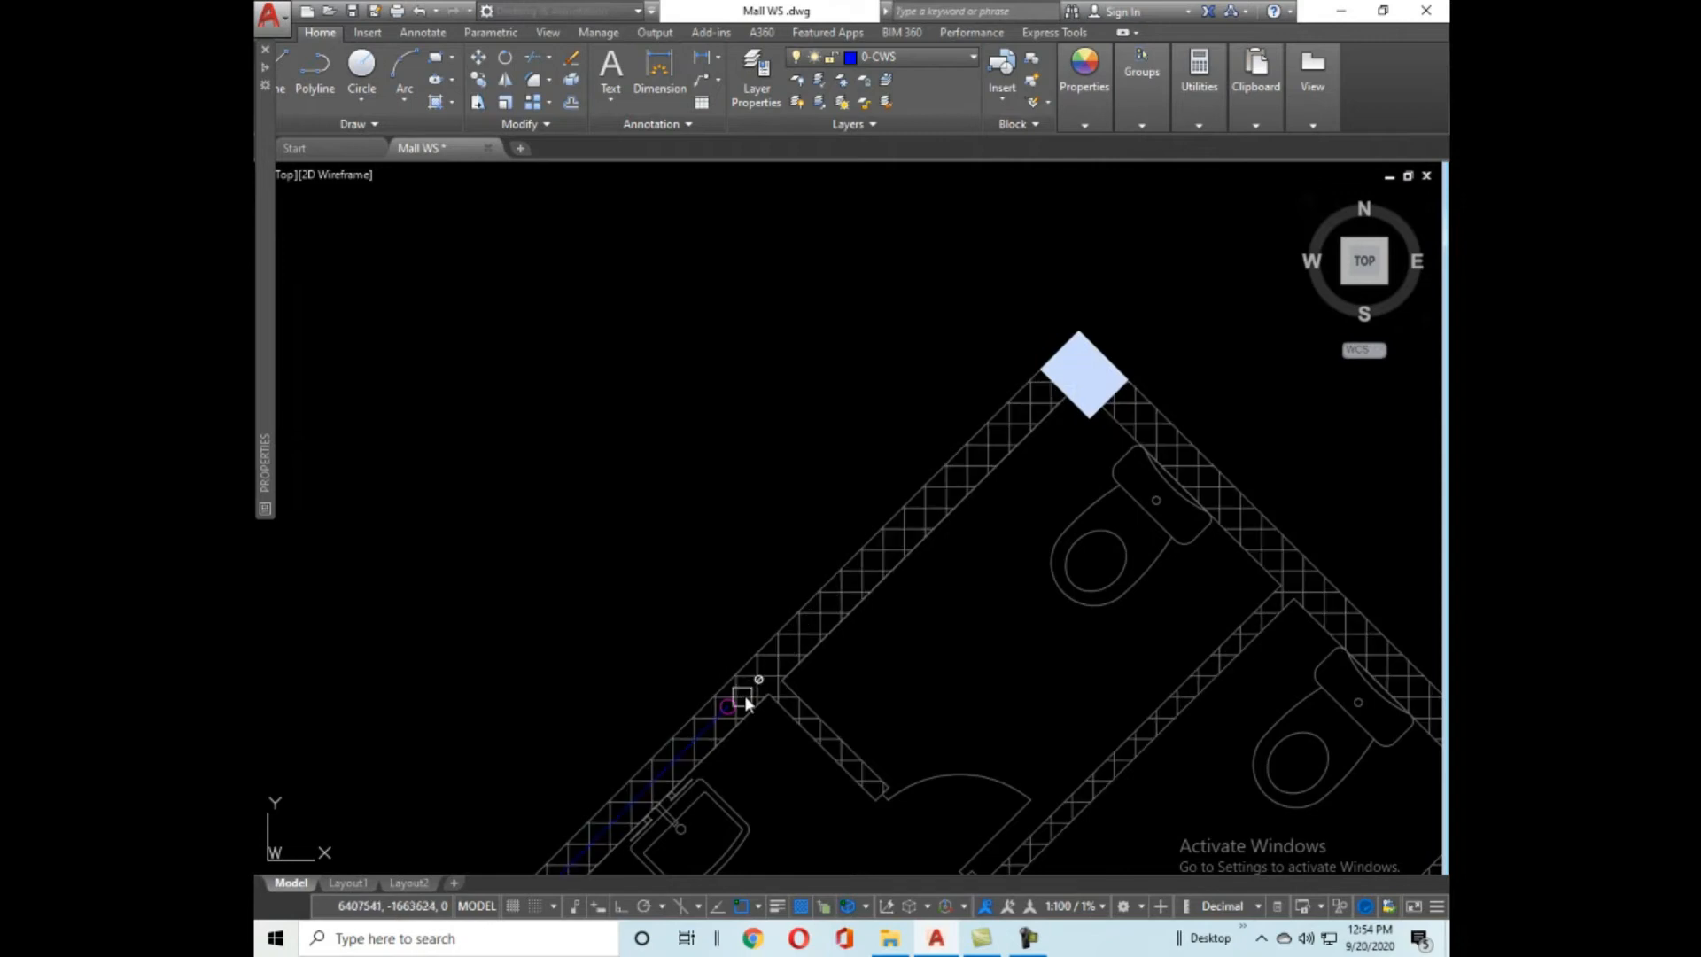
pyautogui.scroll(3, 712, 727)
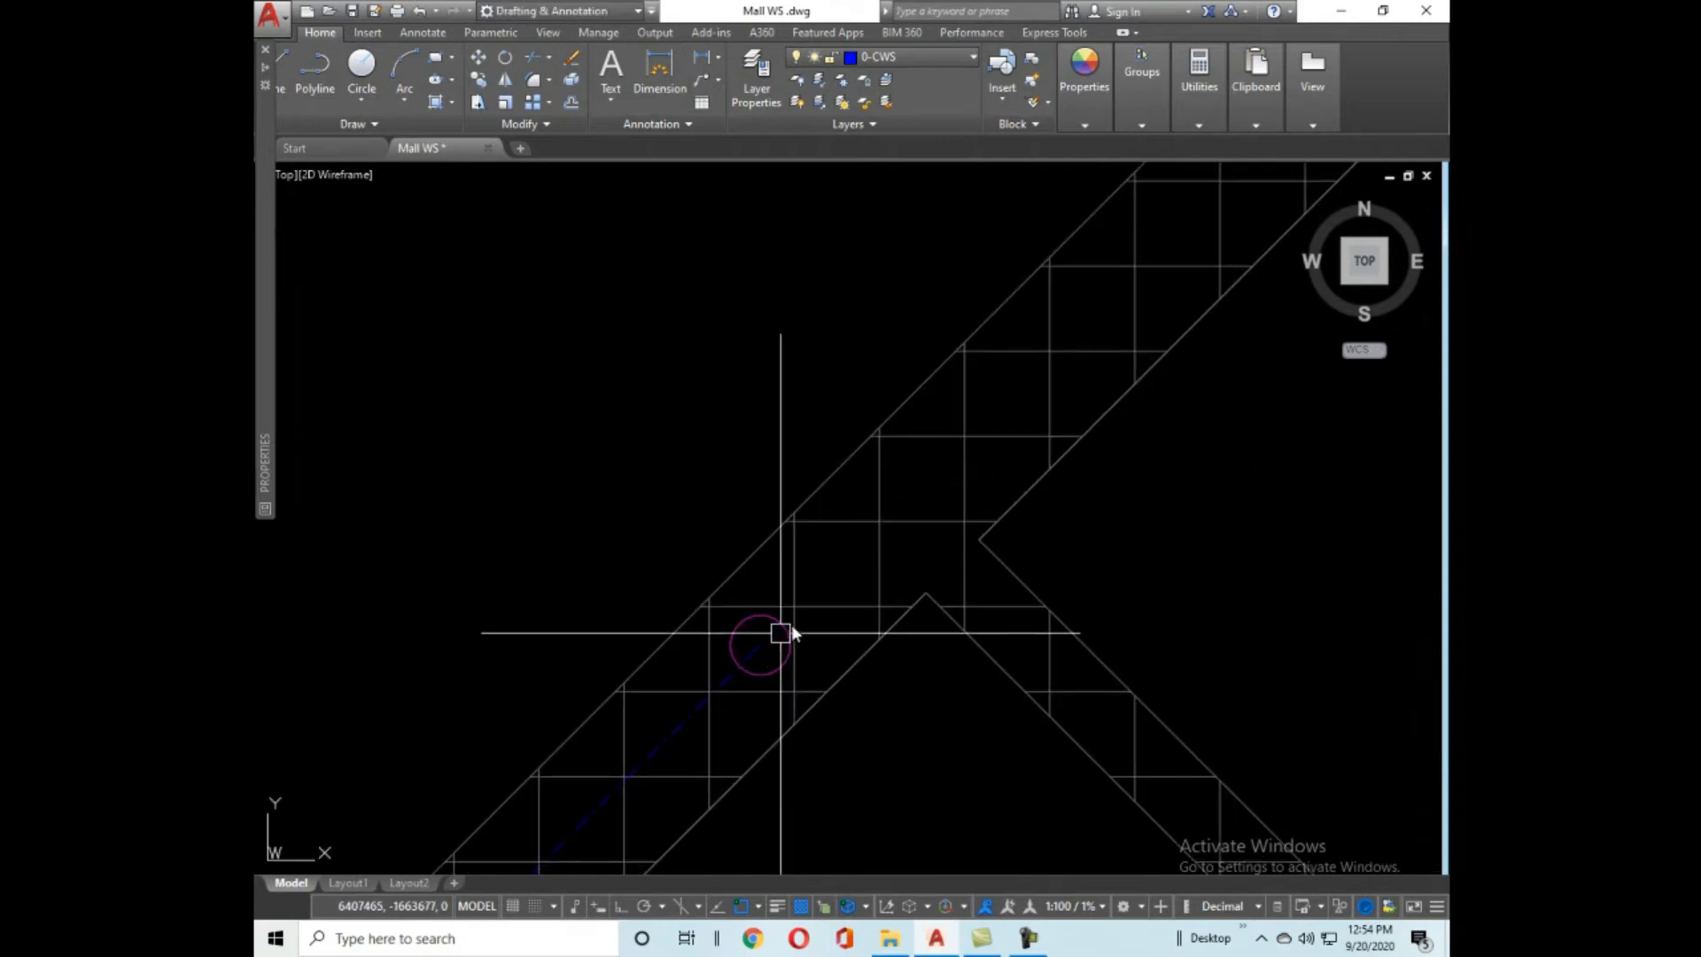
pyautogui.scroll(-3, 974, 540)
pyautogui.scroll(3, 1052, 383)
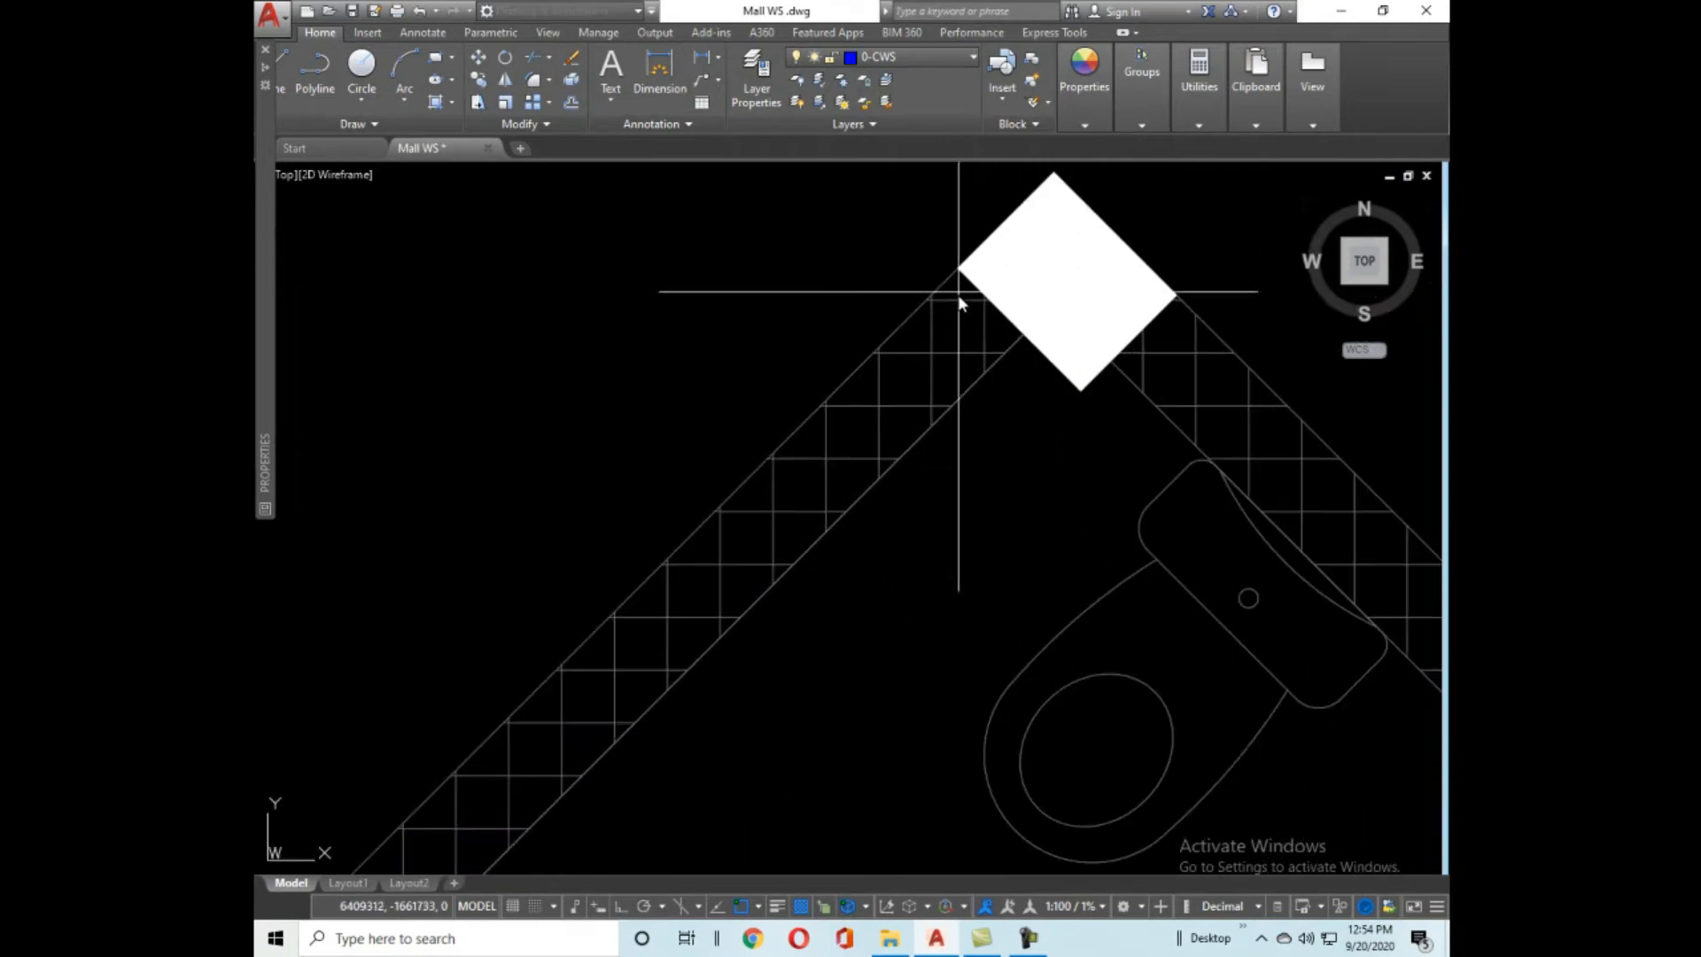
pyautogui.scroll(-5, 1009, 475)
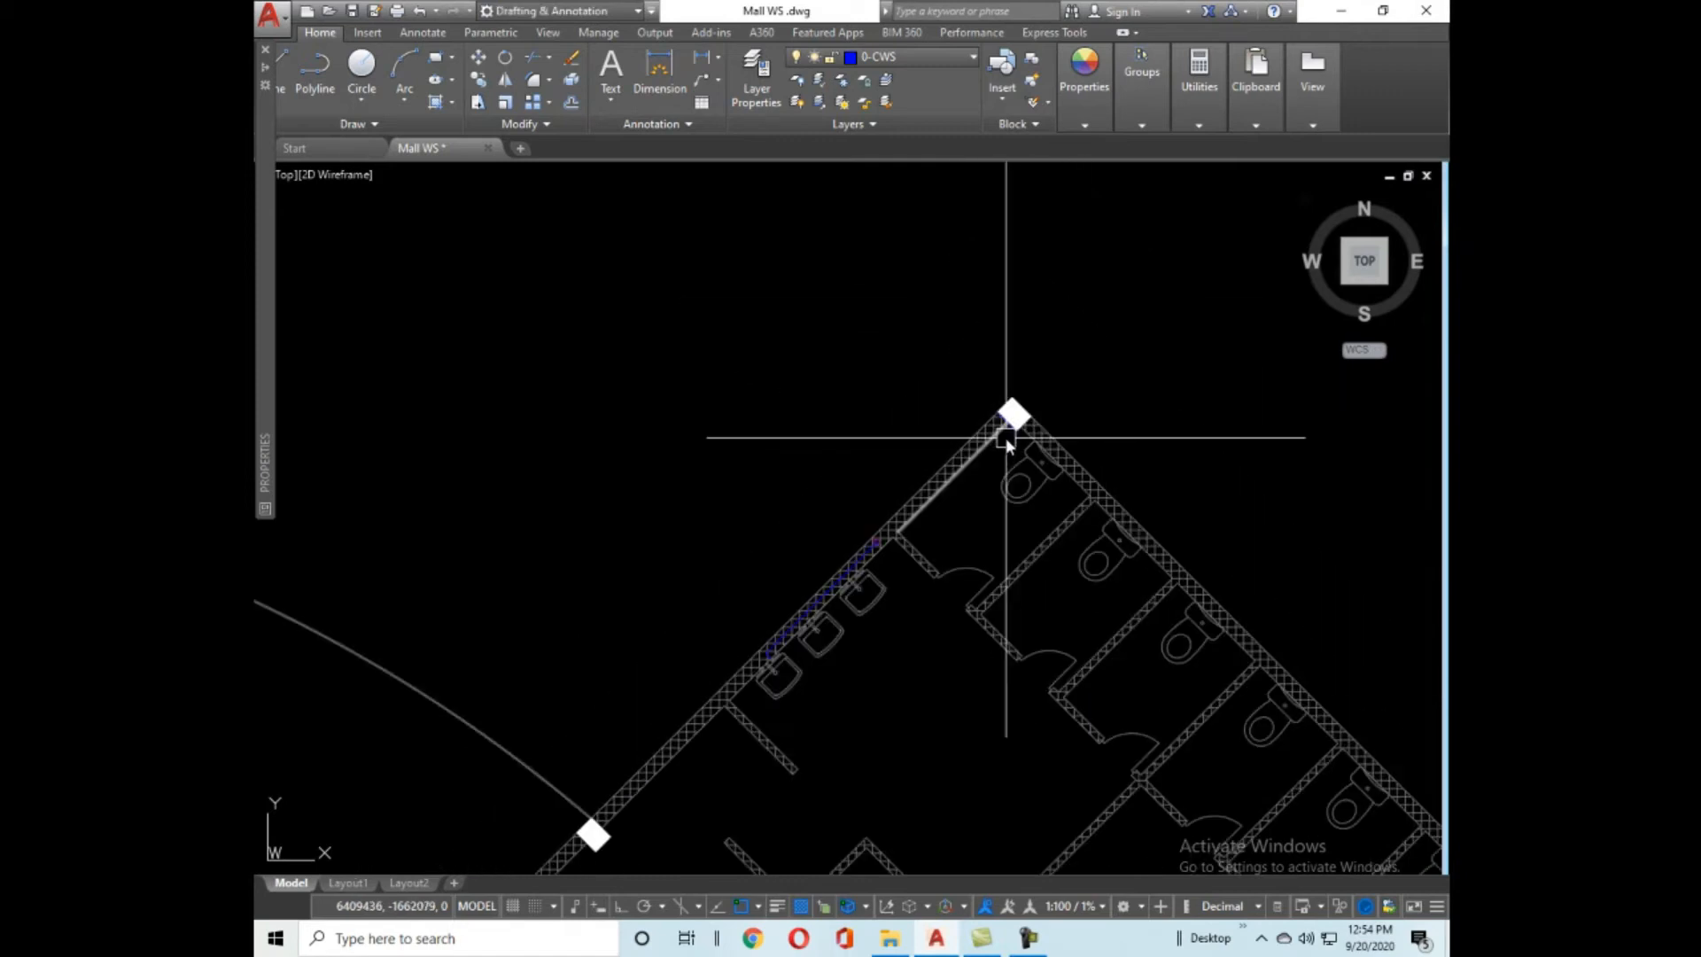
pyautogui.scroll(3, 1012, 429)
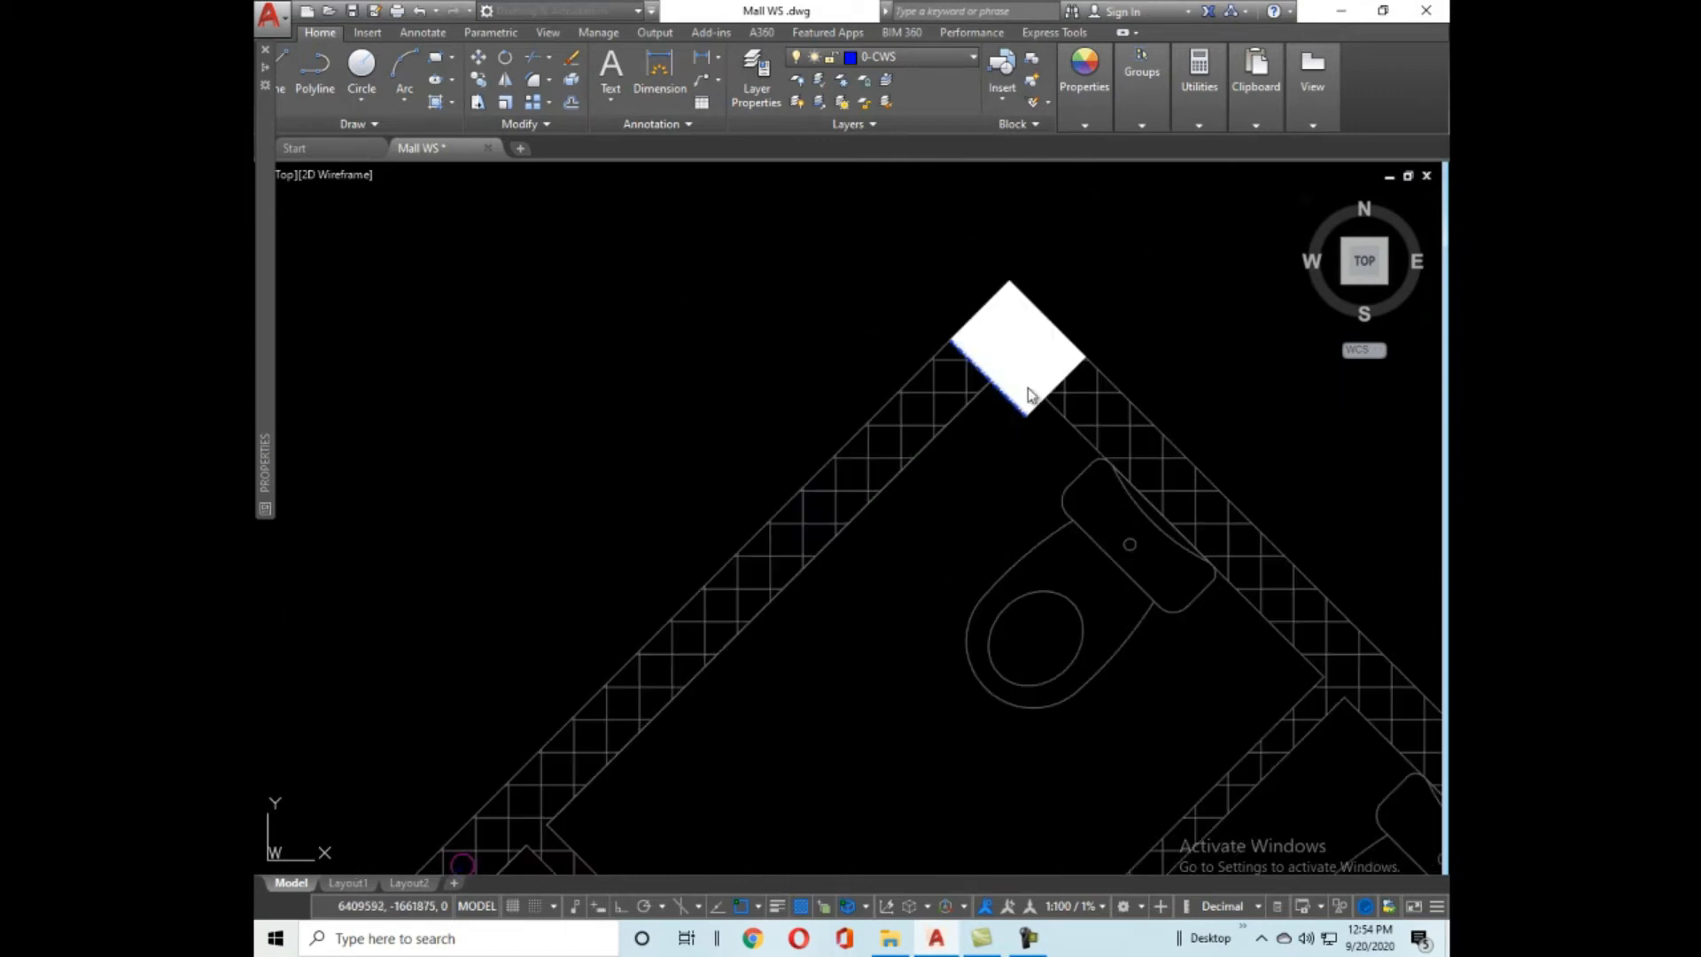
pyautogui.scroll(-5, 1029, 395)
pyautogui.scroll(4, 900, 596)
pyautogui.moveTo(938, 487)
pyautogui.mouseDown(button='middle')
pyautogui.moveTo(1246, 472)
pyautogui.moveTo(876, 707)
pyautogui.mouseUp(button='middle')
pyautogui.scroll(4, 926, 407)
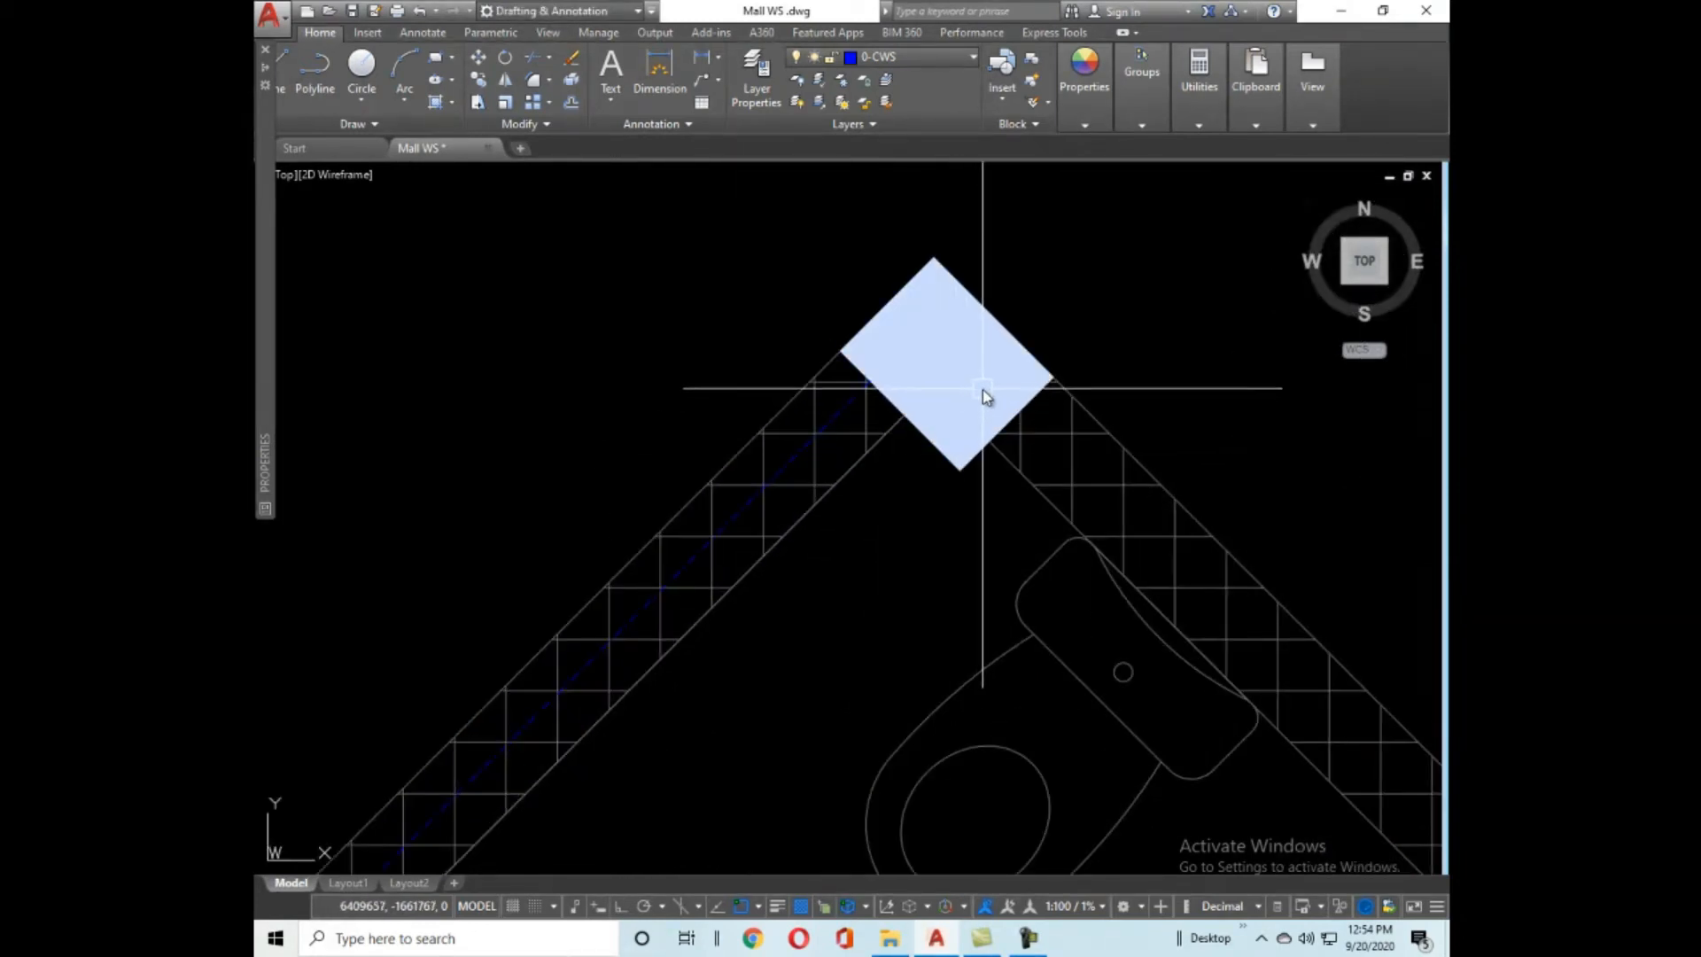
# Copy the riser circle from the wall pipe to the pipe's end inside the wall, beside the corner column.
pyautogui.moveTo(987, 393)
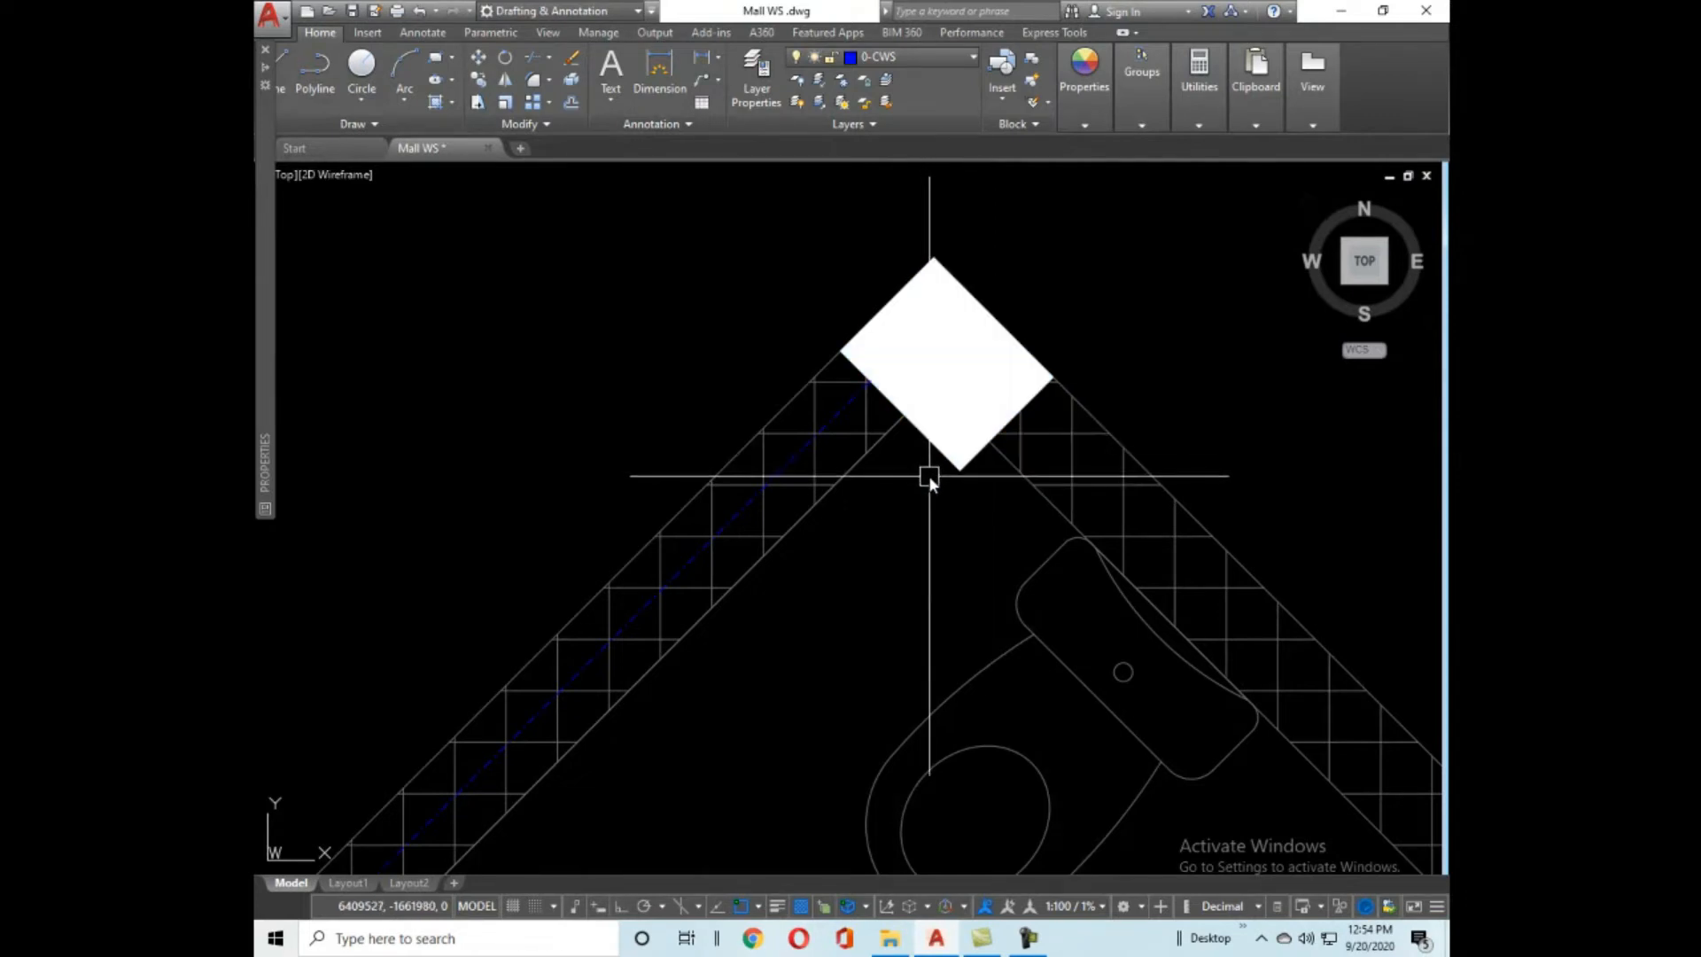
pyautogui.scroll(-3, 1027, 347)
pyautogui.scroll(5, 726, 613)
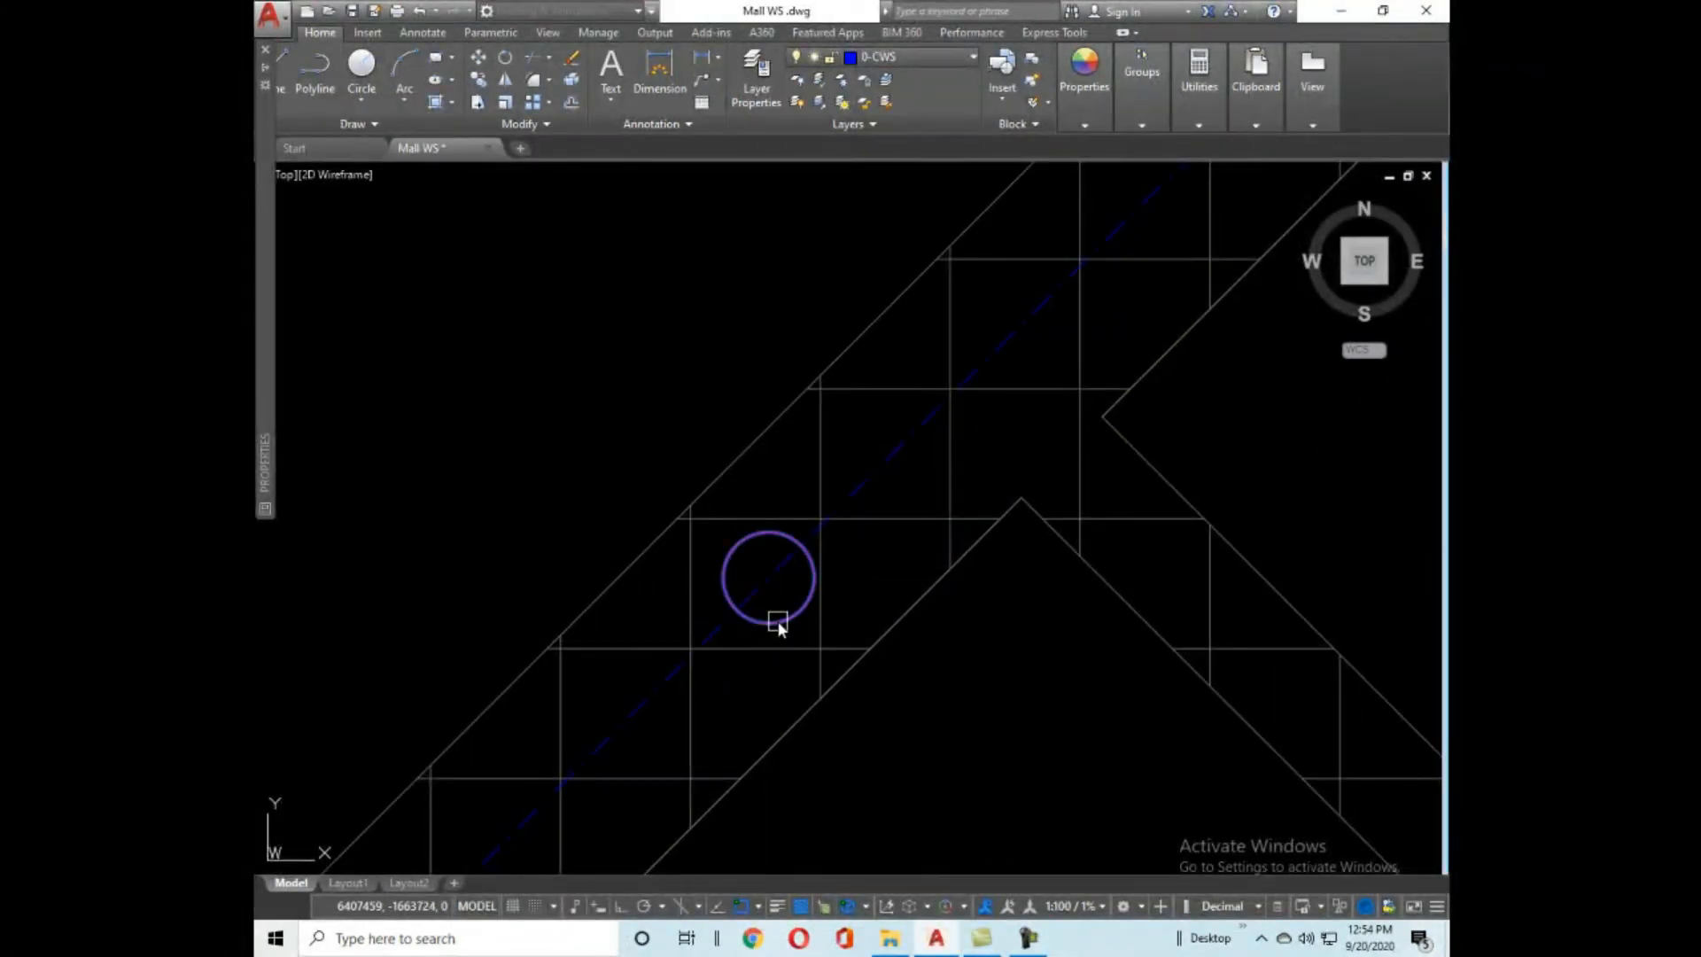
pyautogui.scroll(-5, 672, 635)
pyautogui.scroll(5, 925, 443)
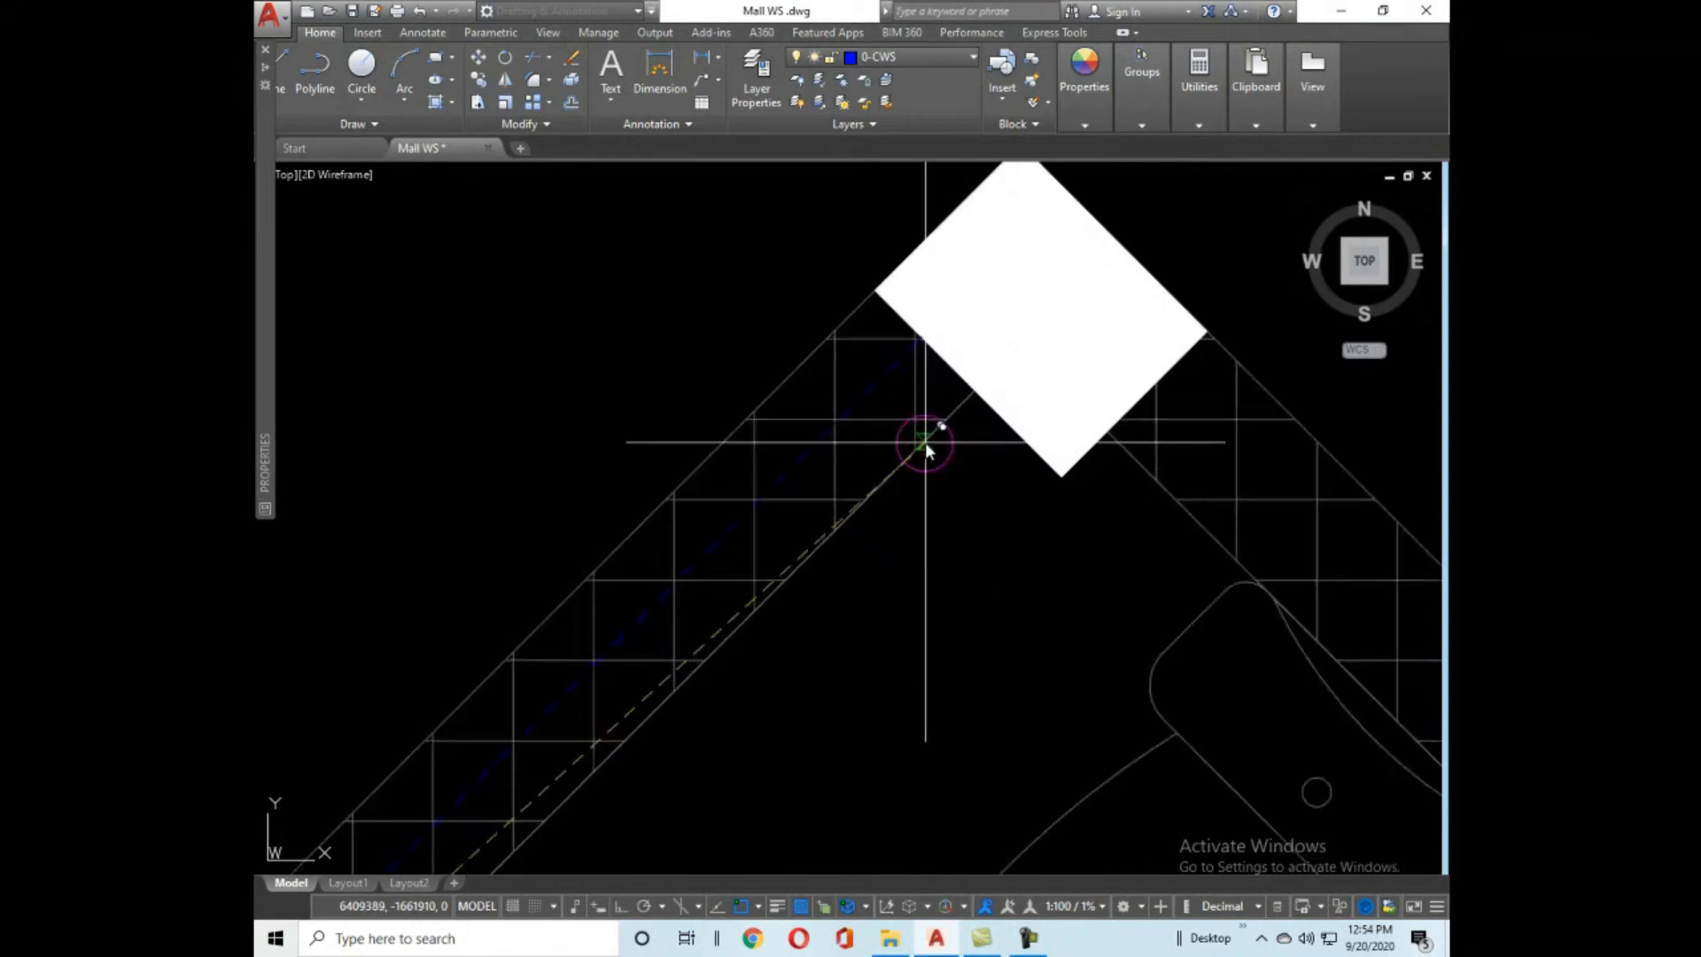
pyautogui.click(901, 393)
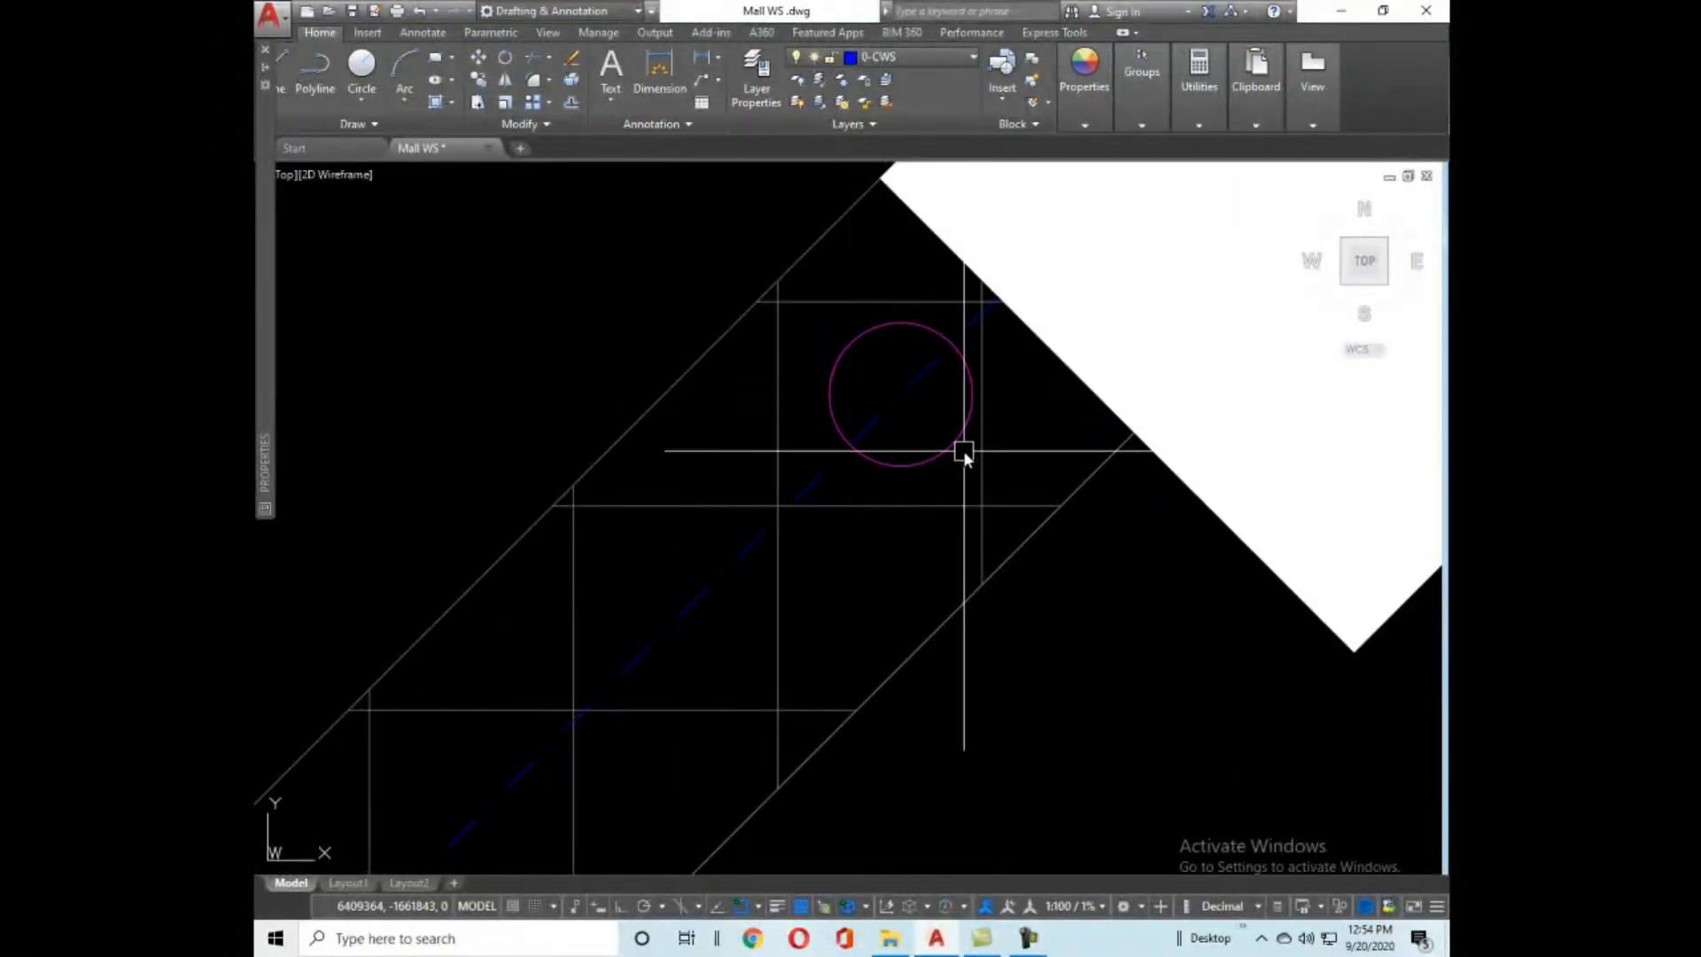
# Draw a cold water pipe from the copied circle beside the column, past the first toilet's tank, to the stall partition.
pyautogui.scroll(-5, 919, 404)
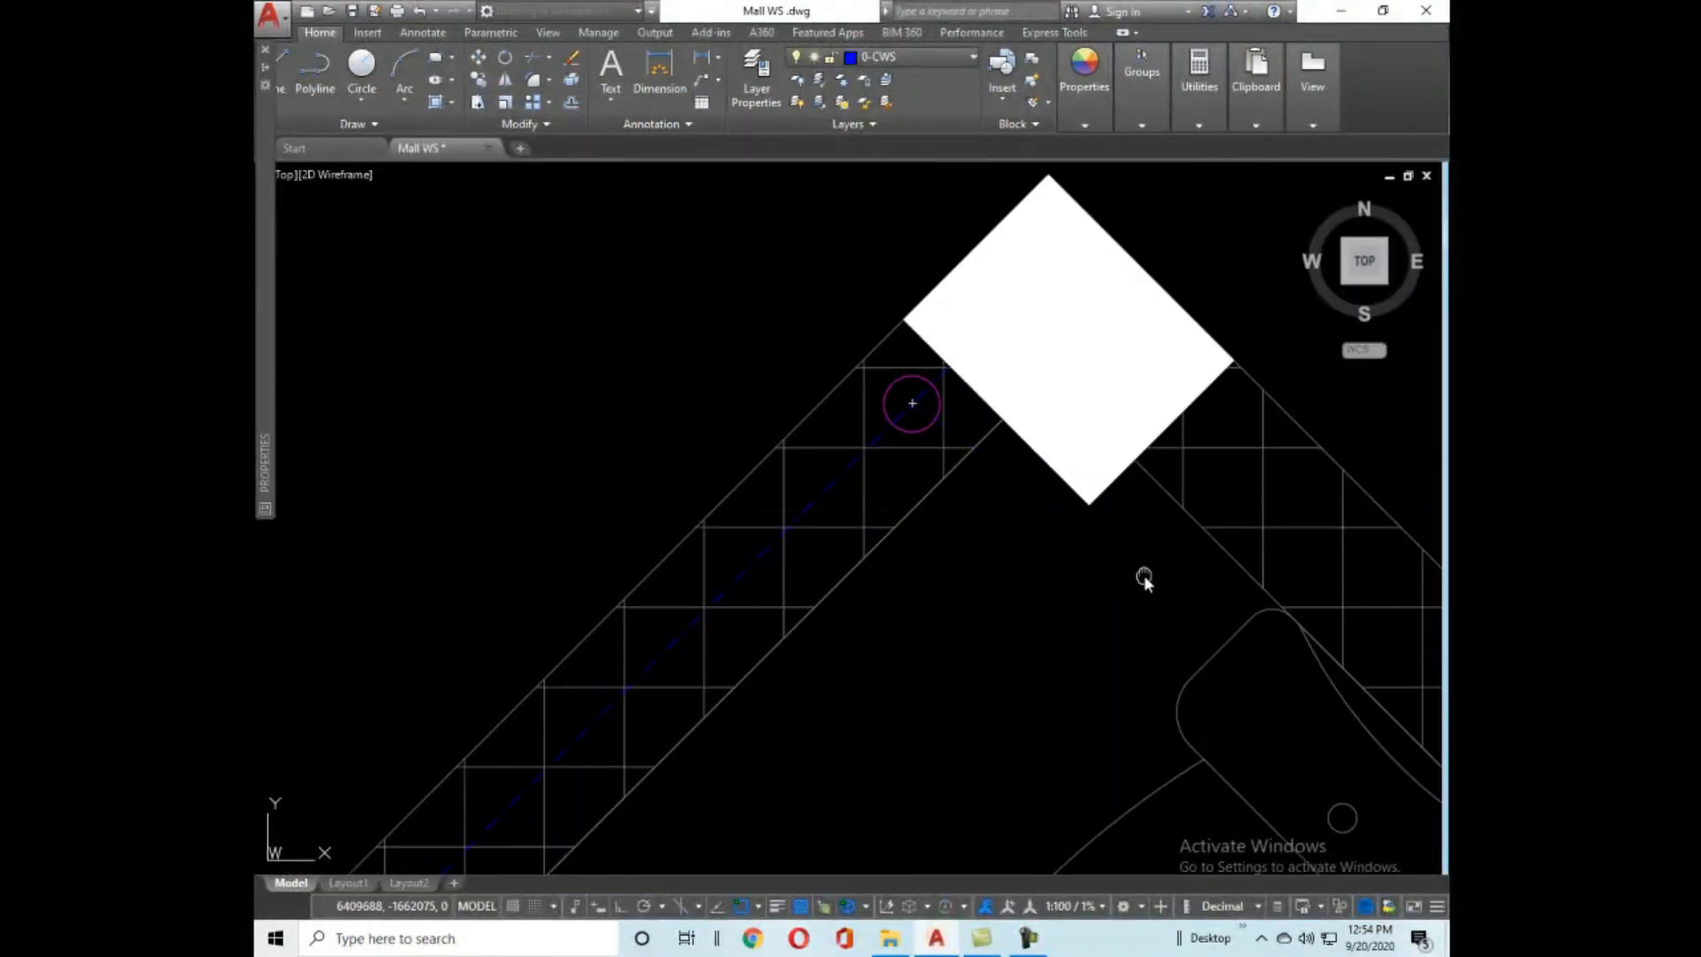
pyautogui.scroll(-3, 817, 443)
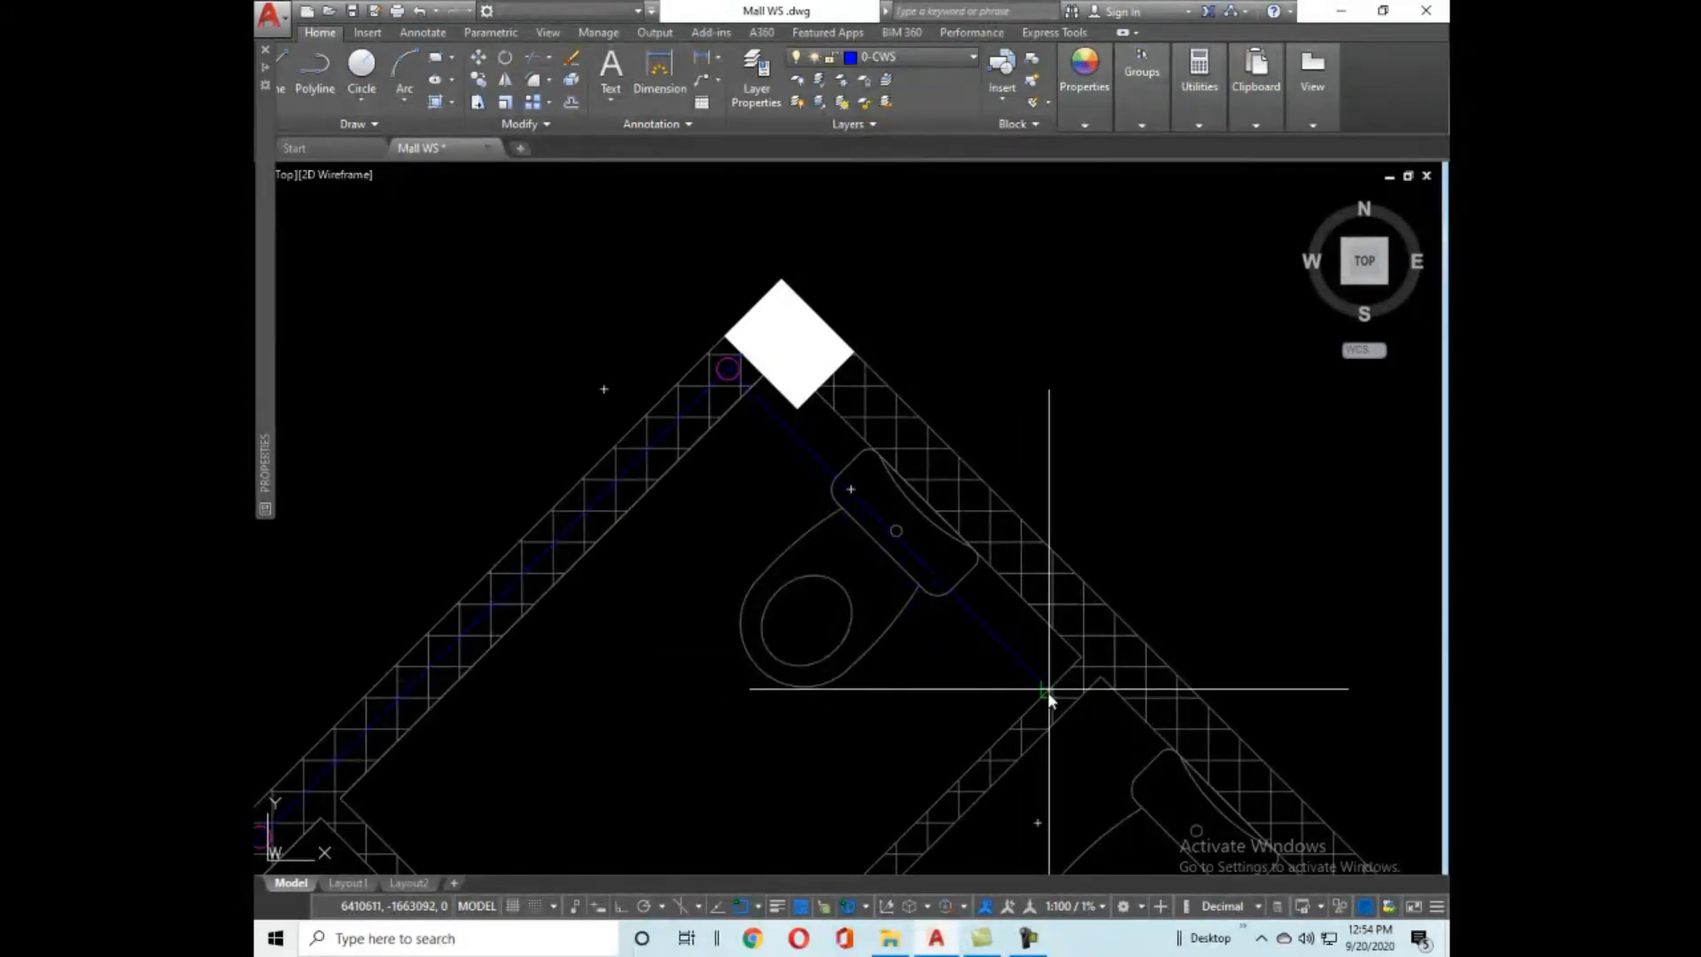
# Examine the cold-water pipe between the riser circle at the corner column and the first toilet's partition wall.
pyautogui.moveTo(914, 507); pyautogui.dragTo(989, 613, button='middle')
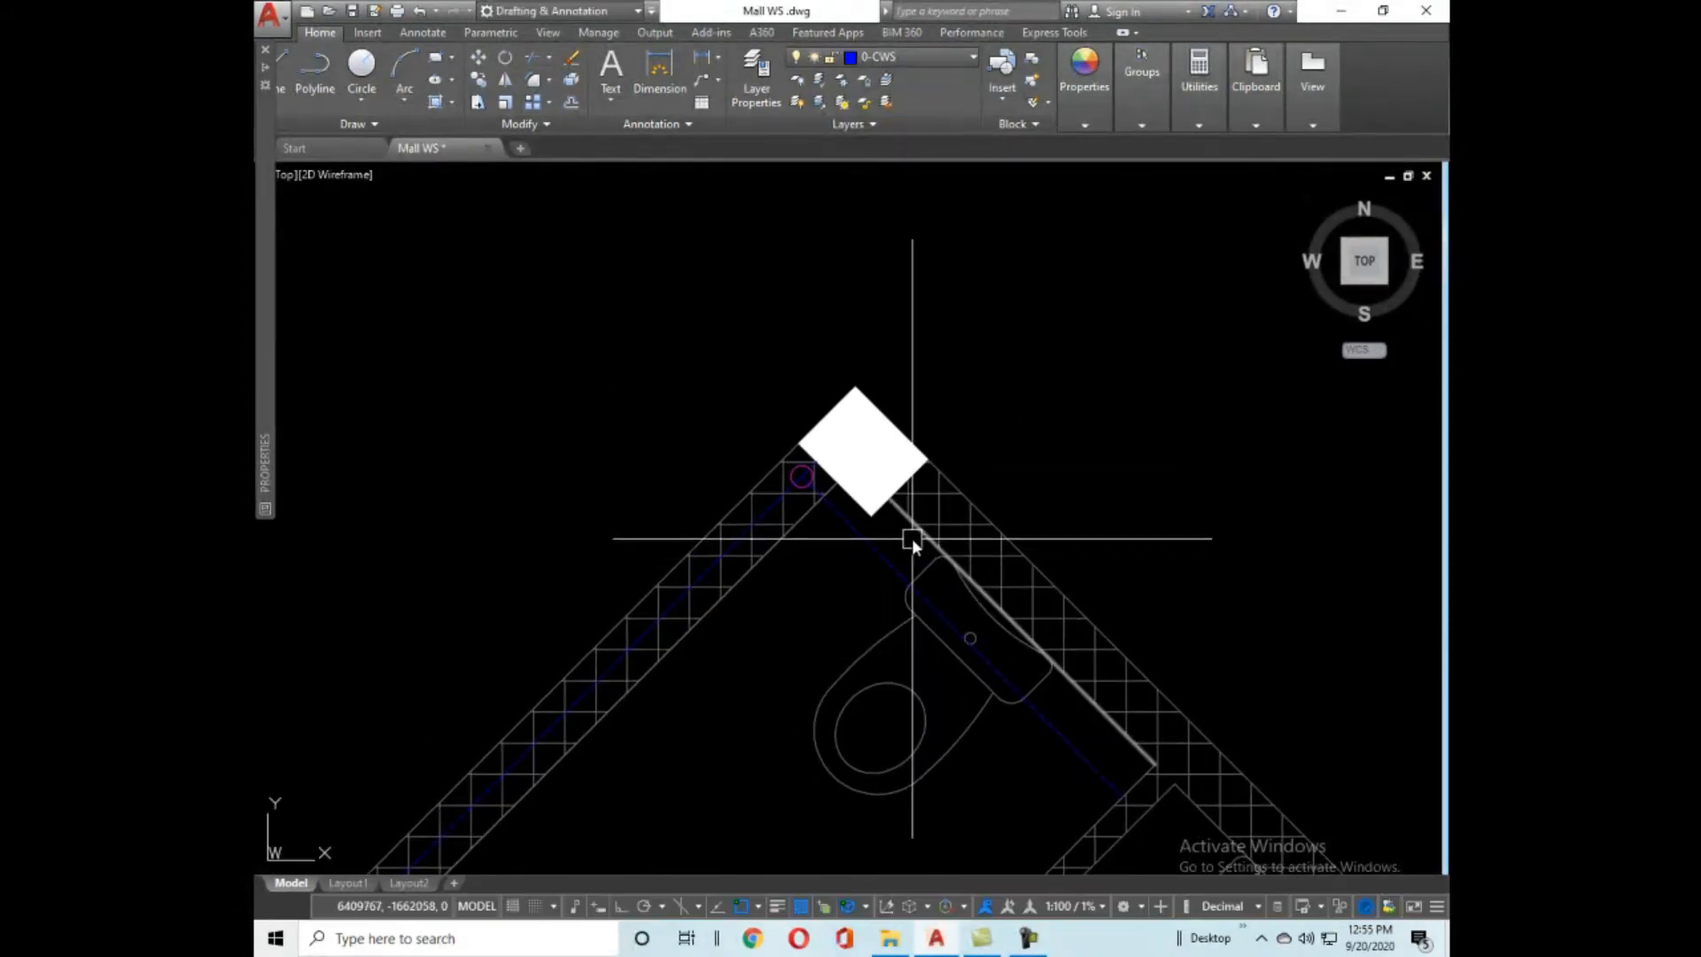
pyautogui.scroll(-5, 975, 403)
pyautogui.scroll(5, 980, 429)
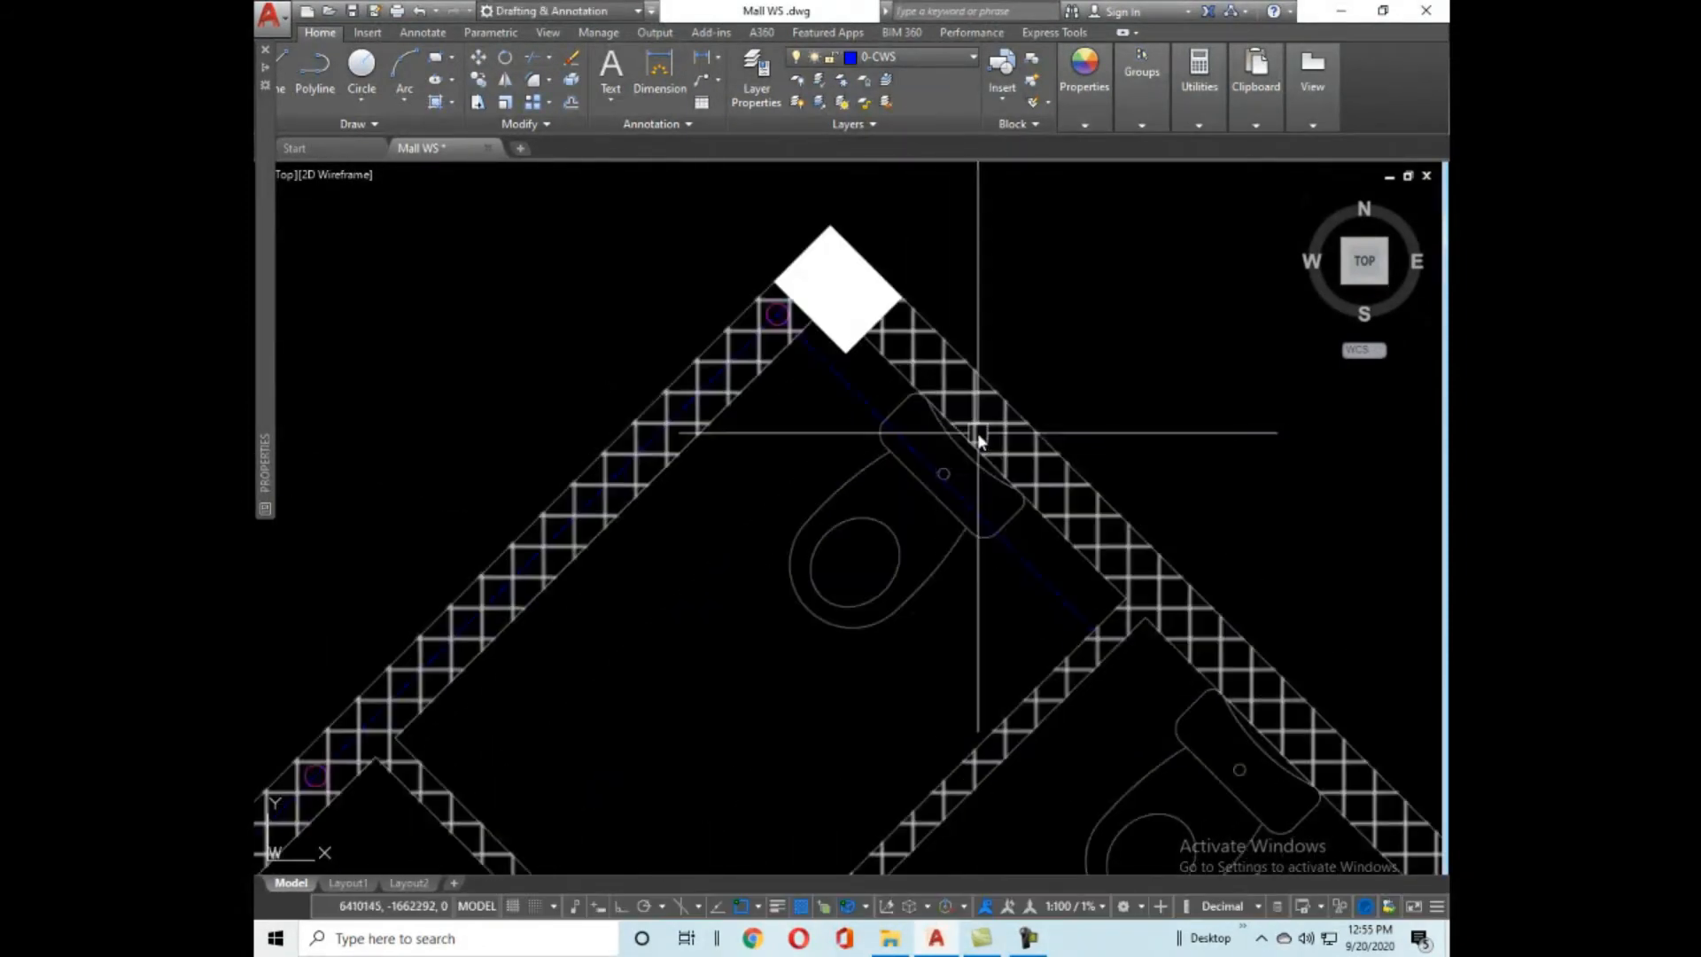
pyautogui.scroll(4, 874, 375)
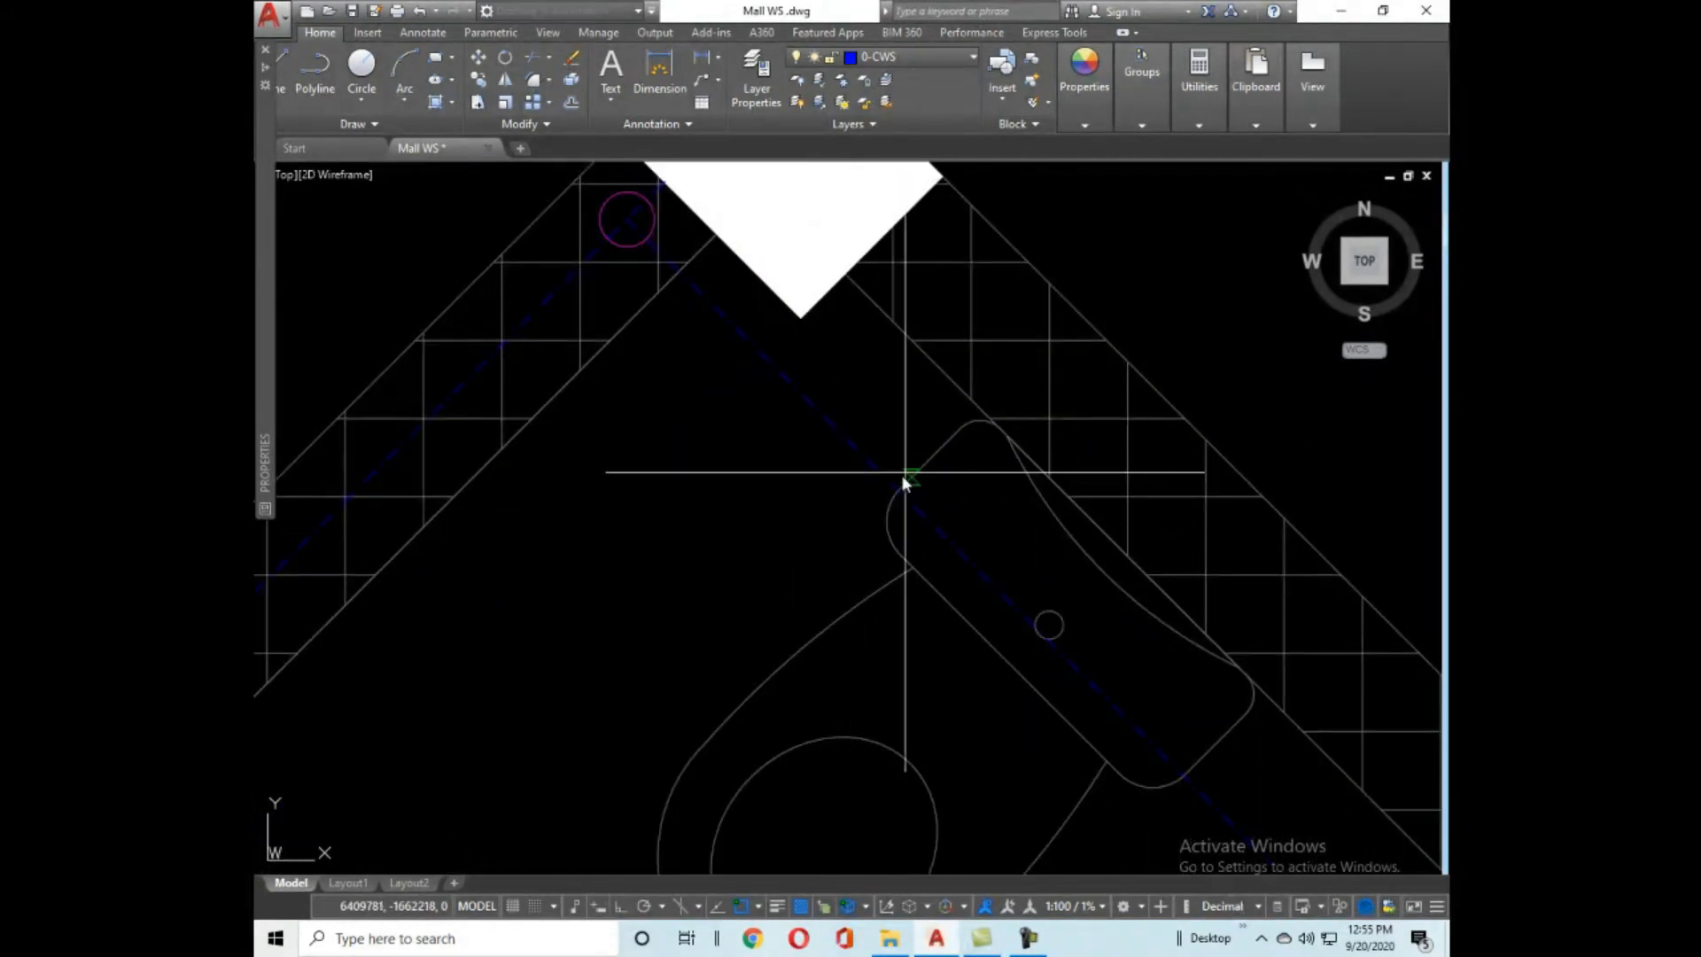
pyautogui.scroll(-4, 978, 367)
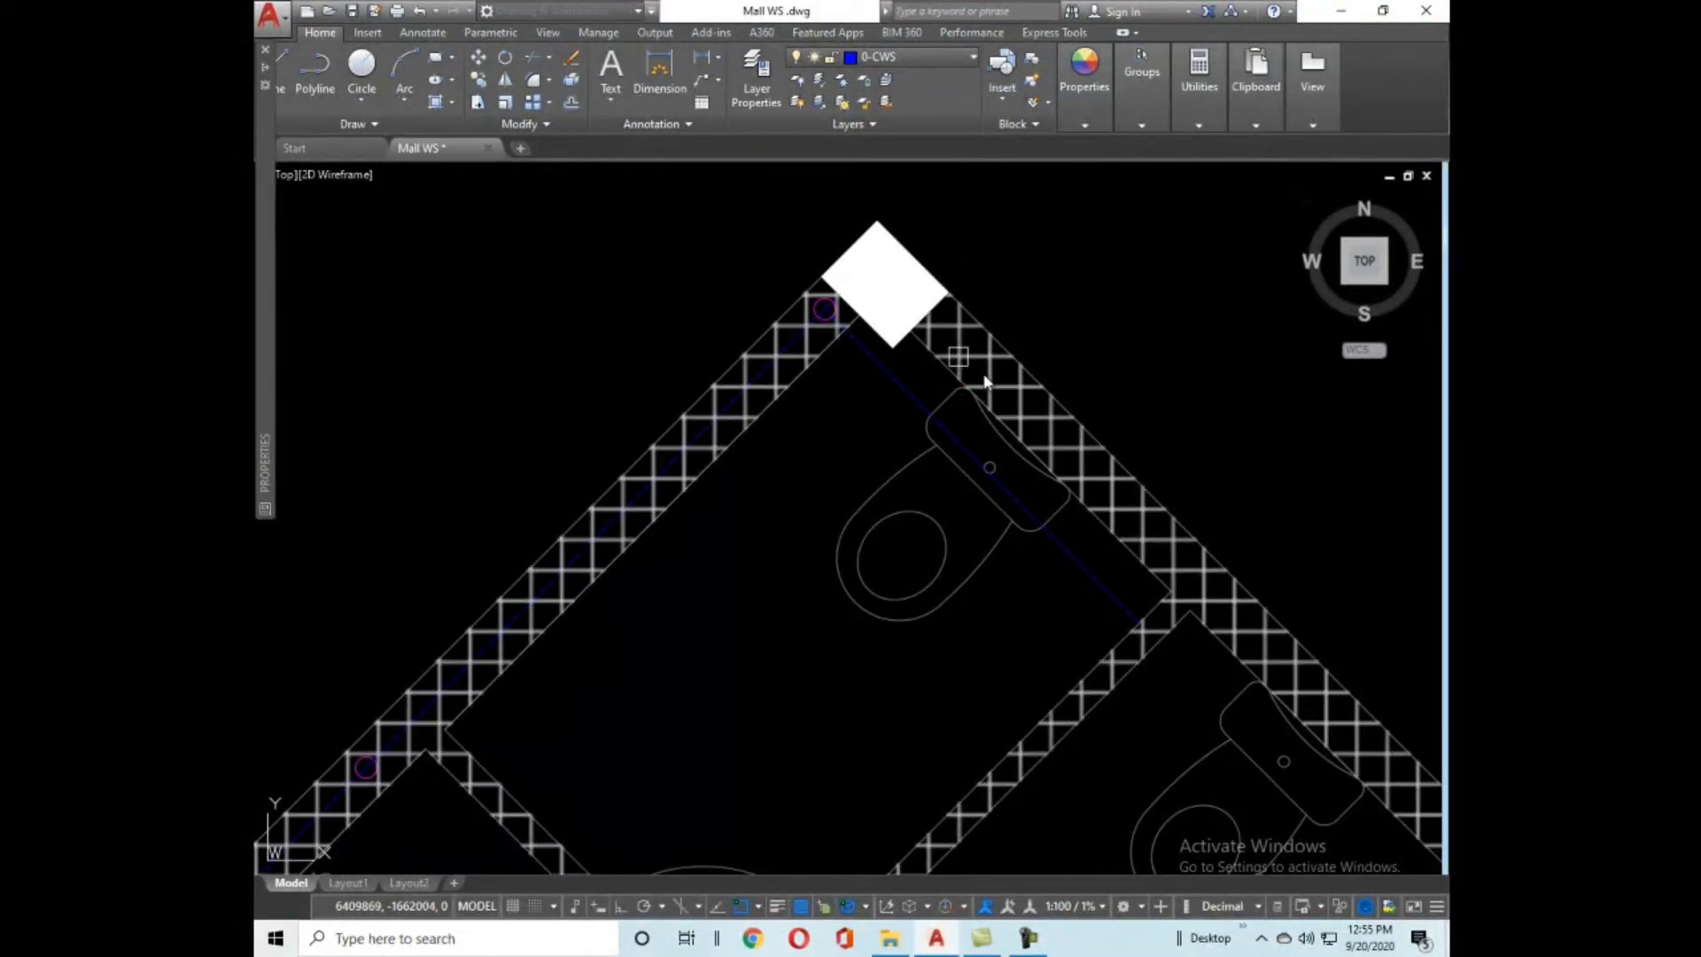
pyautogui.scroll(6, 852, 292)
pyautogui.scroll(6, 735, 346)
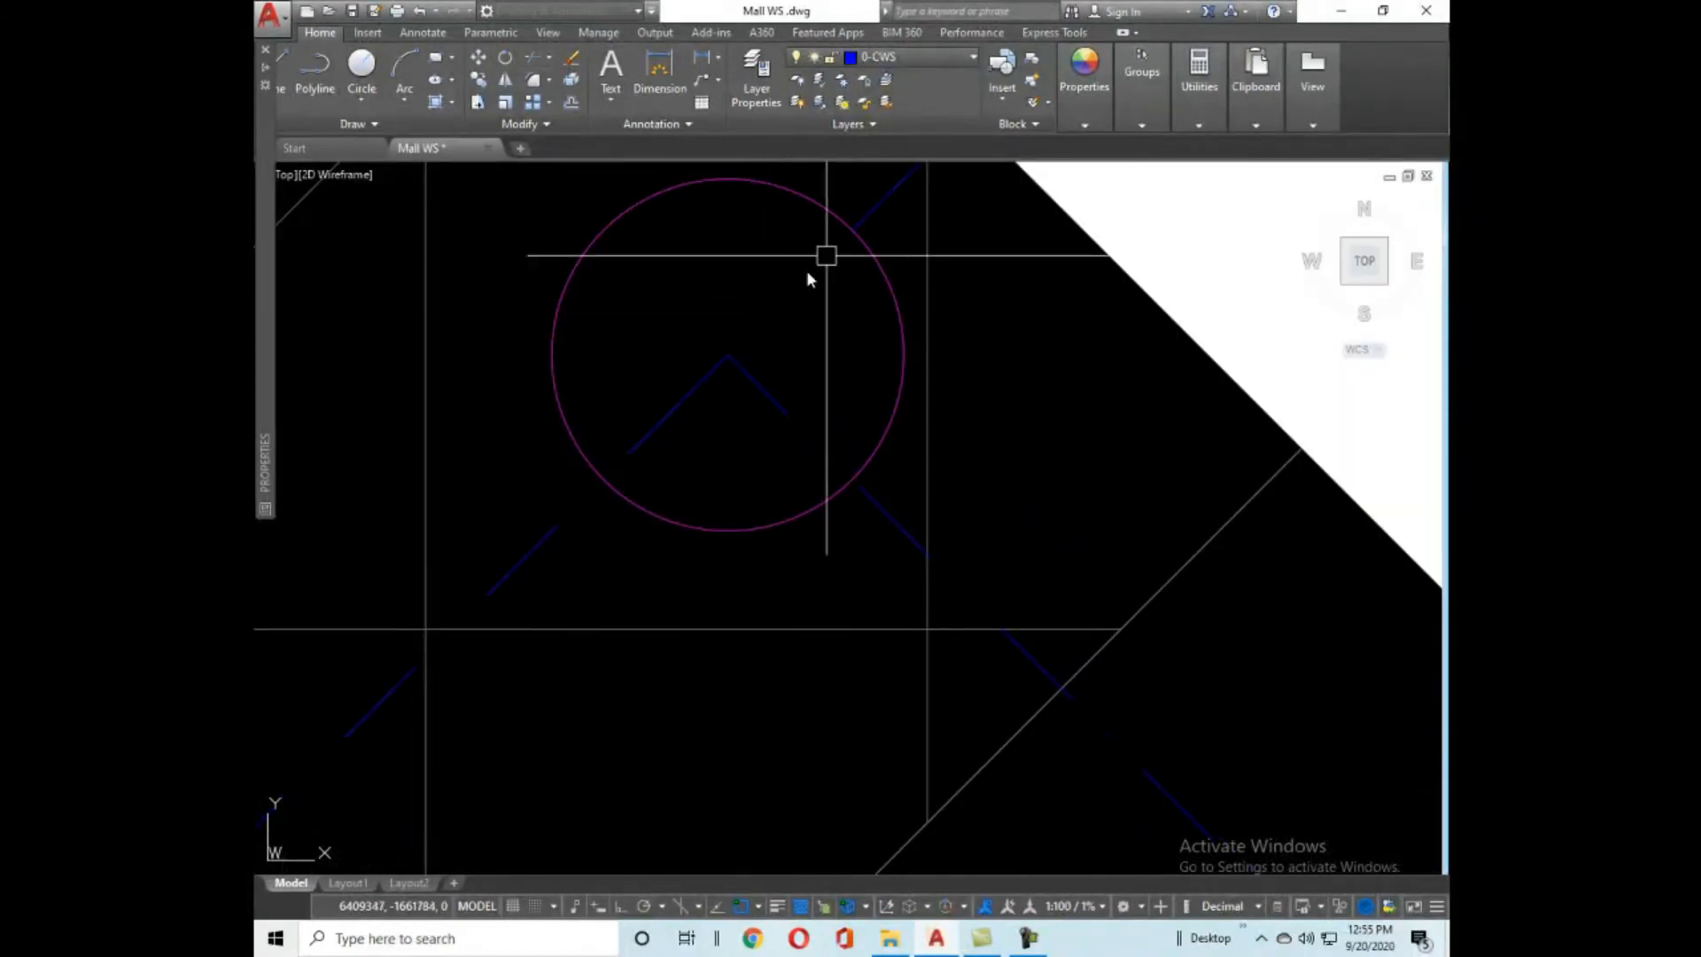
pyautogui.scroll(-6, 1039, 431)
pyautogui.scroll(-5, 1086, 345)
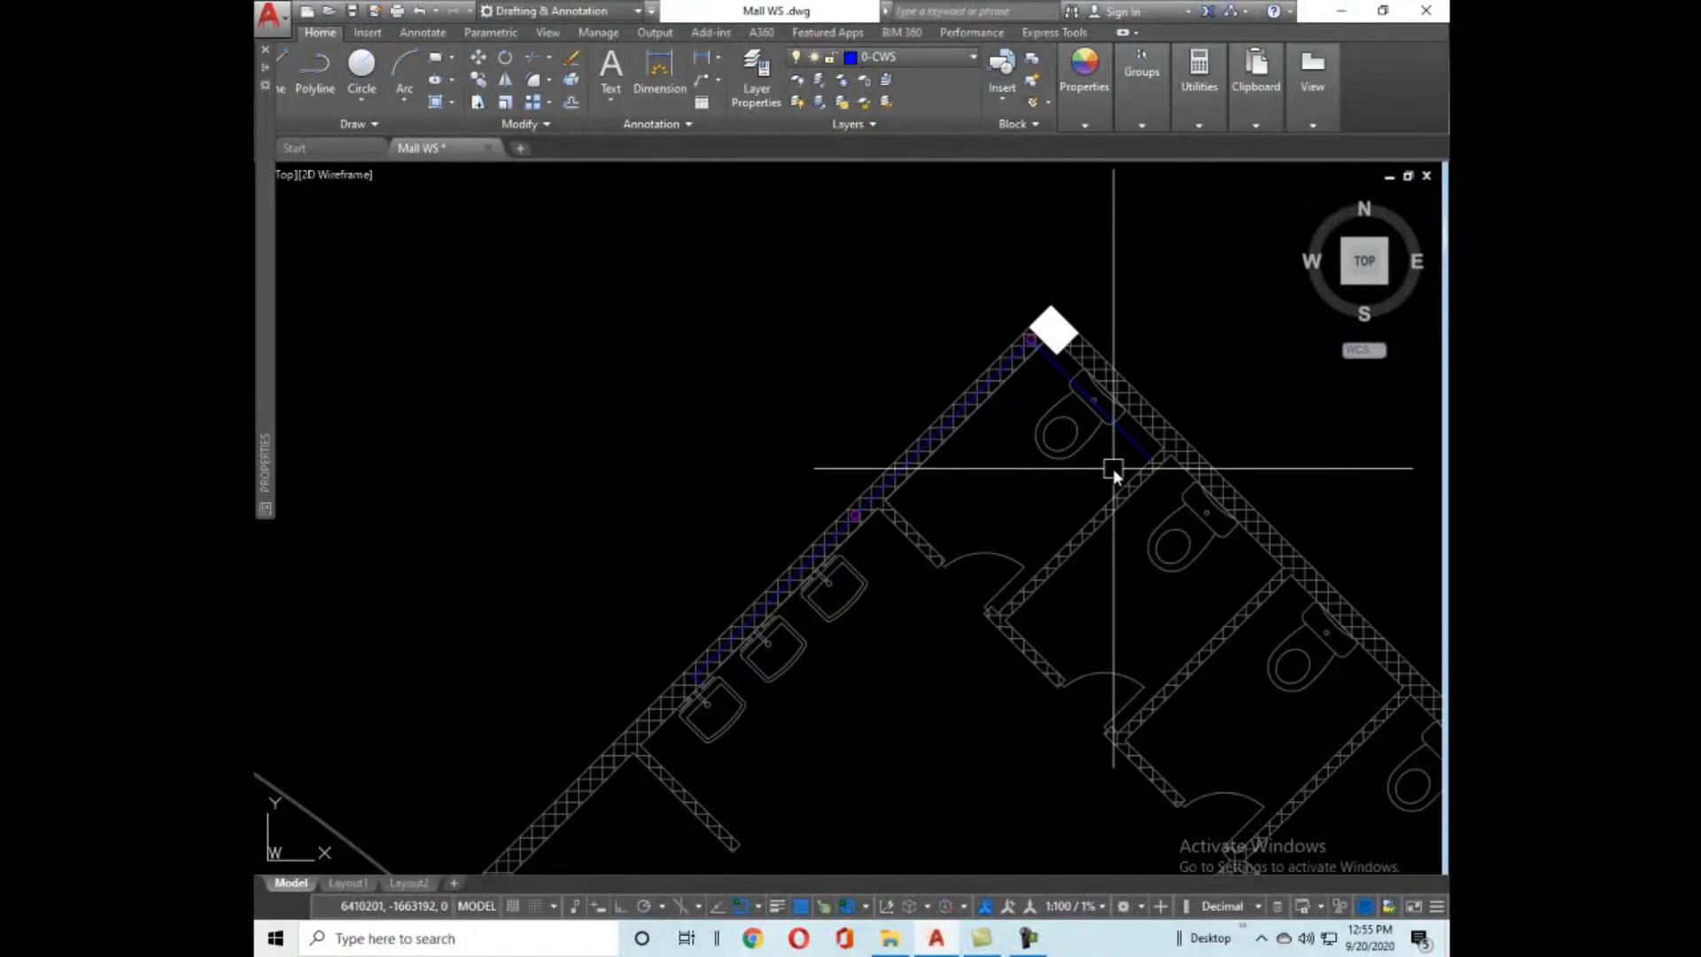
pyautogui.scroll(4, 1068, 356)
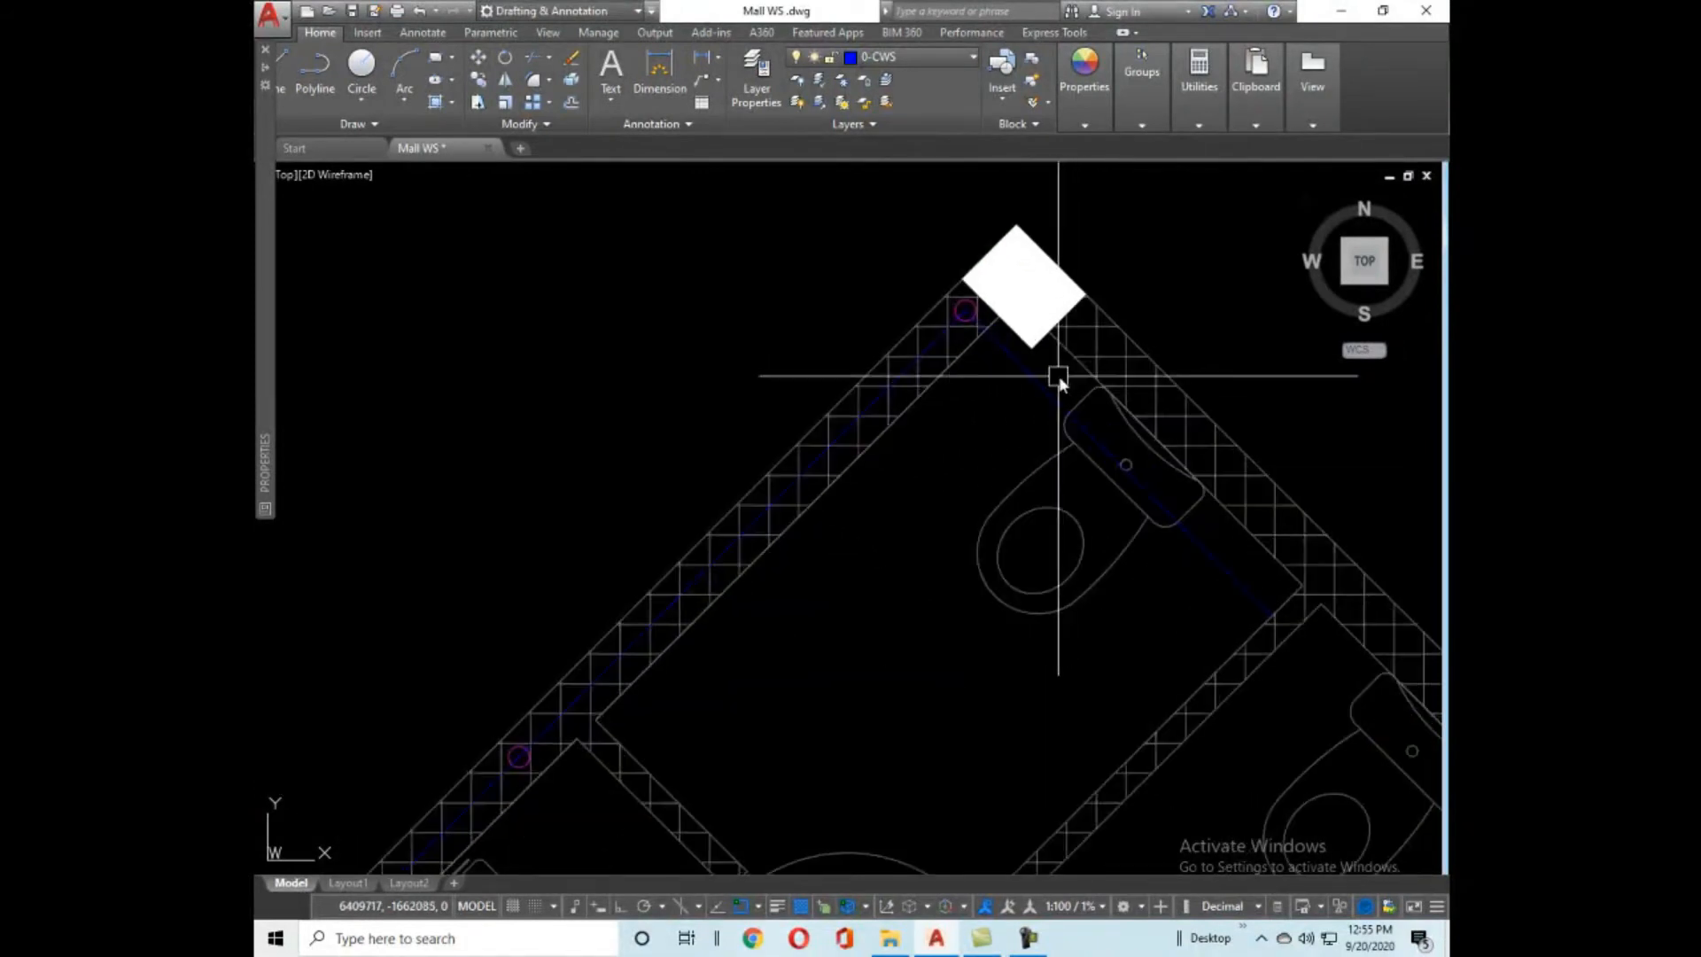
# Copy the valve and hand-spray symbols from a toilet in the left wing to the first toilet in the right wing.
pyautogui.scroll(-8, 1075, 364)
pyautogui.scroll(10, 842, 550)
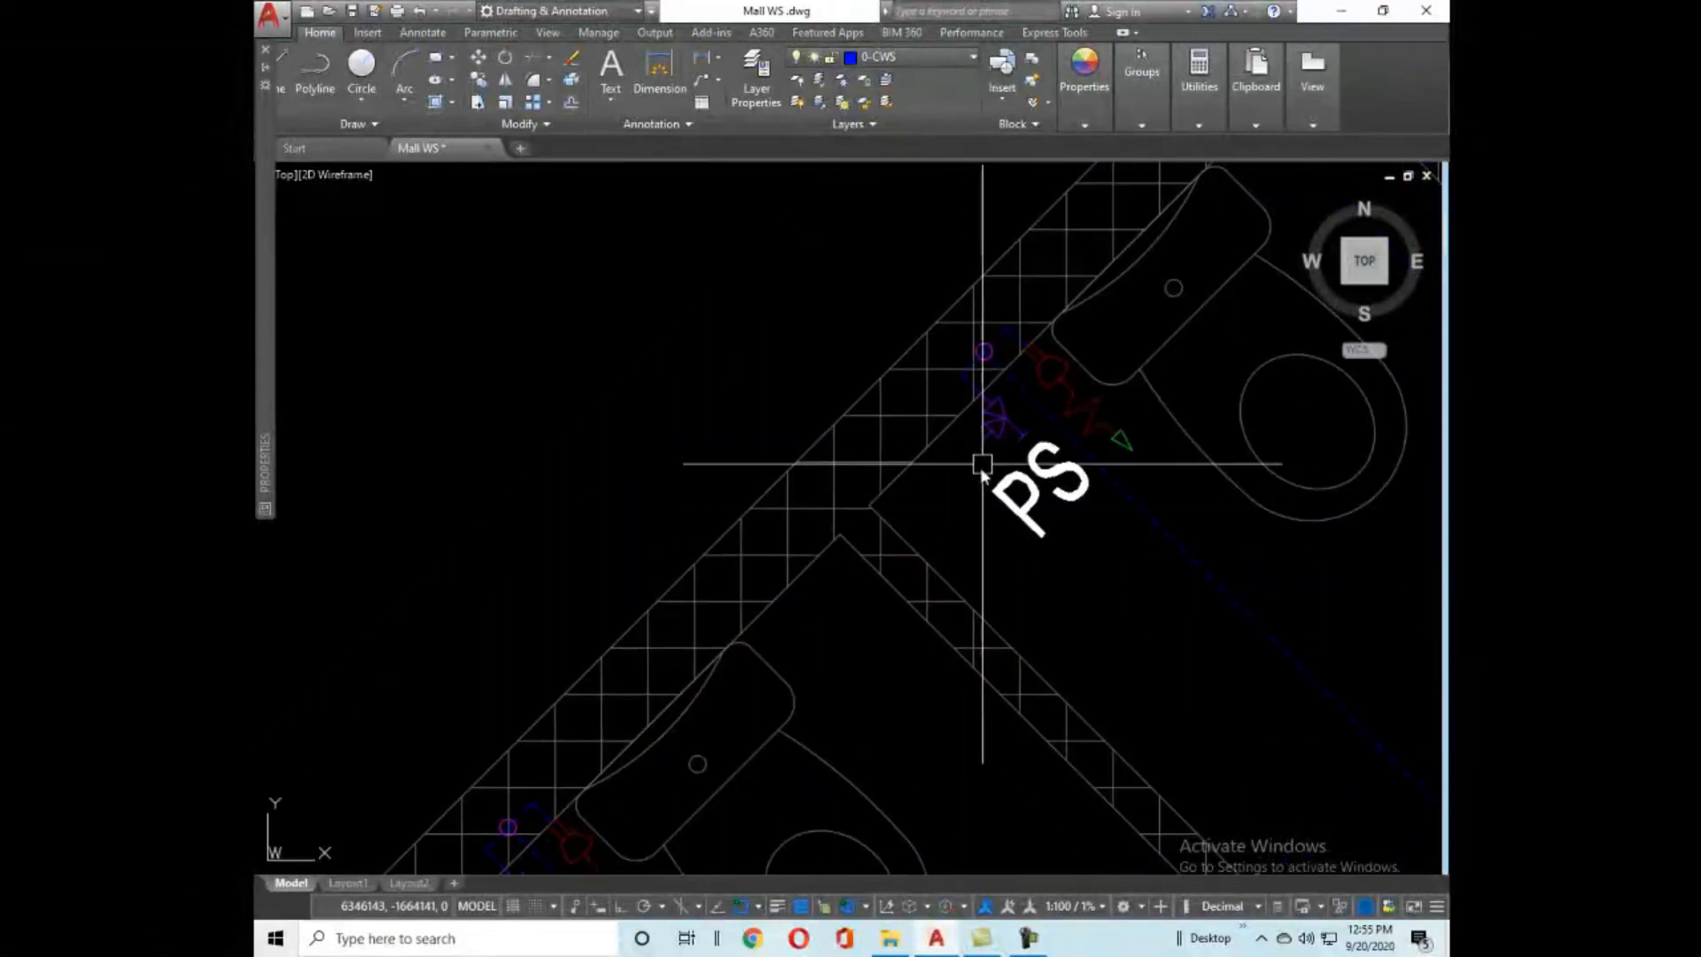
pyautogui.scroll(4, 988, 353)
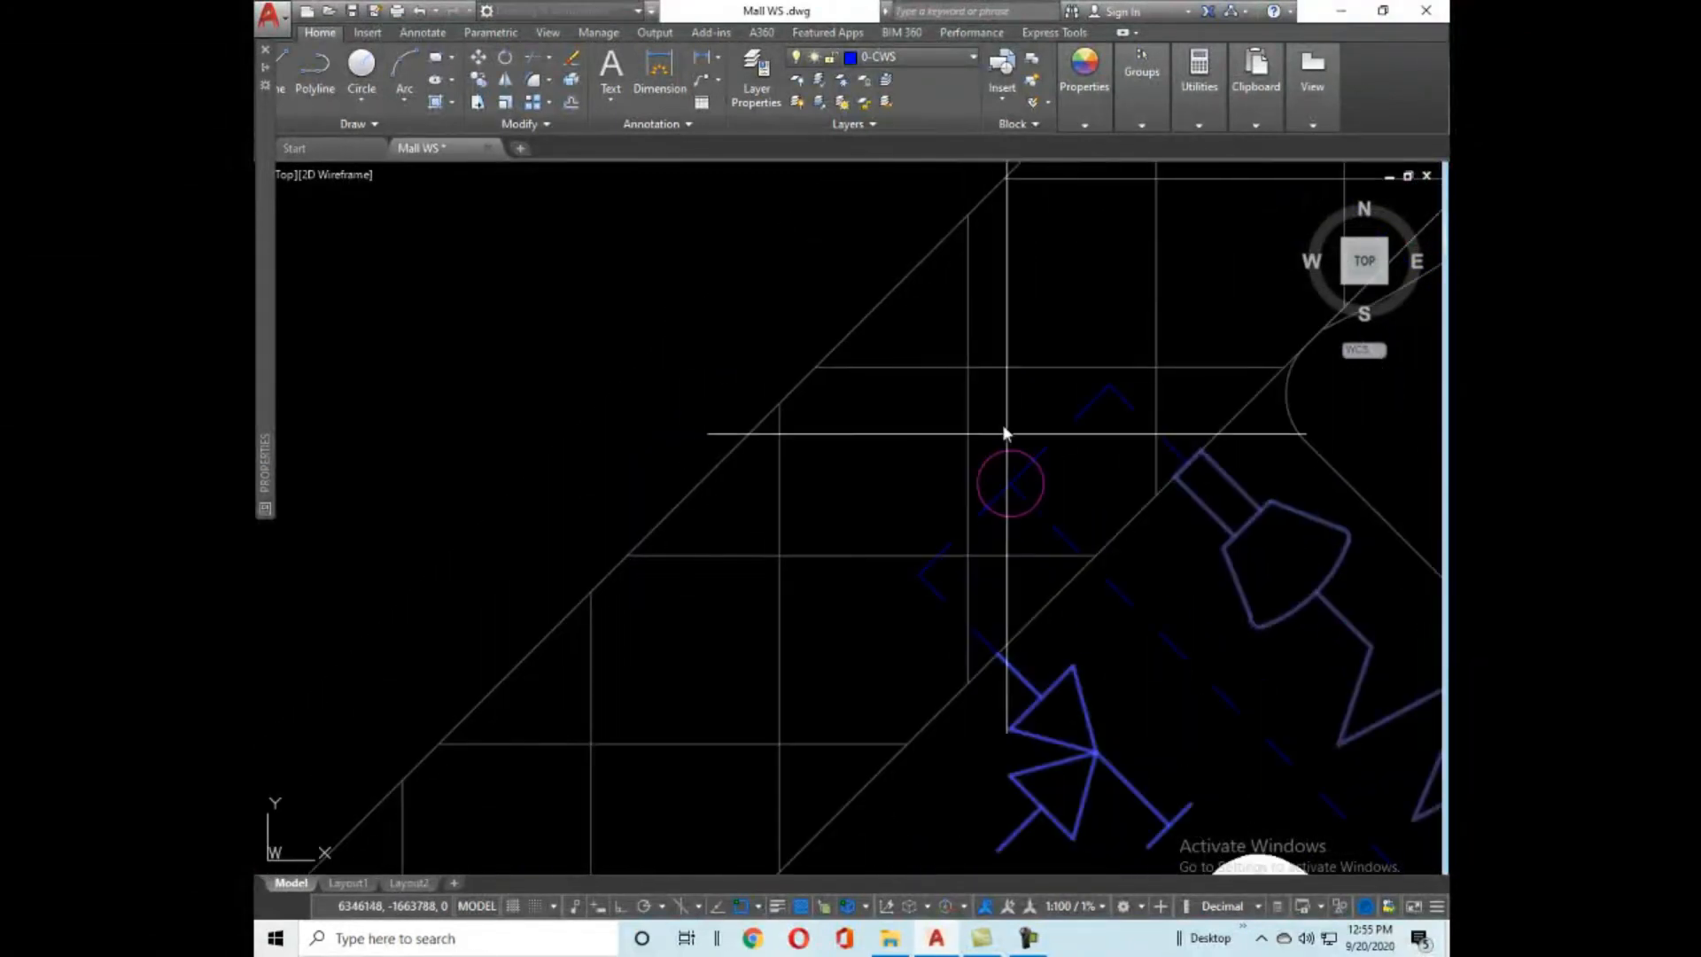
pyautogui.scroll(-10, 1009, 478)
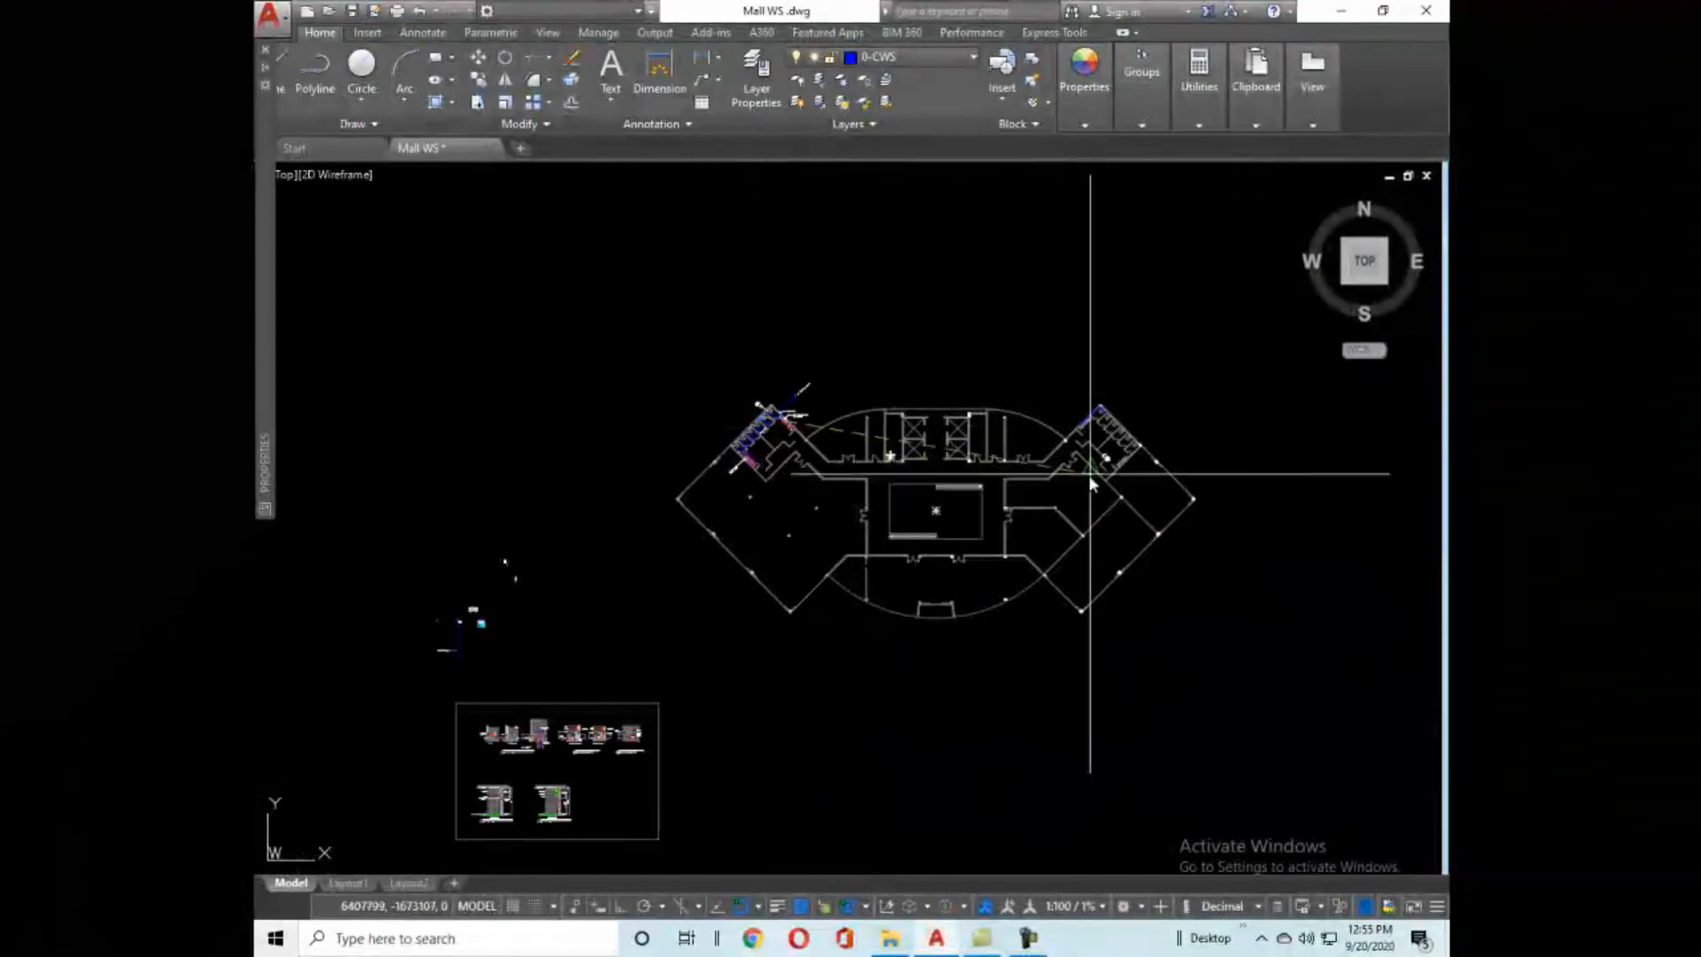
pyautogui.scroll(10, 1090, 478)
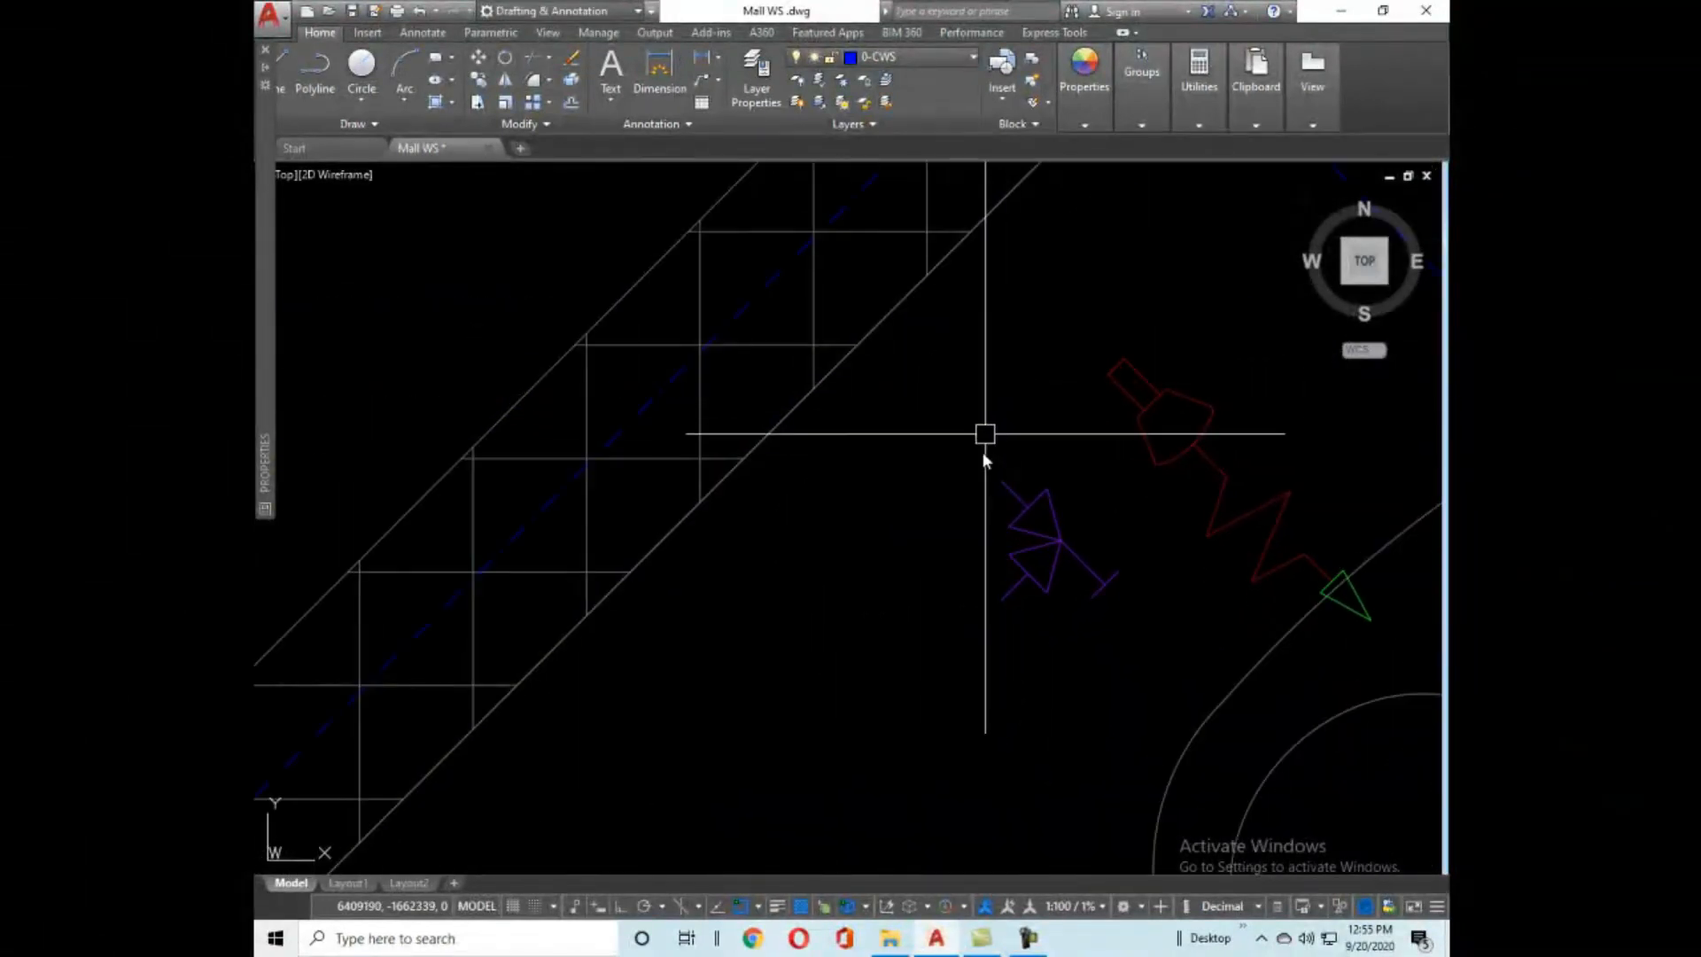
# Rotate the copied valve and hand-spray symbols 90 degrees clockwise to suit the first toilet's orientation.
pyautogui.scroll(-4, 975, 463)
pyautogui.click(1089, 471)
pyautogui.press('Return')
pyautogui.click(1099, 432)
pyautogui.press('F8')
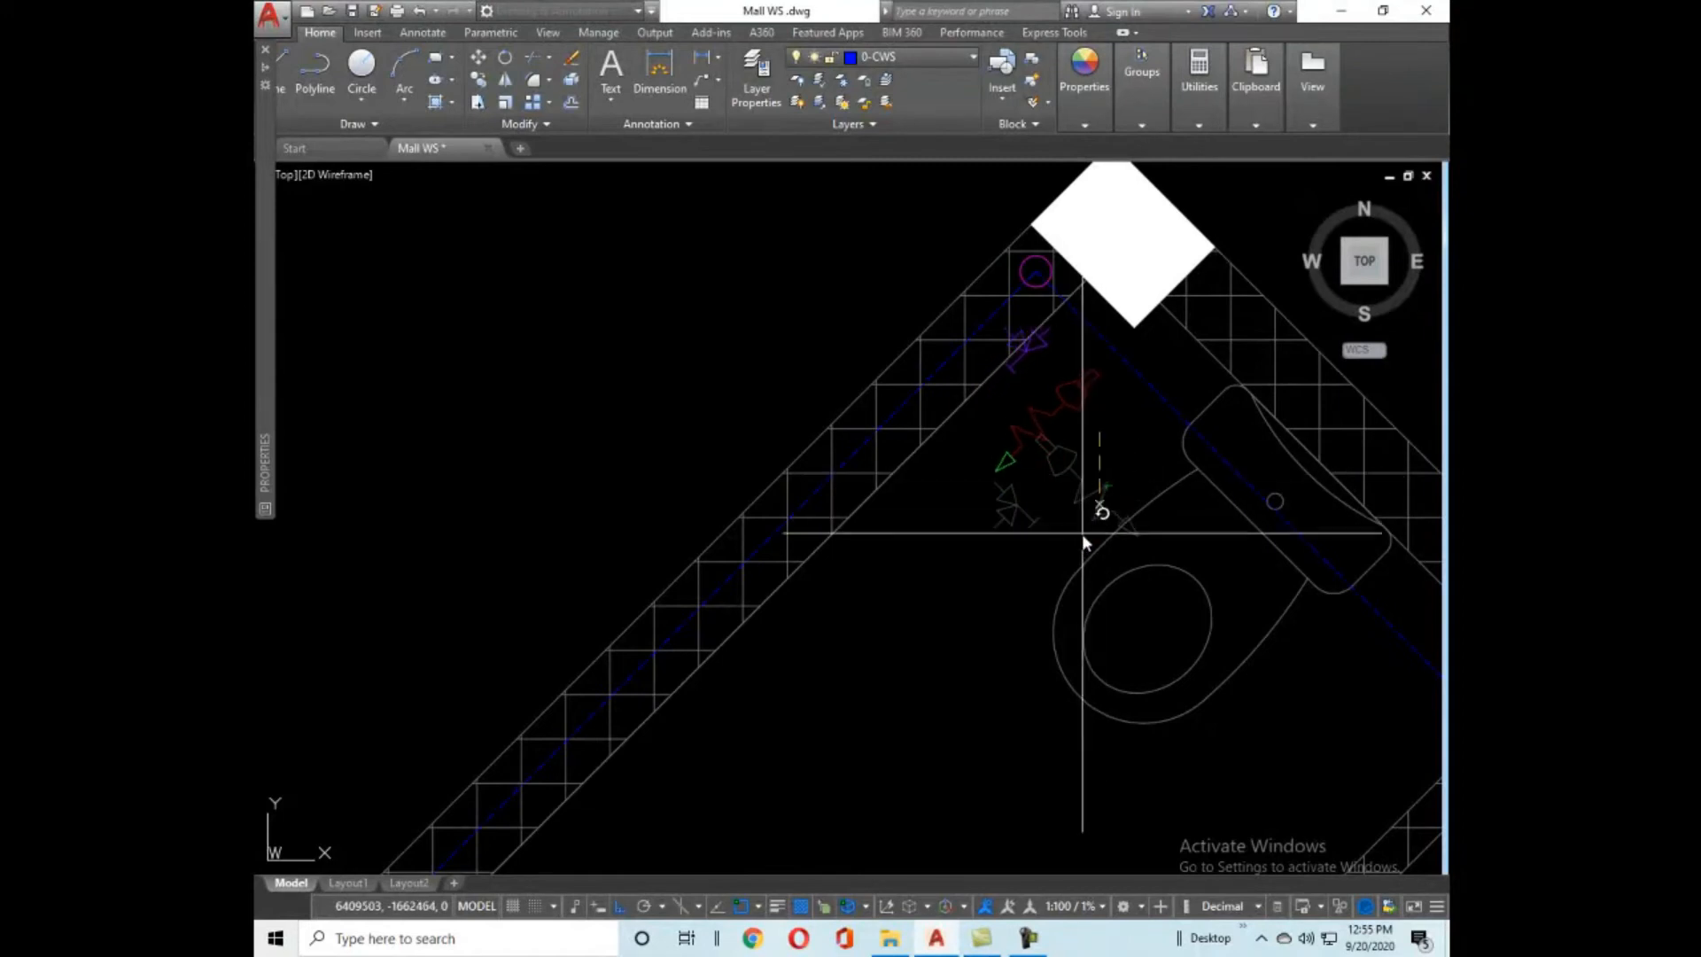
pyautogui.press('Escape')
# Move the rotated symbols against the wall, between the corner column and the first toilet's tank.
pyautogui.click(1057, 417)
pyautogui.scroll(3, 1054, 428)
pyautogui.click(1038, 437)
pyautogui.scroll(-2, 1038, 440)
pyautogui.moveTo(1309, 430); pyautogui.dragTo(975, 460, button='middle')
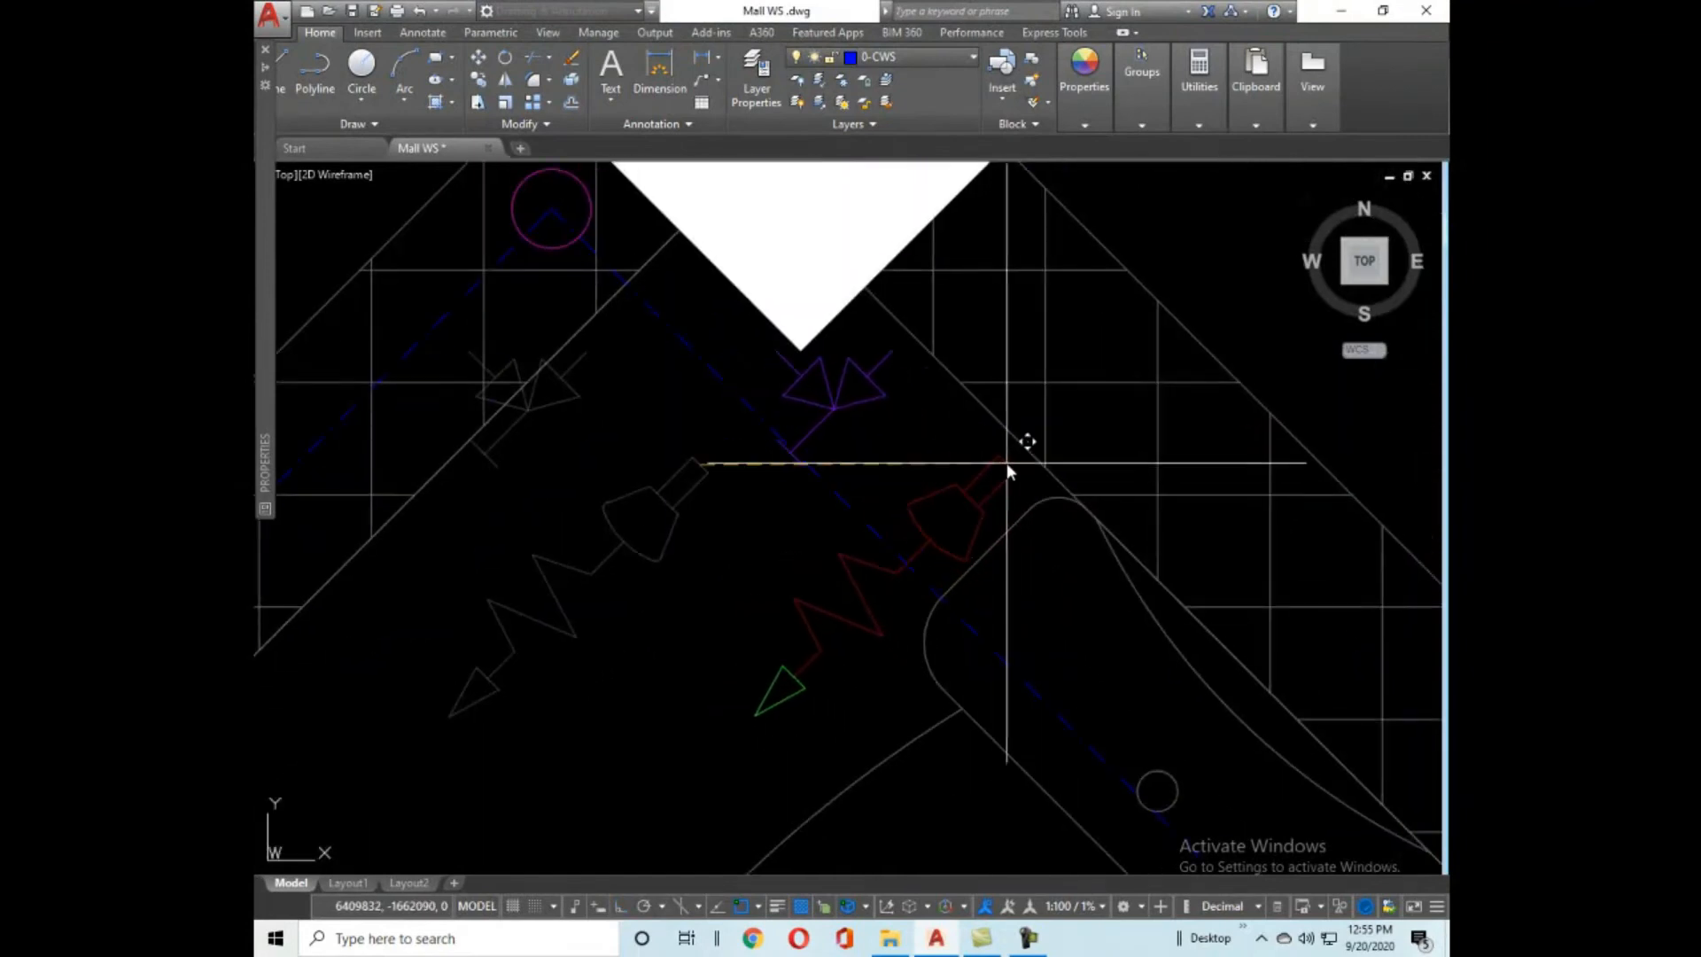
pyautogui.scroll(-1, 1019, 459)
pyautogui.click(1049, 426)
# Copy the valve and hand-spray symbols from the first toilet to the remaining toilets along the same wall.
pyautogui.scroll(-2, 975, 443)
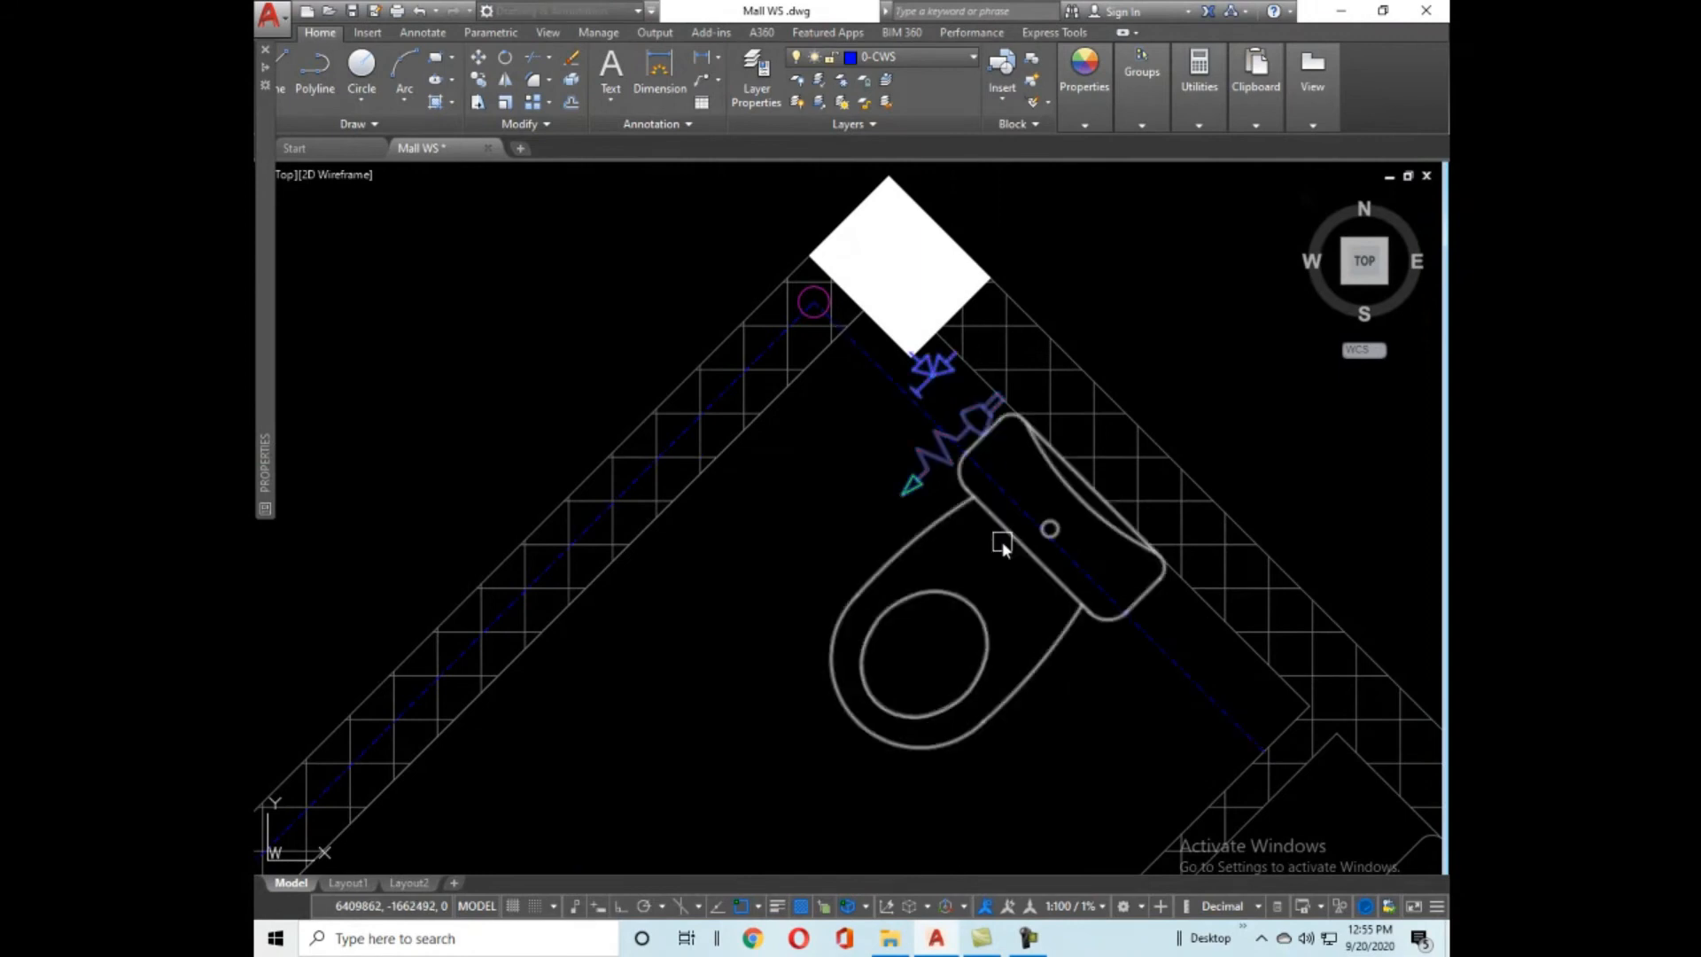
pyautogui.scroll(-3, 923, 392)
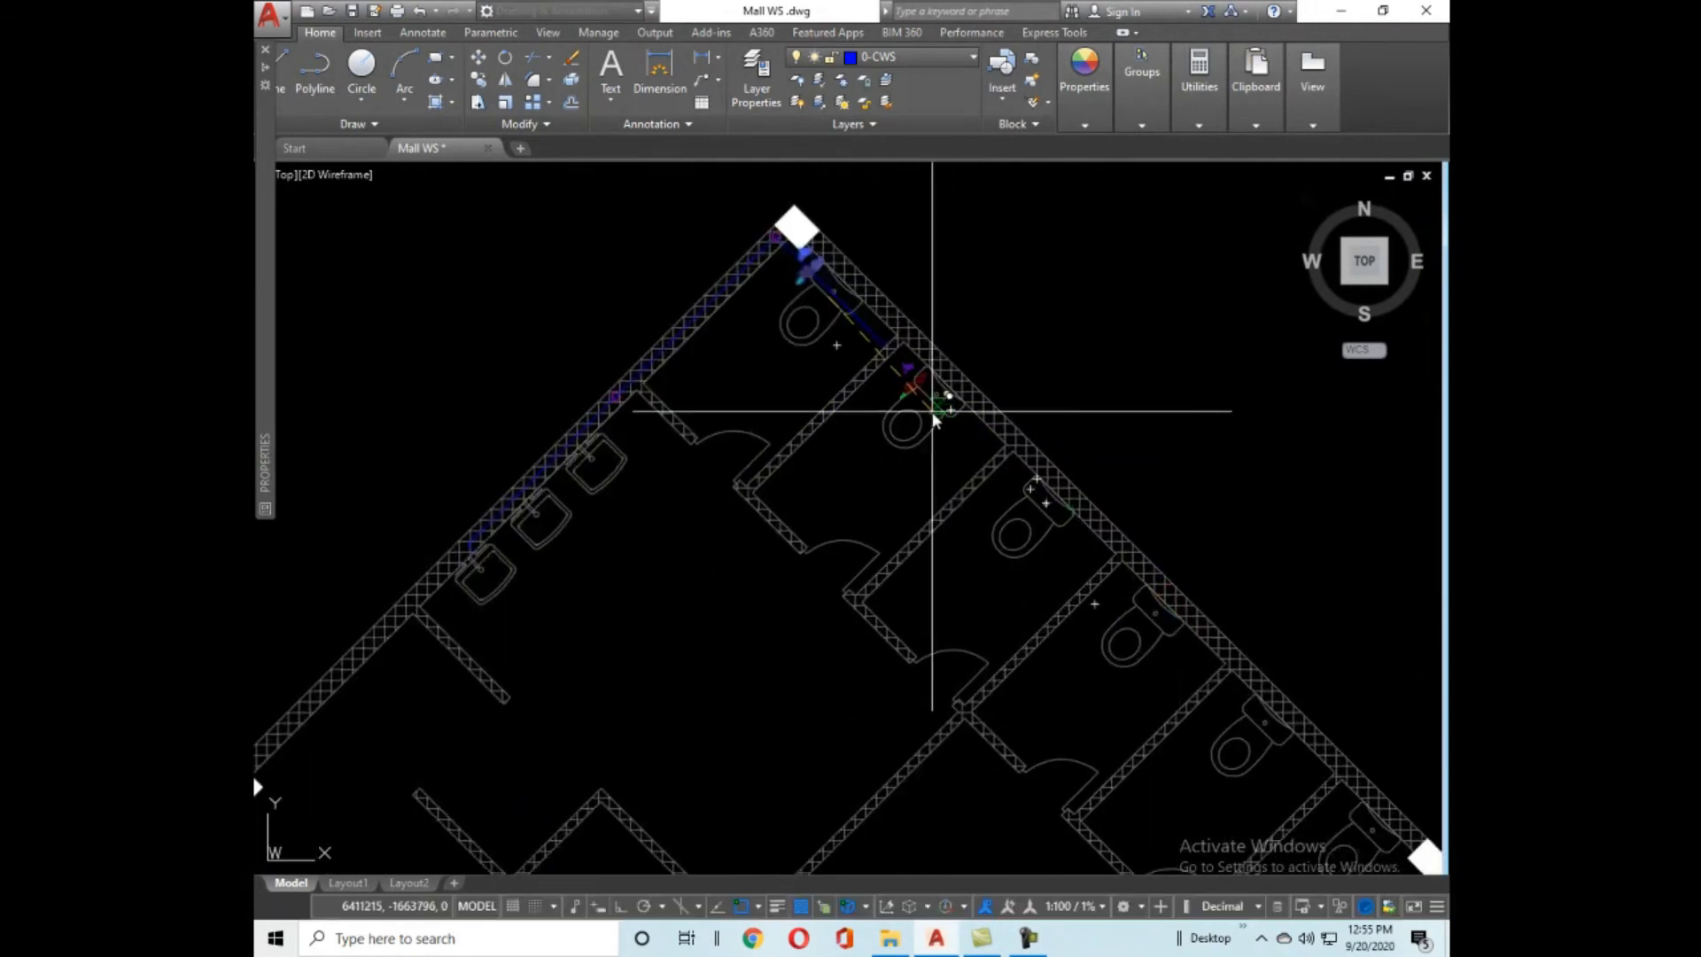
pyautogui.scroll(3, 1018, 514)
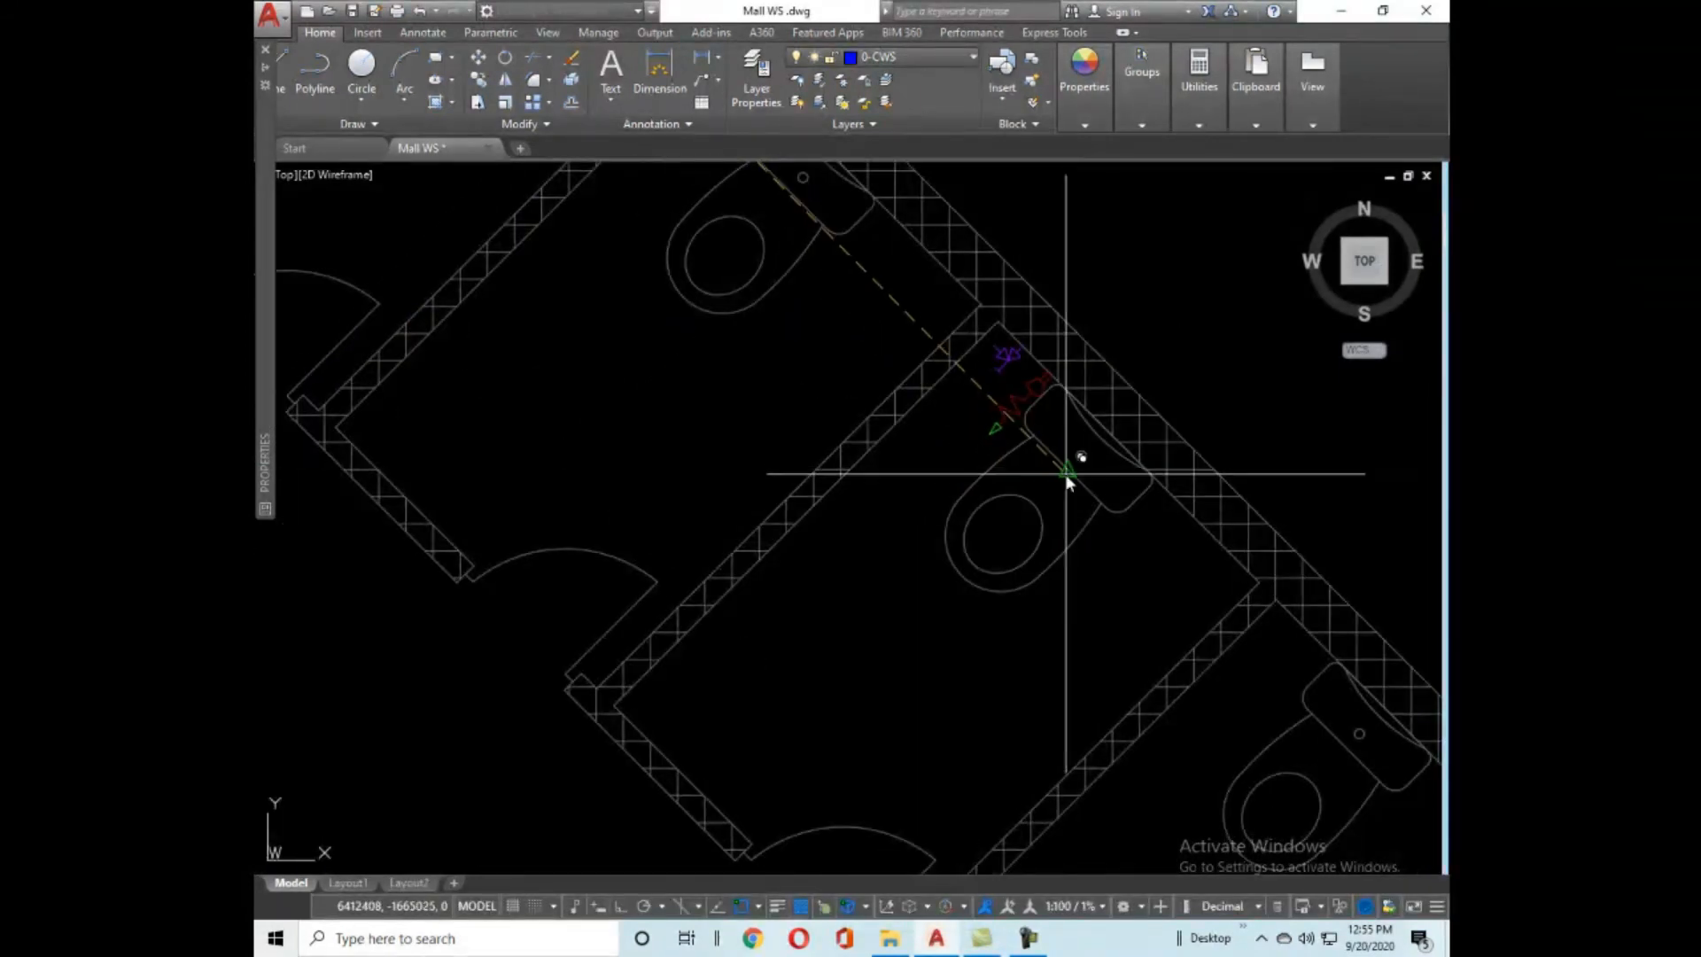
pyautogui.moveTo(1067, 481); pyautogui.dragTo(835, 380, button='middle')
pyautogui.moveTo(892, 463); pyautogui.dragTo(744, 405, button='middle')
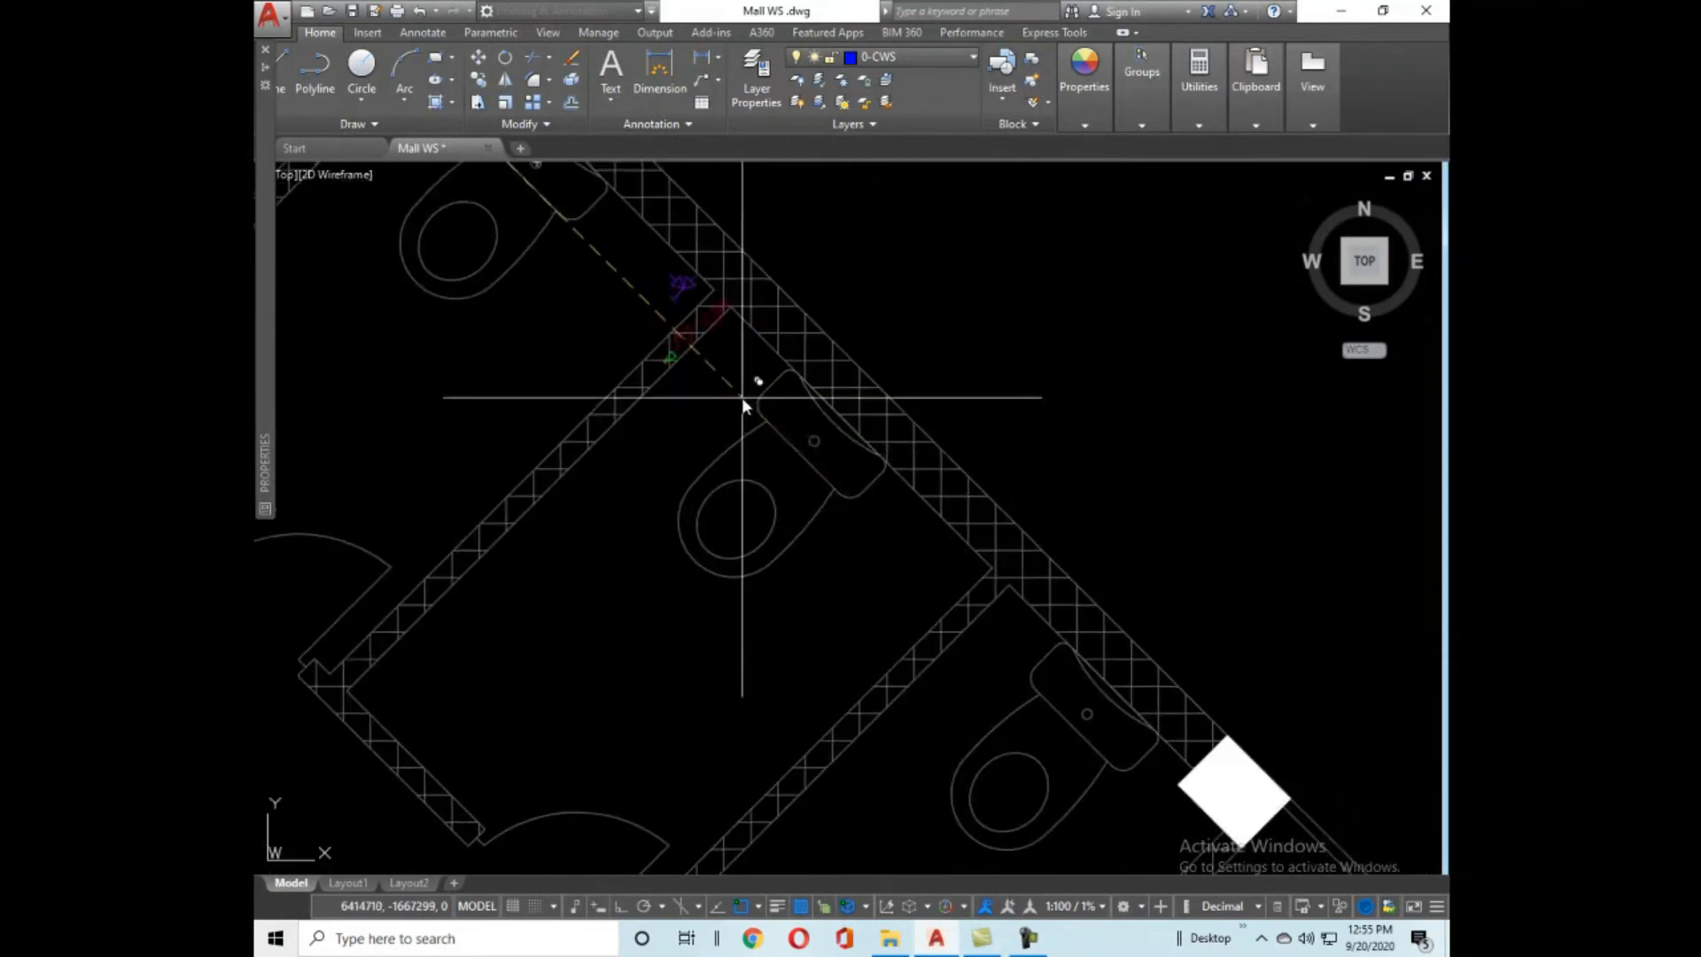
pyautogui.click(806, 453)
pyautogui.click(1081, 722)
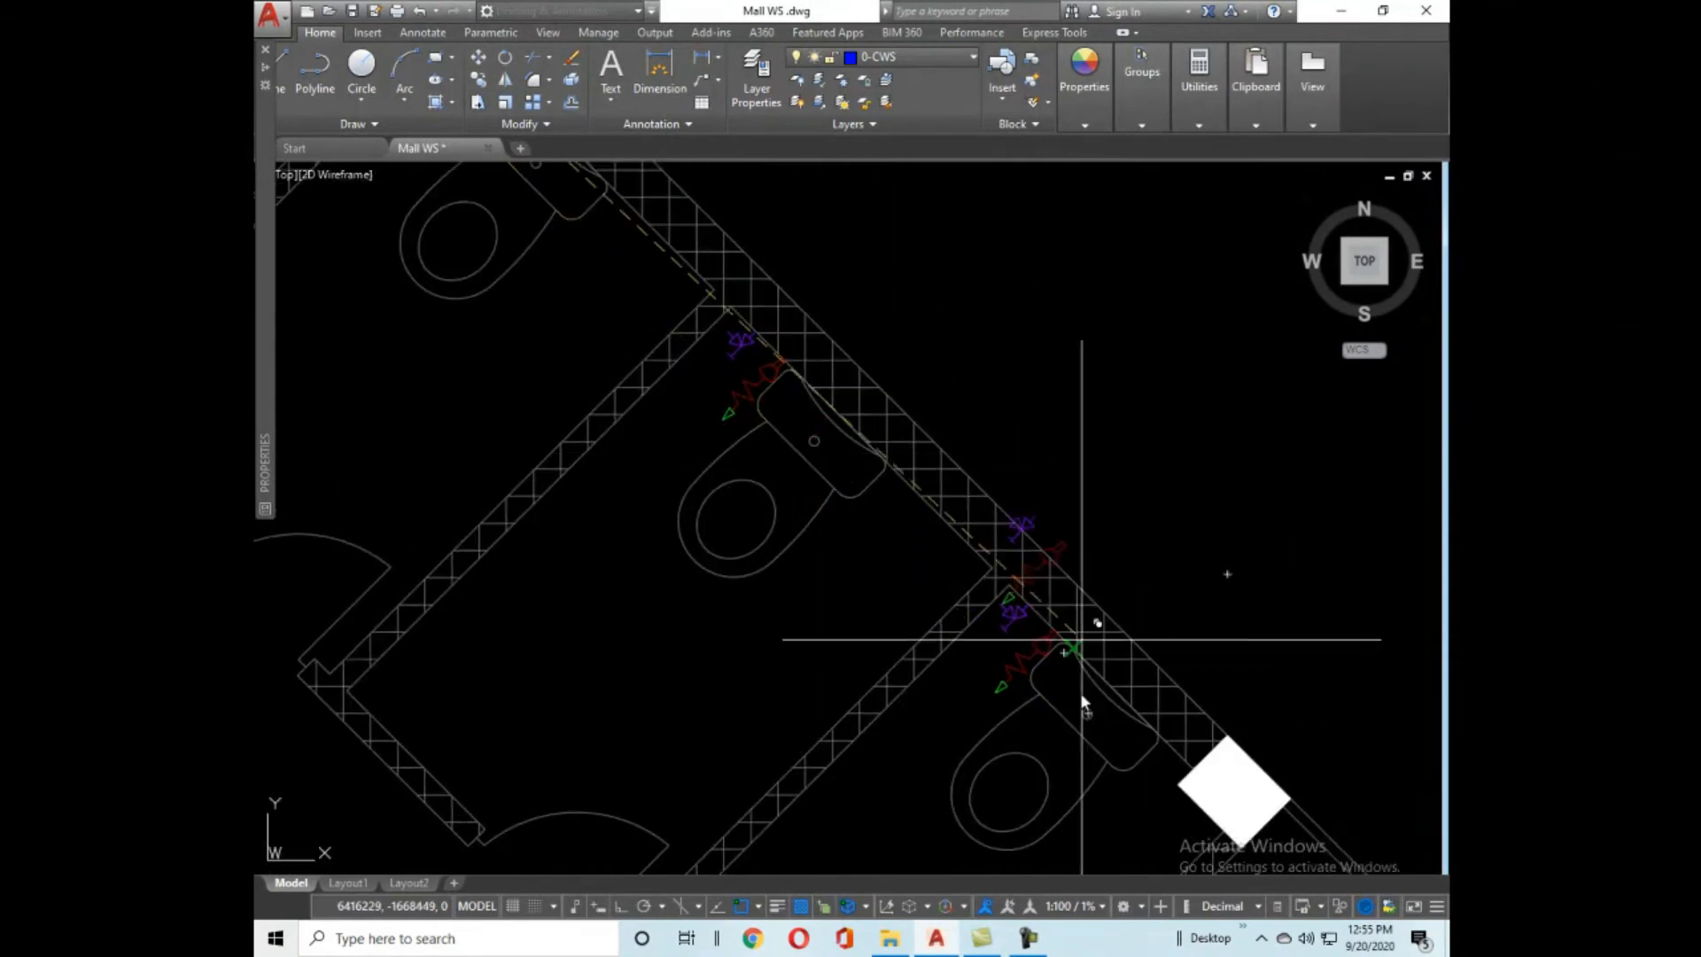
# Draw a branch line from the cold-water pipe into the outer wall, between the first toilet's valve and hand-spray symbols.
pyautogui.scroll(-5, 1081, 699)
pyautogui.scroll(-2, 1075, 562)
pyautogui.scroll(3, 983, 490)
pyautogui.scroll(3, 927, 471)
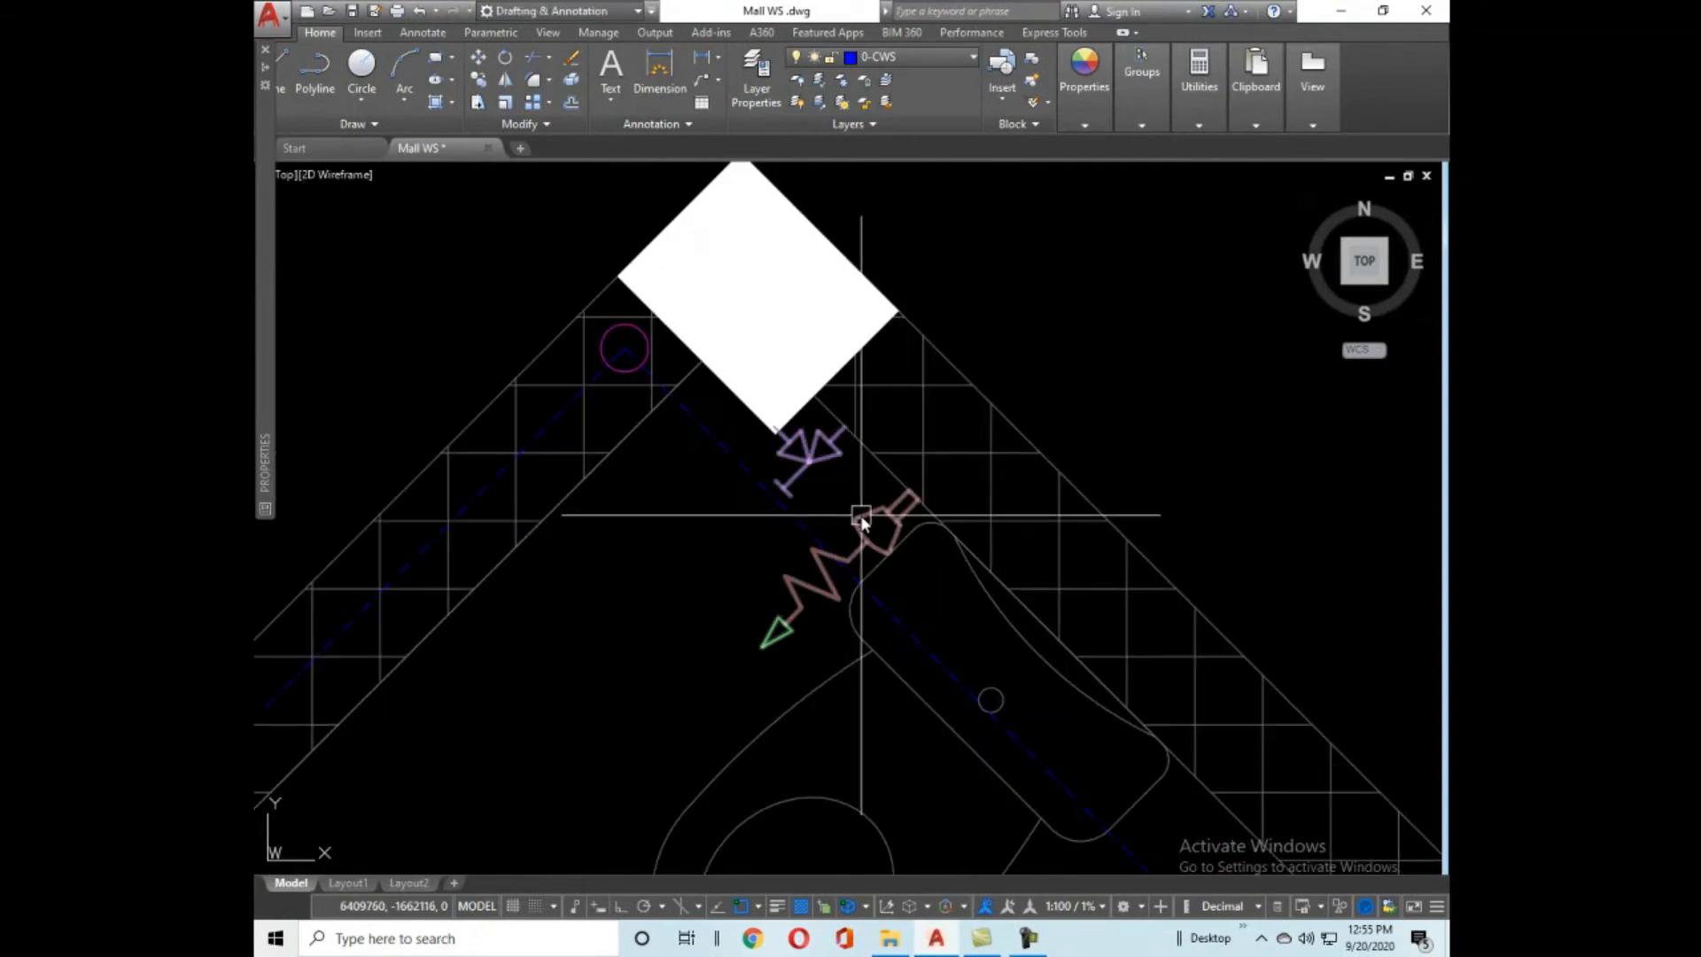
pyautogui.scroll(3, 850, 516)
pyautogui.scroll(-5, 654, 569)
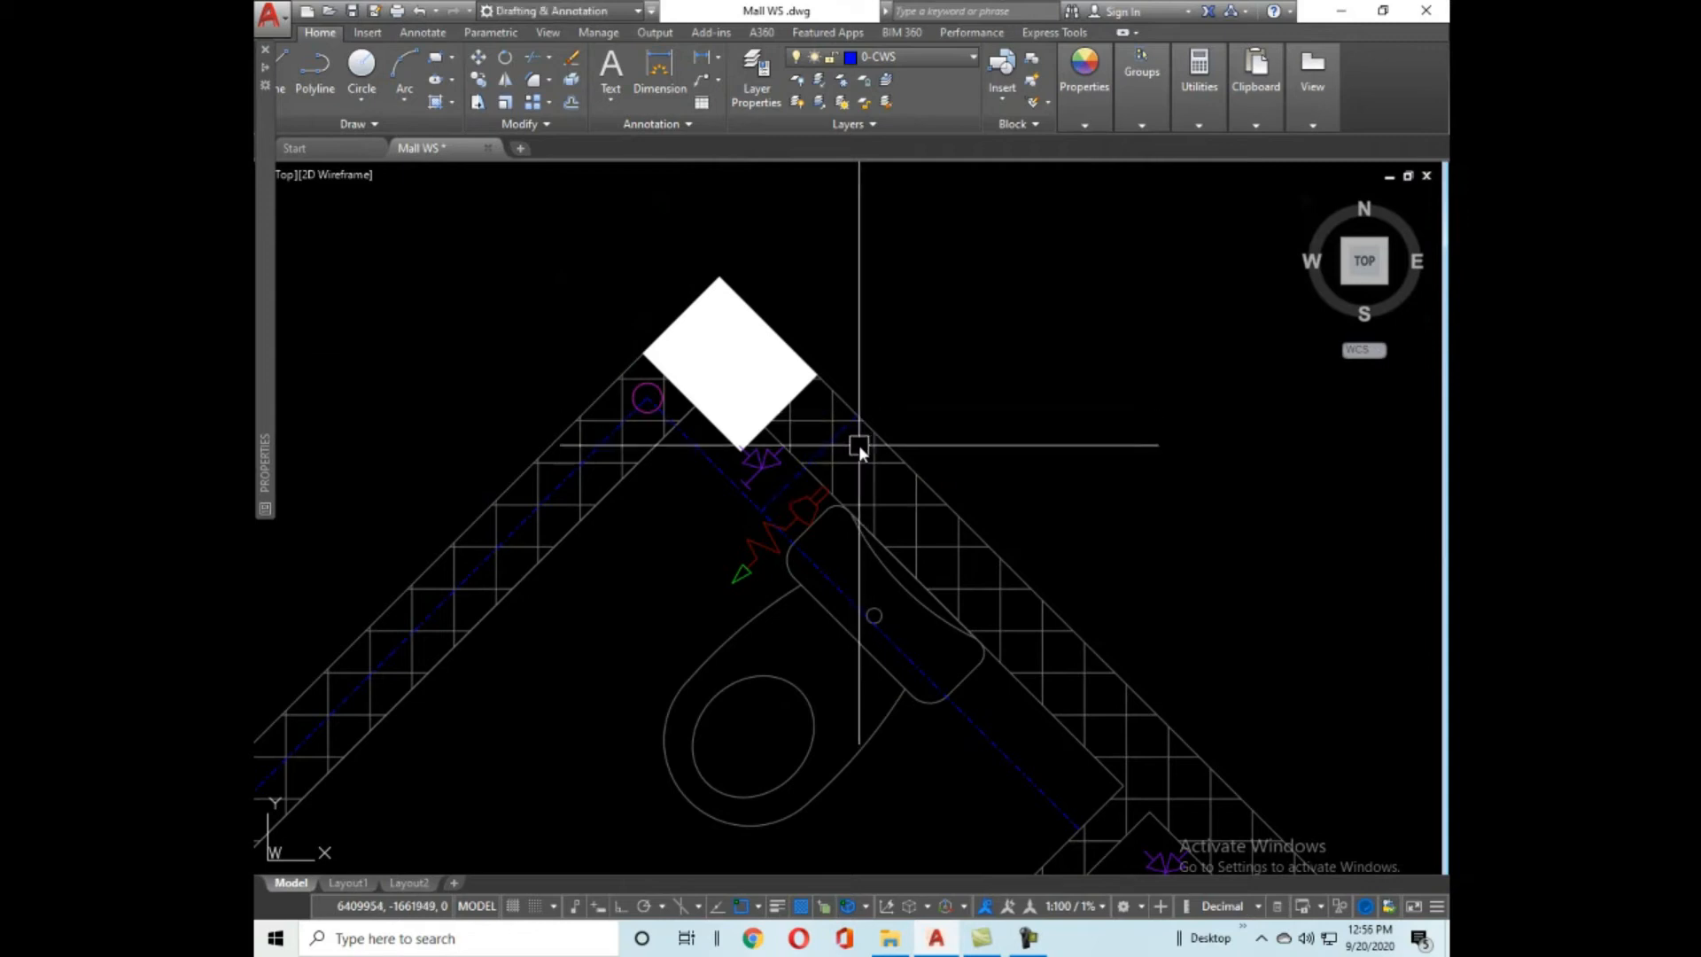
# Copy the riser circle from the corner onto the new branch line inside the outer wall.
pyautogui.scroll(5, 664, 401)
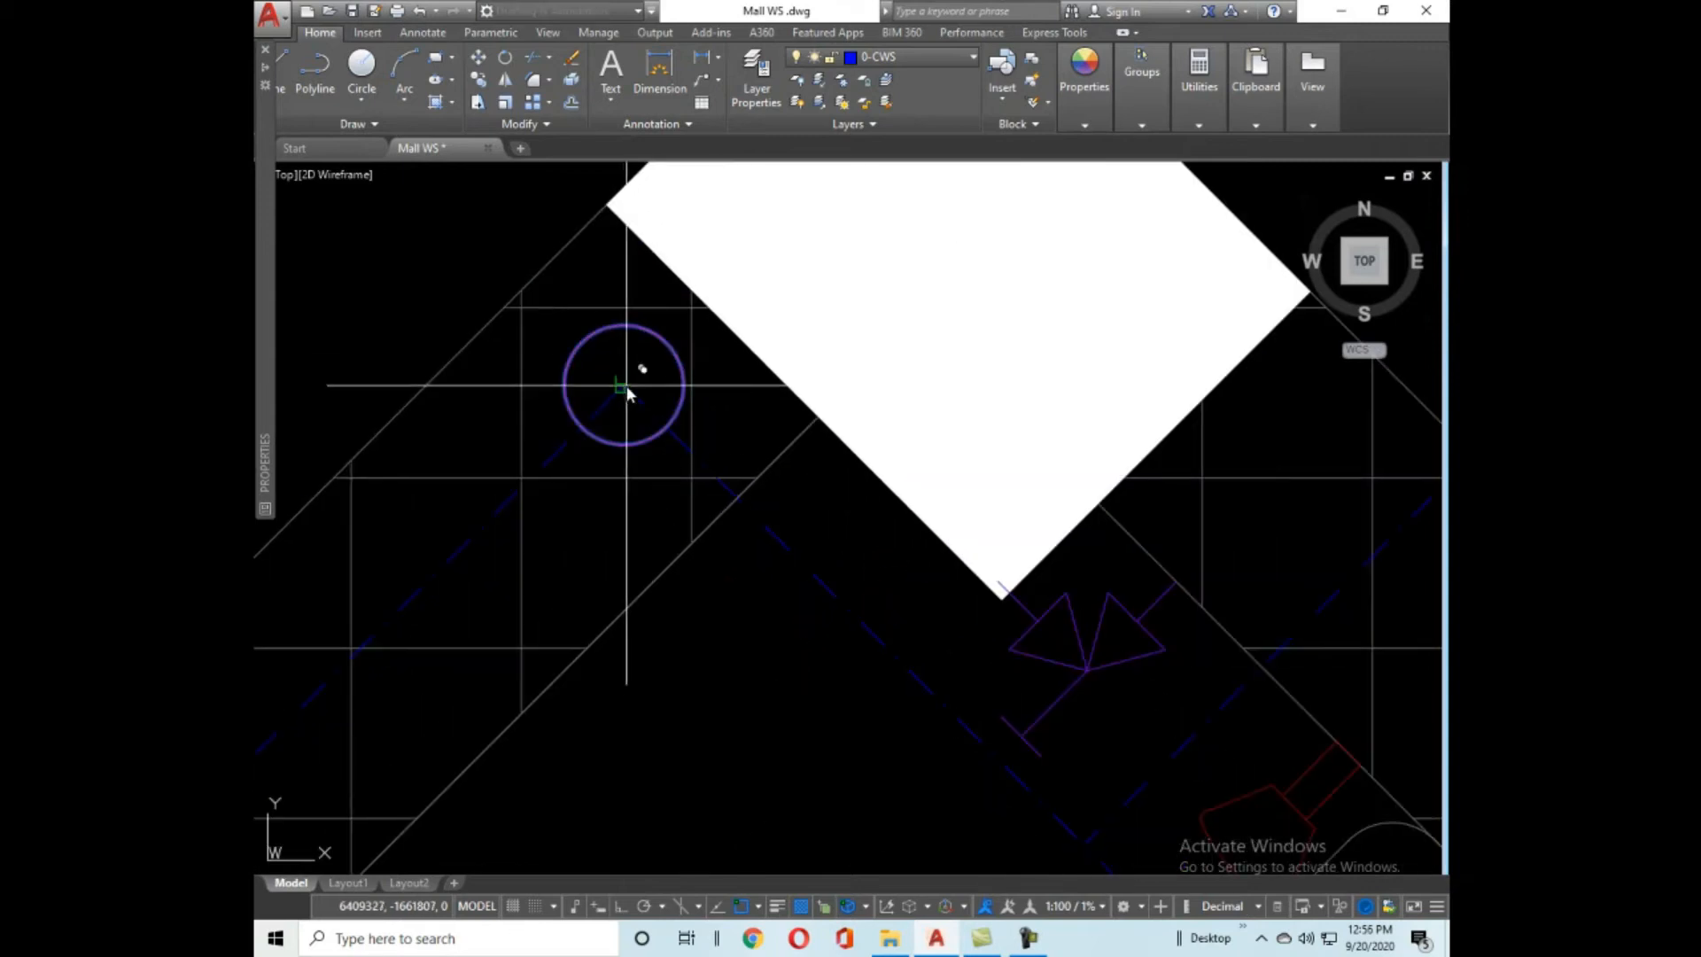
pyautogui.scroll(-5, 637, 369)
pyautogui.scroll(4, 780, 364)
pyautogui.click(812, 292)
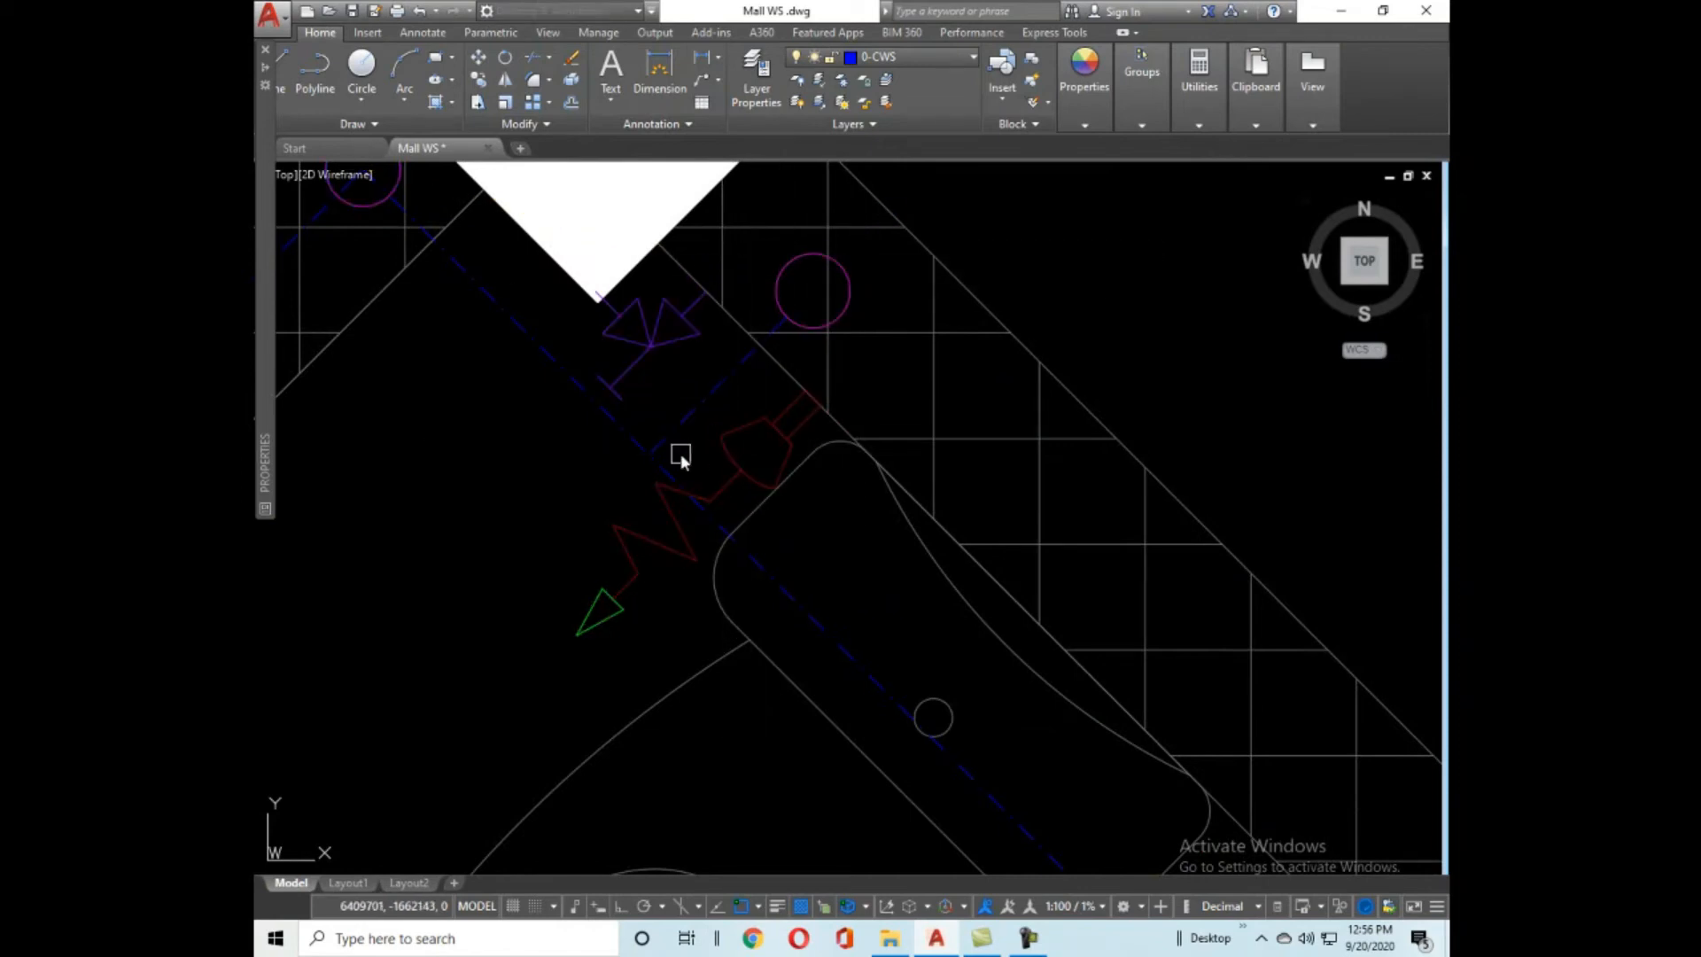
# Remove the part of the cold-water pipe that runs through the first toilet beyond the branch junction.
pyautogui.scroll(-2, 743, 470)
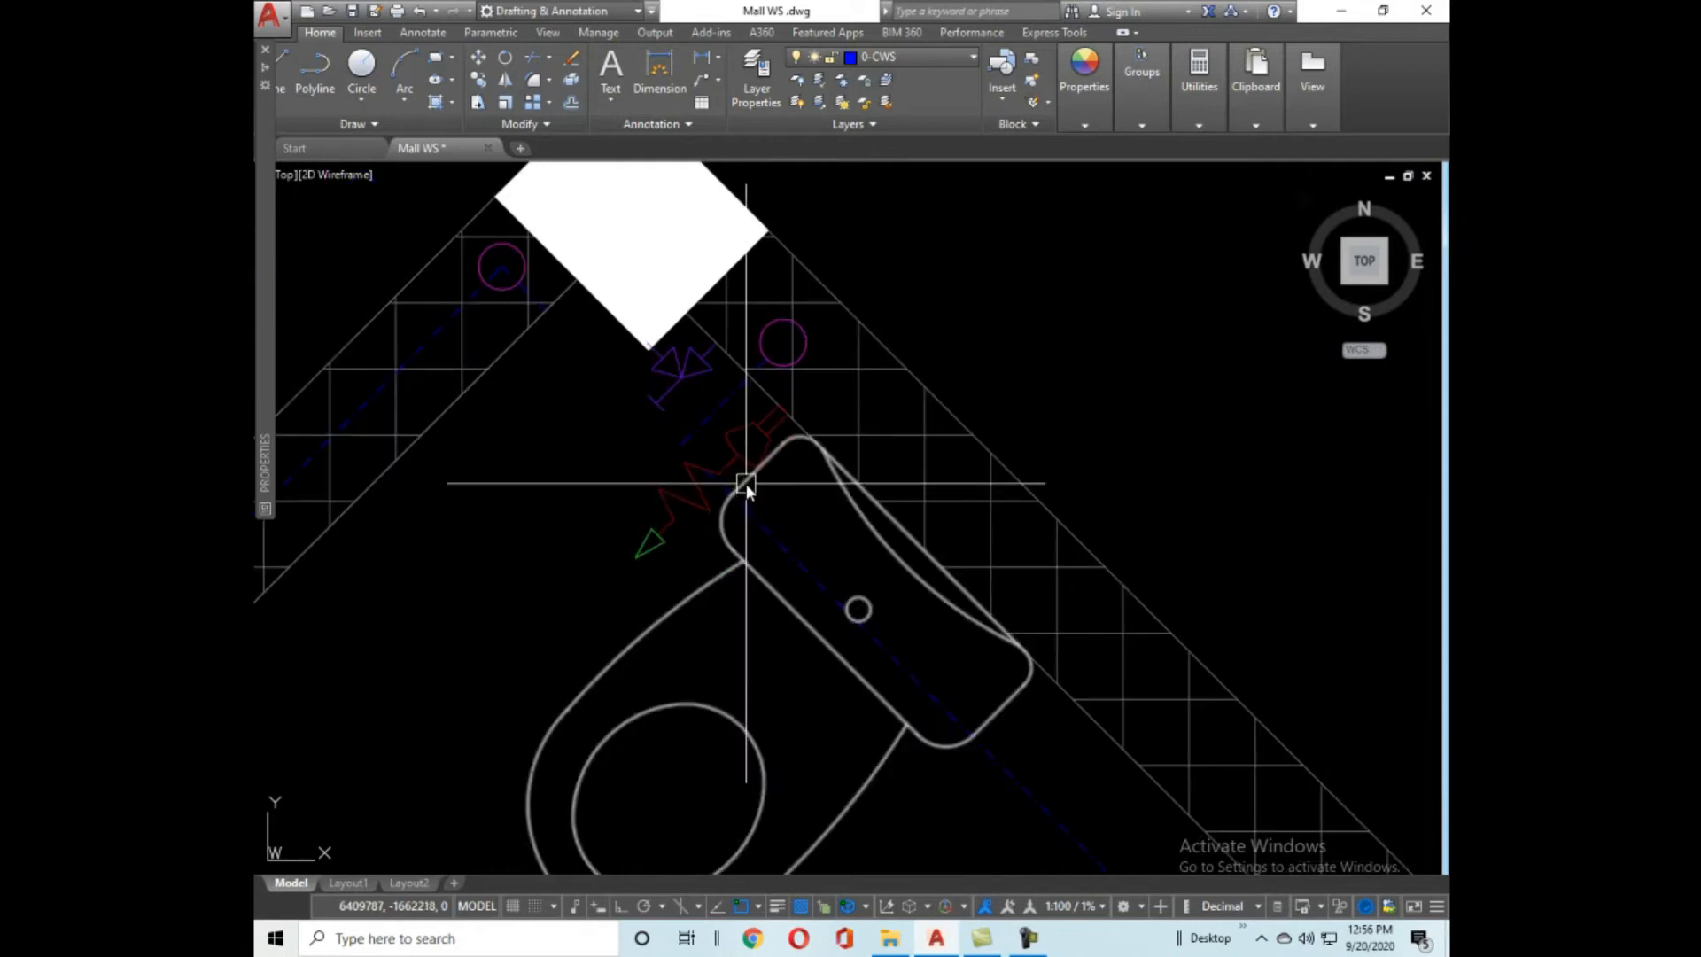
pyautogui.scroll(2, 744, 484)
pyautogui.write('l')
pyautogui.press('Return')
pyautogui.click(813, 292)
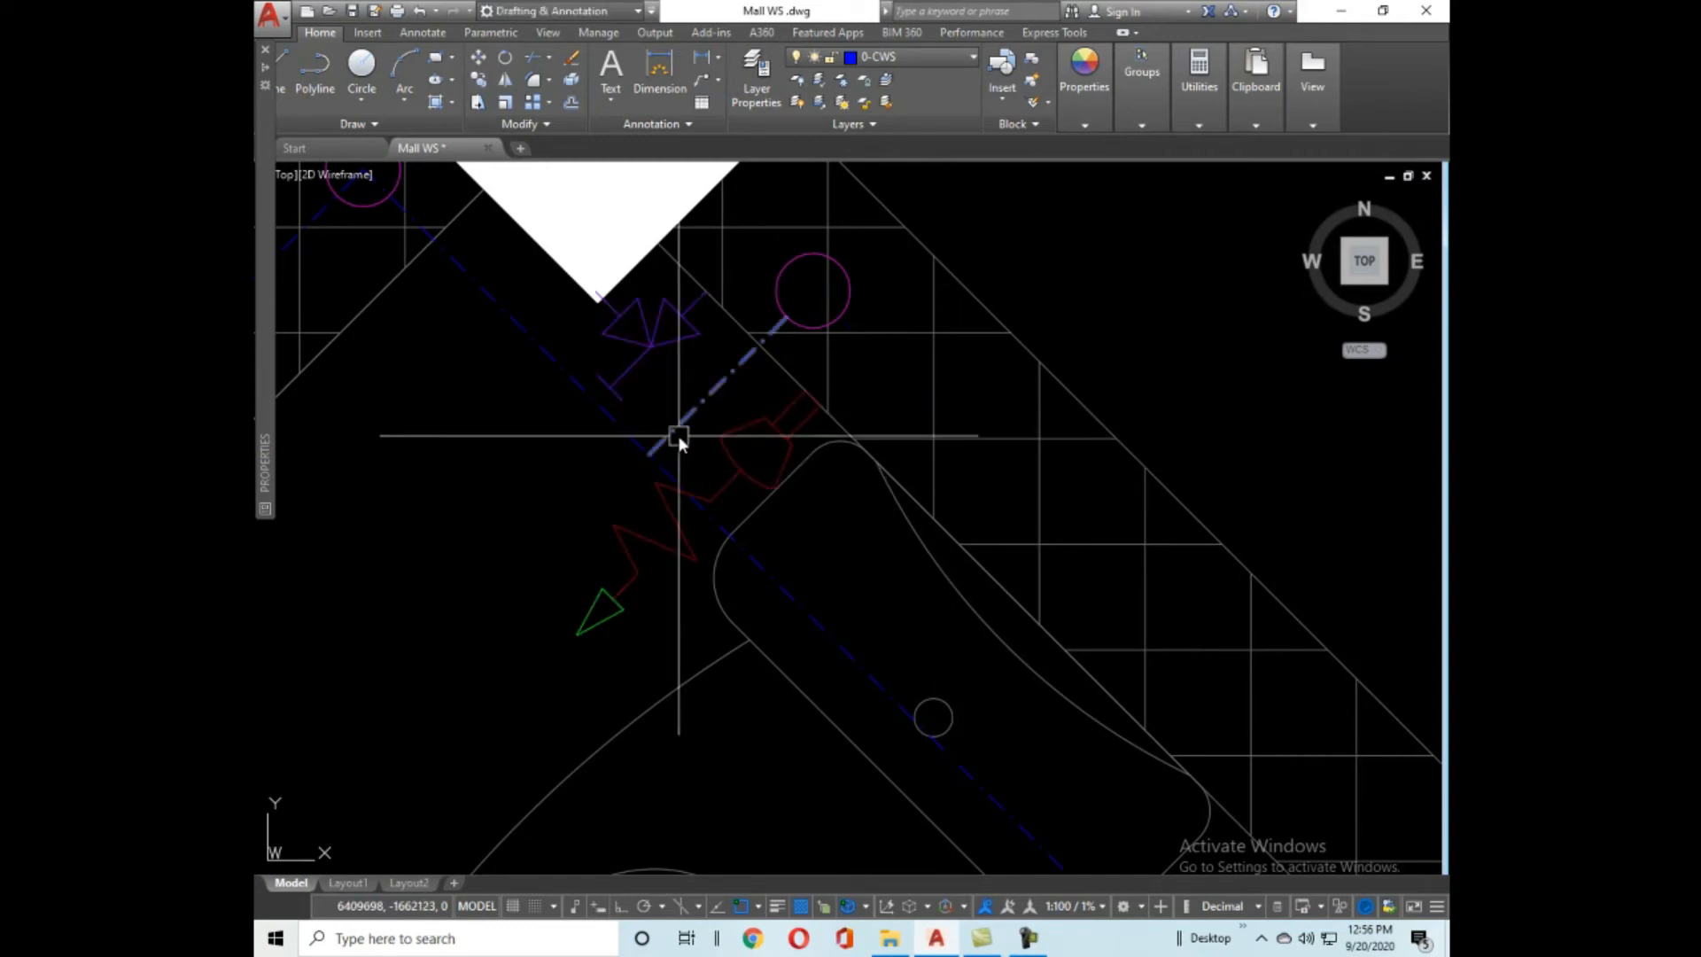
pyautogui.click(671, 467)
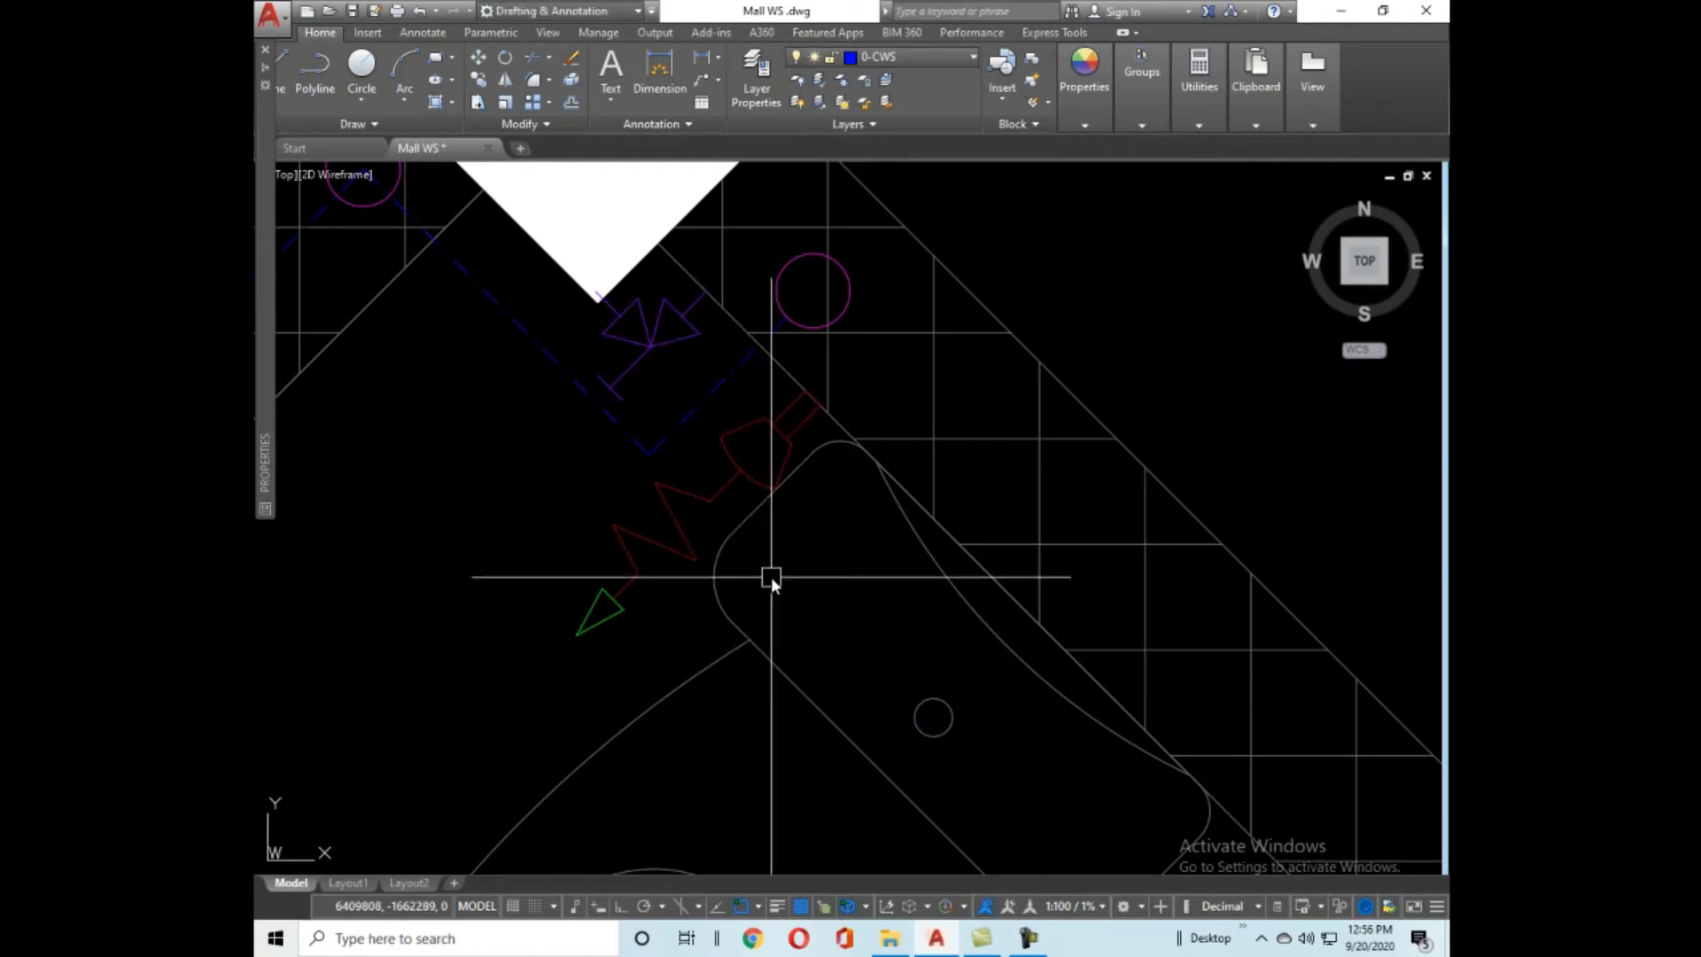
# Draw a cold-water pipe inside the outer wall from the new riser circle to the column past the last toilet.
pyautogui.scroll(-8, 836, 316)
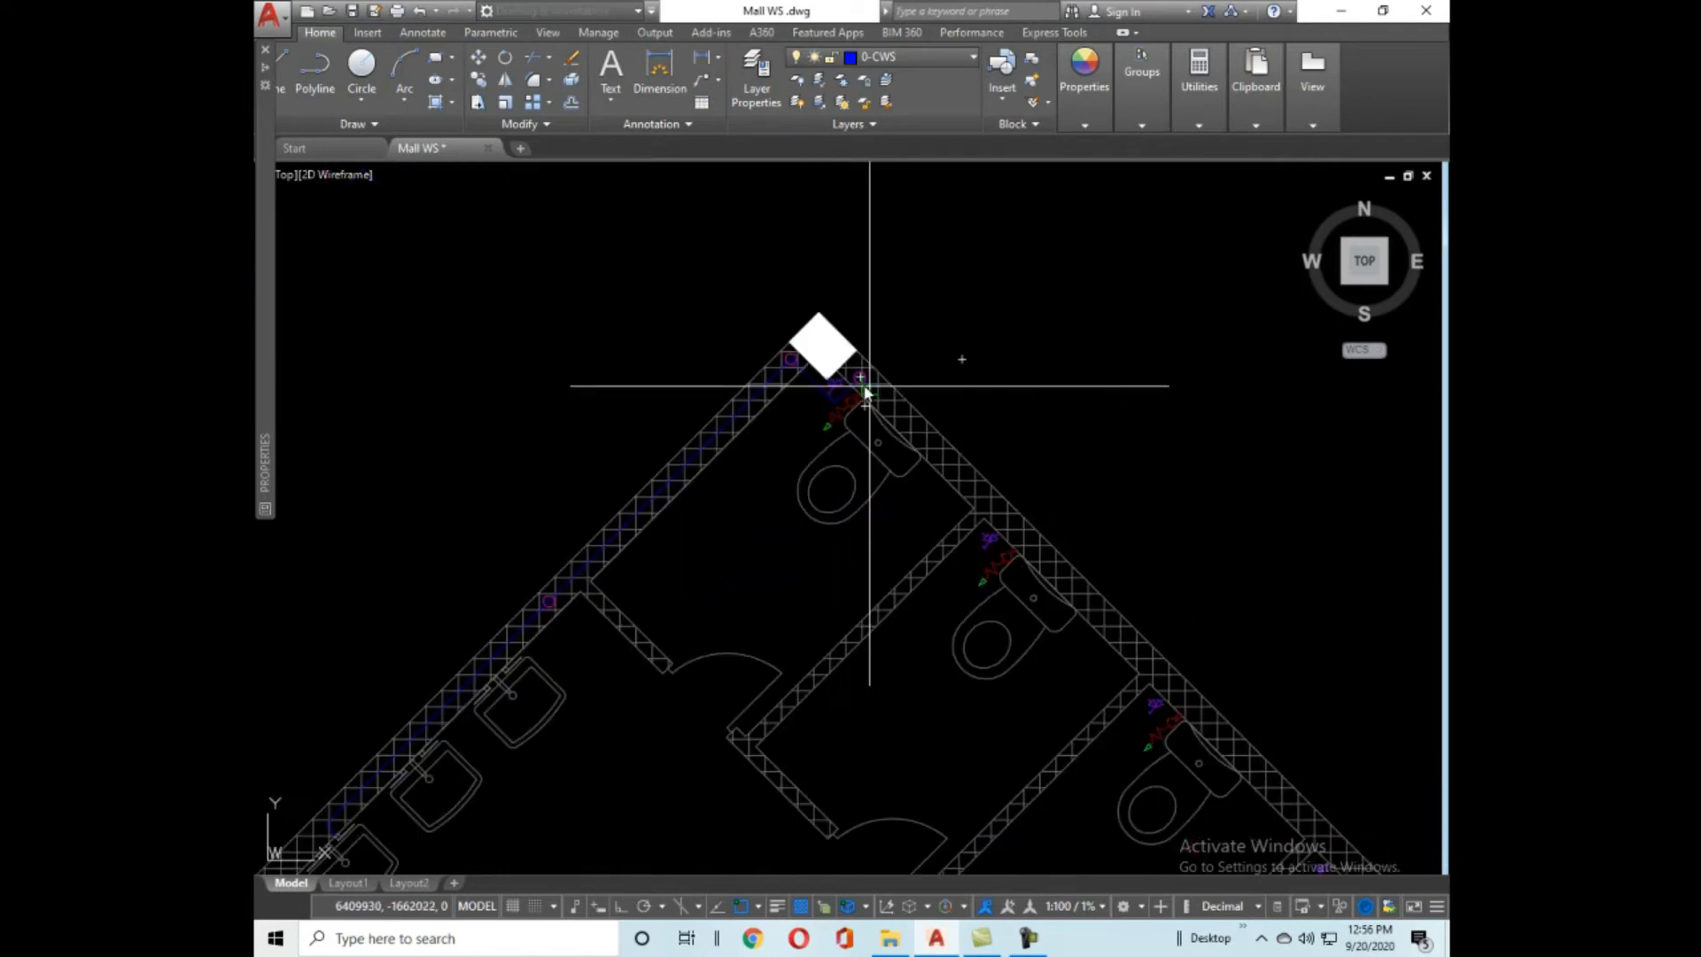
pyautogui.moveTo(1135, 689); pyautogui.dragTo(903, 493, button='middle')
pyautogui.scroll(5, 945, 493)
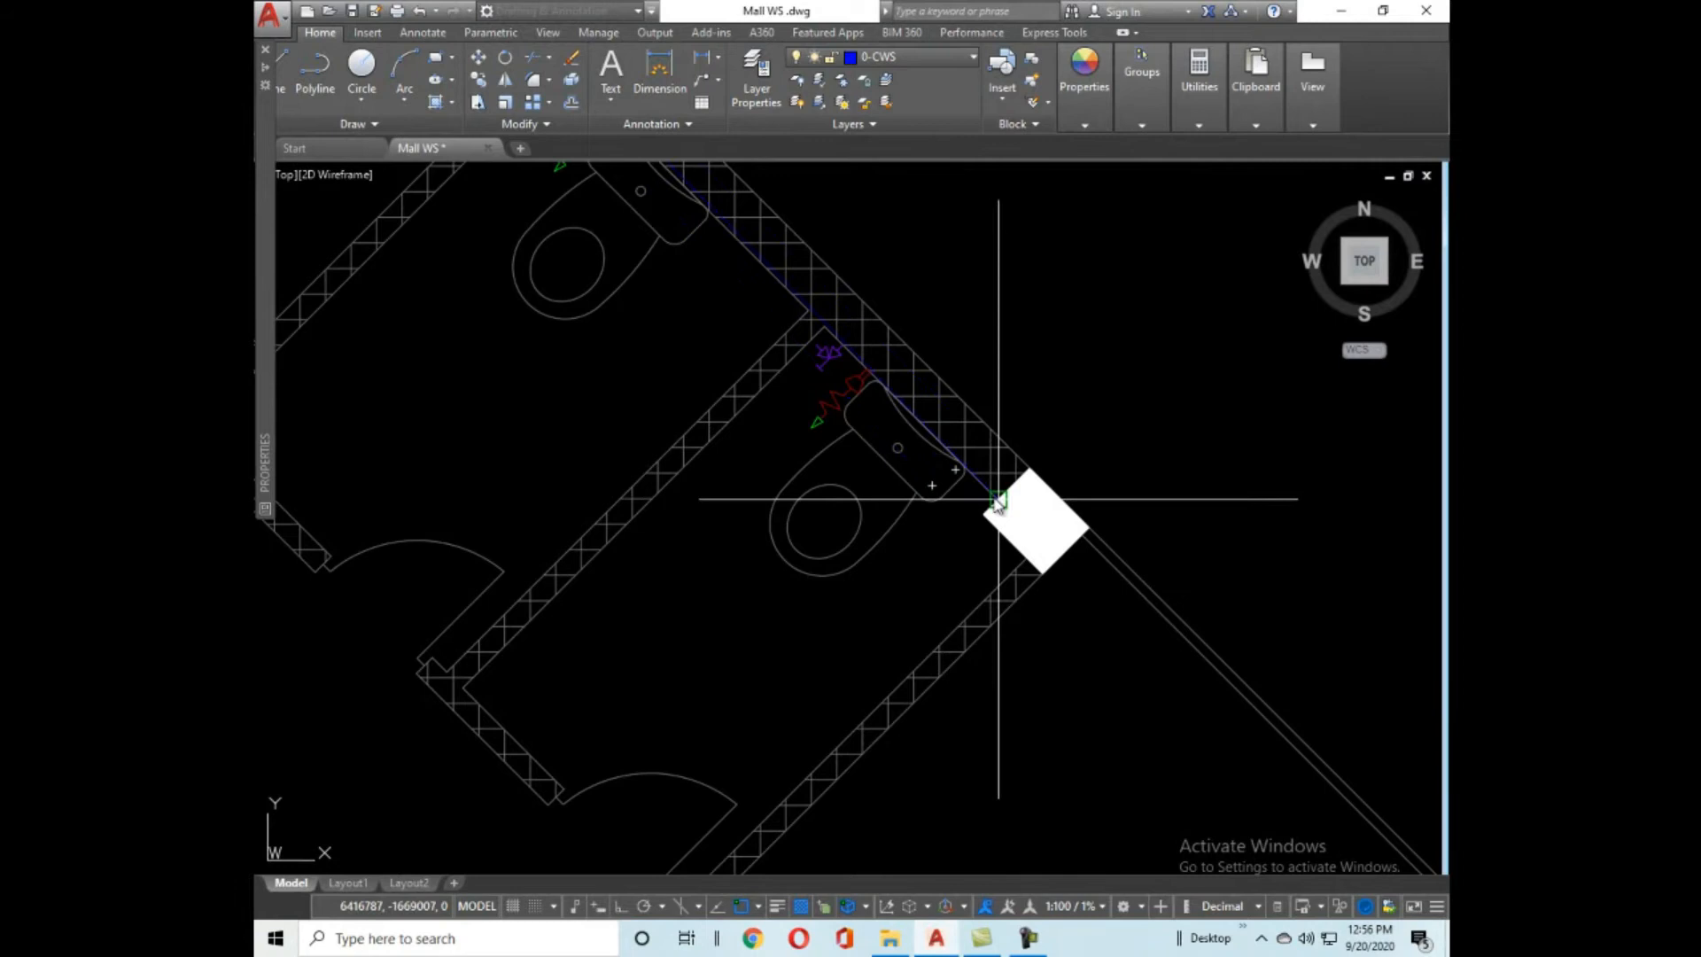
pyautogui.scroll(-5, 992, 451)
pyautogui.scroll(5, 992, 450)
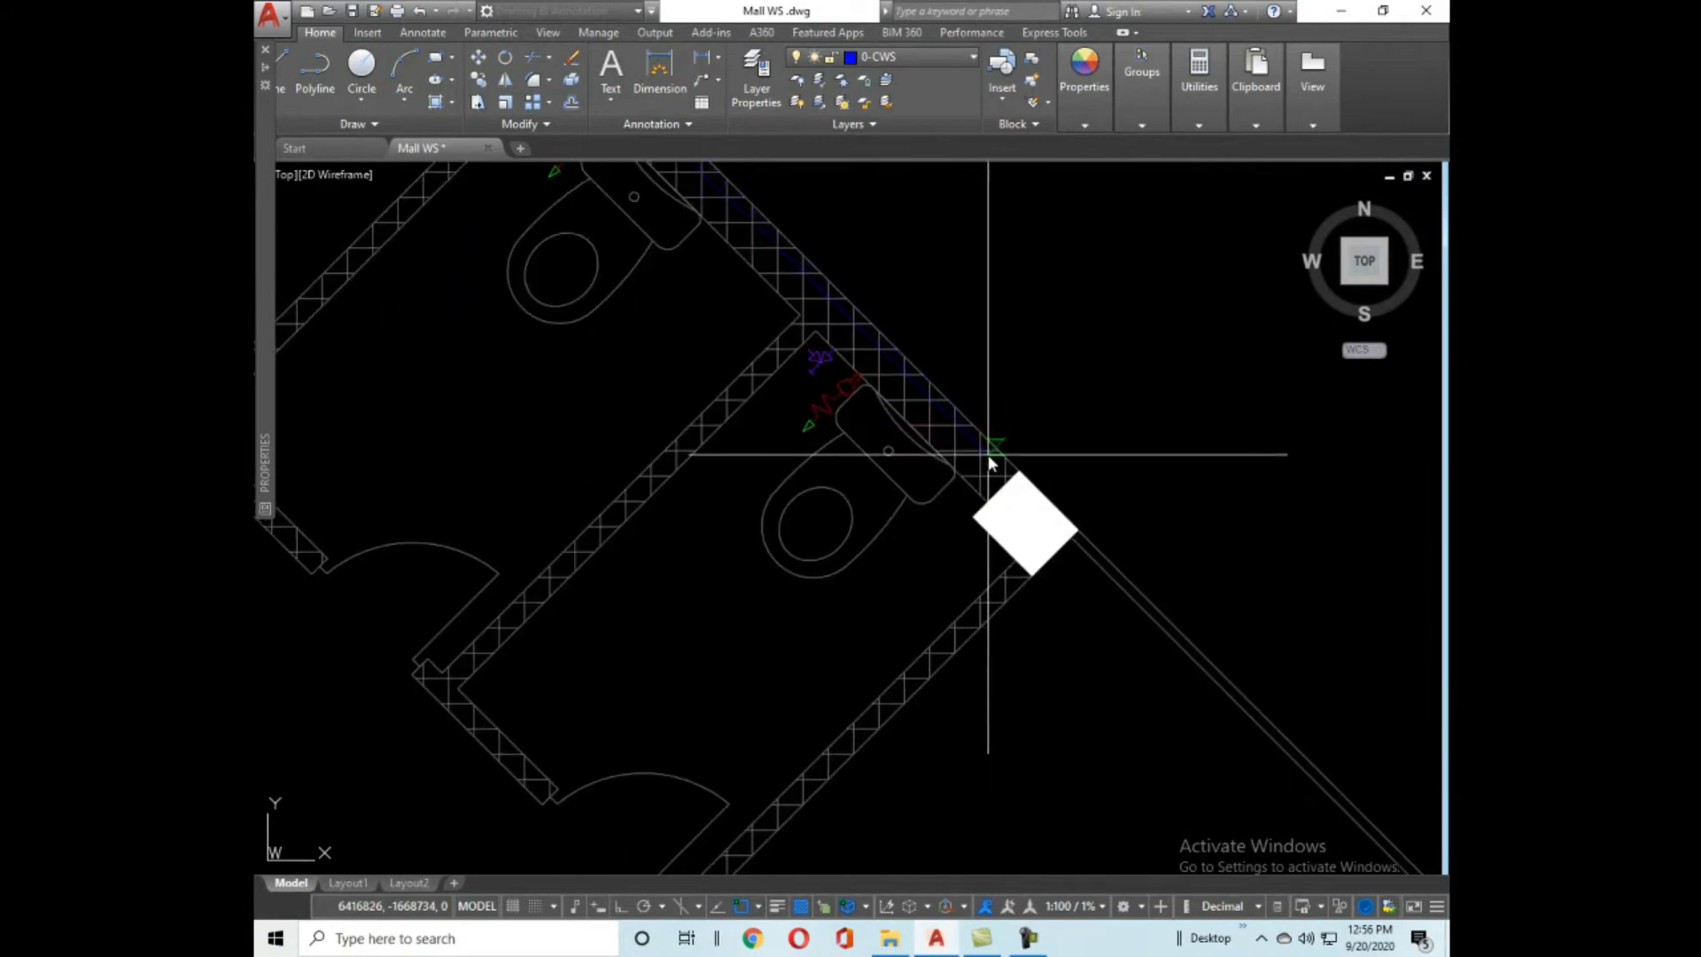
pyautogui.moveTo(877, 368)
pyautogui.mouseDown(button='middle')
pyautogui.moveTo(1082, 562)
pyautogui.moveTo(719, 302)
pyautogui.mouseUp(button='middle')
pyautogui.scroll(-3, 1018, 549)
pyautogui.scroll(5, 902, 447)
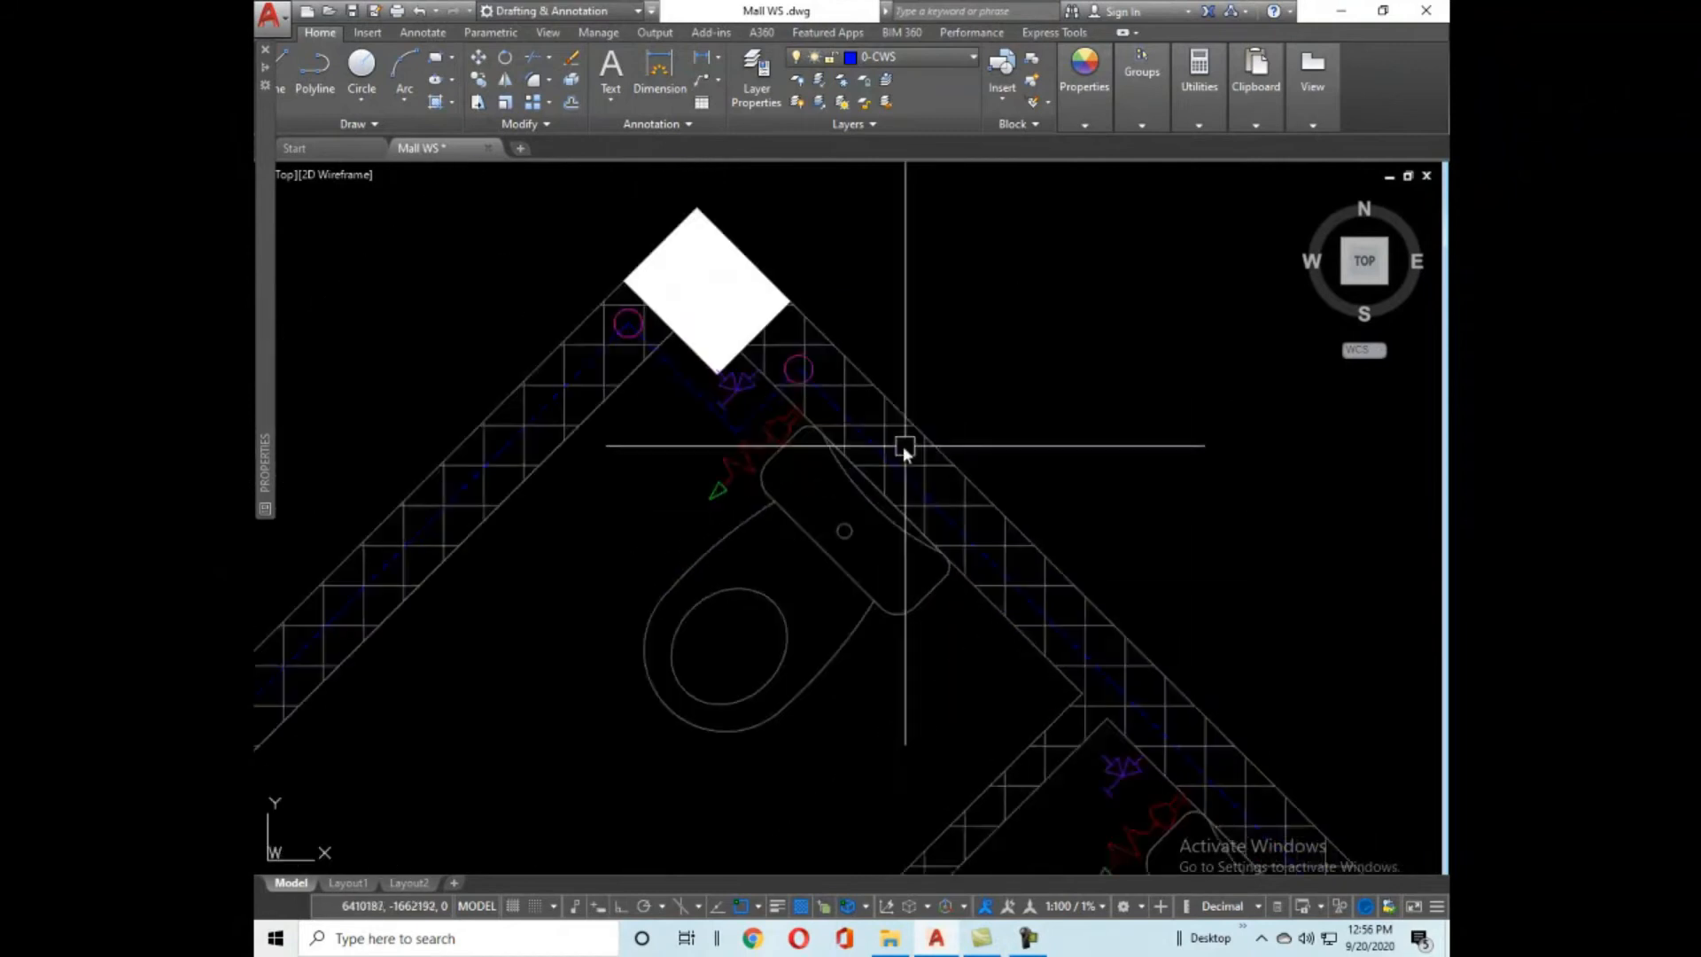
# Connect the first toilet's valve and hand-spray symbols to the wall pipe with branch lines, trimming the excess at the valve branch.
pyautogui.scroll(8, 832, 425)
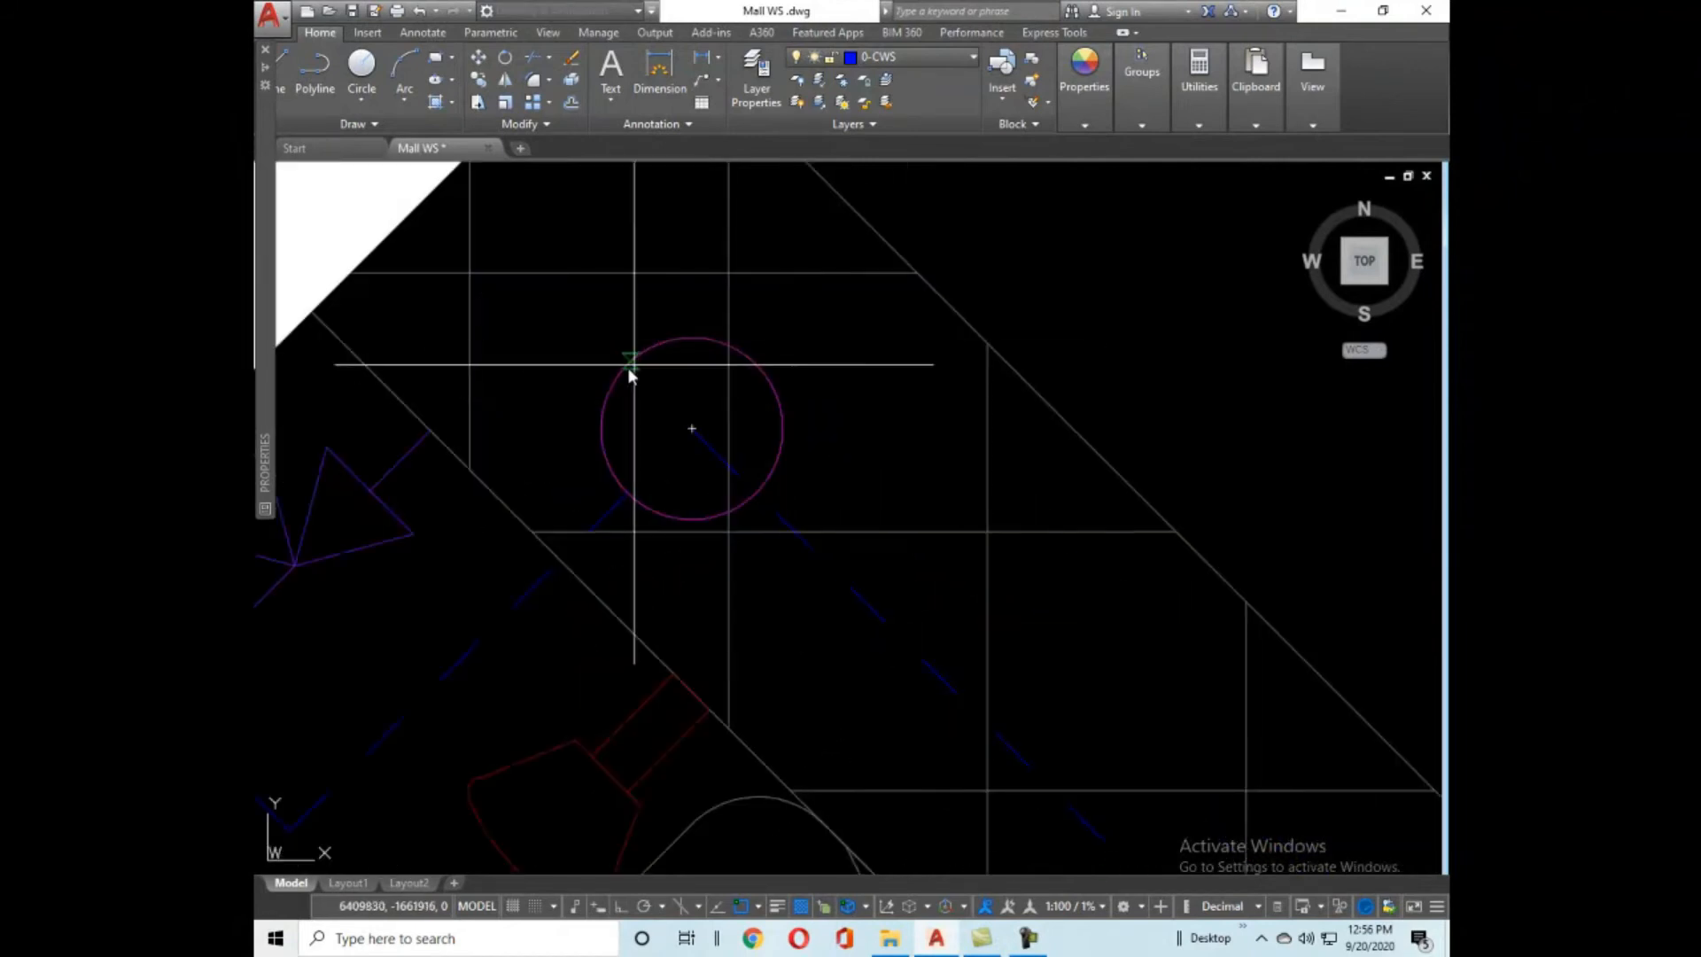
pyautogui.scroll(-4, 501, 379)
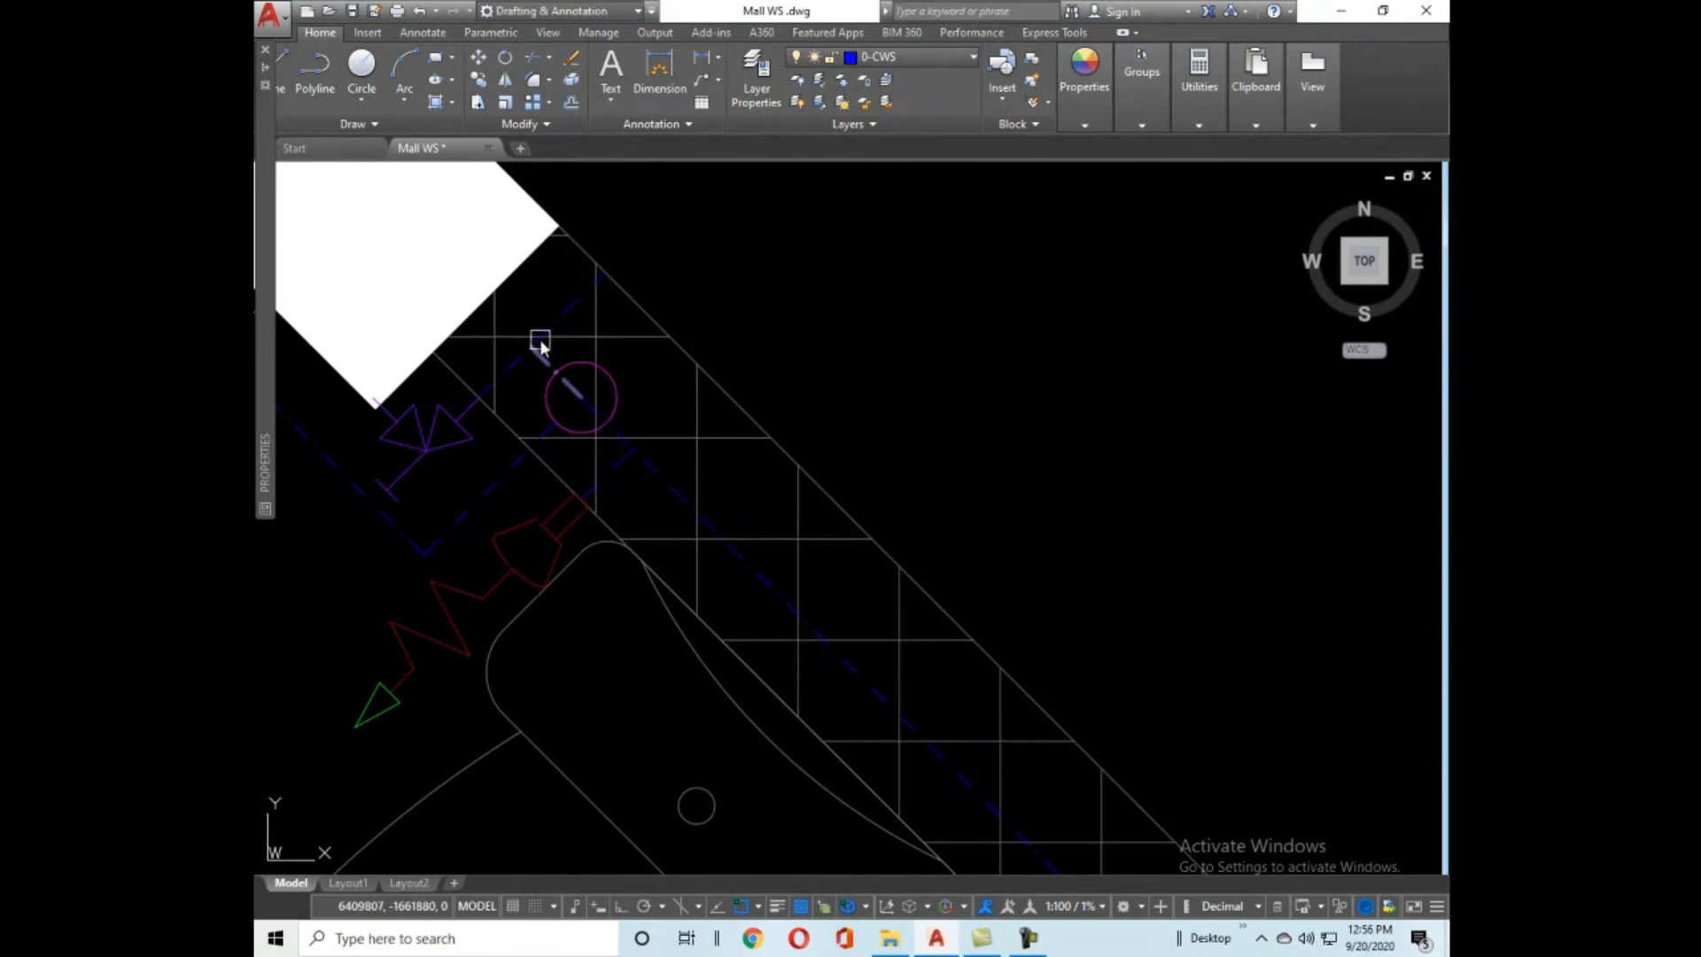
pyautogui.scroll(6, 541, 341)
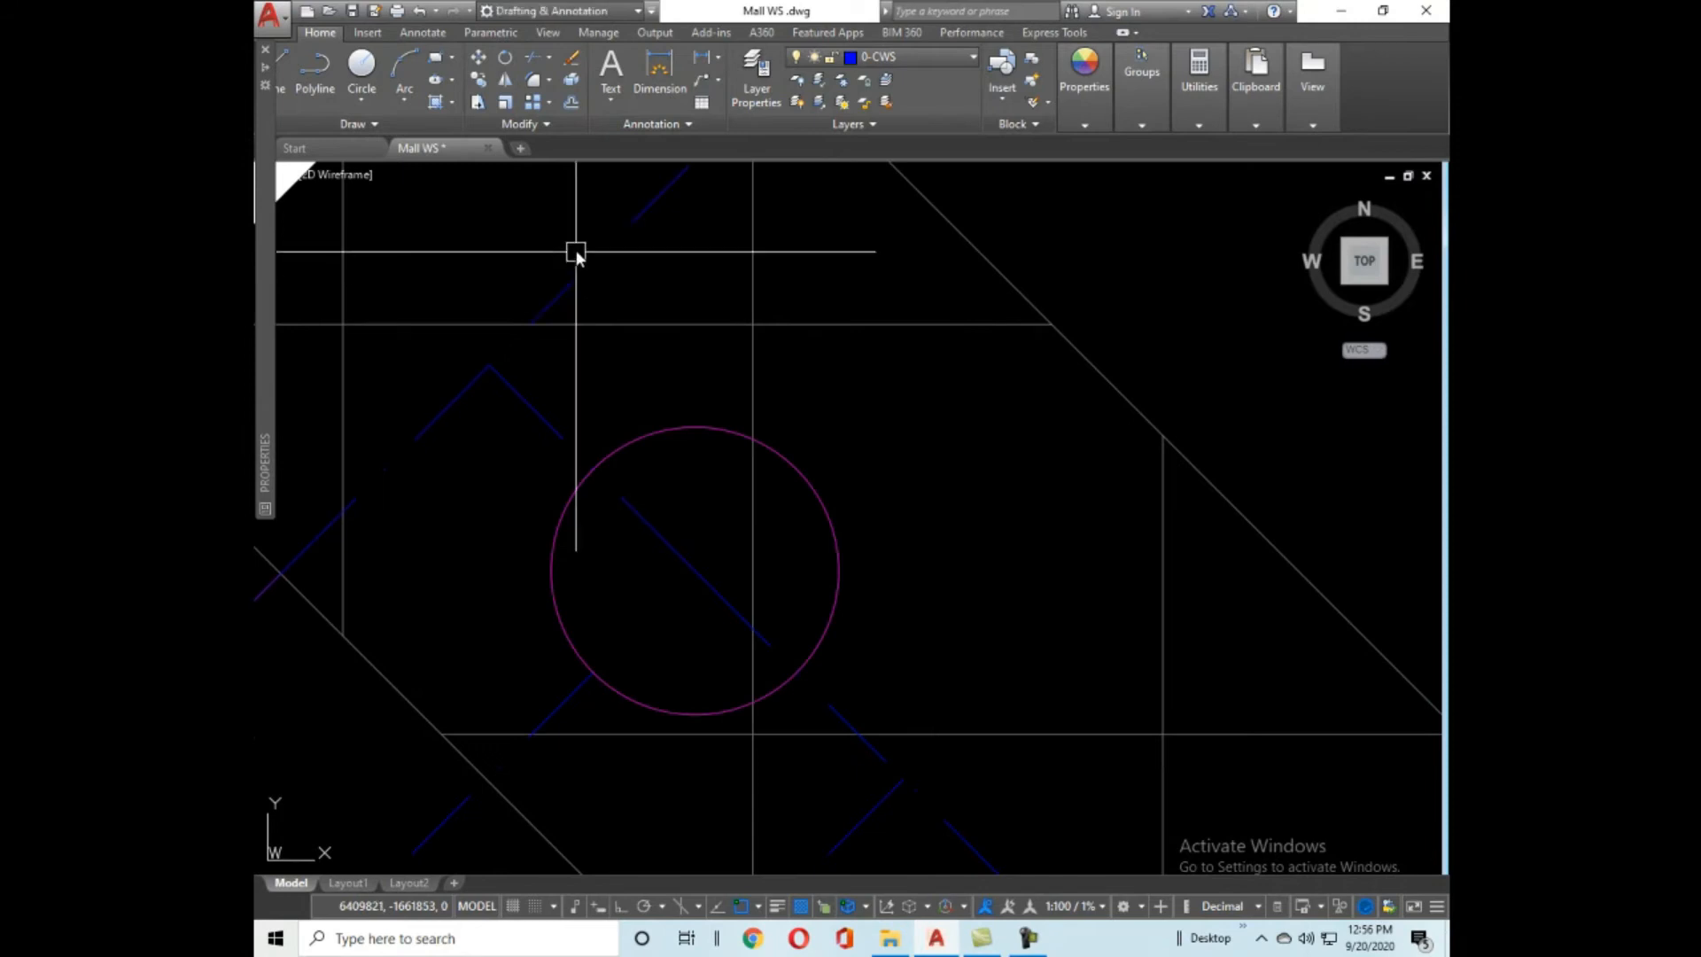
pyautogui.scroll(-6, 578, 246)
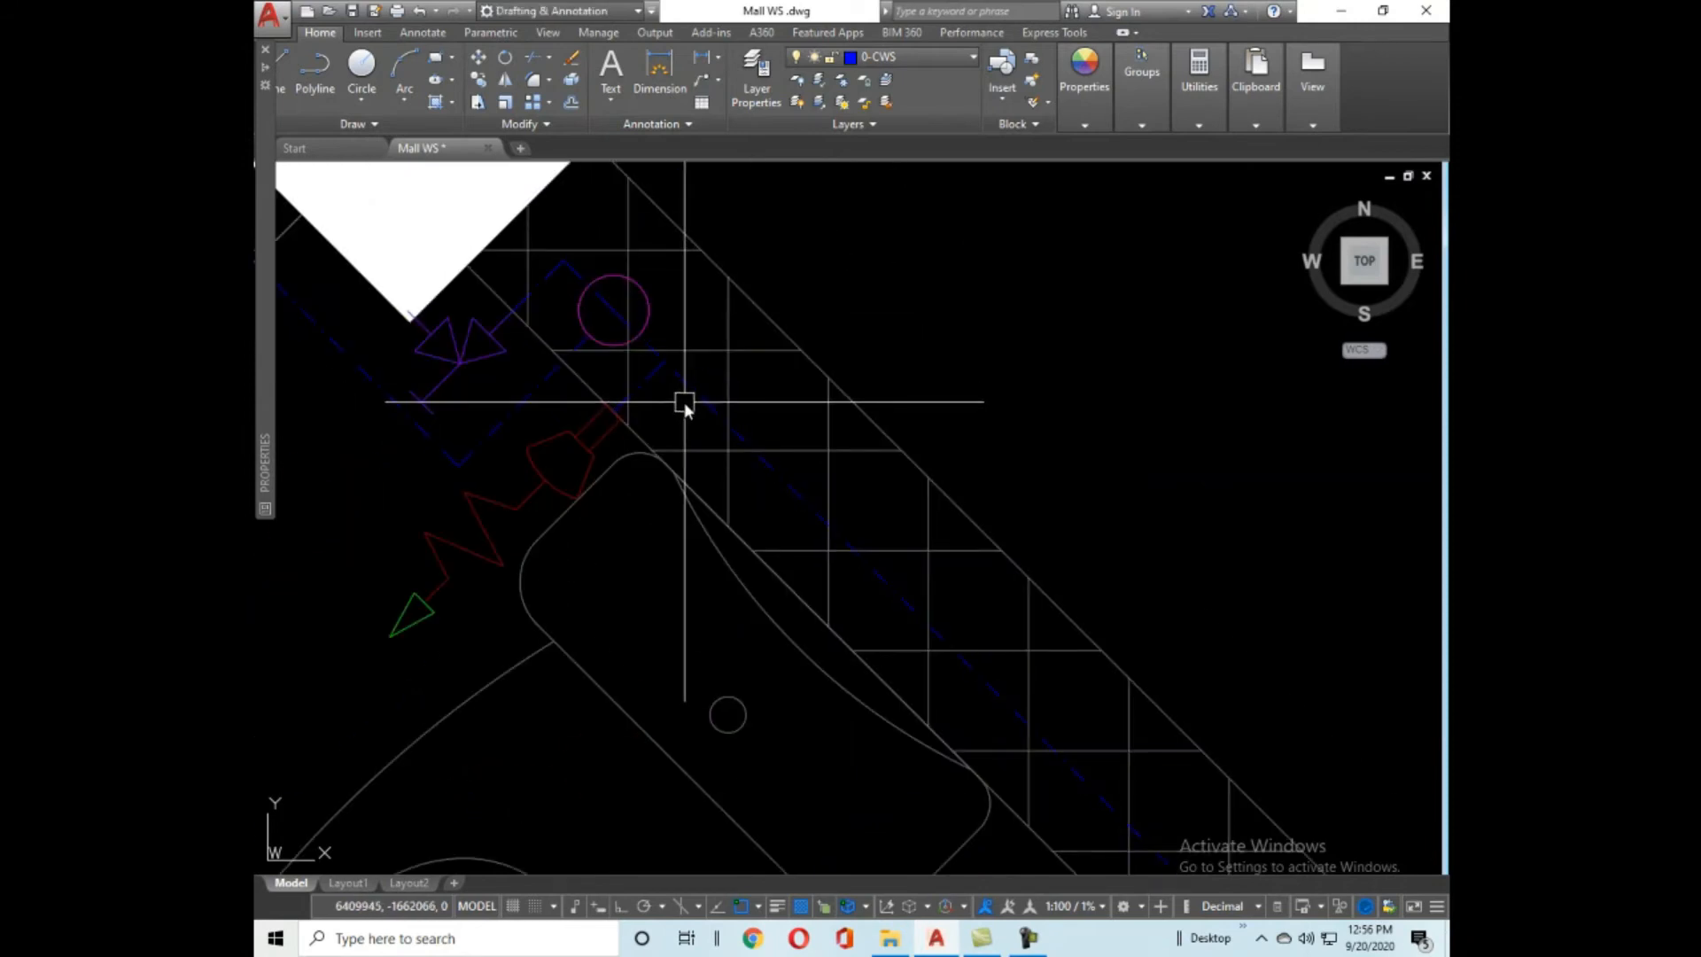
pyautogui.scroll(-3, 634, 358)
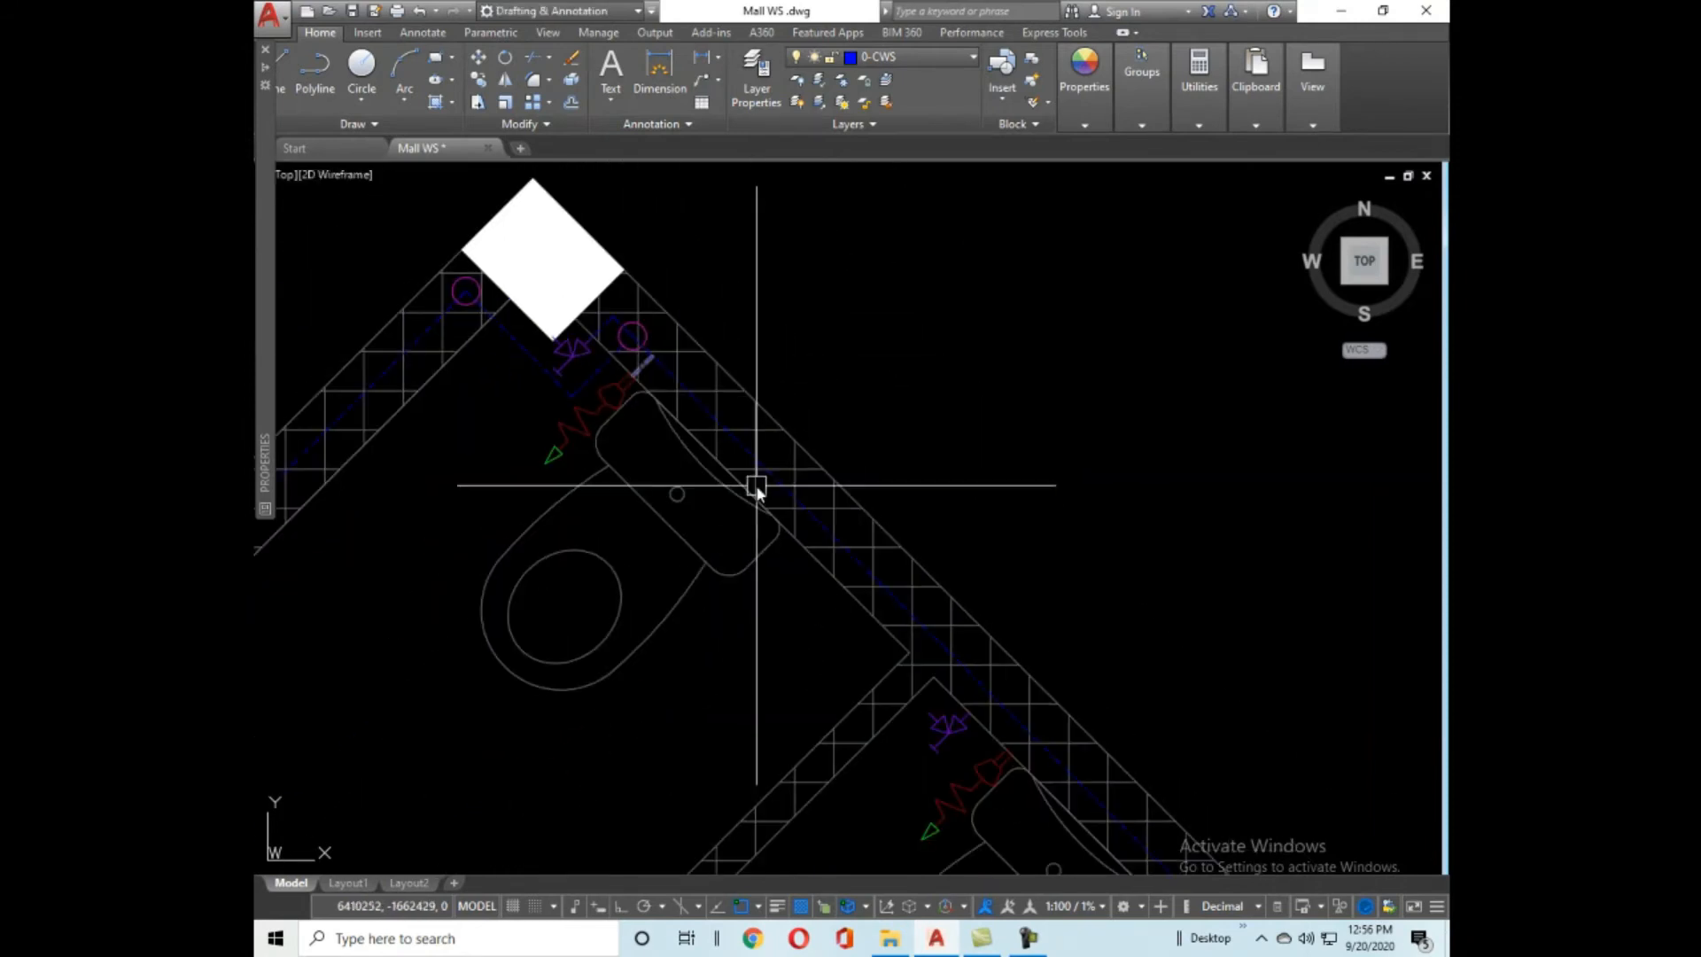
pyautogui.scroll(-3, 769, 494)
pyautogui.scroll(2, 769, 494)
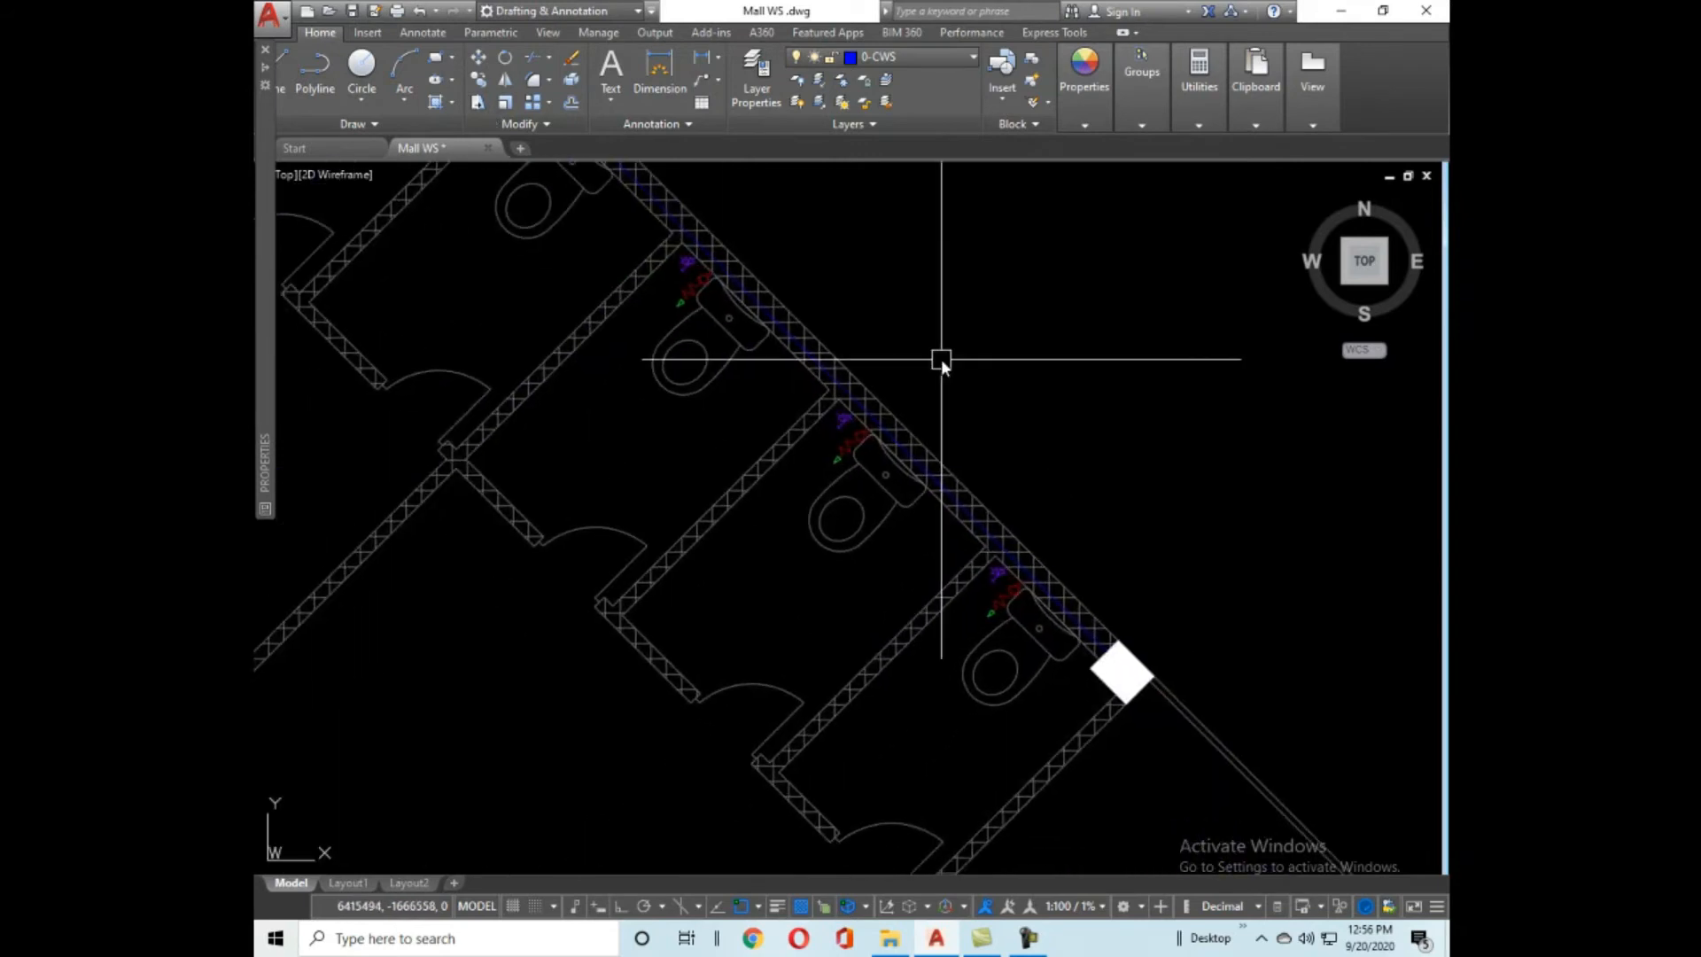
# Draw a cold-water pipe along the inner face of the wall behind the basins, between the column past the last toilet and the short partition.
pyautogui.scroll(5, 1034, 325)
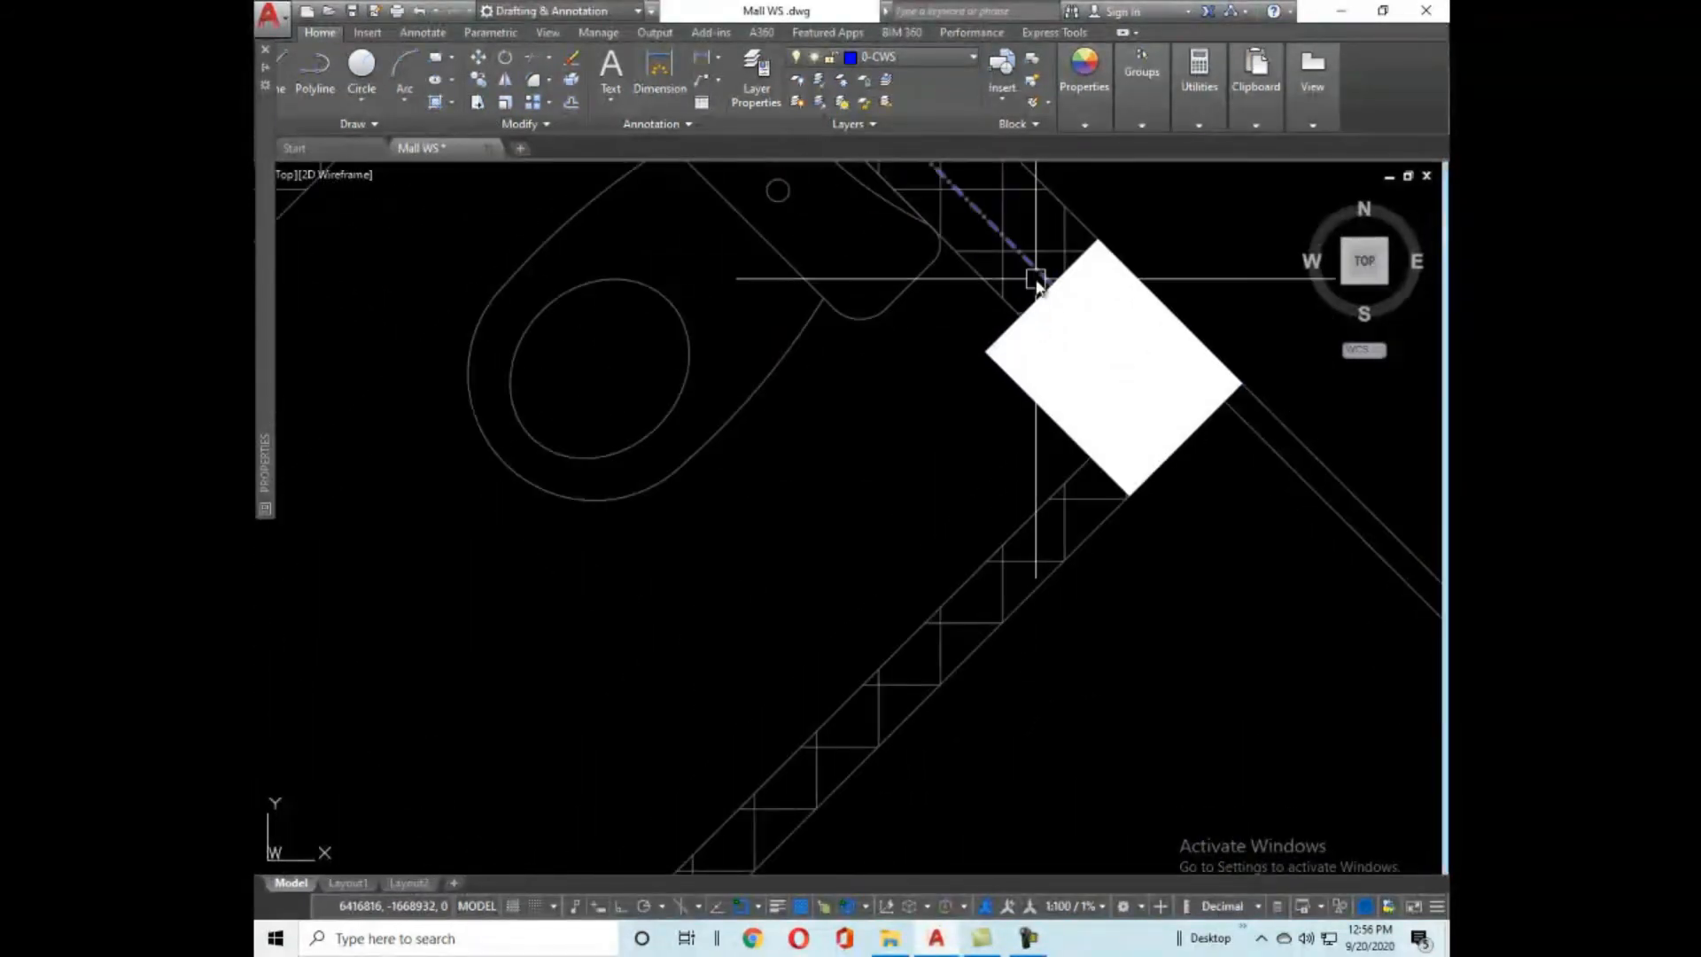
pyautogui.scroll(-5, 1027, 279)
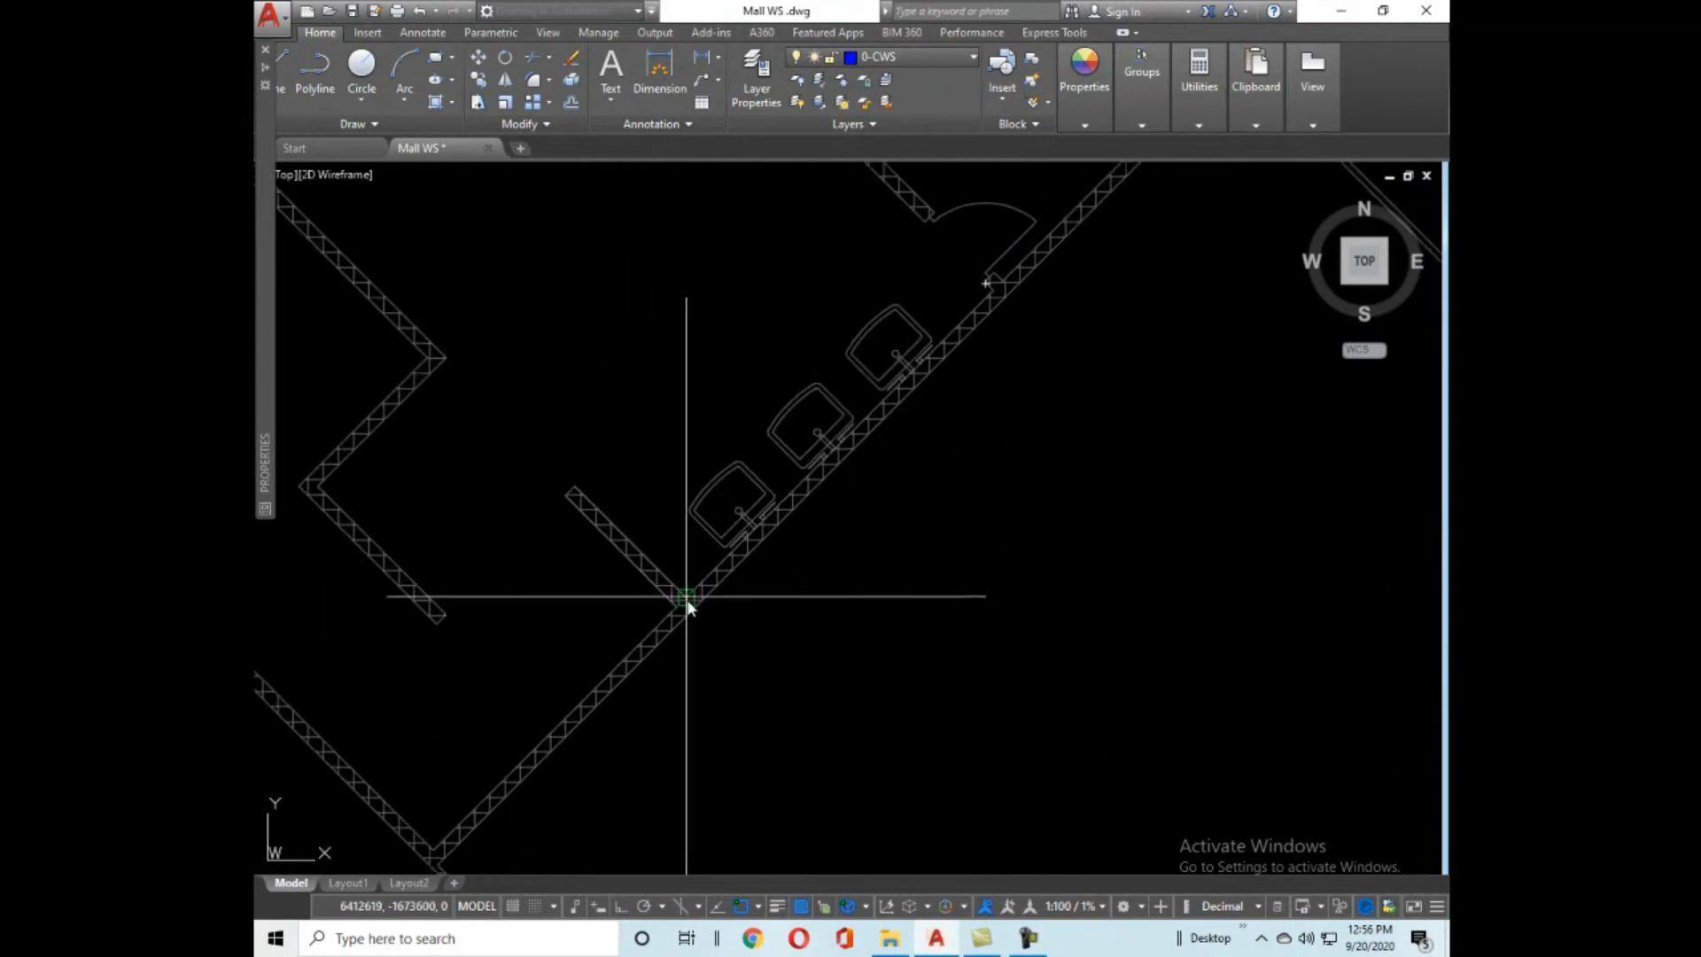
pyautogui.scroll(5, 968, 455)
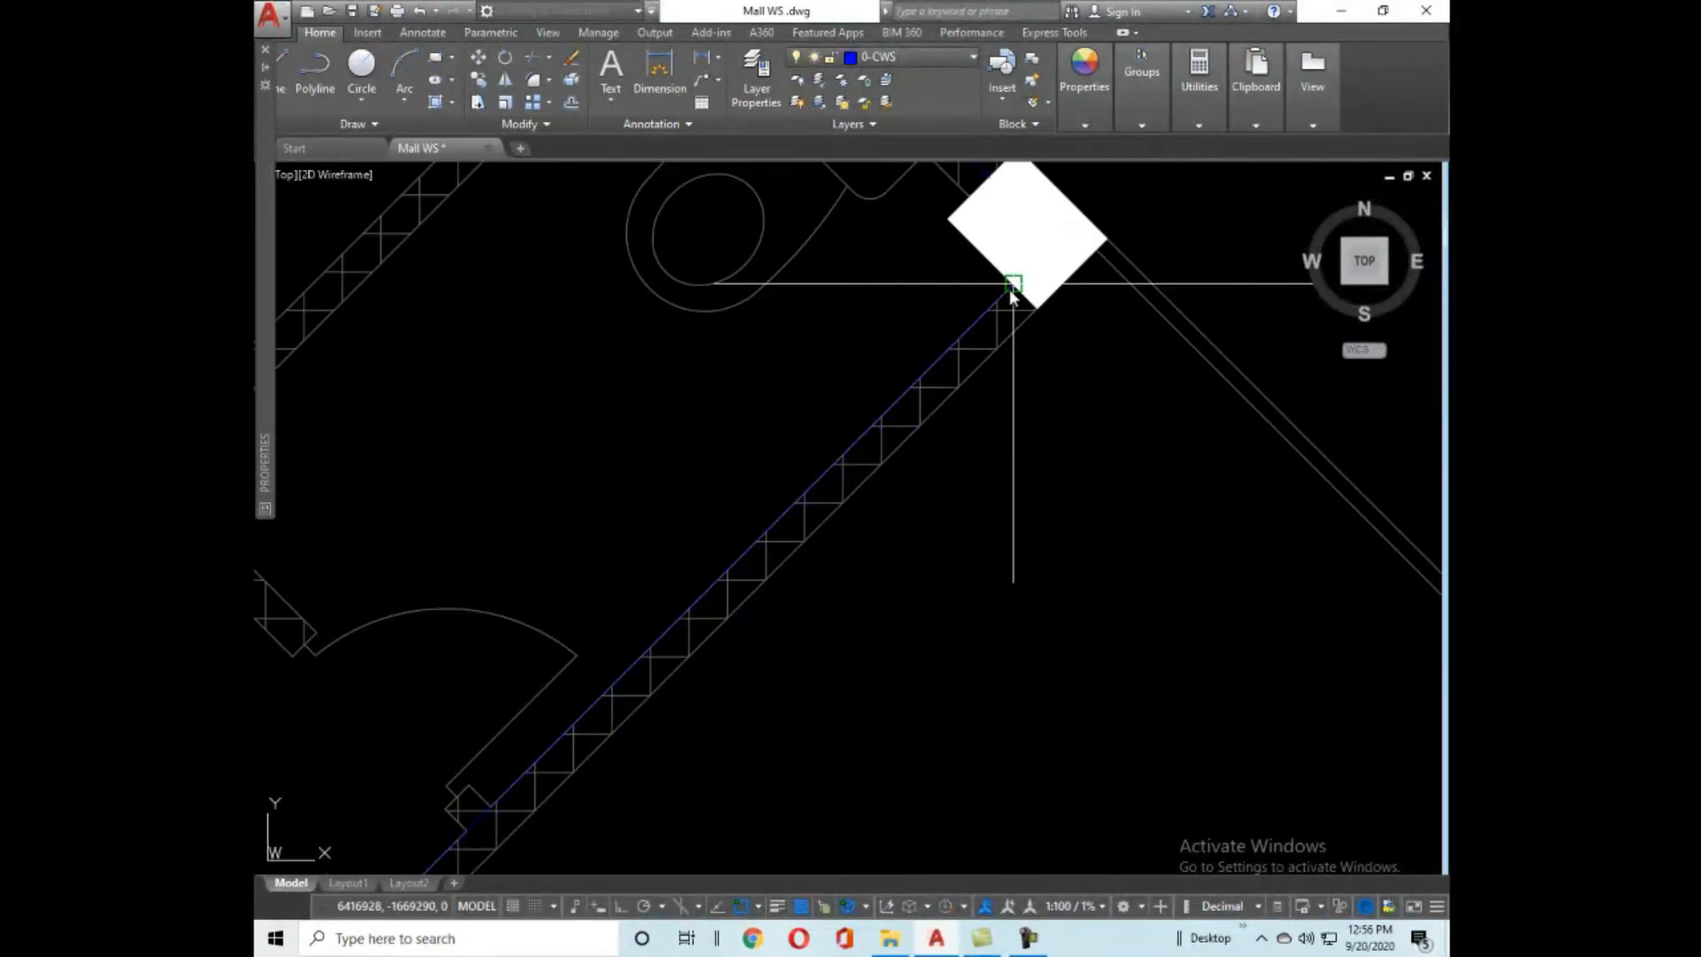
pyautogui.scroll(-4, 860, 434)
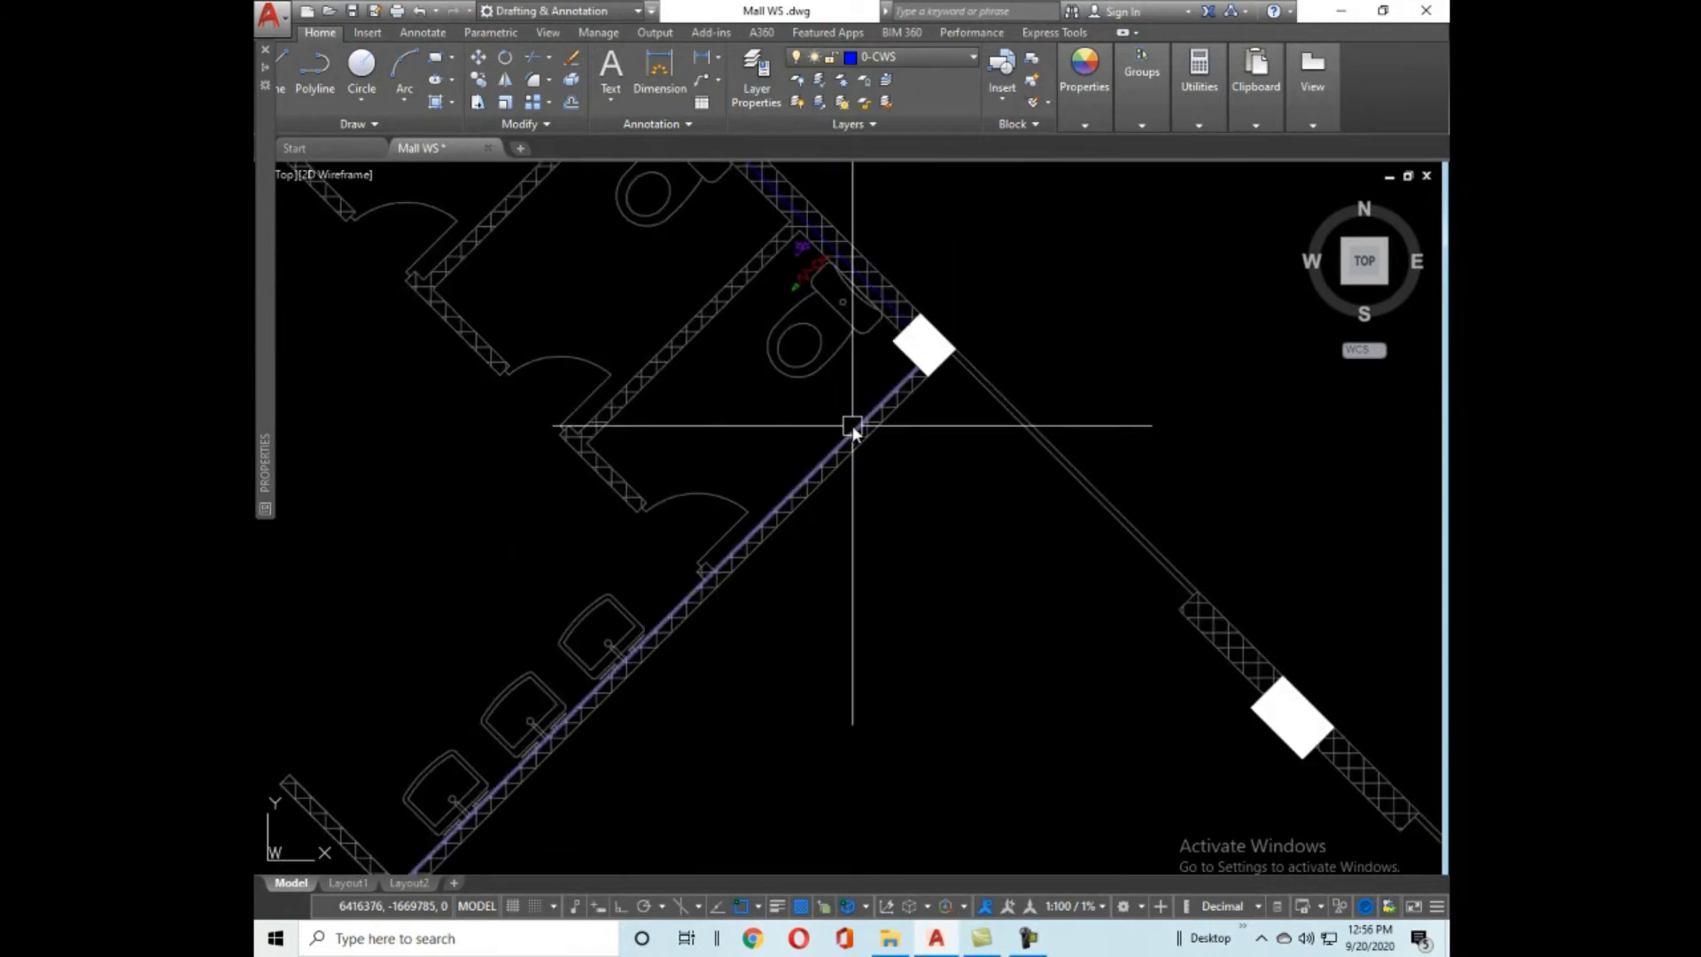
# Examine how the supply pipe runs behind the washbasins on the opposite wall compared with the new basin pipe.
pyautogui.scroll(-2, 824, 479)
pyautogui.moveTo(809, 519); pyautogui.dragTo(1062, 588, button='middle')
pyautogui.scroll(6, 1124, 581)
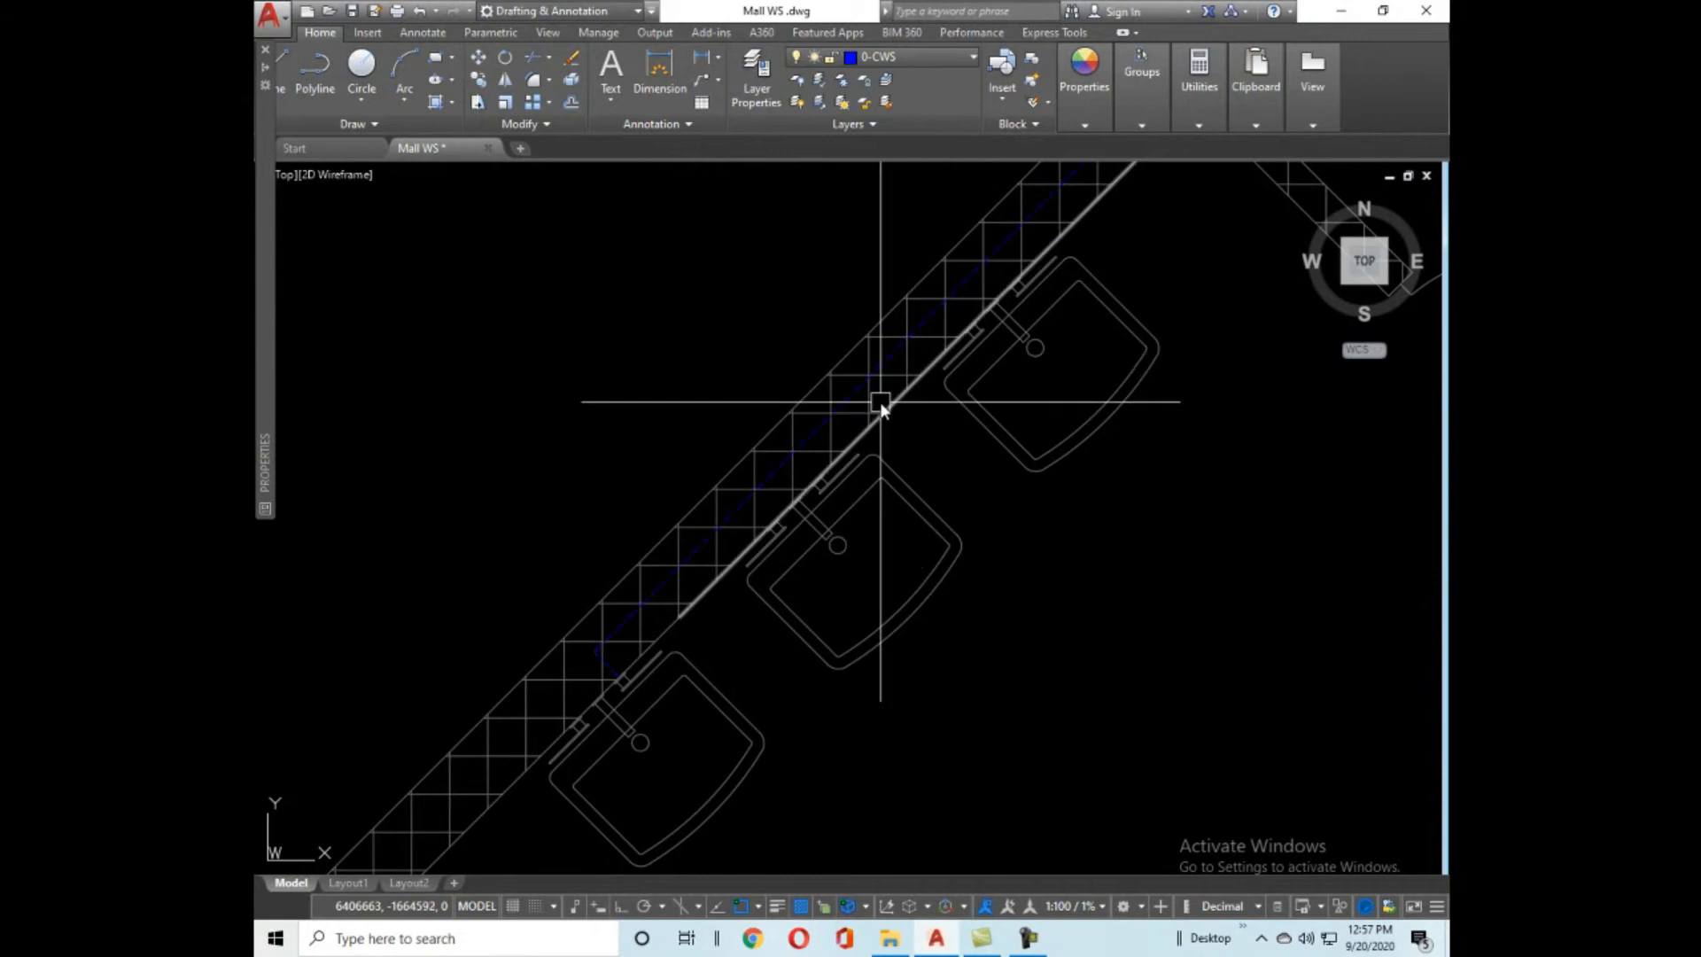
pyautogui.scroll(-6, 879, 402)
pyautogui.moveTo(1116, 633)
pyautogui.mouseDown(button='middle')
pyautogui.moveTo(986, 459)
pyautogui.moveTo(625, 83)
pyautogui.mouseUp(button='middle')
pyautogui.scroll(3, 922, 414)
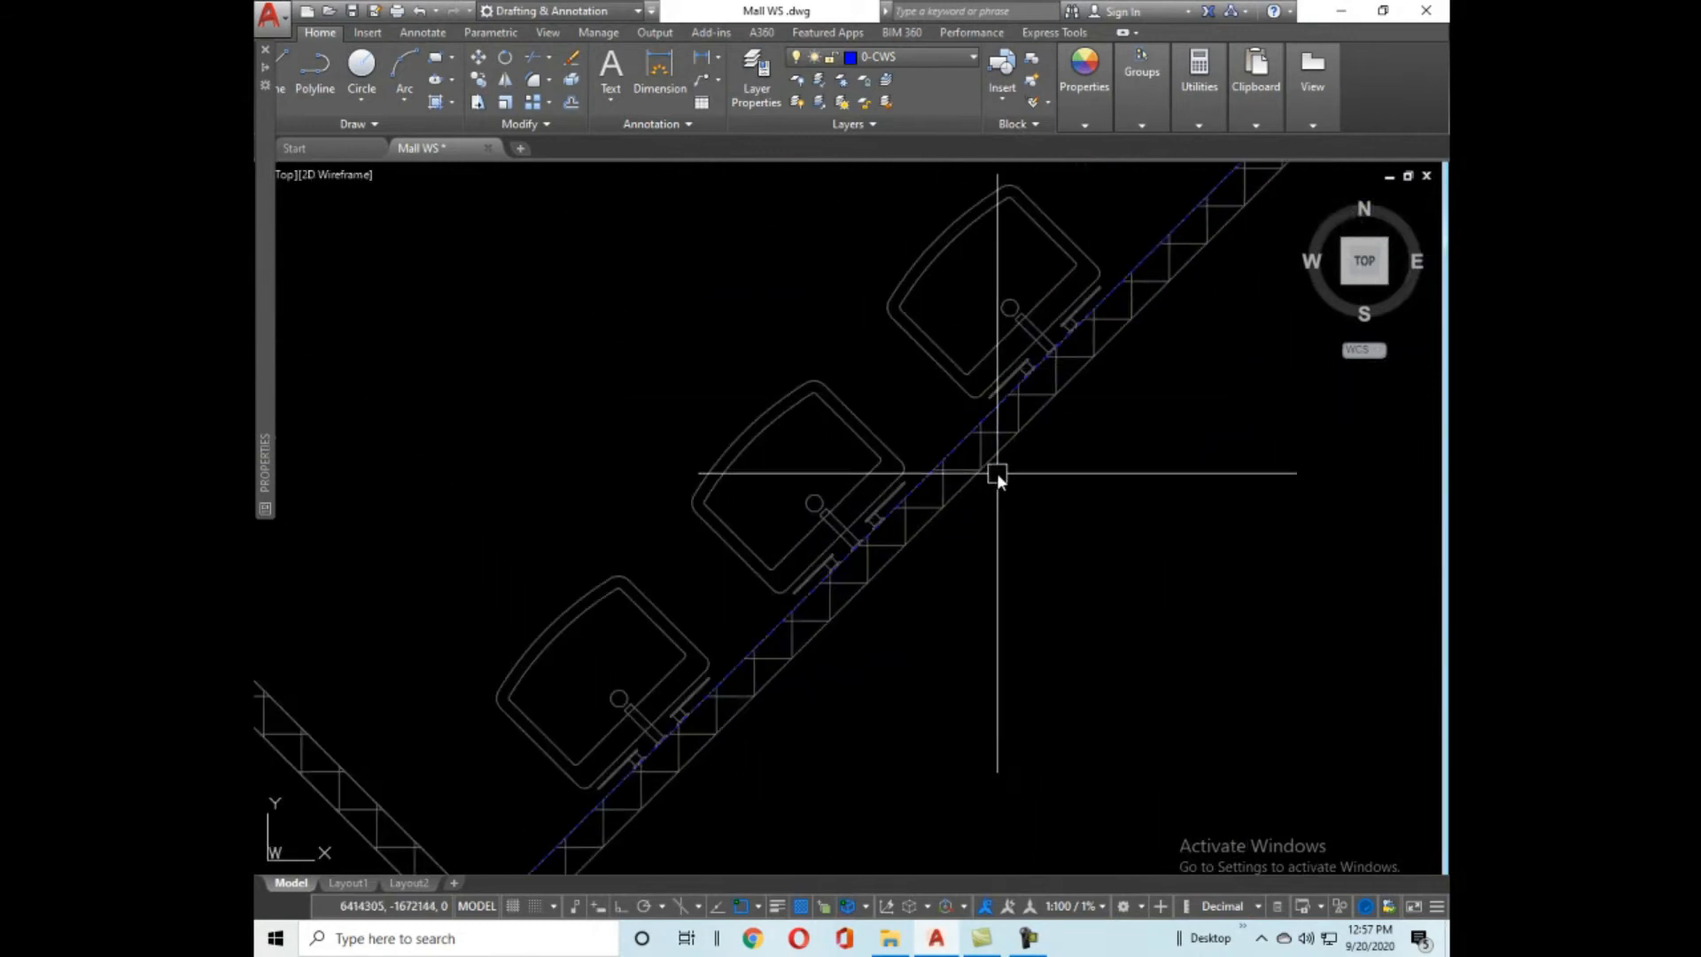
pyautogui.scroll(-2, 1062, 505)
pyautogui.moveTo(1096, 512); pyautogui.dragTo(1052, 626, button='middle')
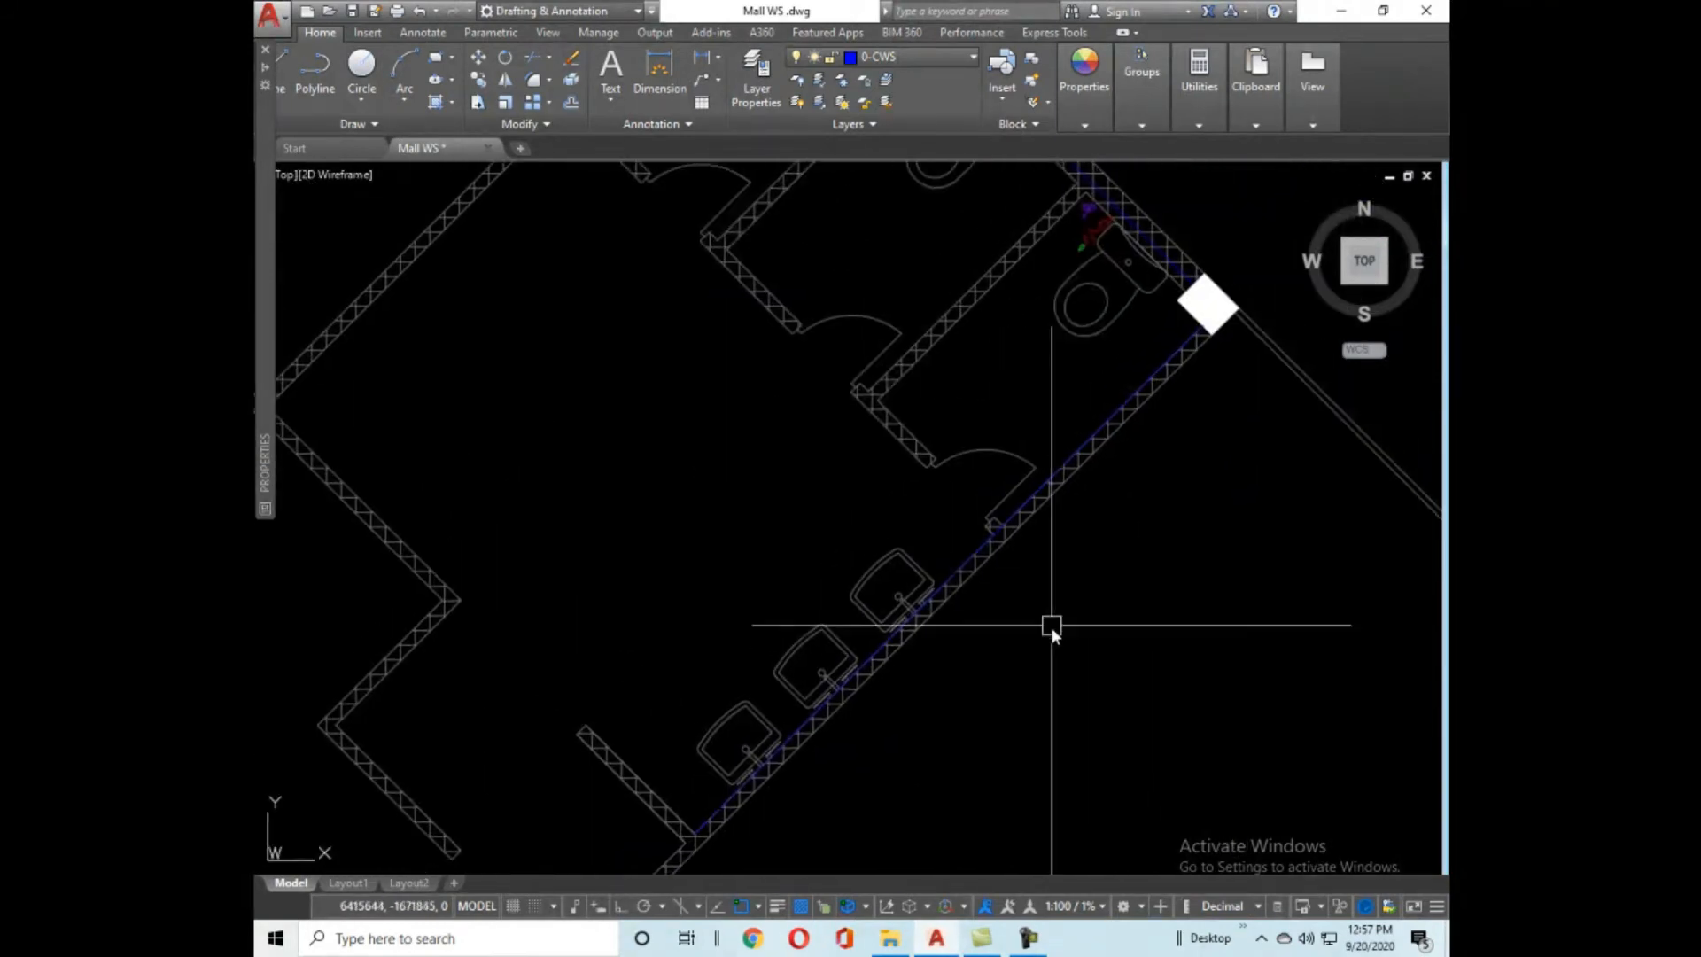
# Move the new basin pipe from its column-side endpoint onto the toilet supply pipe inside the outer wall, near the column.
pyautogui.scroll(4, 1199, 349)
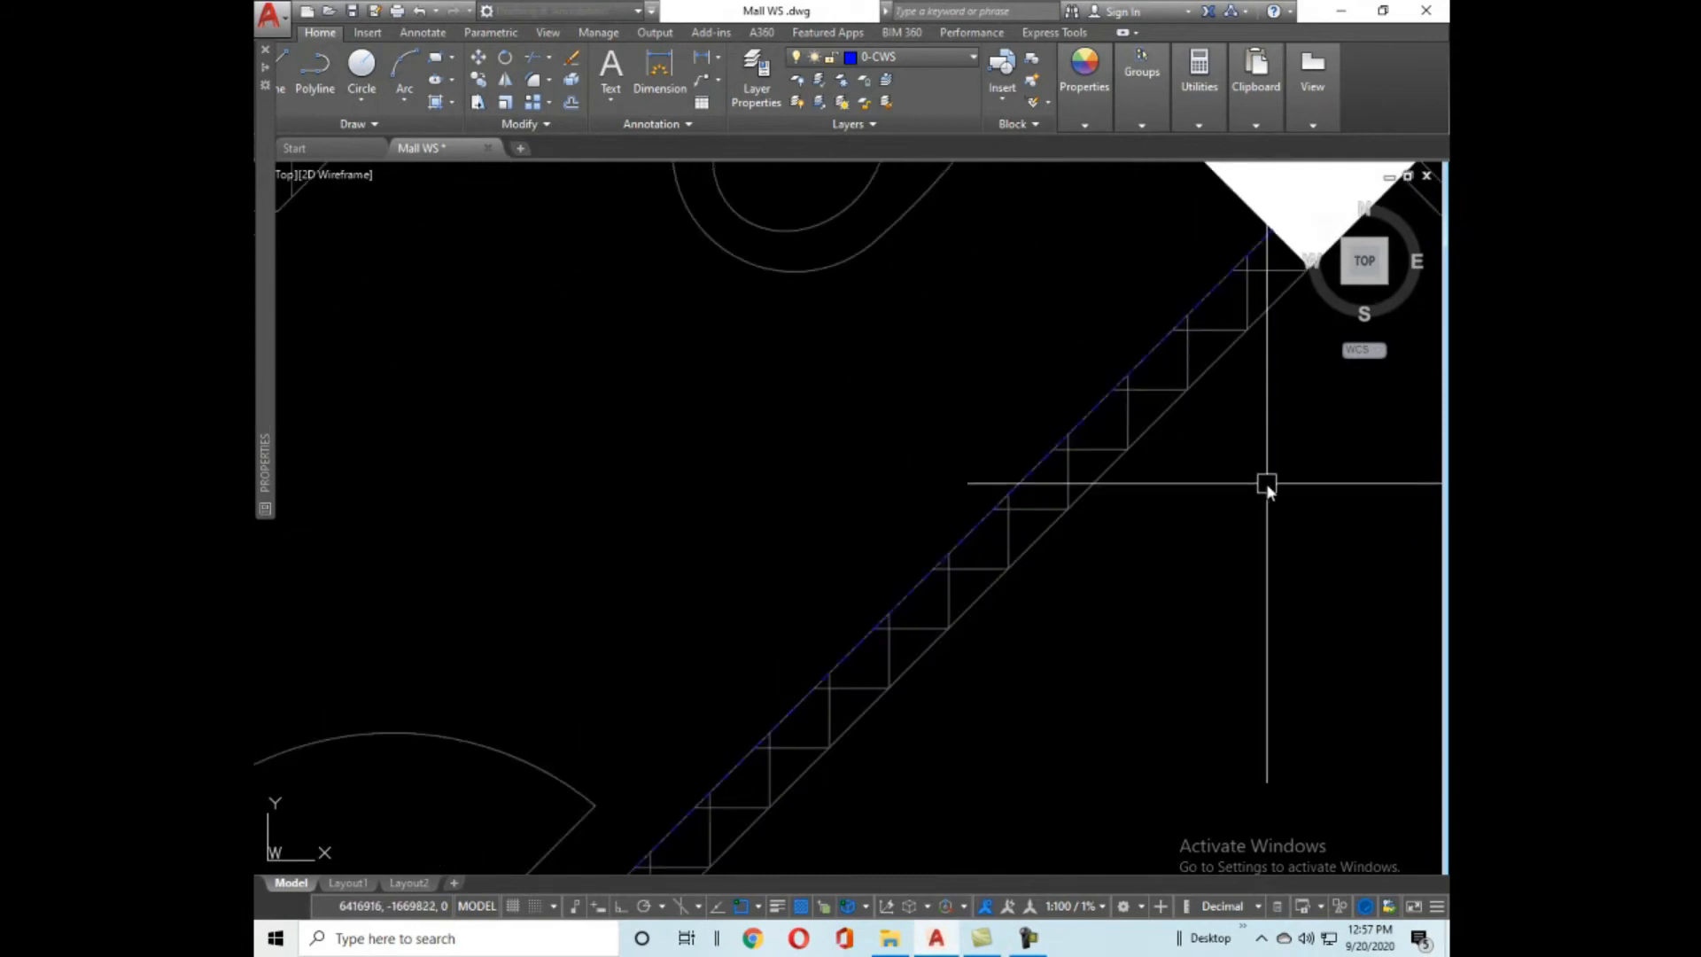
pyautogui.moveTo(1241, 425); pyautogui.dragTo(1118, 463, button='middle')
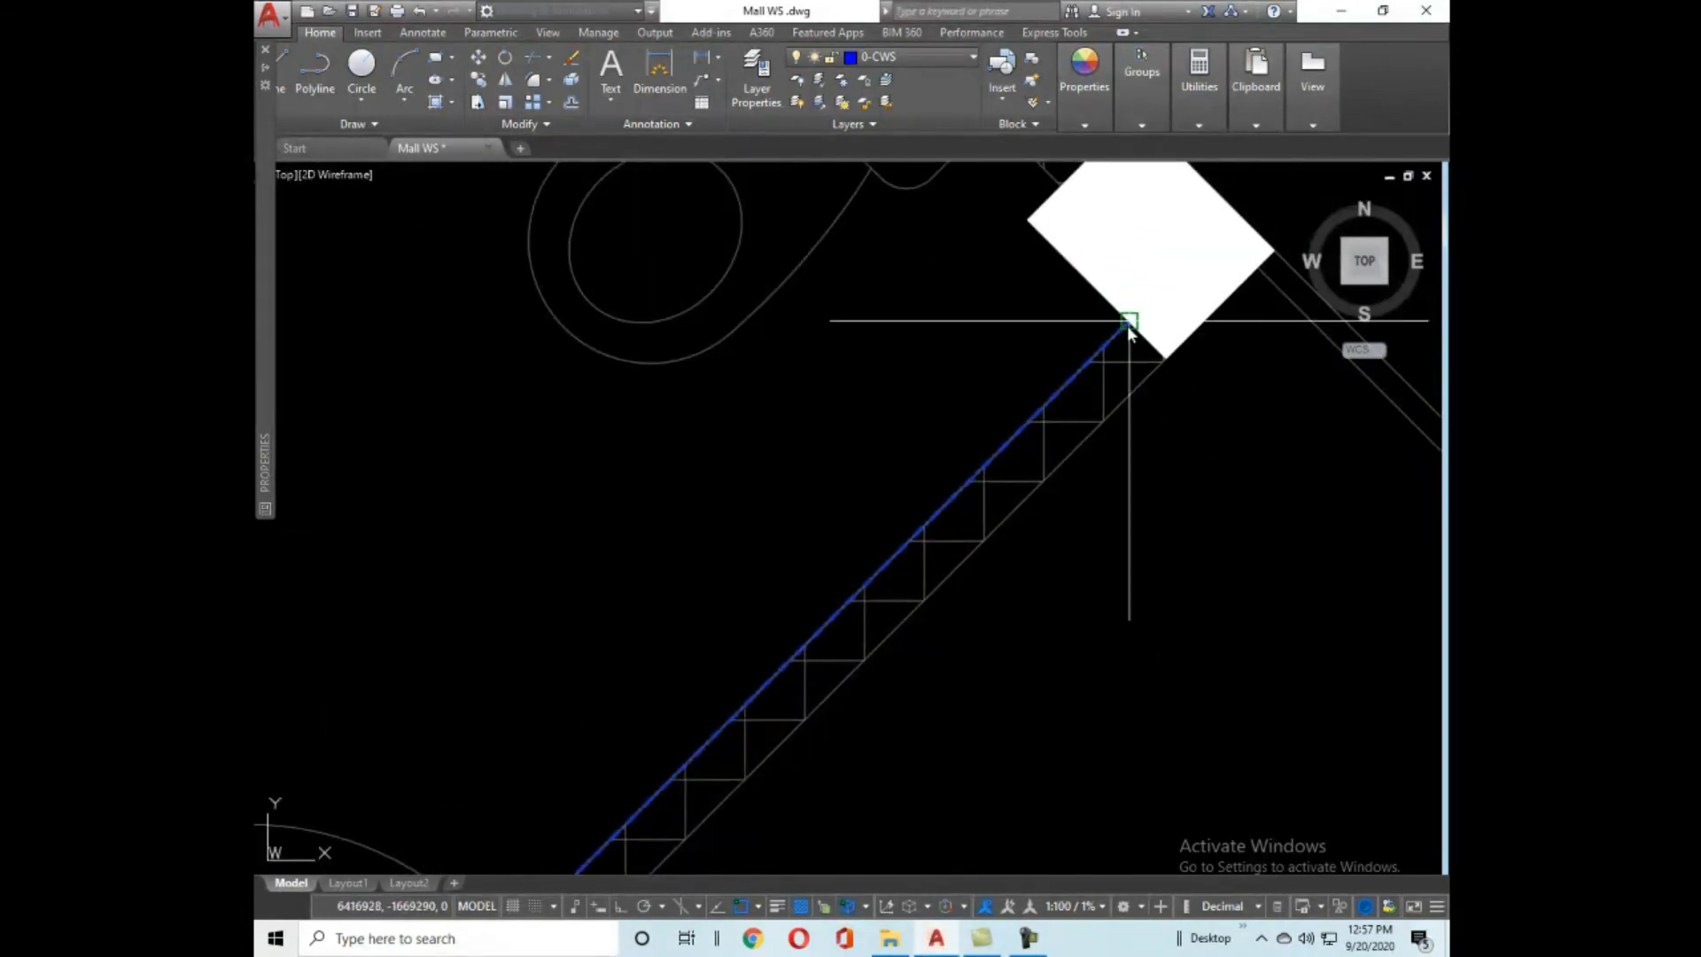
pyautogui.moveTo(1046, 292); pyautogui.dragTo(1016, 460, button='middle')
pyautogui.scroll(3, 997, 418)
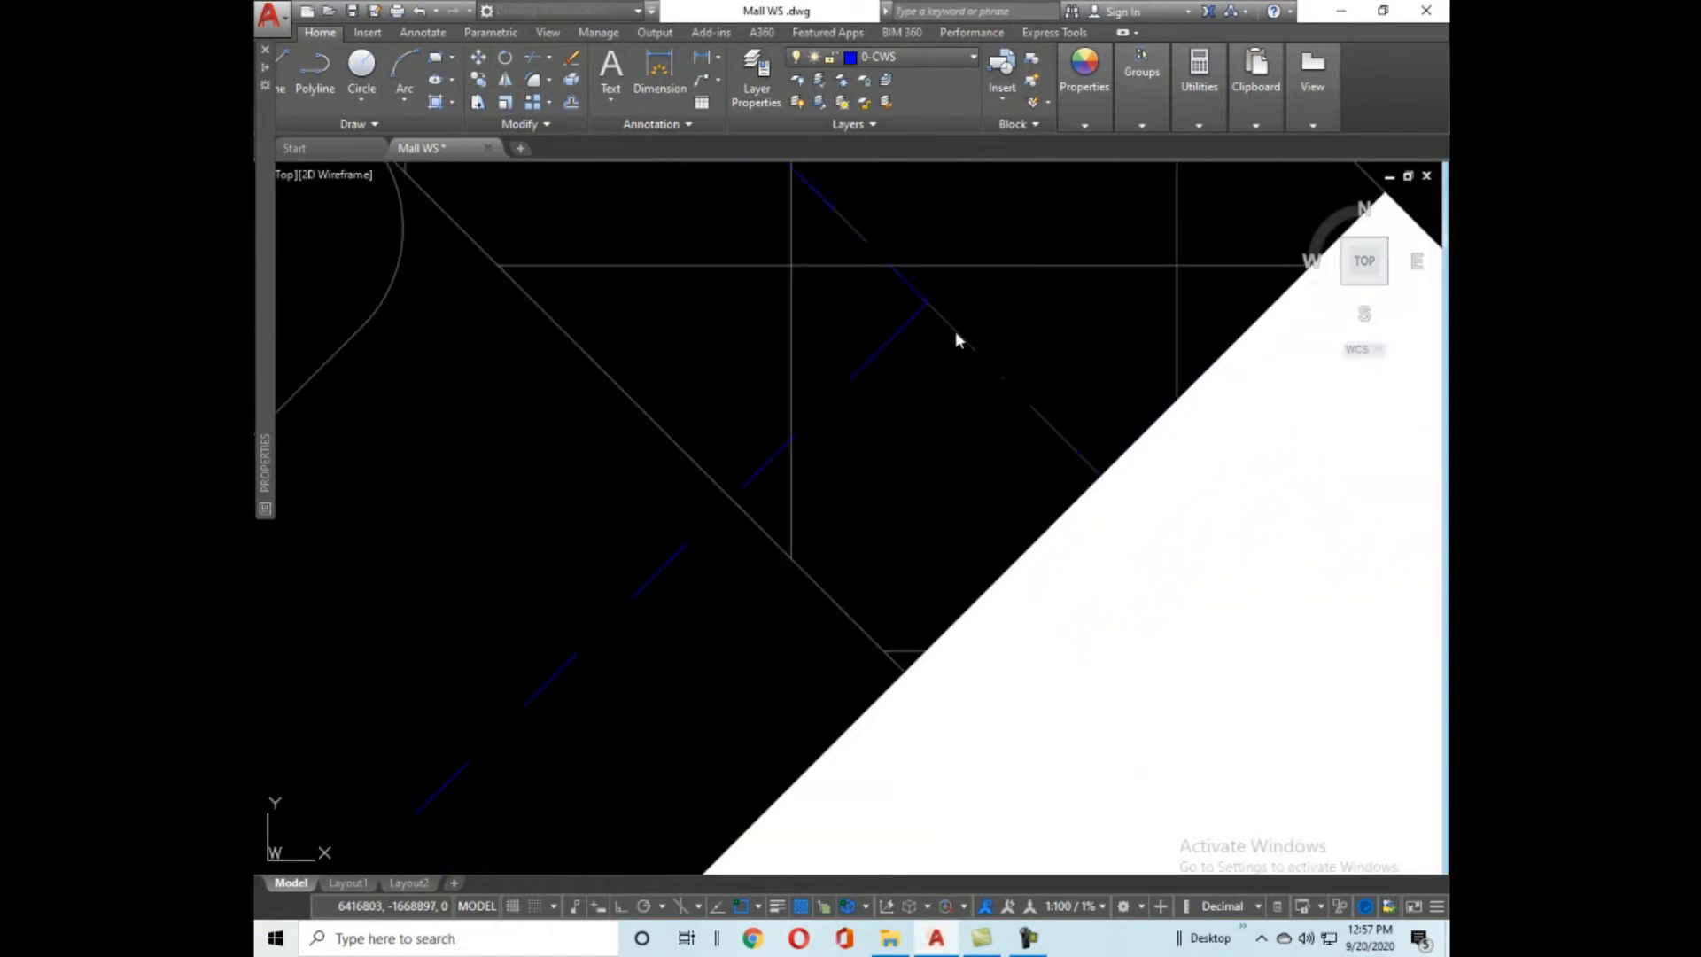
pyautogui.scroll(-5, 1032, 335)
pyautogui.scroll(3, 797, 570)
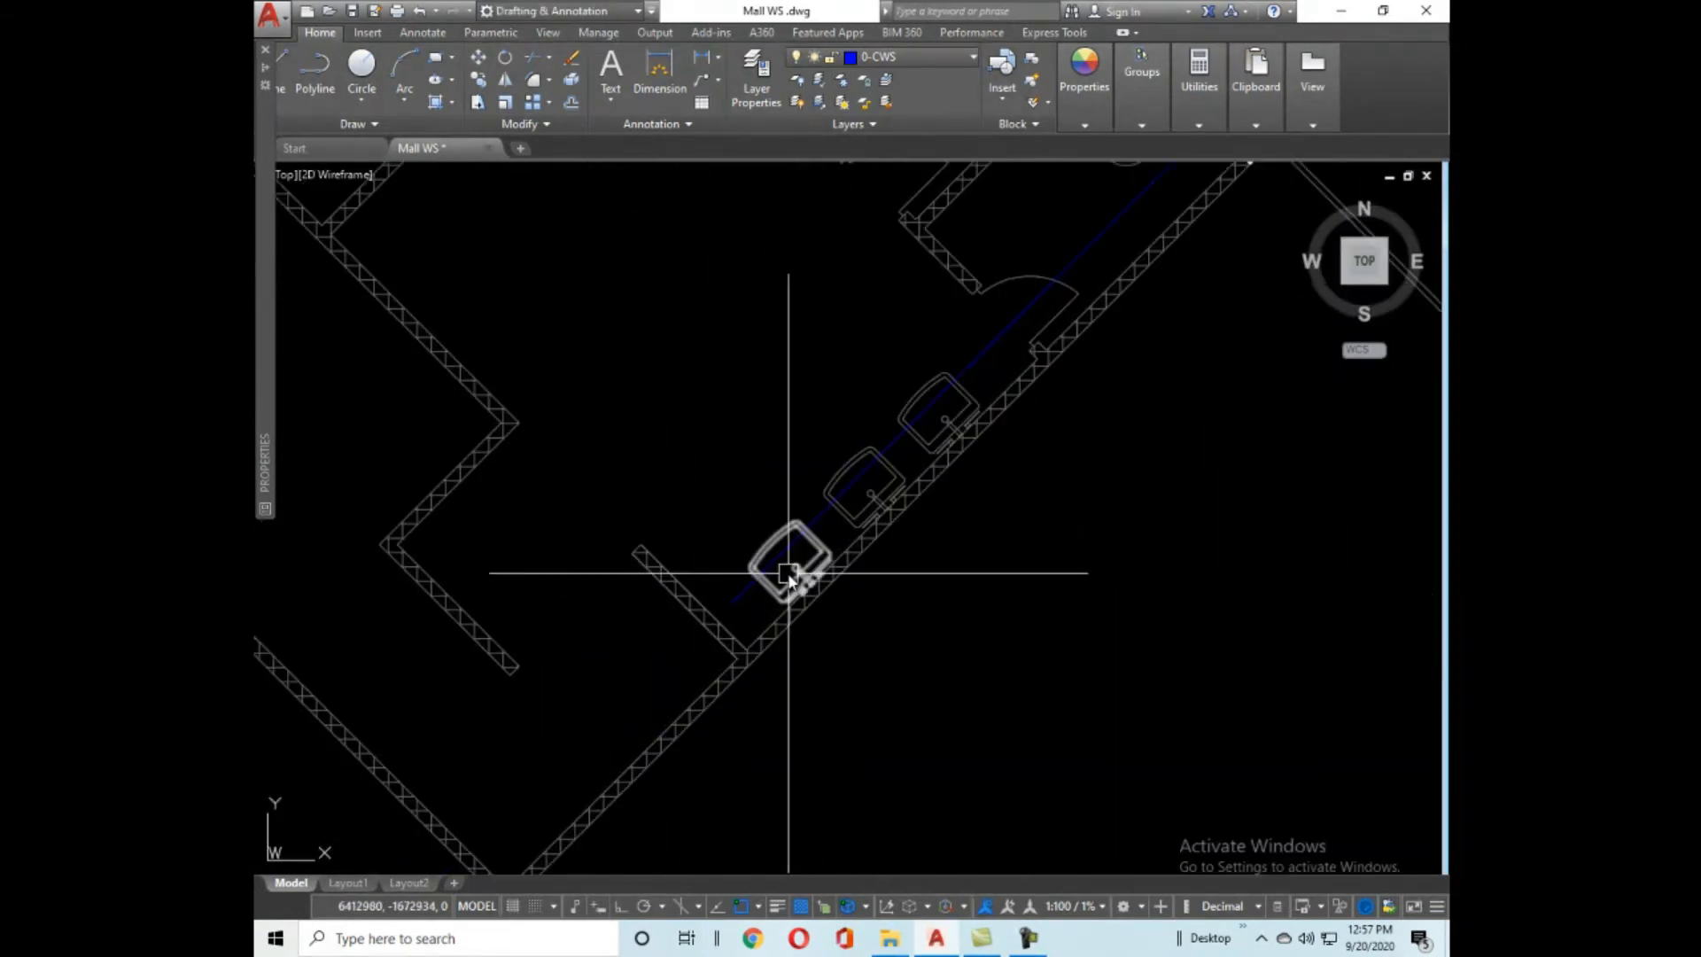
# Copy the riser circle from the first toilet's corner to the junction of the toilet supply pipe and the basin pipe.
pyautogui.moveTo(965, 482); pyautogui.dragTo(847, 709, button='middle')
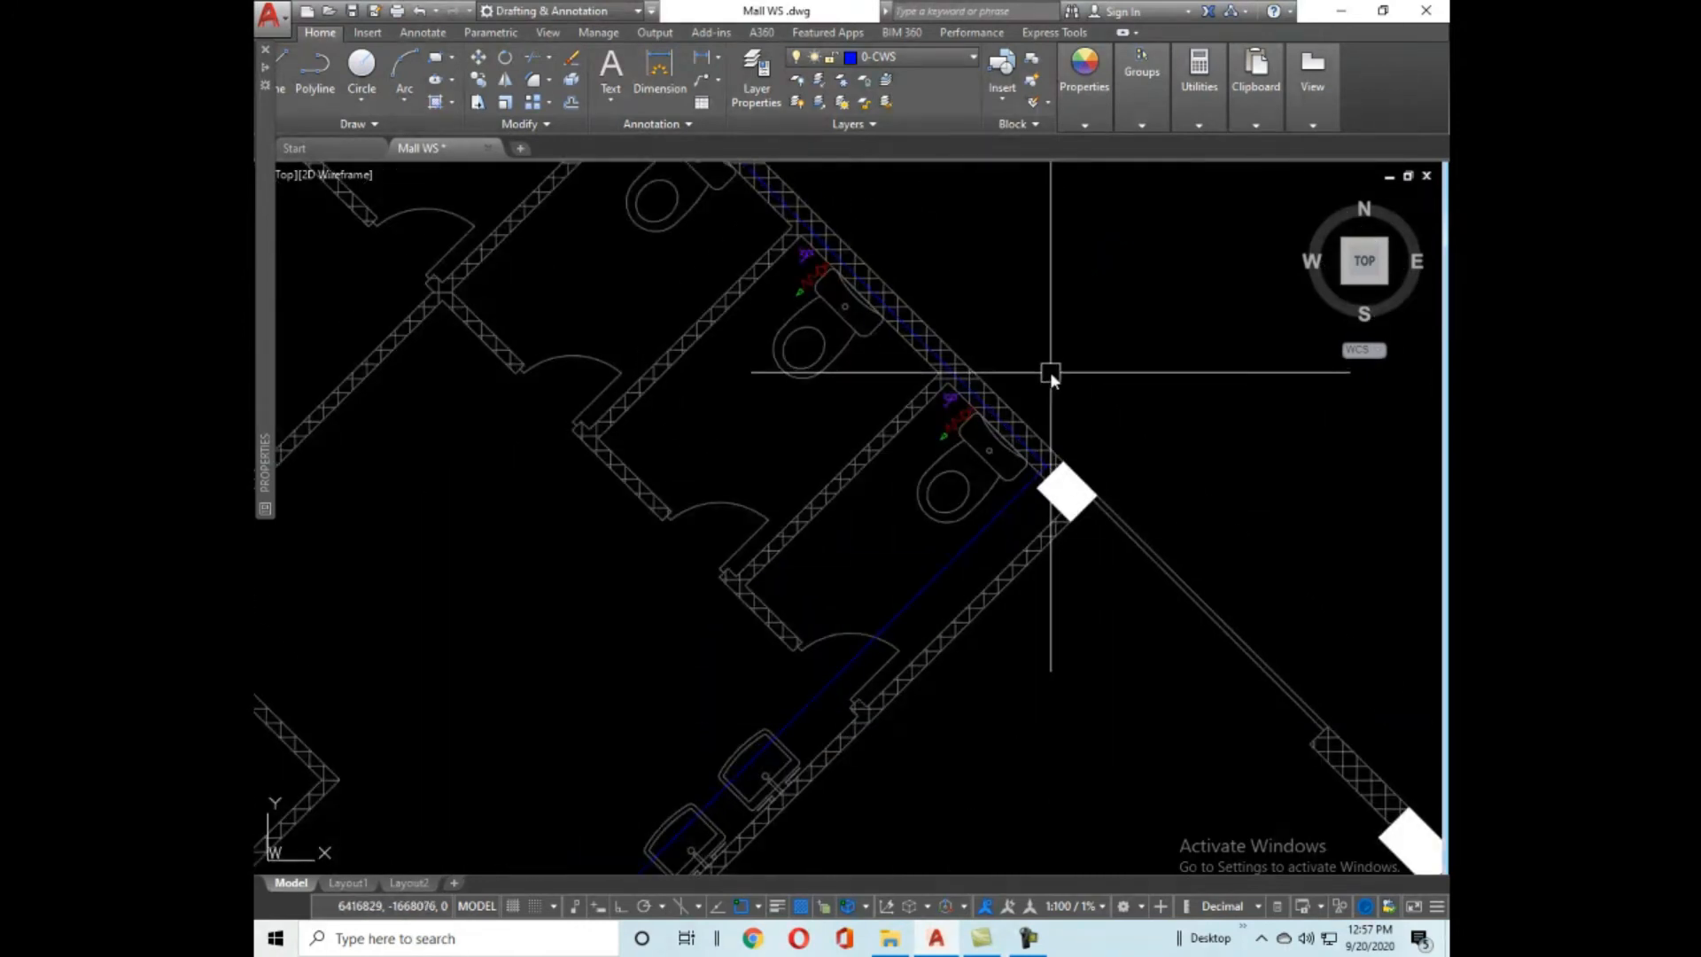
pyautogui.scroll(-4, 1049, 372)
pyautogui.scroll(4, 1027, 416)
pyautogui.scroll(-5, 1001, 505)
pyautogui.scroll(3, 840, 324)
pyautogui.scroll(2, 760, 177)
pyautogui.scroll(2, 889, 480)
pyautogui.scroll(3, 934, 641)
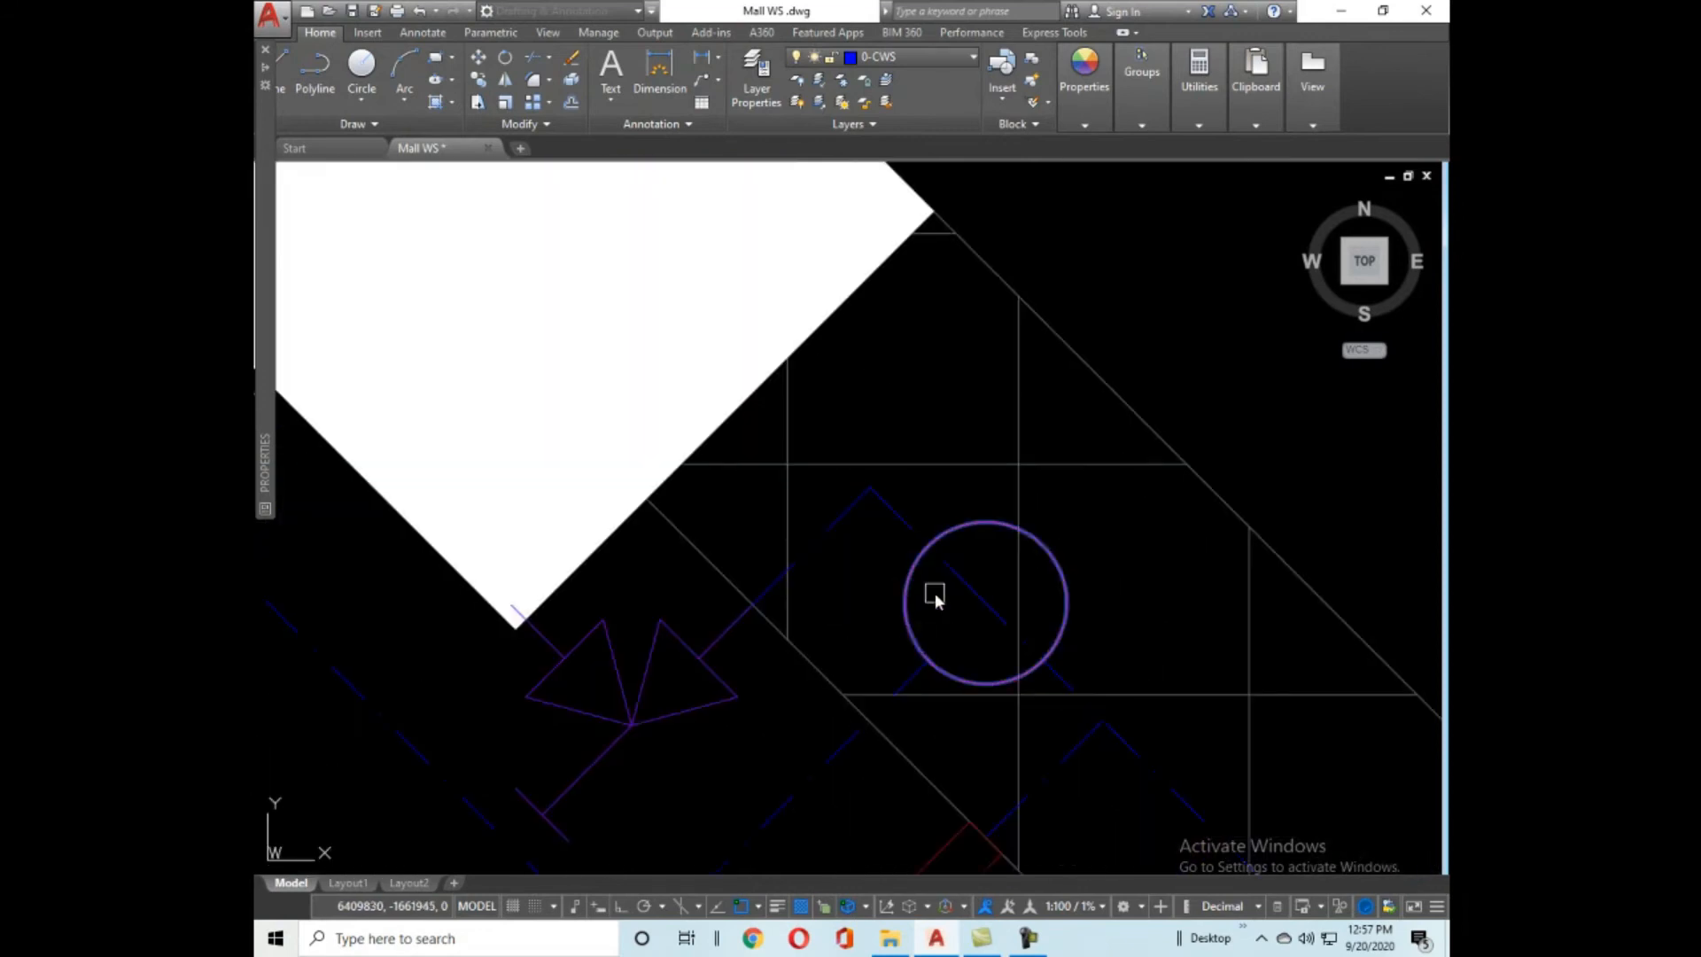
pyautogui.scroll(-5, 990, 611)
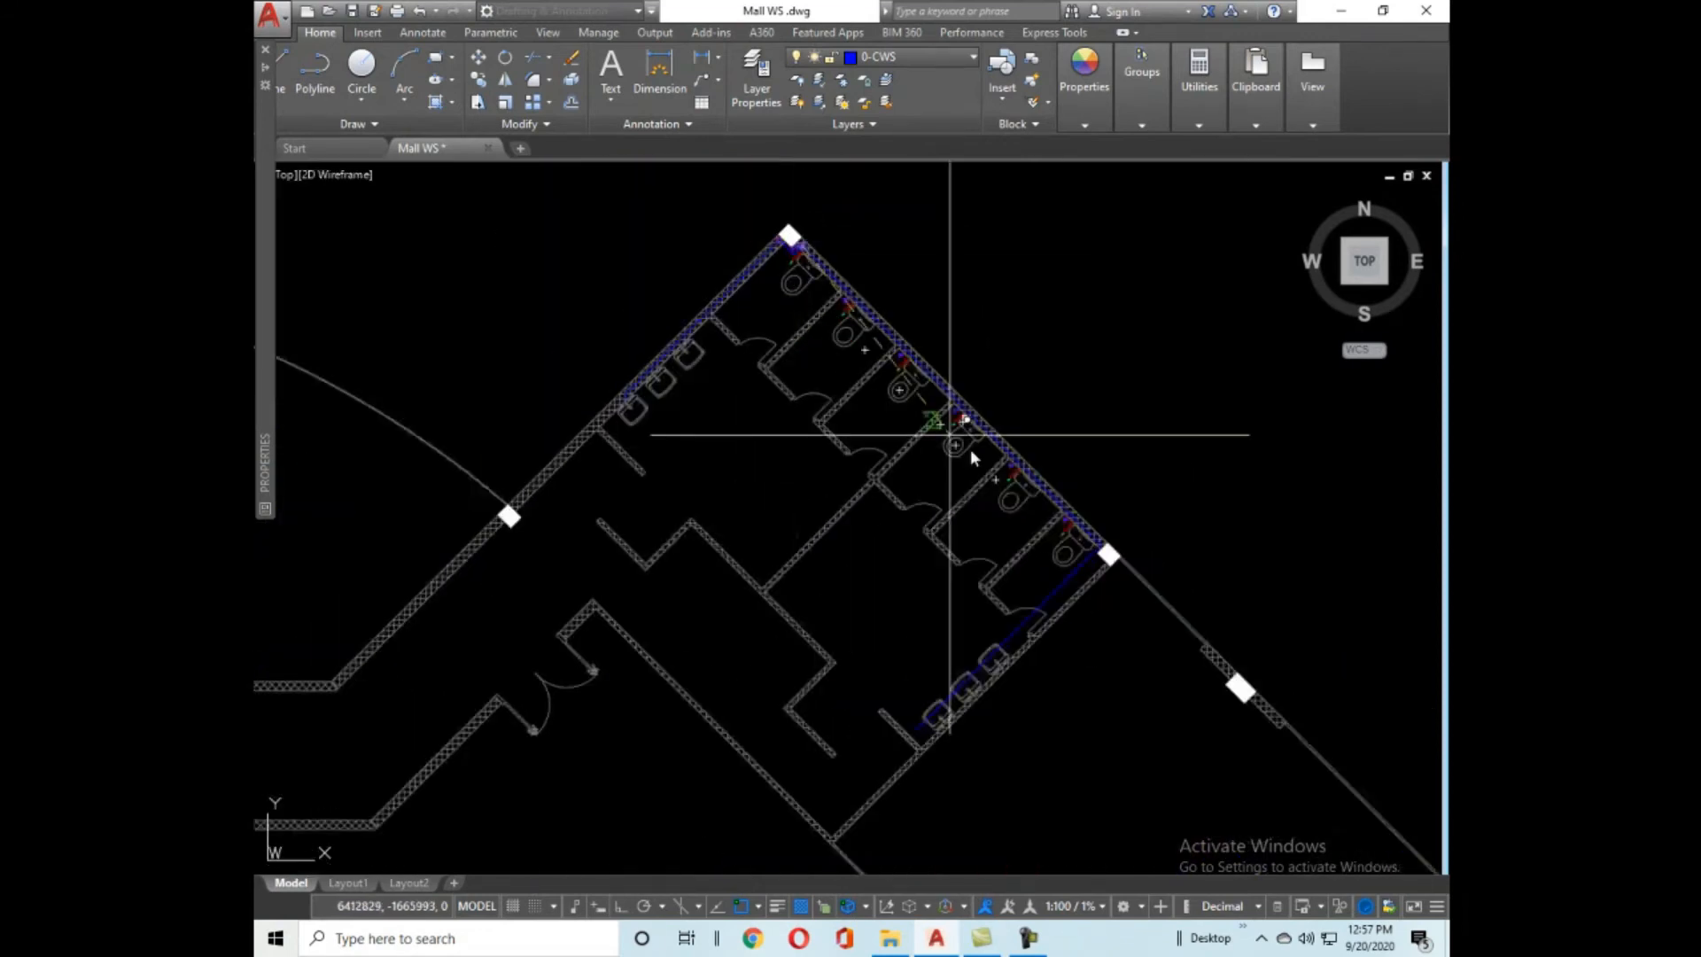
pyautogui.scroll(4, 949, 425)
pyautogui.scroll(2, 1161, 494)
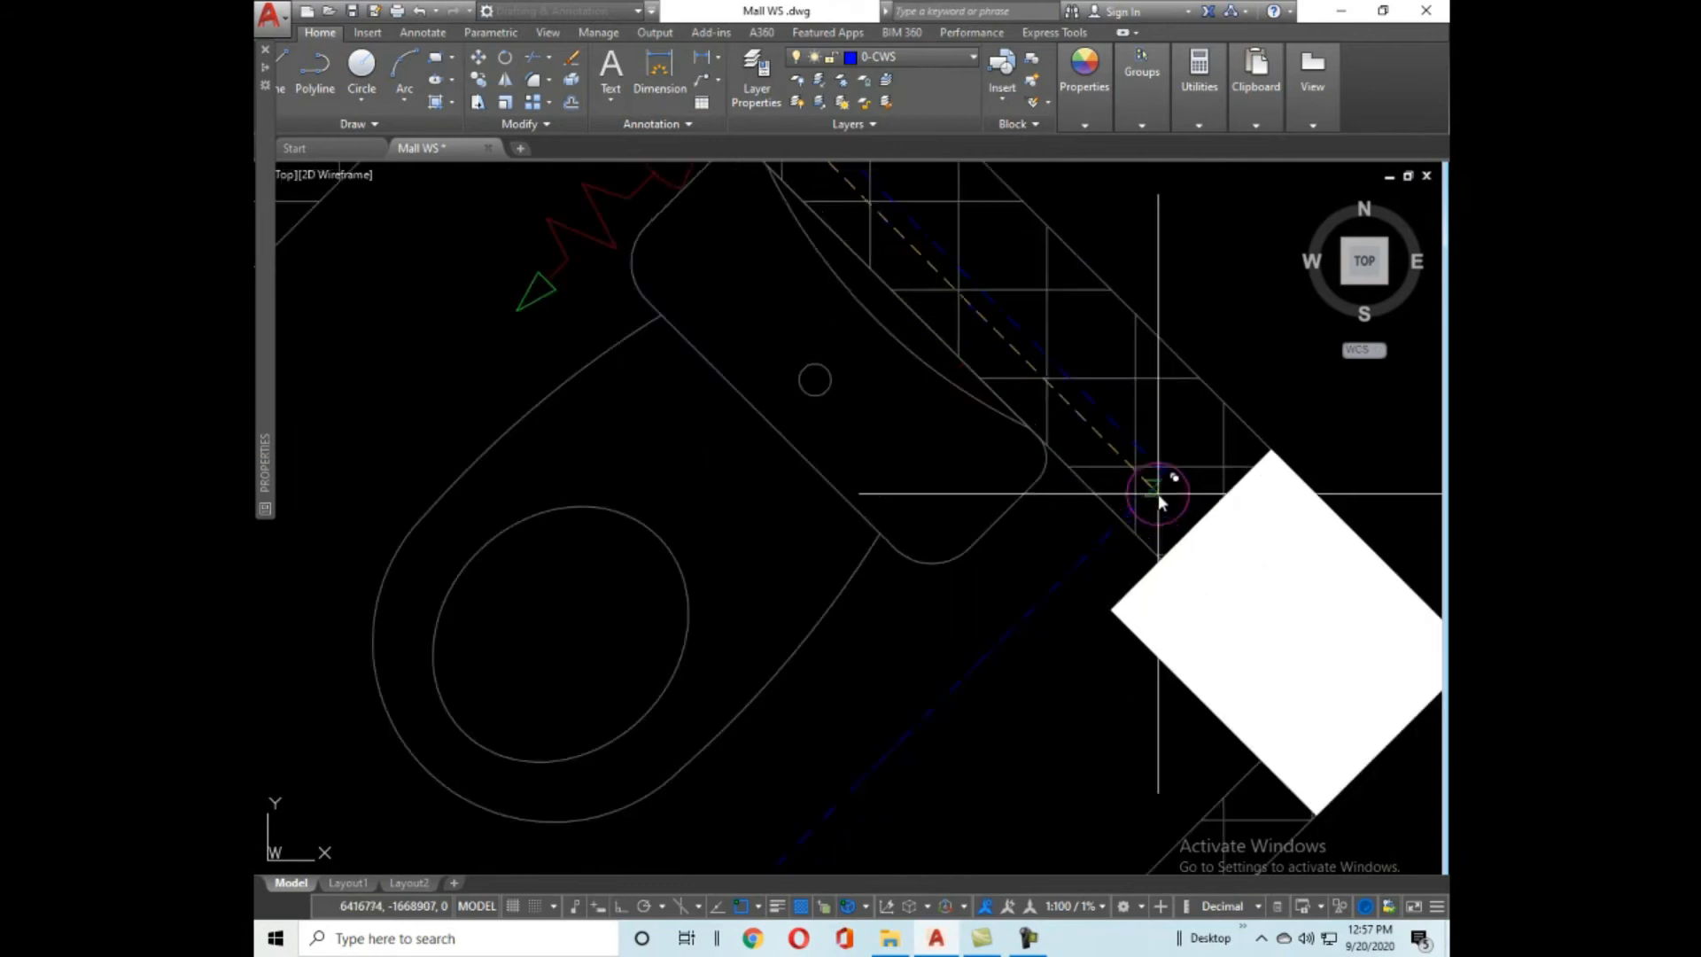
pyautogui.scroll(-4, 1167, 482)
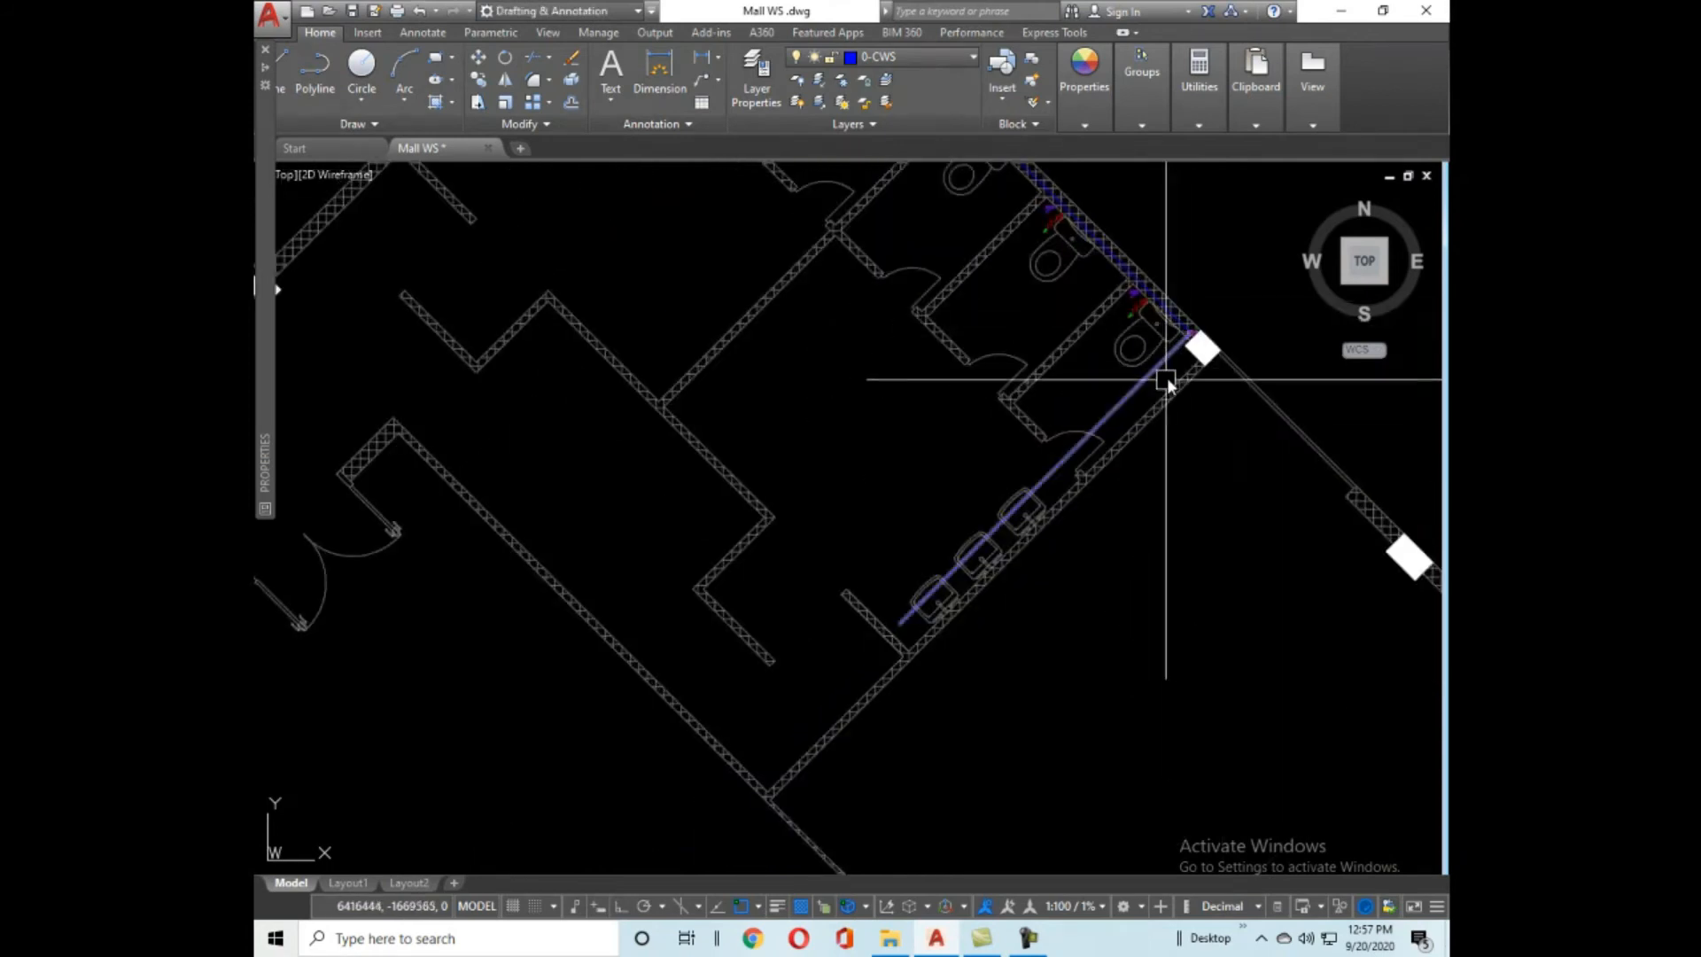
# Draw a branch line from the basin pipe through the first washbasin's water connection into the wall behind it.
pyautogui.scroll(4, 1026, 528)
pyautogui.scroll(-3, 1062, 509)
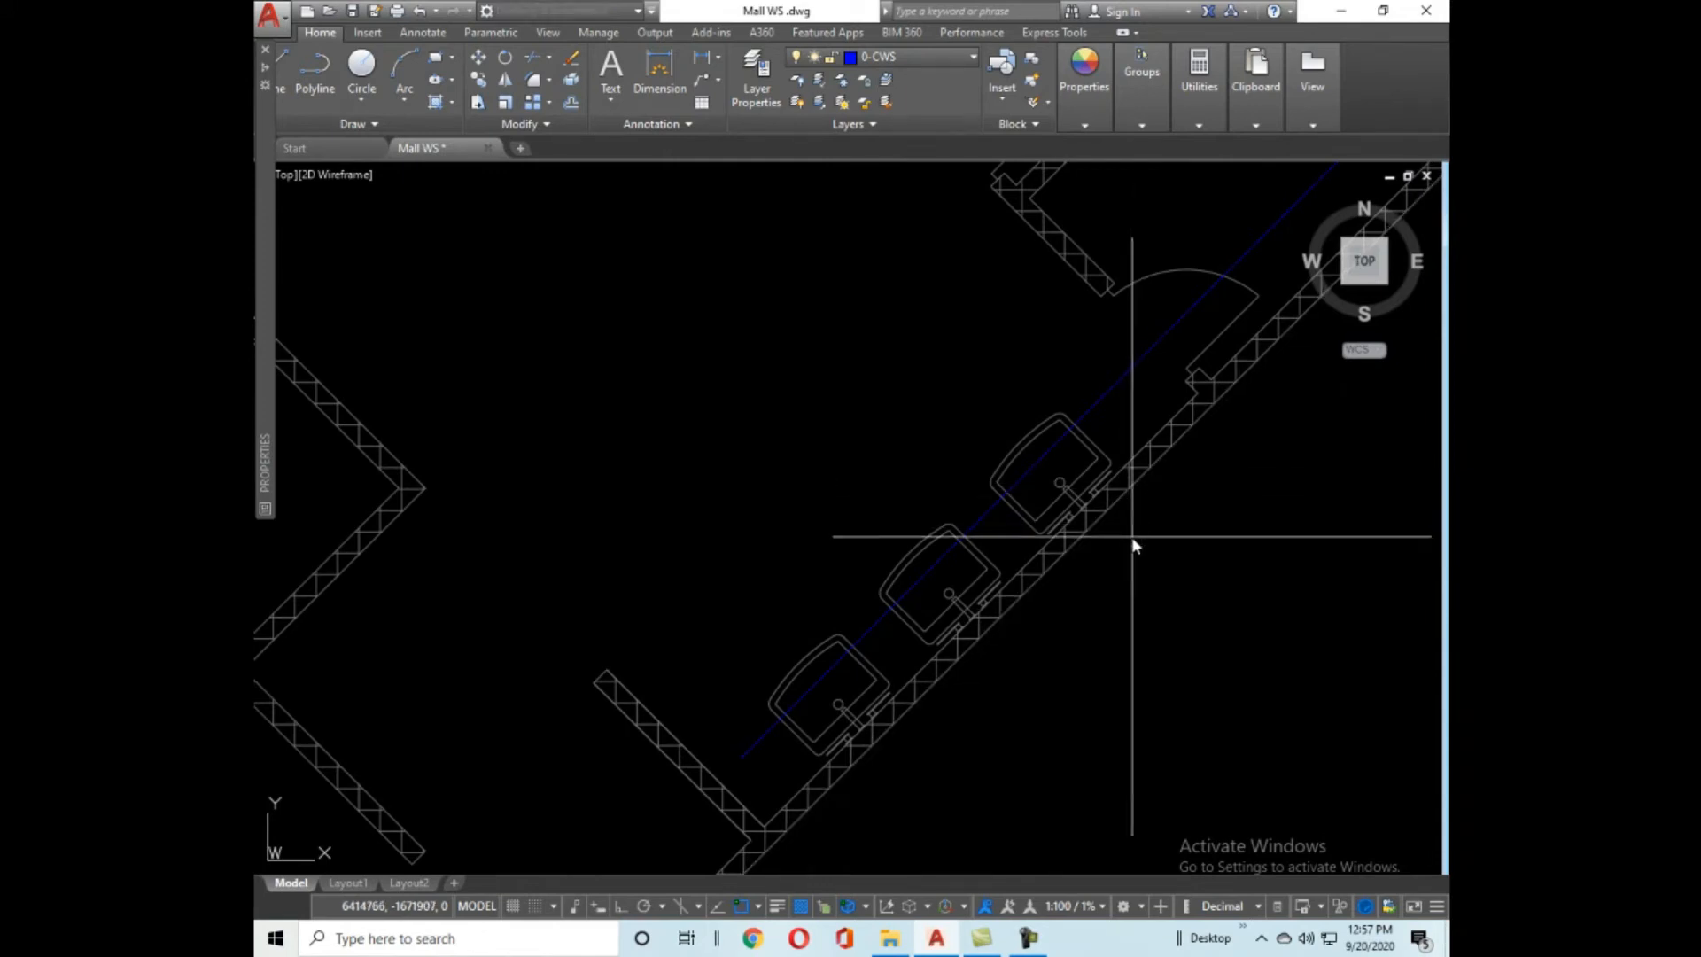
pyautogui.scroll(3, 1134, 544)
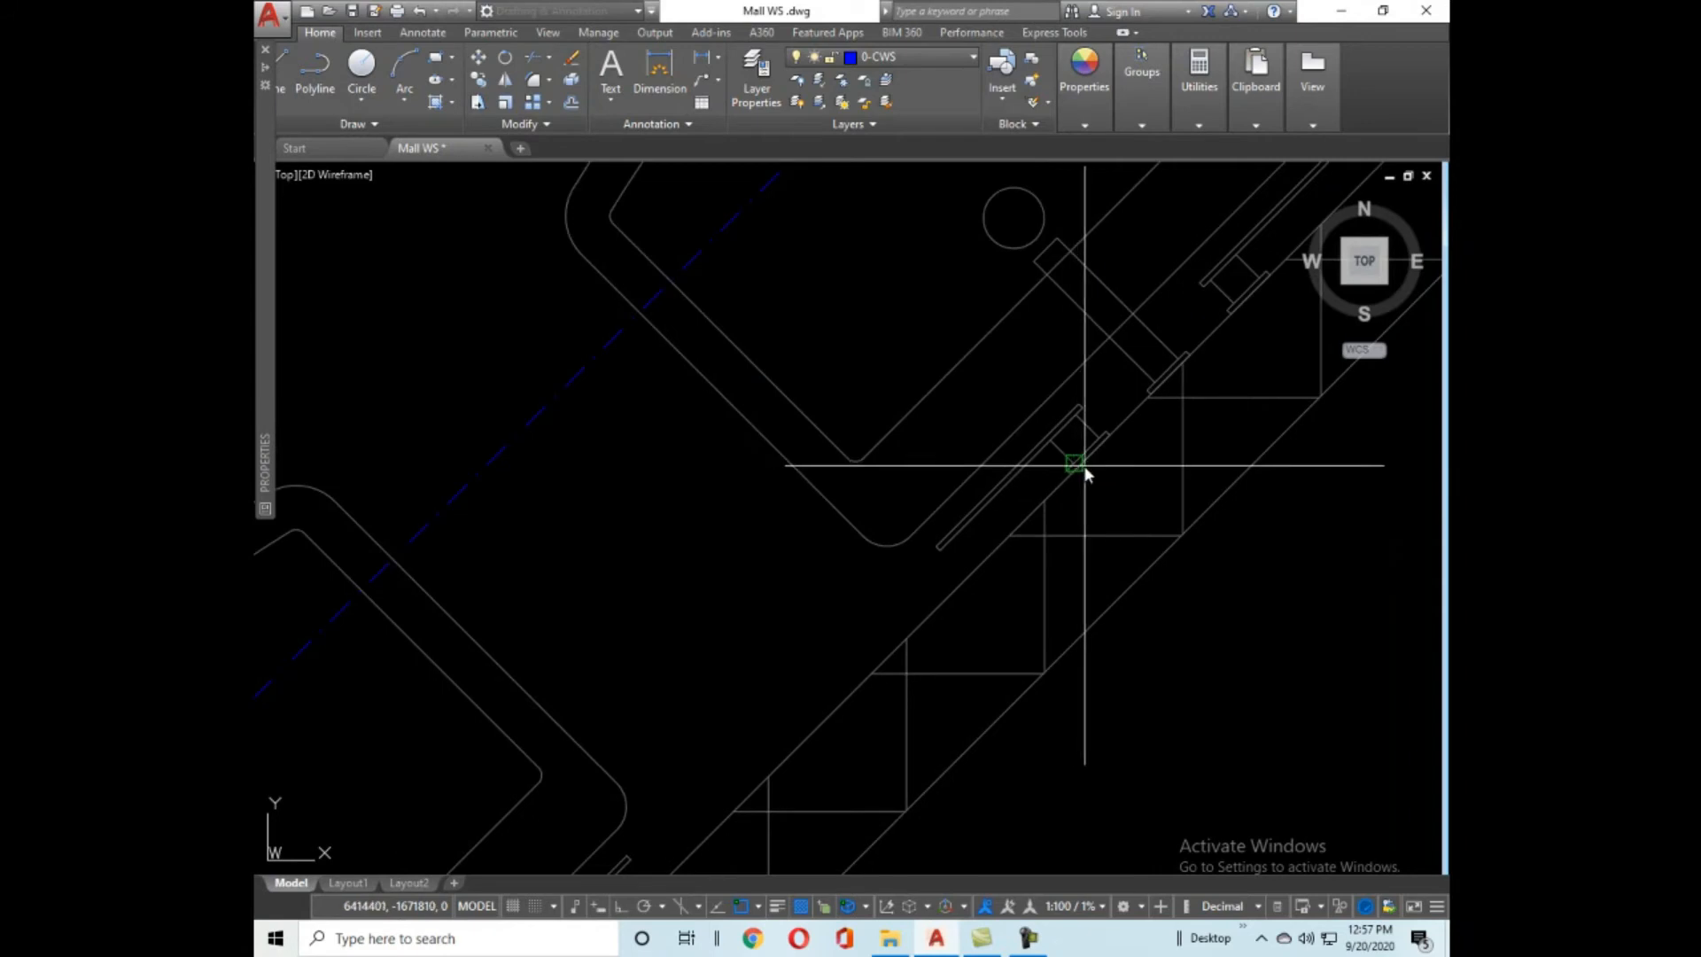
pyautogui.scroll(-3, 1091, 460)
pyautogui.scroll(3, 855, 575)
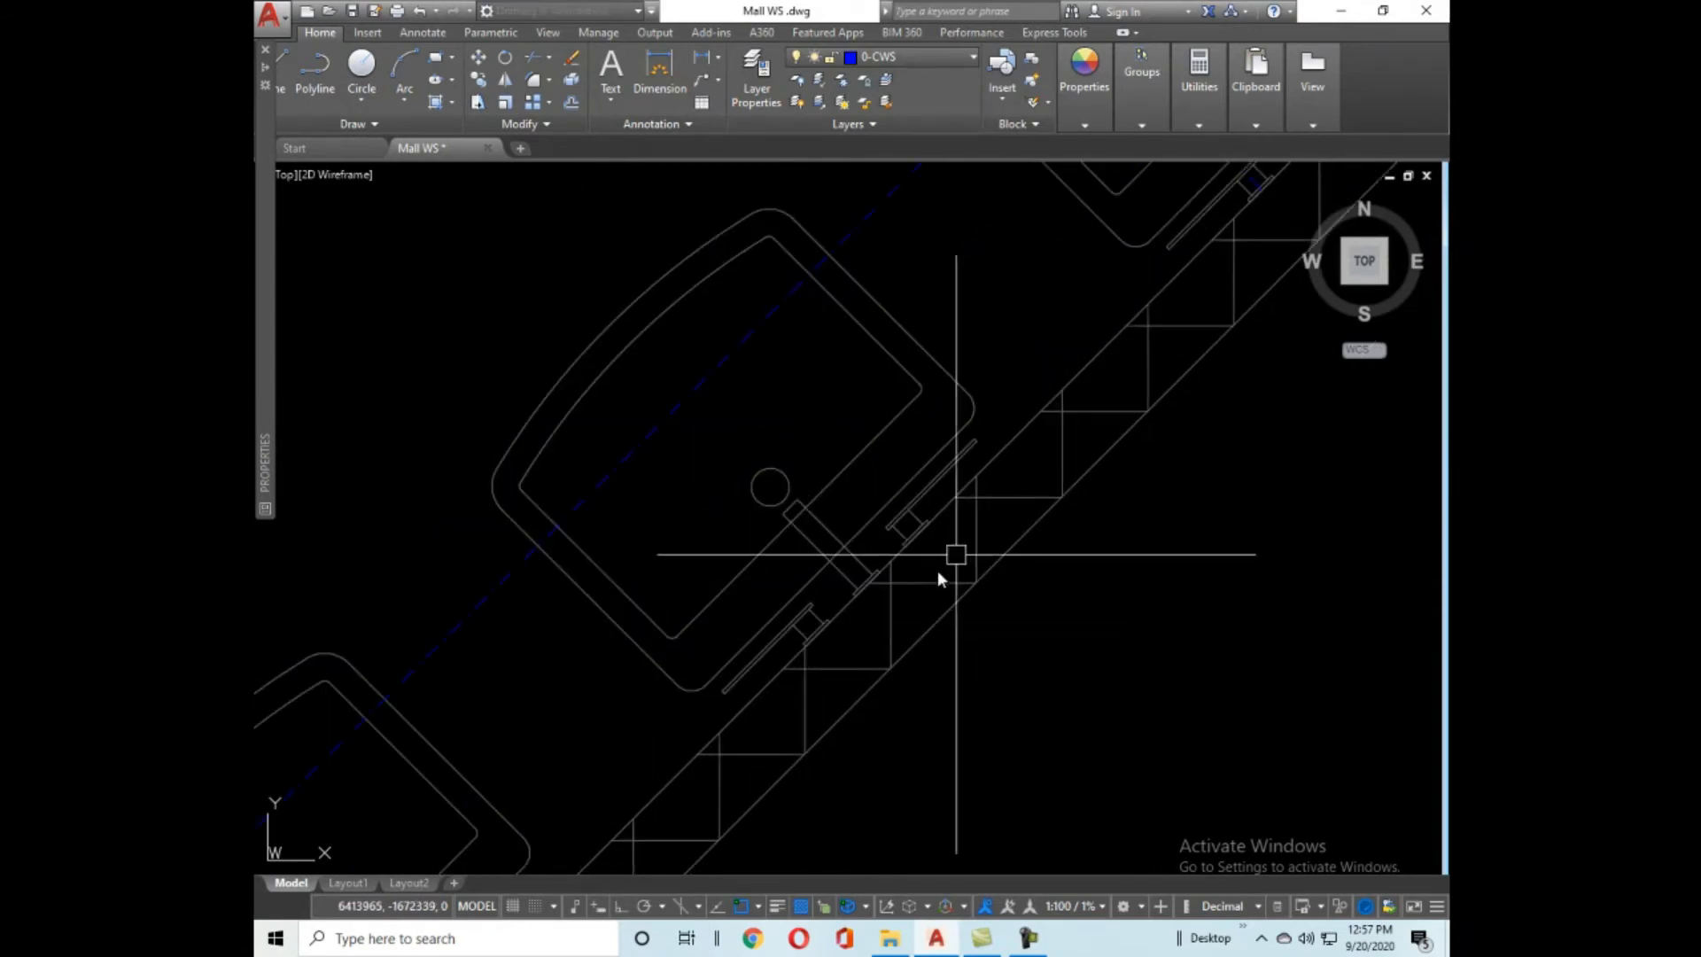
pyautogui.scroll(-1, 974, 532)
pyautogui.scroll(4, 832, 496)
pyautogui.scroll(-6, 944, 571)
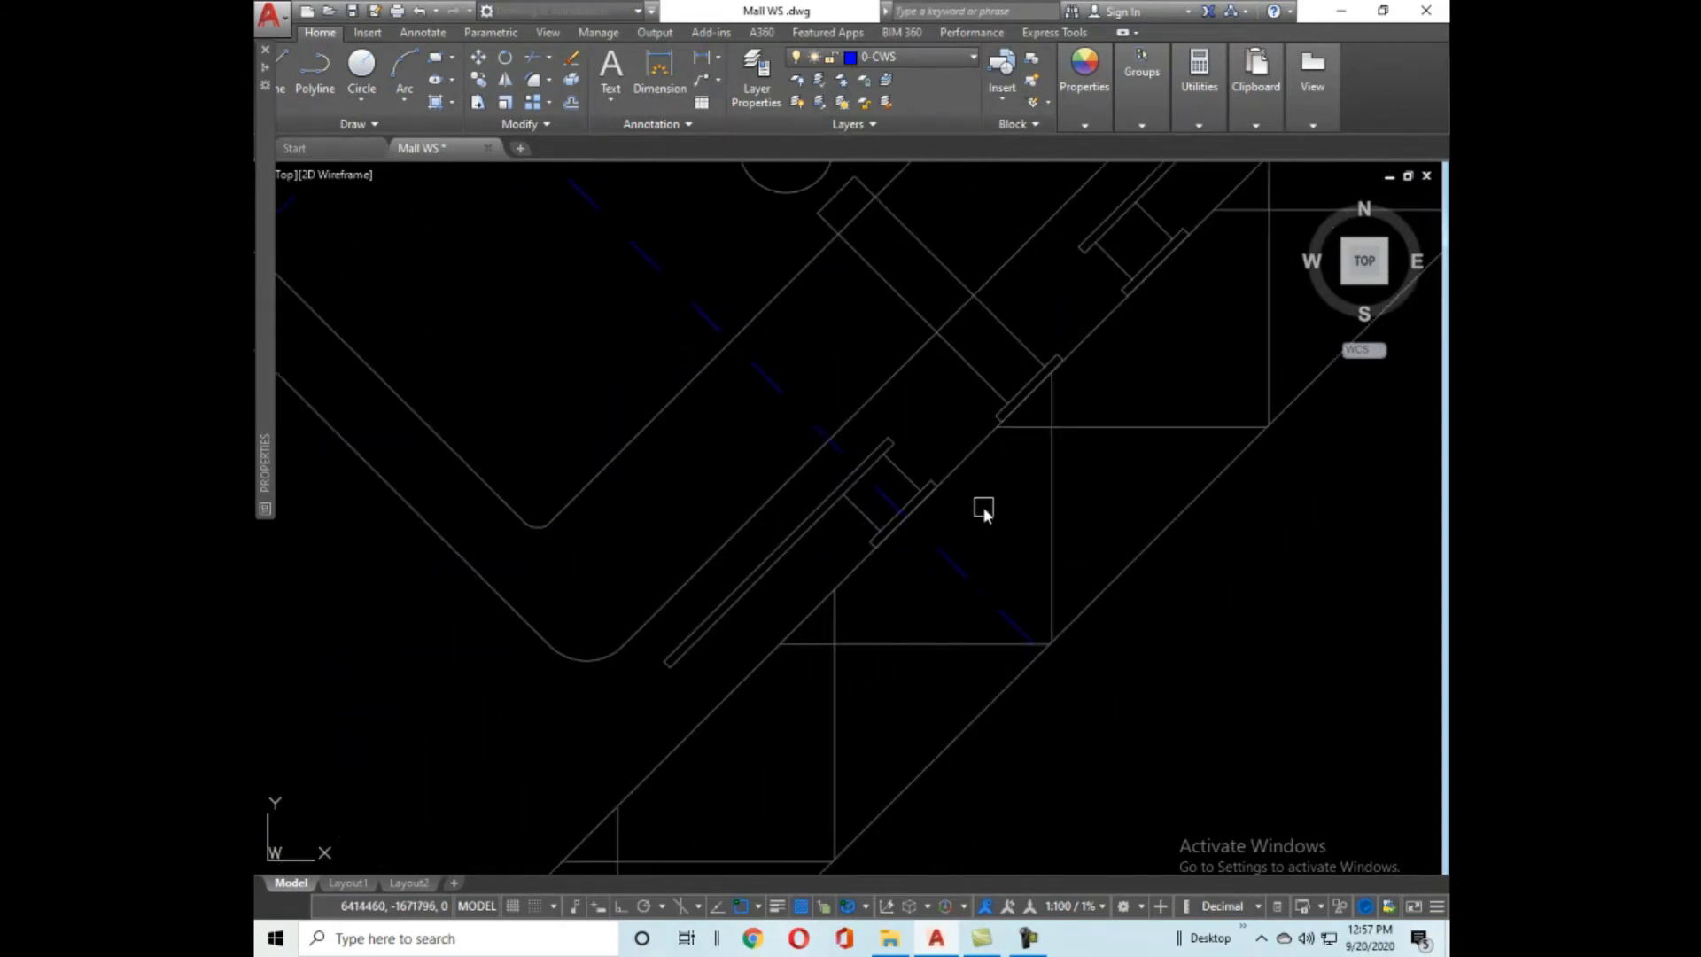
# Copy the riser circle from the column junction onto the first basin's branch inside the wall and scale it to half size.
pyautogui.scroll(4, 1067, 518)
pyautogui.scroll(5, 1082, 470)
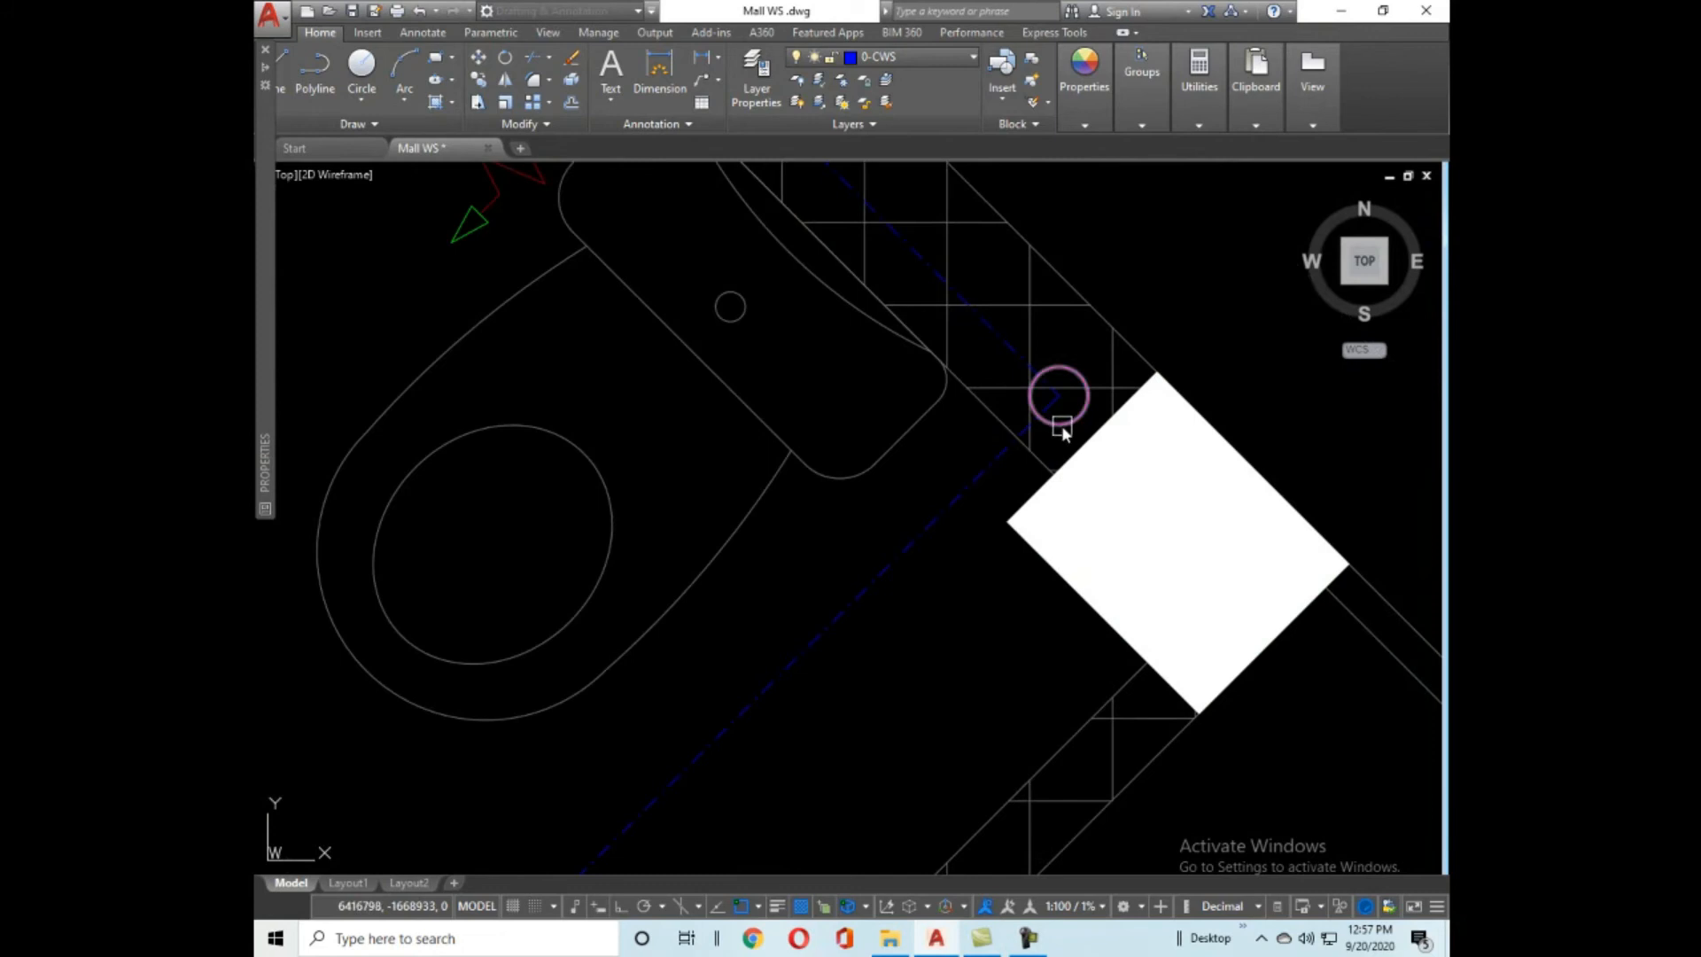
pyautogui.scroll(-4, 1097, 300)
pyautogui.scroll(5, 886, 523)
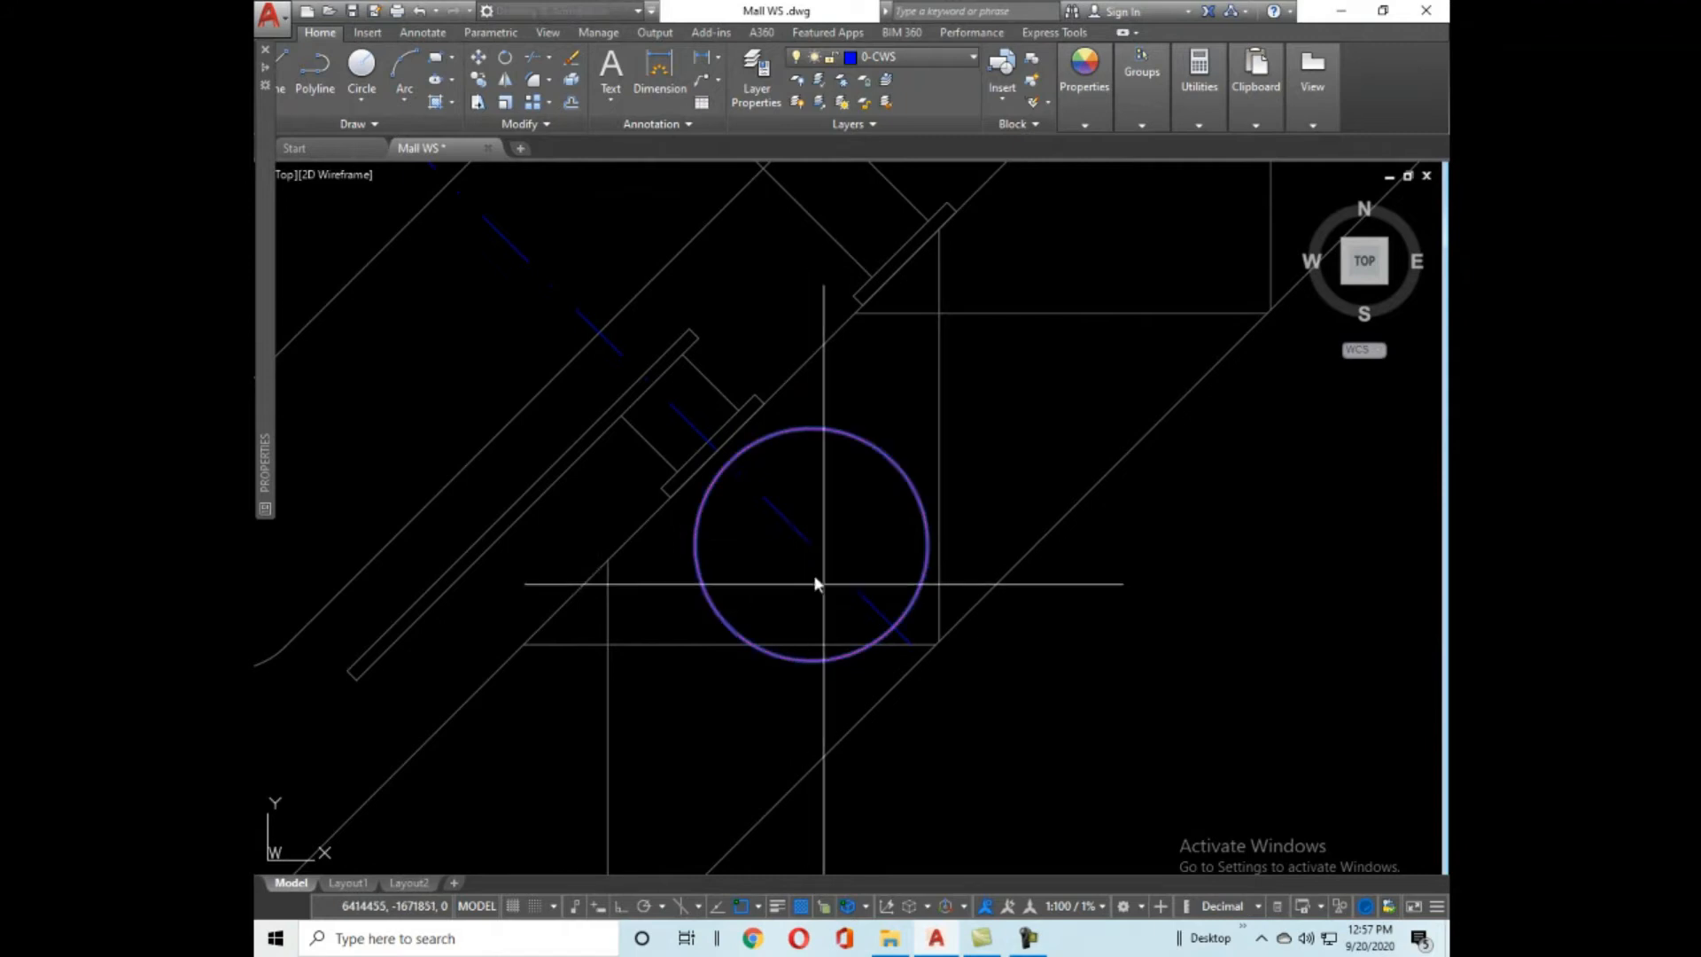
pyautogui.click(822, 555)
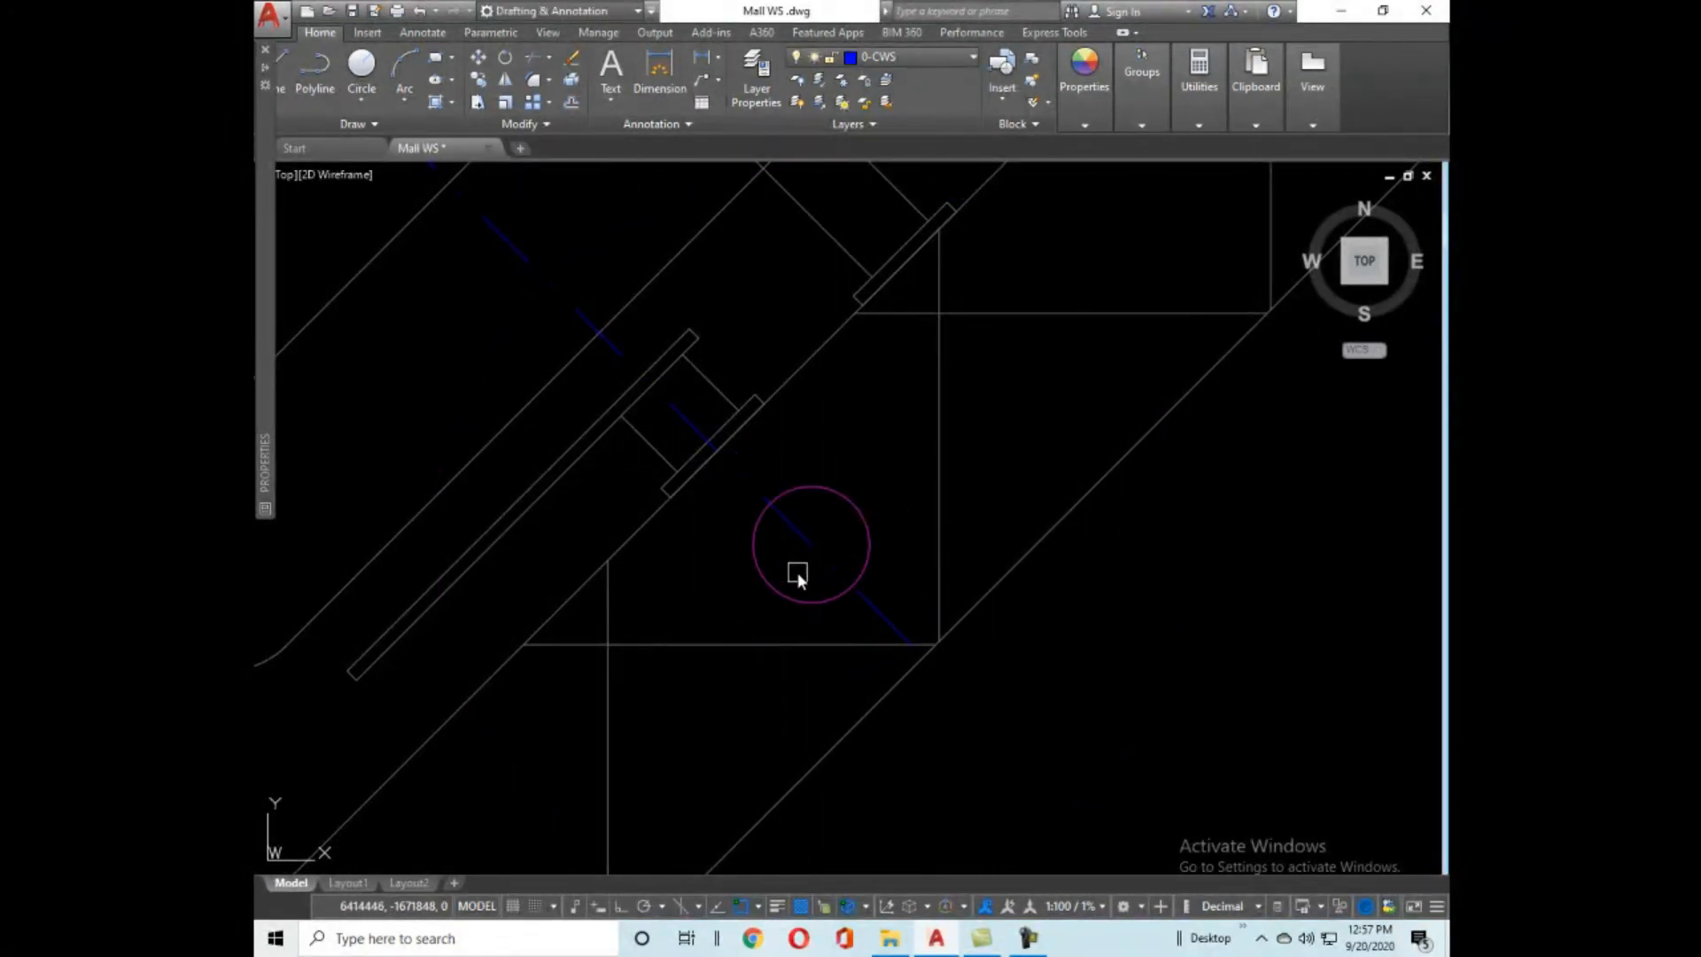
# Trim the first basin's branch line at its small riser circle.
pyautogui.scroll(5, 922, 532)
pyautogui.click(892, 543)
pyautogui.click(816, 460)
pyautogui.press('Escape')
# Copy the first basin's branch line and small riser circle to the other two washbasins.
pyautogui.scroll(3, 816, 512)
pyautogui.scroll(1, 841, 457)
pyautogui.scroll(-4, 844, 457)
pyautogui.scroll(5, 974, 389)
pyautogui.click(794, 516)
pyautogui.scroll(-5, 979, 315)
pyautogui.scroll(-2, 744, 561)
pyautogui.scroll(5, 634, 676)
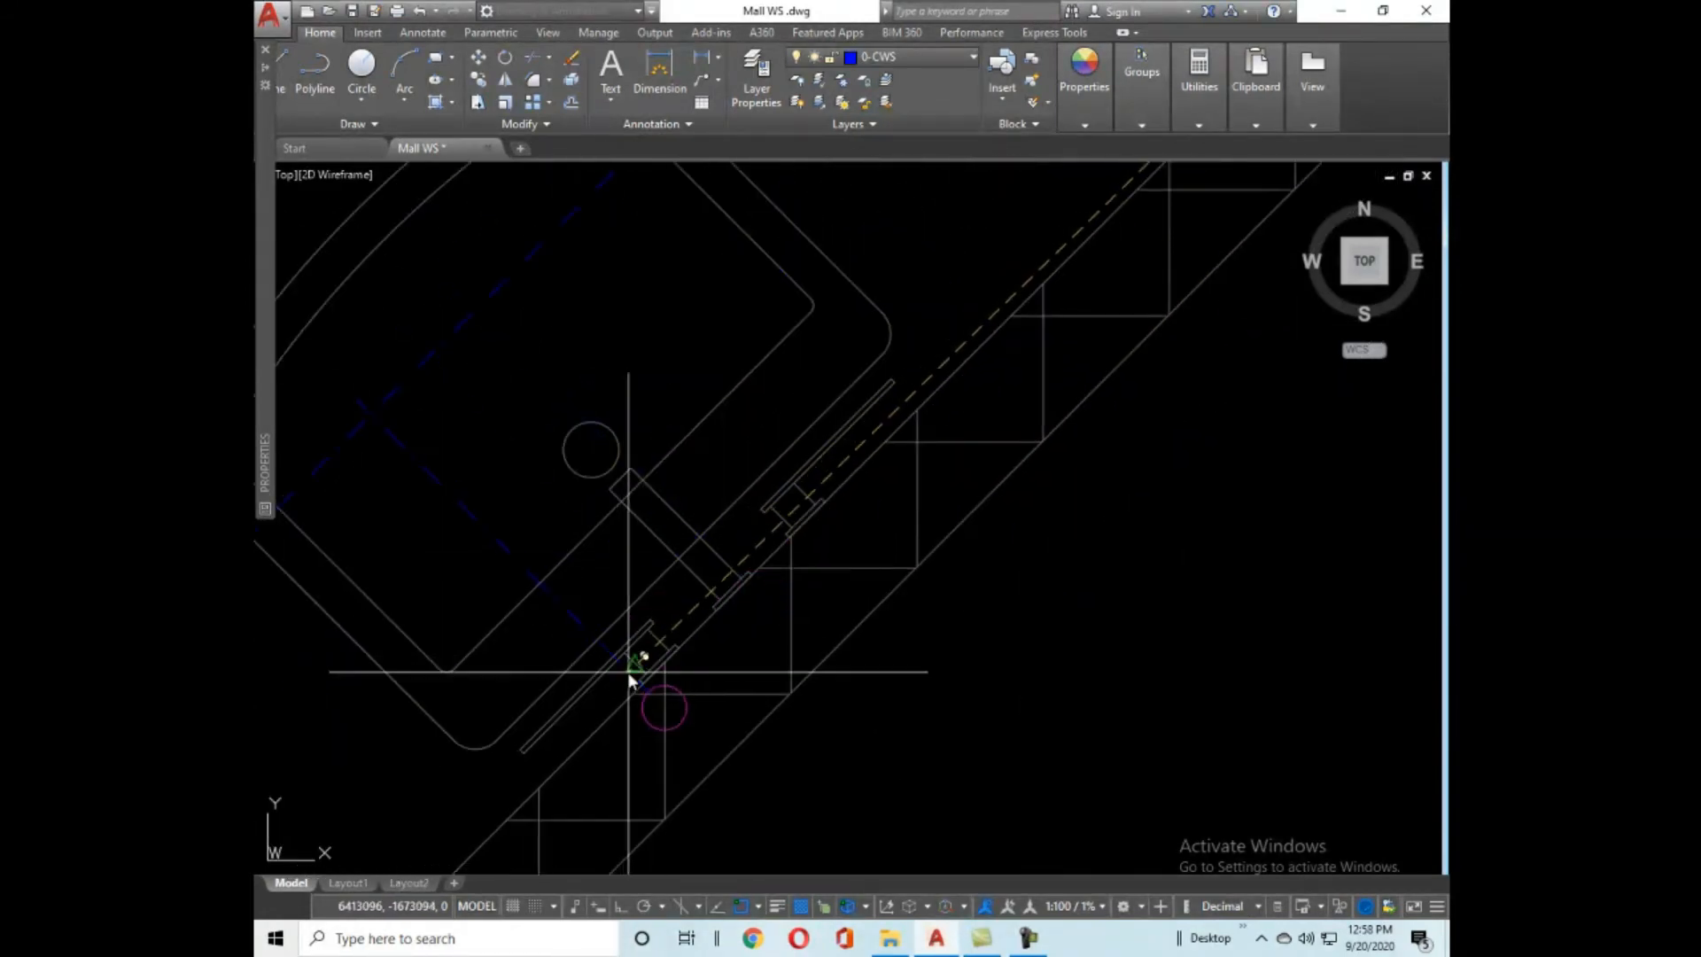
# Adjust the end of the basin supply pipe past the last basin to reach the short partition wall.
pyautogui.scroll(-3, 859, 474)
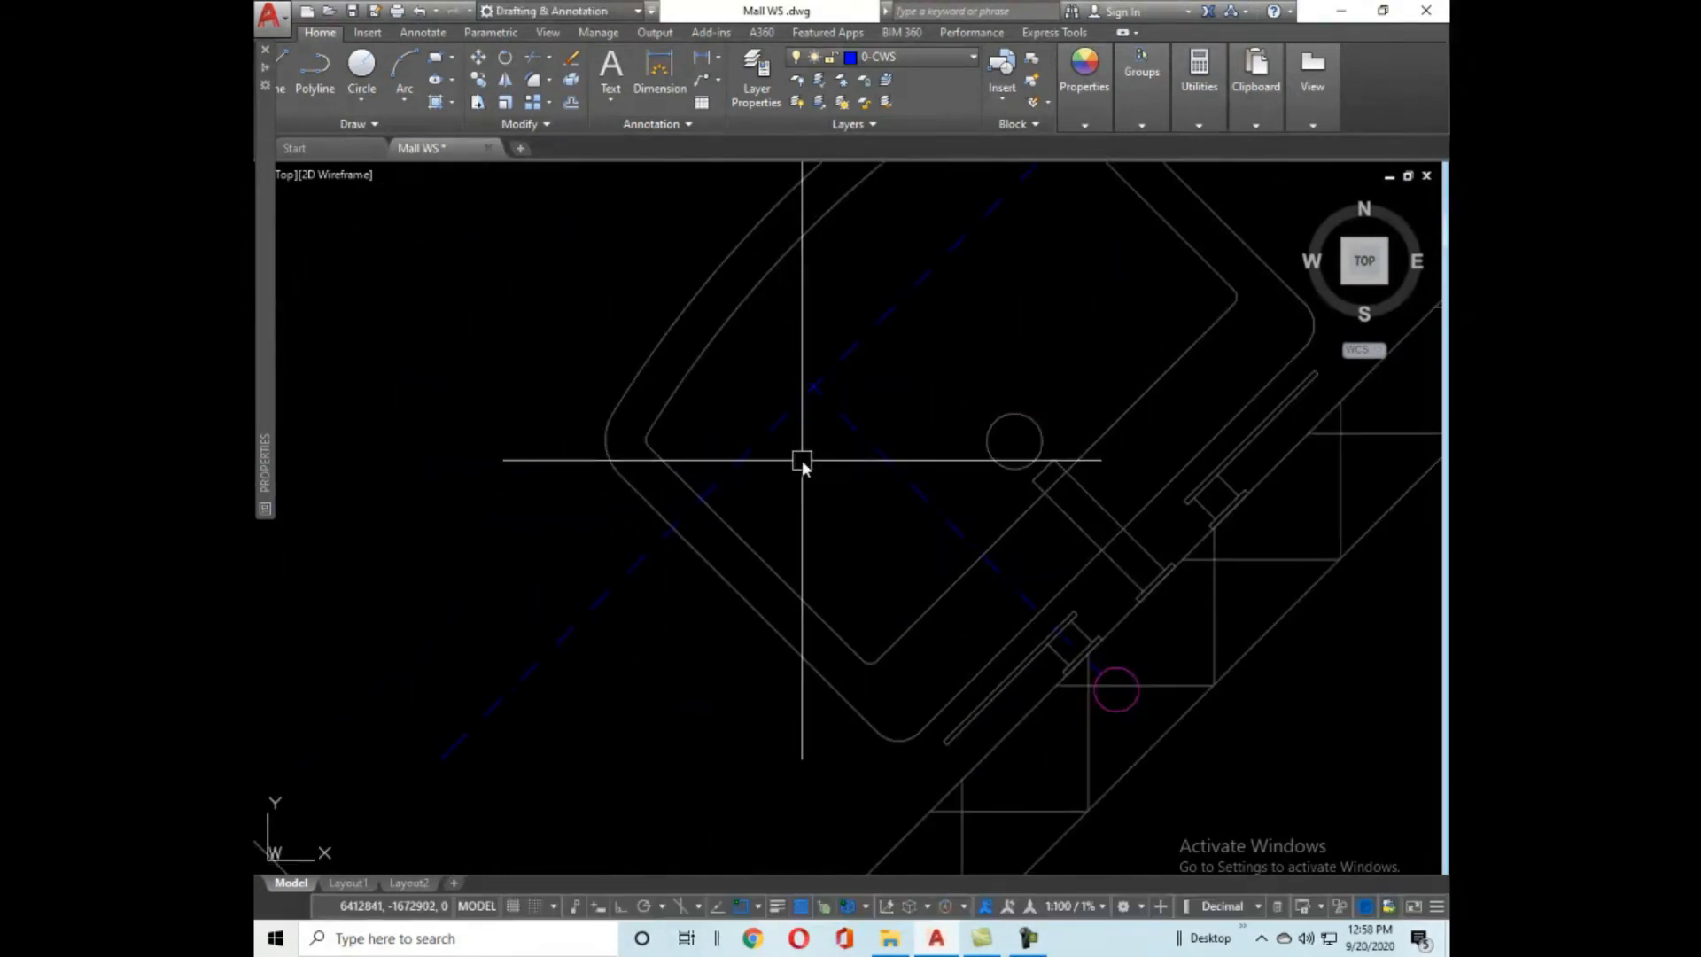
pyautogui.scroll(5, 803, 389)
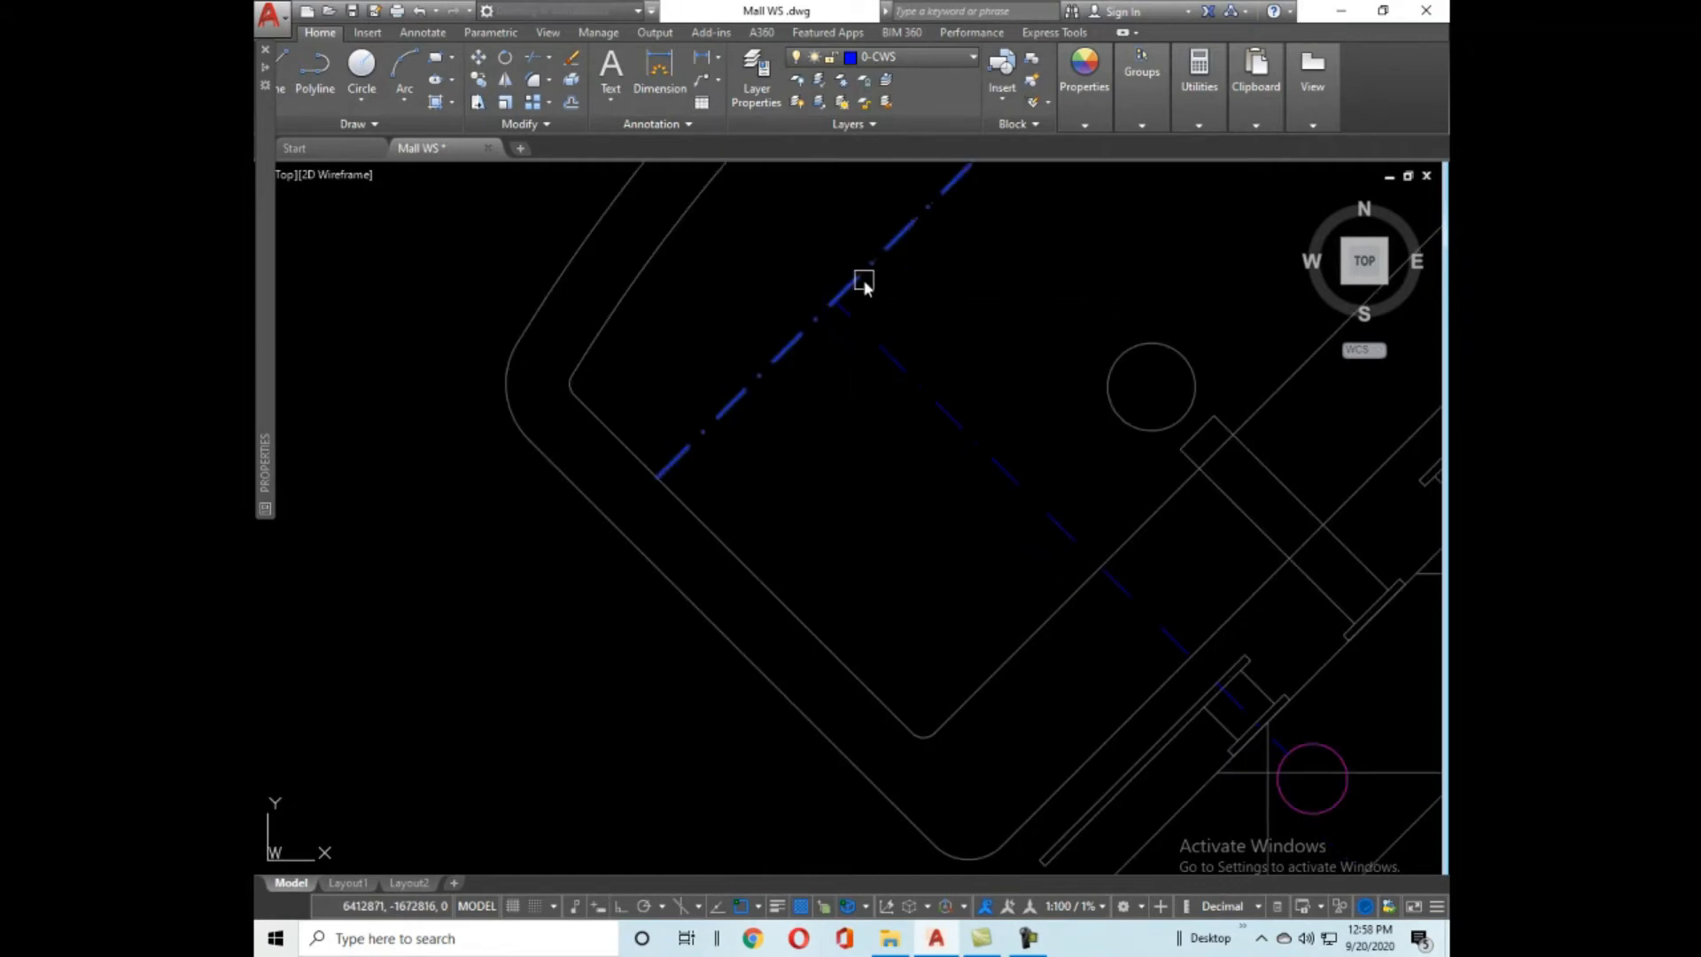
pyautogui.scroll(-5, 710, 461)
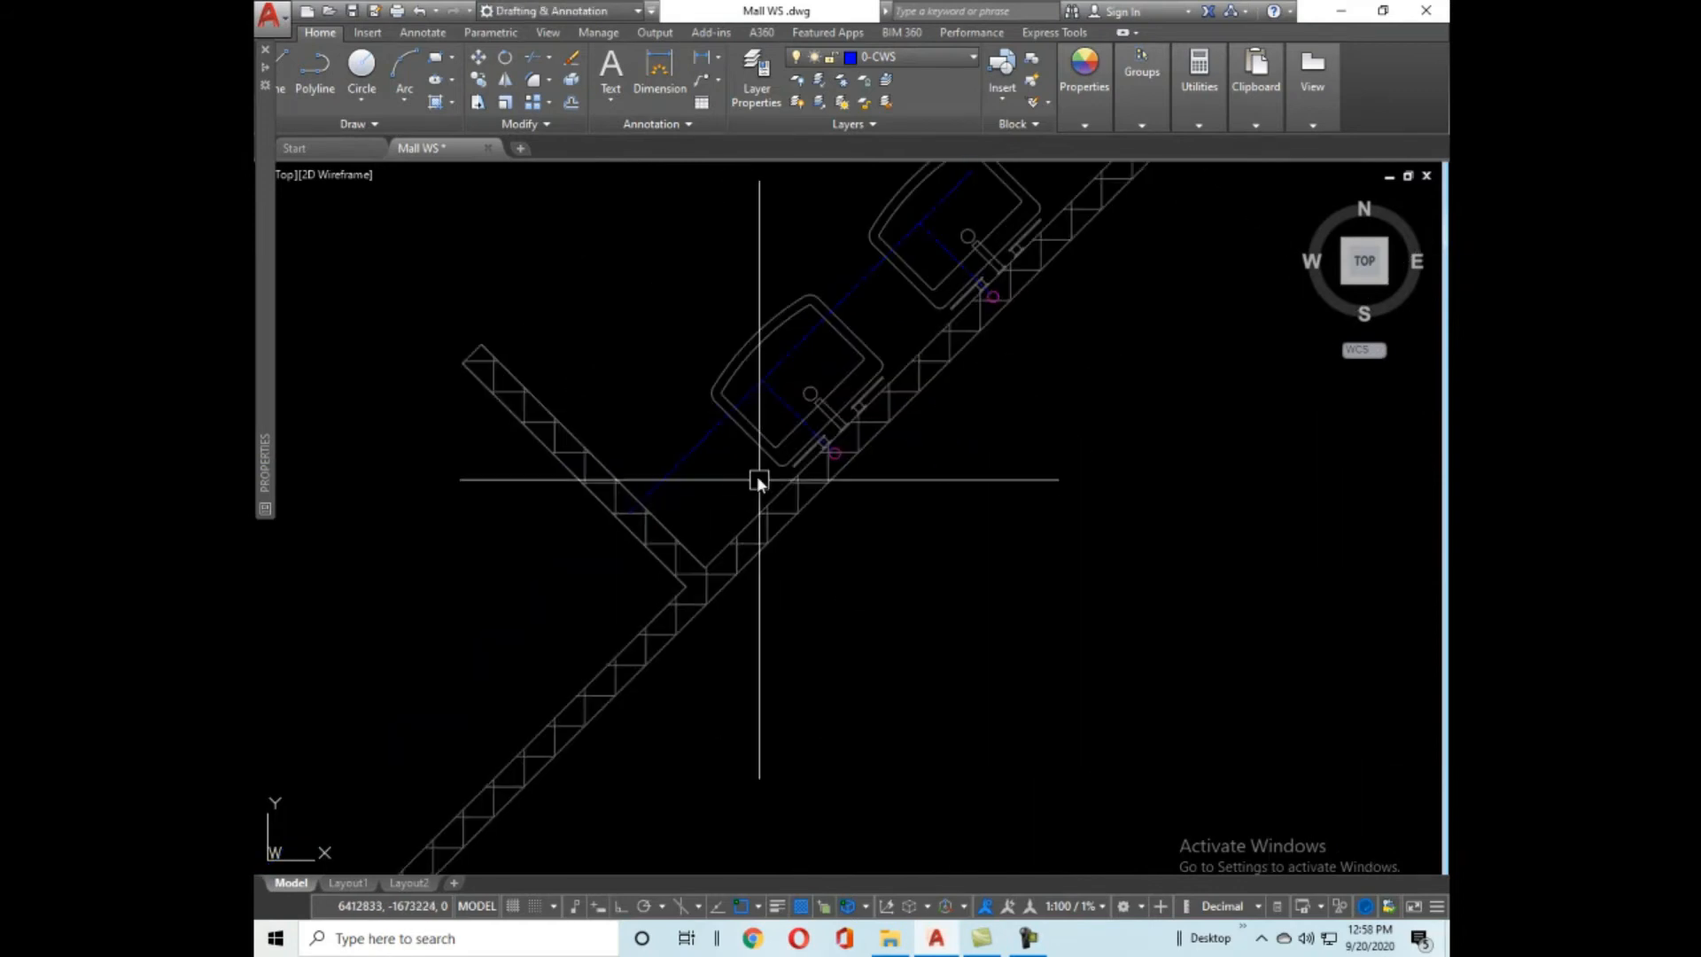
# Examine the right-wing washroom's supply pipes and the water heater arrangement in the finished left-wing washroom.
pyautogui.scroll(-1, 886, 531)
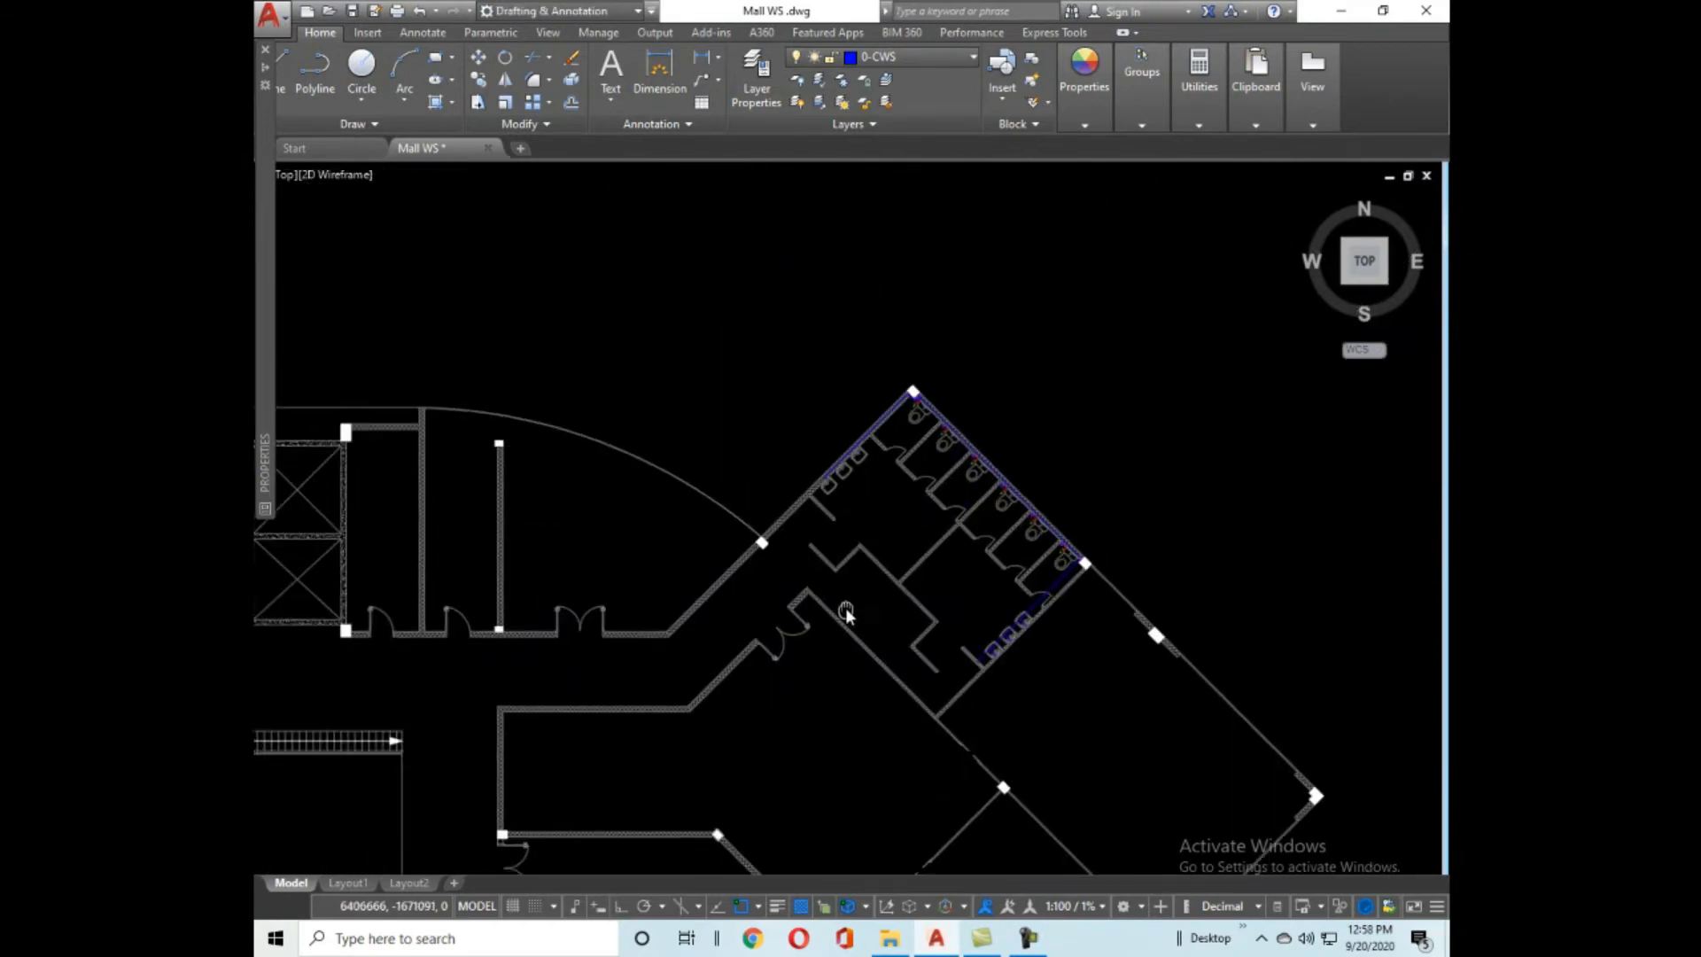
pyautogui.scroll(6, 921, 407)
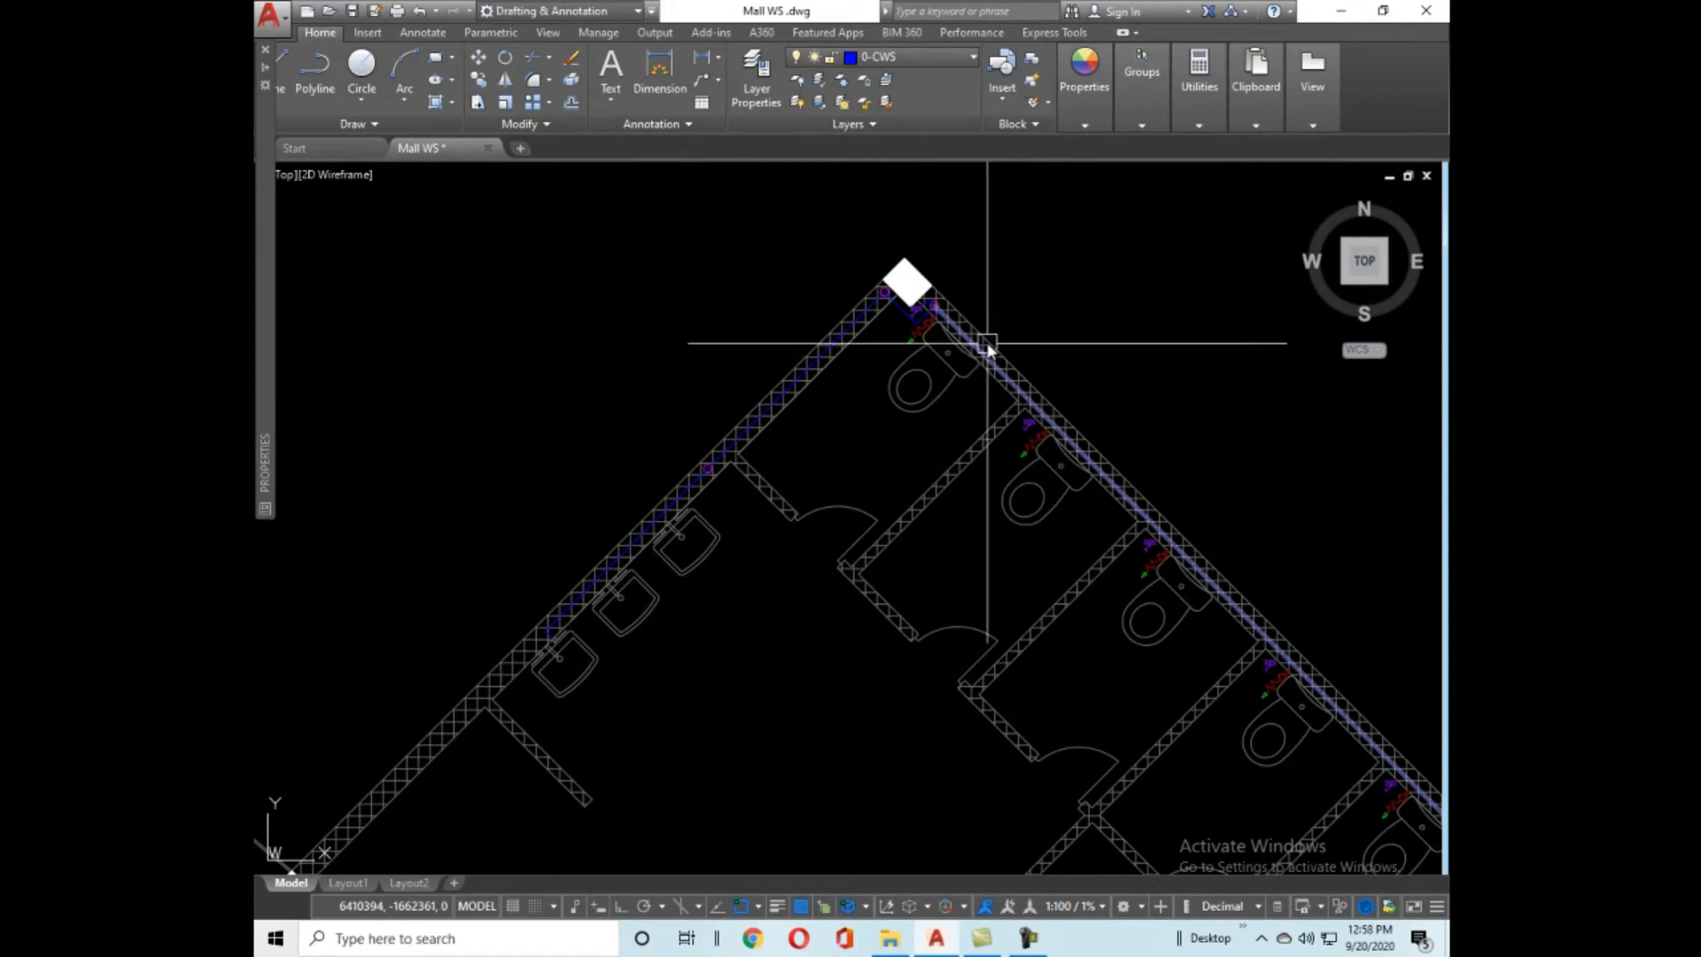
pyautogui.scroll(-3, 986, 343)
pyautogui.scroll(3, 1123, 740)
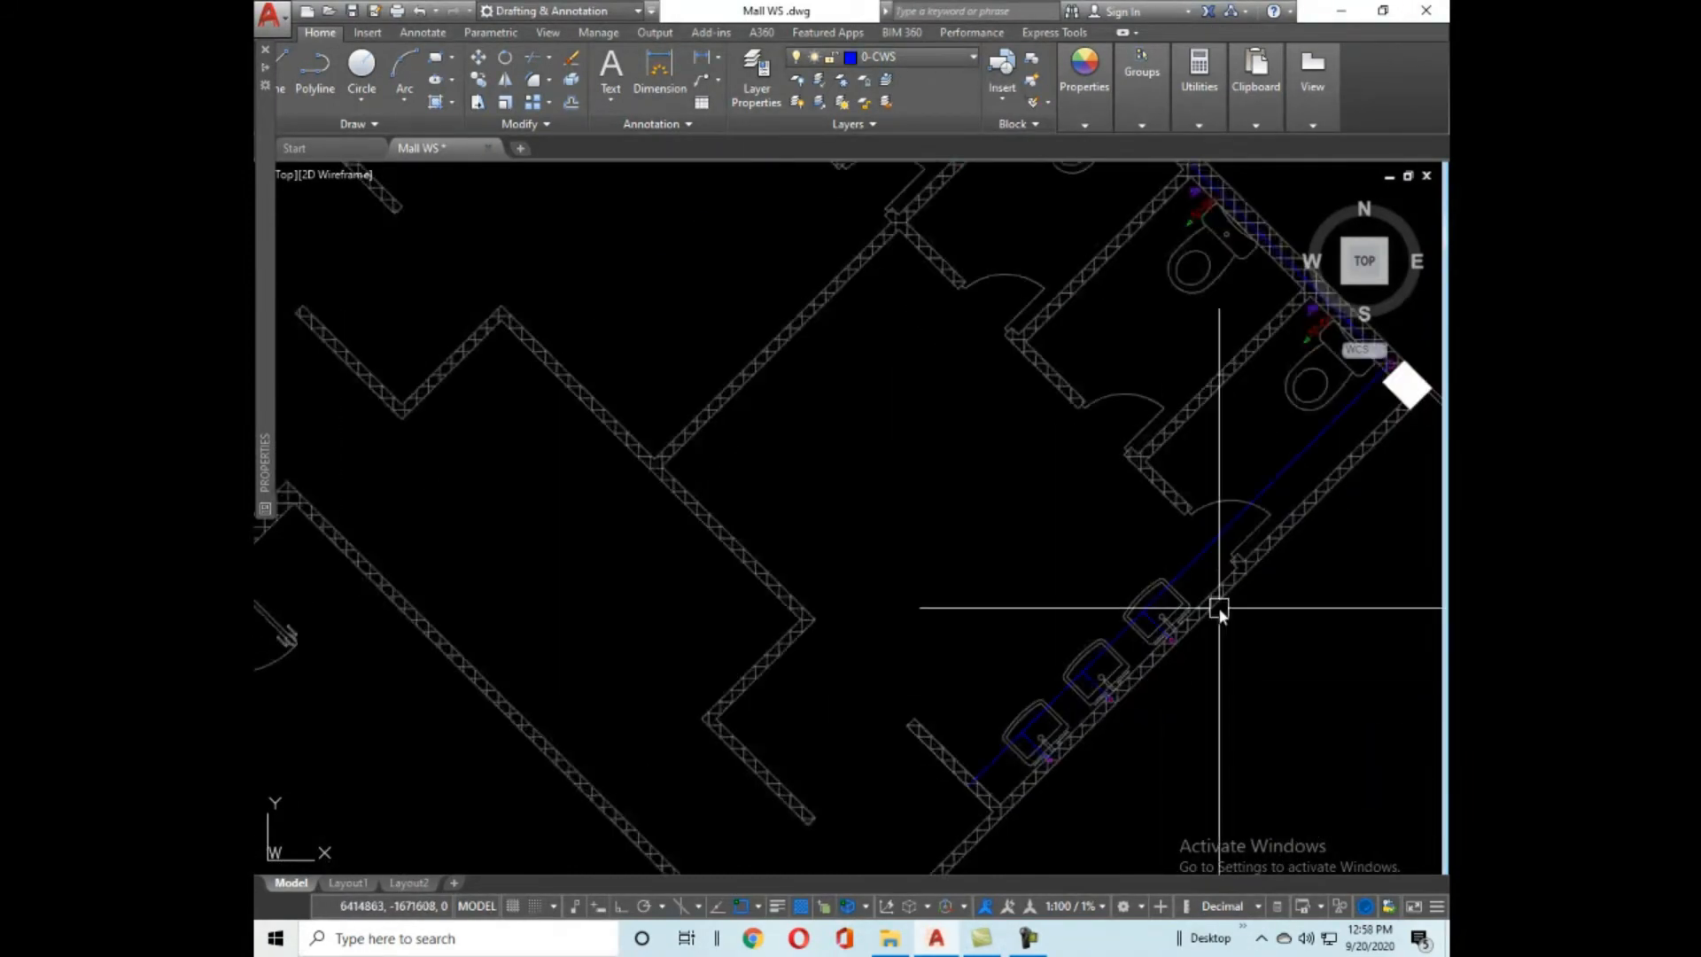
pyautogui.scroll(-7, 1251, 577)
pyautogui.scroll(-2, 874, 638)
pyautogui.scroll(9, 1006, 551)
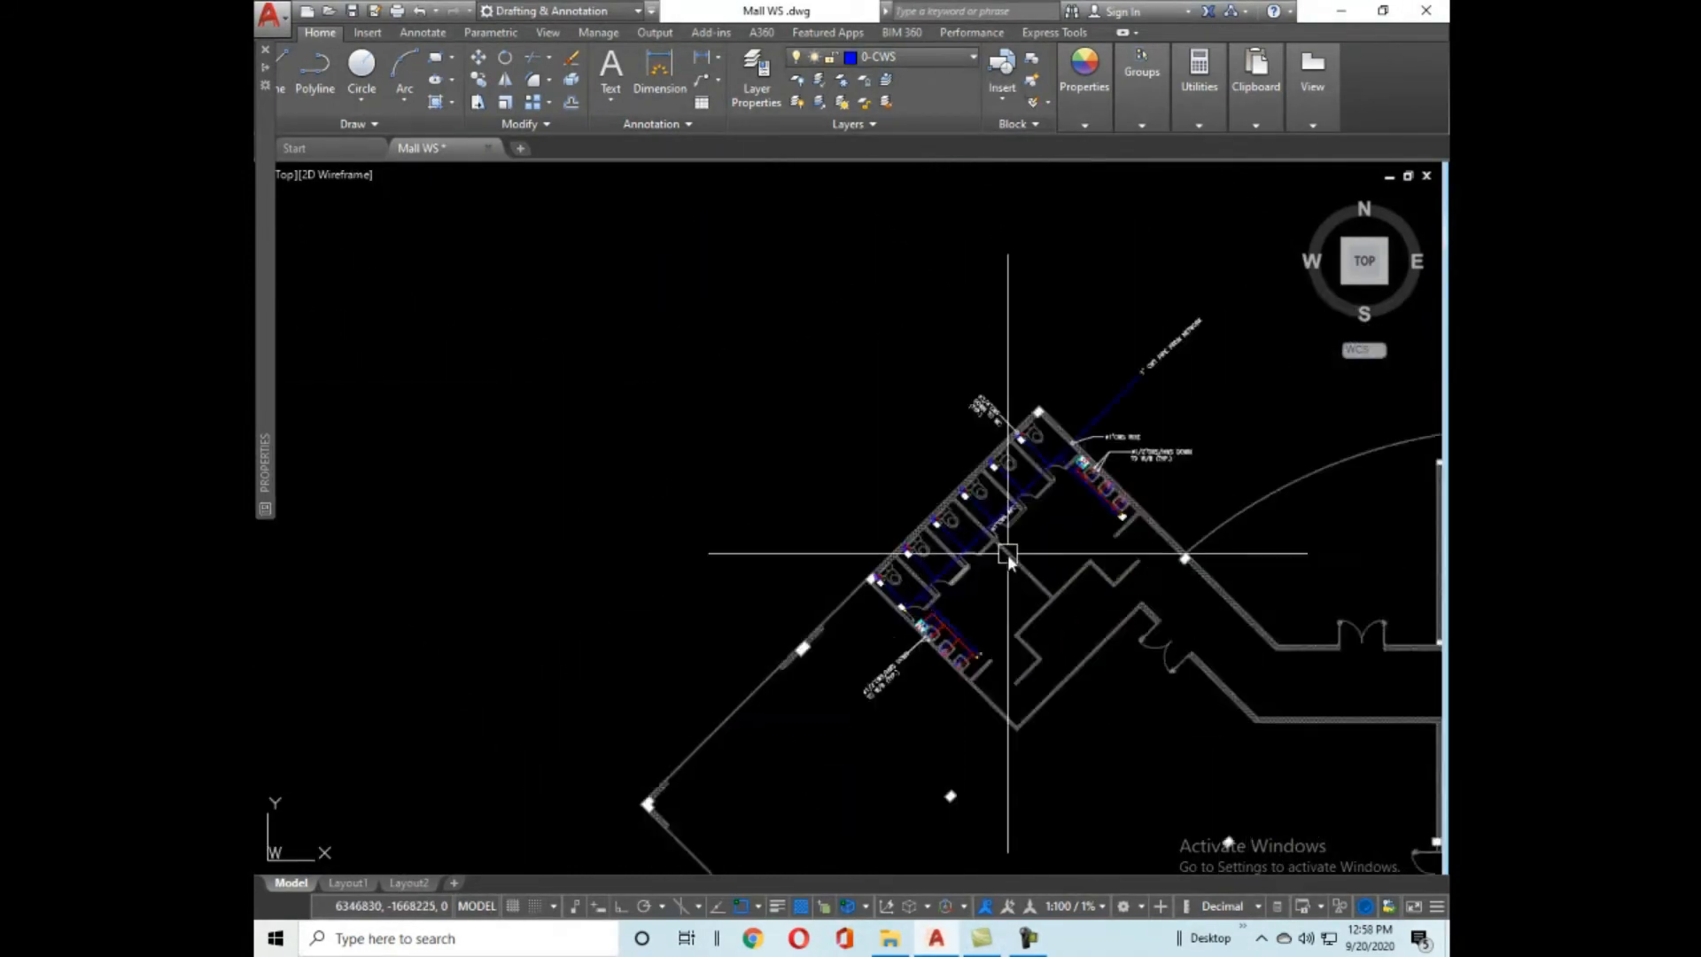
pyautogui.scroll(3, 1241, 376)
pyautogui.moveTo(1330, 319); pyautogui.dragTo(778, 587, button='middle')
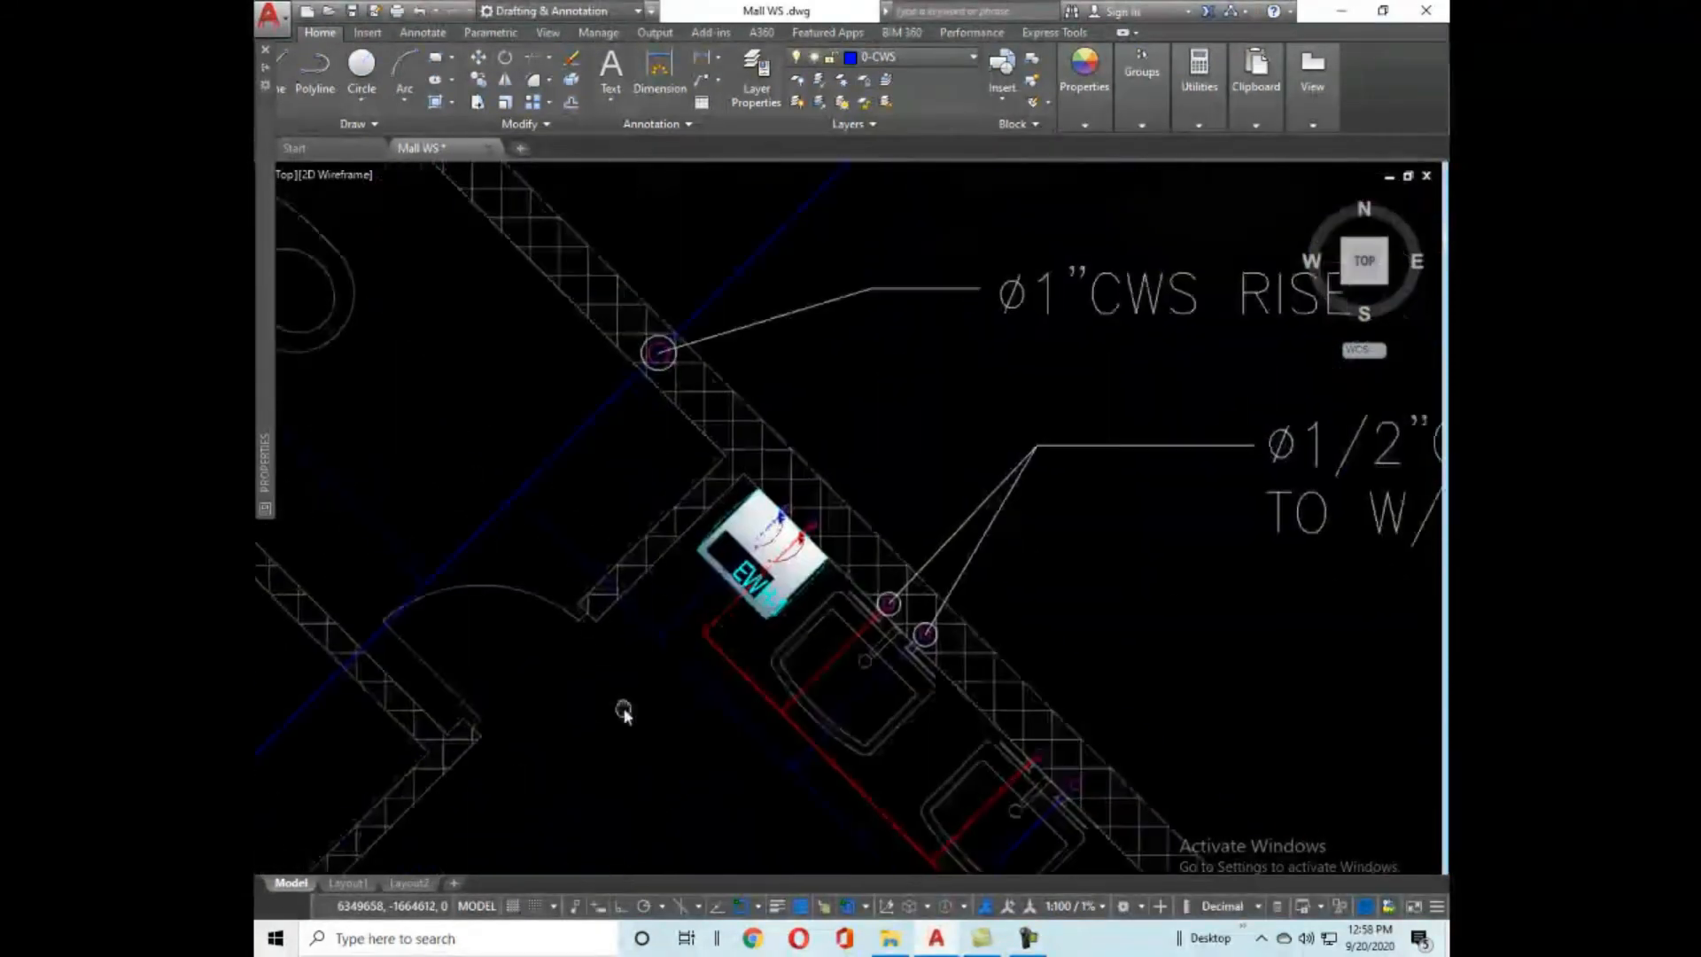
# Copy the EWH-1 electric water heater from the left-wing washroom to the open space beside the right-wing washbasins.
pyautogui.scroll(4, 779, 586)
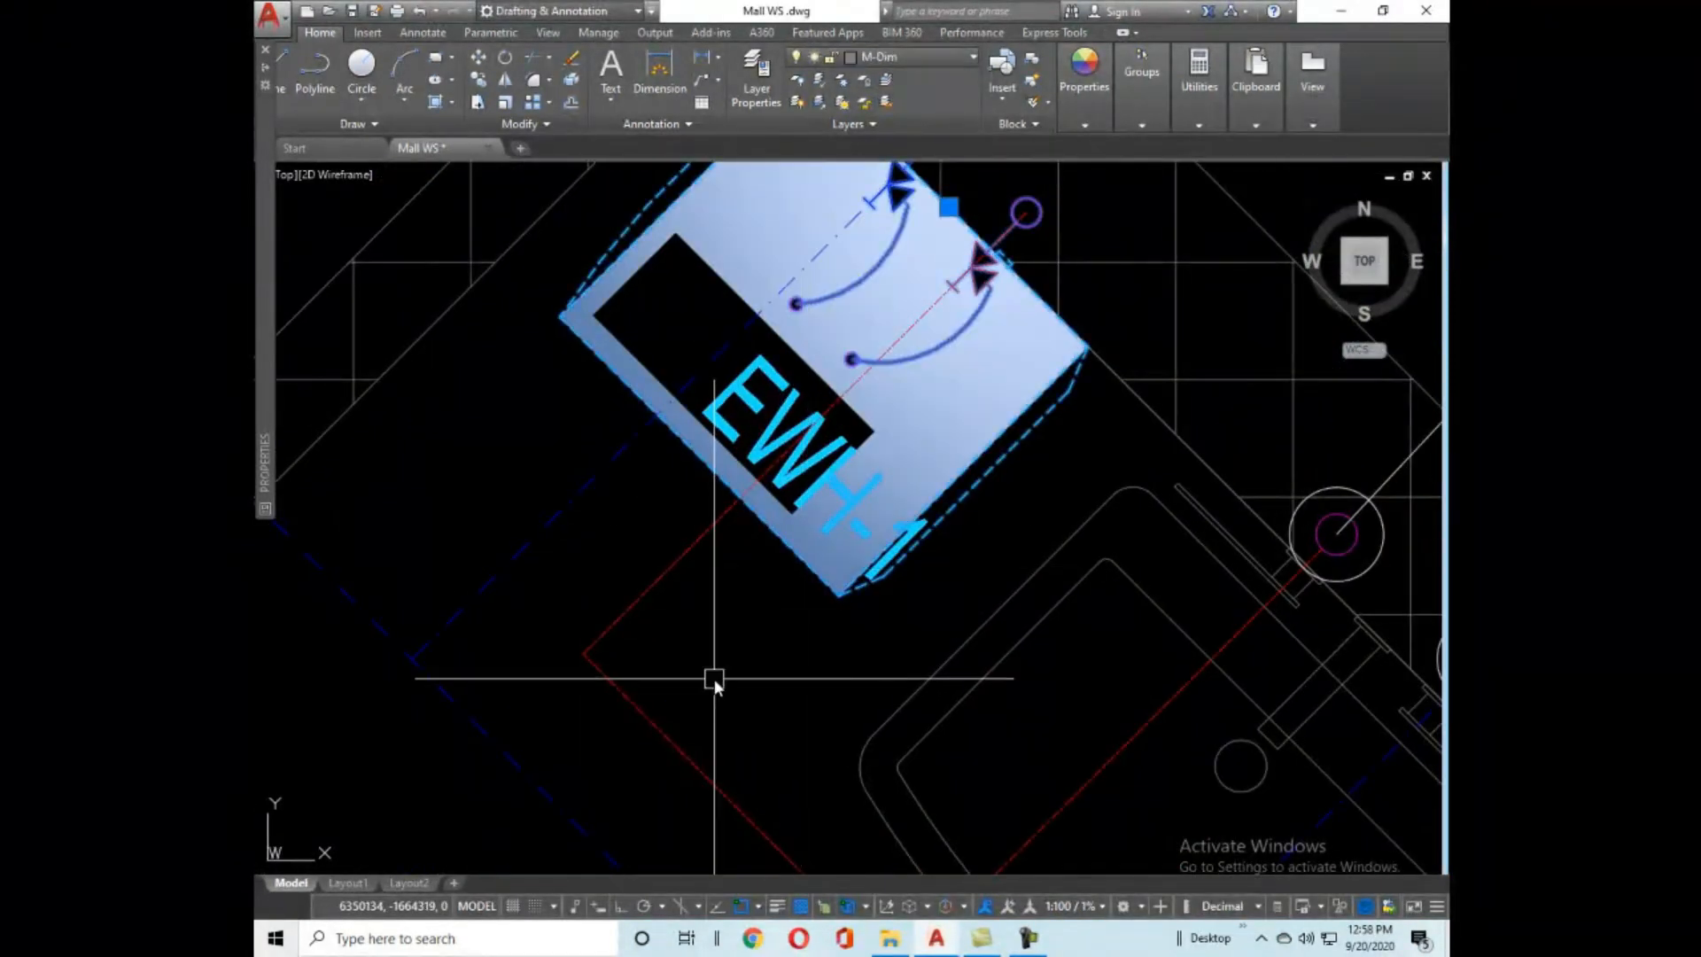
pyautogui.moveTo(881, 352); pyautogui.dragTo(865, 472, button='middle')
pyautogui.scroll(-6, 888, 392)
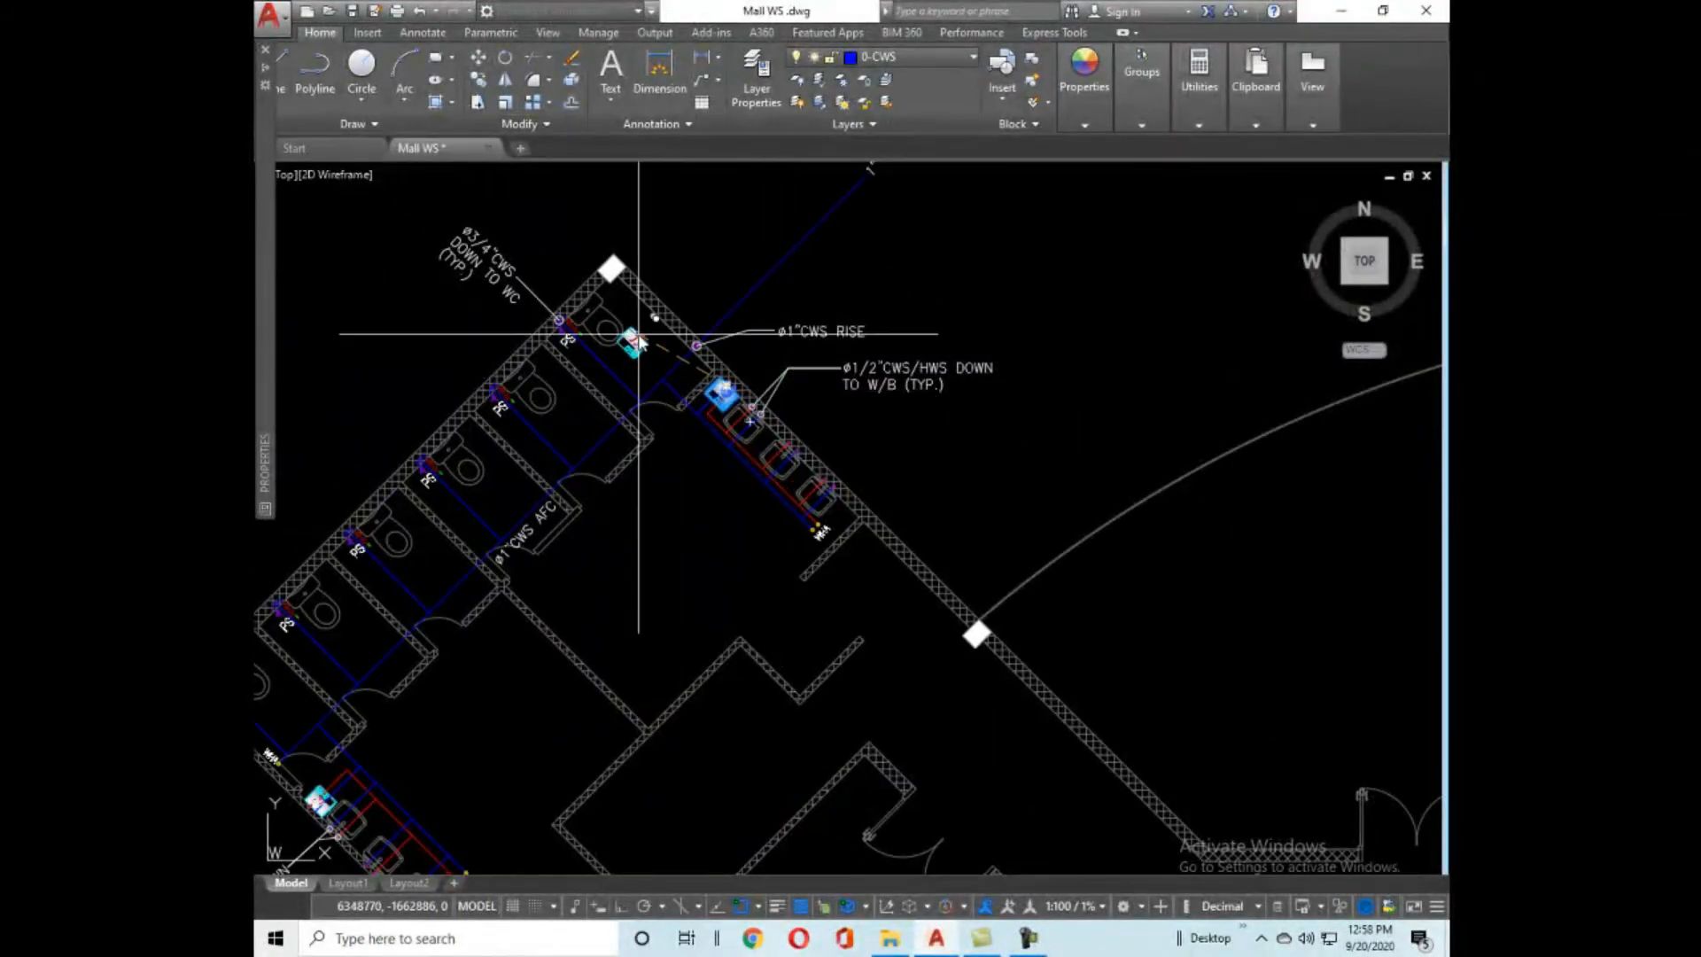
pyautogui.scroll(-5, 638, 334)
pyautogui.scroll(6, 1086, 390)
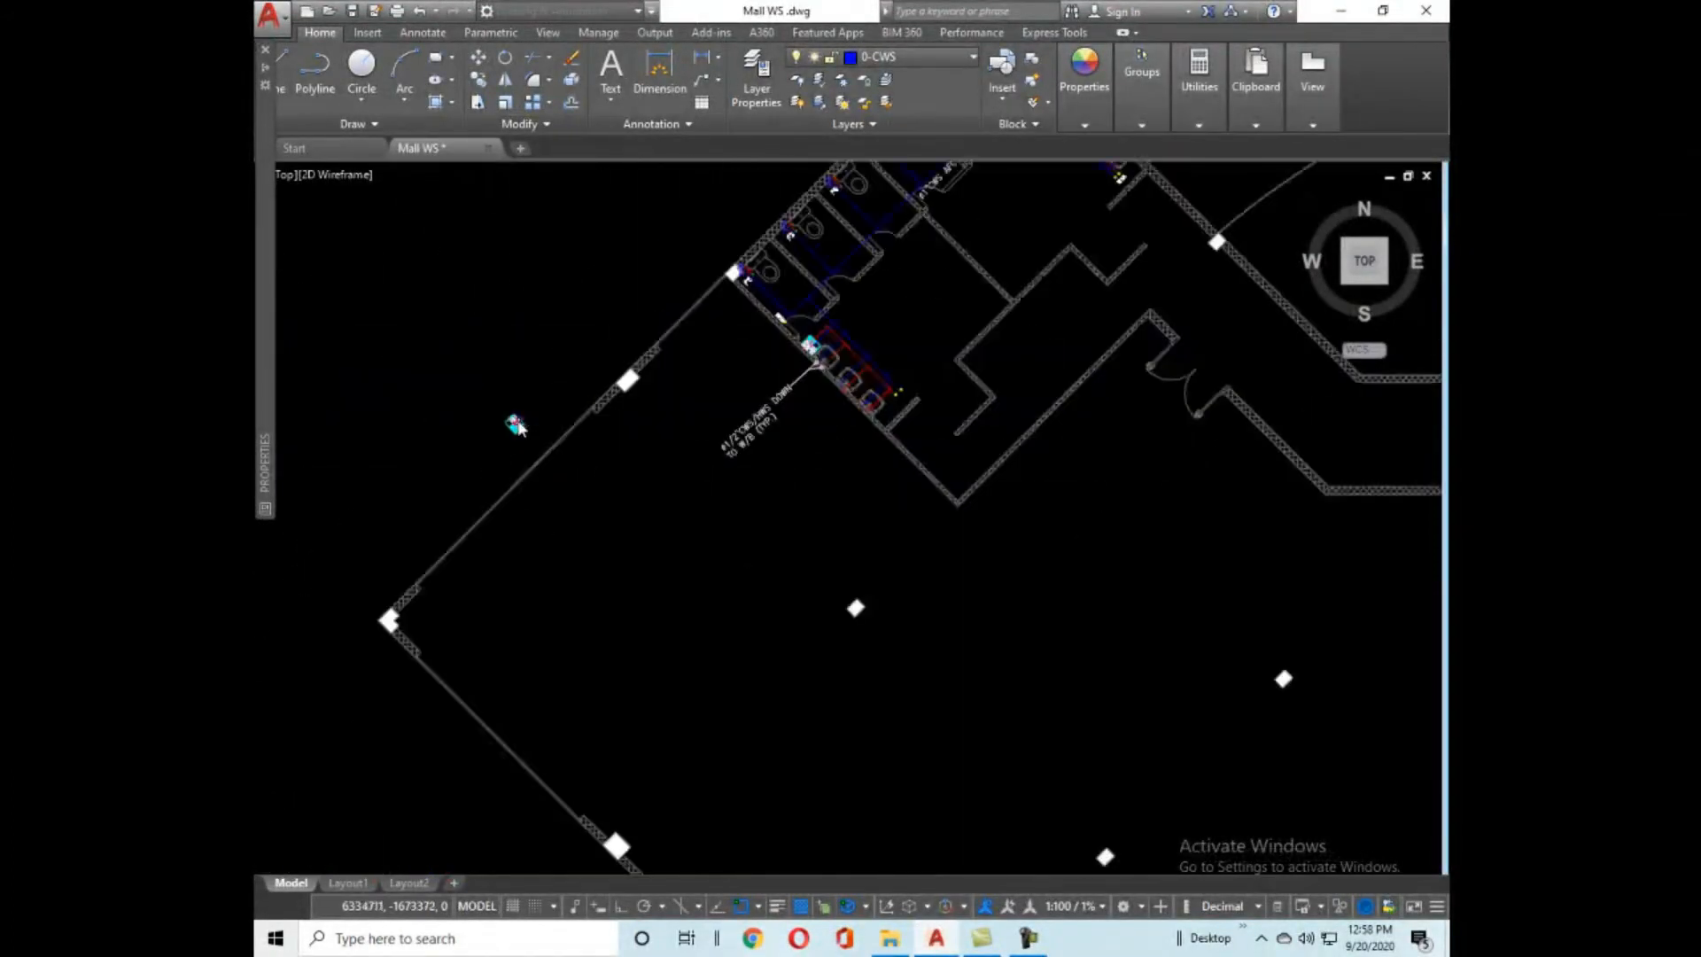
pyautogui.scroll(3, 1087, 390)
pyautogui.scroll(-6, 850, 447)
pyautogui.scroll(5, 746, 484)
pyautogui.scroll(6, 952, 465)
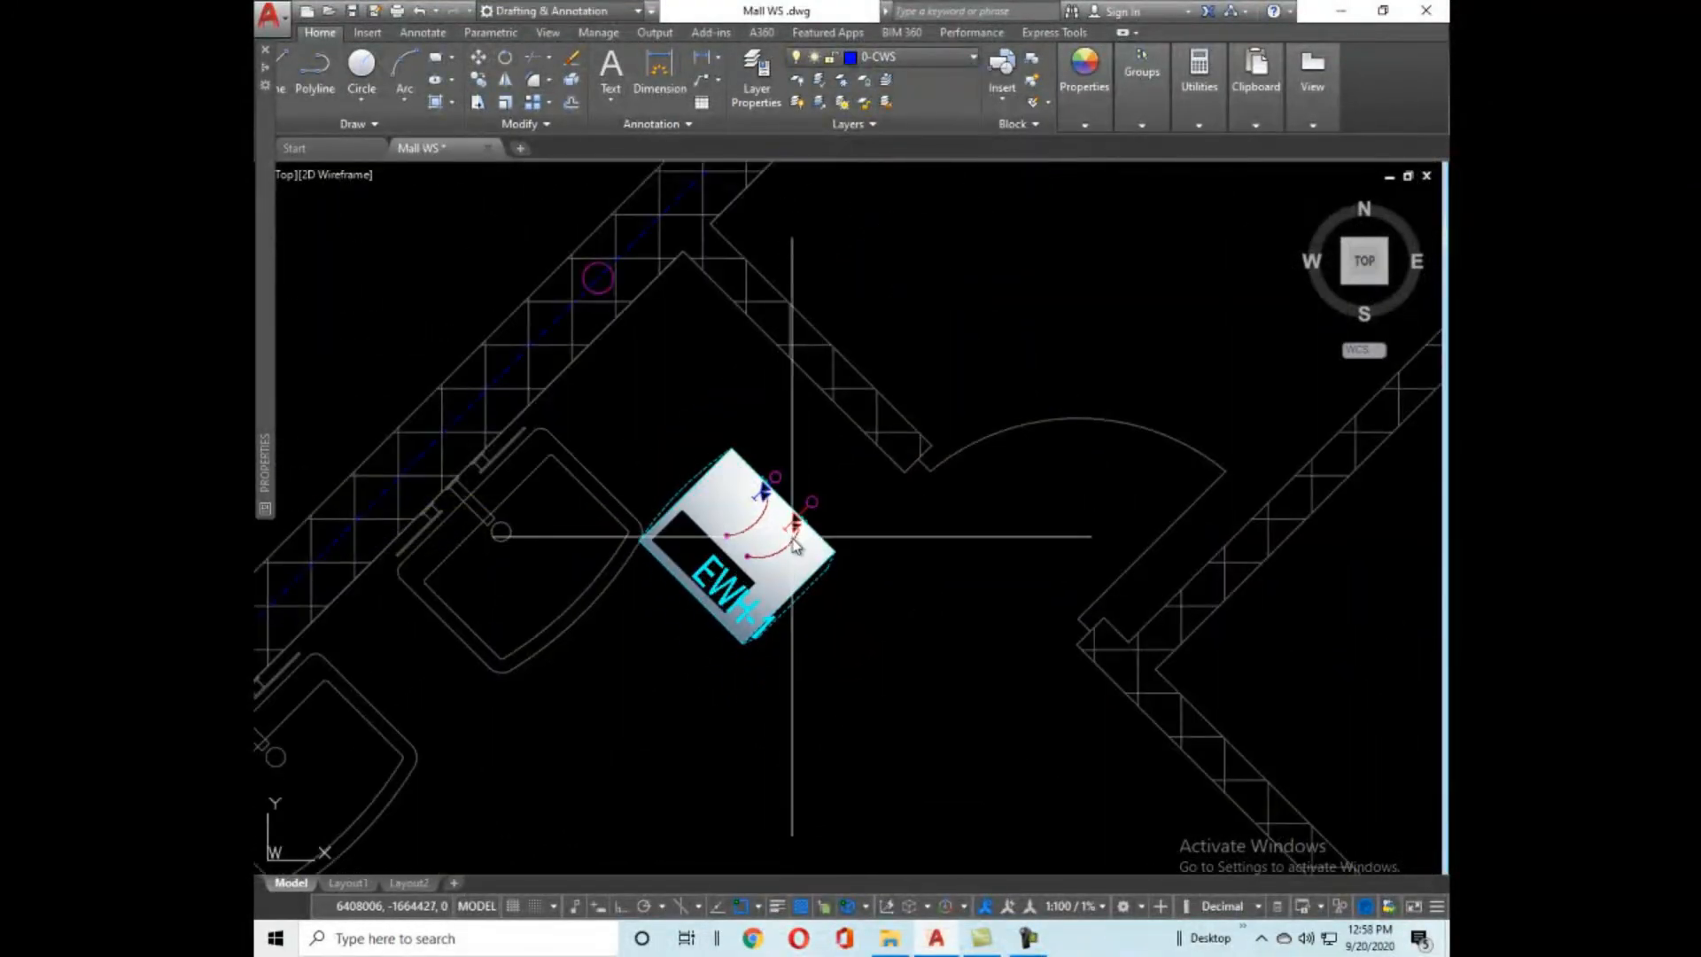
# Rotate the copied EWH-1 heater so its valve side faces the wall behind the washbasins.
pyautogui.click(792, 536)
pyautogui.click(799, 525)
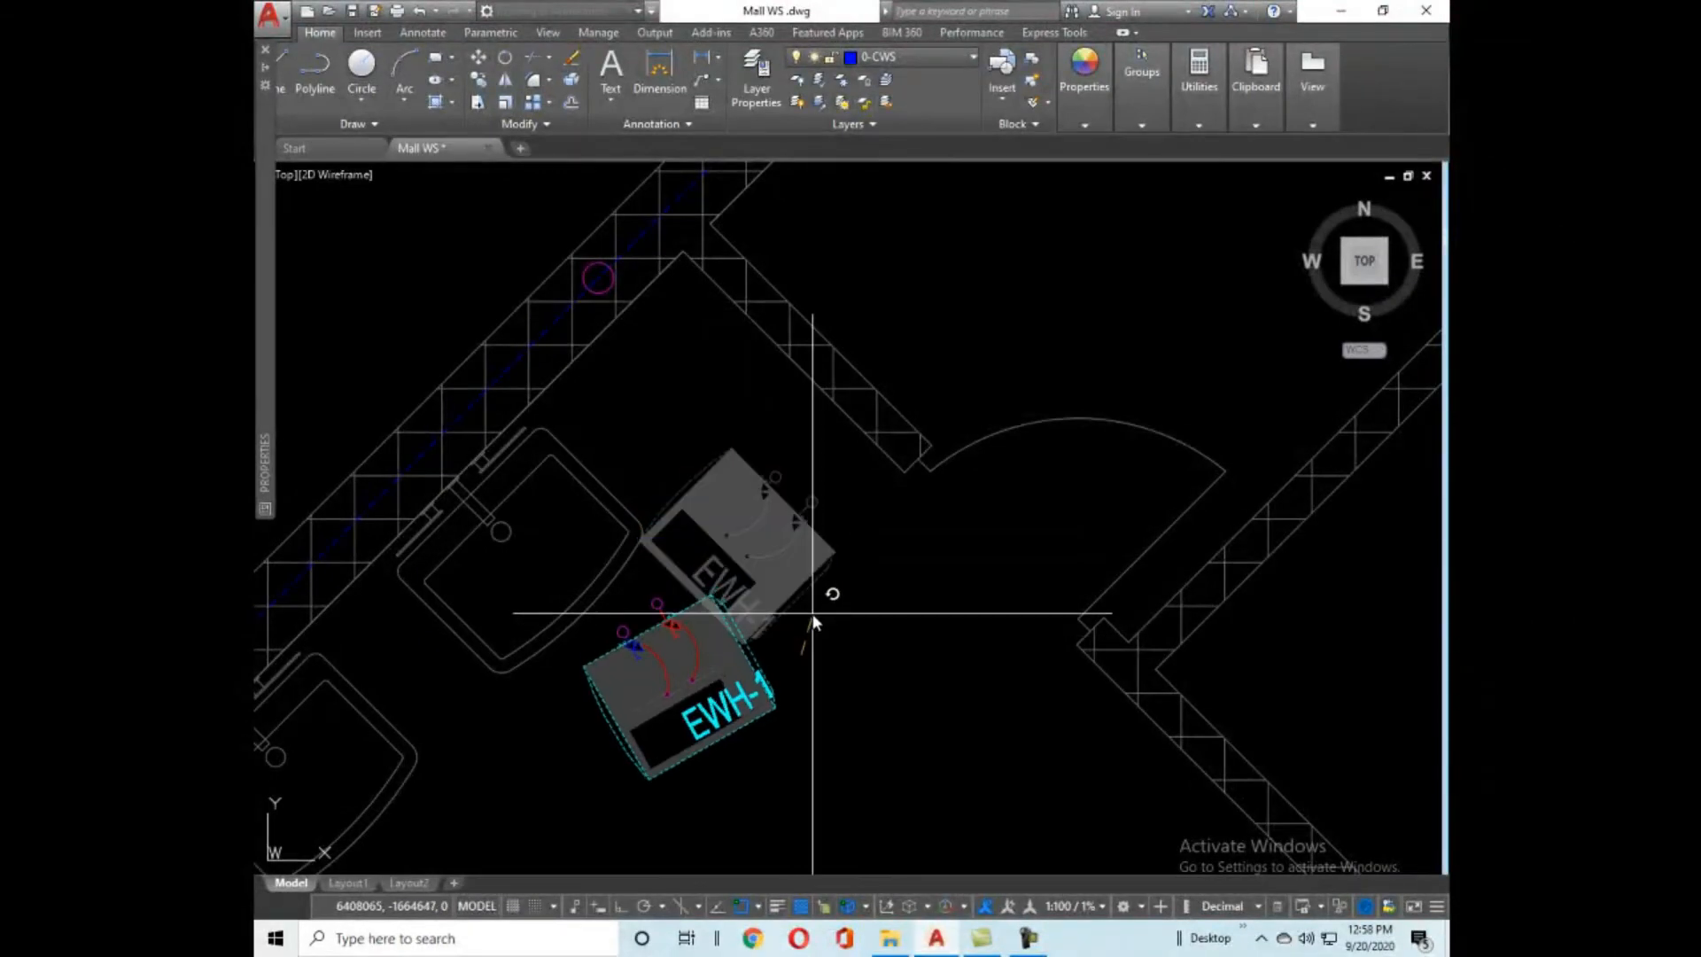
pyautogui.click(790, 444)
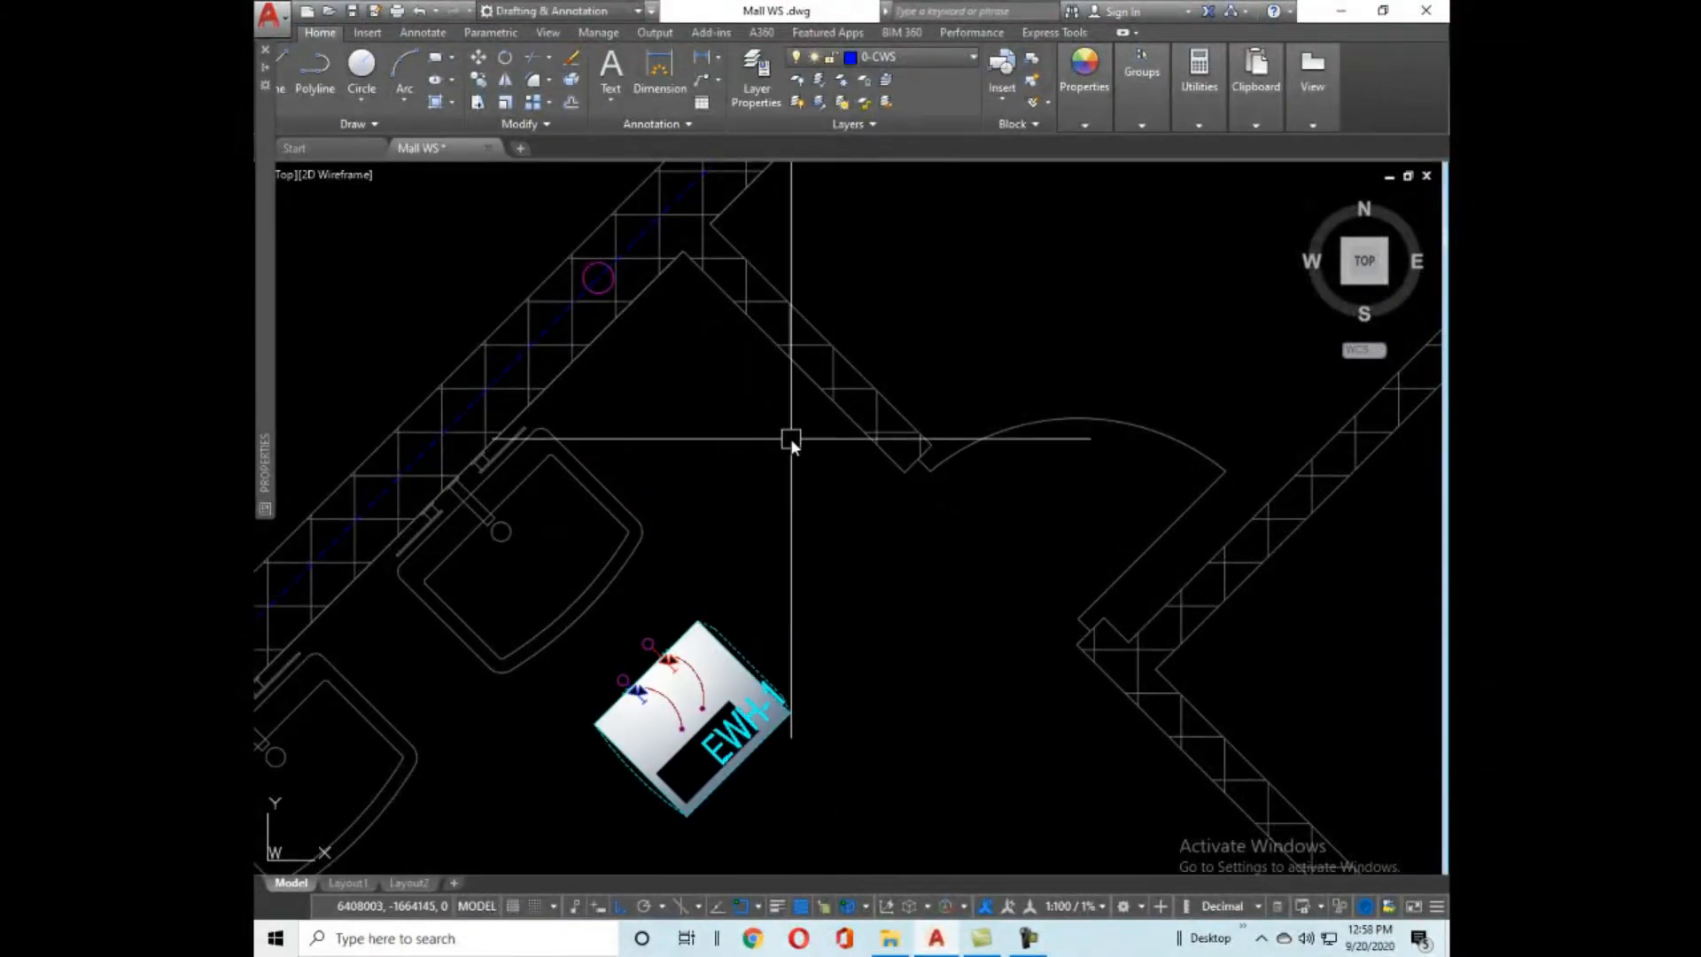
# Move the EWH-1 heater against the wall, between the last washbasin and the short partition wall.
pyautogui.scroll(2, 666, 671)
pyautogui.click(642, 661)
pyautogui.scroll(-4, 627, 660)
pyautogui.scroll(4, 620, 620)
pyautogui.scroll(-4, 611, 544)
pyautogui.scroll(4, 800, 485)
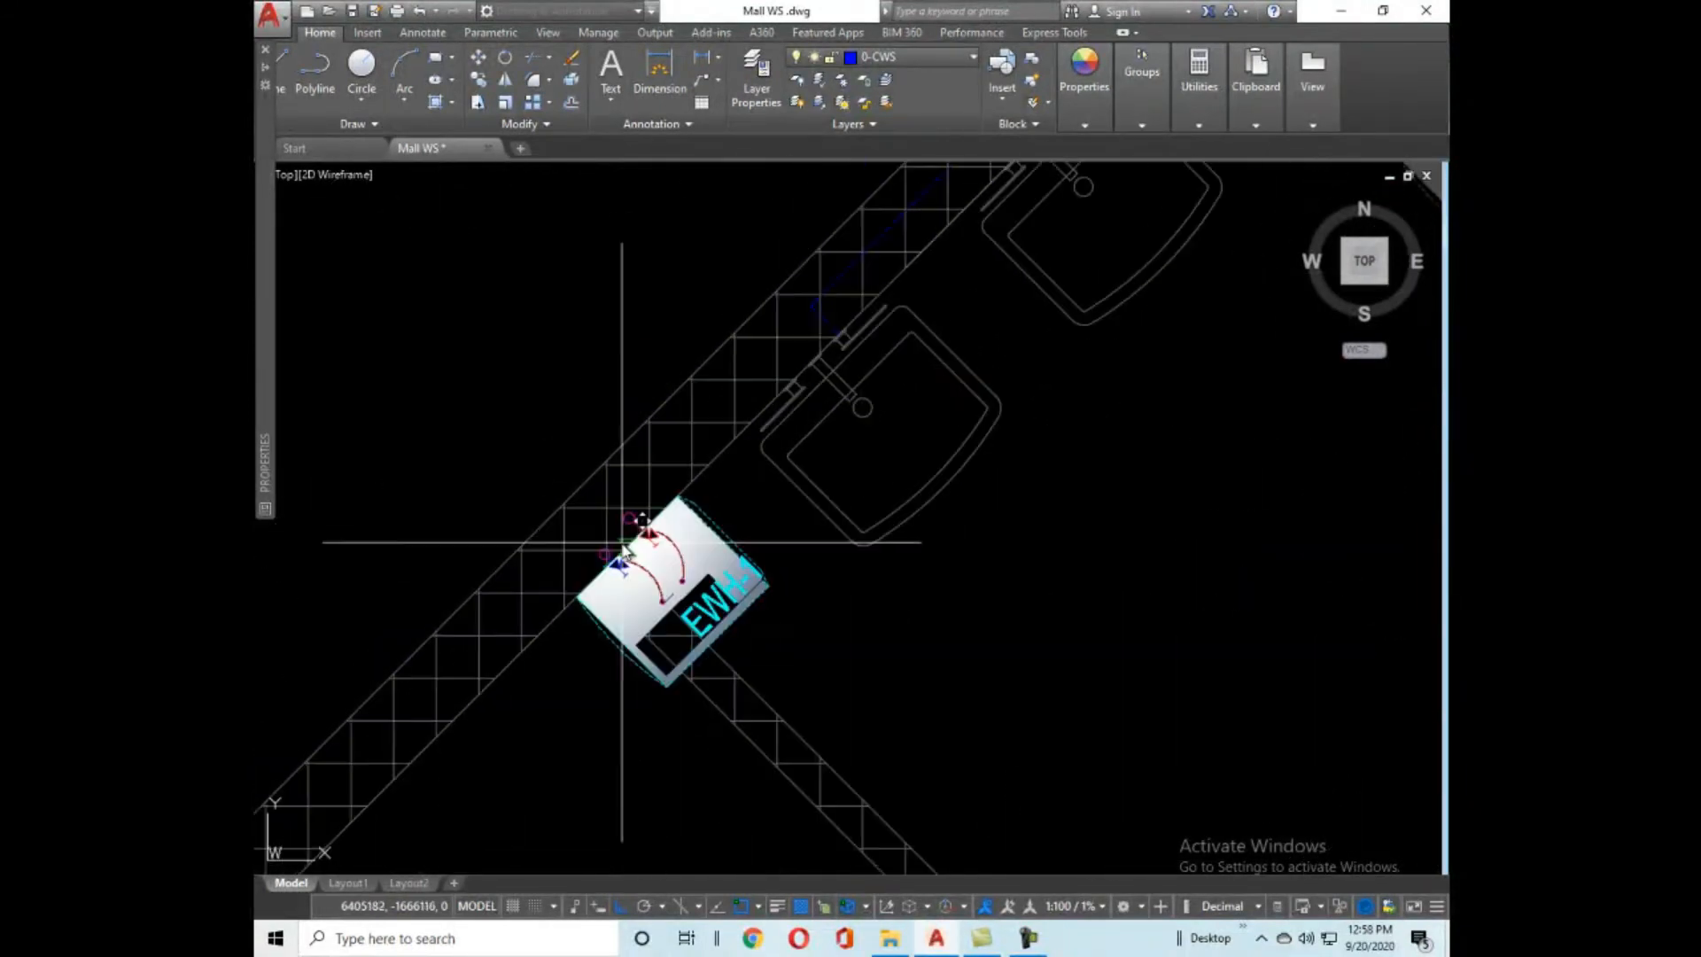
pyautogui.click(704, 470)
# Extend the cold water pipe inside the wall from the last washbasin to the heater's cold inlet and trim off the excess.
pyautogui.scroll(-3, 704, 469)
pyautogui.scroll(4, 996, 390)
pyautogui.scroll(-3, 981, 363)
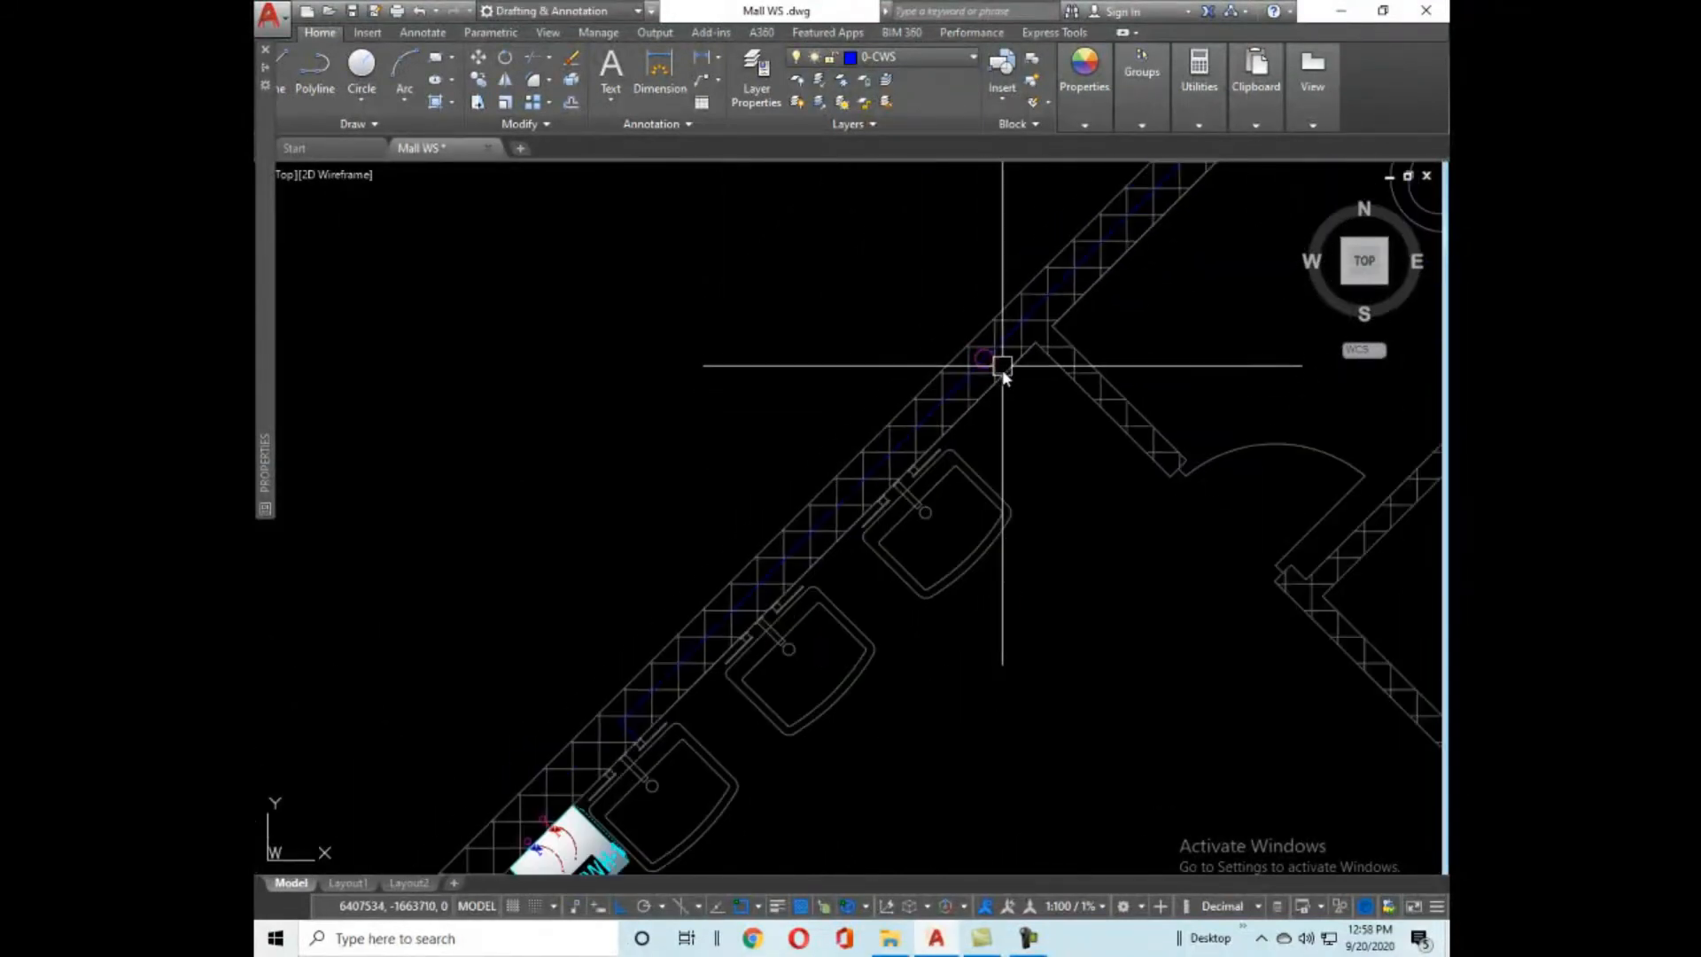
pyautogui.scroll(2, 930, 416)
pyautogui.scroll(3, 797, 479)
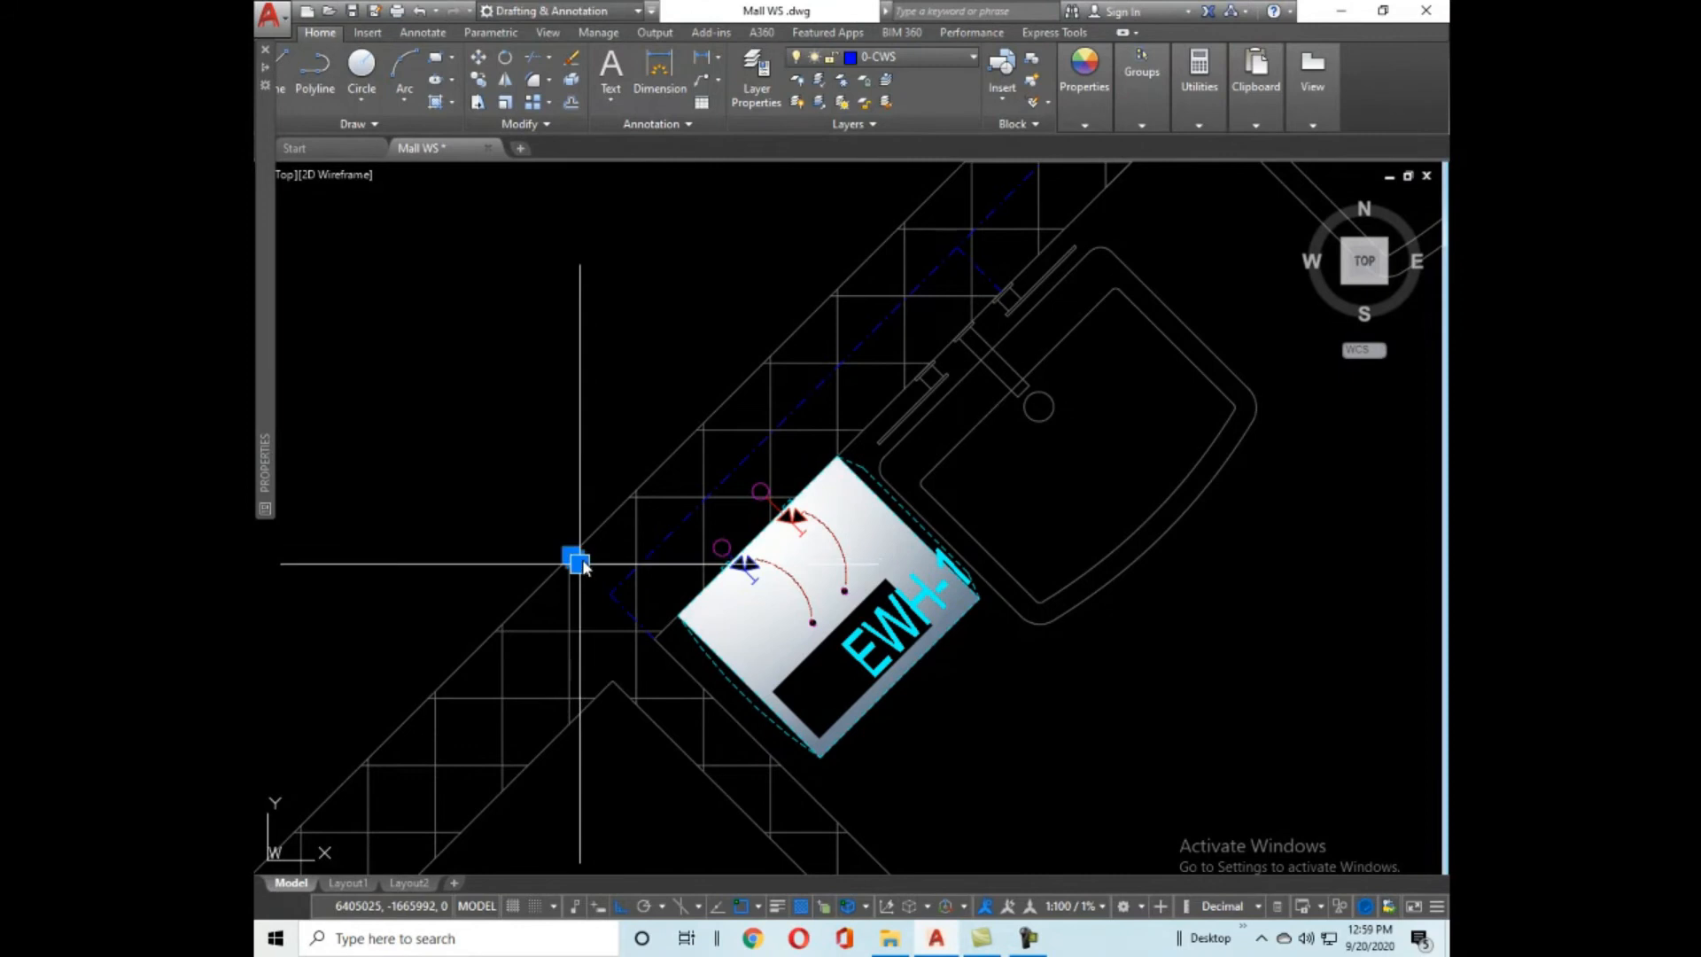
pyautogui.scroll(3, 660, 567)
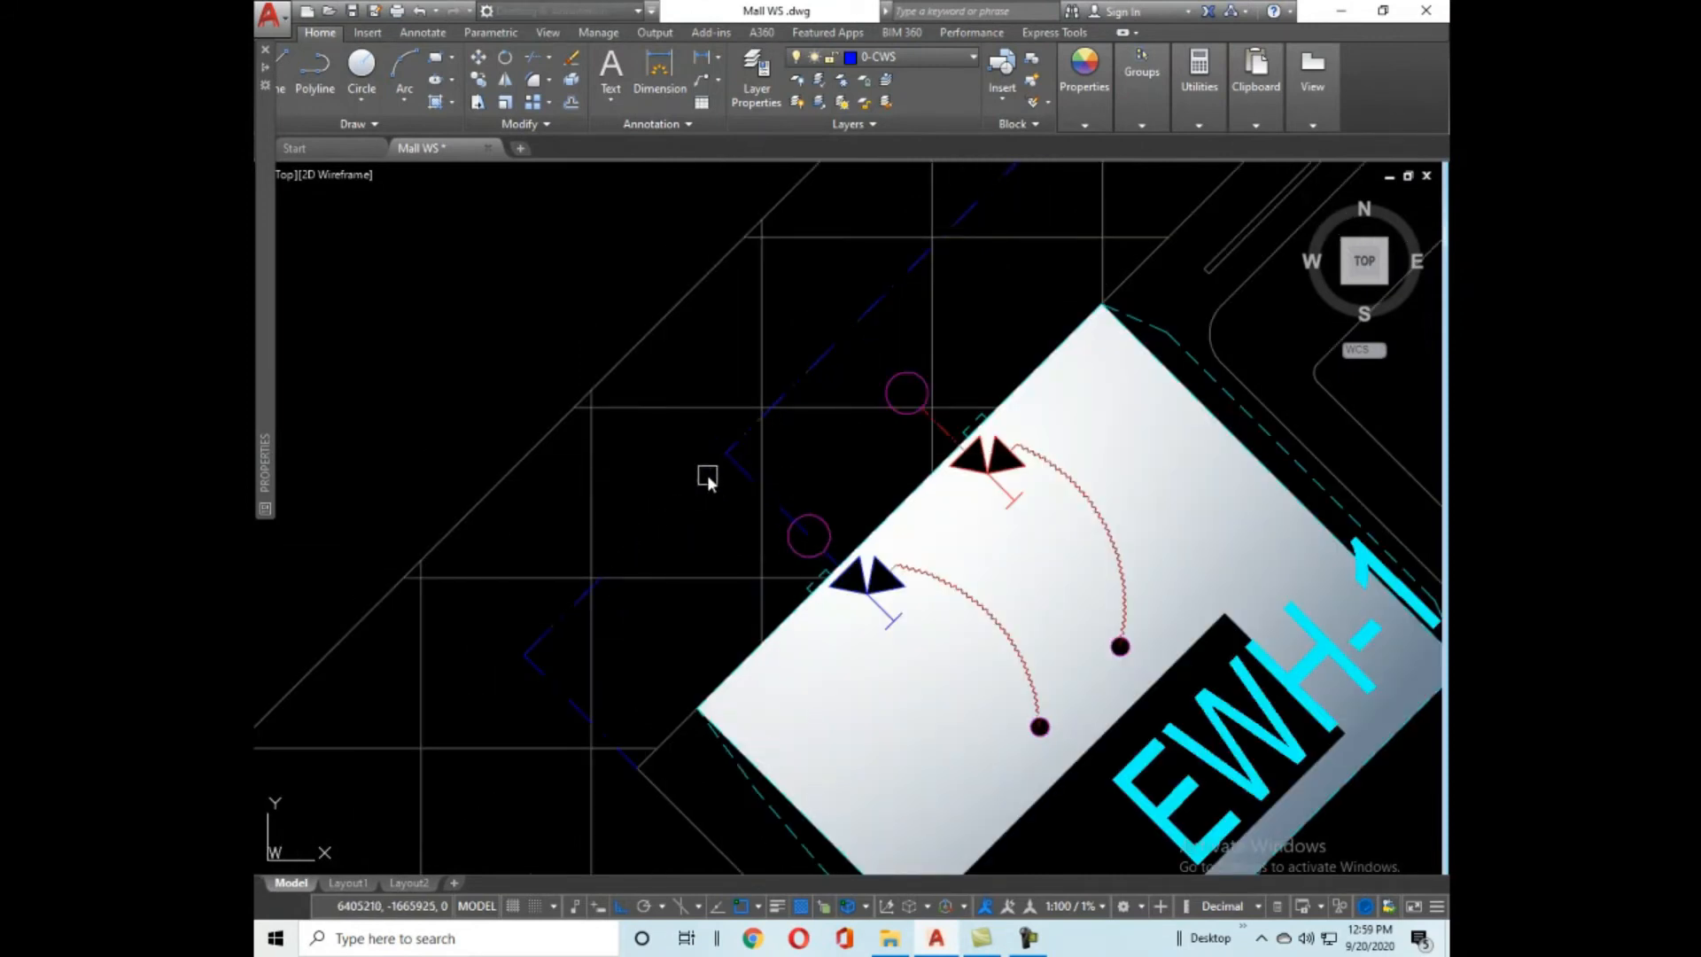
pyautogui.scroll(-5, 700, 457)
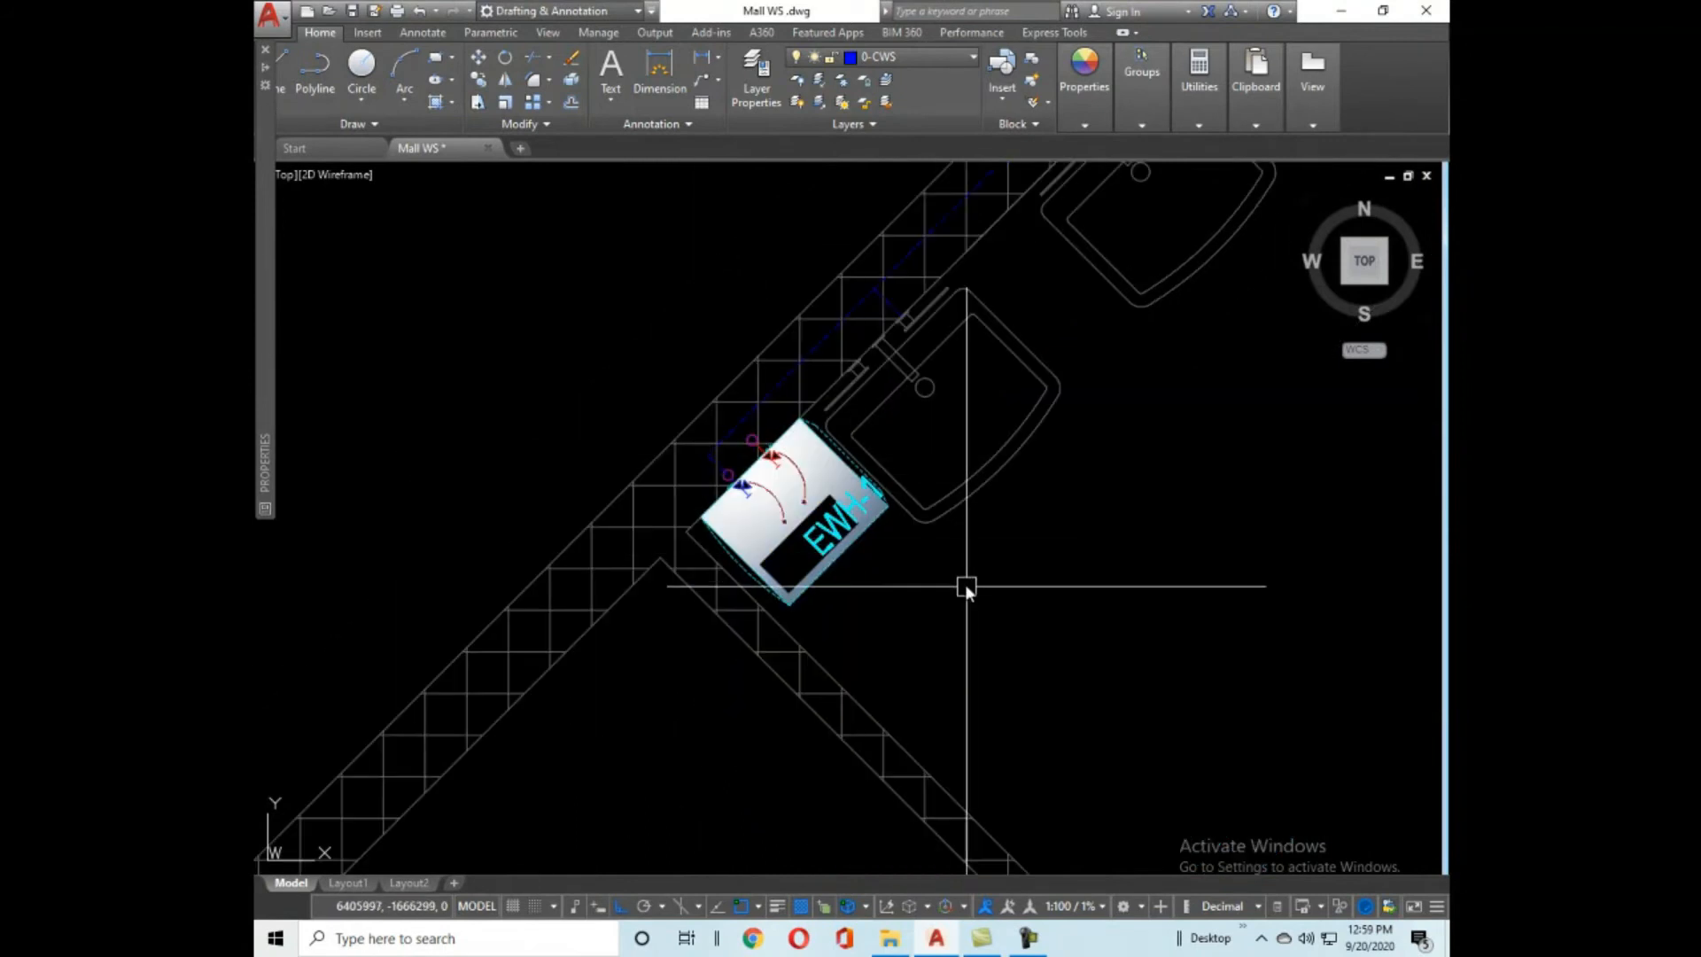
pyautogui.moveTo(969, 588); pyautogui.dragTo(736, 646, button='middle')
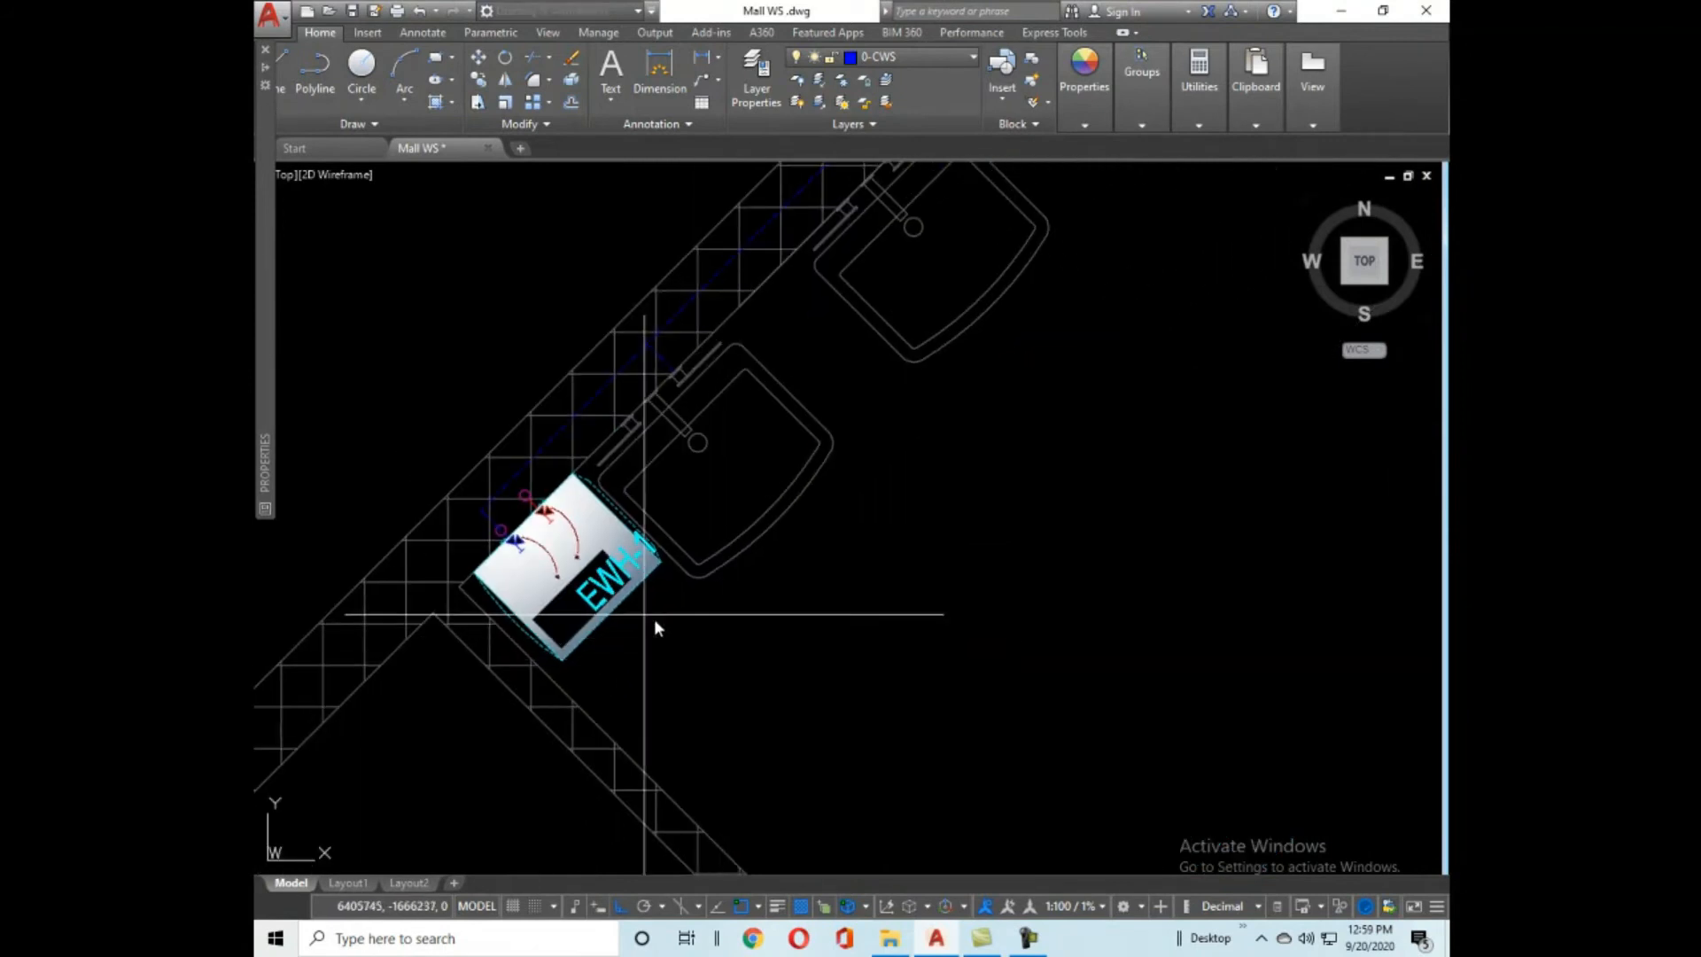
# Draw a short line from the wall corner at the toilet partition, perpendicular to the cold water pipe near the riser.
pyautogui.scroll(5, 653, 618)
pyautogui.scroll(-3, 683, 482)
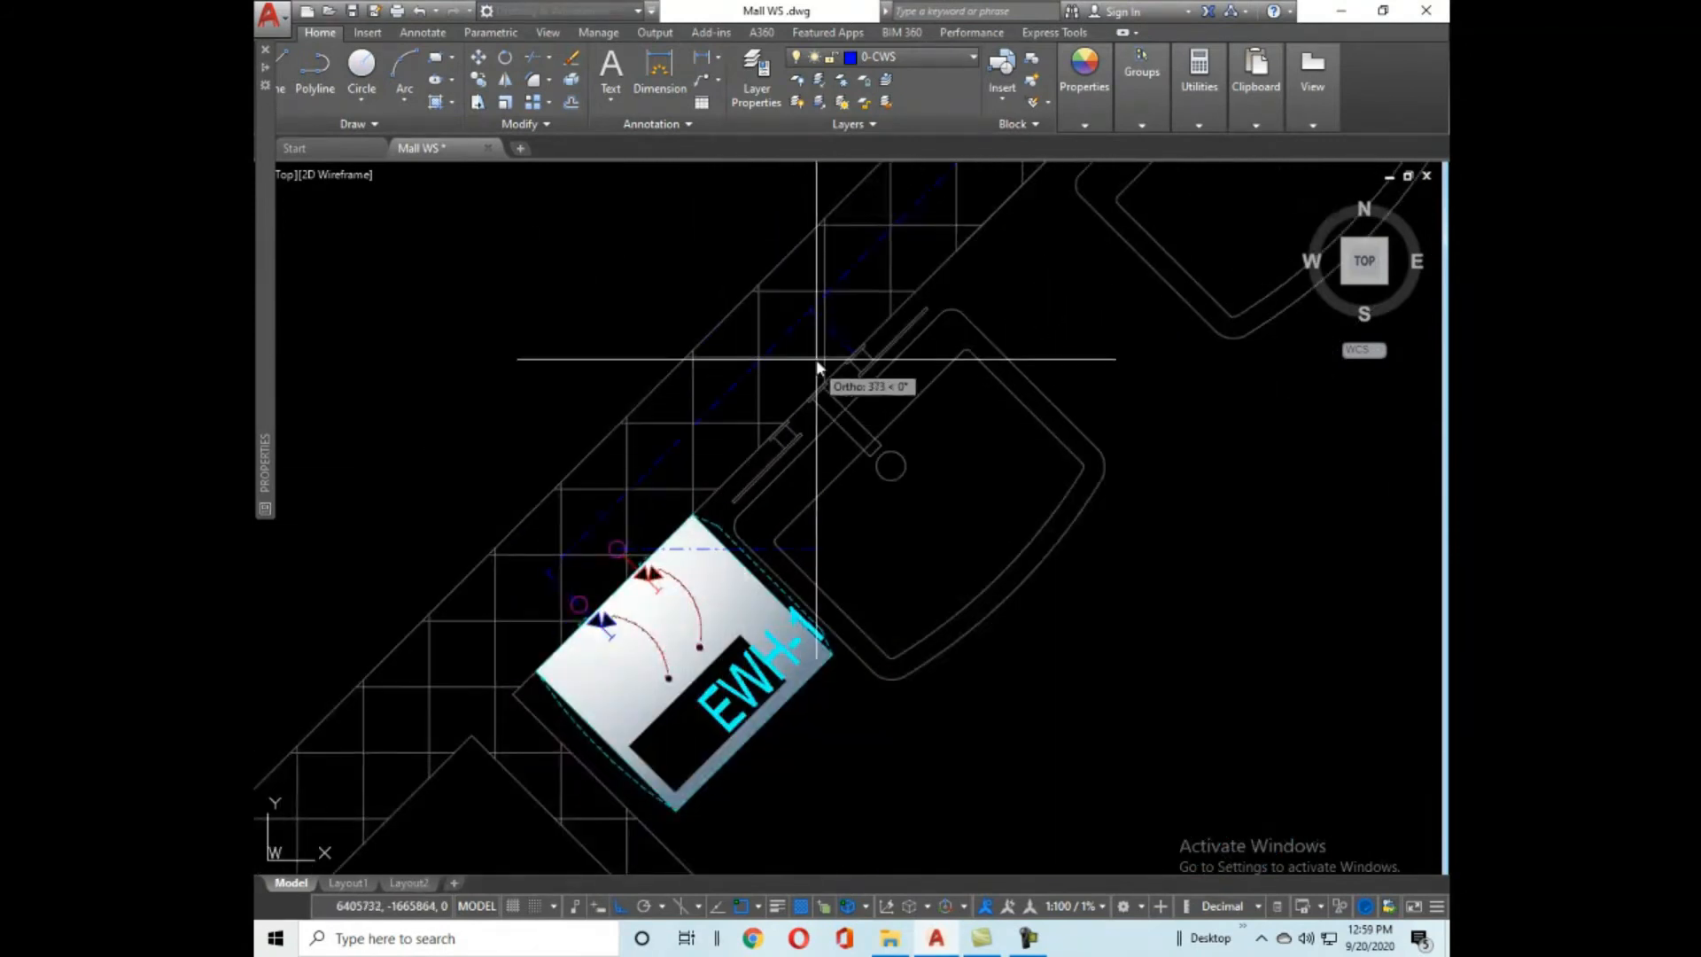
pyautogui.moveTo(842, 333); pyautogui.dragTo(452, 801, button='middle')
pyautogui.scroll(-4, 564, 716)
pyautogui.moveTo(913, 465); pyautogui.dragTo(831, 554, button='middle')
pyautogui.scroll(4, 677, 595)
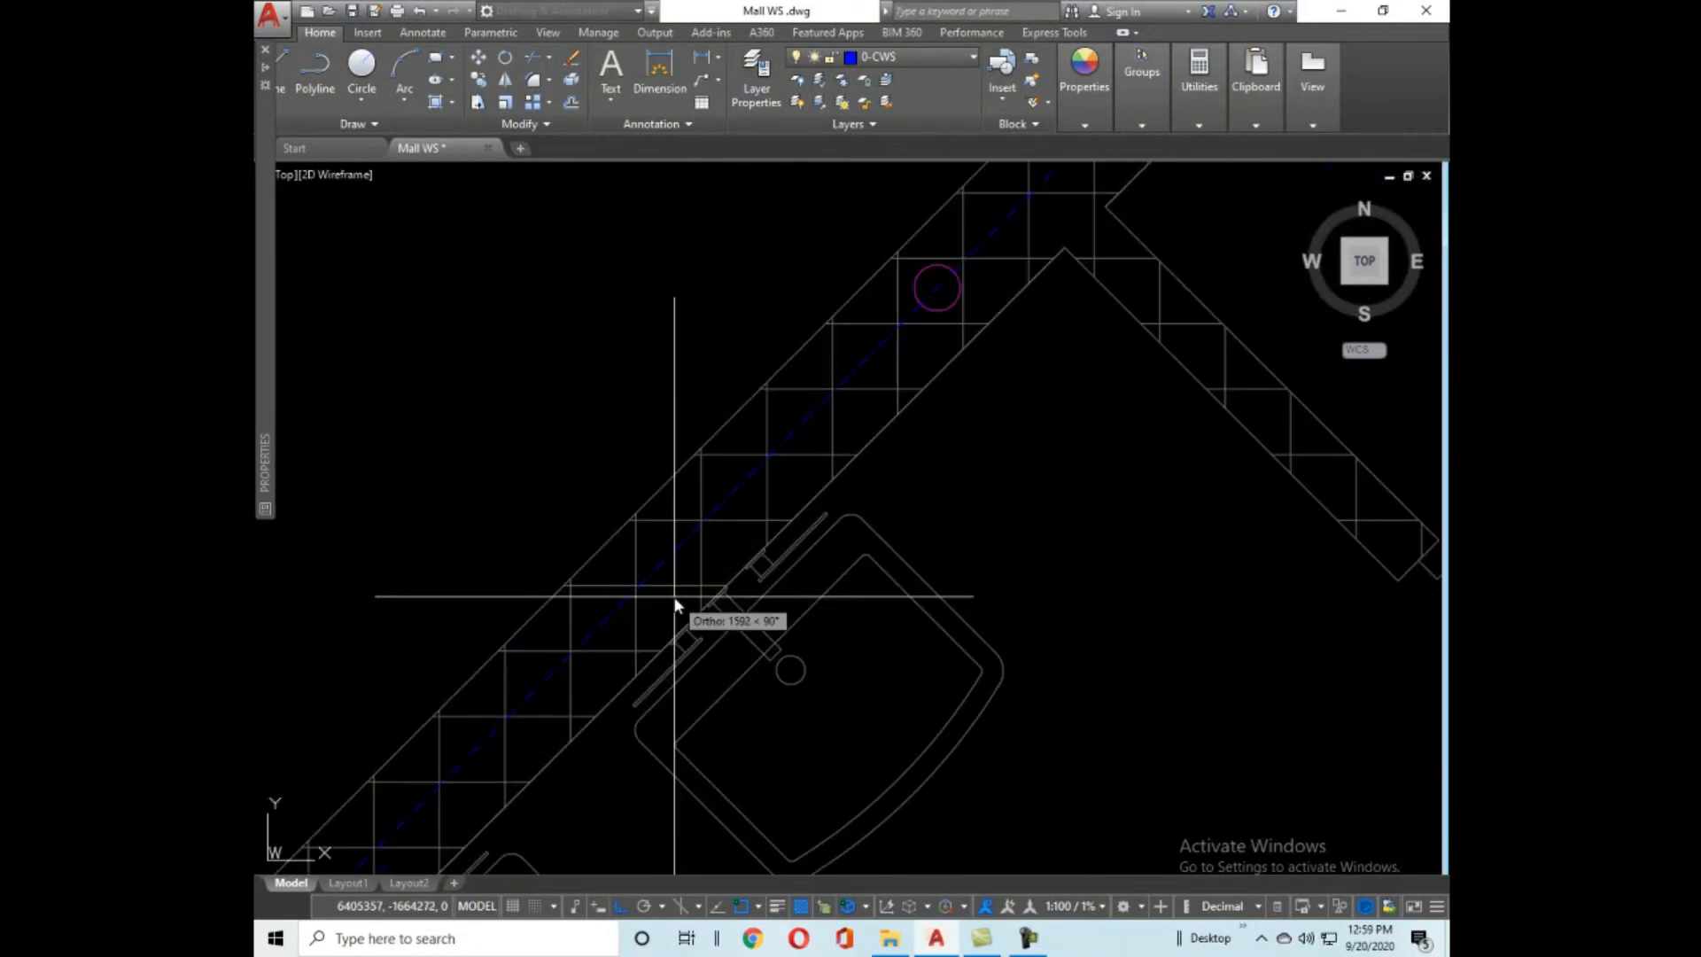
pyautogui.moveTo(1045, 295); pyautogui.dragTo(770, 652, button='middle')
pyautogui.scroll(-4, 736, 696)
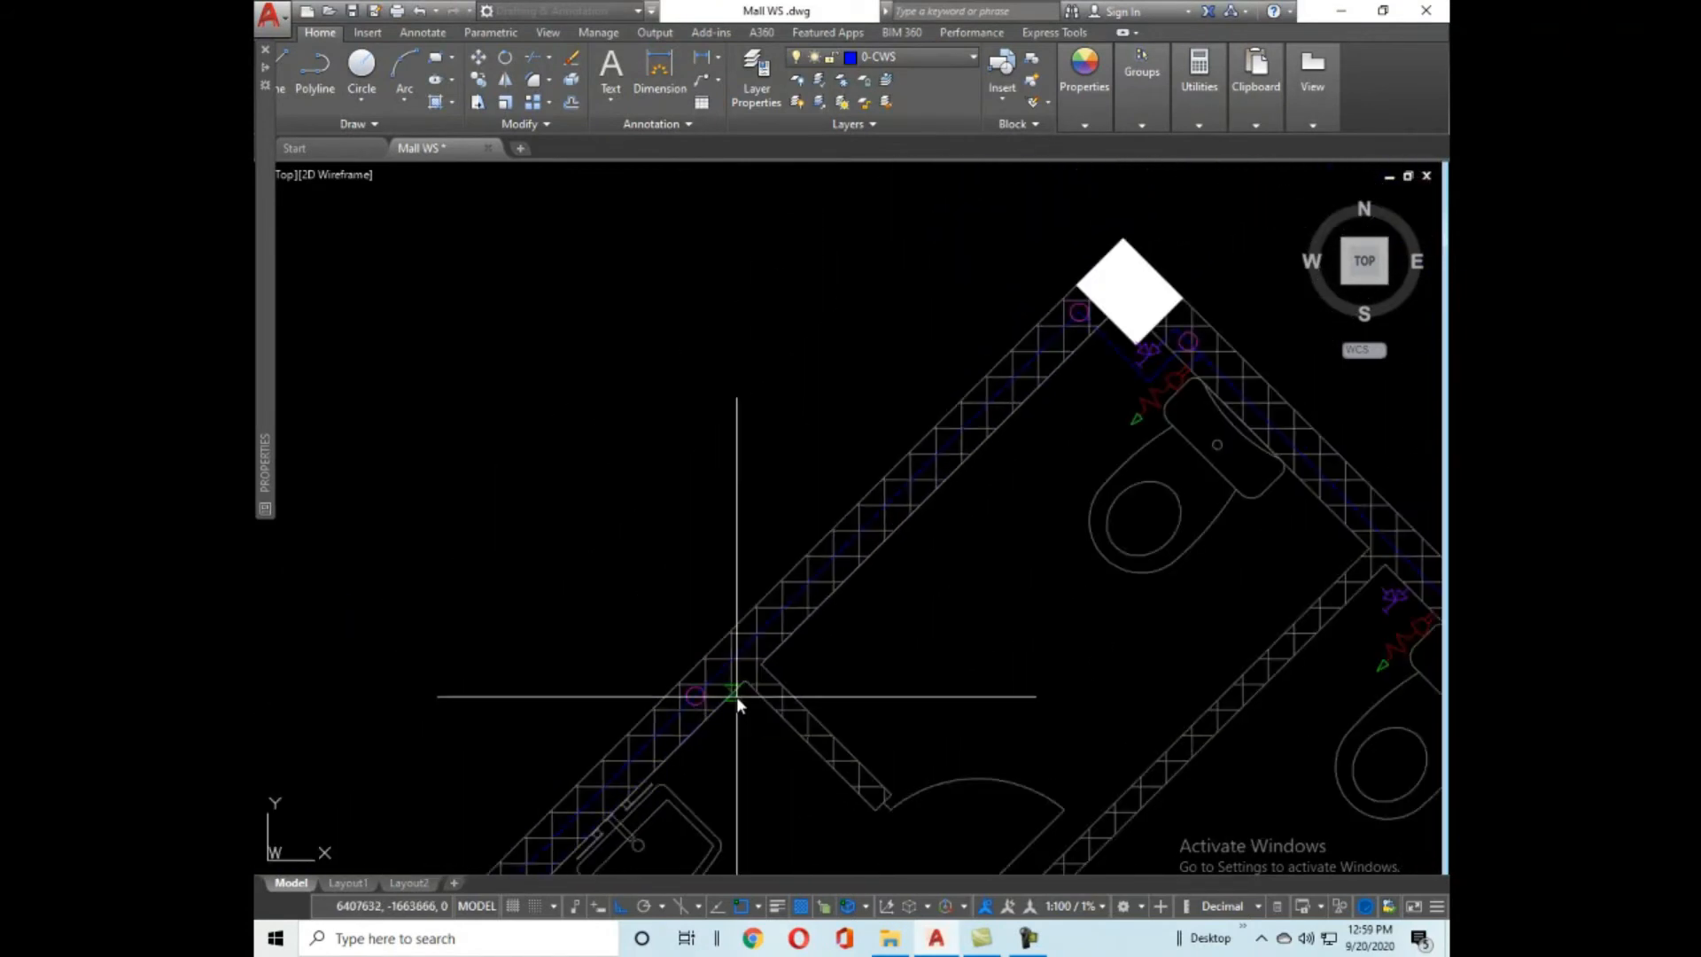
pyautogui.scroll(5, 745, 711)
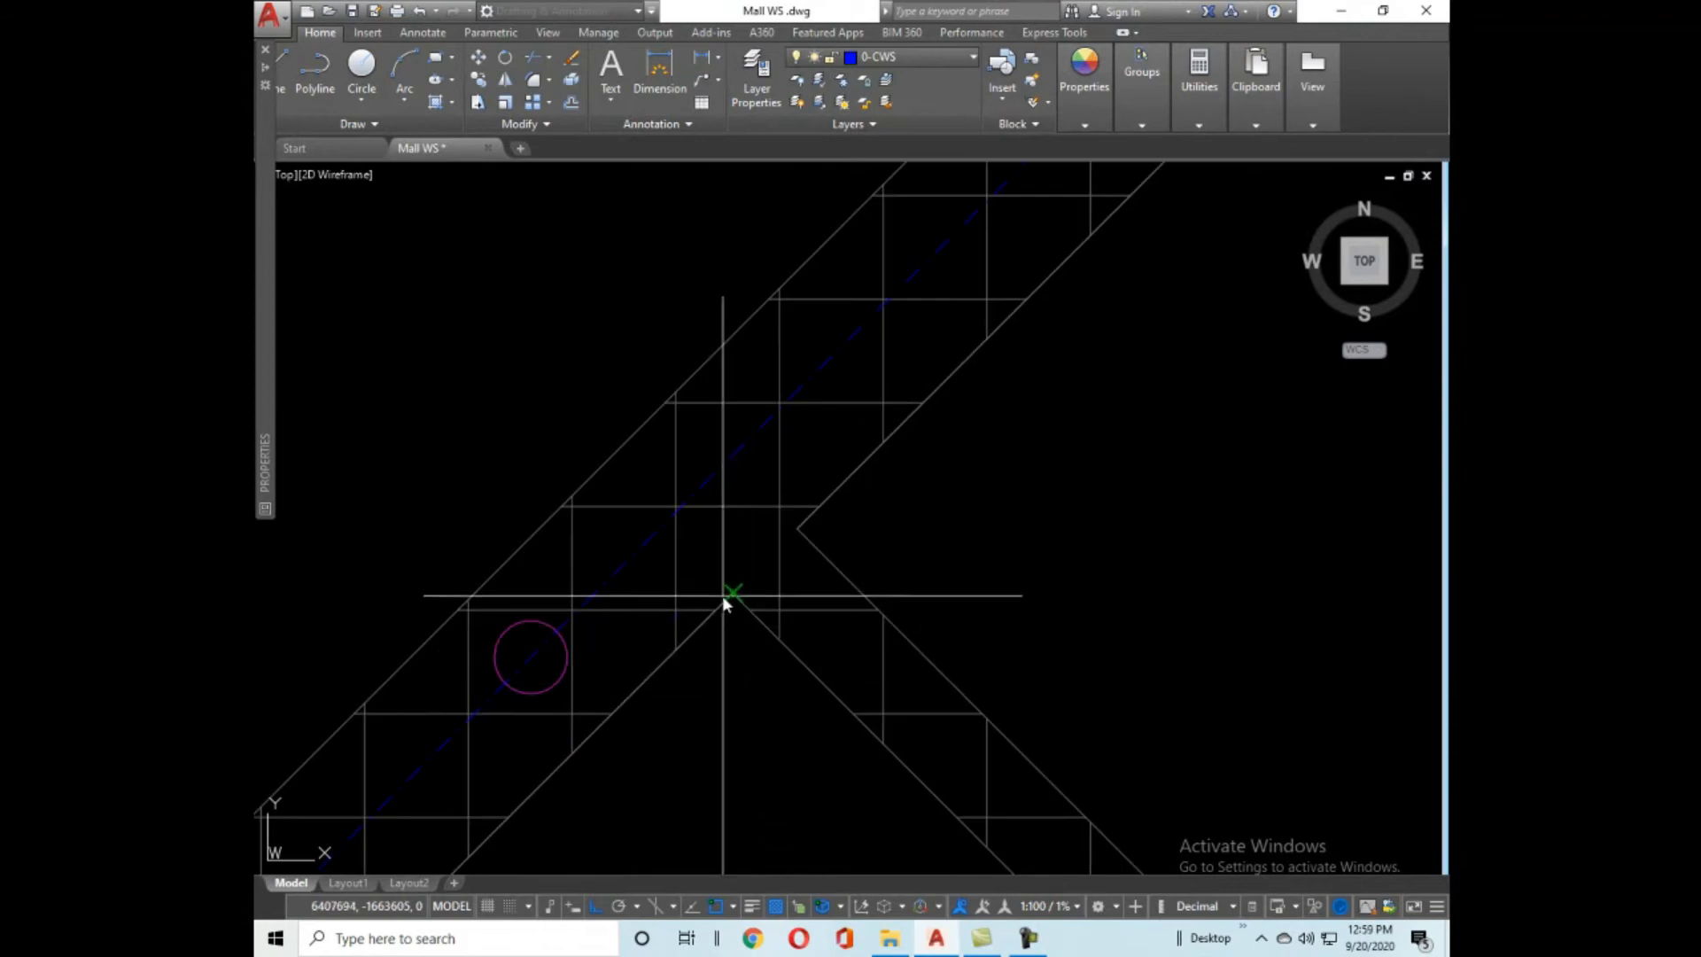
pyautogui.scroll(-8, 804, 554)
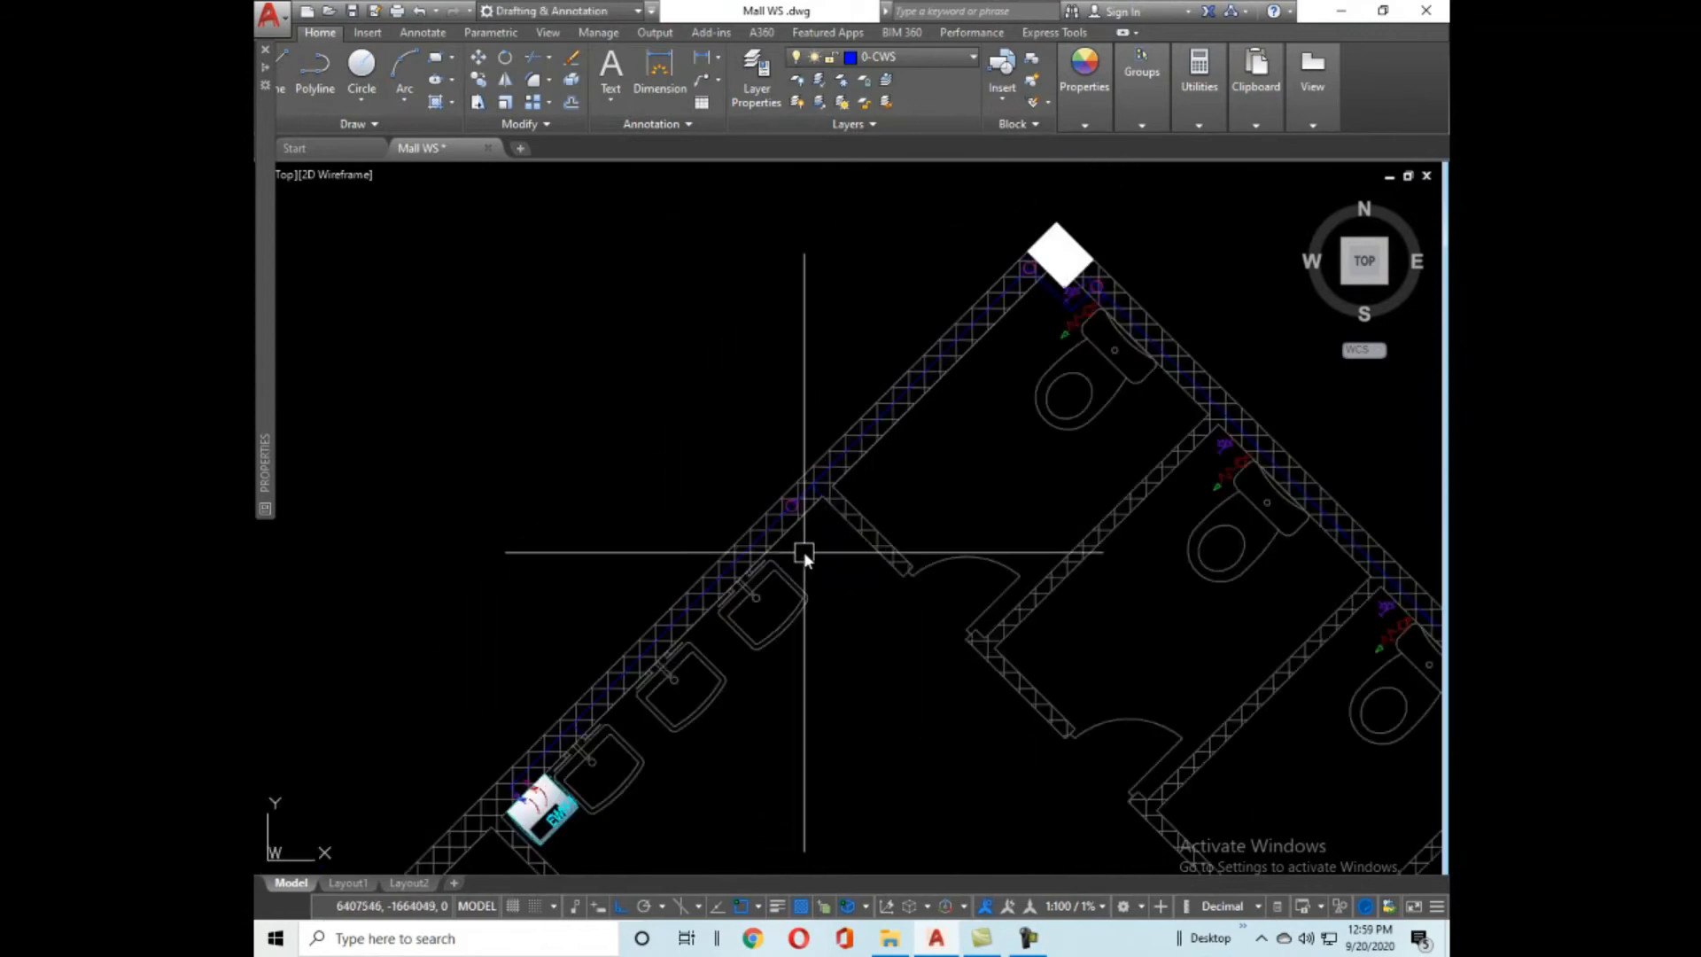
# Draw the hot water line from the heater's hot outlet, parallel to the cold water pipe, to the short line at the toilet partition corner.
pyautogui.scroll(4, 723, 592)
pyautogui.scroll(3, 592, 675)
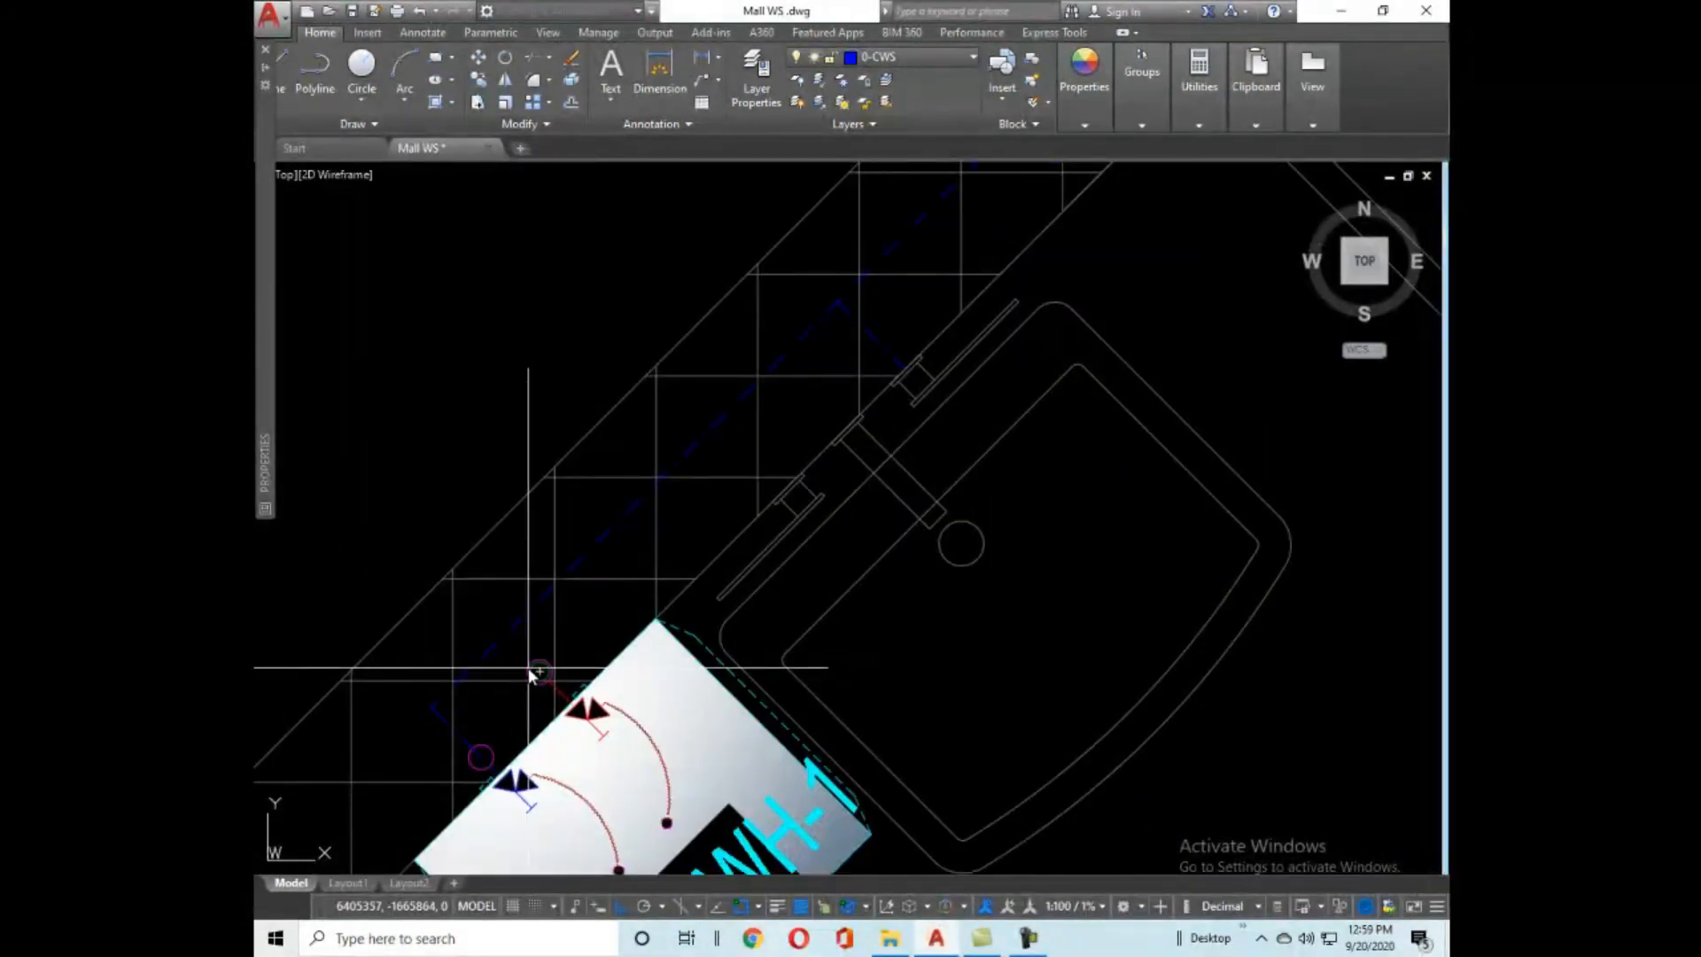
pyautogui.scroll(-5, 871, 463)
pyautogui.scroll(5, 833, 496)
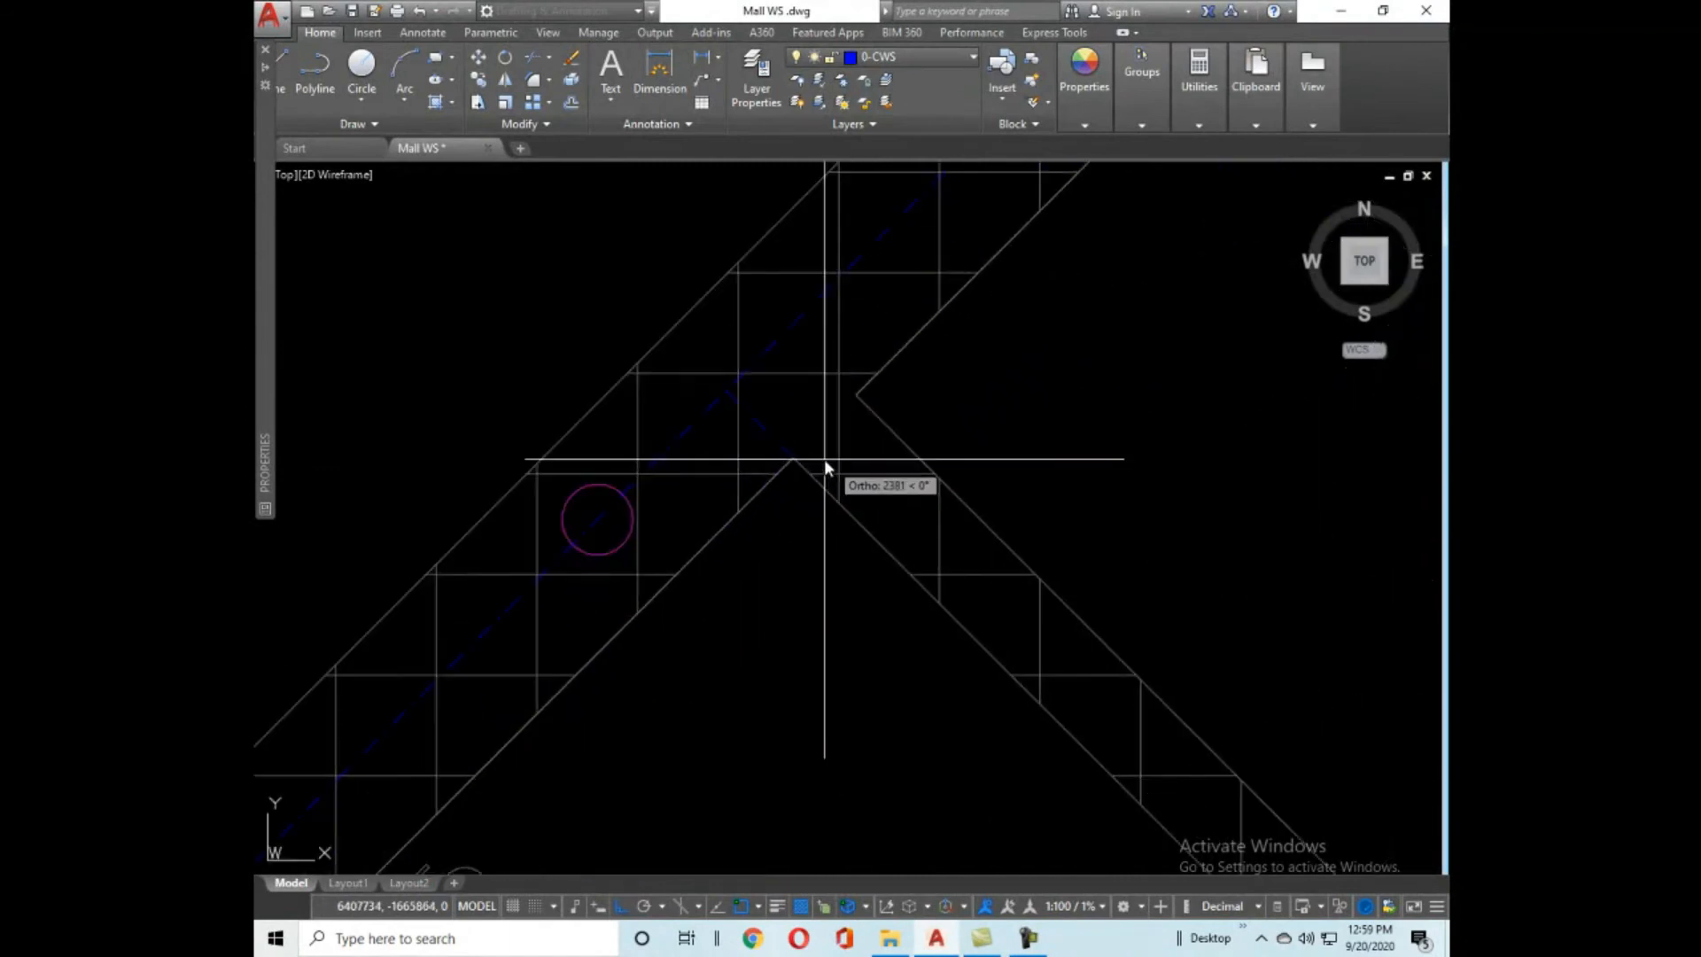
pyautogui.press('Escape')
# Draw a short branch from the second tap connection of the washbasin beside the heater, perpendicular to the hot water line.
pyautogui.scroll(-5, 836, 375)
pyautogui.scroll(3, 710, 505)
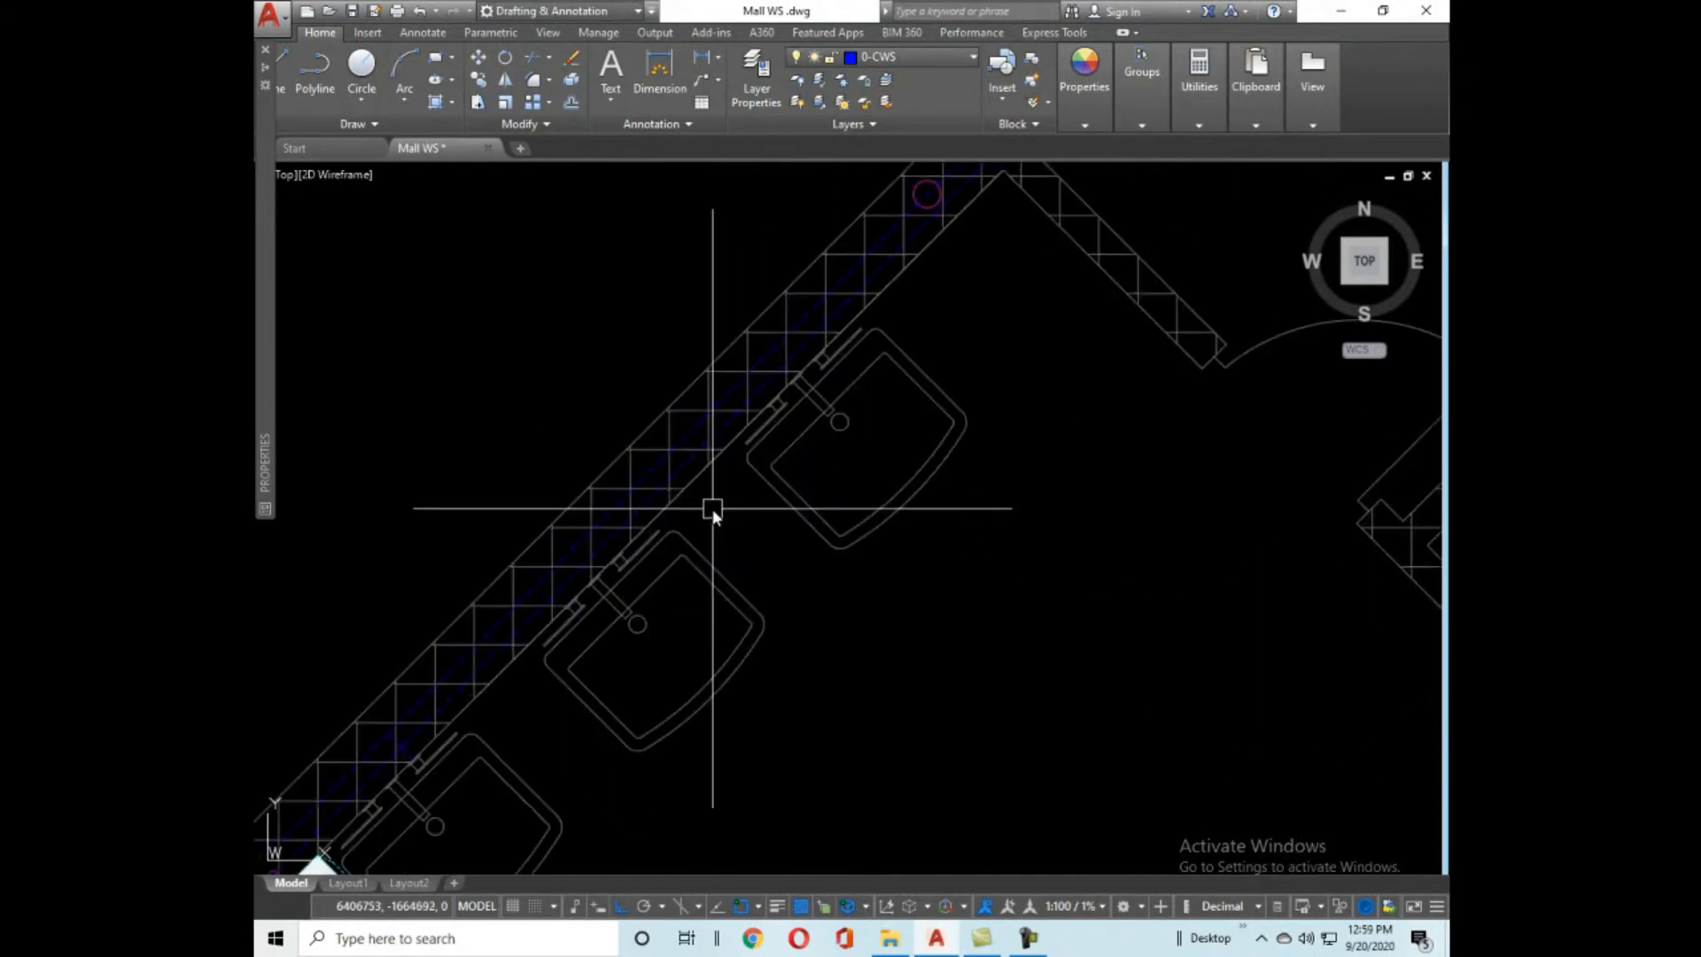
pyautogui.scroll(-5, 809, 380)
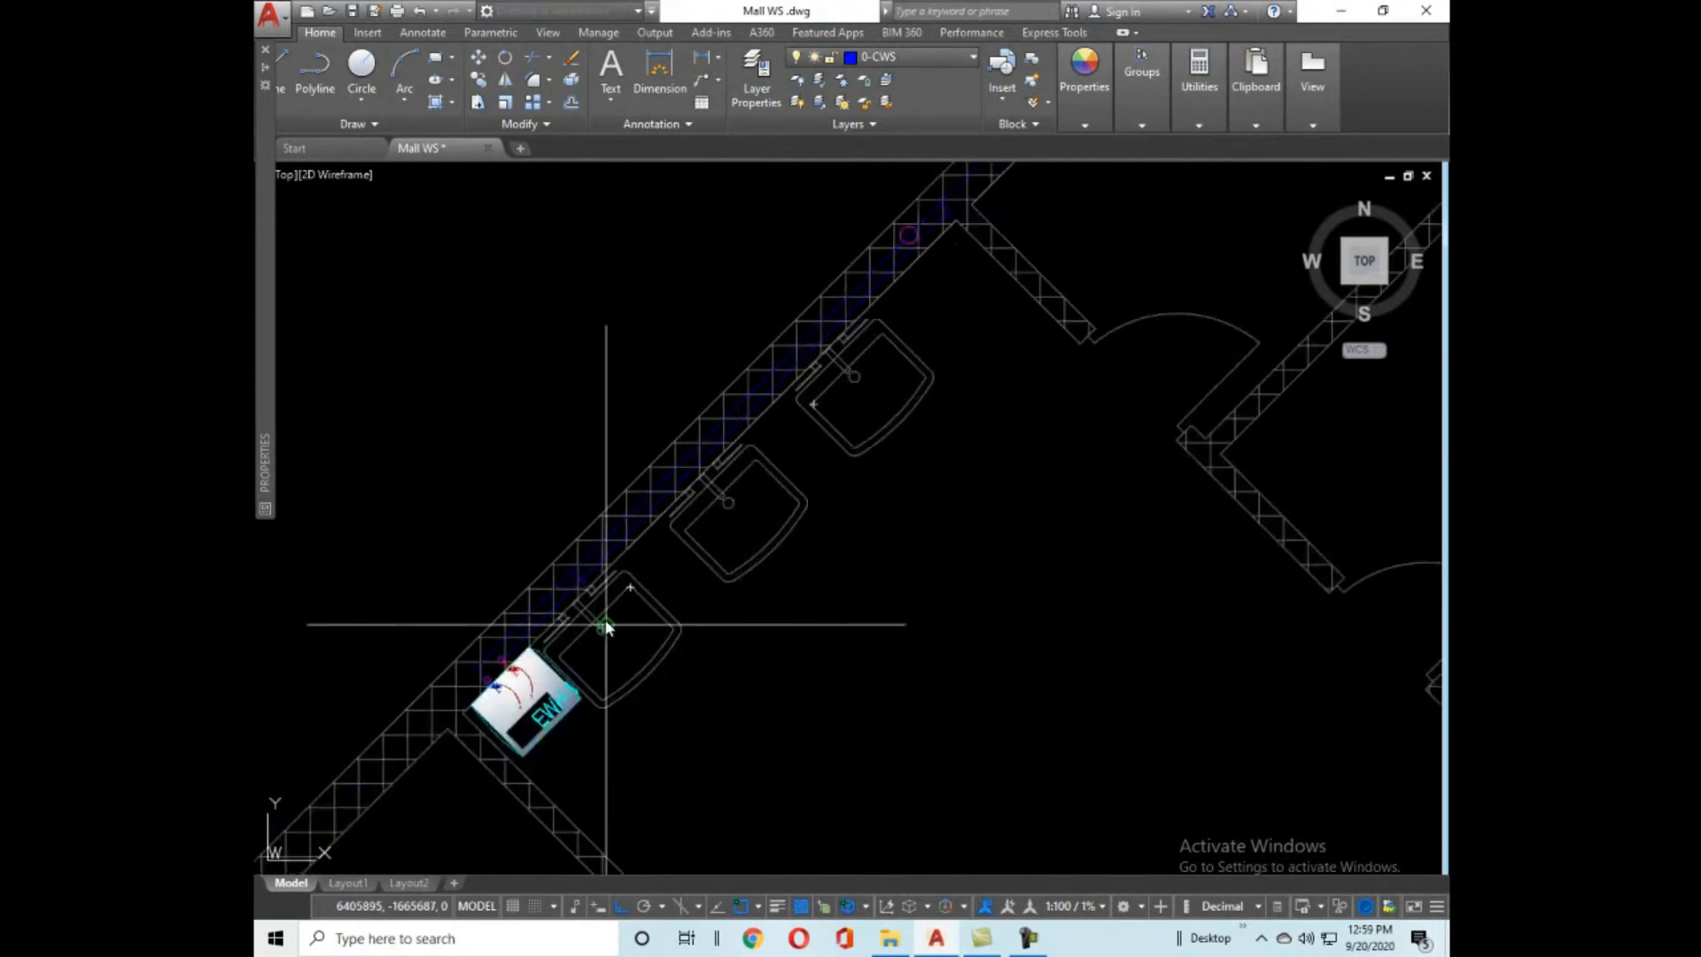
pyautogui.scroll(6, 600, 619)
pyautogui.scroll(2, 543, 599)
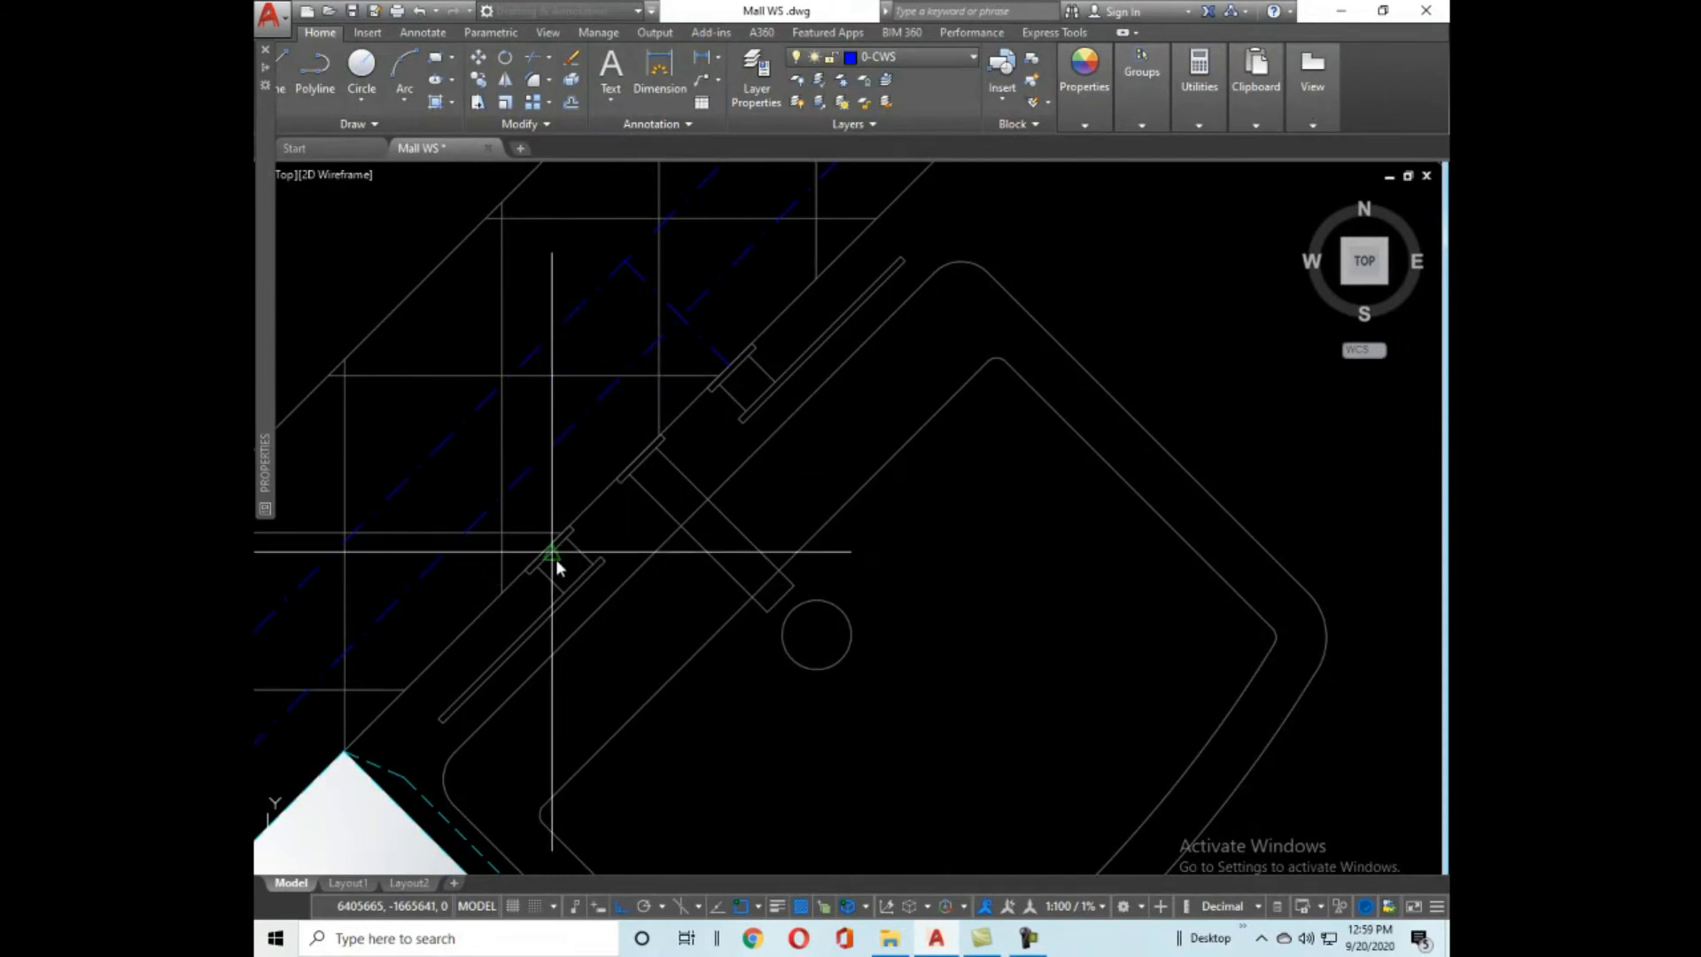
pyautogui.scroll(-3, 555, 560)
pyautogui.scroll(-2, 531, 527)
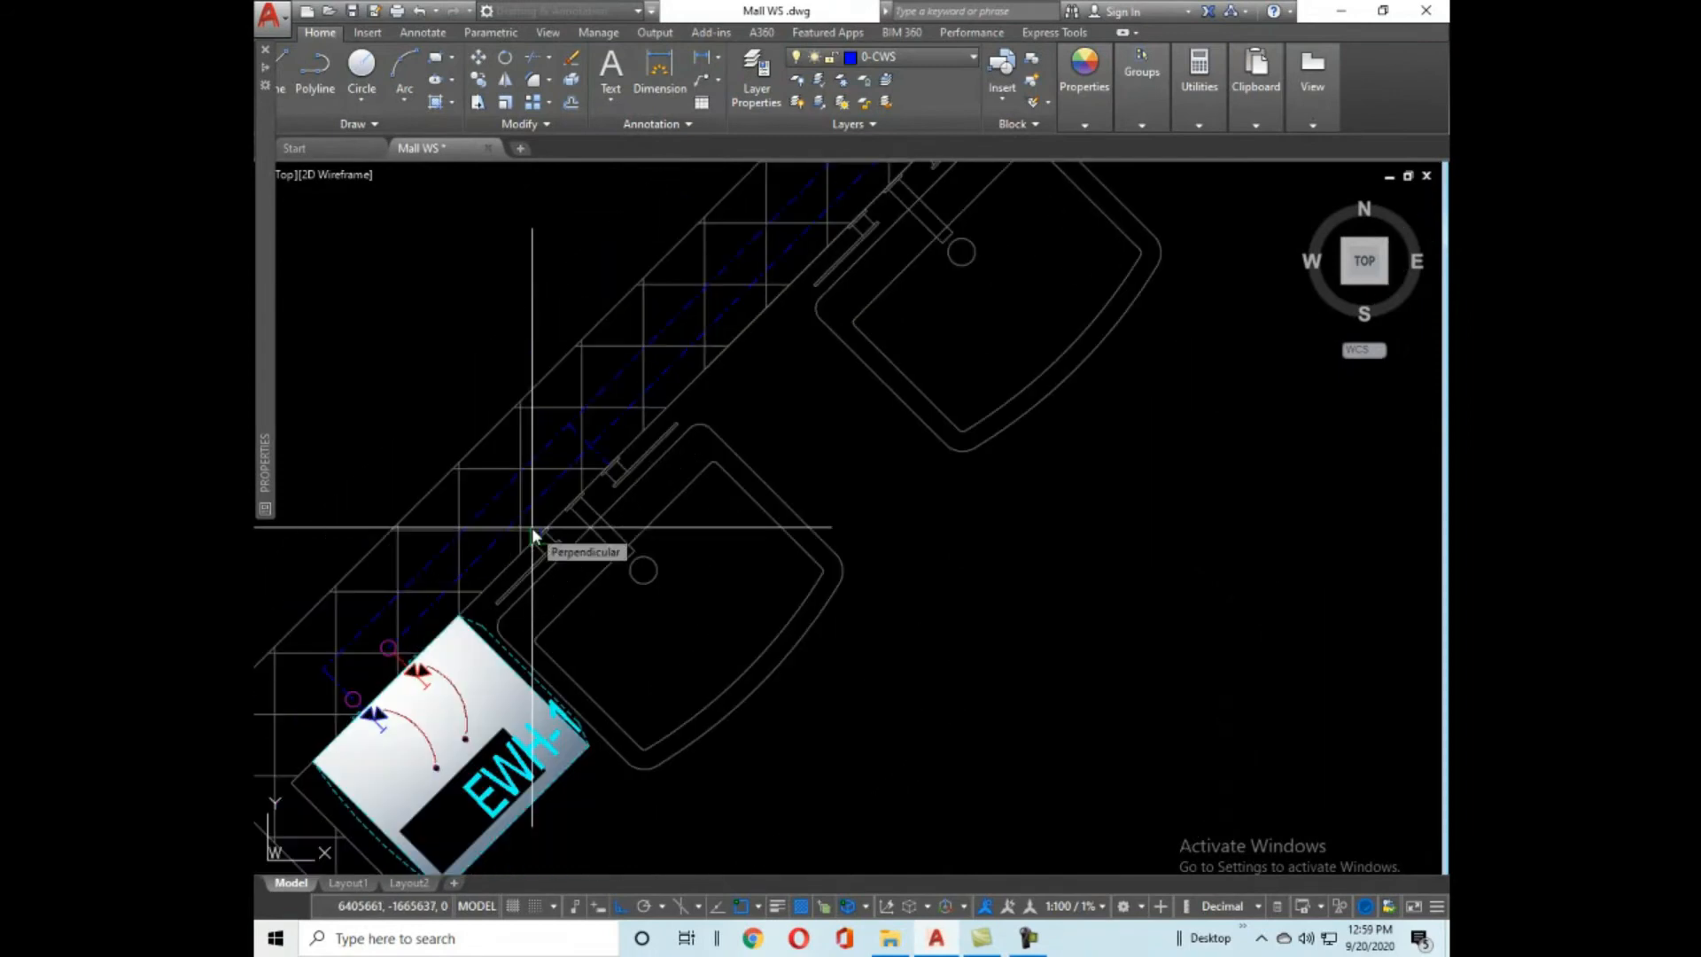
pyautogui.press('Escape')
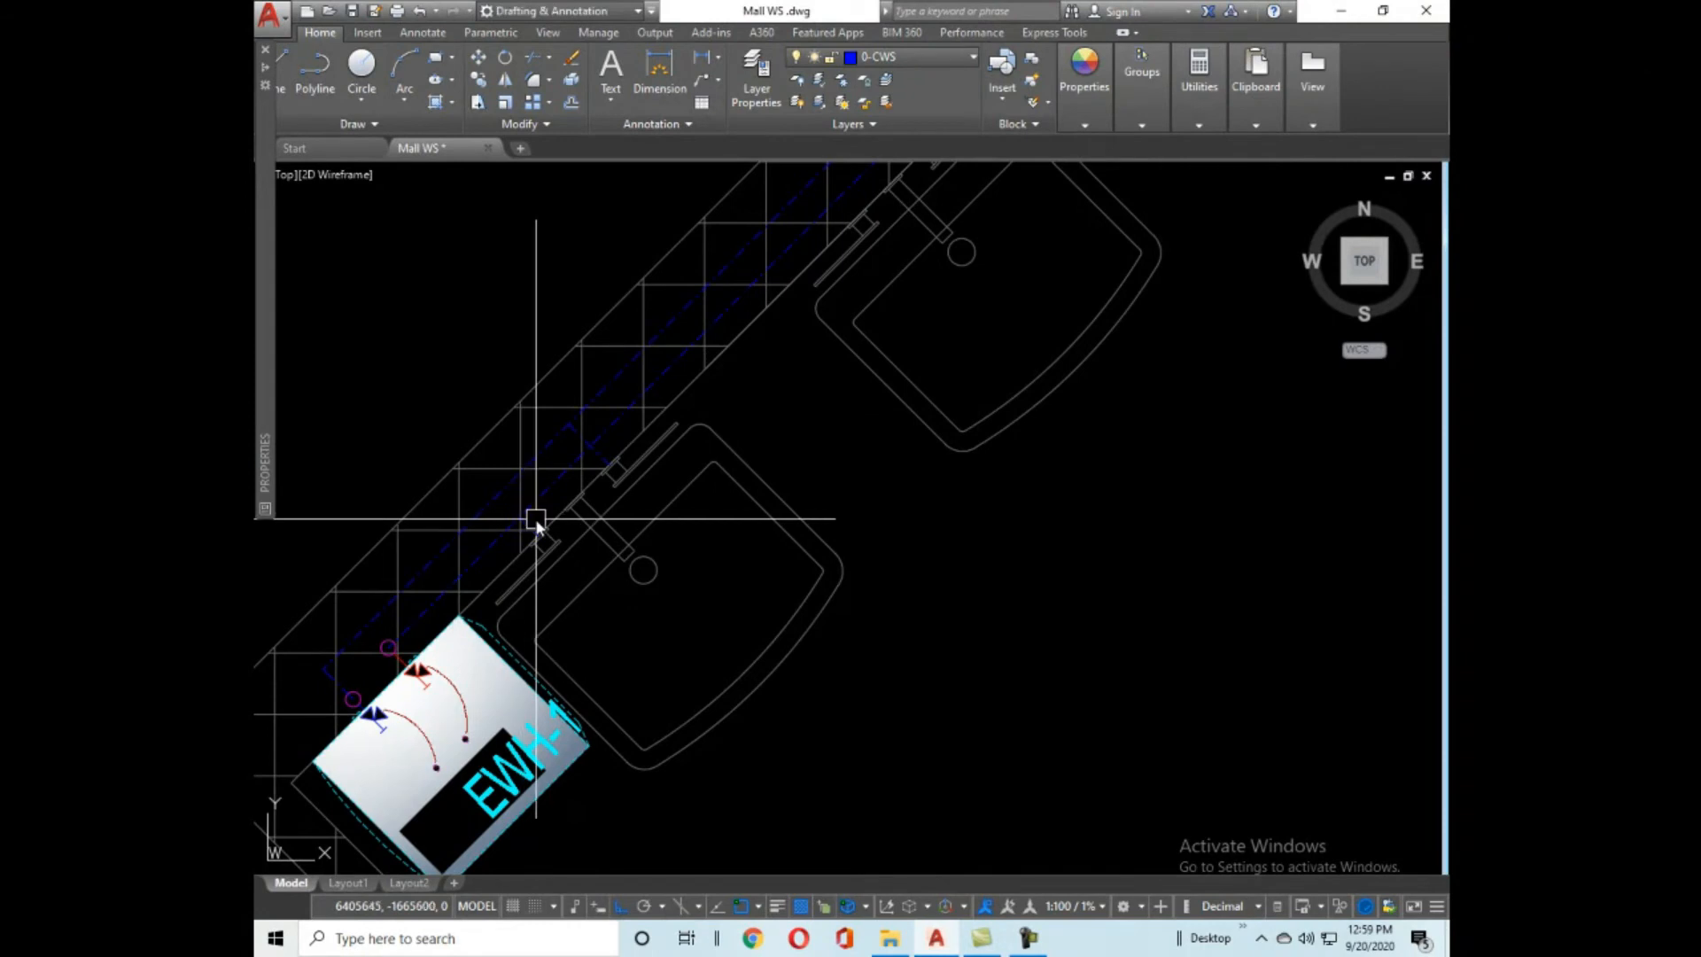
# Match the properties of the left wing's red hot water pipe onto the right wing's new hot water line behind the washbasins.
pyautogui.scroll(2, 832, 562)
pyautogui.scroll(-2, 913, 452)
pyautogui.scroll(-2, 914, 452)
pyautogui.scroll(-3, 816, 485)
pyautogui.scroll(-6, 950, 329)
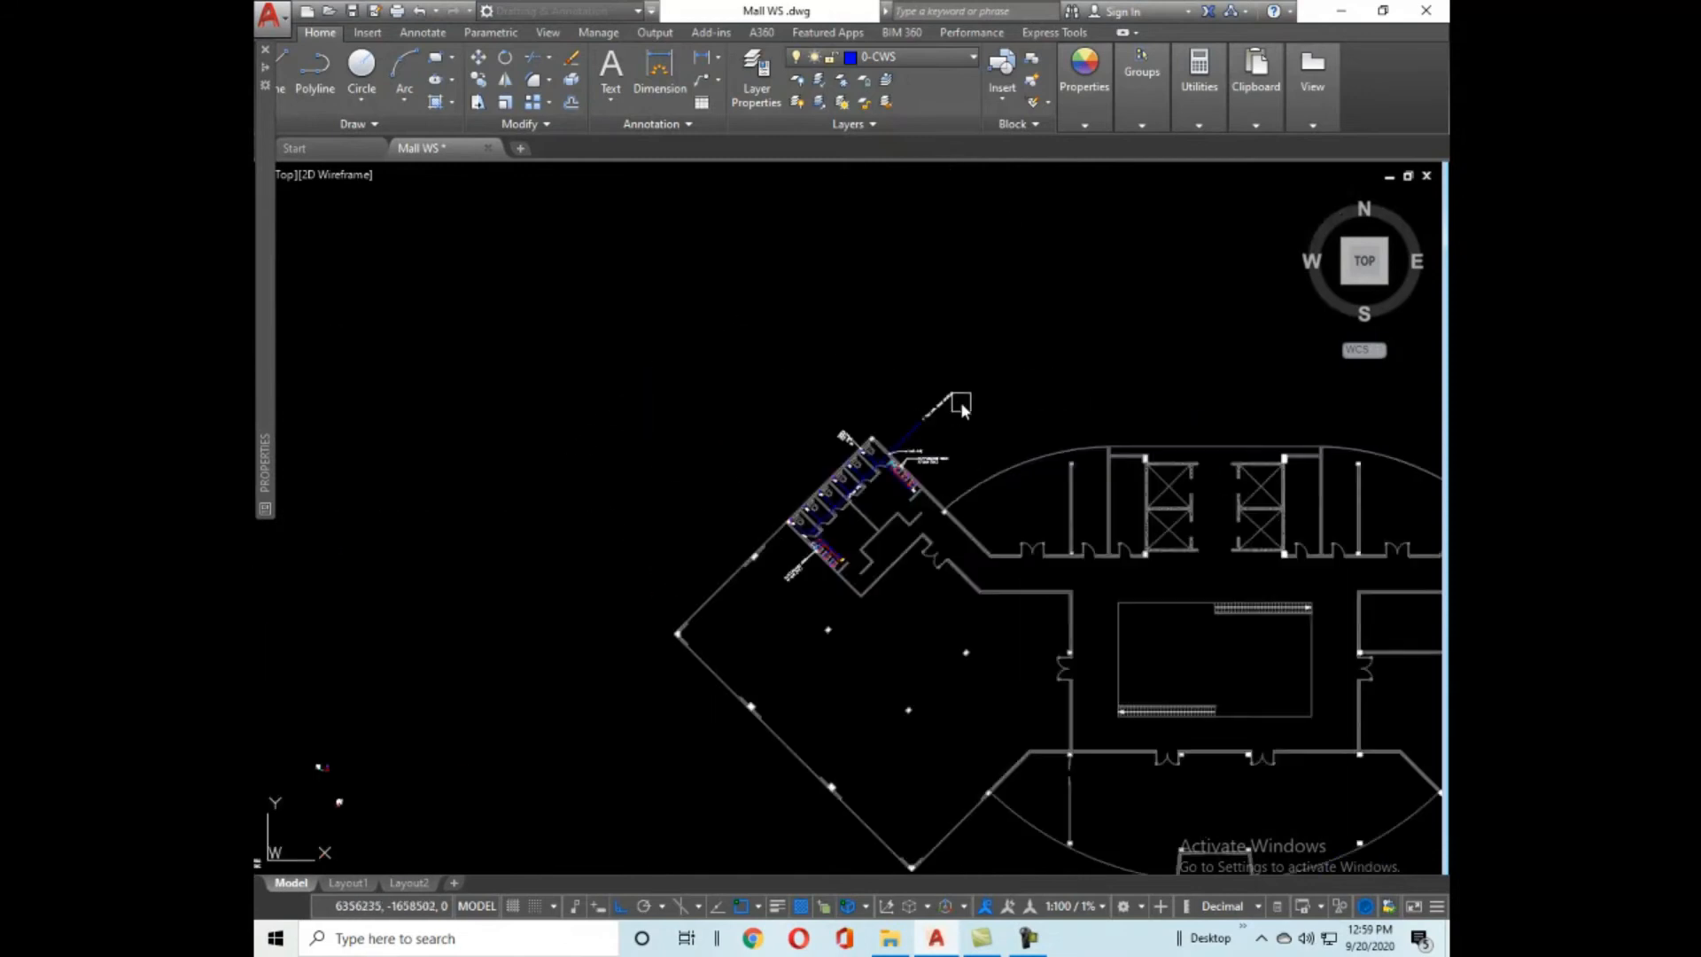
pyautogui.scroll(8, 872, 473)
pyautogui.scroll(2, 1148, 501)
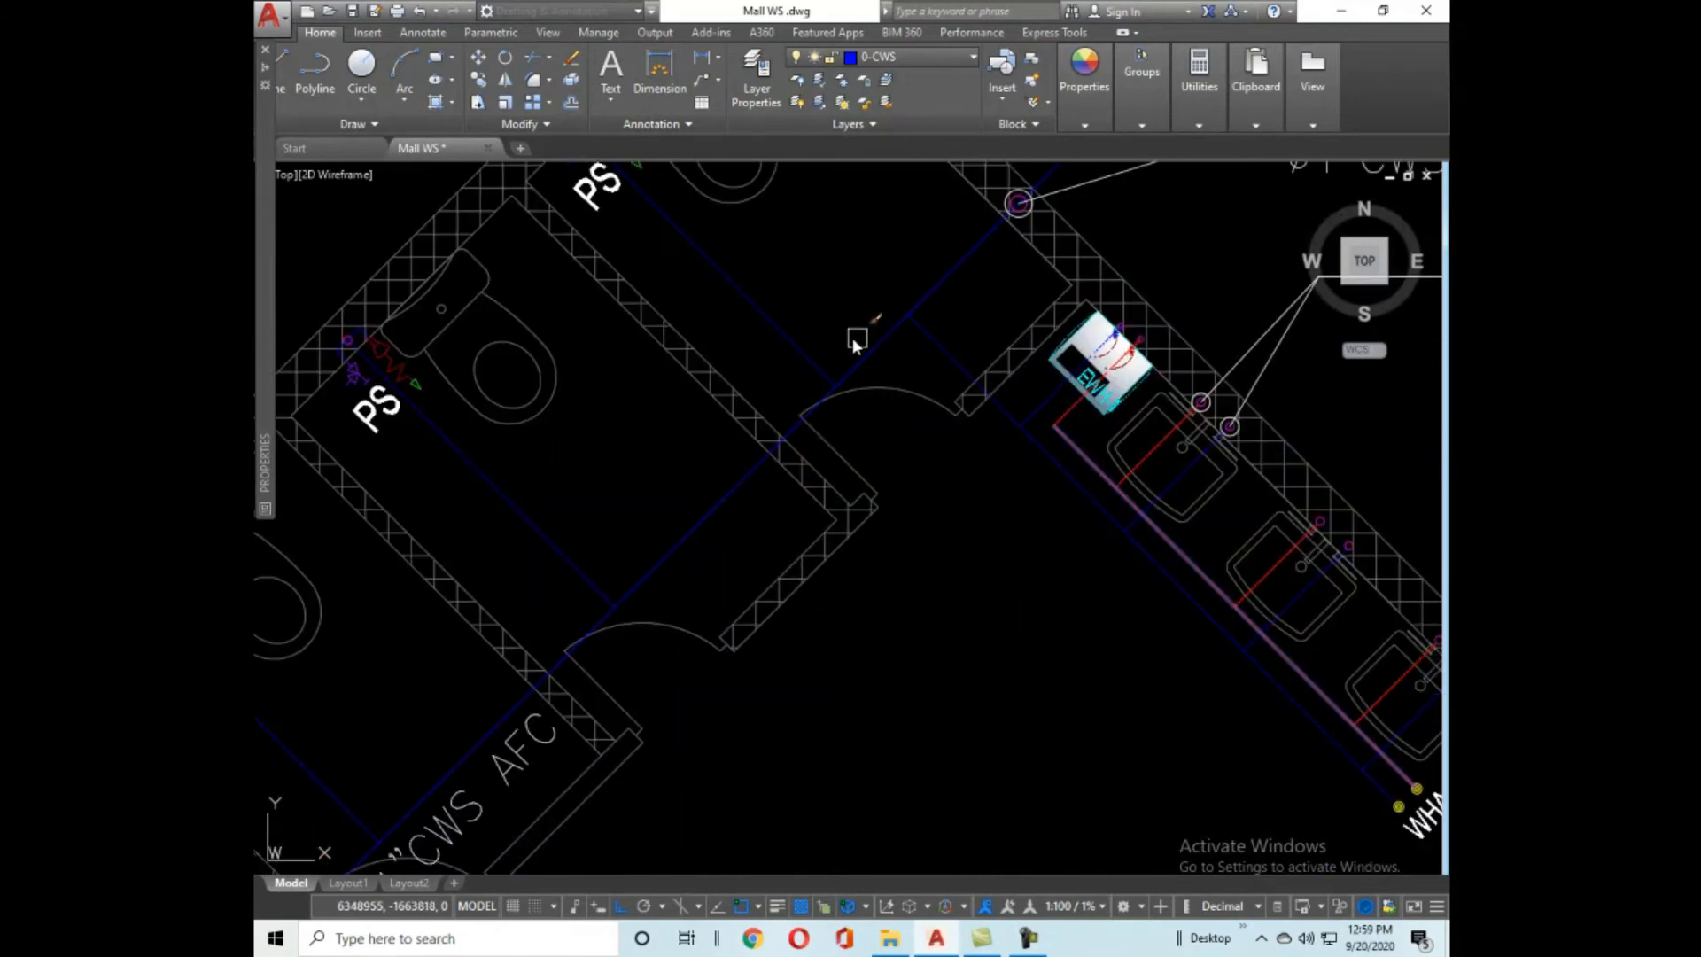
pyautogui.scroll(-10, 836, 448)
pyautogui.scroll(10, 939, 440)
pyautogui.moveTo(881, 322); pyautogui.dragTo(852, 536, button='middle')
pyautogui.scroll(-1, 853, 536)
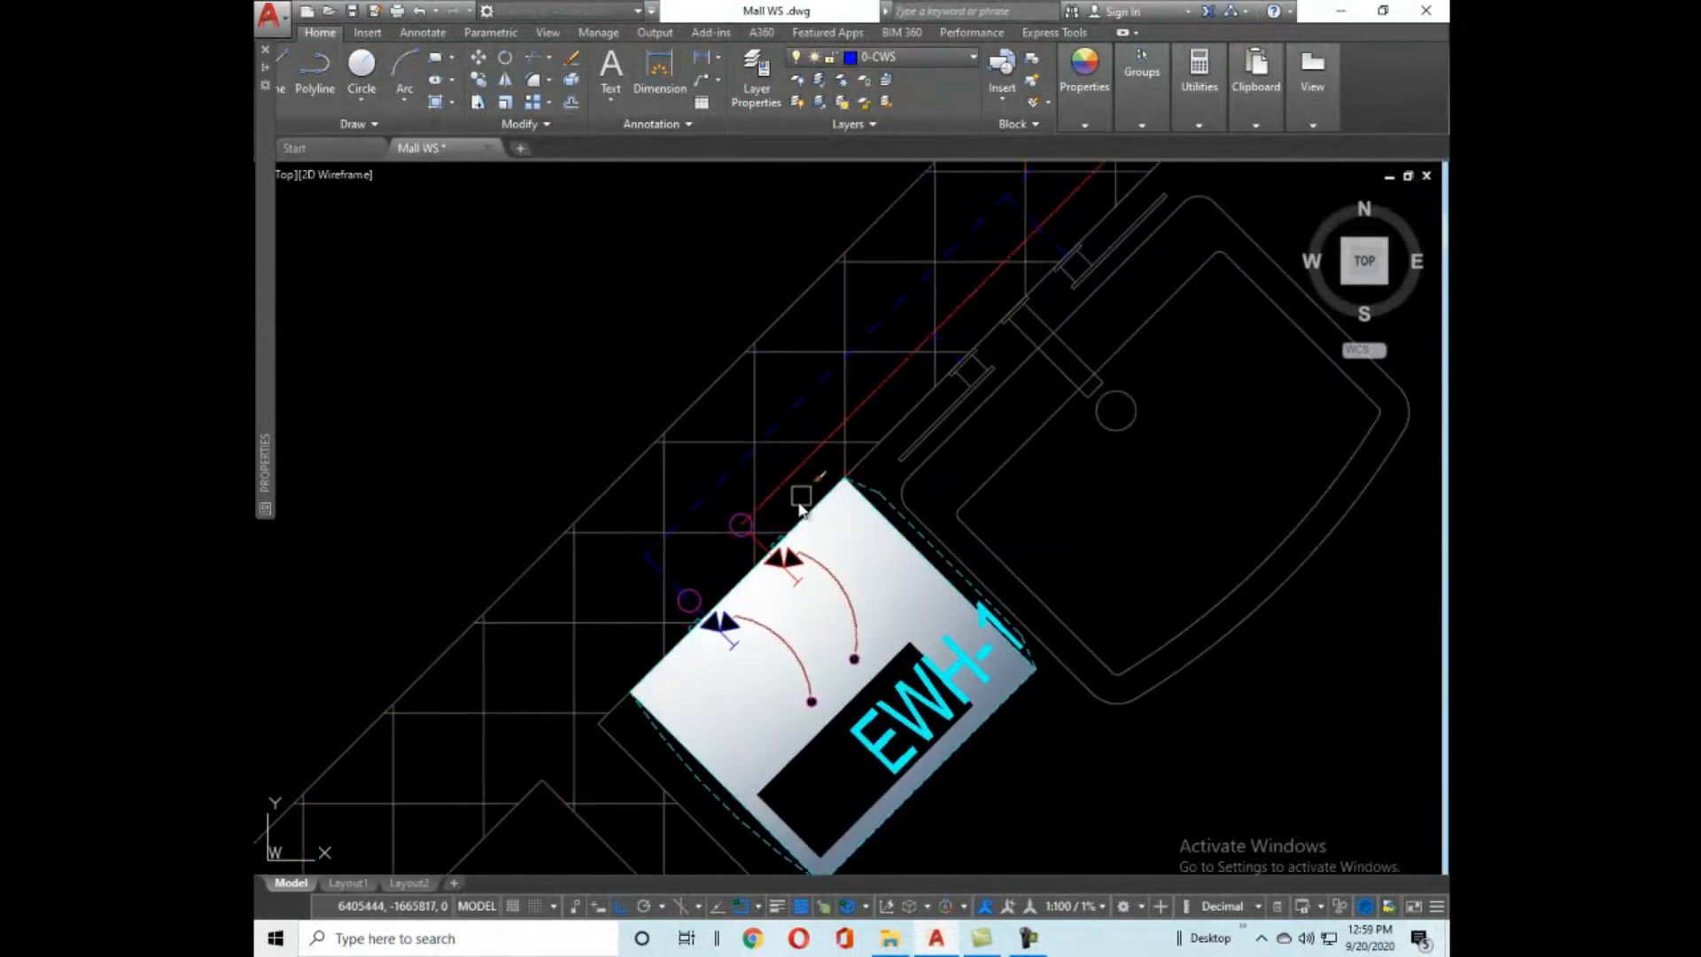
pyautogui.scroll(-6, 805, 486)
pyautogui.moveTo(1093, 406); pyautogui.dragTo(944, 662, button='middle')
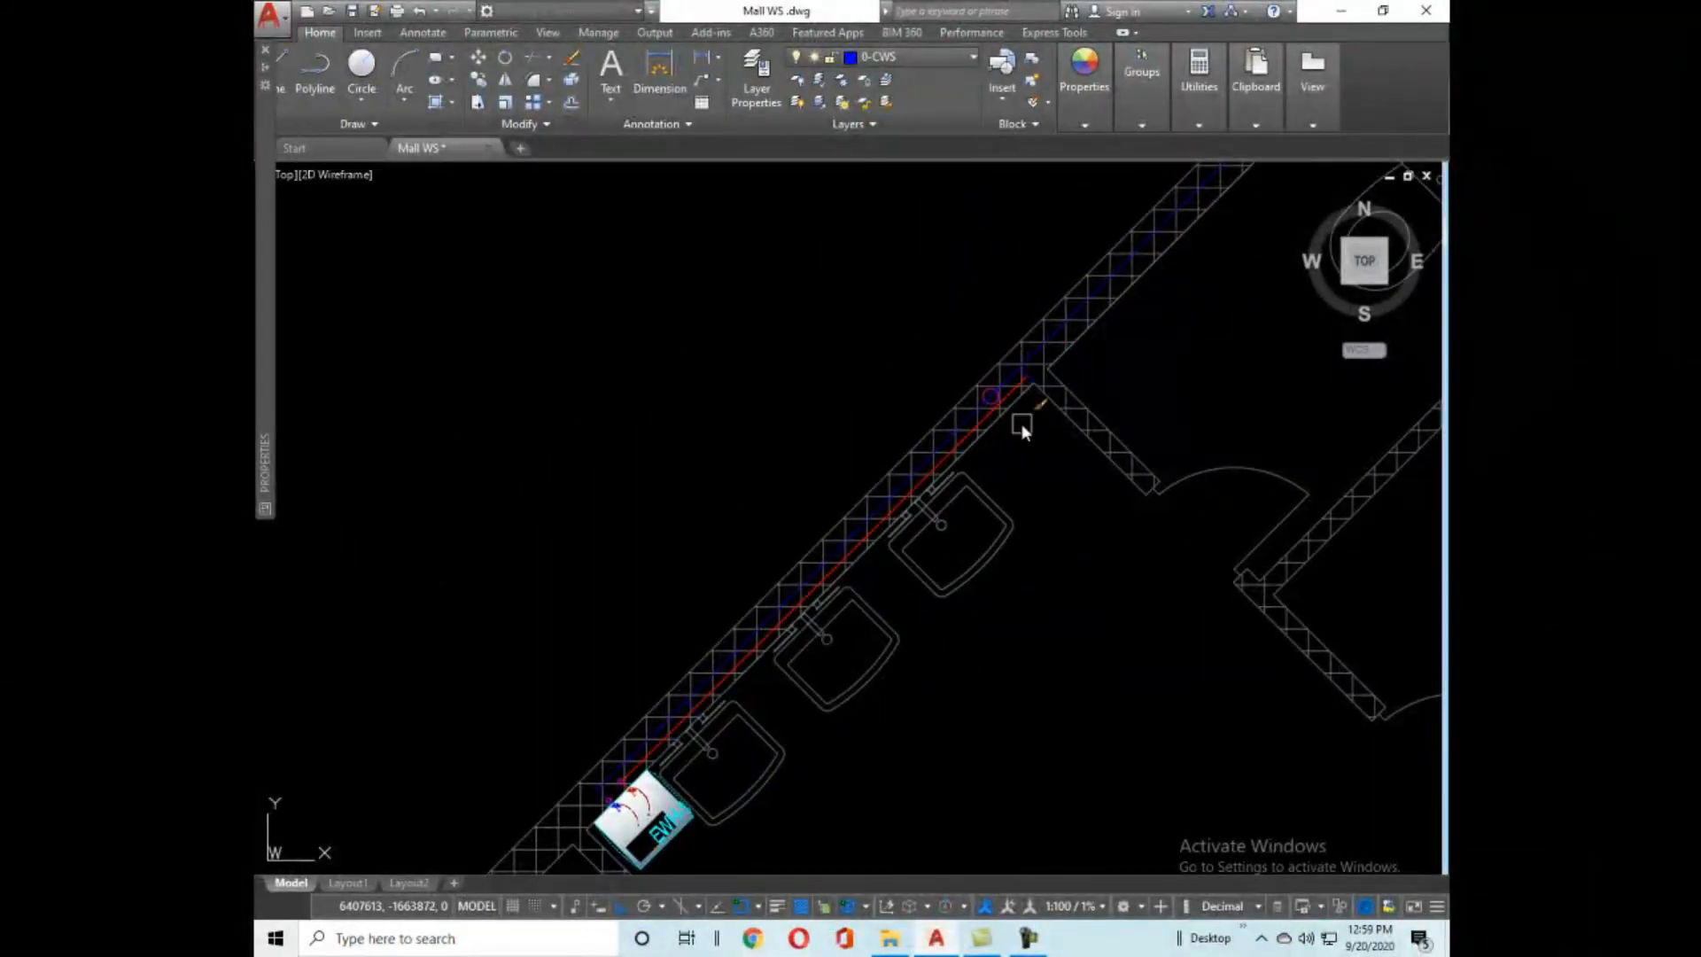
pyautogui.scroll(8, 1022, 424)
pyautogui.click(1073, 376)
pyautogui.scroll(-8, 1073, 375)
pyautogui.press('Escape')
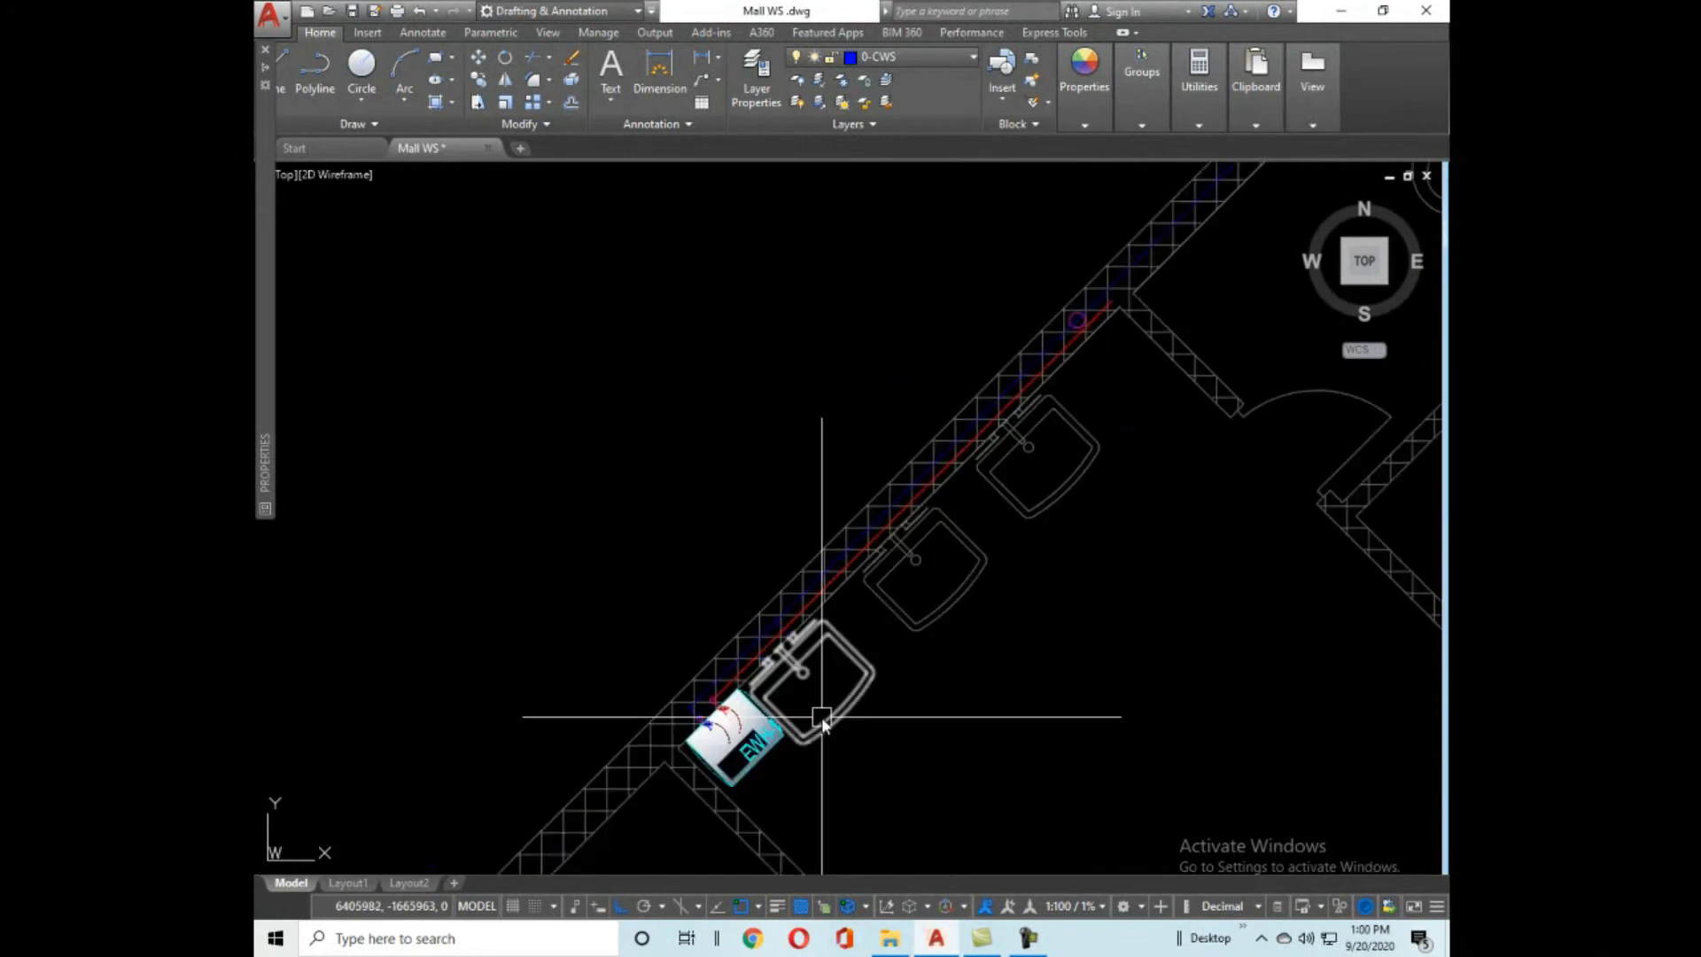
# Match the hot water pipe's properties onto the short branch of the washbasin beside the heater and copy it to the other two washbasins.
pyautogui.scroll(6, 812, 697)
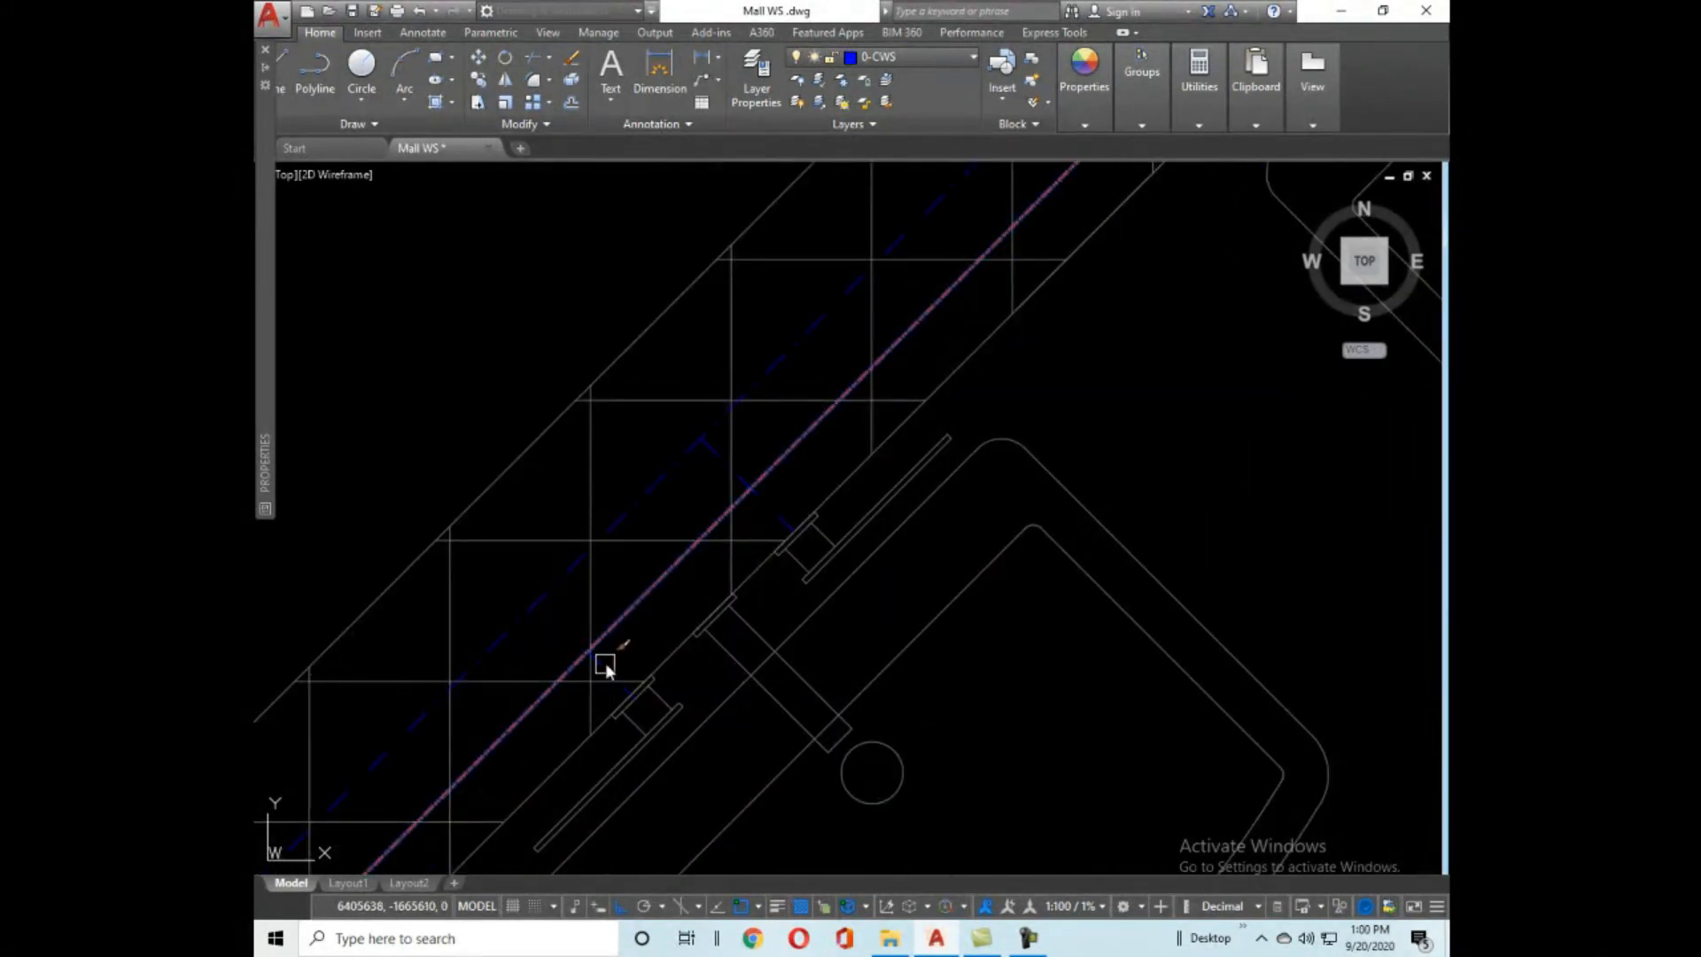
pyautogui.moveTo(638, 706)
pyautogui.mouseDown(button='middle')
pyautogui.moveTo(980, 531)
pyautogui.moveTo(950, 567)
pyautogui.mouseUp(button='middle')
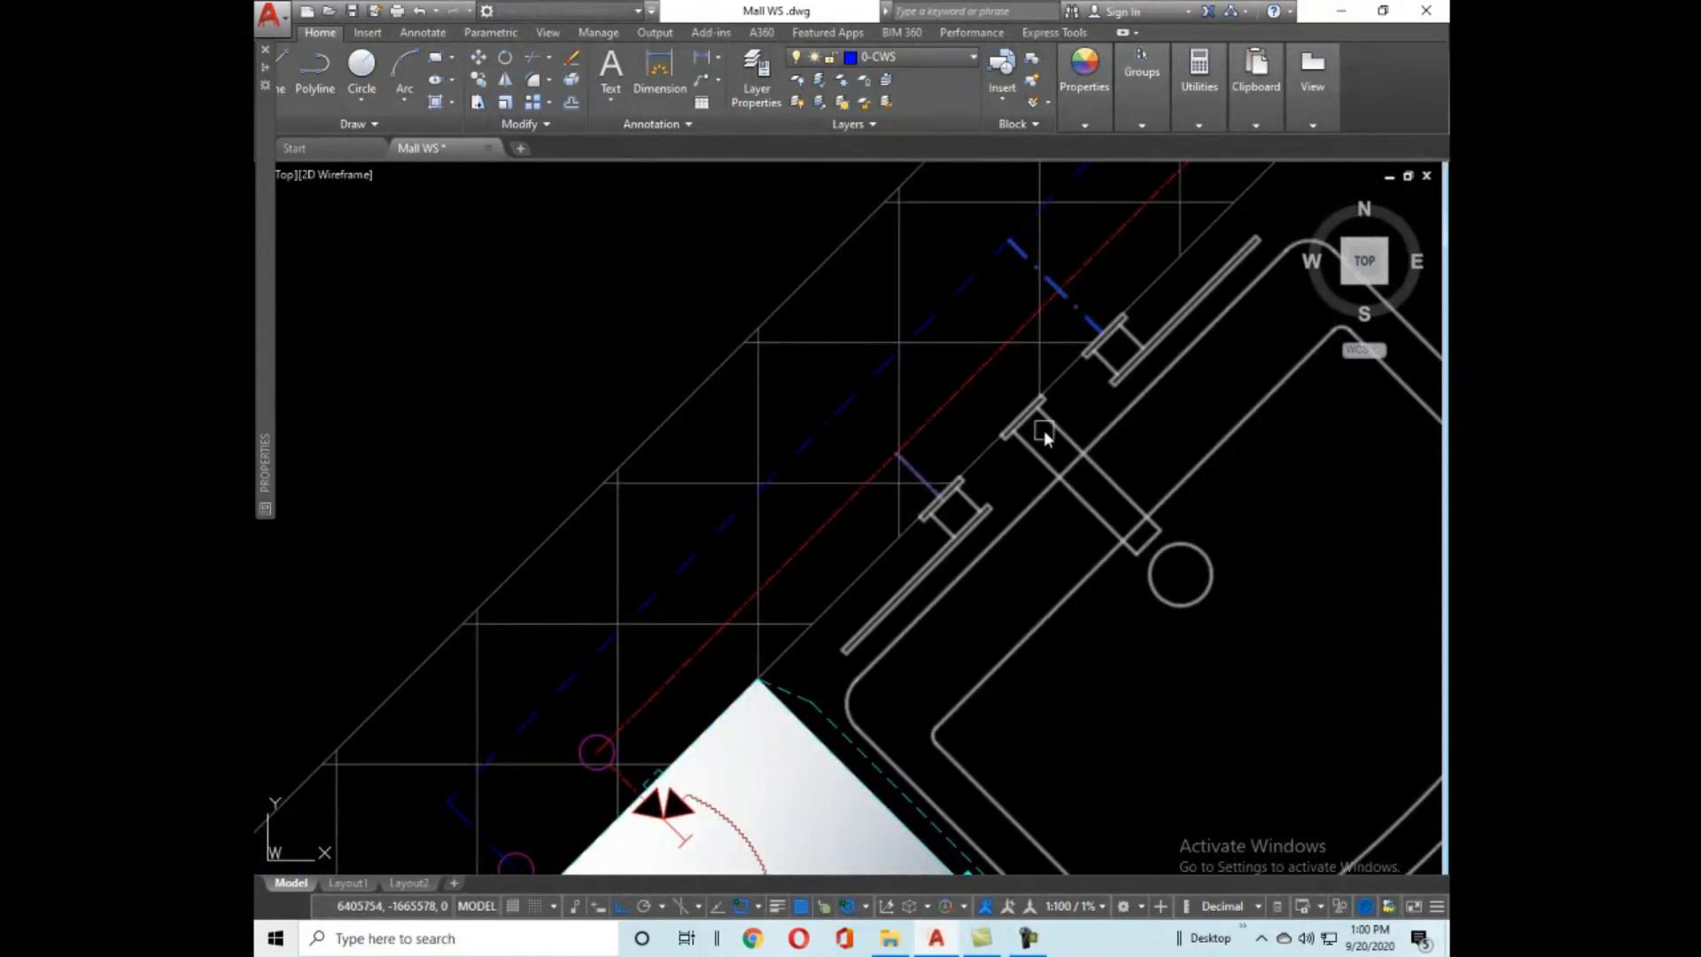
pyautogui.scroll(-5, 1180, 584)
pyautogui.scroll(5, 1193, 629)
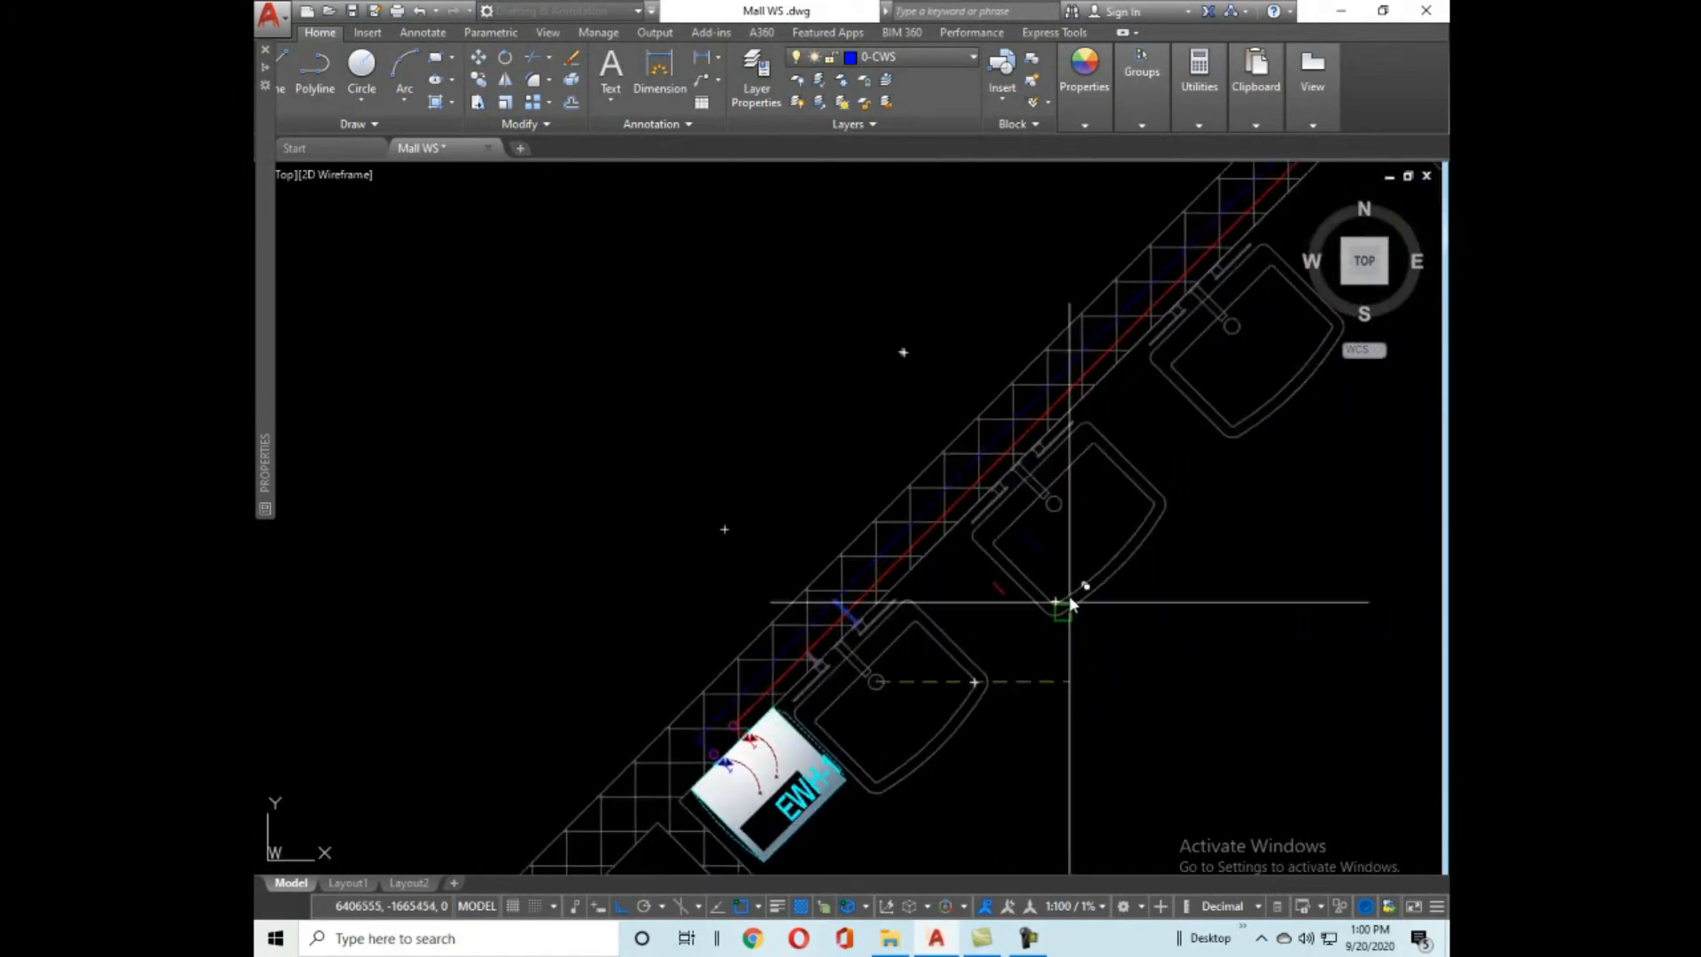
pyautogui.scroll(4, 1009, 518)
pyautogui.moveTo(1093, 540)
pyautogui.mouseDown(button='middle')
pyautogui.moveTo(961, 644)
pyautogui.moveTo(1116, 442)
pyautogui.mouseUp(button='middle')
pyautogui.scroll(-2, 1060, 492)
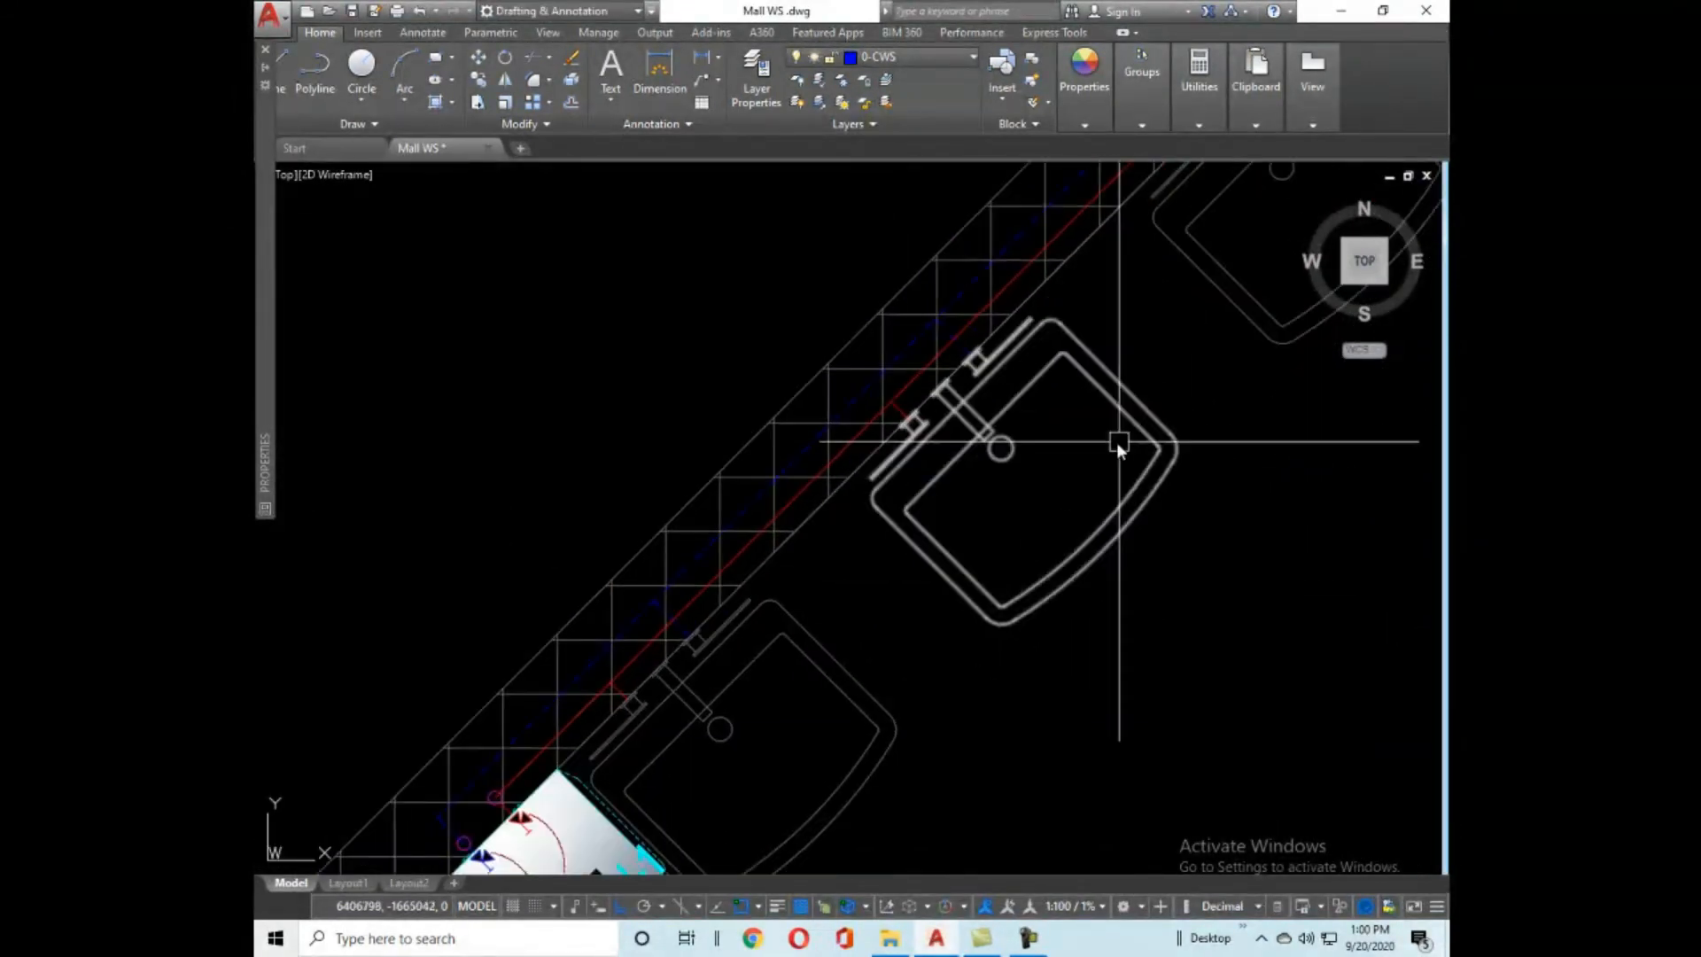
# Extend the hot and cold water branches of the three washbasins to the inner edge of each basin.
pyautogui.moveTo(961, 543); pyautogui.dragTo(1045, 430, button='middle')
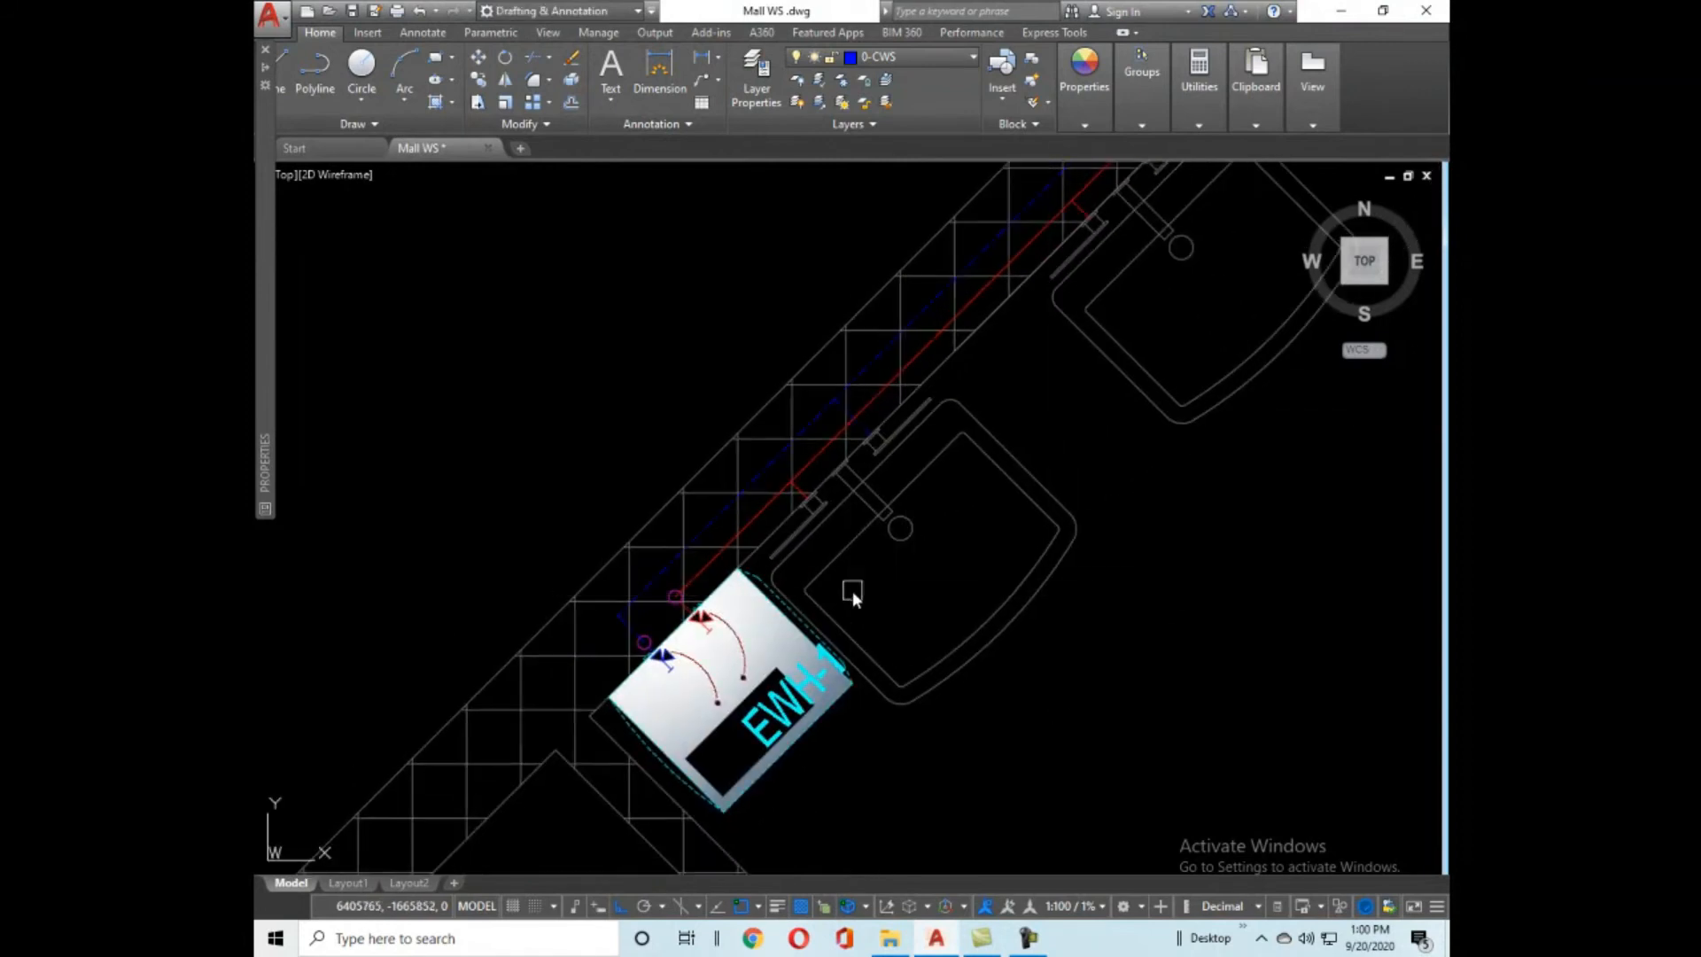
pyautogui.scroll(5, 789, 483)
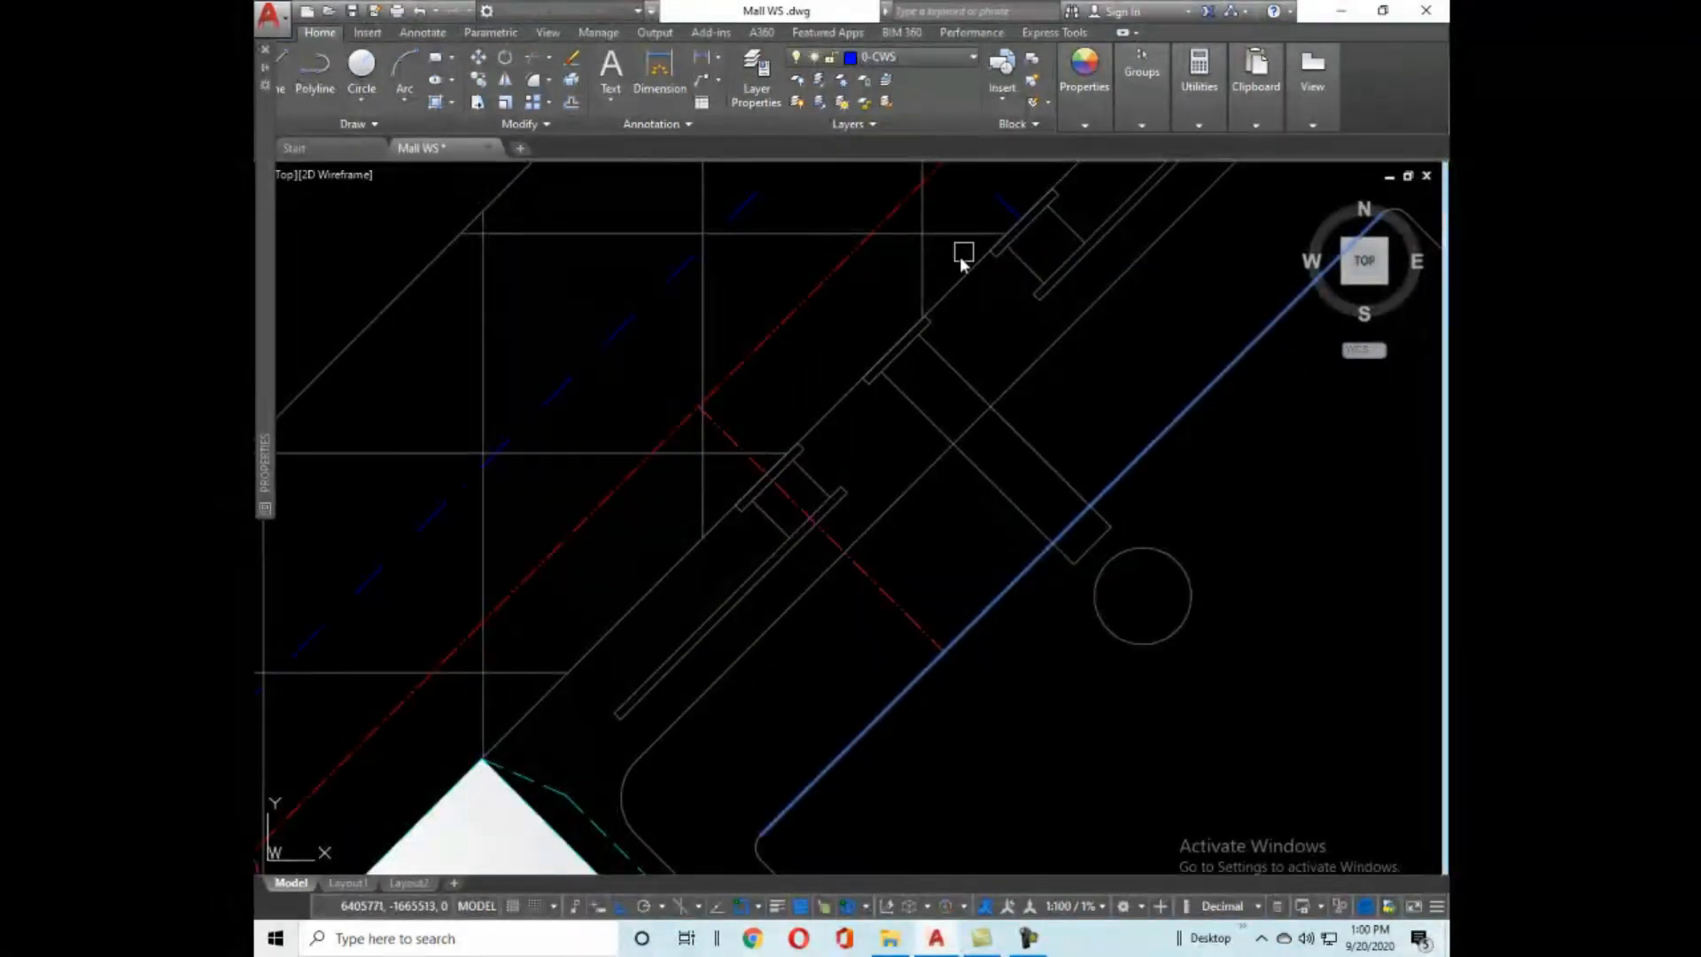
pyautogui.scroll(-4, 1107, 354)
pyautogui.moveTo(1214, 482); pyautogui.dragTo(862, 661, button='middle')
pyautogui.scroll(4, 843, 638)
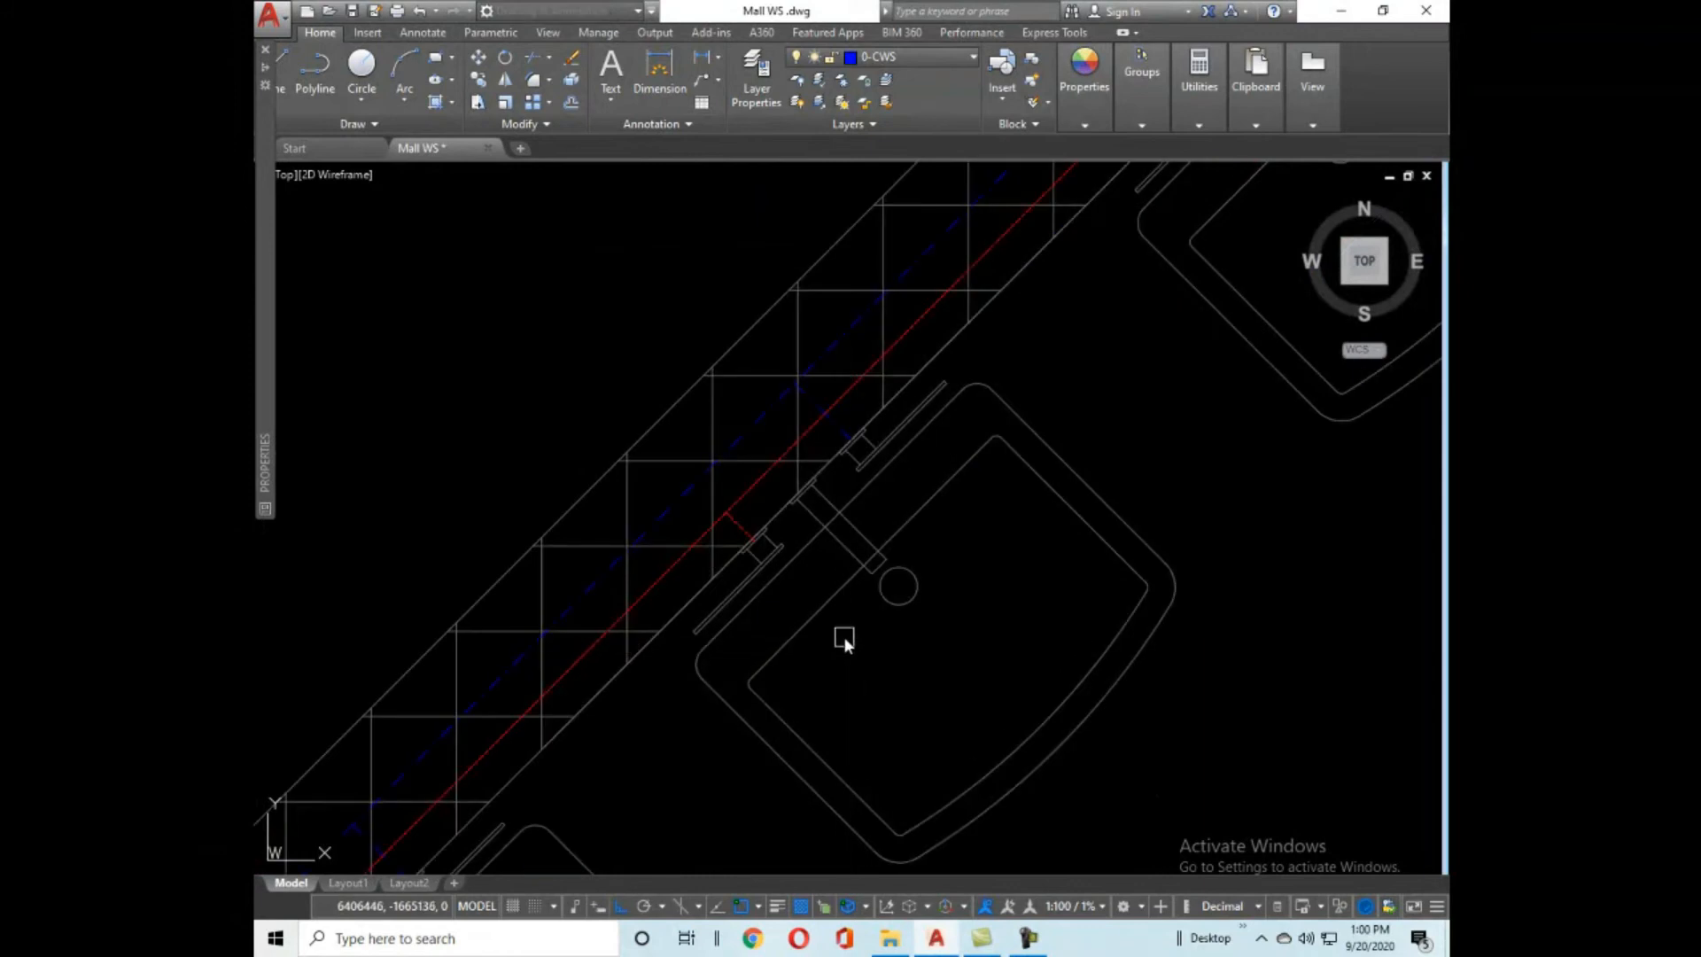
pyautogui.click(819, 611)
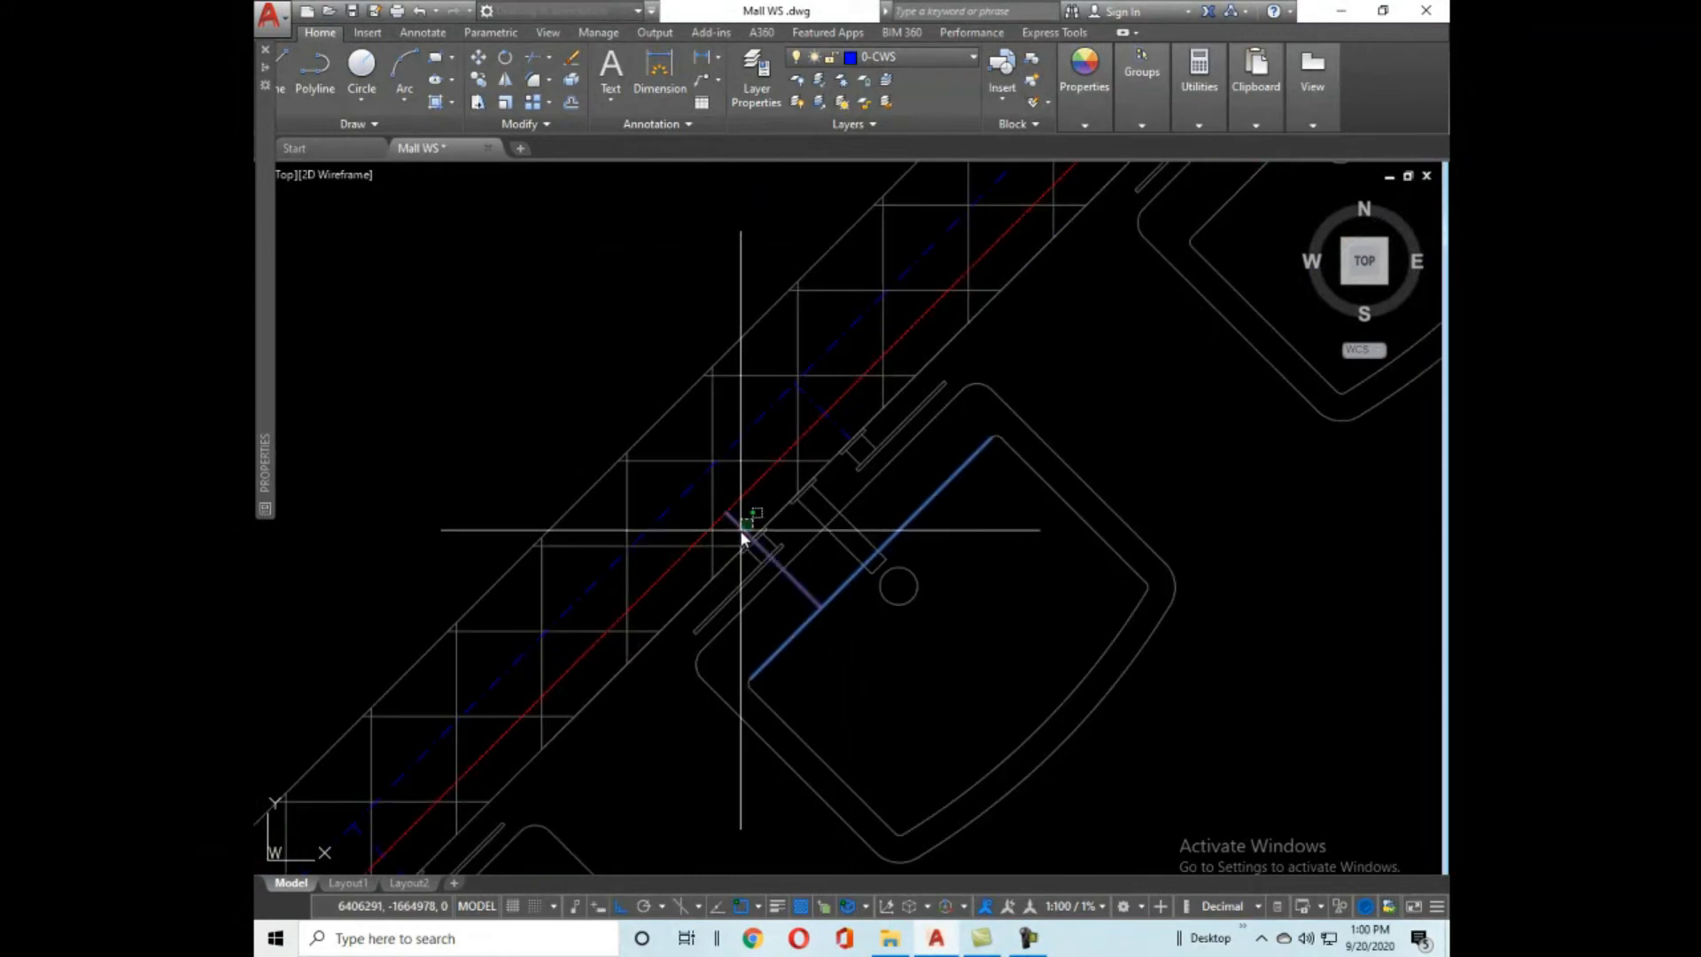
pyautogui.scroll(-3, 1001, 598)
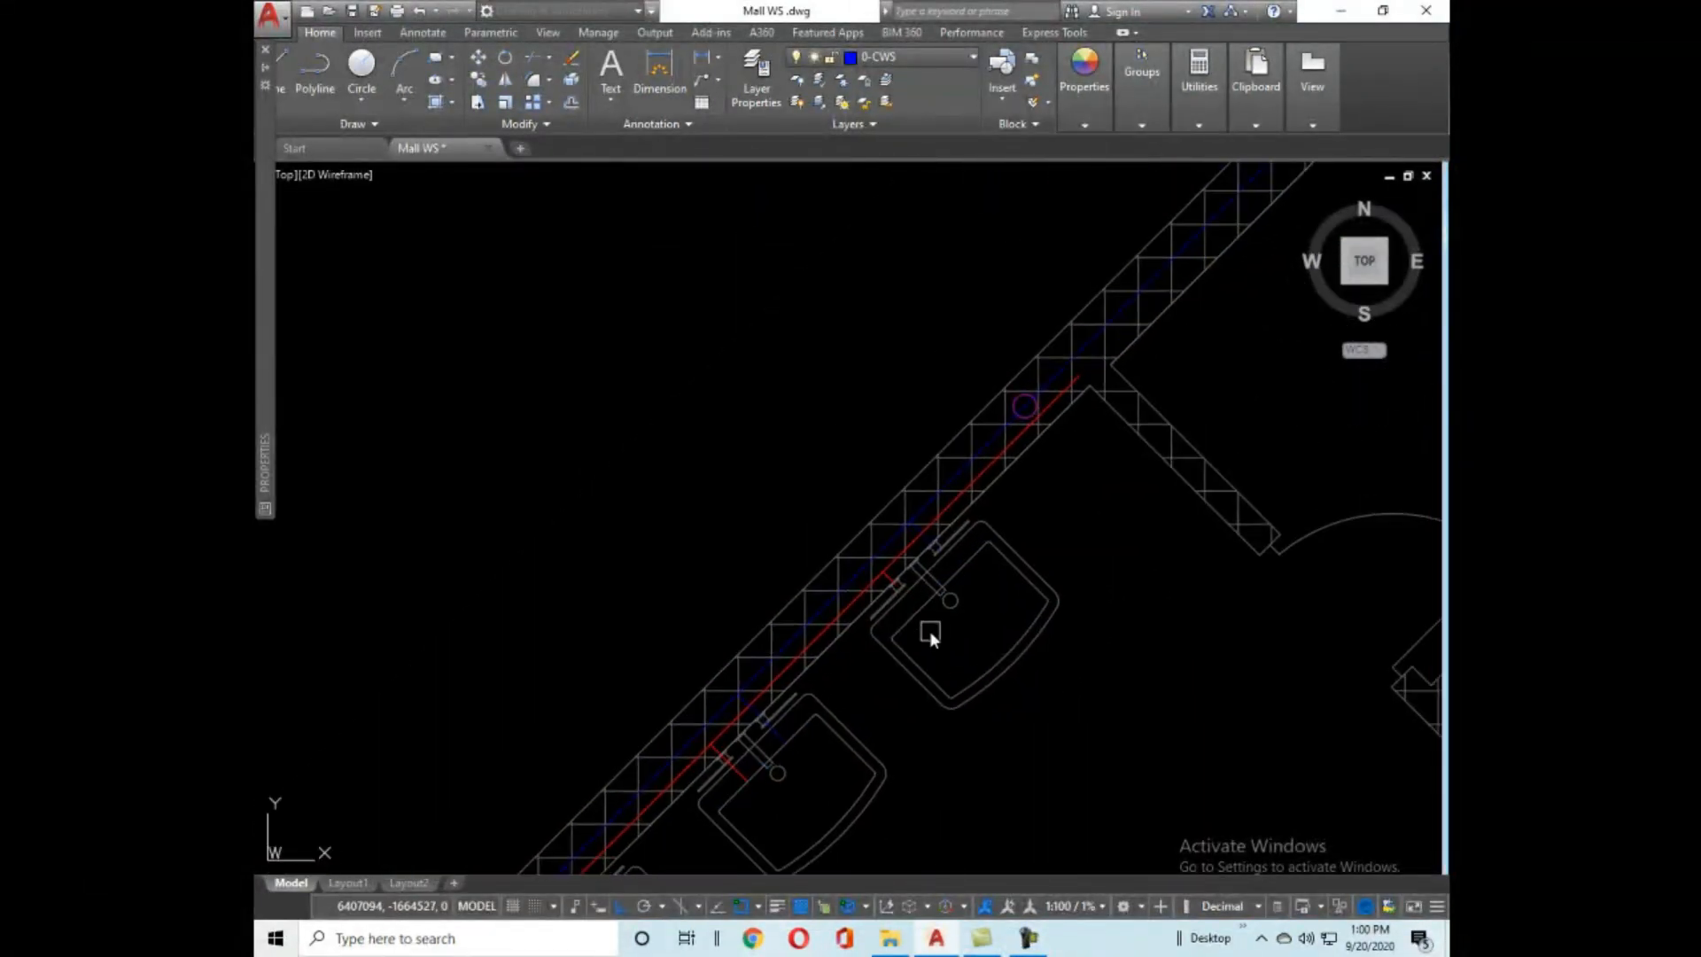
pyautogui.scroll(5, 921, 607)
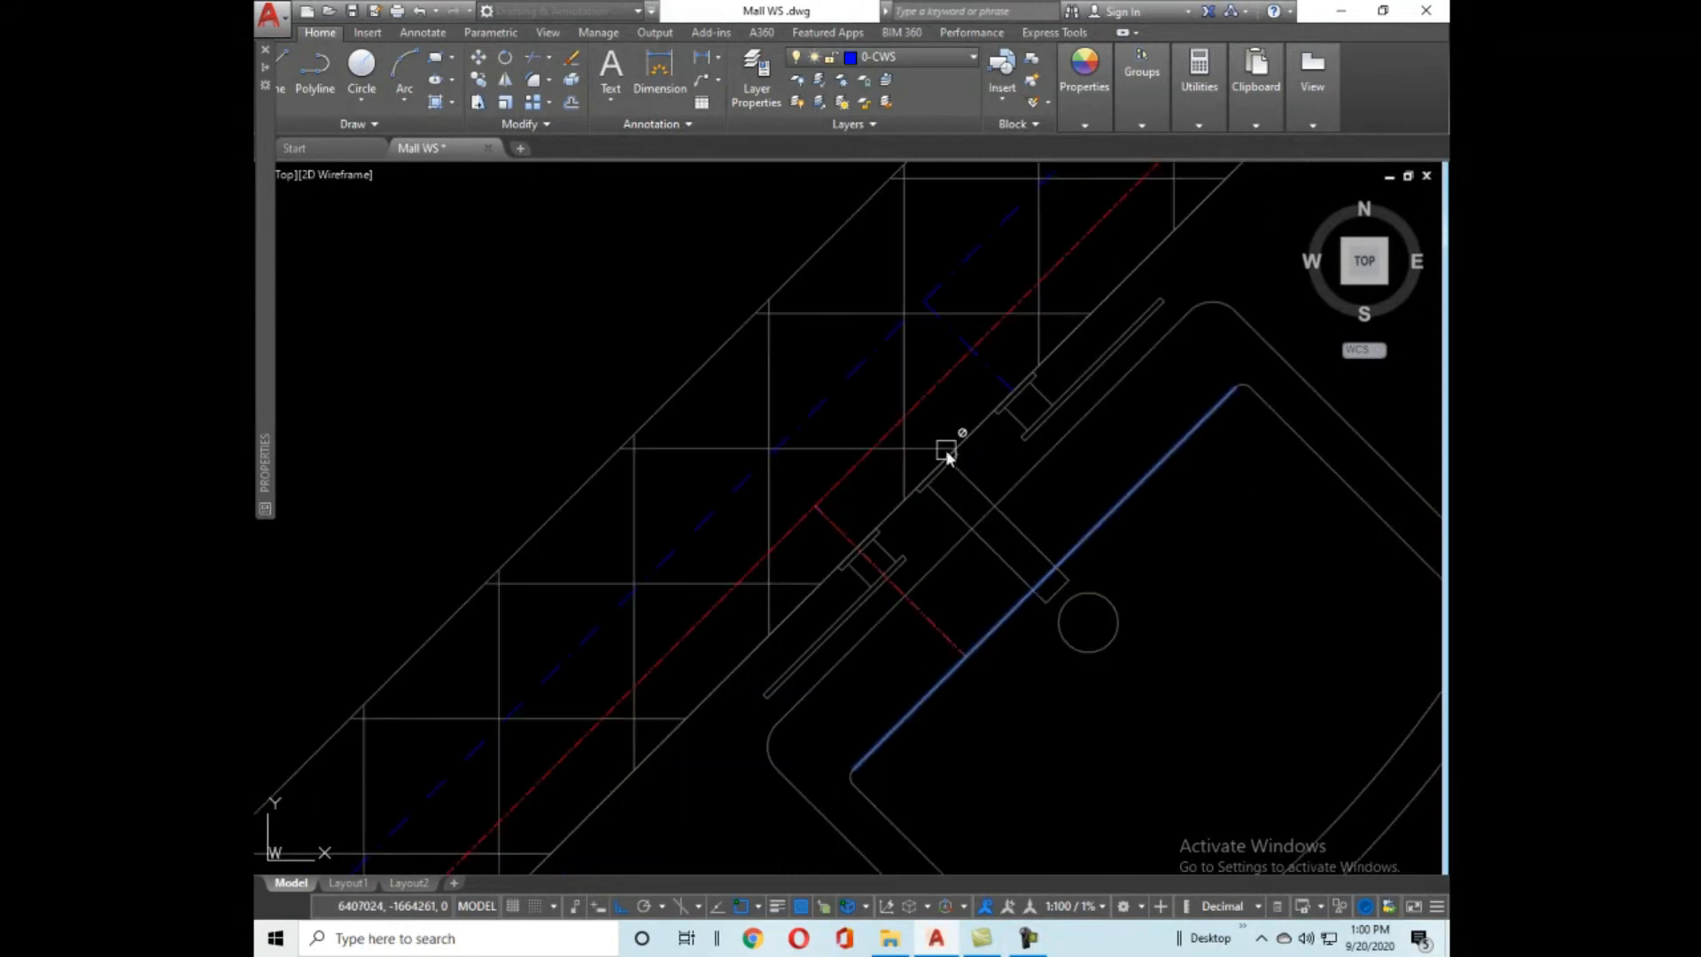
pyautogui.scroll(-4, 996, 425)
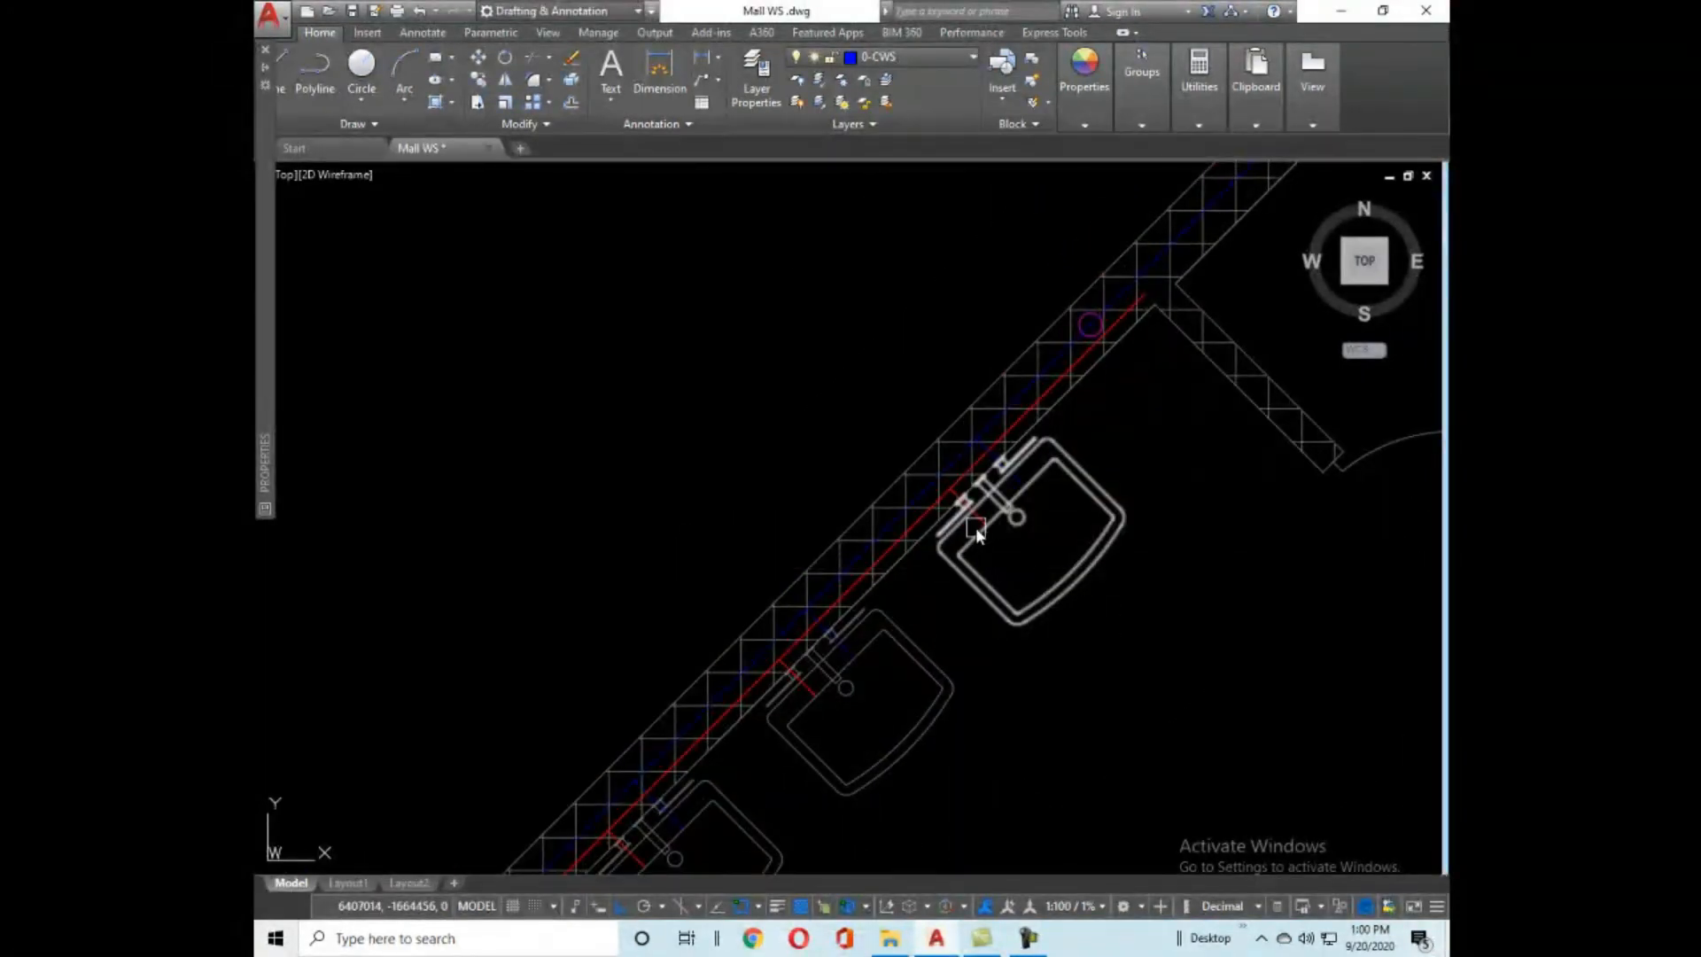
pyautogui.scroll(-3, 975, 528)
# Copy the riser circle near the toilet partition to the open floor beside the washbasins.
pyautogui.scroll(7, 983, 479)
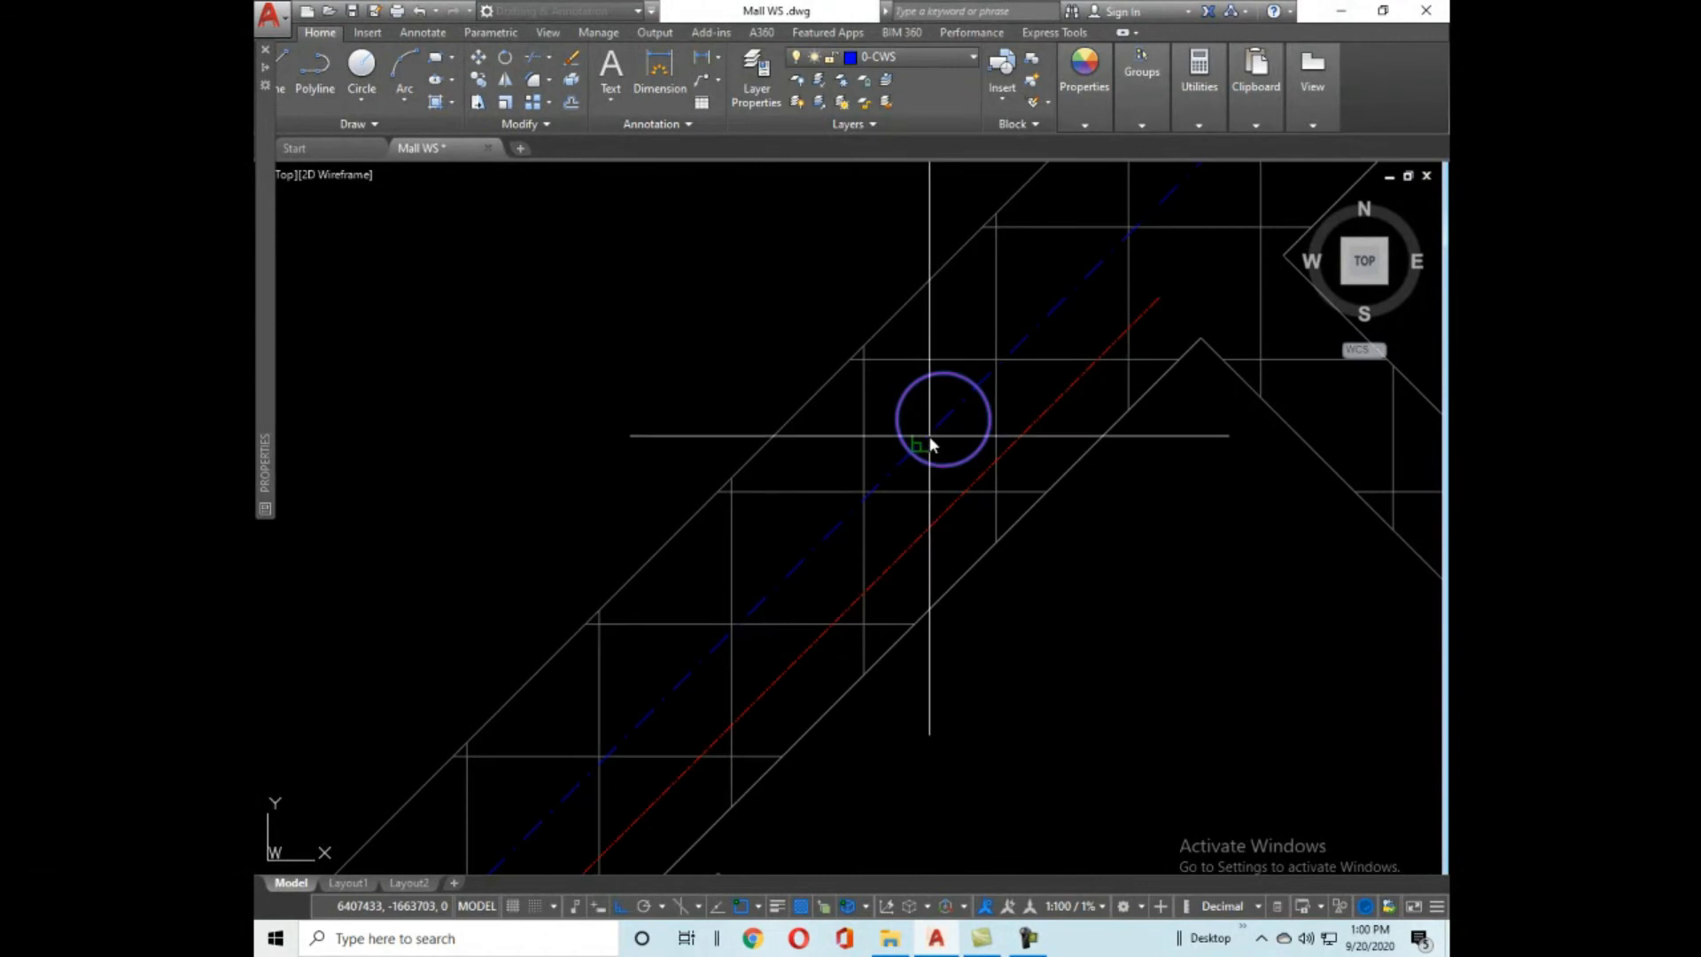
pyautogui.scroll(-3, 1028, 243)
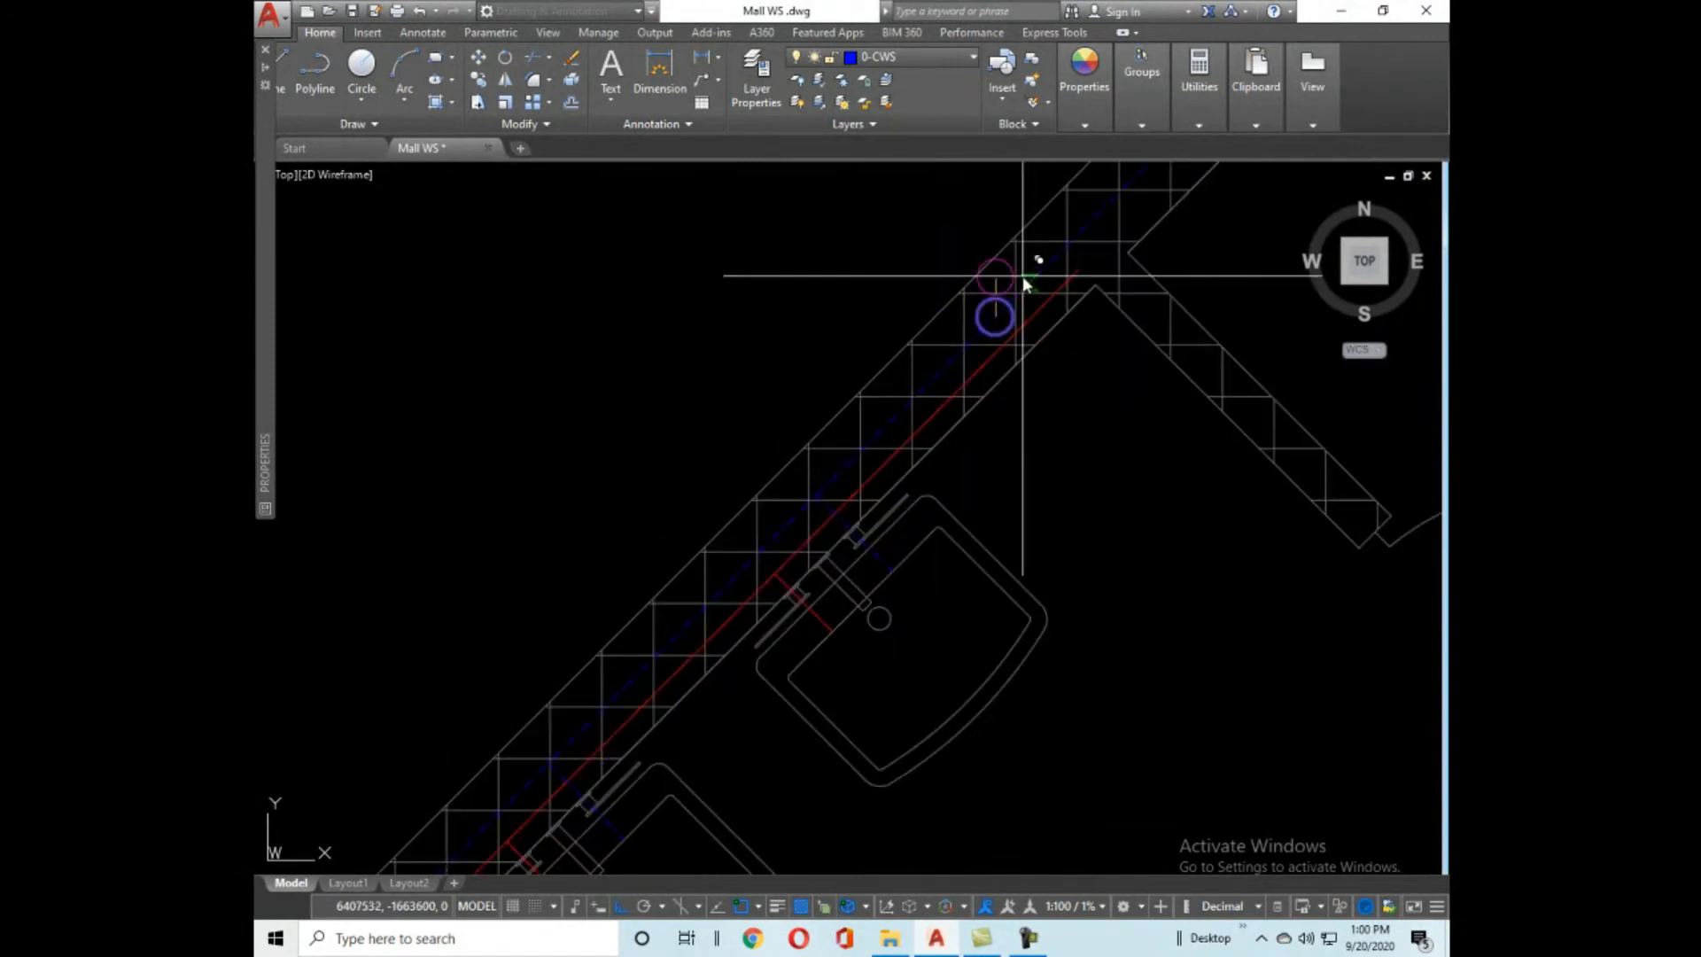
pyautogui.scroll(-3, 821, 578)
pyautogui.scroll(3, 904, 570)
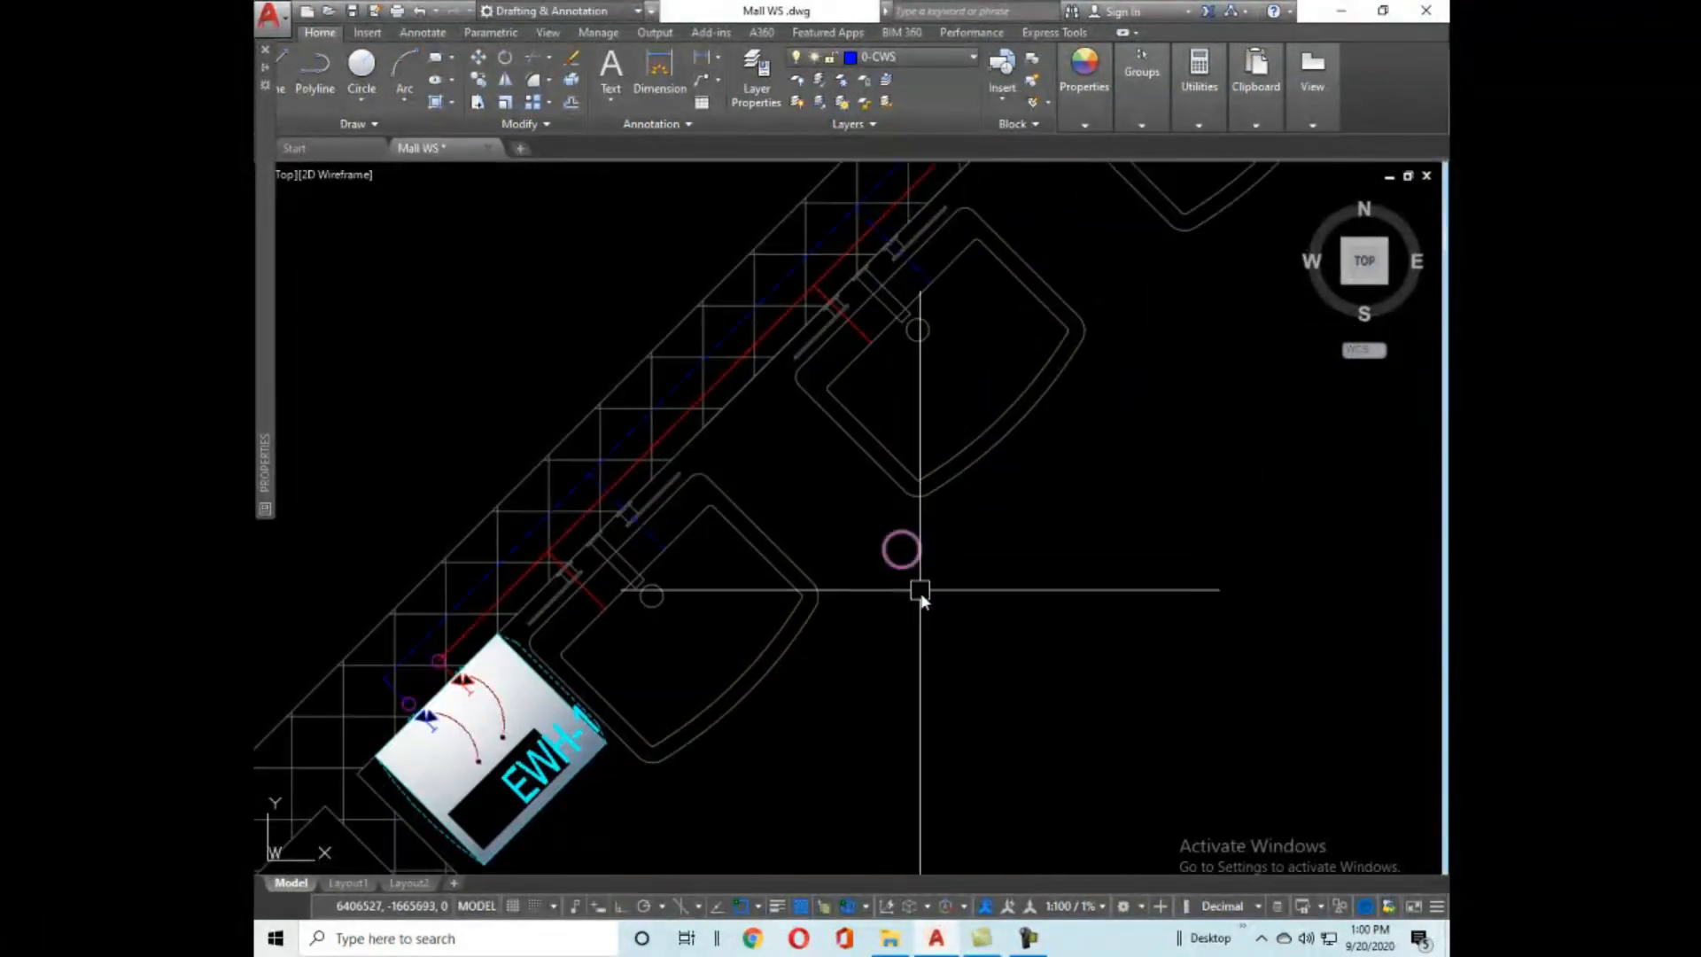
# Scale the copied riser circle down about its centre.
pyautogui.write('sc')
pyautogui.press('space')
pyautogui.click(893, 568)
pyautogui.press('space')
pyautogui.click(901, 550)
pyautogui.press('Escape')
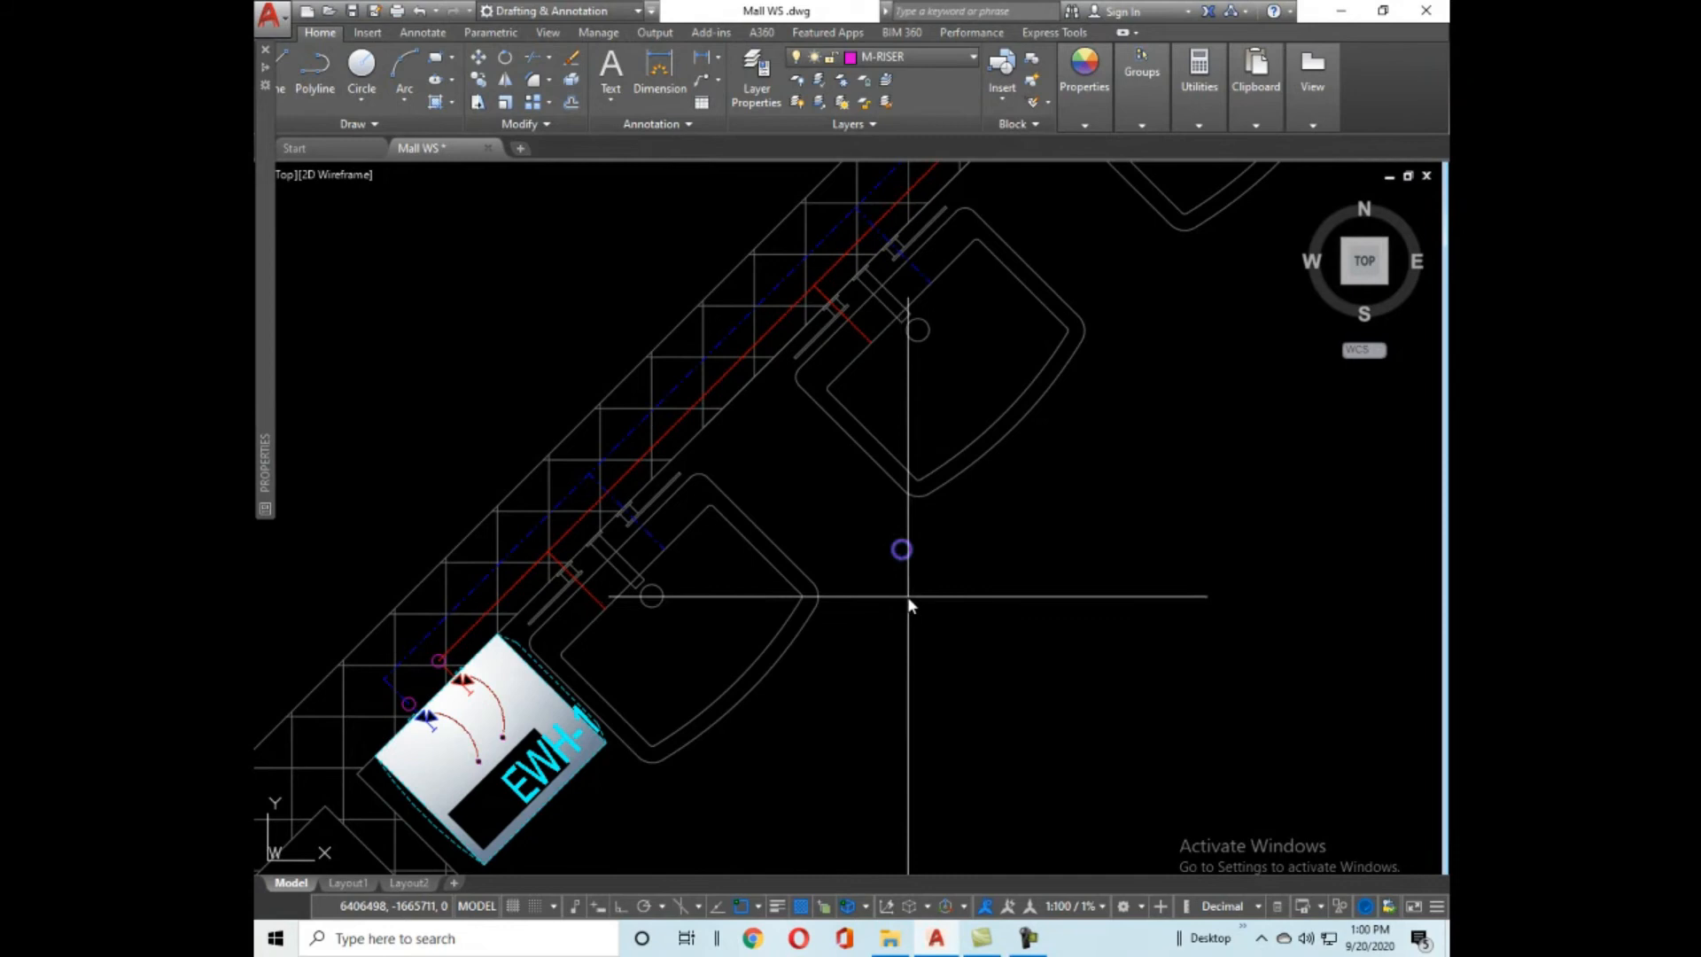
# Move the small riser circle onto the junction of the hot water pipe and the branch of the washbasin beside the heater.
pyautogui.scroll(8, 901, 592)
pyautogui.scroll(-5, 859, 332)
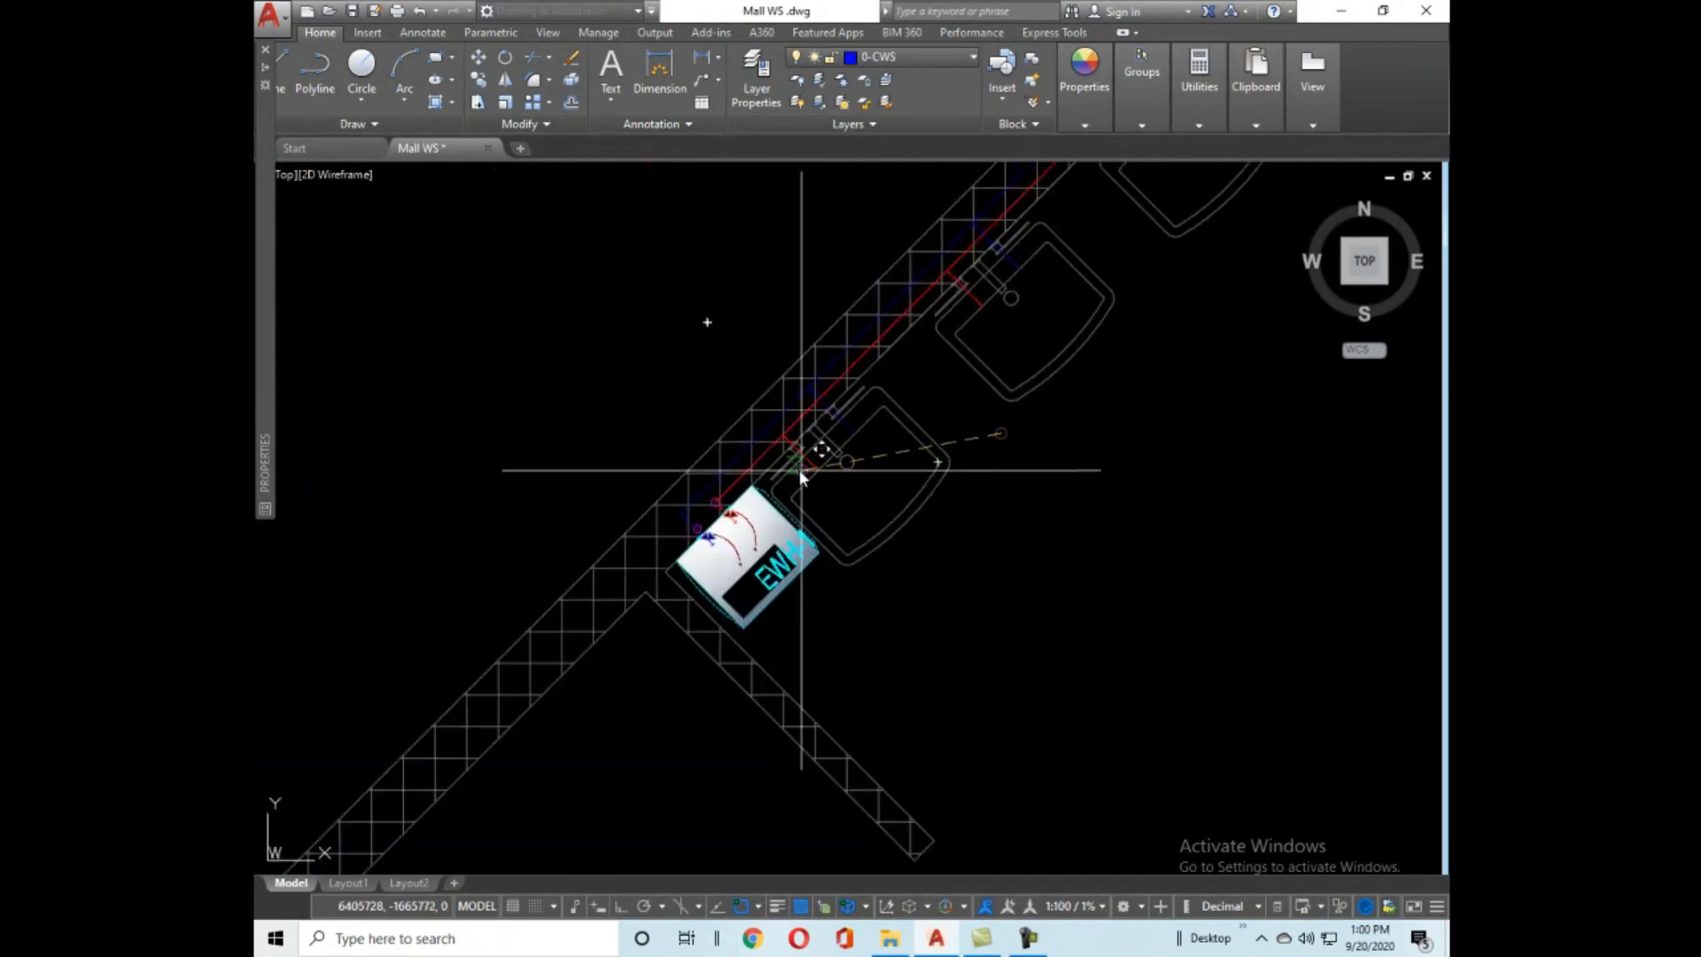
pyautogui.click(864, 385)
pyautogui.moveTo(1071, 345); pyautogui.dragTo(975, 458, button='middle')
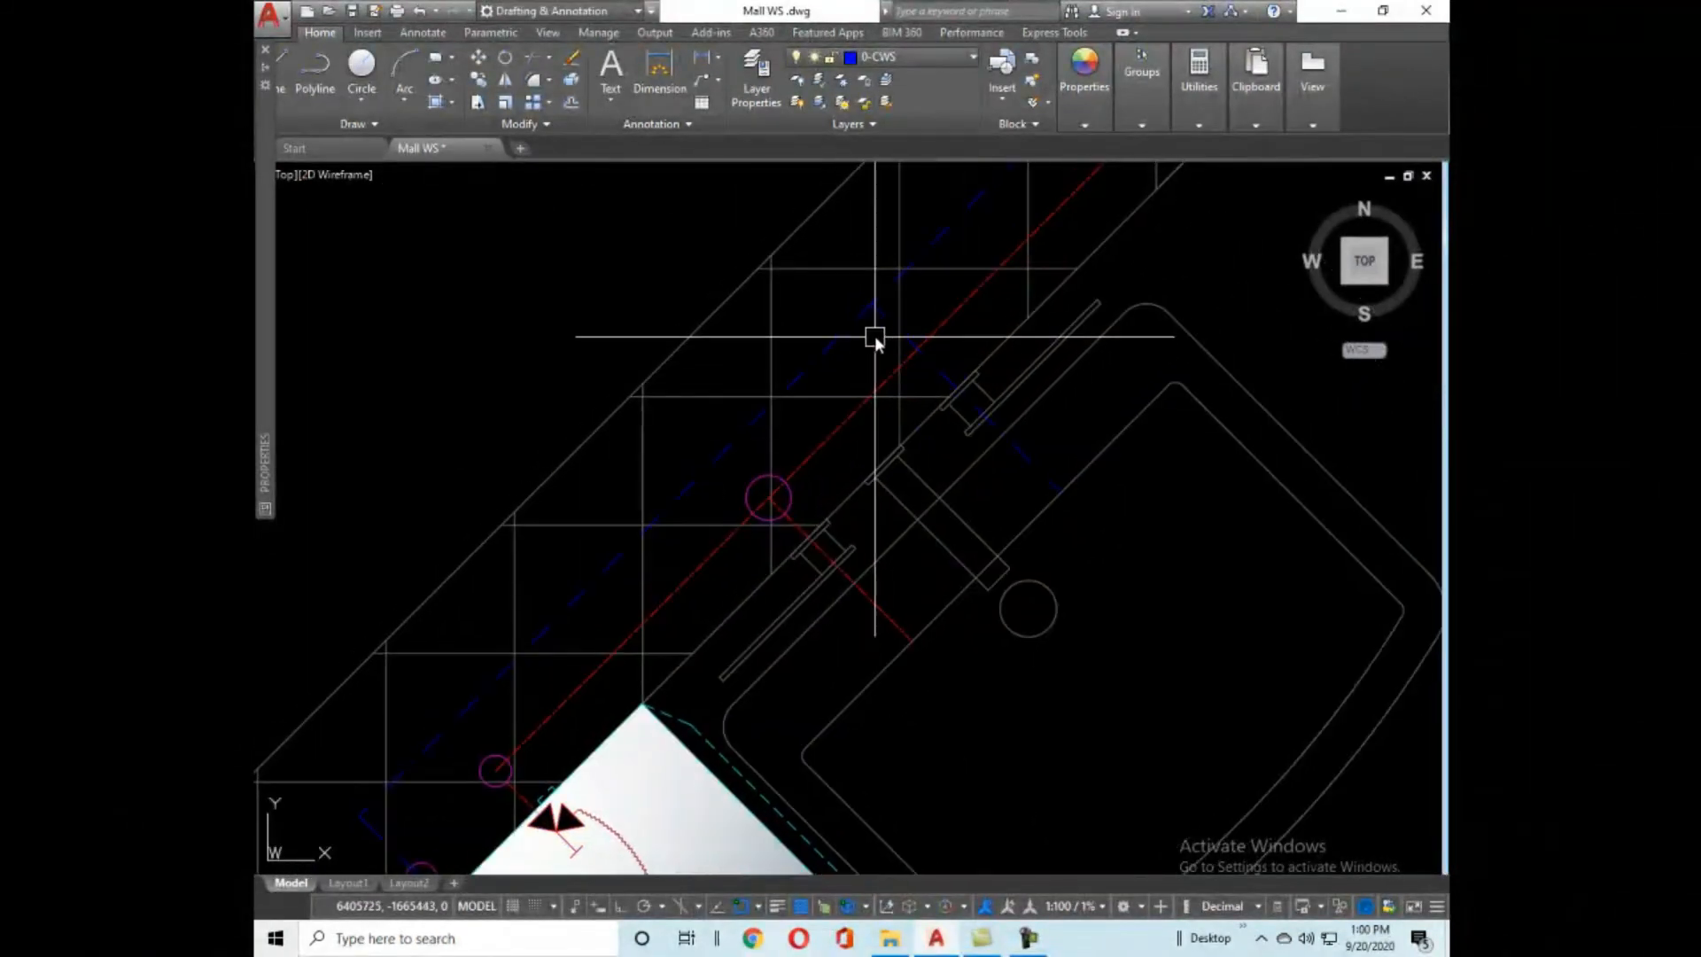
# Copy the small riser circle by its centre to the remaining hot and cold branch junctions of the three washbasins.
pyautogui.click(751, 512)
pyautogui.click(767, 498)
pyautogui.scroll(-3, 980, 372)
pyautogui.scroll(4, 858, 487)
pyautogui.moveTo(947, 283); pyautogui.dragTo(885, 381, button='middle')
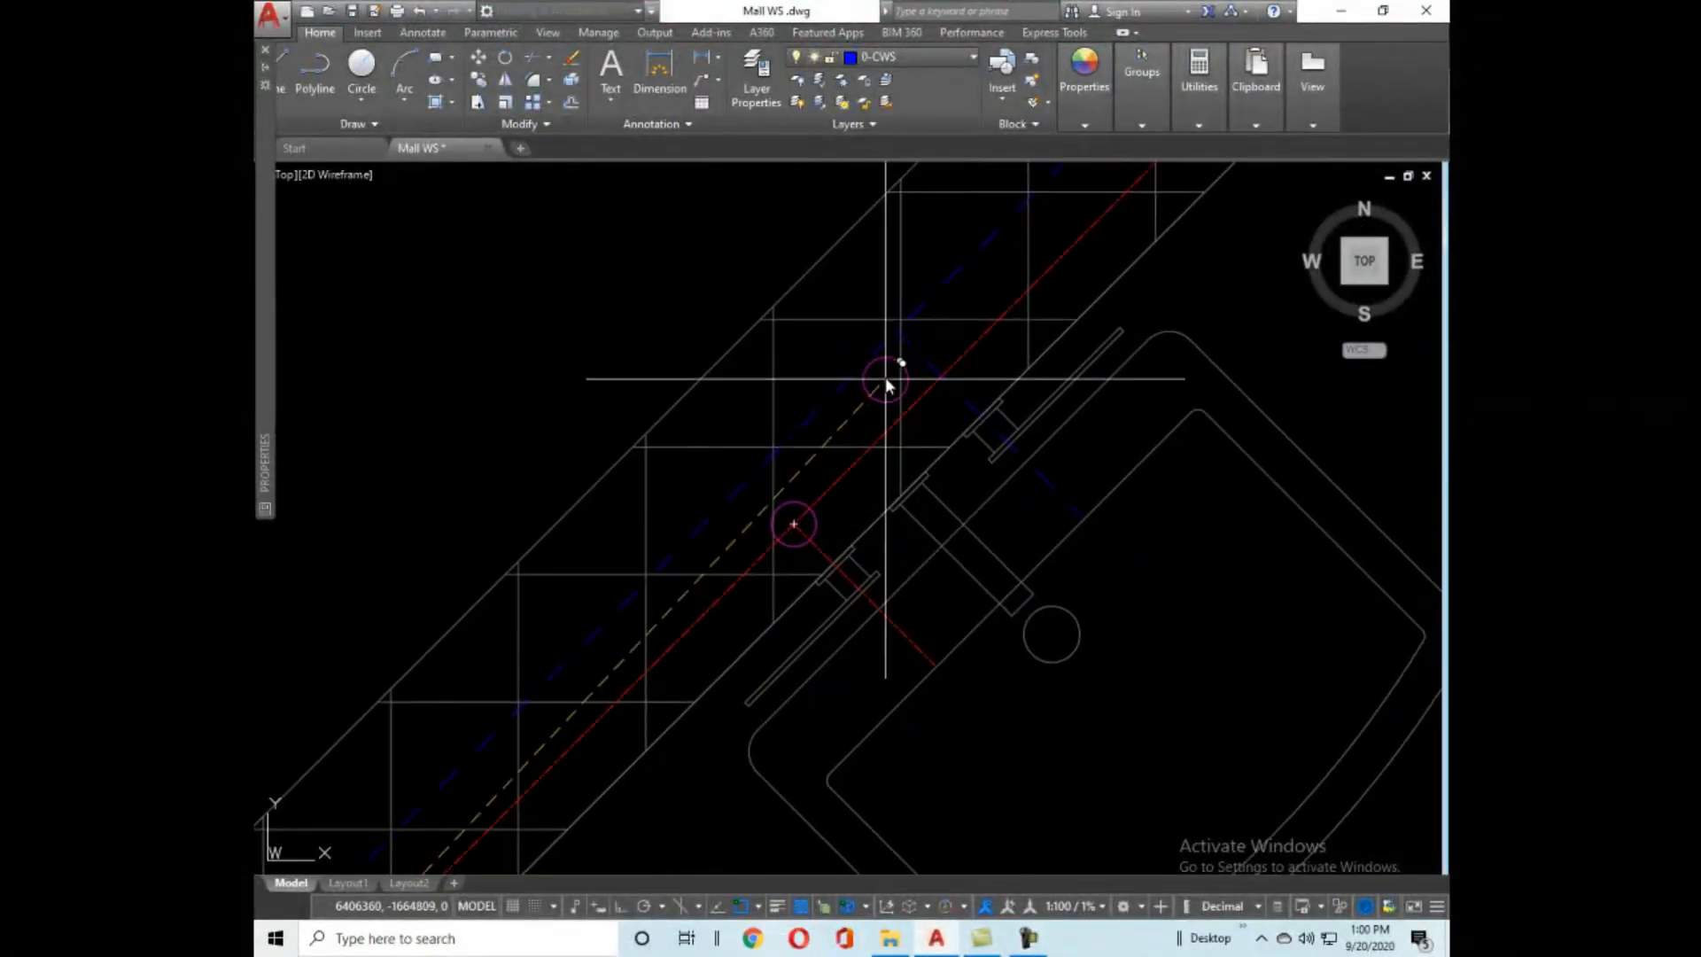
pyautogui.scroll(-3, 874, 505)
pyautogui.scroll(4, 961, 513)
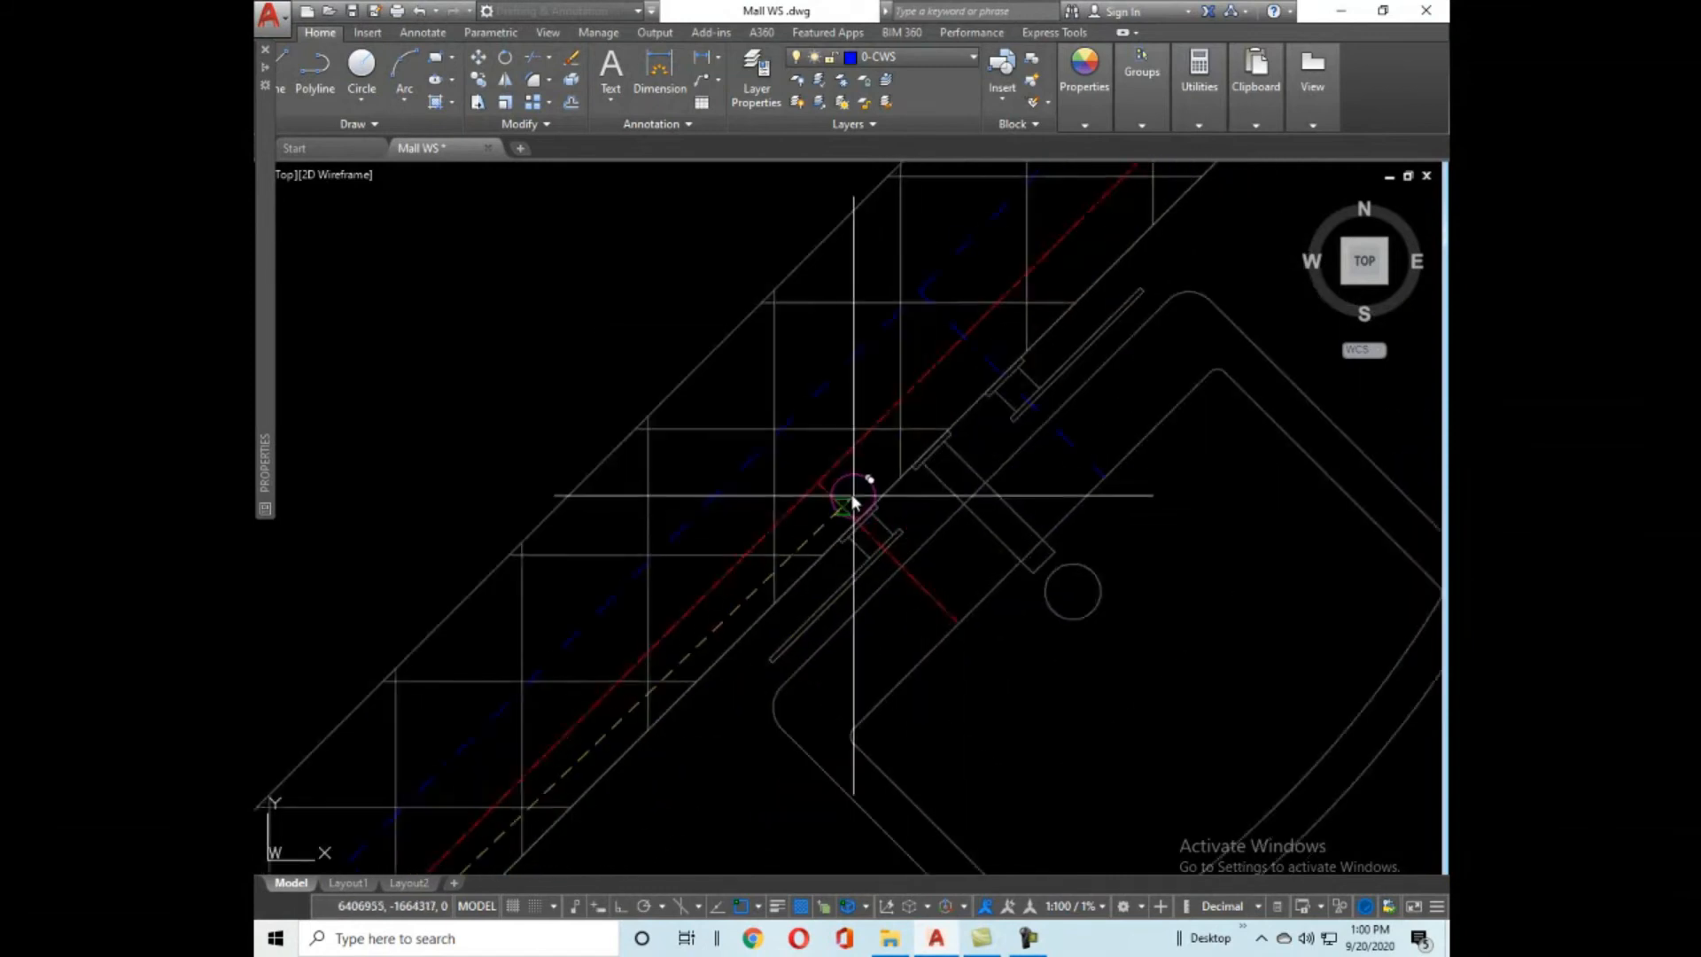
pyautogui.click(824, 483)
pyautogui.scroll(-3, 922, 284)
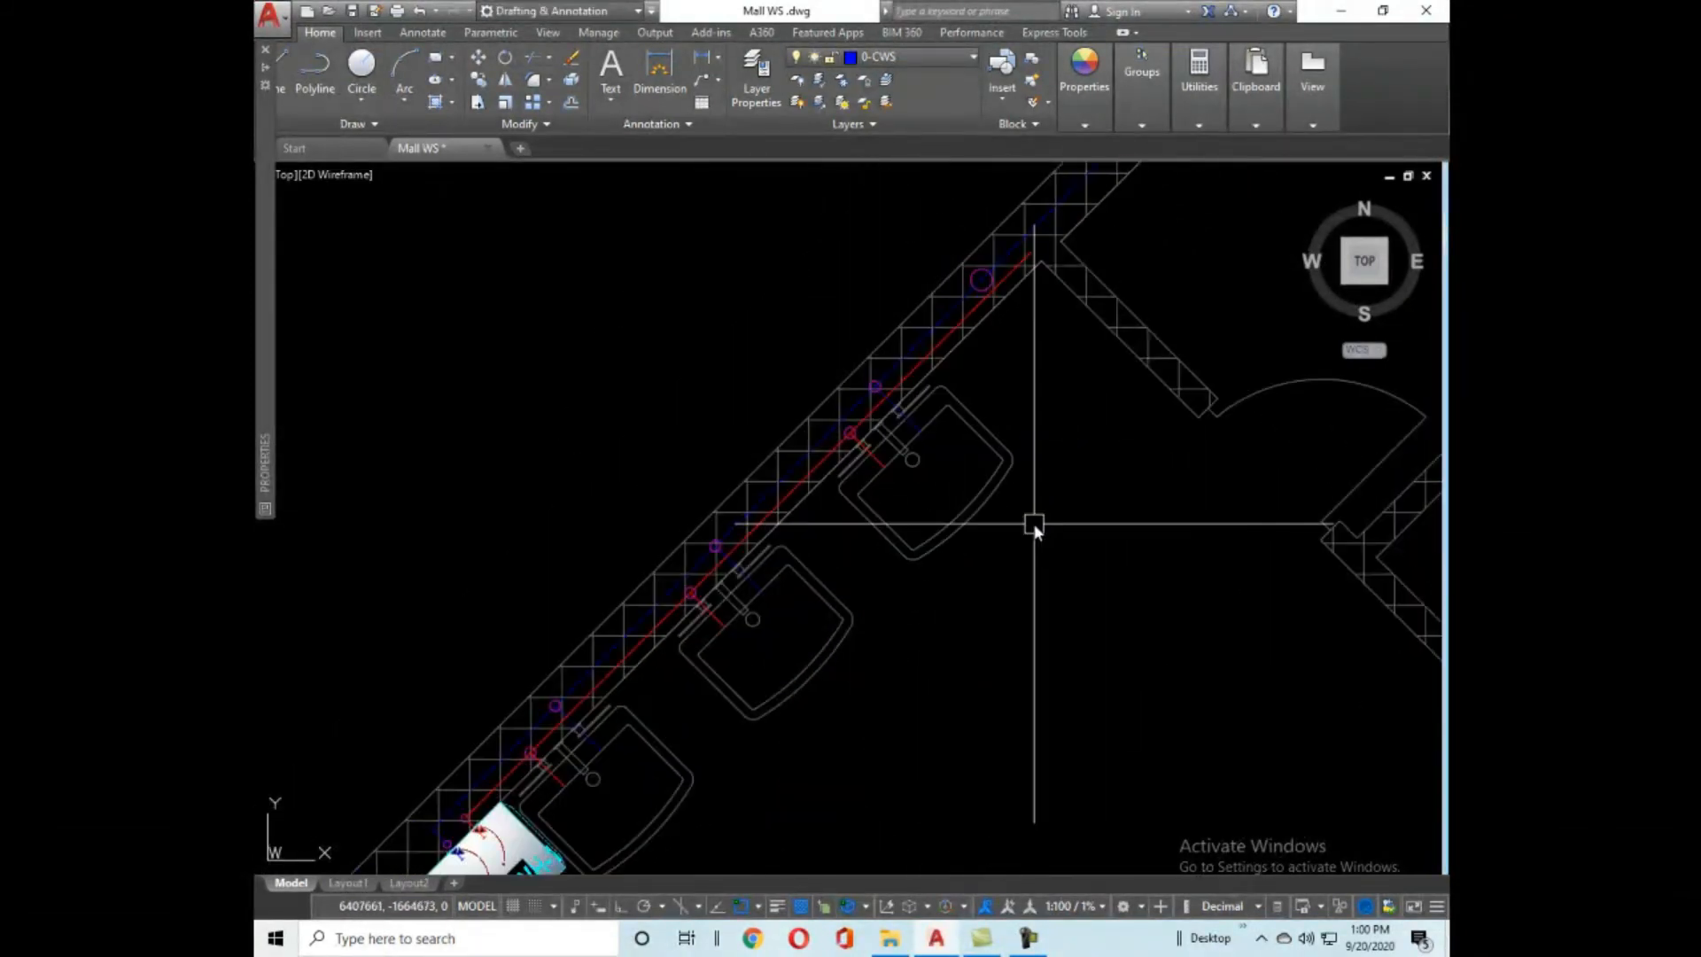
# Trim the hot water pipe beyond the riser circle of the last washbasin near the toilet partition.
pyautogui.scroll(5, 827, 425)
pyautogui.rightClick(958, 460)
pyautogui.press('Escape')
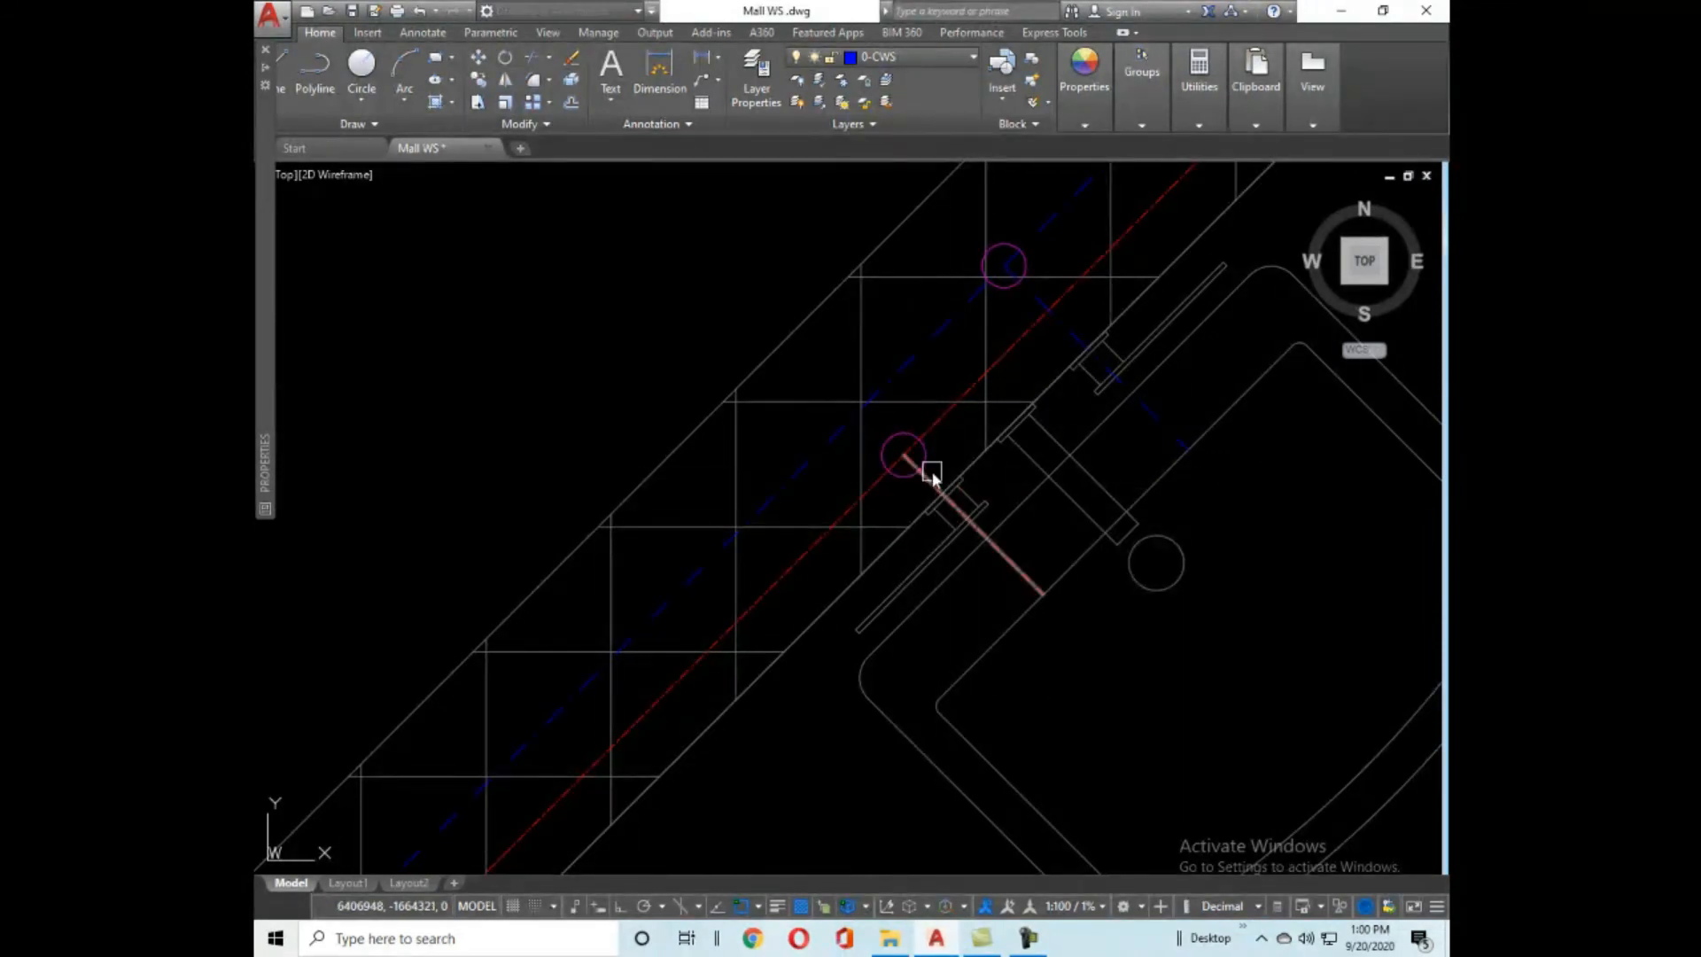
pyautogui.scroll(5, 922, 465)
pyautogui.scroll(-5, 1002, 351)
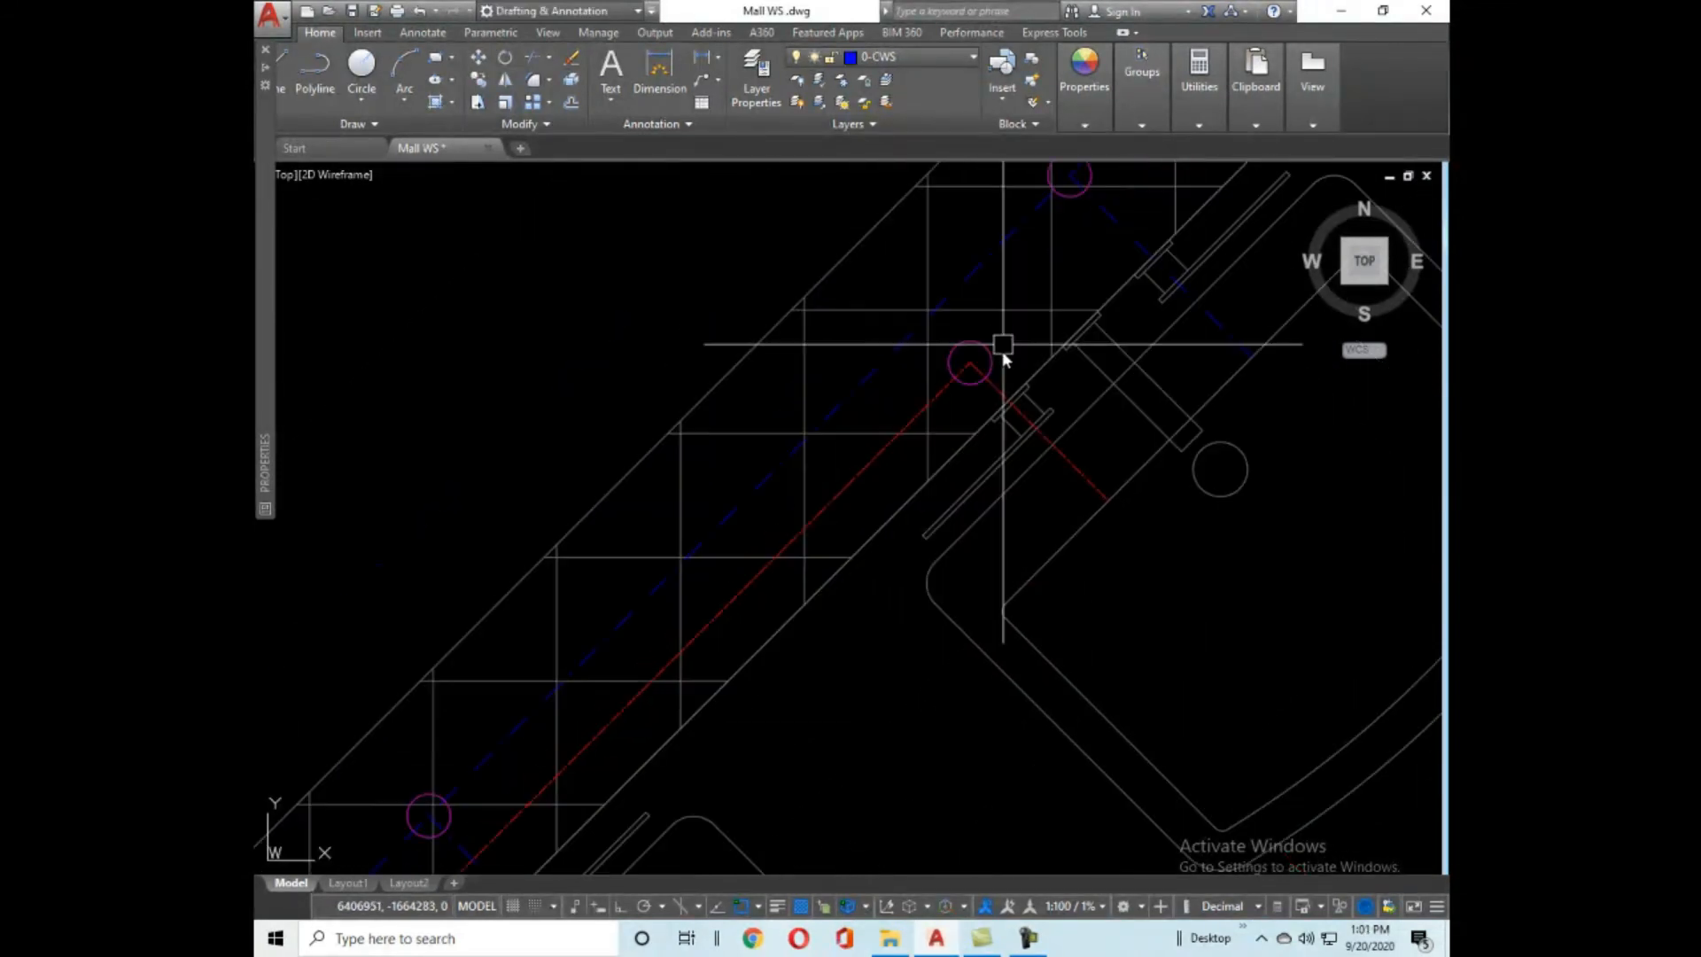
# Copy the first toilet's riser circle and its two short cold water branches to the other toilets along the wall.
pyautogui.scroll(-4, 1039, 529)
pyautogui.scroll(-2, 1159, 601)
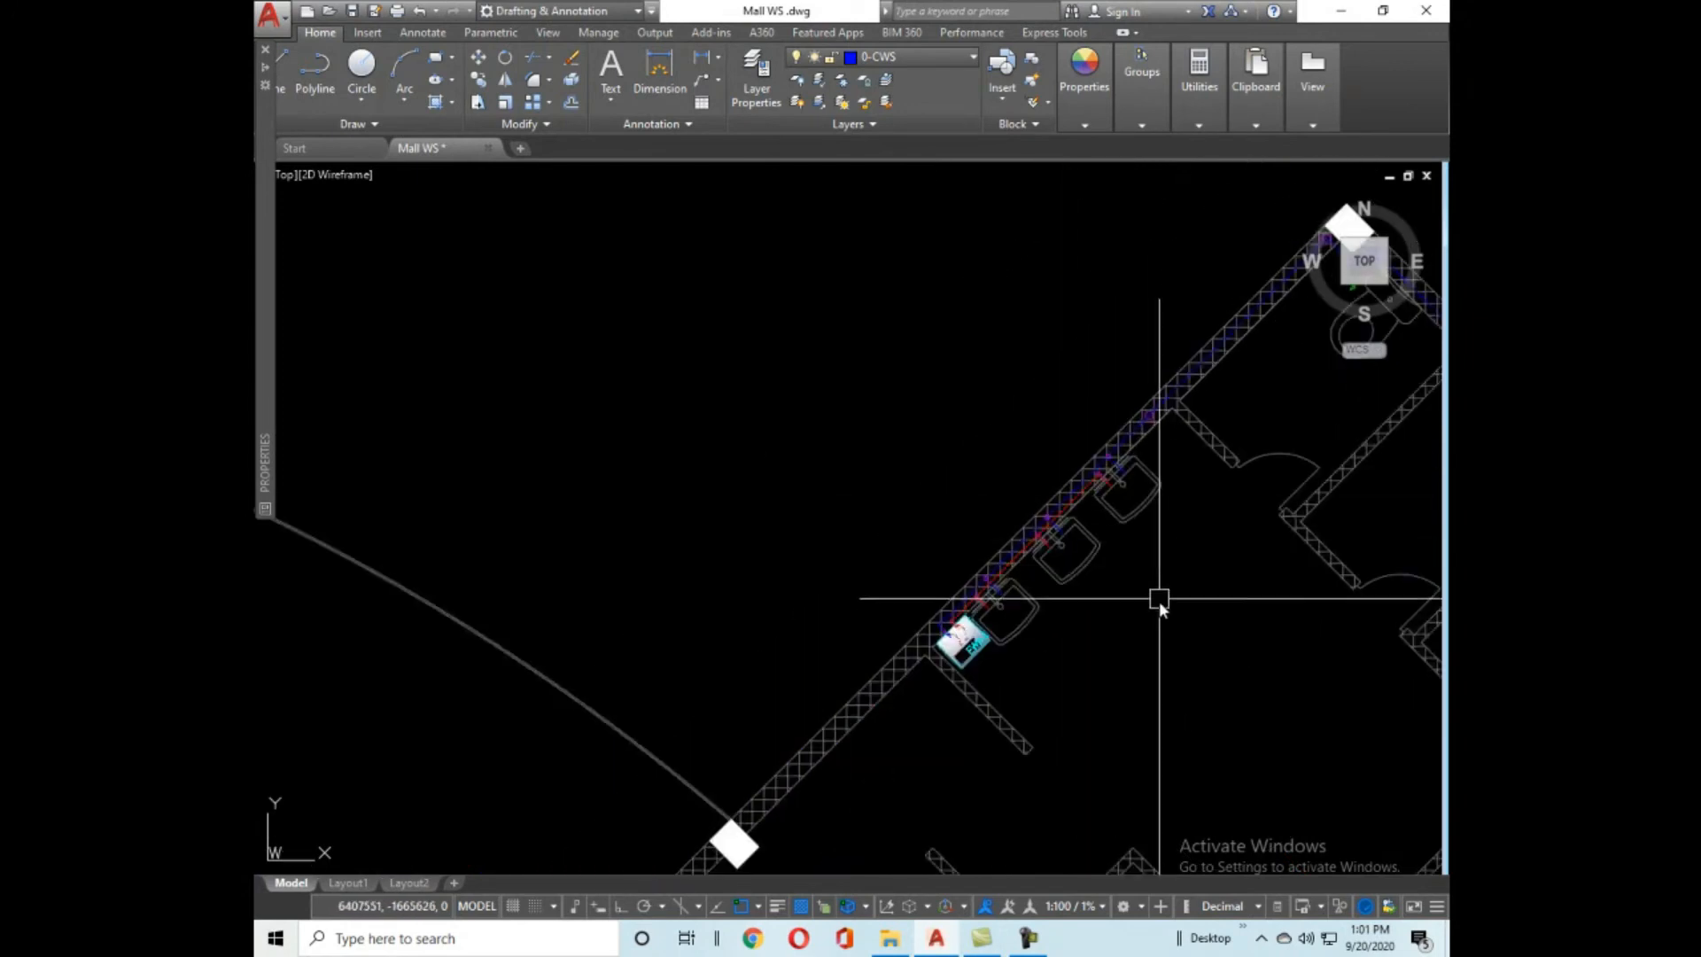
pyautogui.moveTo(1155, 612)
pyautogui.mouseDown(button='middle')
pyautogui.moveTo(1184, 653)
pyautogui.moveTo(816, 528)
pyautogui.mouseUp(button='middle')
pyautogui.scroll(-2, 987, 607)
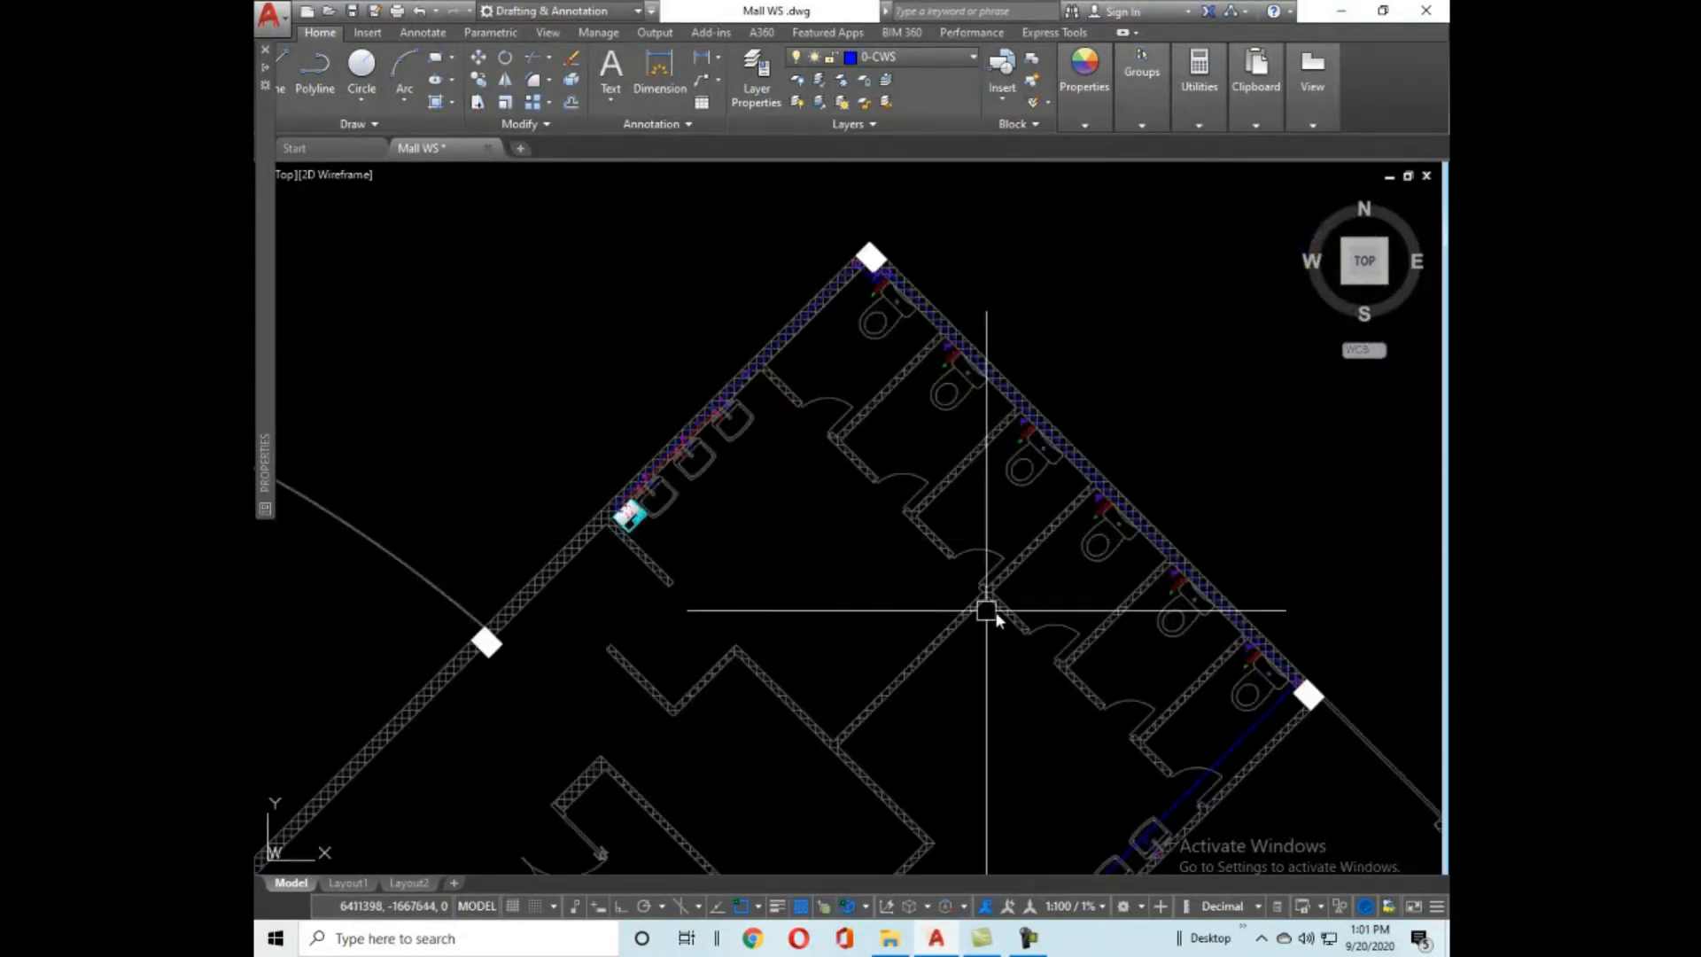
pyautogui.scroll(6, 932, 237)
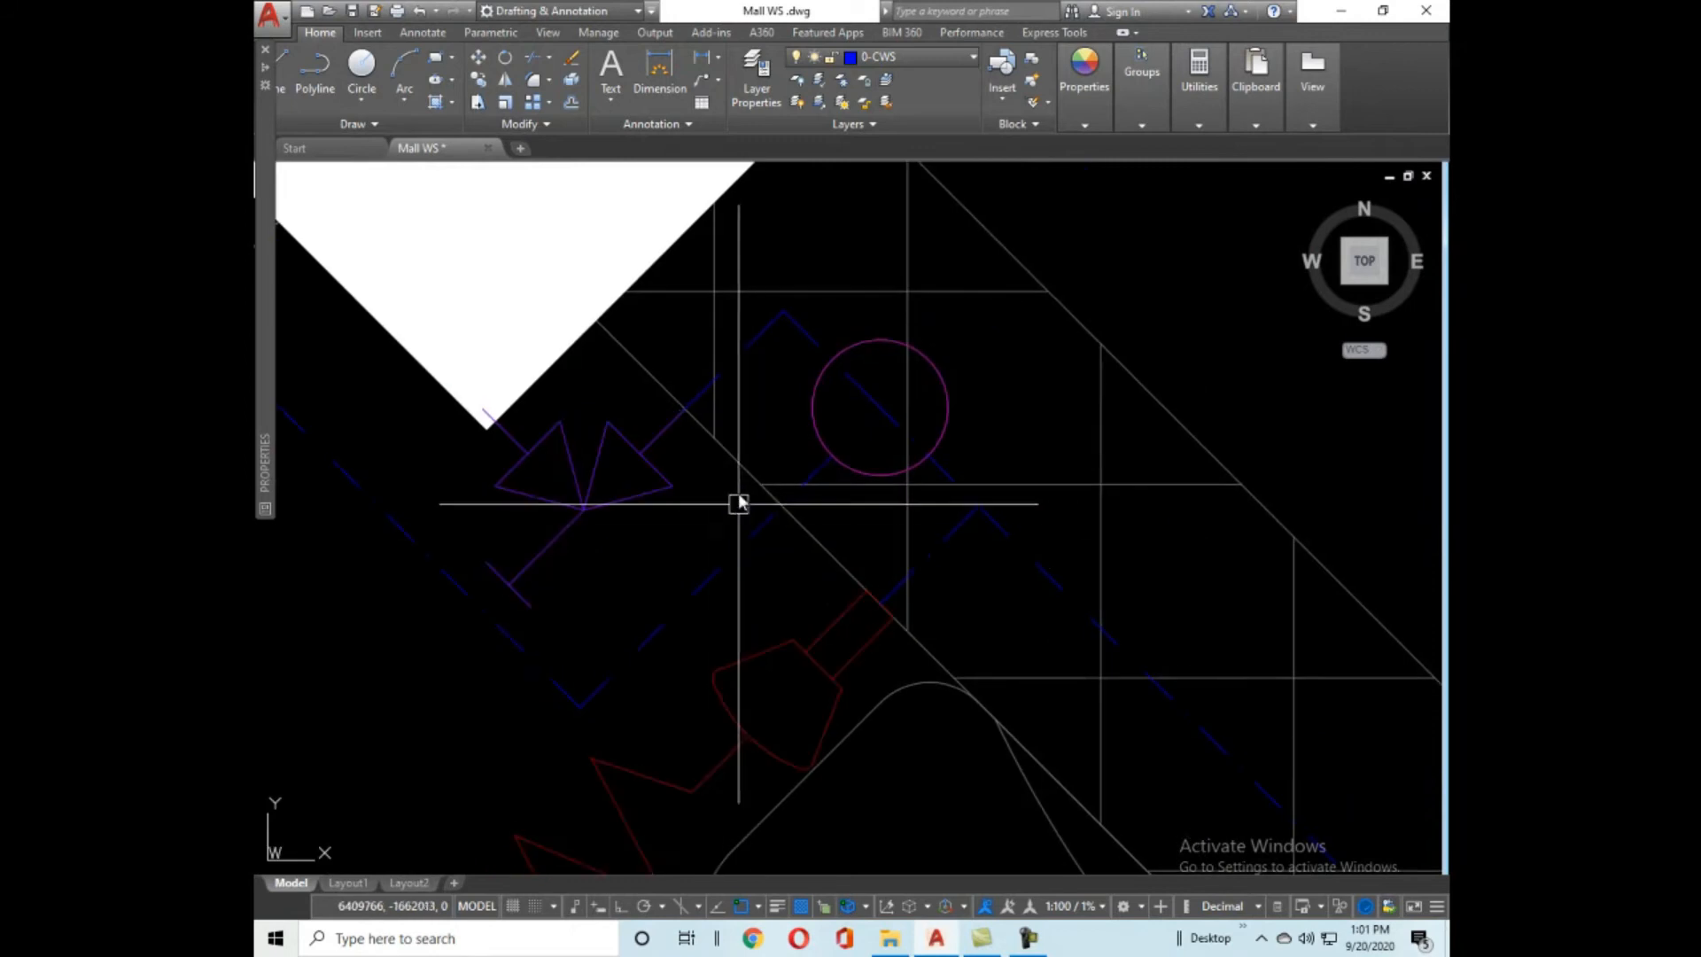
pyautogui.click(719, 389)
pyautogui.click(864, 476)
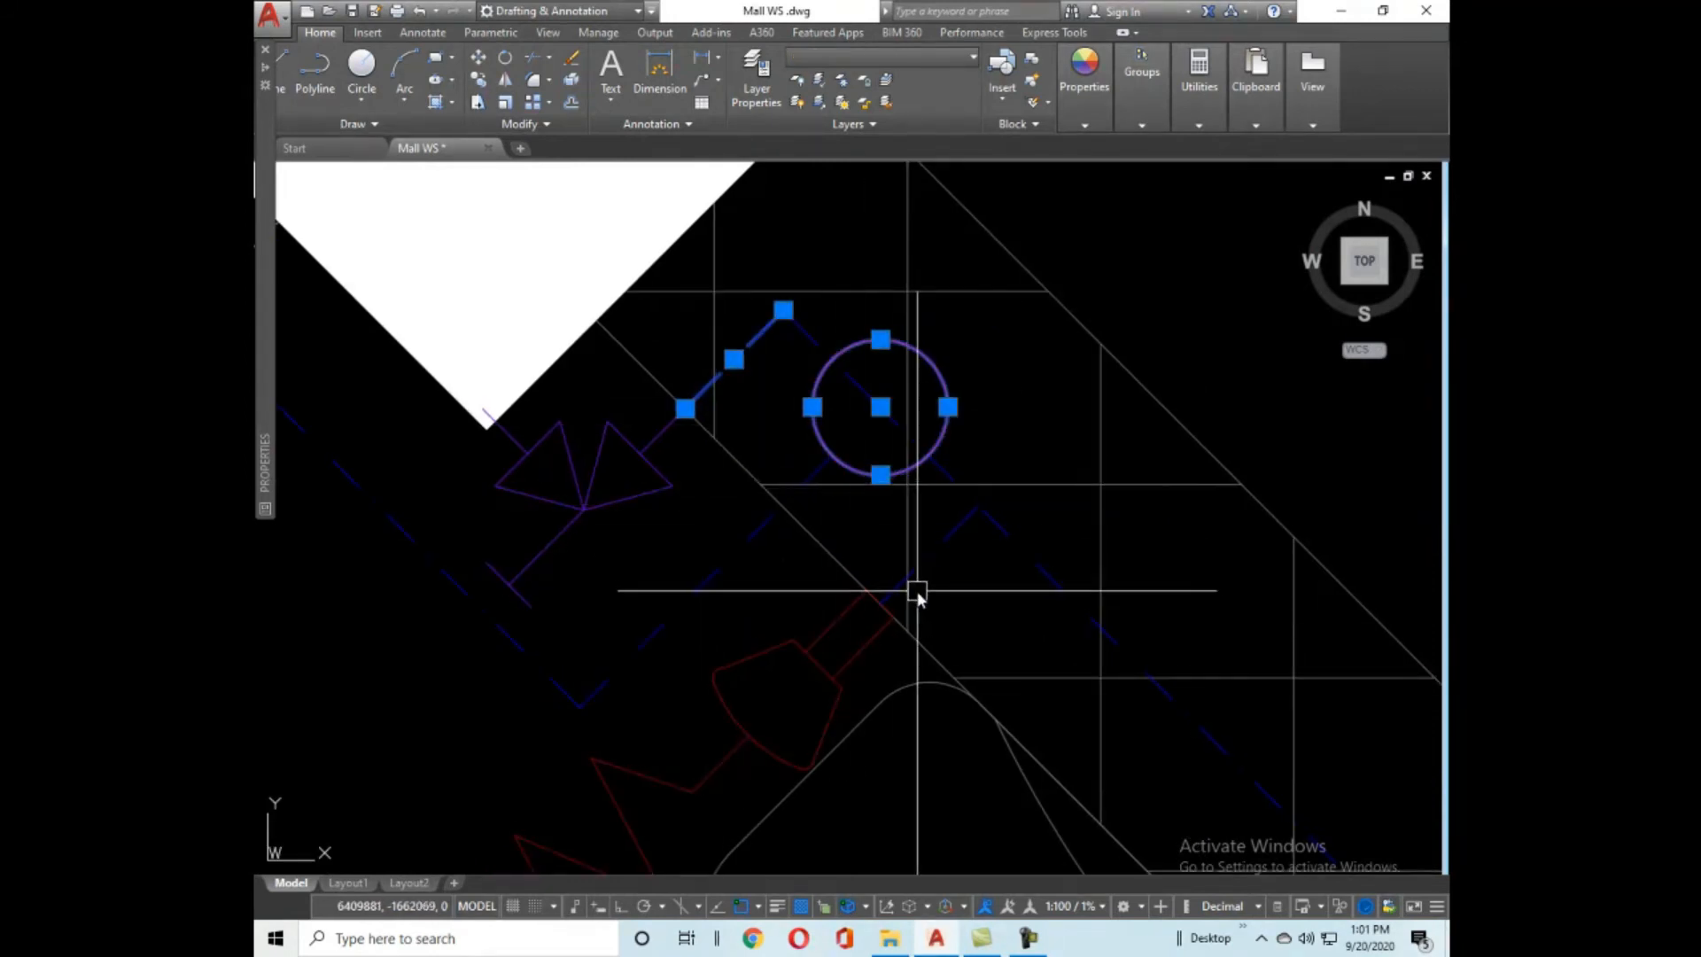
pyautogui.click(912, 582)
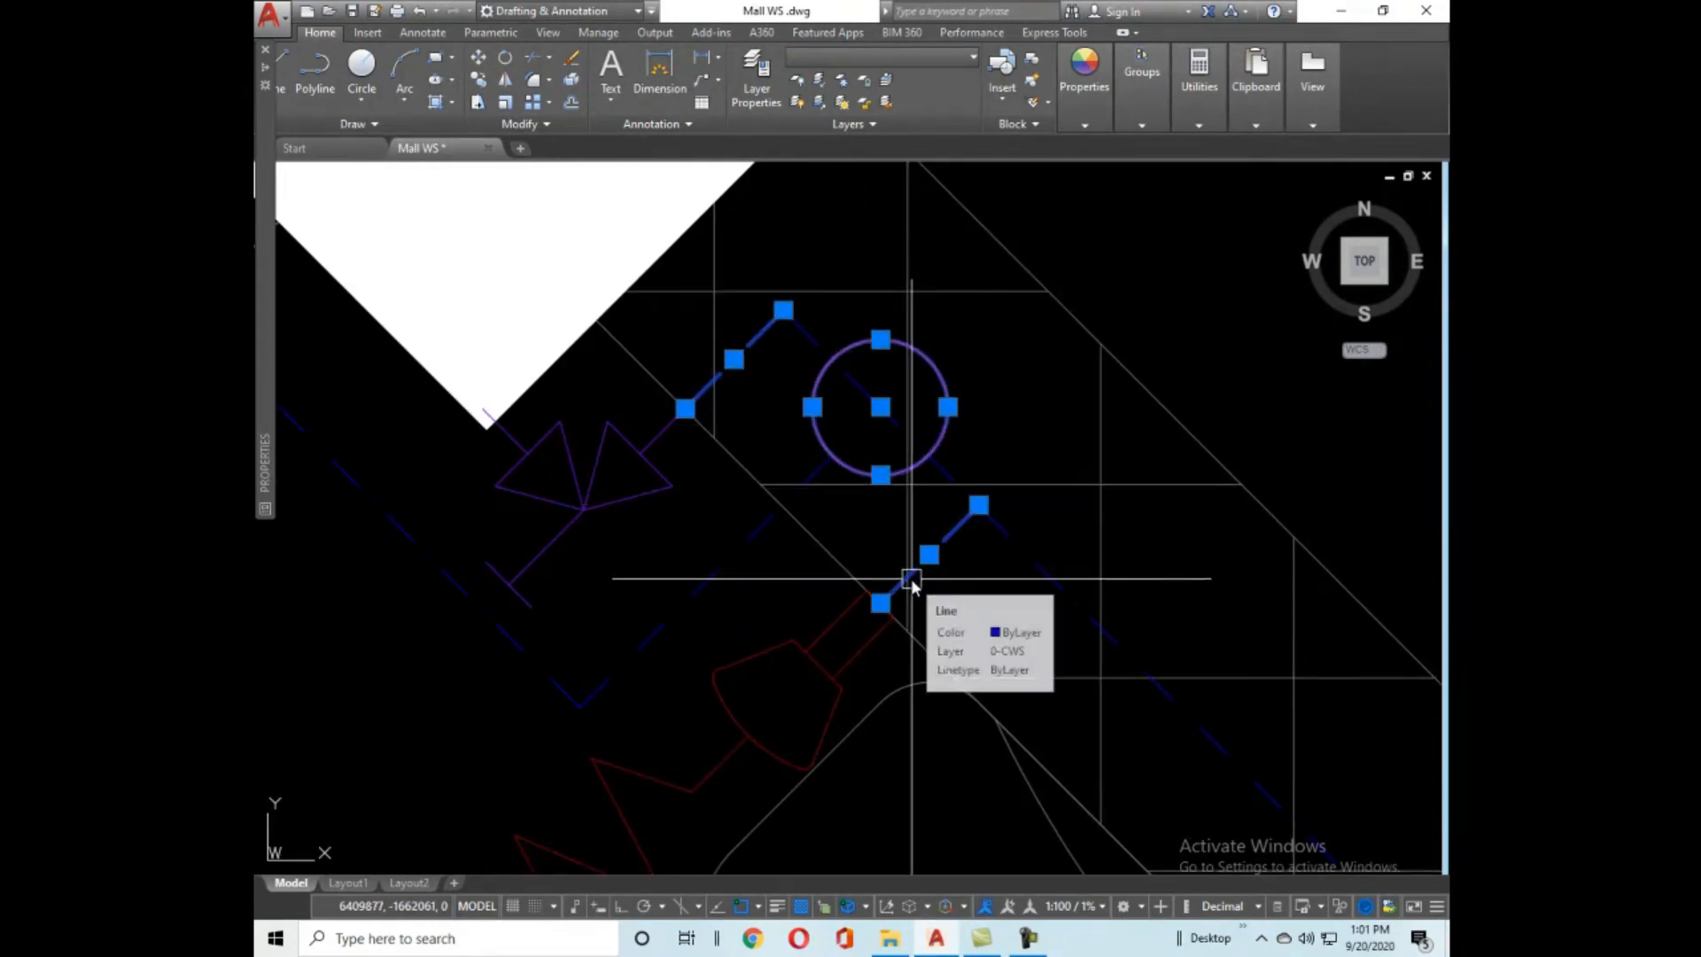
pyautogui.scroll(-4, 912, 584)
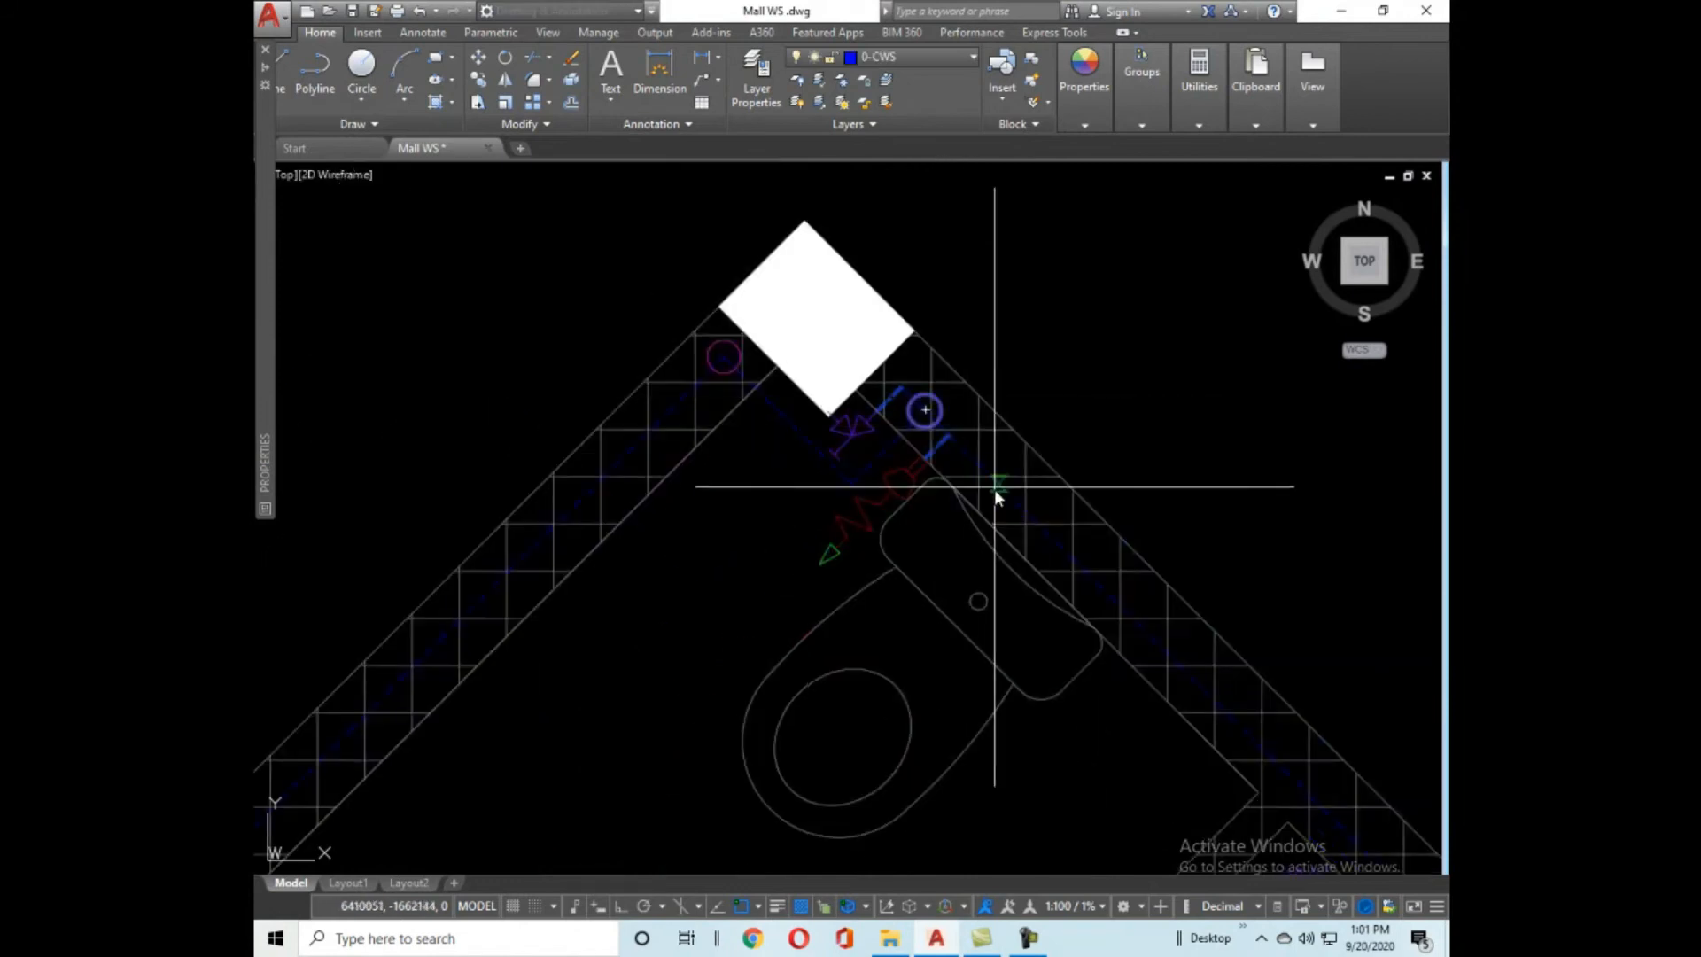
pyautogui.moveTo(958, 629)
pyautogui.mouseDown(button='middle')
pyautogui.moveTo(1114, 602)
pyautogui.moveTo(866, 410)
pyautogui.mouseUp(button='middle')
pyautogui.scroll(-4, 1024, 523)
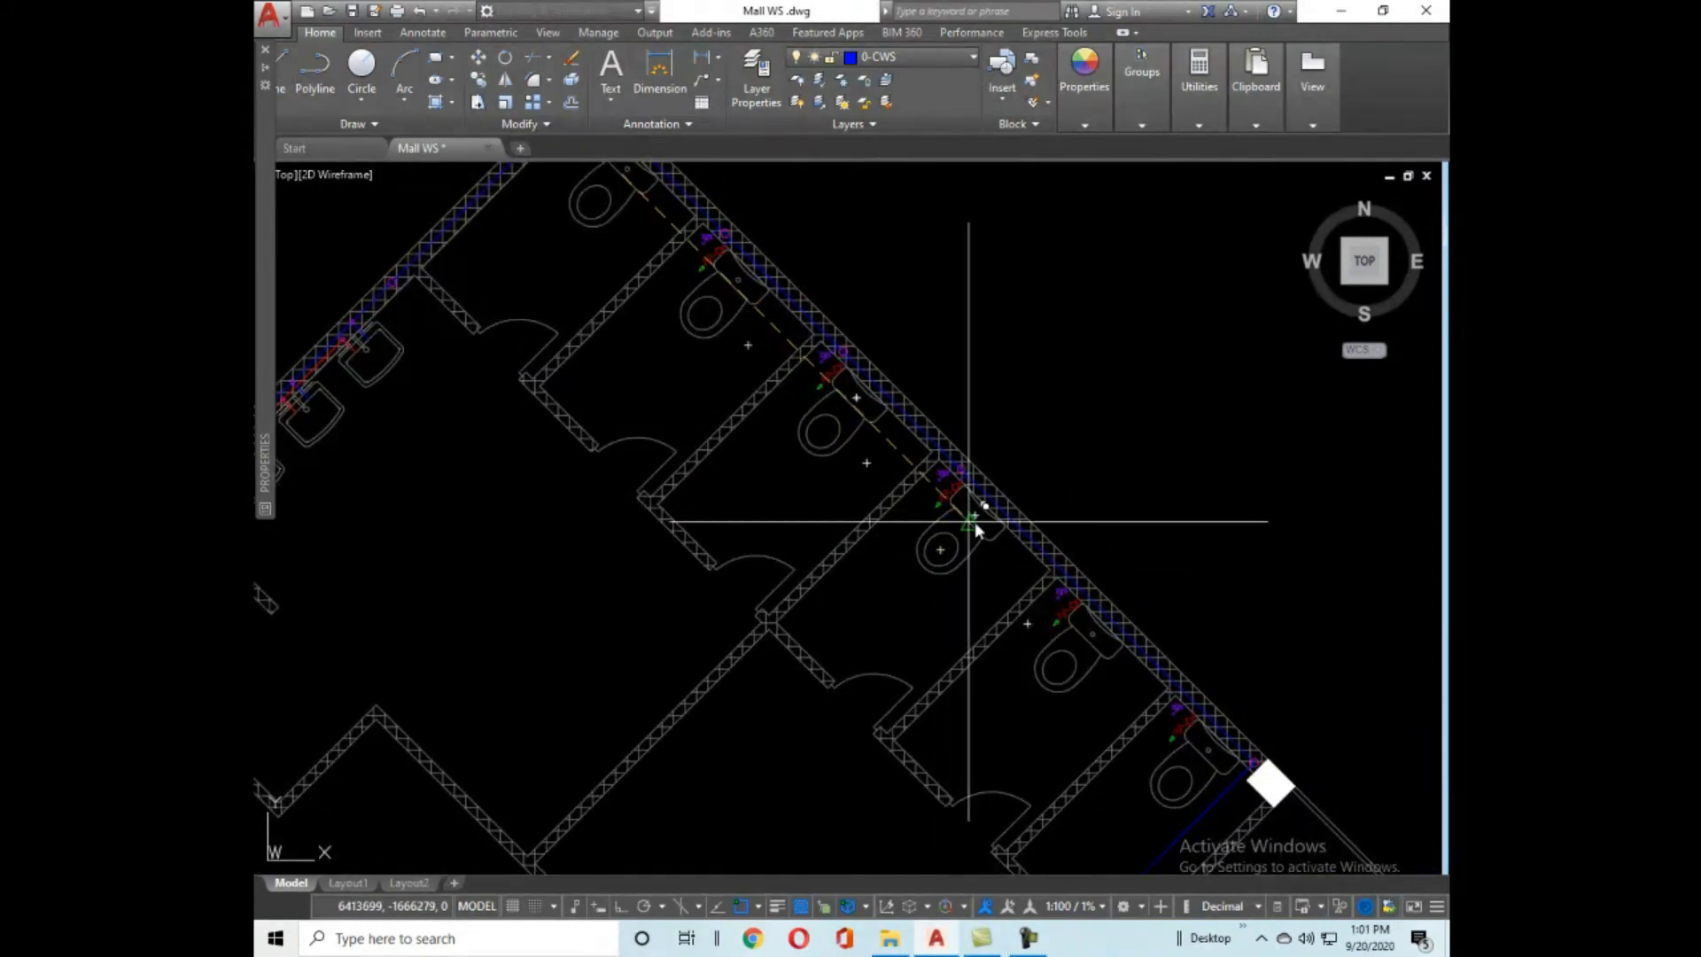
pyautogui.moveTo(1114, 684); pyautogui.dragTo(993, 549, button='middle')
pyautogui.scroll(3, 983, 531)
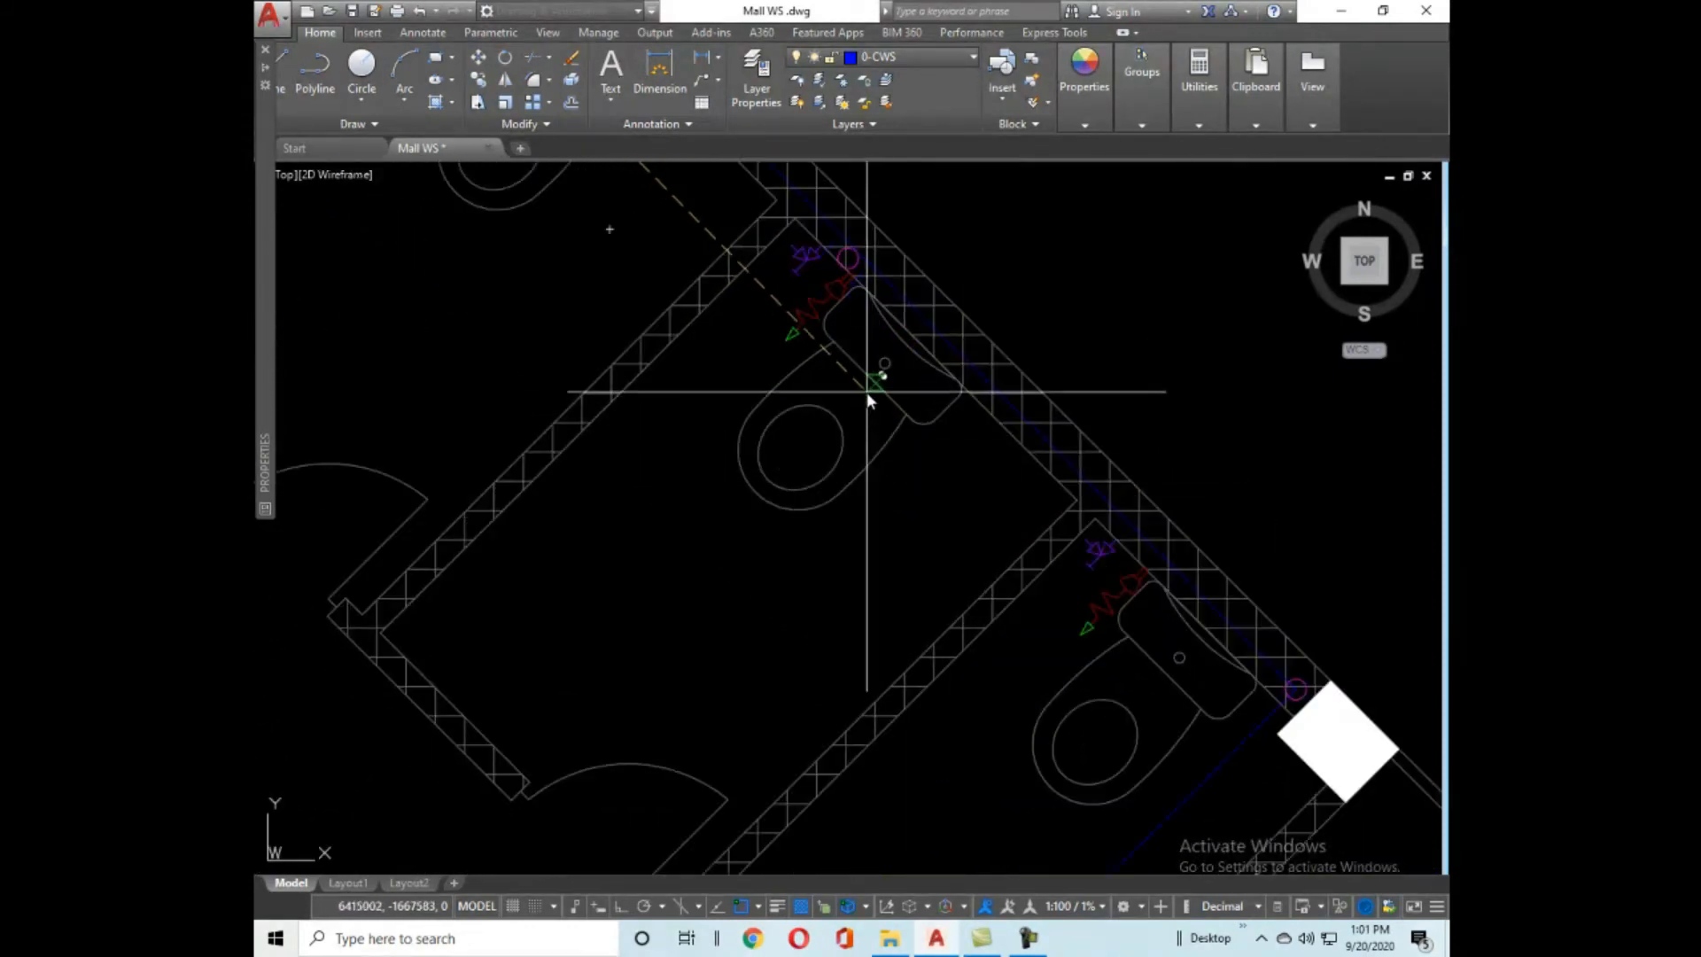
pyautogui.moveTo(1170, 689); pyautogui.dragTo(957, 569, button='middle')
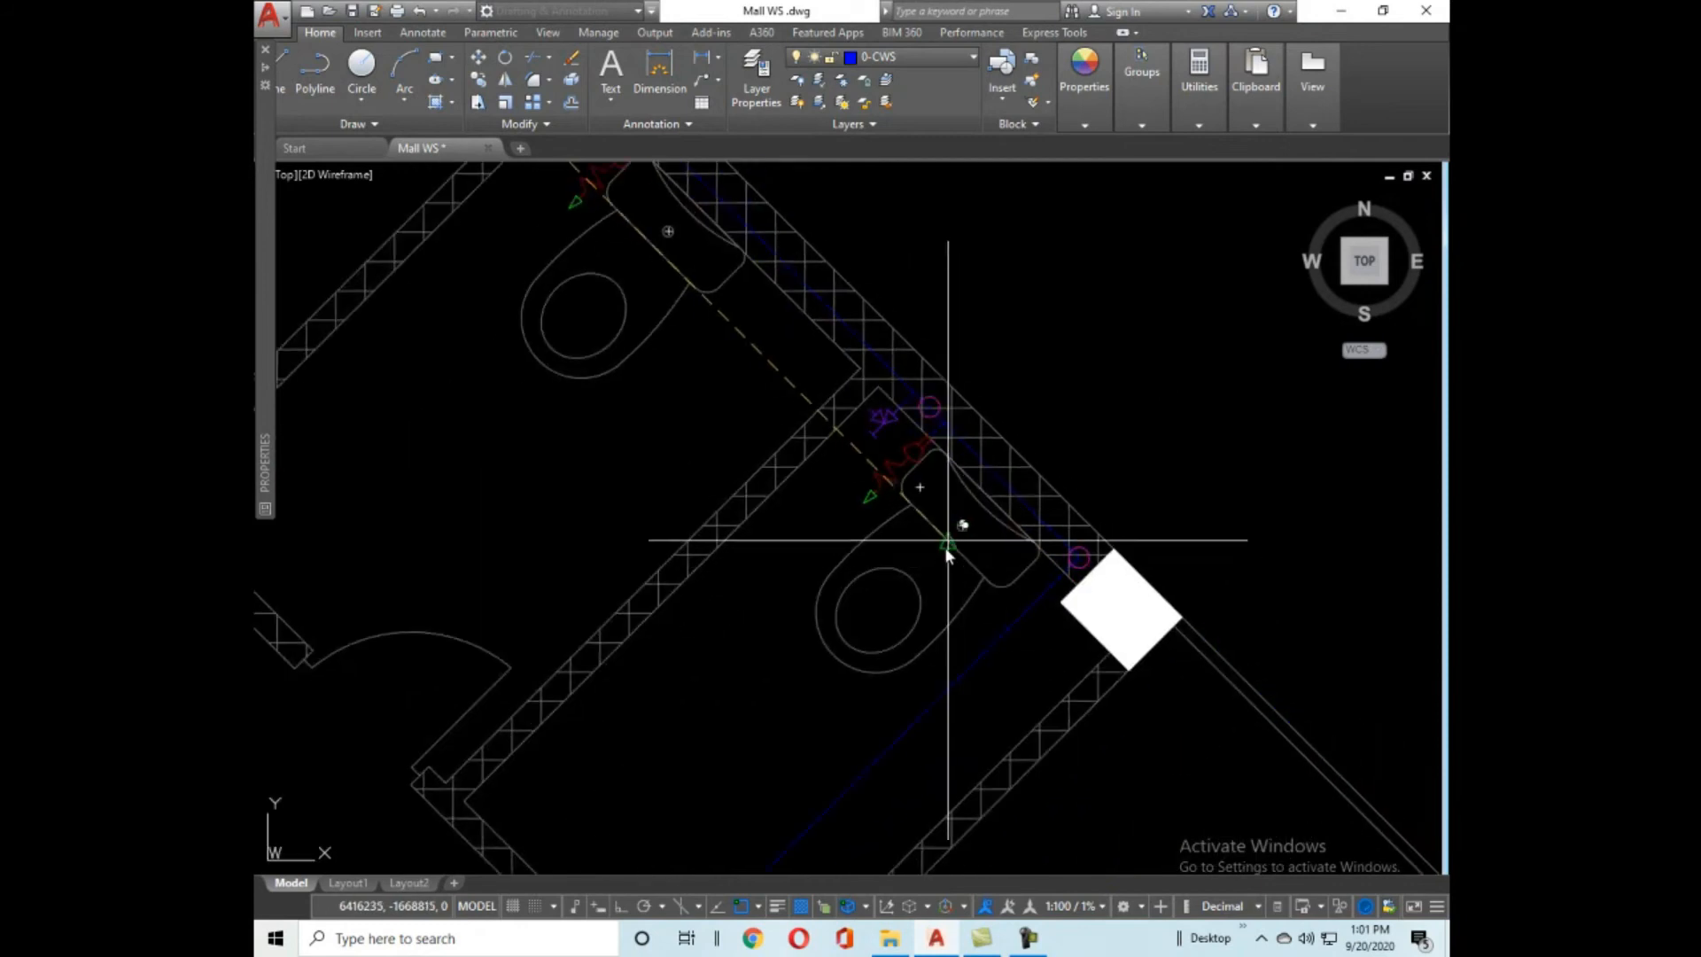
pyautogui.scroll(-4, 916, 411)
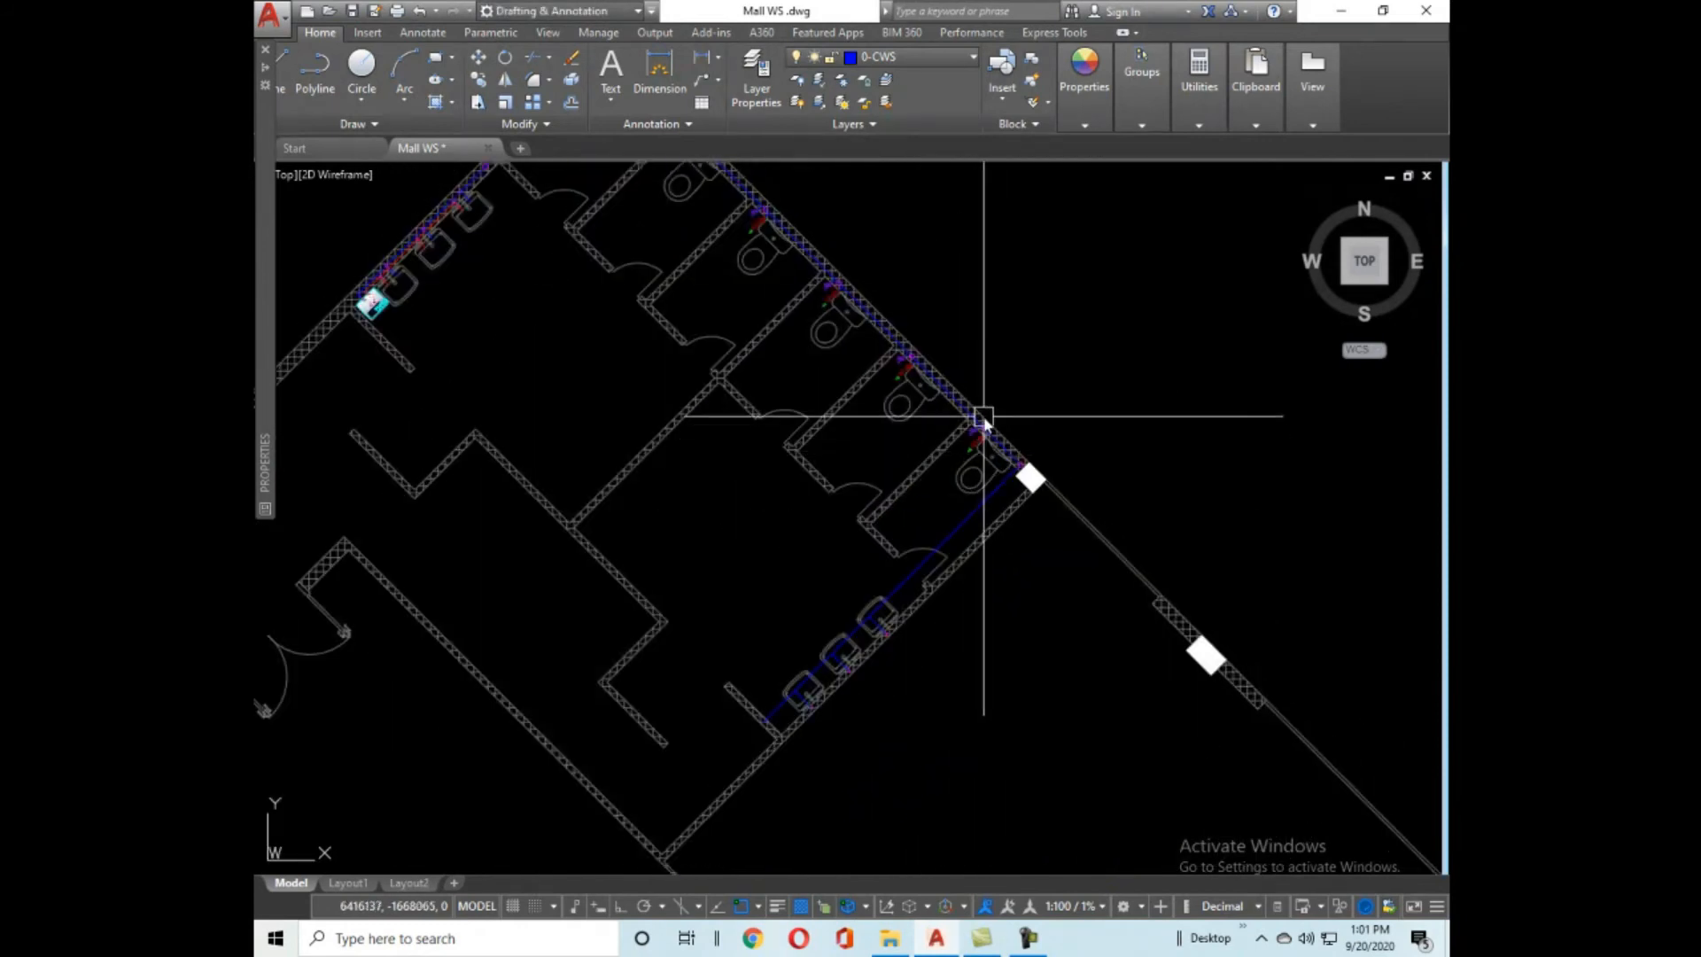
# Move the electric water heater from the finished washbasin row to the open floor near the other row of three washbasins.
pyautogui.scroll(4, 961, 532)
pyautogui.scroll(-2, 1114, 406)
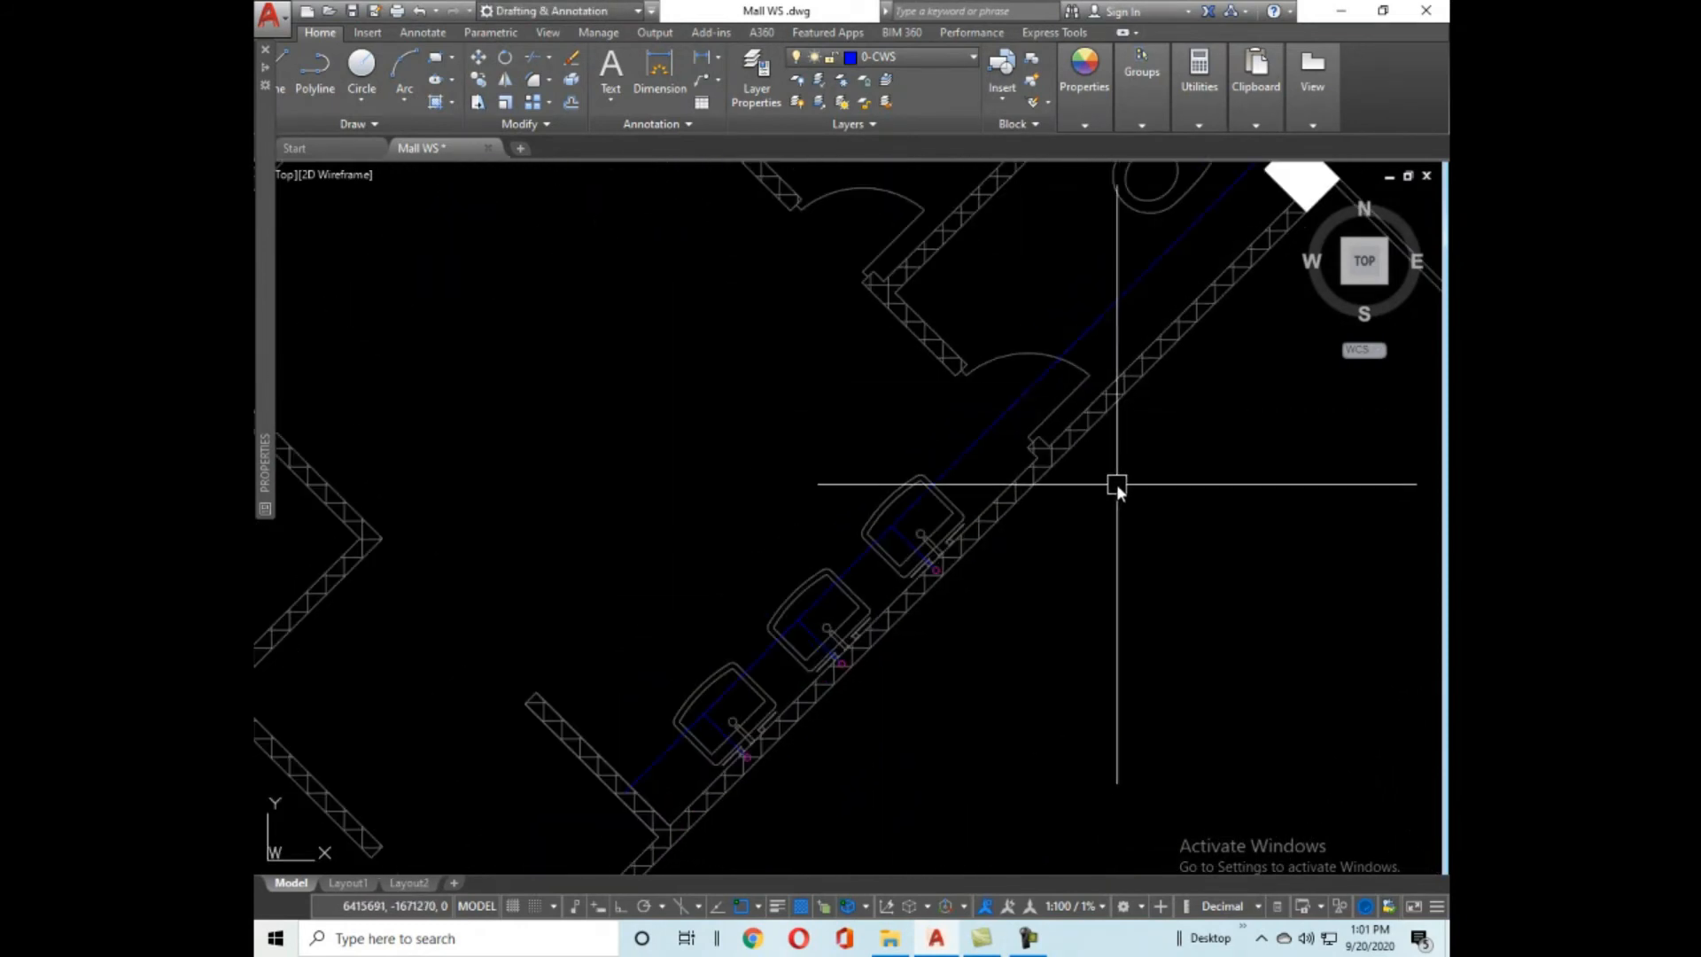
pyautogui.scroll(-3, 1152, 434)
pyautogui.moveTo(1126, 476); pyautogui.dragTo(1056, 535, button='middle')
pyautogui.scroll(8, 980, 463)
pyautogui.click(903, 423)
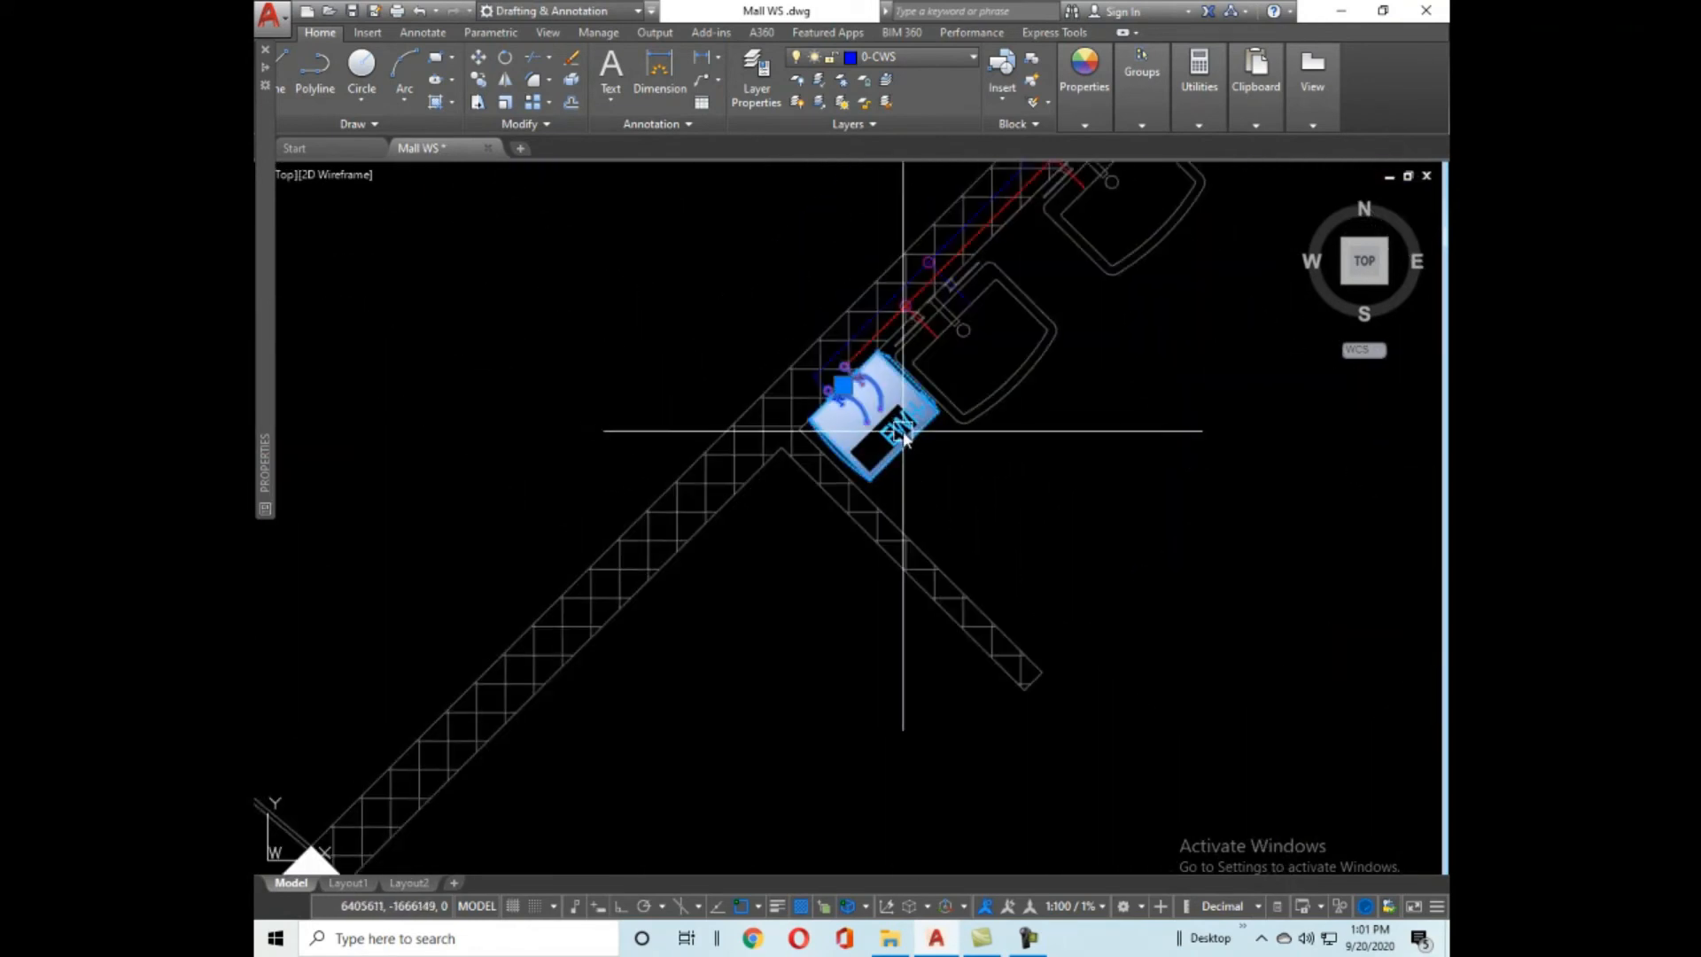
pyautogui.press('m')
pyautogui.press('Return')
pyautogui.click(940, 481)
pyautogui.scroll(-4, 890, 337)
pyautogui.scroll(2, 890, 392)
pyautogui.scroll(2, 889, 390)
pyautogui.click(901, 386)
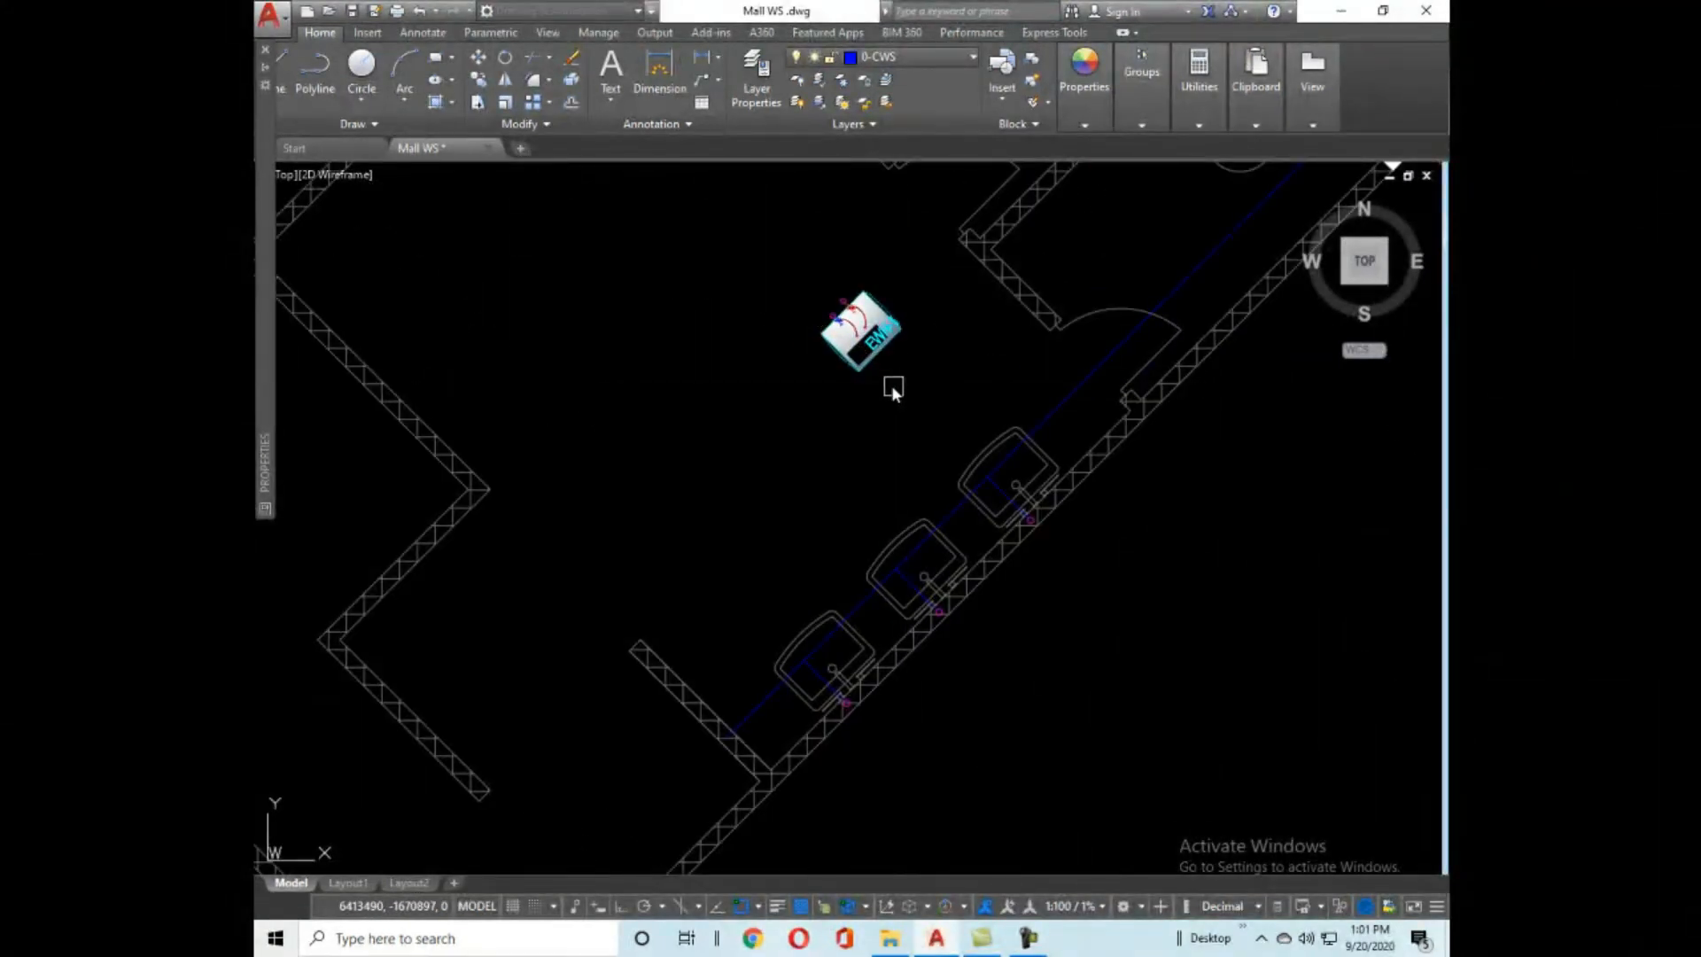
# Rotate the electric water heater so its hot and cold connections face the wall behind the three washbasins.
pyautogui.click(886, 363)
pyautogui.press('Return')
pyautogui.click(905, 387)
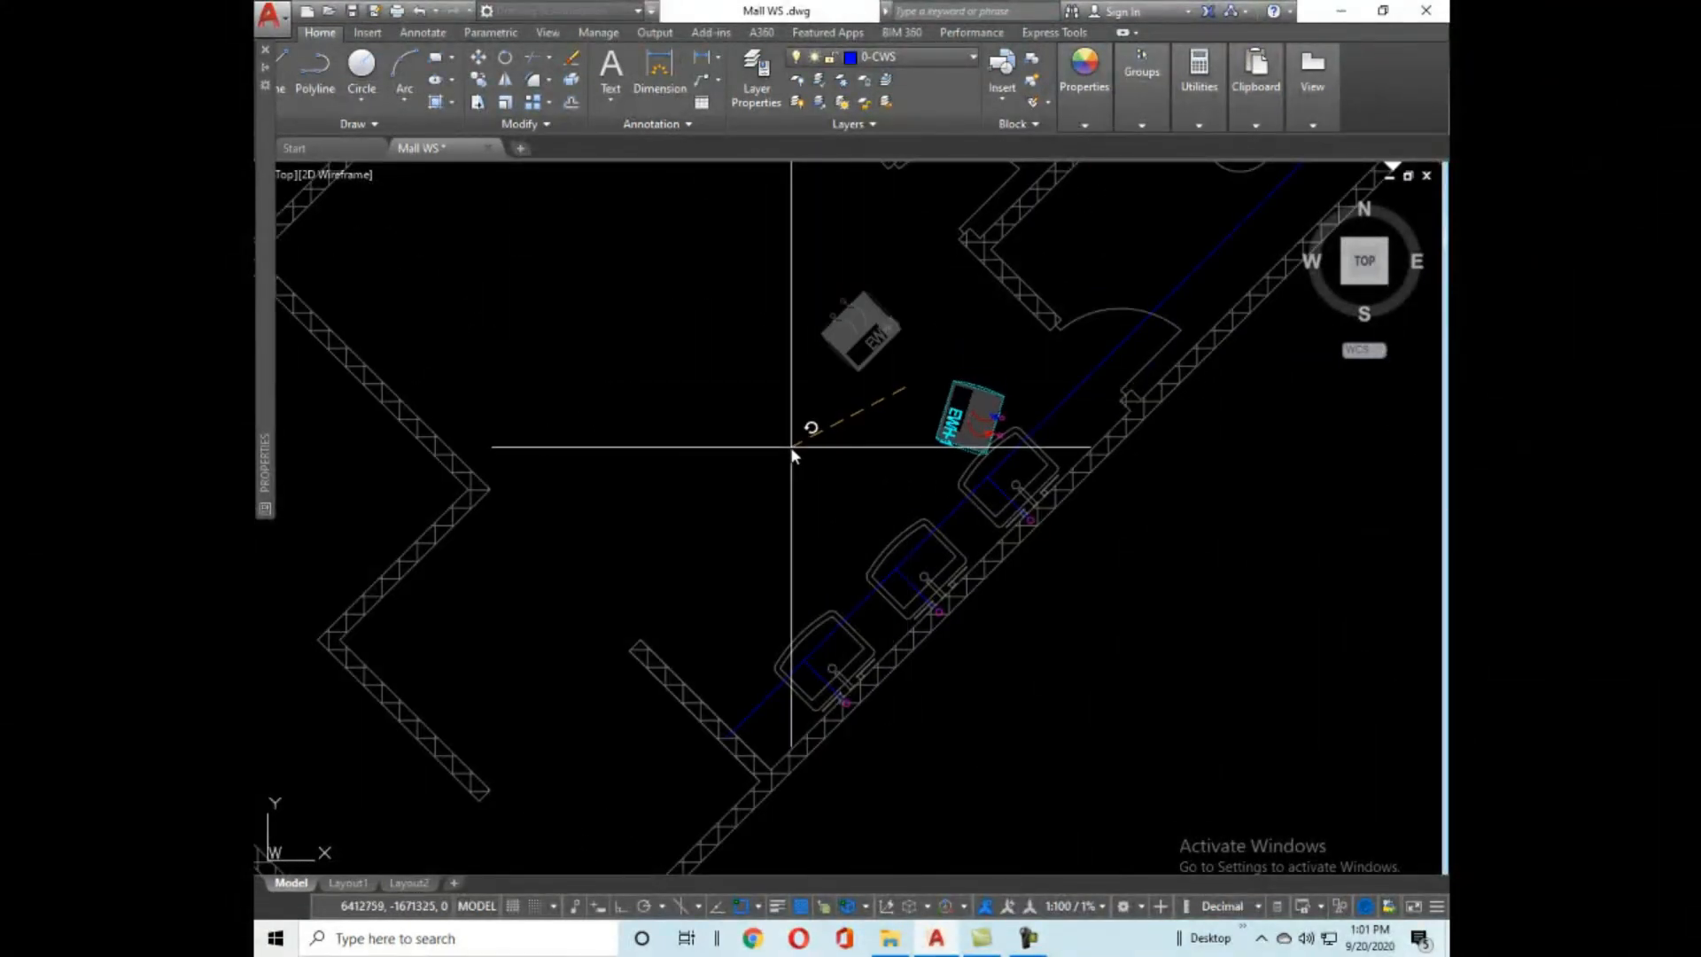
pyautogui.click(752, 450)
# Move the water heater by its connection edge against the wall, between the nearest washbasin and the toilet door.
pyautogui.click(938, 482)
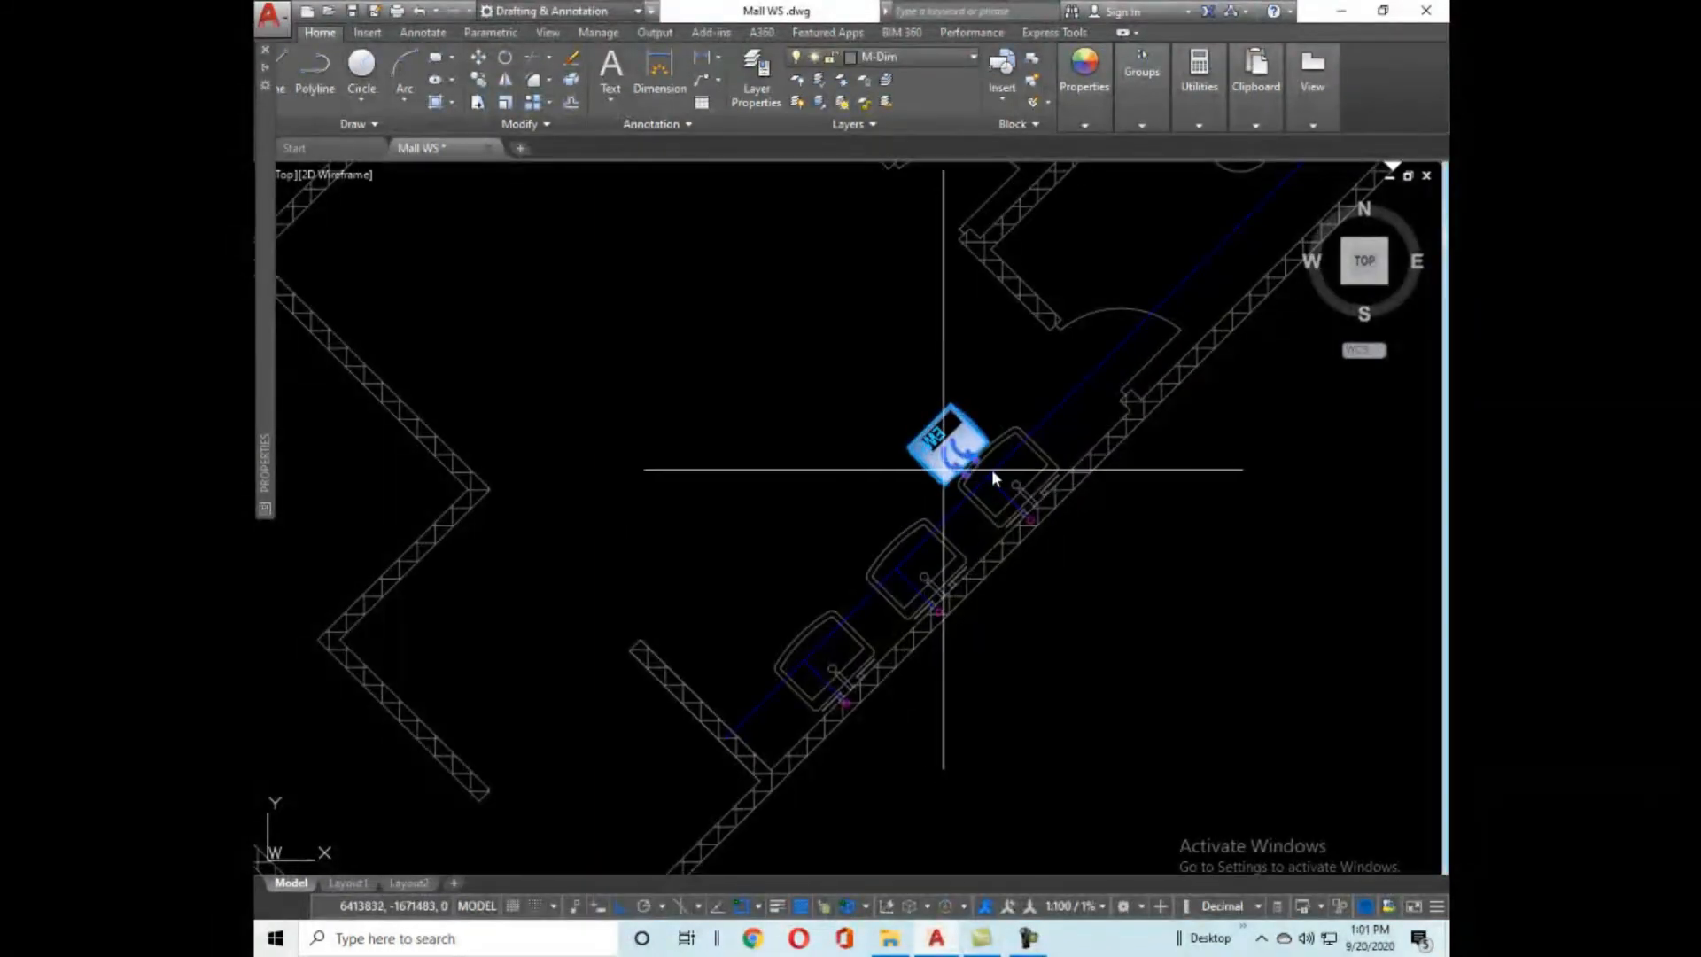
pyautogui.press('m')
pyautogui.press('Return')
pyautogui.scroll(6, 991, 471)
pyautogui.click(862, 462)
pyautogui.scroll(-2, 828, 332)
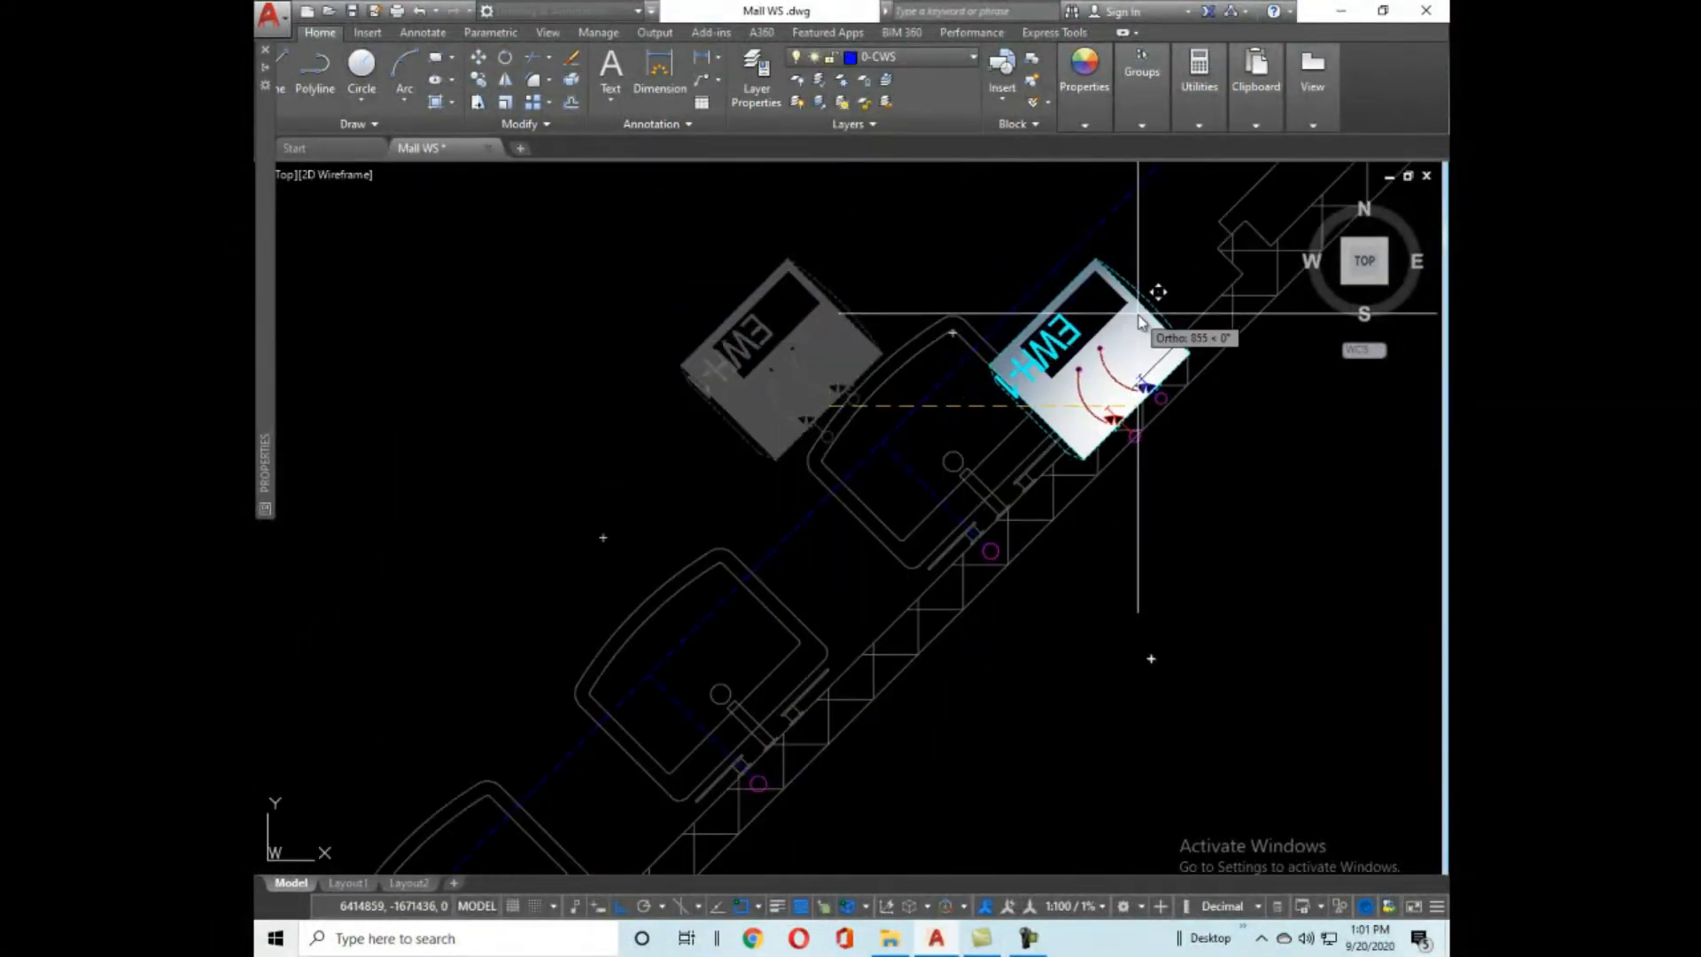
pyautogui.scroll(5, 980, 352)
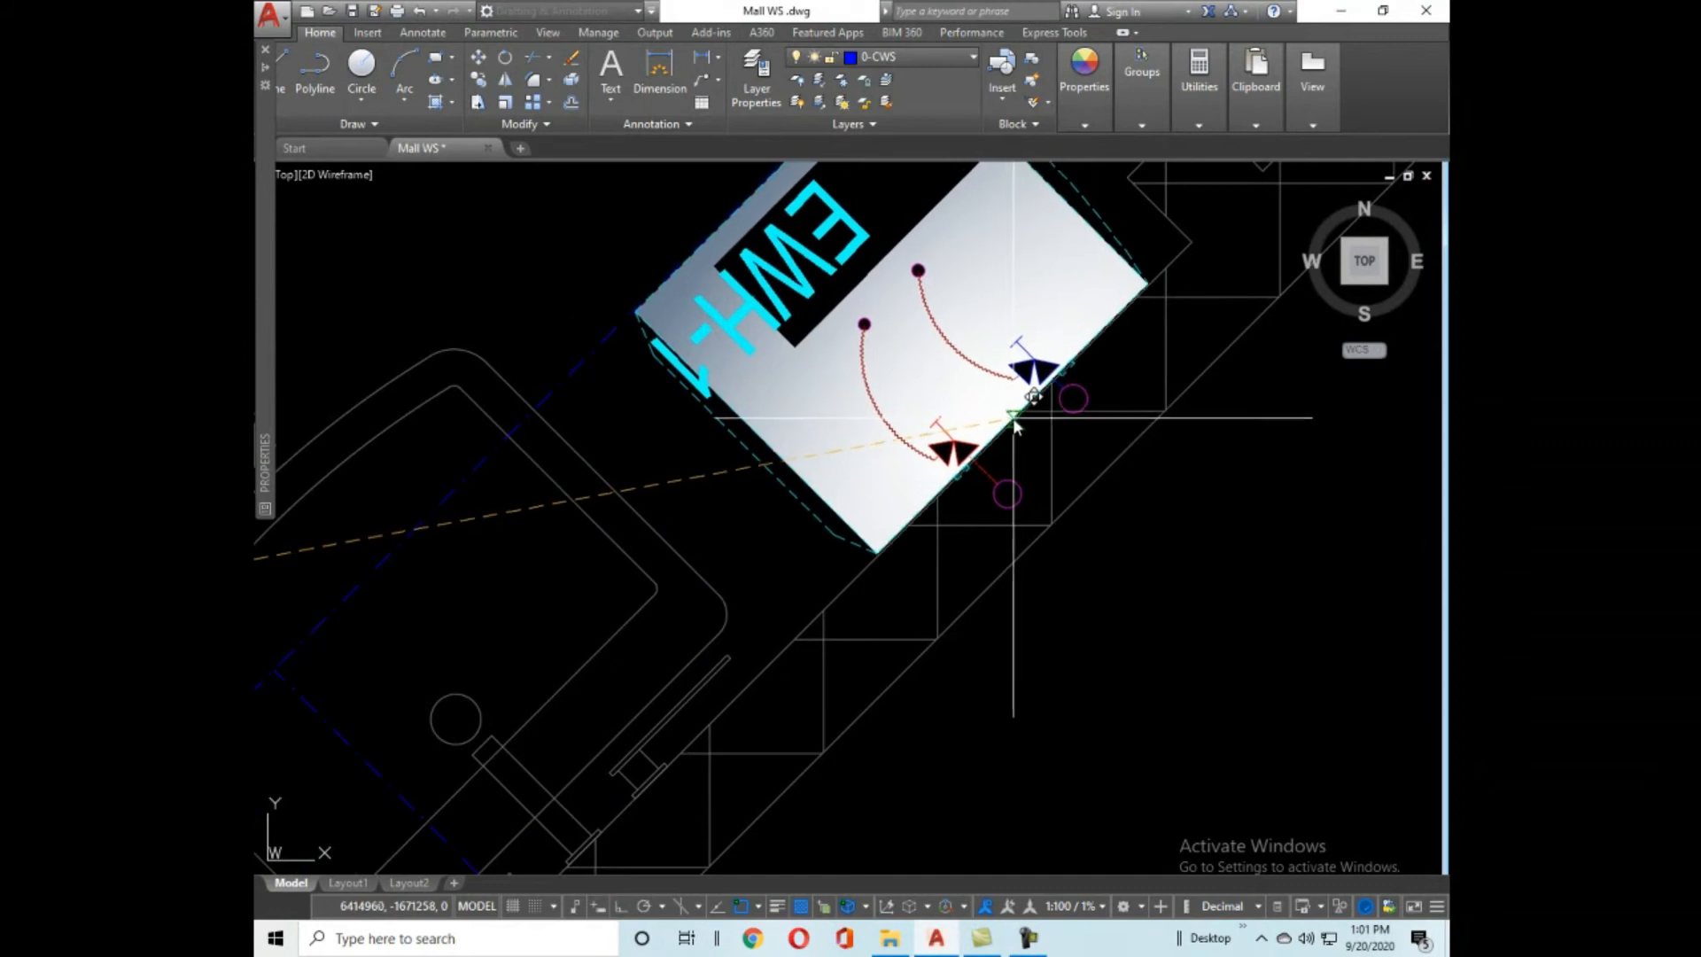
pyautogui.click(1014, 418)
pyautogui.scroll(-8, 1147, 542)
pyautogui.moveTo(1105, 506)
pyautogui.mouseDown(button='middle')
pyautogui.moveTo(1095, 577)
pyautogui.moveTo(1070, 580)
pyautogui.mouseUp(button='middle')
# Draw the branch from the heater's cold riser to the long cold water pipe, plus a parallel line at its hot riser.
pyautogui.click(1066, 432)
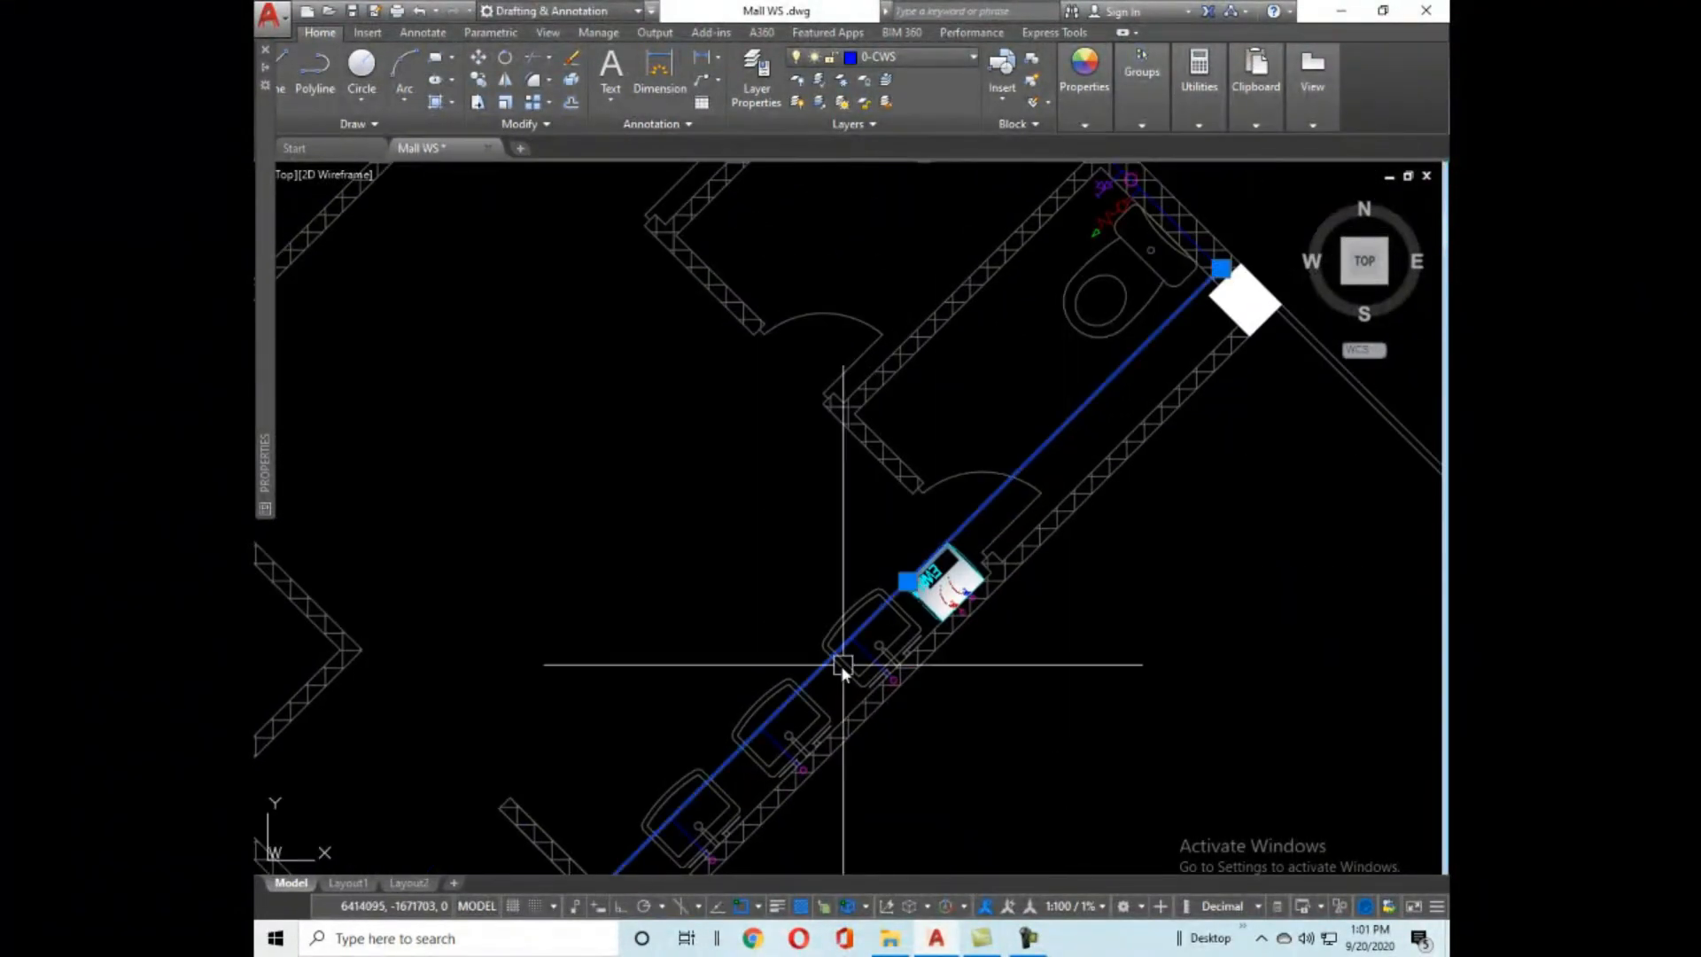
pyautogui.moveTo(841, 666); pyautogui.dragTo(779, 550, button='middle')
pyautogui.press('Escape')
pyautogui.scroll(5, 912, 467)
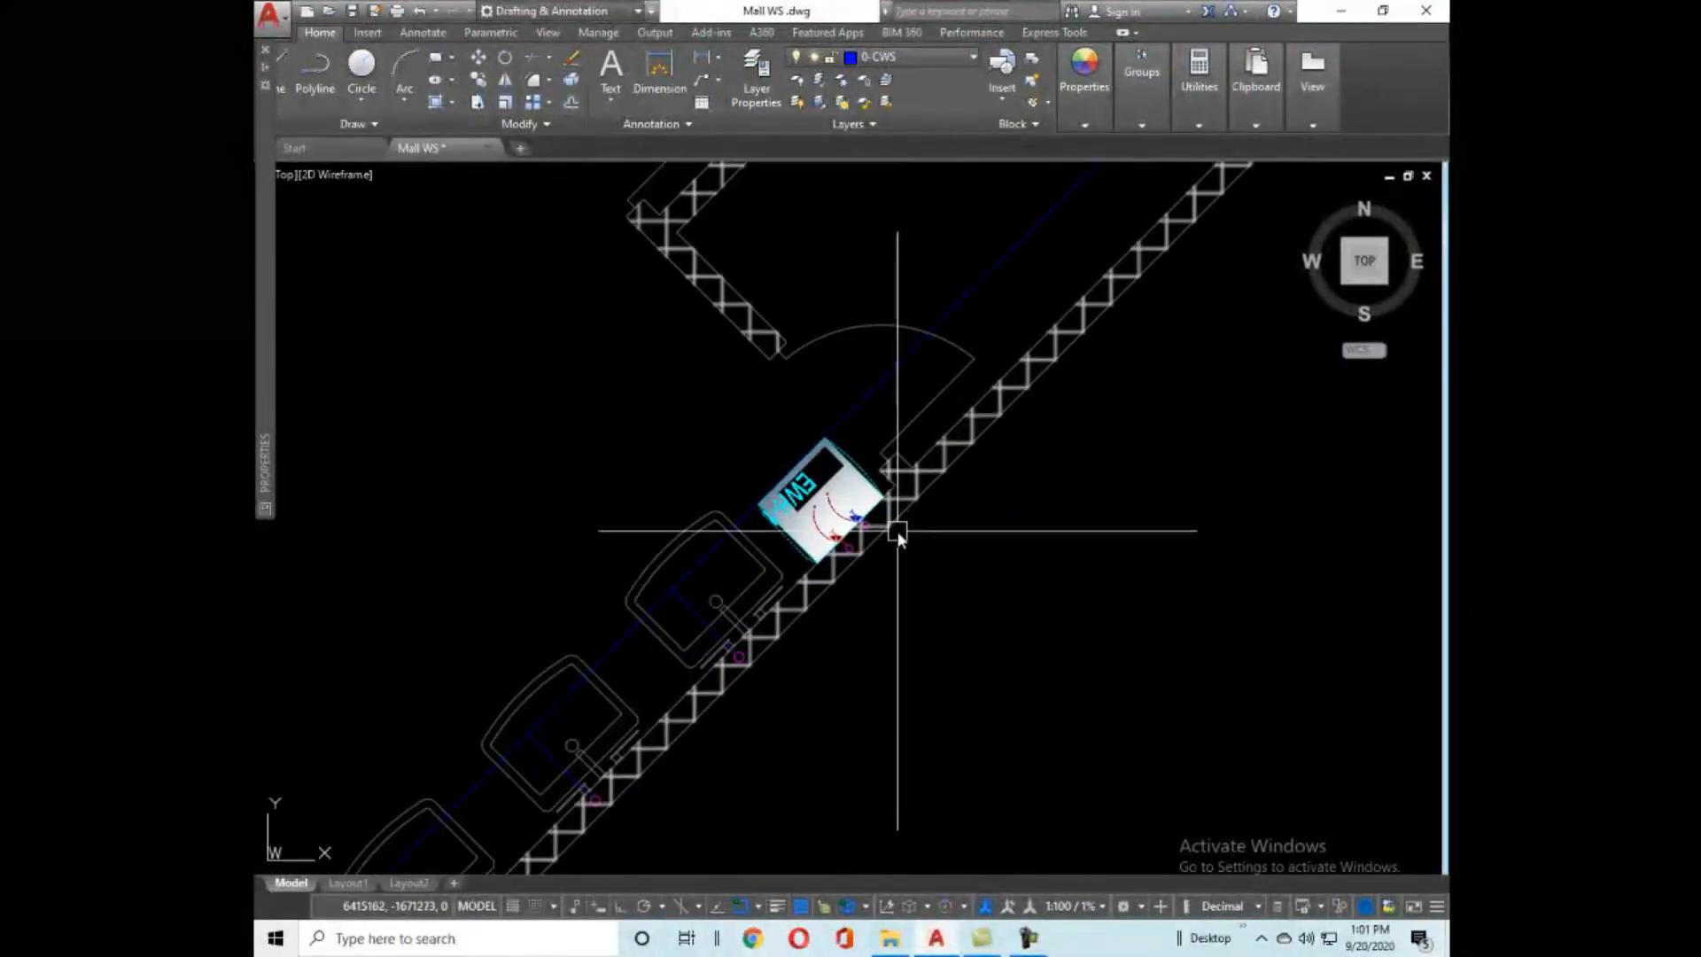
pyautogui.scroll(5, 885, 518)
pyautogui.scroll(-8, 748, 522)
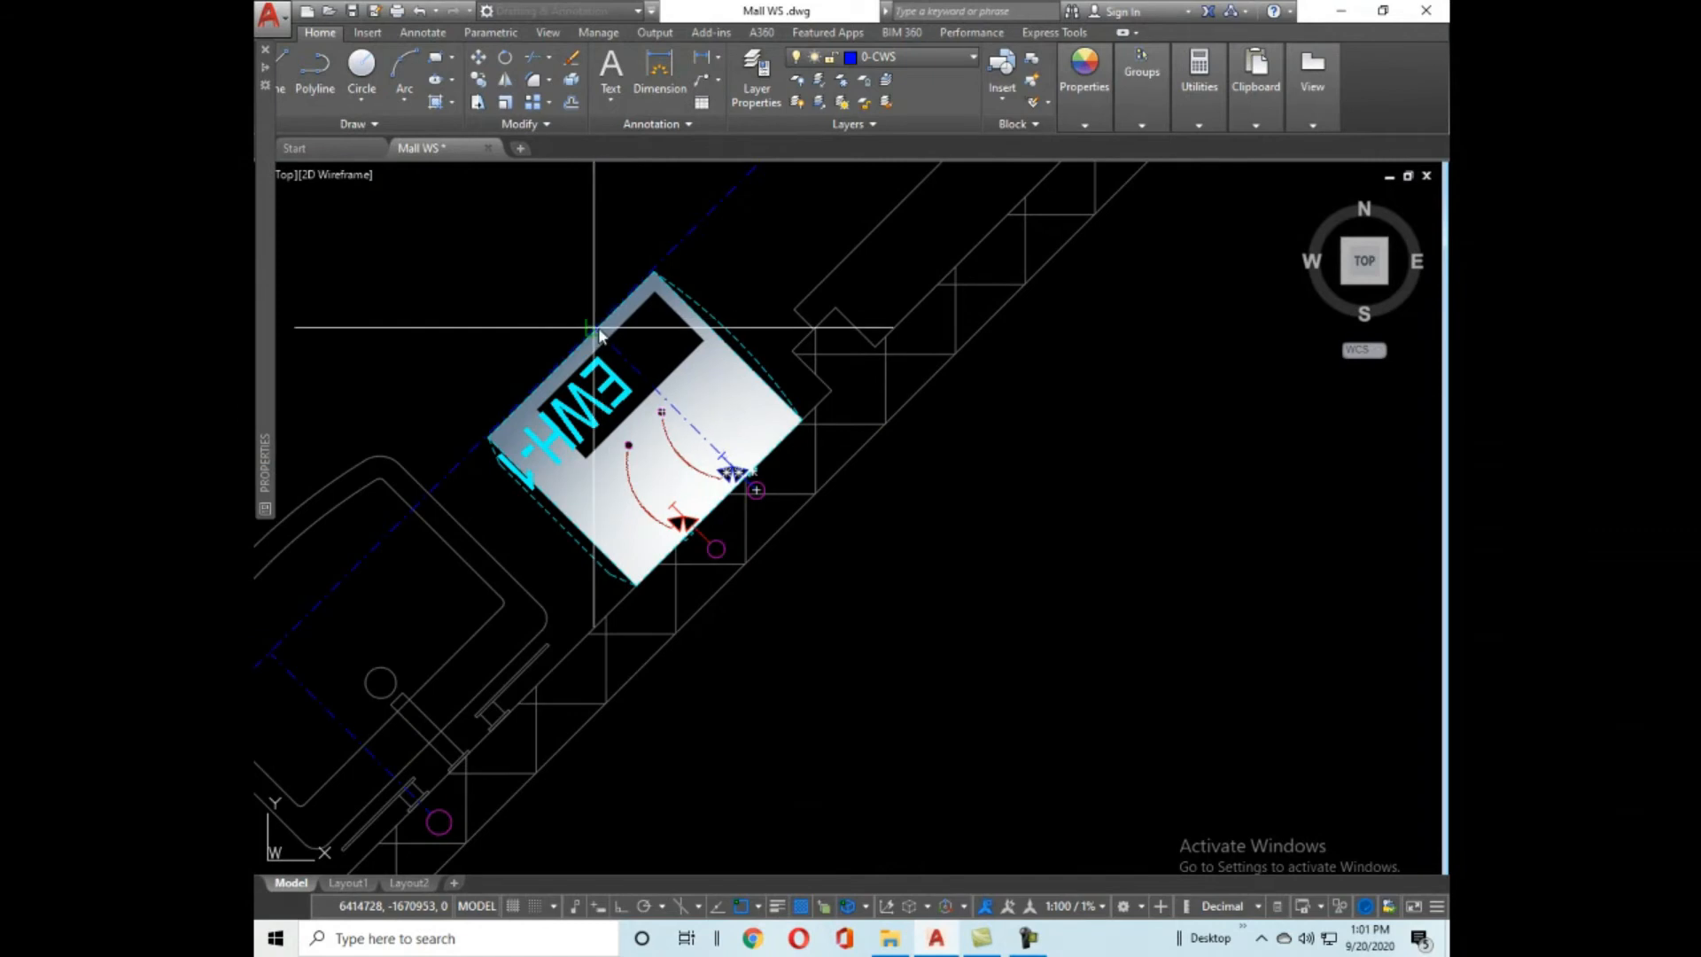
pyautogui.moveTo(709, 608); pyautogui.dragTo(960, 440, button='middle')
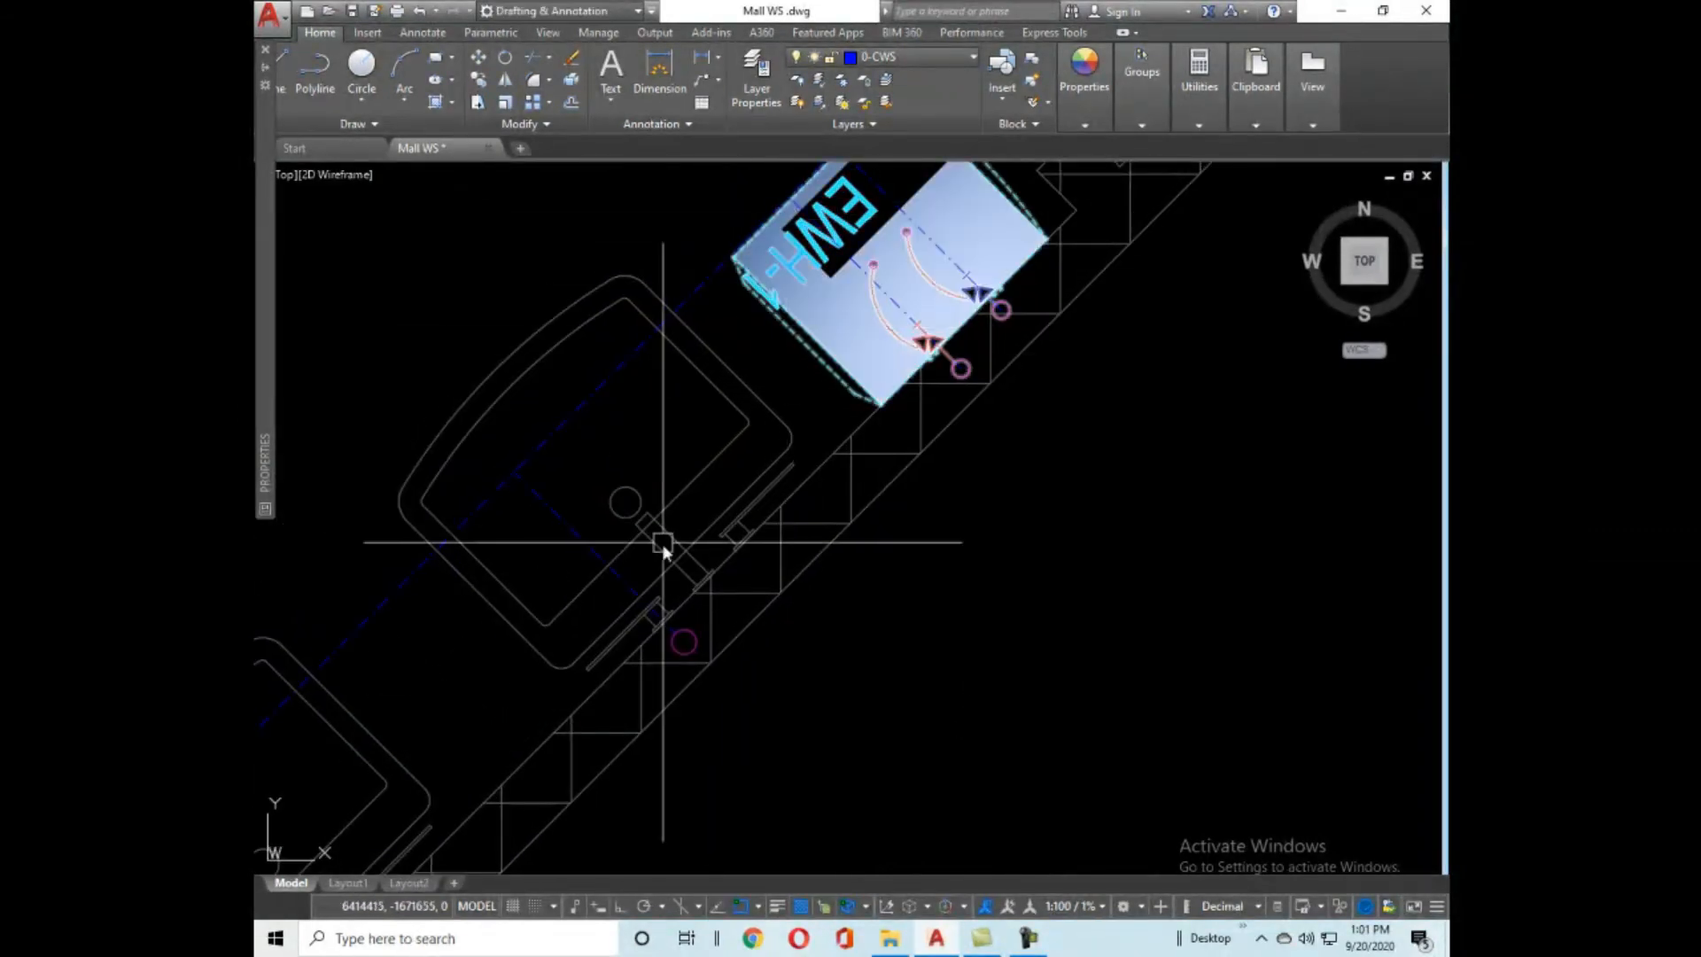
# Add the hot water main parallel to the cold water pipe, running from the heater's hot connection to the farthest washbasin.
pyautogui.moveTo(664, 543); pyautogui.dragTo(1086, 285, button='middle')
pyautogui.scroll(-5, 1010, 372)
pyautogui.scroll(5, 896, 474)
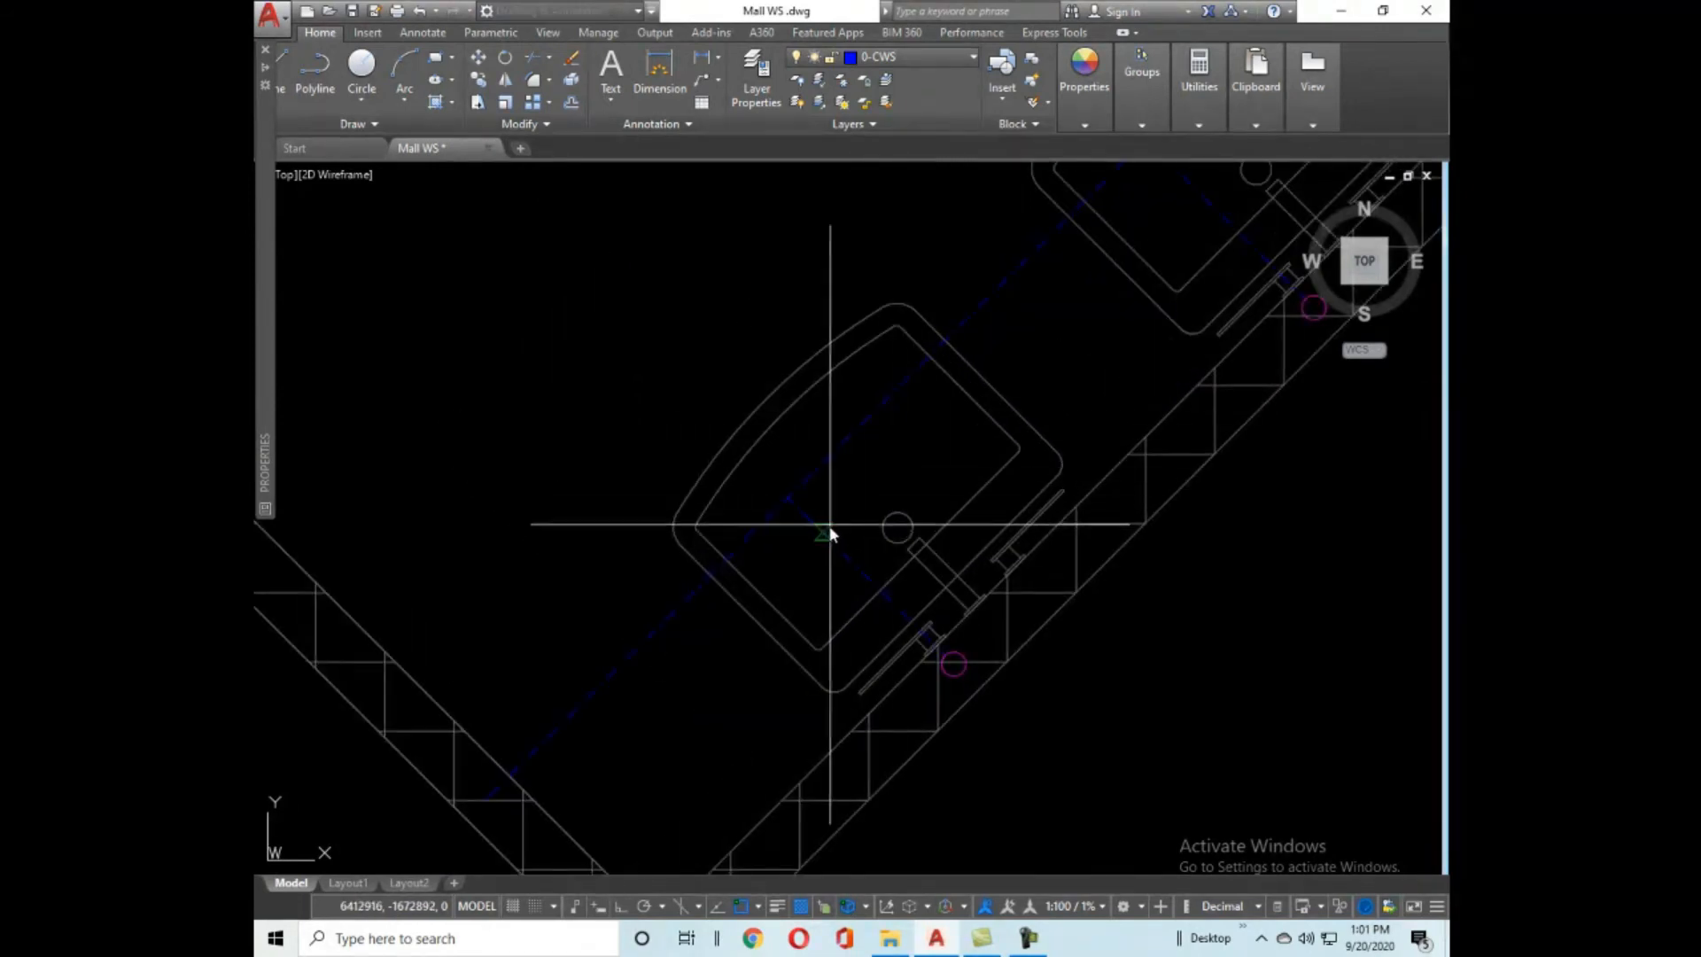
pyautogui.scroll(-5, 826, 530)
pyautogui.scroll(5, 930, 478)
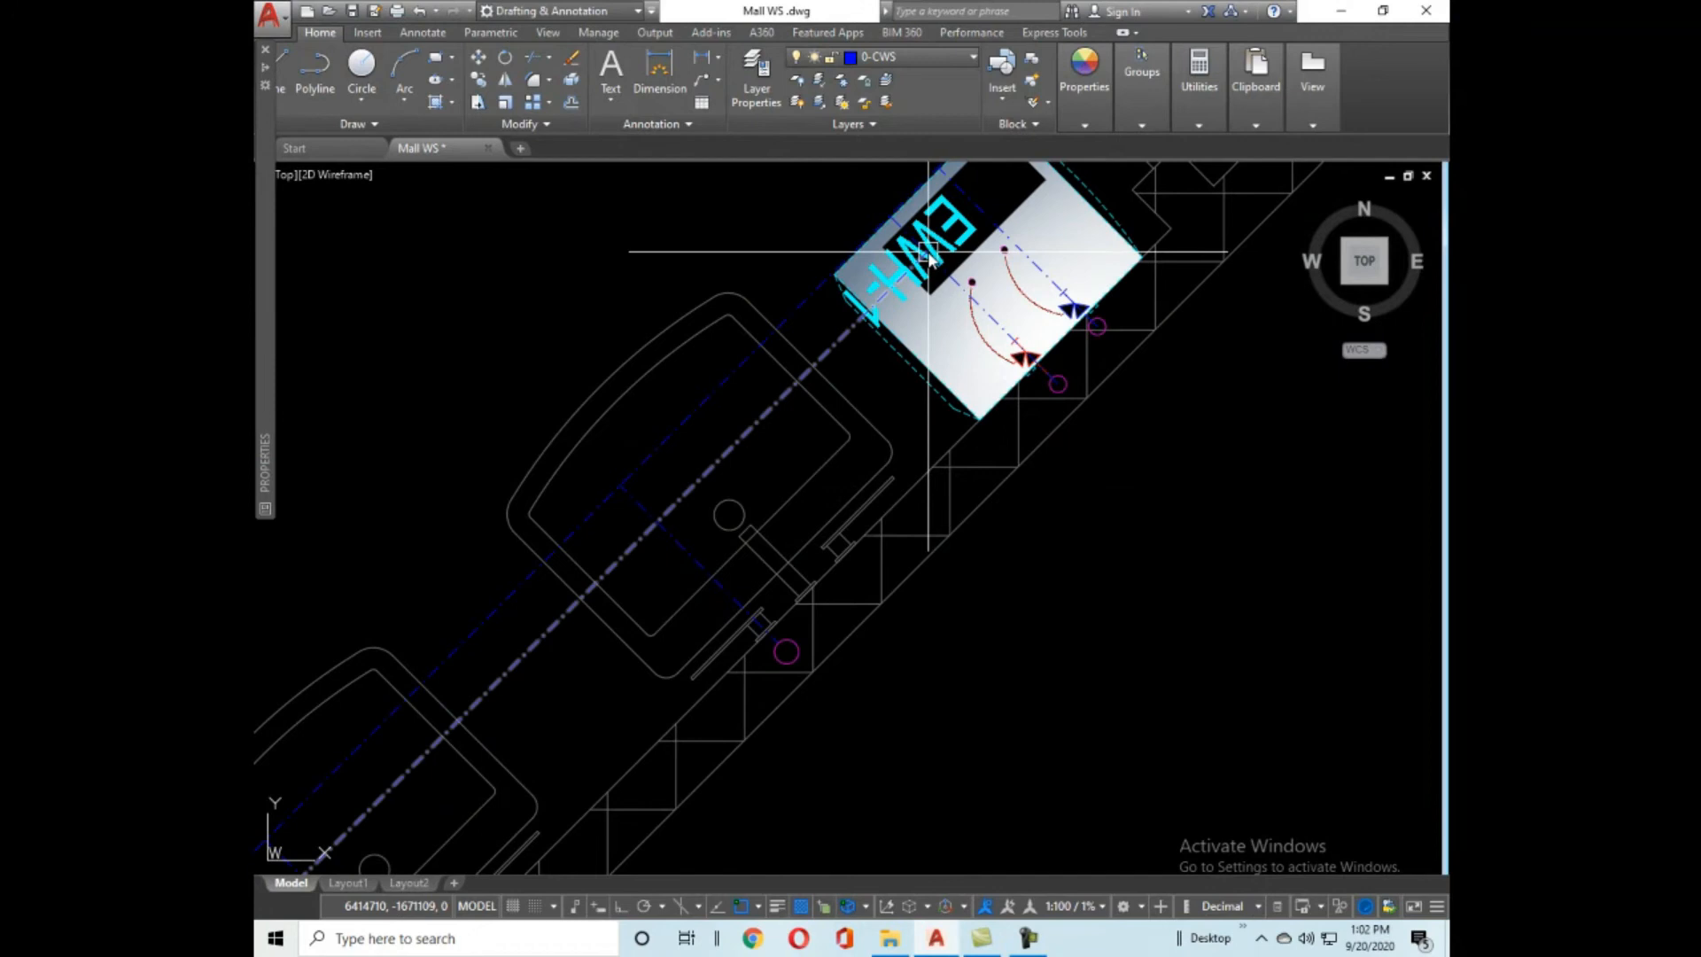
pyautogui.scroll(4, 917, 241)
pyautogui.scroll(-6, 930, 282)
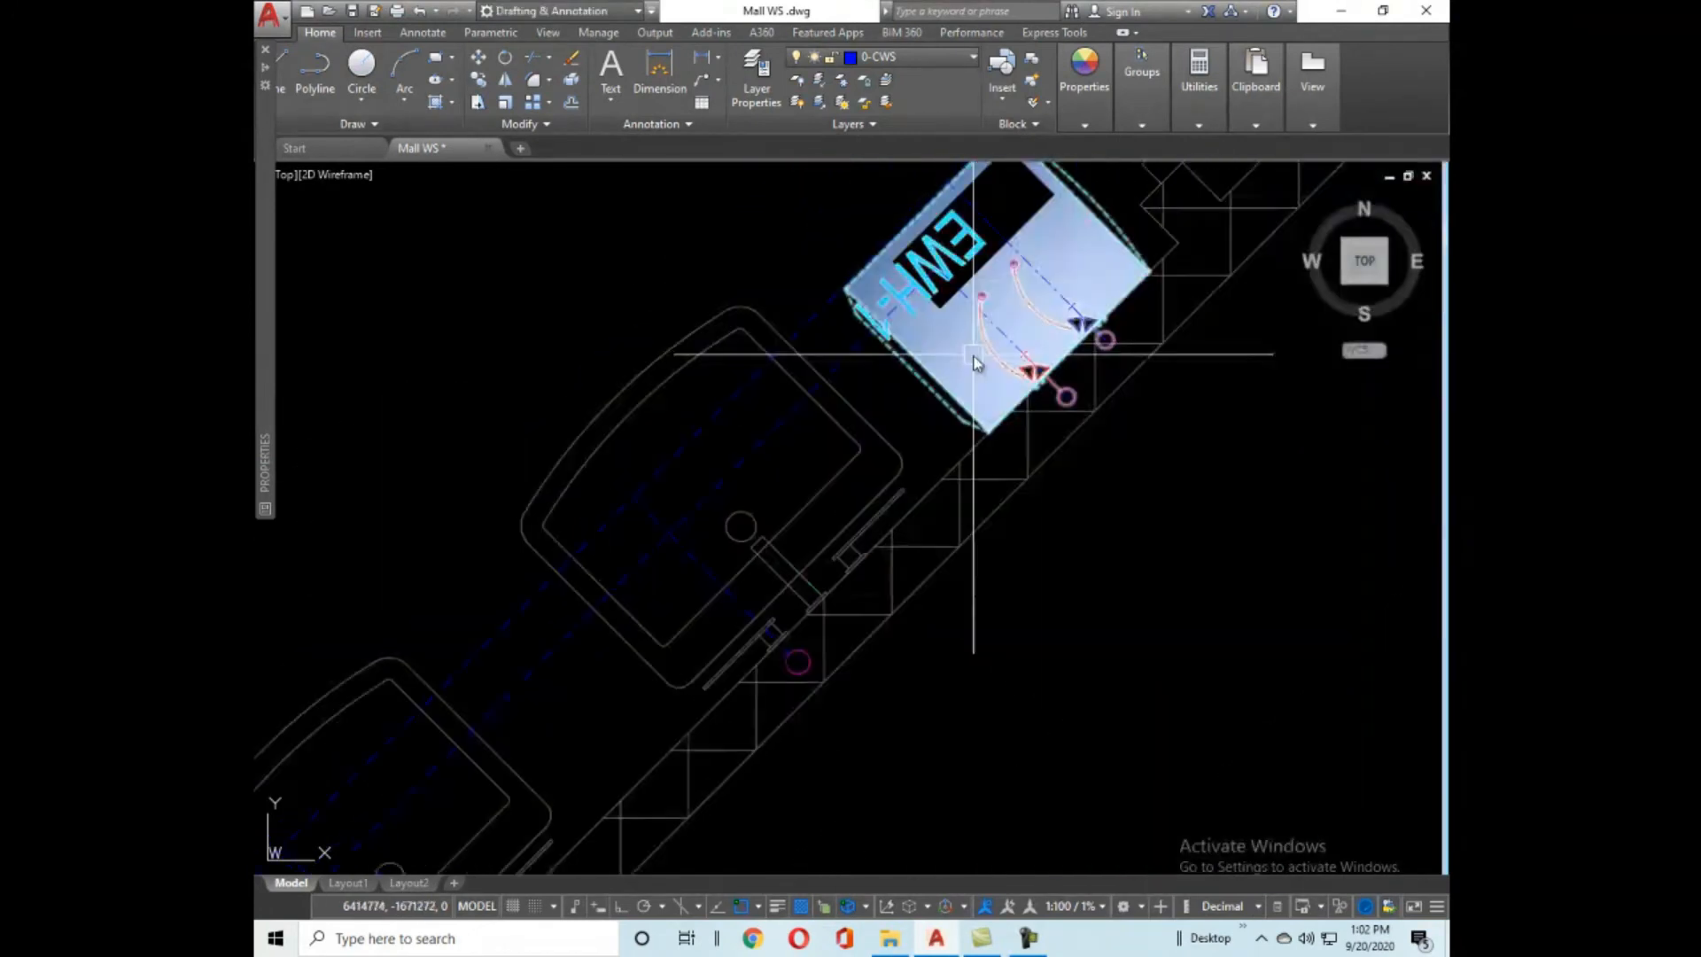
pyautogui.scroll(6, 912, 368)
# Match the new hot main and the heater's hot connection to the hot water pipe of the finished washbasin row.
pyautogui.scroll(-6, 903, 354)
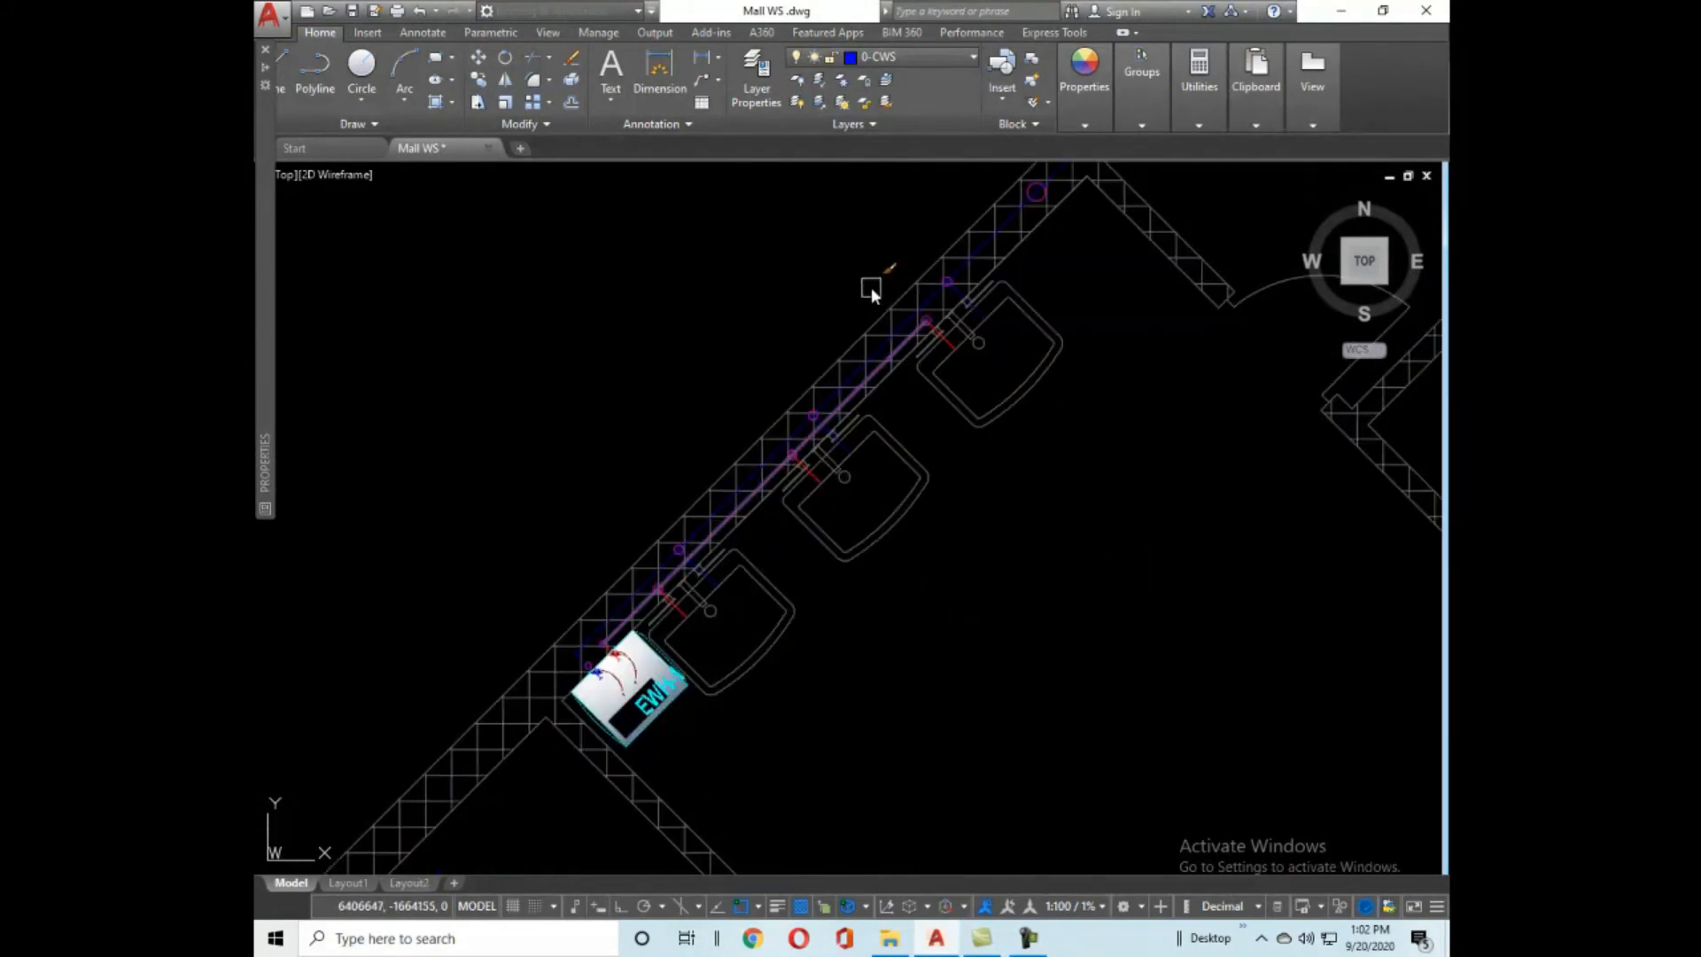
pyautogui.scroll(6, 985, 447)
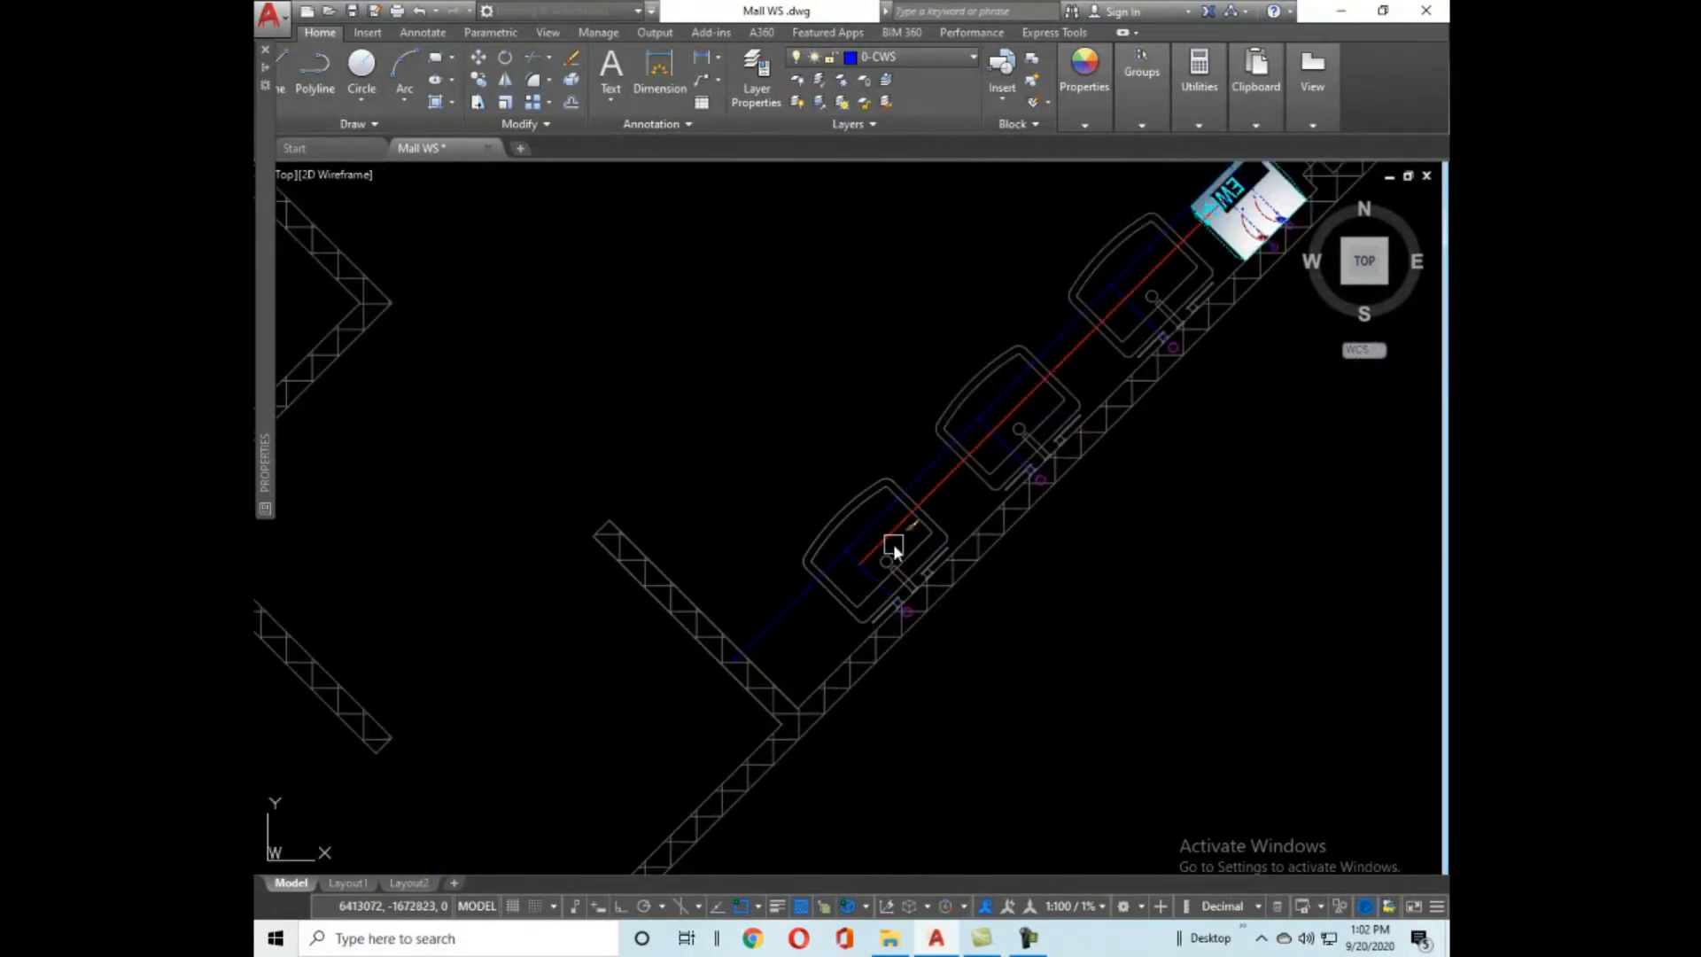
pyautogui.moveTo(963, 502); pyautogui.dragTo(760, 652, button='middle')
pyautogui.scroll(4, 1077, 421)
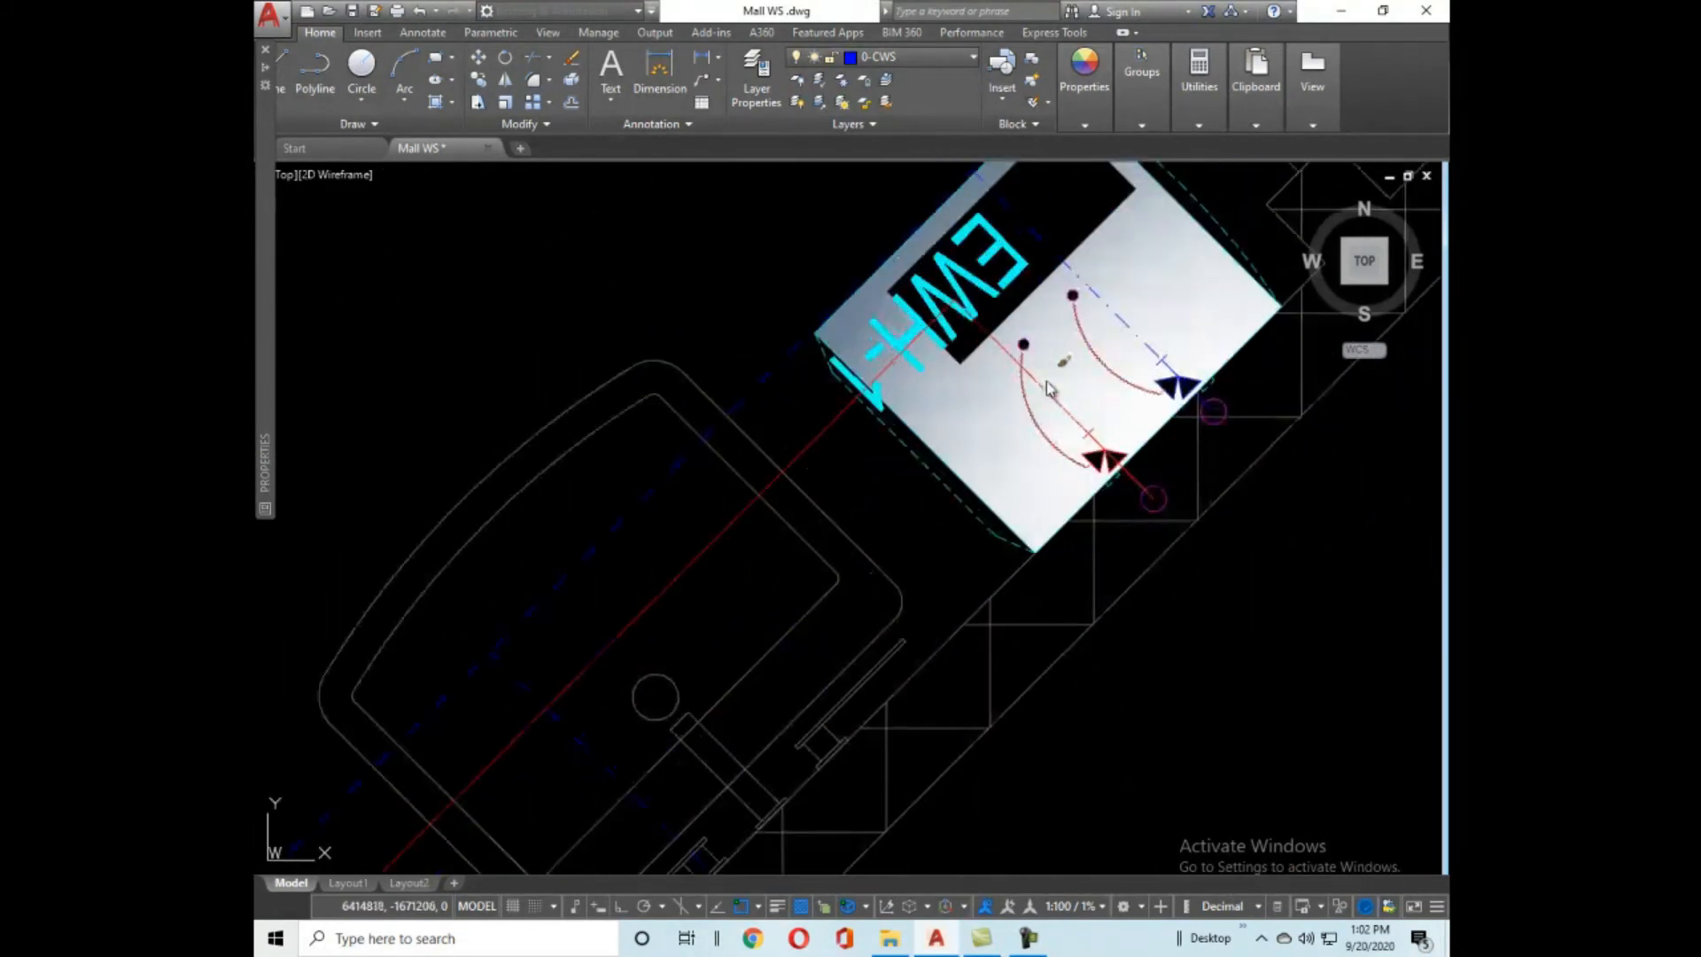
pyautogui.scroll(-5, 1005, 353)
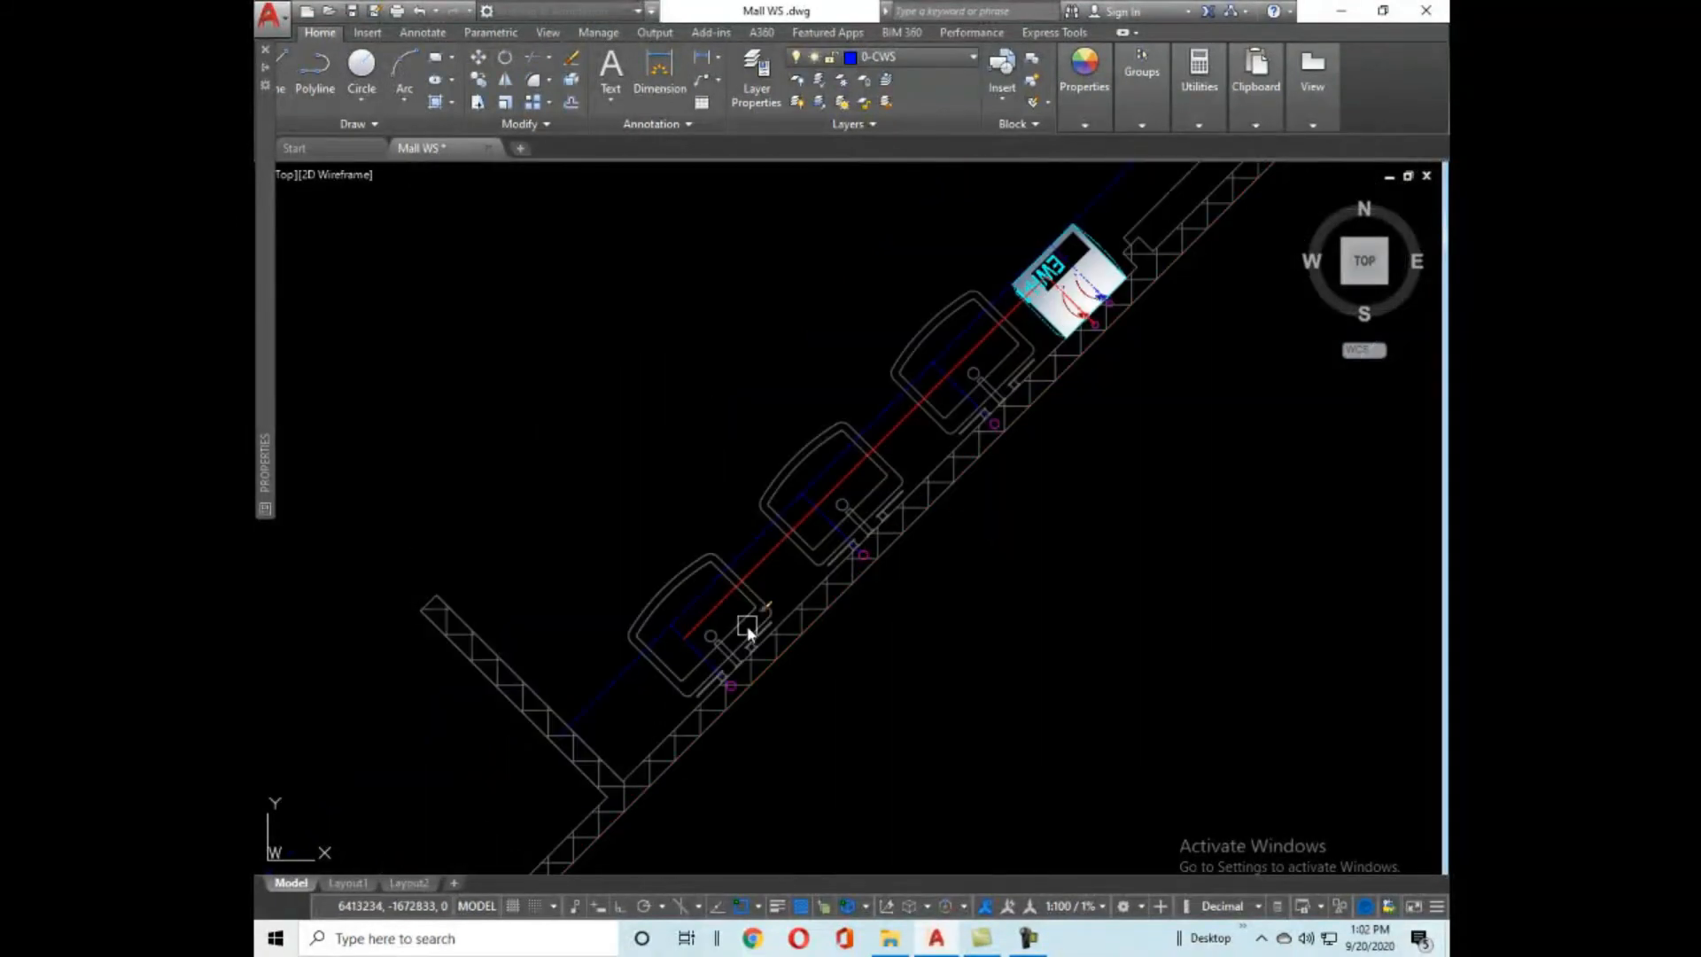
# Add a hot water branch from the main's end to the farthest washbasin's hot connection, with the hot pipe's properties.
pyautogui.moveTo(746, 626); pyautogui.dragTo(907, 471, button='middle')
pyautogui.scroll(4, 903, 473)
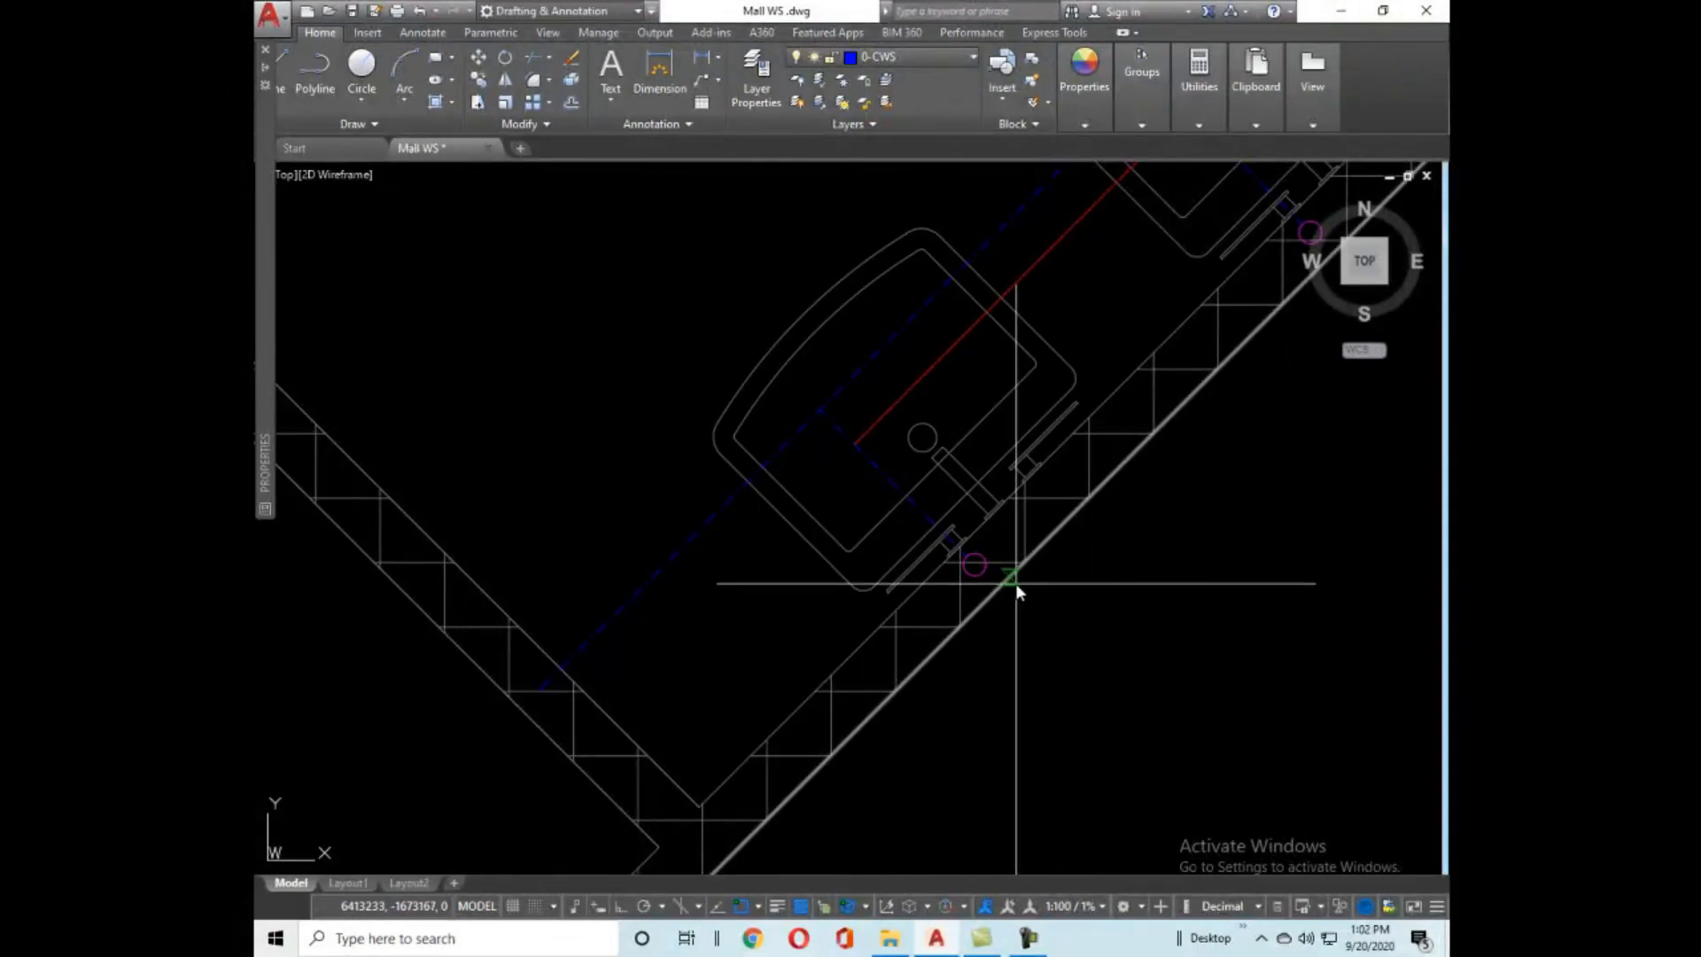
pyautogui.scroll(3, 1018, 585)
pyautogui.scroll(-4, 1015, 461)
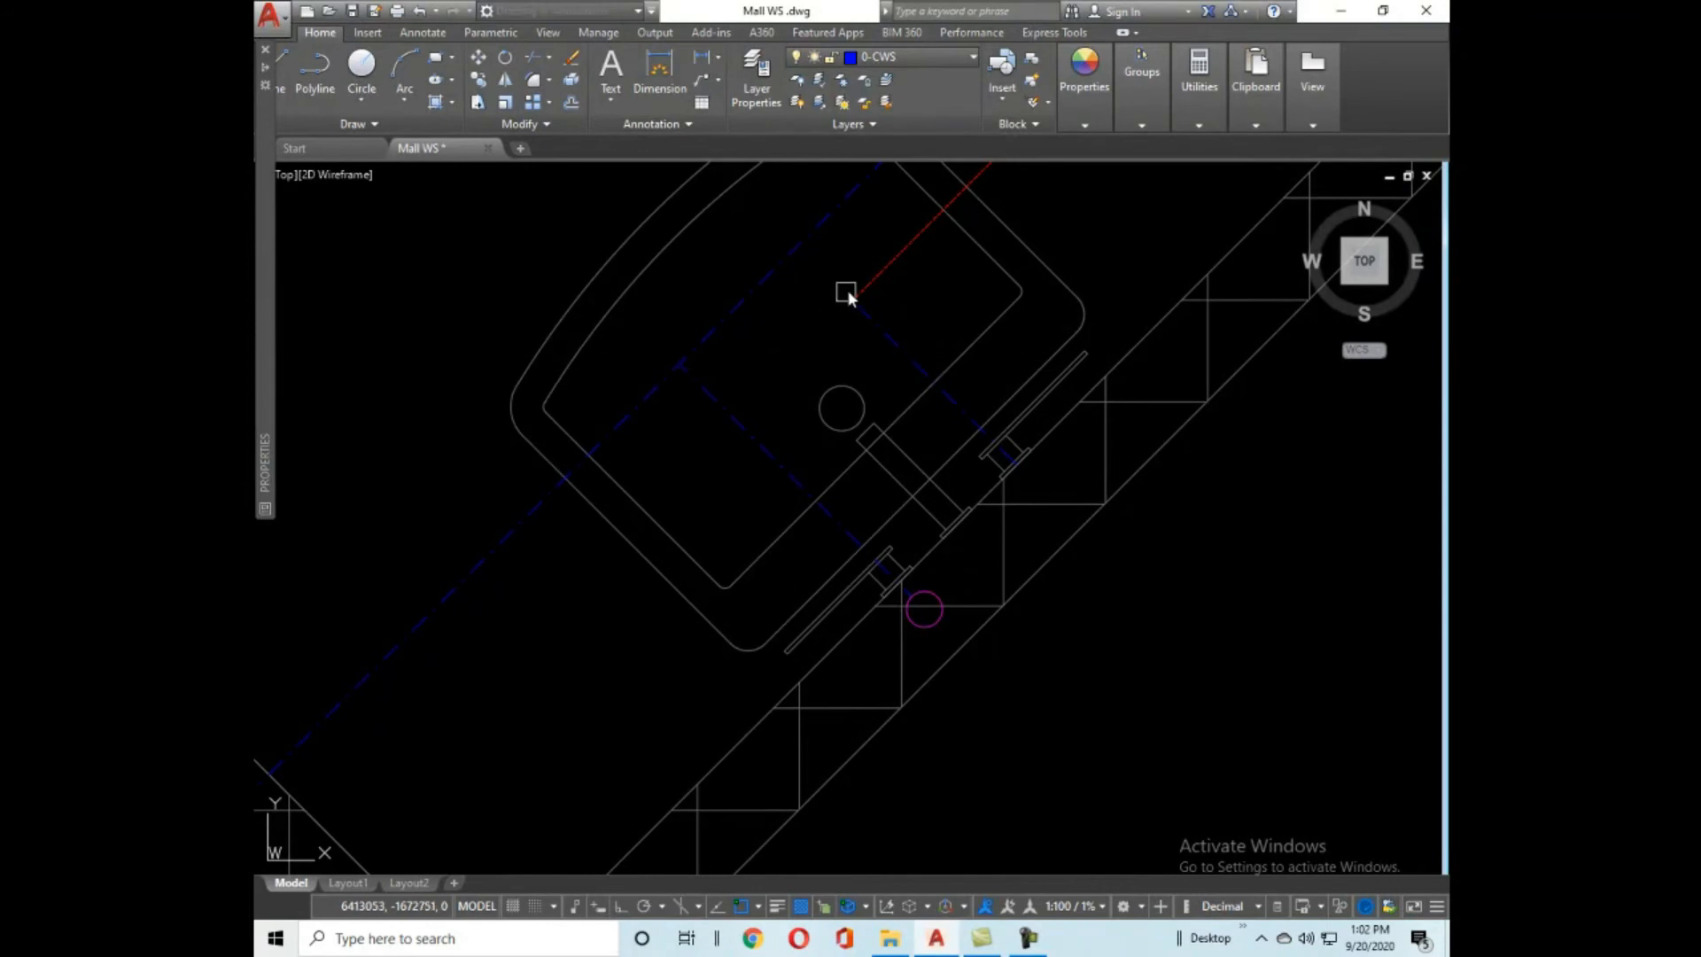
pyautogui.moveTo(953, 422); pyautogui.dragTo(886, 555, button='middle')
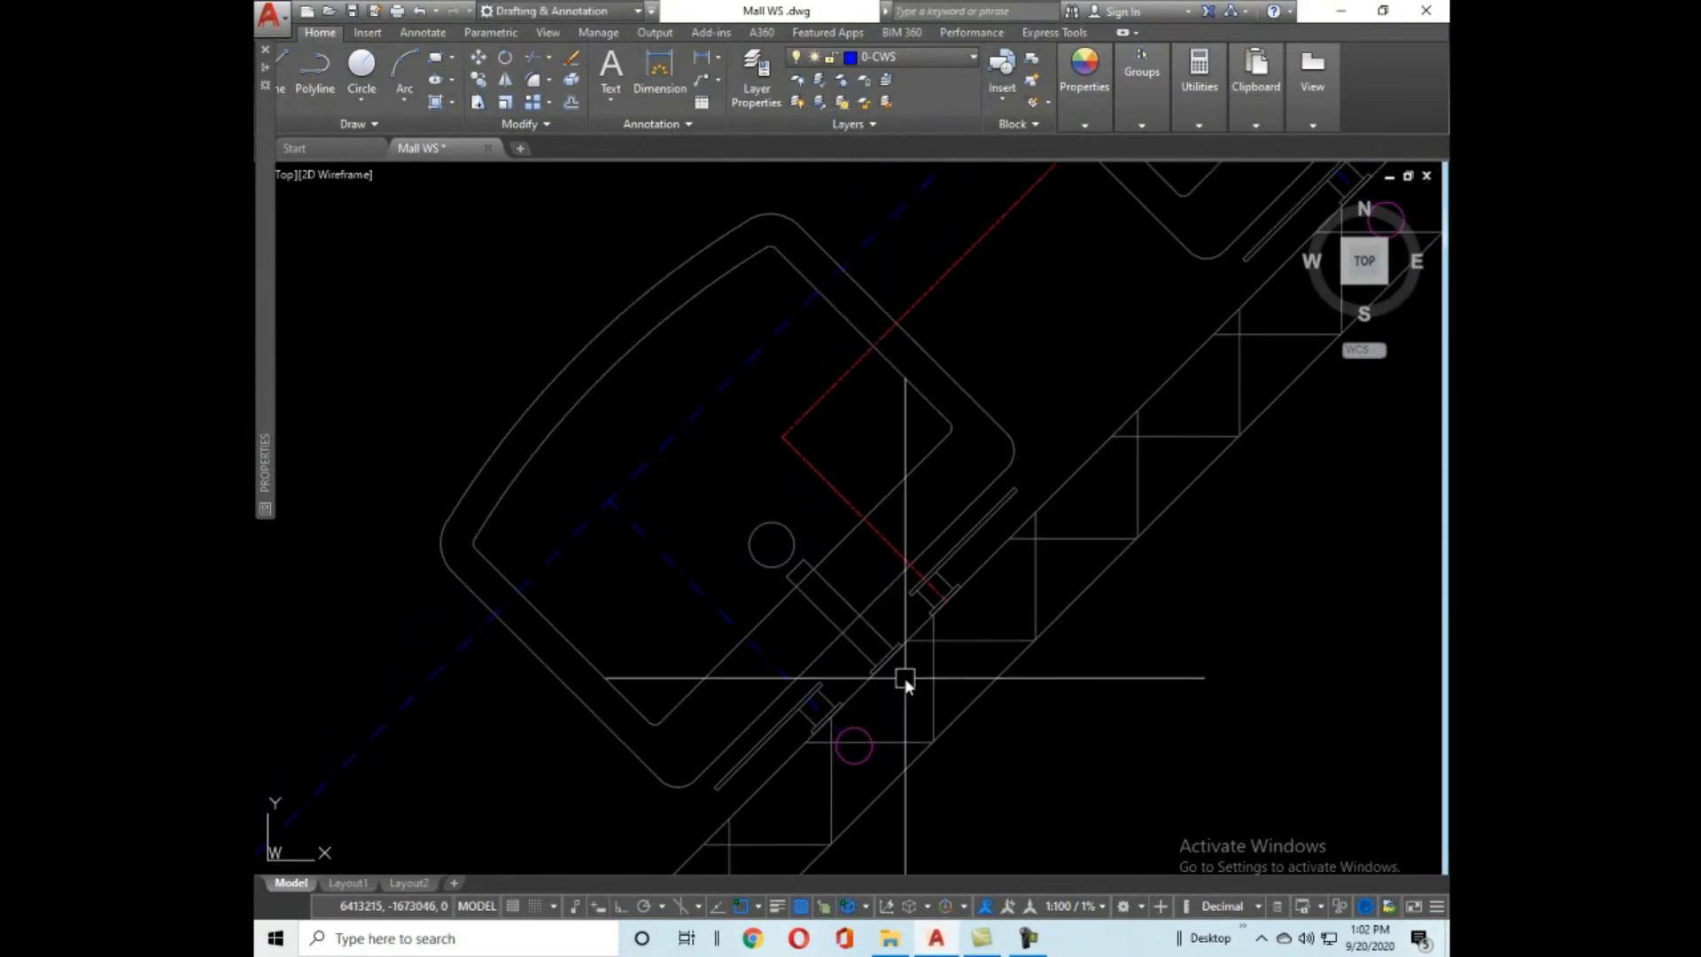
pyautogui.moveTo(903, 677); pyautogui.dragTo(936, 544, button='middle')
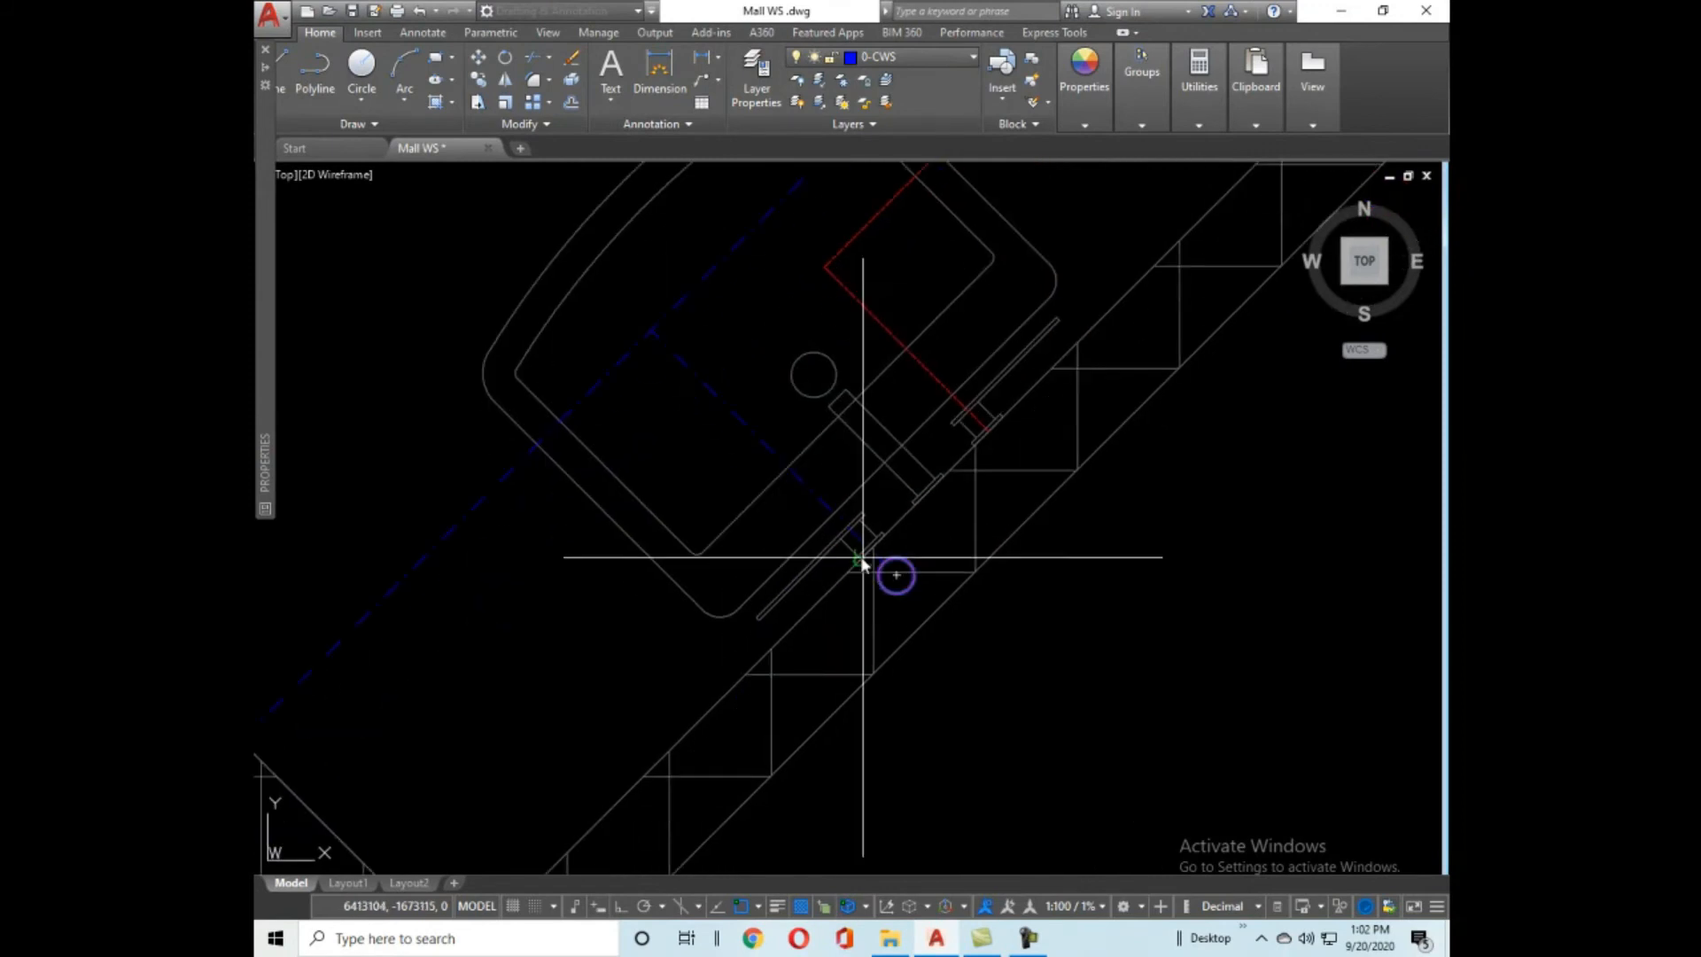
# Copy the farthest washbasin's cold riser circle to the end of its hot water connection.
pyautogui.scroll(4, 862, 562)
pyautogui.scroll(-3, 894, 558)
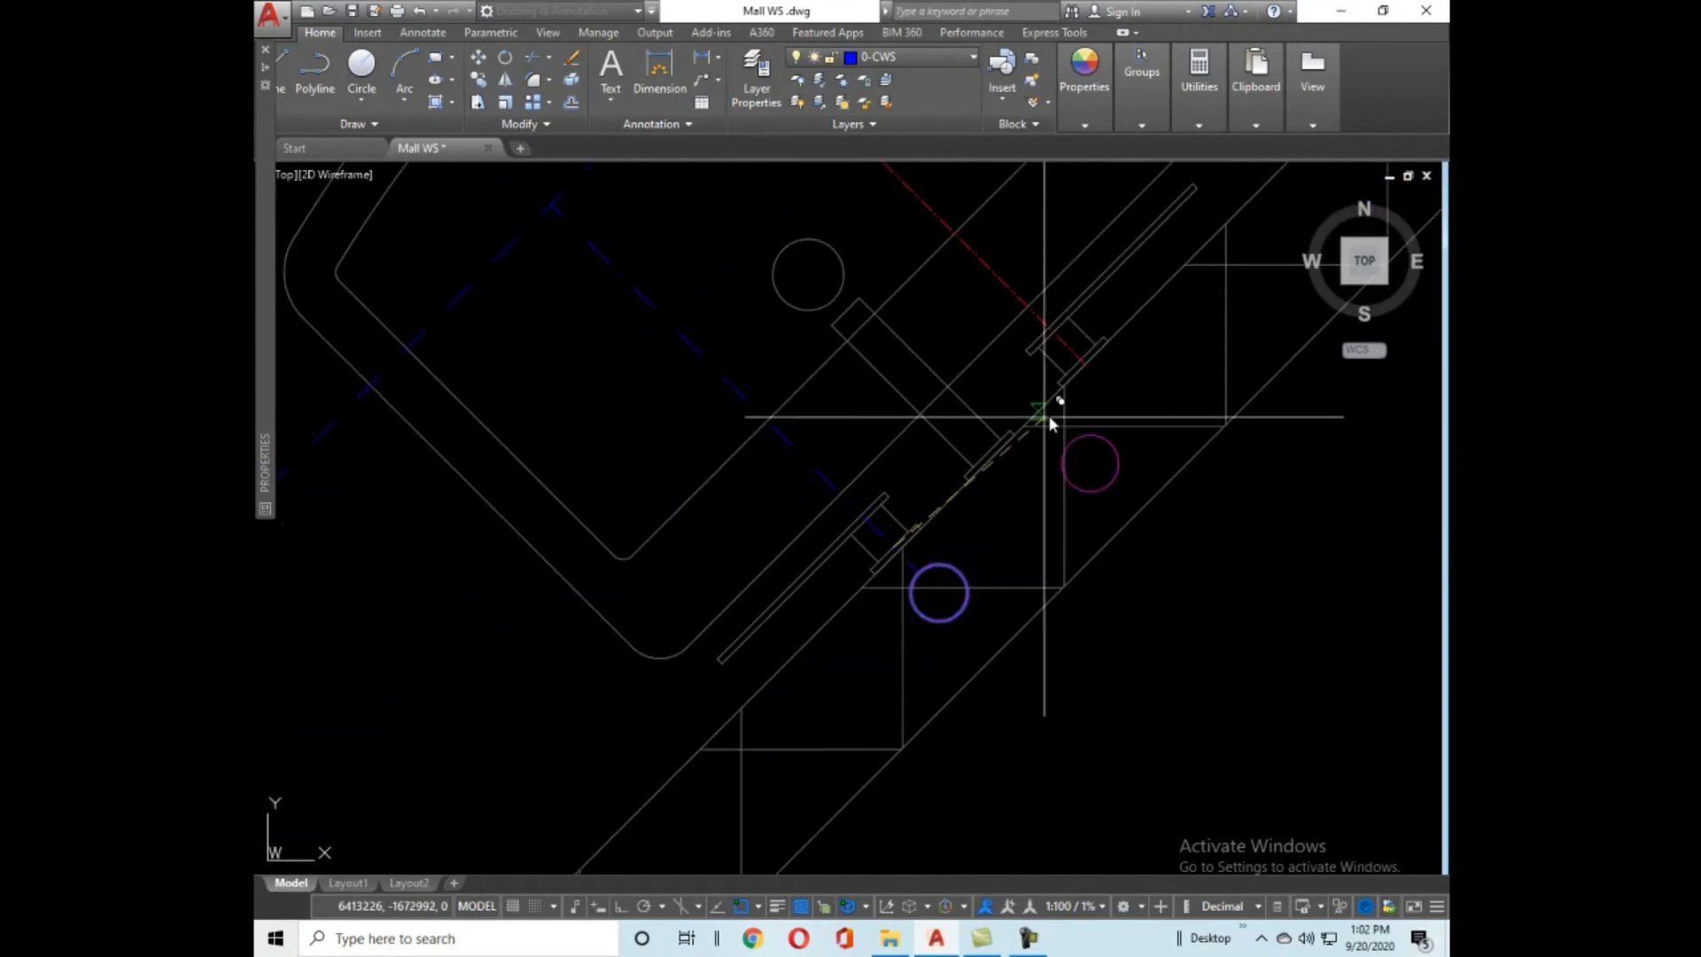
pyautogui.click(1079, 363)
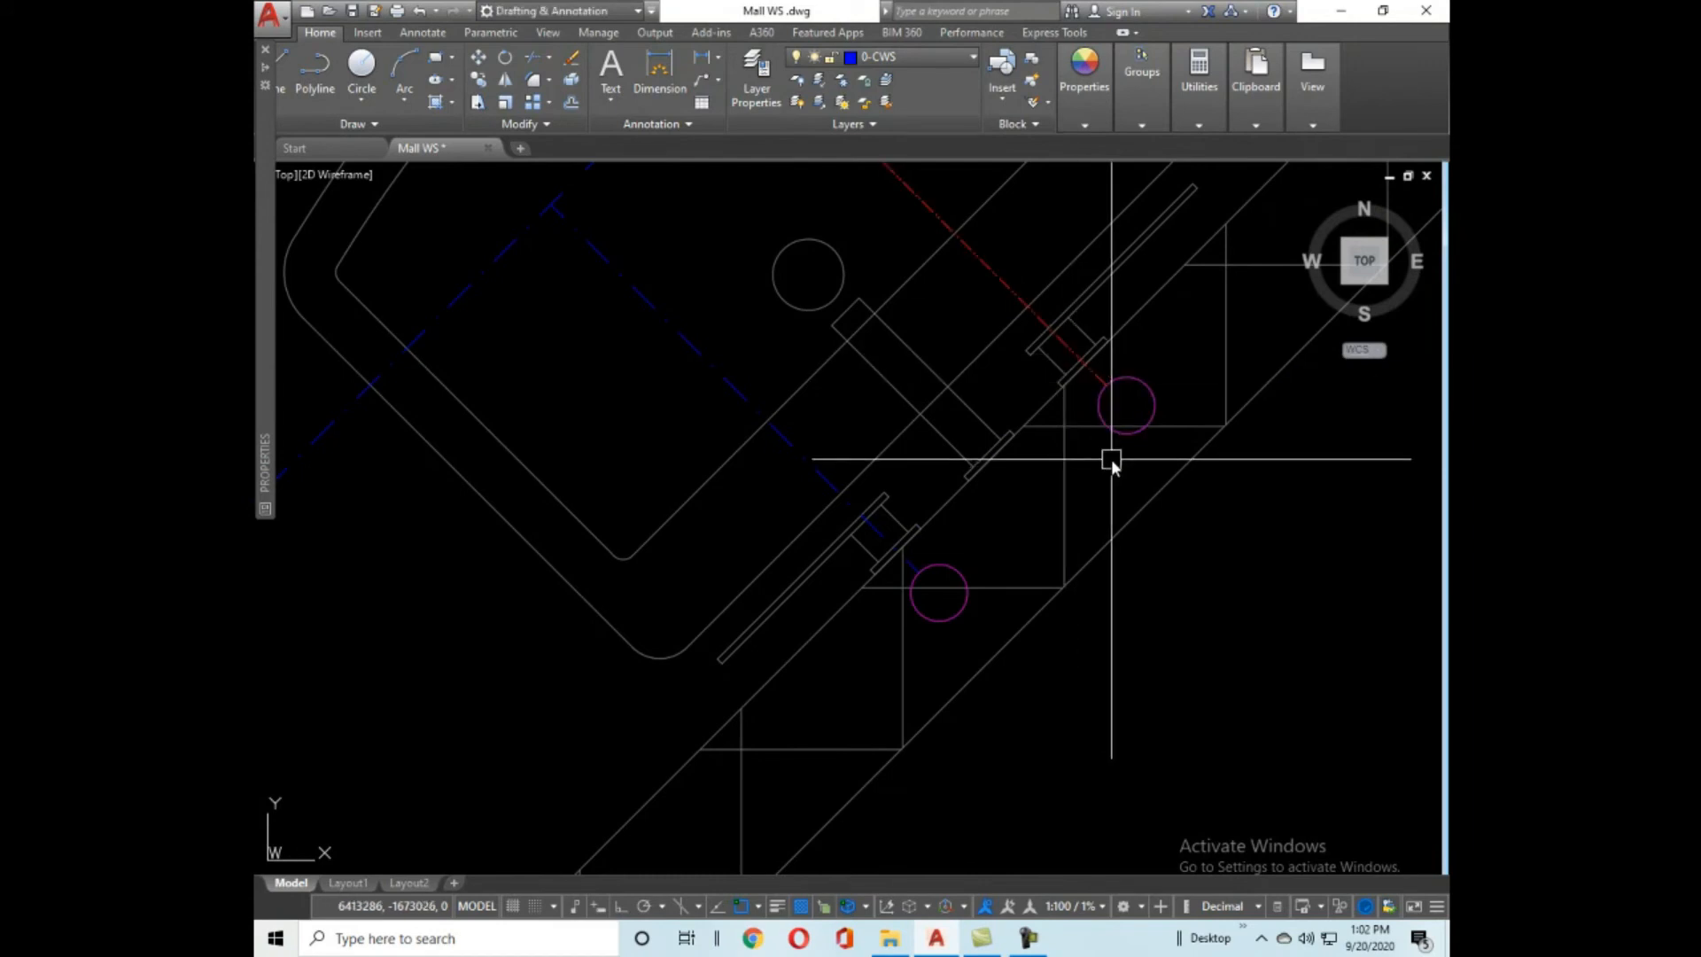
# Copy the hot branch and both riser circles to the other two washbasins, using the basin's drain centre as base point.
pyautogui.click(1108, 428)
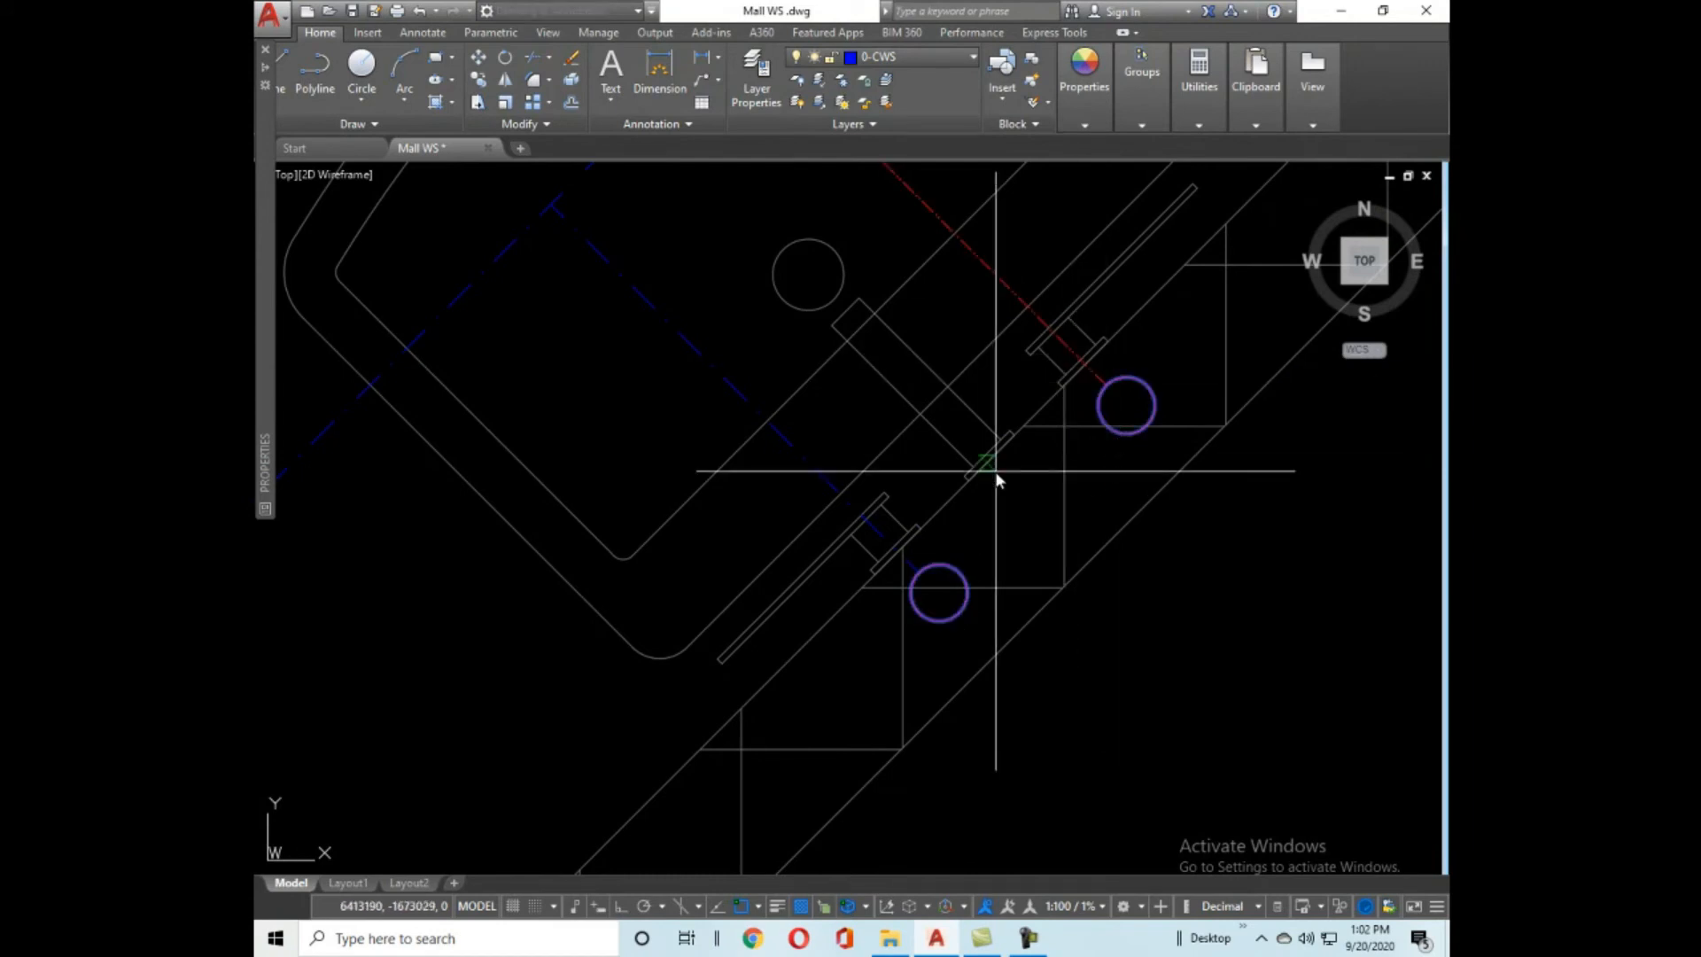
pyautogui.scroll(-2, 994, 477)
pyautogui.click(1003, 396)
pyautogui.moveTo(983, 461); pyautogui.dragTo(918, 596, button='middle')
pyautogui.press('Return')
pyautogui.click(857, 535)
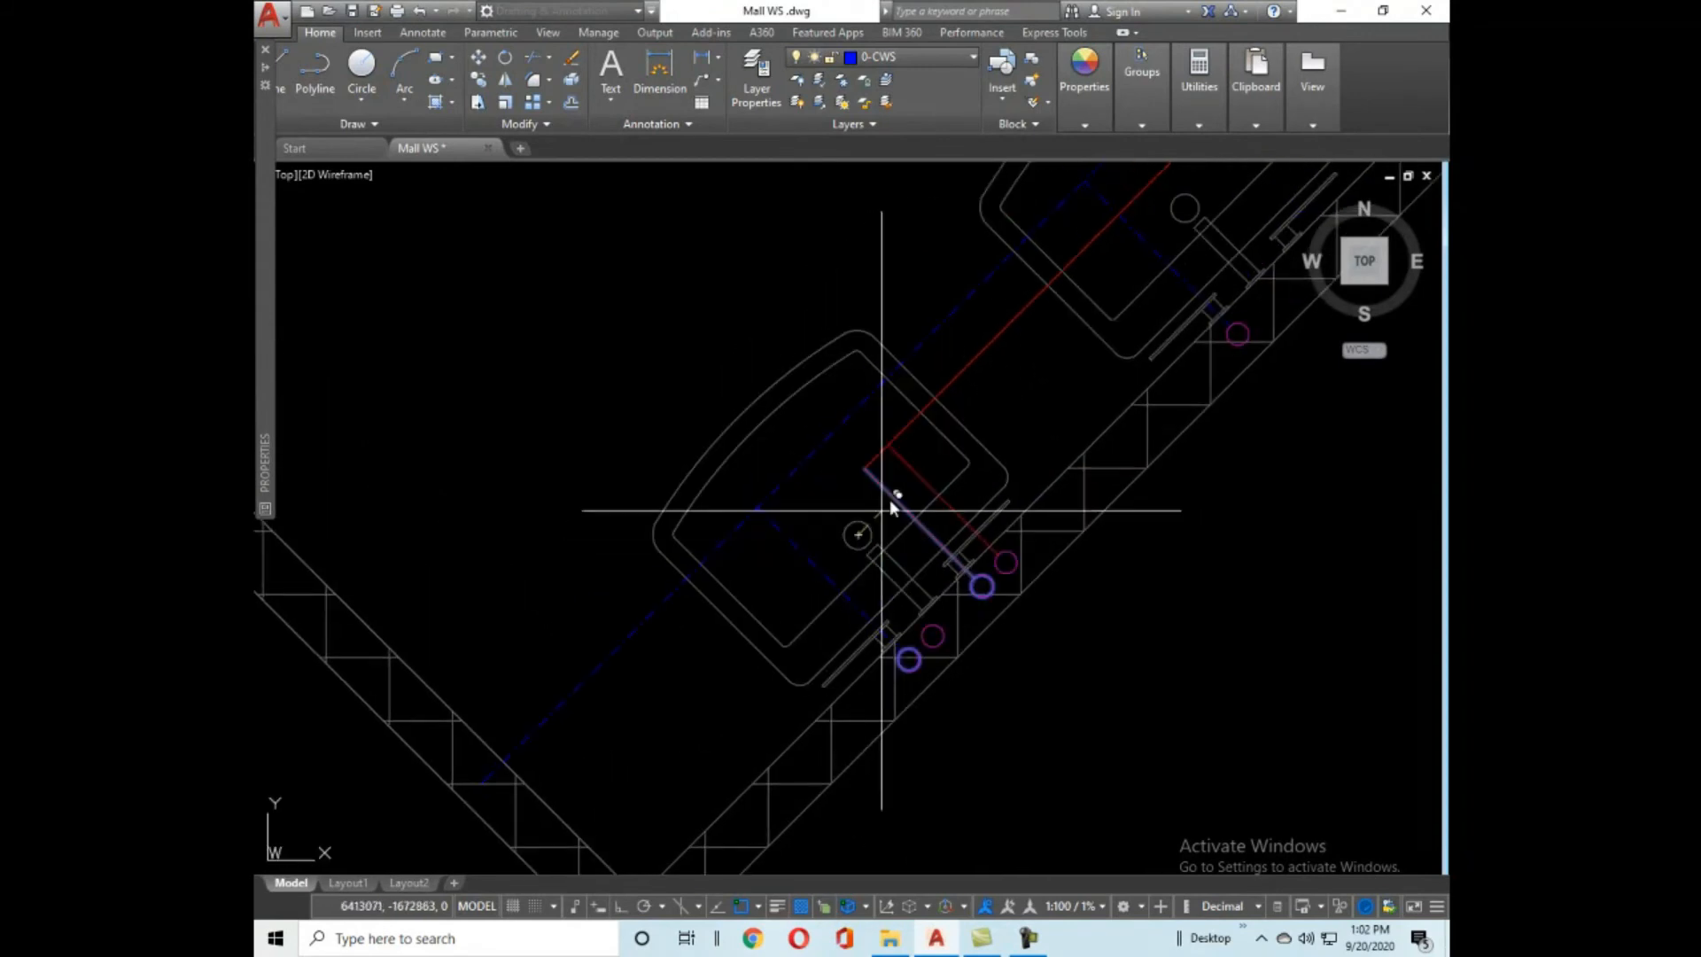
pyautogui.moveTo(891, 507); pyautogui.dragTo(822, 533, button='middle')
pyautogui.scroll(3, 820, 444)
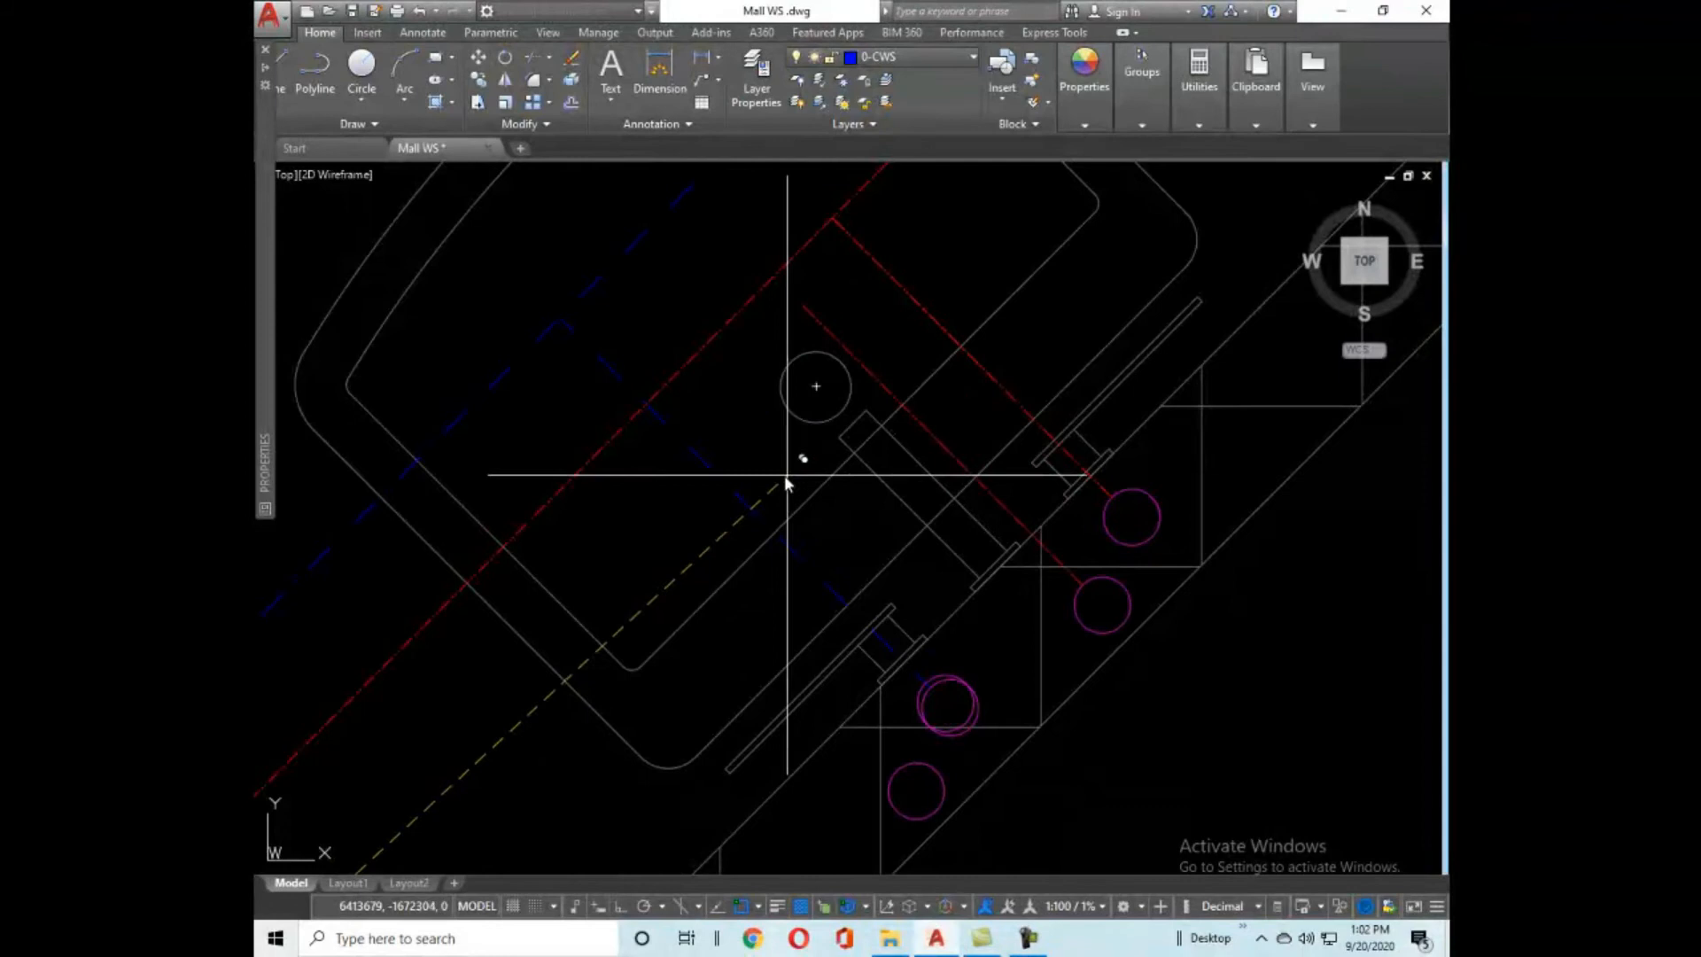
pyautogui.scroll(-5, 919, 627)
pyautogui.scroll(5, 850, 456)
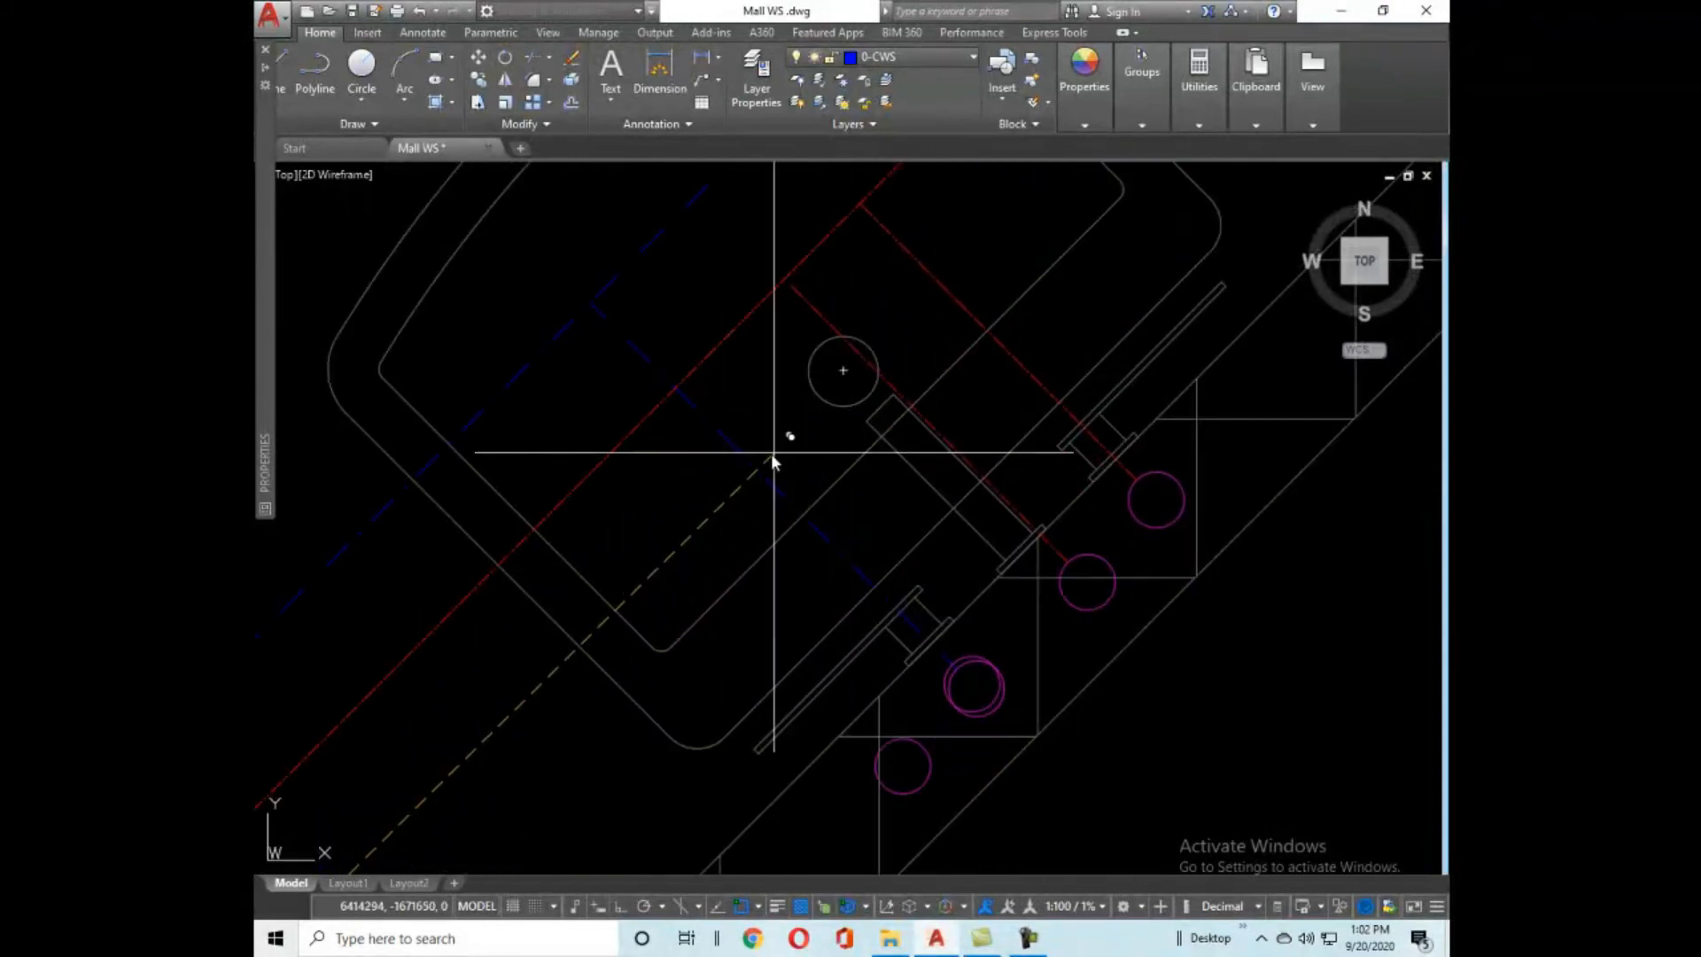
pyautogui.scroll(-5, 773, 455)
pyautogui.press('Escape')
# Check the hot and cold pipes along the second washbasin row and up to the toilet corner.
pyautogui.scroll(5, 664, 607)
pyautogui.moveTo(664, 607); pyautogui.dragTo(1044, 455, button='middle')
pyautogui.scroll(3, 938, 416)
pyautogui.click(842, 273)
pyautogui.scroll(-4, 976, 319)
pyautogui.scroll(2, 882, 414)
pyautogui.scroll(6, 883, 414)
pyautogui.scroll(2, 760, 486)
pyautogui.scroll(-3, 941, 251)
pyautogui.scroll(-2, 753, 533)
pyautogui.scroll(-1, 957, 429)
pyautogui.scroll(-2, 934, 512)
pyautogui.scroll(-2, 926, 572)
pyautogui.scroll(4, 1146, 428)
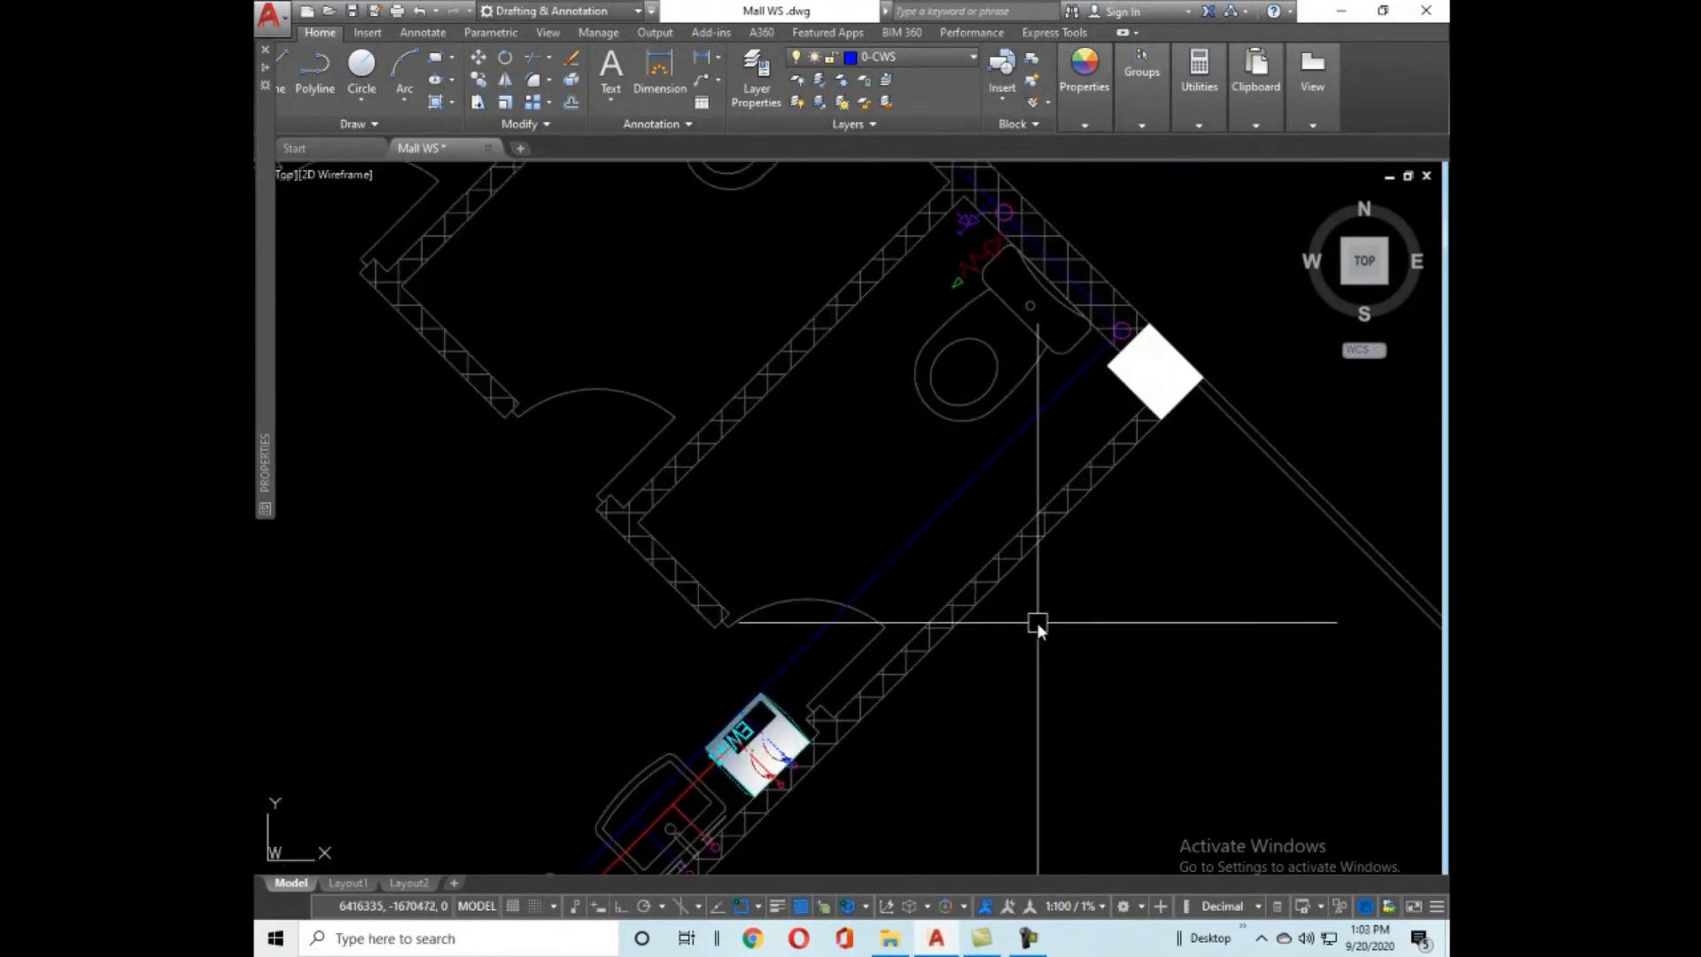
pyautogui.scroll(-2, 1036, 622)
pyautogui.scroll(-1, 1018, 591)
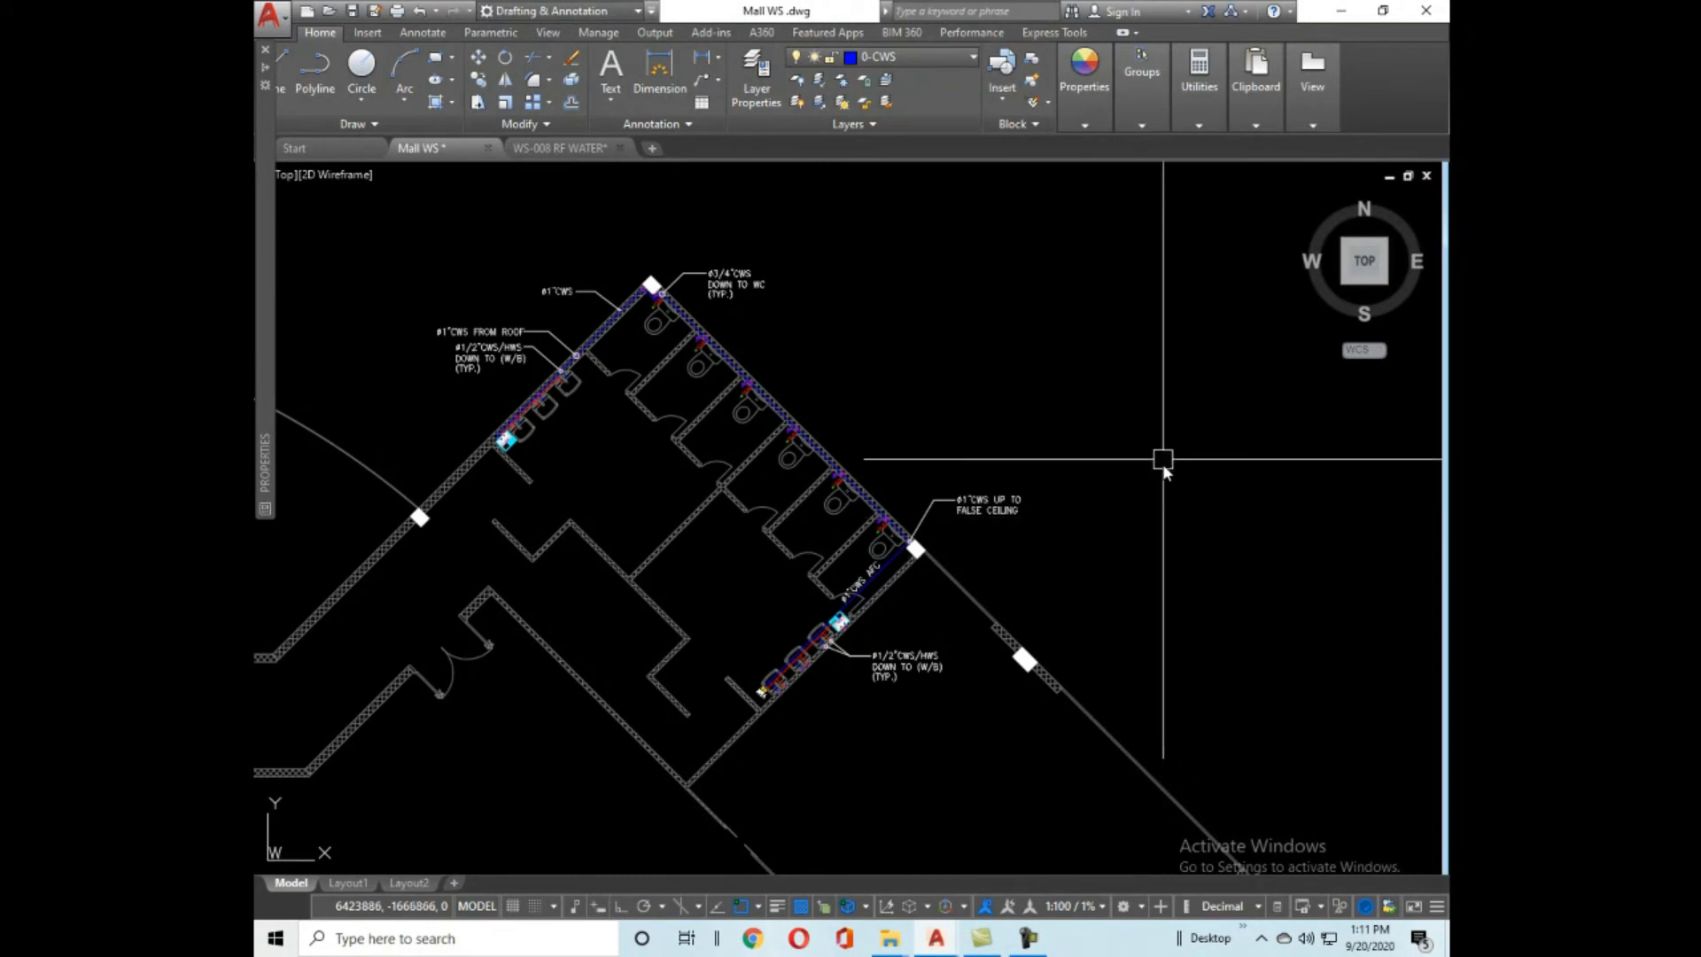
# Look over the annotated water supply layouts of the washrooms in both wings of the mall.
pyautogui.scroll(-5, 1166, 436)
pyautogui.scroll(8, 1173, 438)
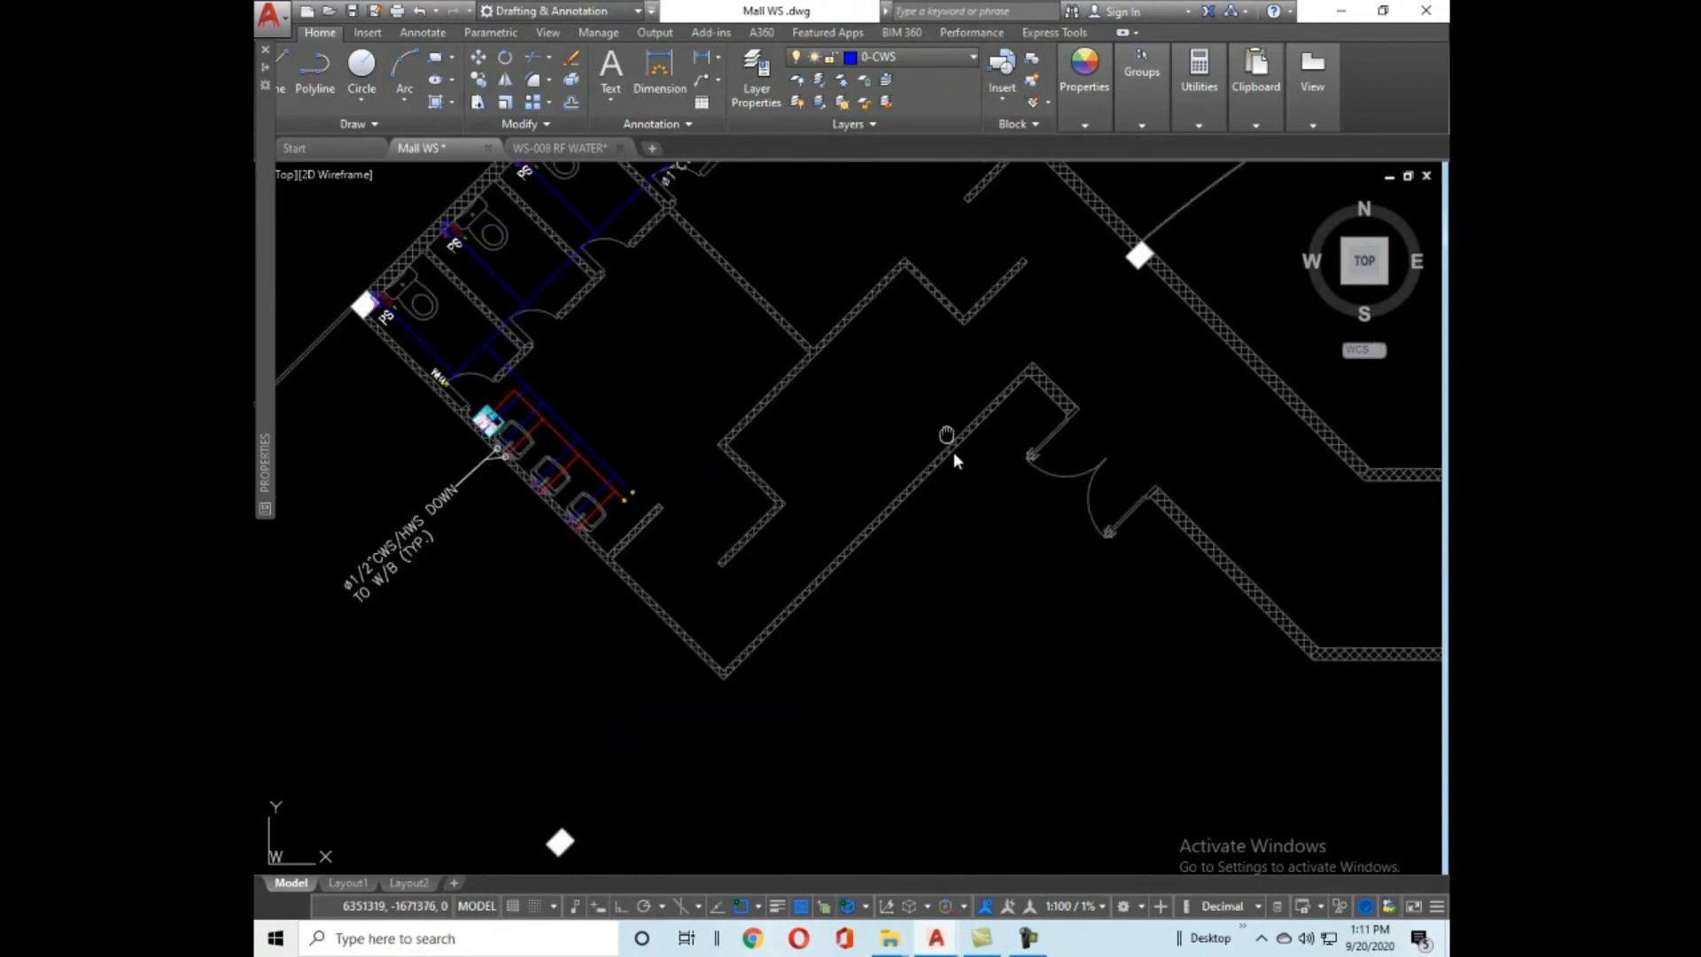
pyautogui.scroll(-3, 953, 452)
pyautogui.scroll(3, 890, 454)
pyautogui.scroll(-5, 923, 429)
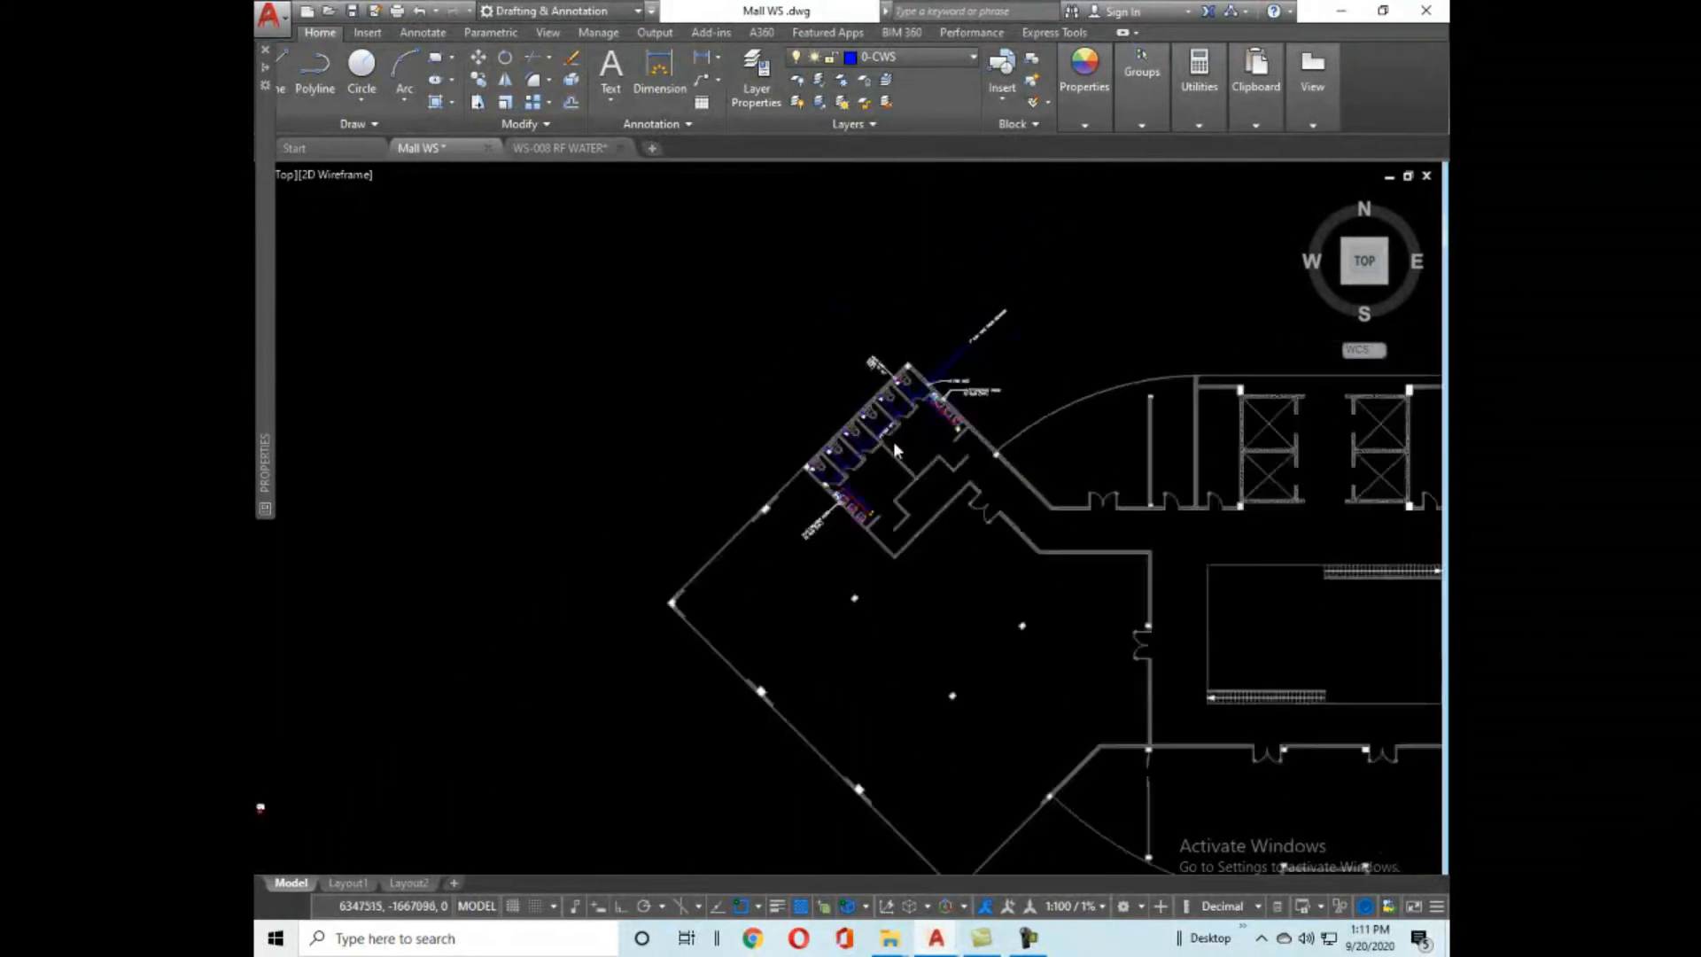
pyautogui.scroll(3, 1081, 493)
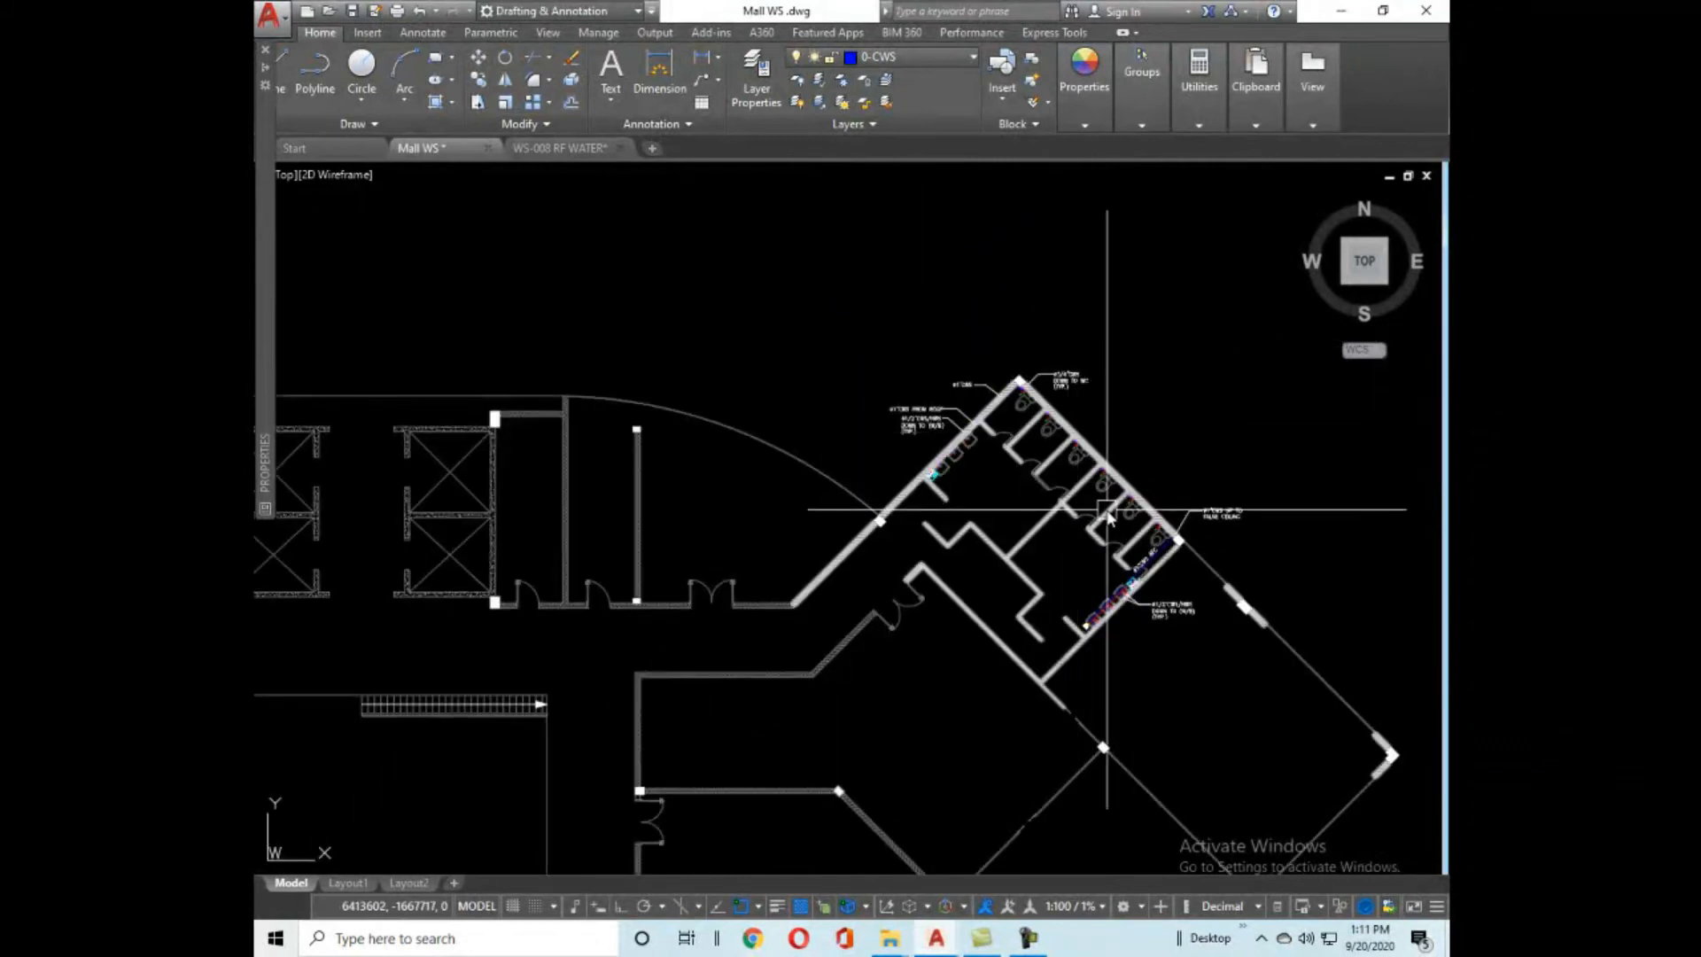
pyautogui.scroll(-5, 1107, 518)
pyautogui.scroll(8, 941, 465)
pyautogui.scroll(1, 838, 566)
# Copy the gate valve symbol marked GV to the left-wing washroom, on the open floor beside the cold water riser.
pyautogui.scroll(-4, 763, 588)
pyautogui.scroll(8, 945, 464)
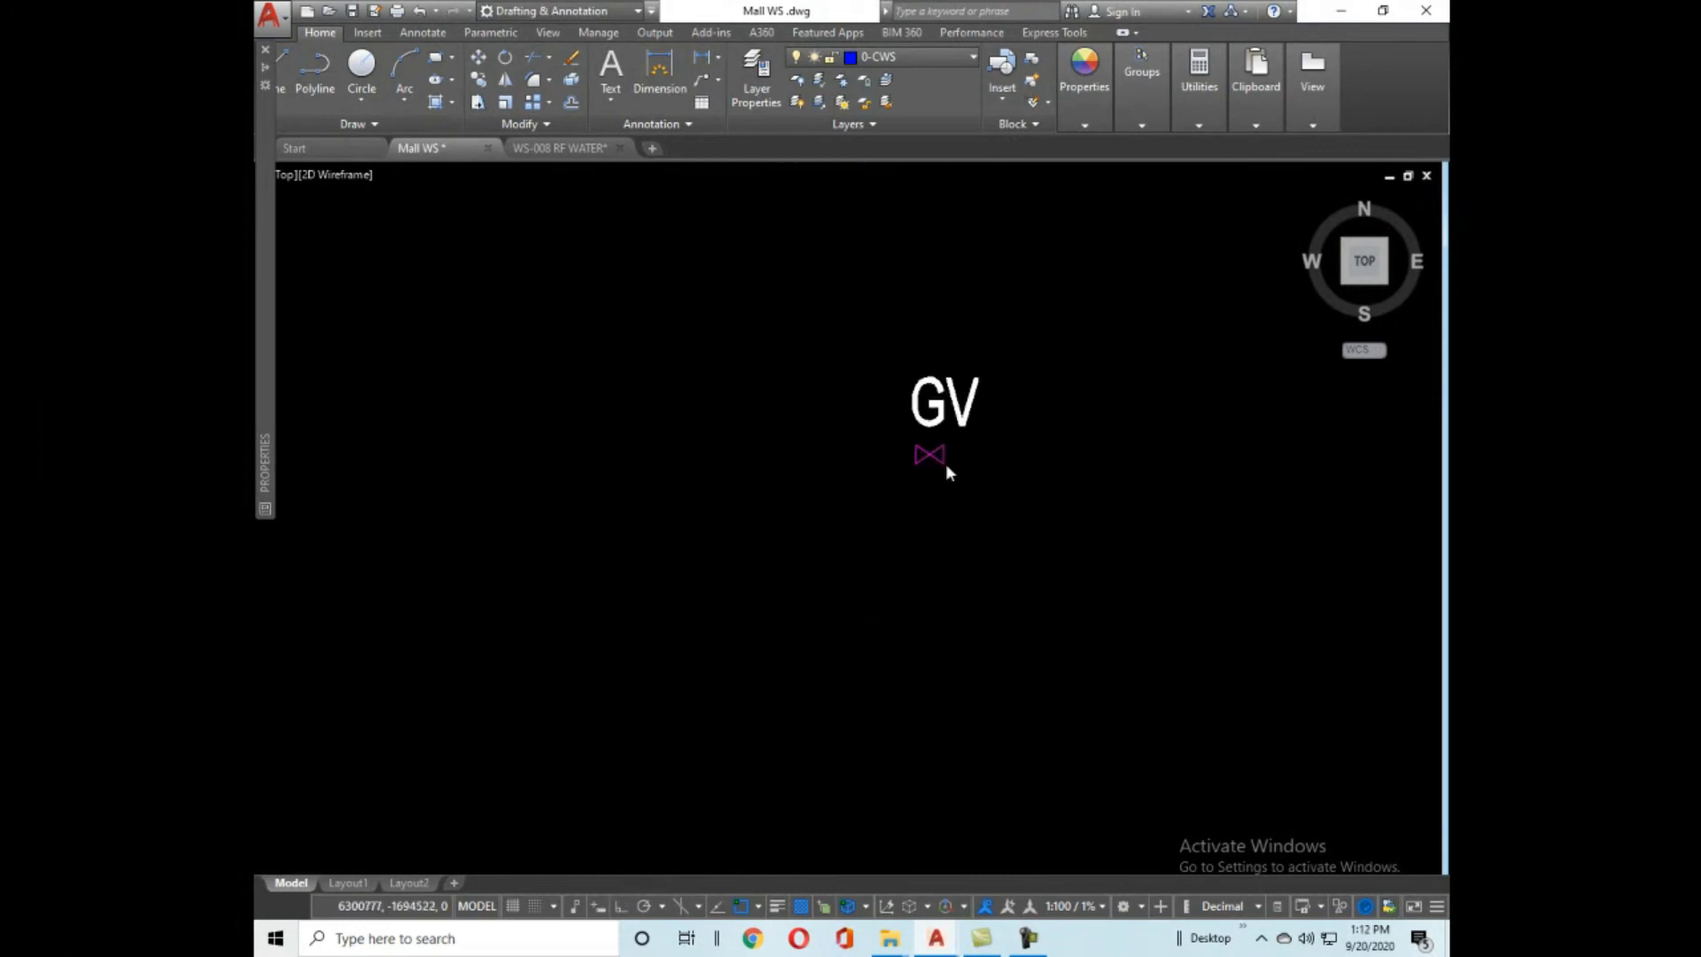
pyautogui.scroll(1, 944, 450)
pyautogui.scroll(2, 930, 476)
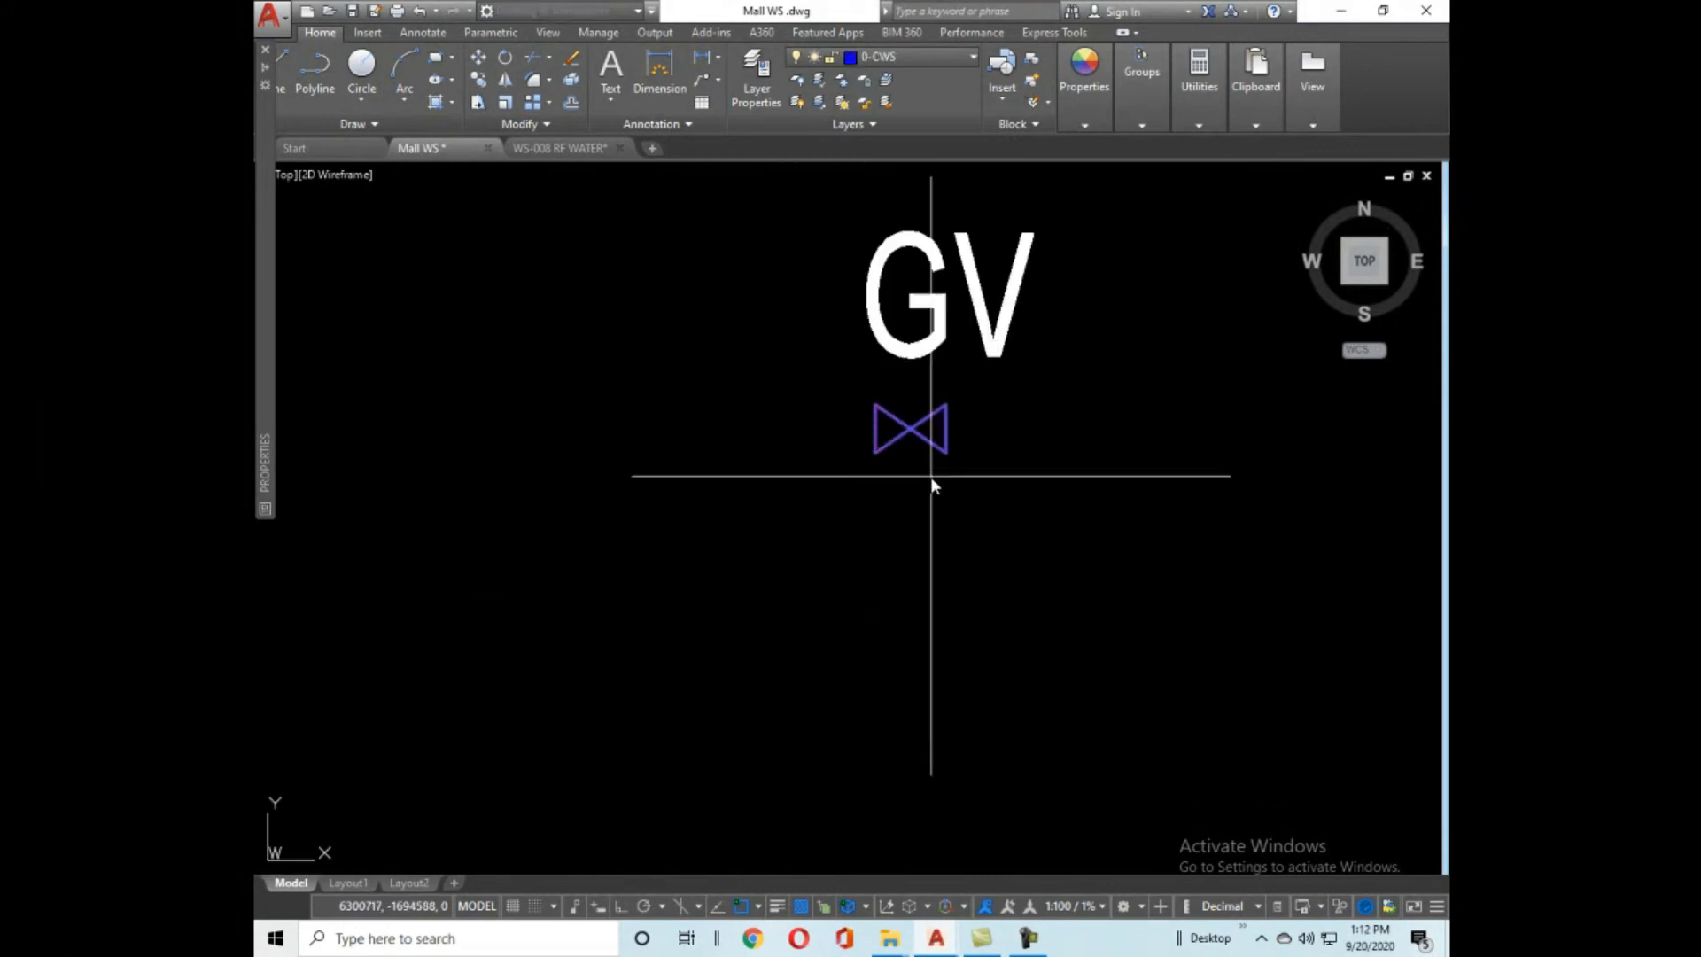
pyautogui.scroll(2, 930, 477)
pyautogui.click(896, 406)
pyautogui.scroll(-7, 915, 520)
pyautogui.scroll(-3, 1018, 461)
pyautogui.scroll(4, 1152, 354)
pyautogui.scroll(6, 720, 455)
pyautogui.scroll(3, 682, 454)
pyautogui.click(777, 397)
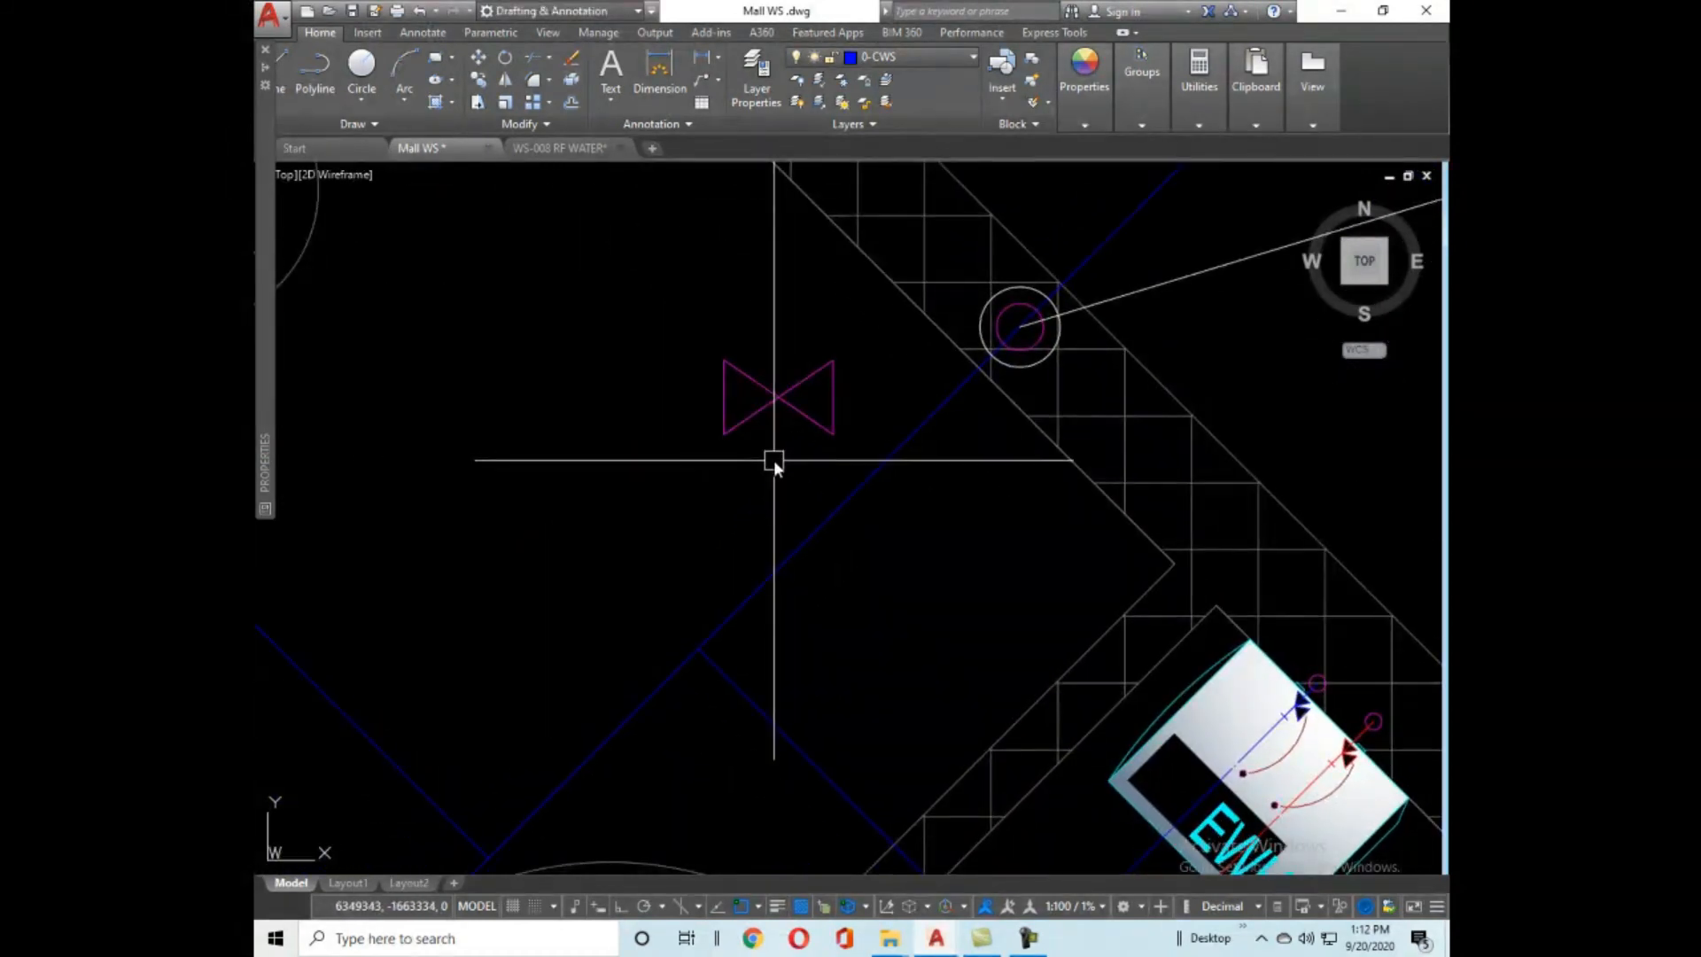
# Align the copied gate valve symbol with the diagonal cold water pipe coming from the riser.
pyautogui.click(724, 392)
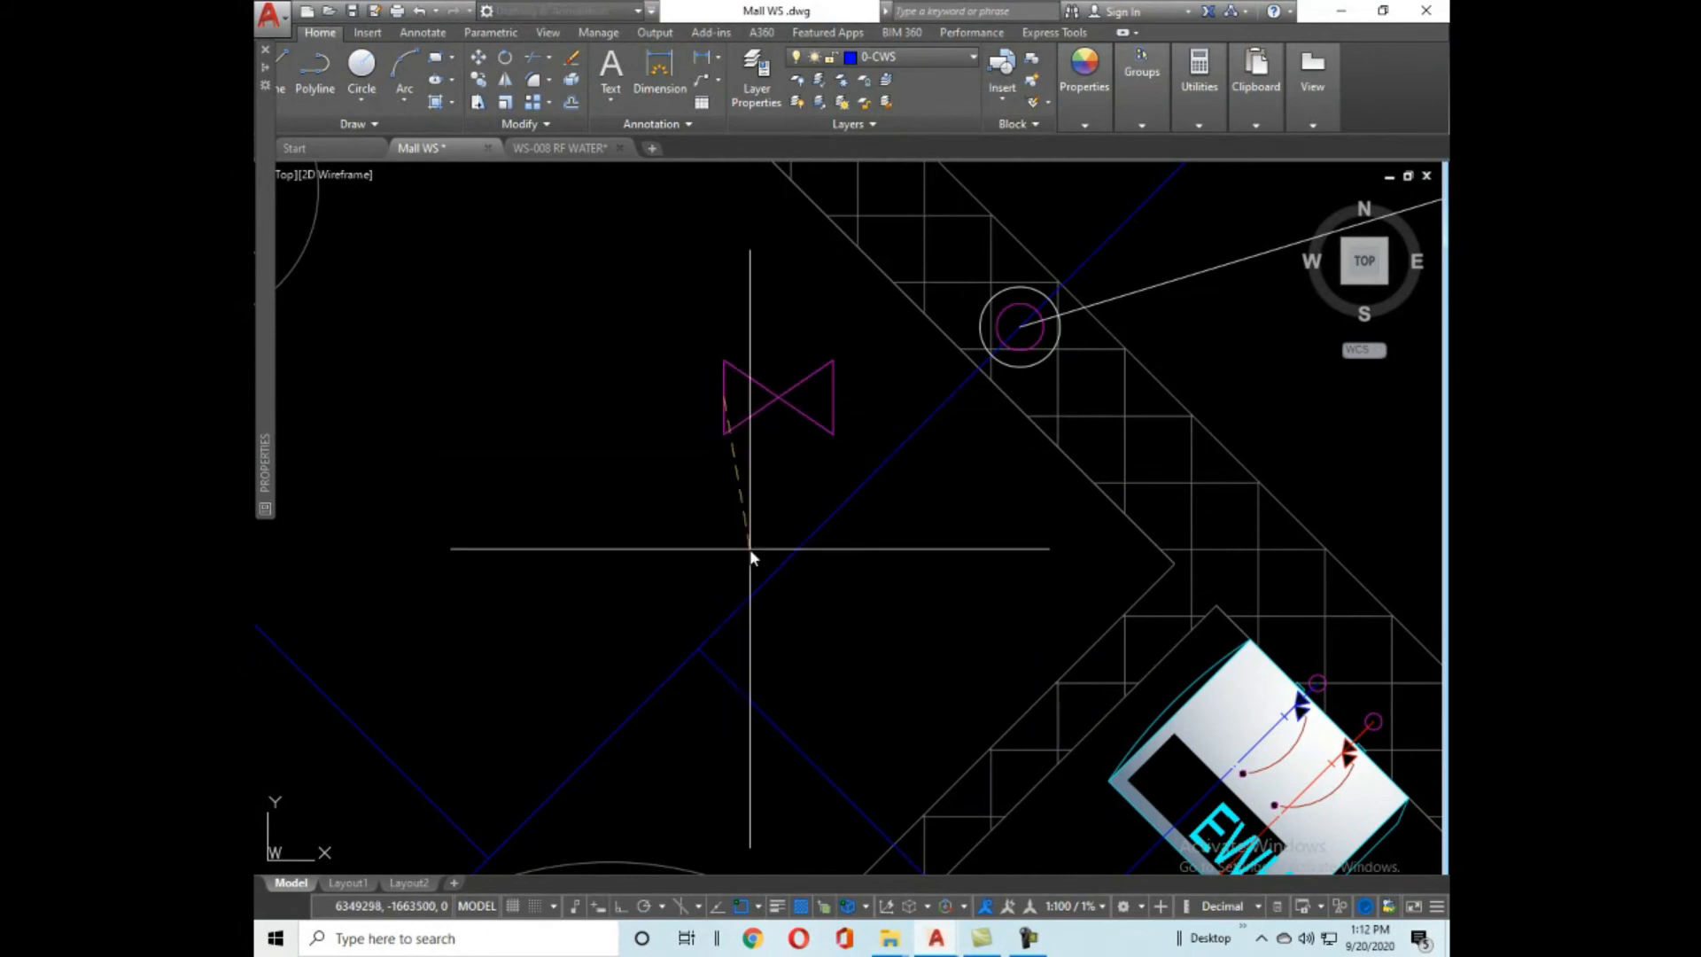
pyautogui.click(834, 396)
pyautogui.click(843, 506)
pyautogui.press('Escape')
pyautogui.press('space')
pyautogui.press('space')
# Move the gate valve by its centre along the cold water pipe, closer to the riser.
pyautogui.click(798, 584)
pyautogui.write('m')
pyautogui.press('space')
pyautogui.click(737, 612)
pyautogui.click(870, 515)
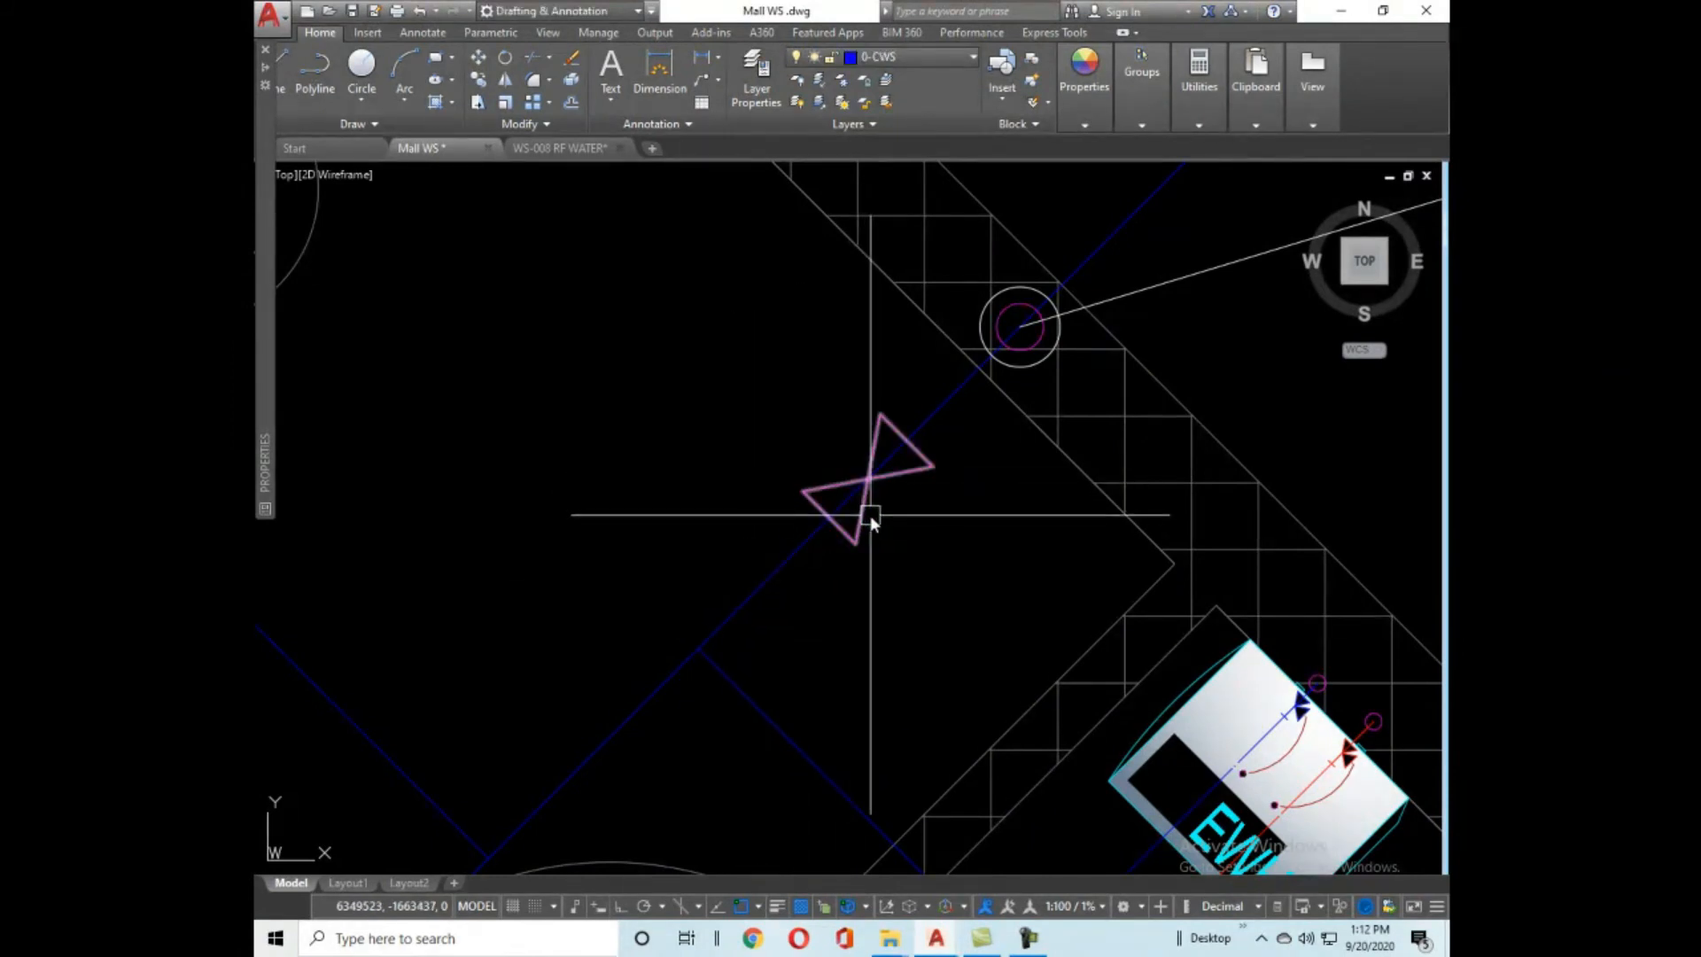
# Copy the gate valve symbol from the riser pipe to the open floor beside it, near the basin branch.
pyautogui.scroll(5, 869, 514)
pyautogui.scroll(-10, 880, 371)
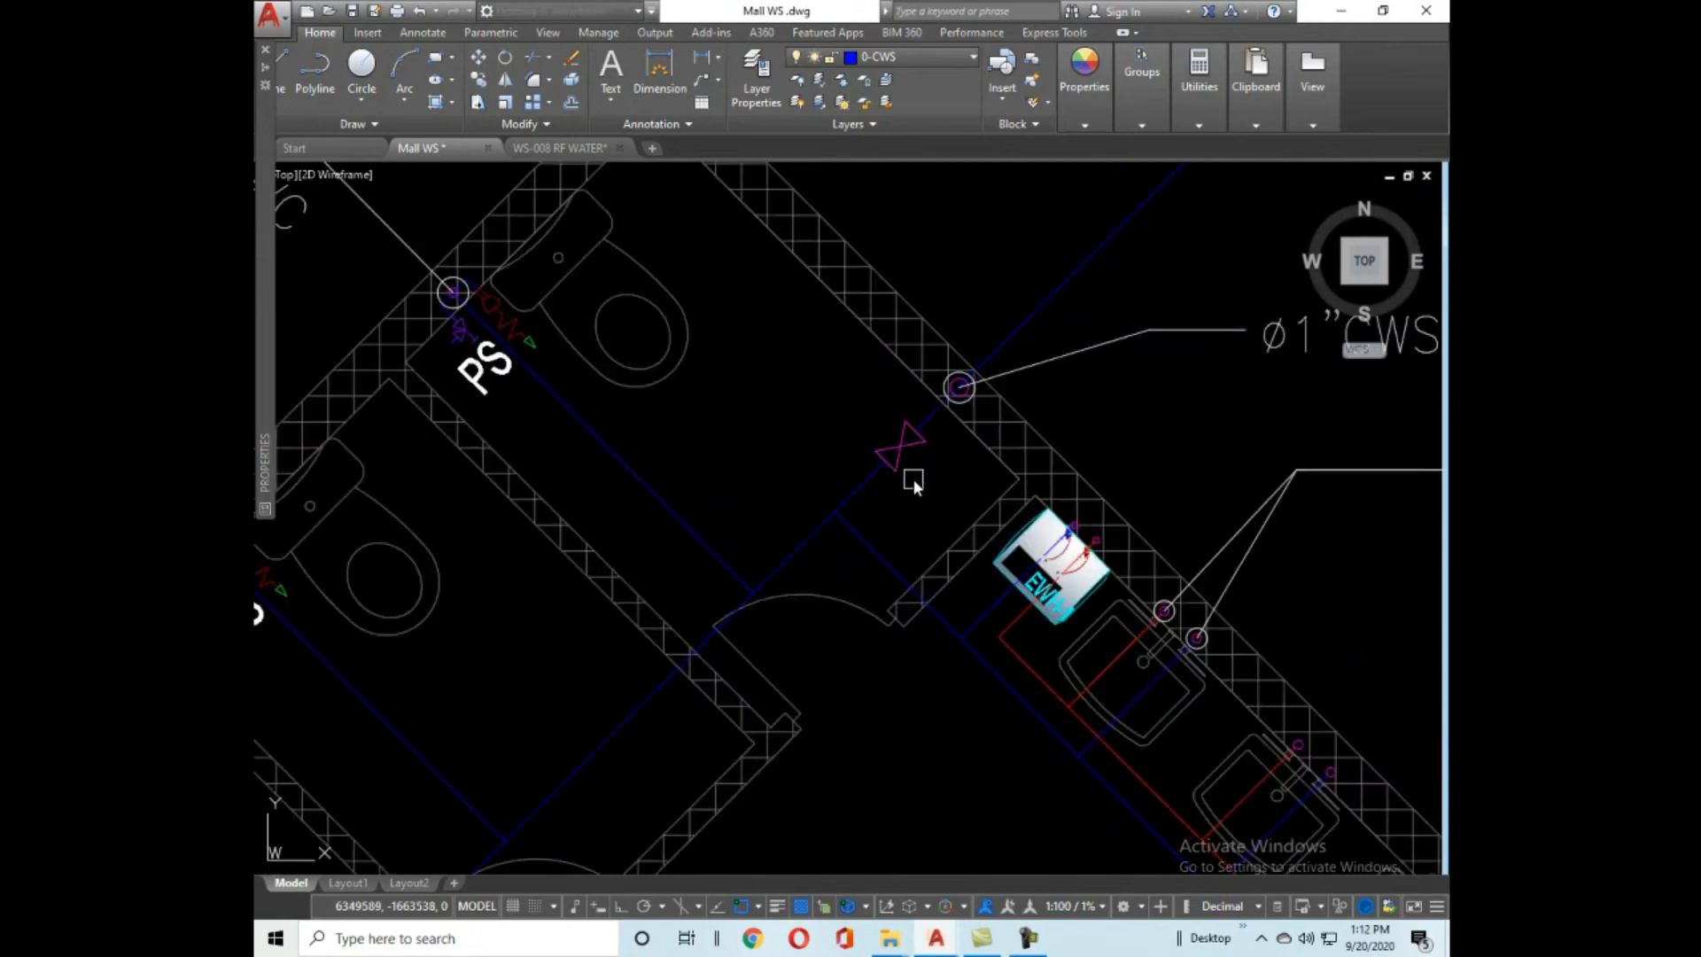
pyautogui.scroll(4, 913, 479)
pyautogui.click(890, 415)
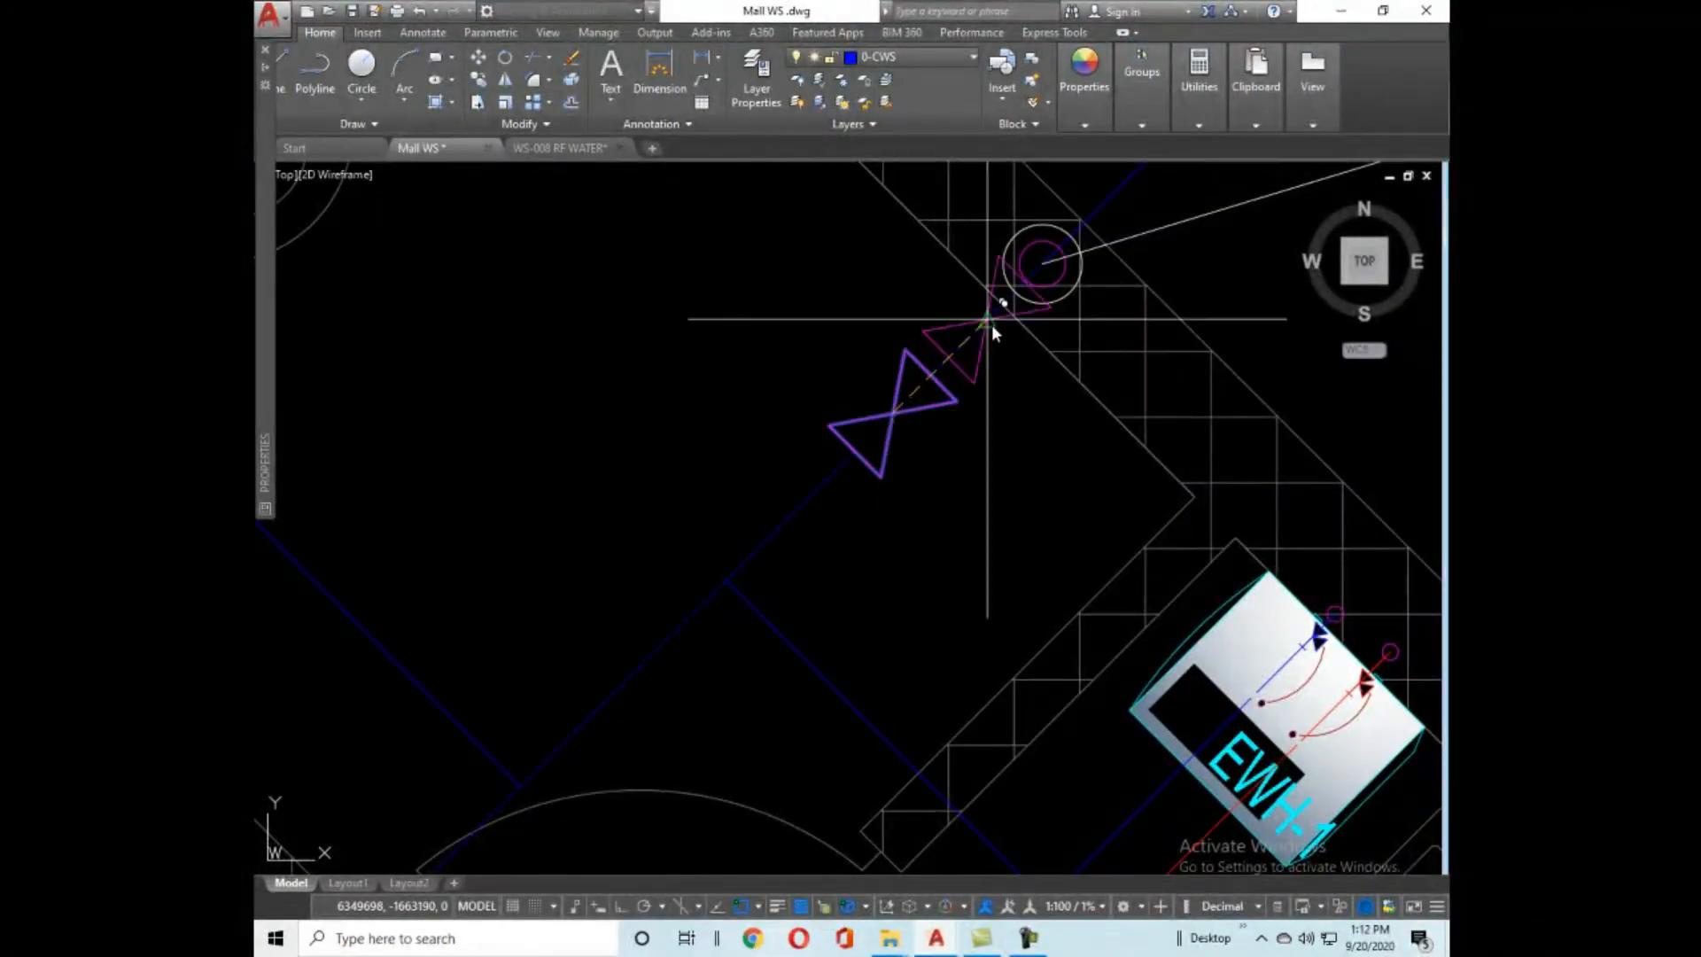
pyautogui.scroll(-4, 991, 324)
pyautogui.scroll(4, 974, 443)
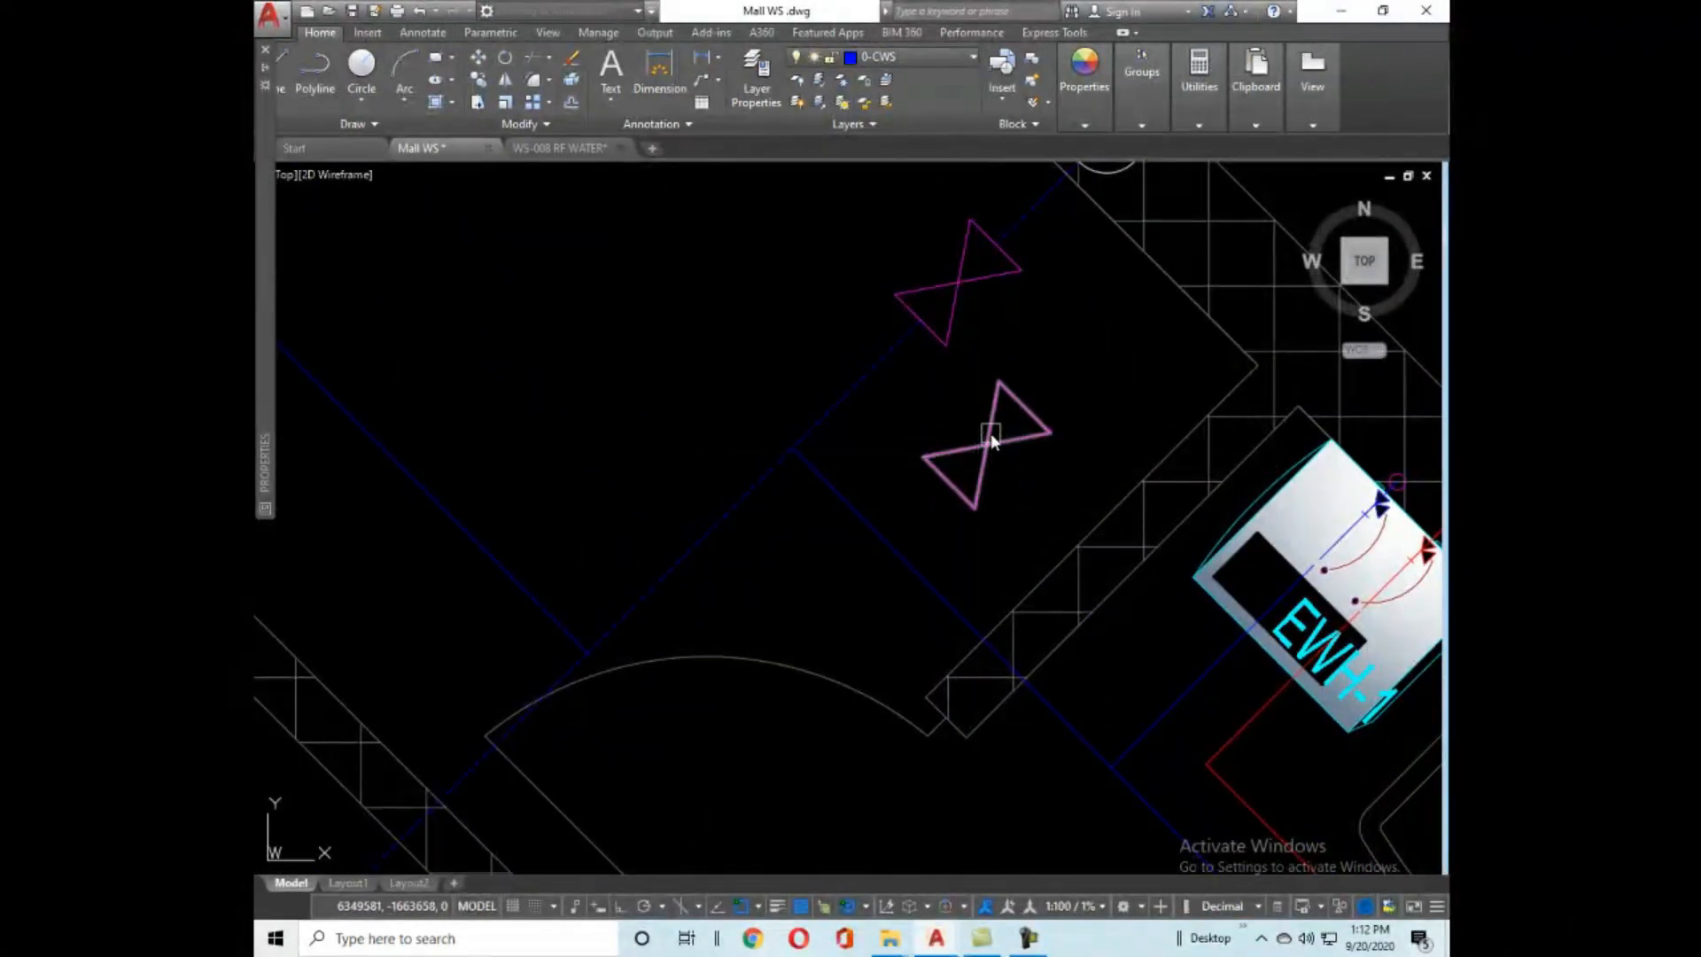
# Turn the copied gate valve to follow the basin branch pipe and move it by its centre onto that pipe.
pyautogui.click(1006, 464)
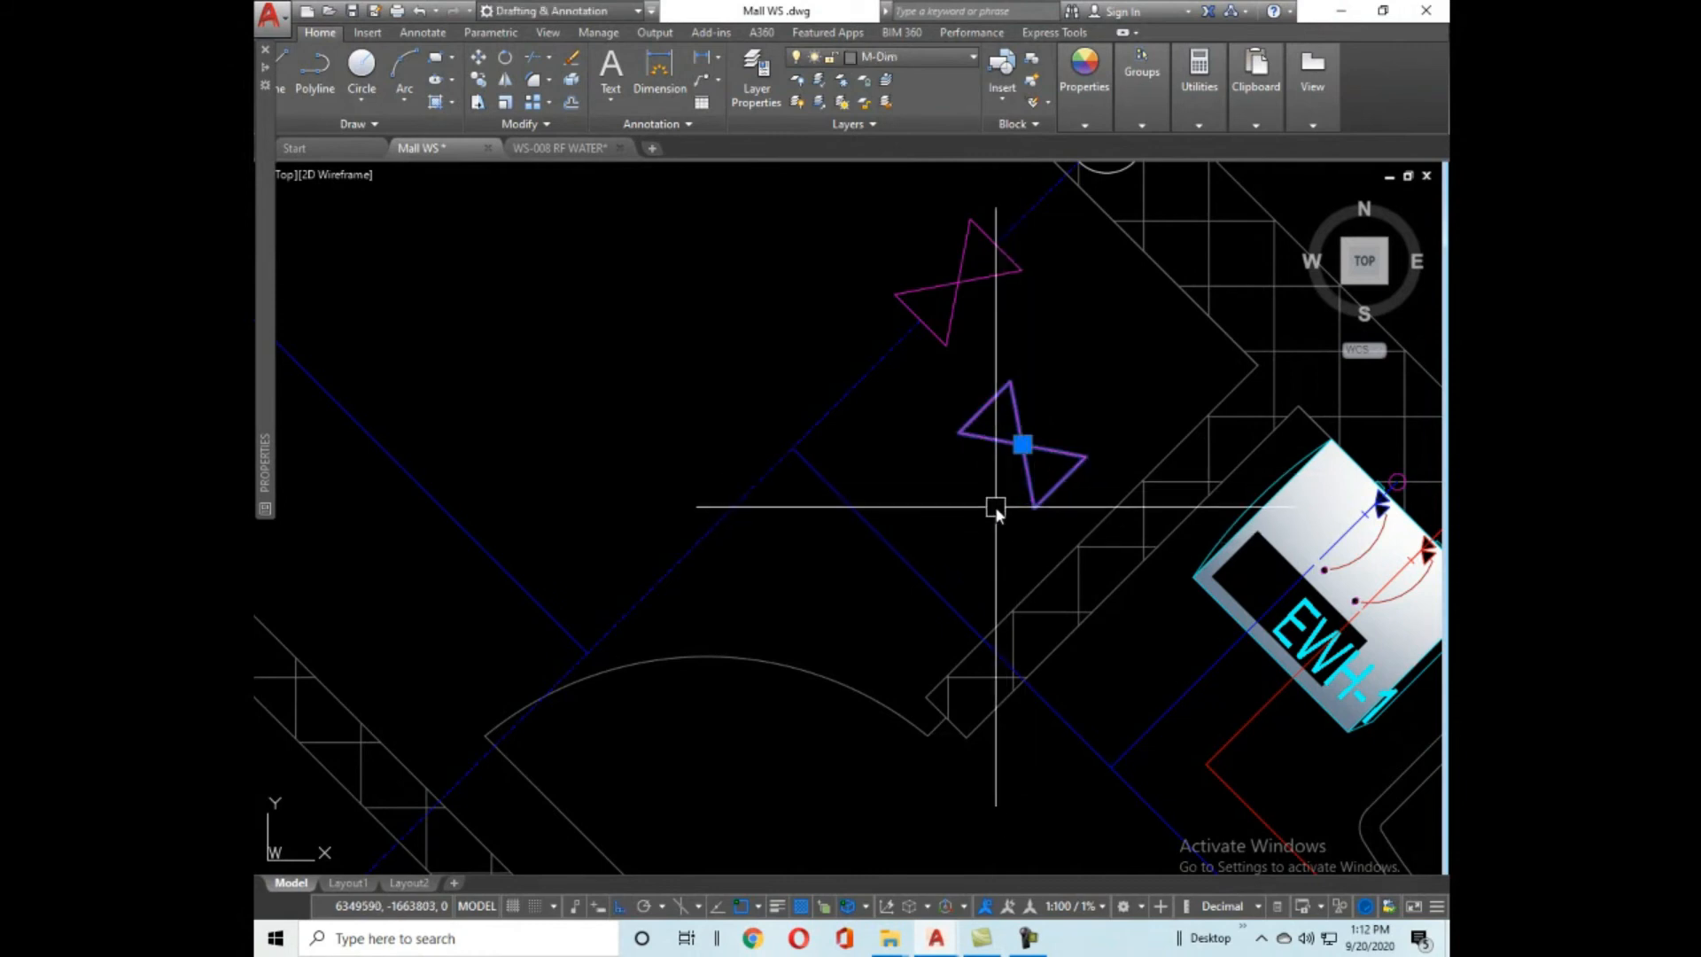
pyautogui.moveTo(1020, 452); pyautogui.dragTo(907, 571)
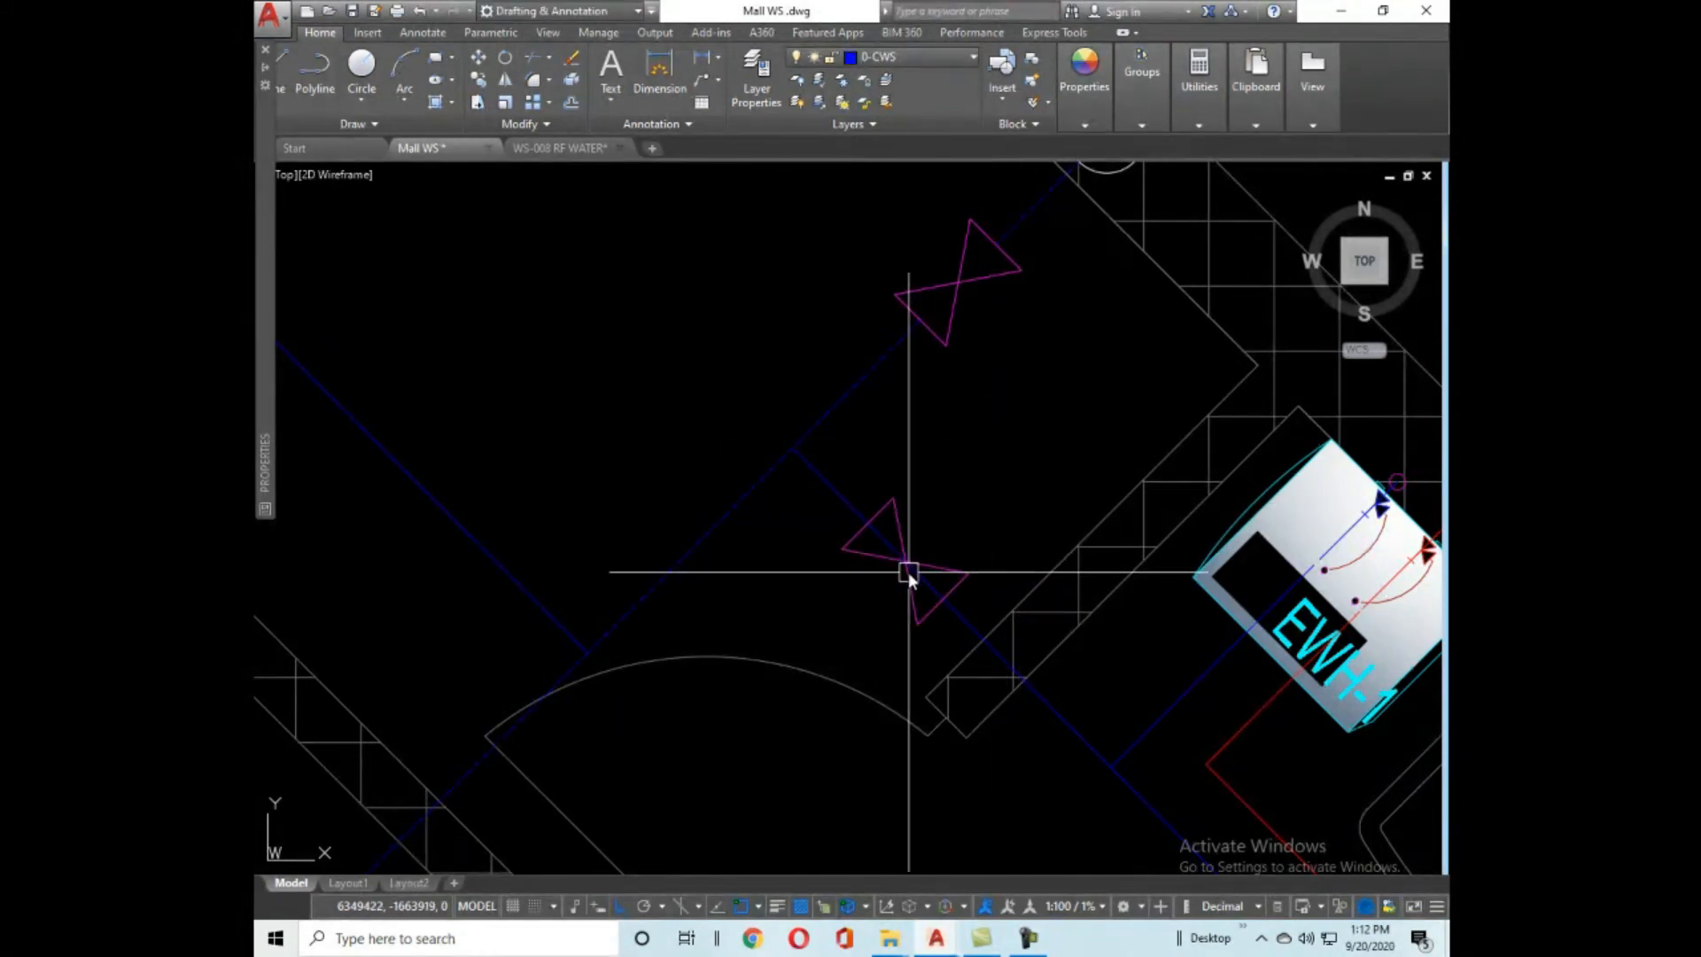
pyautogui.scroll(4, 923, 581)
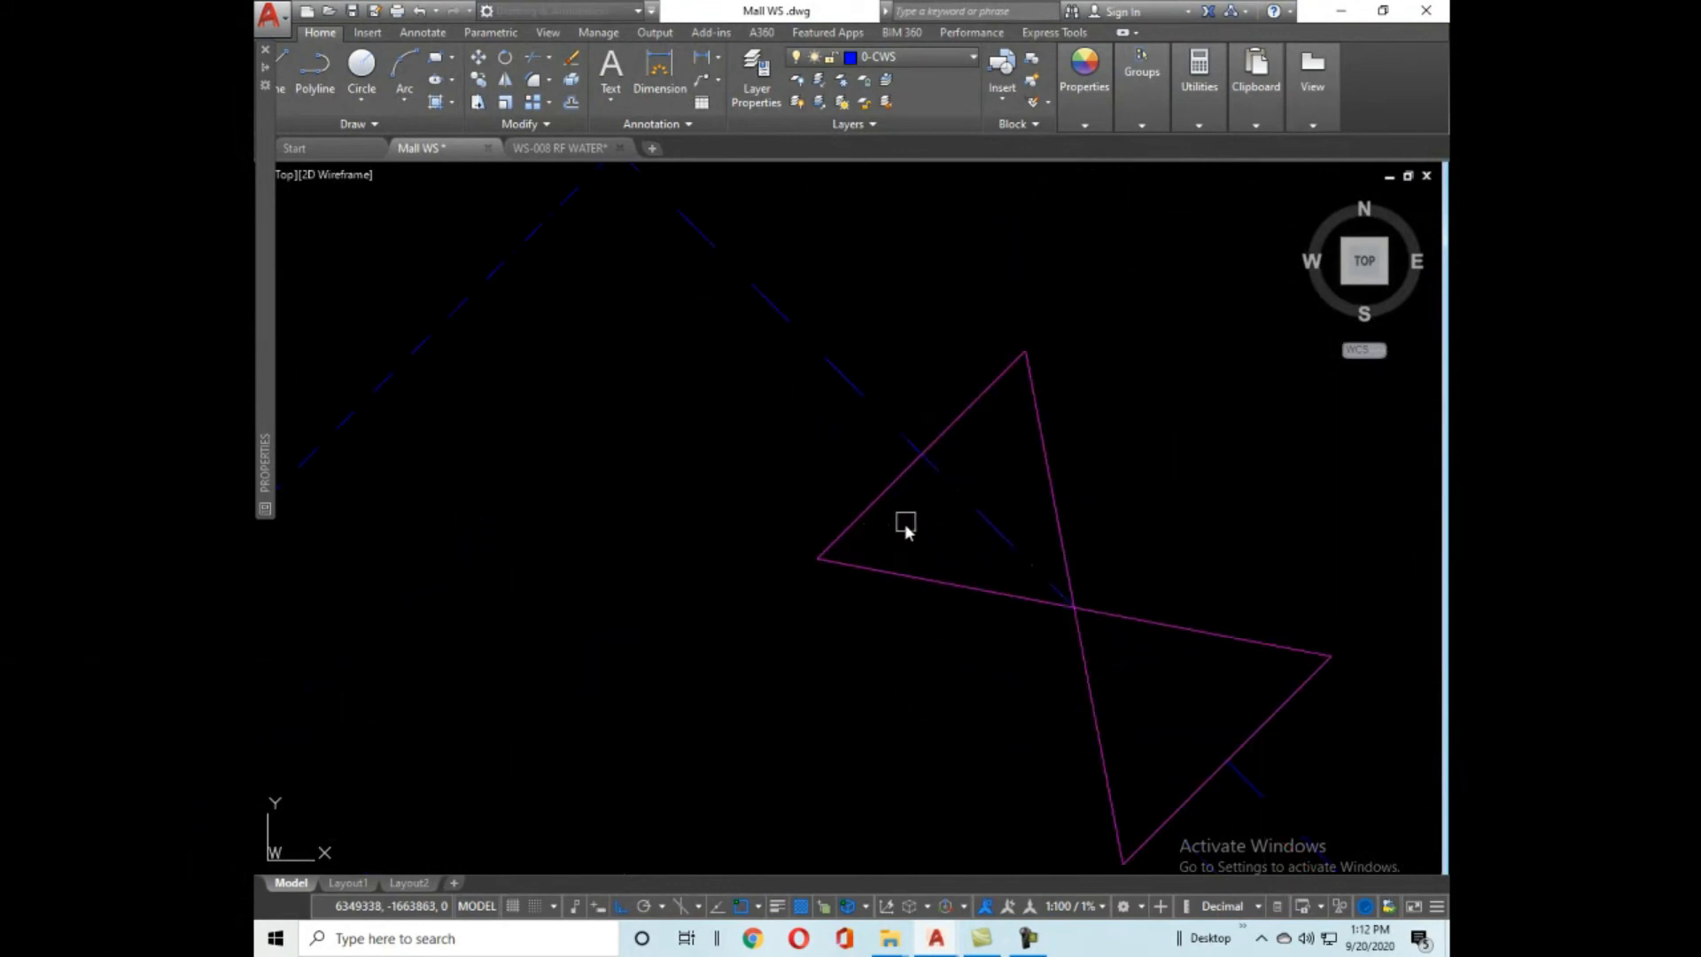
pyautogui.scroll(-5, 969, 443)
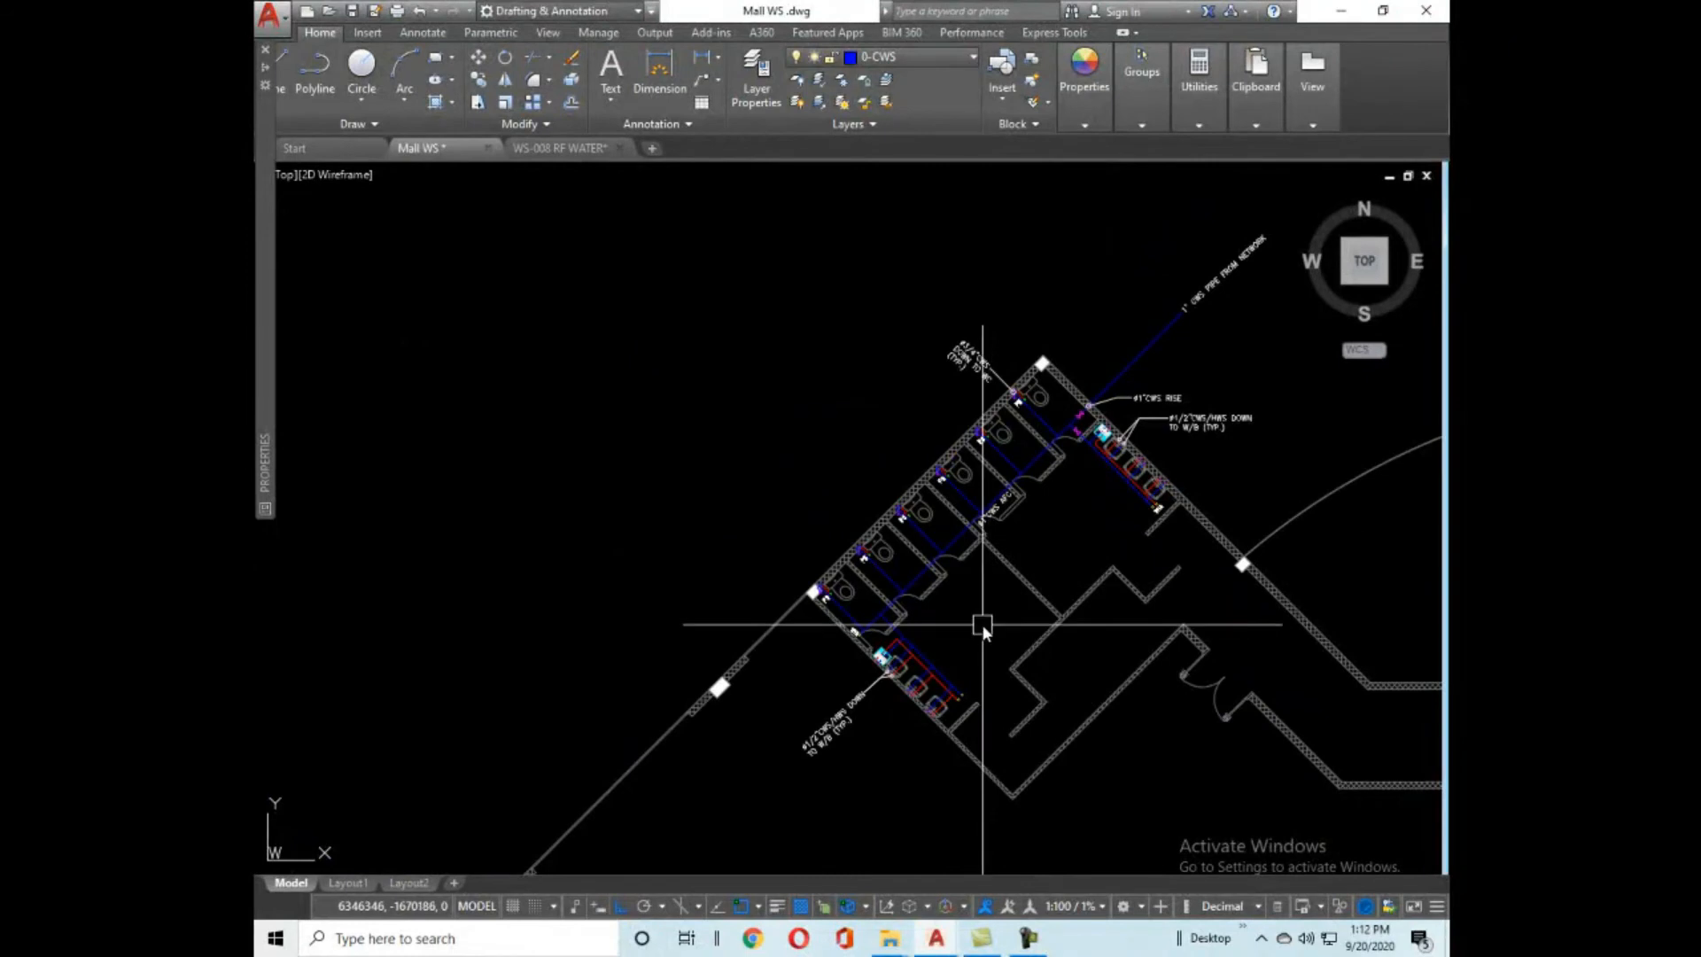
# Copy the branch gate valve onto the cold water branch feeding the basins at the other end of the left-wing washrooms.
pyautogui.scroll(6, 1041, 502)
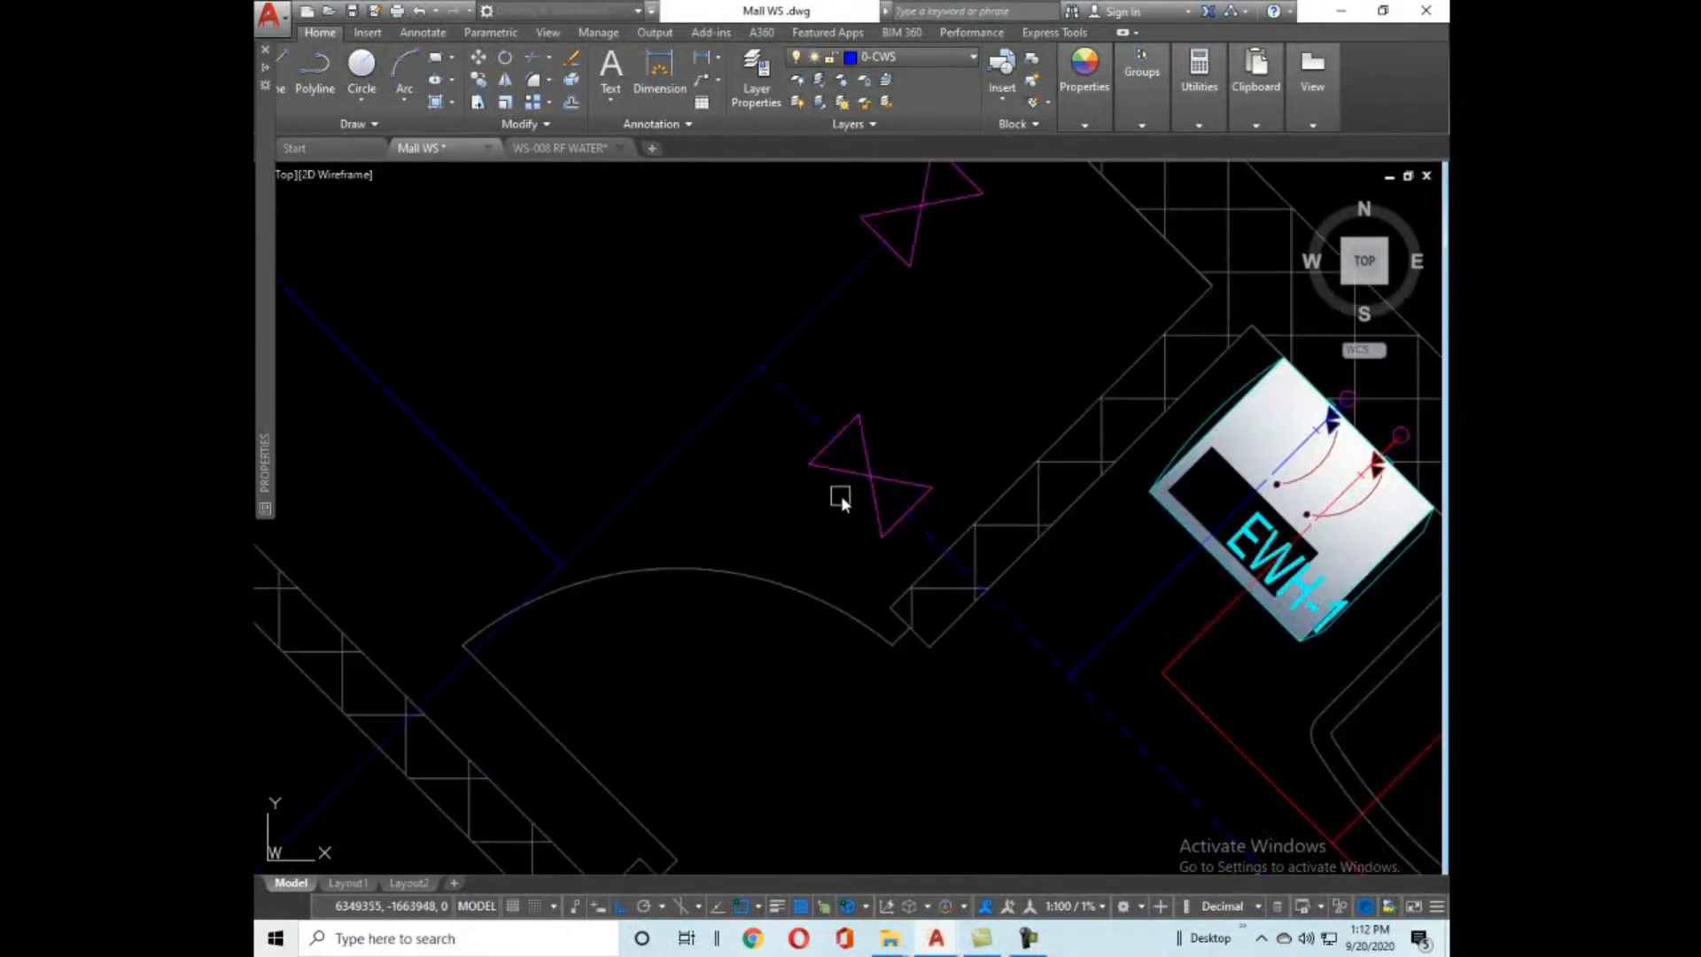
pyautogui.scroll(-5, 960, 305)
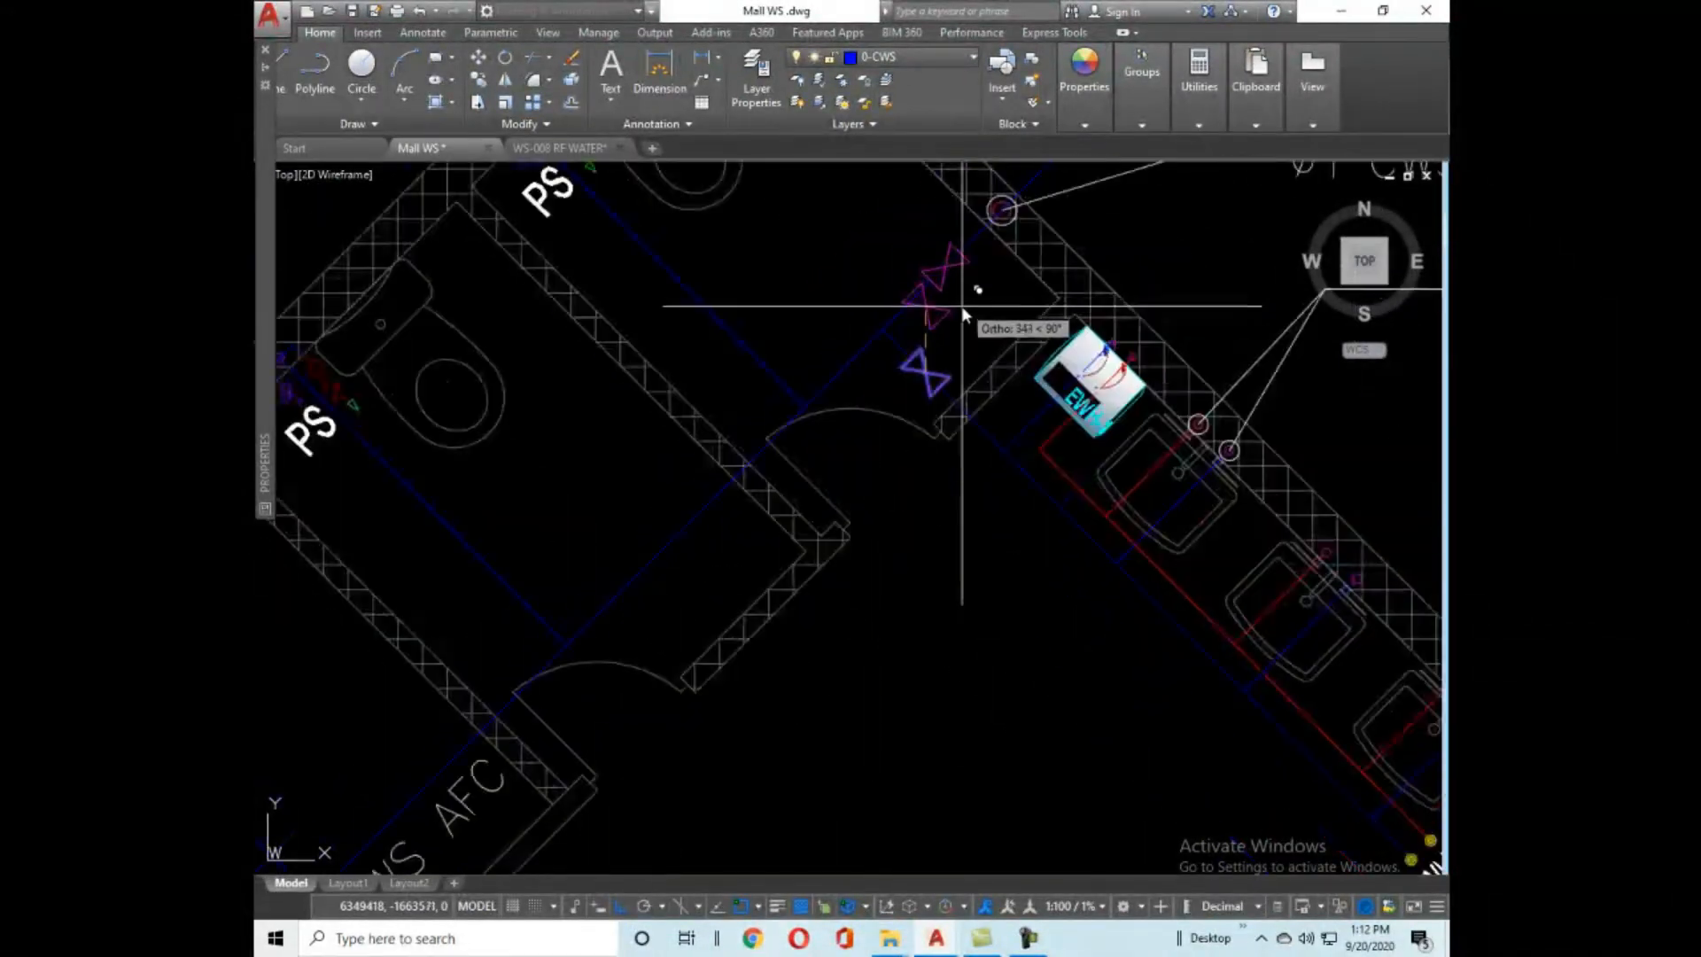
pyautogui.scroll(4, 813, 531)
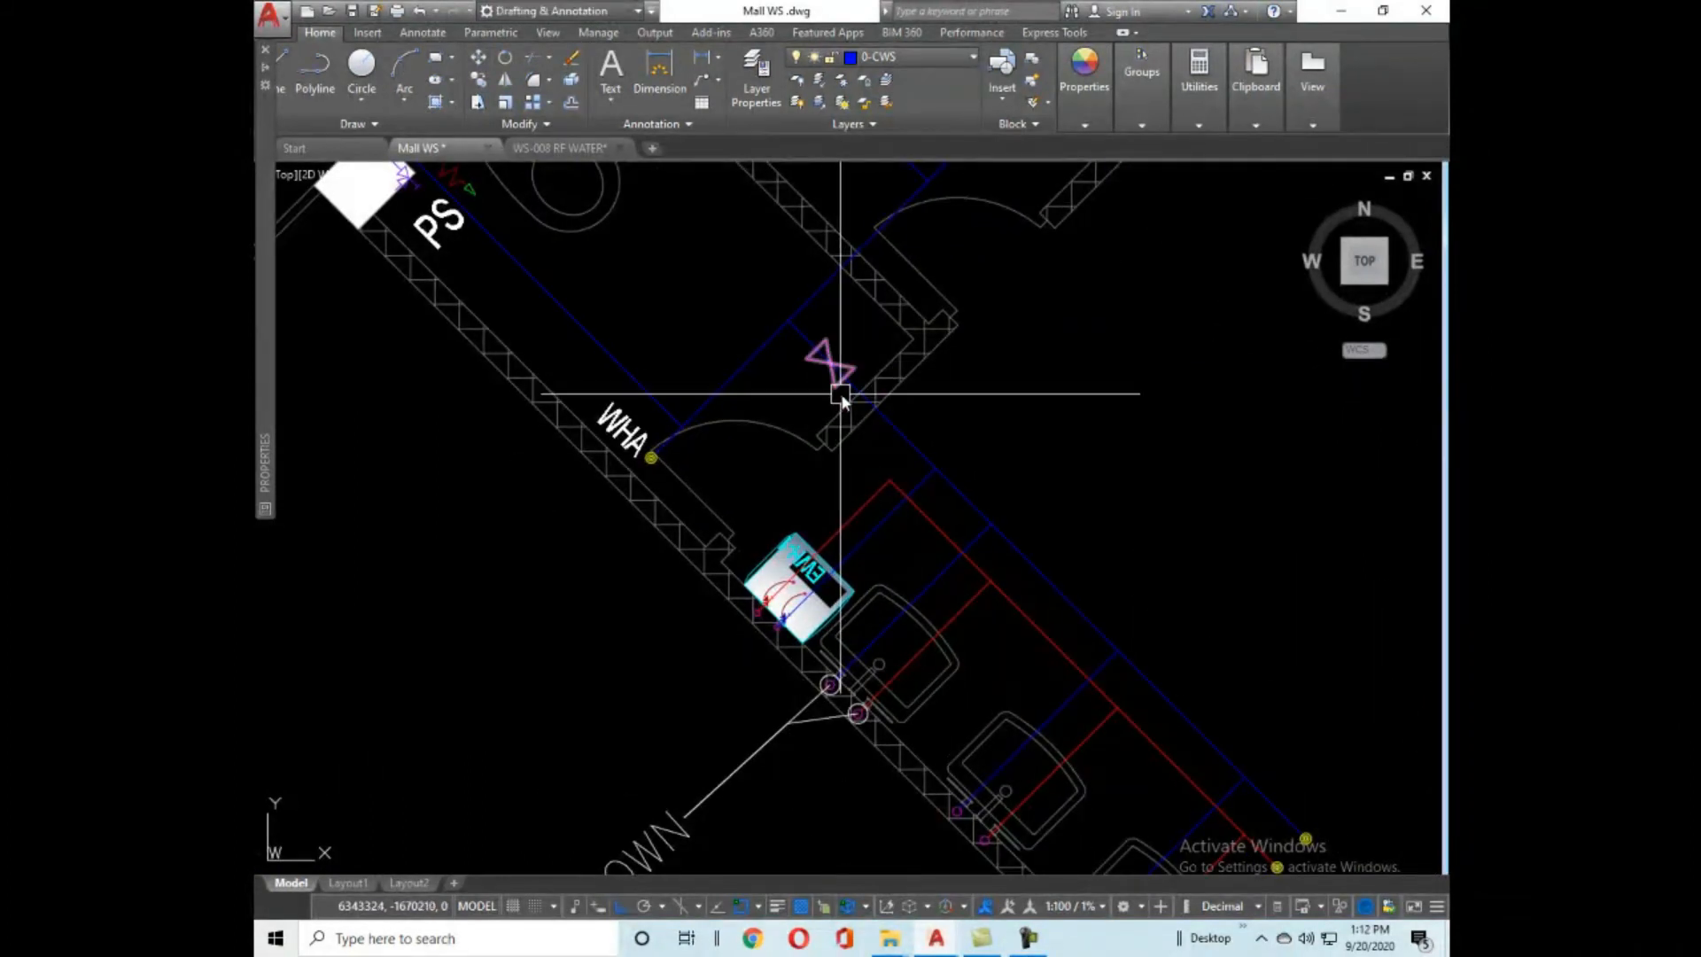
pyautogui.scroll(5, 836, 395)
pyautogui.scroll(-8, 789, 410)
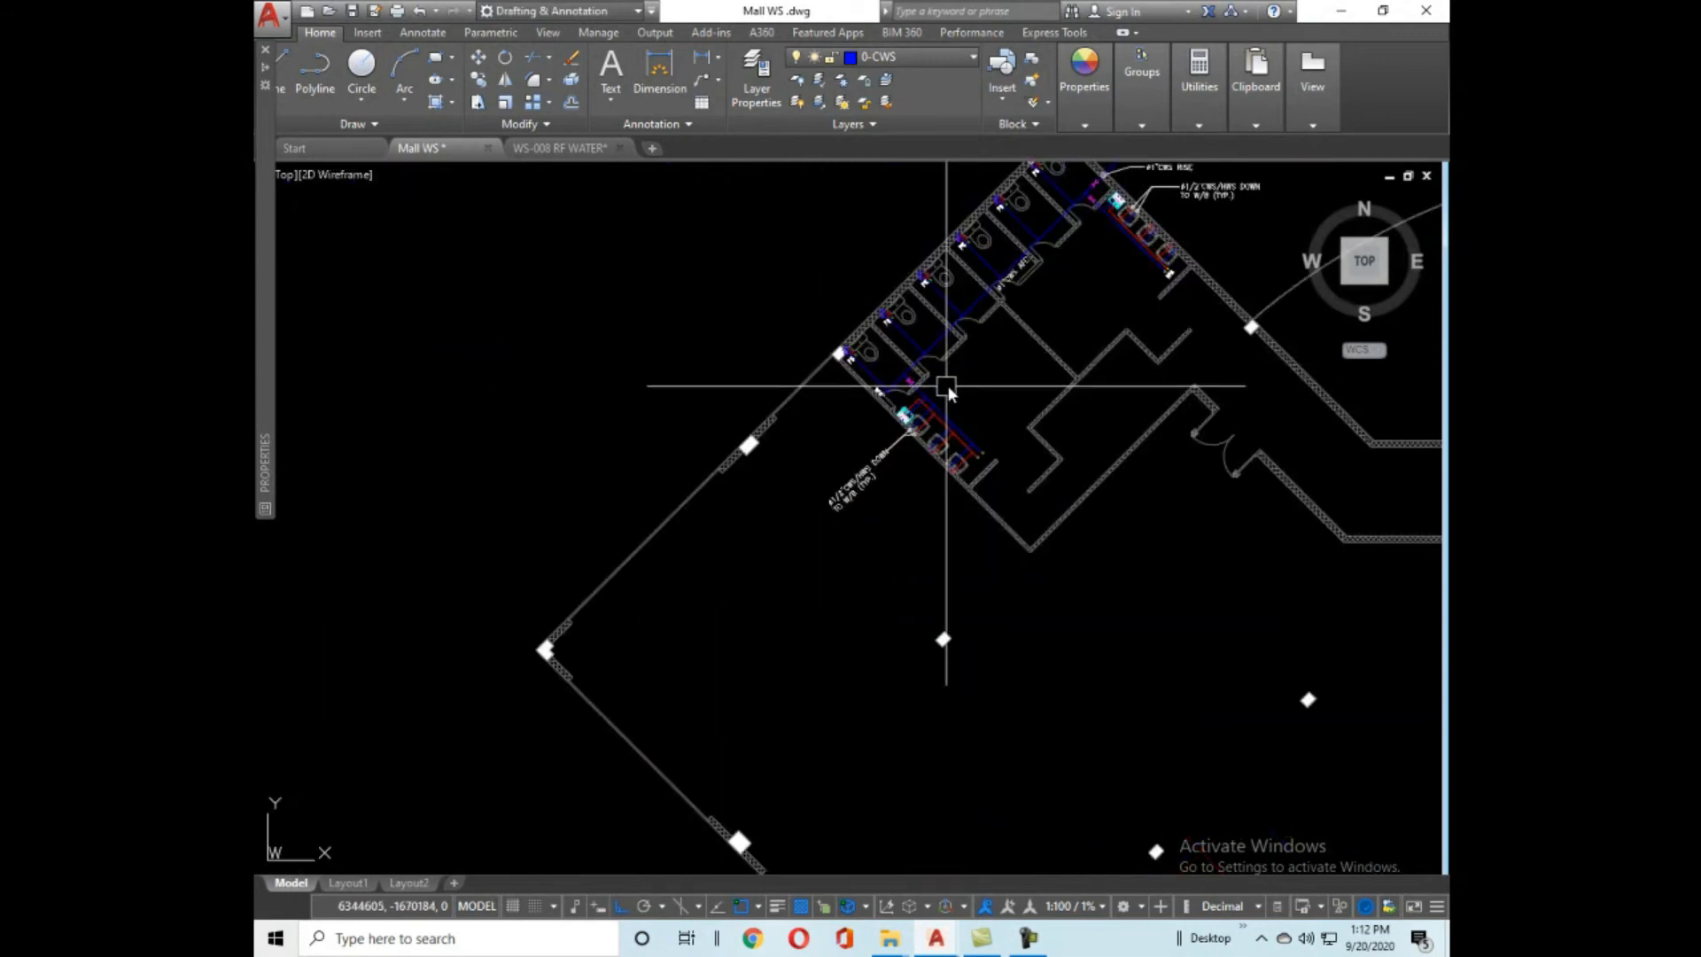
# Copy the nearby WHA label to beside the gate valve on the far-end basin branch.
pyautogui.scroll(8, 946, 386)
pyautogui.scroll(-5, 833, 417)
pyautogui.scroll(5, 891, 443)
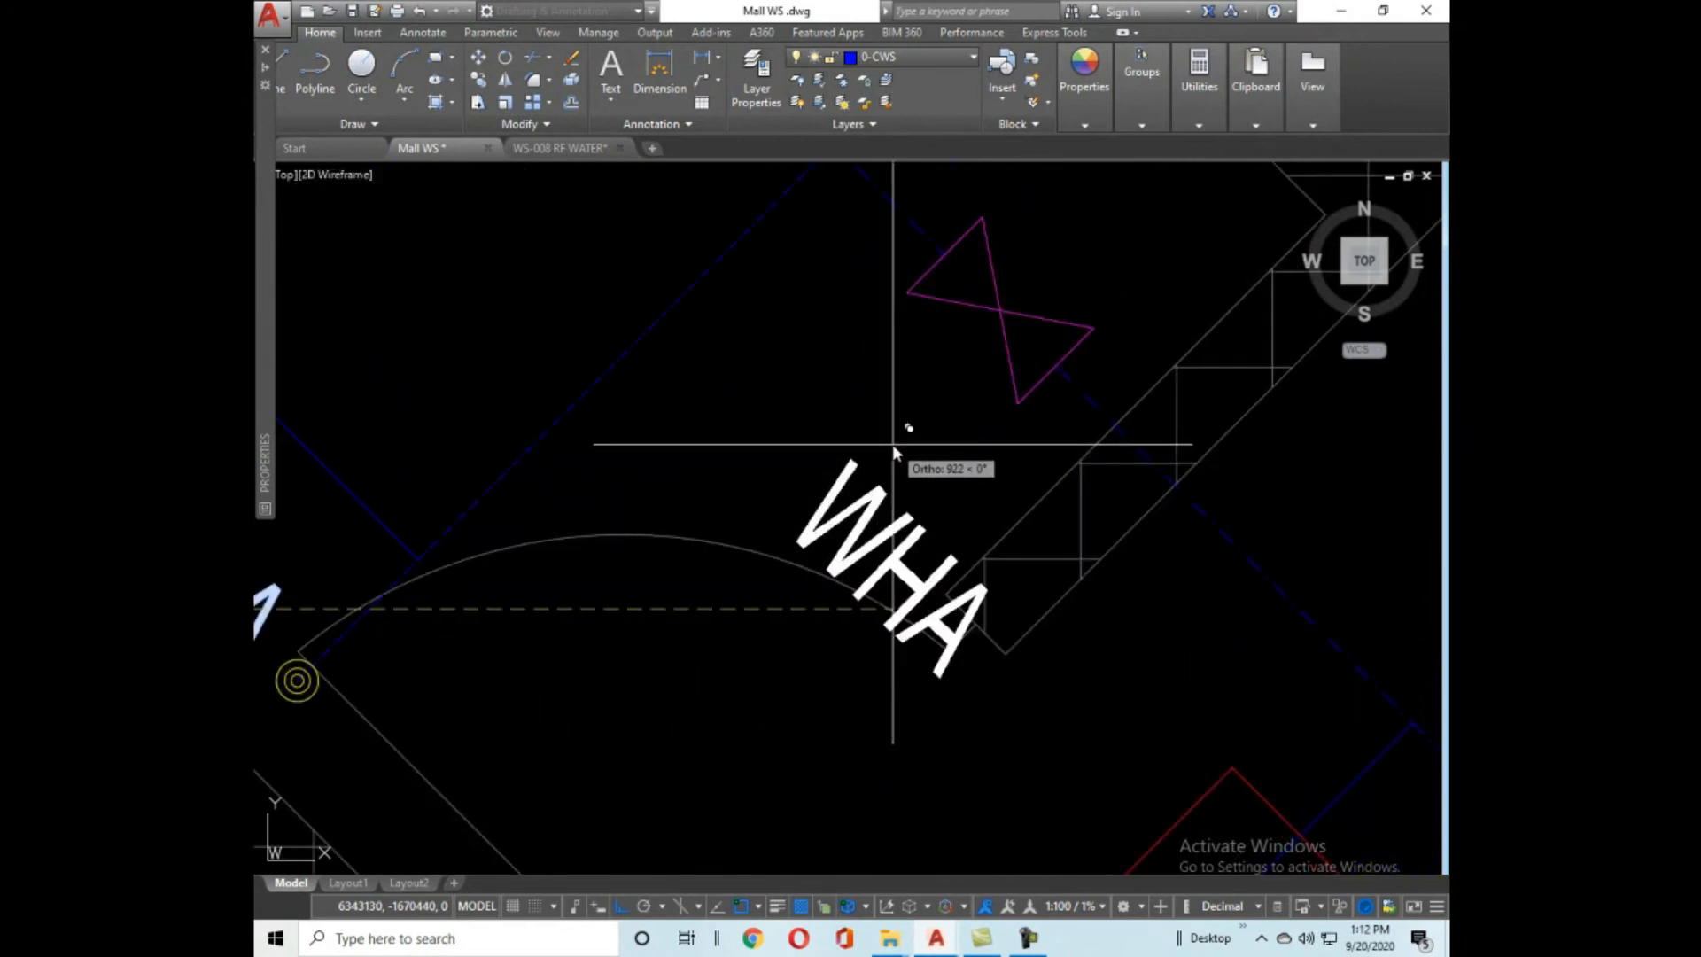
pyautogui.scroll(3, 891, 443)
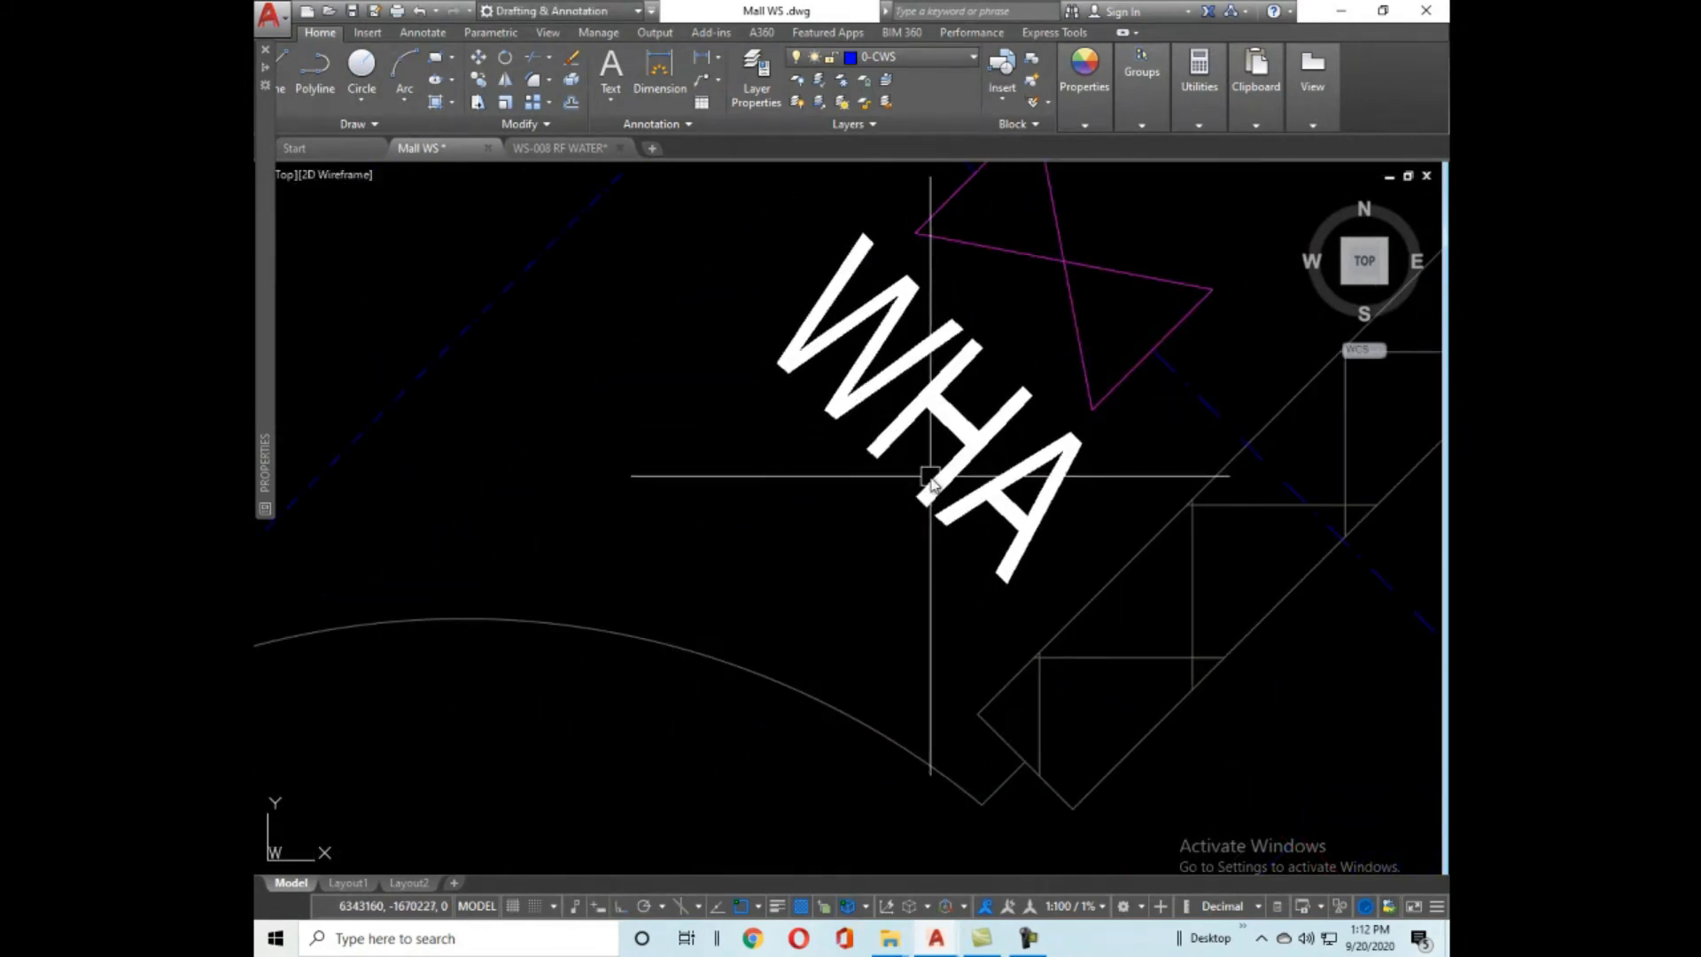
# Change the copied label's text to GV and adjust its position beside the gate valve.
pyautogui.doubleClick(944, 447)
pyautogui.write('GV')
pyautogui.click(928, 551)
pyautogui.click(930, 429)
pyautogui.write('m')
pyautogui.press('space')
pyautogui.click(941, 543)
pyautogui.click(968, 570)
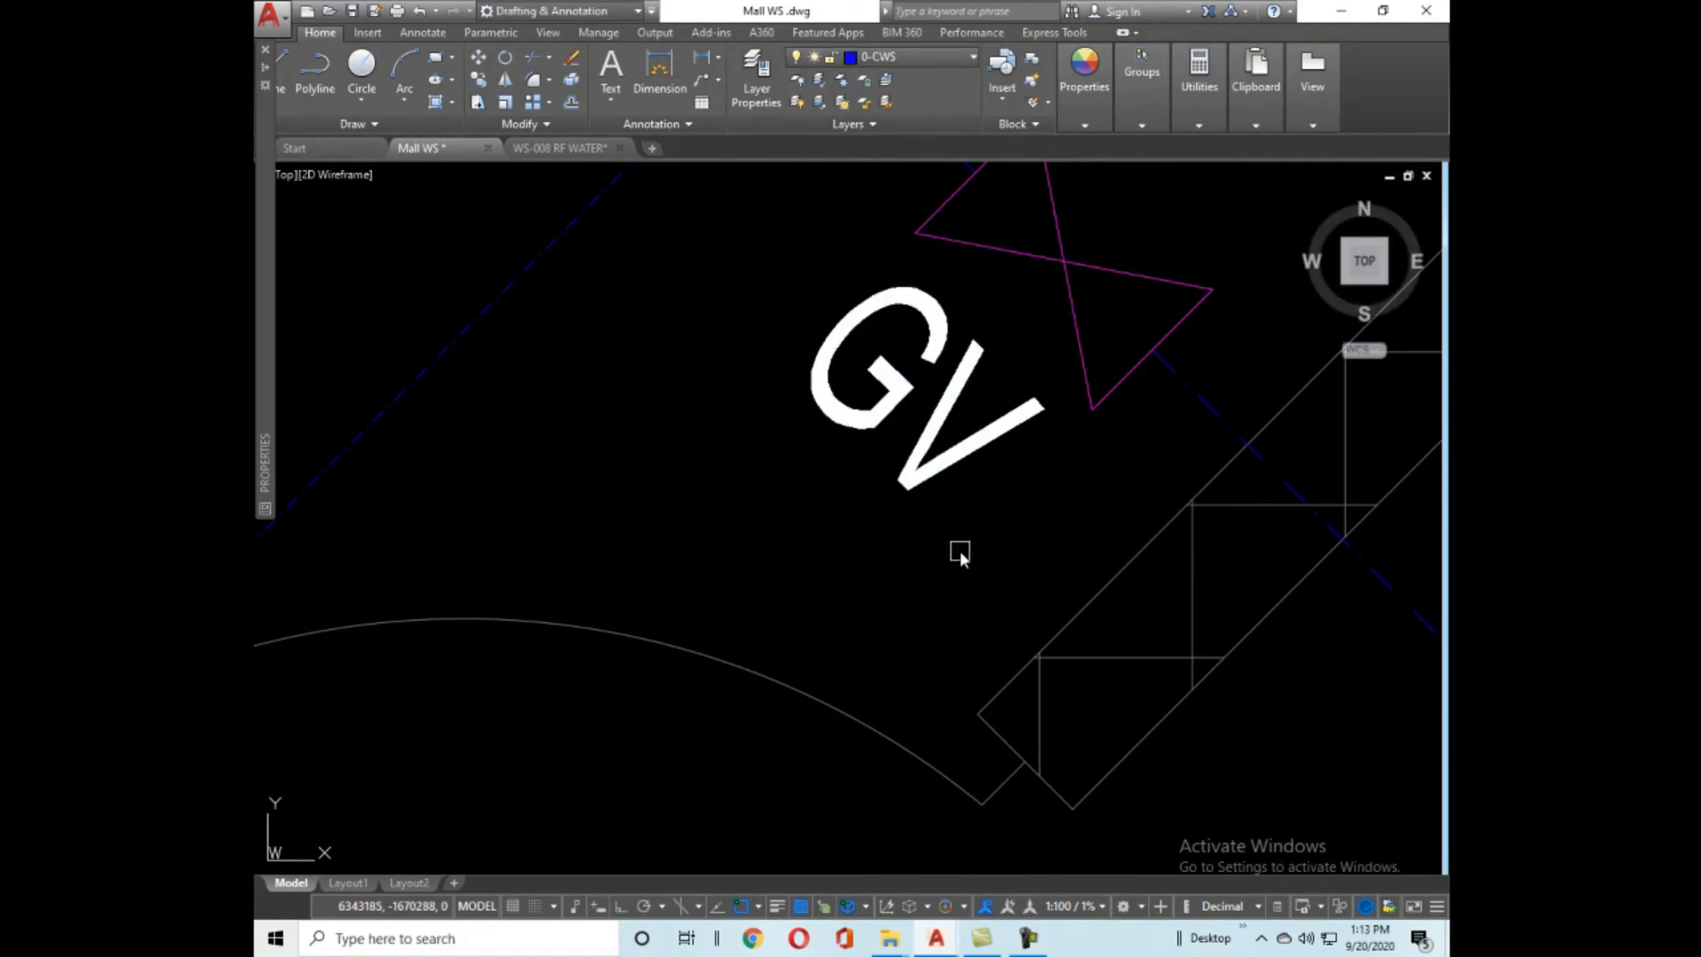
# Copy the GV label to the basin branch valve and the supply valve at the riser end of the left-wing washrooms.
pyautogui.scroll(-2, 959, 550)
pyautogui.scroll(-5, 1017, 417)
pyautogui.scroll(2, 874, 629)
pyautogui.scroll(5, 886, 646)
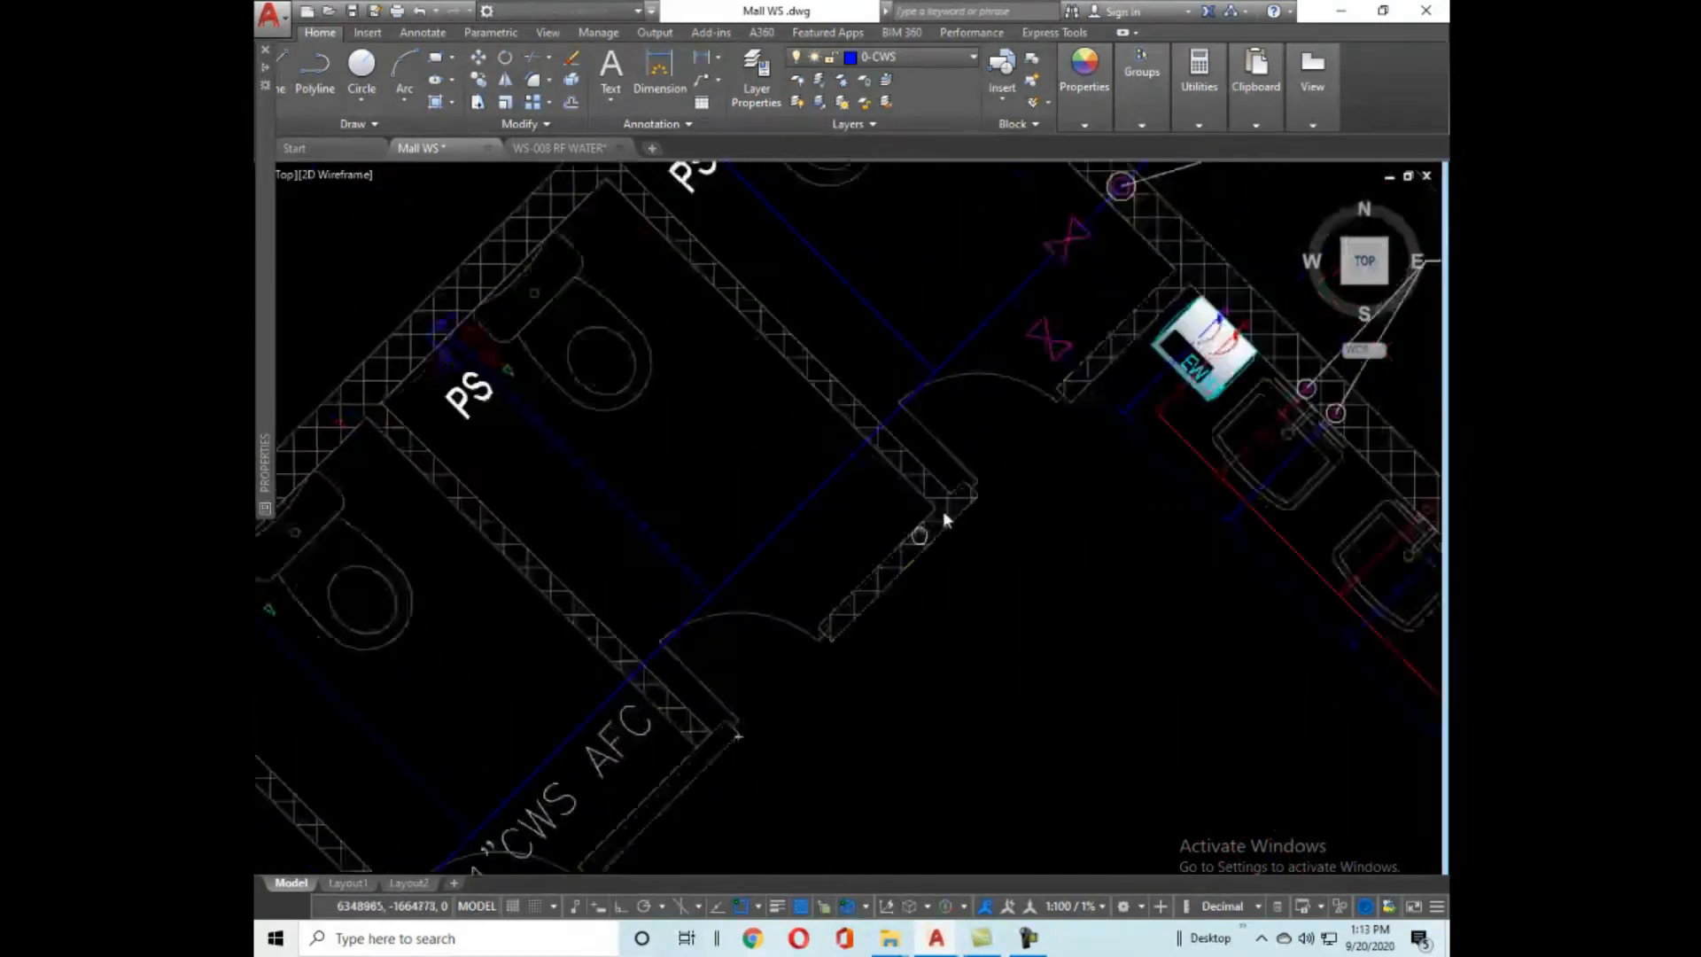
pyautogui.click(826, 652)
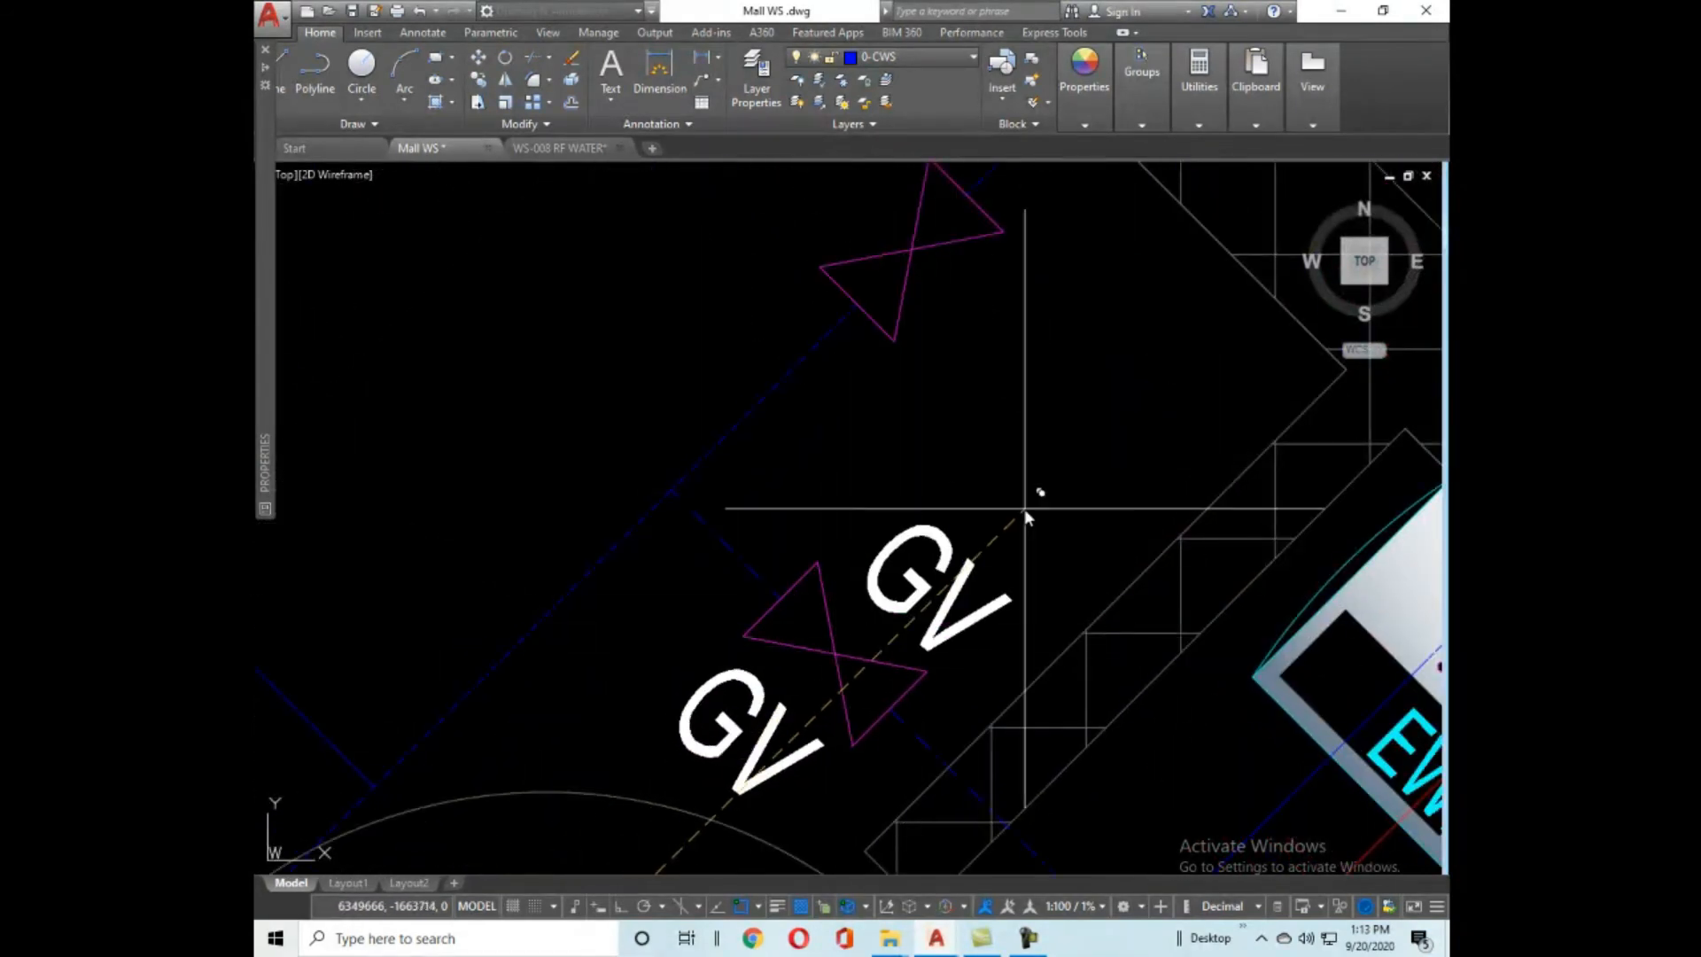
pyautogui.scroll(-3, 1045, 443)
pyautogui.scroll(3, 1057, 425)
pyautogui.click(1060, 406)
pyautogui.press('Return')
# Rotate the GV label of the supply valve beside the riser to run parallel to the diagonal supply pipe.
pyautogui.click(992, 466)
pyautogui.write('ro')
pyautogui.press('Return')
pyautogui.click(1032, 421)
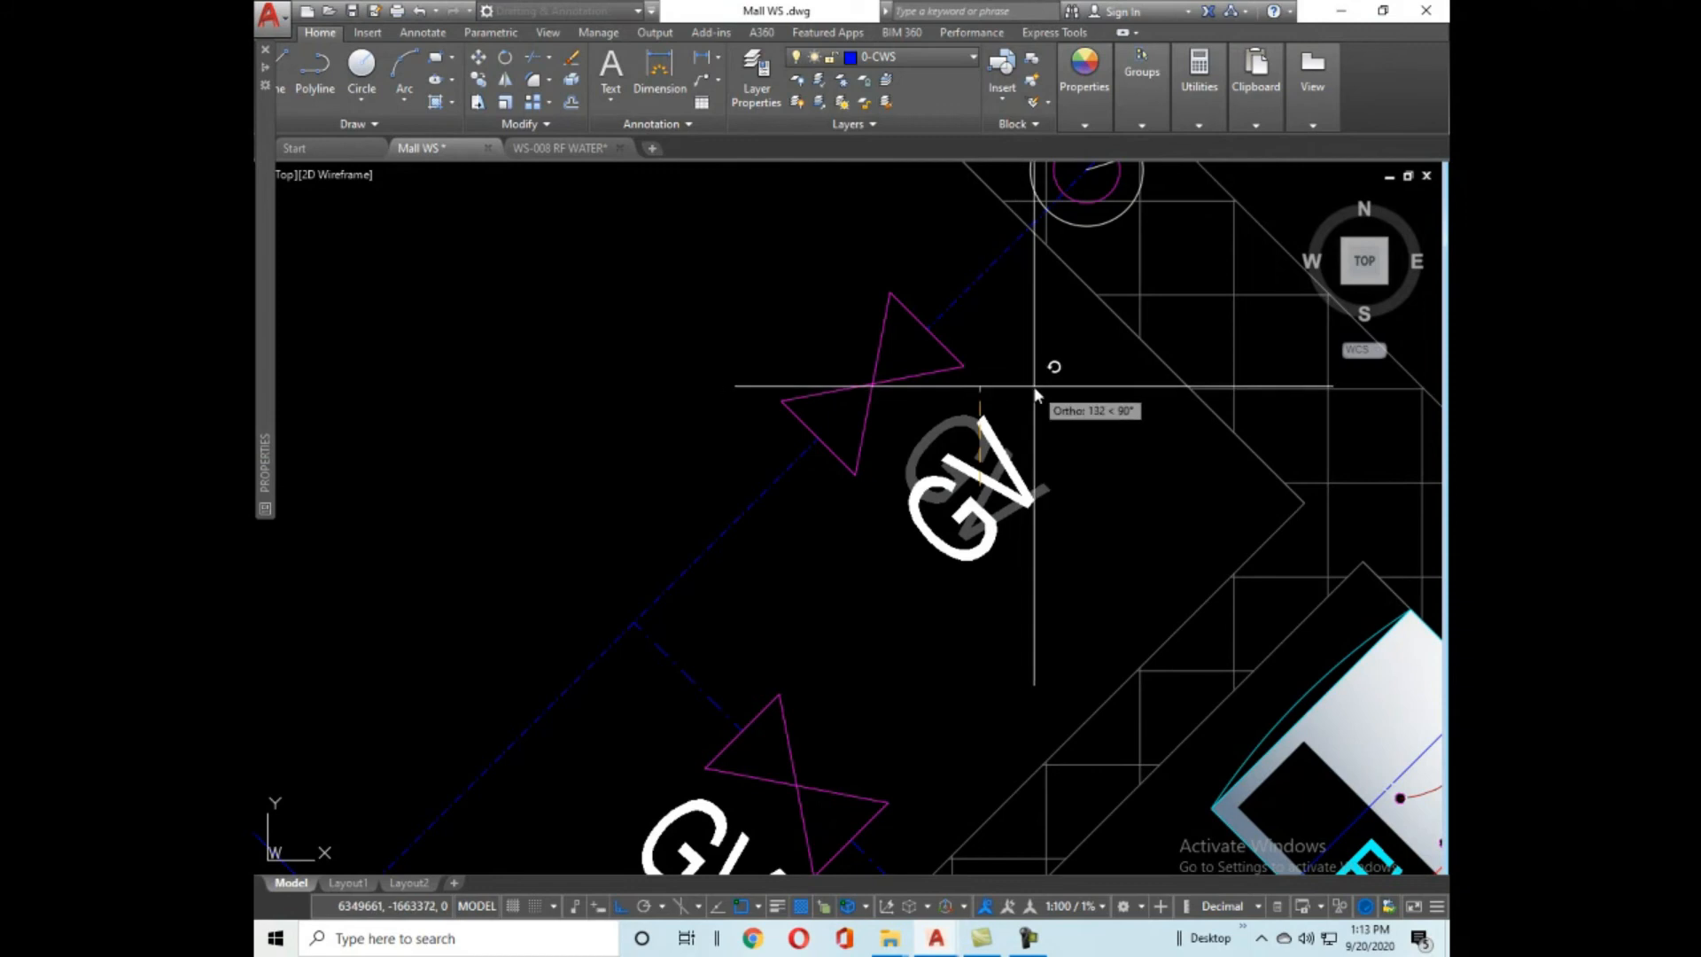
pyautogui.scroll(-4, 1034, 390)
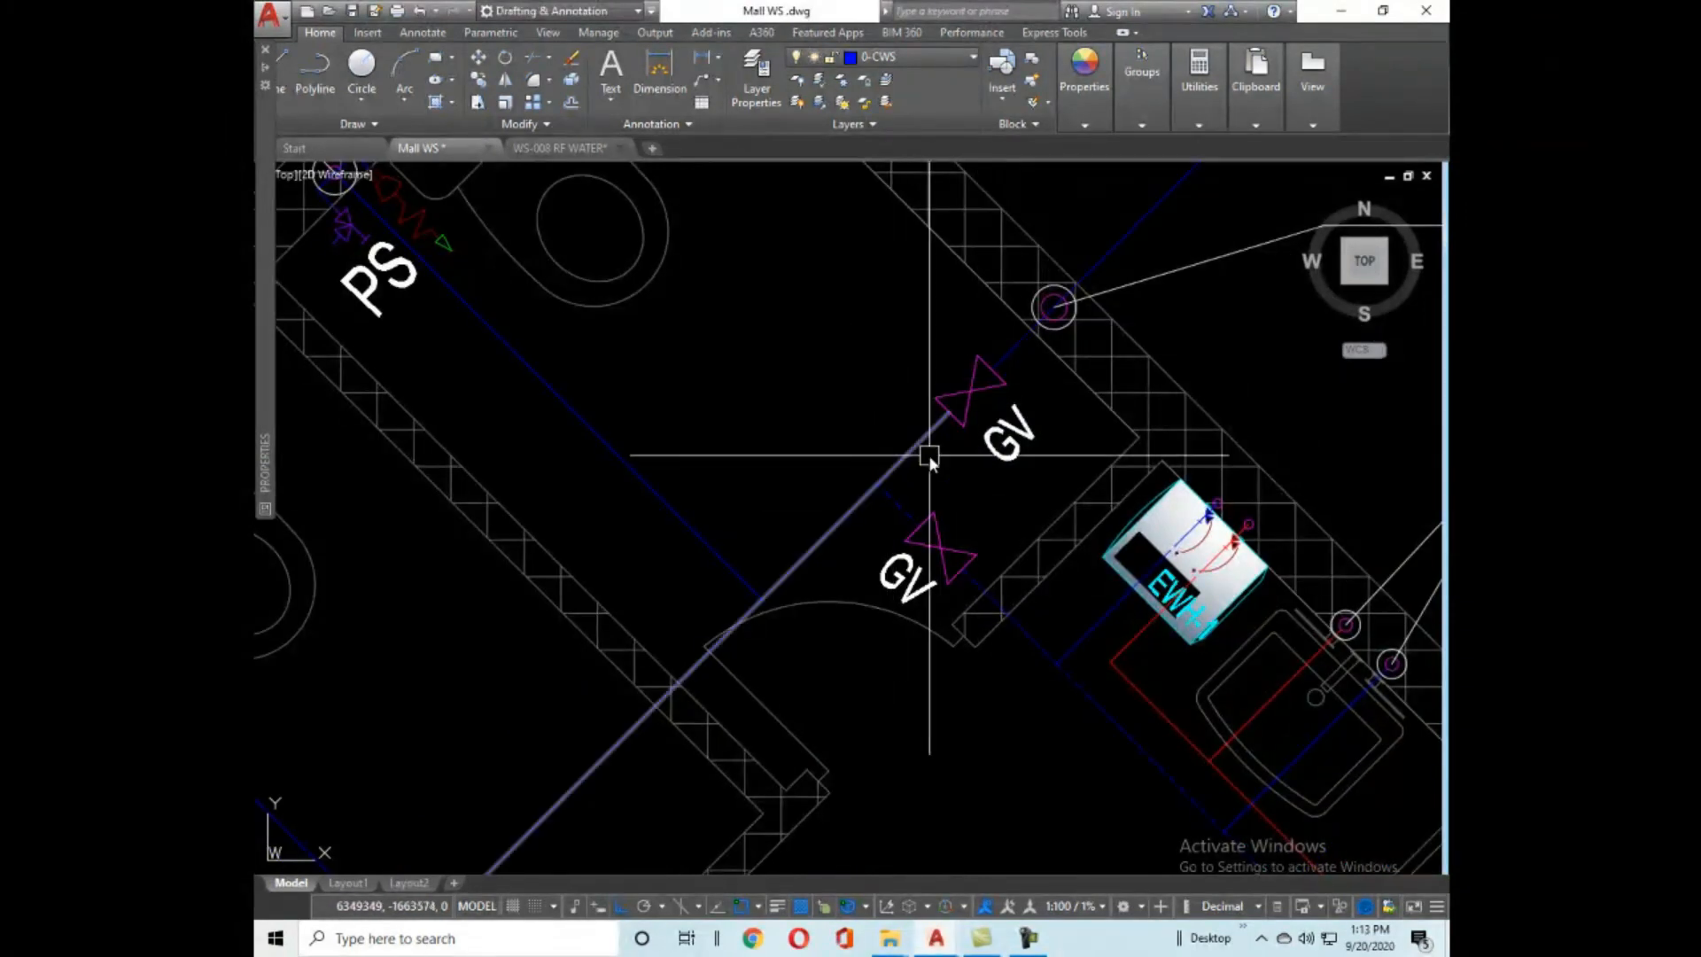
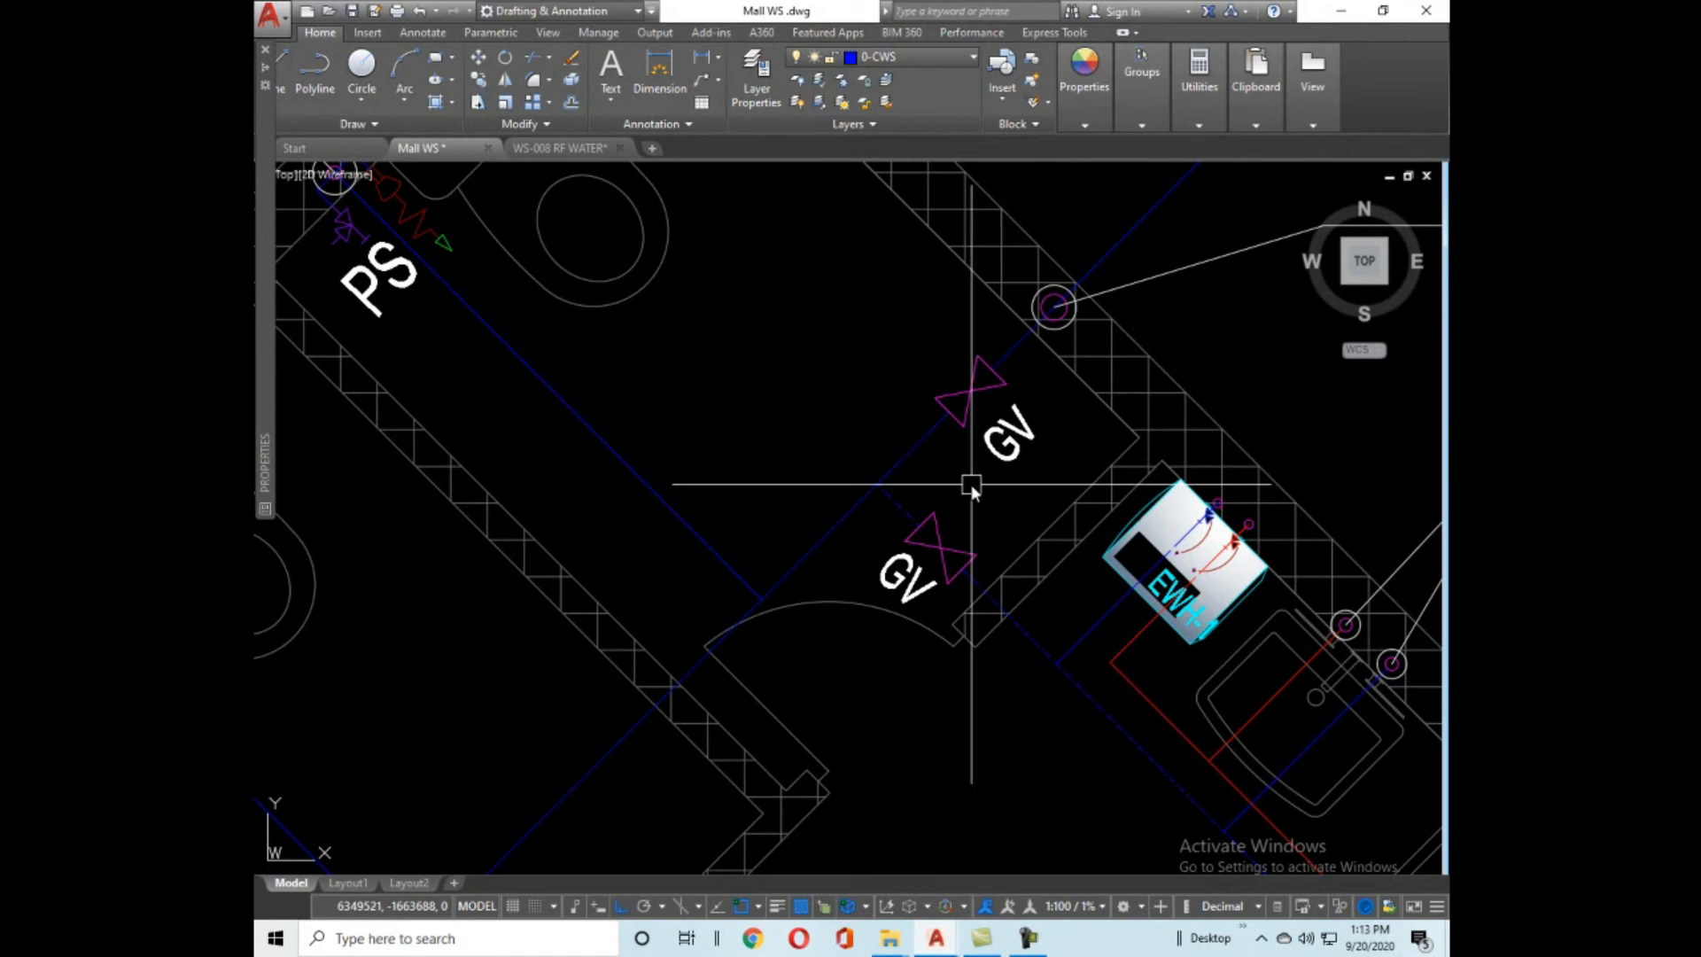
# Examine the gate valves, heaters and basin pipework at both ends of the left-wing washrooms.
pyautogui.moveTo(994, 458)
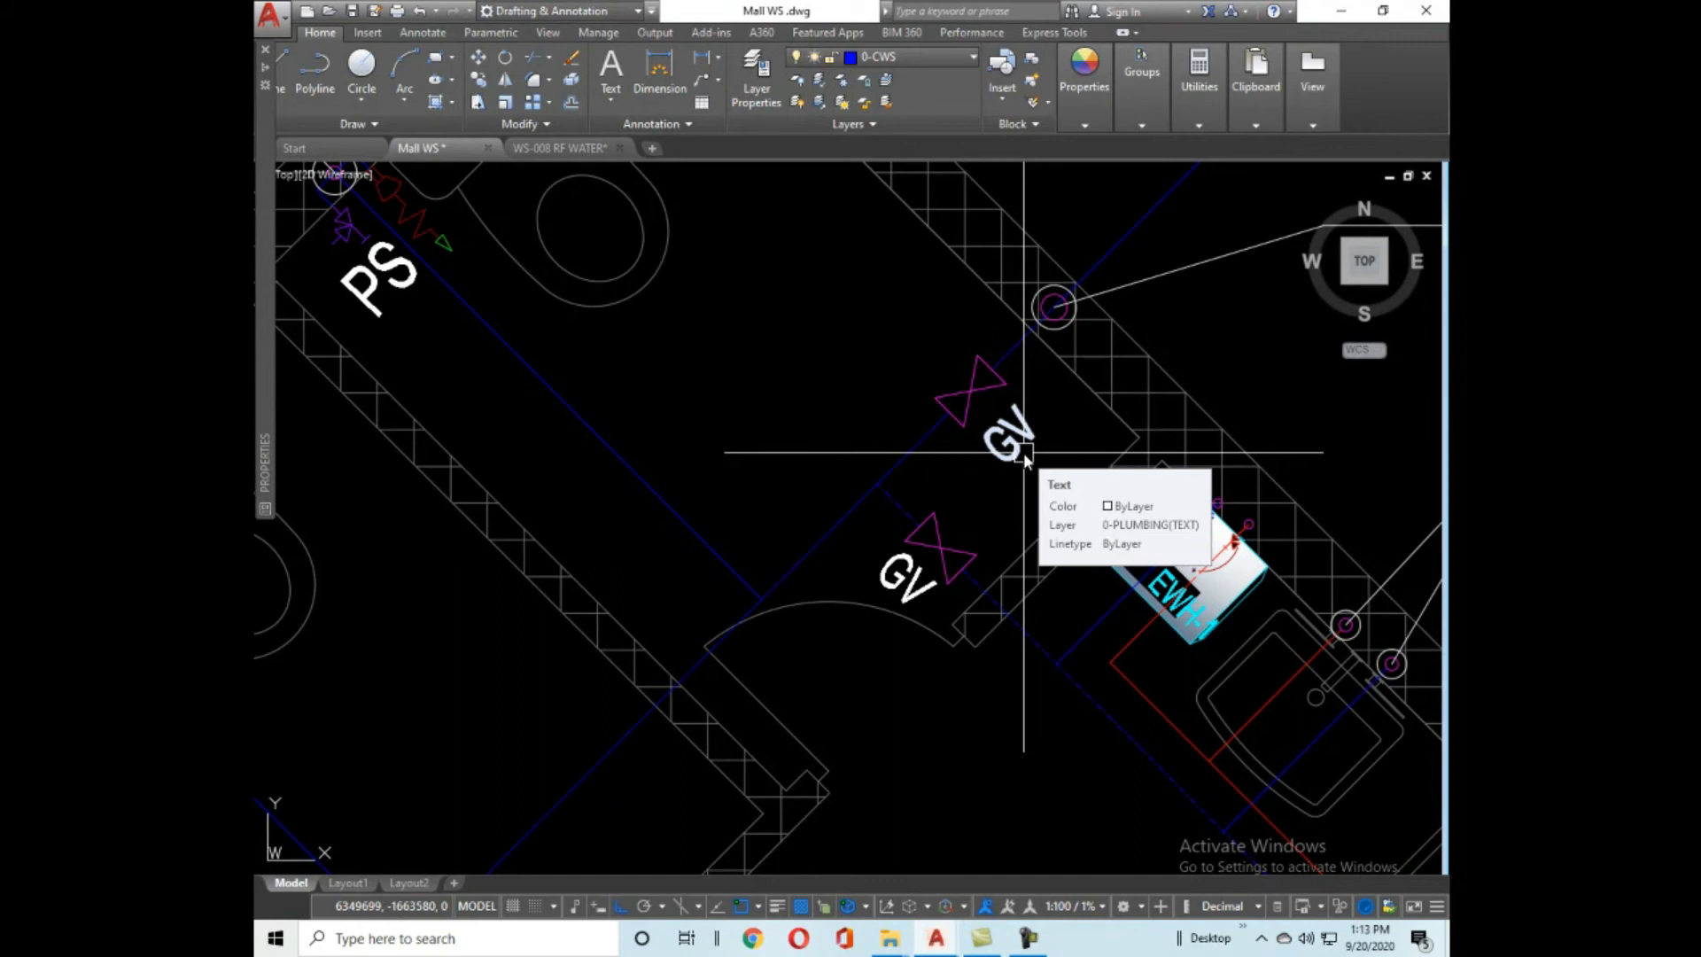
pyautogui.scroll(-5, 1009, 417)
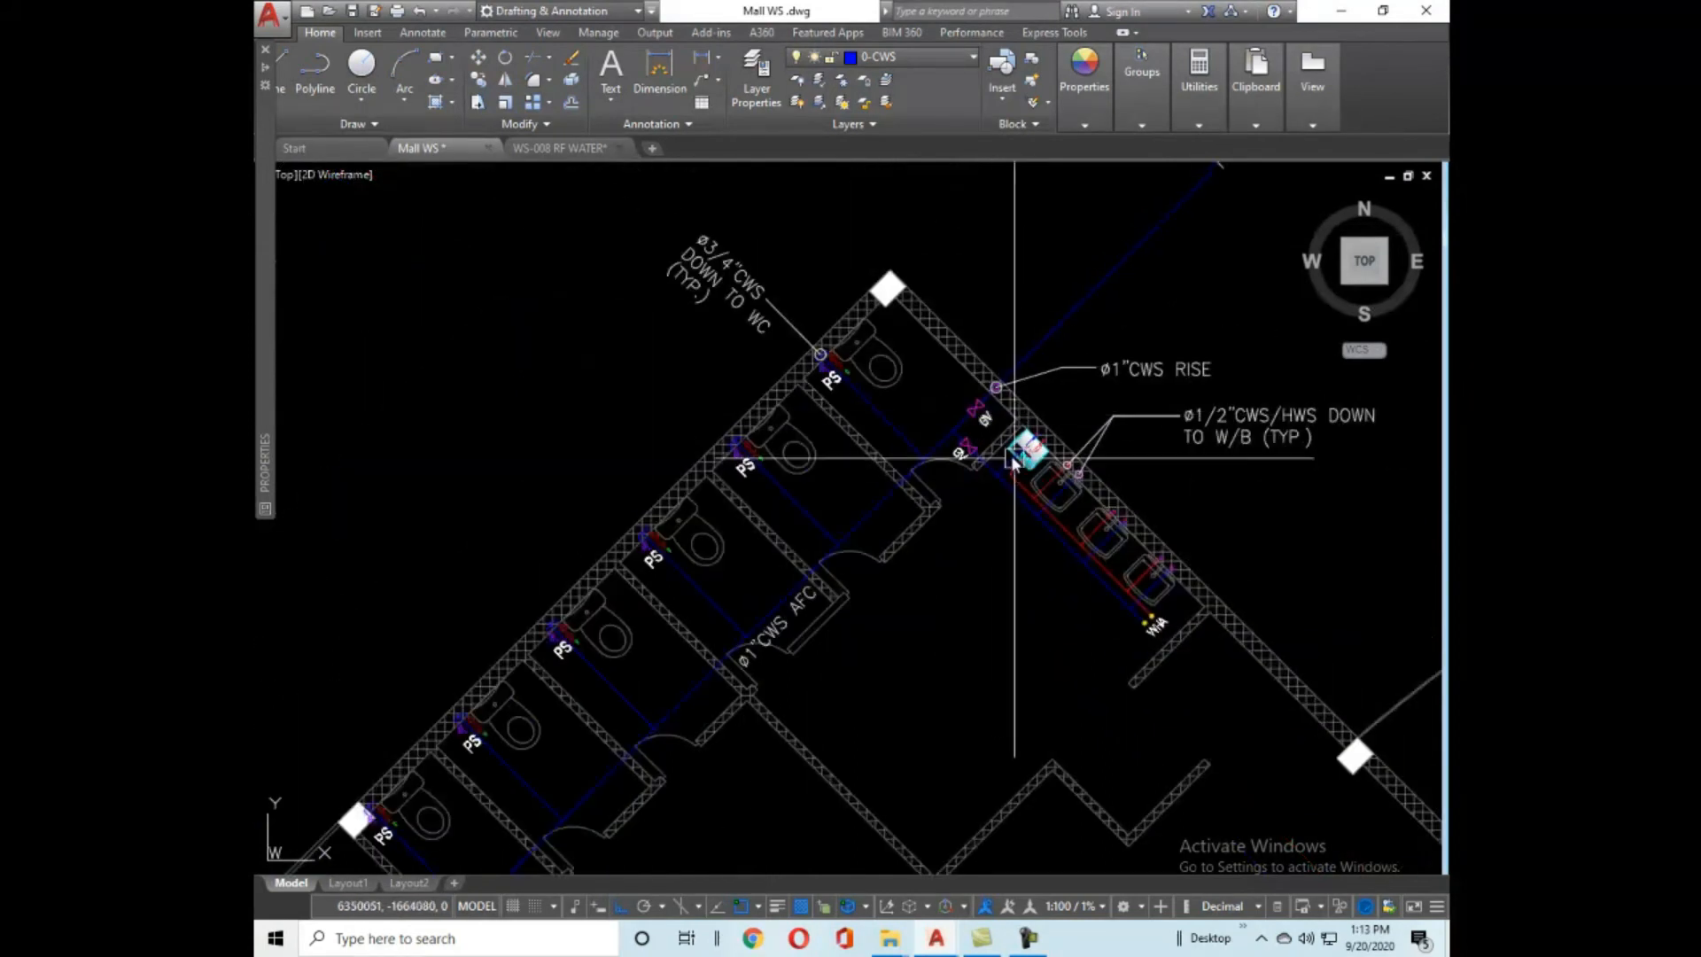
pyautogui.scroll(4, 975, 388)
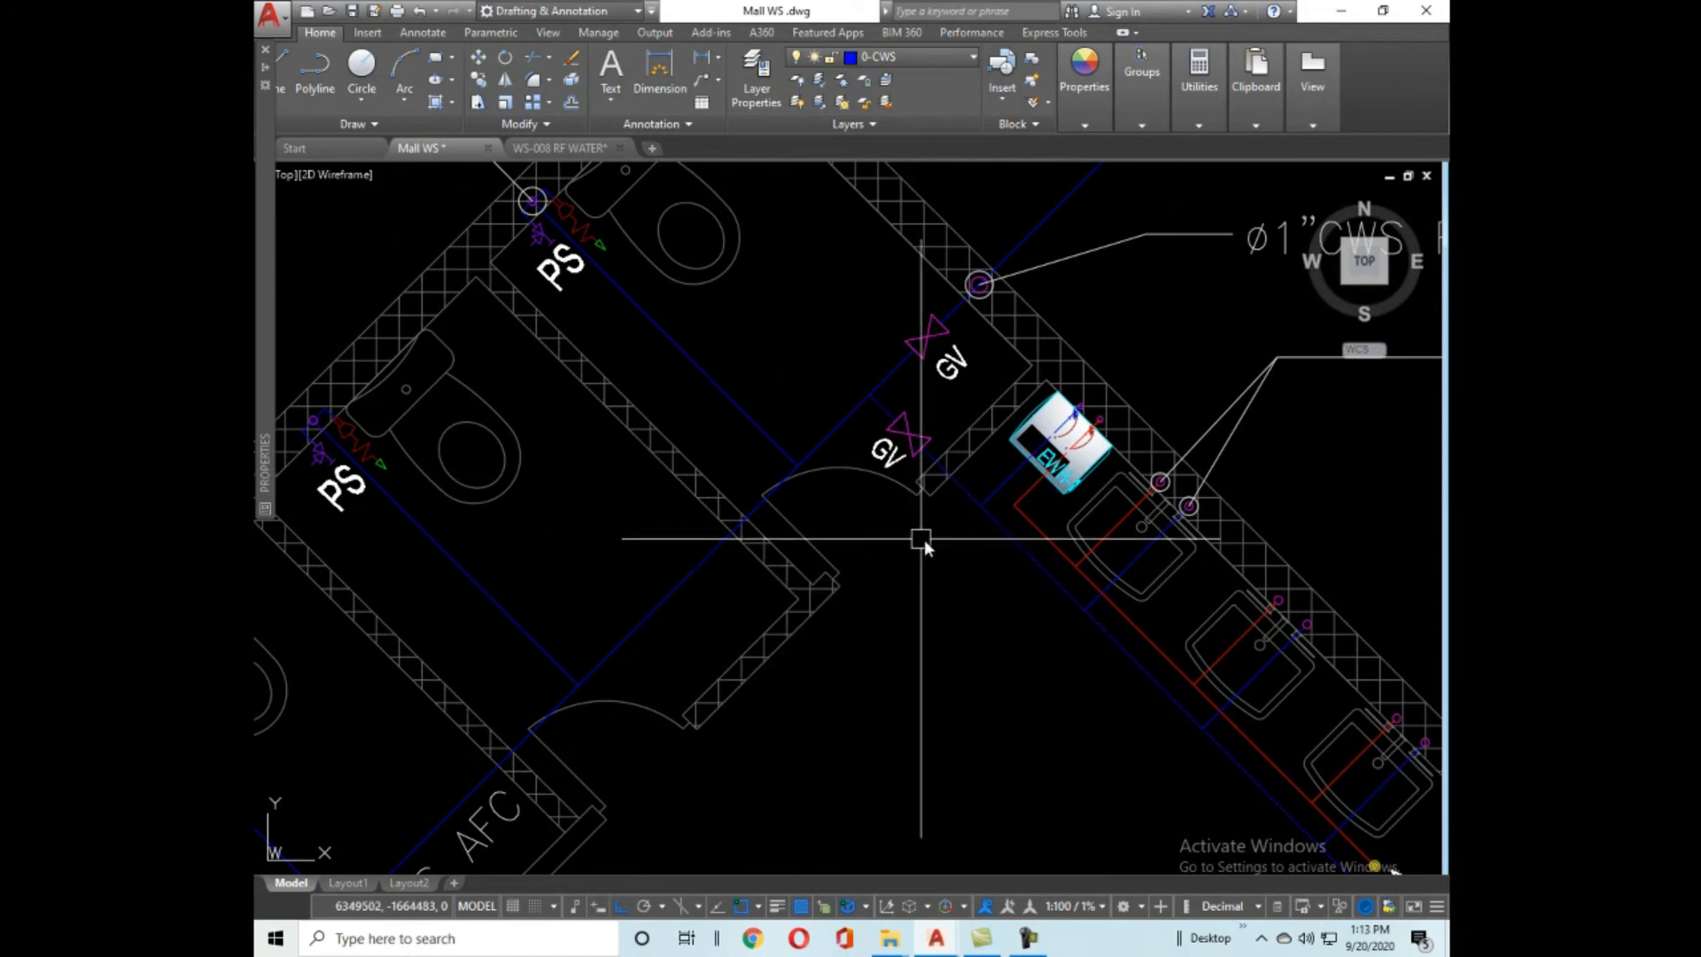
pyautogui.scroll(-2, 921, 542)
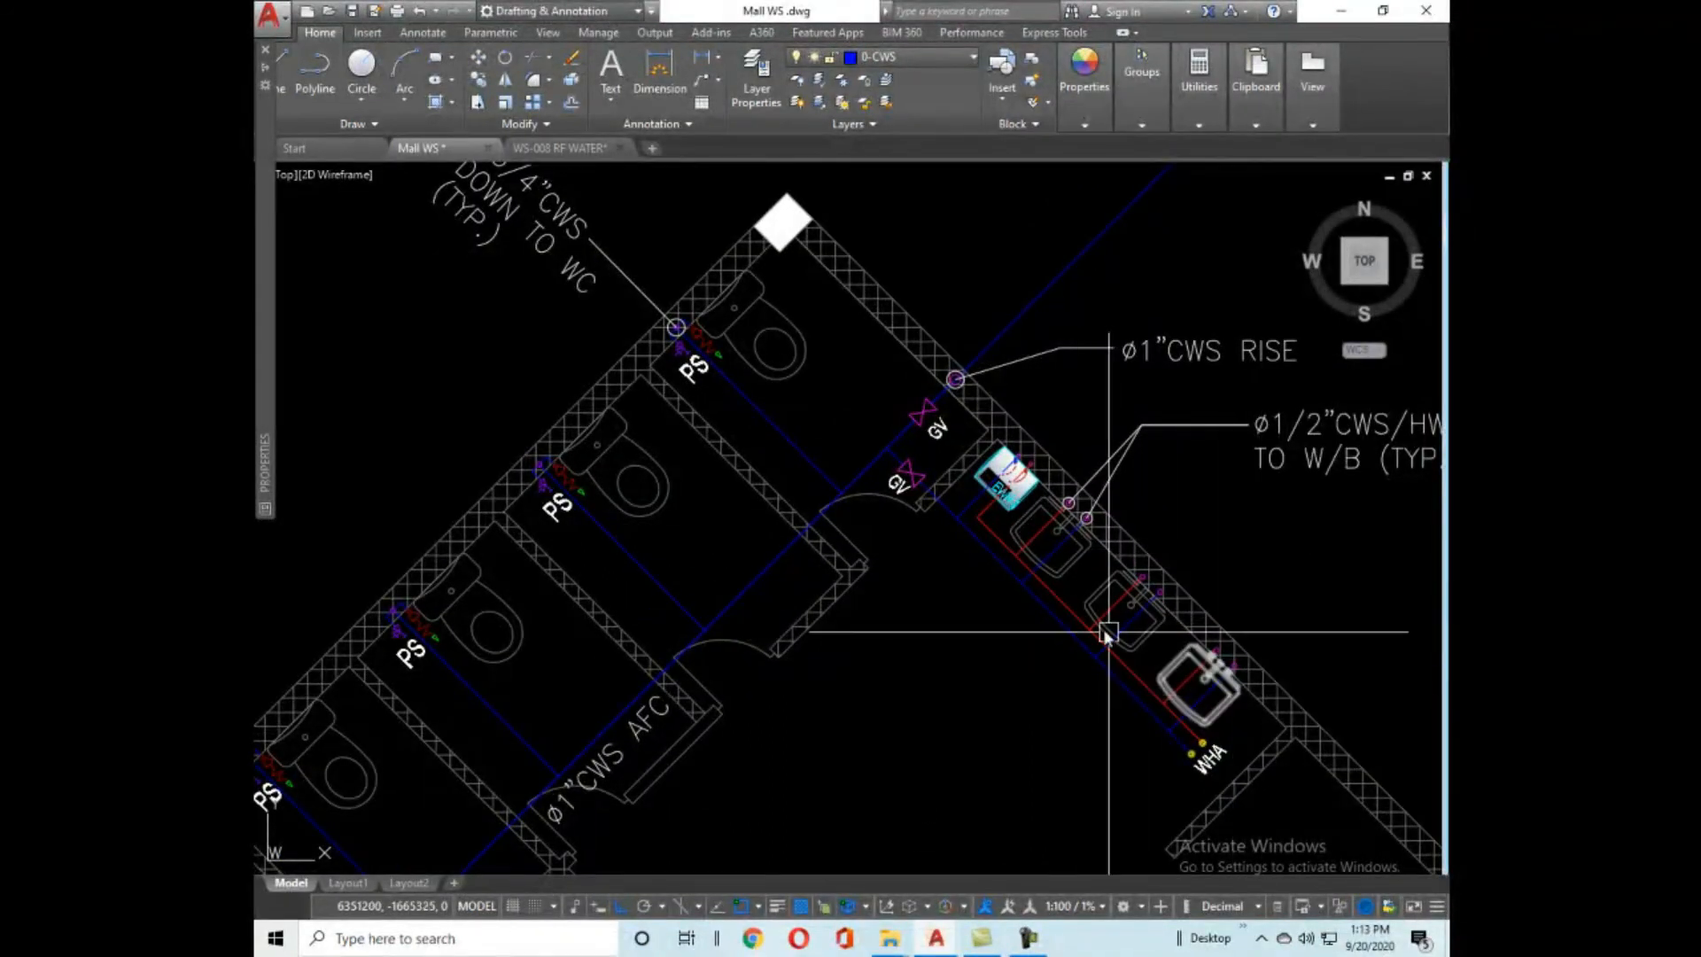
pyautogui.scroll(3, 911, 486)
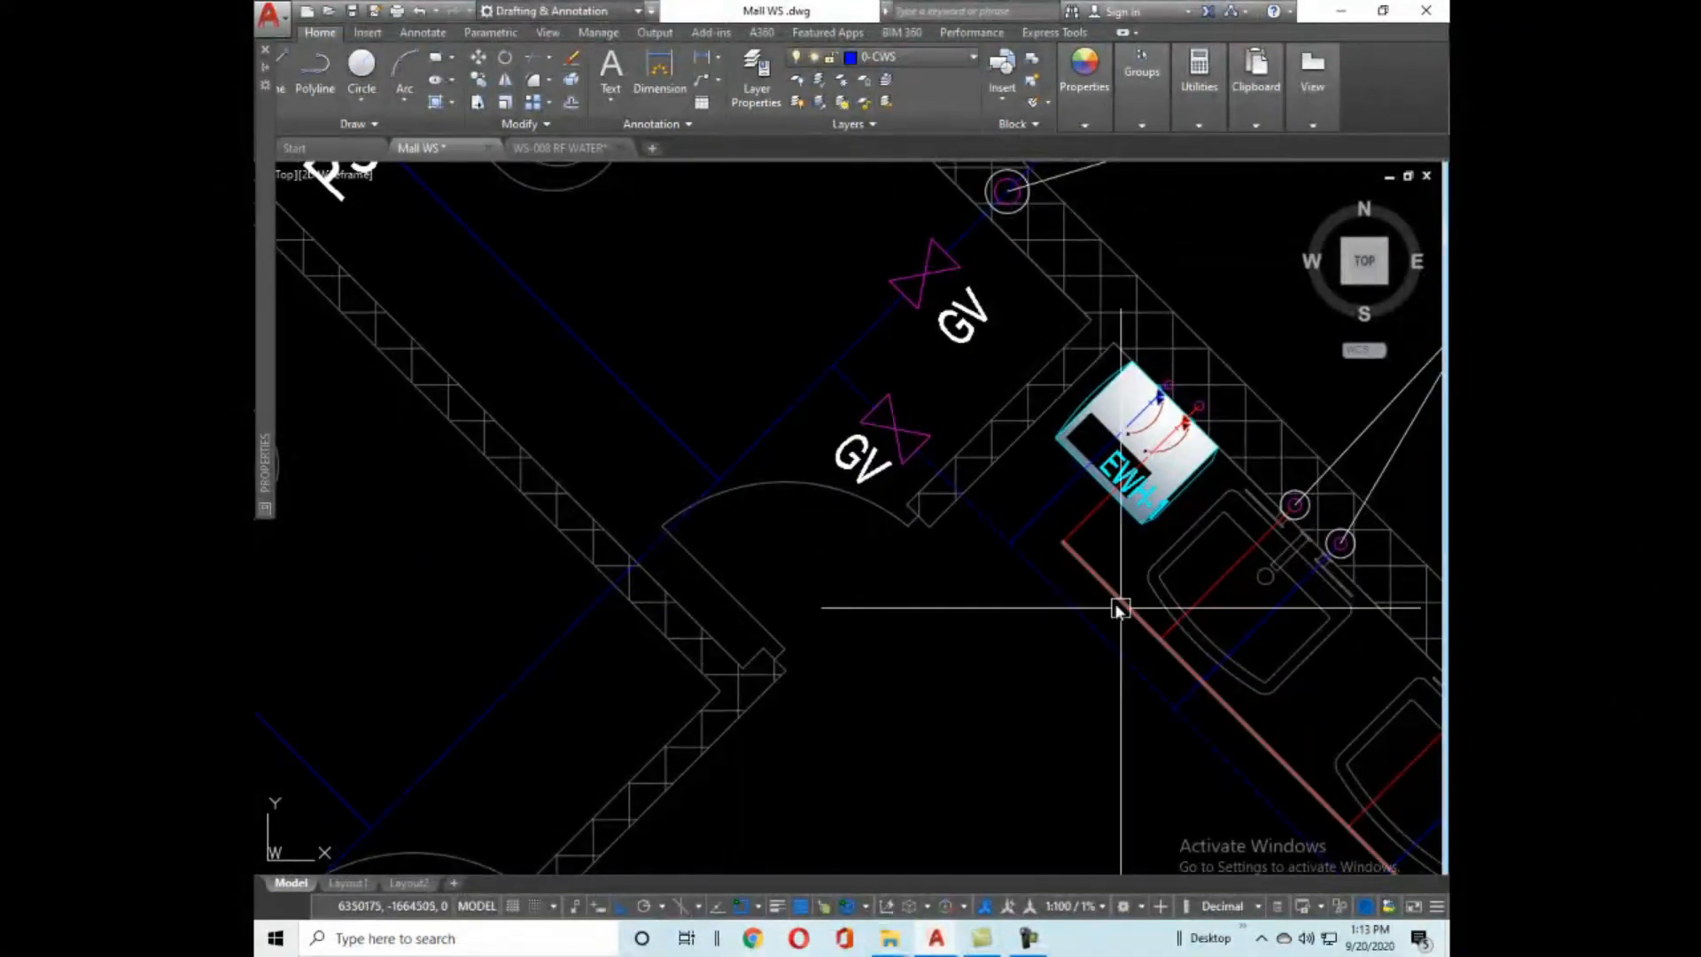
pyautogui.scroll(-2, 631, 363)
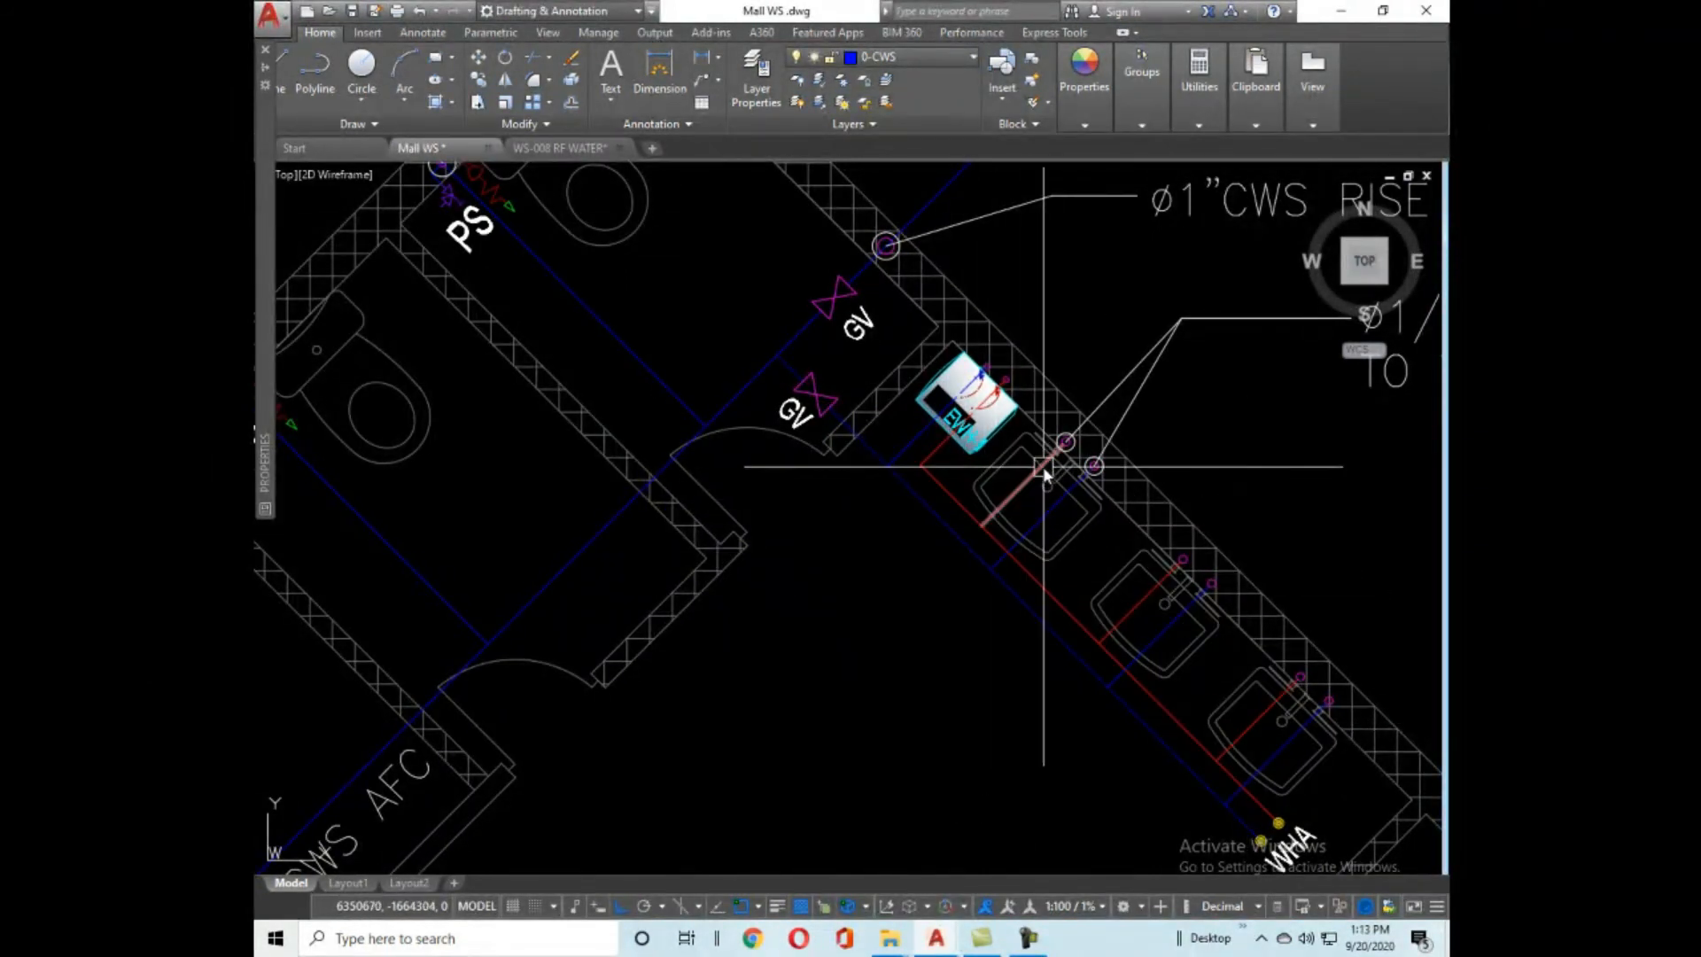
pyautogui.scroll(-4, 969, 458)
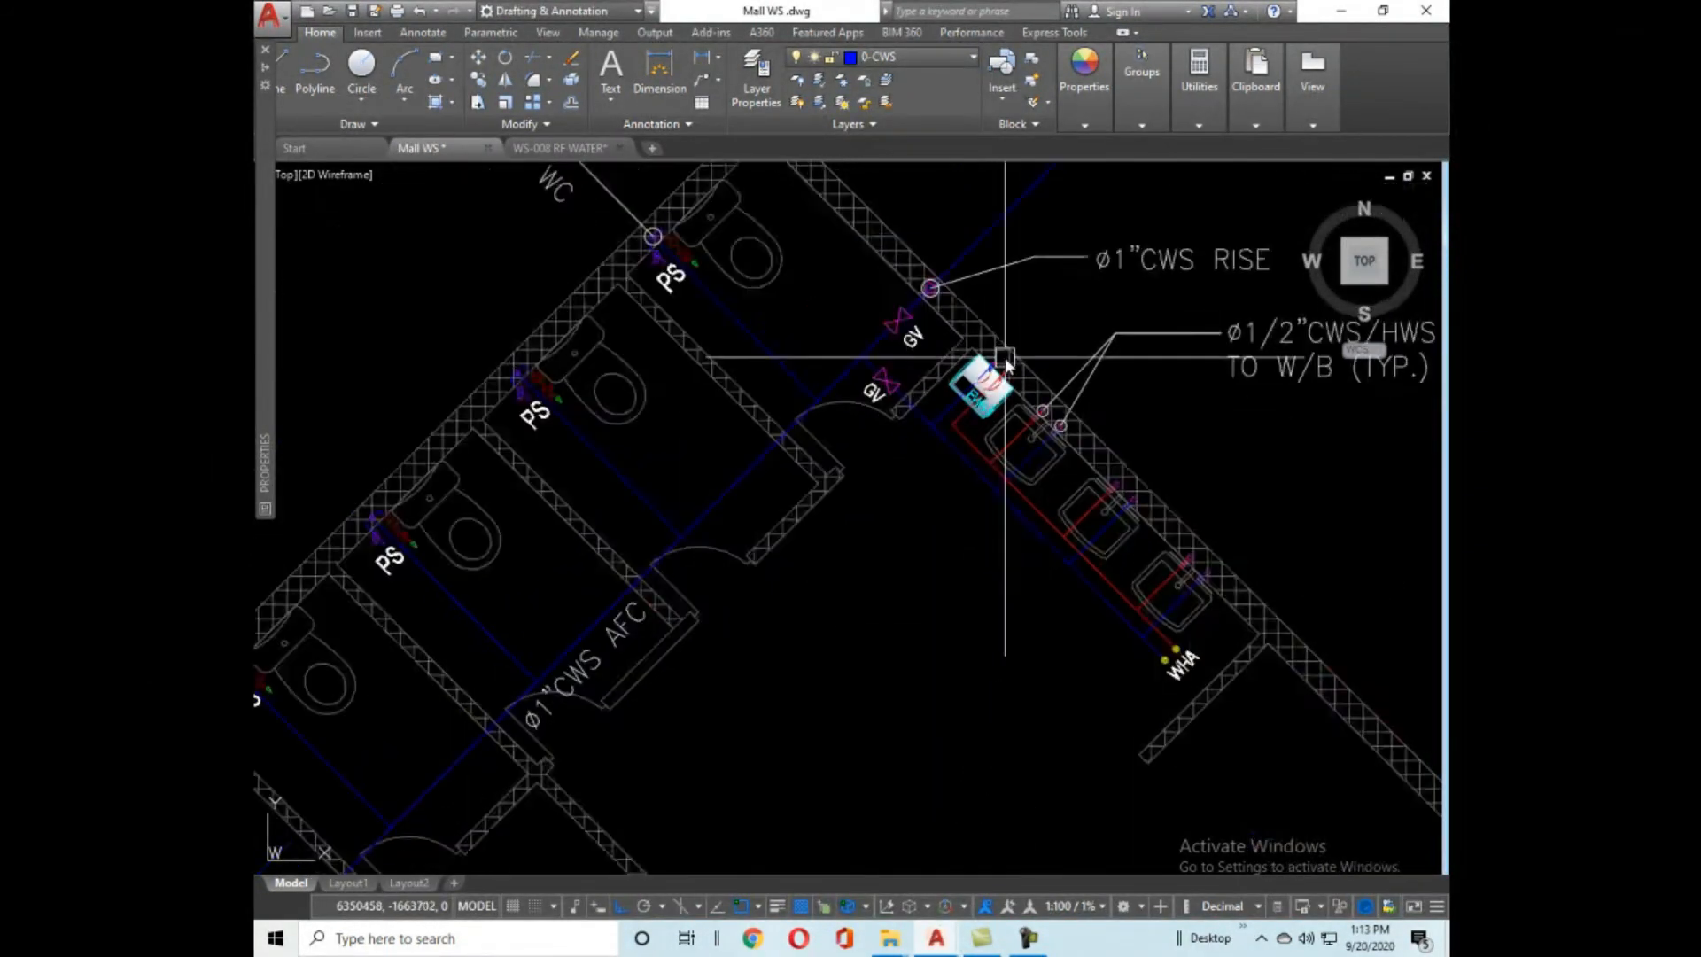
pyautogui.scroll(-2, 950, 448)
pyautogui.scroll(6, 846, 475)
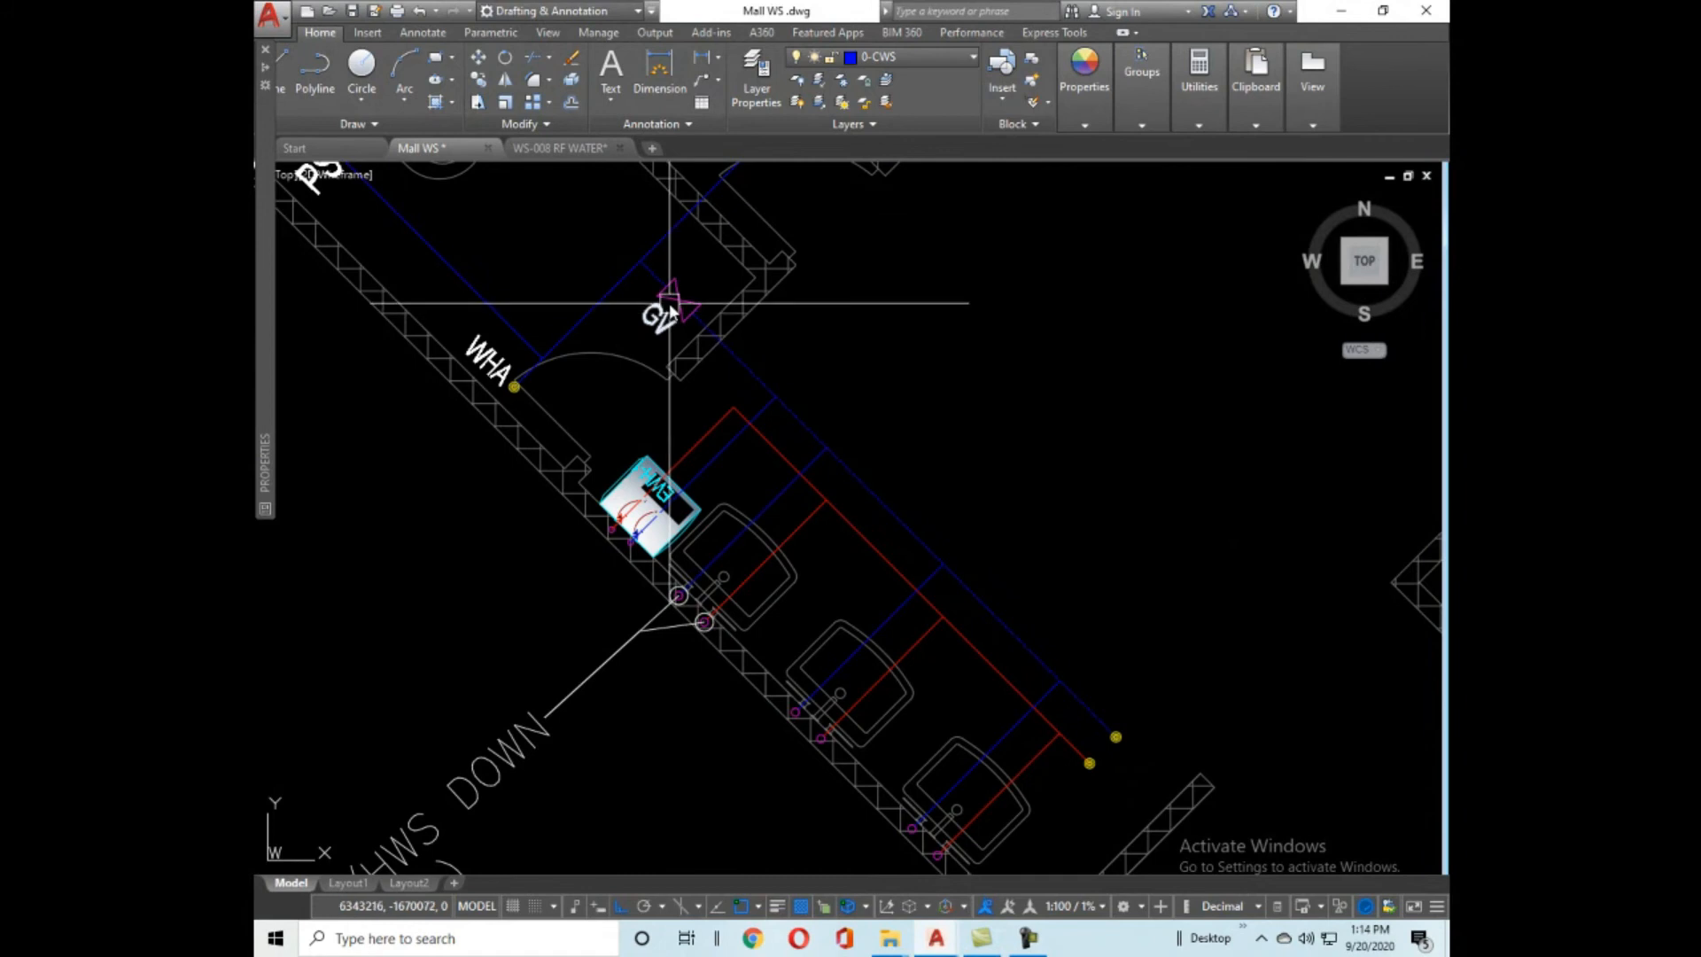
pyautogui.moveTo(668, 303); pyautogui.dragTo(777, 626, button='middle')
pyautogui.scroll(-4, 778, 626)
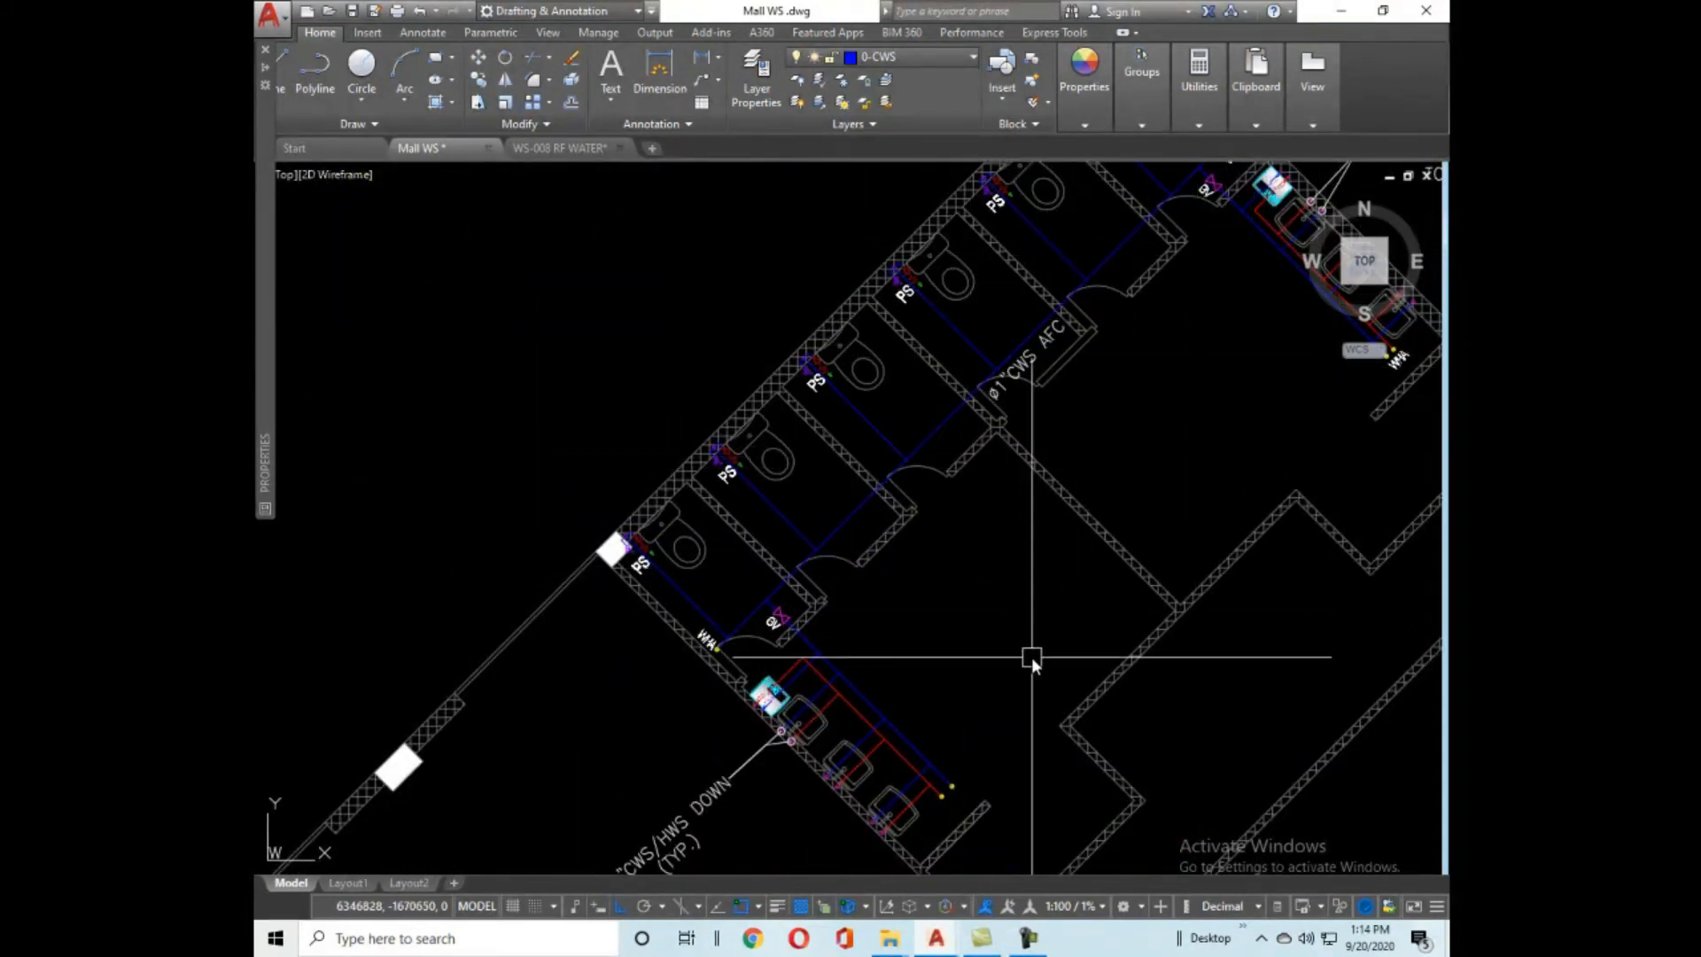
pyautogui.moveTo(1031, 657); pyautogui.dragTo(939, 443, button='middle')
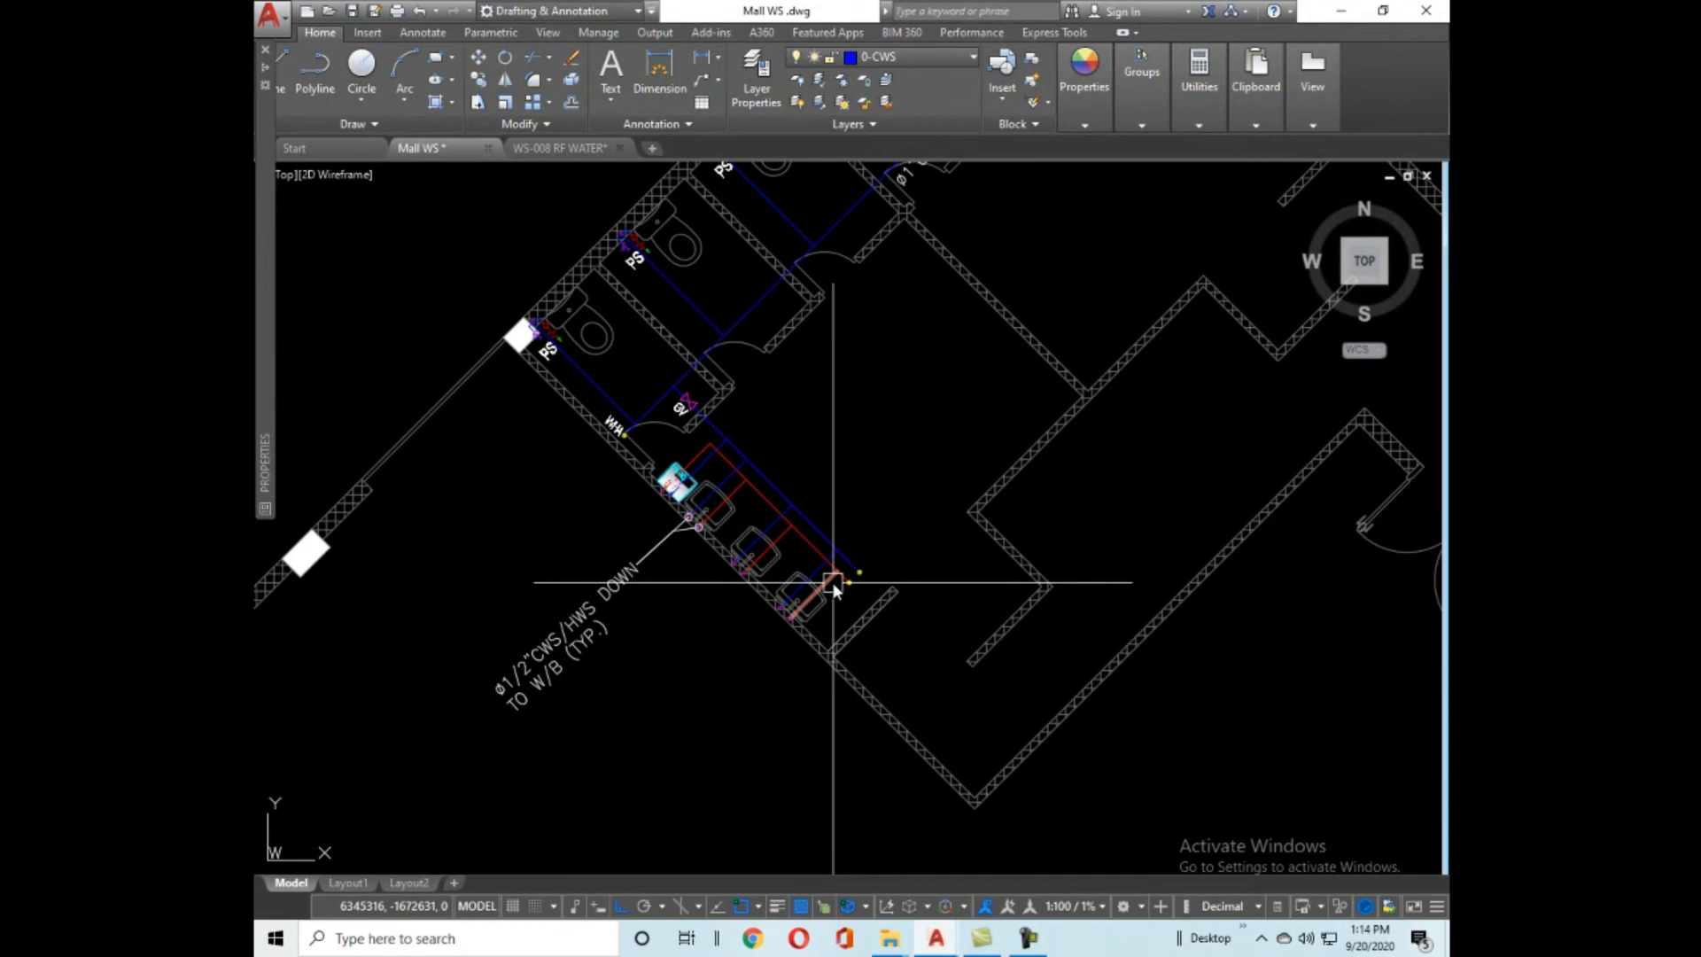
# Copy the WHA label from the riser-end basins to the unlabelled pipe ends of the far-end basin group.
pyautogui.scroll(-5, 831, 581)
pyautogui.scroll(8, 992, 443)
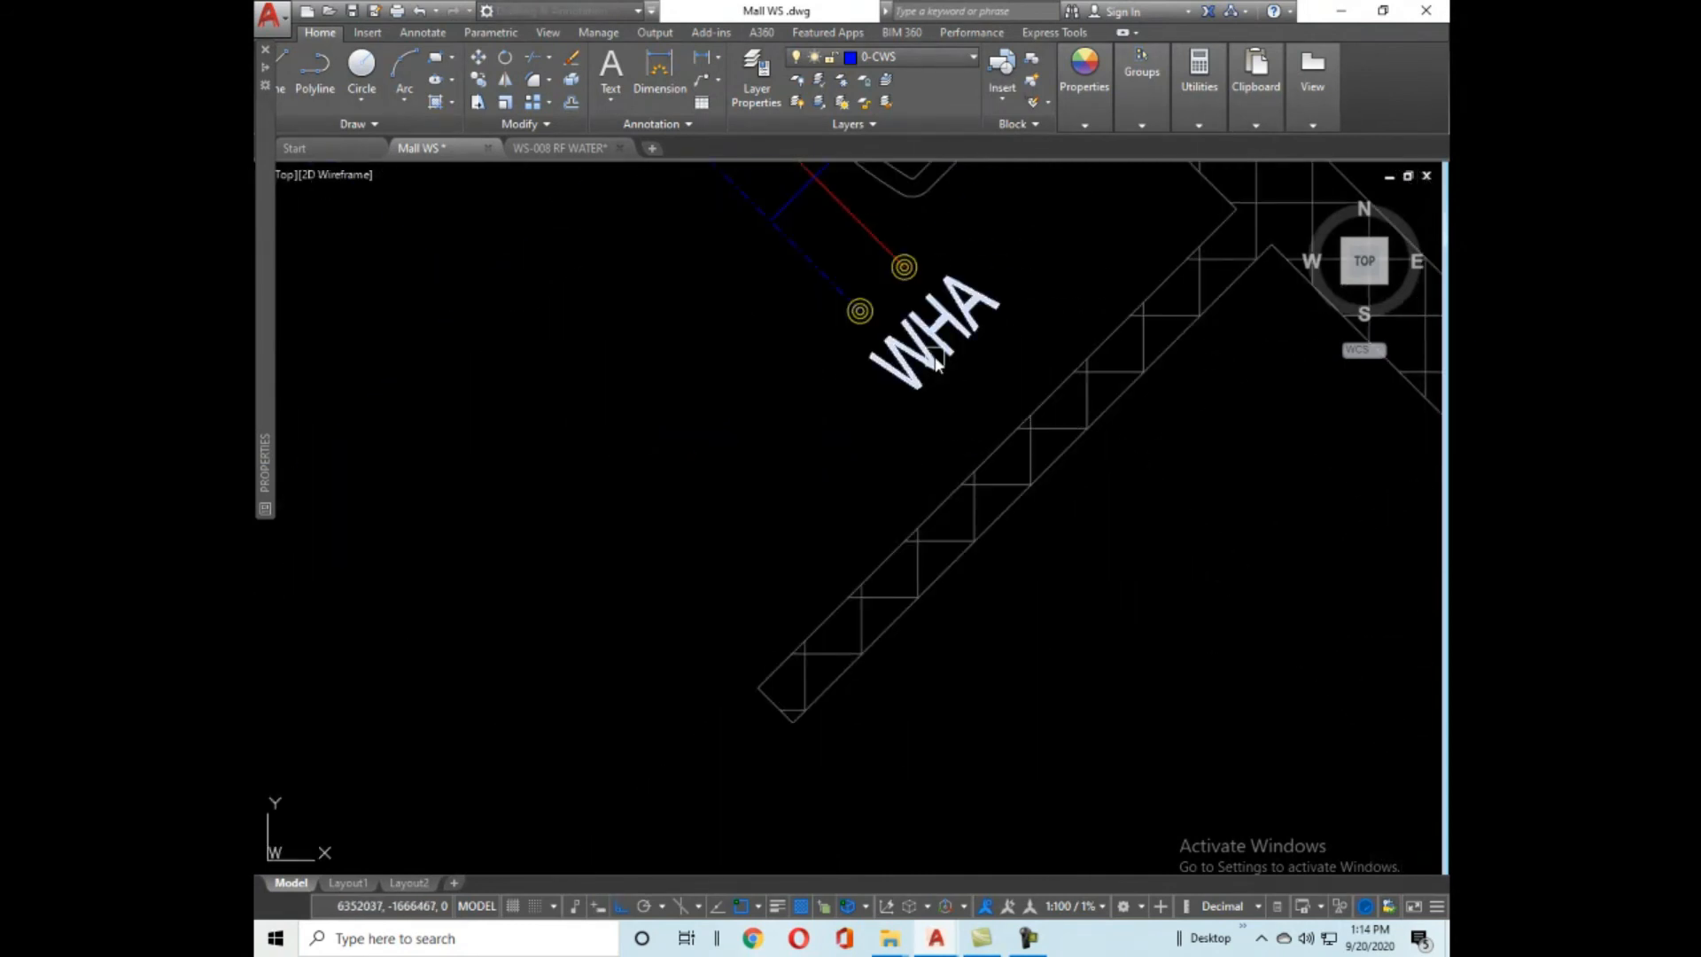
pyautogui.scroll(-4, 974, 370)
pyautogui.scroll(-2, 1018, 274)
pyautogui.scroll(2, 895, 457)
pyautogui.scroll(2, 895, 457)
pyautogui.scroll(-5, 864, 378)
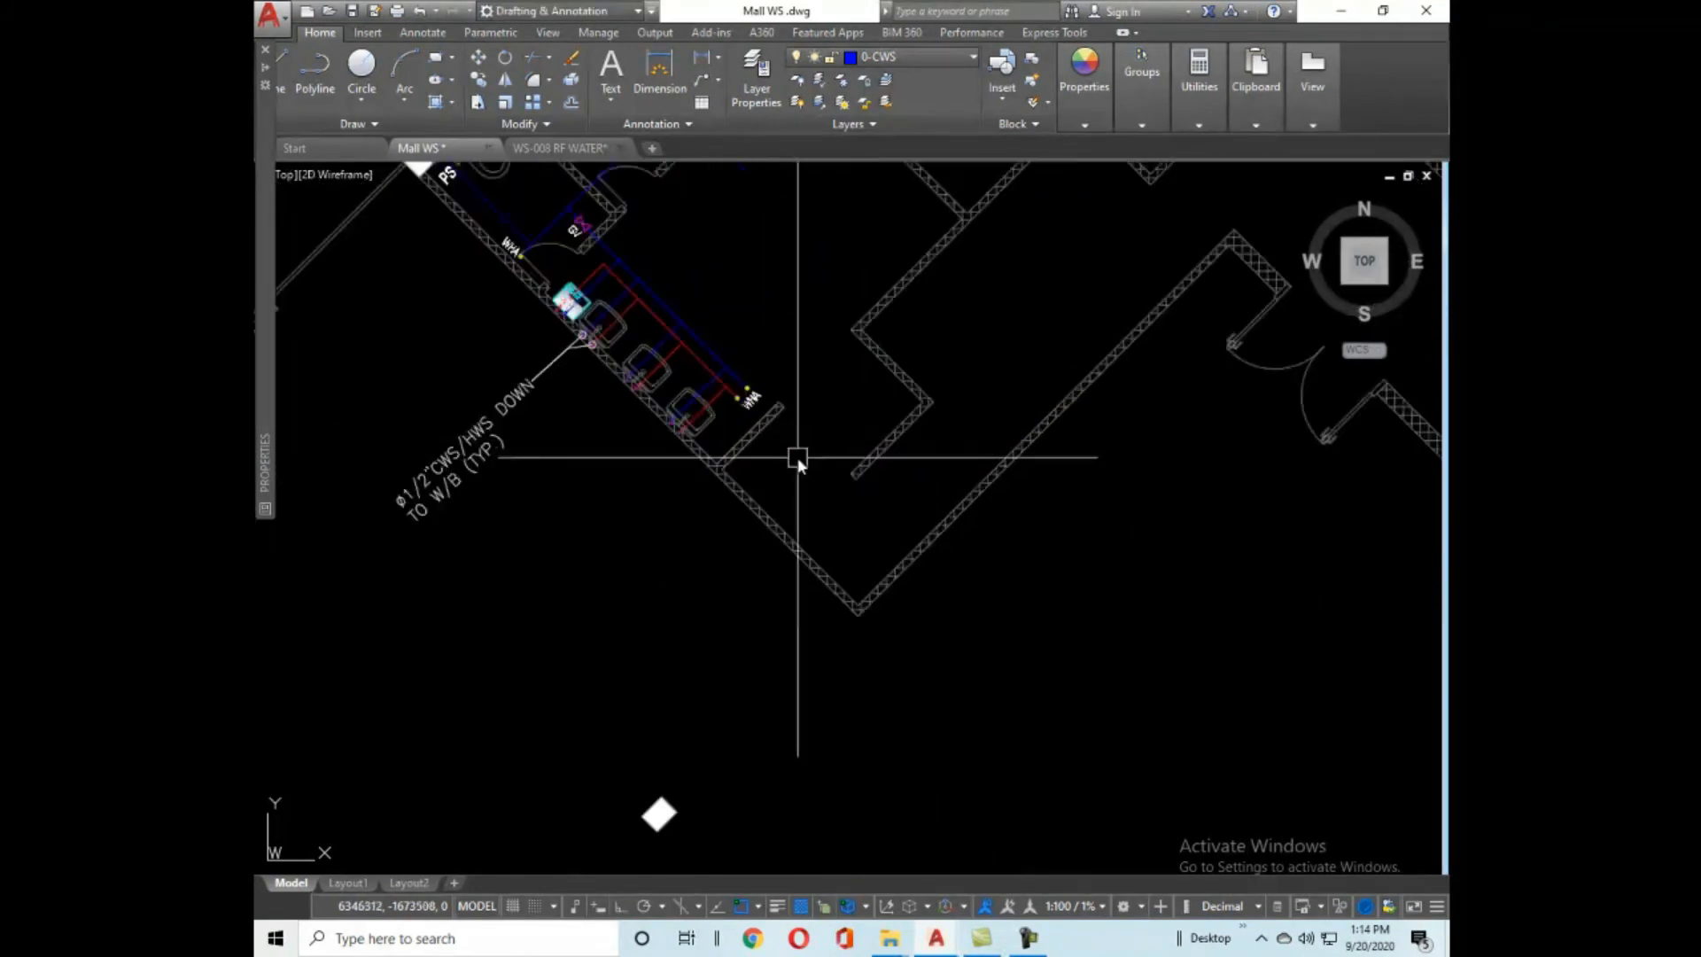
# Copy the check valve symbol and its CV label from the legend to the right-wing washrooms, beside the riser from the roof.
pyautogui.scroll(3, 651, 542)
pyautogui.scroll(3, 891, 635)
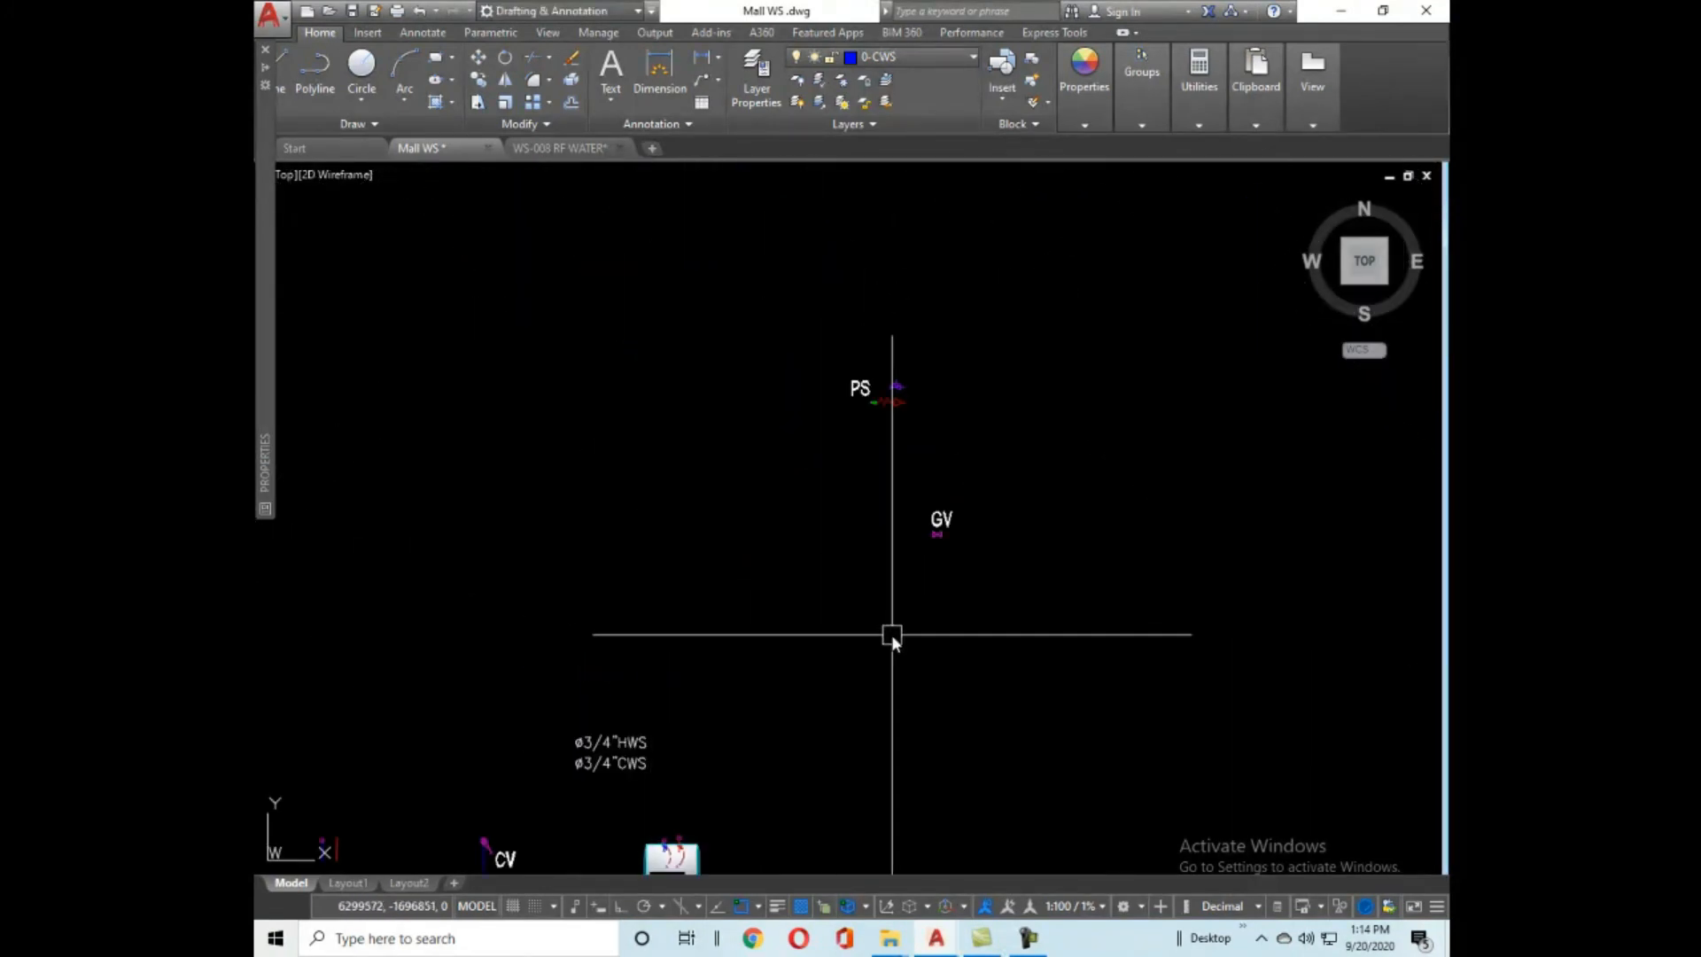
pyautogui.scroll(-1, 858, 608)
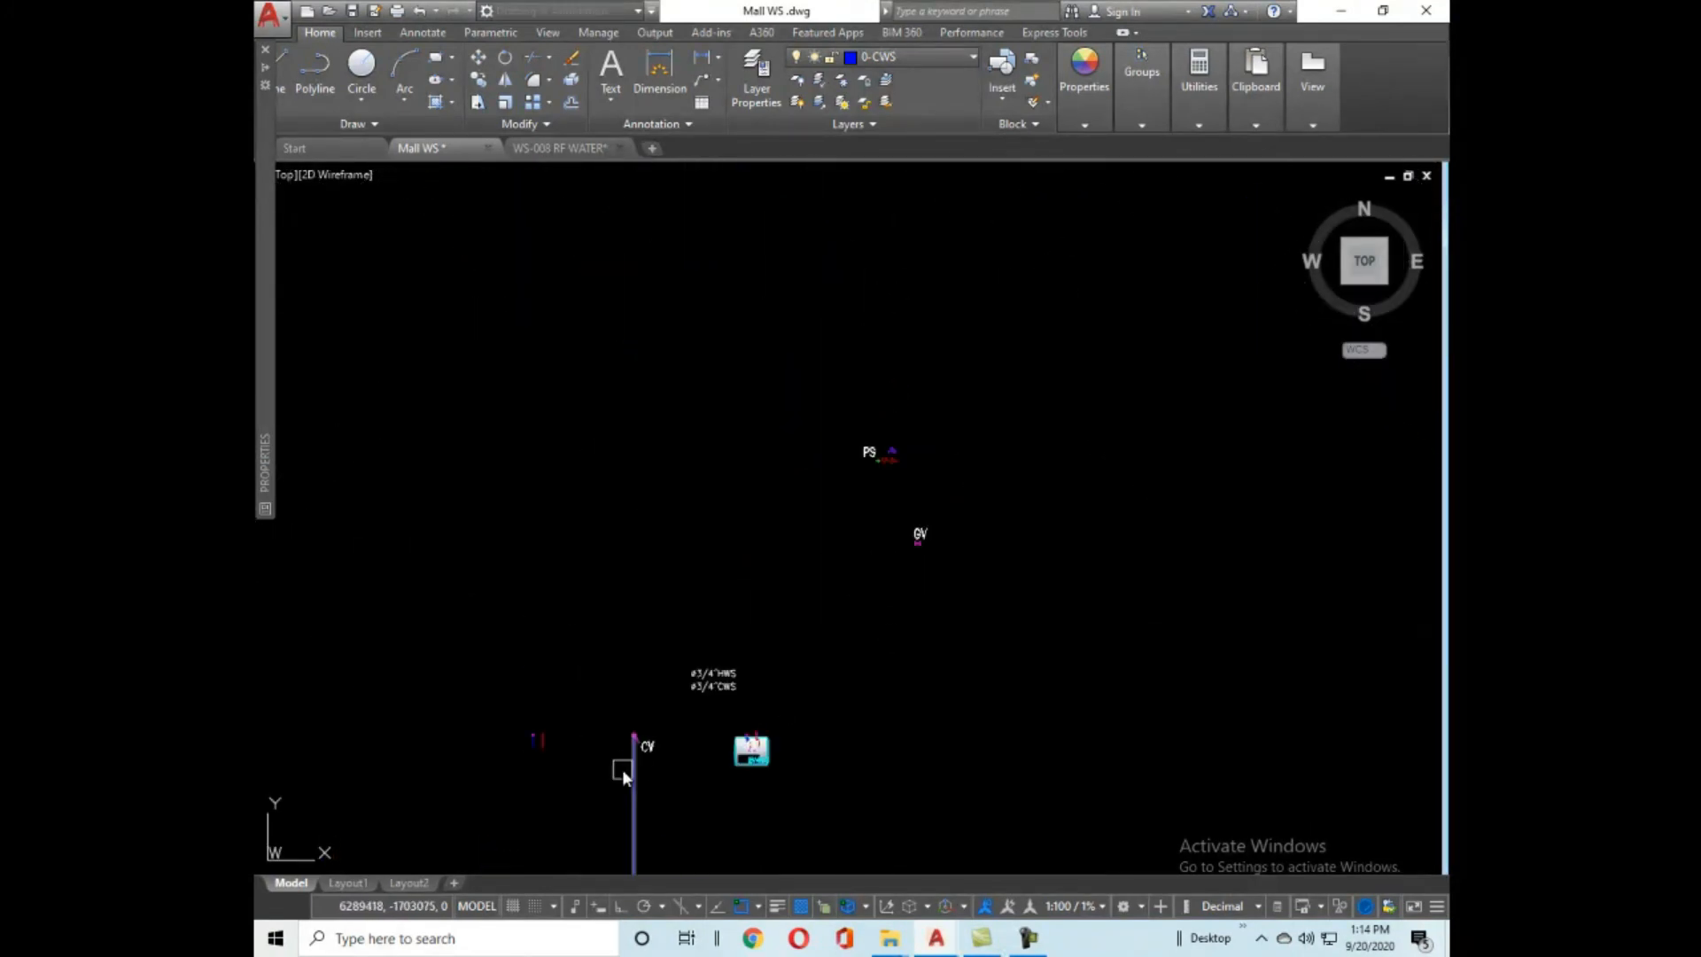
pyautogui.scroll(3, 621, 768)
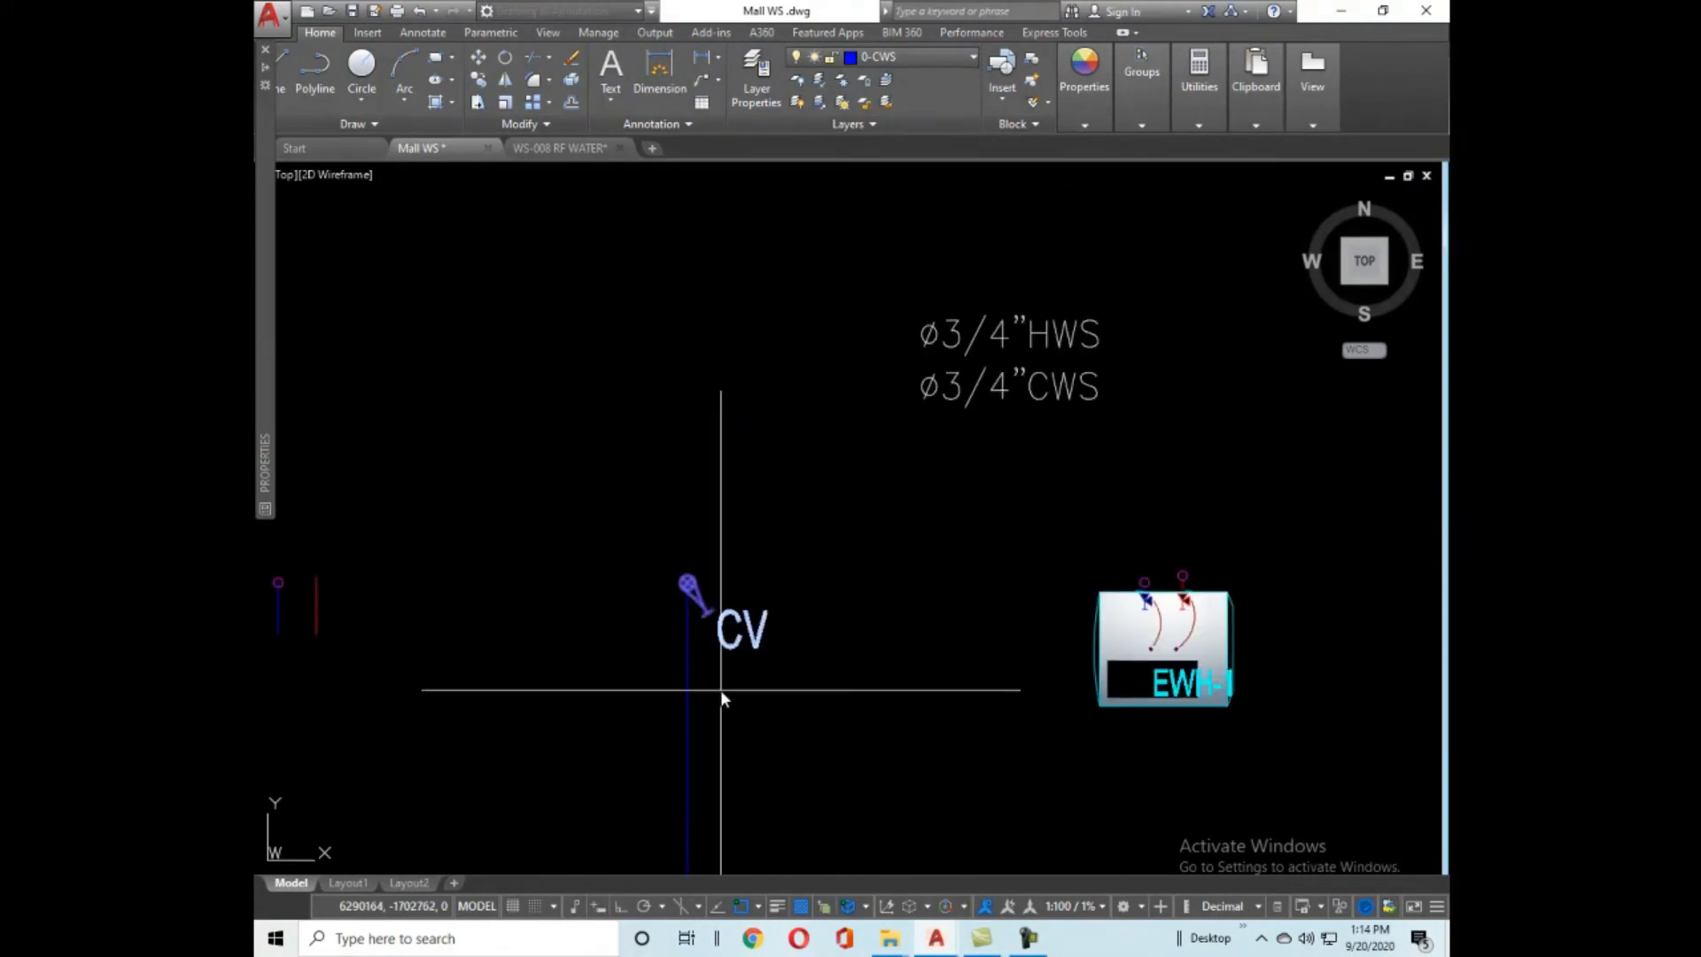
pyautogui.scroll(-3, 676, 668)
pyautogui.scroll(2, 1112, 596)
pyautogui.moveTo(1112, 596); pyautogui.dragTo(992, 609, button='middle')
pyautogui.scroll(4, 992, 610)
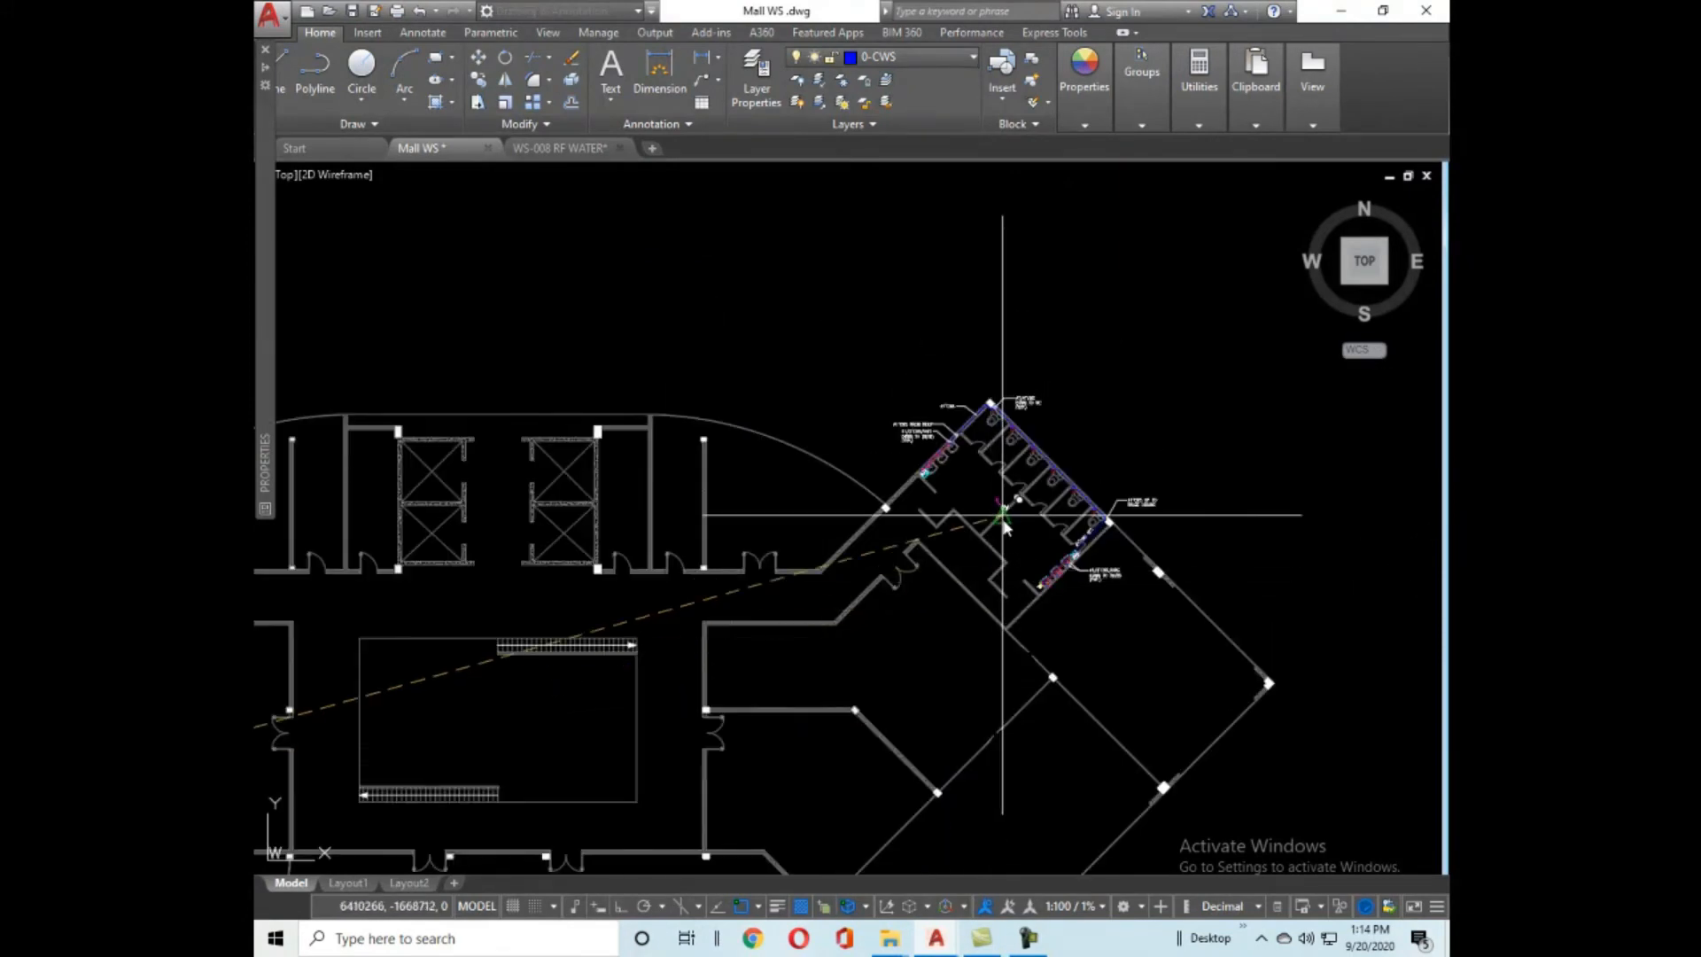
pyautogui.scroll(3, 907, 419)
pyautogui.moveTo(906, 420)
pyautogui.mouseDown(button='middle')
pyautogui.moveTo(956, 668)
pyautogui.moveTo(953, 577)
pyautogui.mouseUp(button='middle')
pyautogui.scroll(2, 980, 721)
pyautogui.click(958, 735)
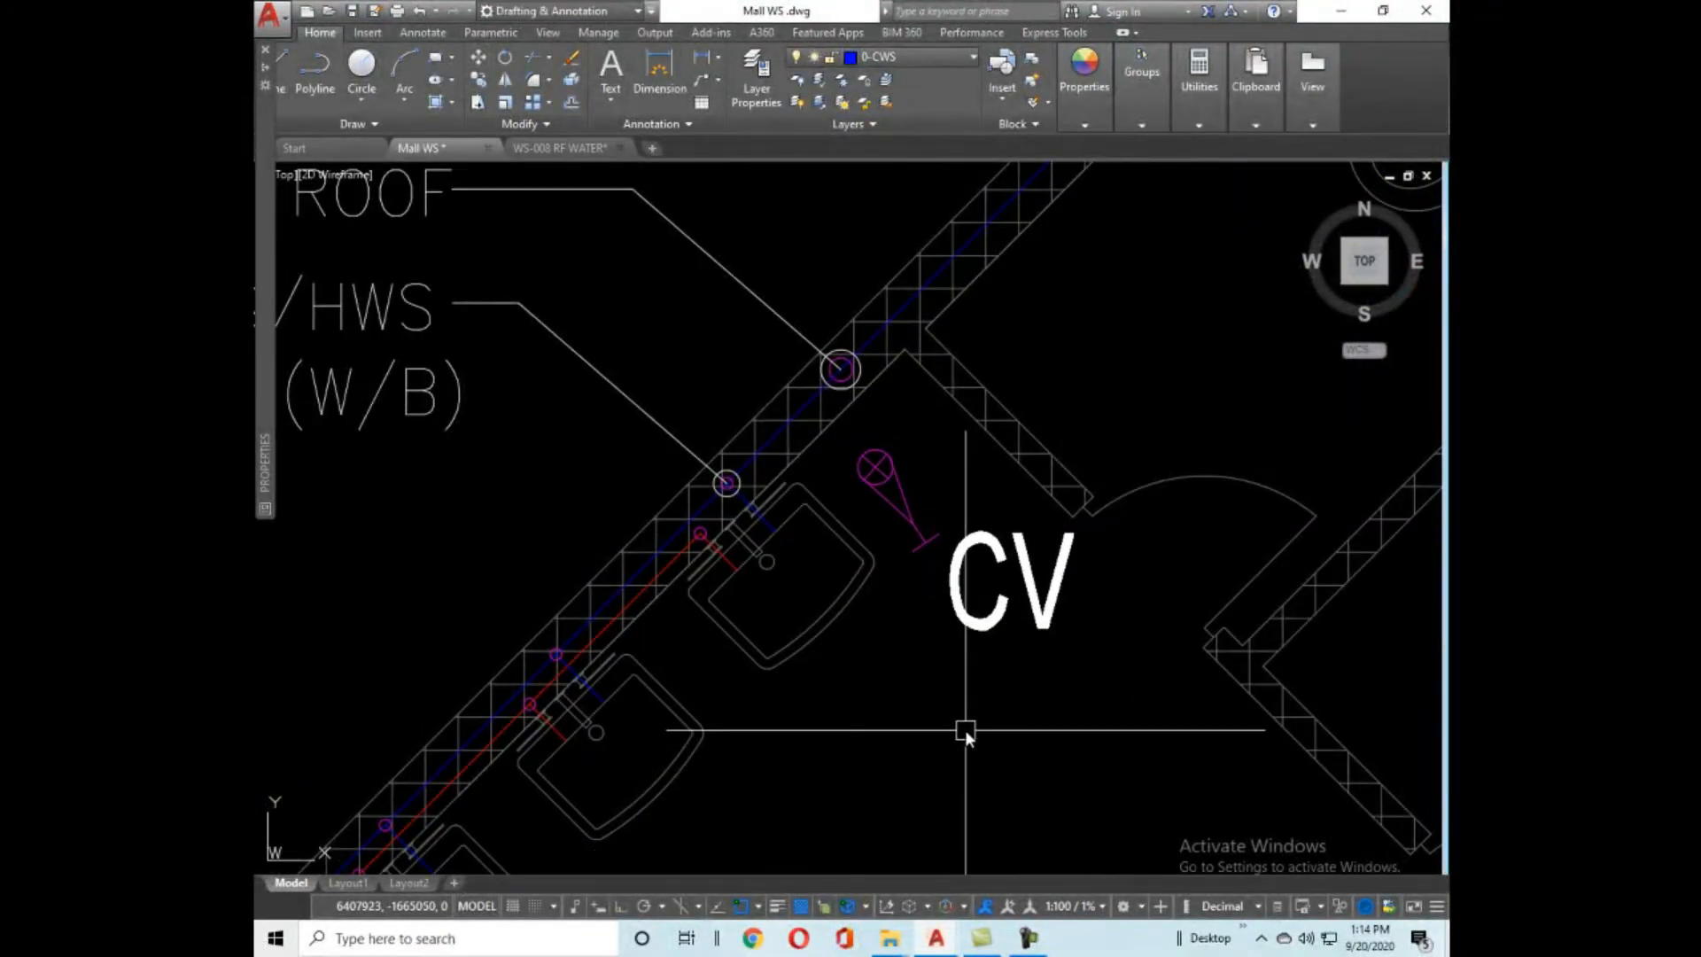
# Shift the check valve symbol to the diagonal partition by the door and line it up with that wall.
pyautogui.click(888, 538)
pyautogui.click(926, 543)
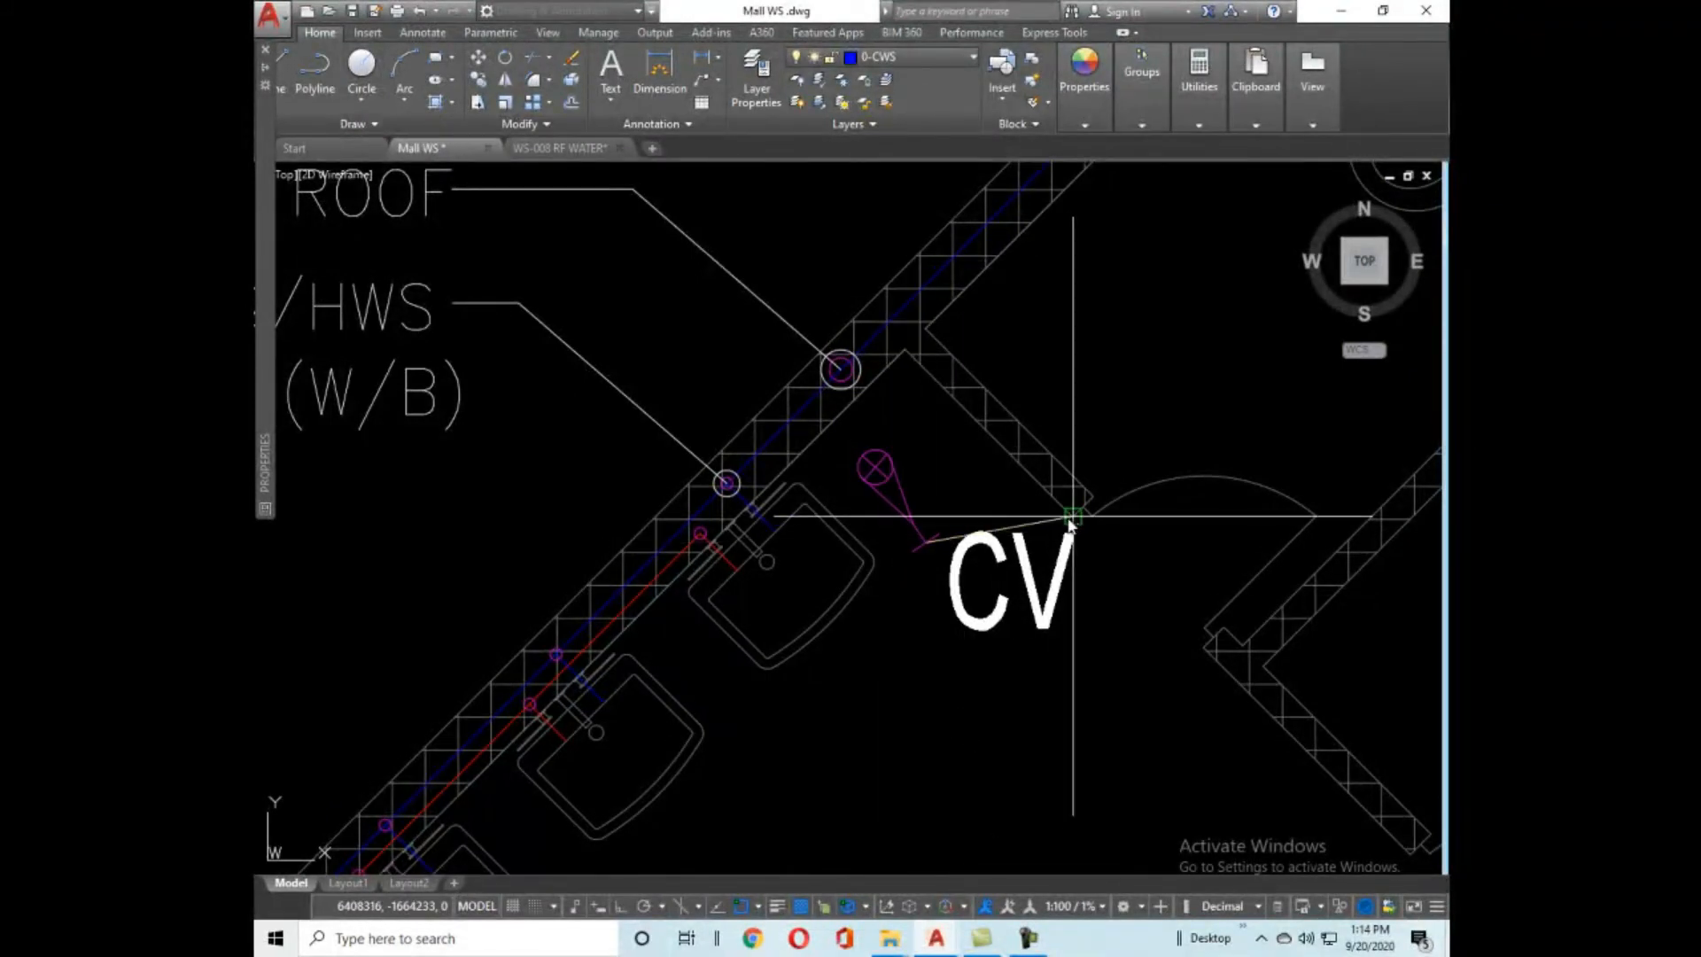
pyautogui.click(1025, 478)
pyautogui.scroll(3, 1008, 459)
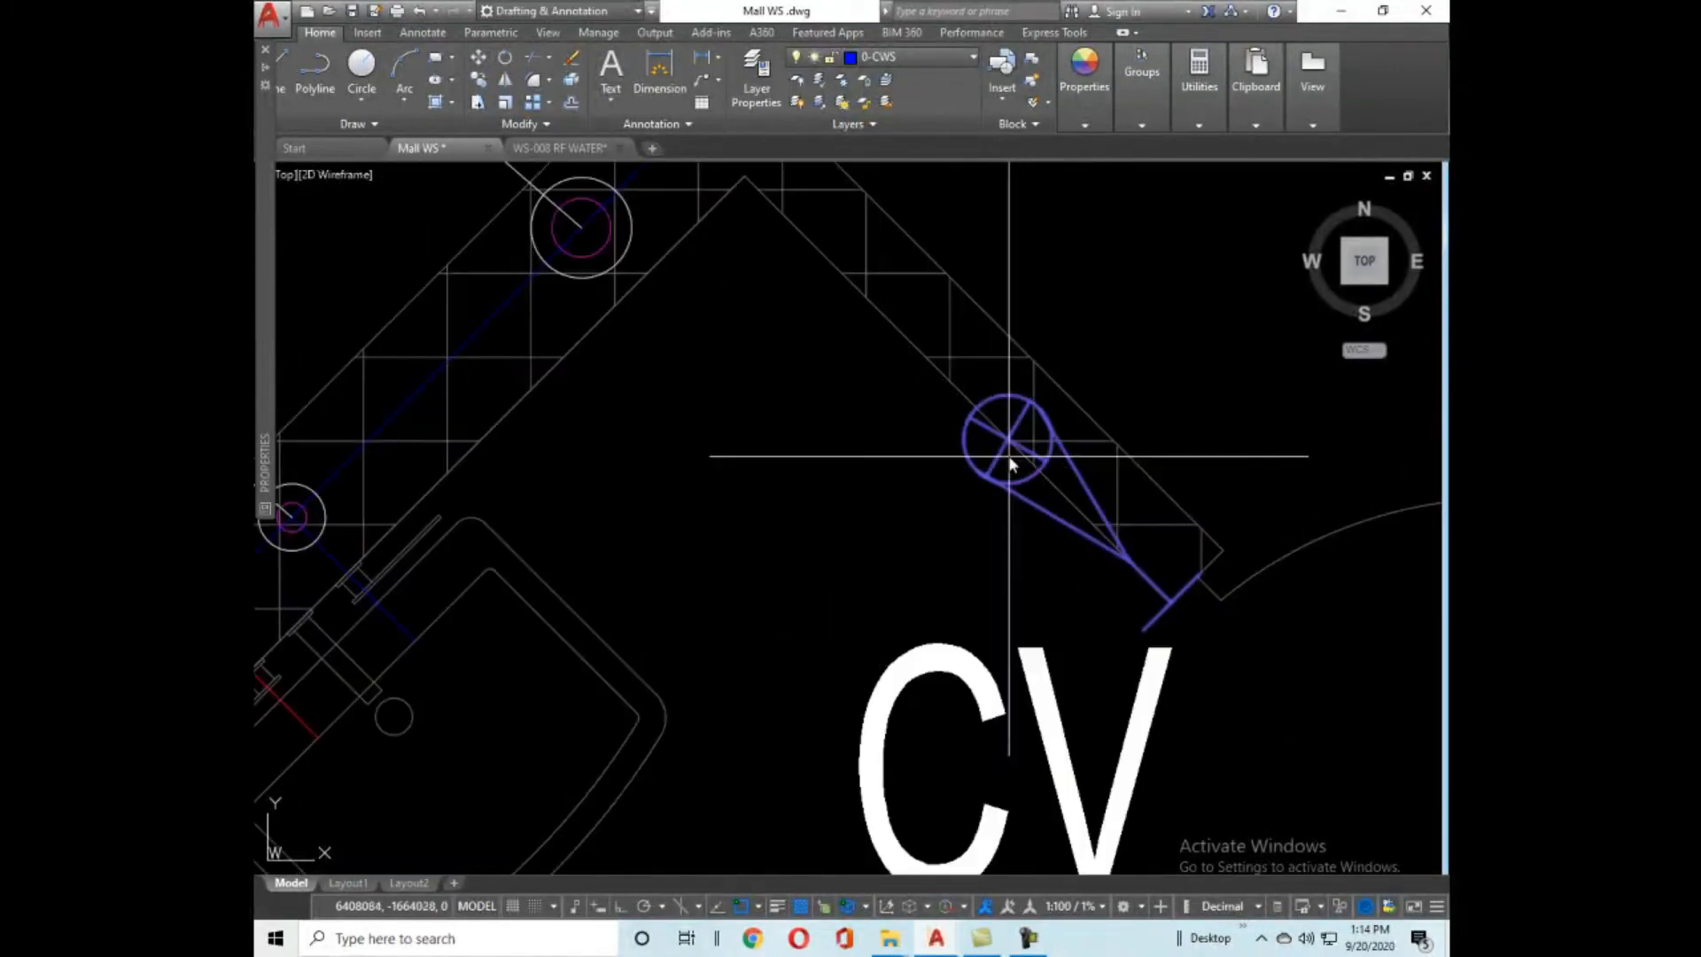
# Move the check valve symbol by its circle centre onto the cold-water pipe between the roof riser and the first basin.
pyautogui.click(1009, 429)
pyautogui.scroll(-3, 886, 381)
pyautogui.scroll(3, 792, 386)
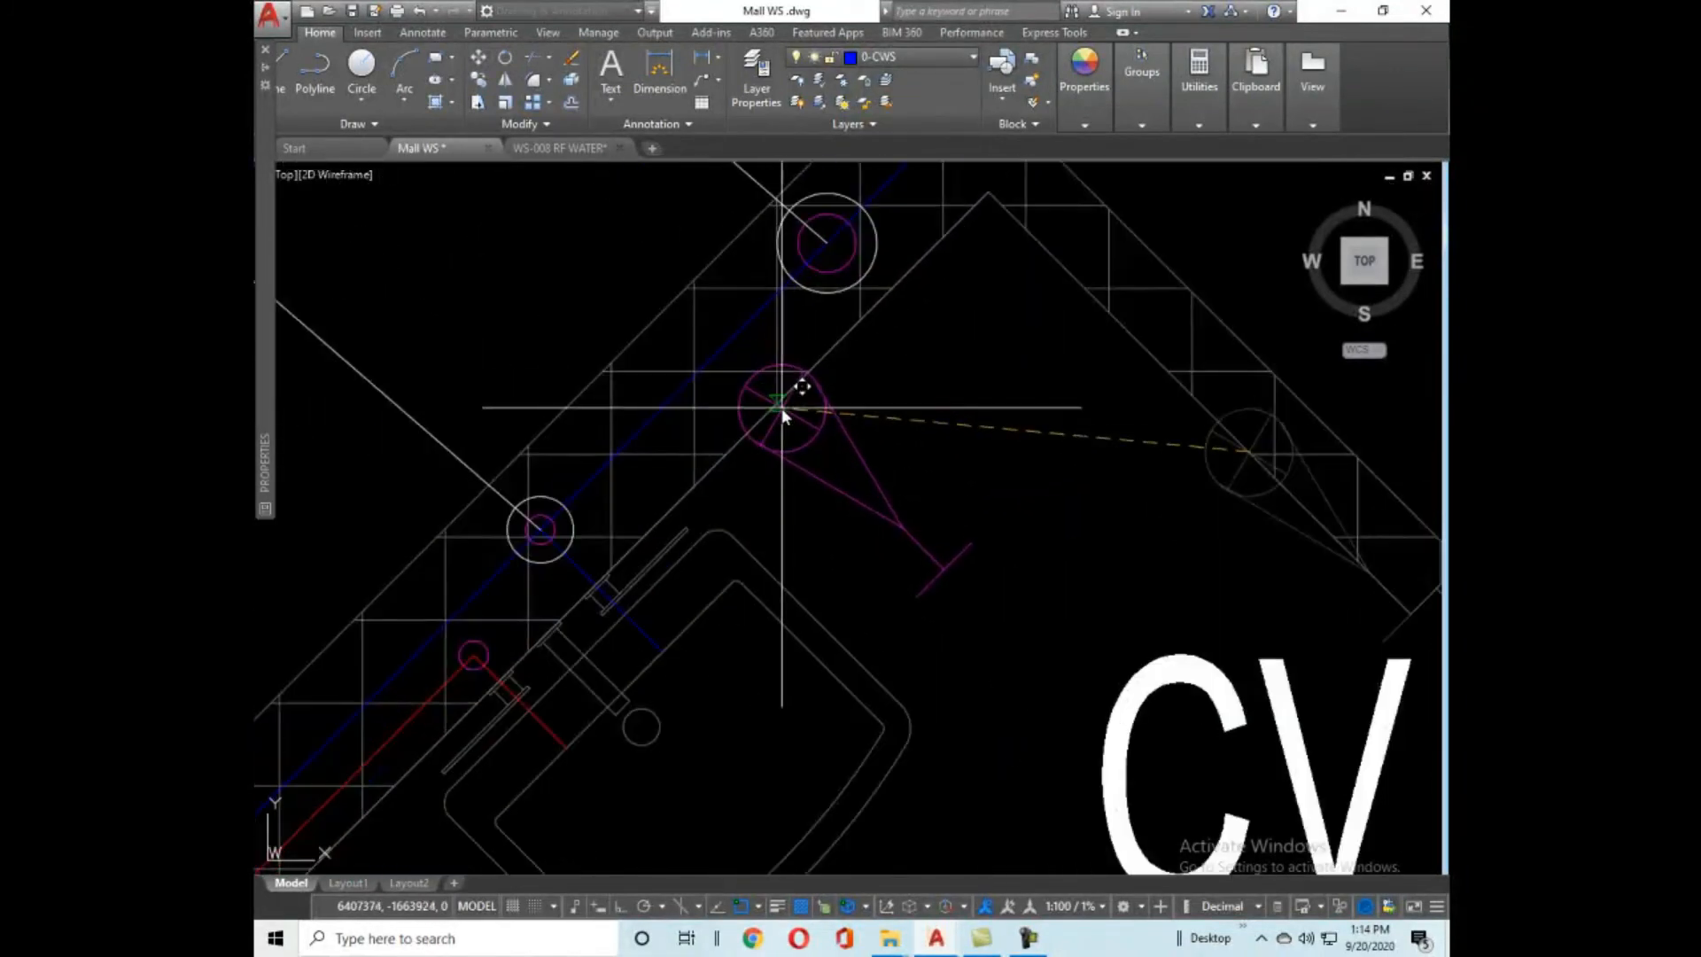
pyautogui.click(742, 337)
pyautogui.scroll(-2, 748, 356)
pyautogui.press('Escape')
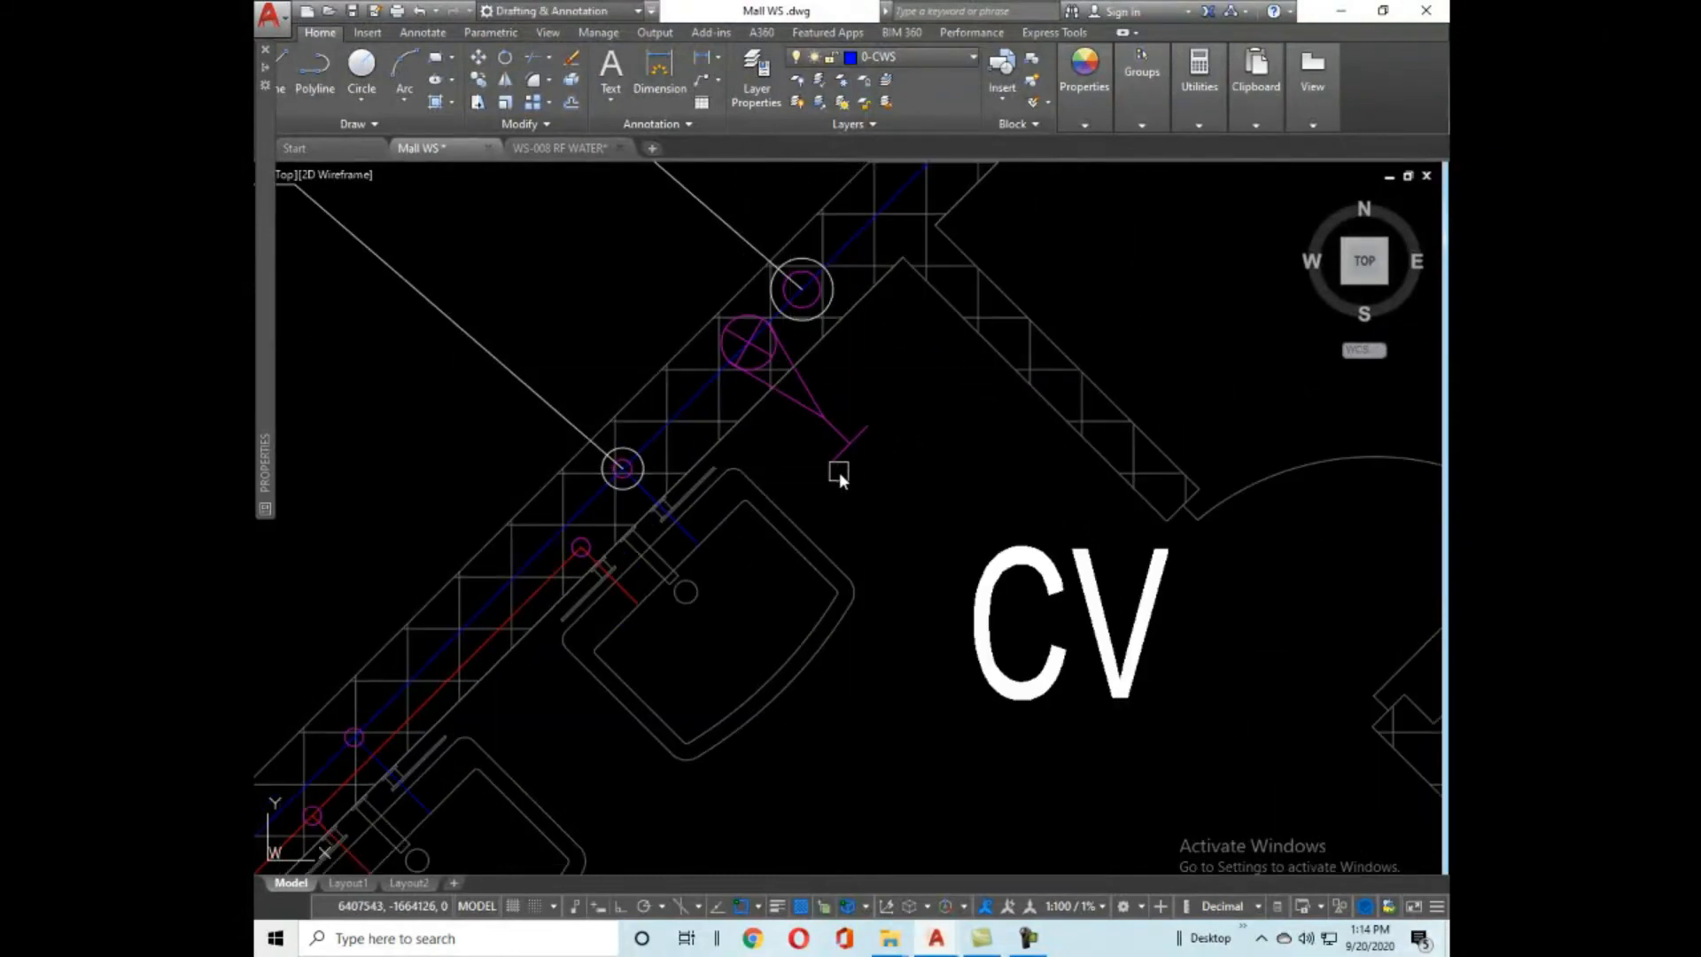
# Copy the check valve symbol onto the ø1" CWS pipe just before the corner column at the WC end.
pyautogui.scroll(-8, 713, 419)
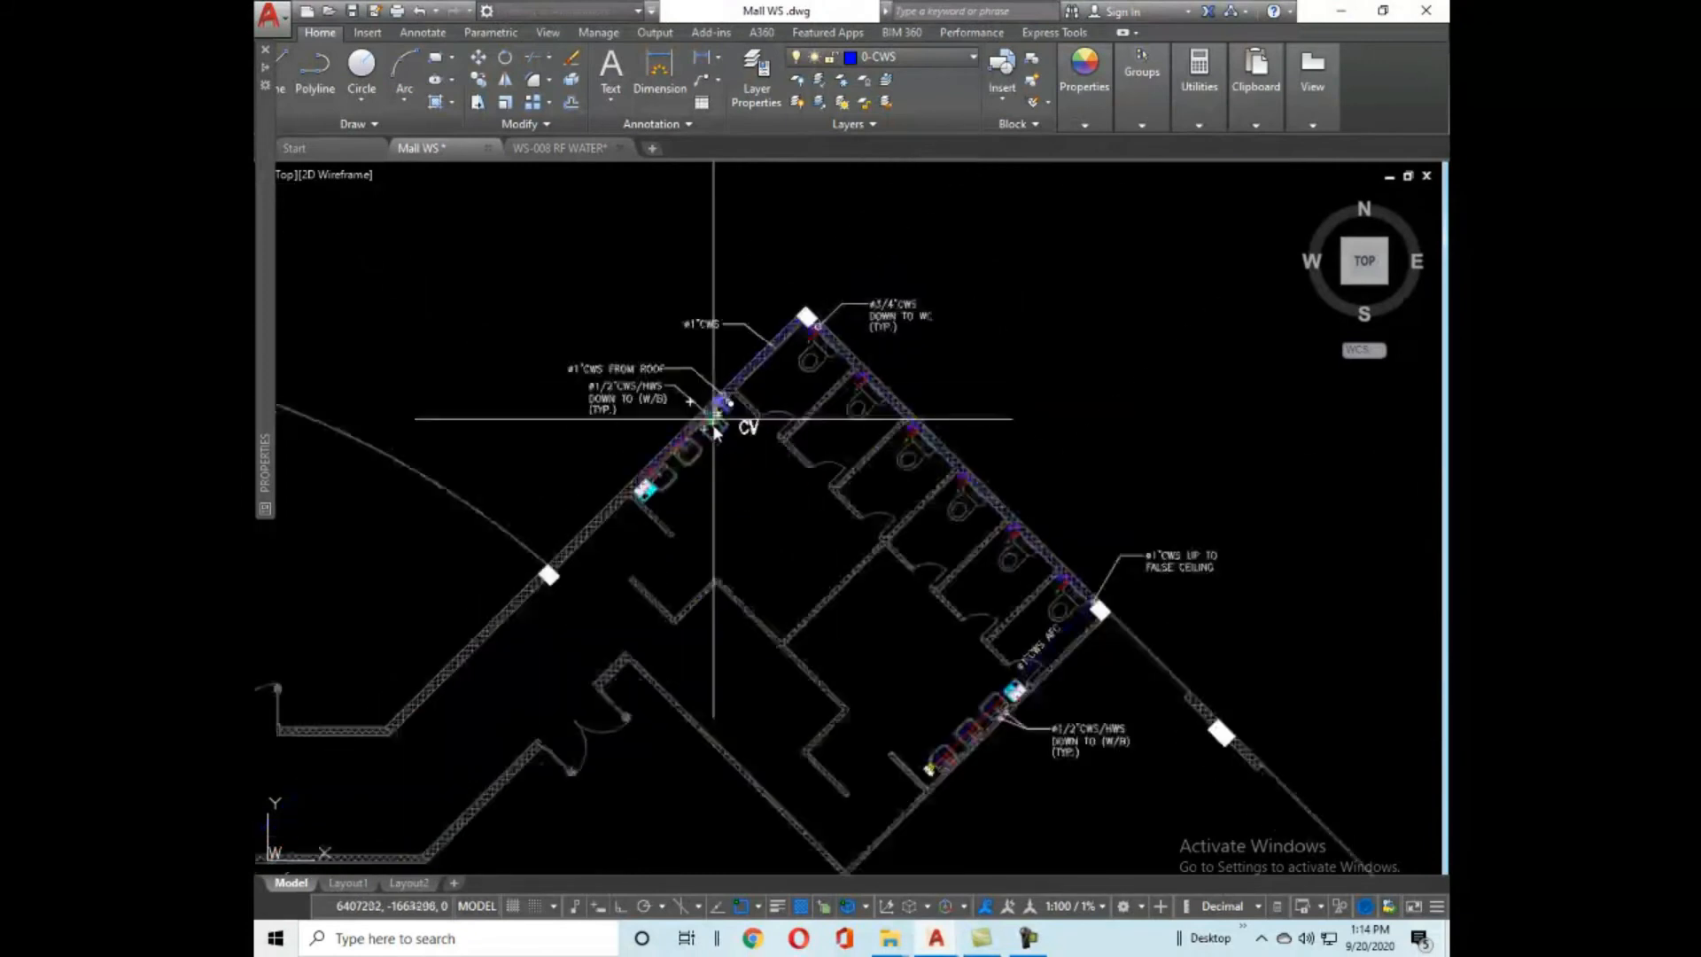
pyautogui.scroll(2, 824, 399)
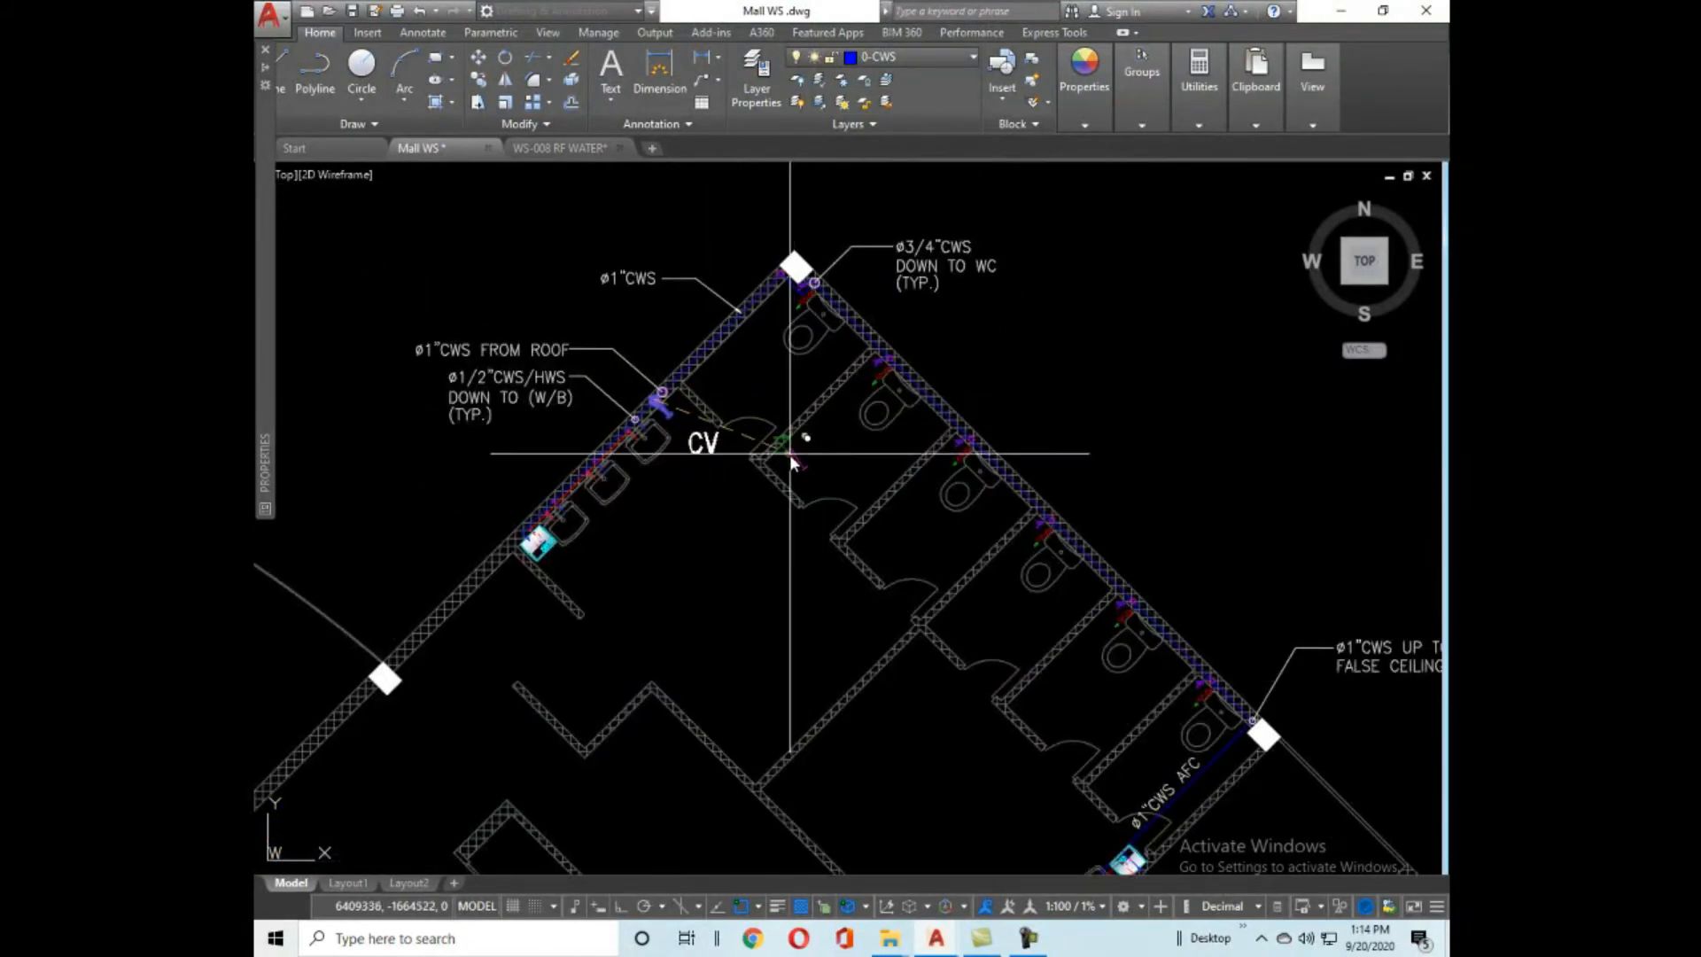
pyautogui.scroll(6, 780, 359)
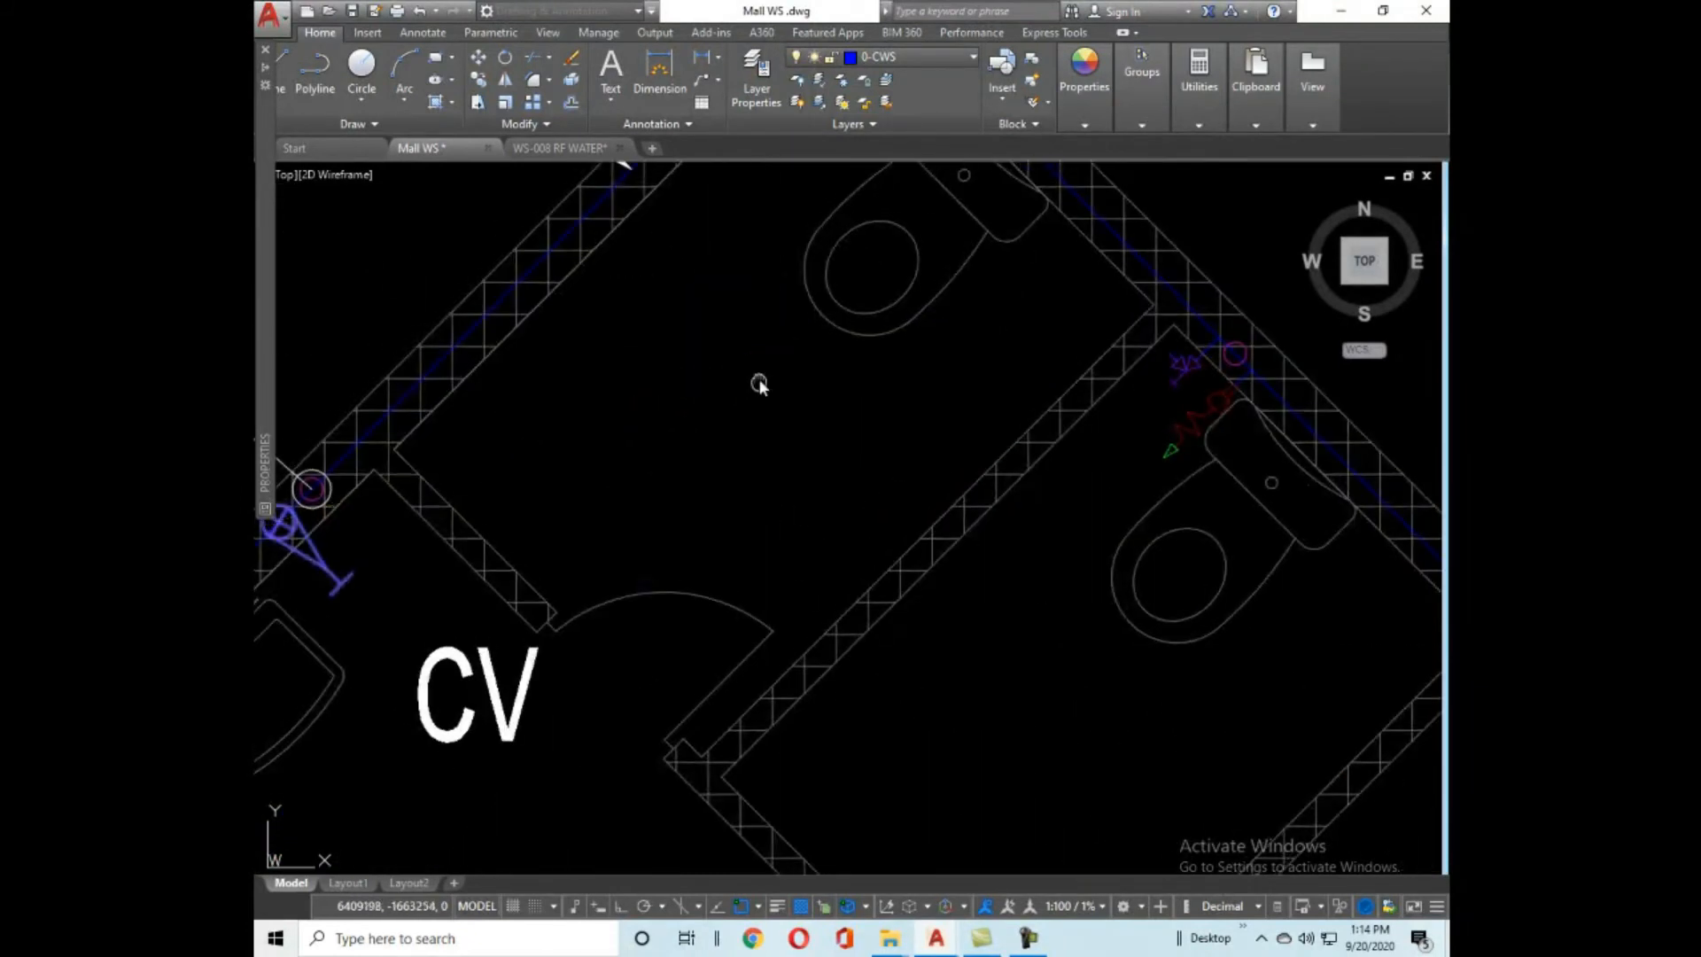
pyautogui.moveTo(758, 383); pyautogui.dragTo(797, 448, button='middle')
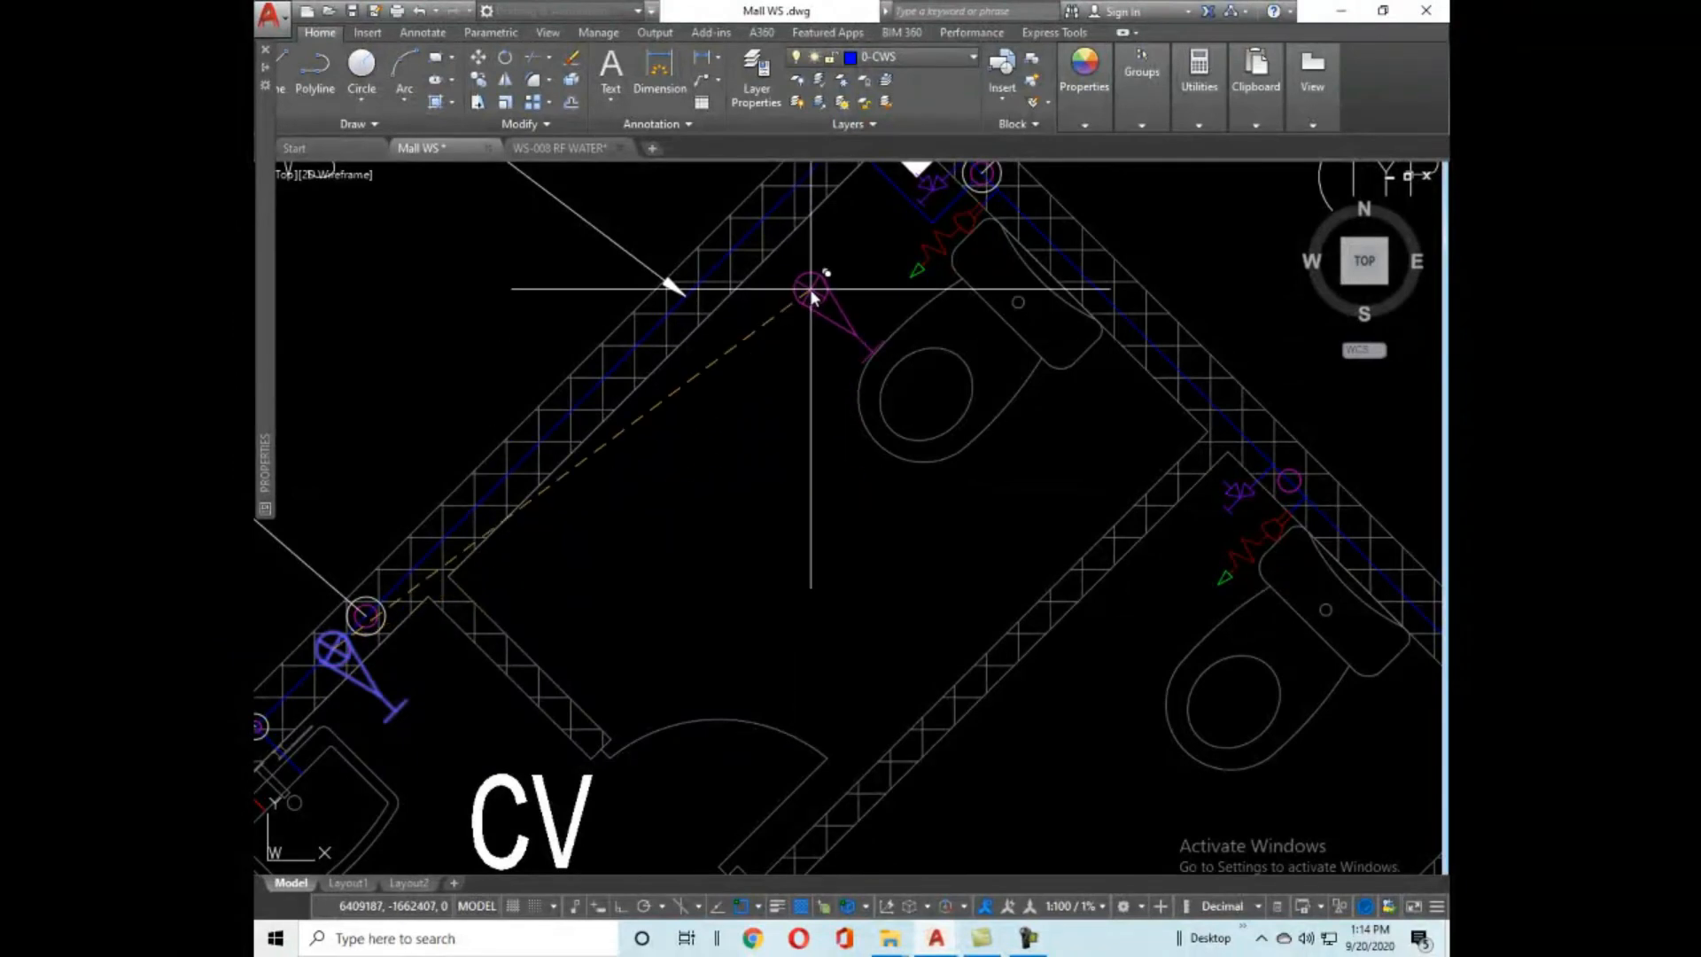
pyautogui.moveTo(811, 292); pyautogui.dragTo(780, 467, button='middle')
pyautogui.scroll(2, 780, 368)
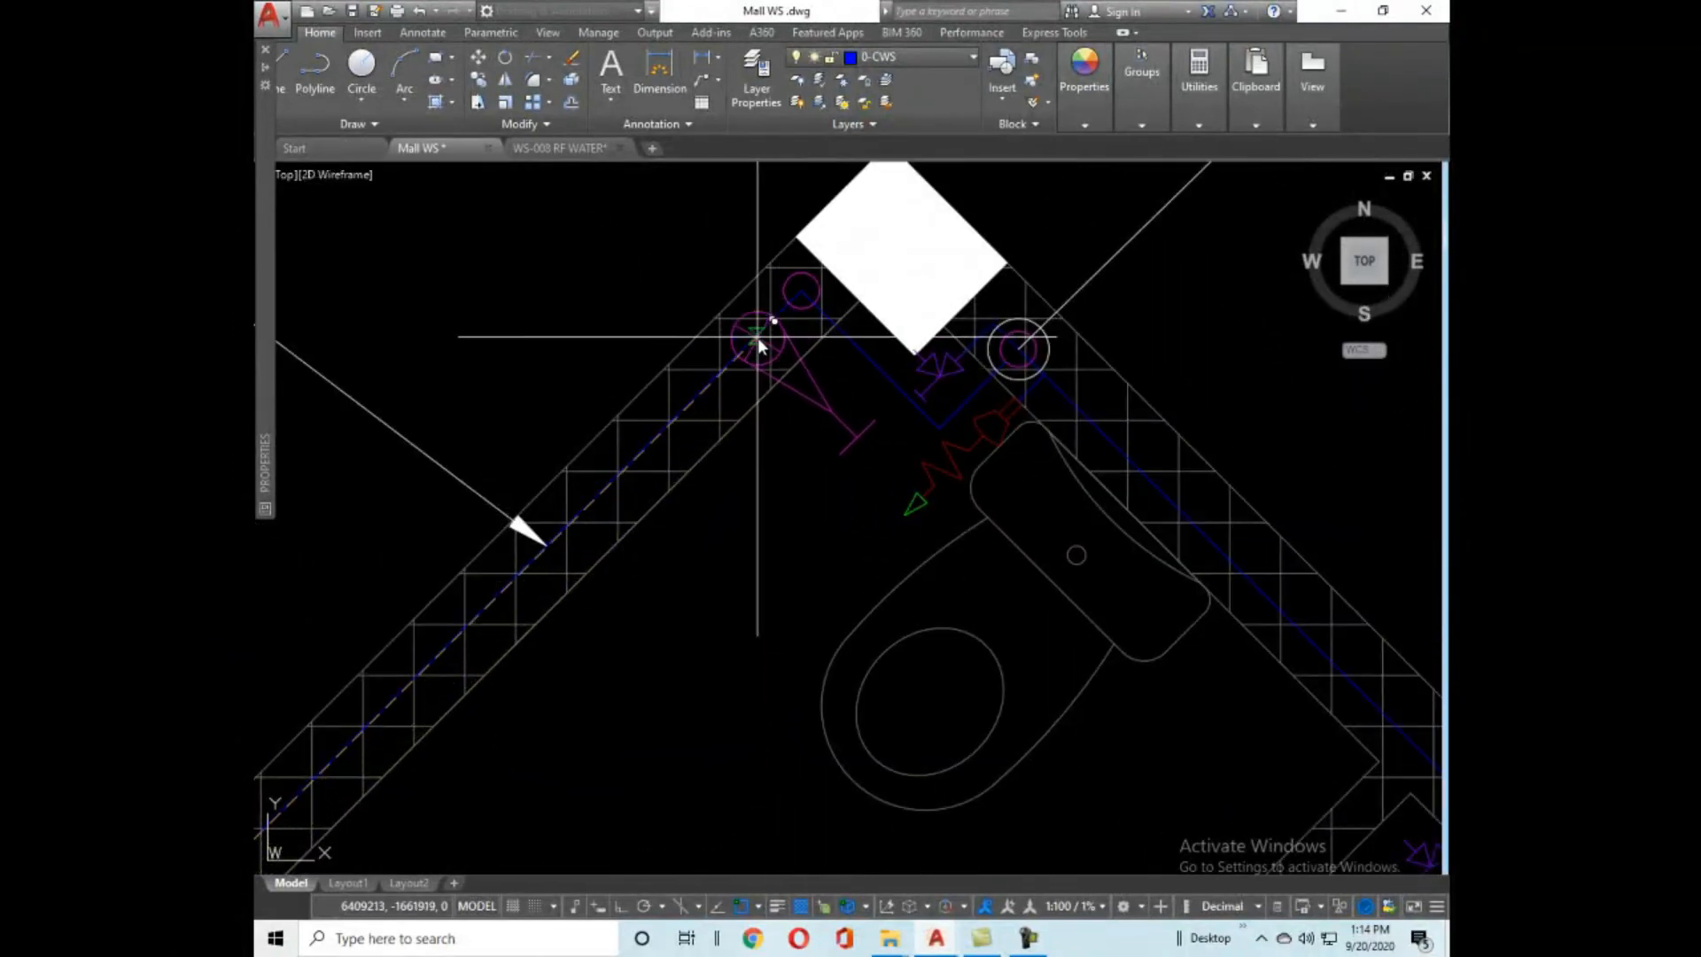
pyautogui.scroll(-5, 921, 411)
pyautogui.scroll(-2, 921, 411)
# Rotate the CV label to run parallel to the diagonal basin wall.
pyautogui.scroll(4, 836, 526)
pyautogui.press('space')
pyautogui.click(912, 452)
pyautogui.click(914, 486)
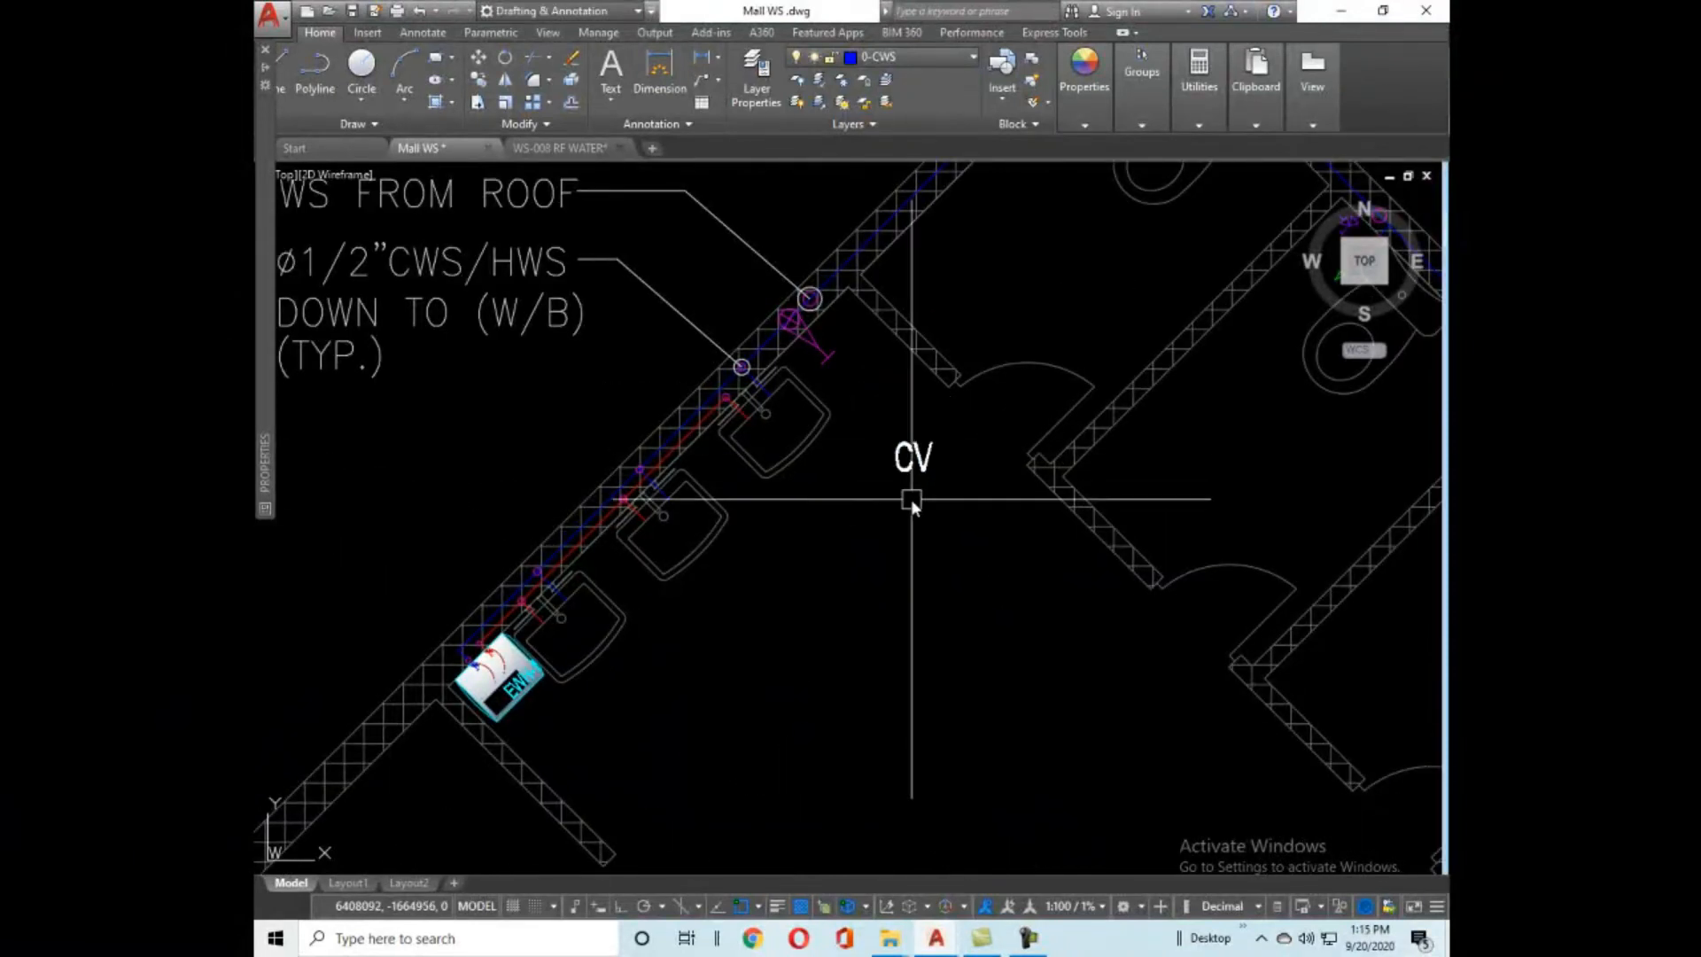
pyautogui.write('ro')
pyautogui.press('space')
pyautogui.click(915, 487)
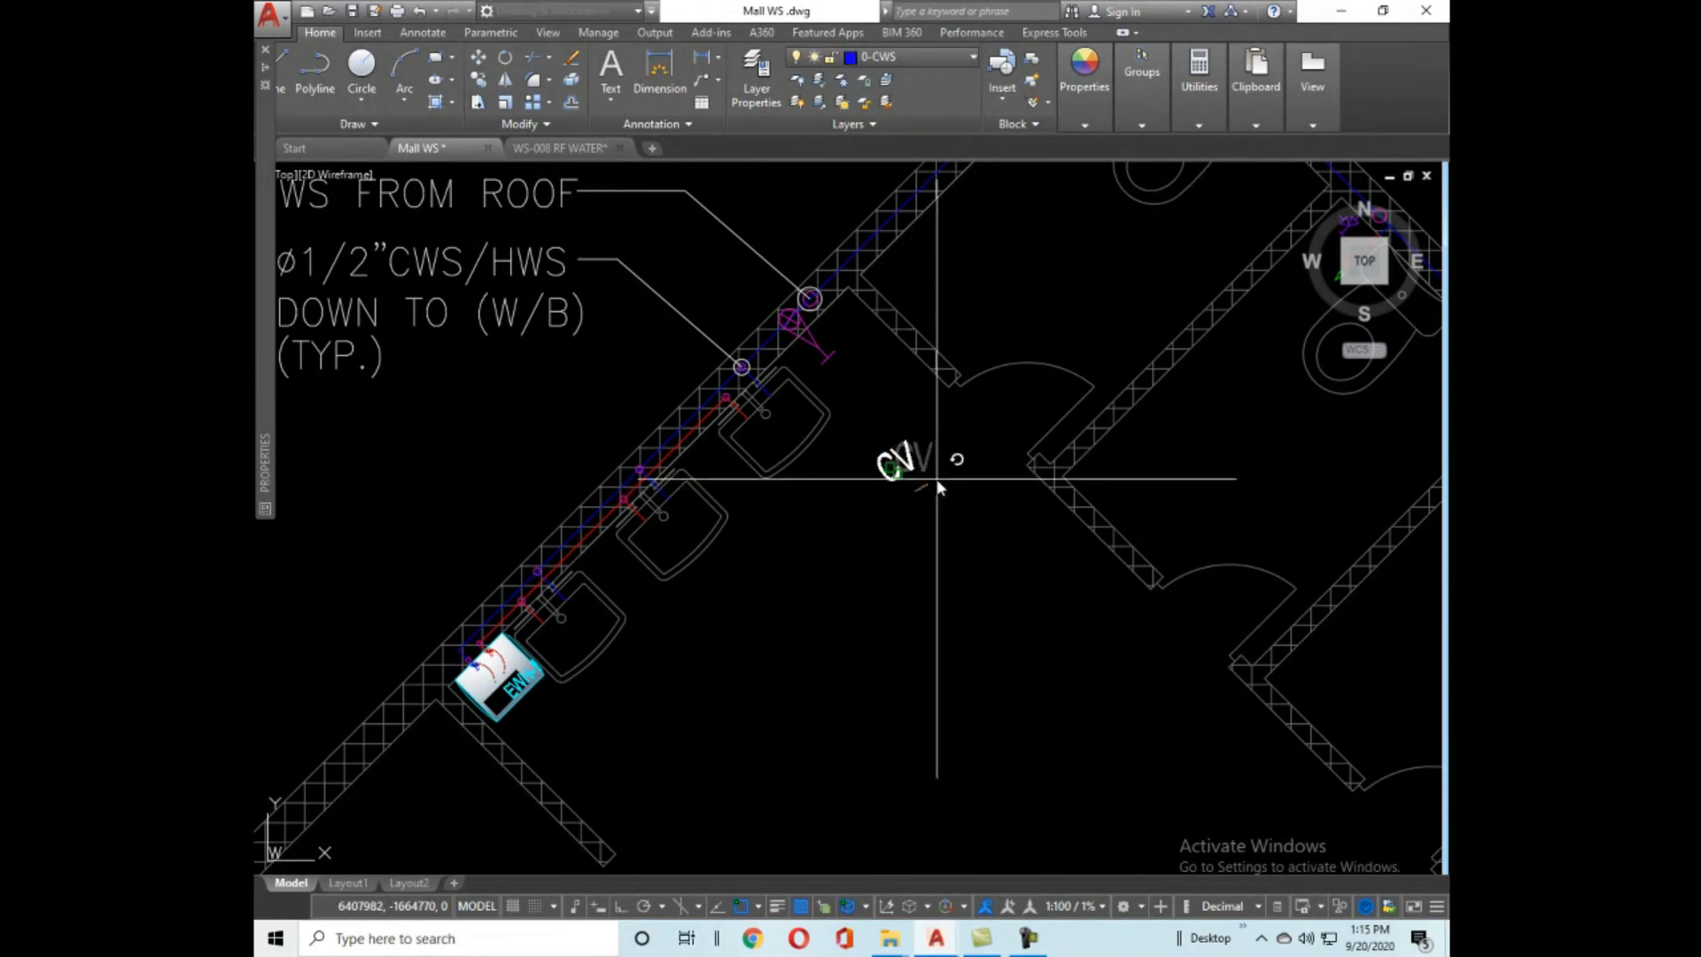
pyautogui.write('180')
pyautogui.press('space')
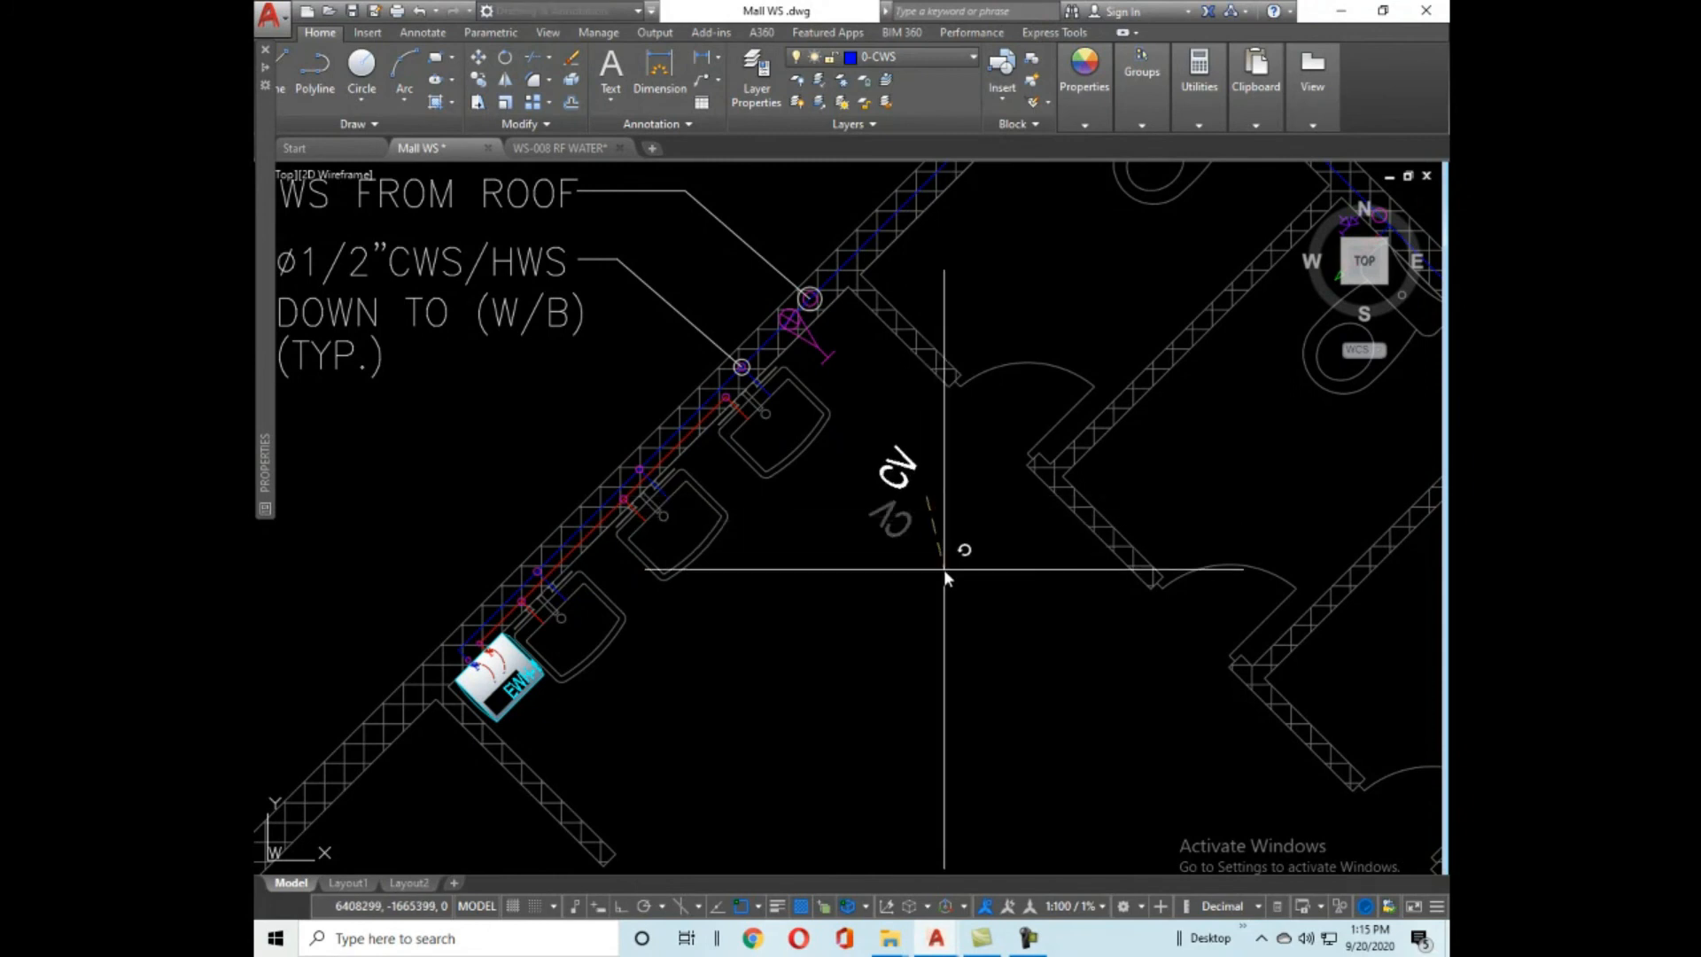
# Move the rotated CV label next to the check valve beside the roof riser.
pyautogui.click(905, 461)
pyautogui.press('m')
pyautogui.press('space')
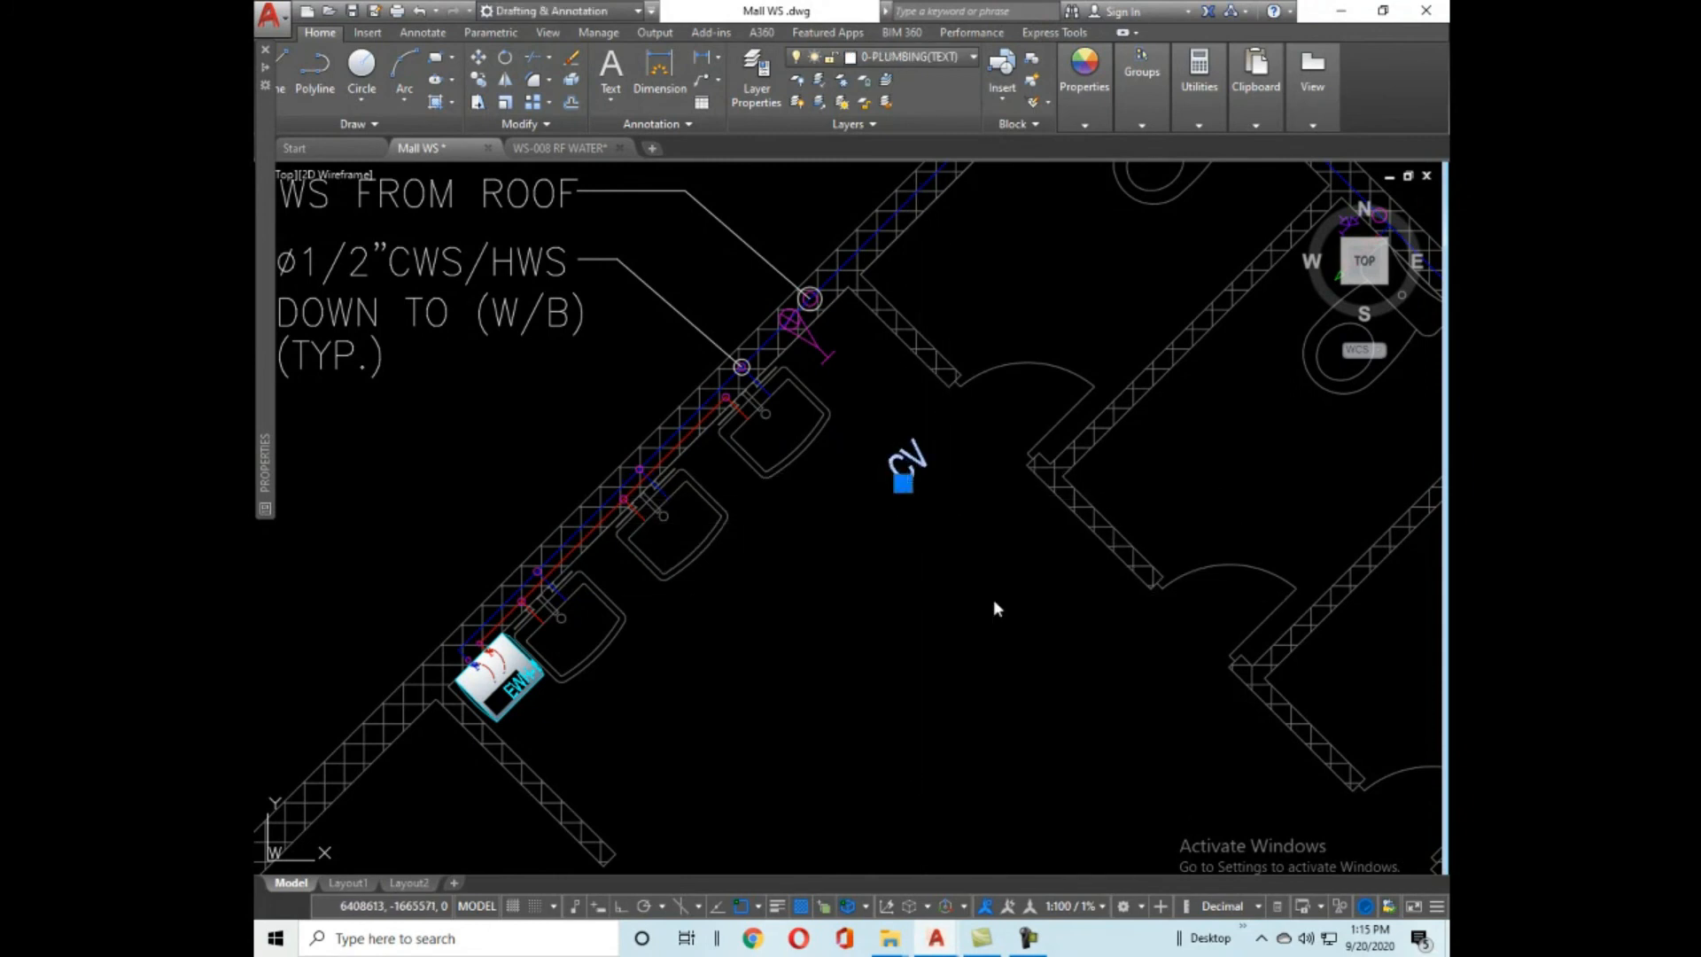
pyautogui.click(1003, 655)
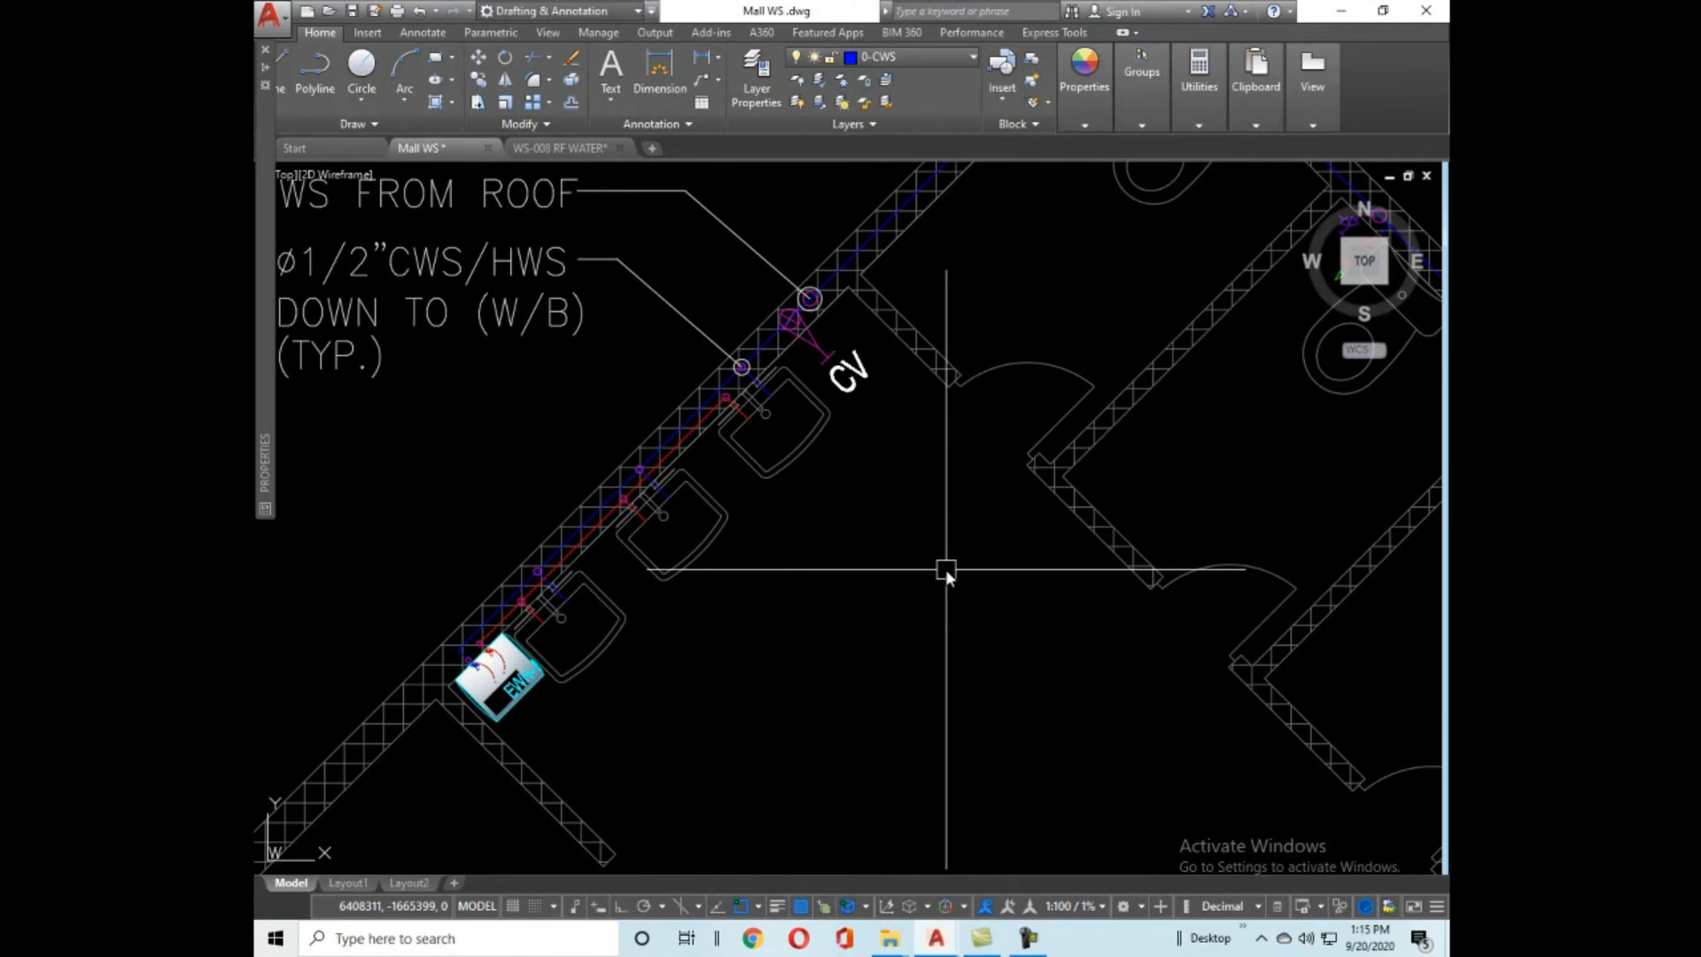
# Copy the CV label to the check valve near the corner column at the WC end.
pyautogui.scroll(4, 827, 360)
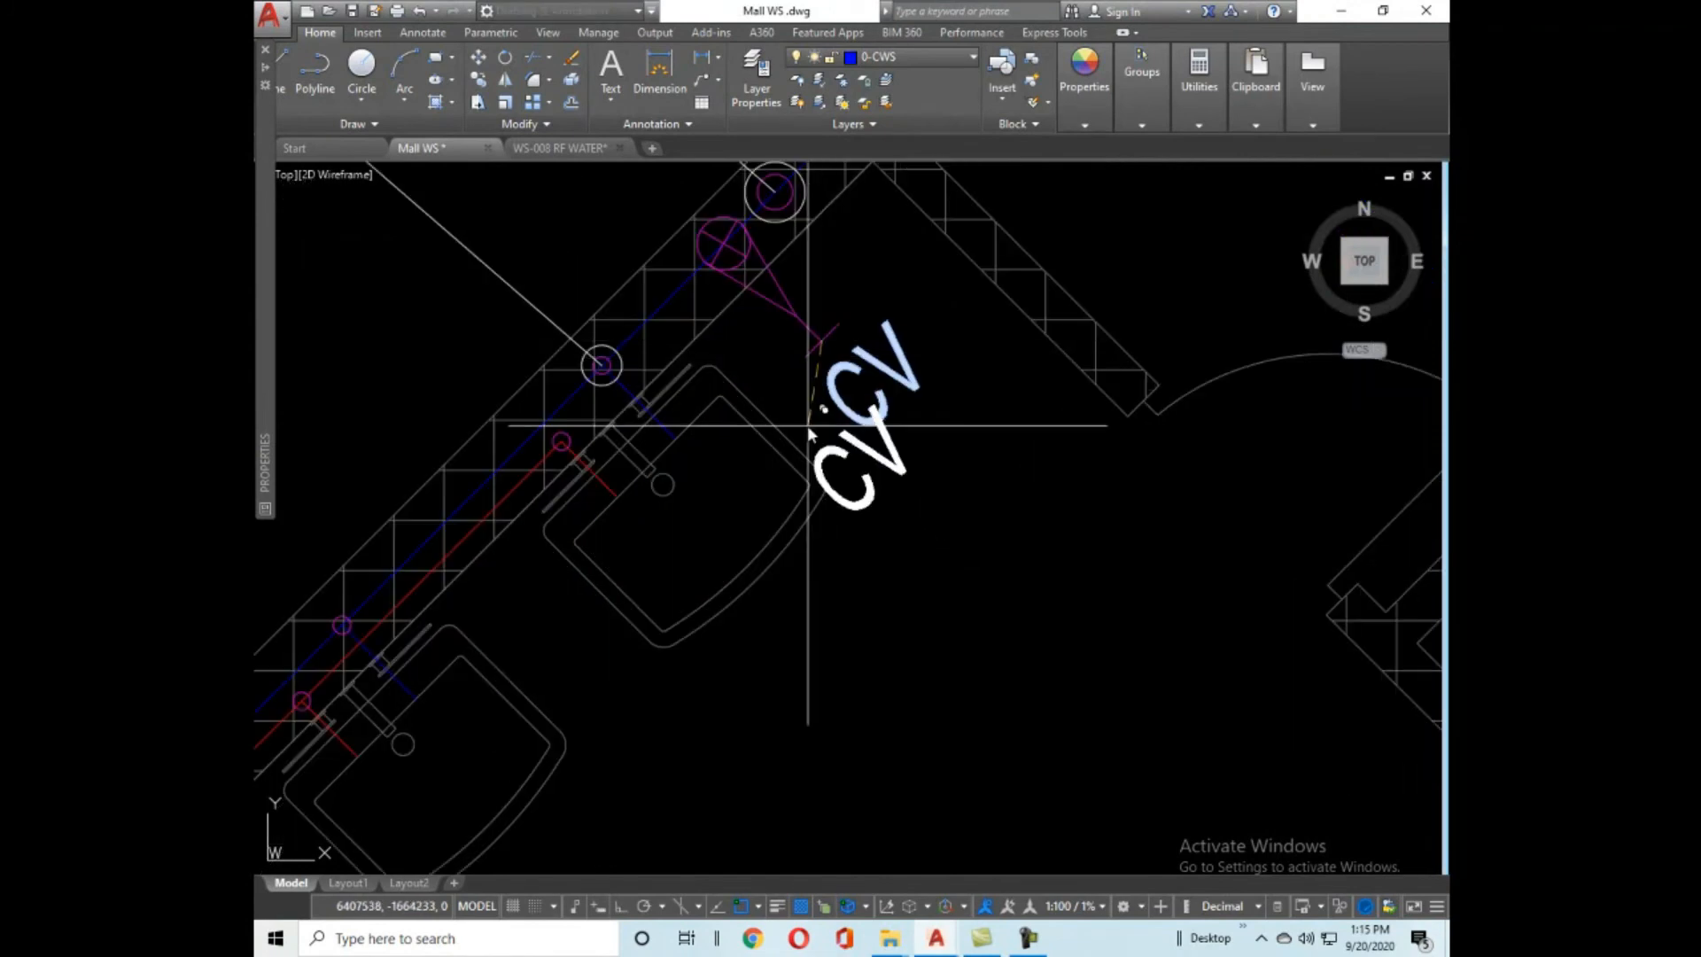
pyautogui.scroll(-5, 886, 372)
pyautogui.scroll(6, 913, 399)
pyautogui.click(810, 362)
pyautogui.scroll(-4, 811, 362)
# Examine the right-wing WC row, the far-end basins and the ø1" CWS AFC pipe up to the column.
pyautogui.scroll(-5, 913, 391)
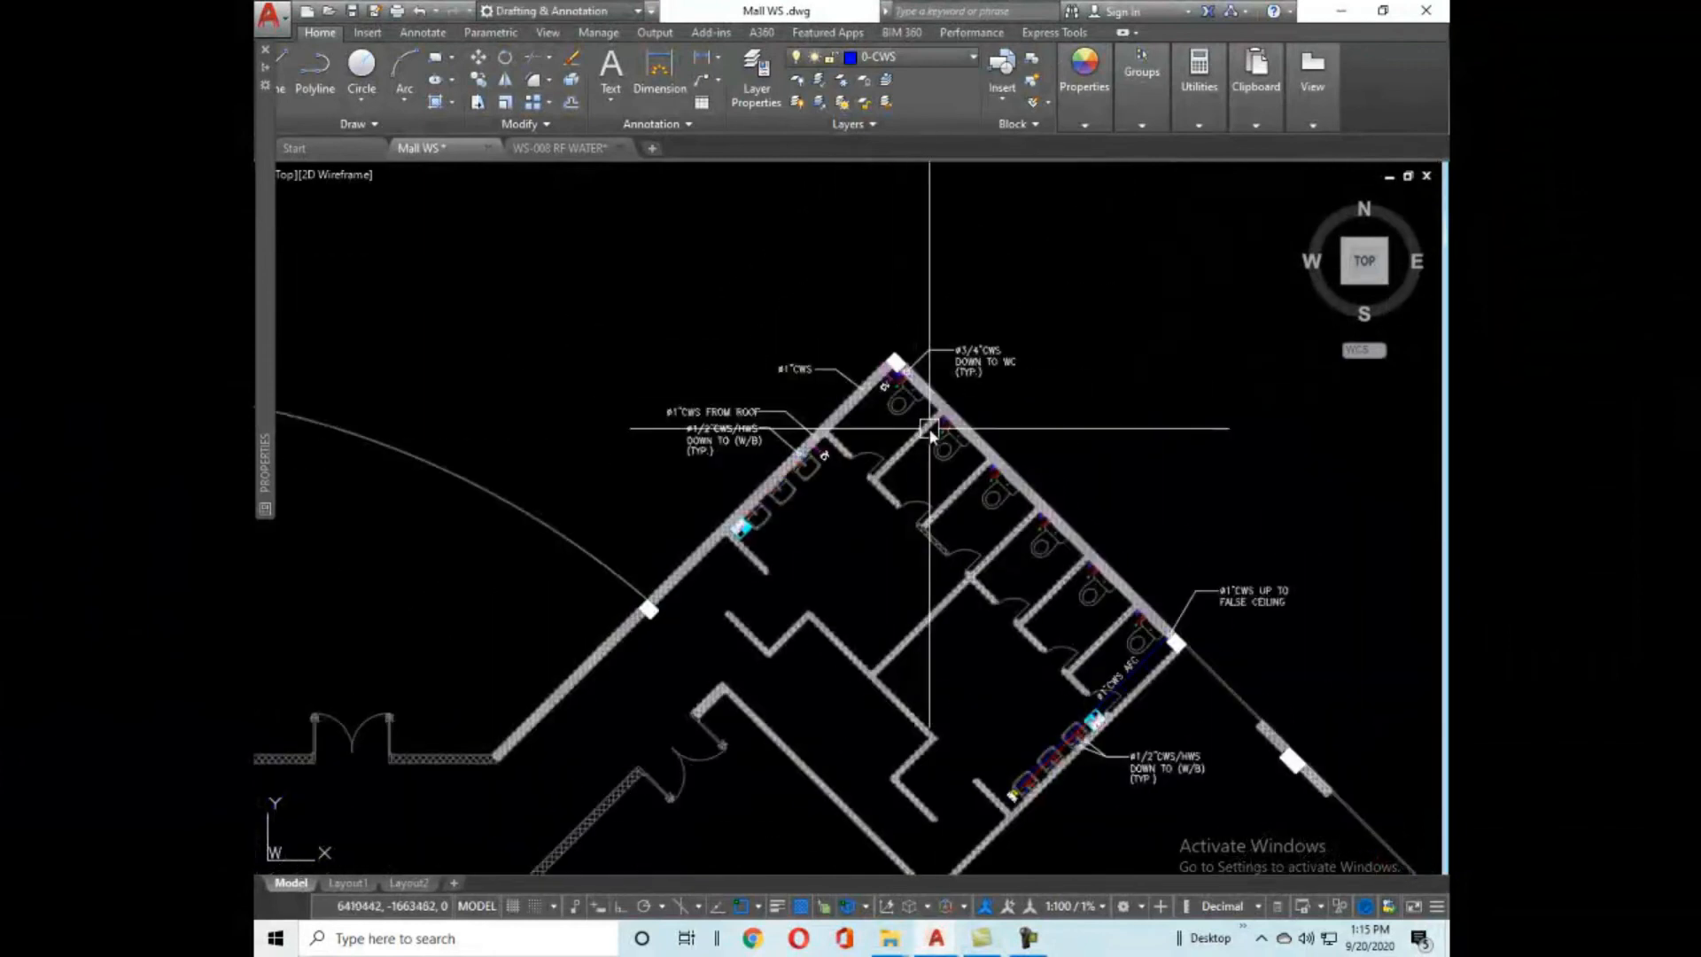
pyautogui.scroll(6, 930, 429)
pyautogui.scroll(-4, 895, 337)
pyautogui.moveTo(1231, 664); pyautogui.dragTo(817, 364, button='middle')
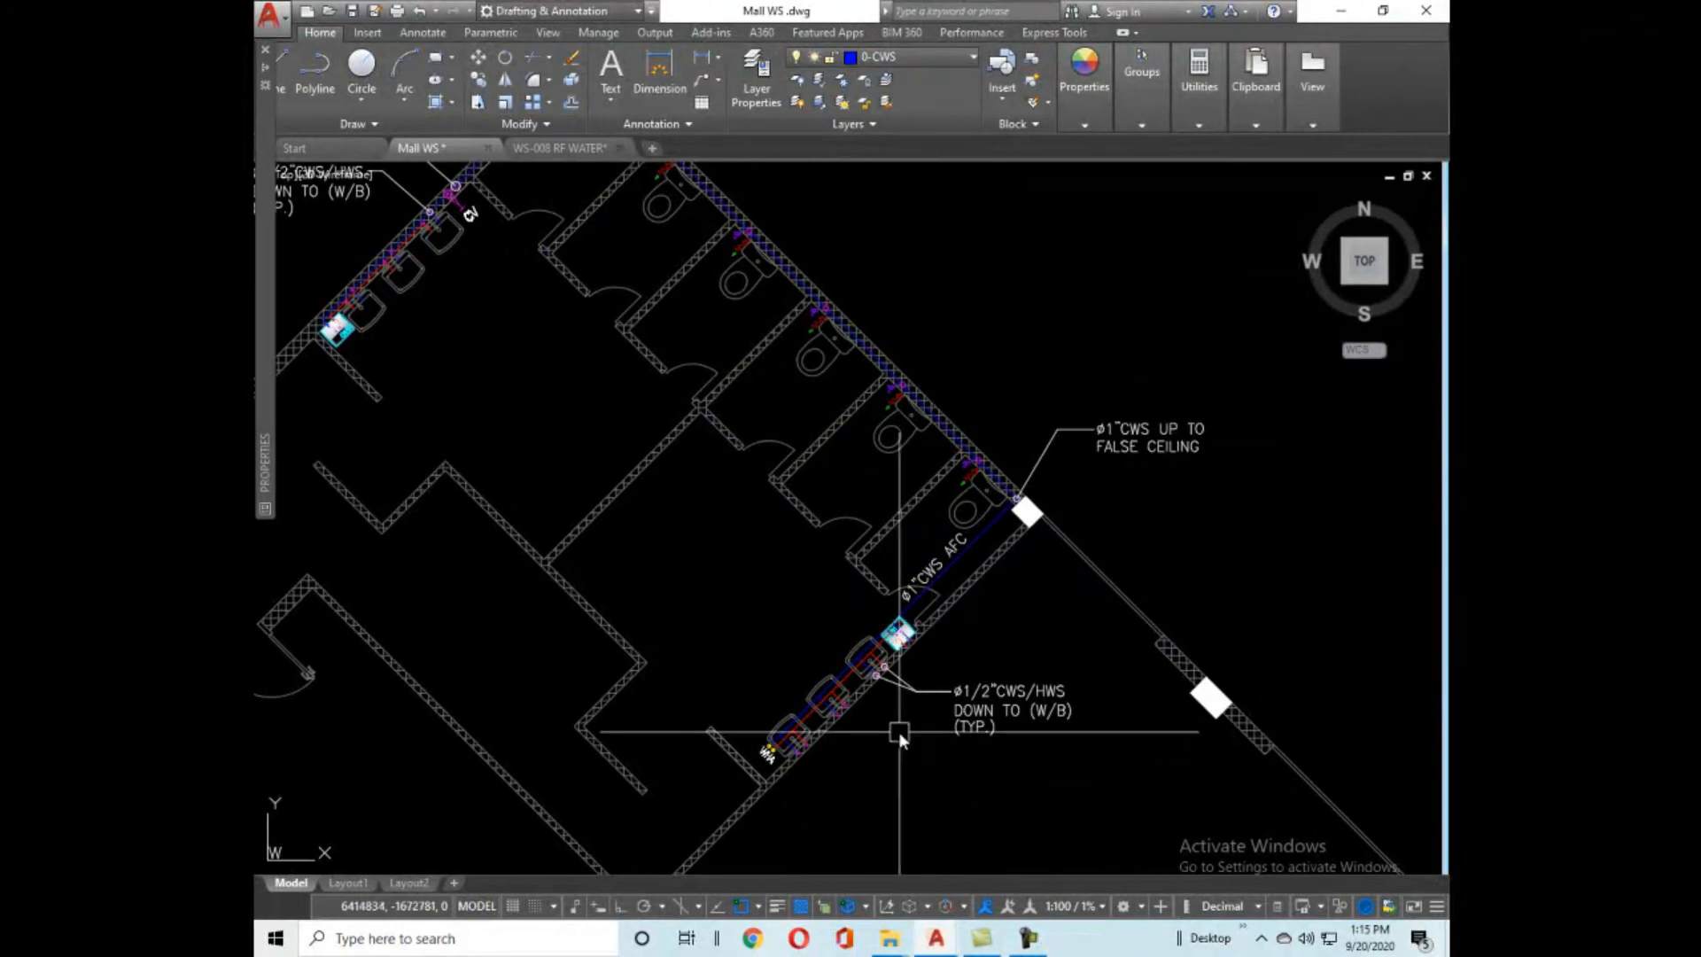
pyautogui.moveTo(900, 729); pyautogui.dragTo(893, 448, button='middle')
pyautogui.scroll(4, 912, 361)
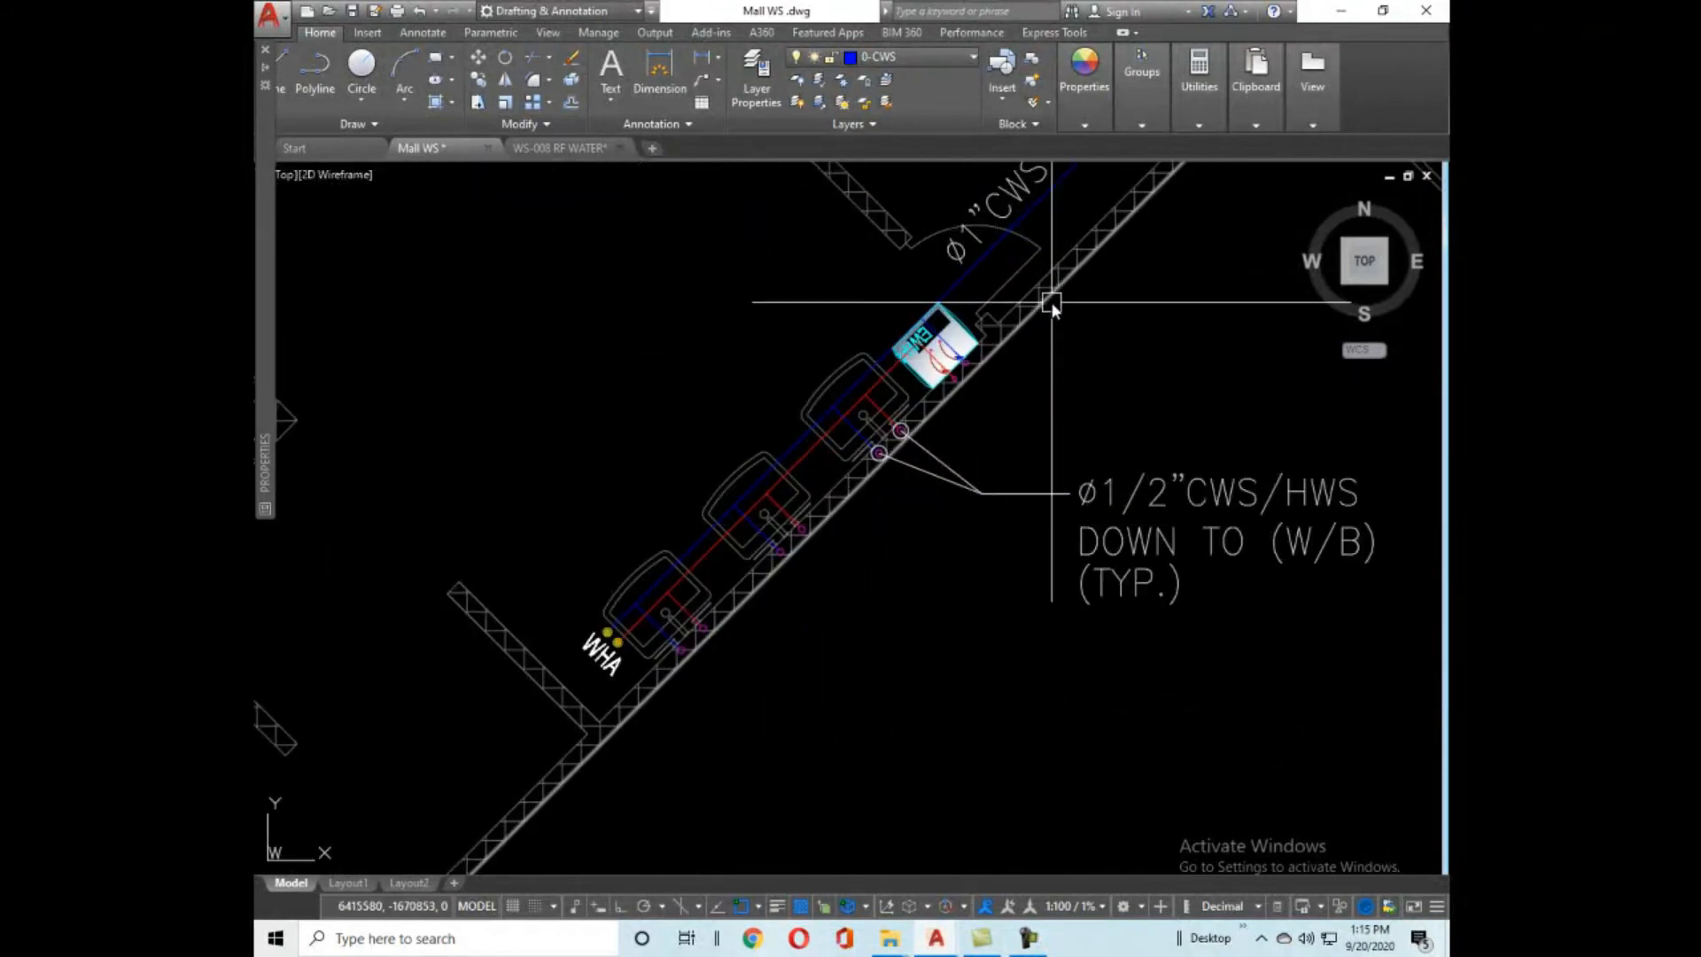
pyautogui.moveTo(1040, 306); pyautogui.dragTo(797, 601, button='middle')
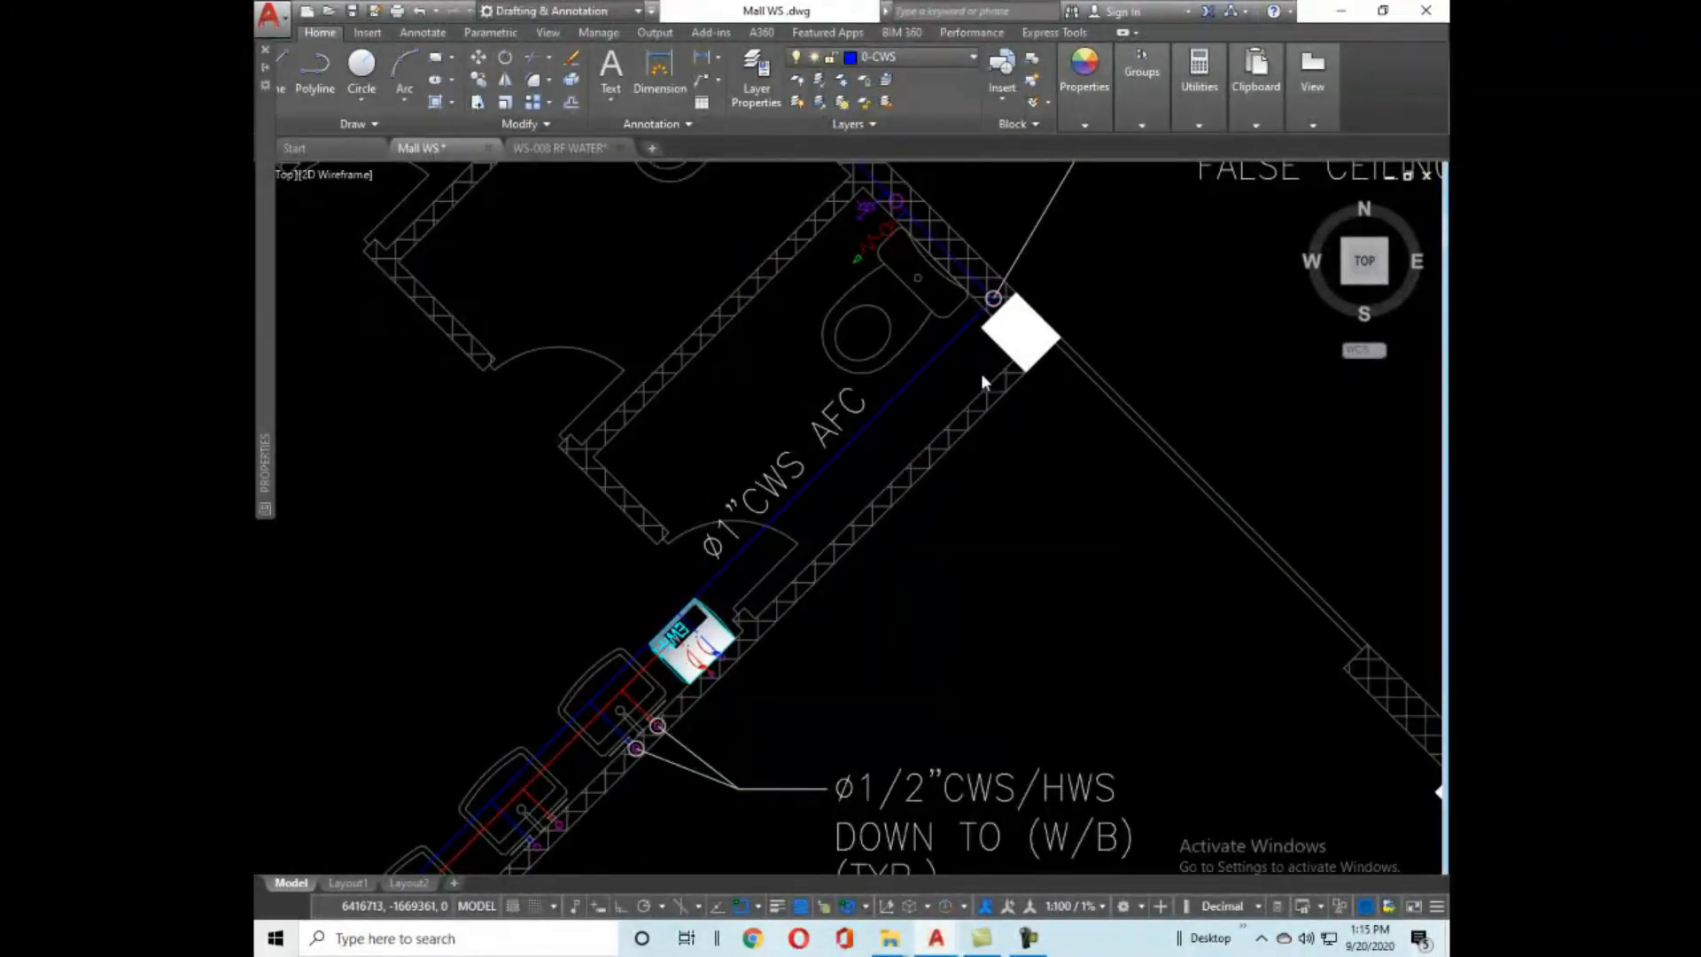
# Copy the supply gate valve with its GV label from the left wing onto the right wing's ø1" CWS AFC pipe beside the column.
pyautogui.scroll(-10, 1013, 445)
pyautogui.scroll(3, 627, 409)
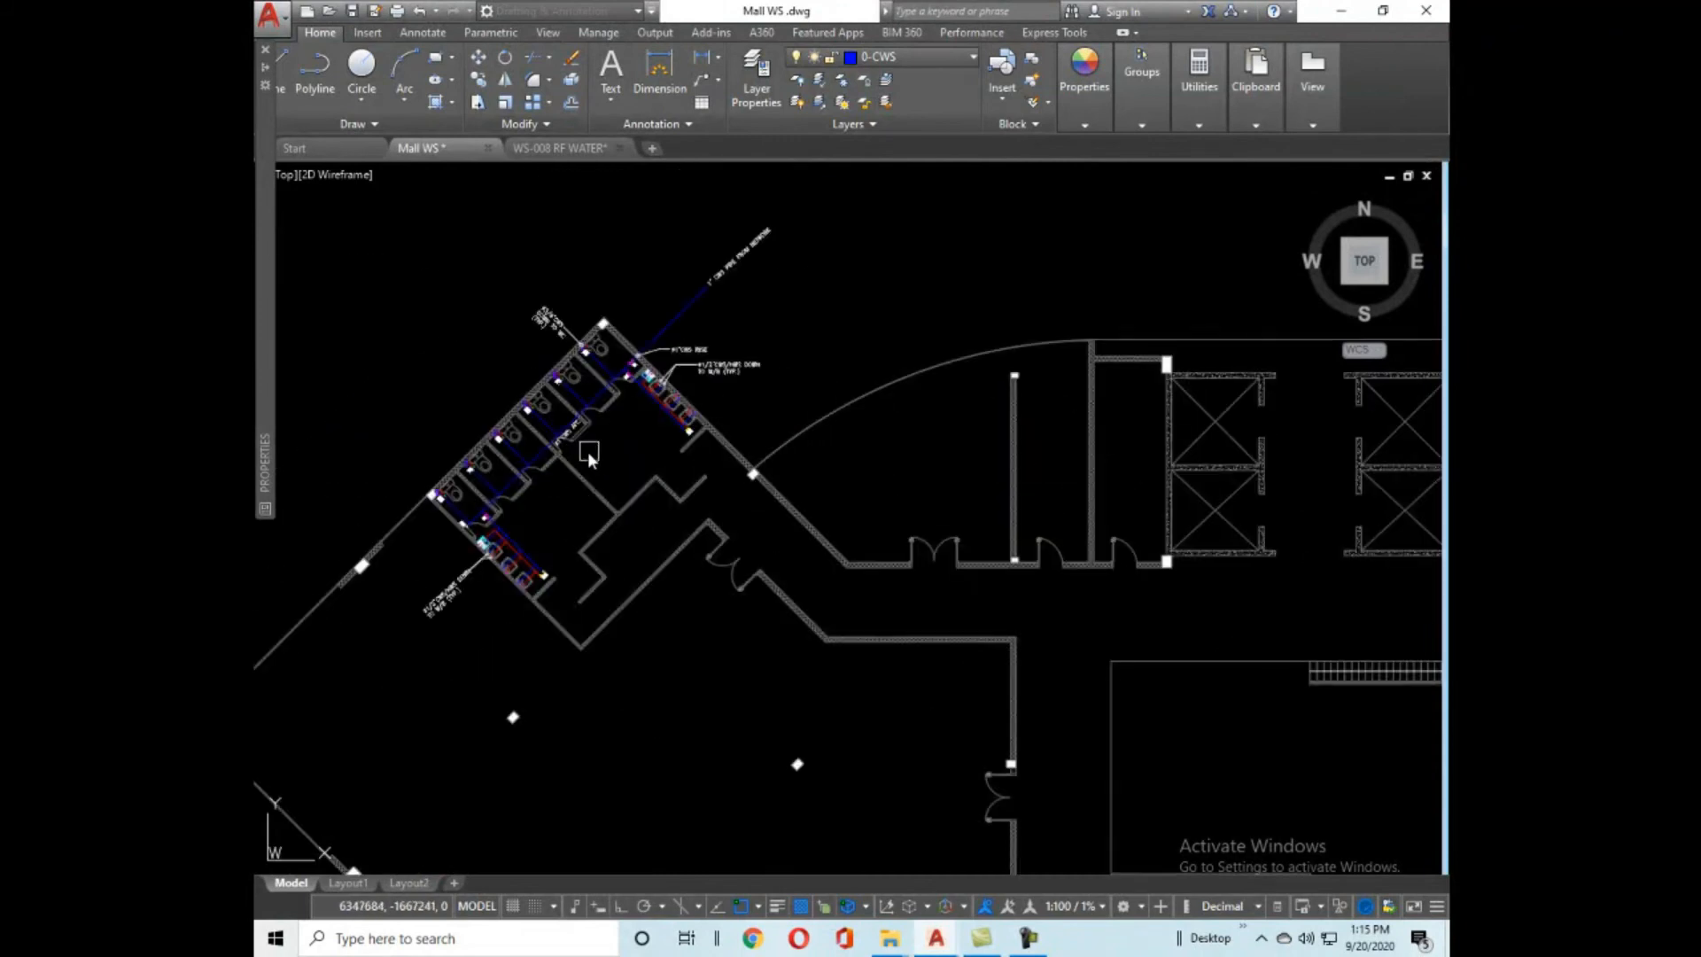
pyautogui.scroll(4, 586, 398)
pyautogui.moveTo(682, 310); pyautogui.dragTo(758, 585, button='middle')
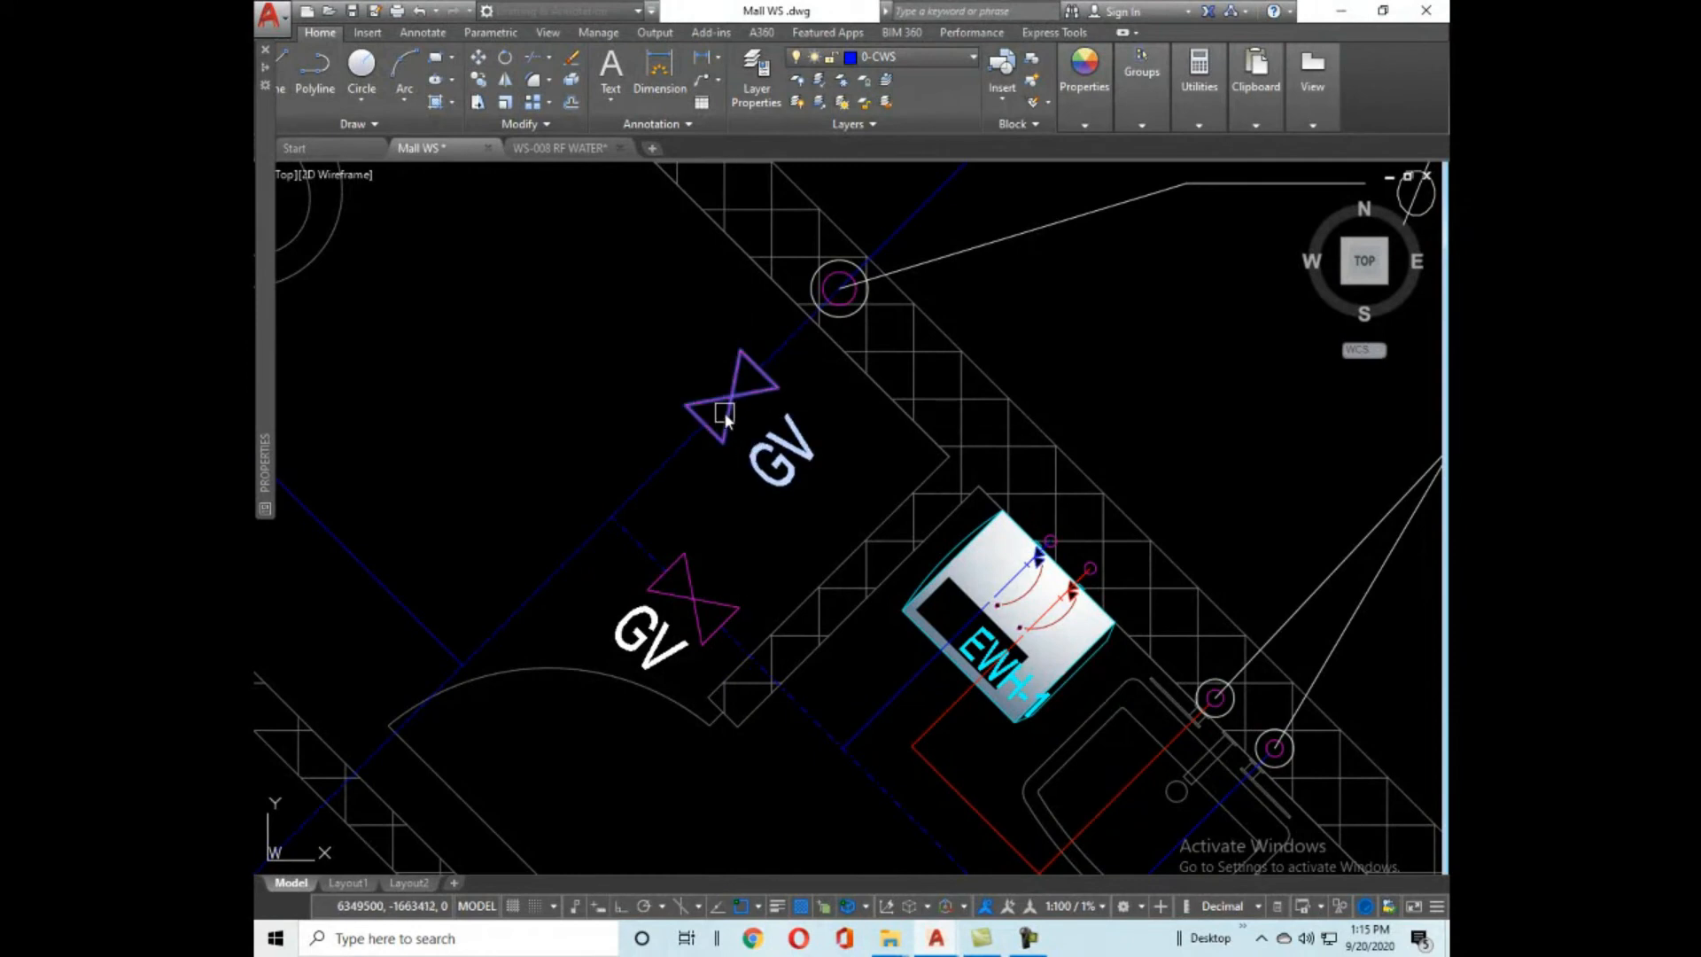
pyautogui.scroll(-8, 733, 403)
pyautogui.scroll(8, 817, 377)
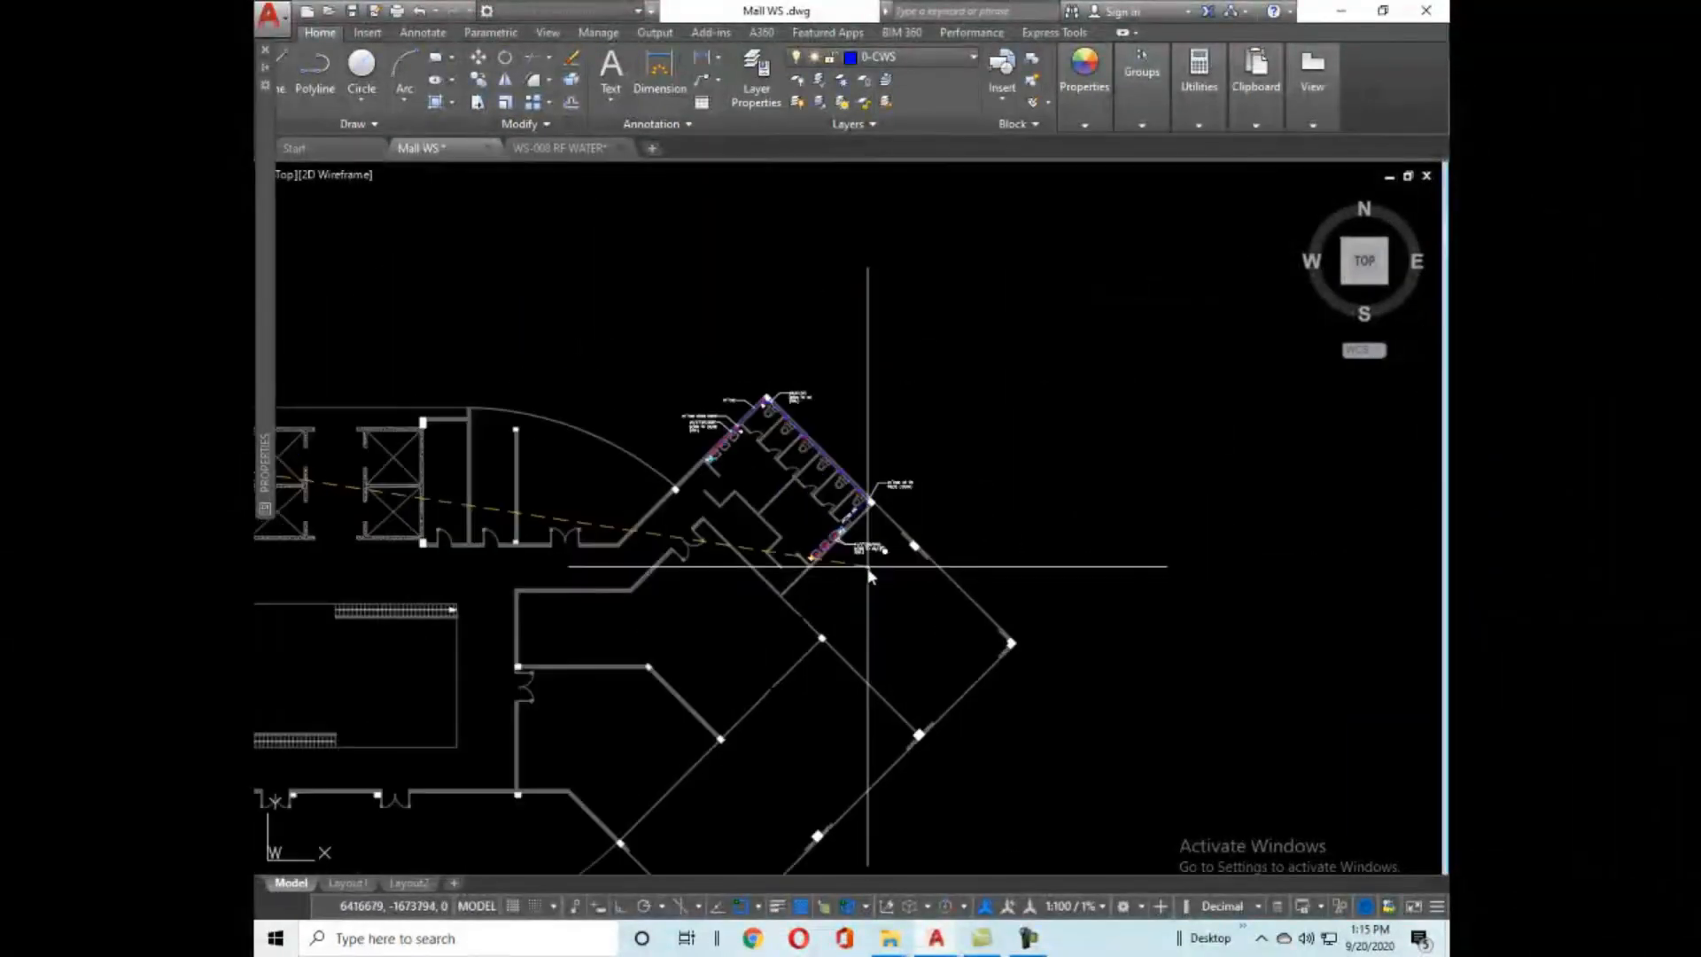
pyautogui.scroll(7, 817, 377)
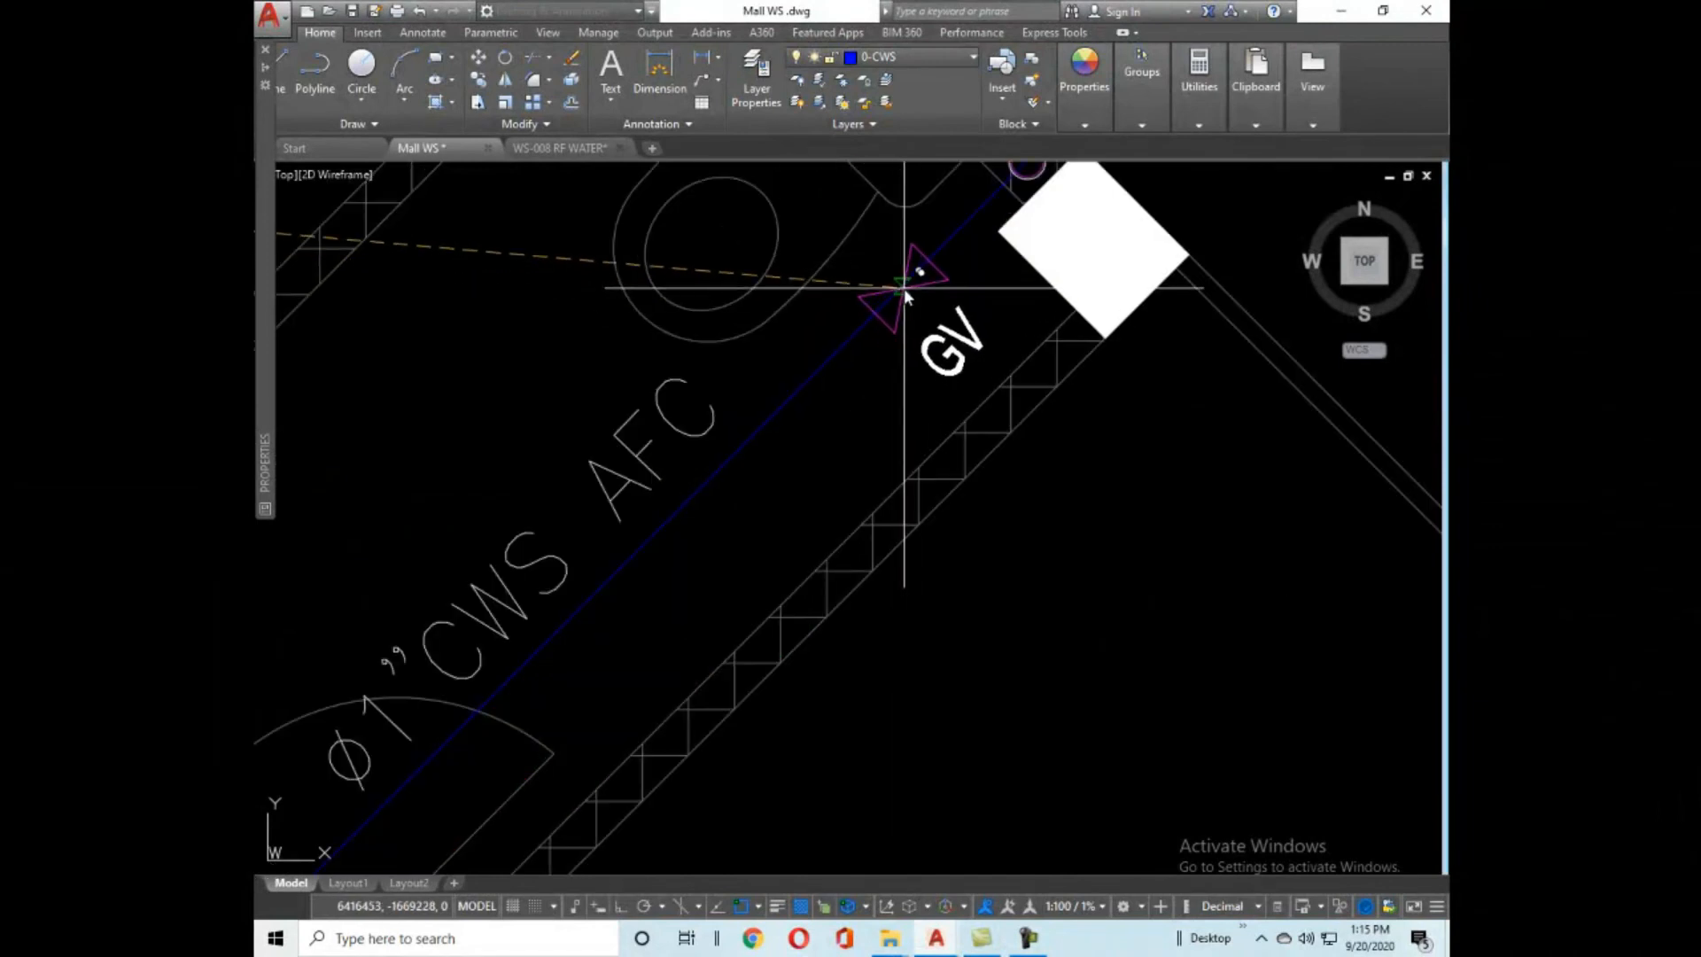
pyautogui.scroll(8, 903, 273)
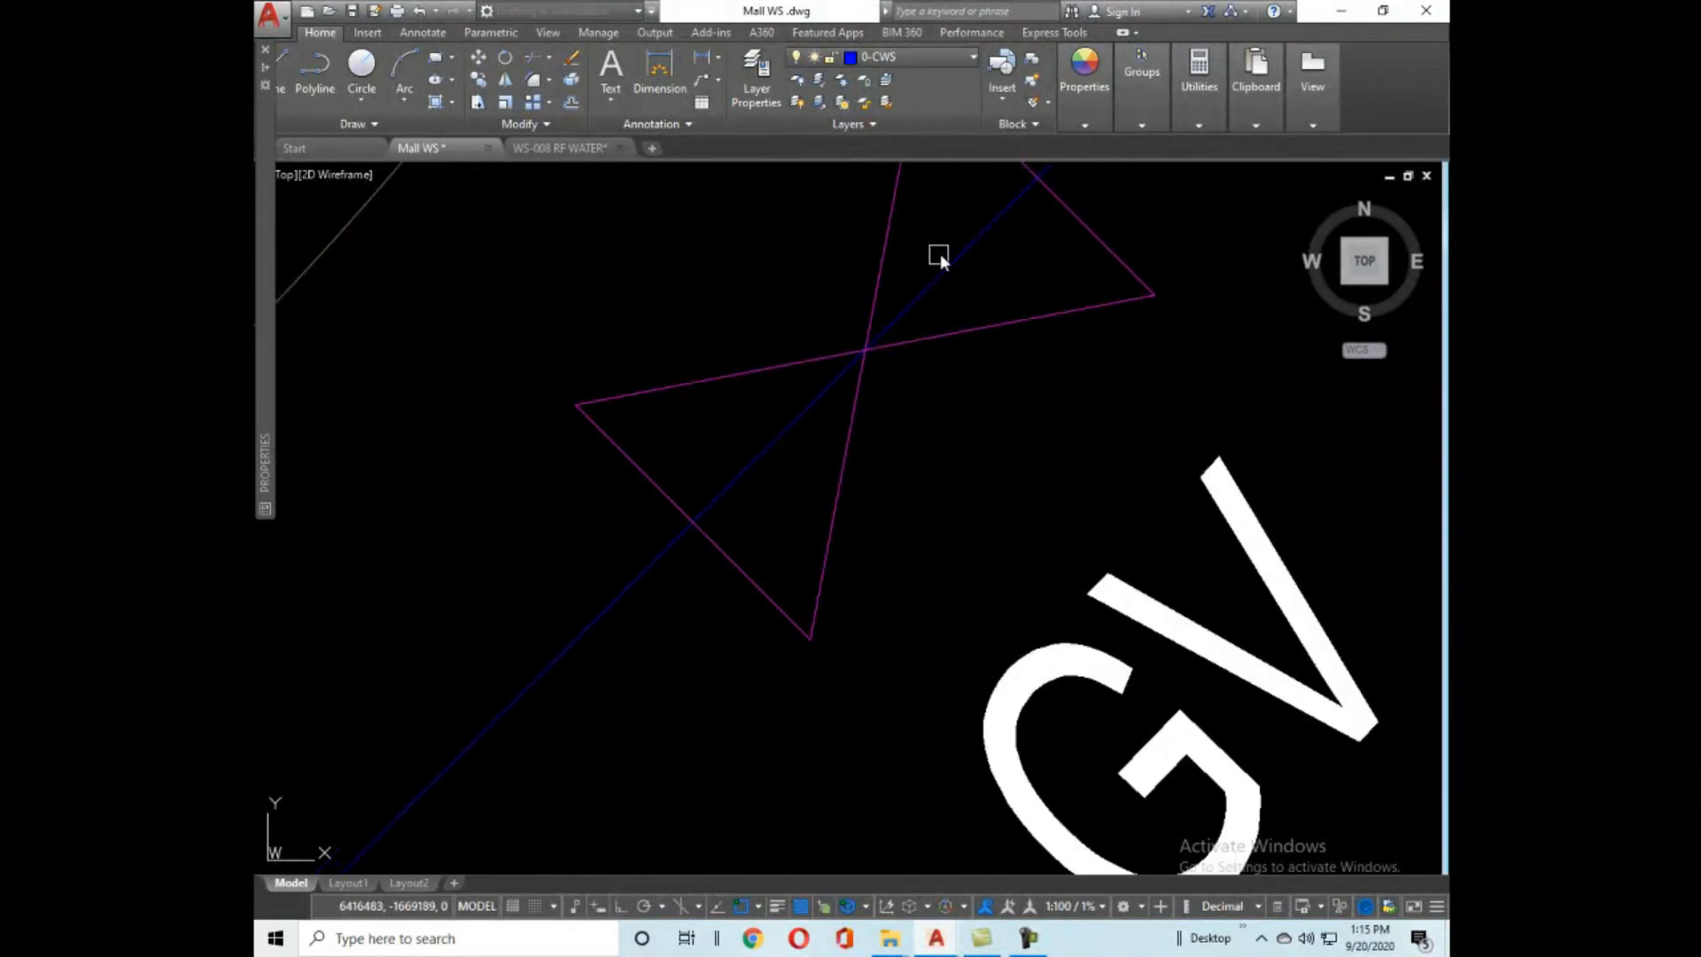
pyautogui.scroll(-6, 811, 397)
pyautogui.click(885, 464)
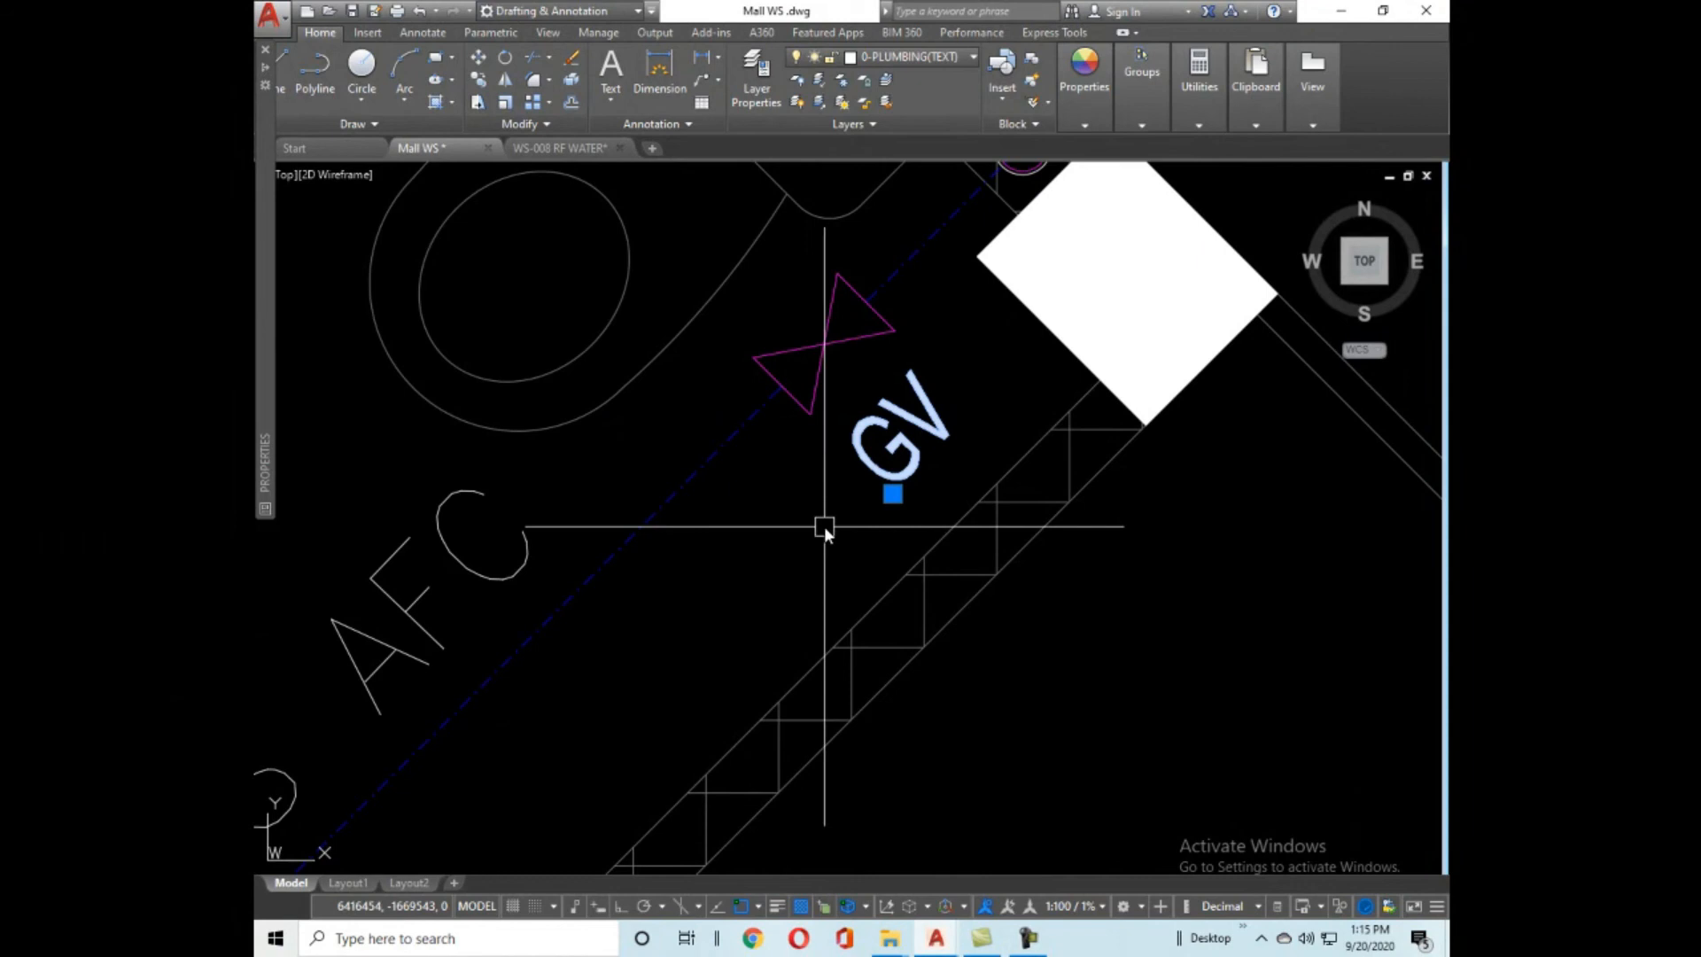
# Review the valves and labels at both basin groups of the right-wing washrooms, and the overall mall plan.
pyautogui.scroll(-8, 801, 545)
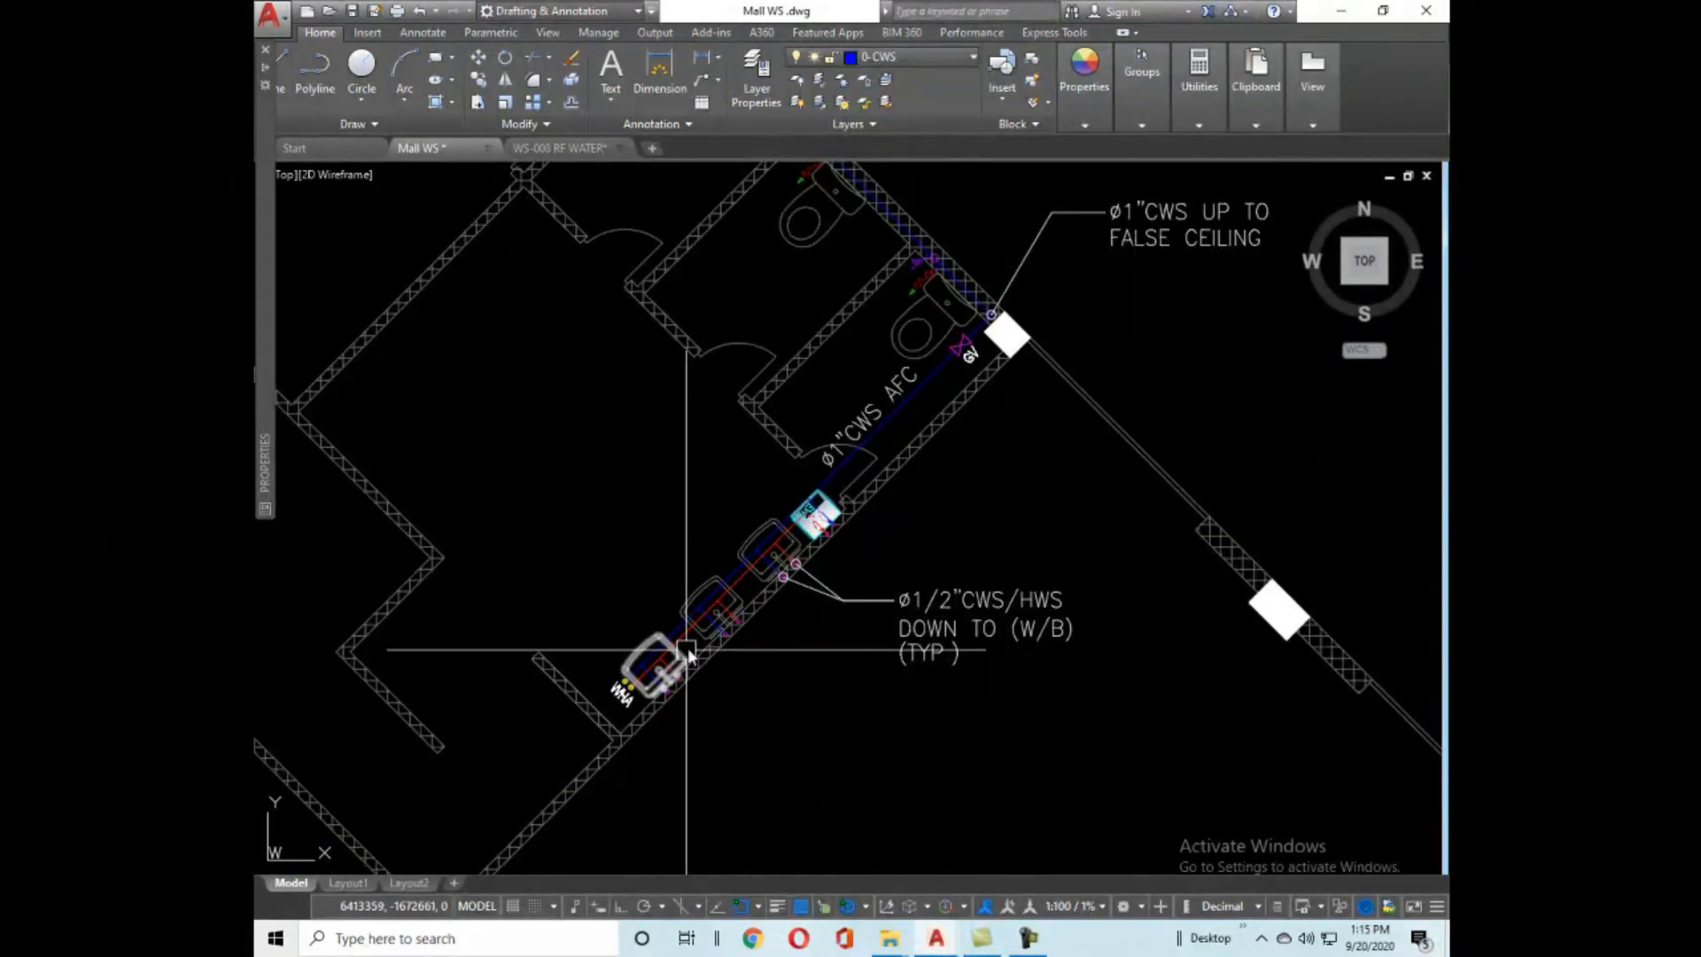
pyautogui.moveTo(1058, 367); pyautogui.dragTo(1045, 589, button='middle')
pyautogui.scroll(-3, 1072, 620)
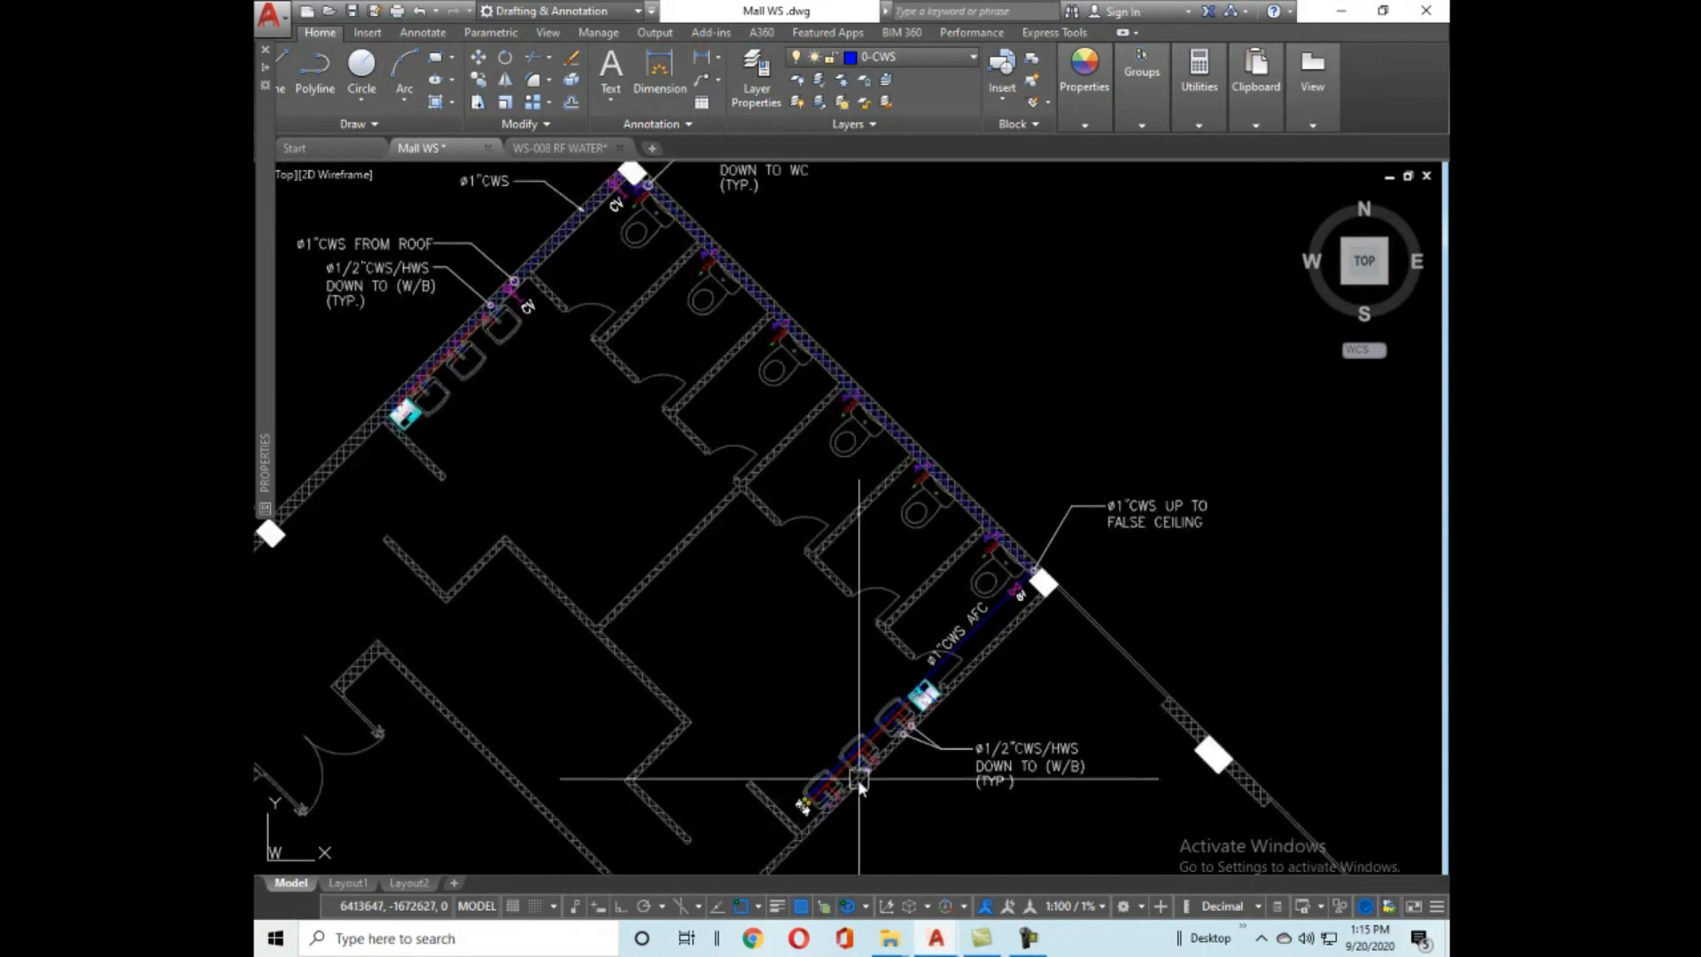
pyautogui.moveTo(846, 800); pyautogui.dragTo(930, 535, button='middle')
pyautogui.scroll(4, 1007, 493)
pyautogui.scroll(-2, 949, 589)
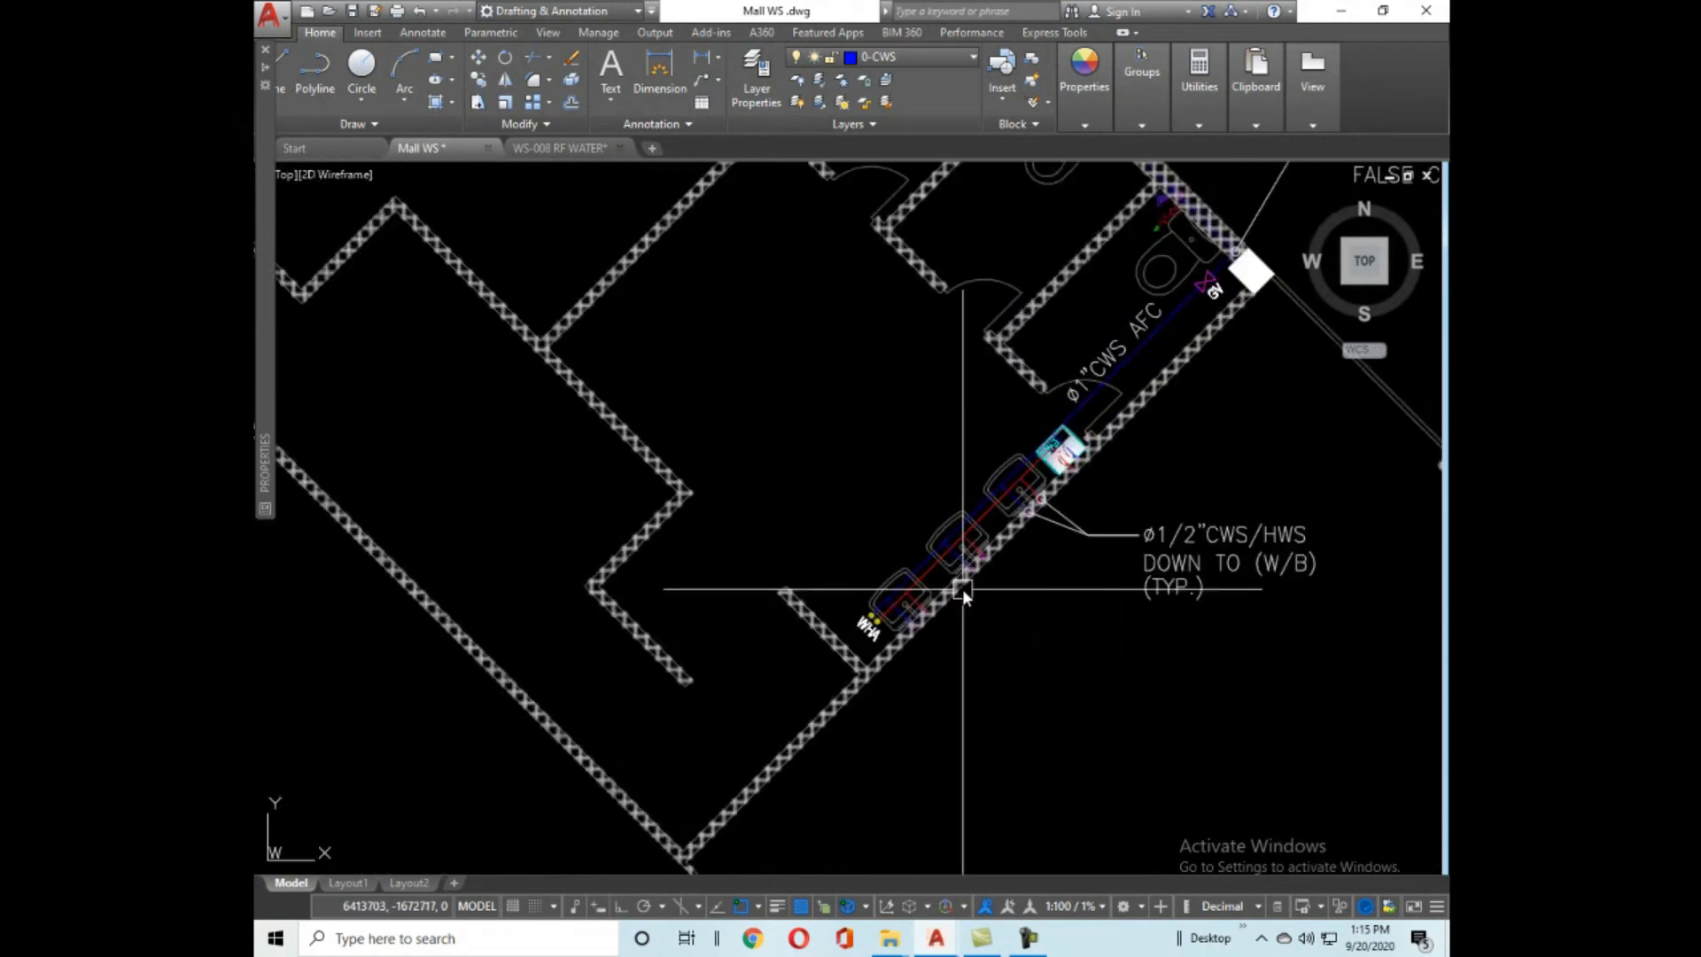
pyautogui.scroll(-5, 1119, 464)
pyautogui.scroll(-2, 1015, 496)
pyautogui.moveTo(1014, 496); pyautogui.dragTo(1081, 598, button='middle')
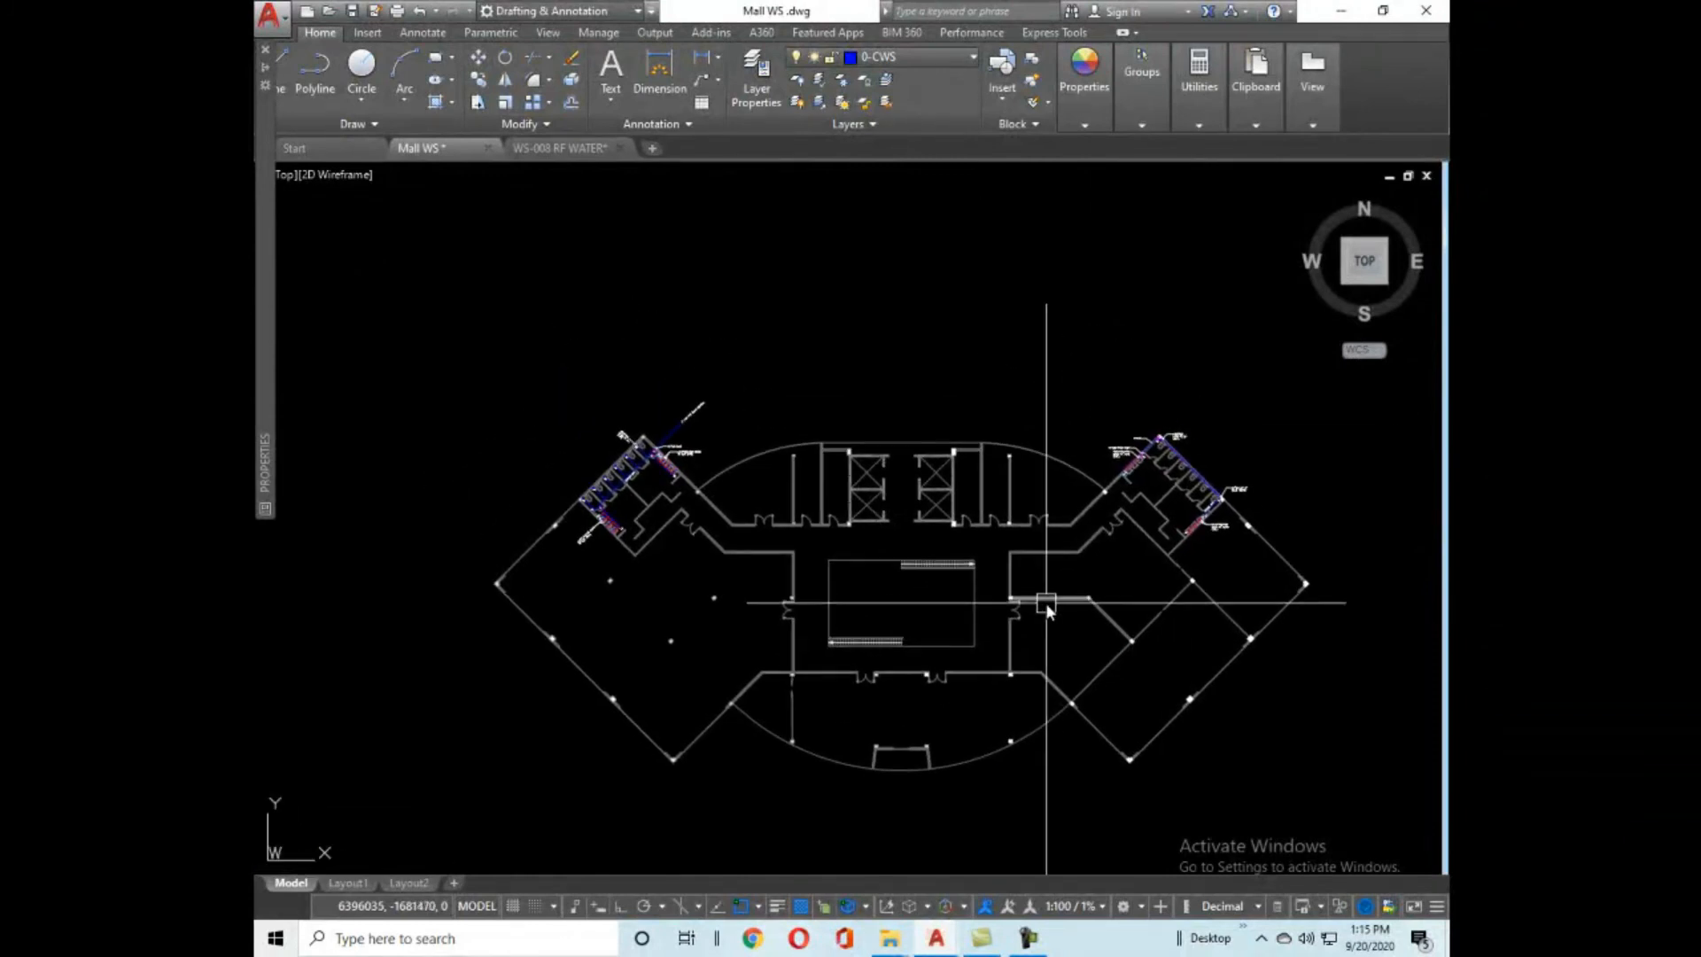
pyautogui.moveTo(1046, 606)
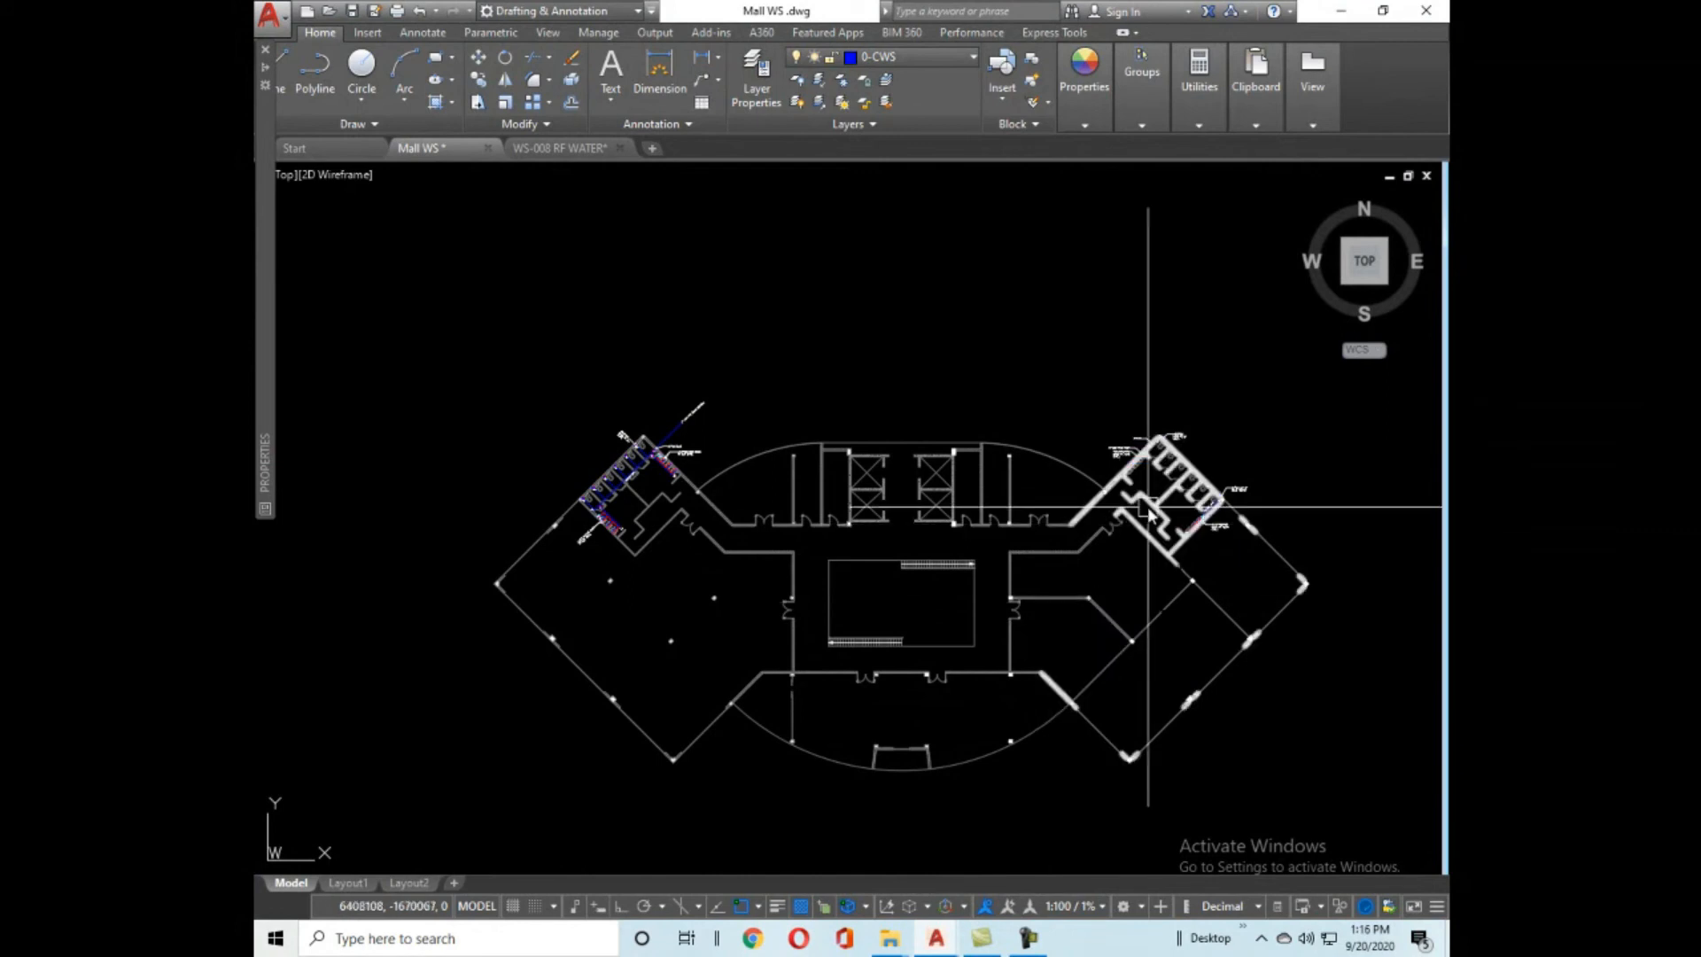
# Examine the right-wing basin wall with its ø1" CWS FROM ROOF and ø1/2" CWS/HWS callouts.
pyautogui.scroll(4, 1225, 487)
pyautogui.scroll(8, 1047, 492)
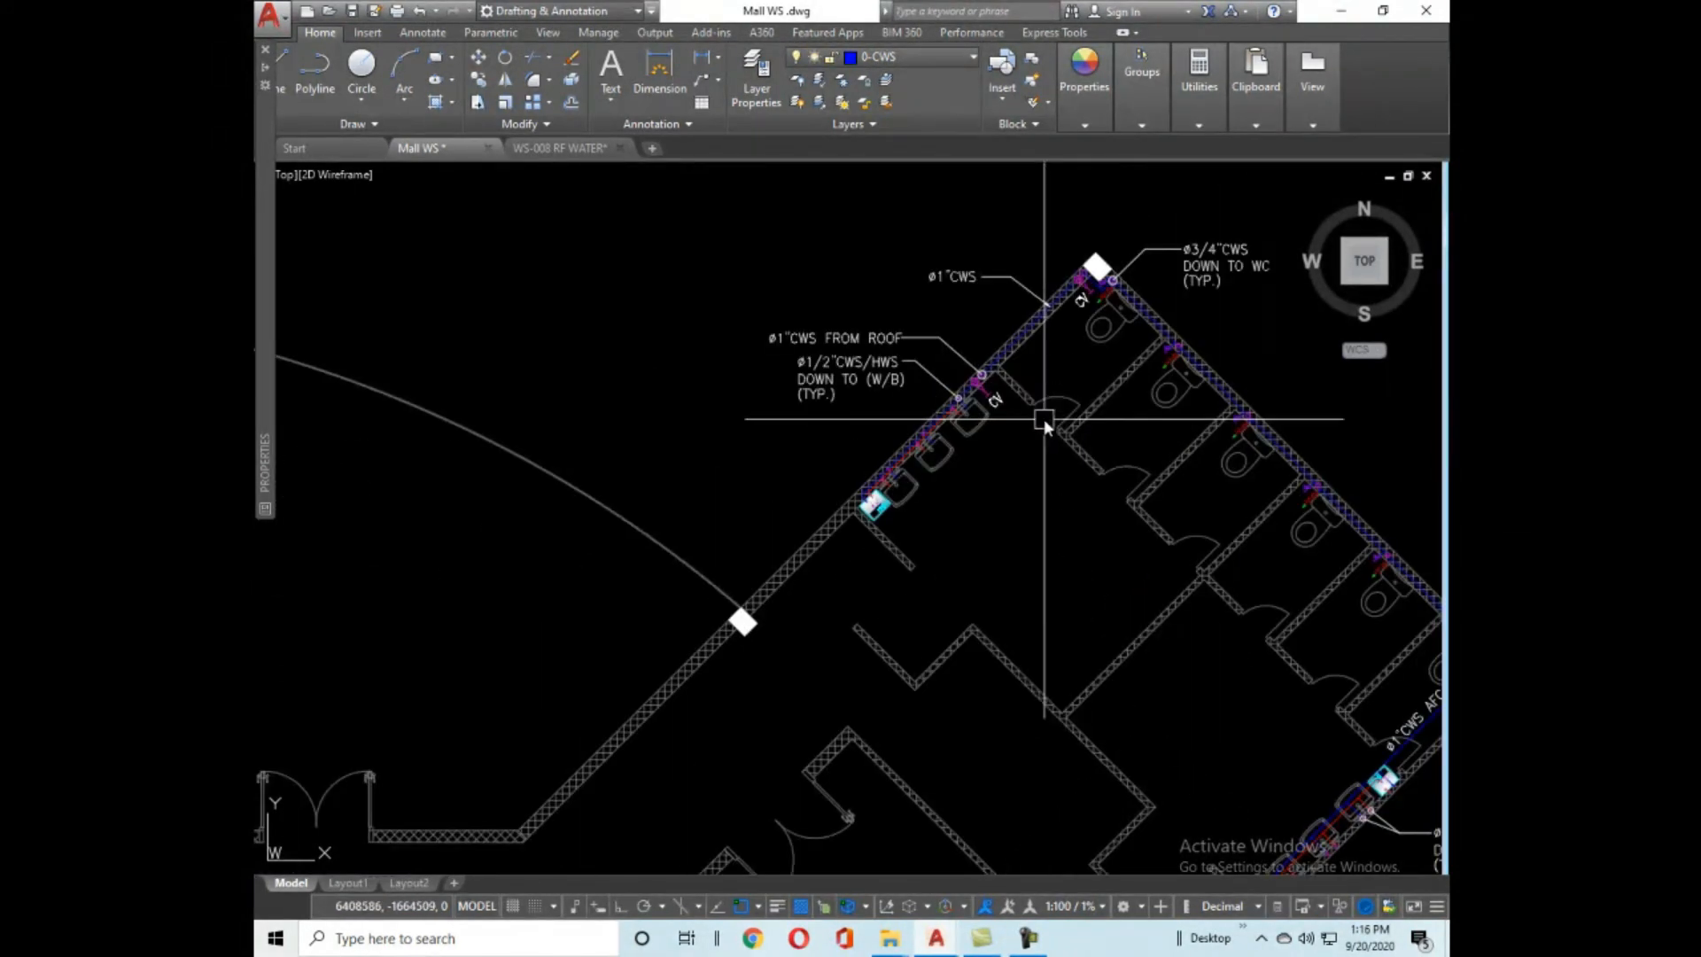
pyautogui.scroll(-5, 987, 379)
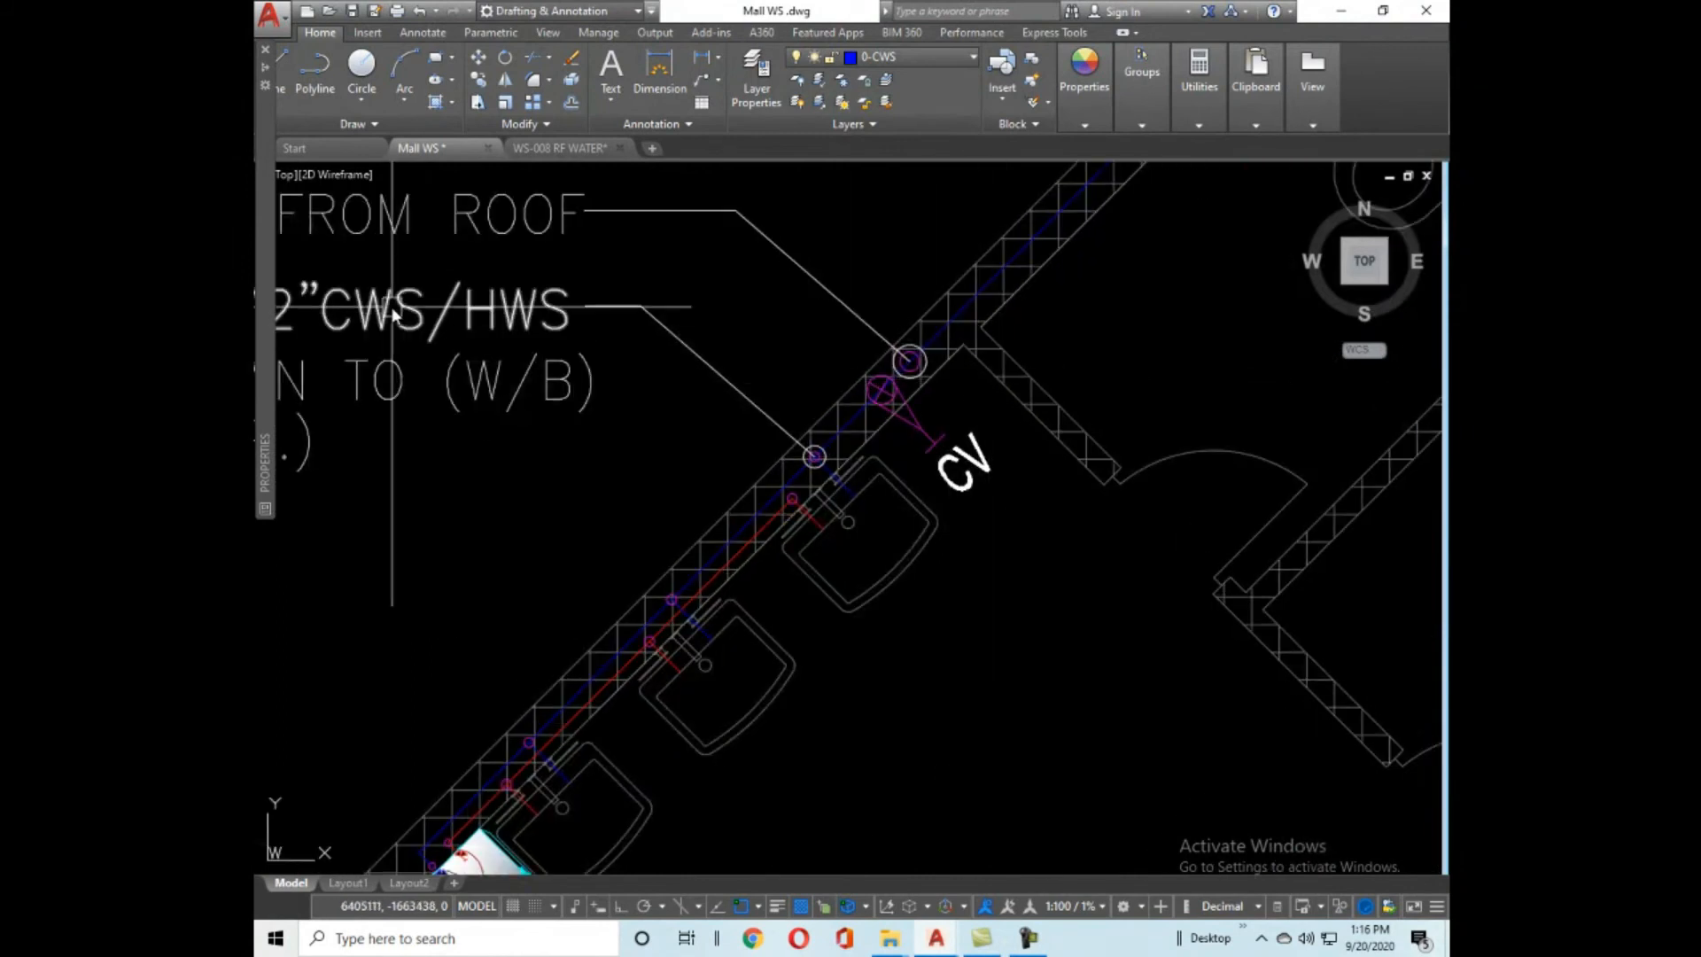
pyautogui.scroll(-5, 923, 368)
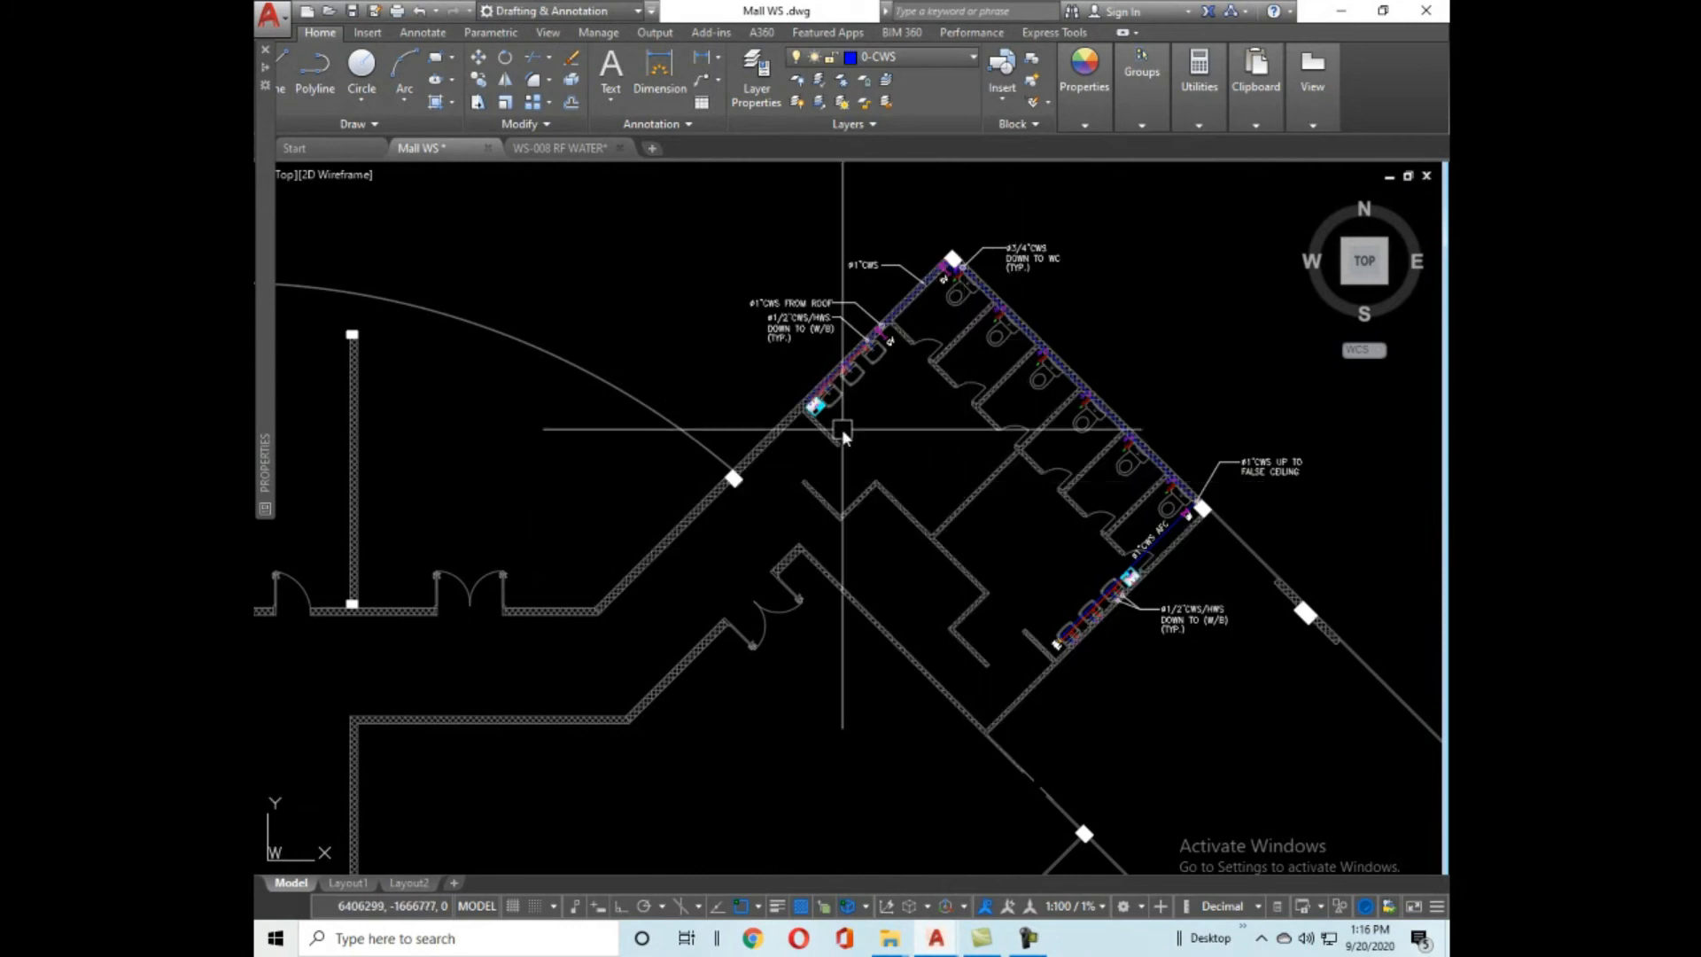
# Sketch a U-shaped pipe loop under a short roof line in the empty space beside the right wing, using straight orthogonal segments.
pyautogui.scroll(-5, 1013, 478)
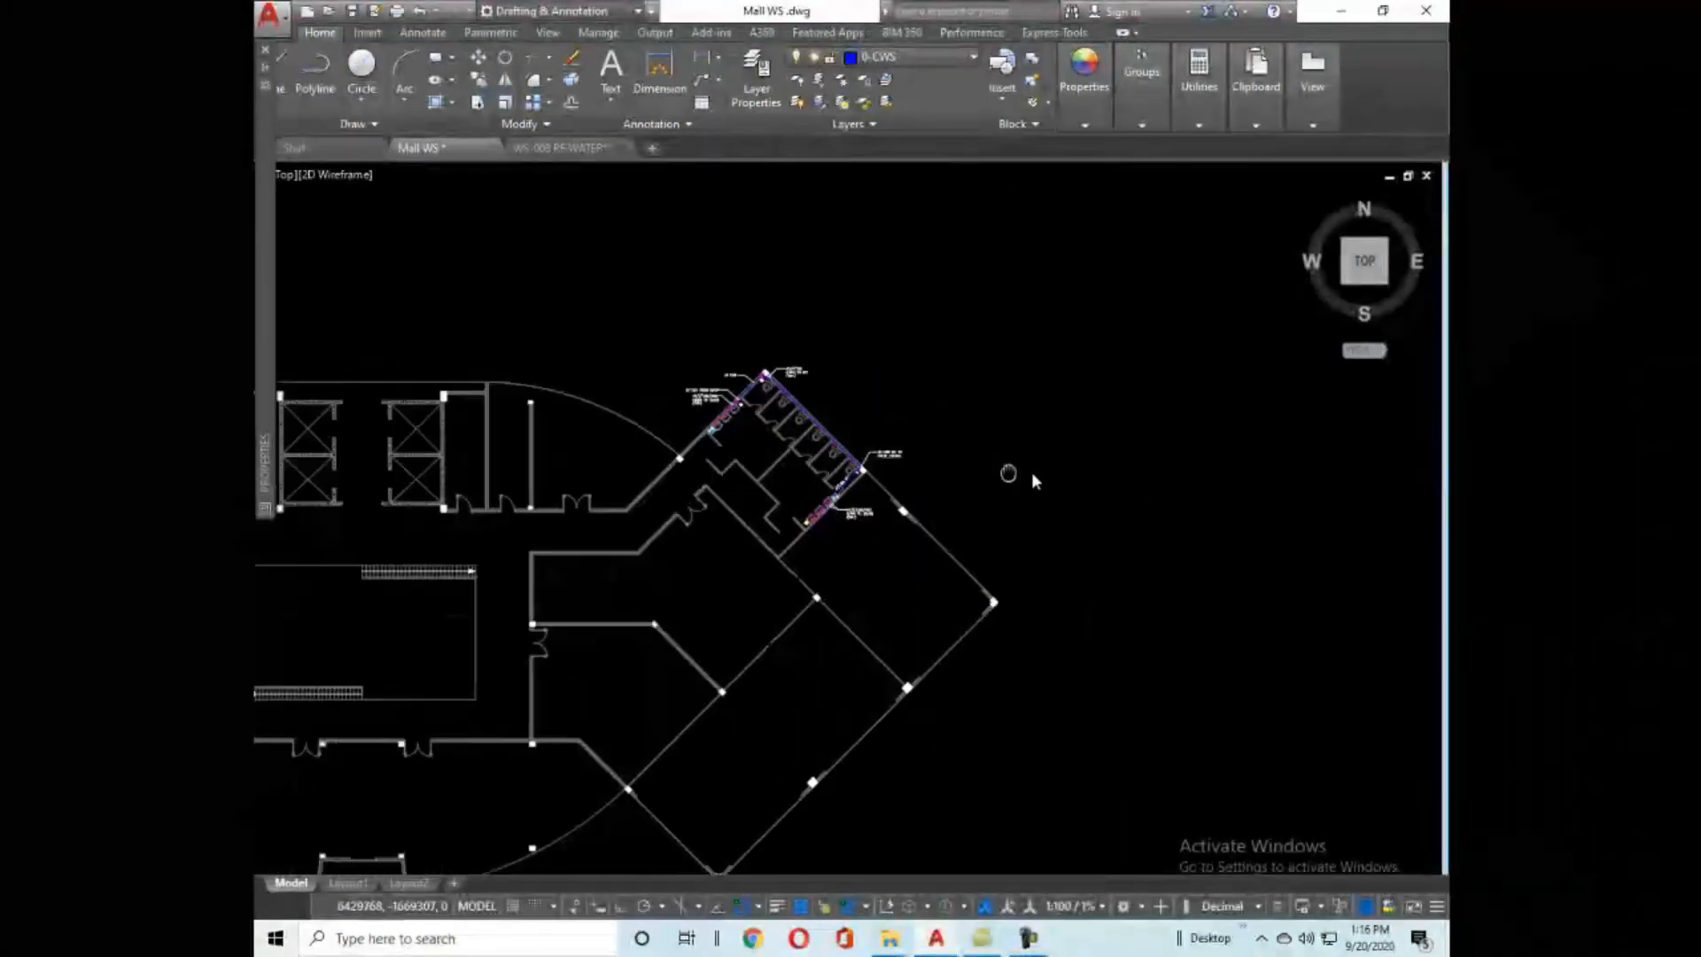
pyautogui.click(977, 403)
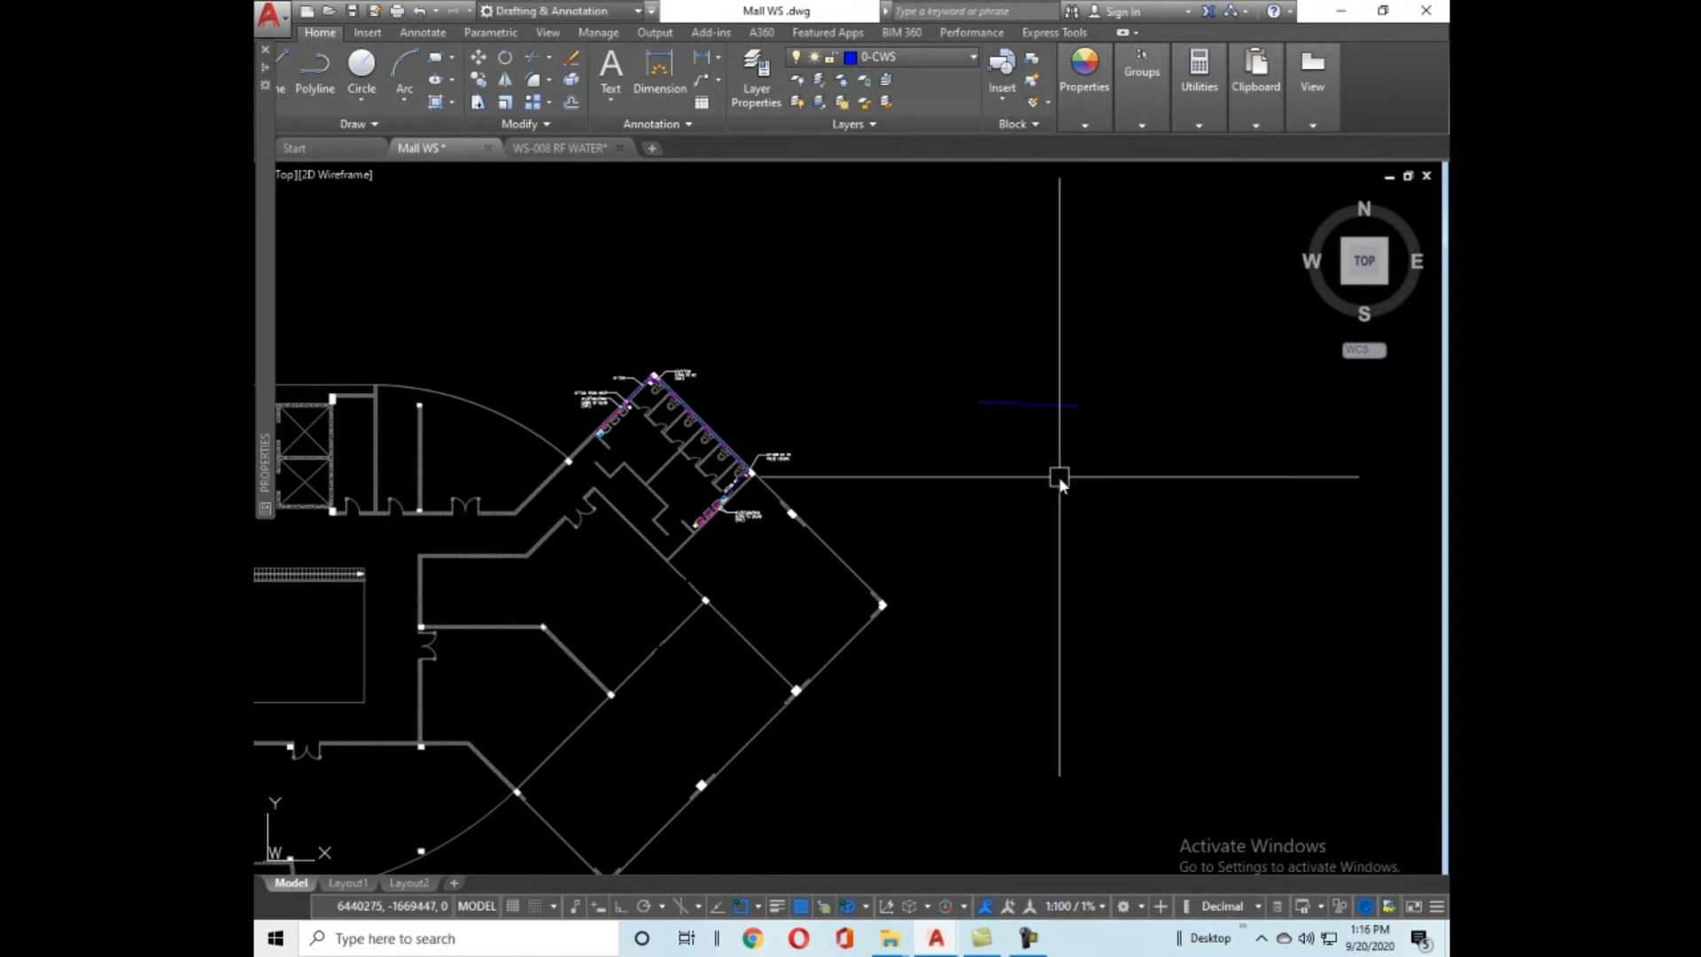
pyautogui.click(1028, 405)
pyautogui.press('F8')
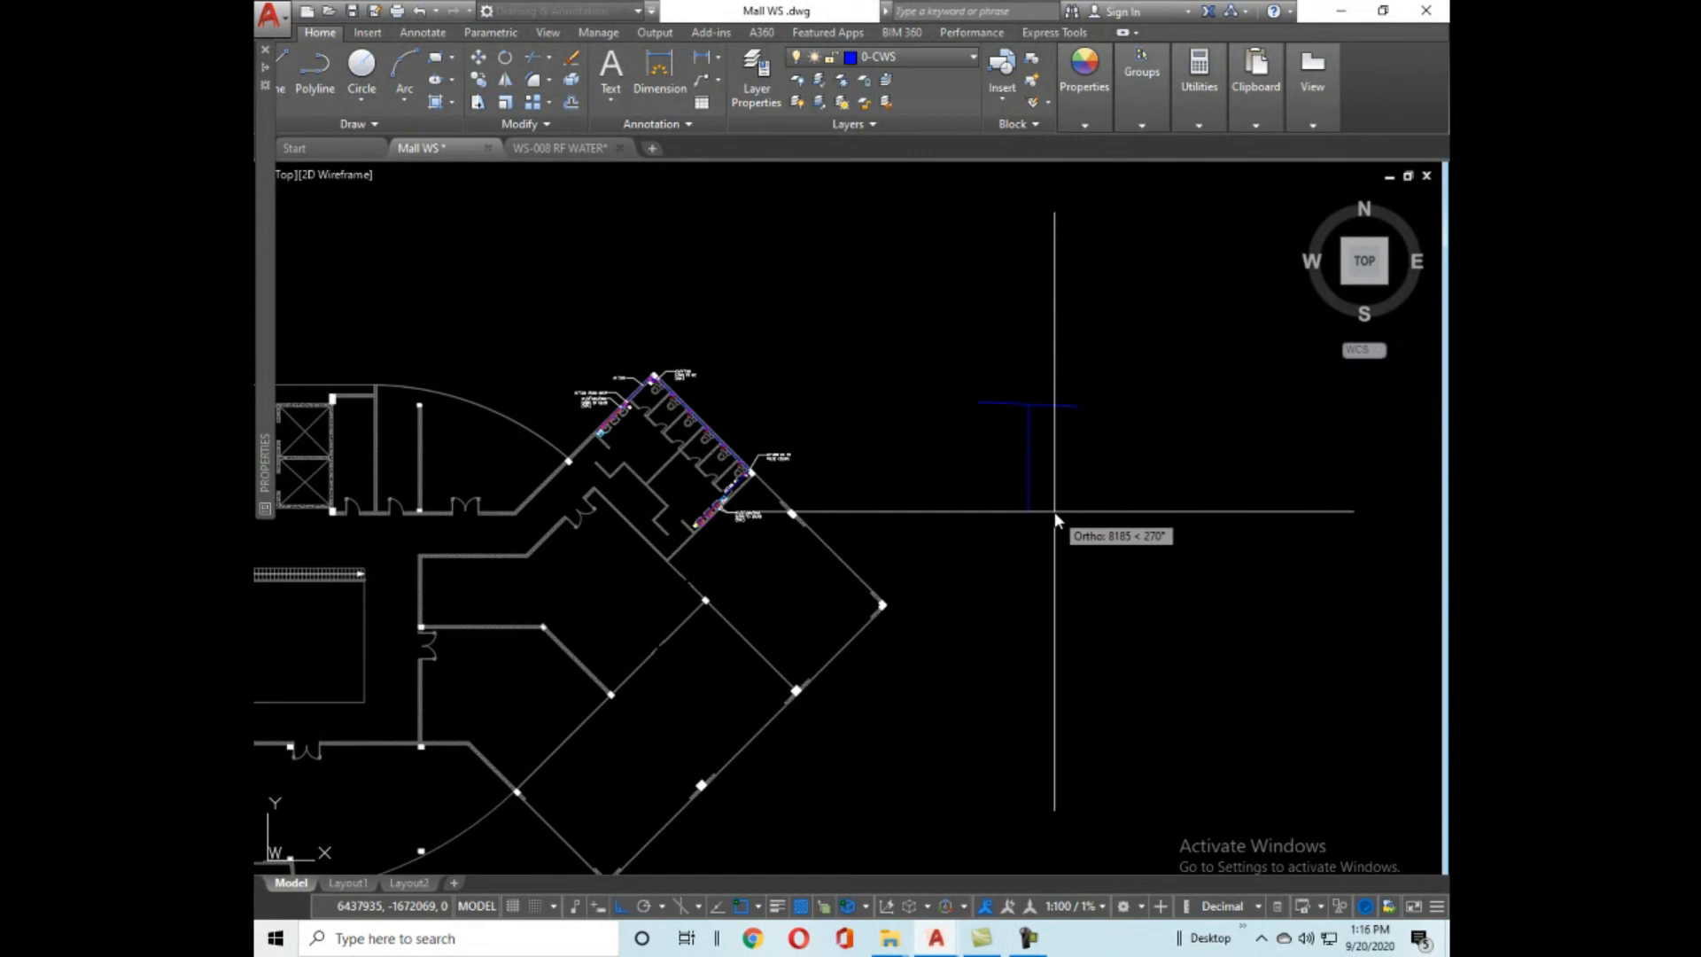
pyautogui.click(1054, 512)
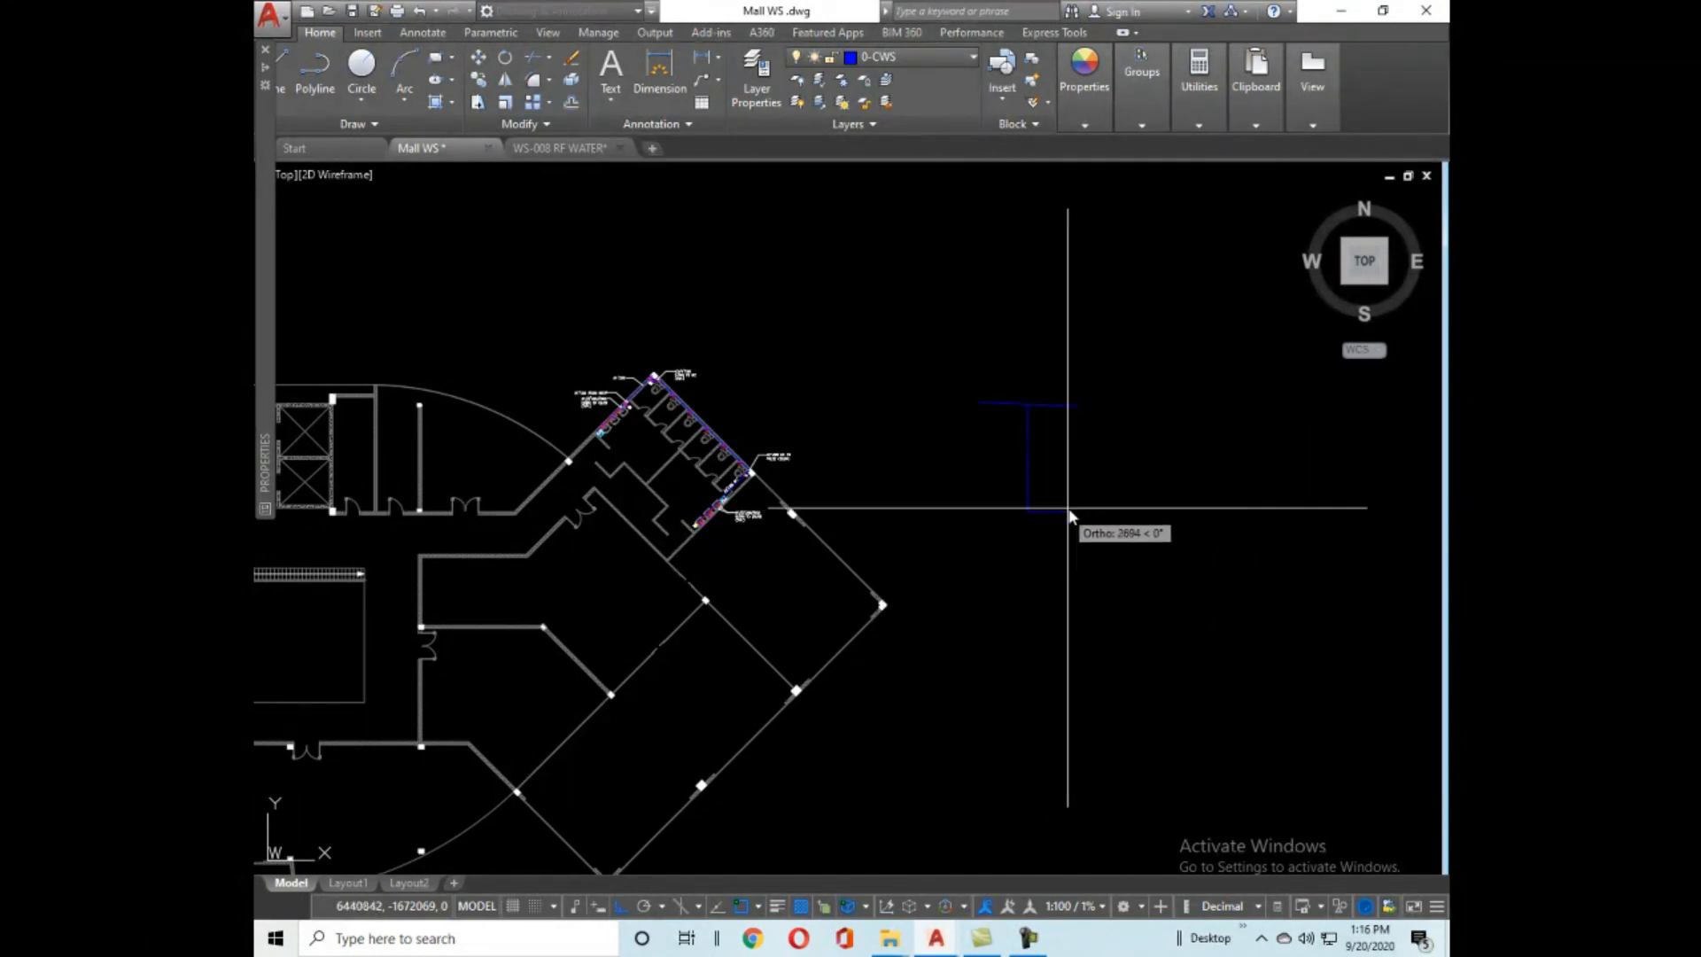
pyautogui.click(1068, 511)
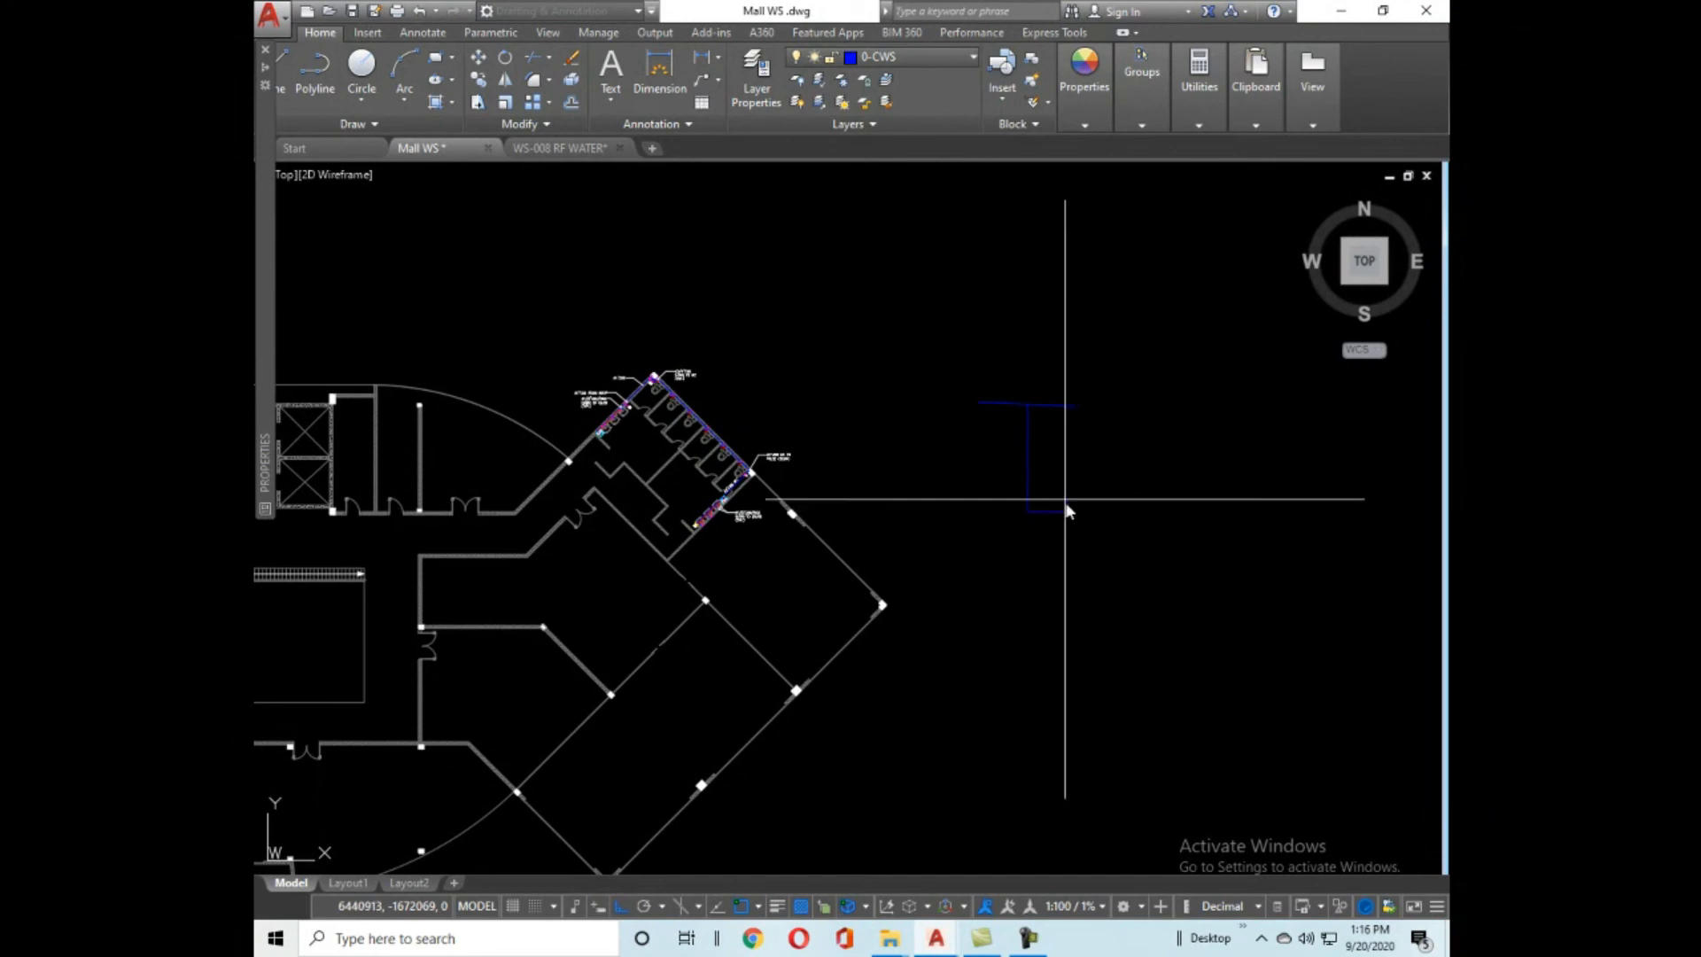
pyautogui.scroll(3, 1059, 416)
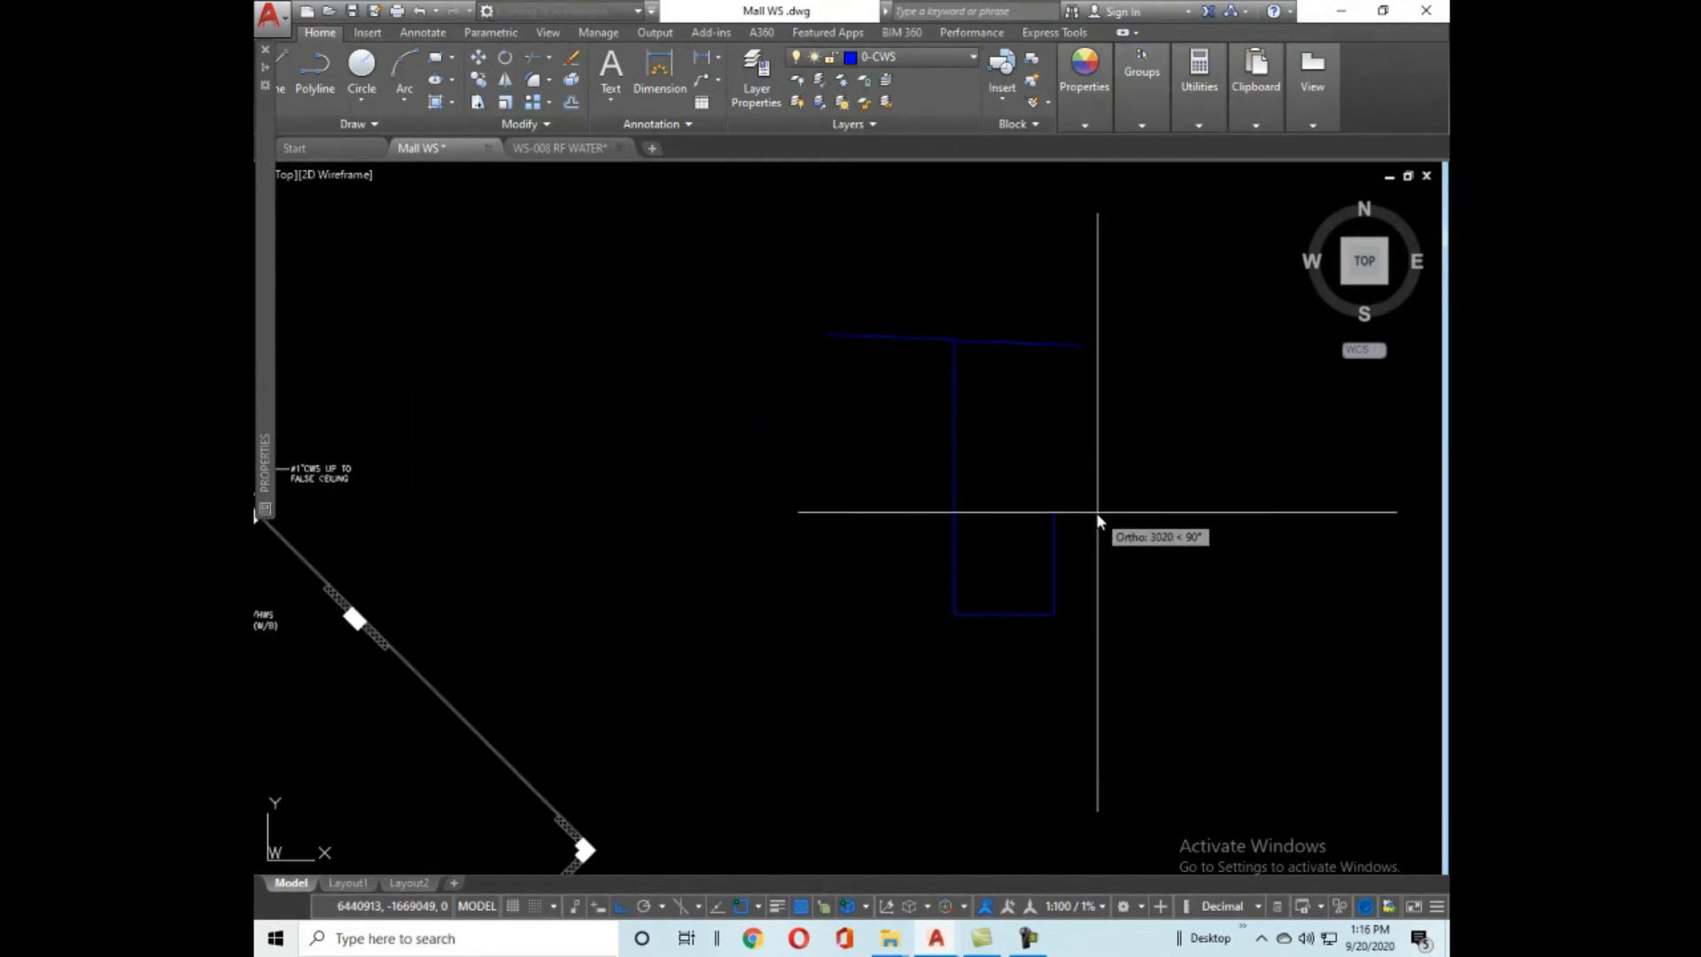
pyautogui.click(1112, 383)
pyautogui.press('Return')
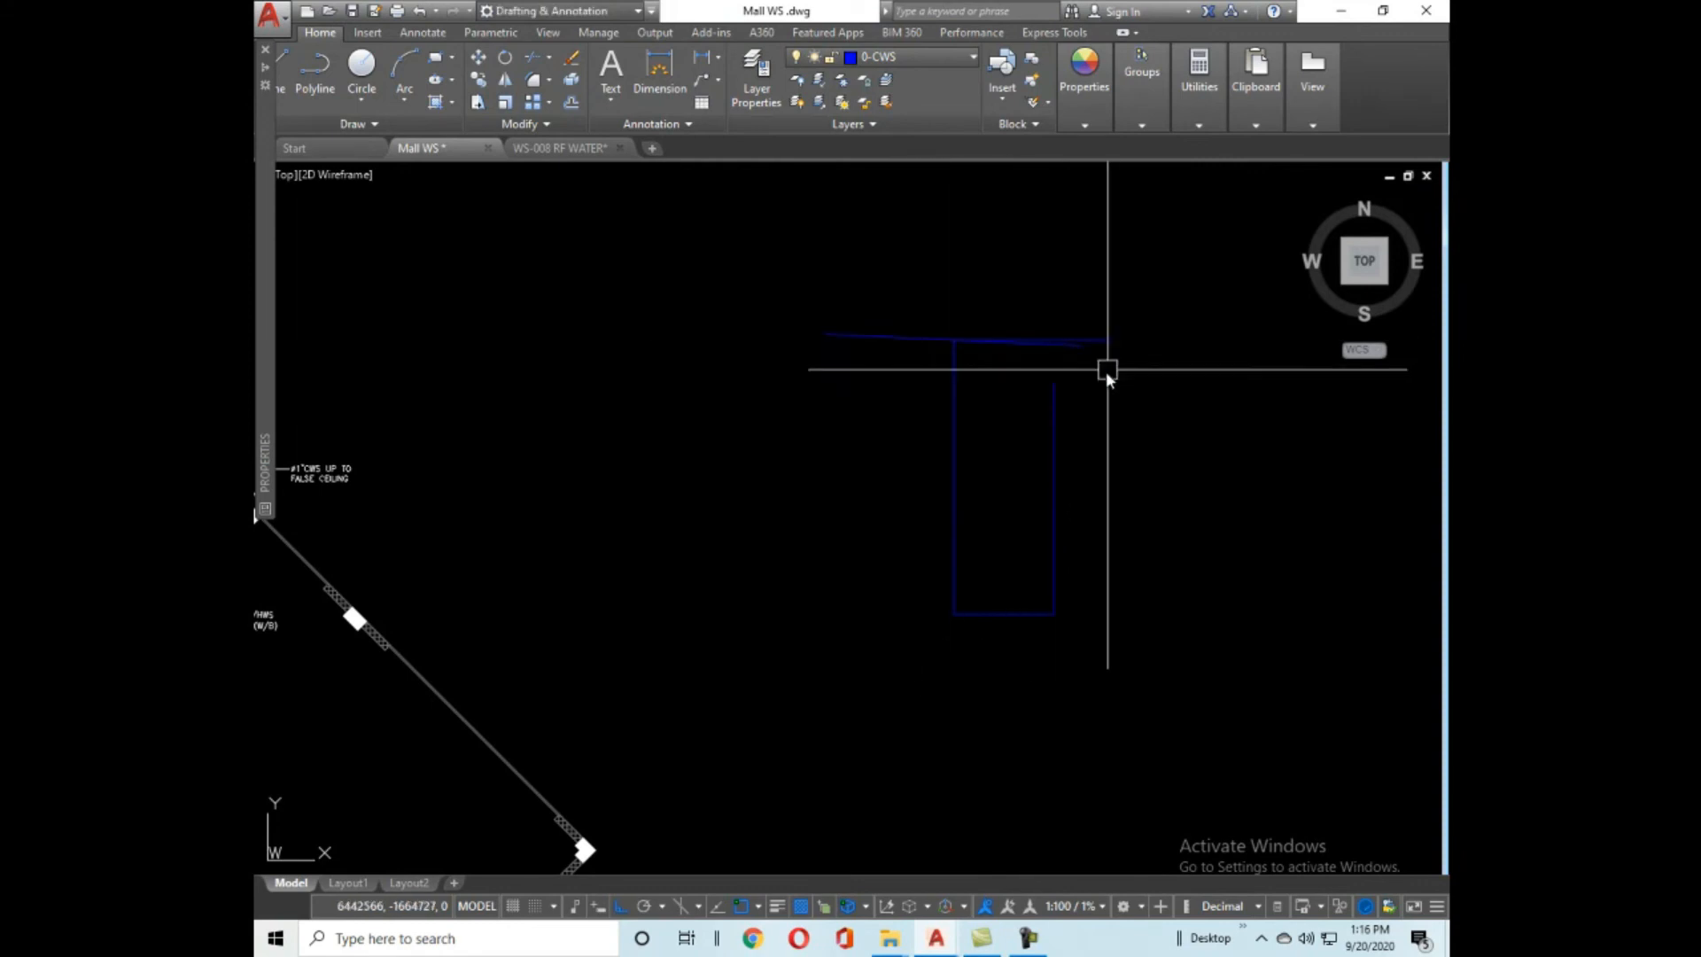
# Erase the whole temporary pipe loop sketch beside the right wing, including the lines across its top.
pyautogui.scroll(4, 1106, 370)
pyautogui.click(1068, 310)
pyautogui.press('Delete')
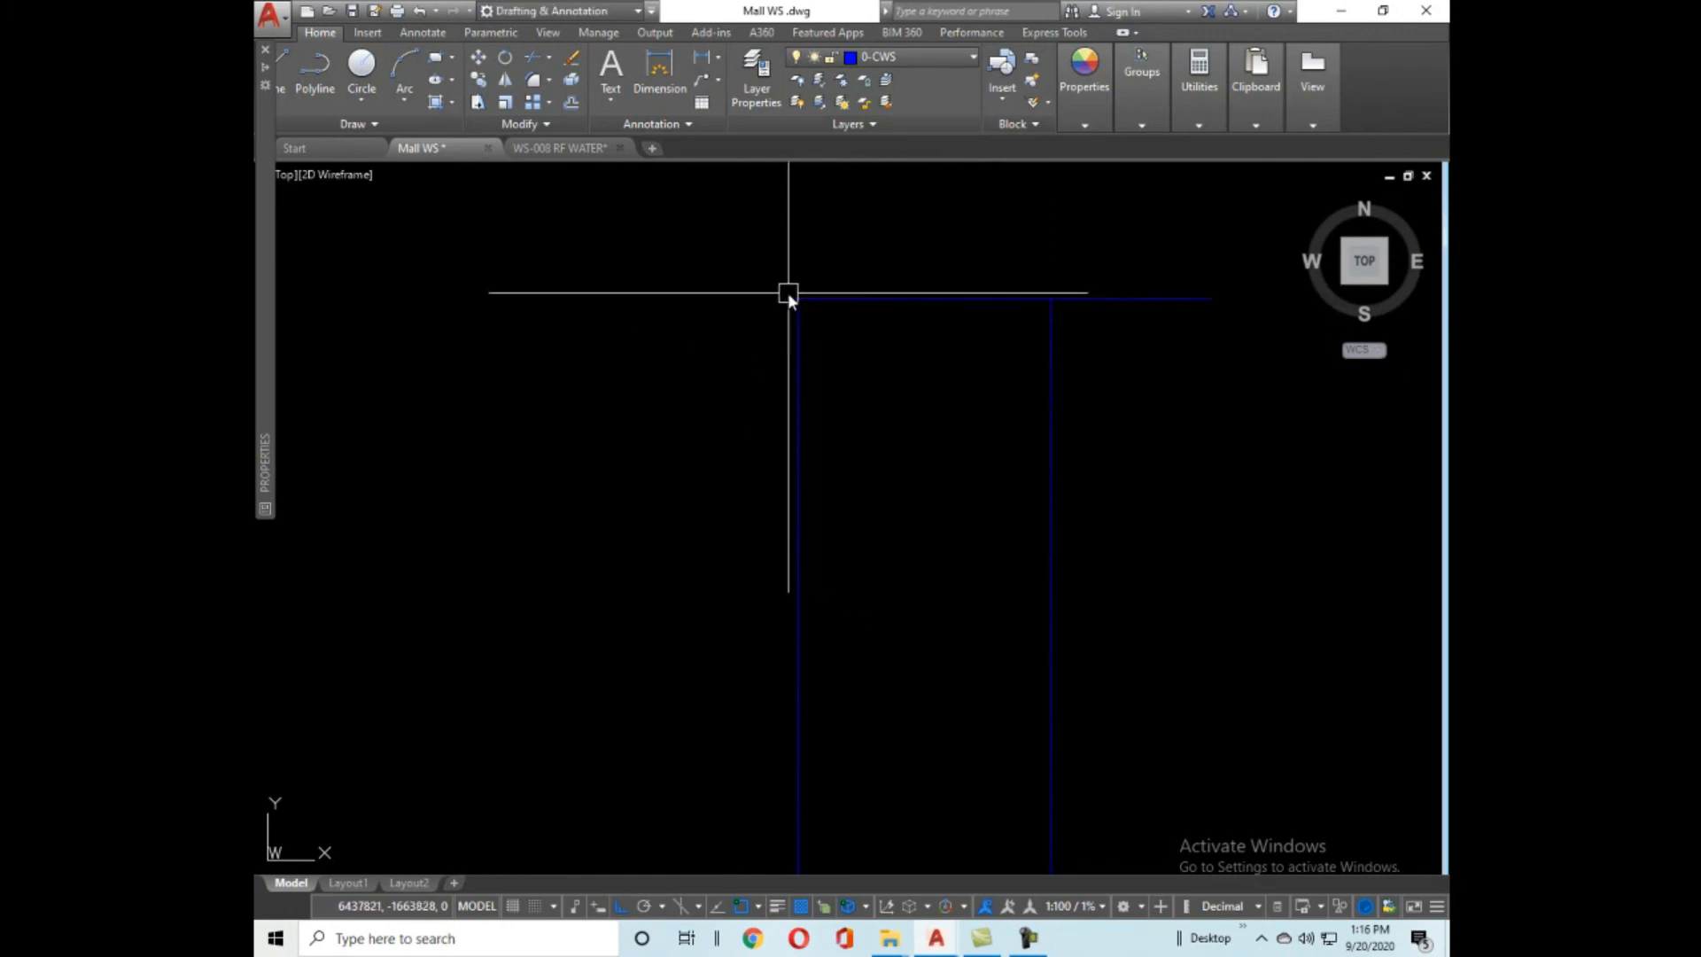
pyautogui.scroll(-4, 844, 439)
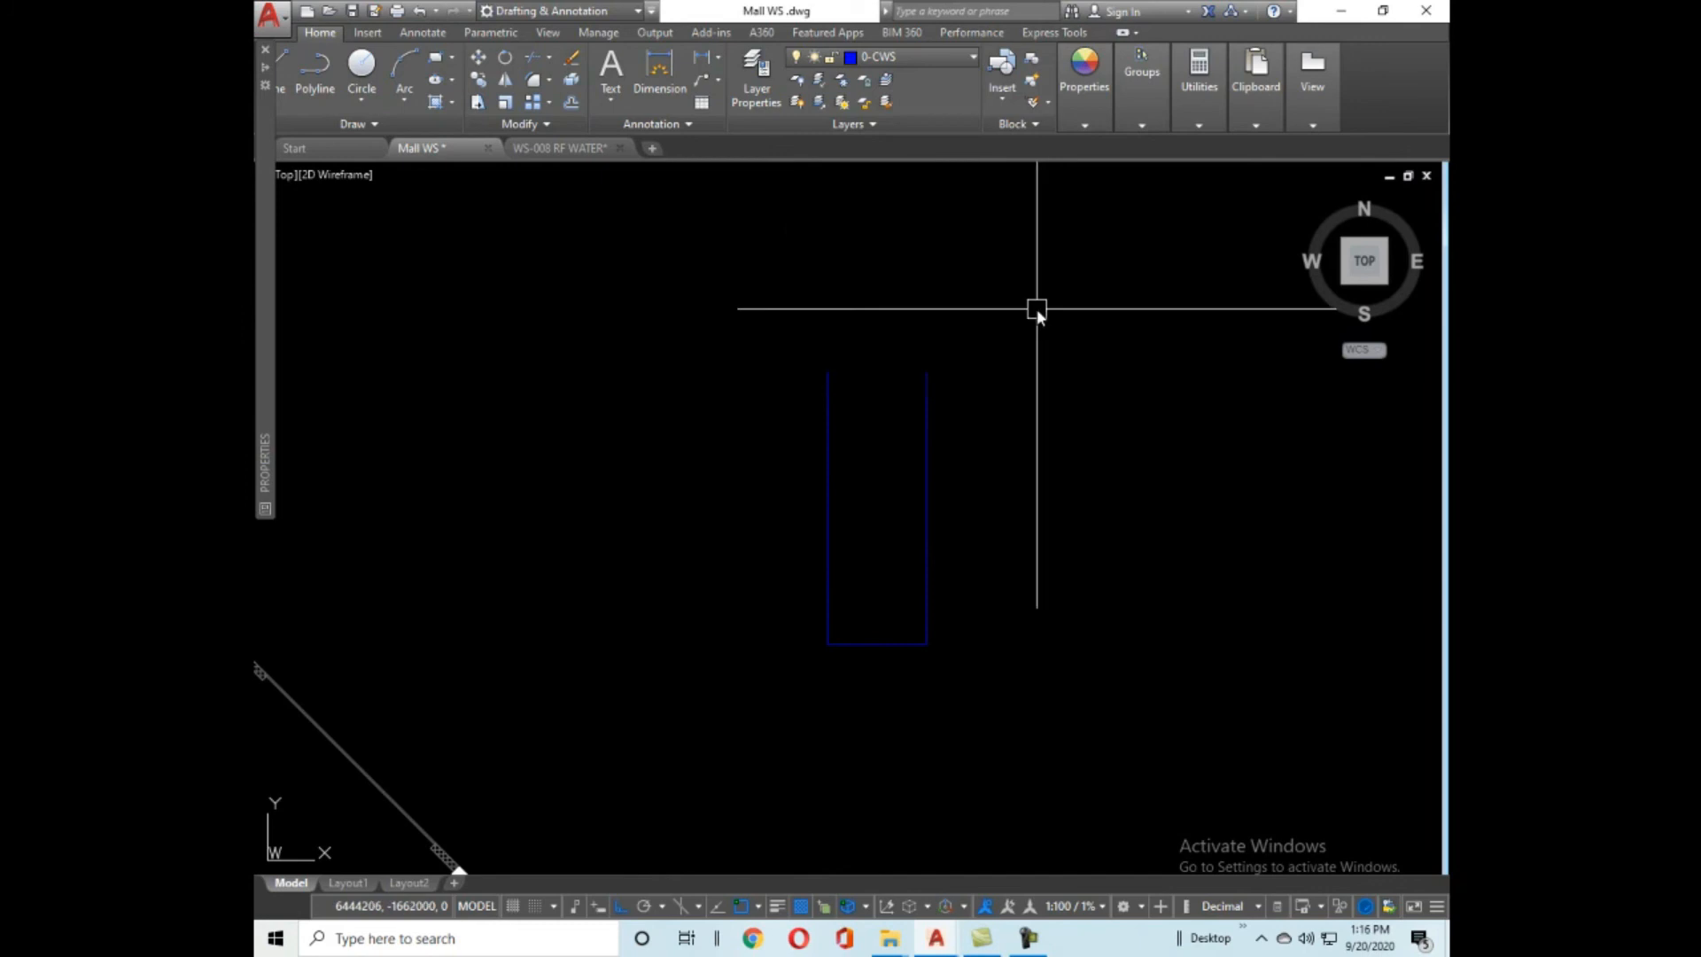
pyautogui.scroll(-6, 1038, 311)
pyautogui.click(1055, 497)
pyautogui.click(951, 346)
pyautogui.press('Delete')
# Compare the right wing's ø1" CWS FROM ROOF supply with the left wing's 1" CWS PIPE FROM NETWORK and ø1" CWS RISE.
pyautogui.scroll(6, 727, 326)
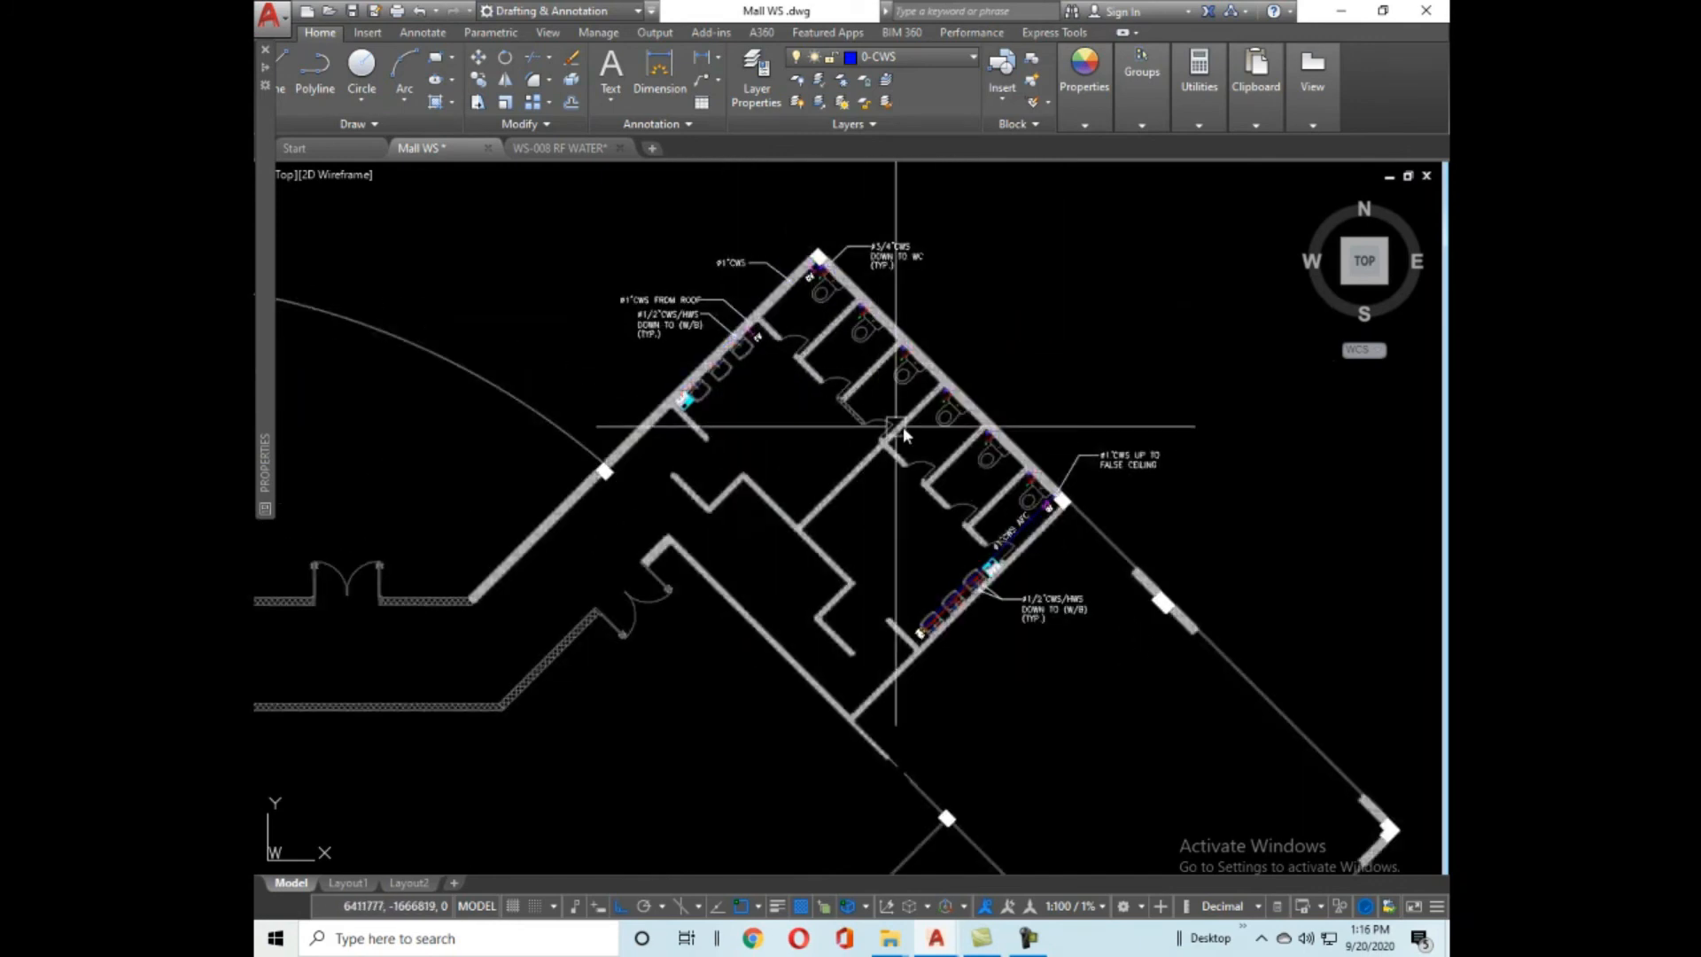
pyautogui.moveTo(777, 422); pyautogui.dragTo(891, 590, button='middle')
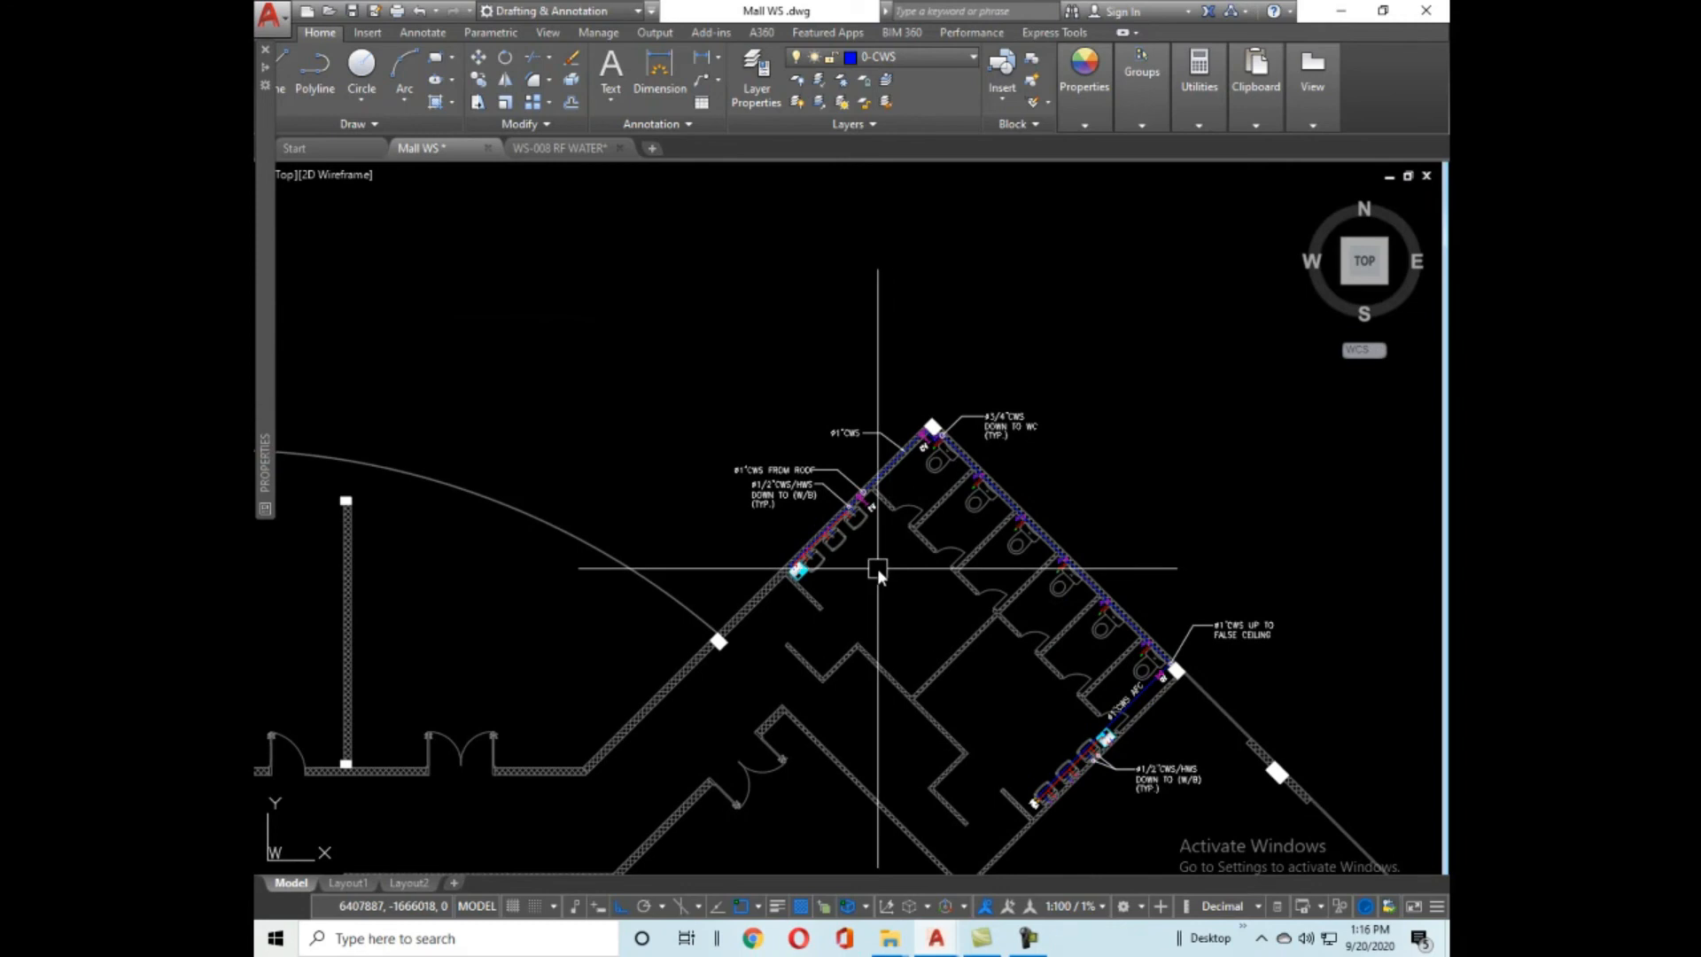
pyautogui.scroll(5, 865, 517)
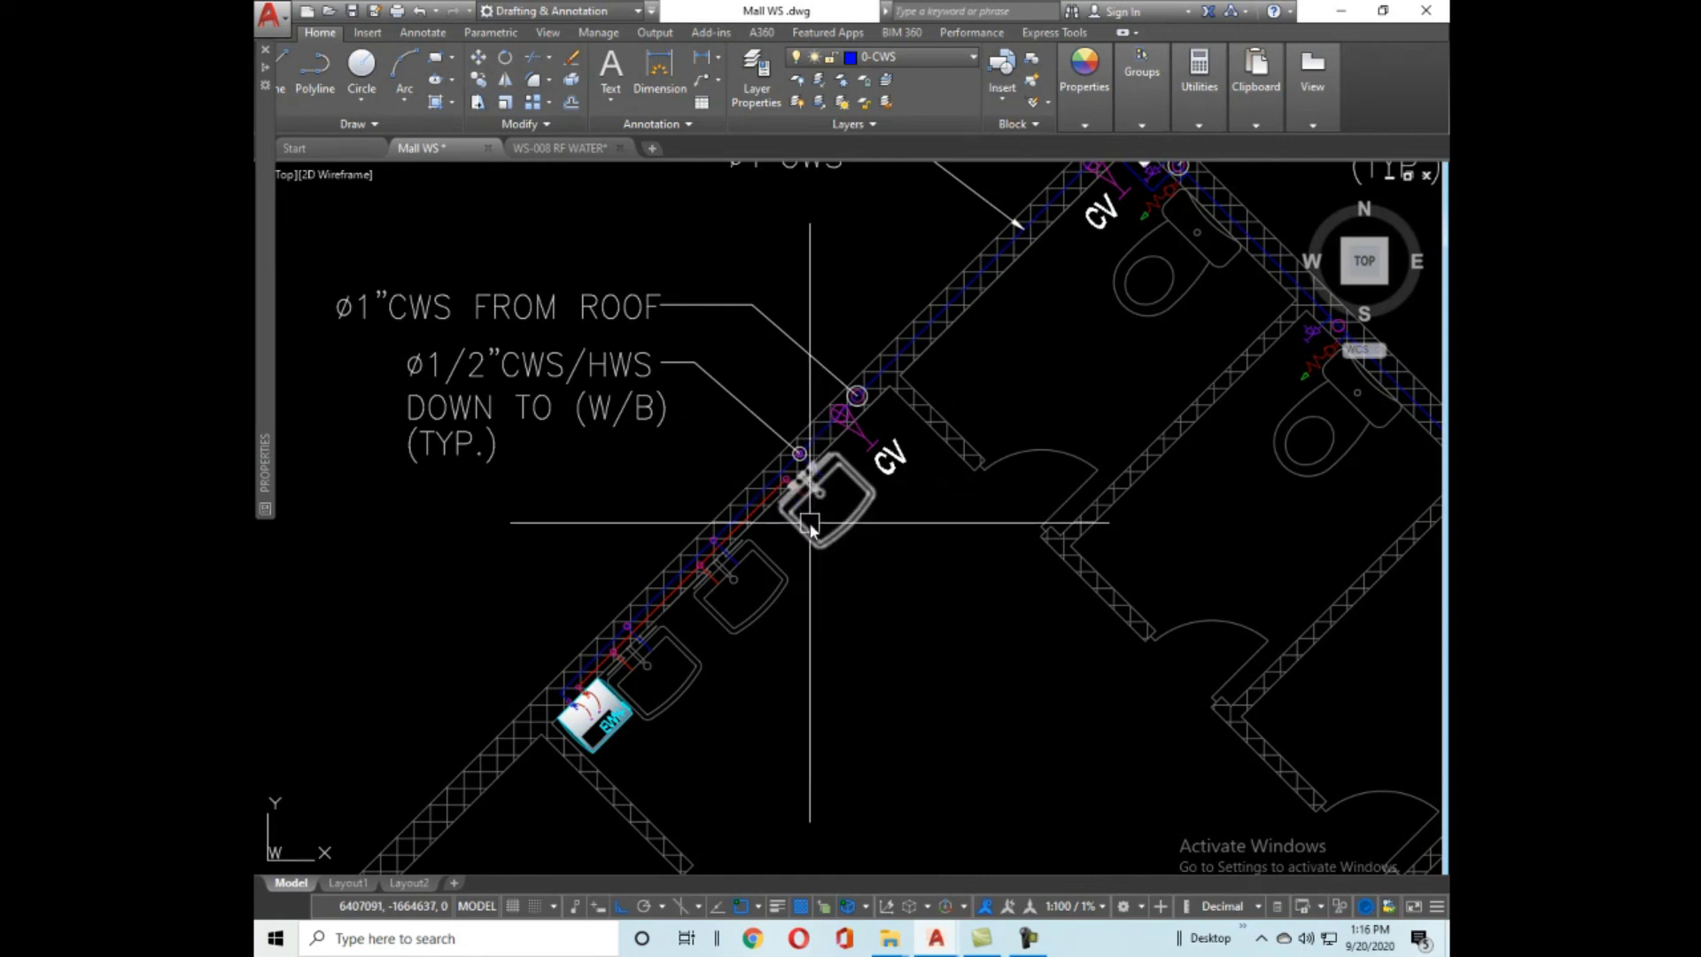
pyautogui.scroll(-5, 1106, 445)
pyautogui.scroll(-2, 629, 460)
pyautogui.scroll(10, 608, 486)
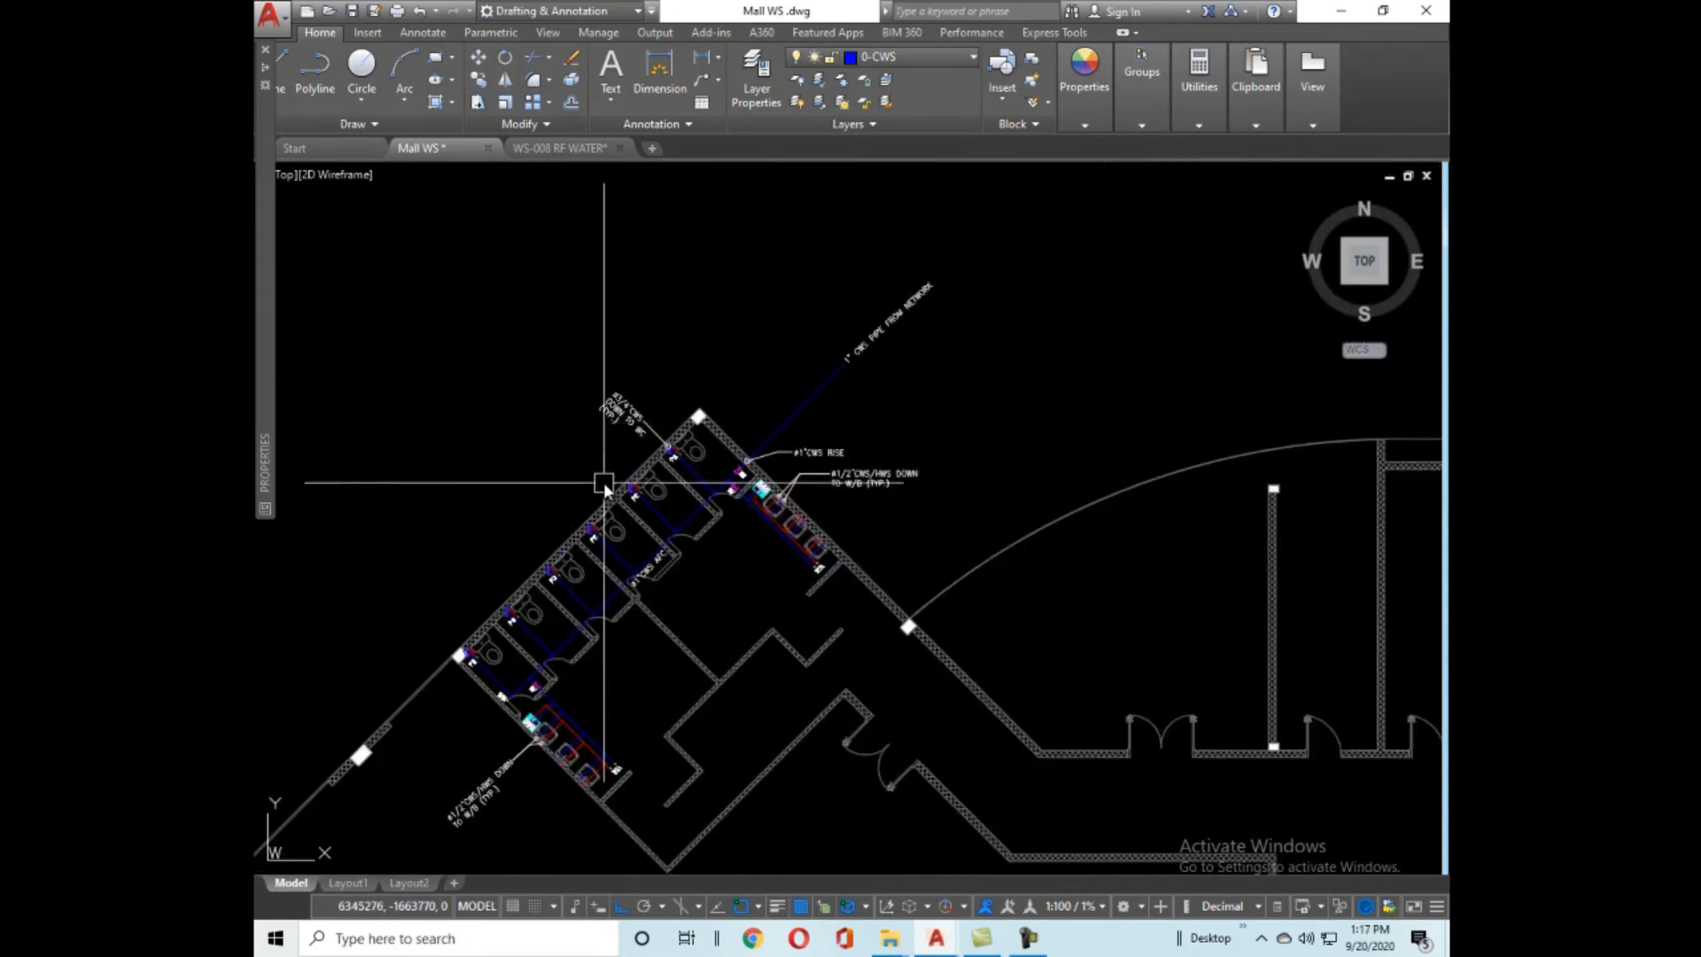
pyautogui.moveTo(921, 592); pyautogui.dragTo(784, 727, button='middle')
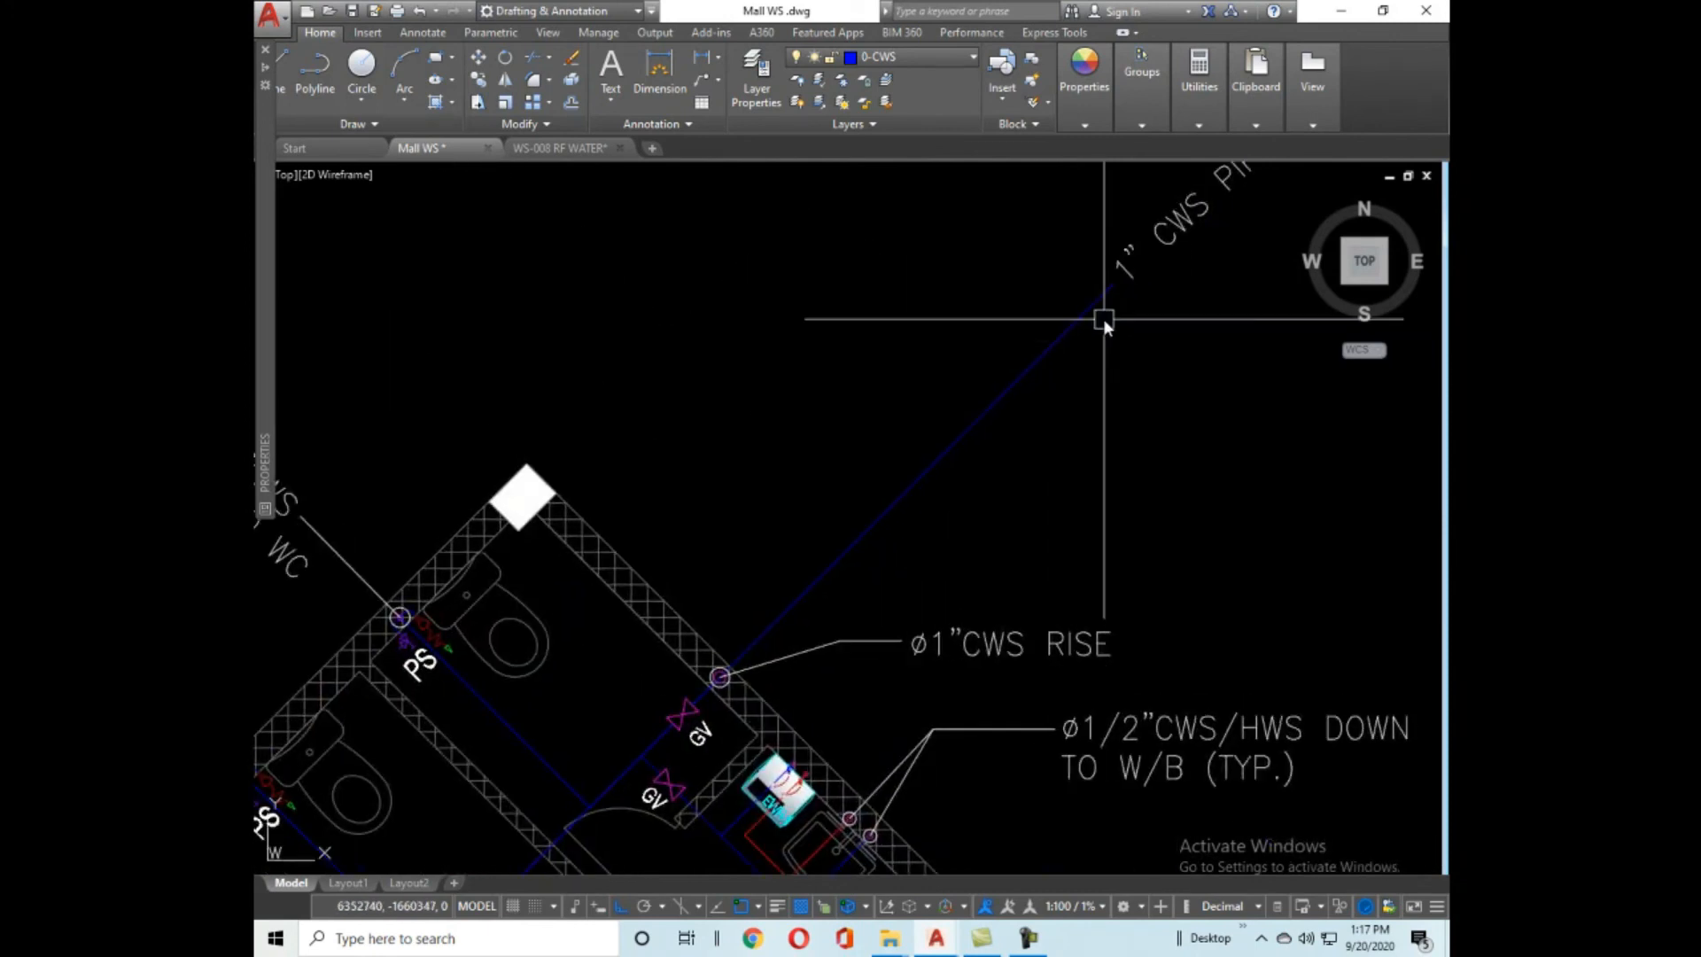
pyautogui.scroll(-2, 1103, 319)
pyautogui.scroll(-3, 987, 417)
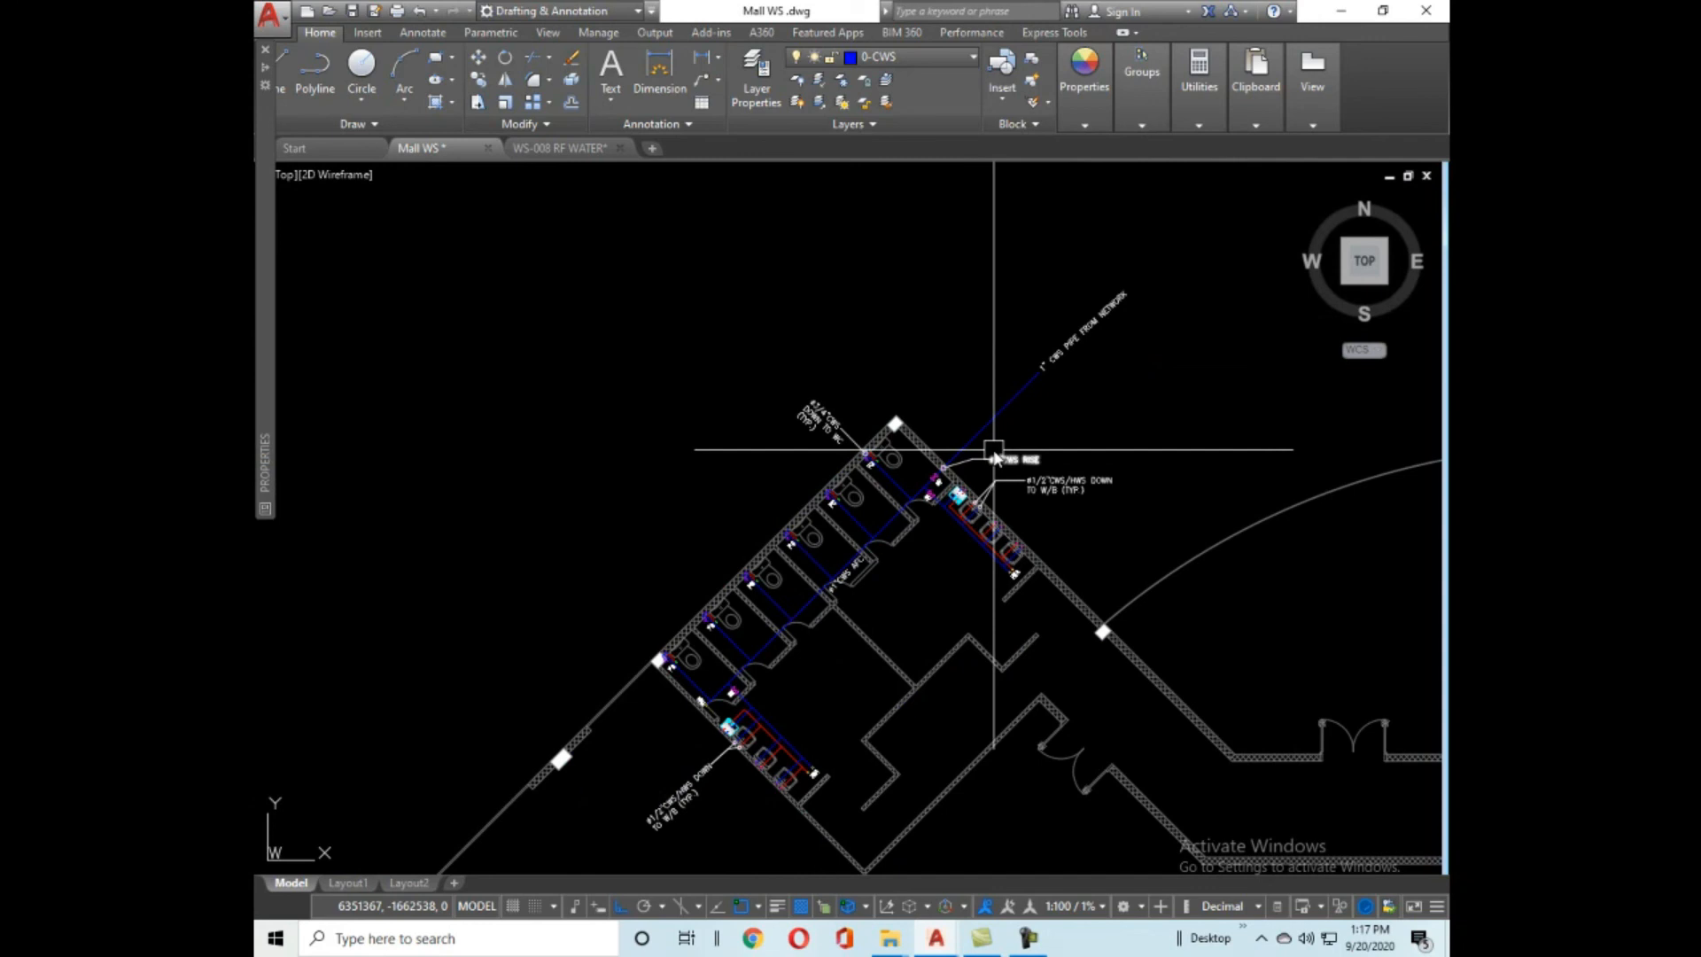
pyautogui.moveTo(1011, 474)
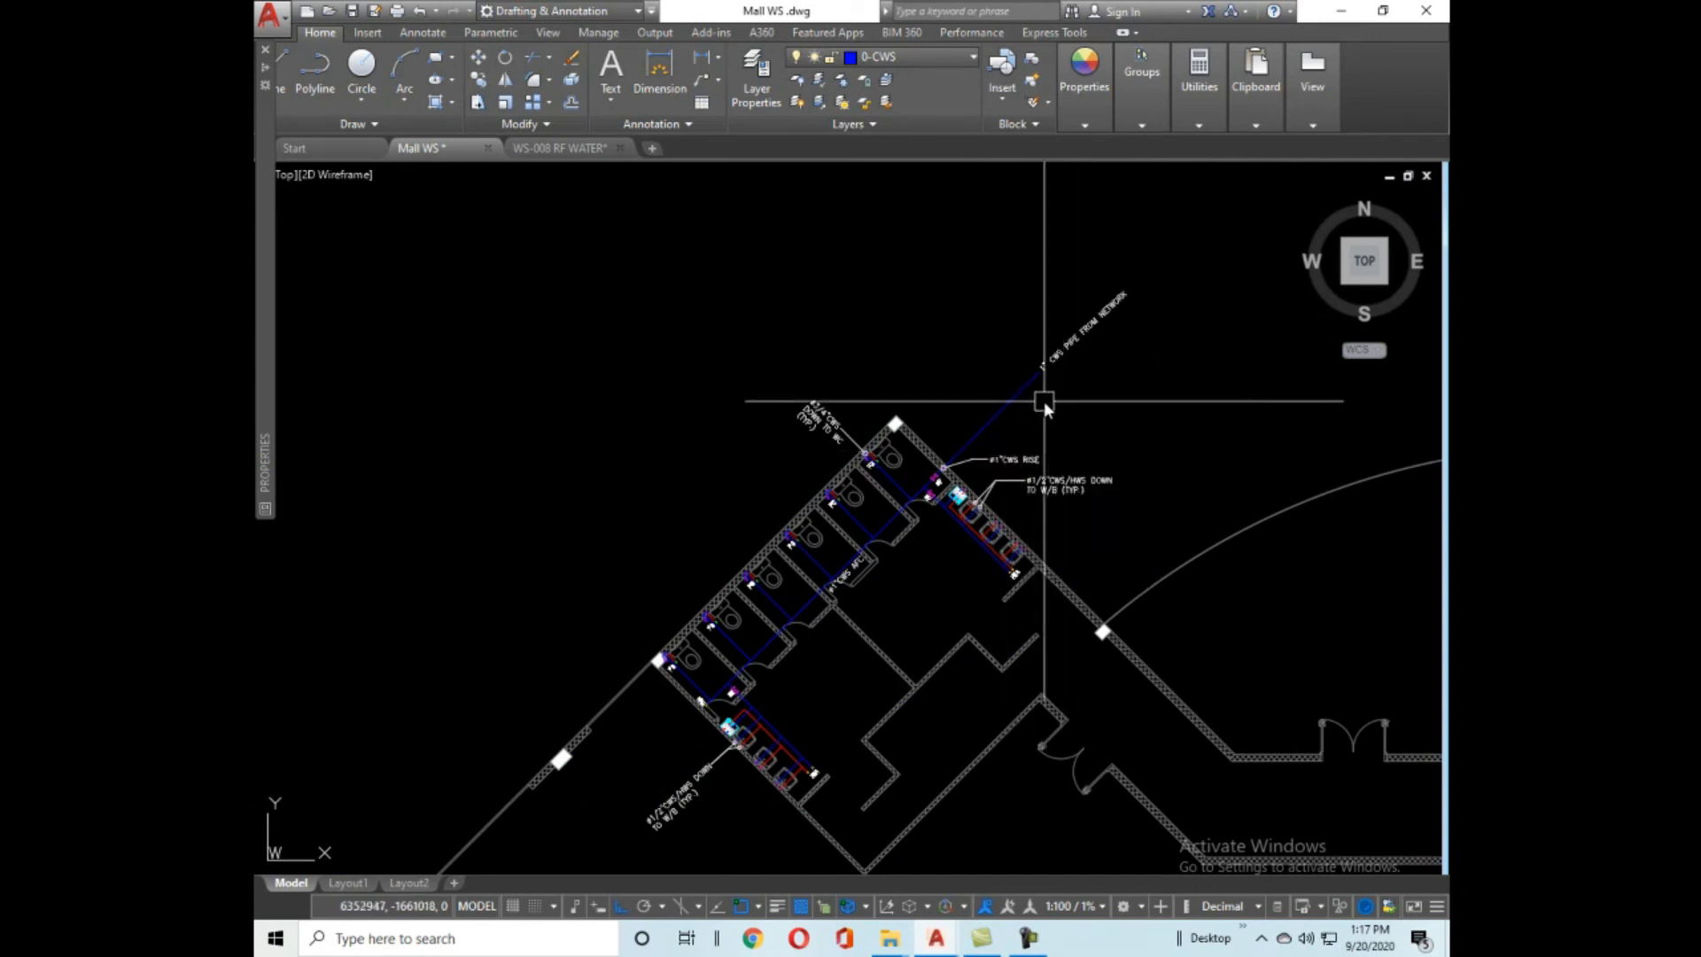
# Examine the water tank detail in the details sheet, including its float valve, gate valves, AAV and ø2" VP T/A vent.
pyautogui.scroll(-6, 1043, 400)
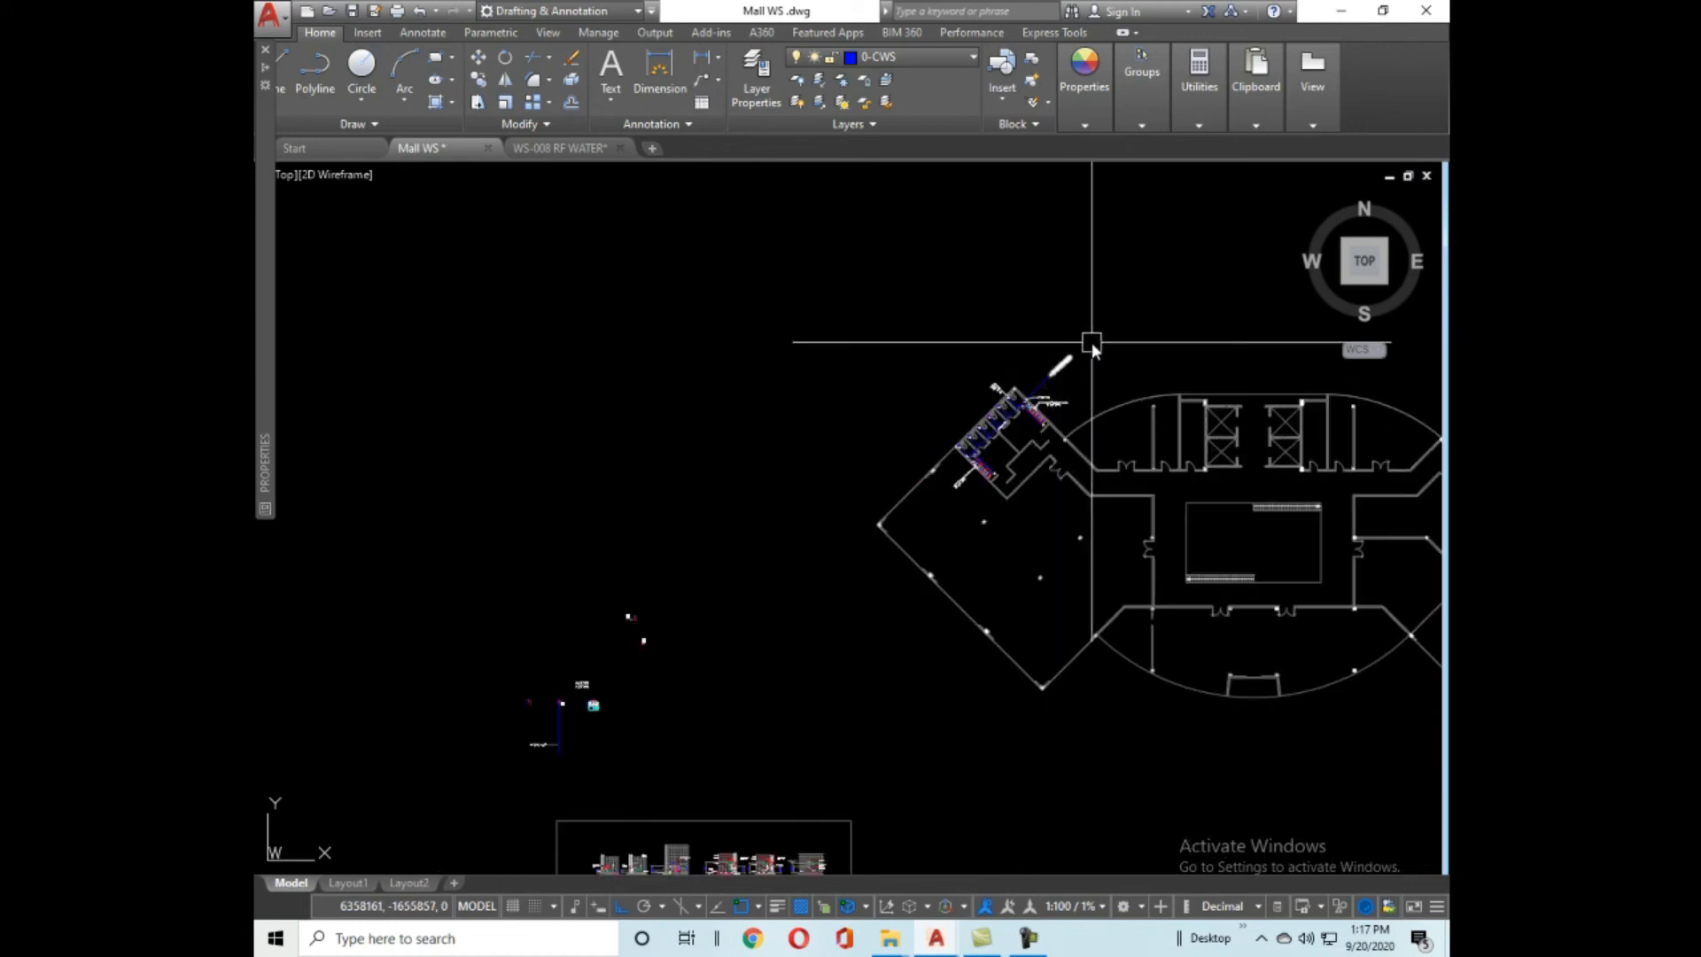
pyautogui.scroll(5, 1001, 479)
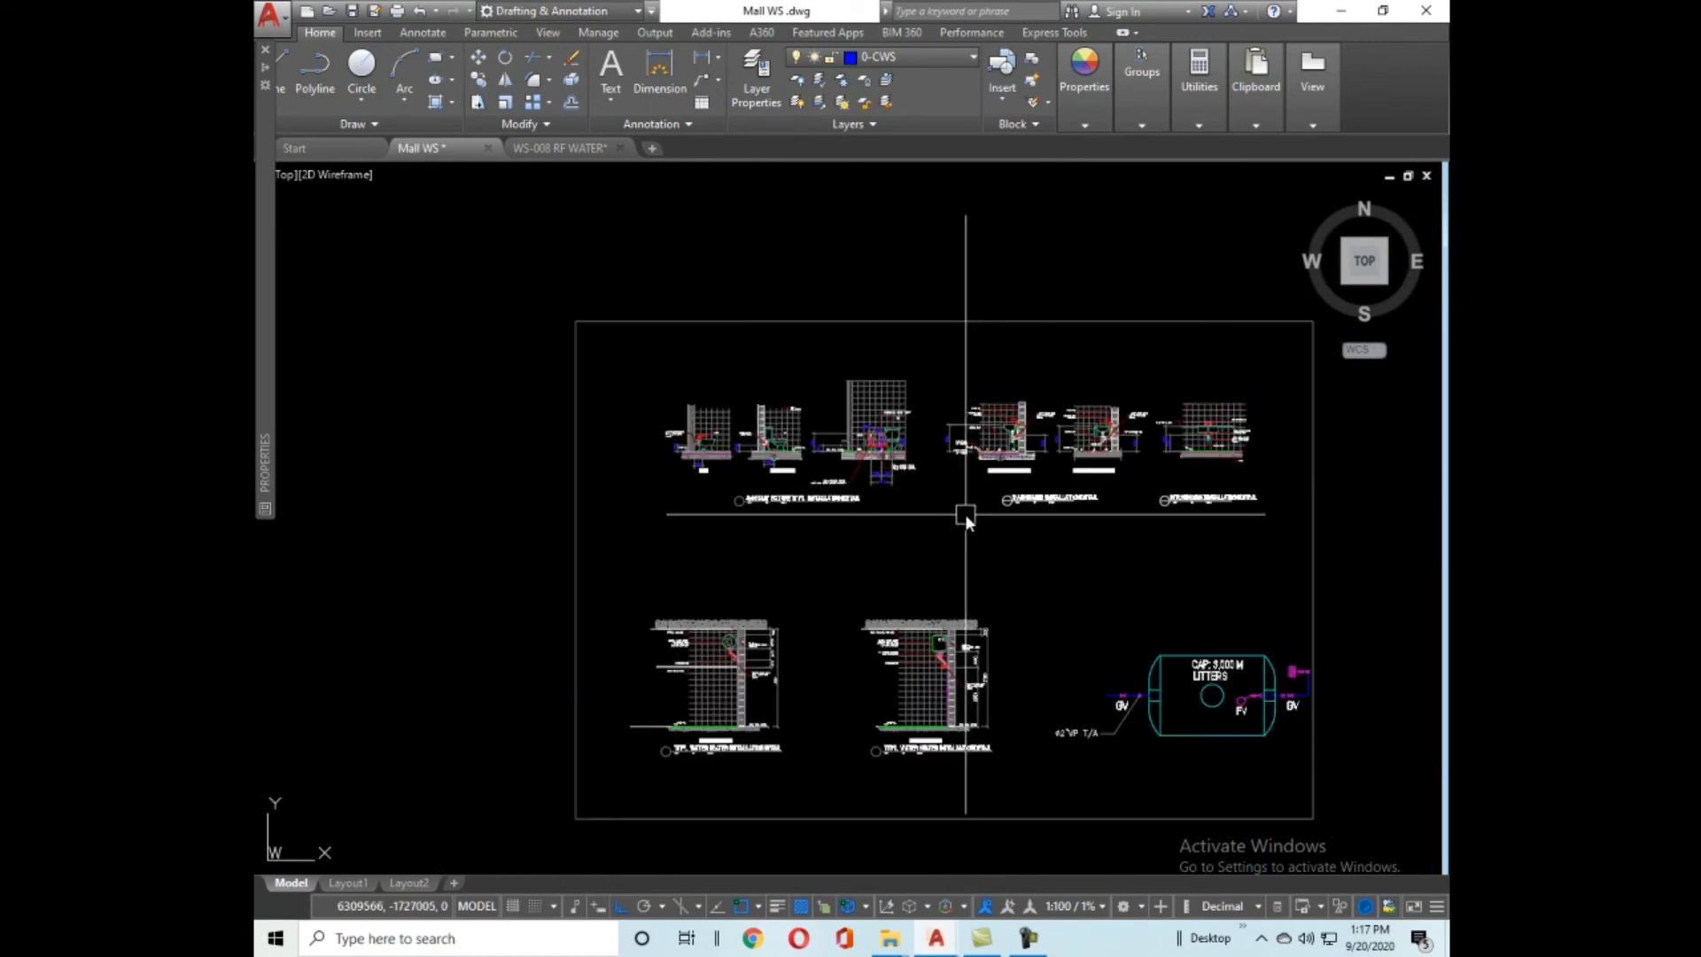
pyautogui.scroll(3, 1038, 667)
pyautogui.moveTo(1038, 668); pyautogui.dragTo(863, 550, button='middle')
pyautogui.scroll(4, 877, 589)
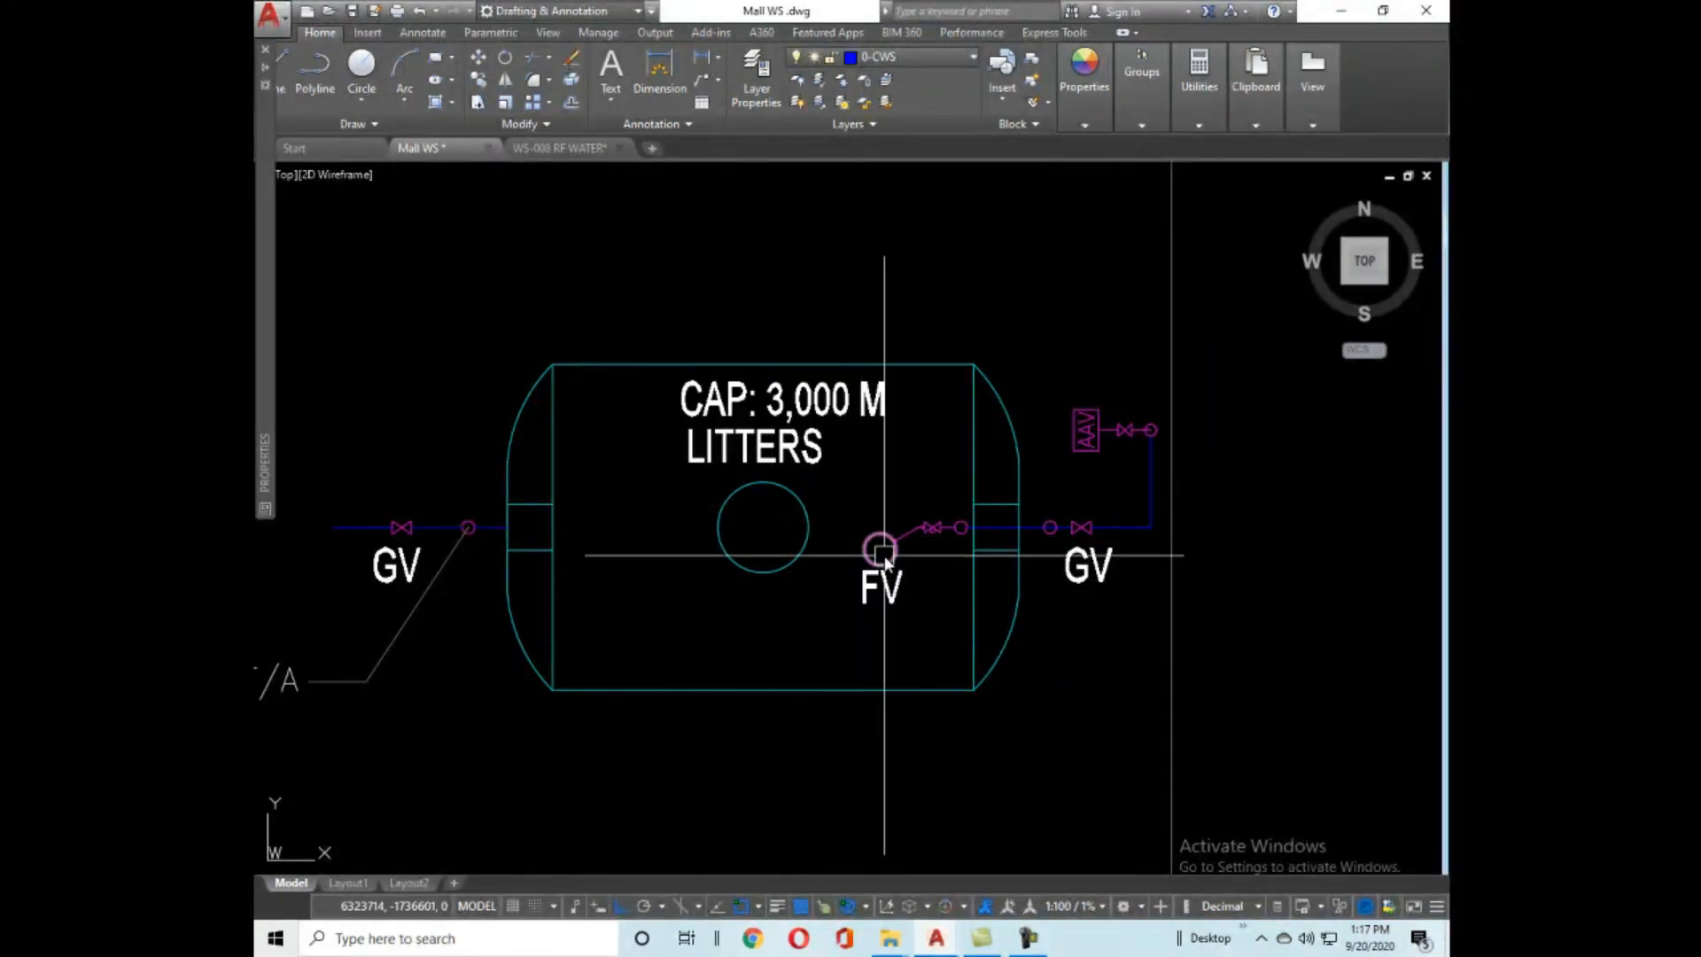
pyautogui.moveTo(884, 556)
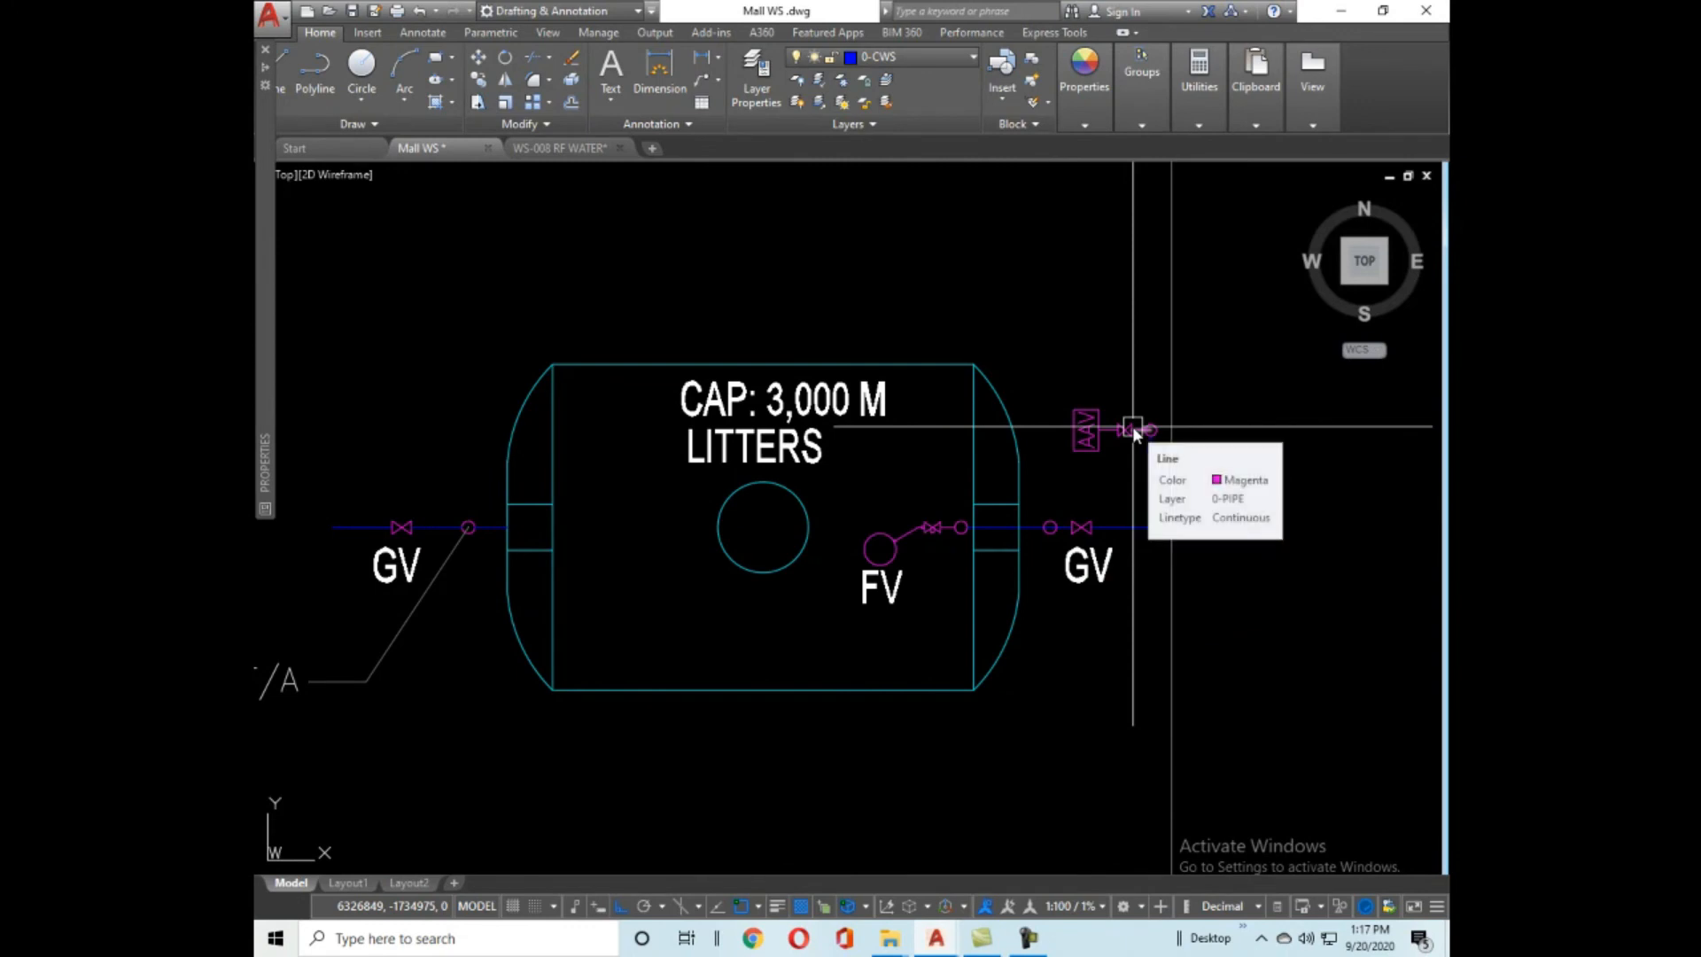
pyautogui.moveTo(576, 648)
pyautogui.mouseDown(button='middle')
pyautogui.moveTo(875, 570)
pyautogui.moveTo(963, 526)
pyautogui.mouseUp(button='middle')
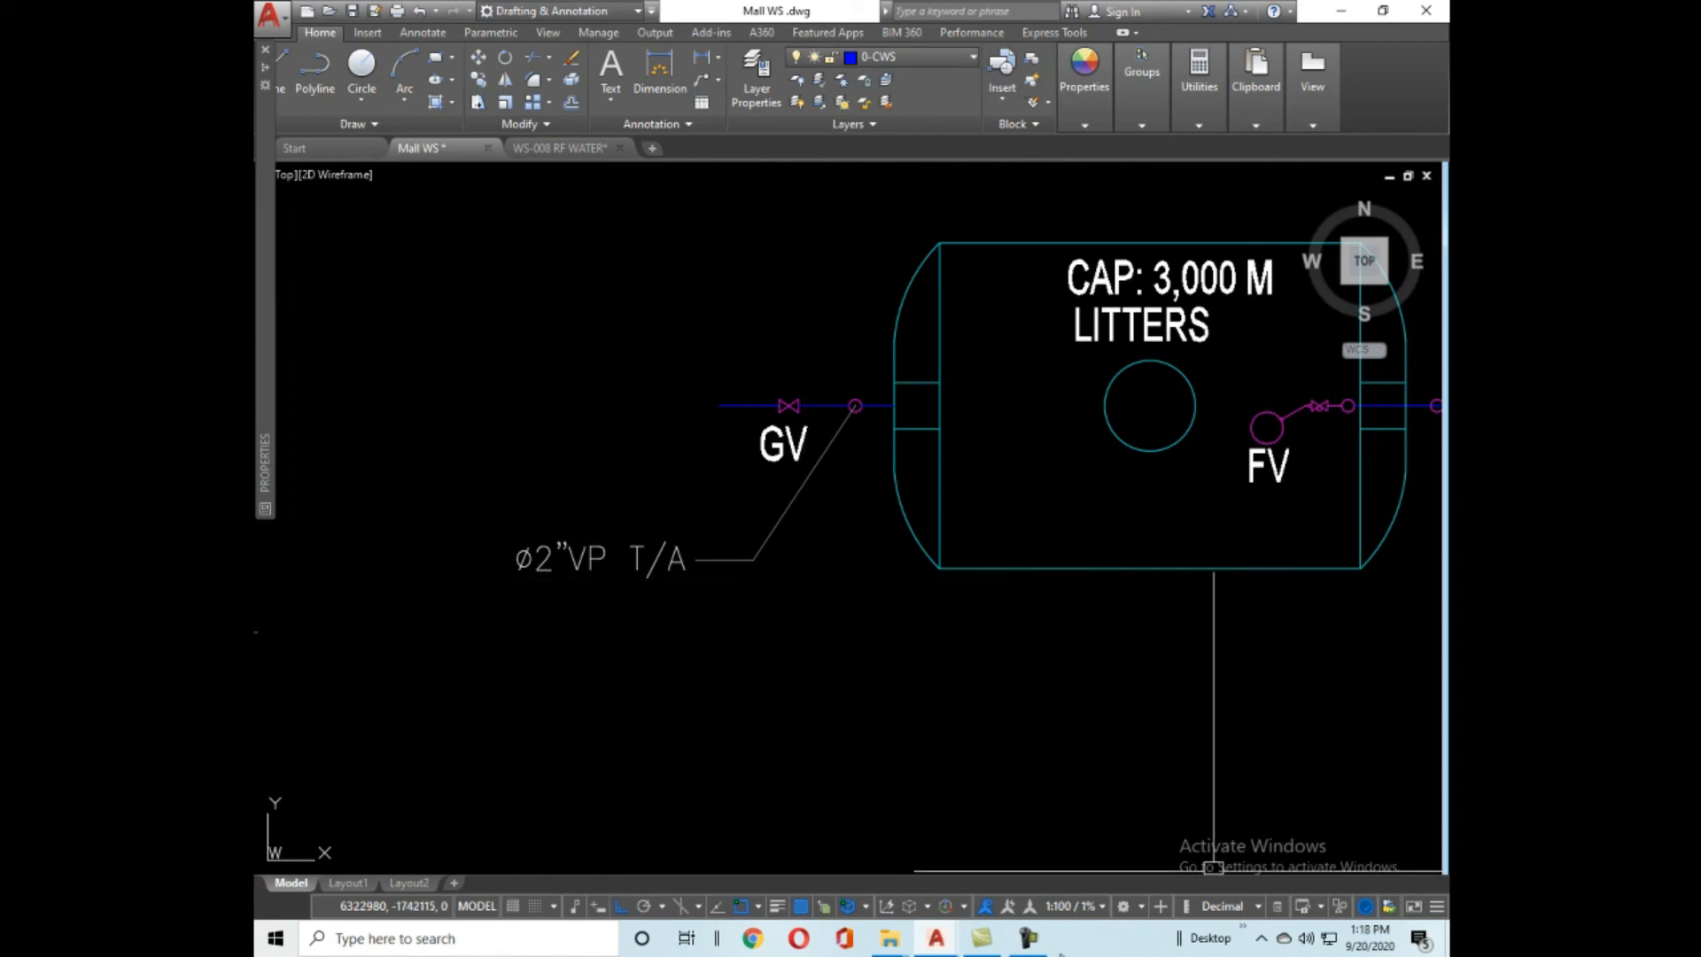
pyautogui.scroll(-4, 1045, 469)
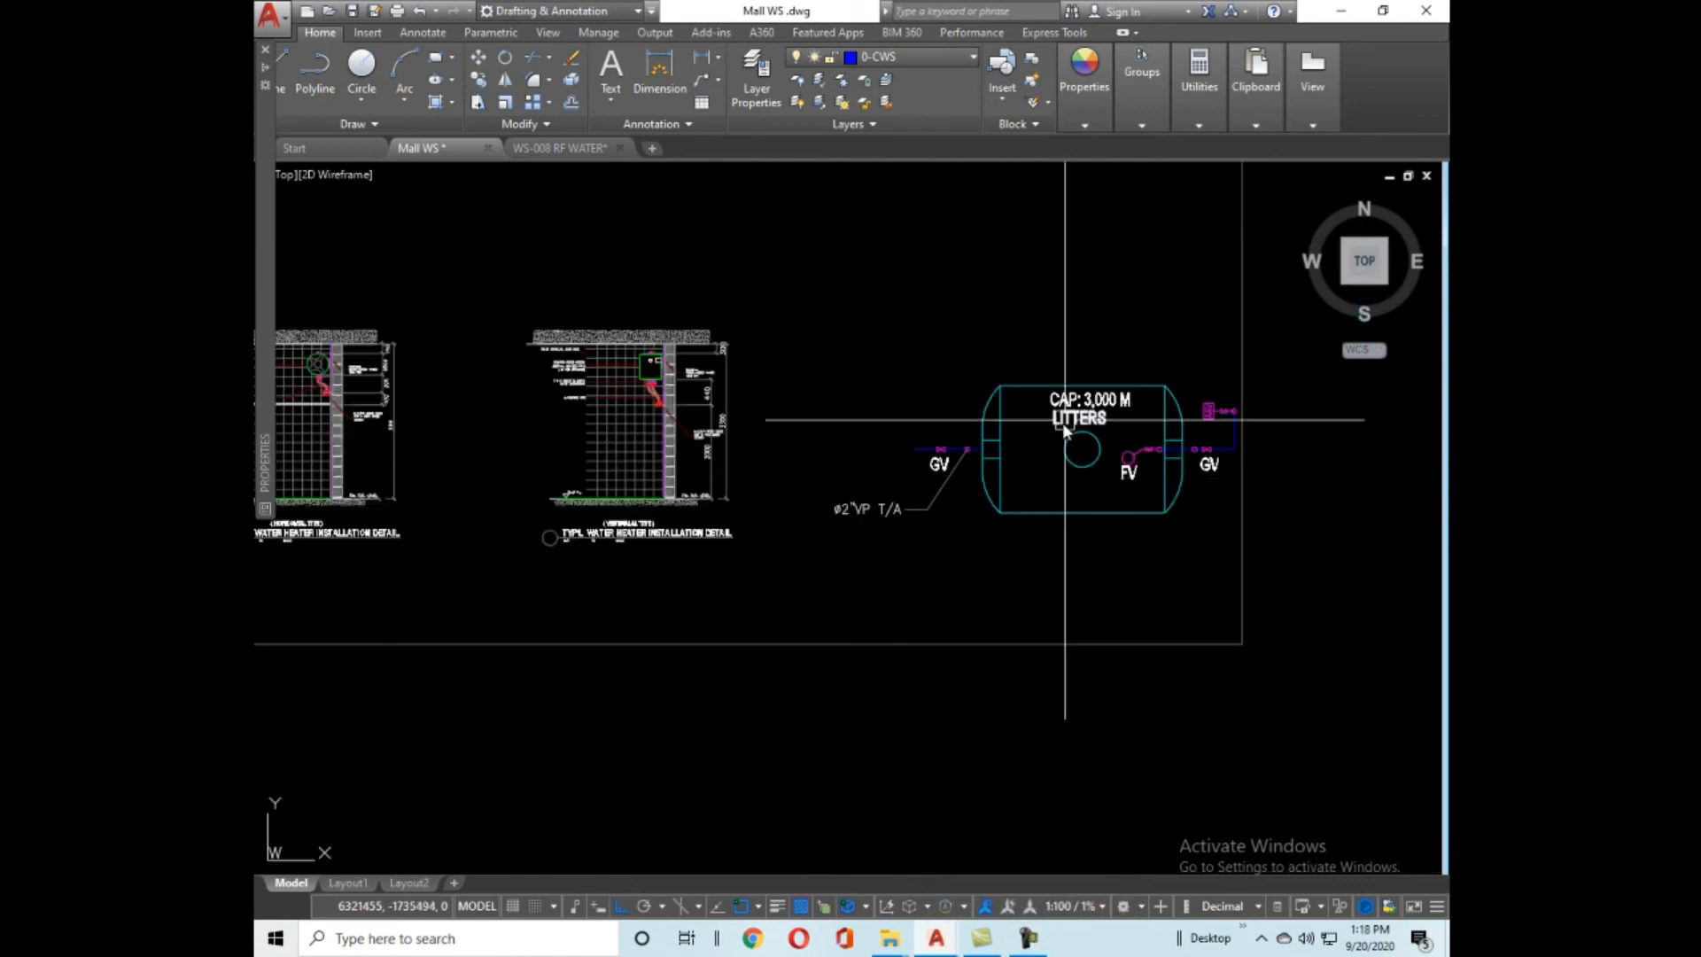
# Examine the bidet installation detail, checking the angle valve, flexible hose, mixer and mounting dimensions.
pyautogui.moveTo(974, 438); pyautogui.dragTo(1066, 577, button='middle')
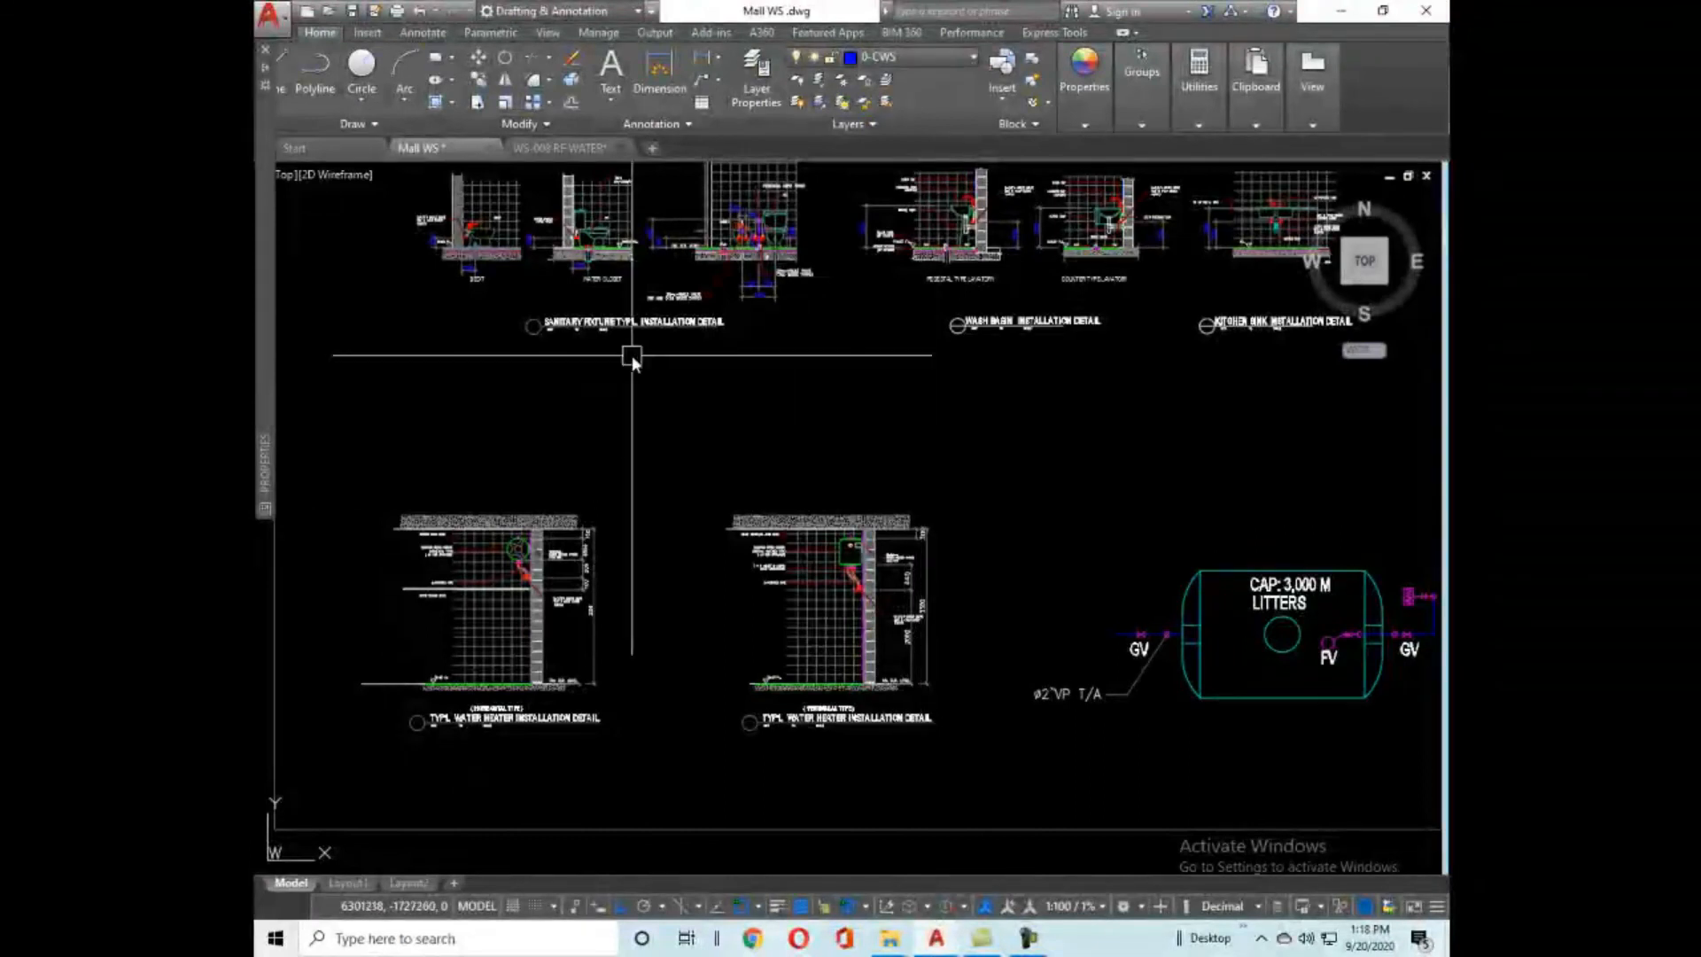
pyautogui.moveTo(630, 357); pyautogui.dragTo(803, 525, button='middle')
pyautogui.scroll(6, 802, 524)
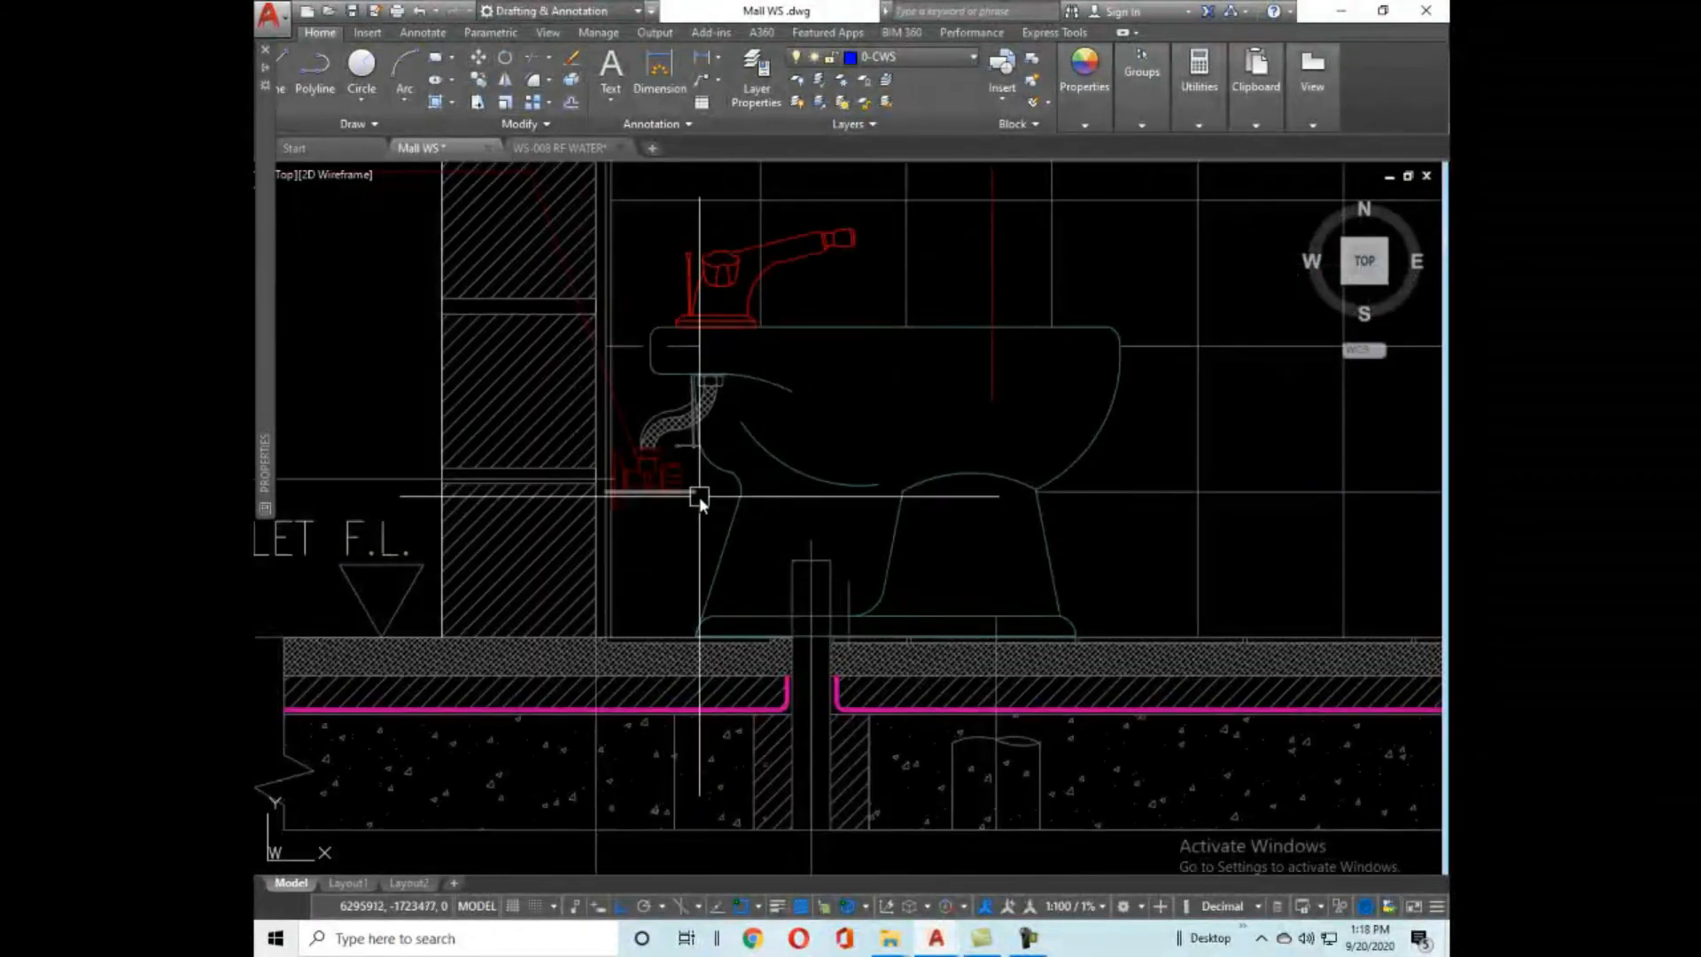
pyautogui.scroll(-5, 660, 500)
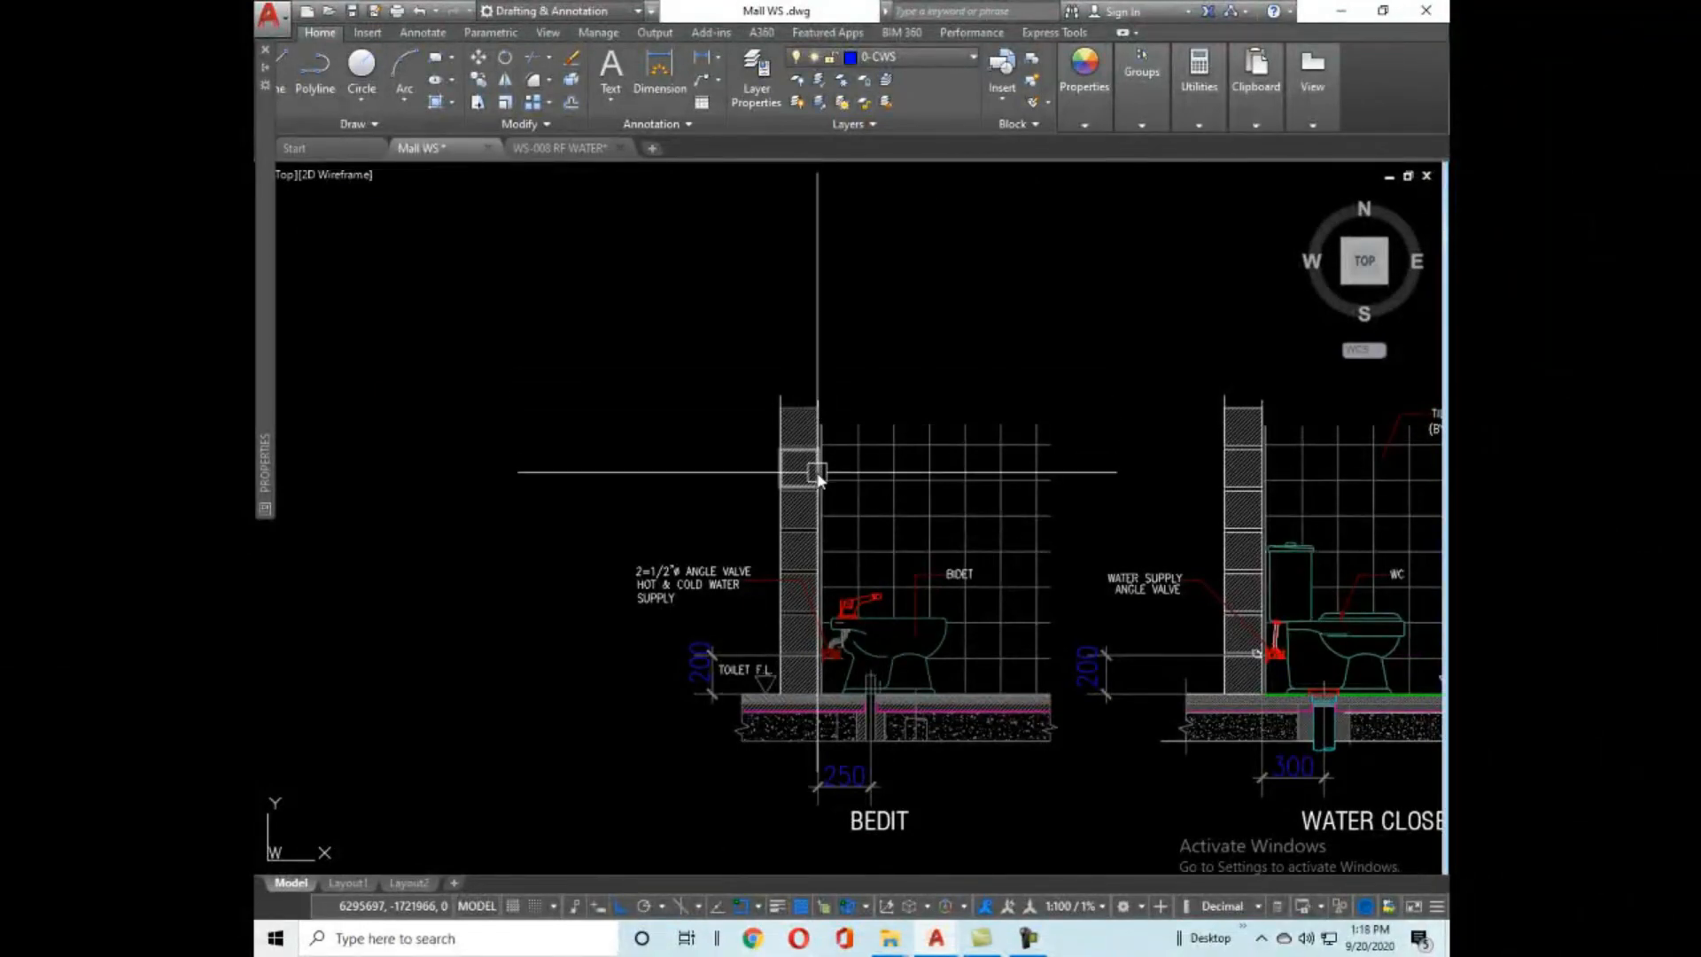
pyautogui.scroll(5, 820, 653)
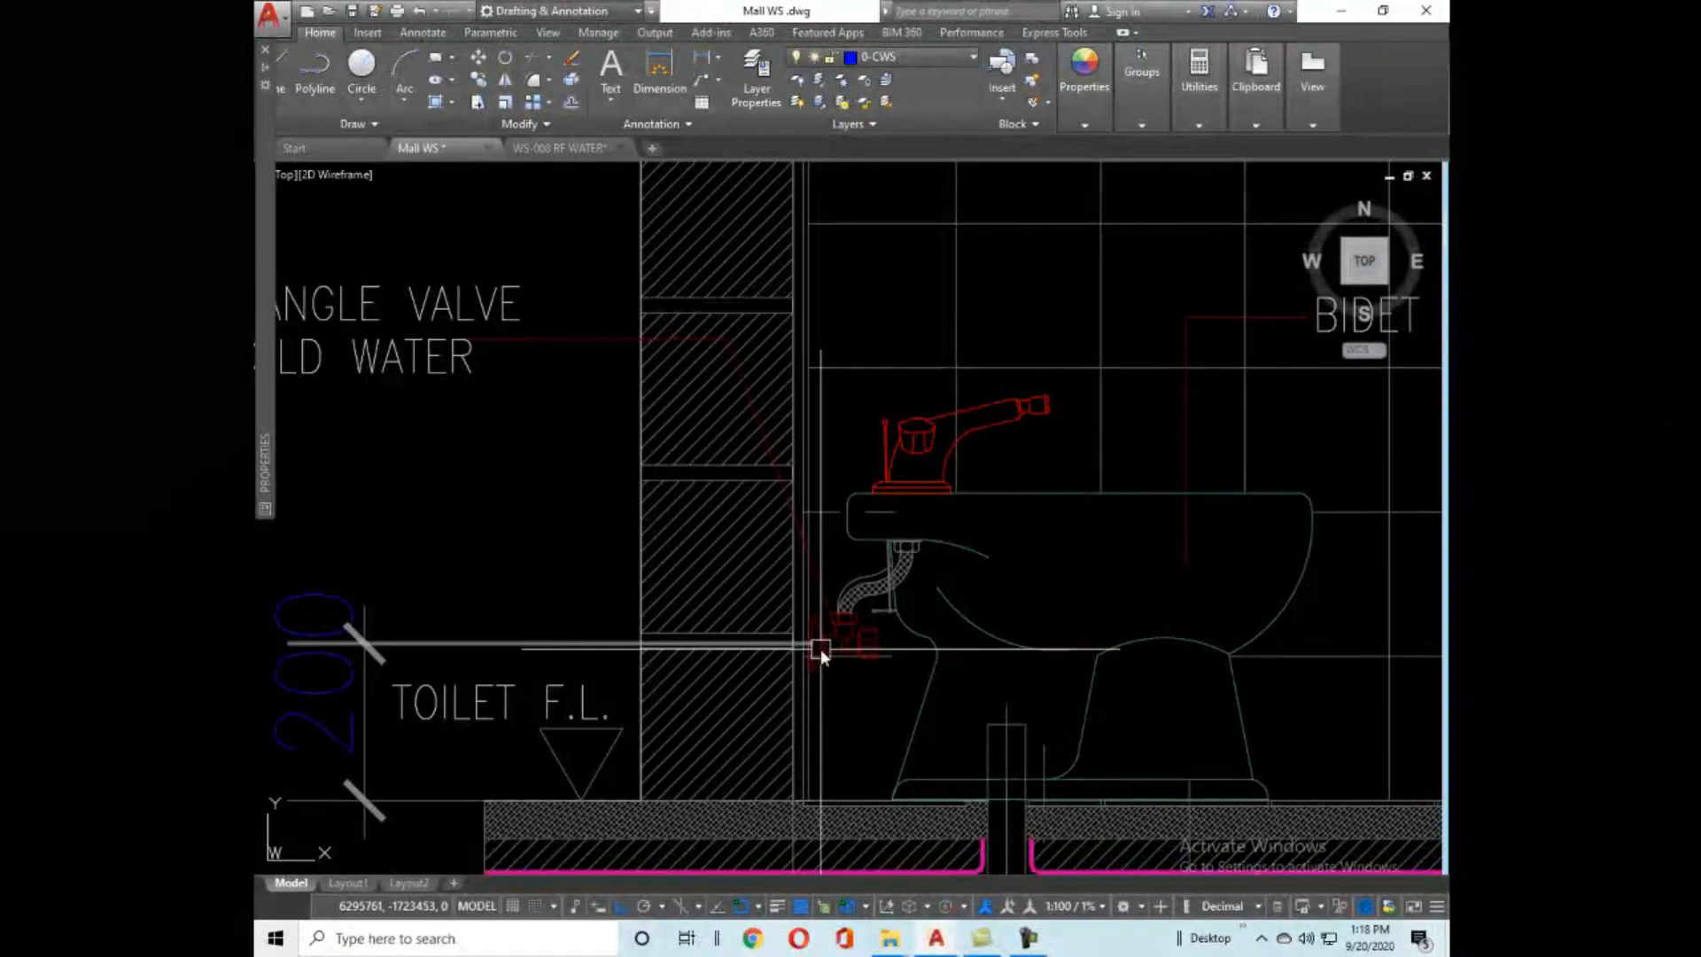
pyautogui.moveTo(848, 657)
pyautogui.mouseDown(button='middle')
pyautogui.moveTo(1006, 675)
pyautogui.moveTo(816, 637)
pyautogui.mouseUp(button='middle')
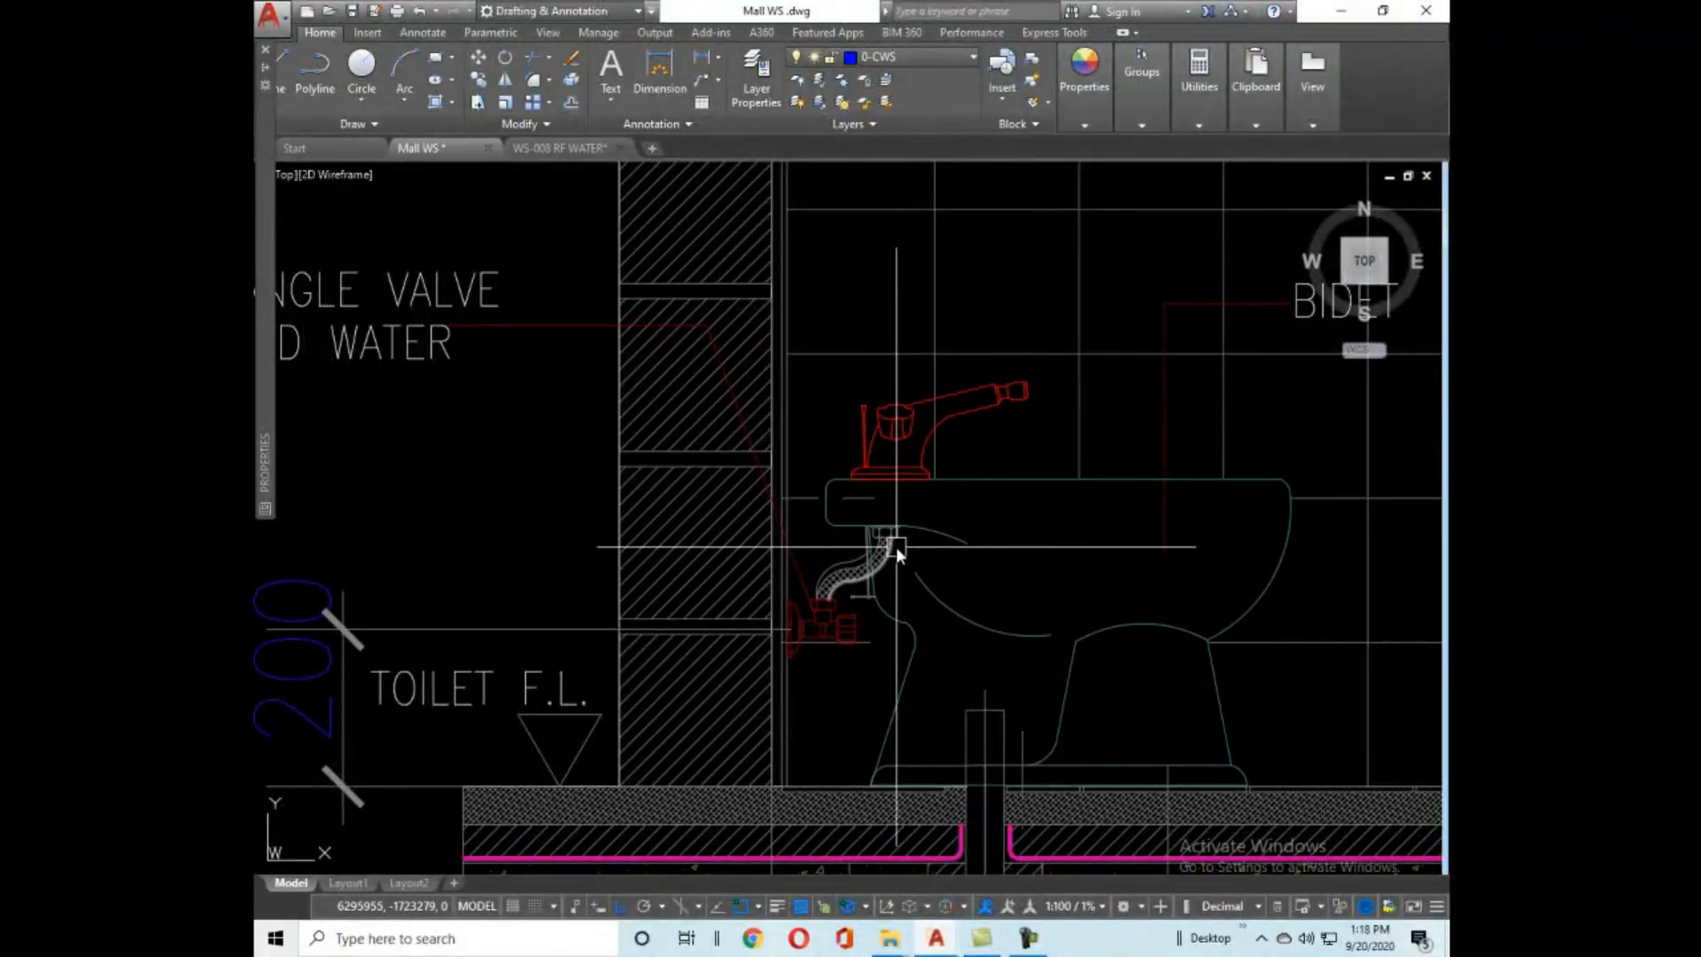
pyautogui.scroll(4, 866, 595)
pyautogui.scroll(1, 954, 466)
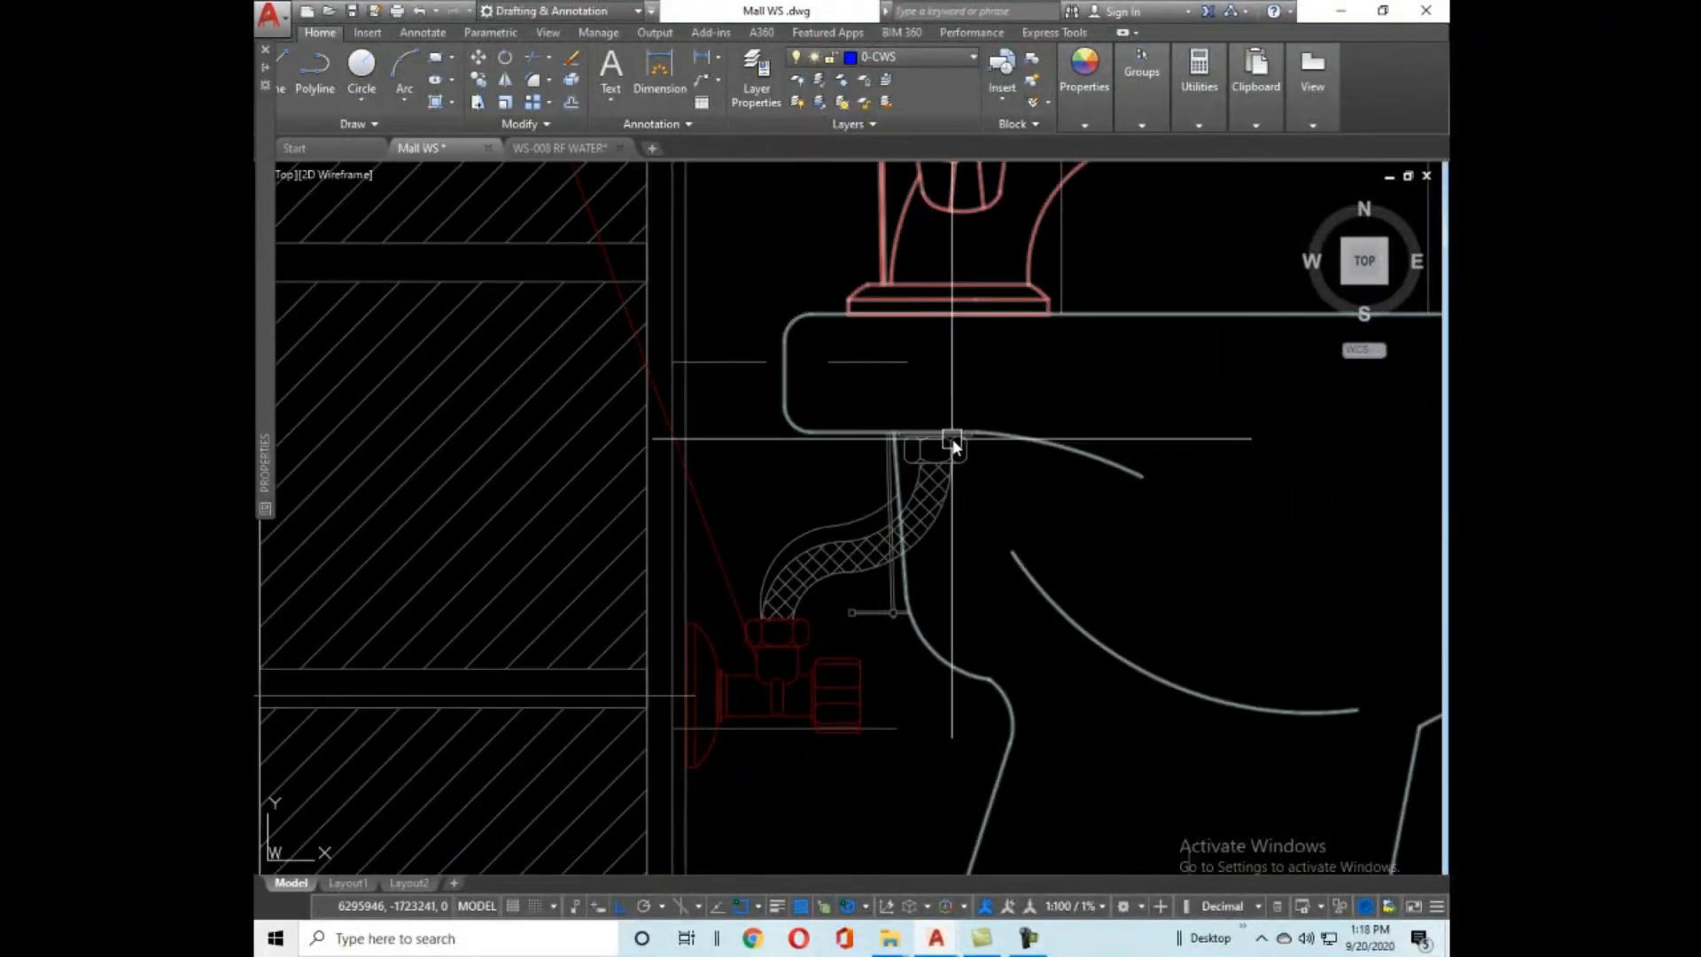
pyautogui.scroll(-4, 971, 321)
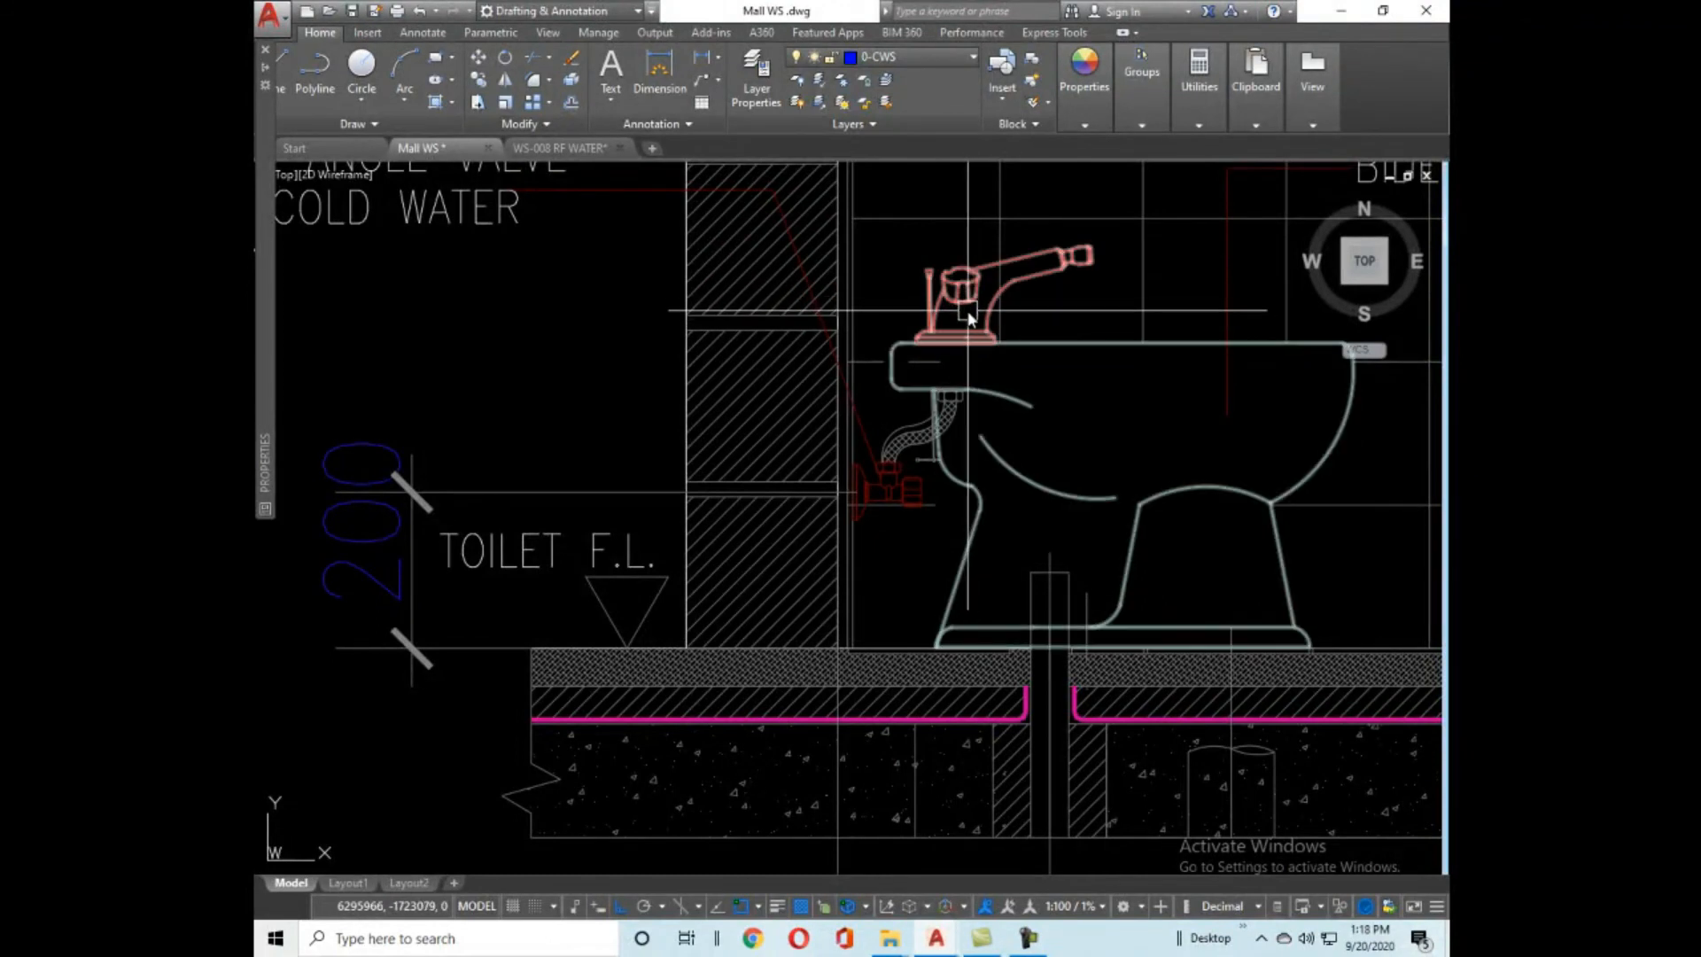
pyautogui.scroll(-2, 968, 318)
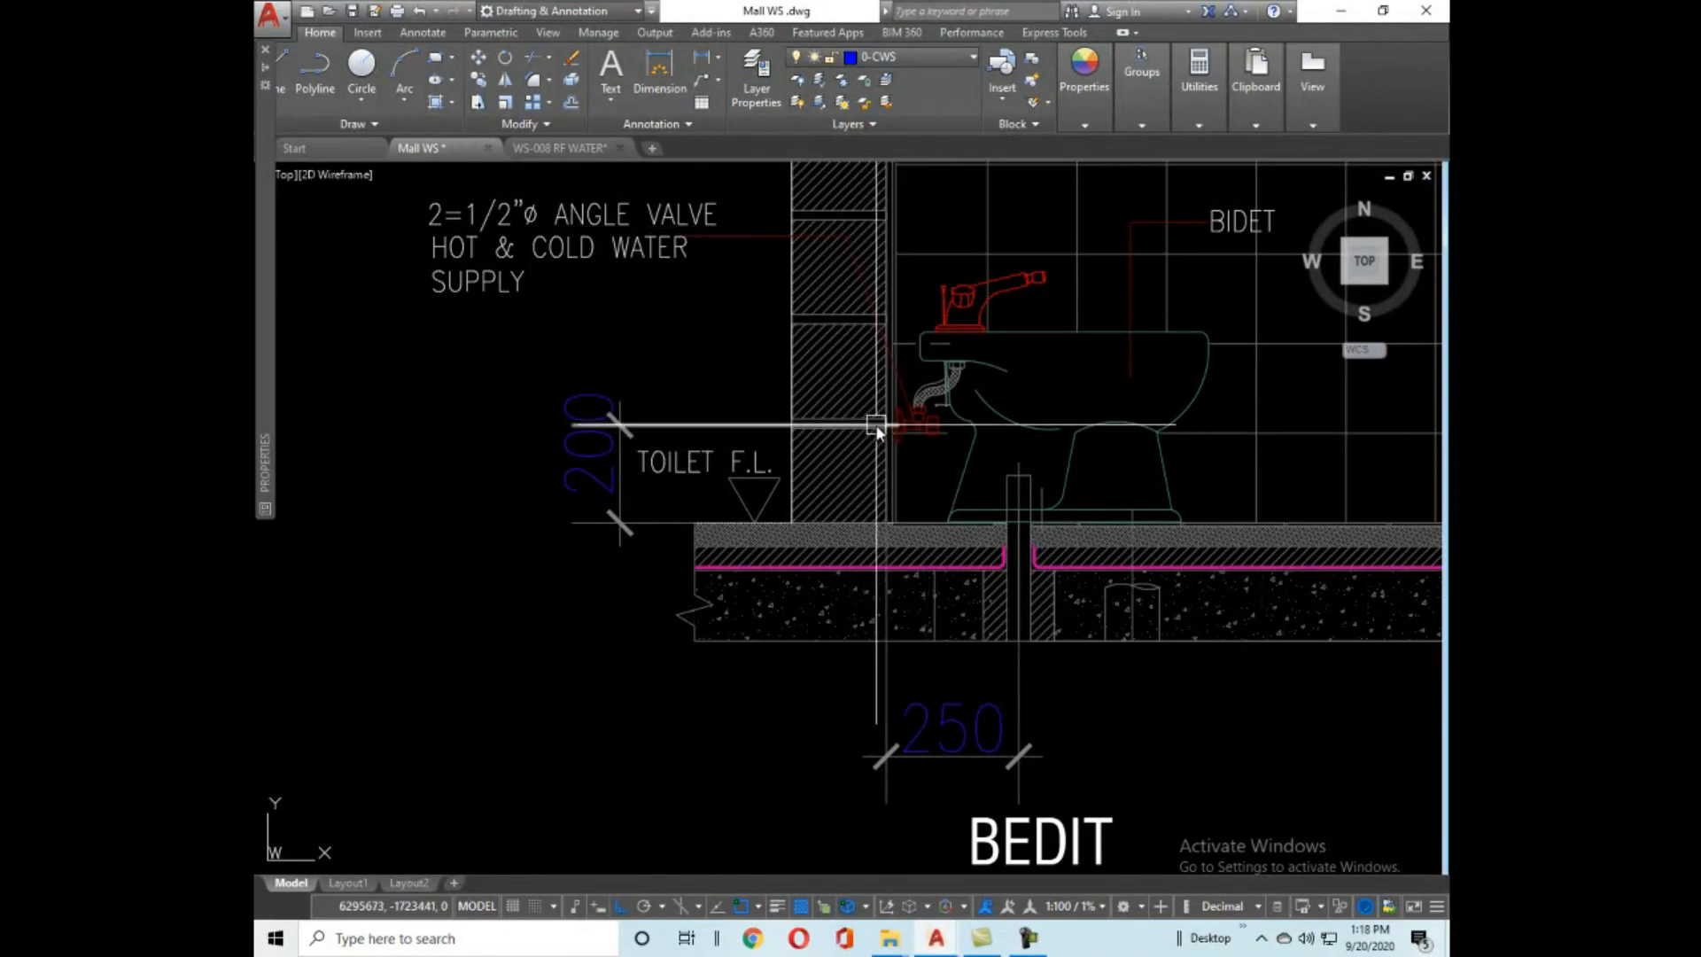
# Examine the water closet installation detail, checking the wall elbow, angle valve, flexible hose to the cistern and mounting dimensions.
pyautogui.scroll(-5, 877, 430)
pyautogui.moveTo(1033, 646); pyautogui.dragTo(634, 729, button='middle')
pyautogui.scroll(5, 698, 523)
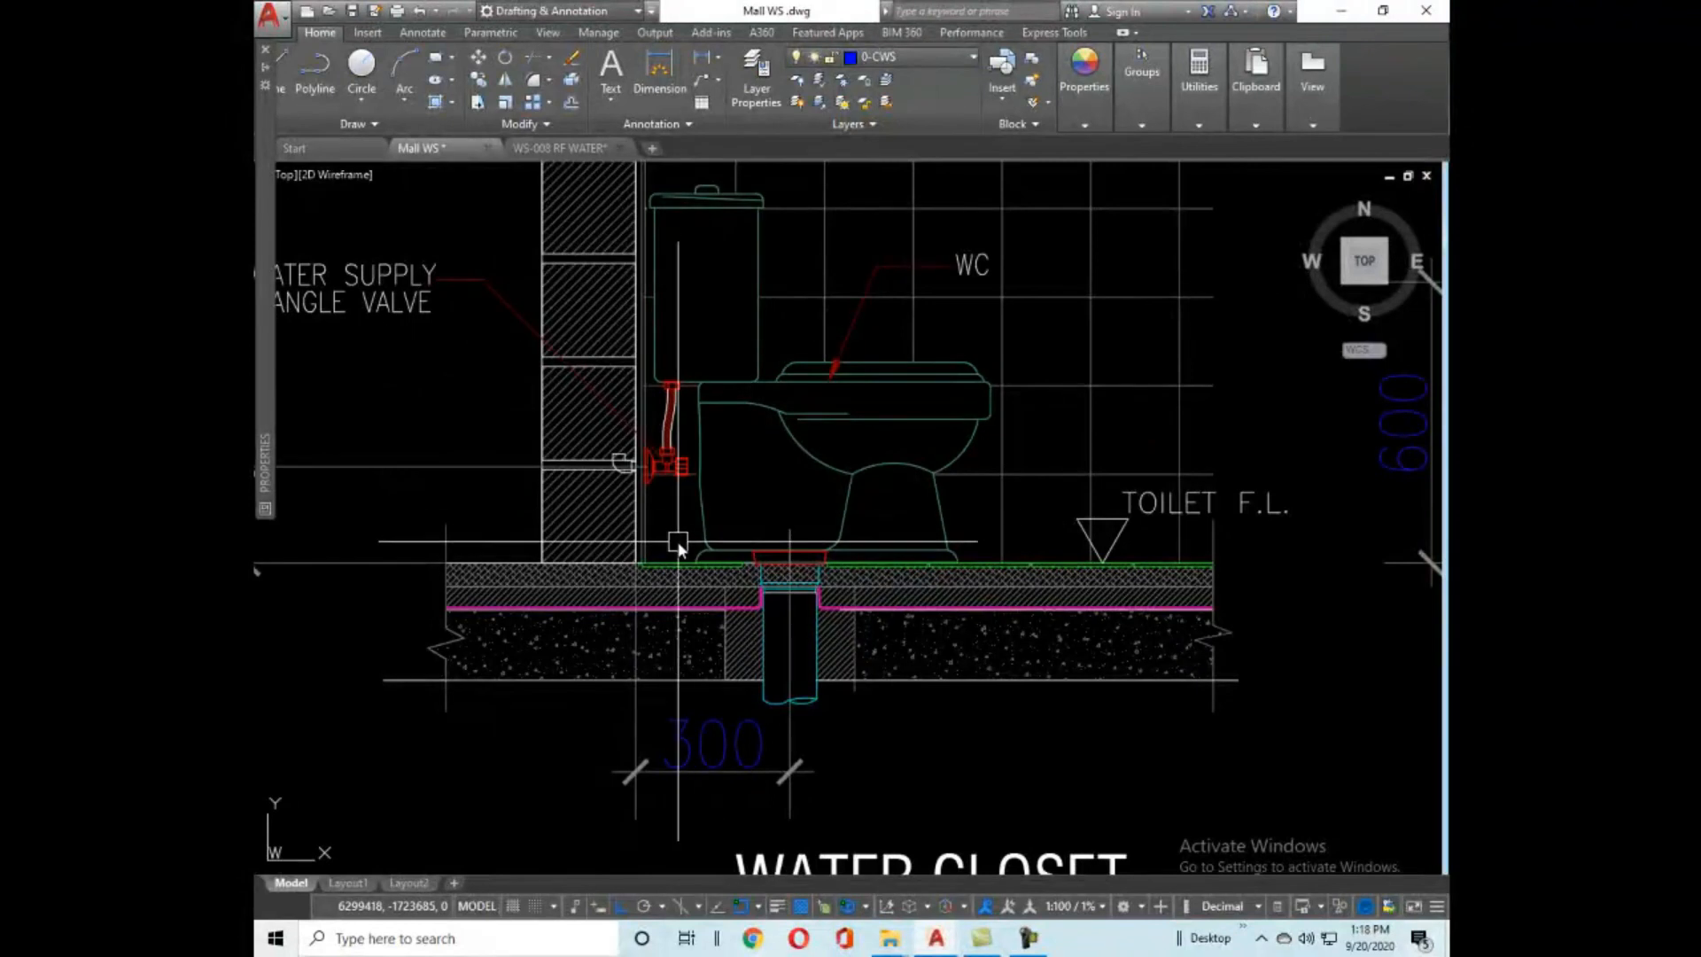
pyautogui.moveTo(678, 547); pyautogui.dragTo(790, 577, button='middle')
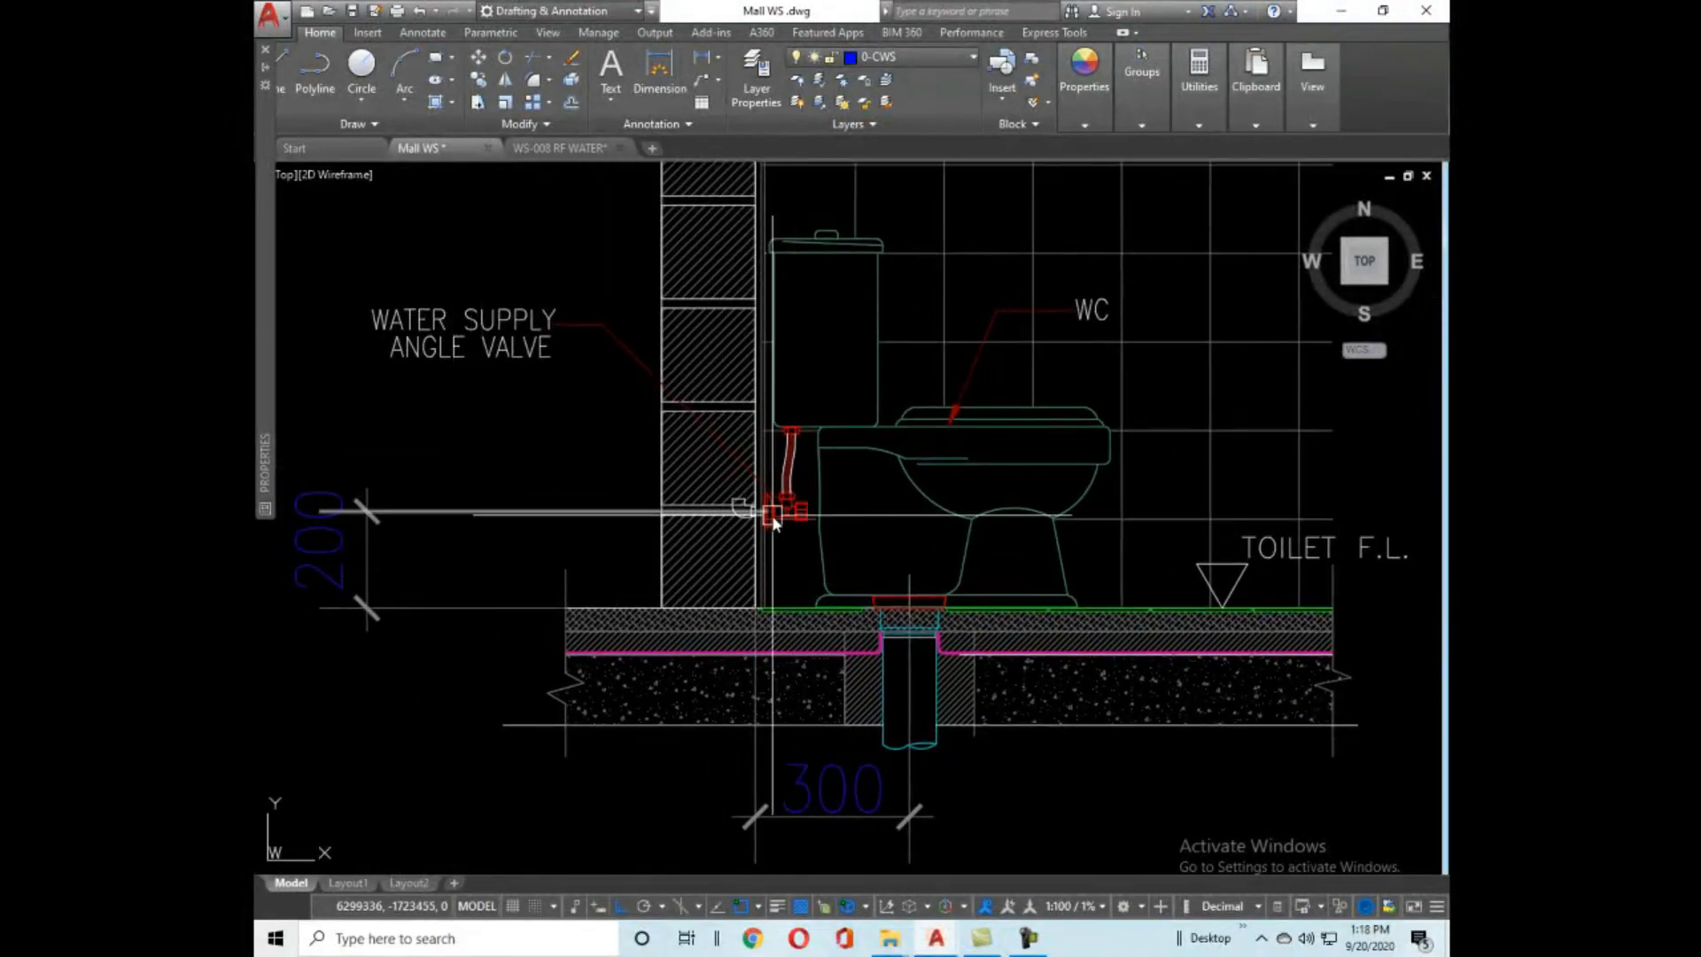
pyautogui.scroll(5, 773, 522)
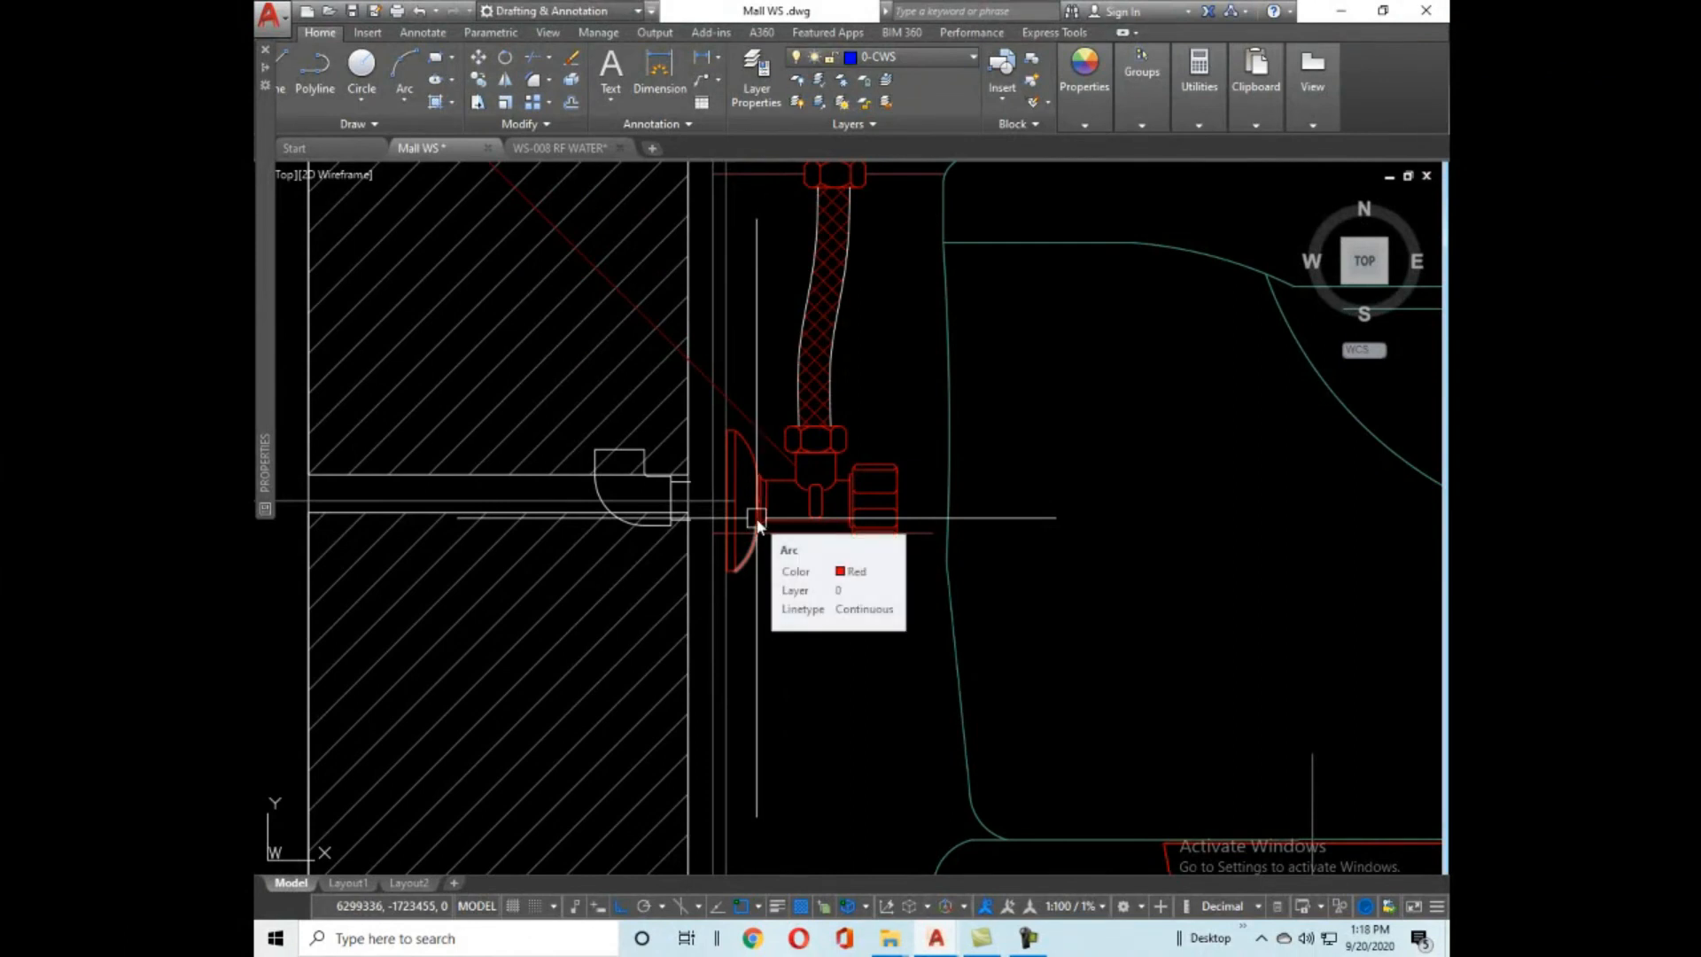
pyautogui.scroll(-2, 757, 522)
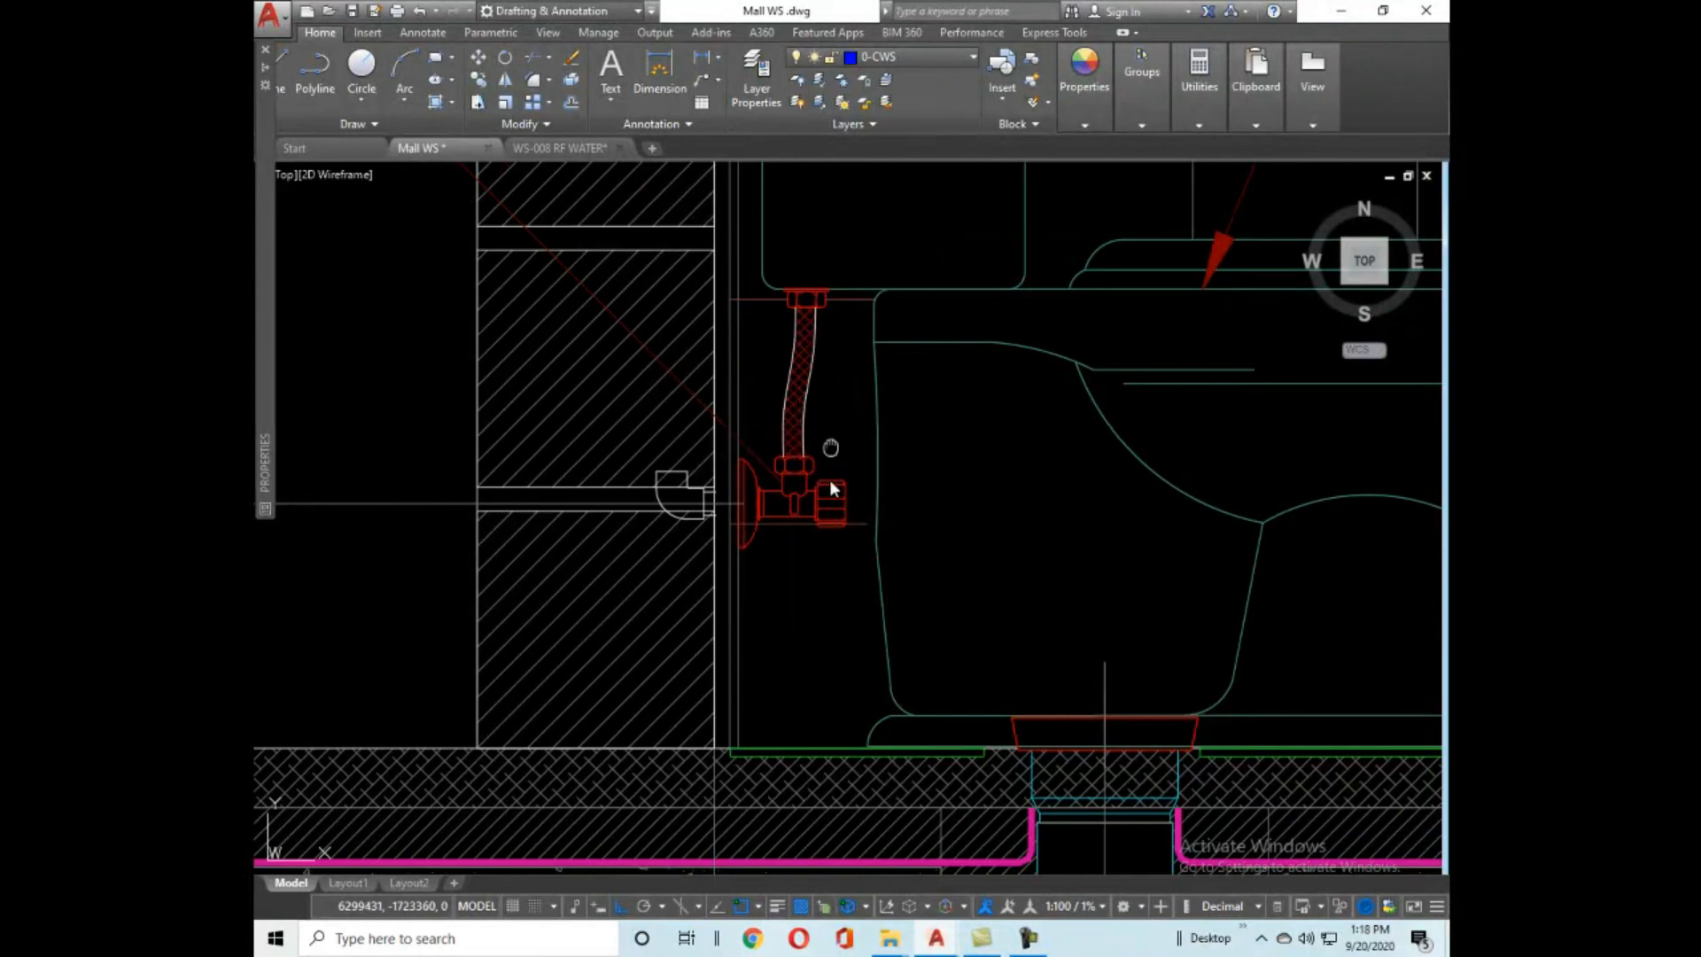
pyautogui.moveTo(810, 257); pyautogui.dragTo(770, 583, button='middle')
pyautogui.scroll(-3, 820, 408)
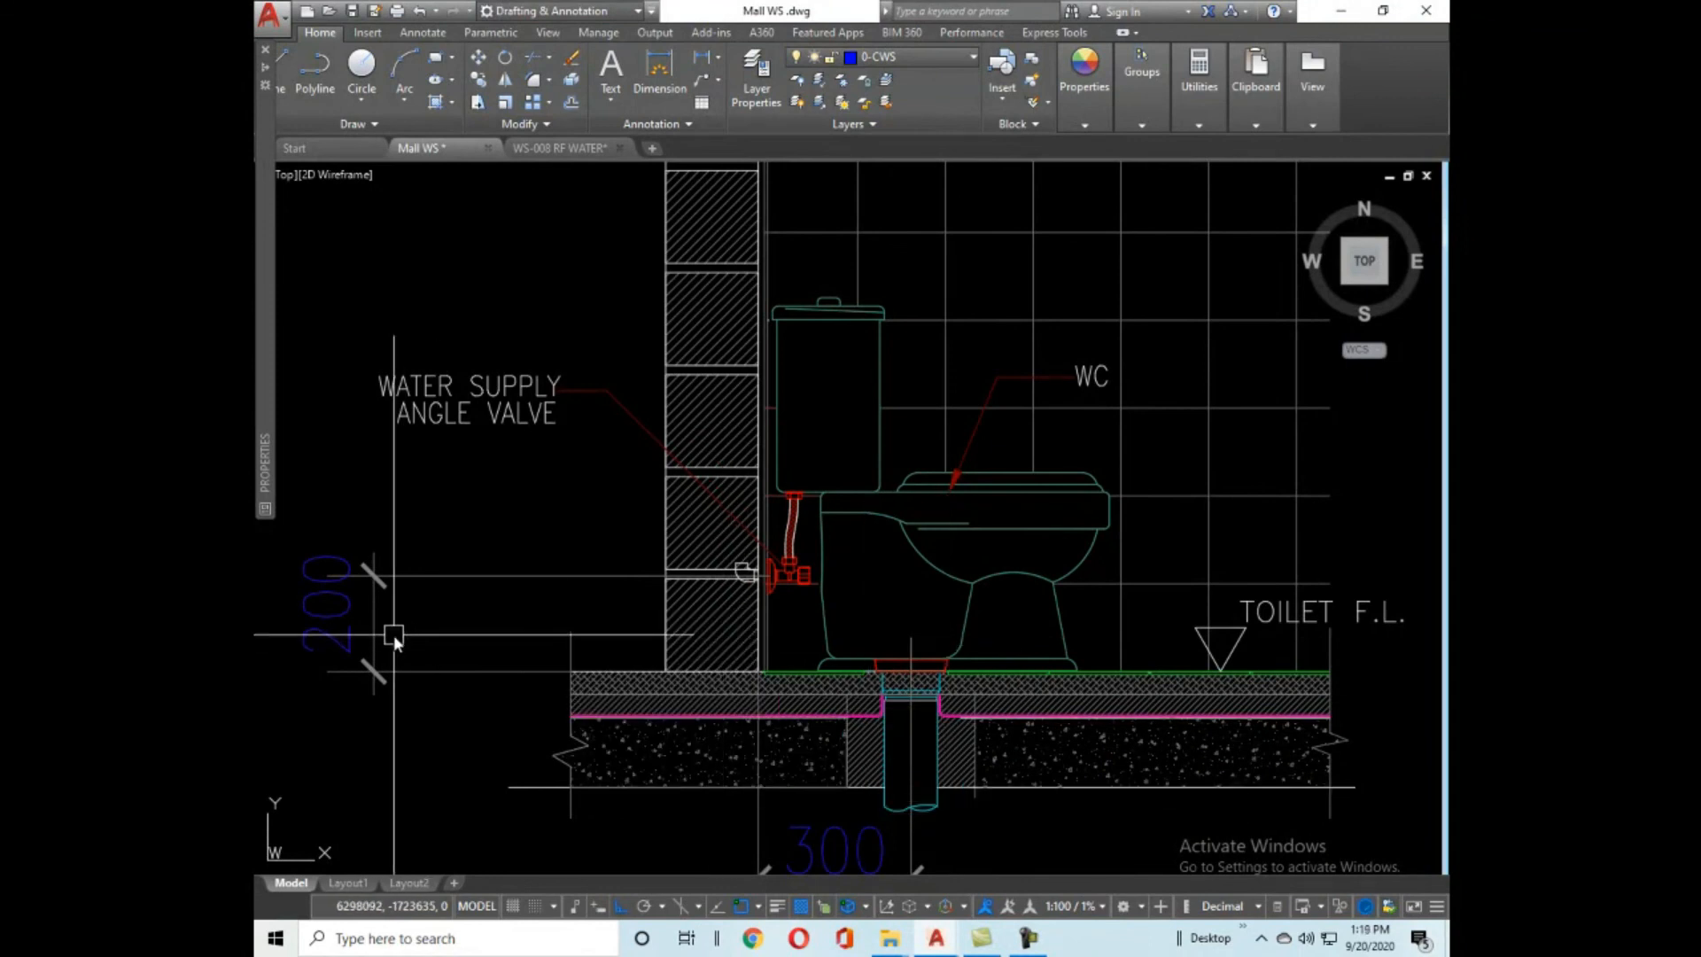
# Examine the combined bidet and WC front elevation, checking the angle valve spacing and the hand spray hose between the fixtures.
pyautogui.scroll(-3, 513, 630)
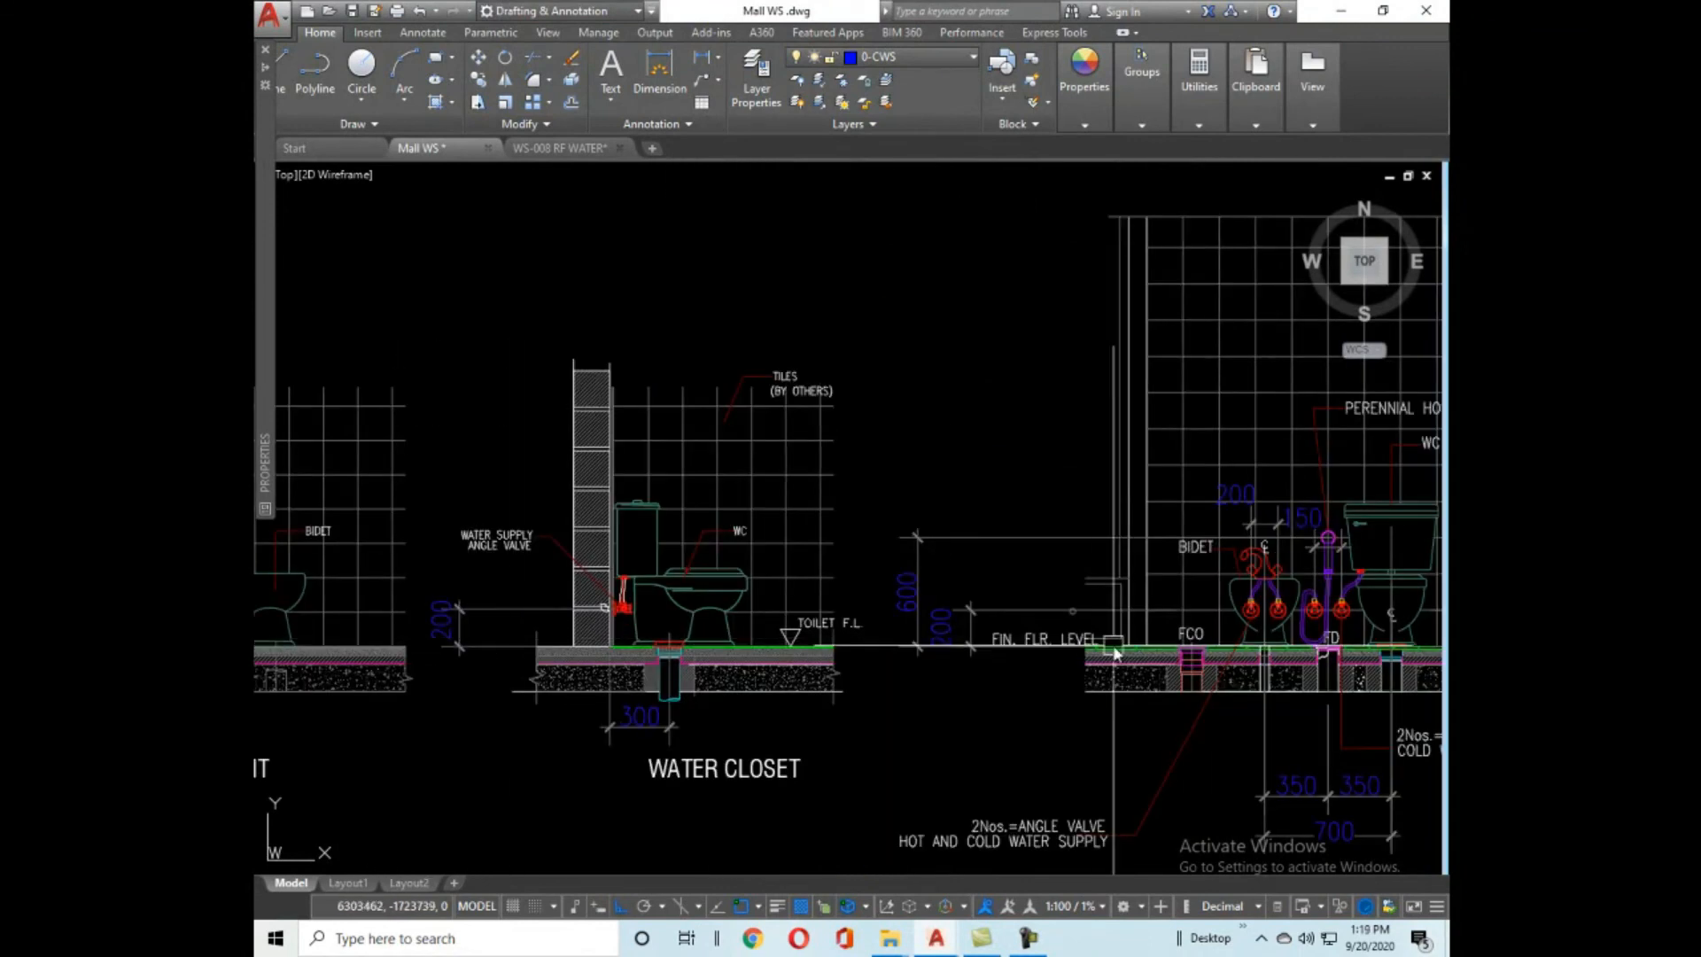
pyautogui.scroll(3, 611, 652)
pyautogui.scroll(4, 825, 611)
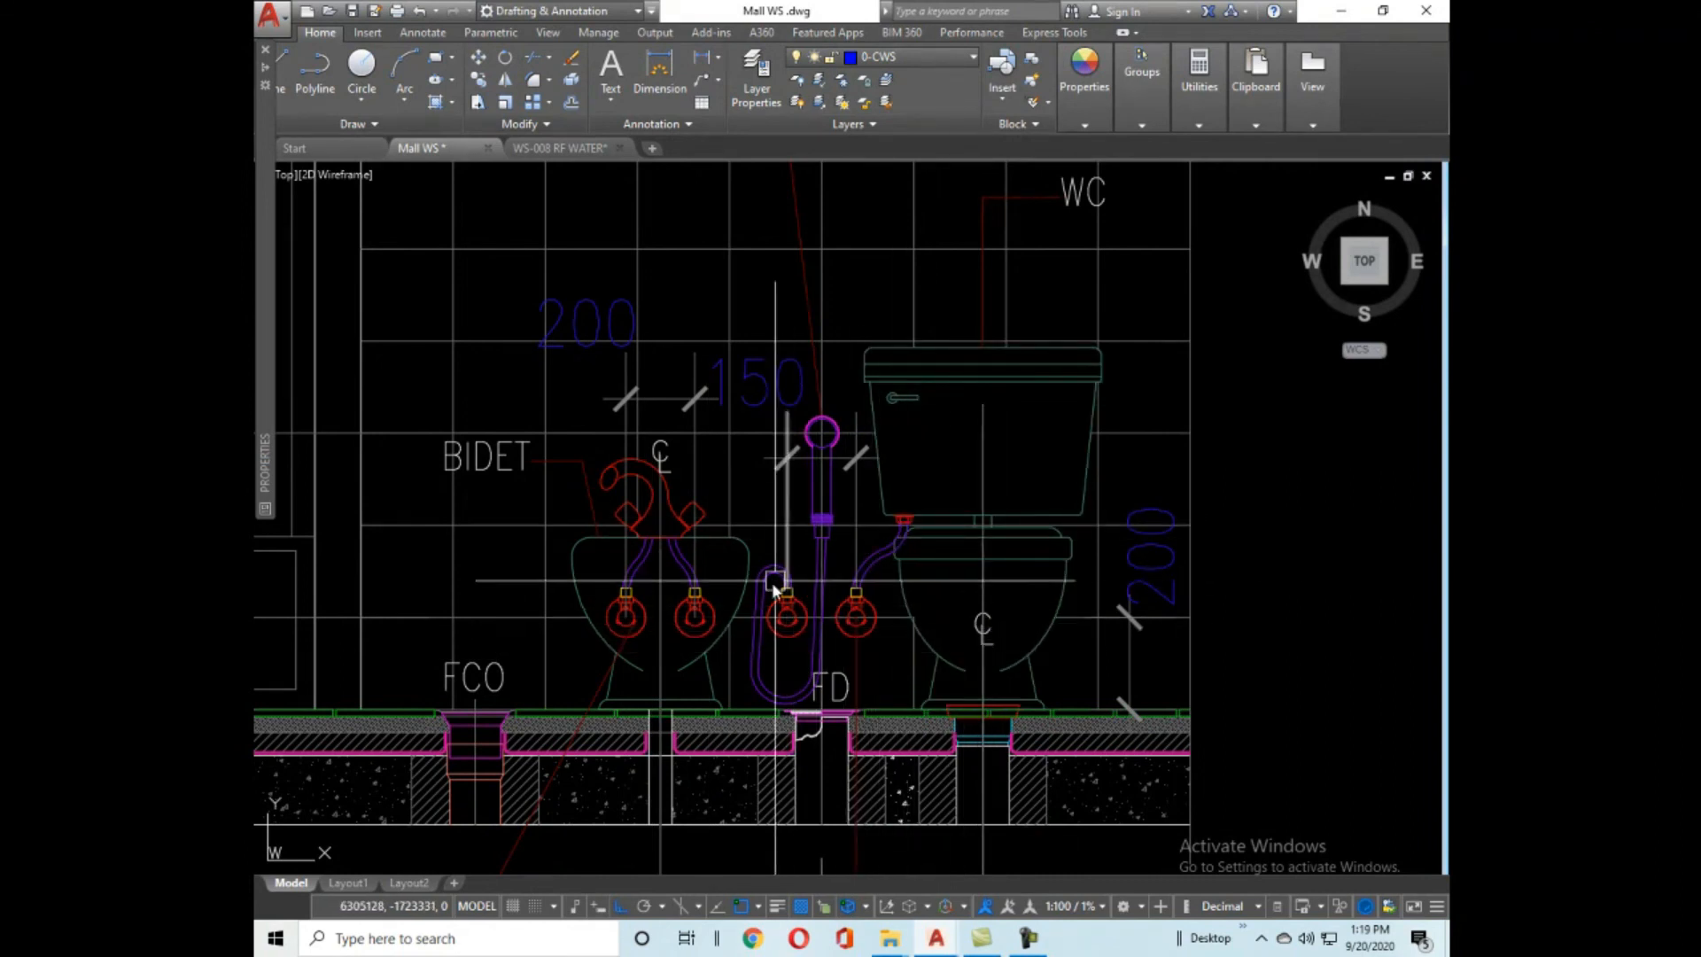
pyautogui.moveTo(815, 520)
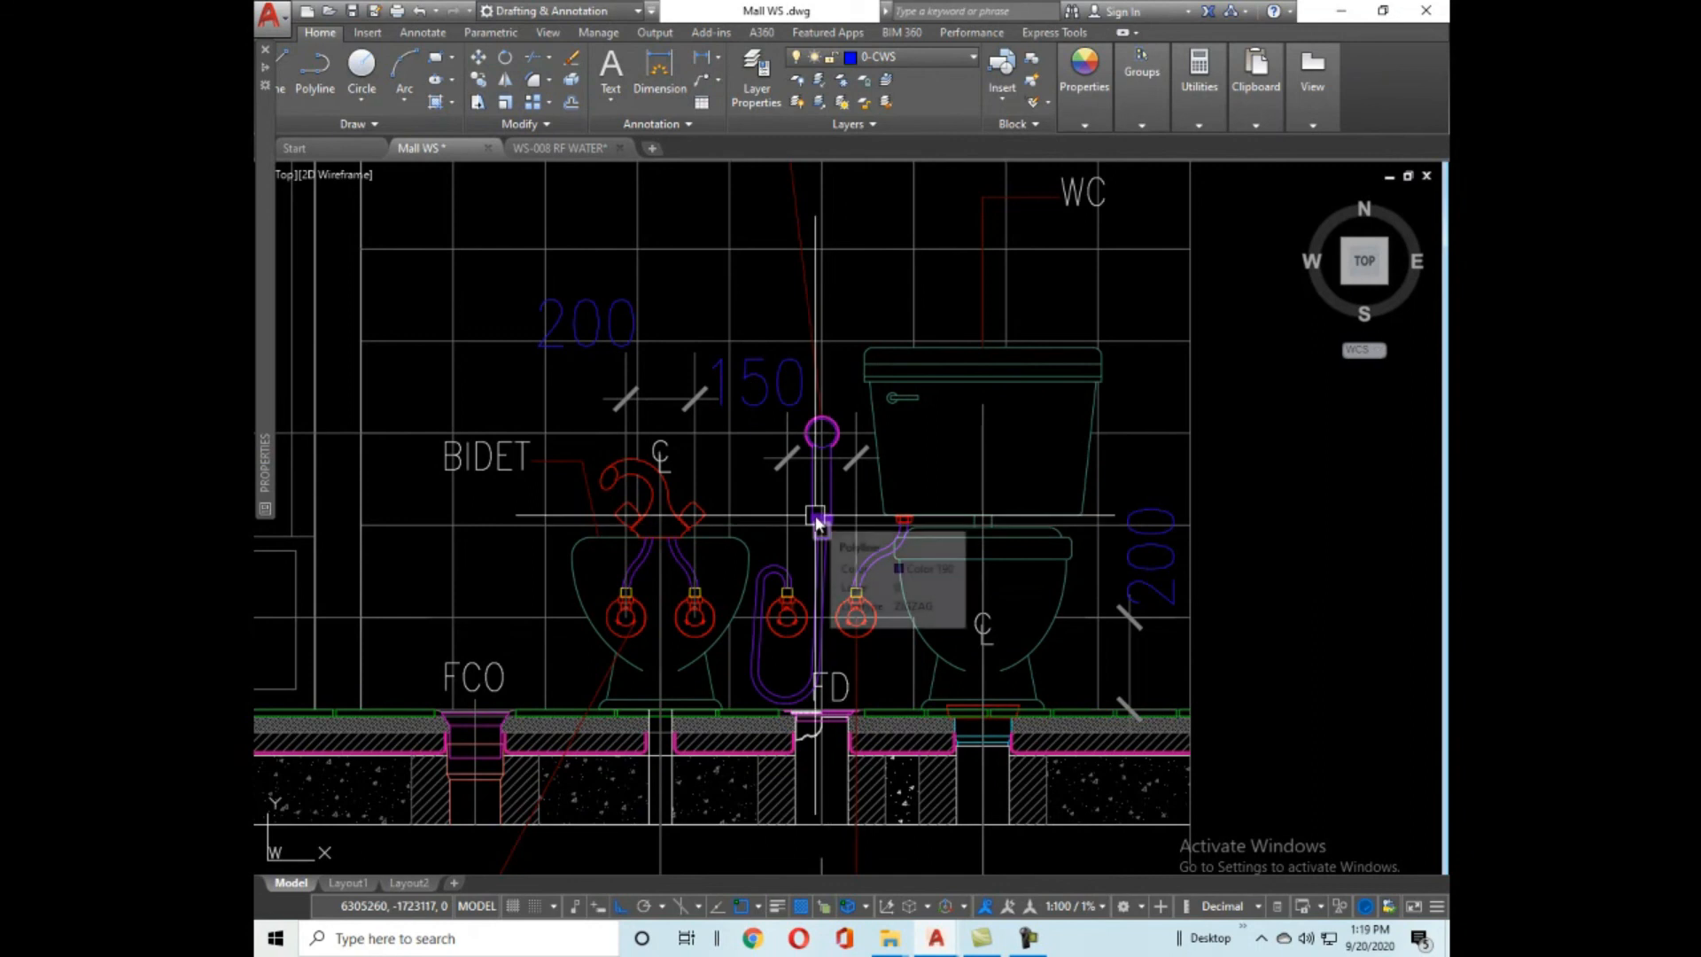
# Examine the pedestal wash basin detail, tracing the hot and cold supply from the angle valves through the flexible hoses to the mixer tap.
pyautogui.scroll(-6, 842, 683)
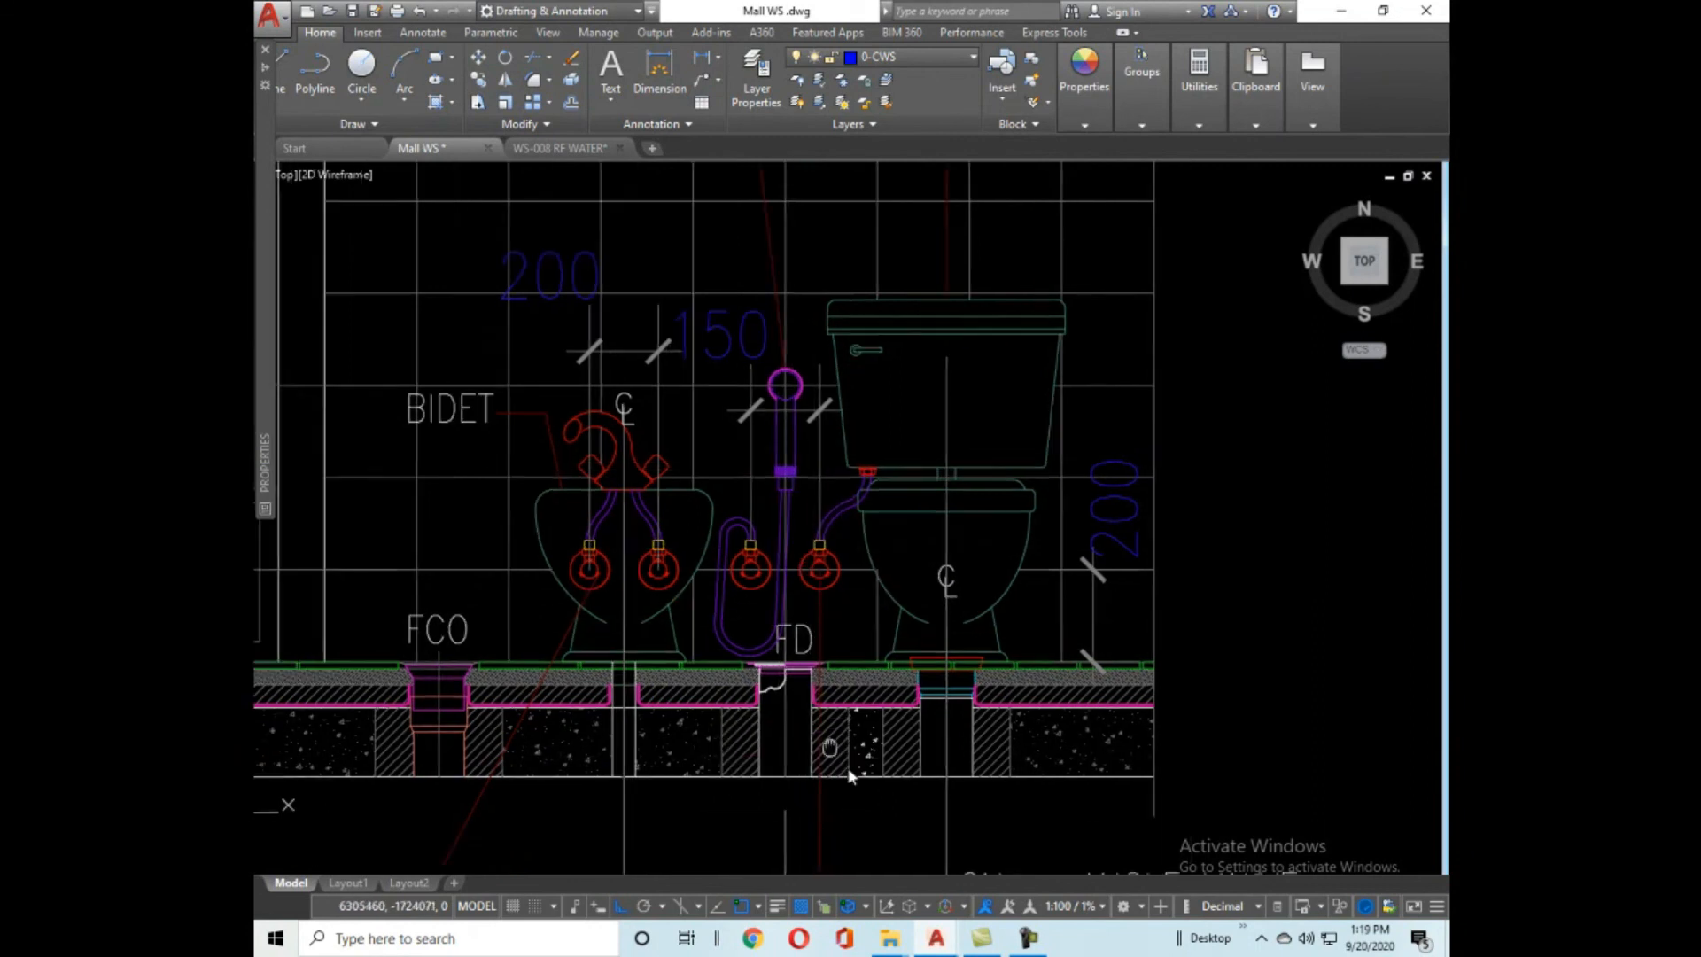
pyautogui.scroll(10, 1128, 449)
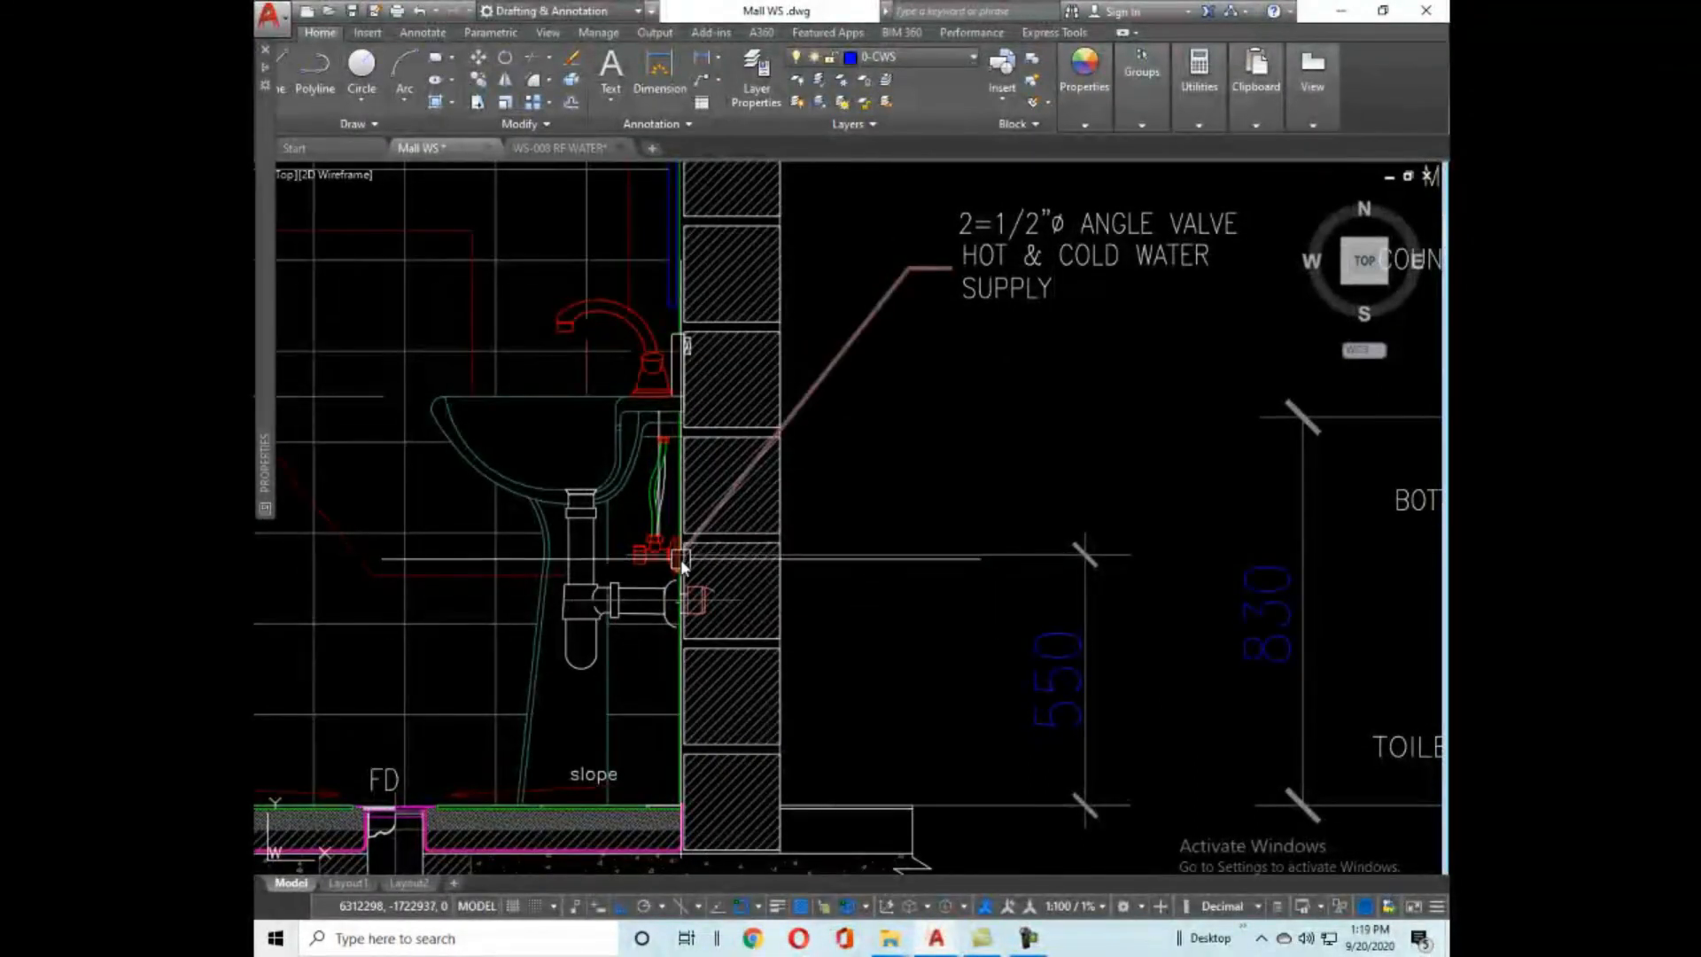
pyautogui.scroll(4, 673, 551)
pyautogui.scroll(-4, 674, 551)
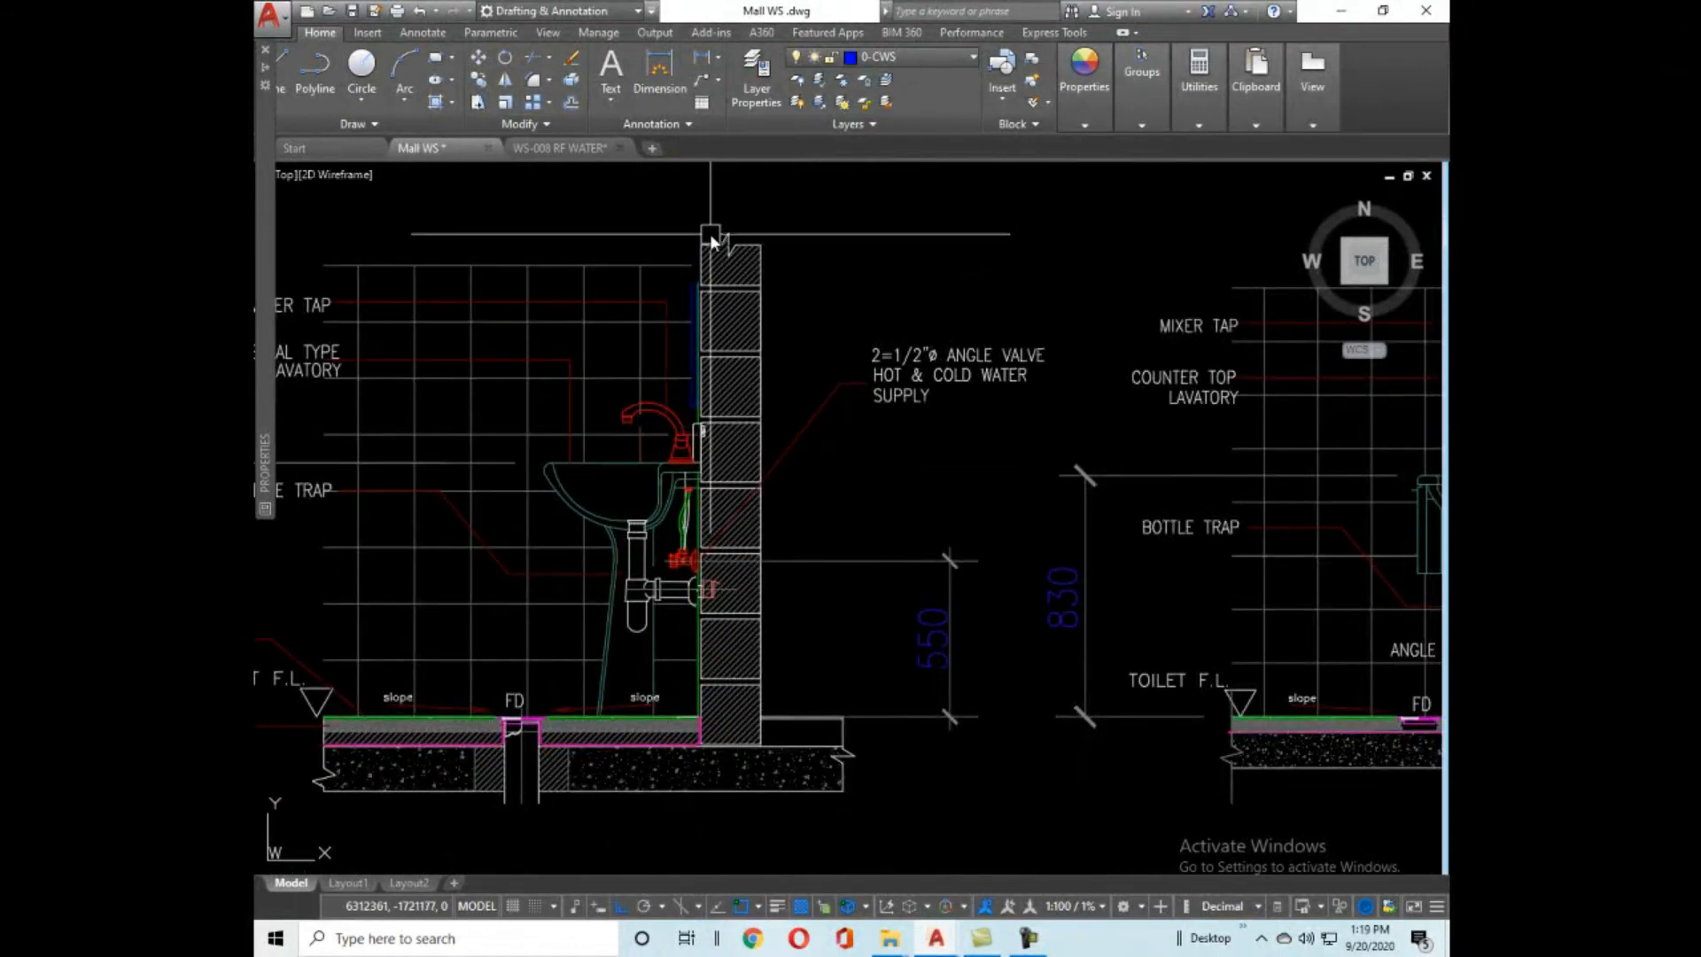
pyautogui.scroll(4, 673, 551)
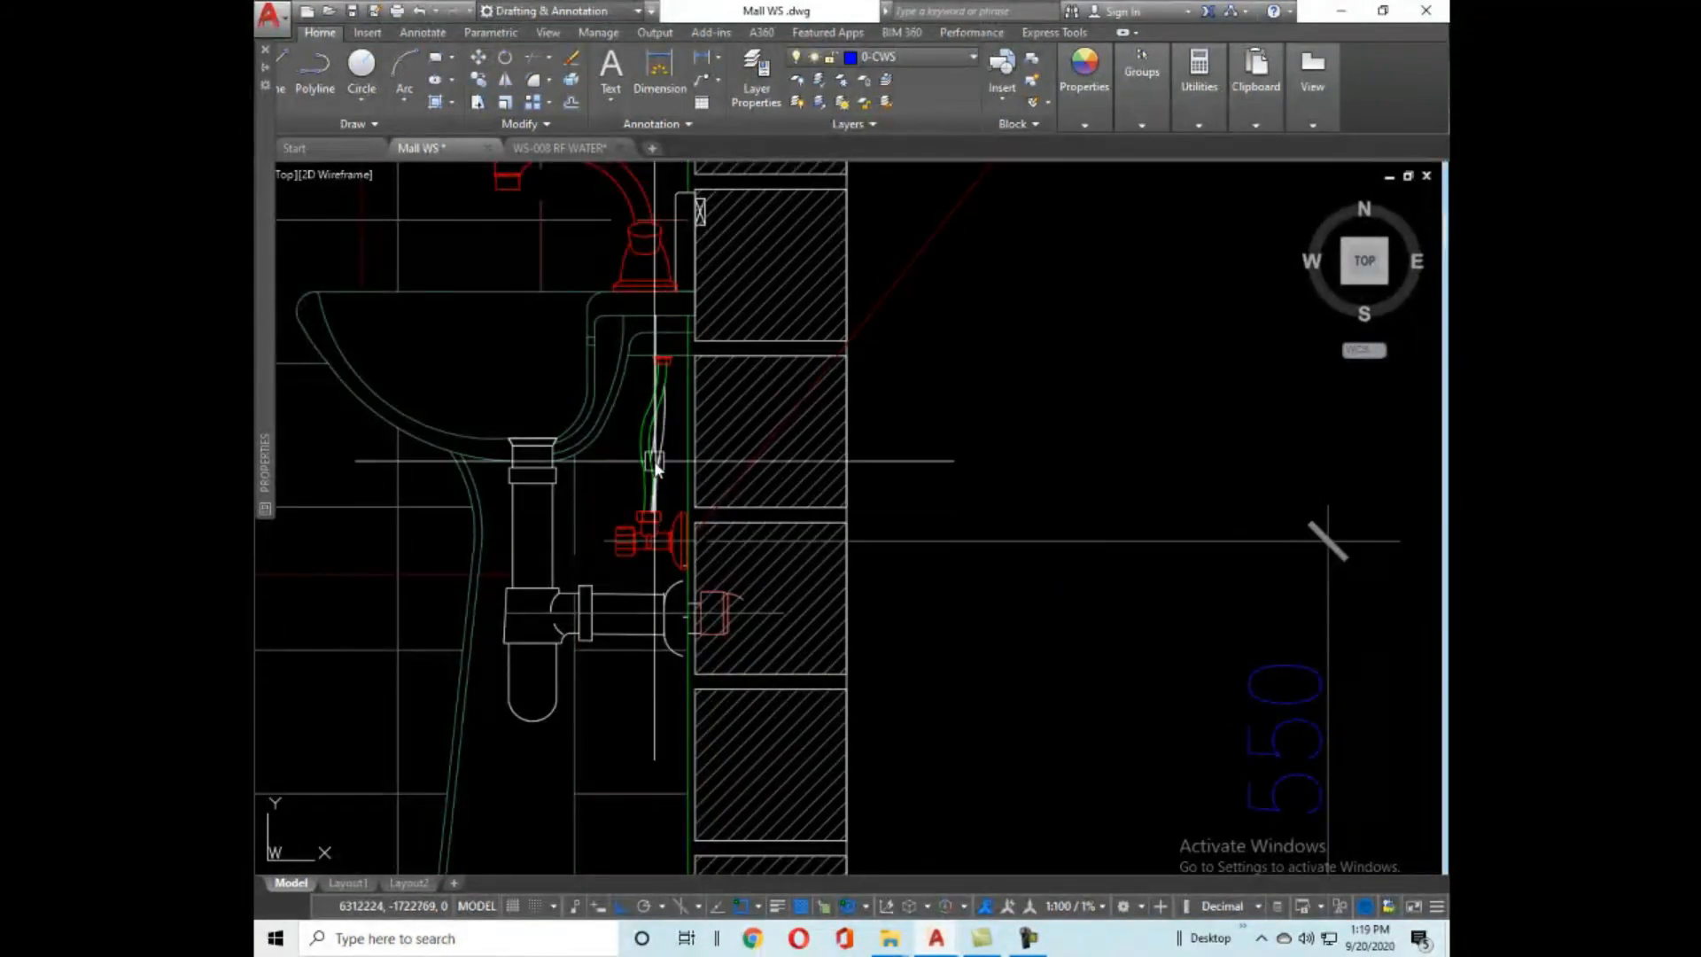
pyautogui.moveTo(659, 333); pyautogui.dragTo(698, 550, button='middle')
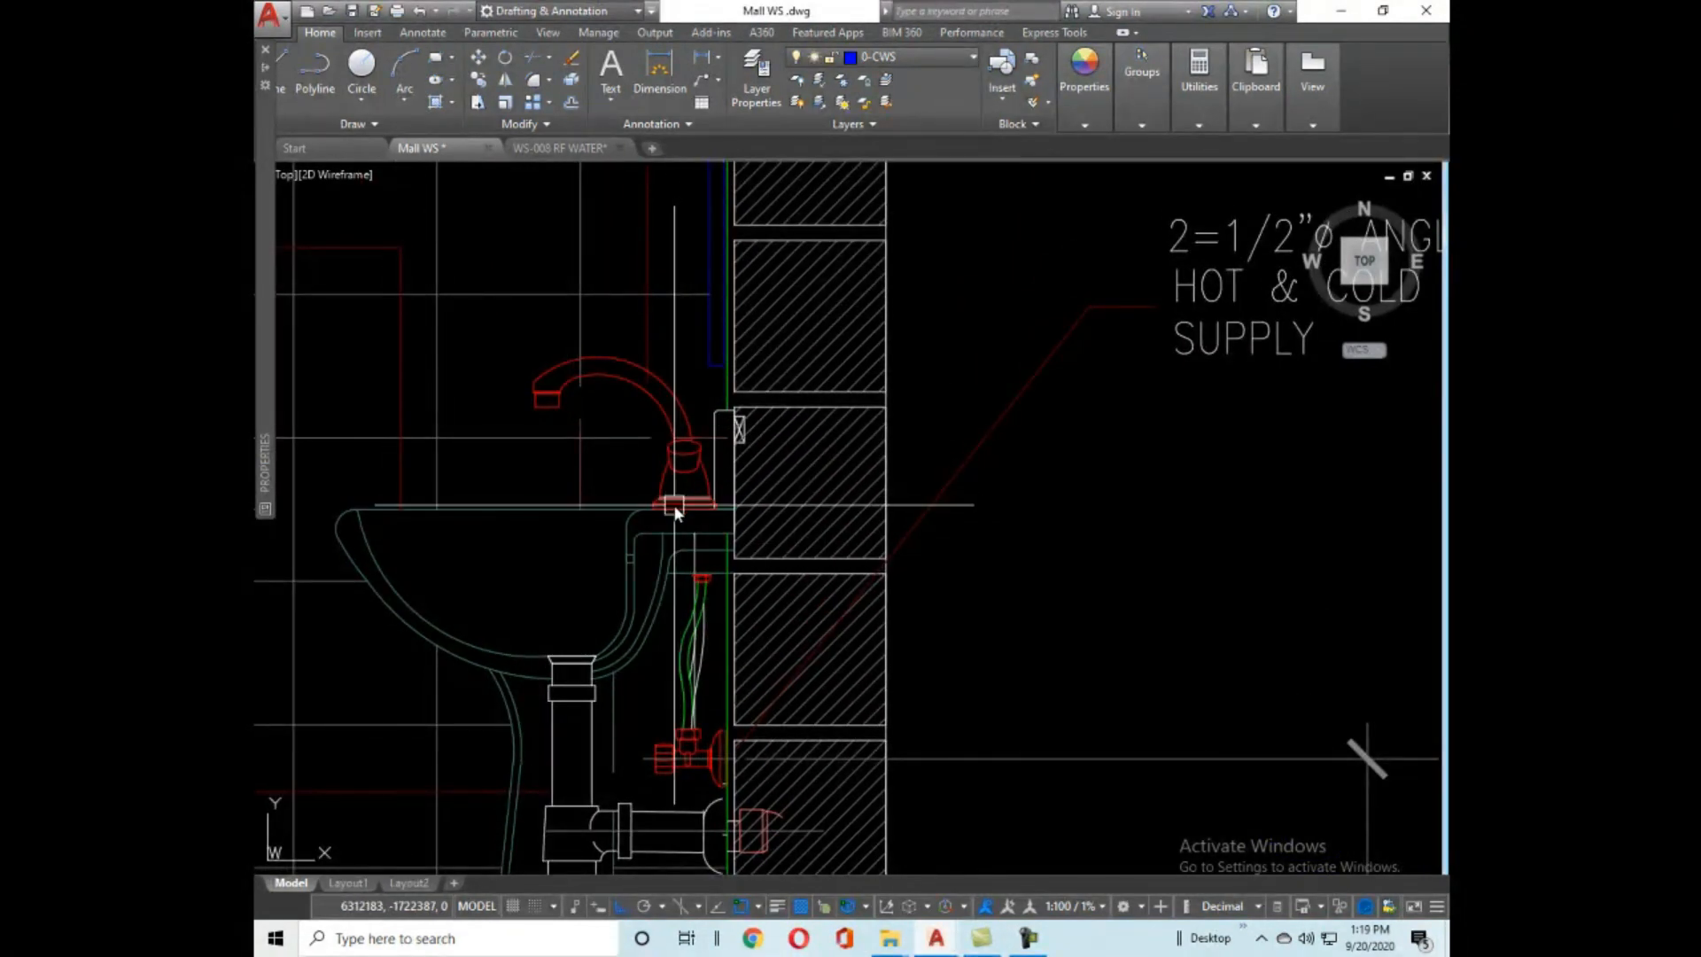
# Examine the kitchen sink installation detail, checking its angle valves, flexible hoses, bottle trap and mounting heights.
pyautogui.scroll(-5, 690, 461)
pyautogui.scroll(6, 884, 561)
pyautogui.scroll(-5, 741, 517)
pyautogui.scroll(5, 911, 608)
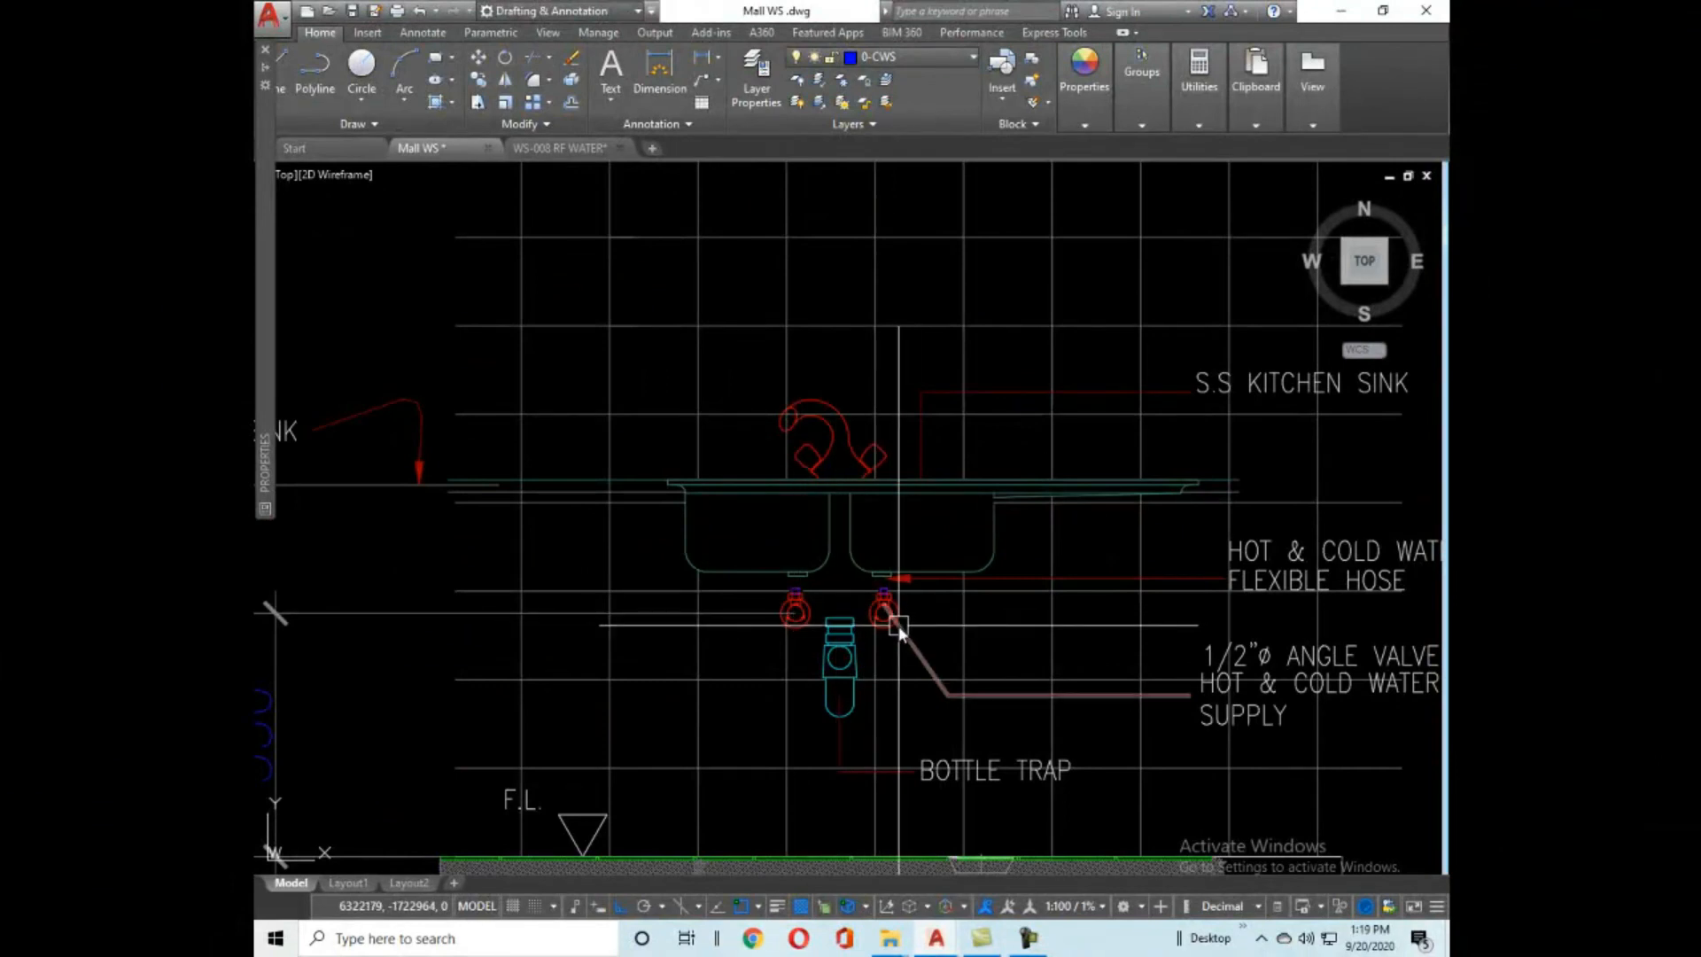
pyautogui.scroll(-2, 911, 546)
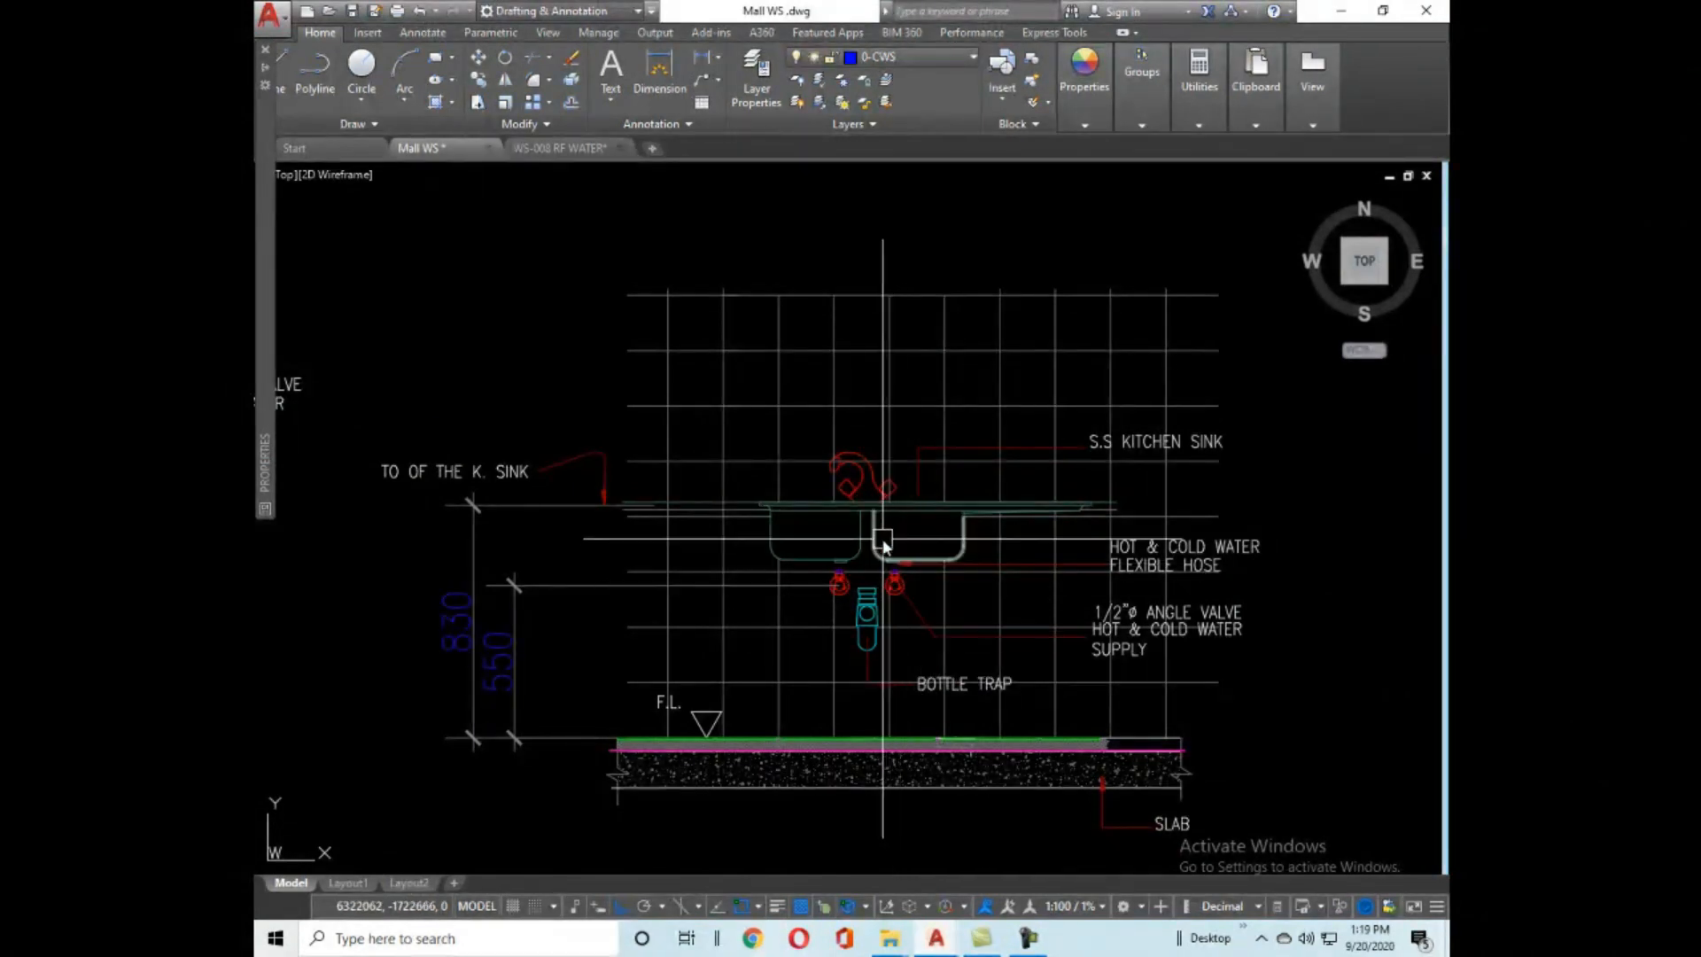
# Examine the vertical water heater detail, checking the fixing screw, relief and check valve combination, flexible pipes and angle valves.
pyautogui.scroll(-8, 893, 396)
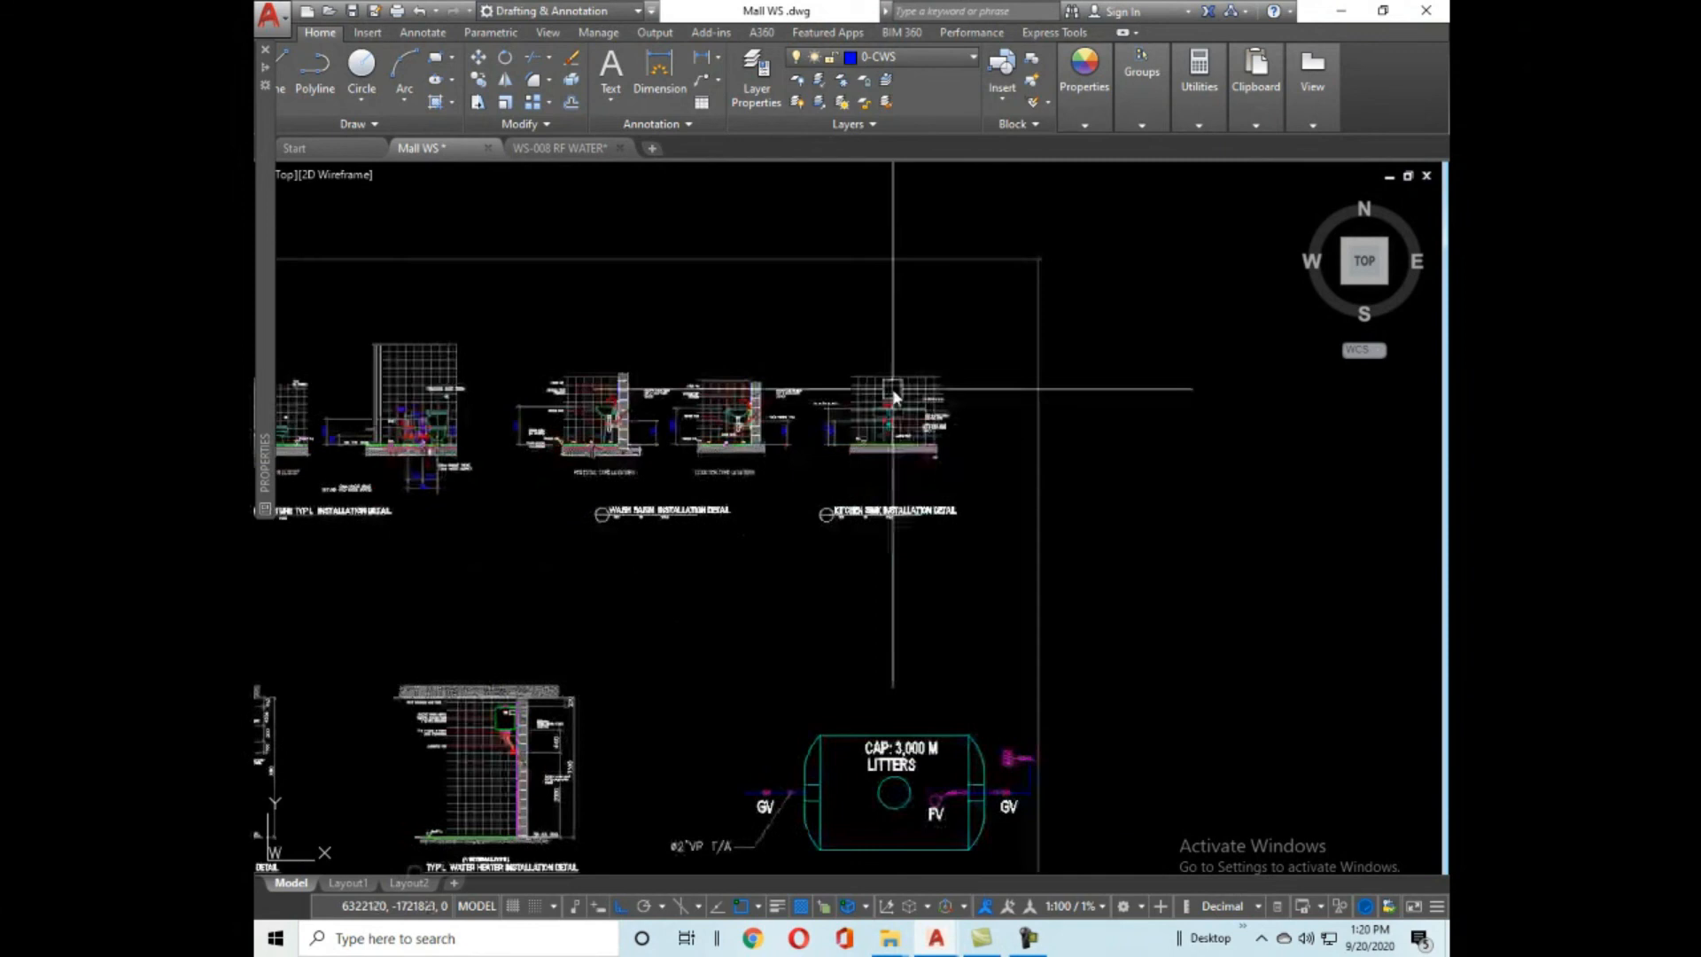
pyautogui.moveTo(668, 683); pyautogui.dragTo(975, 470, button='middle')
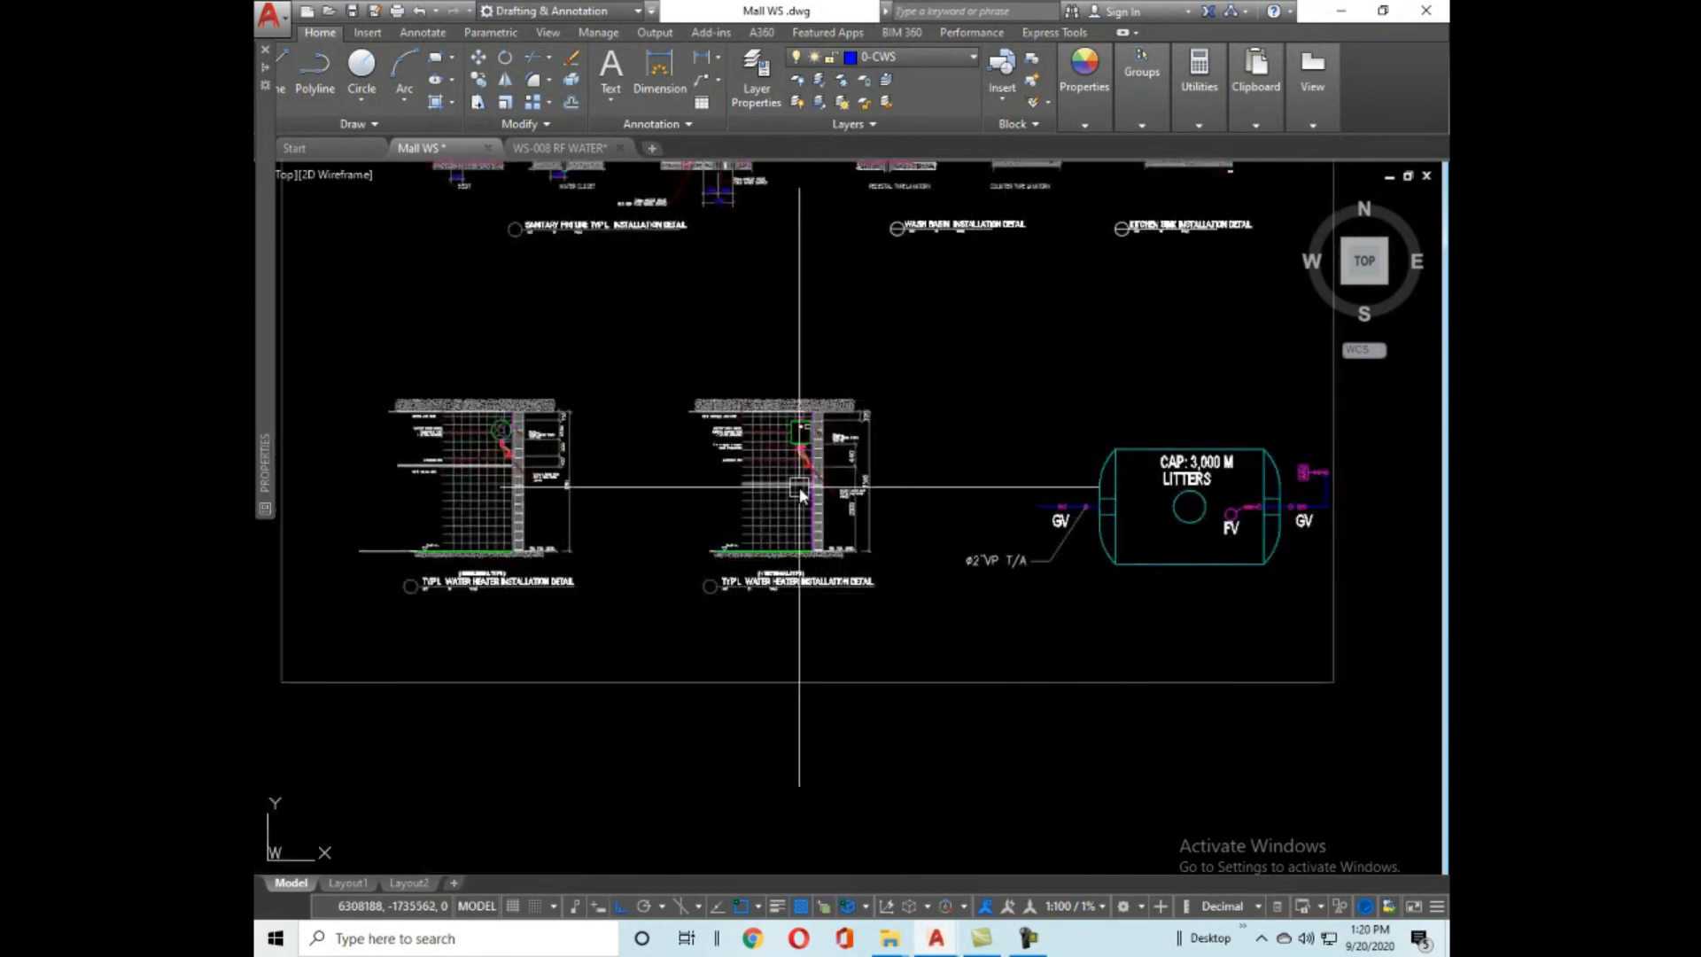
pyautogui.scroll(10, 799, 486)
pyautogui.scroll(-2, 821, 493)
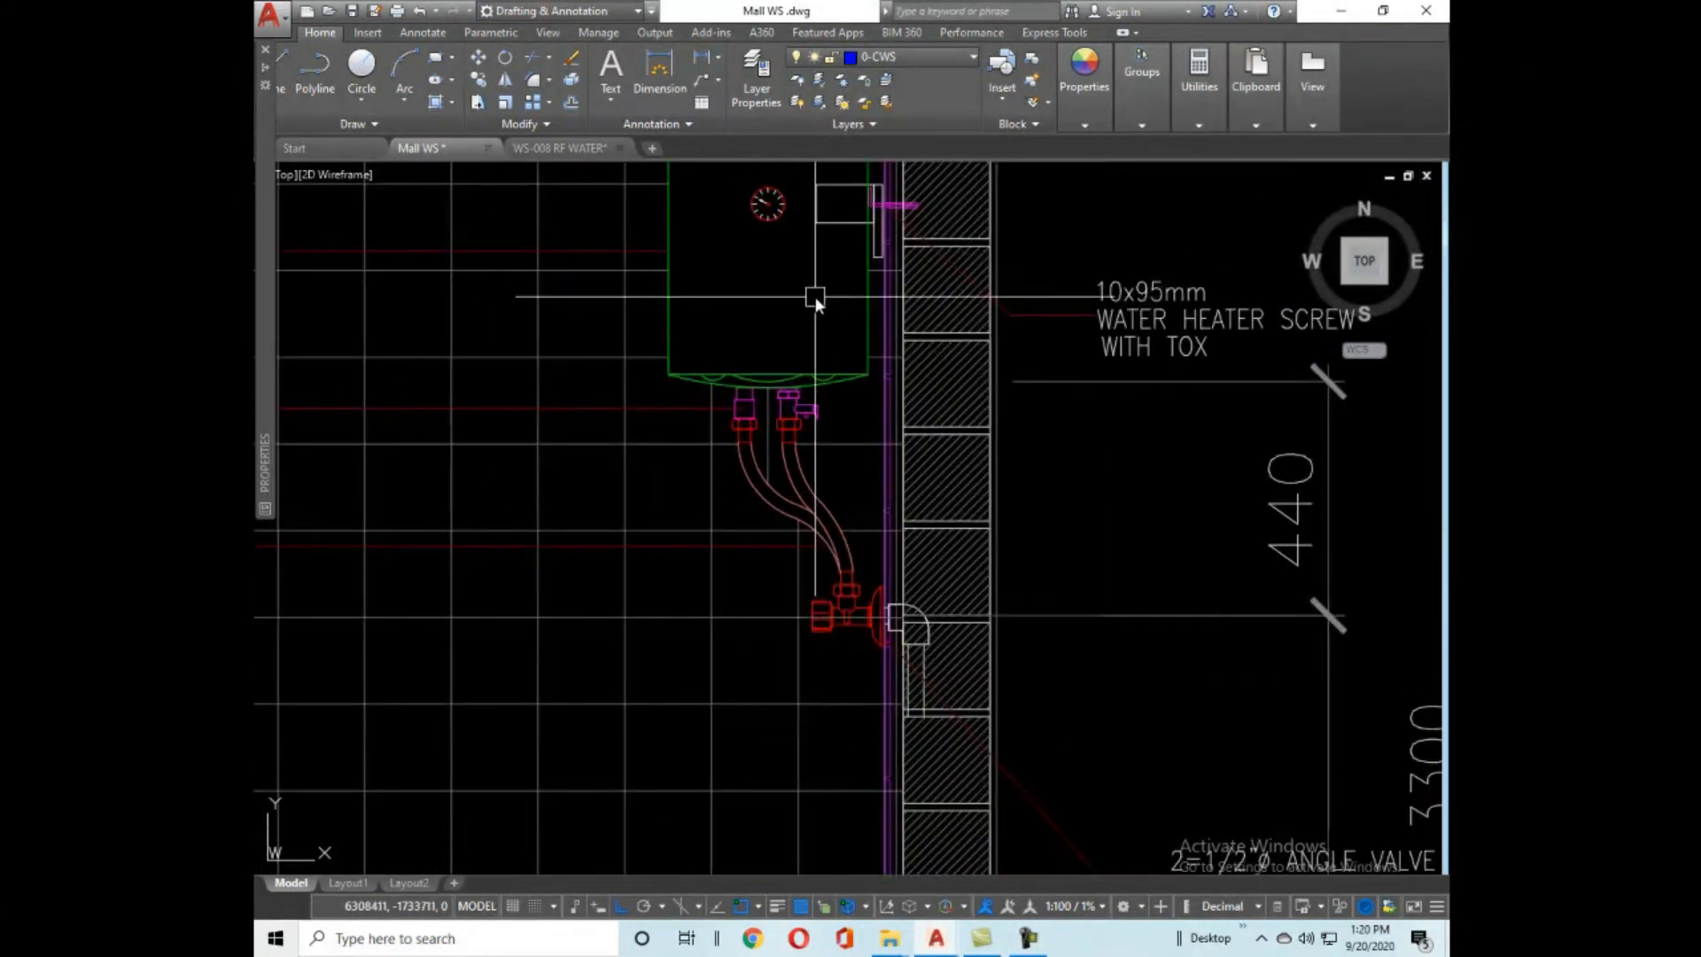
pyautogui.moveTo(815, 295); pyautogui.dragTo(840, 526, button='middle')
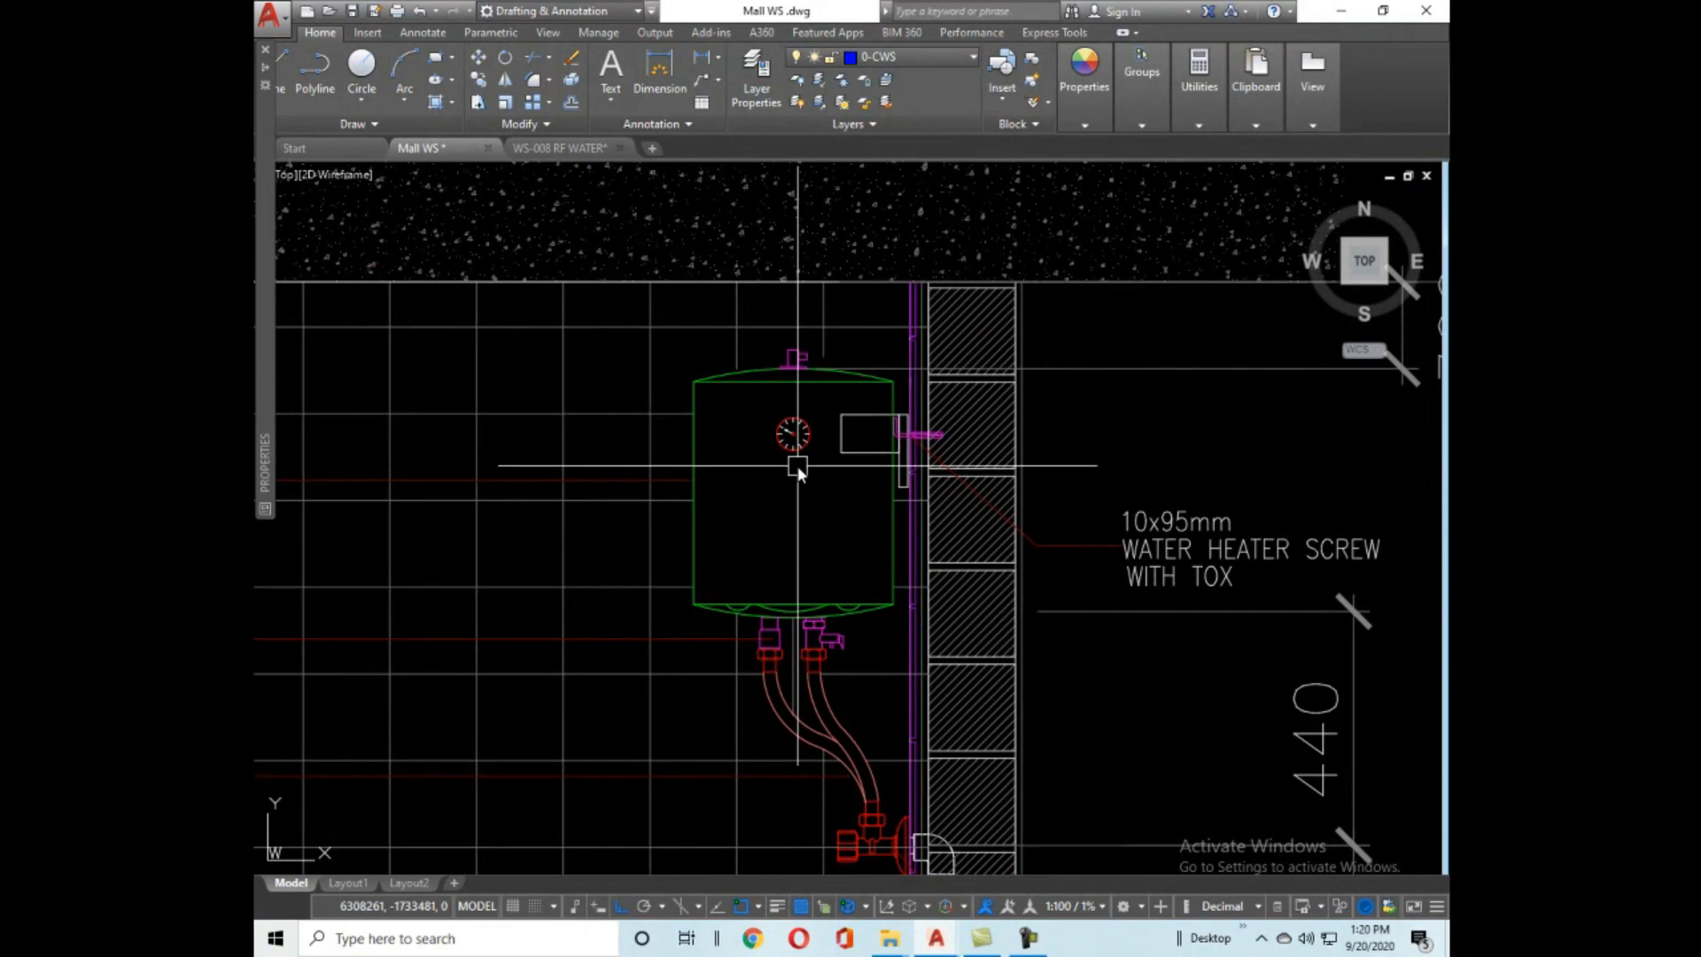
pyautogui.scroll(-4, 863, 363)
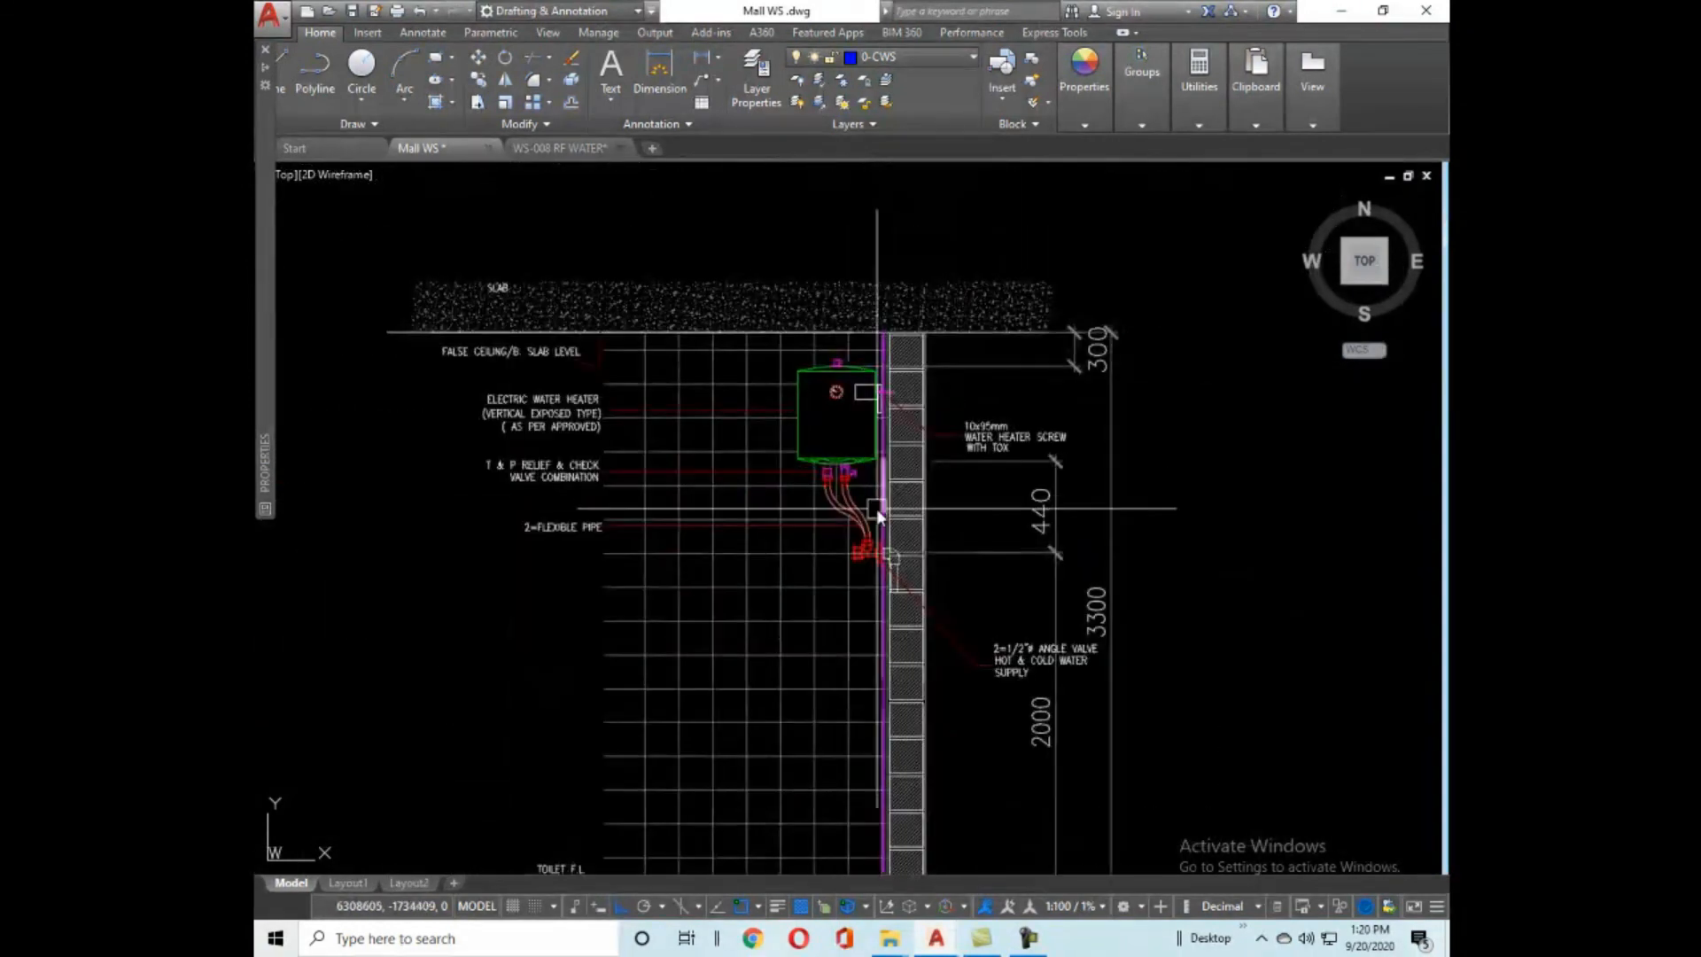
pyautogui.scroll(6, 976, 658)
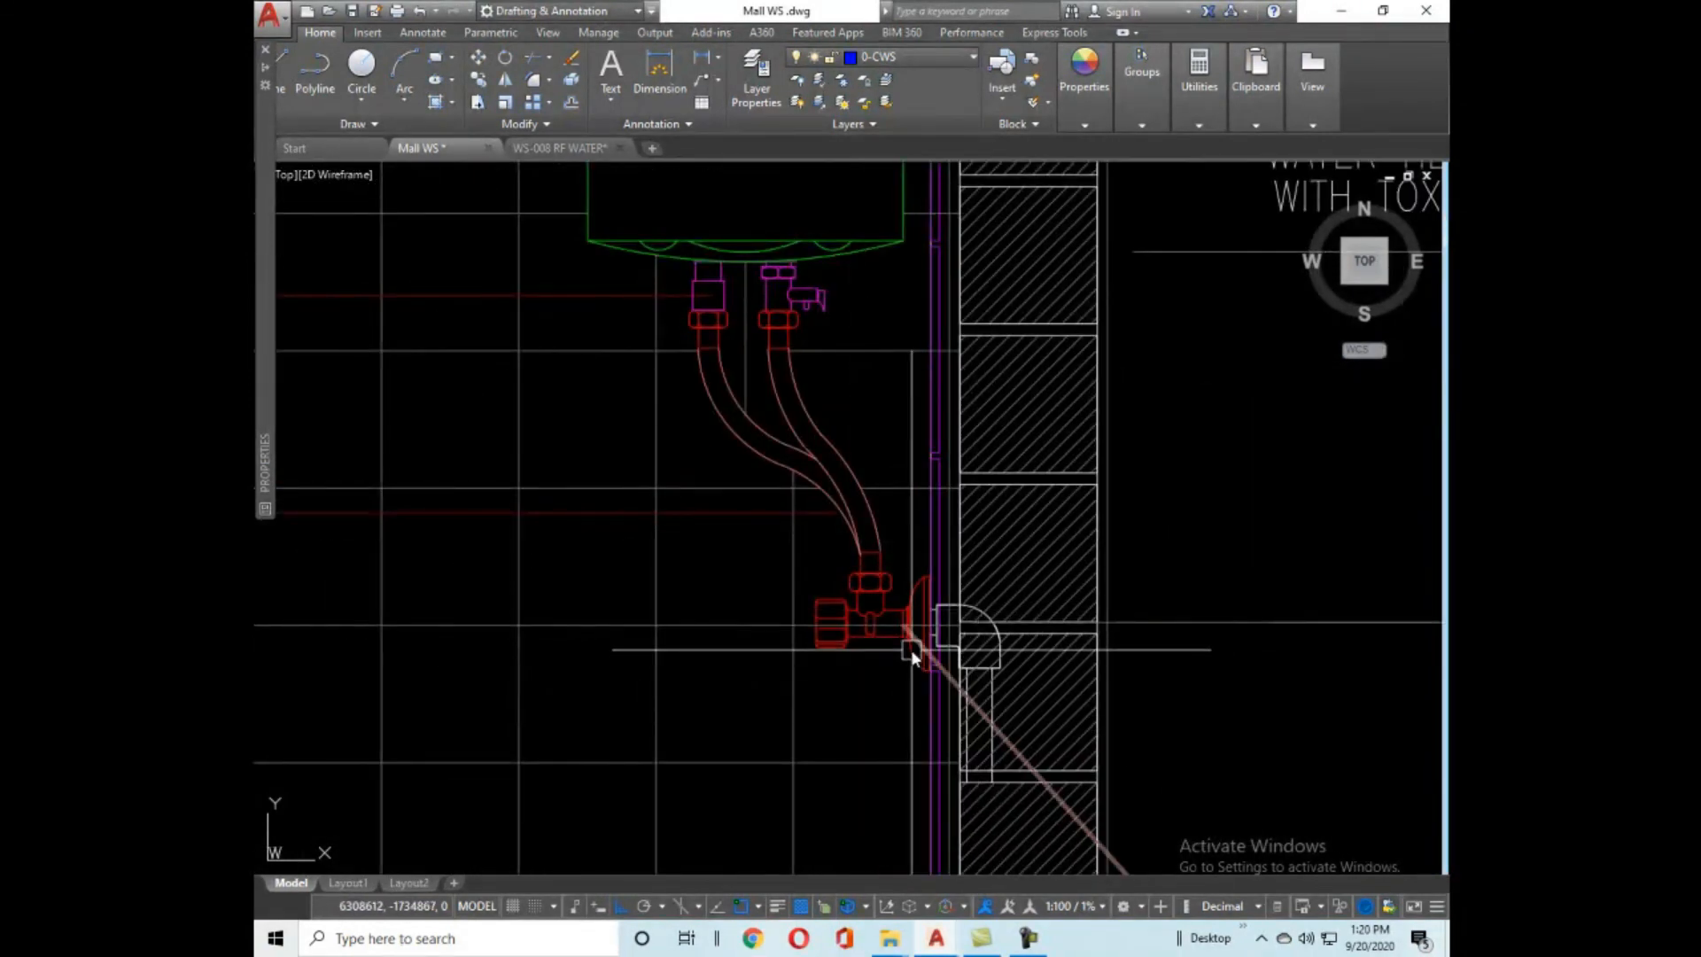
pyautogui.moveTo(706, 292); pyautogui.dragTo(799, 512, button='middle')
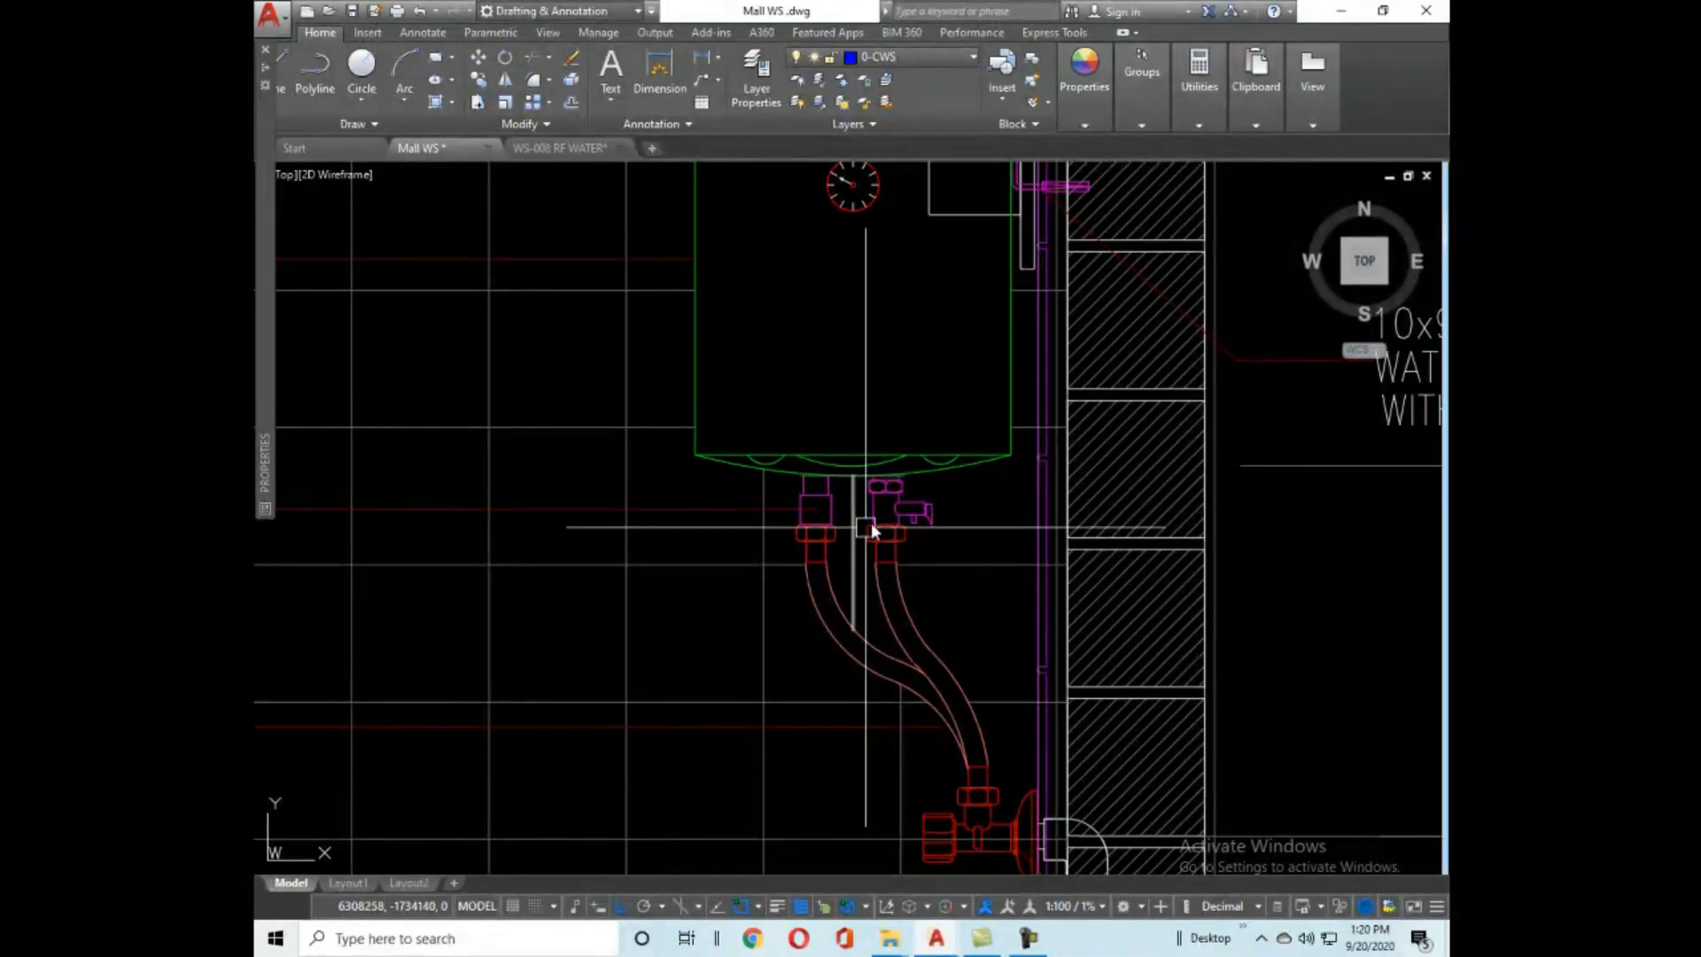
# Examine the horizontal water heater detail, checking its wall fixing, flexible pipe connection, angle valves and height dimensions.
pyautogui.scroll(-6, 963, 496)
pyautogui.scroll(8, 461, 476)
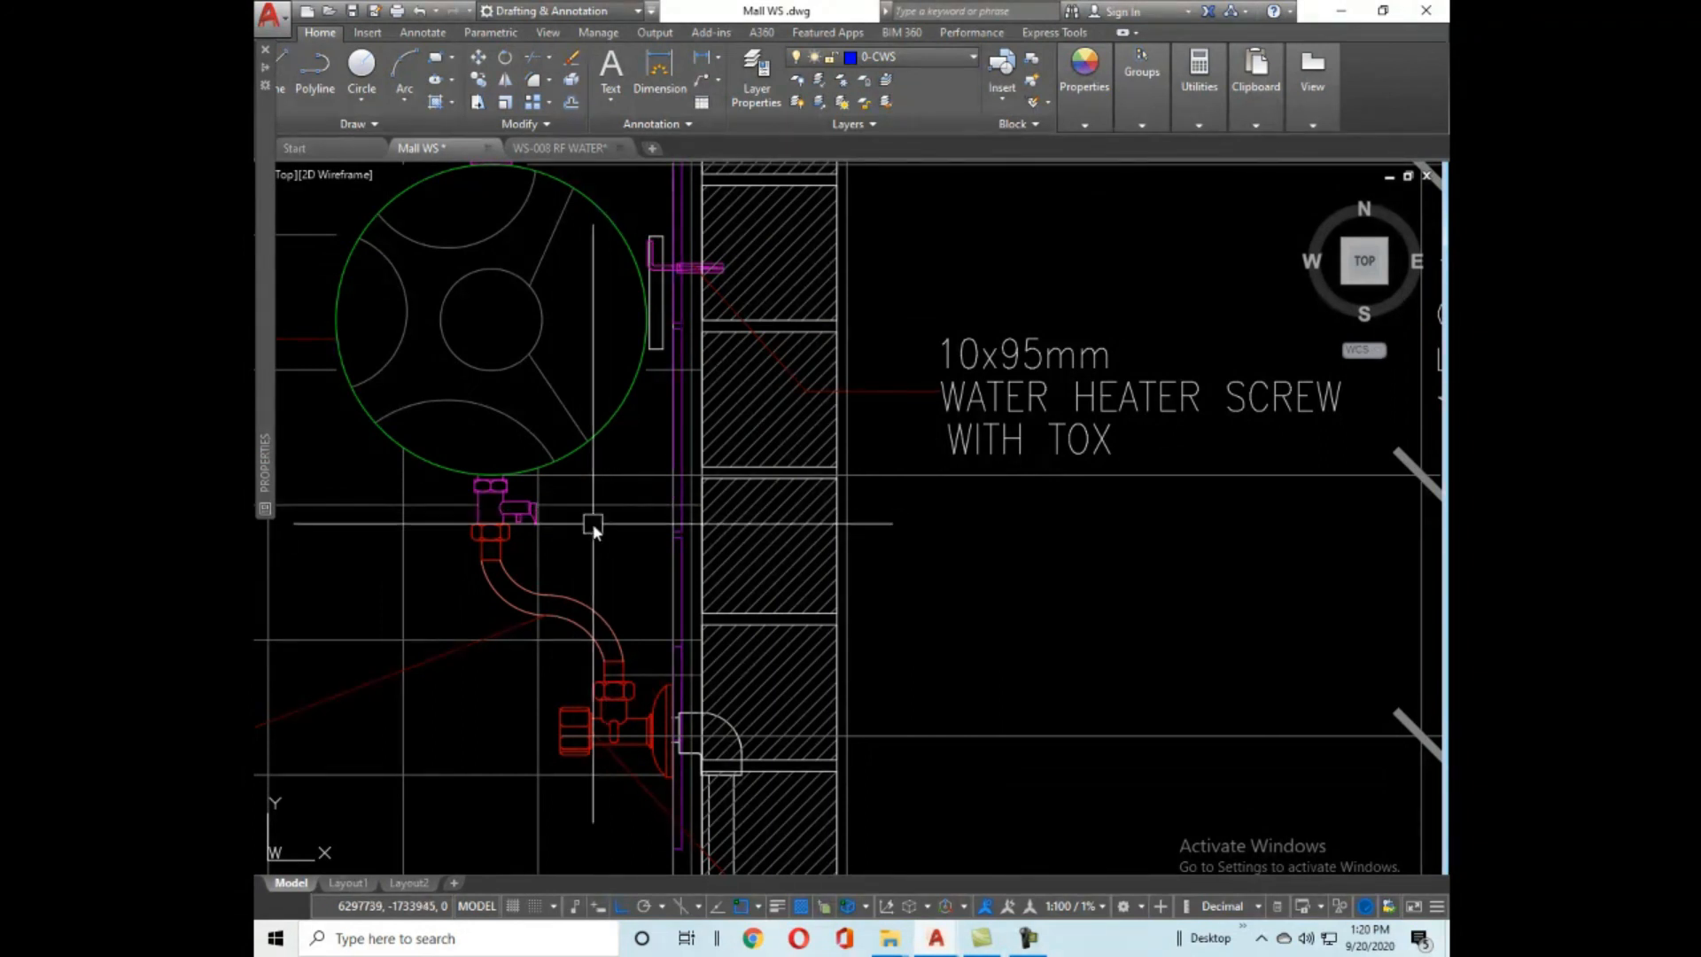
pyautogui.scroll(-1, 605, 496)
pyautogui.scroll(-2, 611, 507)
pyautogui.scroll(3, 614, 565)
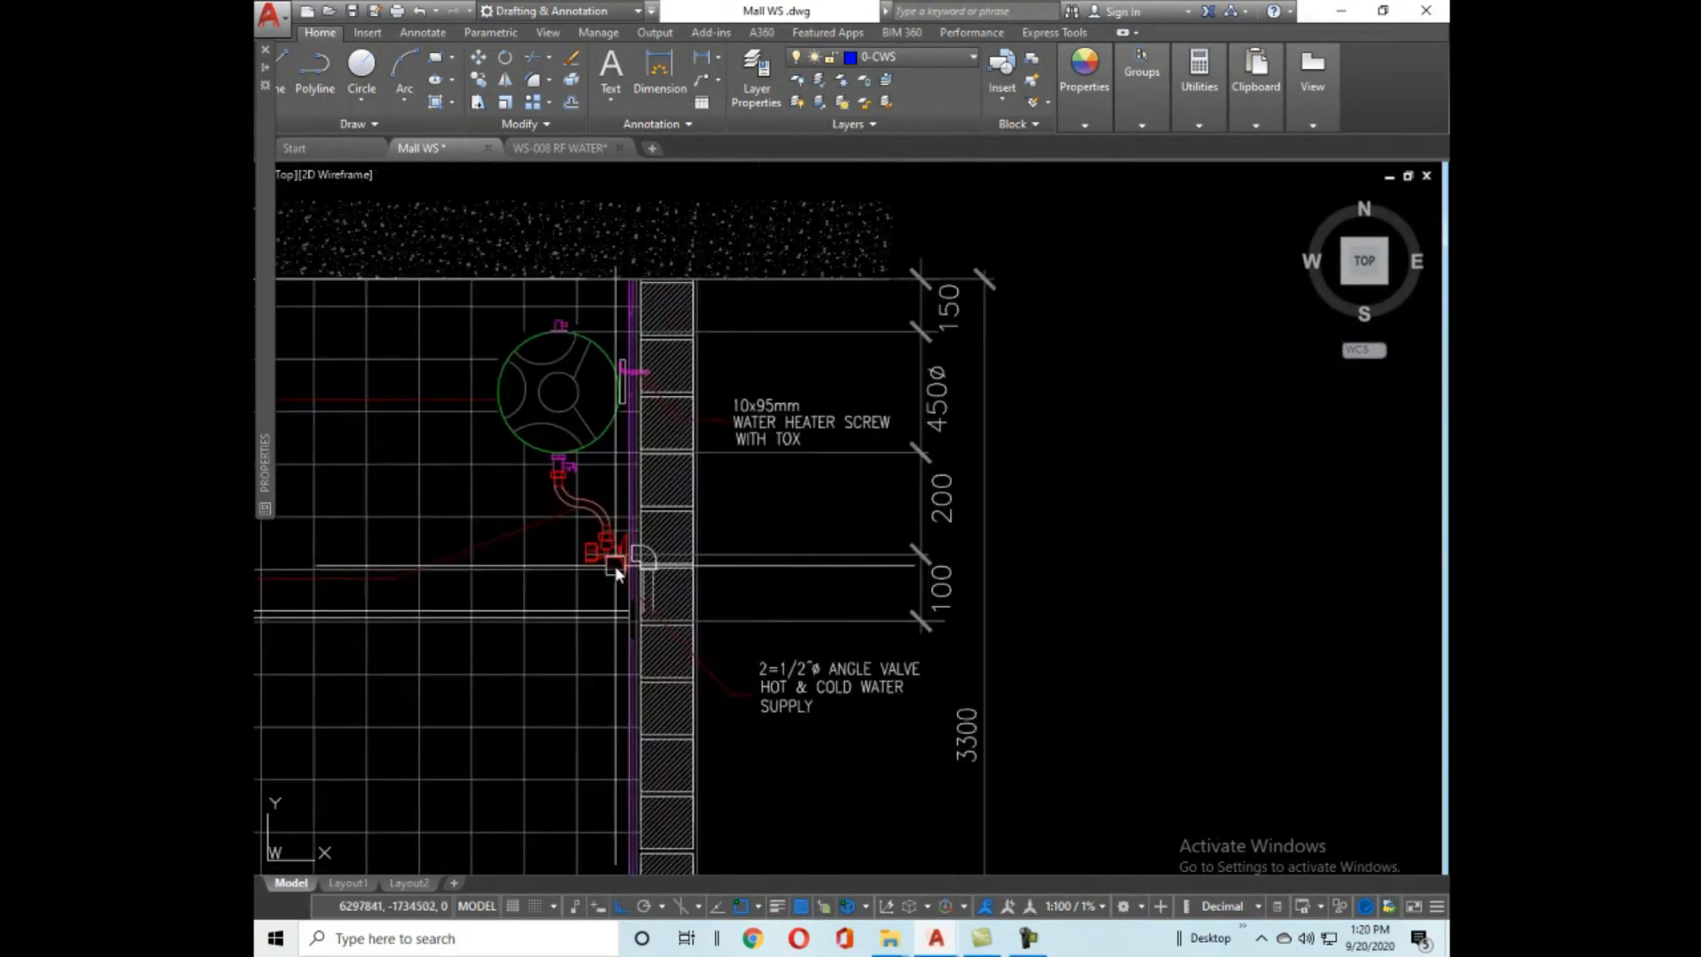
# Recheck the angle valve and flexible hose connections in the bidet detail and the neighbouring water closet detail.
pyautogui.scroll(-5, 584, 547)
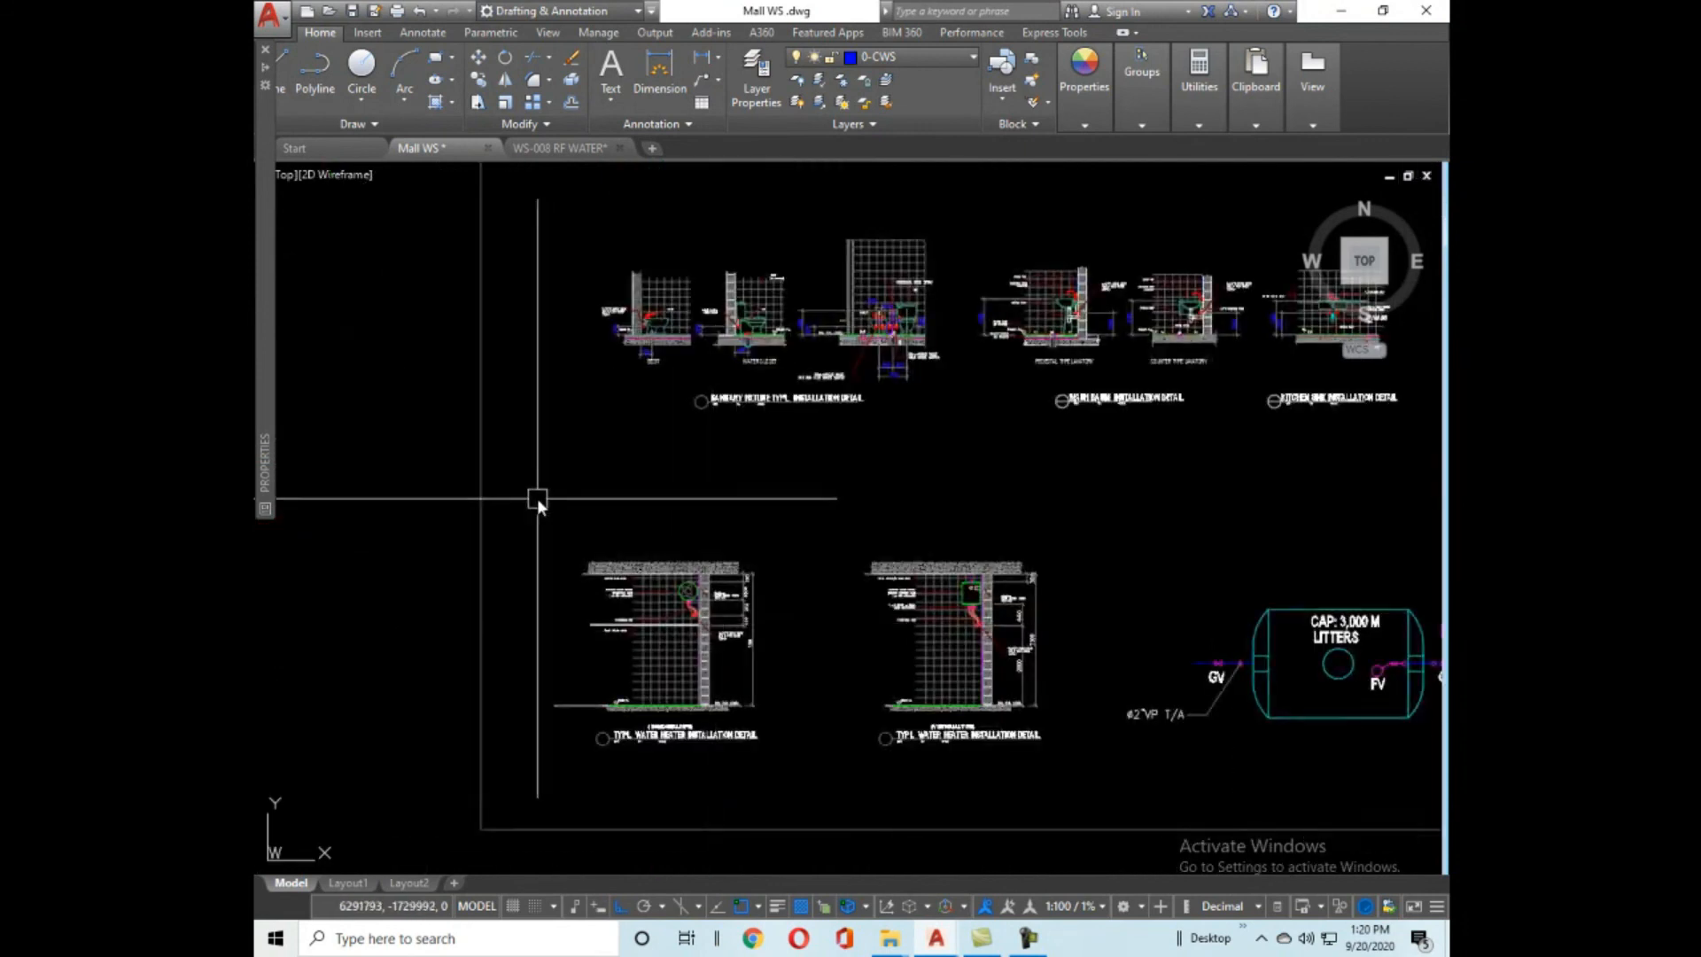
pyautogui.scroll(10, 794, 463)
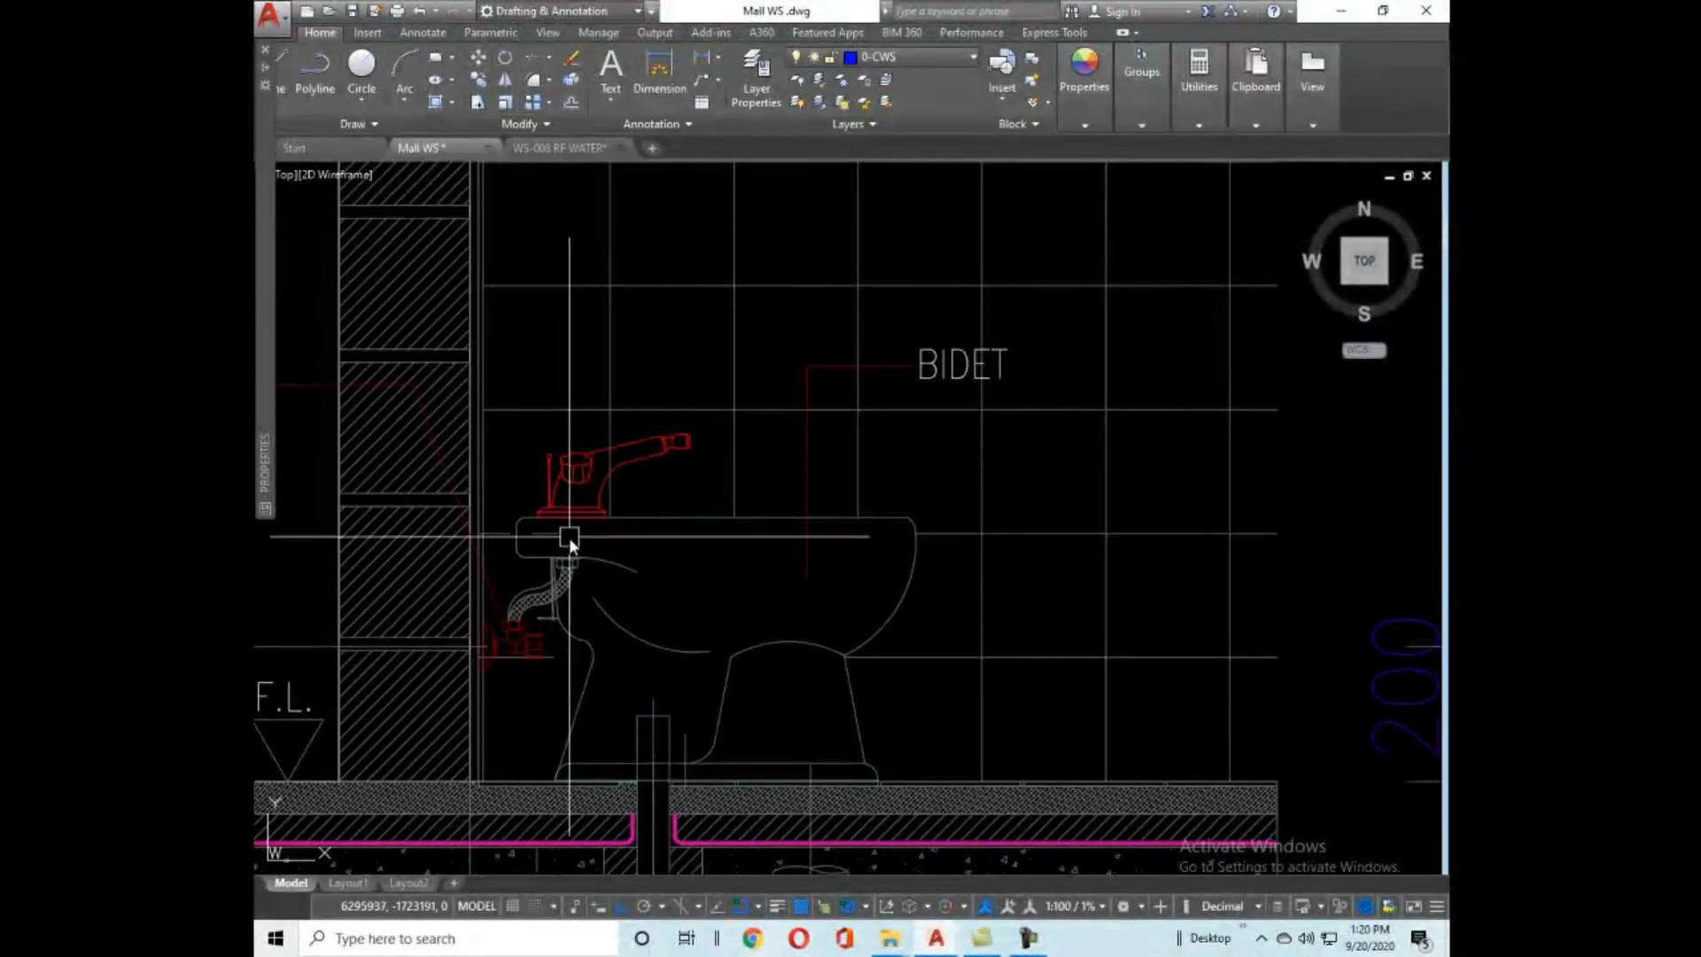
pyautogui.scroll(-5, 582, 509)
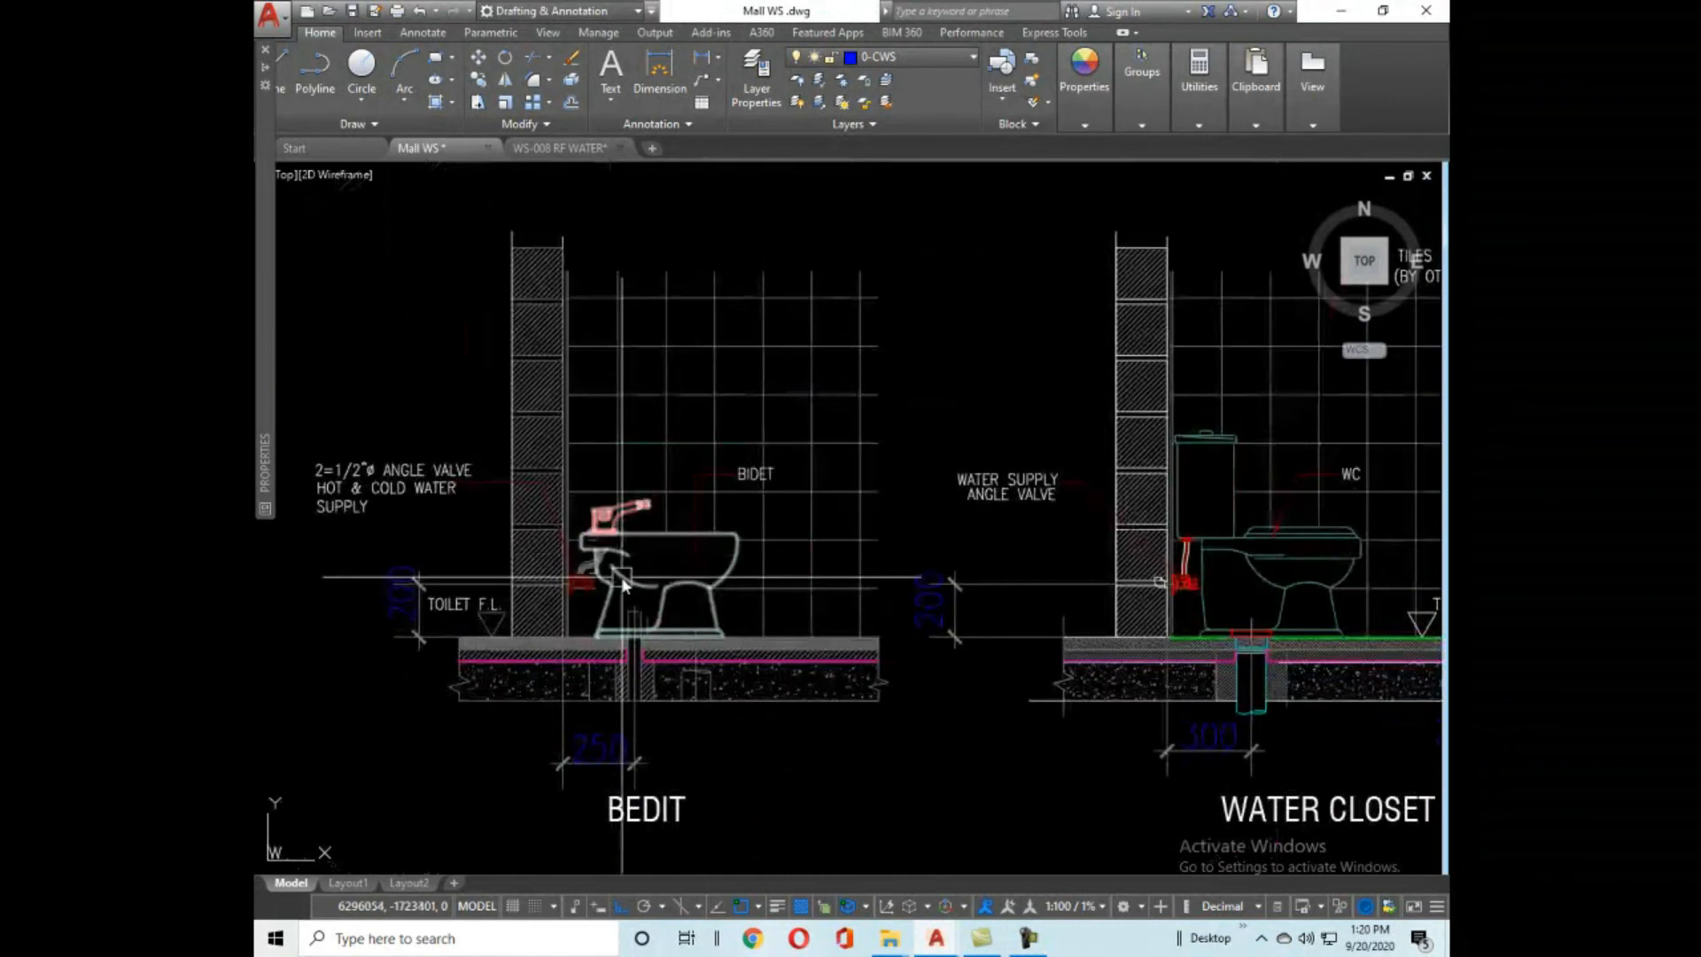
pyautogui.scroll(5, 588, 577)
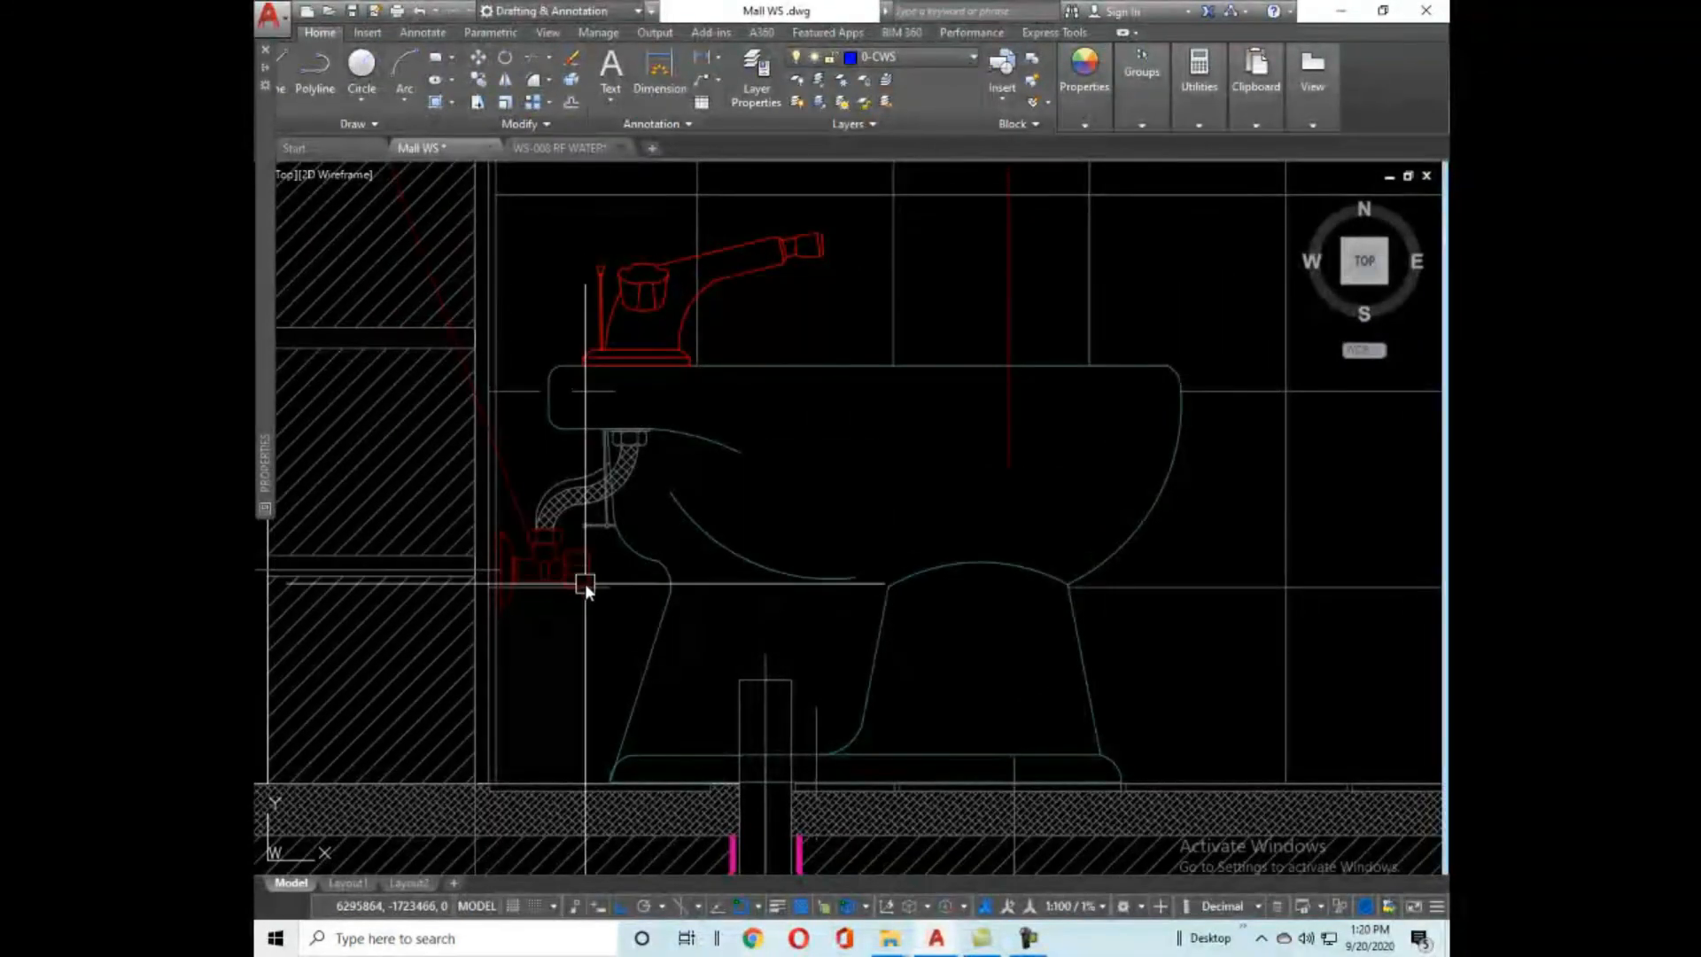
pyautogui.scroll(-2, 582, 586)
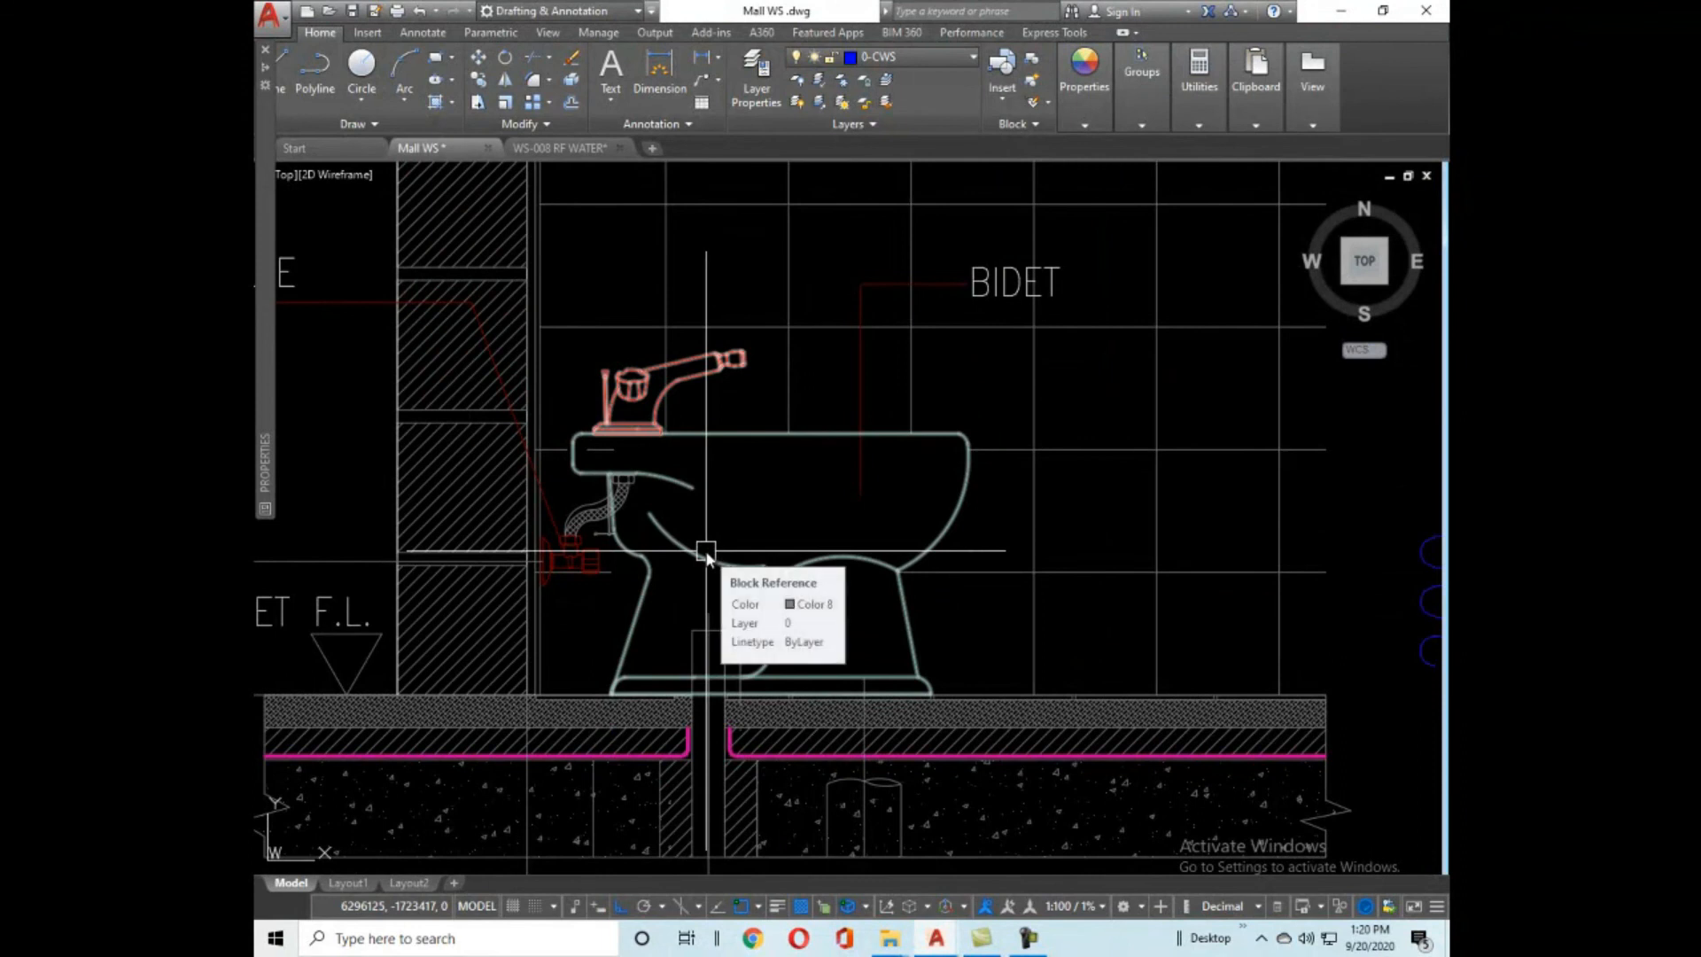
pyautogui.scroll(-4, 702, 541)
pyautogui.scroll(-5, 798, 469)
pyautogui.scroll(4, 835, 459)
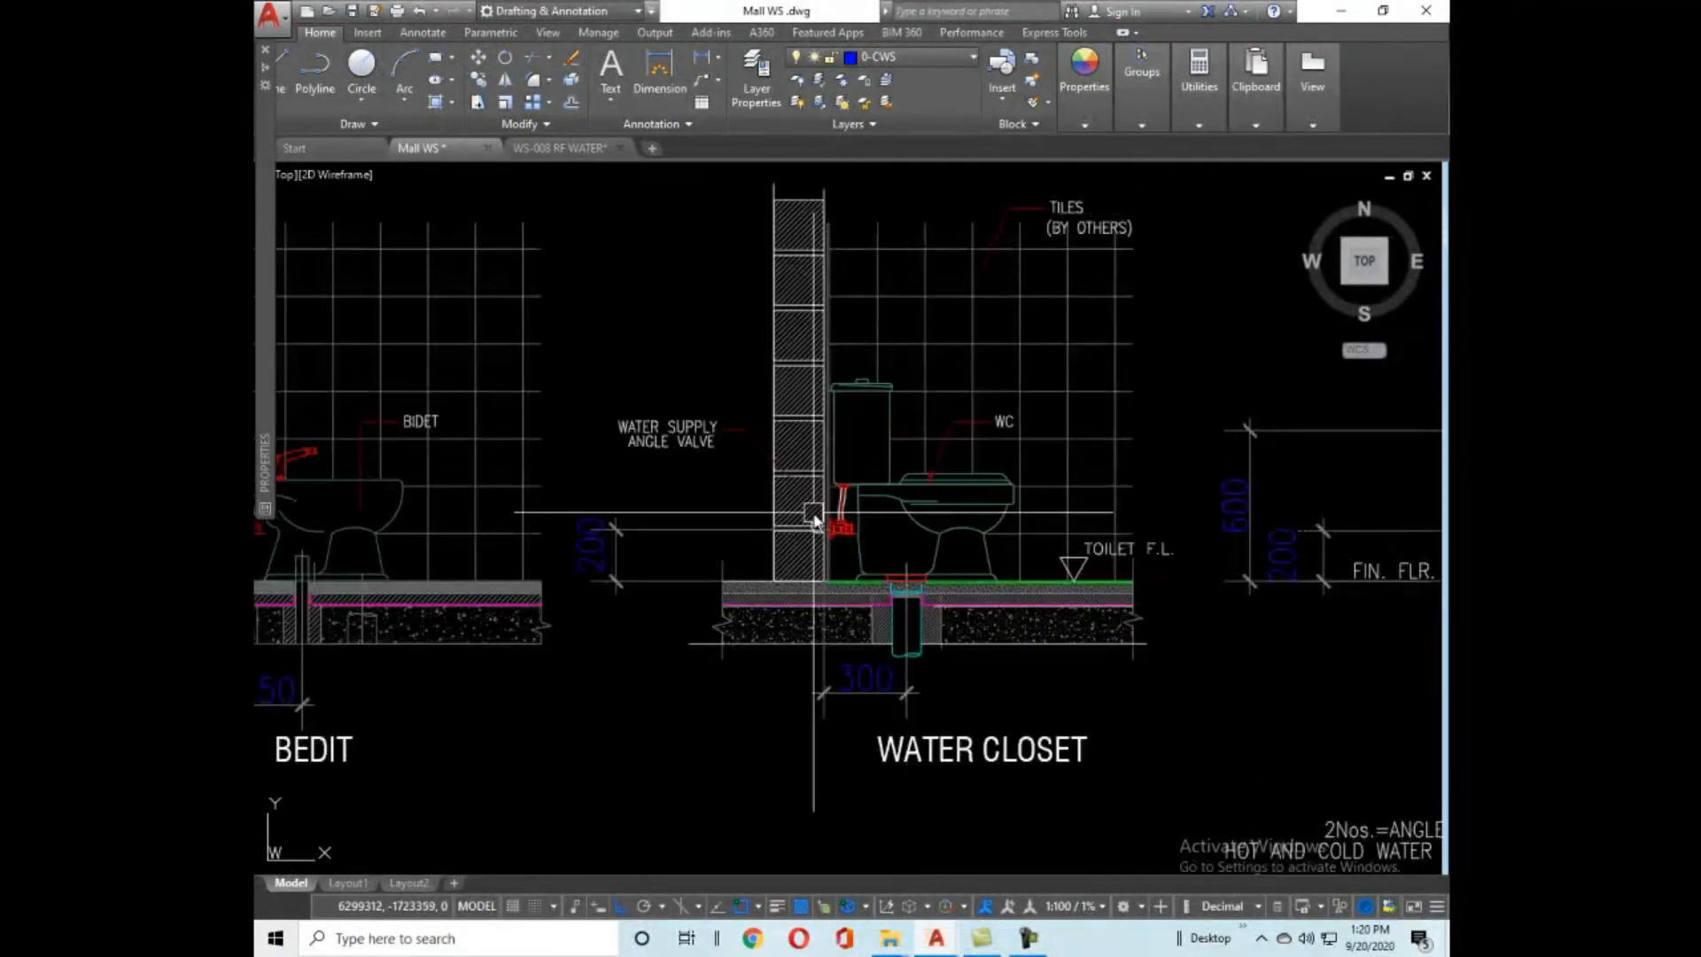
# Return from the details sheet to the mall floor plan and fit the whole plan, with both washroom wings, in the view.
pyautogui.scroll(-3, 1200, 584)
pyautogui.moveTo(1201, 585); pyautogui.dragTo(866, 578, button='middle')
pyautogui.scroll(-8, 786, 589)
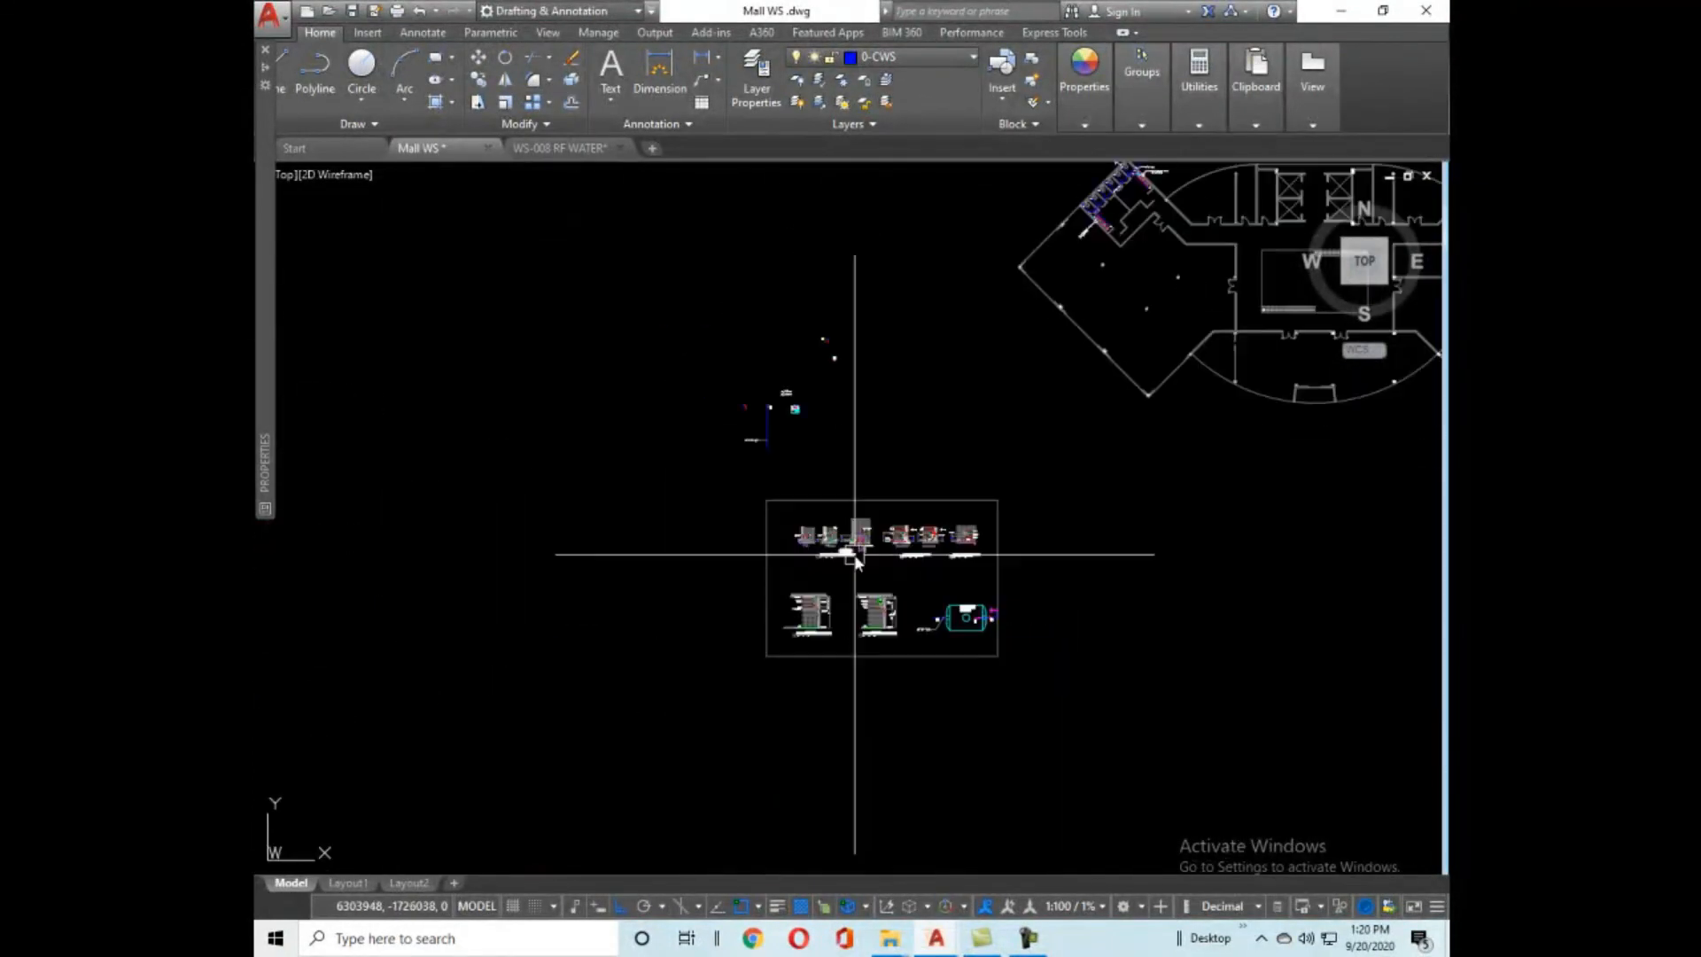
pyautogui.moveTo(1190, 565); pyautogui.dragTo(960, 748, button='middle')
pyautogui.scroll(6, 958, 427)
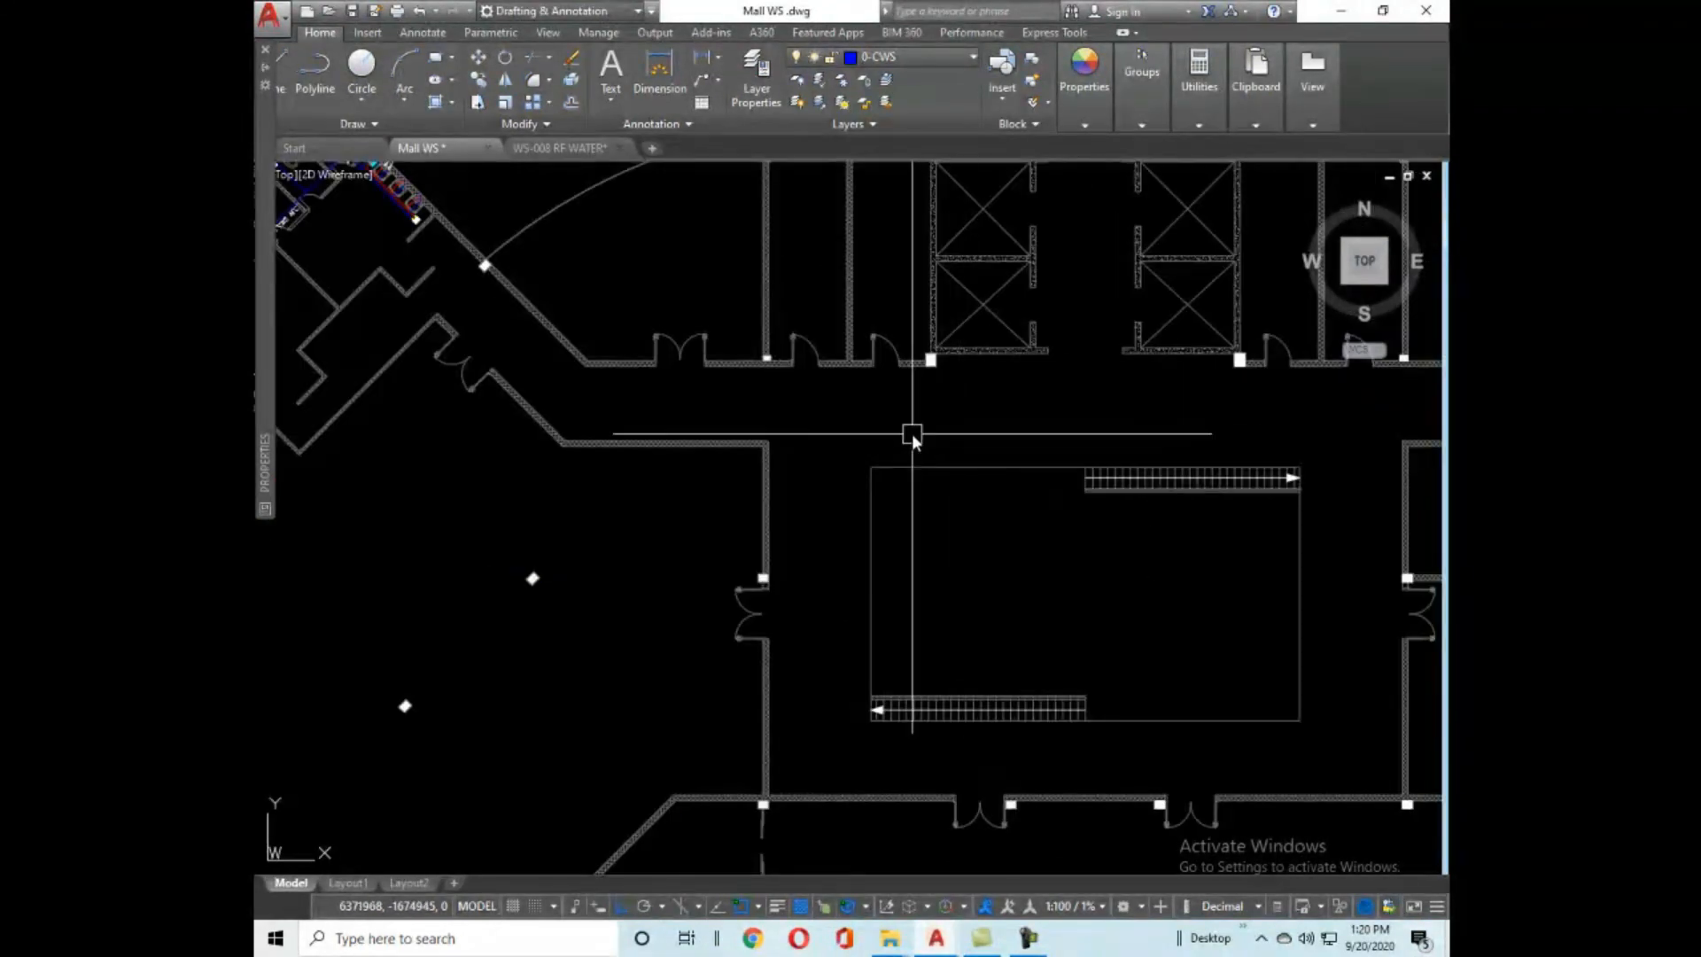
pyautogui.scroll(-2, 912, 433)
pyautogui.scroll(-3, 939, 530)
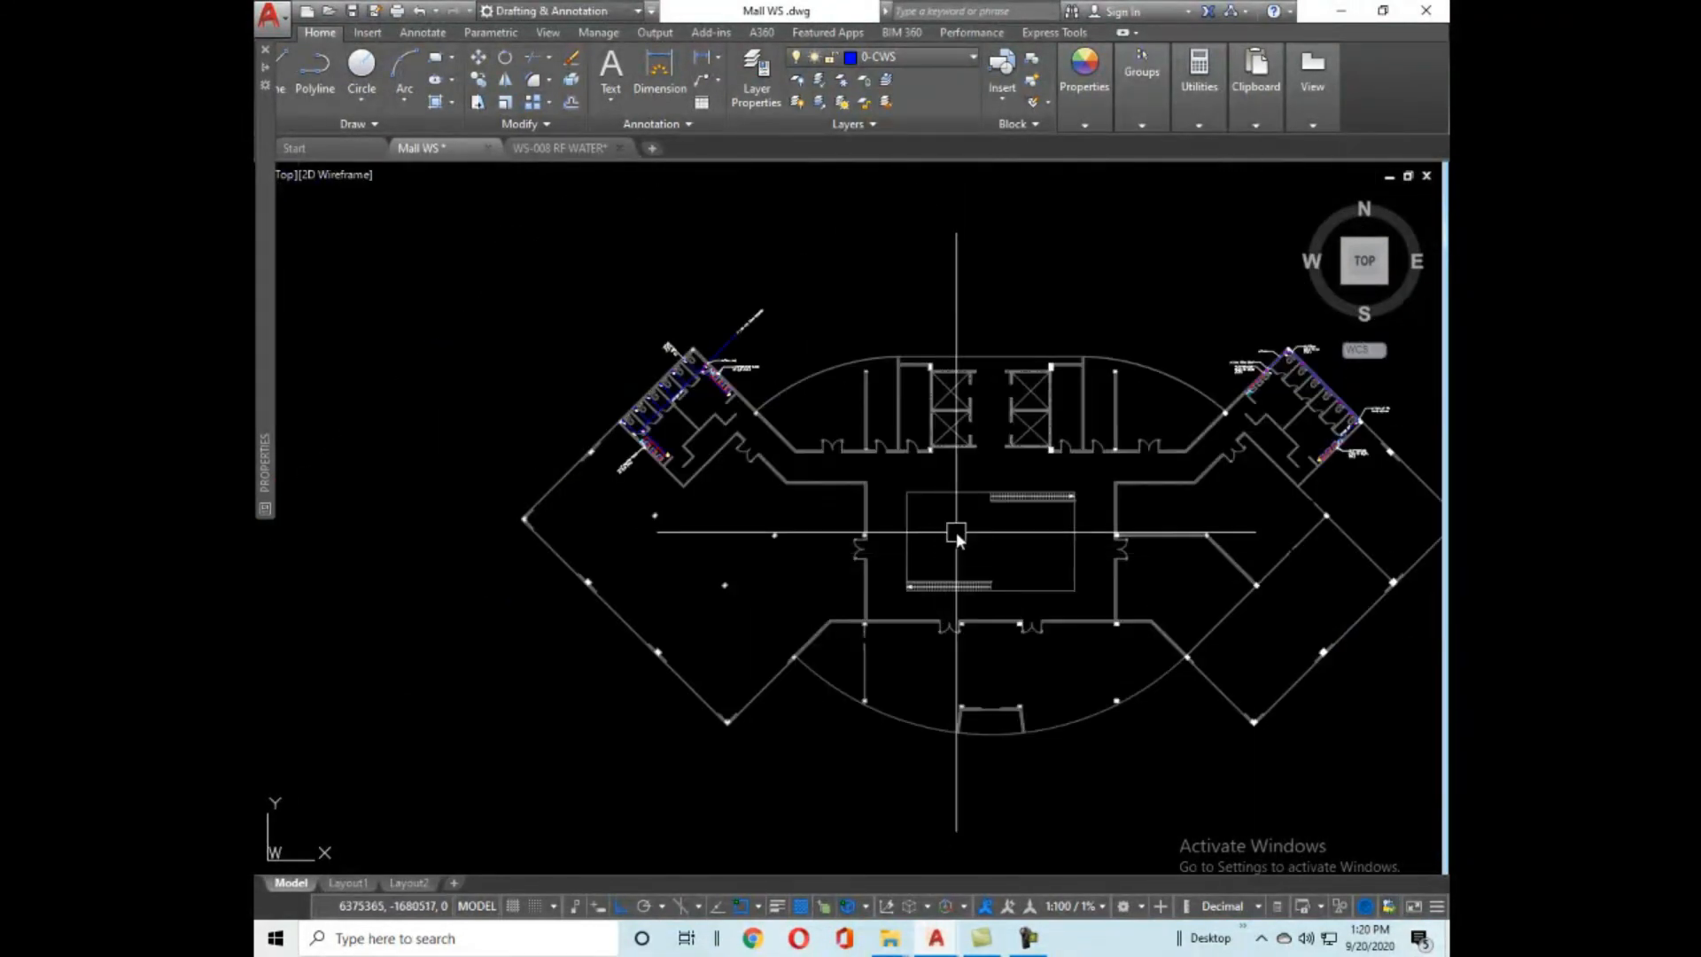
pyautogui.moveTo(1179, 592); pyautogui.dragTo(1012, 623, button='middle')
pyautogui.scroll(-5, 963, 529)
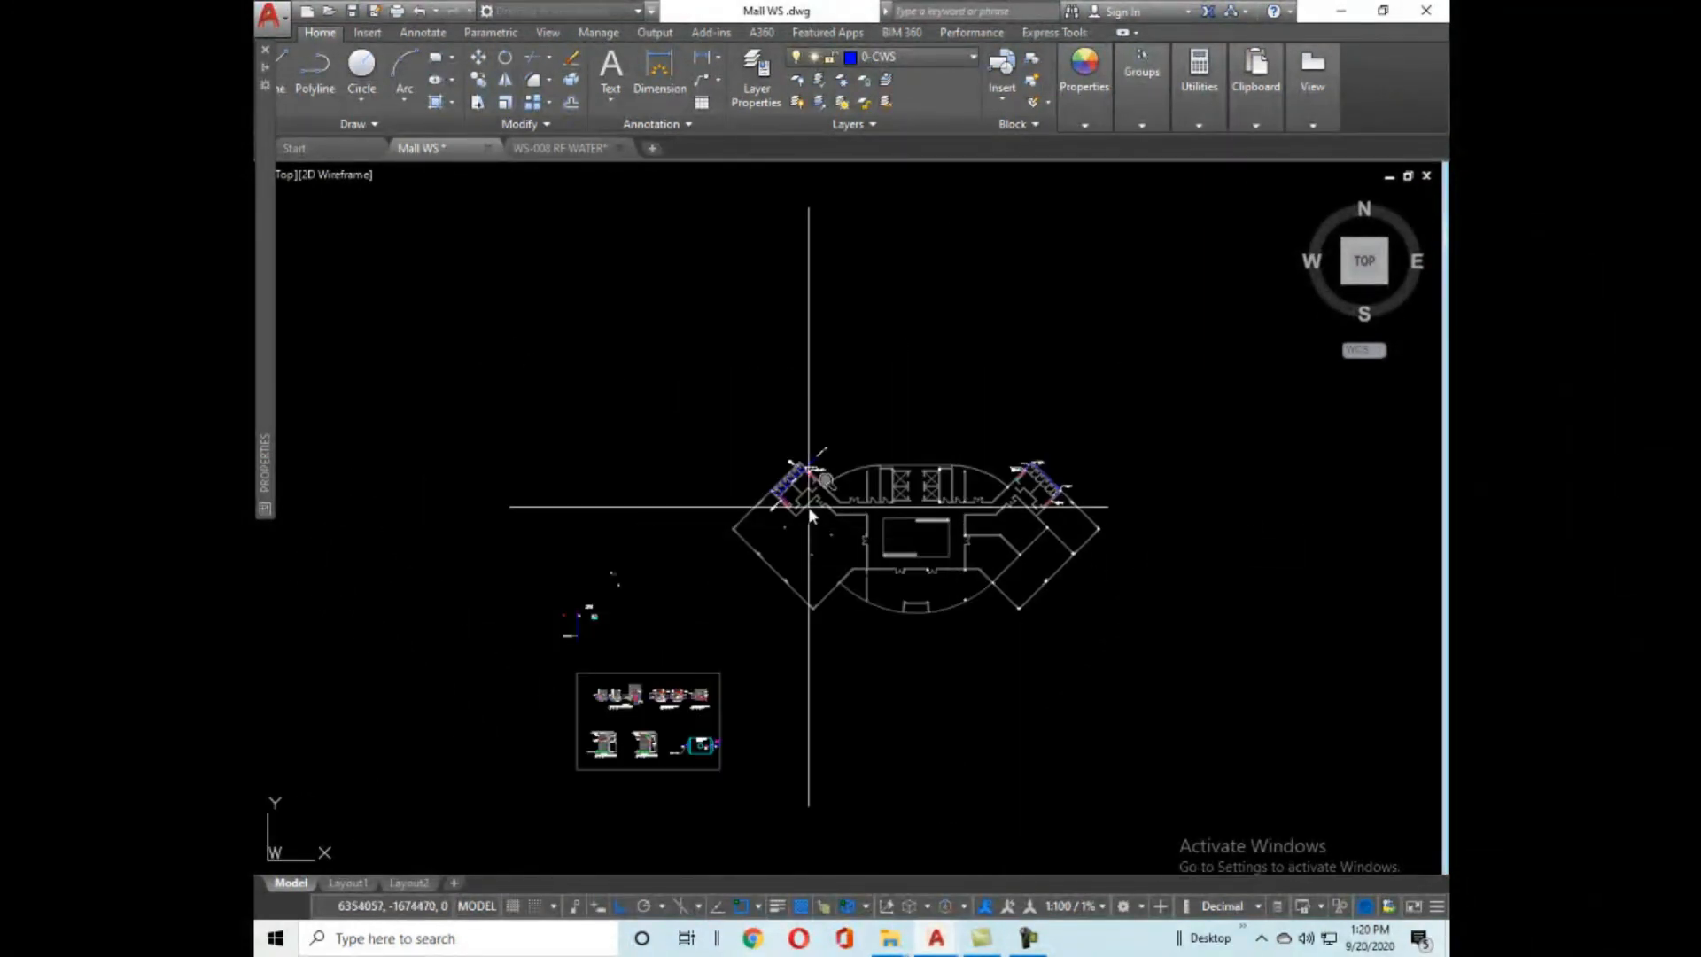
pyautogui.click(718, 422)
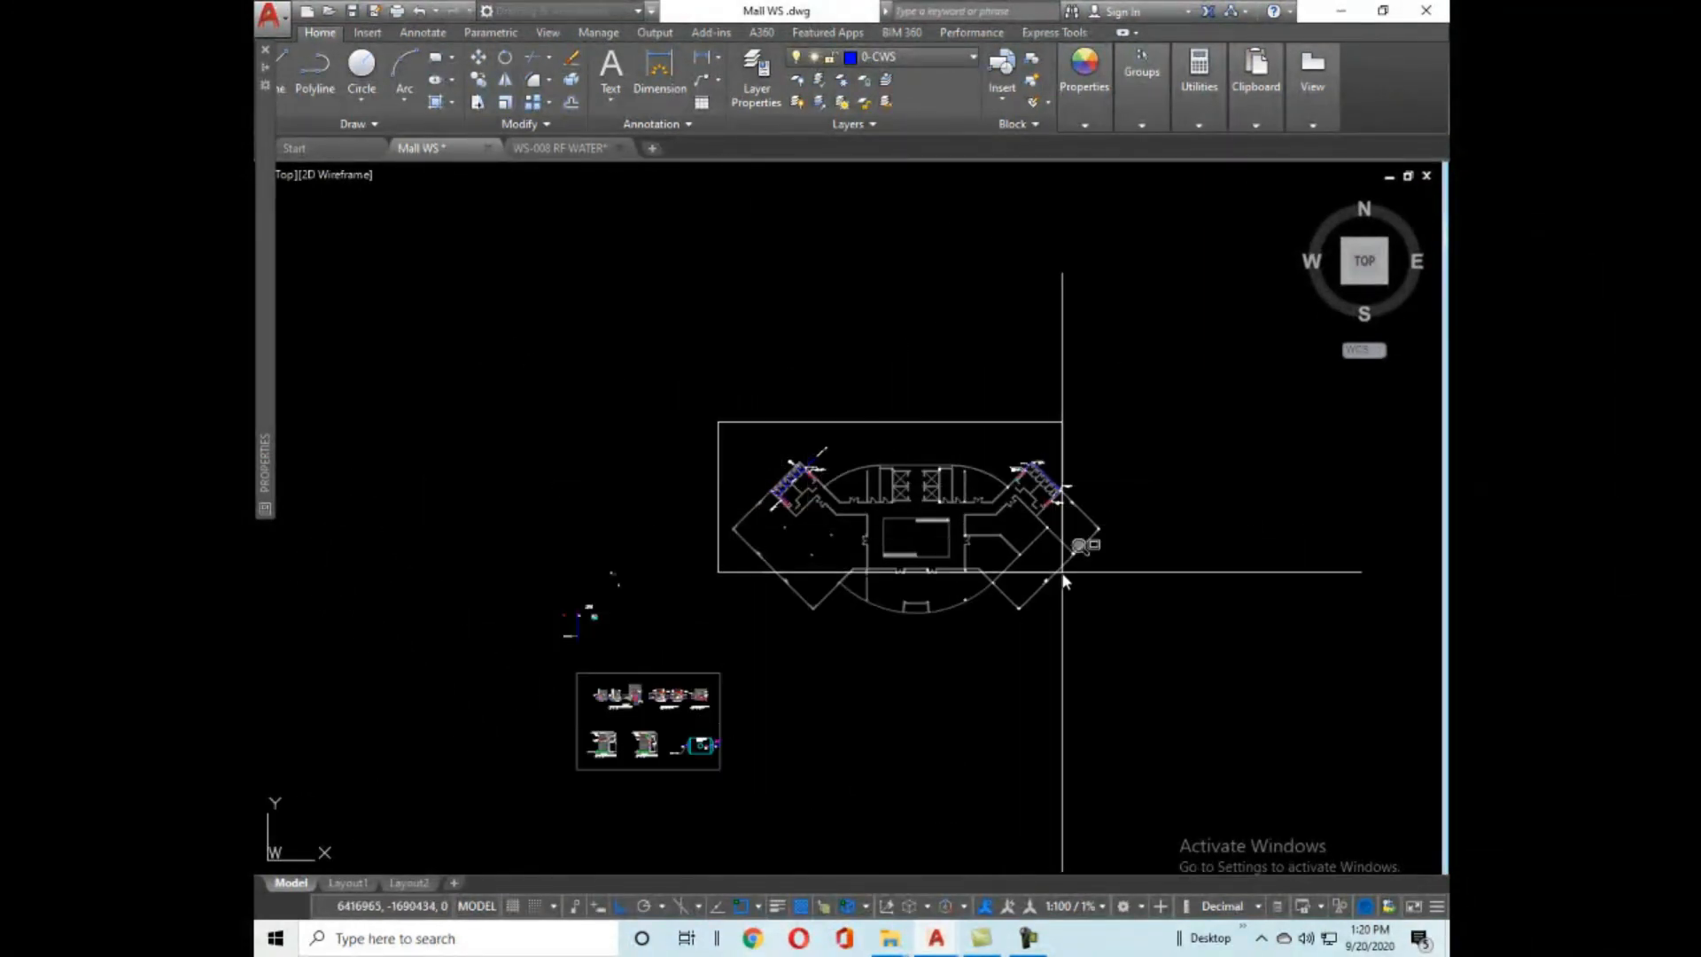
pyautogui.click(1115, 628)
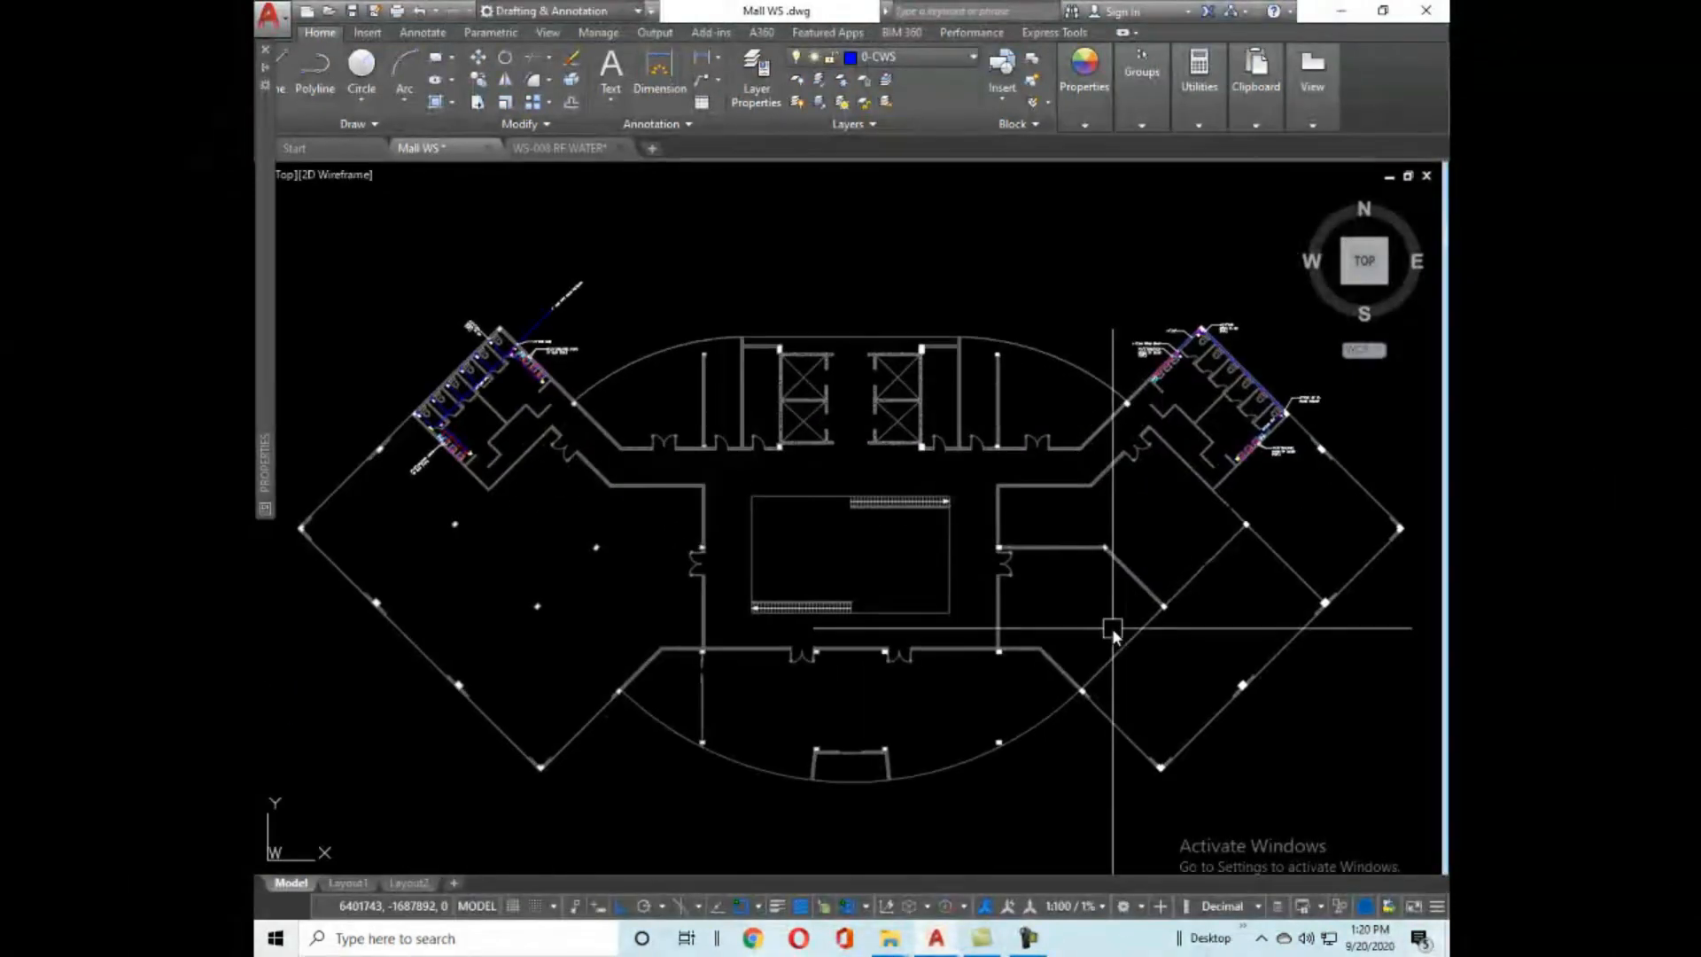